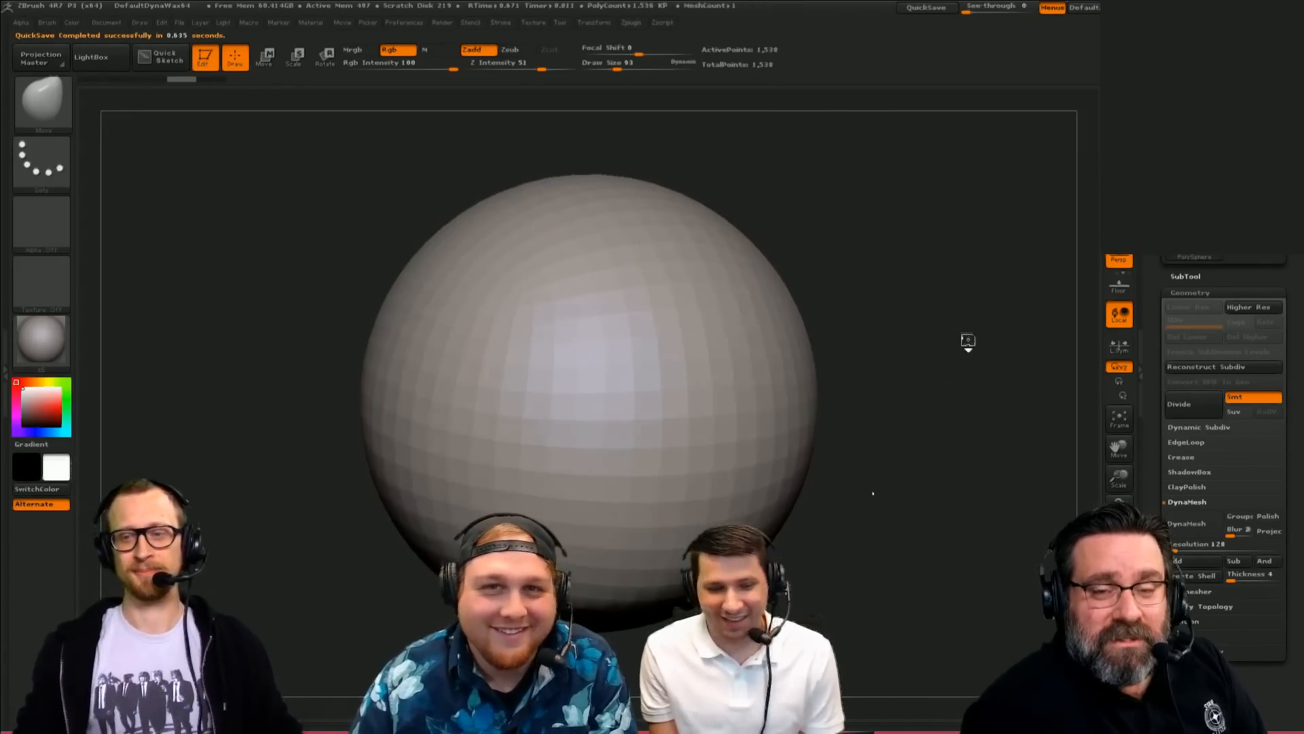
Step: Try converting the base sphere to a DynaMesh at resolution 128 and check its wireframe
mouse_move(1003, 315)
alt+mouse_down()
mouse_move(983, 244)
mouse_move(987, 303)
mouse_move(959, 288)
mouse_move(966, 327)
mouse_move(934, 317)
mouse_move(948, 332)
alt+mouse_up()
key(shift+f)
key(shift+f)
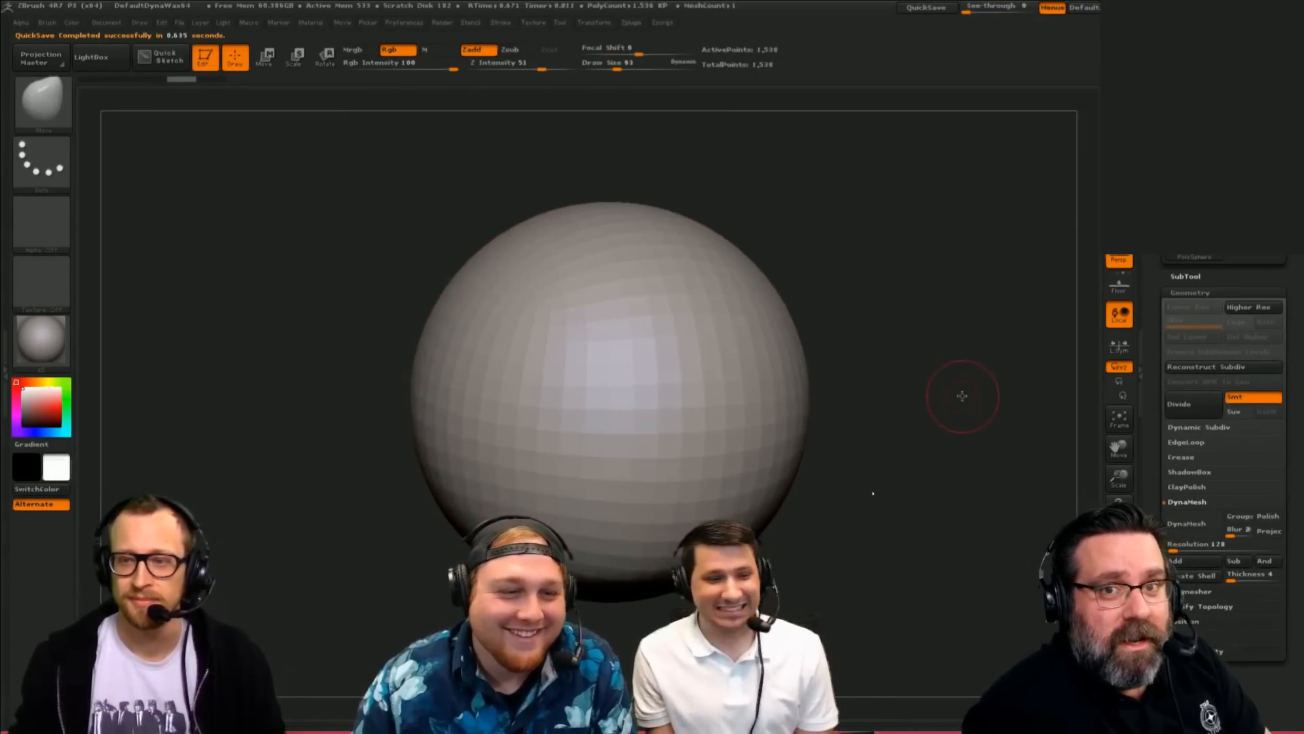
alt+drag(961, 387, 937, 378)
click(1187, 527)
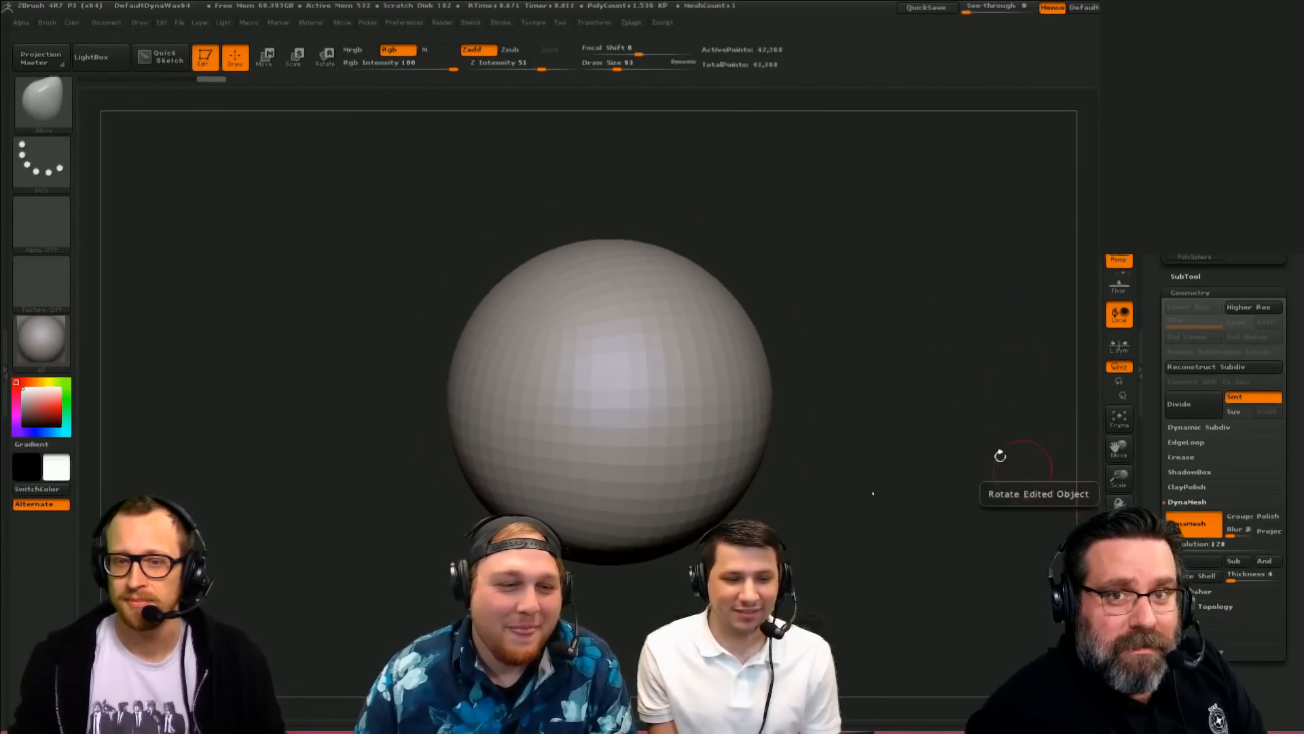
key(shift+f)
alt+drag(974, 454, 992, 440)
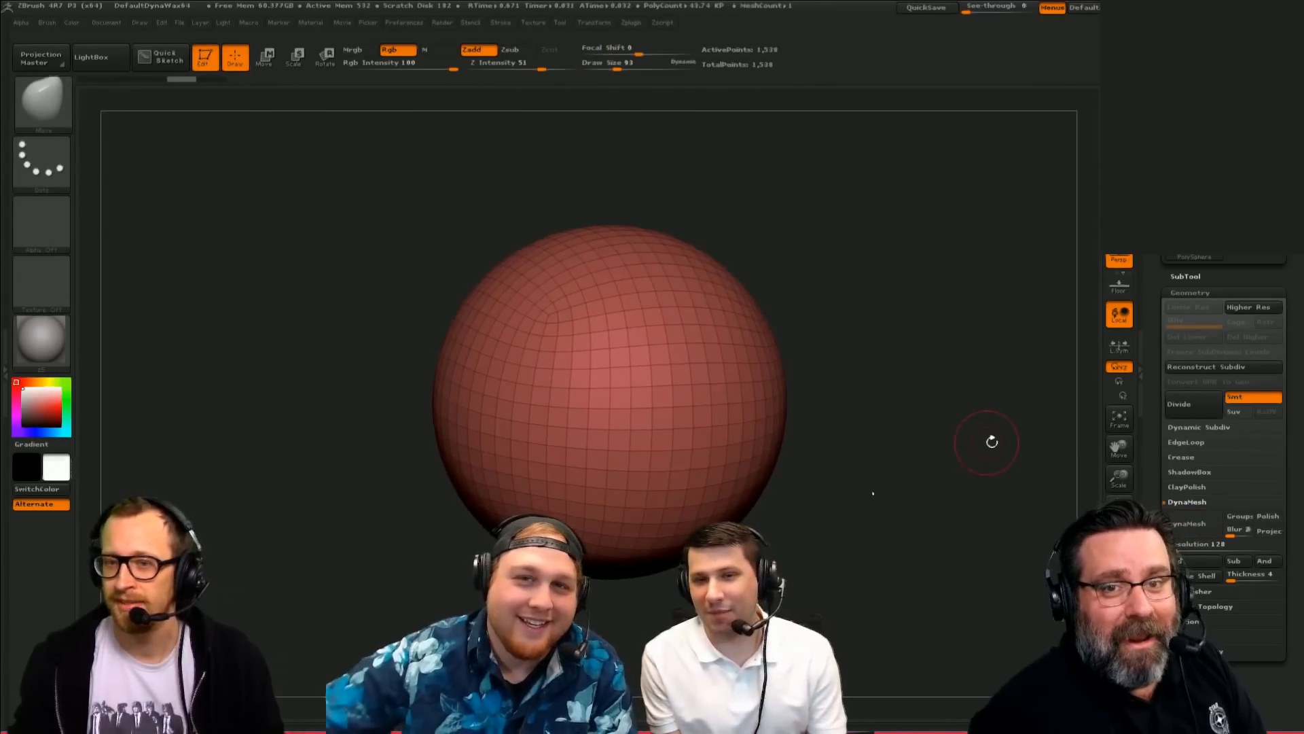
key(shift+f)
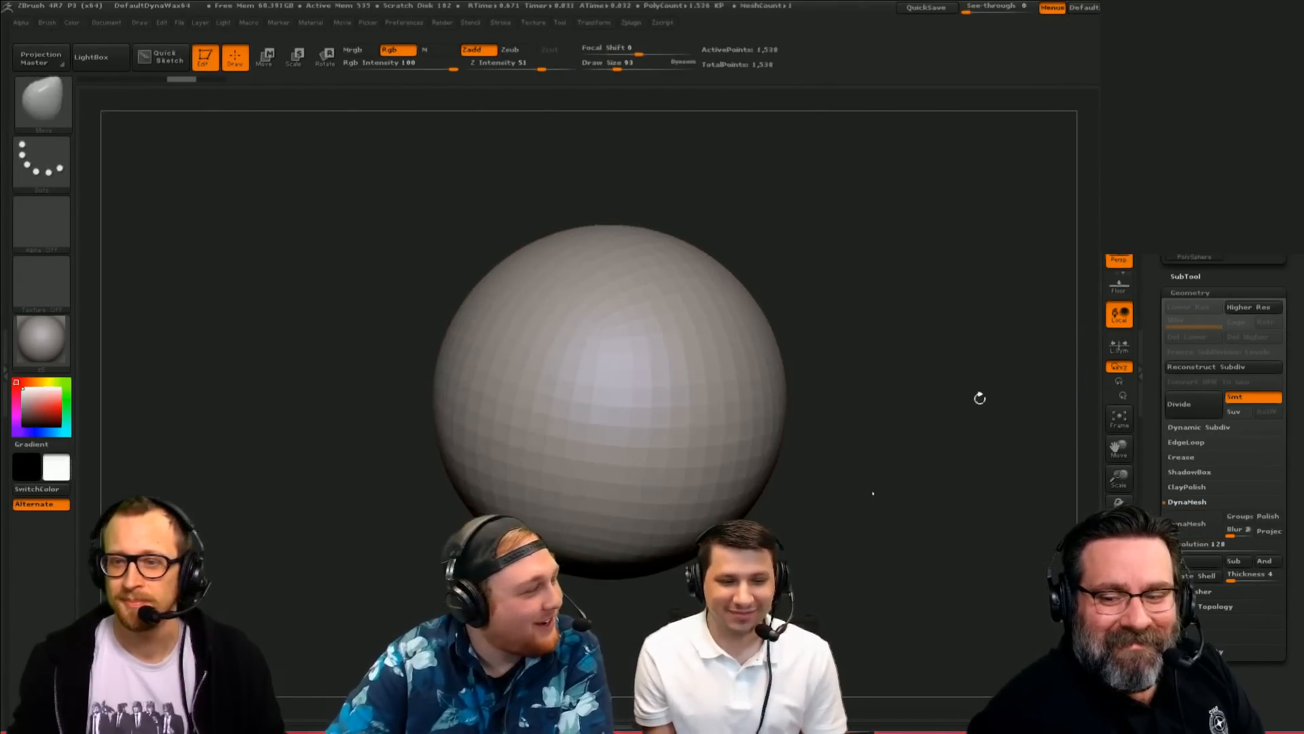
Step: Set the Move brush's draw size to 277
key(s)
drag(980, 400, 1005, 411)
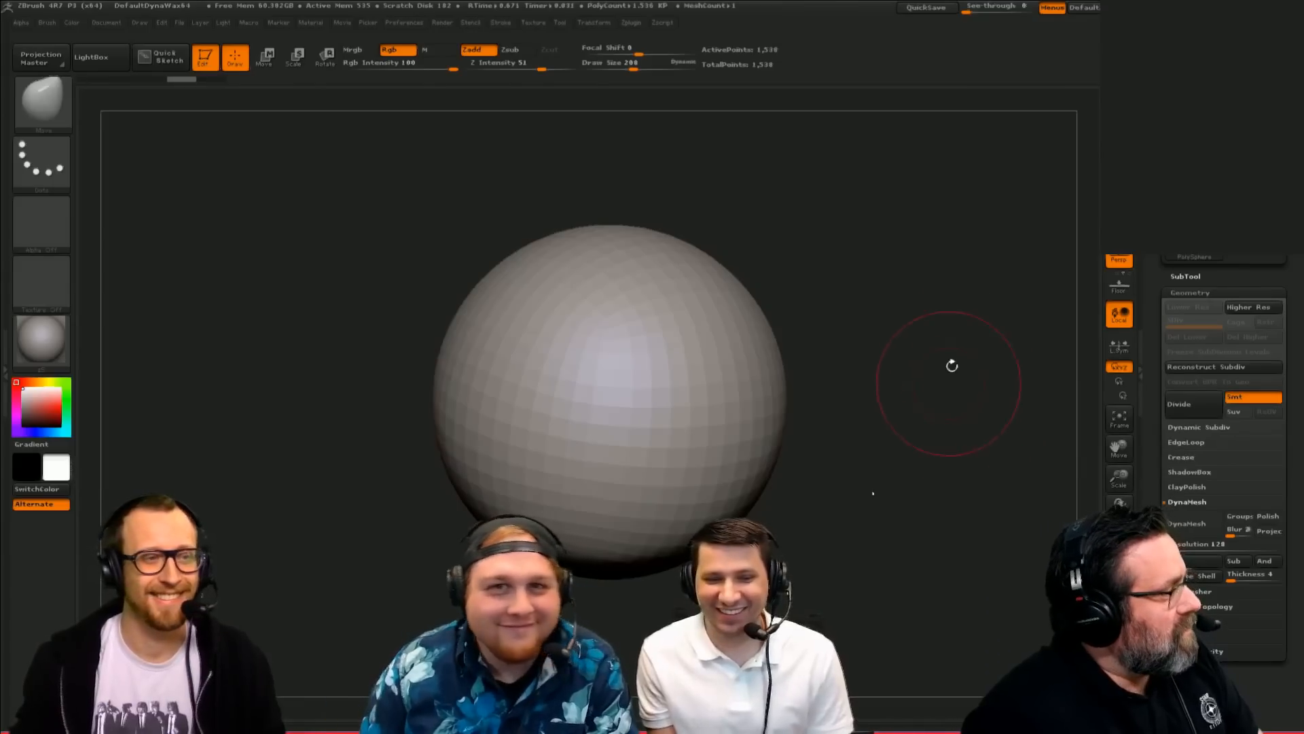
key(s)
mouse_move(951, 373)
mouse_down()
mouse_move(980, 375)
mouse_move(962, 376)
mouse_move(981, 404)
mouse_up()
key(s)
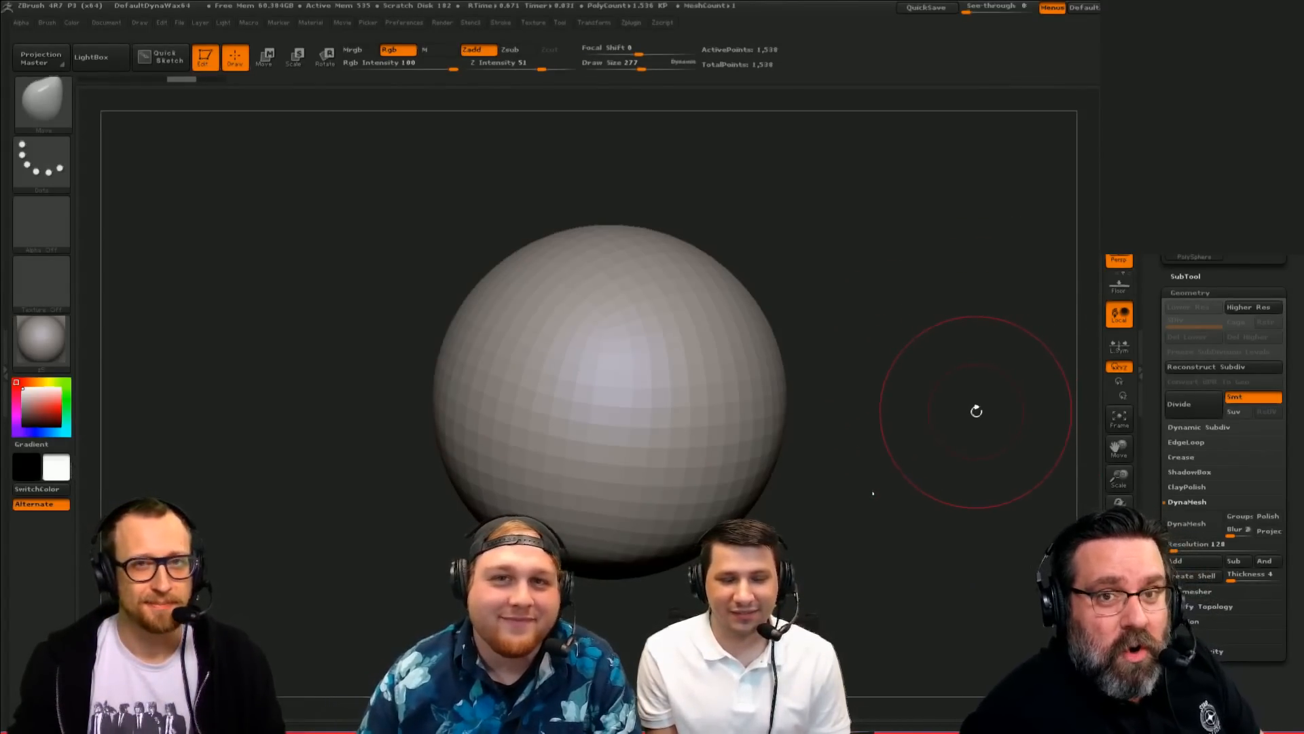
drag(992, 423, 985, 407)
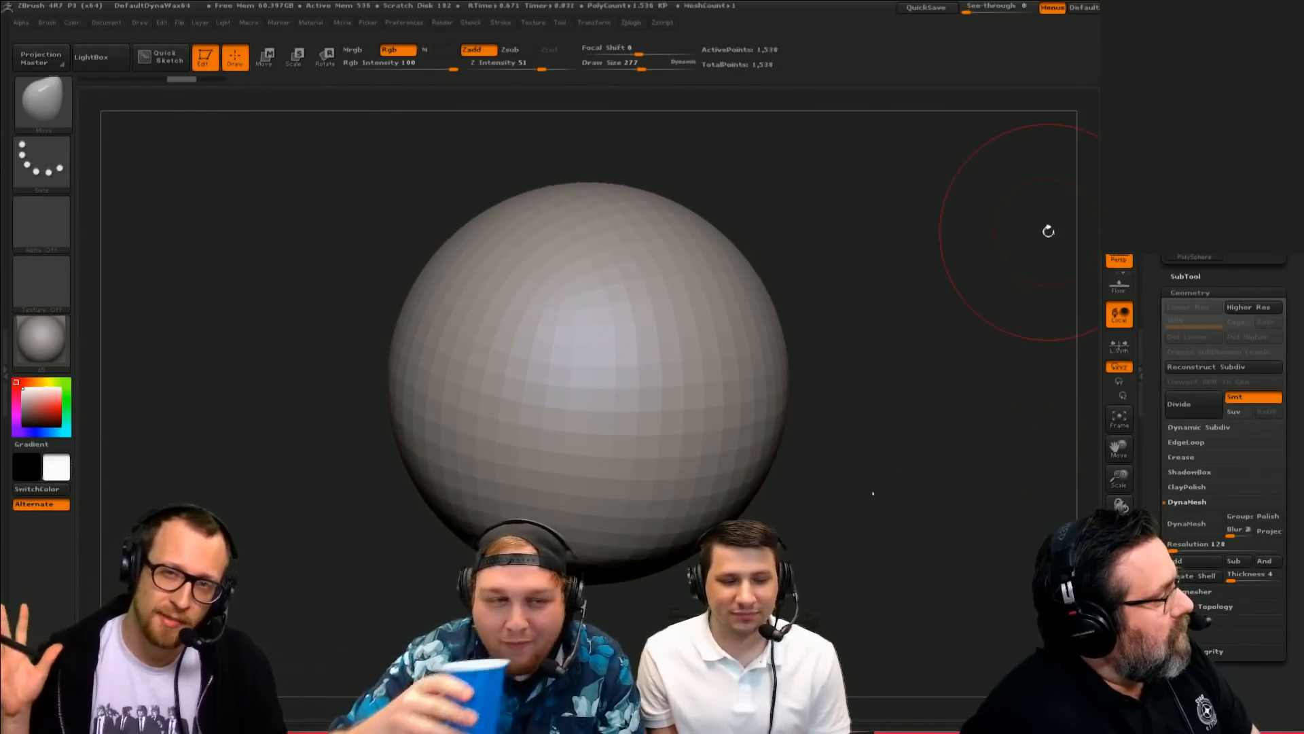
drag(980, 409, 979, 364)
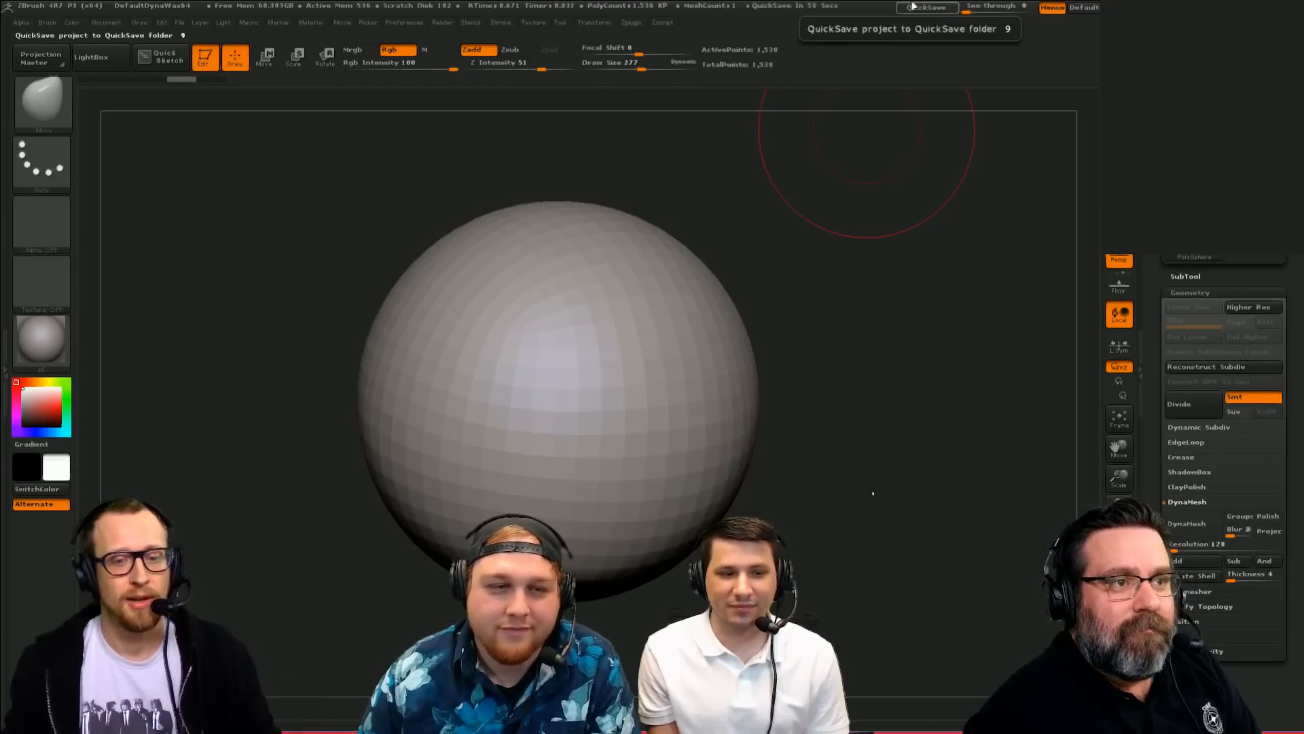
mouse_move(955, 276)
alt+mouse_down()
mouse_move(969, 305)
mouse_move(956, 305)
alt+mouse_up()
key(s)
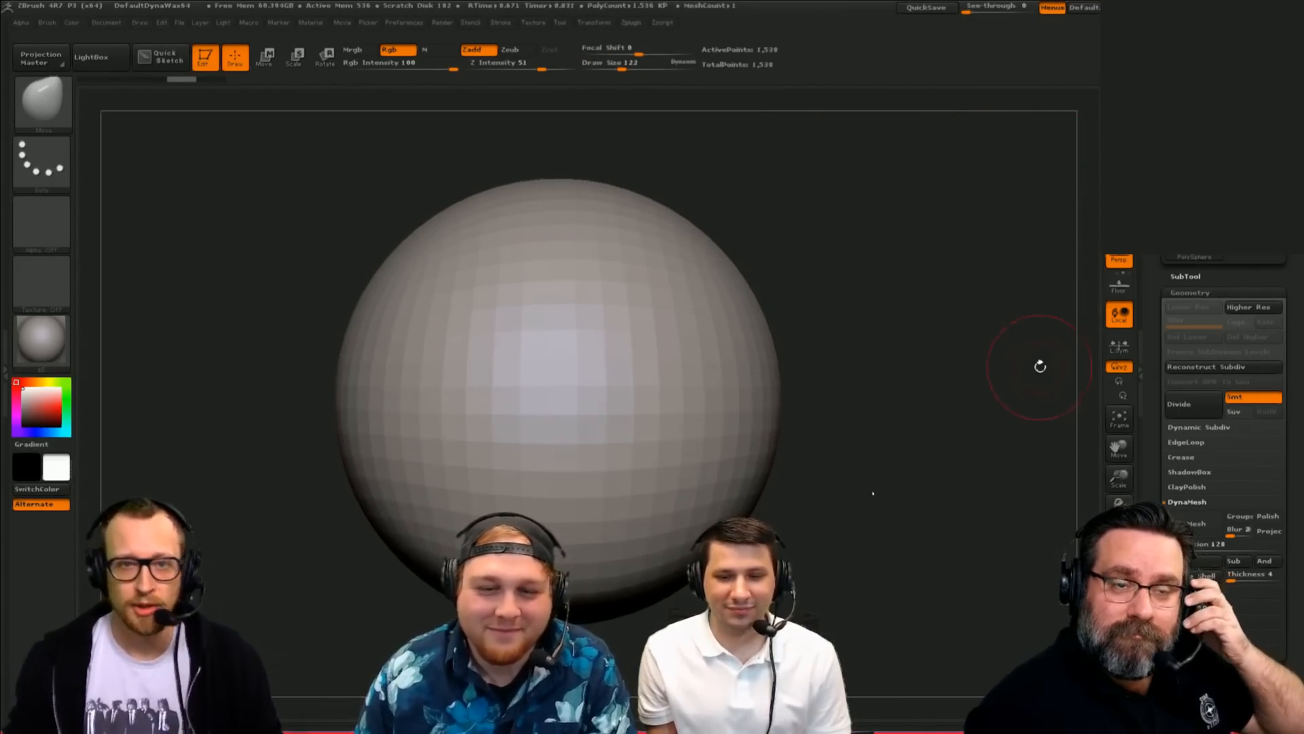
mouse_move(959, 436)
alt+mouse_down()
mouse_move(944, 459)
mouse_move(965, 522)
mouse_move(995, 294)
alt+mouse_up()
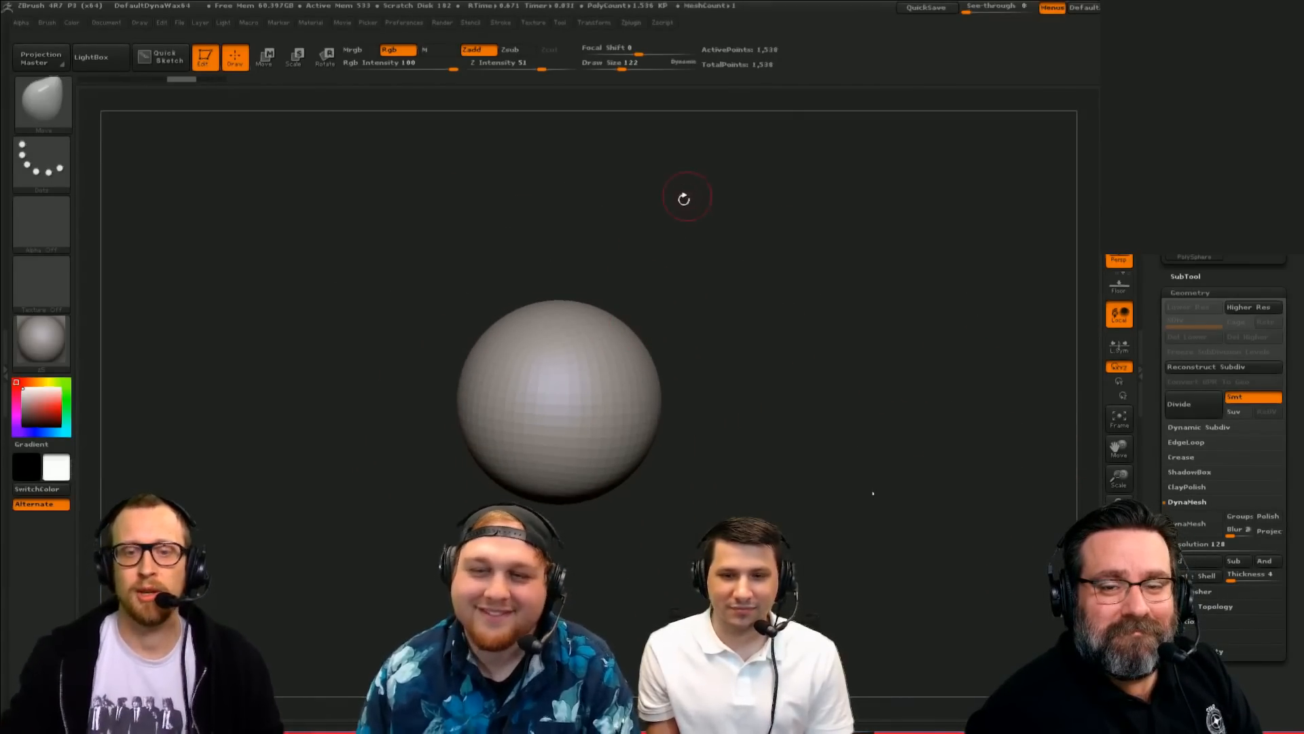
alt+drag(667, 282, 770, 308)
key(])
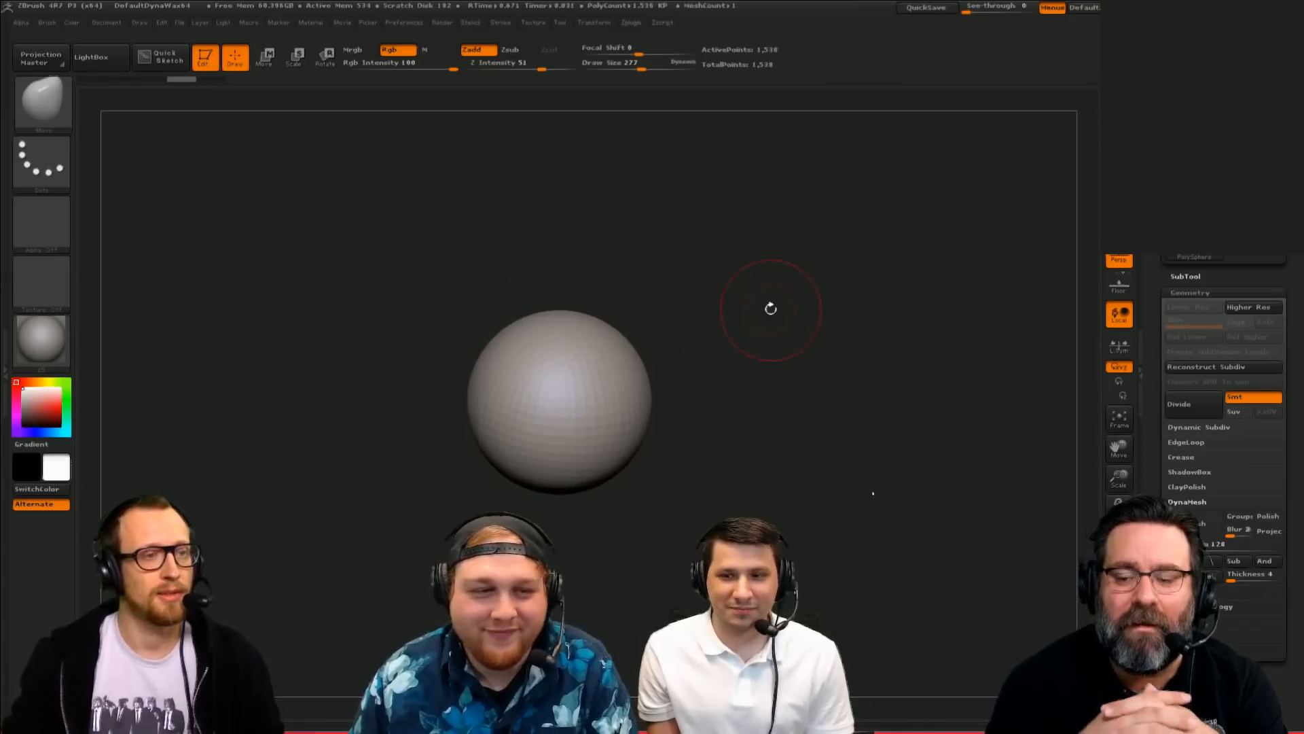
Step: Stretch the sphere into an elongated form by pulling out opposite ends with the Move brush at draw size 606
key(s)
click(671, 426)
drag(605, 468, 650, 507)
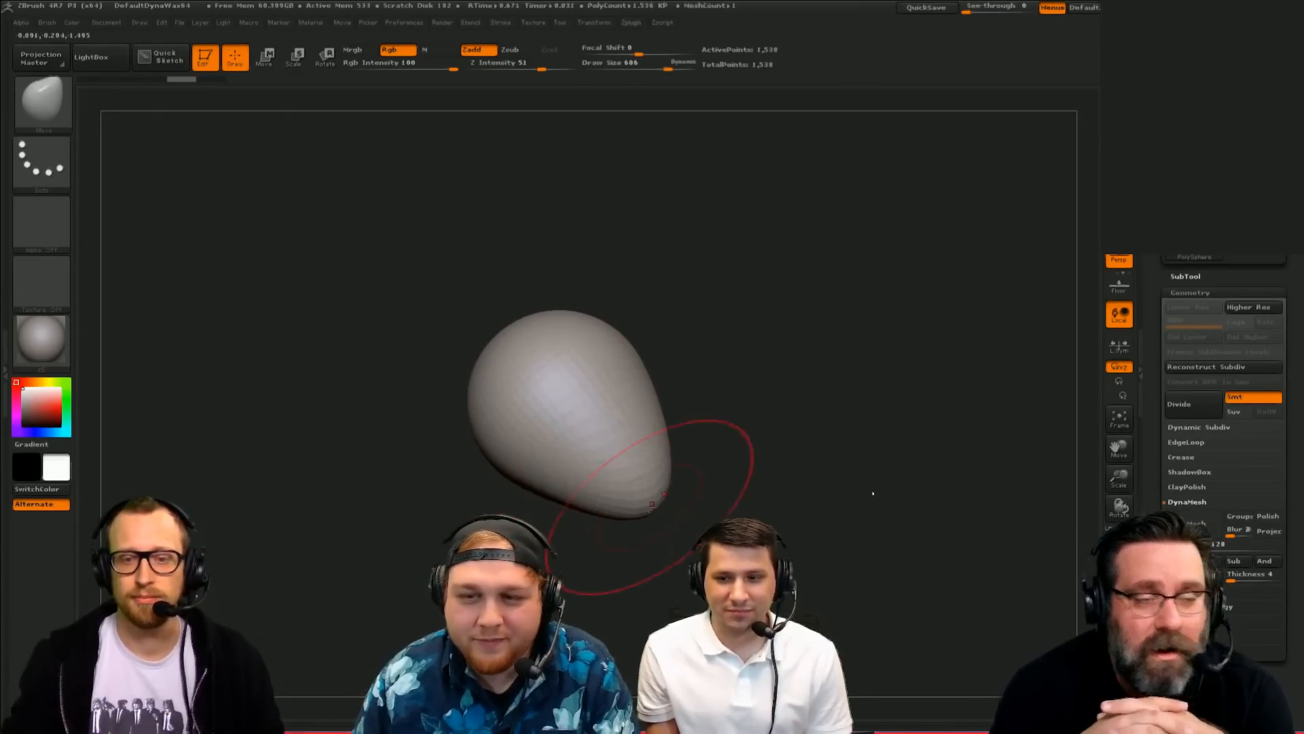
drag(755, 463, 438, 475)
mouse_move(377, 516)
mouse_down()
mouse_move(396, 531)
mouse_move(409, 511)
mouse_move(354, 526)
mouse_up()
mouse_move(660, 324)
mouse_down()
mouse_move(663, 425)
mouse_move(646, 462)
mouse_up()
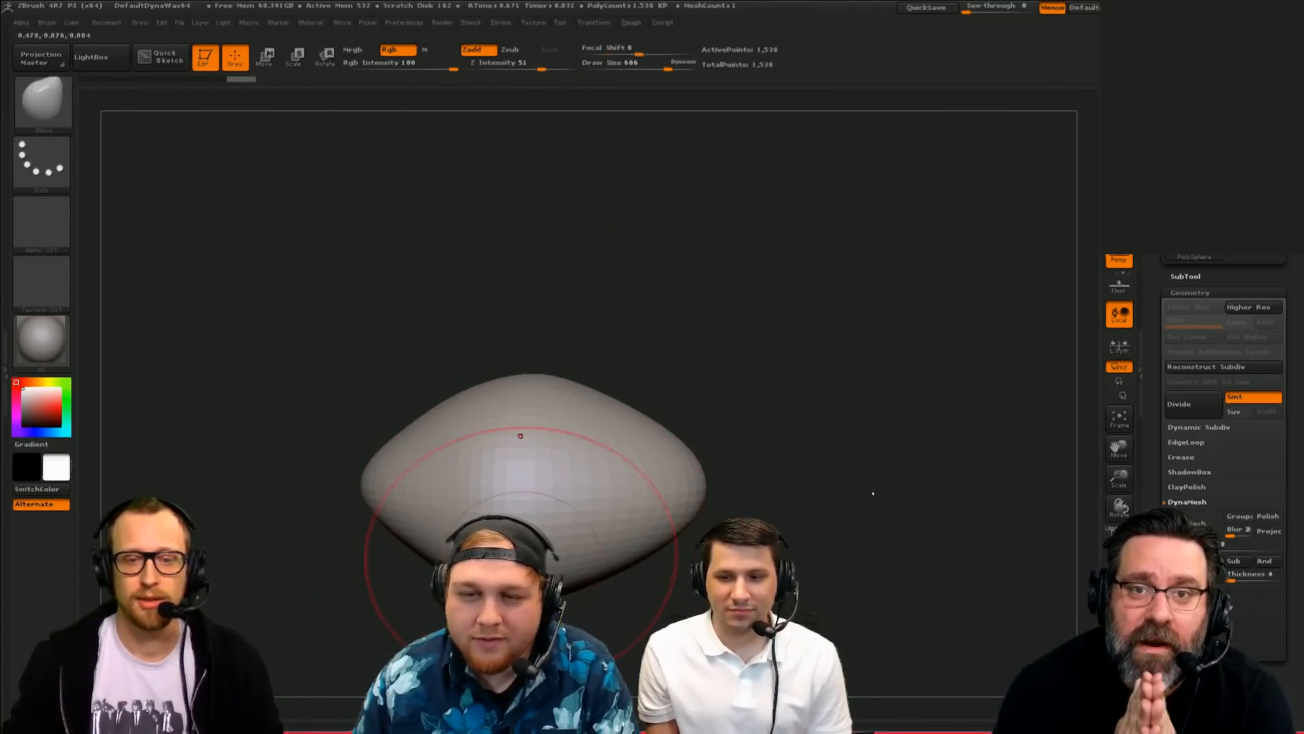
drag(521, 577, 522, 565)
drag(670, 361, 736, 305)
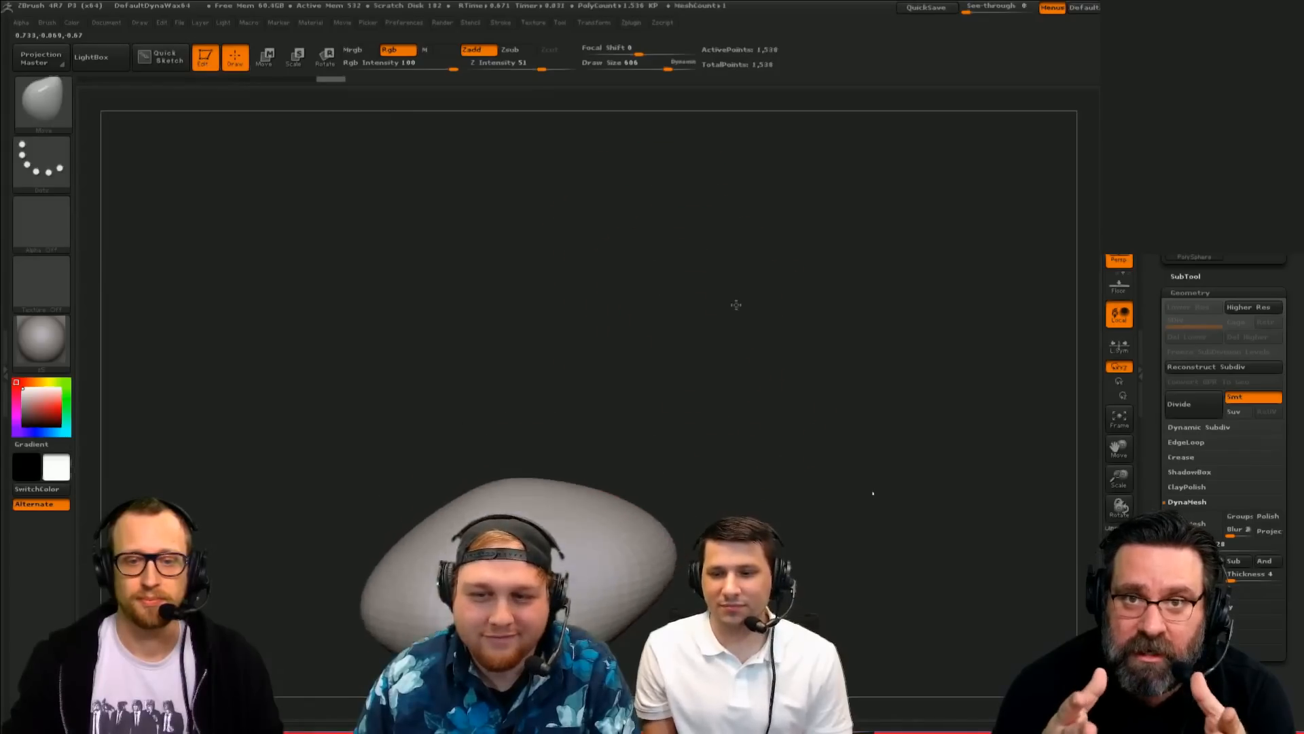
Step: Reshape the elongated form into a bean with a concave underside using the Move brush
alt+drag(669, 463, 722, 312)
mouse_move(635, 518)
mouse_down()
mouse_move(632, 476)
mouse_move(722, 472)
mouse_move(673, 500)
mouse_up()
key(s)
click(681, 478)
key(s)
click(691, 482)
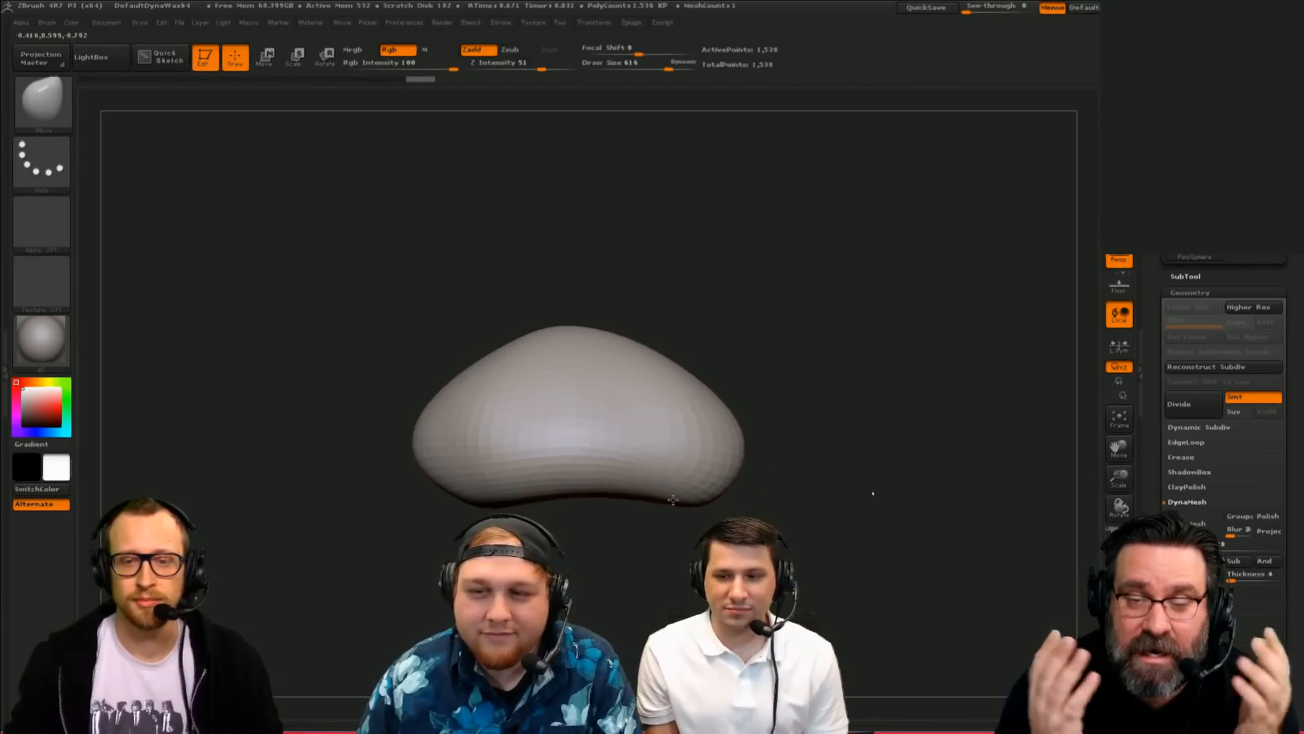
Step: Push in the form's upper slope beside the central hump with the Move brush, adjusting the draw size between strokes
key(s)
click(671, 372)
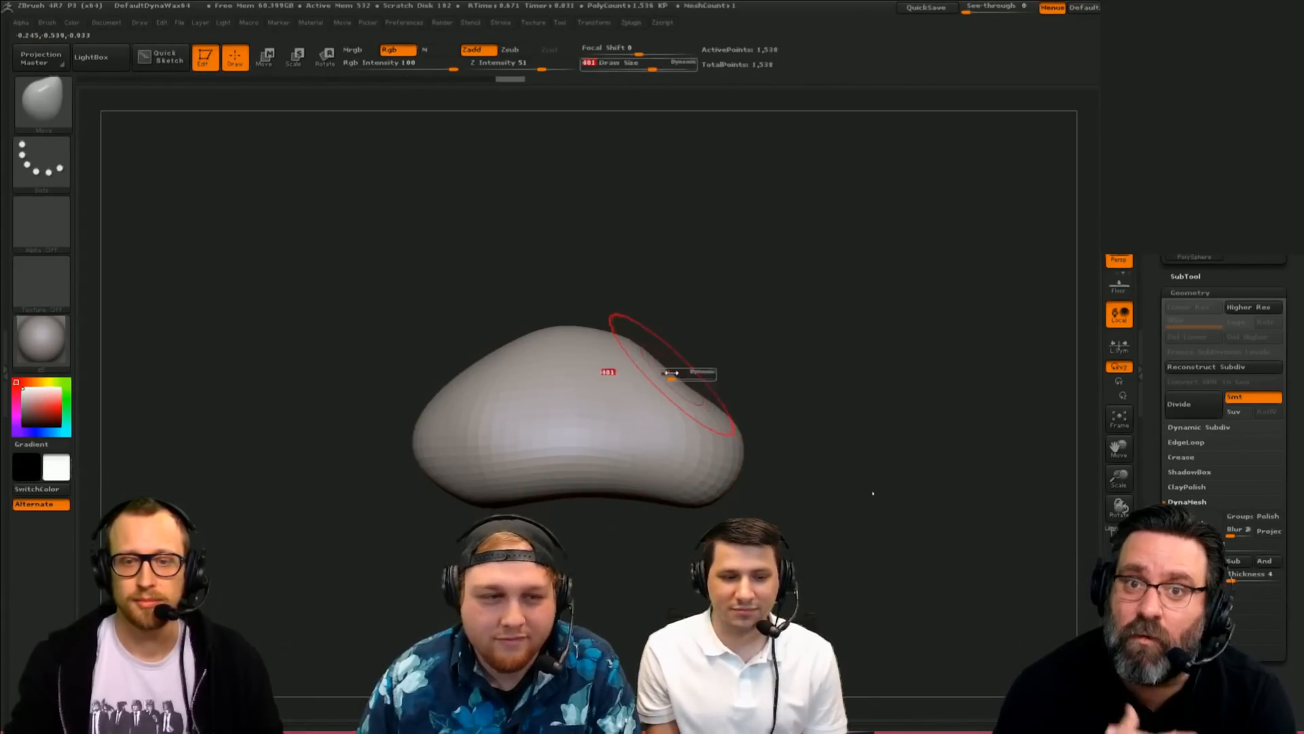
drag(674, 372, 665, 381)
key(s)
click(480, 364)
drag(449, 382, 437, 382)
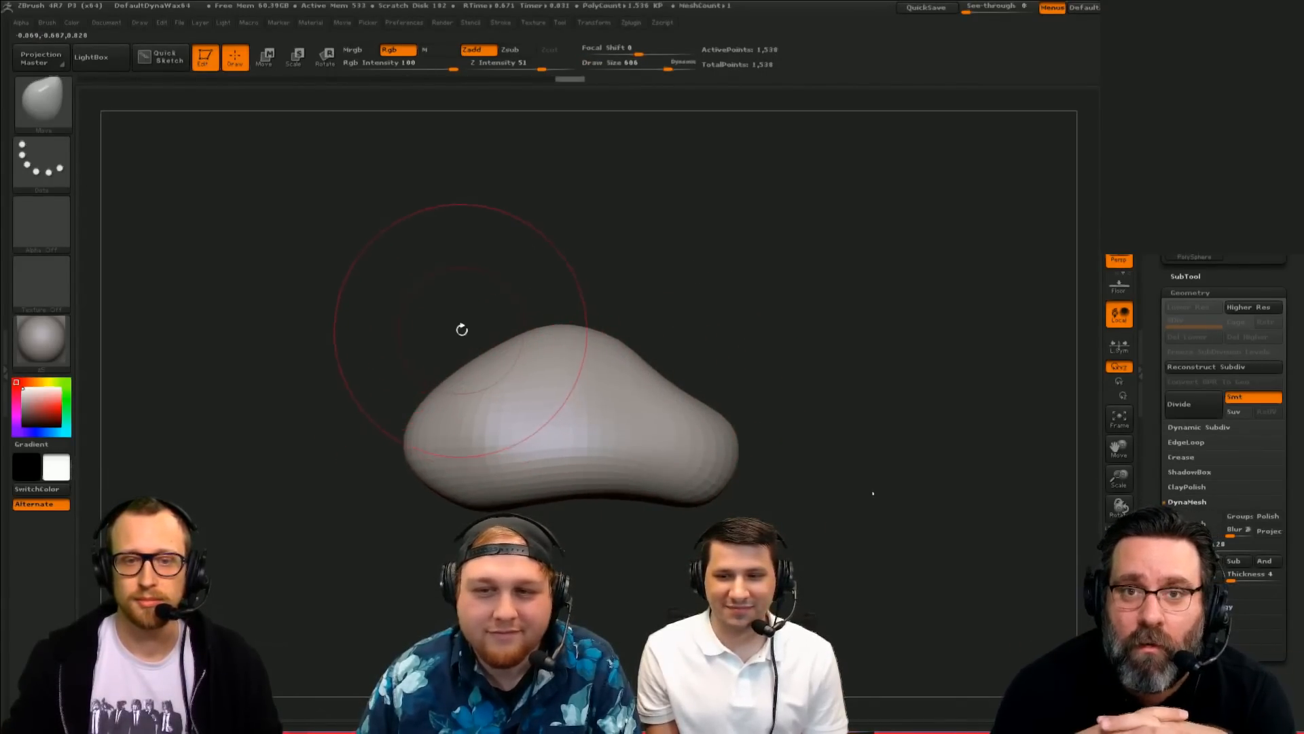
drag(462, 329, 479, 348)
key(s)
click(477, 356)
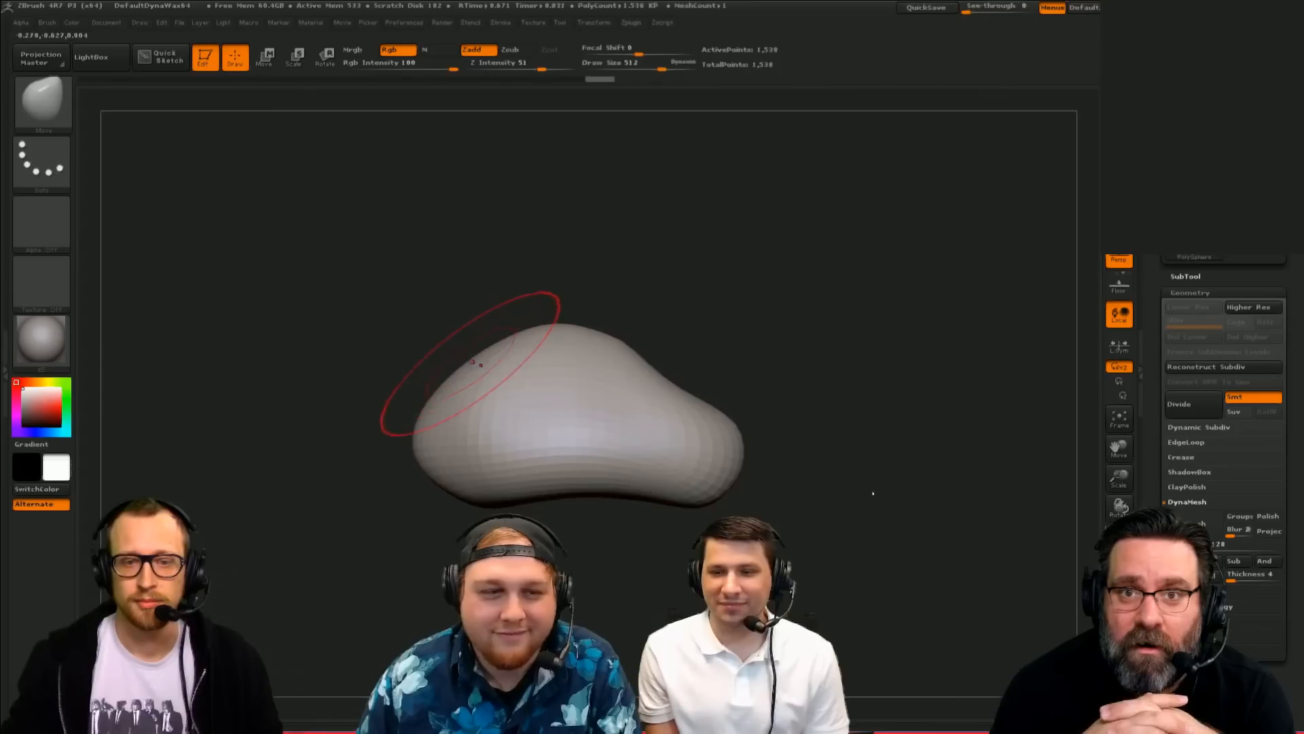
mouse_move(652, 299)
mouse_down()
mouse_move(798, 256)
mouse_move(841, 349)
mouse_move(707, 393)
mouse_up()
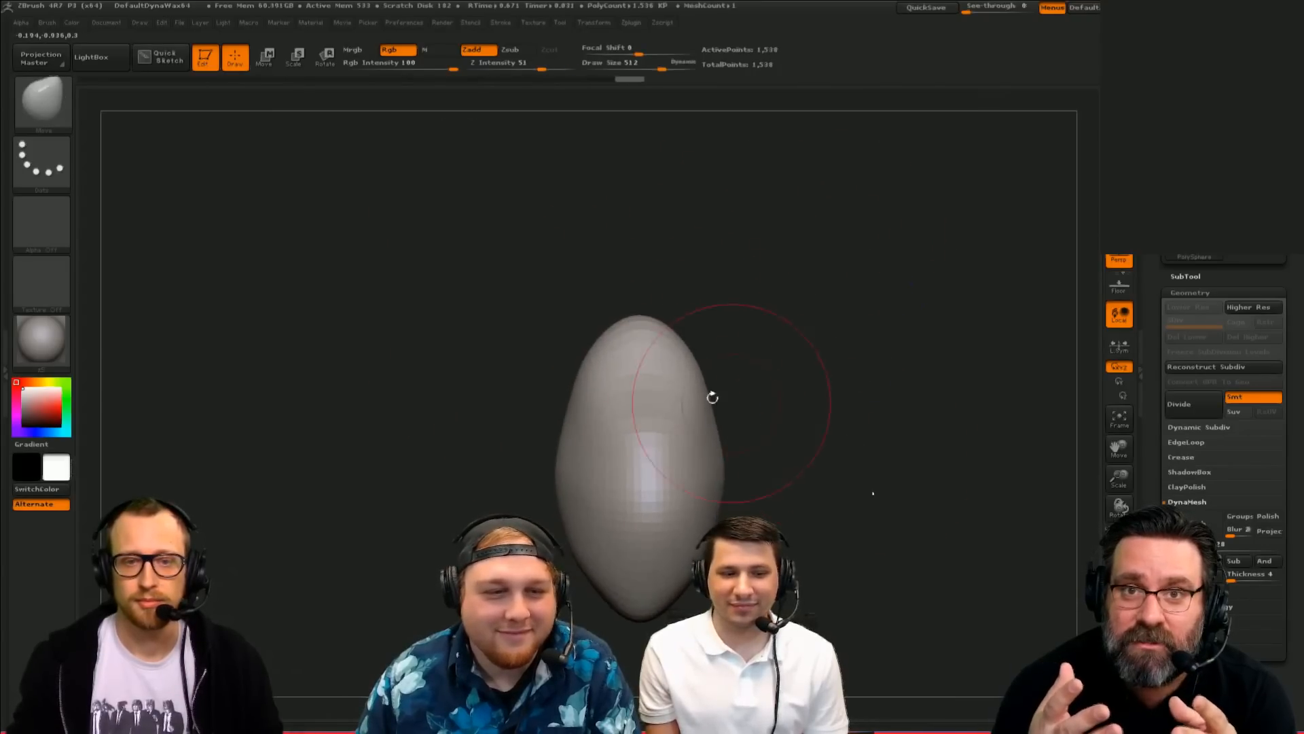
Step: Pinch in both sides of one end of the form with the Move brush at draw size 451
mouse_move(580, 380)
mouse_down()
mouse_move(585, 409)
mouse_move(475, 434)
mouse_up()
key(ctrl+z)
key(s)
click(576, 381)
mouse_move(673, 424)
mouse_down()
mouse_move(538, 417)
mouse_move(580, 422)
mouse_up()
drag(553, 371, 588, 373)
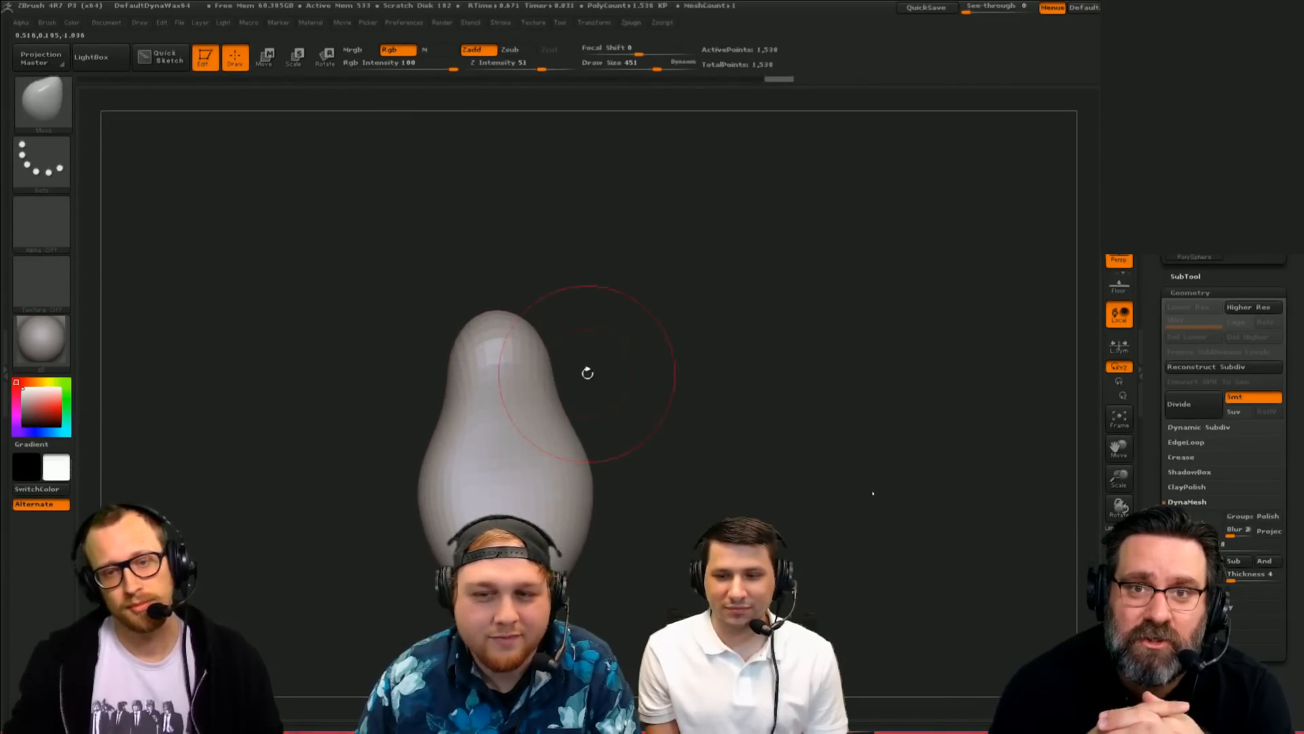
Step: Smooth the narrowed end and the sides of the form, refining the taper with the Move brush
shift+drag(465, 340, 475, 320)
drag(586, 333, 484, 327)
drag(581, 303, 519, 292)
shift+drag(445, 326, 372, 380)
drag(544, 326, 509, 333)
shift+drag(357, 343, 292, 414)
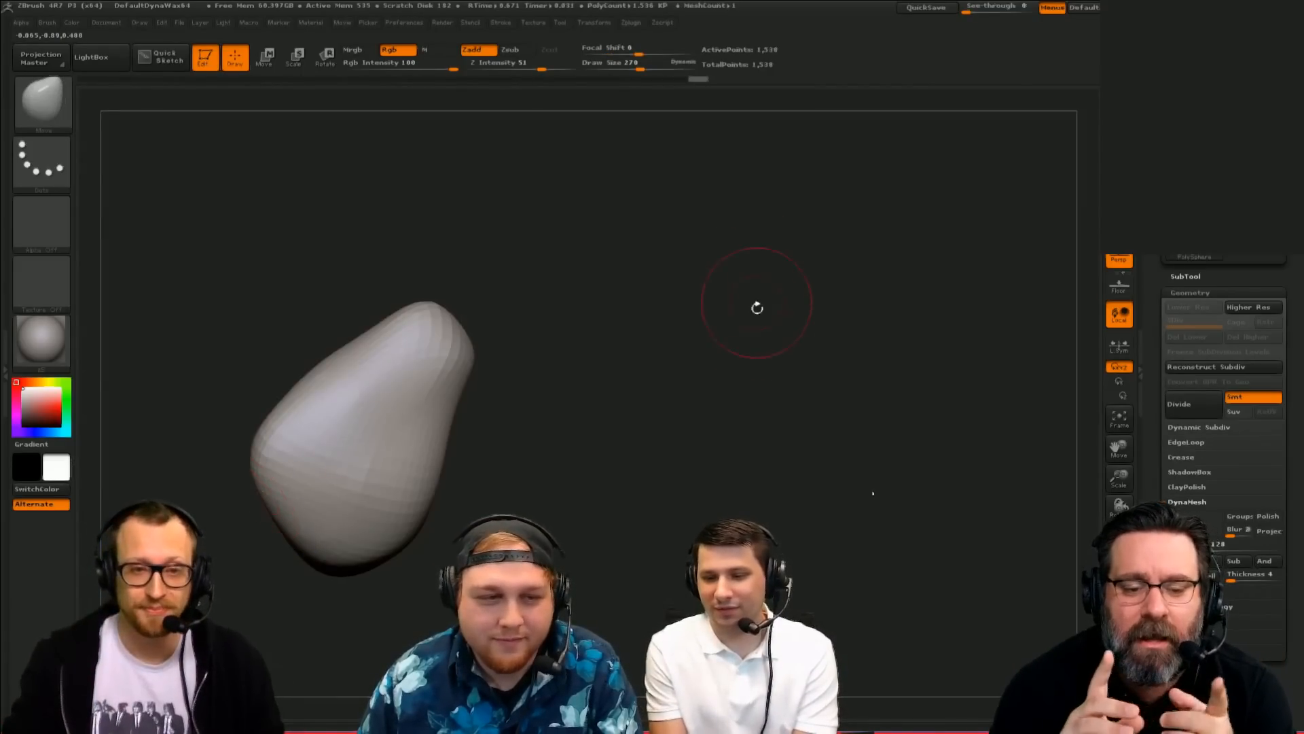
mouse_move(756, 307)
mouse_down()
mouse_move(705, 384)
mouse_move(795, 309)
mouse_up()
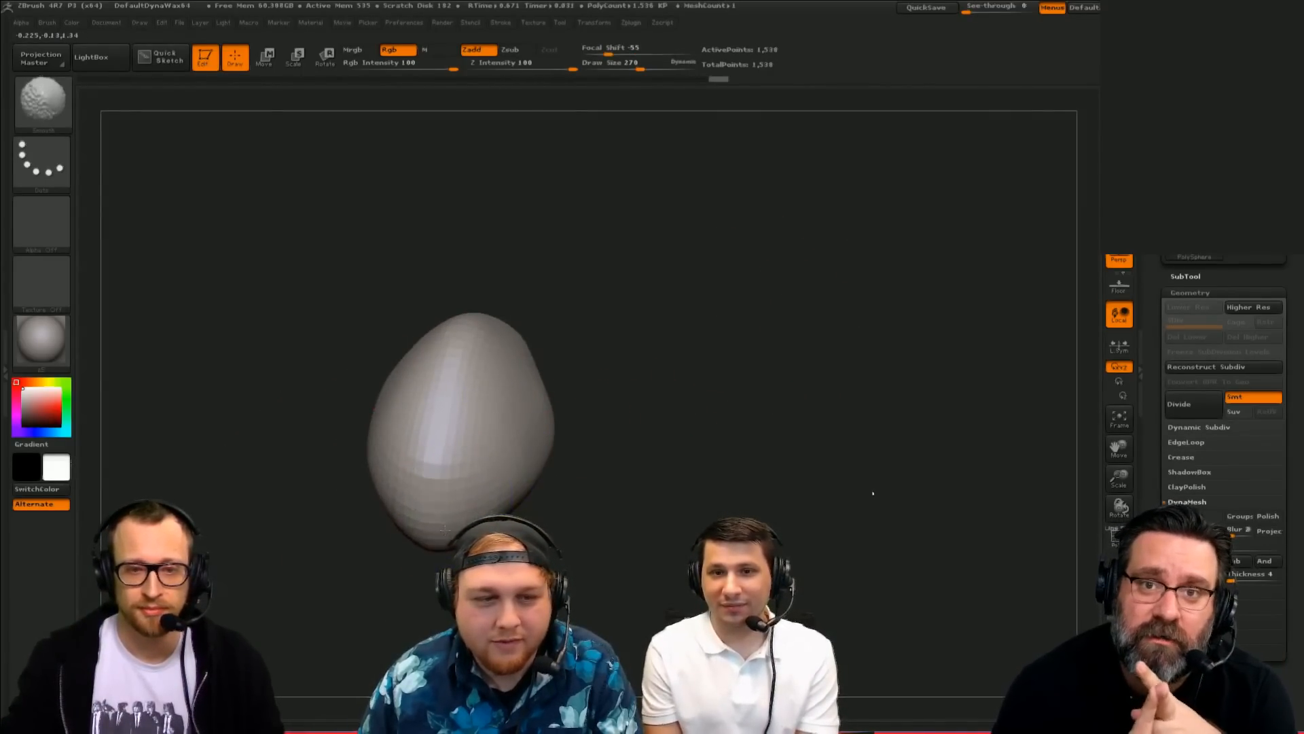
drag(407, 542, 496, 507)
drag(667, 470, 682, 483)
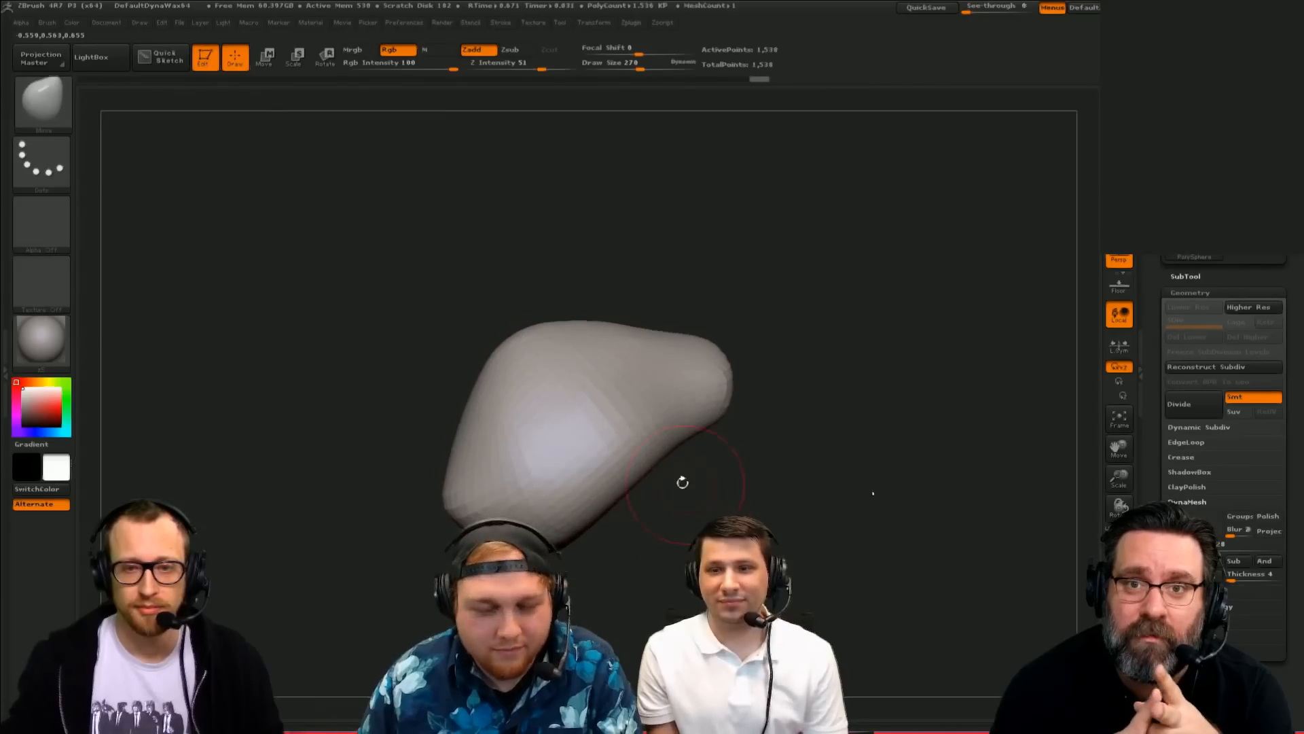
Step: Carve along the form's underside with the Dam_Standard brush at draw size 417, undoing the first stroke
key(b)
key(d)
key(s)
drag(585, 446, 612, 426)
mouse_move(768, 424)
mouse_down()
mouse_move(820, 416)
mouse_move(772, 379)
mouse_move(836, 346)
mouse_move(809, 380)
mouse_up()
key(ctrl+z)
mouse_move(637, 455)
mouse_down()
mouse_move(705, 469)
mouse_move(586, 490)
mouse_up()
mouse_move(587, 490)
alt+mouse_down()
mouse_move(505, 547)
mouse_move(499, 476)
alt+mouse_up()
key(s)
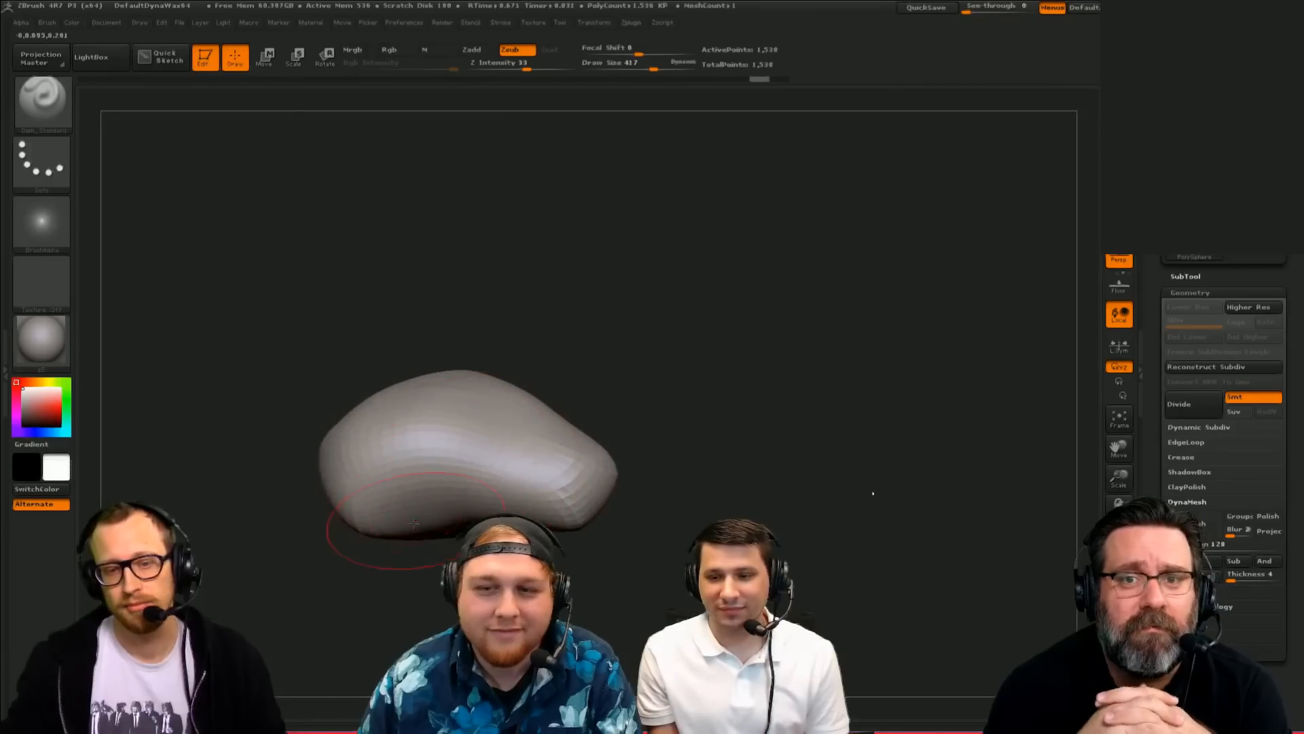
Step: Build up volume on the form's underside with the ClayBuildup brush at draw size 362
key(b)
key(c)
key(b)
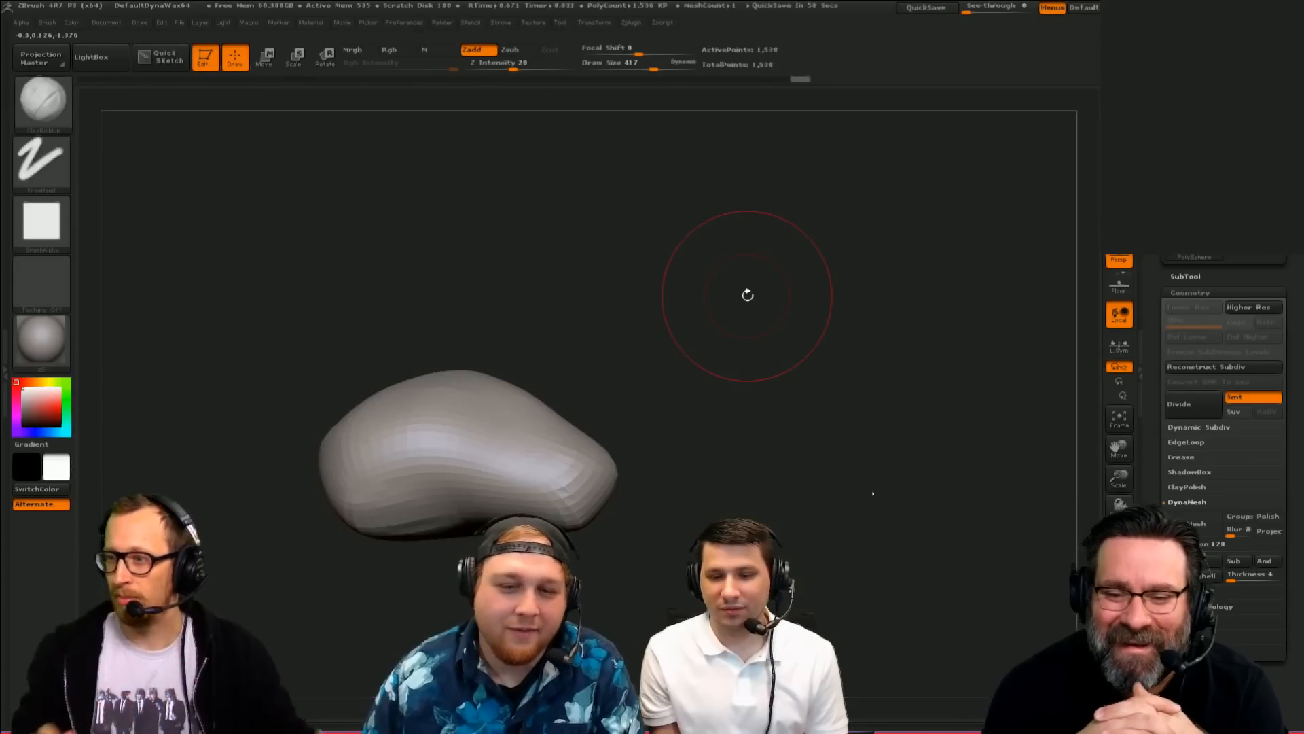
drag(772, 259, 812, 353)
key(s)
drag(419, 505, 414, 504)
drag(413, 506, 352, 523)
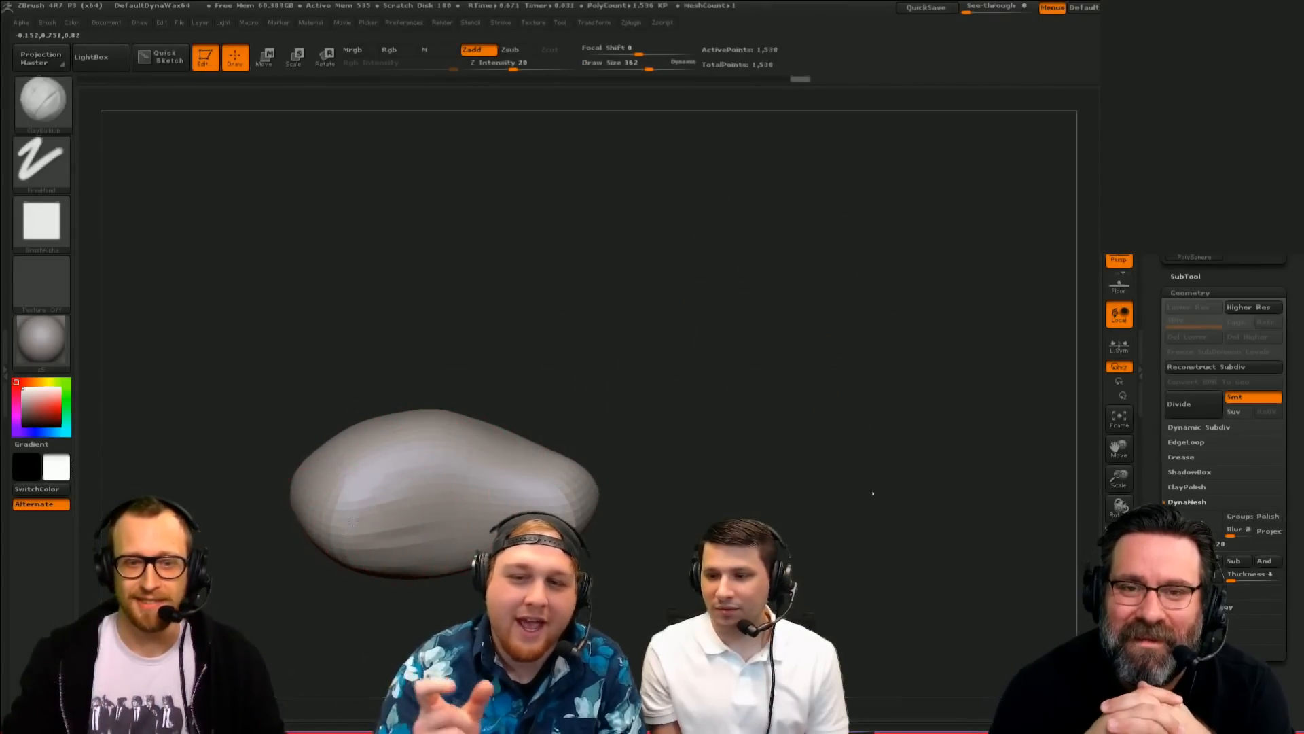
drag(674, 386, 672, 434)
mouse_move(651, 509)
mouse_down()
mouse_move(652, 536)
mouse_move(667, 537)
mouse_up()
mouse_move(543, 454)
mouse_down()
mouse_move(592, 482)
mouse_move(637, 443)
mouse_move(607, 453)
mouse_up()
Step: Shape the hump into a more pronounced peak with the Move brush at draw size 434
key(s)
key(b)
key(m)
key(v)
drag(559, 393, 551, 402)
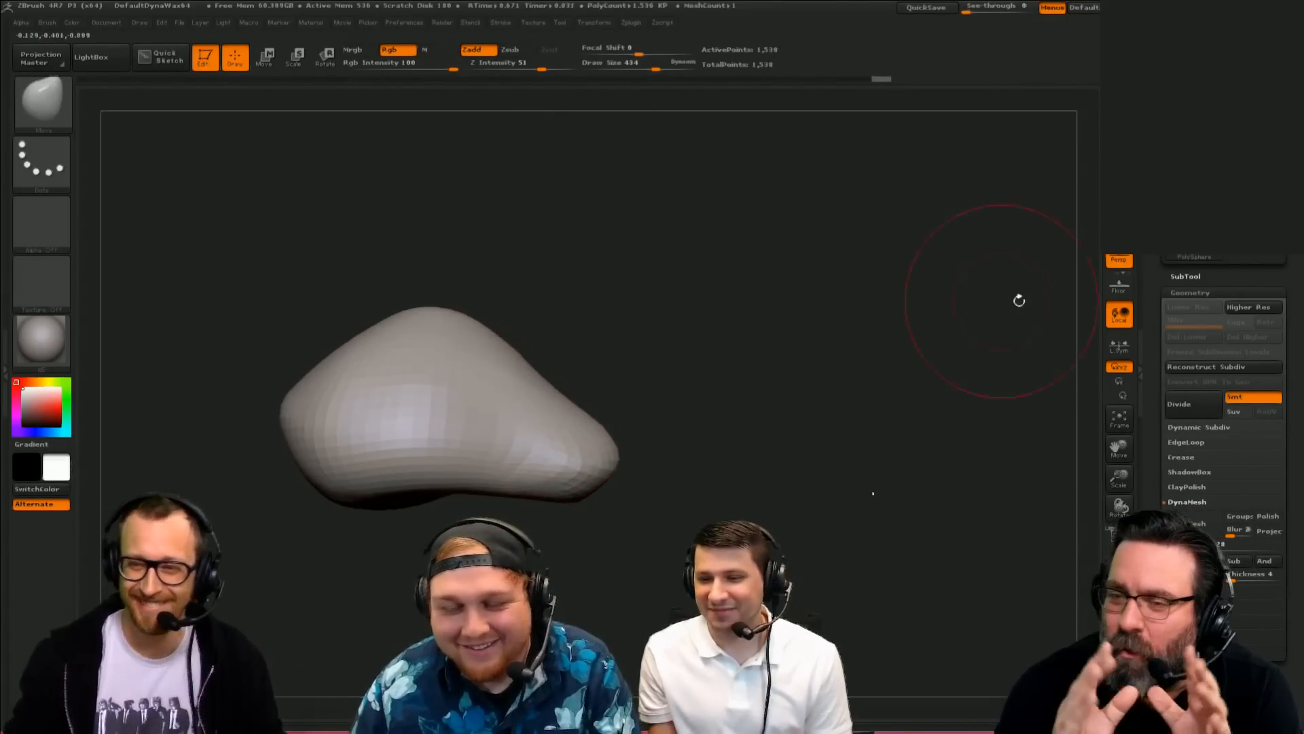
Step: Append a Sphere3D to the model as a new subtool
click(1187, 276)
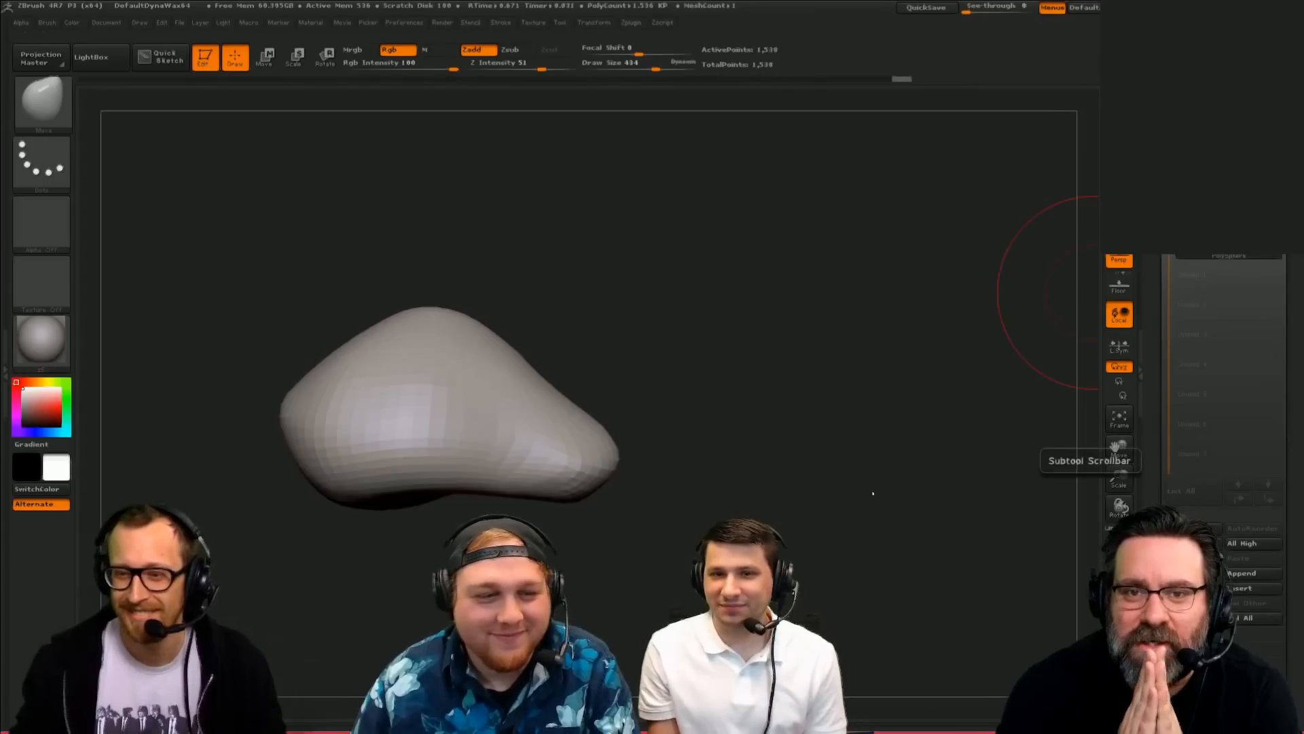
click(1220, 575)
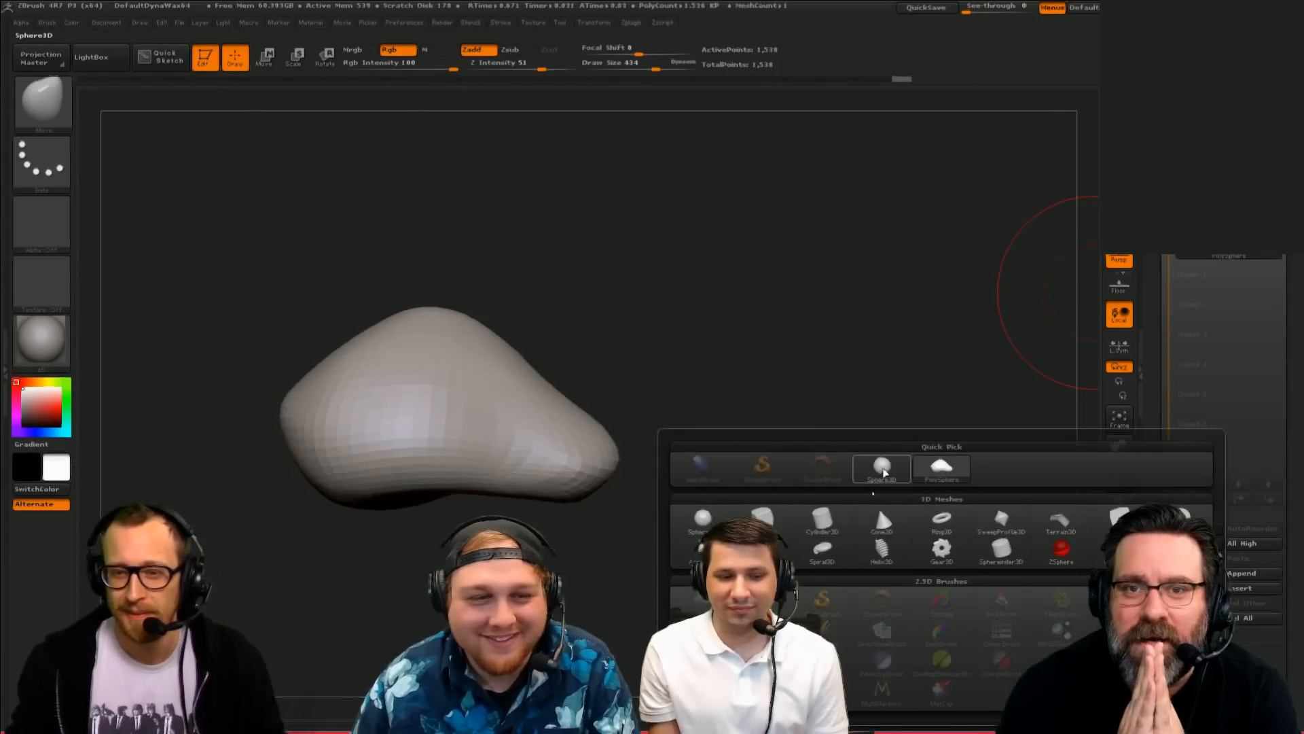
click(883, 472)
Step: Move the appended sphere out toward the narrow end of the main form with a transpose line
key(w)
drag(470, 423, 749, 437)
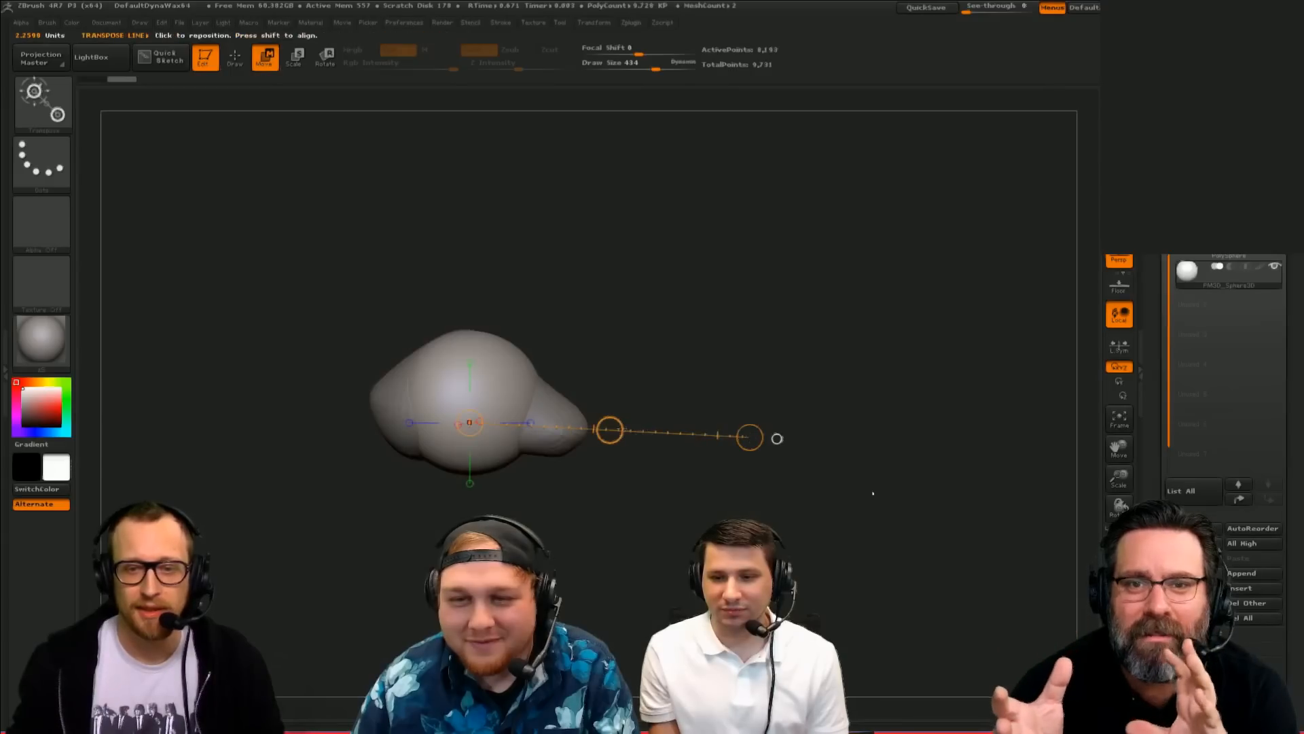
drag(619, 429, 794, 454)
drag(870, 504, 822, 518)
mouse_move(609, 408)
mouse_down()
mouse_move(833, 487)
mouse_move(612, 428)
mouse_up()
Step: Scale the appended sphere down and place it against the tip of the main form's narrow end
key(e)
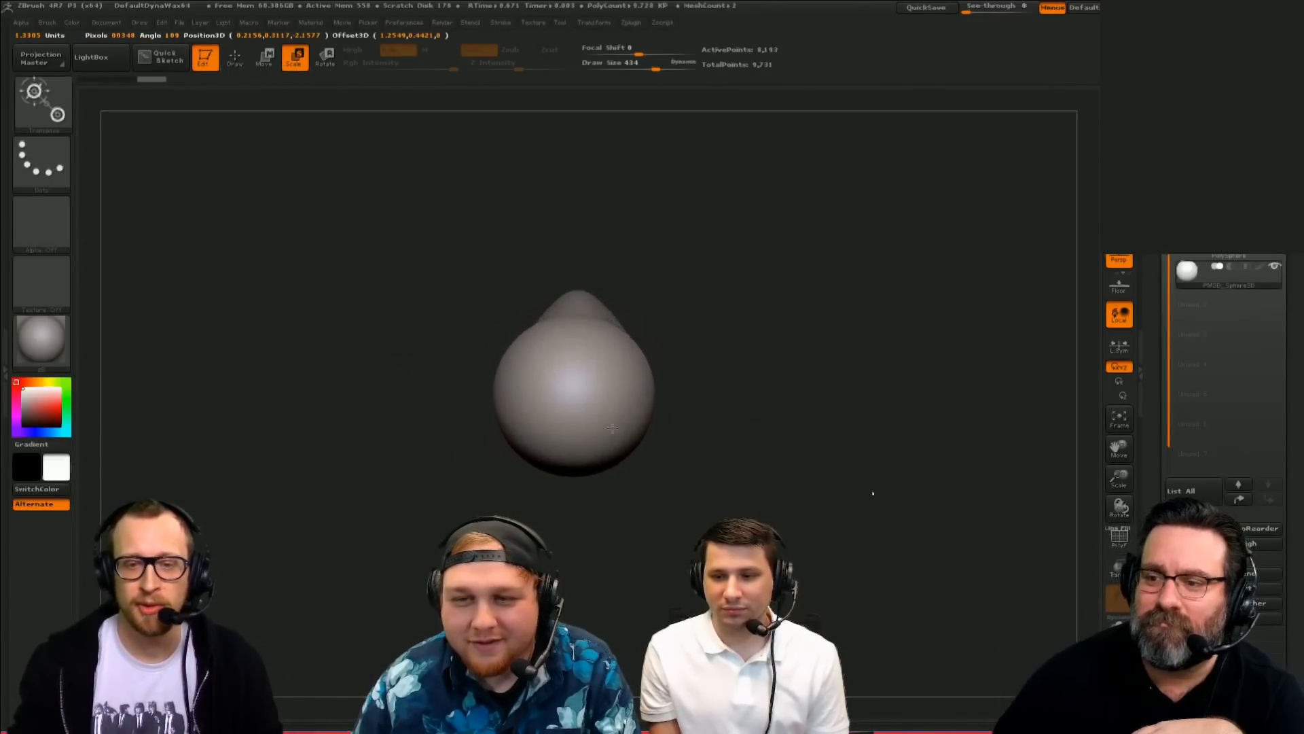
key(1)
key(1)
key(1)
mouse_move(809, 437)
mouse_down()
mouse_move(680, 573)
mouse_move(861, 575)
mouse_up()
mouse_move(759, 403)
mouse_down()
mouse_move(798, 428)
mouse_move(973, 464)
mouse_up()
key(w)
drag(866, 433, 745, 432)
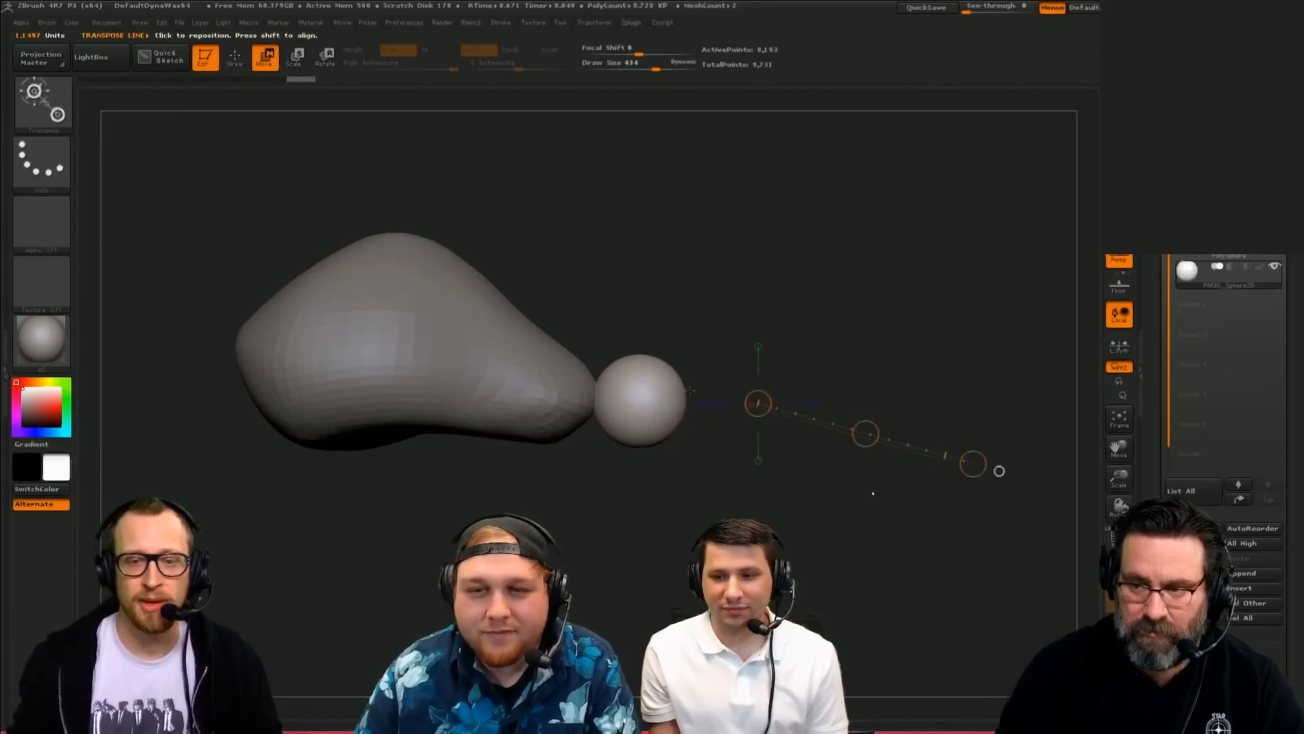
Step: Adjust the small sphere's scale with a transpose line and check the model's wireframe
key(e)
drag(651, 415, 700, 536)
alt+drag(826, 481, 831, 410)
drag(438, 307, 583, 461)
mouse_move(342, 321)
ctrl+mouse_down()
mouse_move(626, 533)
mouse_move(663, 428)
mouse_move(1088, 412)
mouse_move(1016, 442)
mouse_move(829, 442)
mouse_move(797, 426)
mouse_move(556, 457)
mouse_move(625, 501)
mouse_move(575, 617)
ctrl+mouse_up()
mouse_move(754, 489)
mouse_down()
mouse_move(783, 462)
mouse_move(928, 548)
mouse_up()
key(shift+f)
key(shift+f)
key(q)
Step: Mold the small sphere into a wedge-like shape with the Move brush, extending its lower outer end
key(s)
mouse_move(693, 371)
mouse_down()
mouse_move(678, 371)
mouse_move(726, 438)
mouse_up()
key(s)
key(b)
key(m)
key(v)
key(s)
key(s)
drag(667, 351, 673, 351)
mouse_move(639, 333)
mouse_down()
mouse_move(648, 353)
mouse_move(714, 372)
mouse_move(637, 356)
mouse_up()
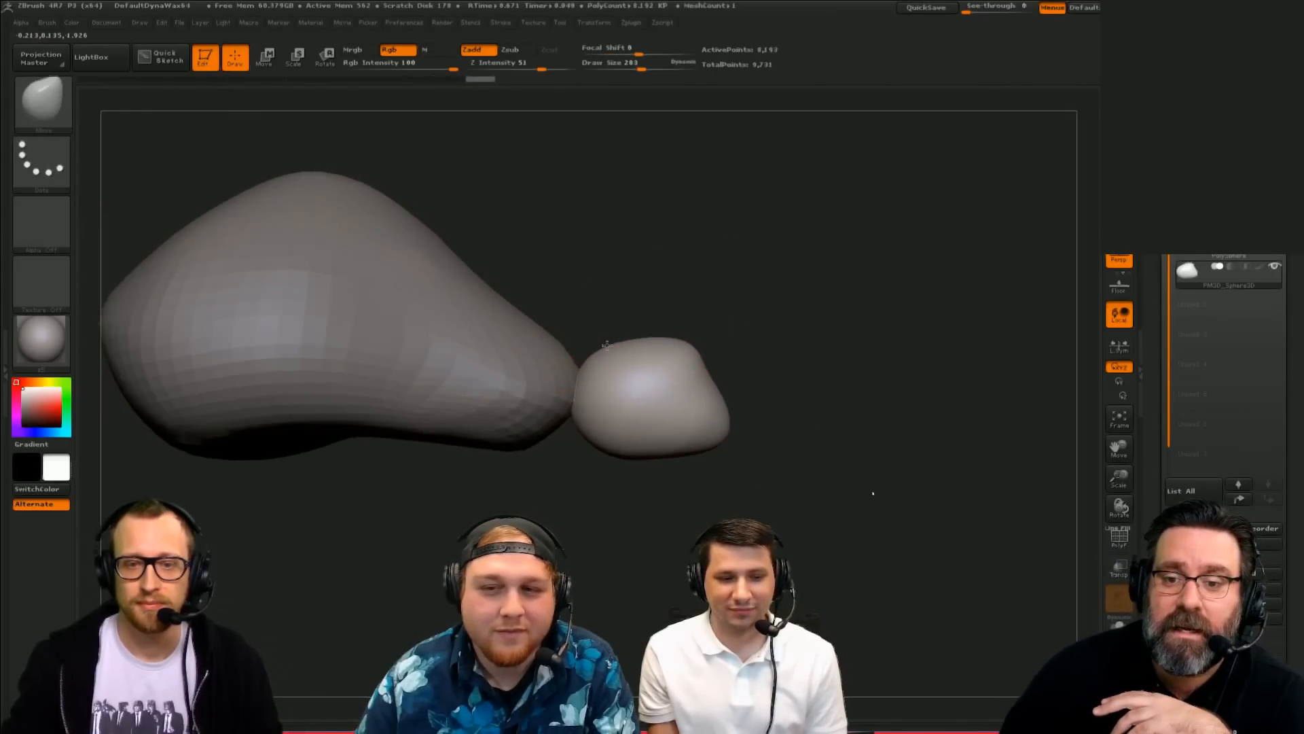
Step: Nudge the small piece's lower edge toward the main form with the Move brush at draw size 277
key(s)
drag(621, 451, 602, 447)
key(s)
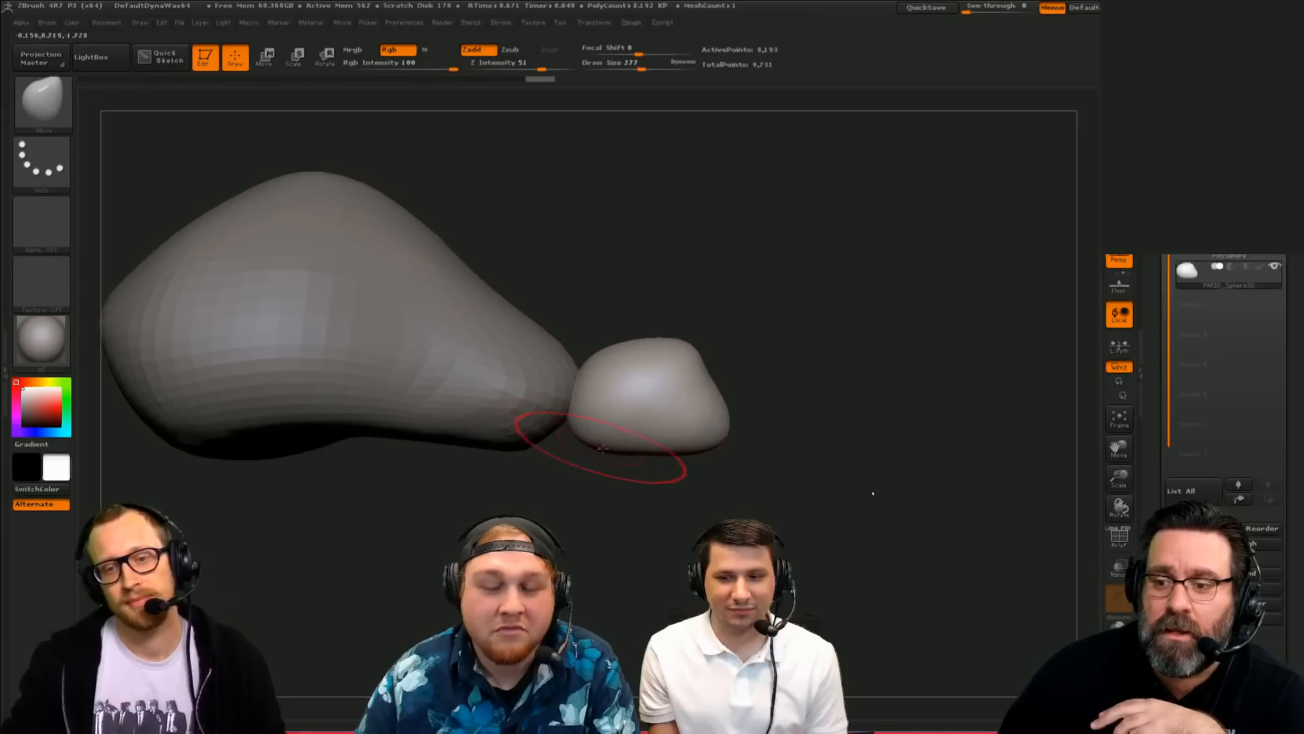
Step: Add clay to the front of the small piece with the ClayBuildup brush at draw size 178
mouse_move(772, 407)
mouse_down()
mouse_move(786, 410)
mouse_move(542, 466)
mouse_move(591, 510)
mouse_up()
key(s)
drag(666, 419, 656, 420)
key(b)
key(c)
key(b)
mouse_move(740, 398)
mouse_down()
mouse_move(671, 387)
mouse_move(710, 354)
mouse_up()
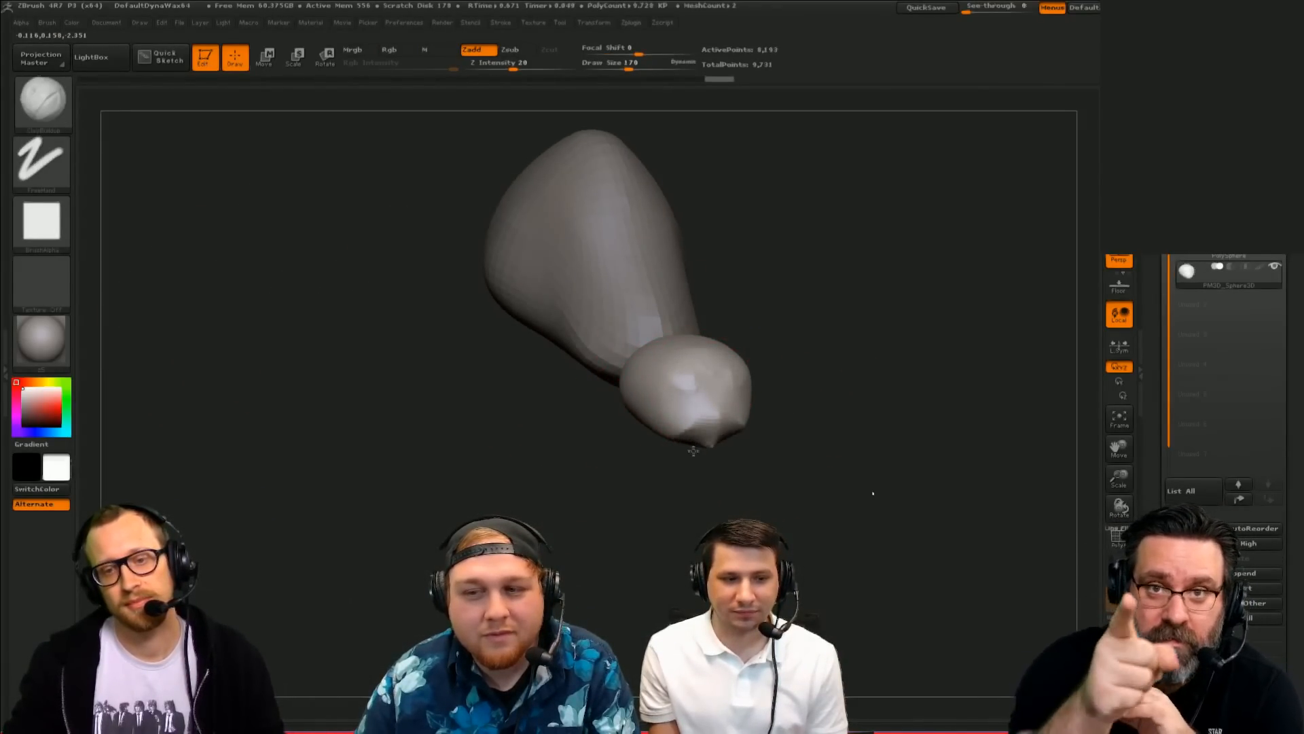
Step: Reshape the small piece's front and outer end with the Move brush, starting at draw size 332
drag(693, 450, 743, 479)
drag(668, 424, 694, 406)
drag(832, 322, 737, 314)
key(w)
key(q)
drag(675, 369, 673, 379)
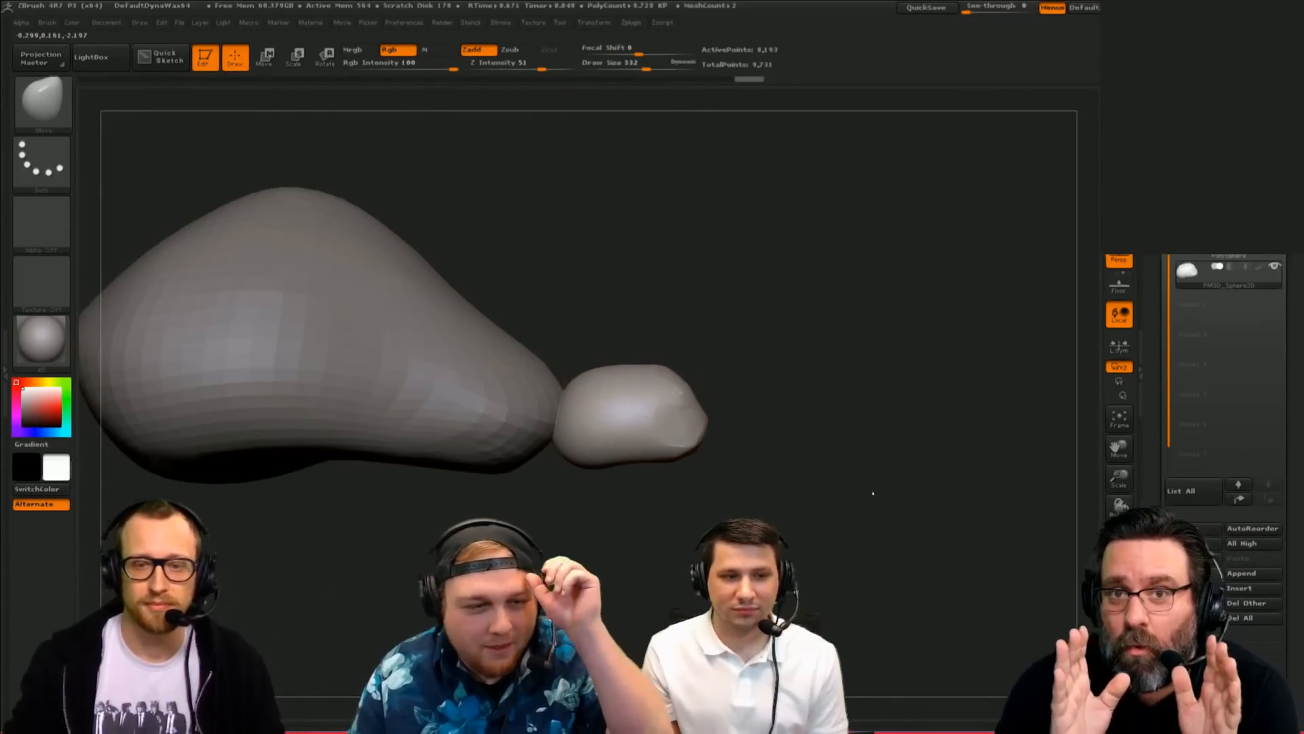
key(])
key(])
mouse_move(704, 430)
mouse_down()
mouse_move(812, 440)
mouse_move(712, 412)
mouse_up()
key([)
key([)
right_drag(644, 445, 680, 421)
Step: Build up clay on the small piece's outer end and underside with the ClayBuildup brush at draw size 178
key(b)
key(c)
key(b)
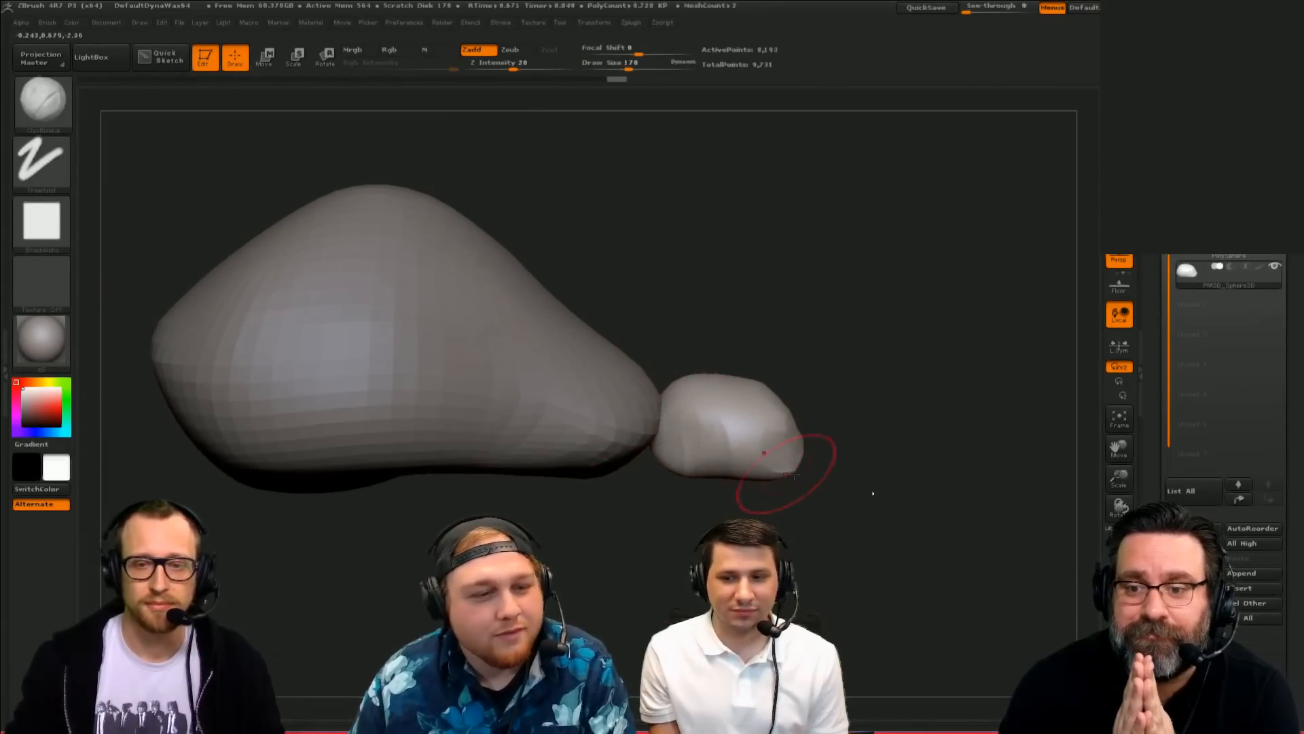
drag(805, 484, 736, 401)
drag(808, 435, 817, 402)
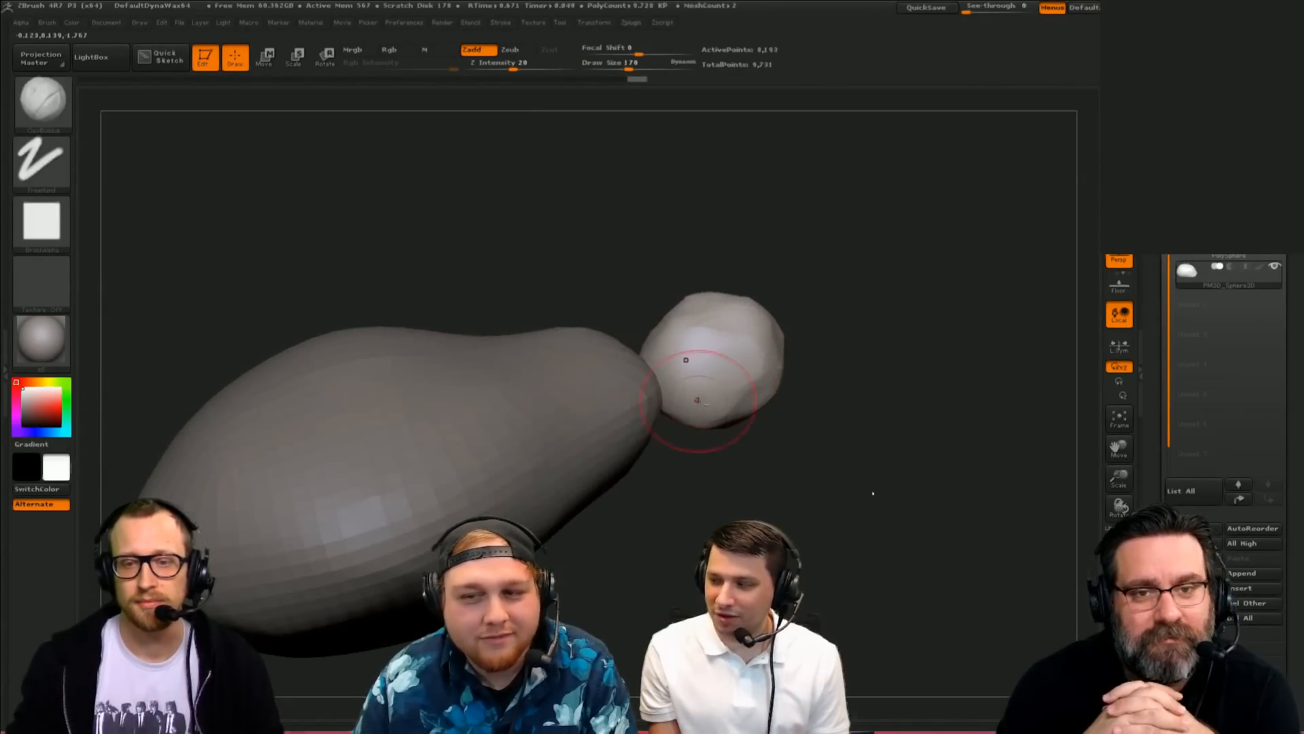
drag(673, 417, 679, 409)
mouse_move(860, 332)
mouse_down()
mouse_move(803, 396)
mouse_move(804, 371)
mouse_up()
Step: Select the main form and add clay to its surface near the broad end with the ClayBuildup brush at draw size 244
alt+click(598, 455)
mouse_move(684, 349)
alt+mouse_down()
mouse_move(711, 332)
mouse_move(709, 350)
alt+mouse_up()
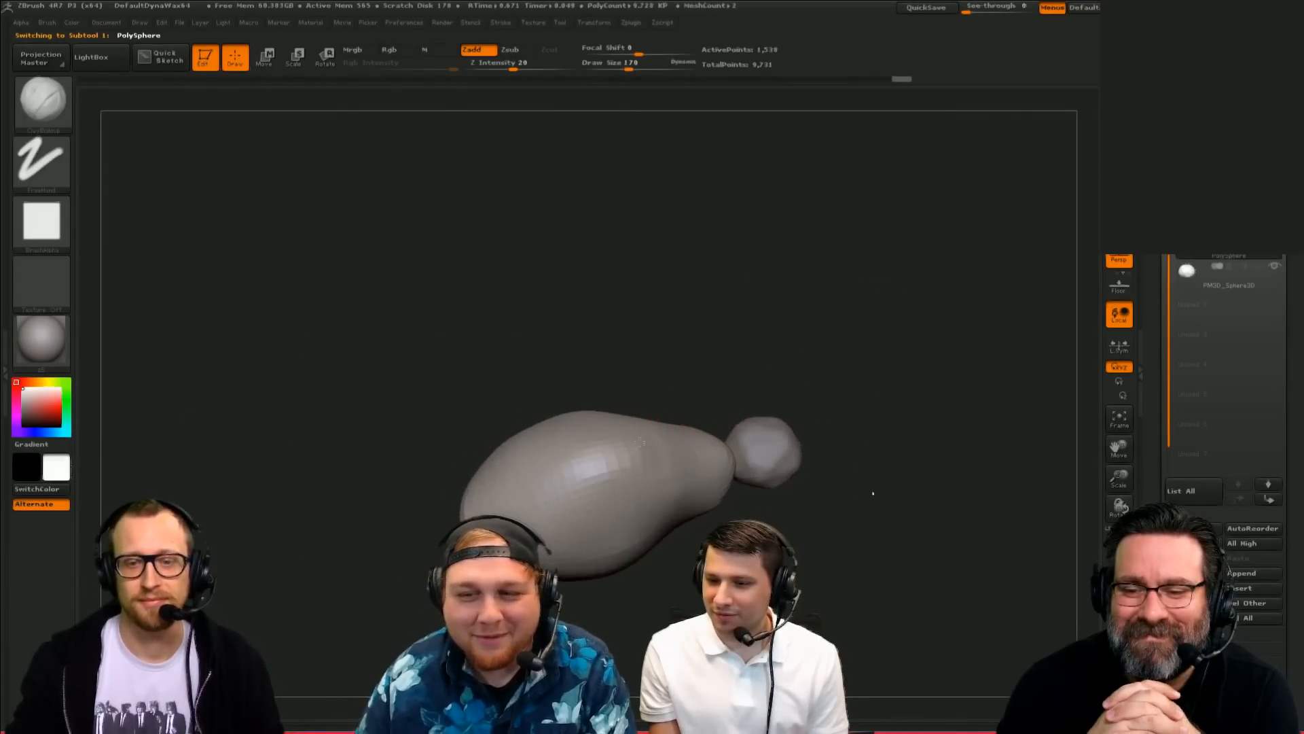
drag(629, 450, 583, 467)
drag(716, 379, 734, 389)
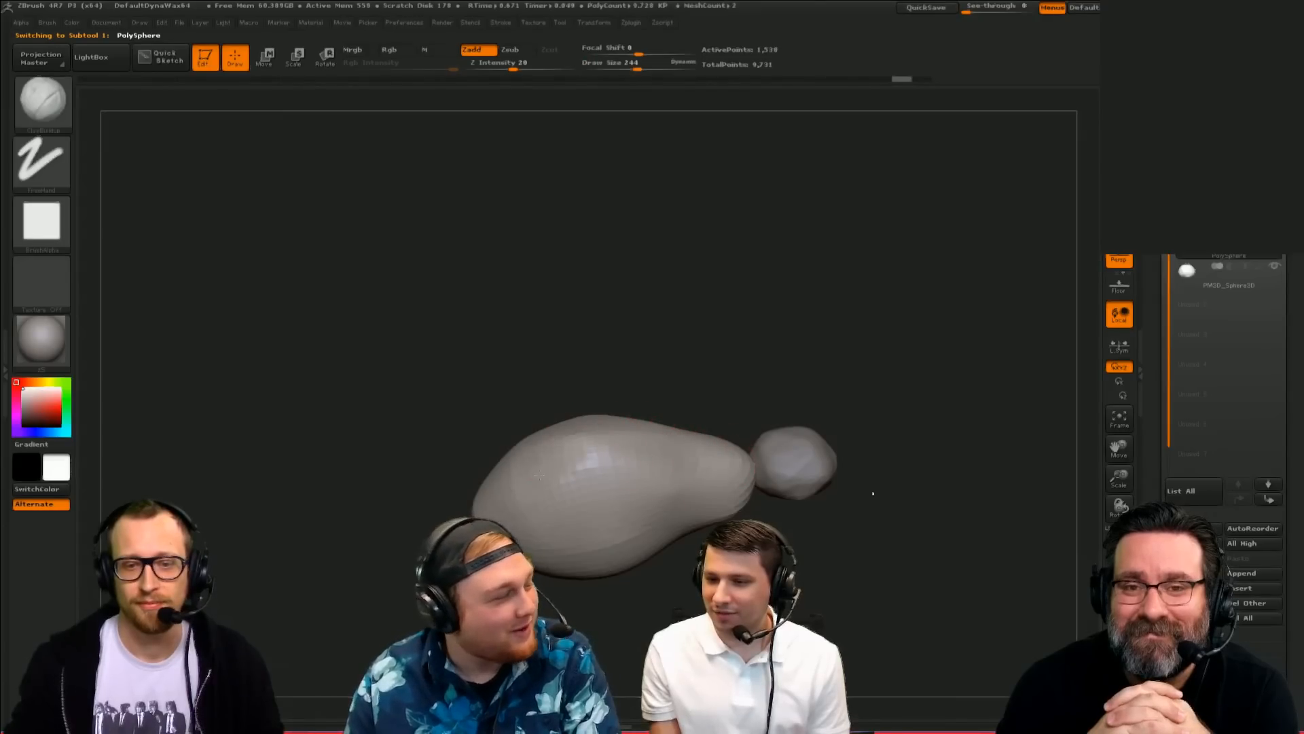
drag(462, 463, 486, 436)
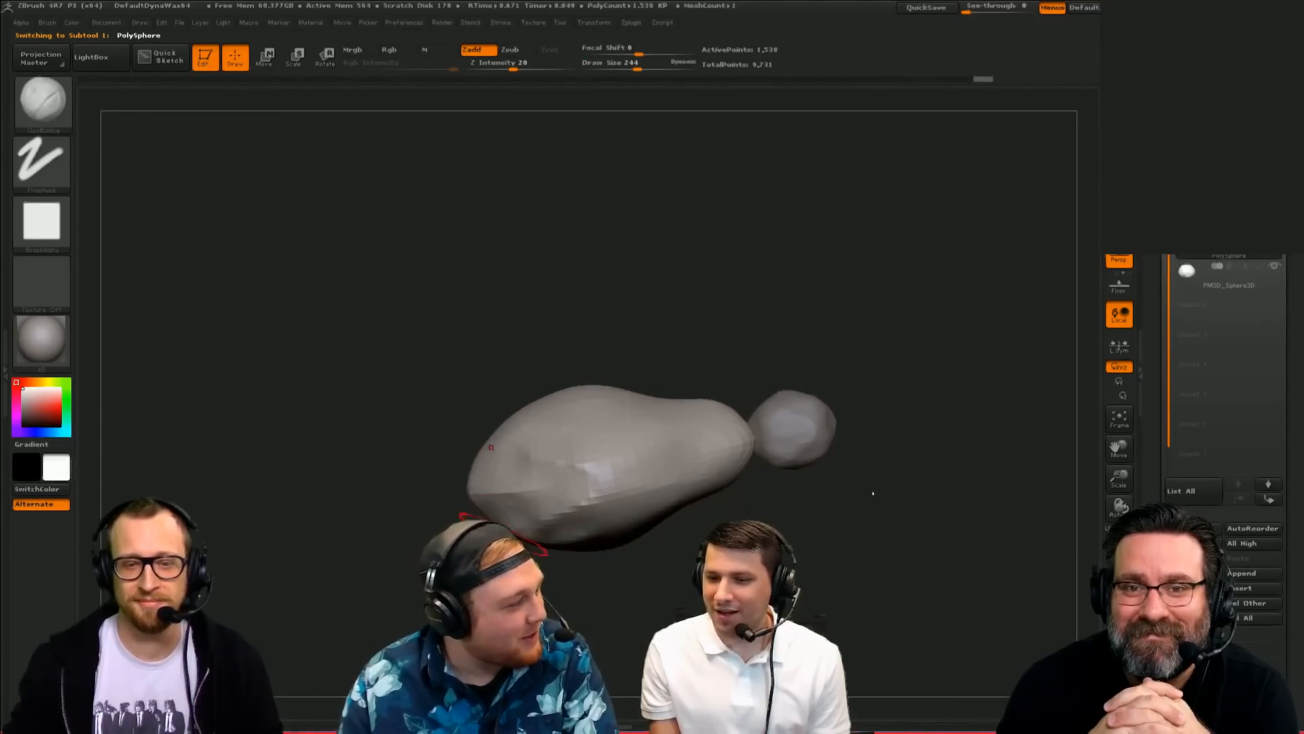
Step: Pull the main form's broad end out into a blunt point with the Move brush at draw size 378
key(b)
key(m)
key(v)
drag(428, 527, 466, 501)
key(s)
drag(450, 511, 435, 509)
key(s)
drag(517, 534, 535, 534)
key(s)
drag(515, 514, 526, 522)
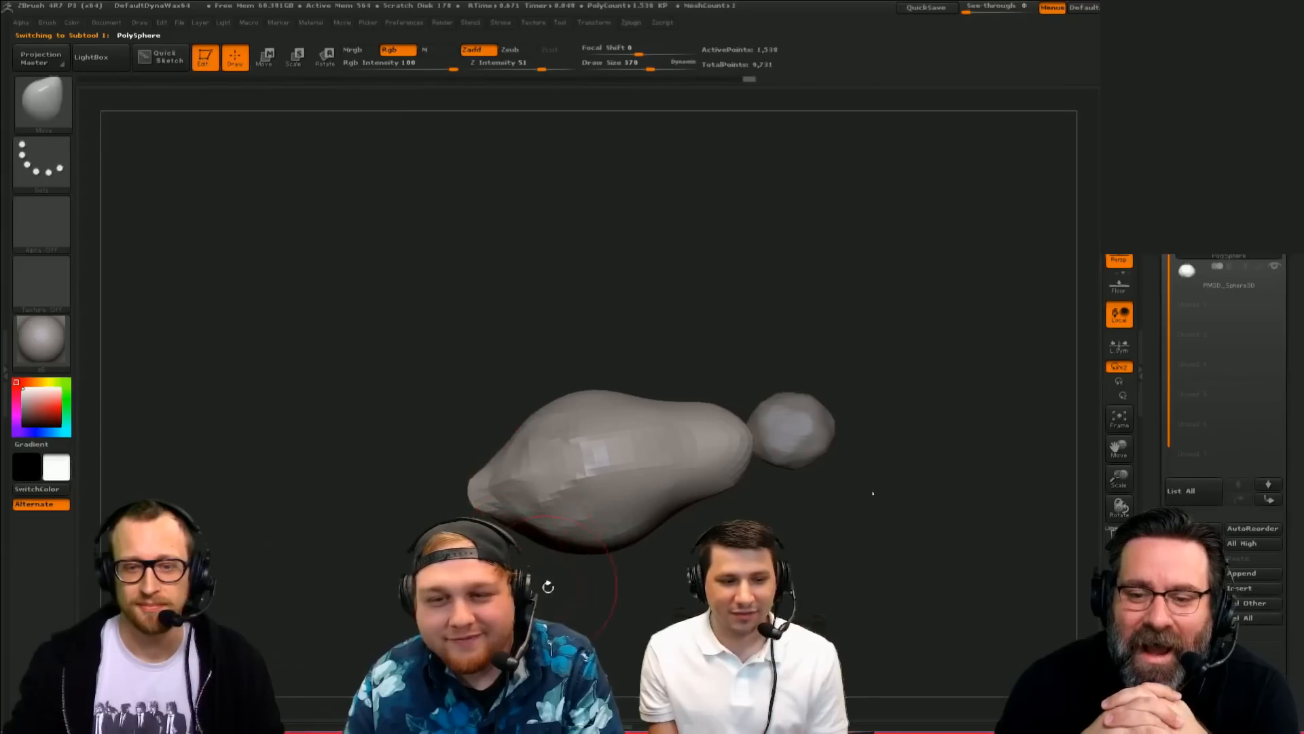
Step: Pull the main form's wide sides outward and adjust its narrow end with the Move brush at draw size 186
drag(548, 586, 626, 279)
drag(614, 578, 630, 566)
mouse_move(652, 469)
mouse_down()
mouse_move(704, 303)
mouse_move(676, 297)
mouse_up()
key(s)
drag(653, 408, 638, 408)
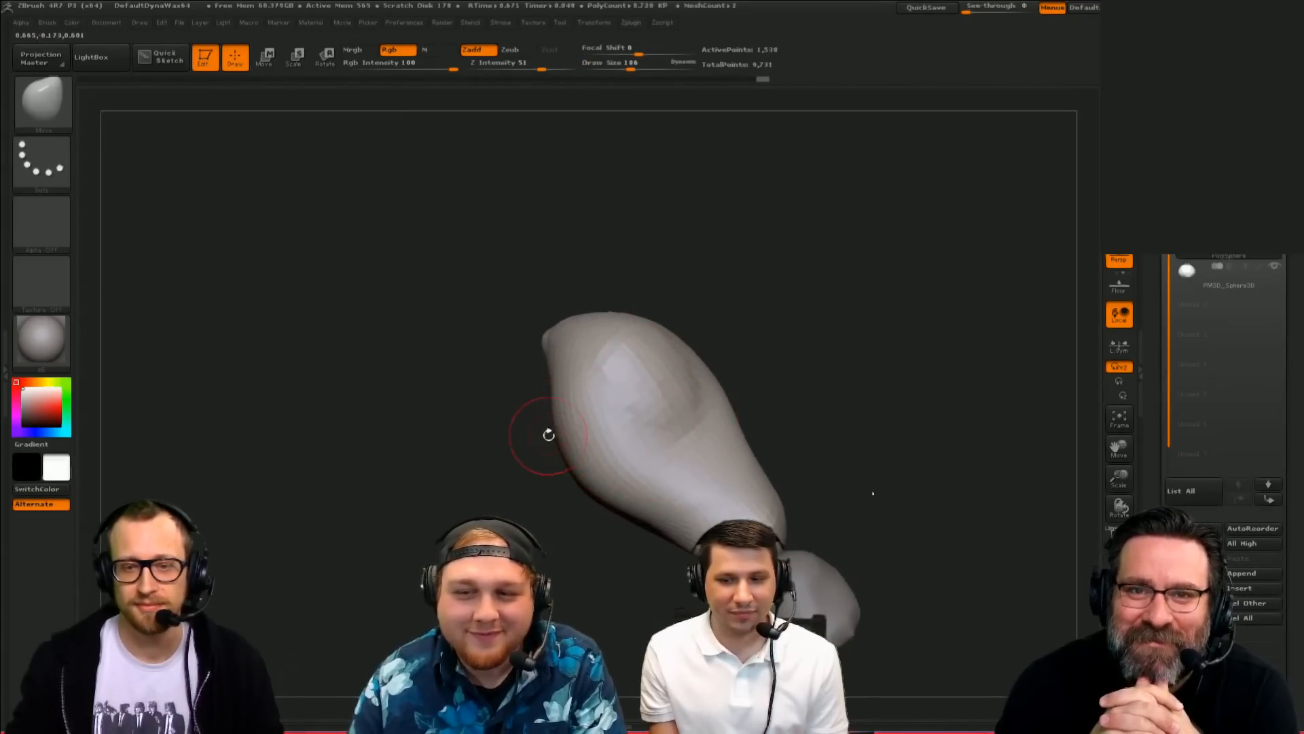
drag(549, 435, 513, 435)
drag(540, 497, 555, 489)
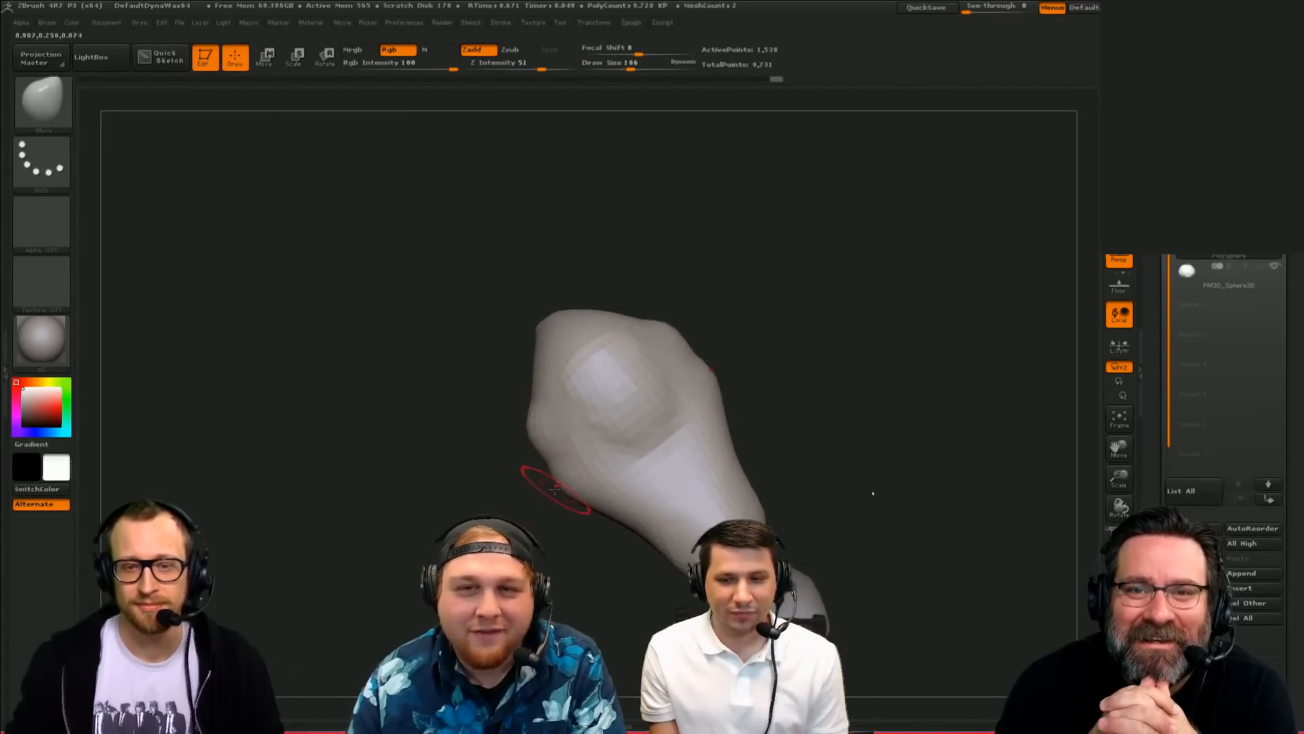
drag(657, 545, 659, 552)
key(s)
drag(666, 557, 660, 562)
drag(806, 457, 778, 513)
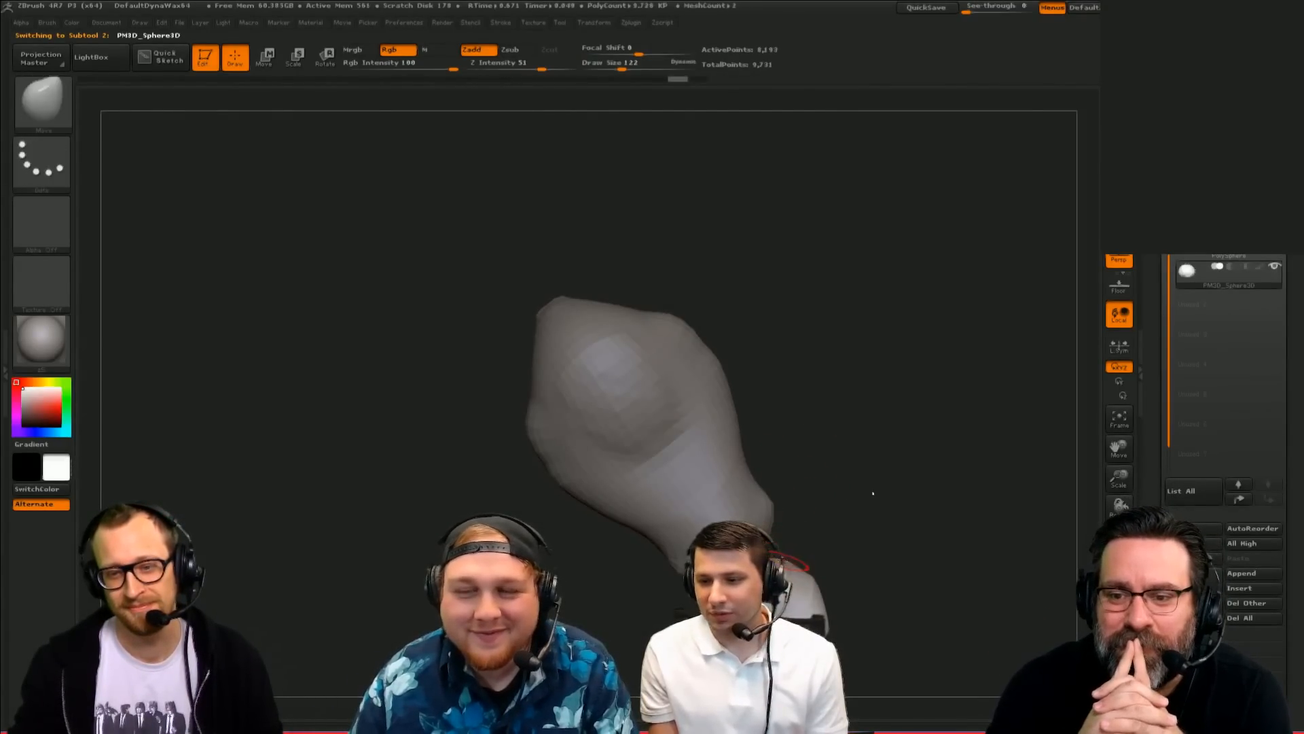
drag(819, 578, 872, 401)
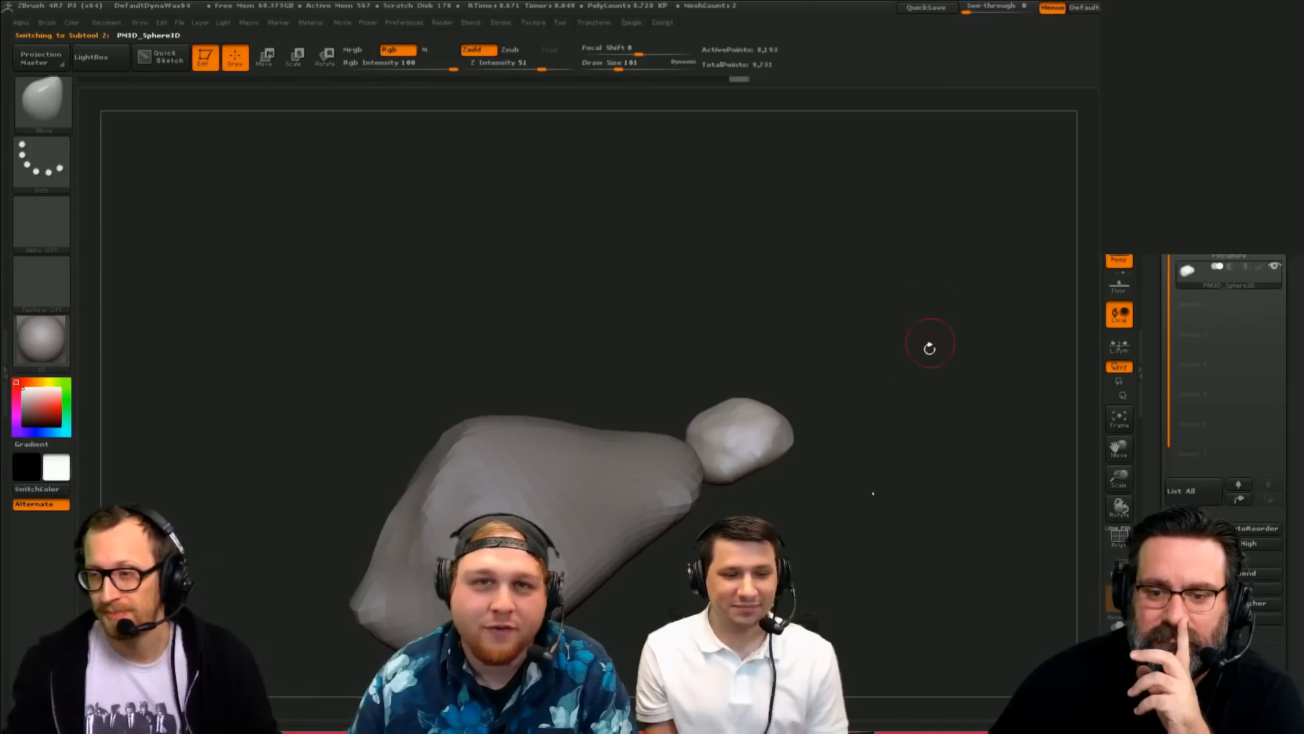
drag(930, 347, 923, 378)
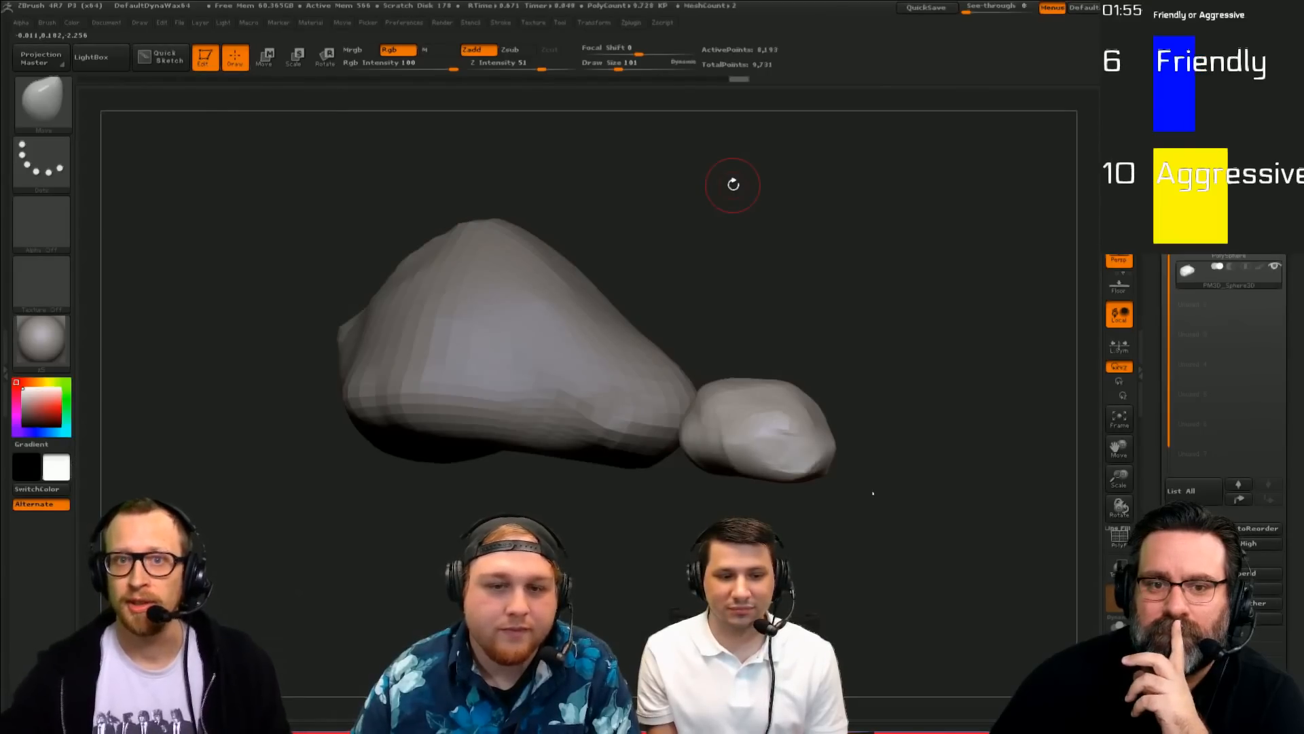
drag(733, 184, 663, 296)
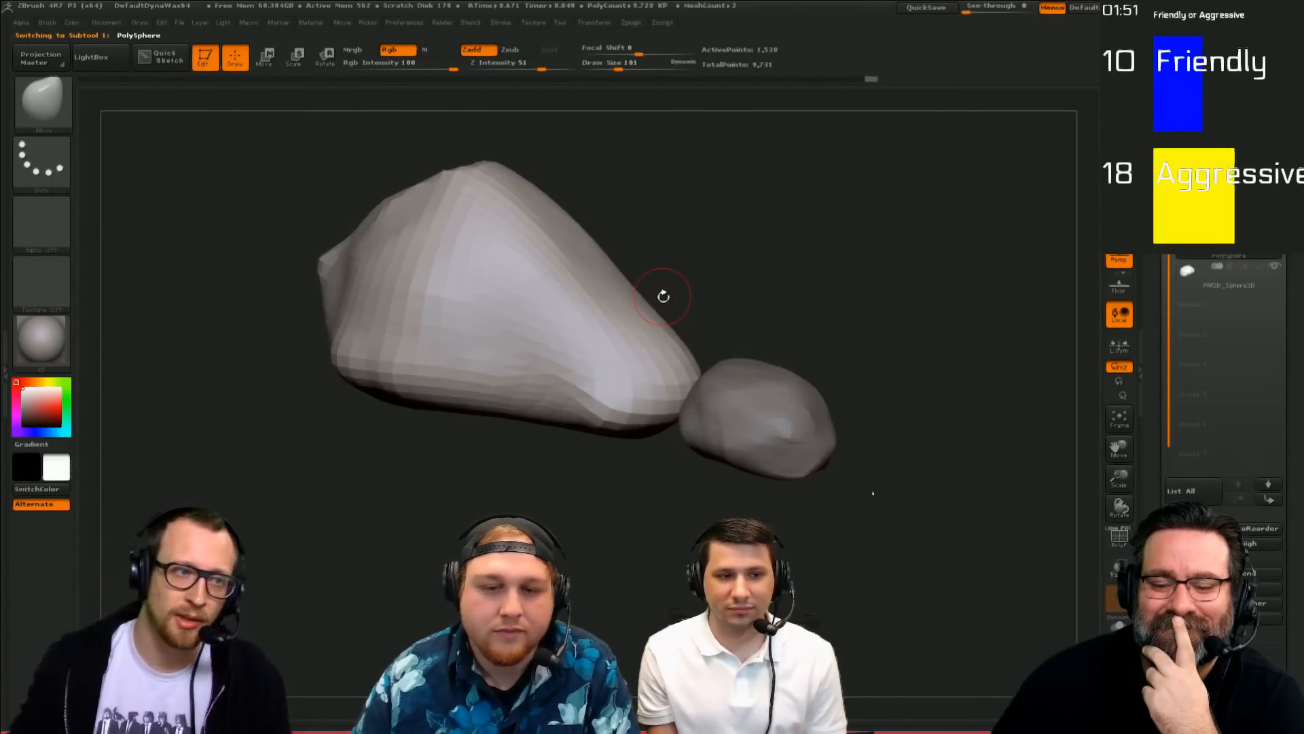
drag(886, 358, 875, 451)
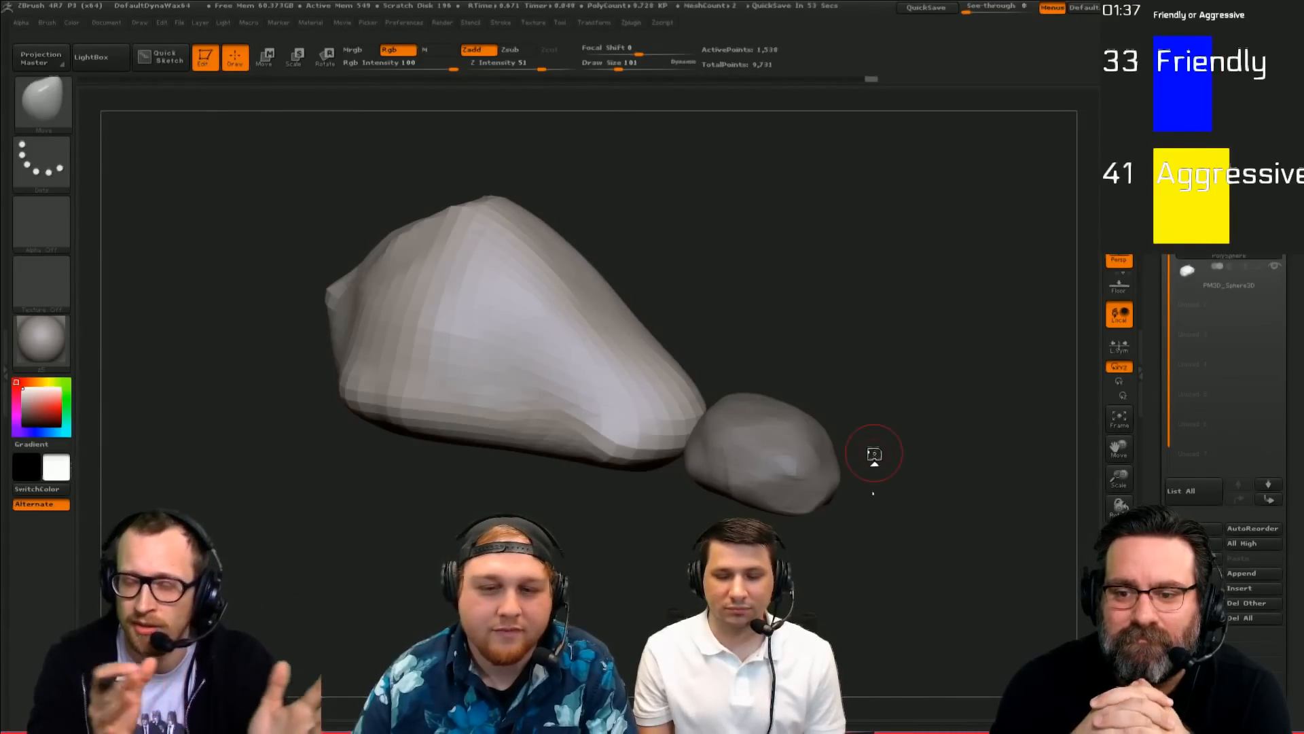
mouse_move(973, 273)
mouse_down()
mouse_move(908, 428)
mouse_move(835, 459)
mouse_move(699, 442)
mouse_up()
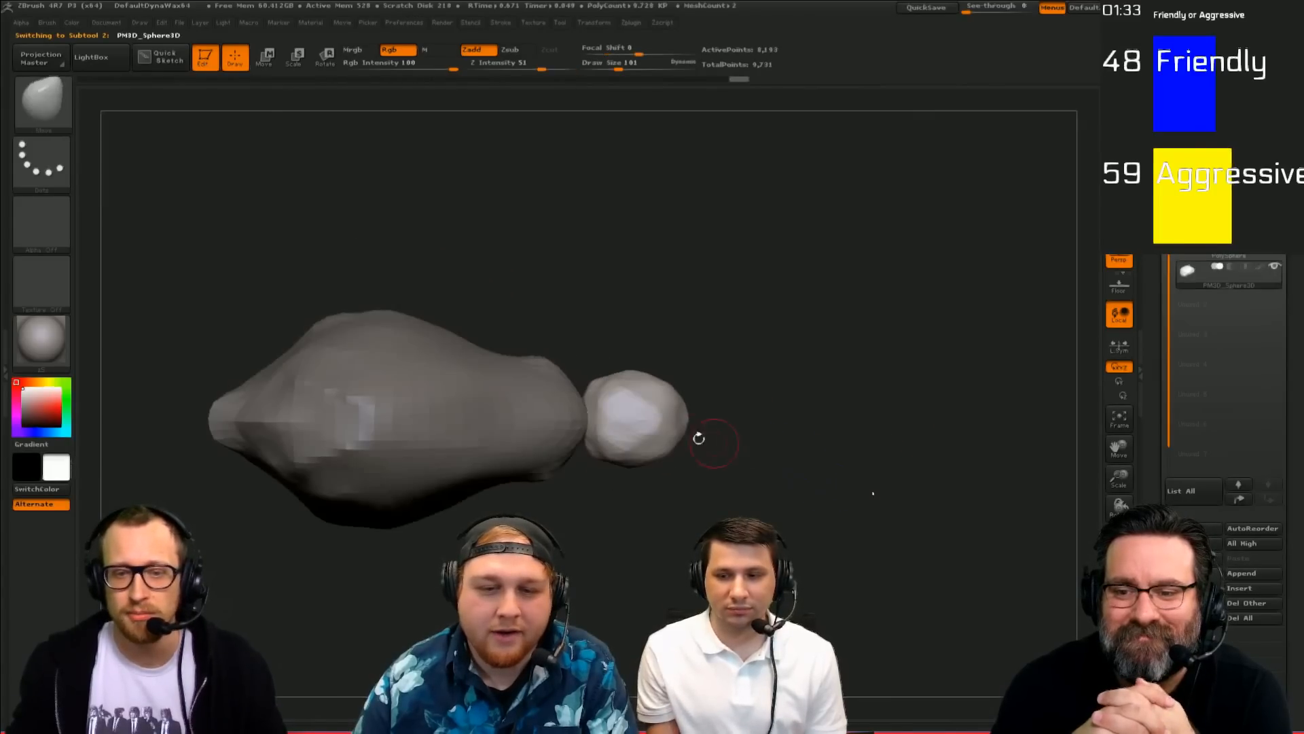
Step: Try to reposition the small piece with a transpose line and reshape its lower outer end with the Move brush
key(w)
mouse_move(594, 429)
mouse_down()
mouse_move(892, 430)
mouse_move(816, 435)
mouse_move(775, 360)
mouse_up()
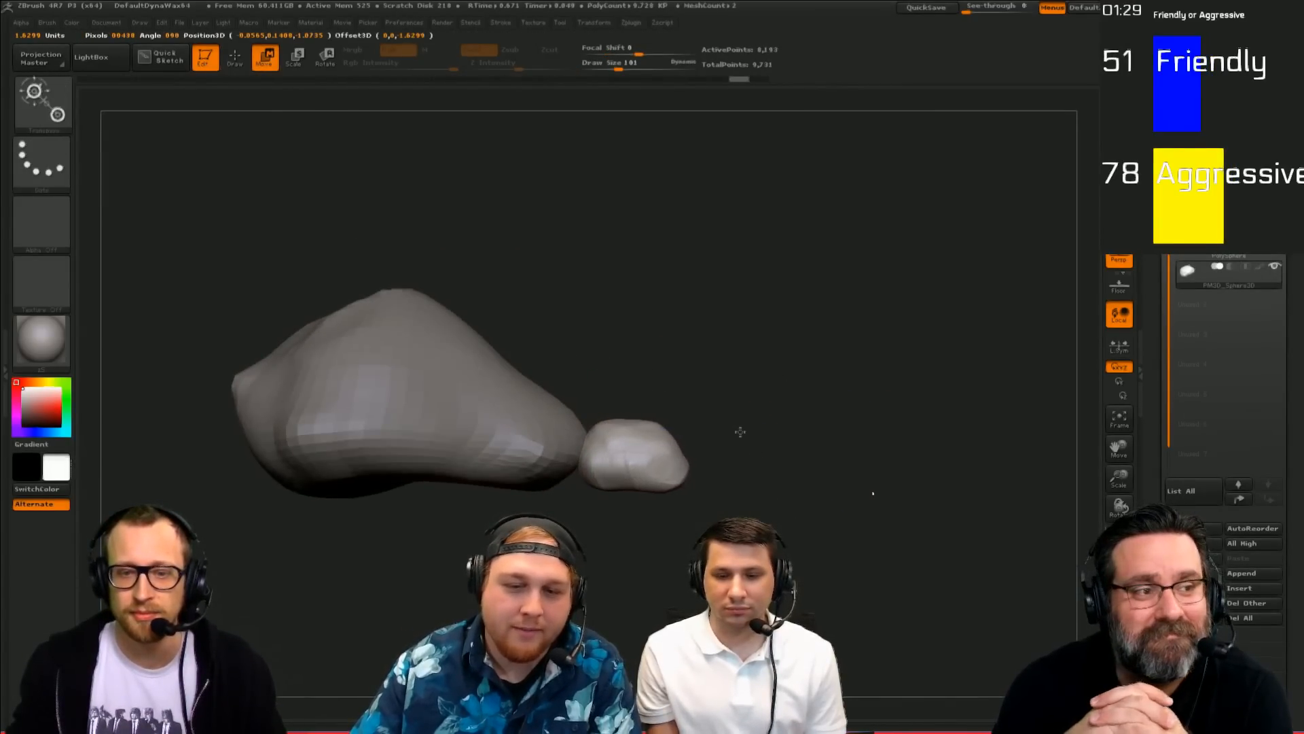
key(q)
drag(861, 399, 857, 442)
key(s)
drag(735, 496, 704, 504)
click(755, 509)
key(ctrl+z)
key(w)
mouse_move(803, 492)
mouse_down()
mouse_move(708, 477)
mouse_move(742, 506)
mouse_up()
key(q)
key(ctrl+z)
key(ctrl+z)
Step: Adjust the small piece with a transpose line and nudge its lower outer end inward with the Move brush at draw size 355
key(w)
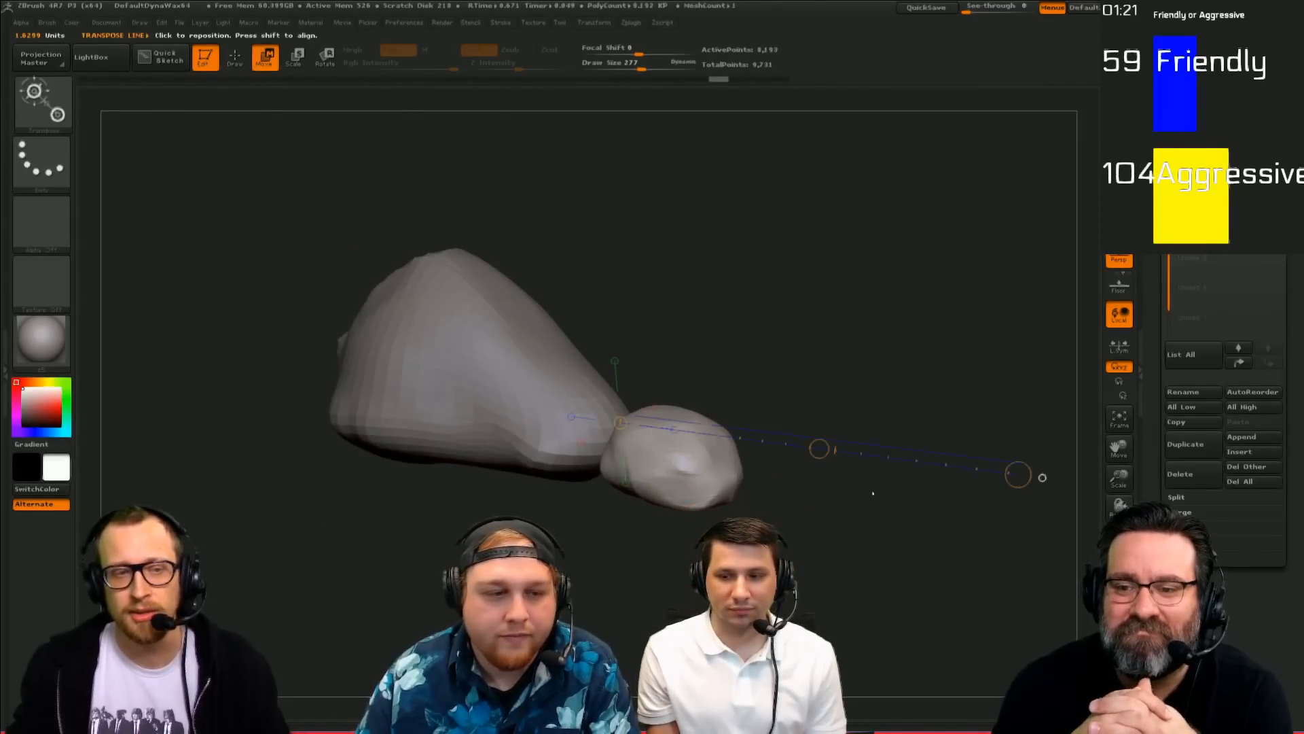
drag(730, 560, 796, 564)
key(q)
key(s)
drag(808, 445, 816, 444)
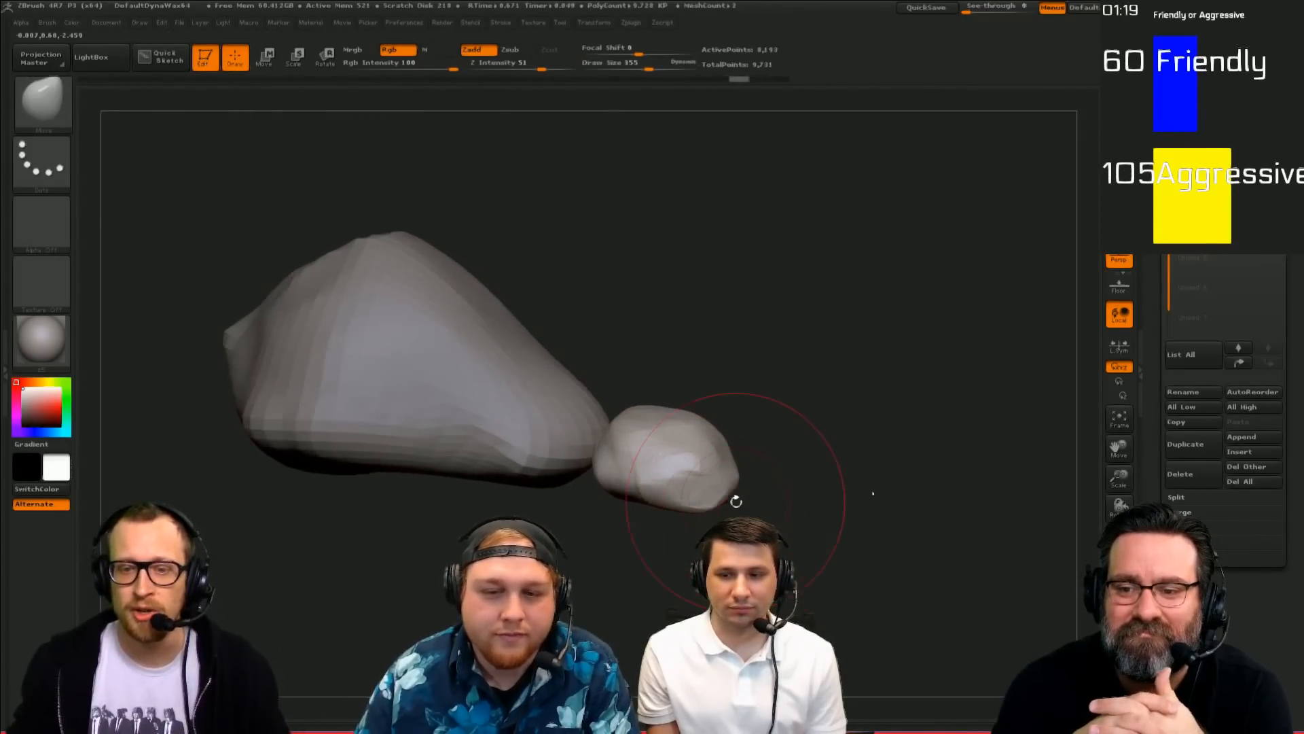
drag(725, 496, 712, 486)
Step: Pull up the small piece's top edge beside the main form with the Move brush at draw size 178
key(s)
drag(721, 486, 621, 494)
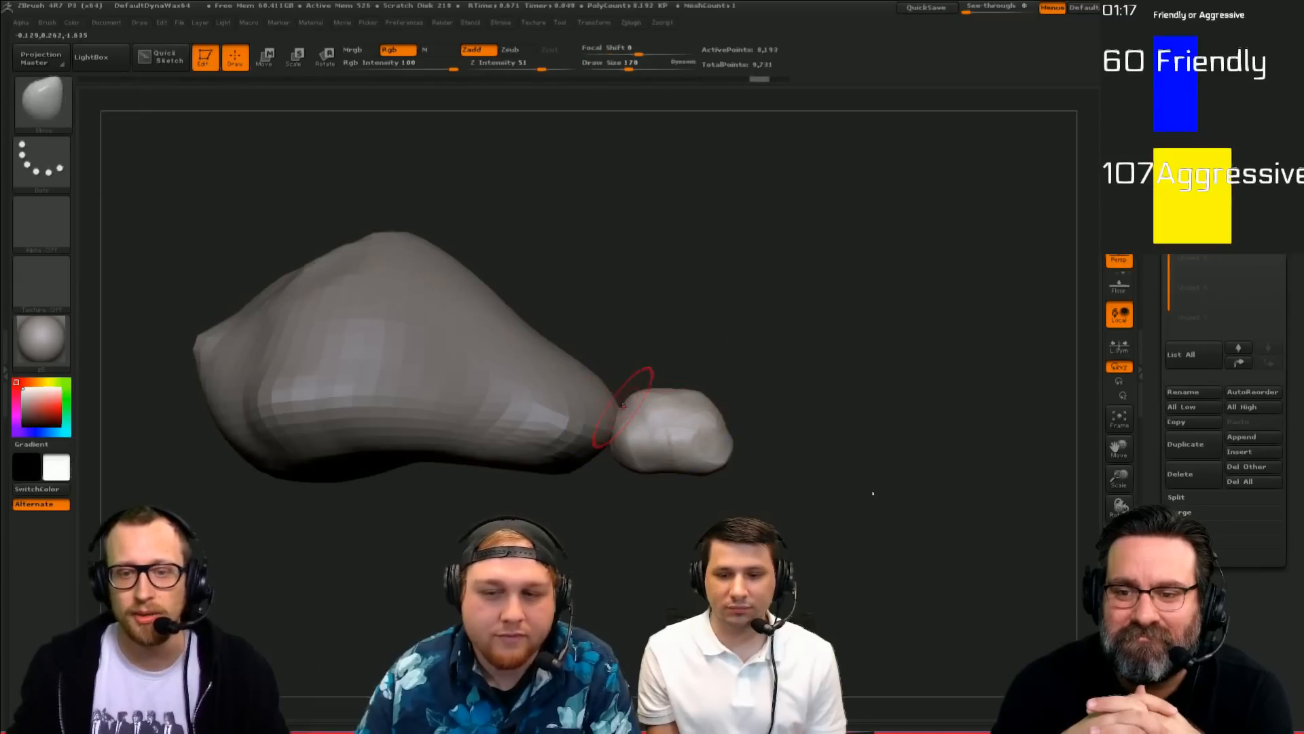
drag(635, 392, 641, 391)
drag(643, 392, 681, 396)
key([)
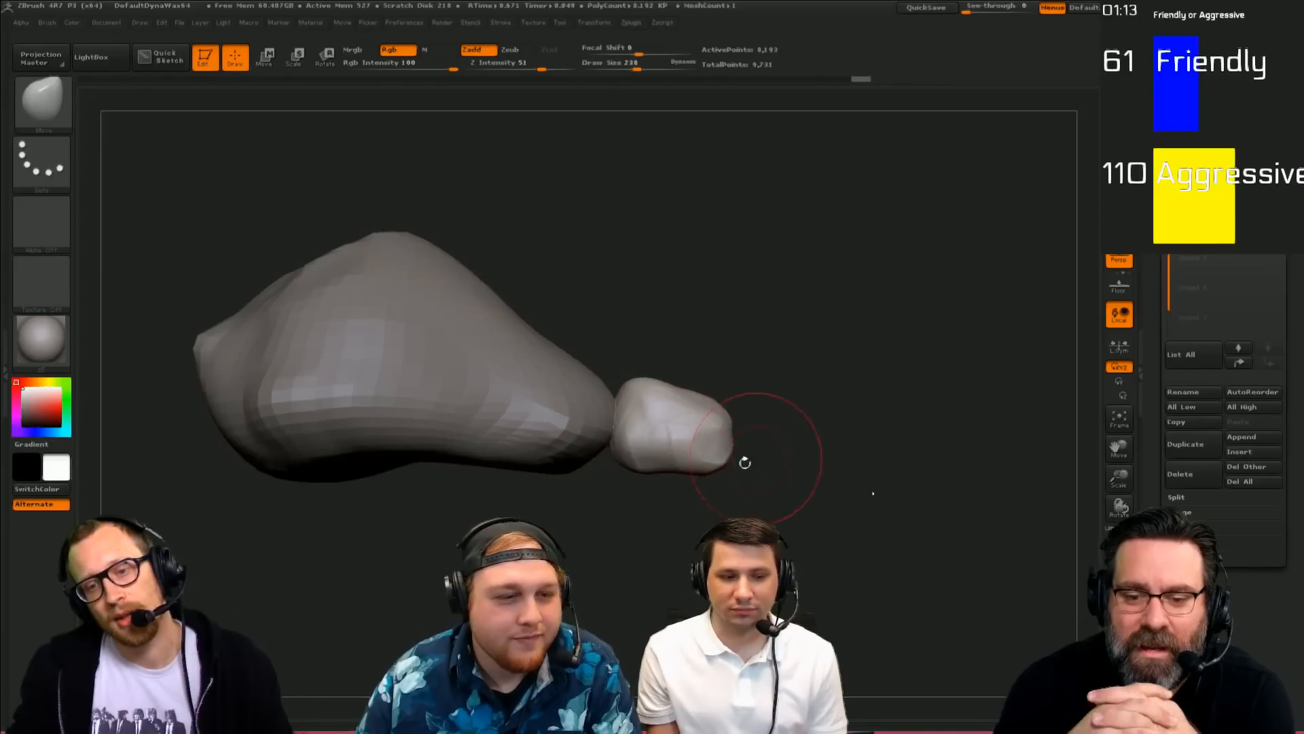
Step: Reshape the small piece's outer end with the Move brush at draw size 238 and adjust the piece with a level transpose line
key(s)
mouse_move(754, 471)
mouse_down()
mouse_move(759, 432)
mouse_move(732, 455)
mouse_move(769, 366)
mouse_move(713, 437)
mouse_move(740, 416)
mouse_up()
key([)
key([)
key([)
key(w)
mouse_move(664, 499)
shift+mouse_down()
mouse_move(779, 505)
mouse_move(747, 500)
shift+mouse_up()
key(q)
mouse_move(777, 457)
mouse_down()
mouse_move(687, 542)
mouse_move(705, 549)
mouse_up()
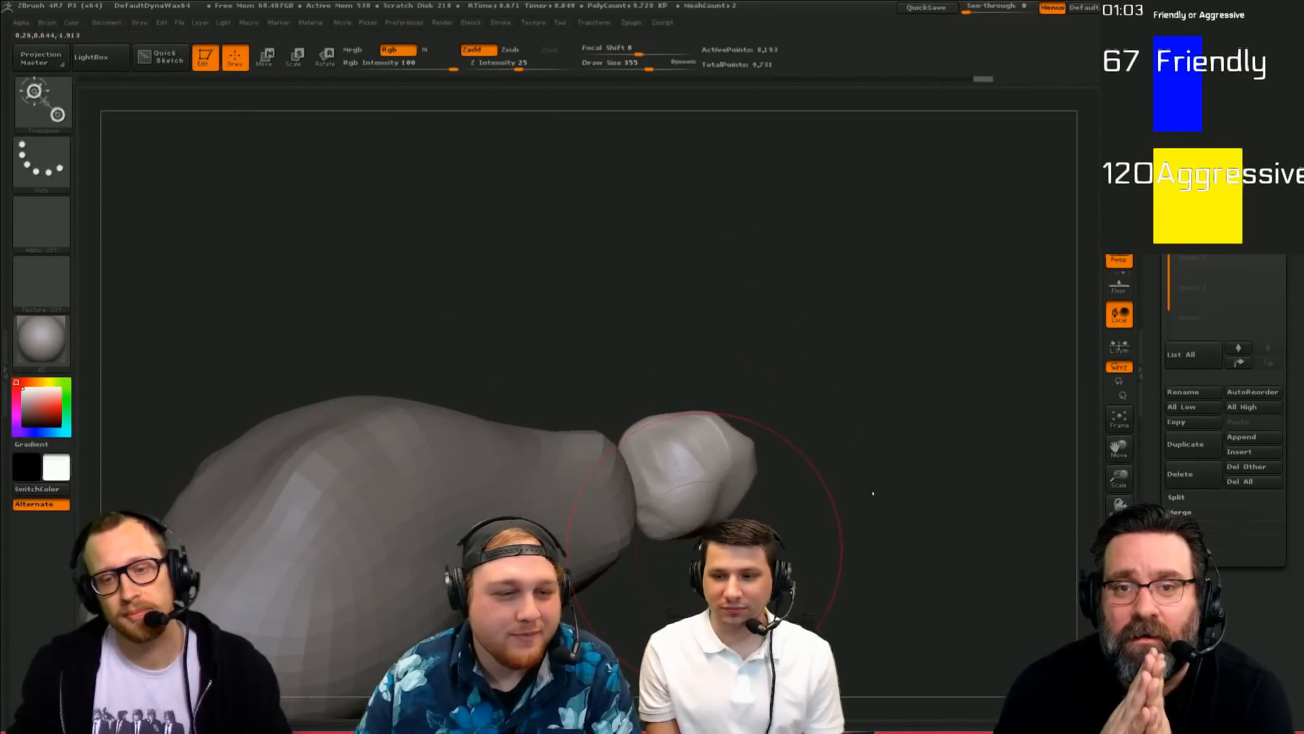
Step: Build a short neck of clay on the small piece's inner end with the ClayBuildup brush at draw size 155
key(s)
drag(658, 506, 636, 506)
mouse_move(655, 516)
mouse_down()
mouse_move(630, 490)
mouse_move(615, 510)
mouse_move(650, 569)
mouse_up()
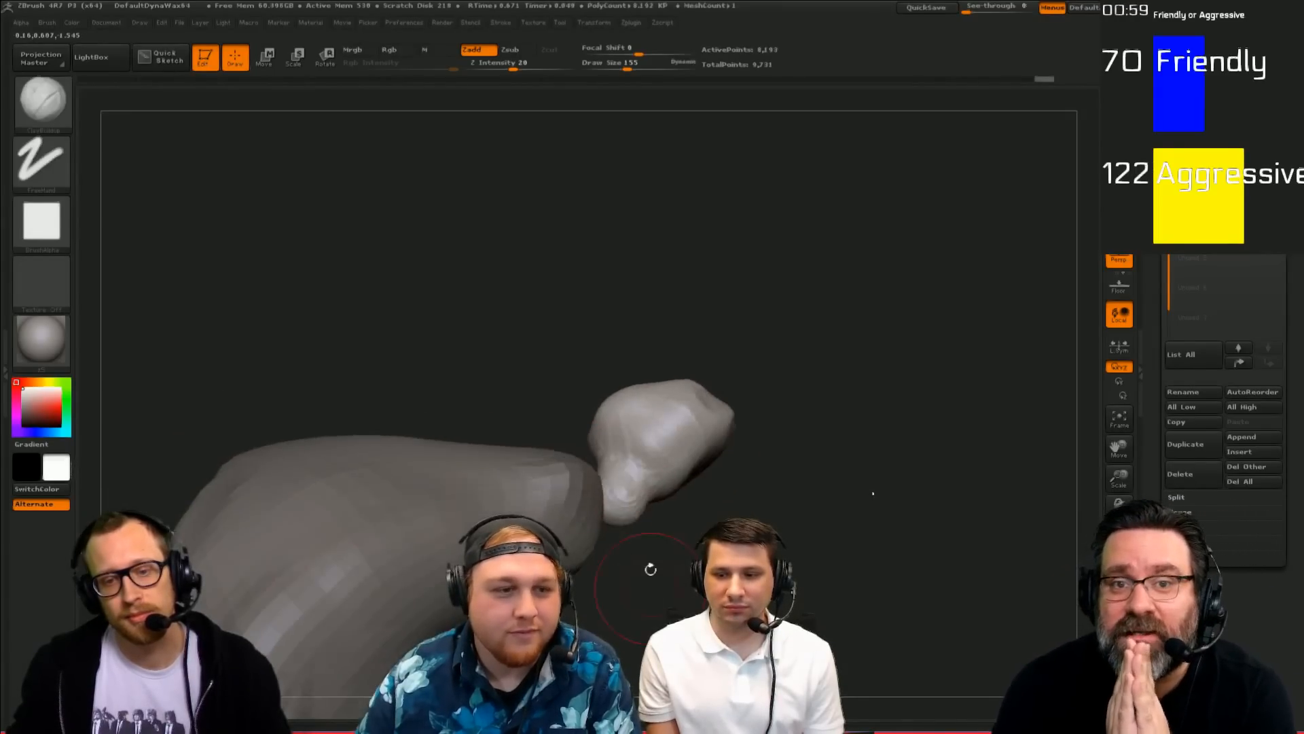
drag(629, 506, 618, 511)
drag(657, 543, 639, 509)
Step: Shape the small piece's neck beneath the main form's narrow end with the Move brush at draw size 187
key(s)
key(b)
key(m)
key(v)
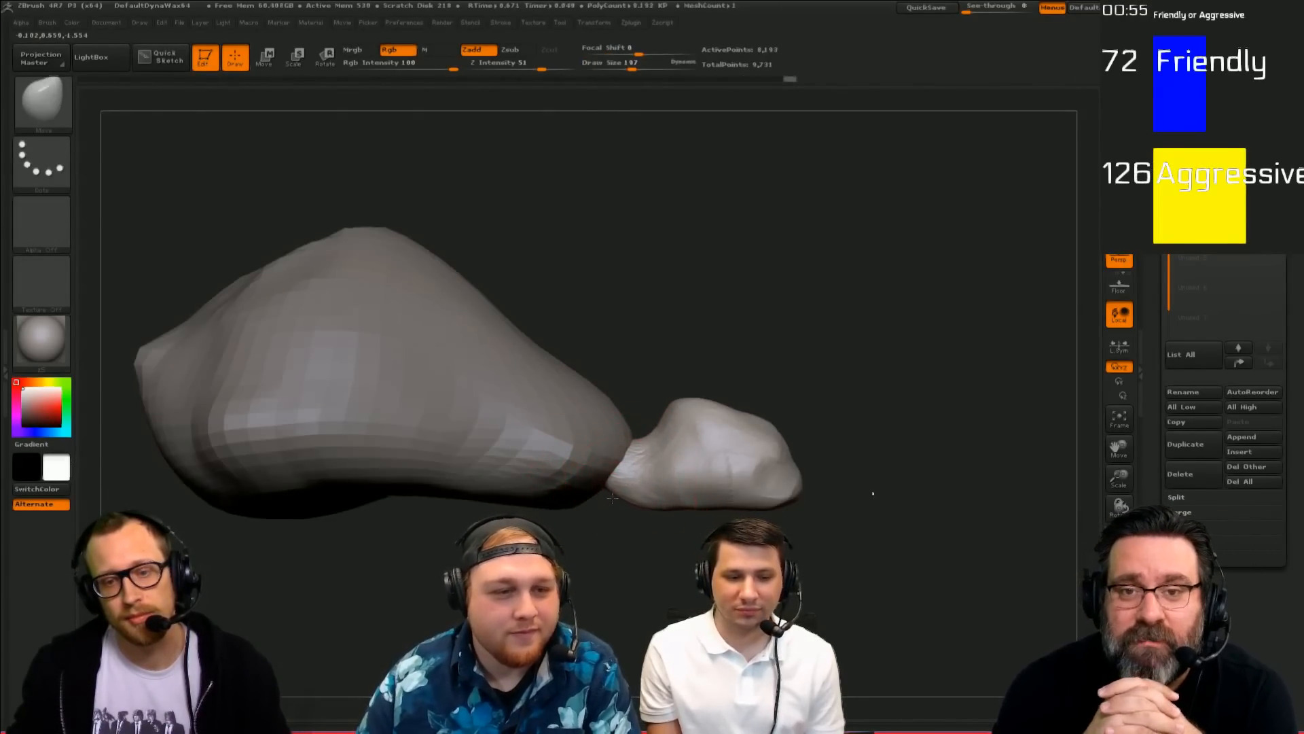
mouse_move(615, 536)
mouse_down()
mouse_move(596, 548)
mouse_move(605, 538)
mouse_up()
Step: Assign Alt+S as a custom hotkey for Solo mode and isolate the small piece
ctrl+alt+click(1111, 622)
key(alt+s)
key(alt+s)
Step: Add clay to the isolated piece's neck with the ClayBuildup brush at draw size 126
key(b)
key(c)
key(b)
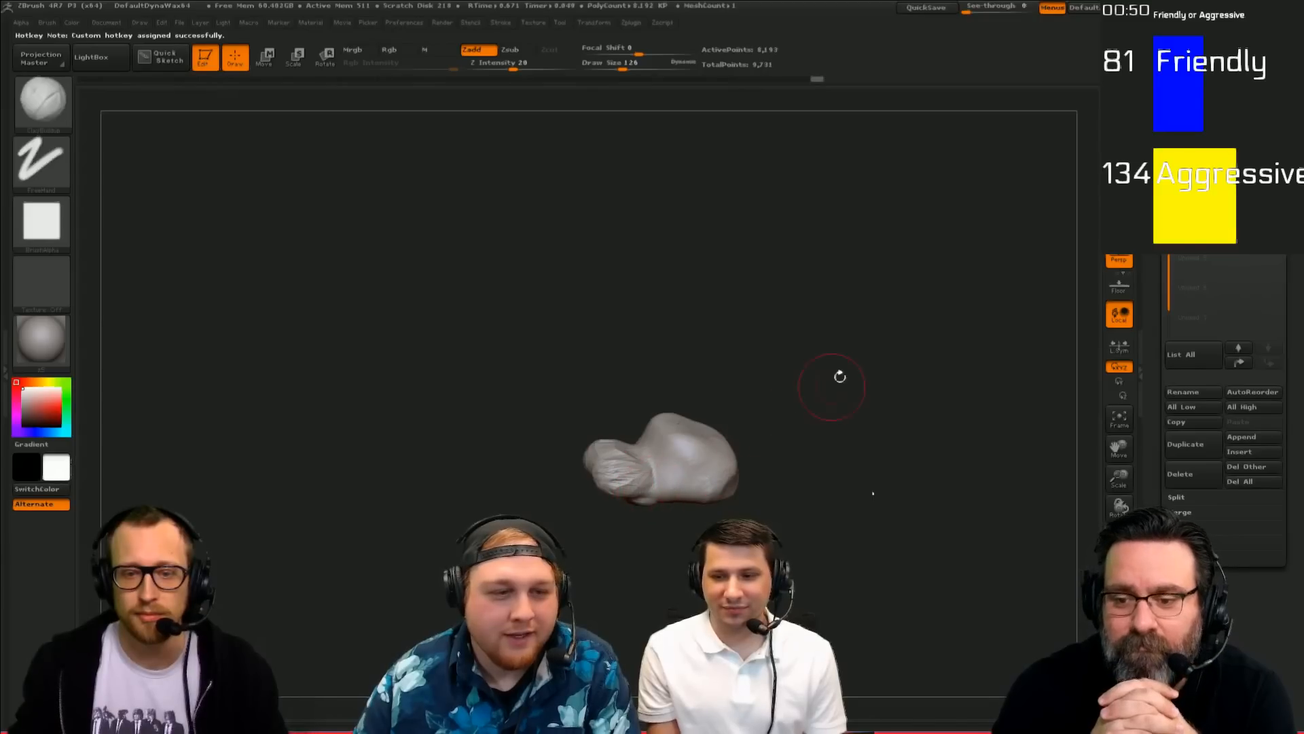
Step: Remesh the small piece with DynaMesh at resolution 128 and check its wireframe
drag(1211, 668, 1211, 520)
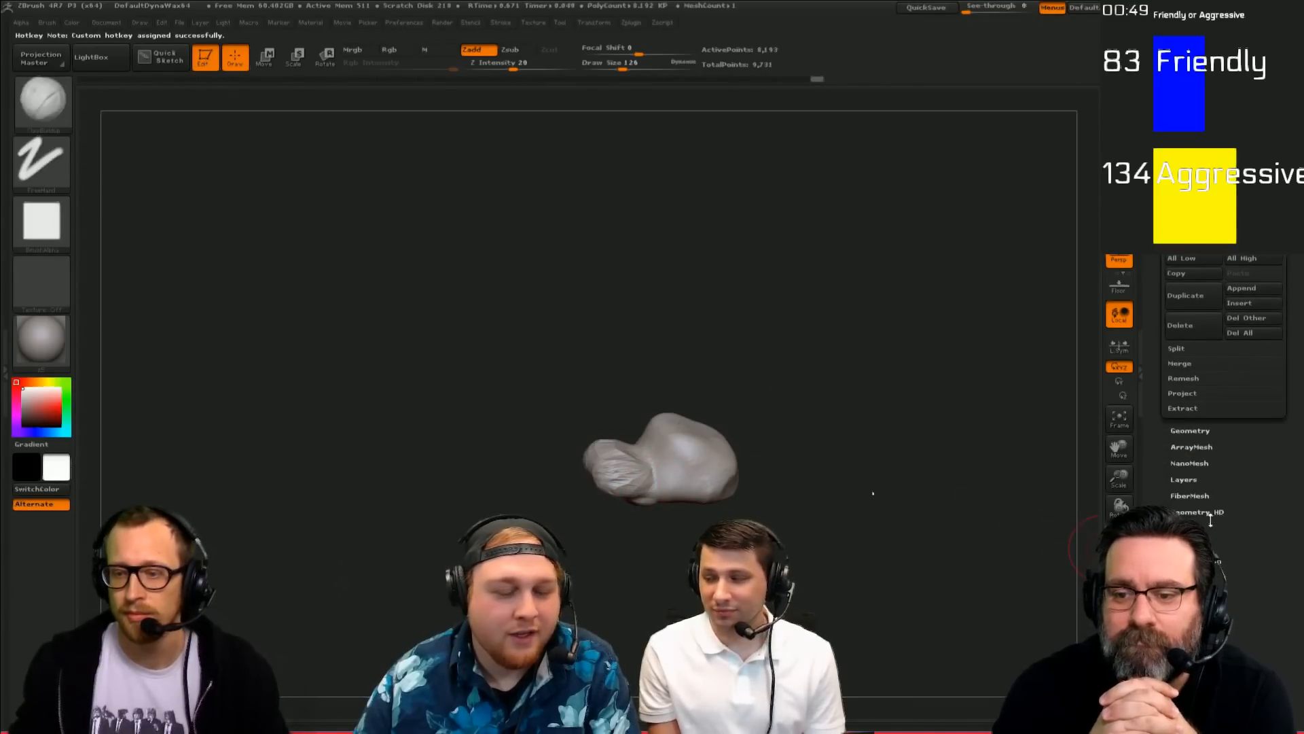
click(1200, 430)
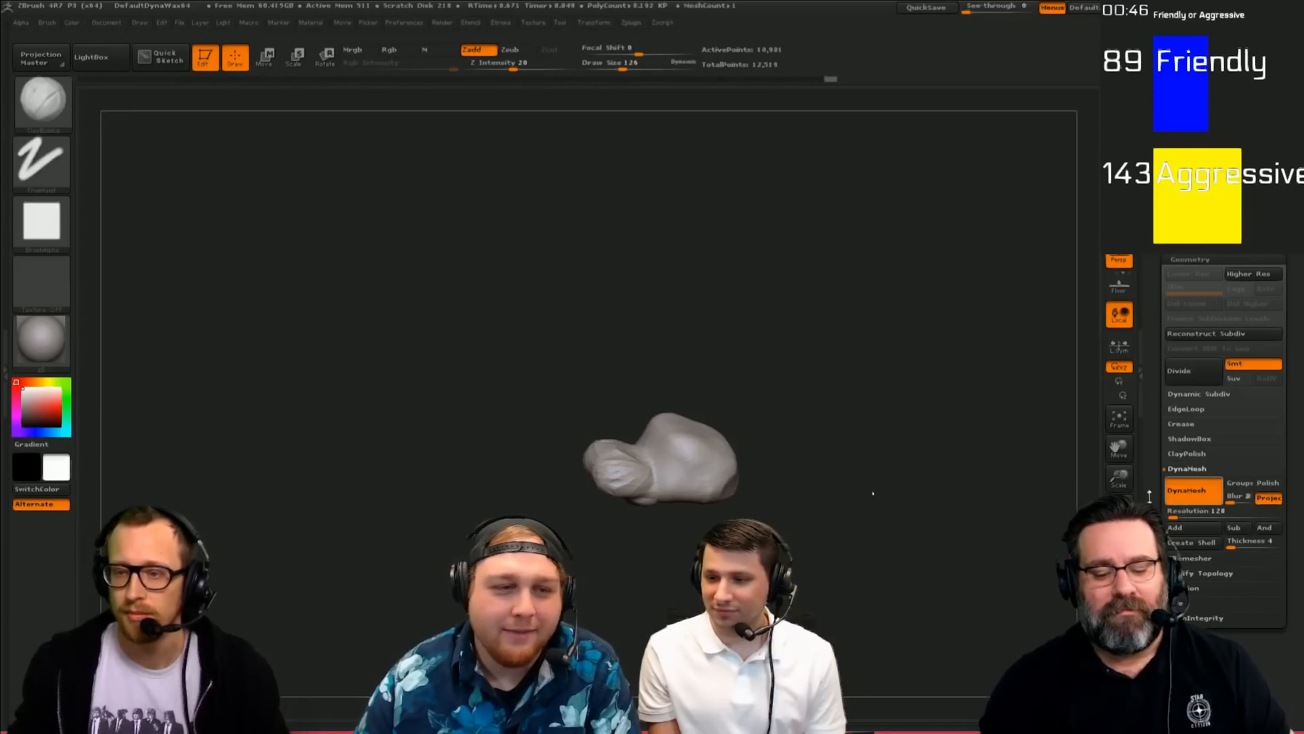
alt+drag(951, 479, 938, 567)
key(shift+f)
key(shift+f)
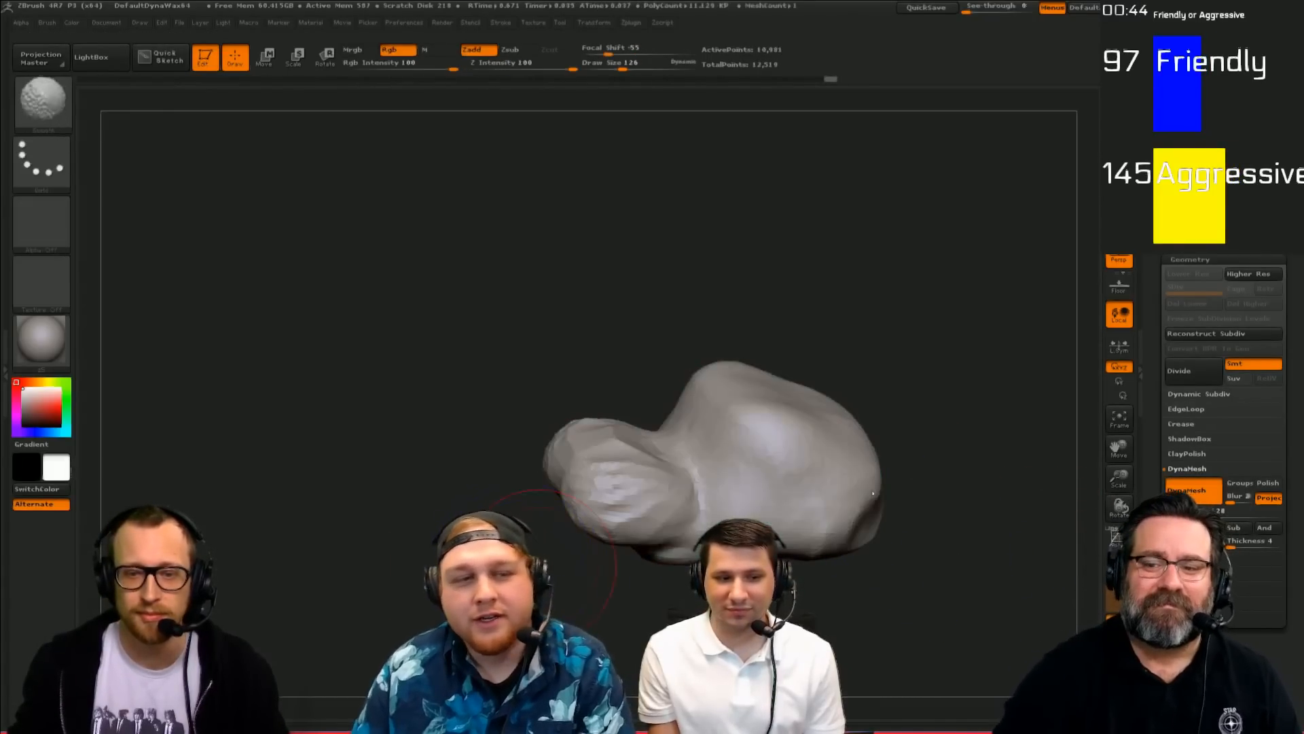
Step: Smooth the small piece's neck, bring the main form back into view and reselect the small piece
alt+drag(542, 565, 546, 530)
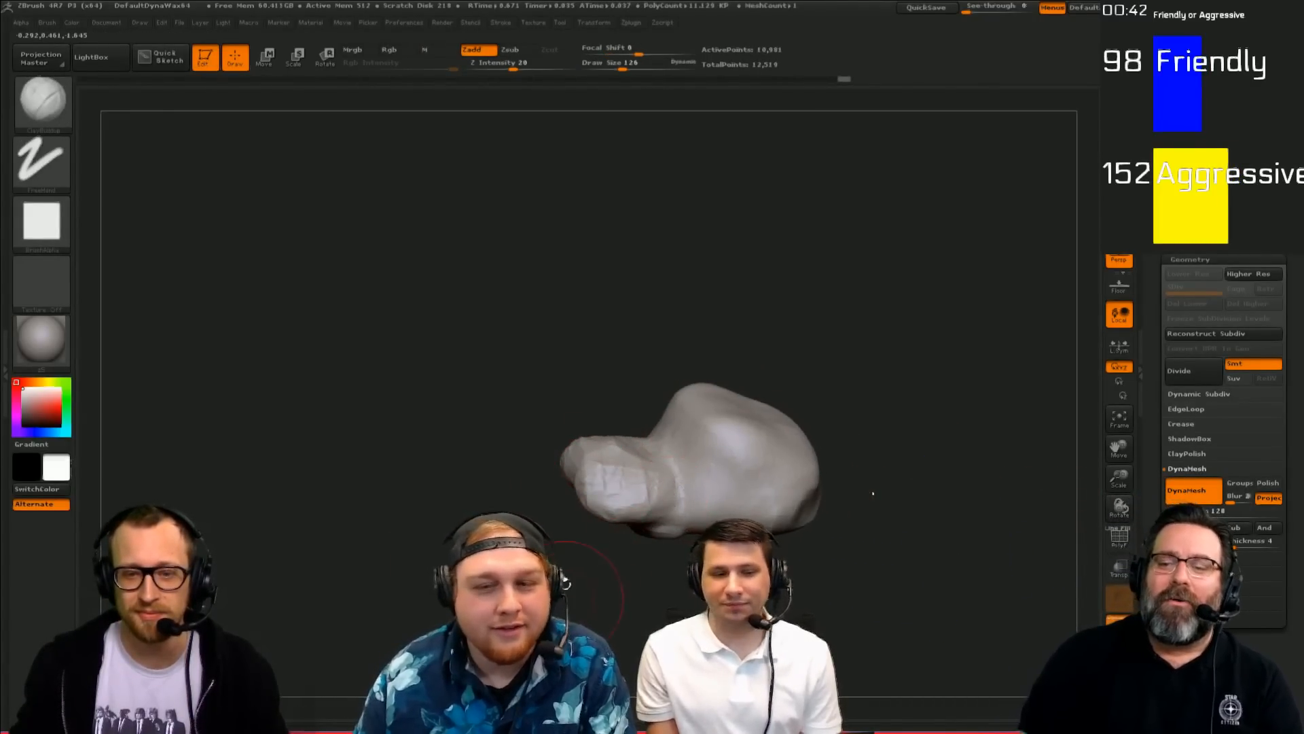
drag(584, 590, 597, 504)
drag(529, 434, 656, 400)
alt+click(544, 387)
alt+click(669, 489)
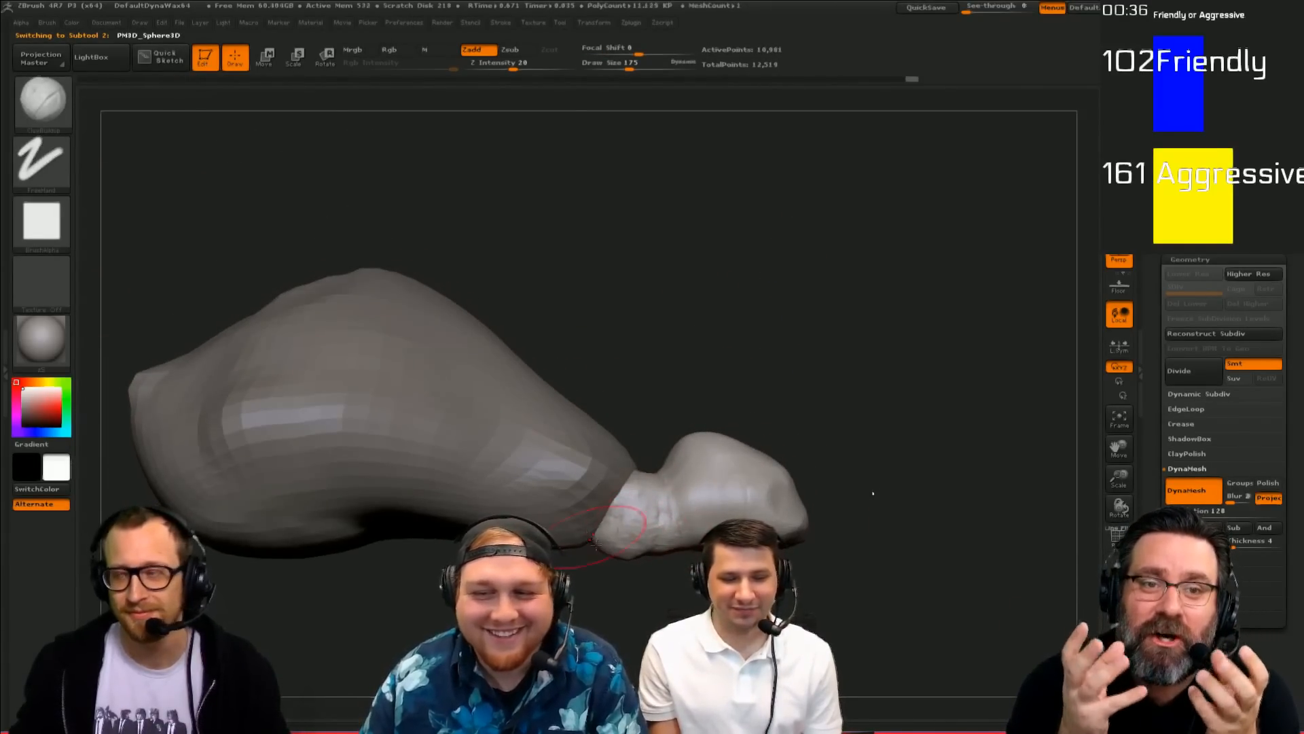
Step: Thicken the small piece's neck where it meets the main form with the ClayBuildup brush at draw size 160
key(s)
mouse_move(595, 568)
mouse_down()
mouse_move(622, 583)
mouse_move(621, 554)
mouse_up()
mouse_move(612, 523)
mouse_down()
mouse_move(629, 543)
mouse_move(614, 591)
mouse_up()
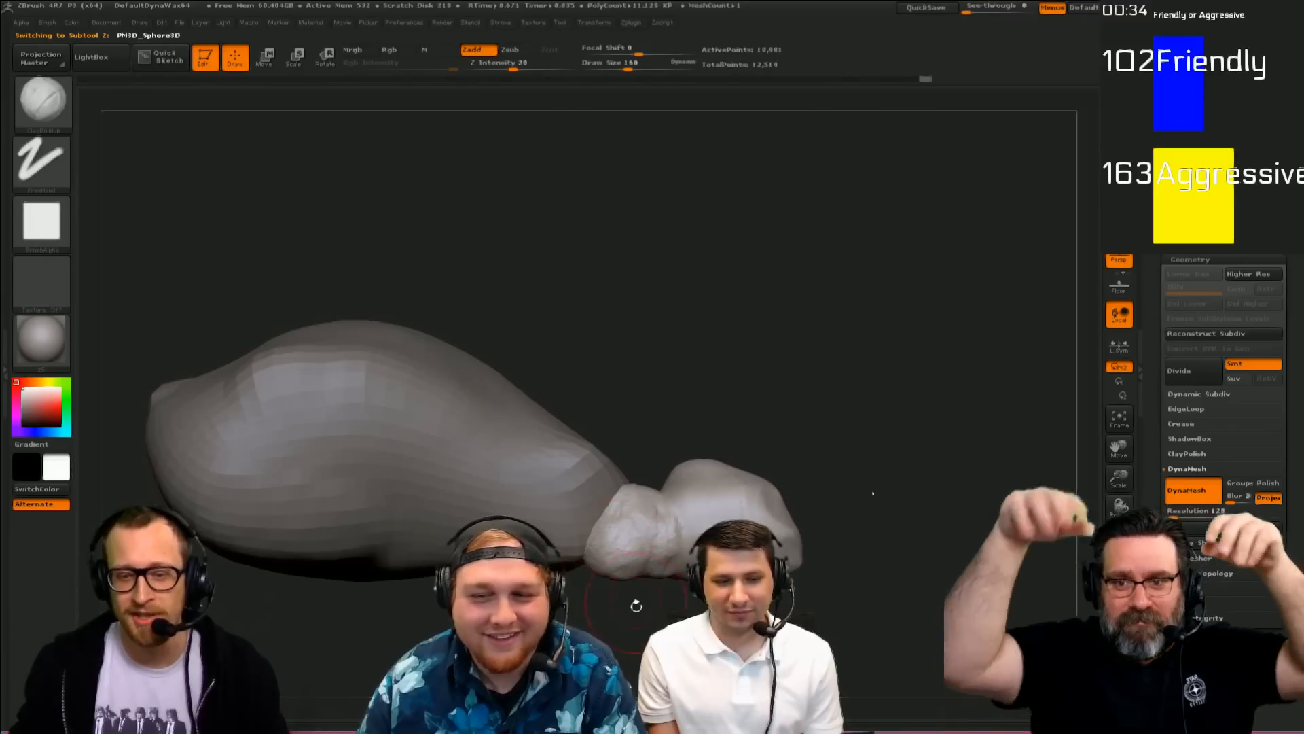
drag(830, 379, 853, 480)
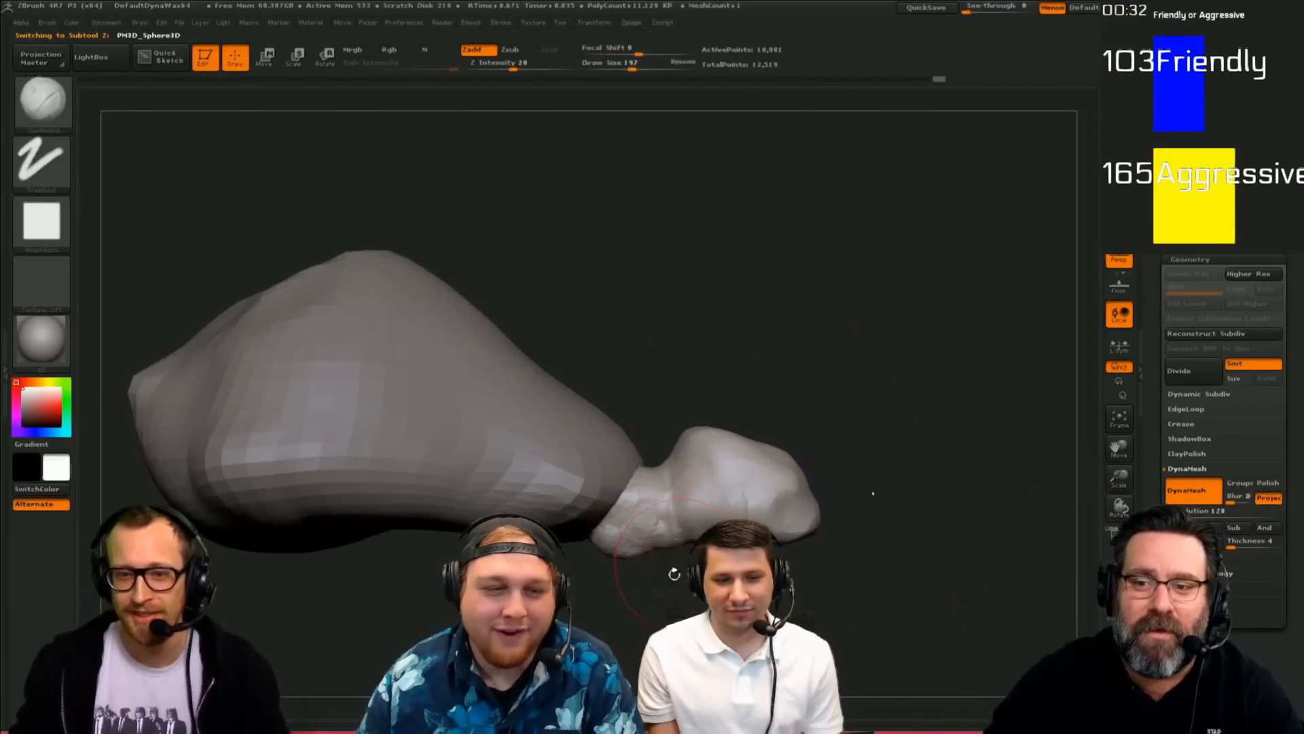
Step: Lift the underside of the small piece's neck with the Move brush and place a transpose line along its base
key(b)
key(m)
key(v)
key(w)
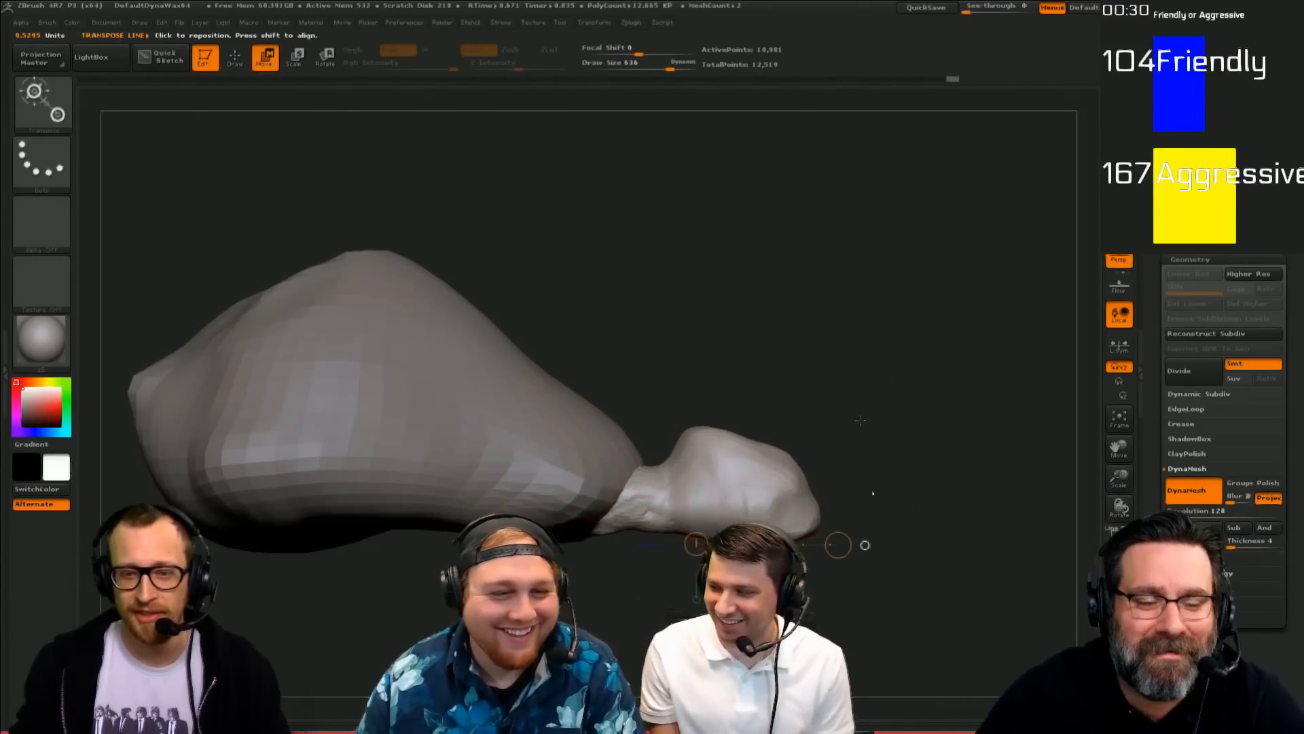
drag(836, 541, 852, 400)
Step: Flatten the top and side of the small piece with the TrimDynamic brush, starting at draw size 417
key(b)
key(t)
key(d)
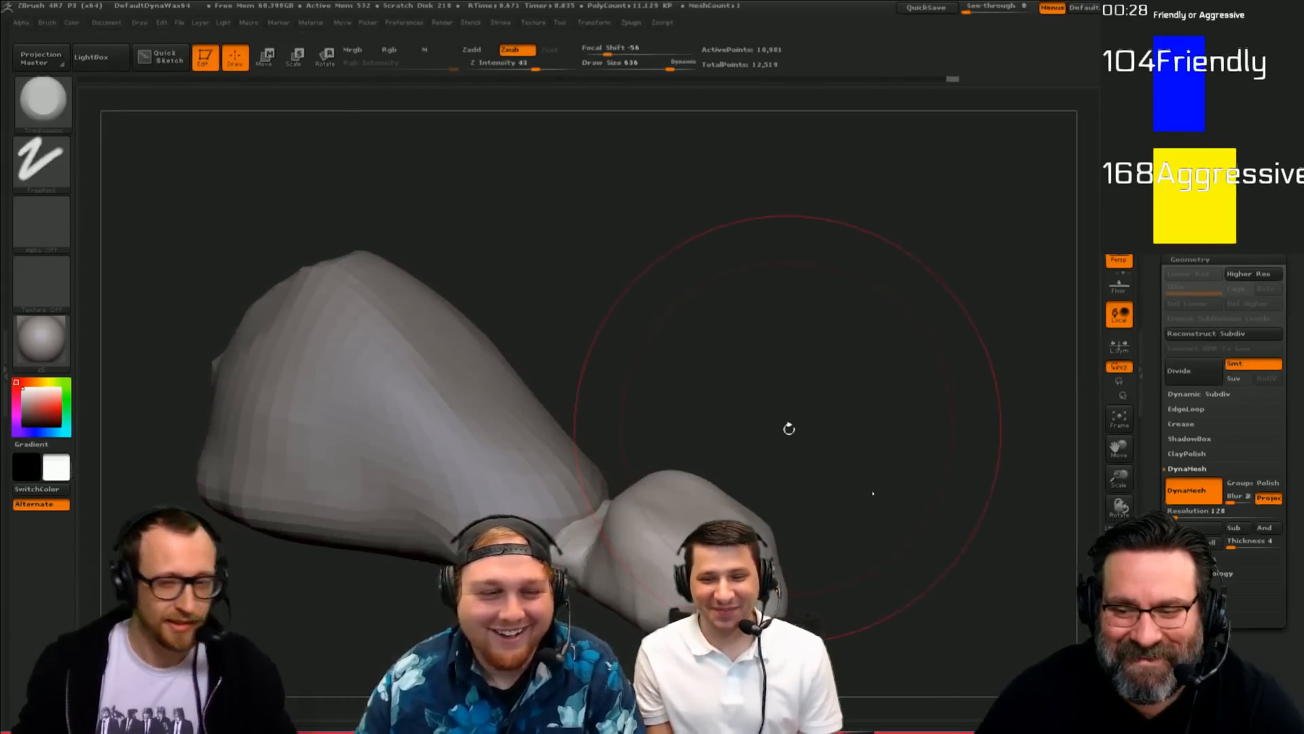
key(ctrl+z)
drag(666, 67, 654, 67)
drag(681, 545, 660, 511)
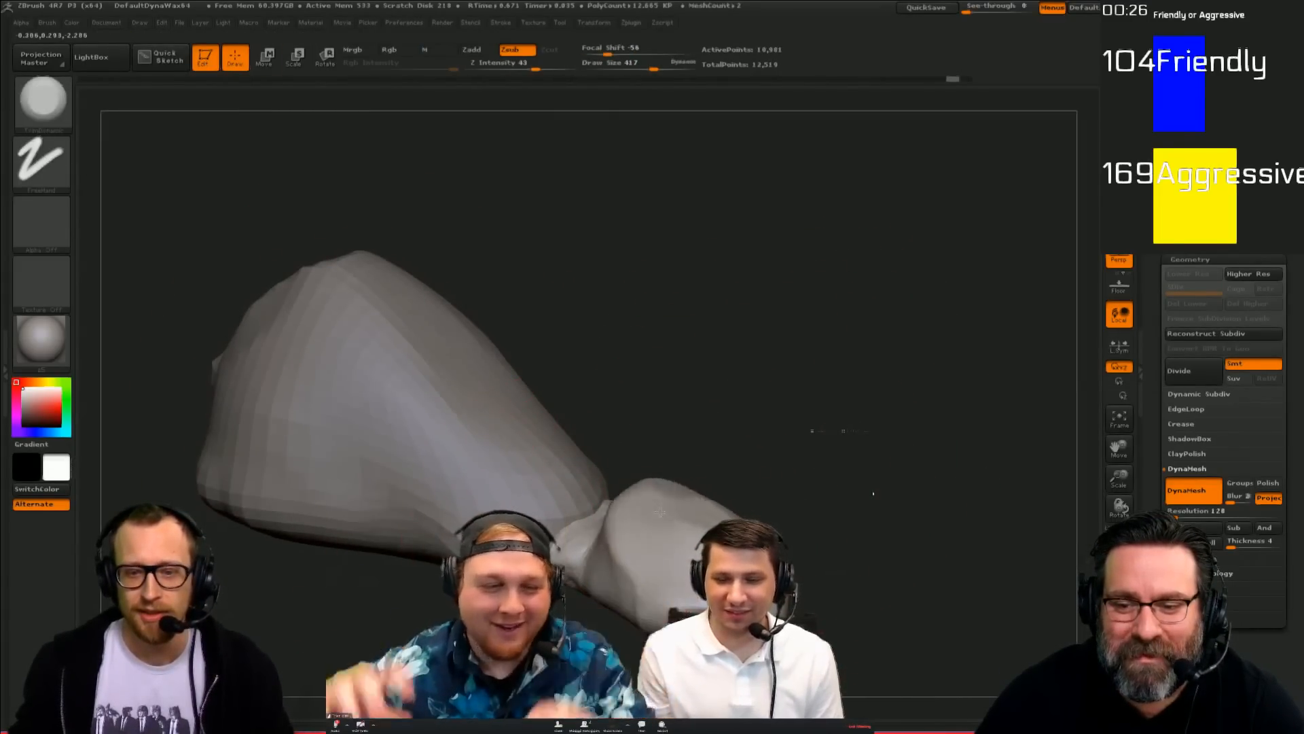
mouse_move(808, 520)
alt+mouse_down()
mouse_move(807, 483)
mouse_move(768, 475)
alt+mouse_up()
drag(652, 489, 696, 464)
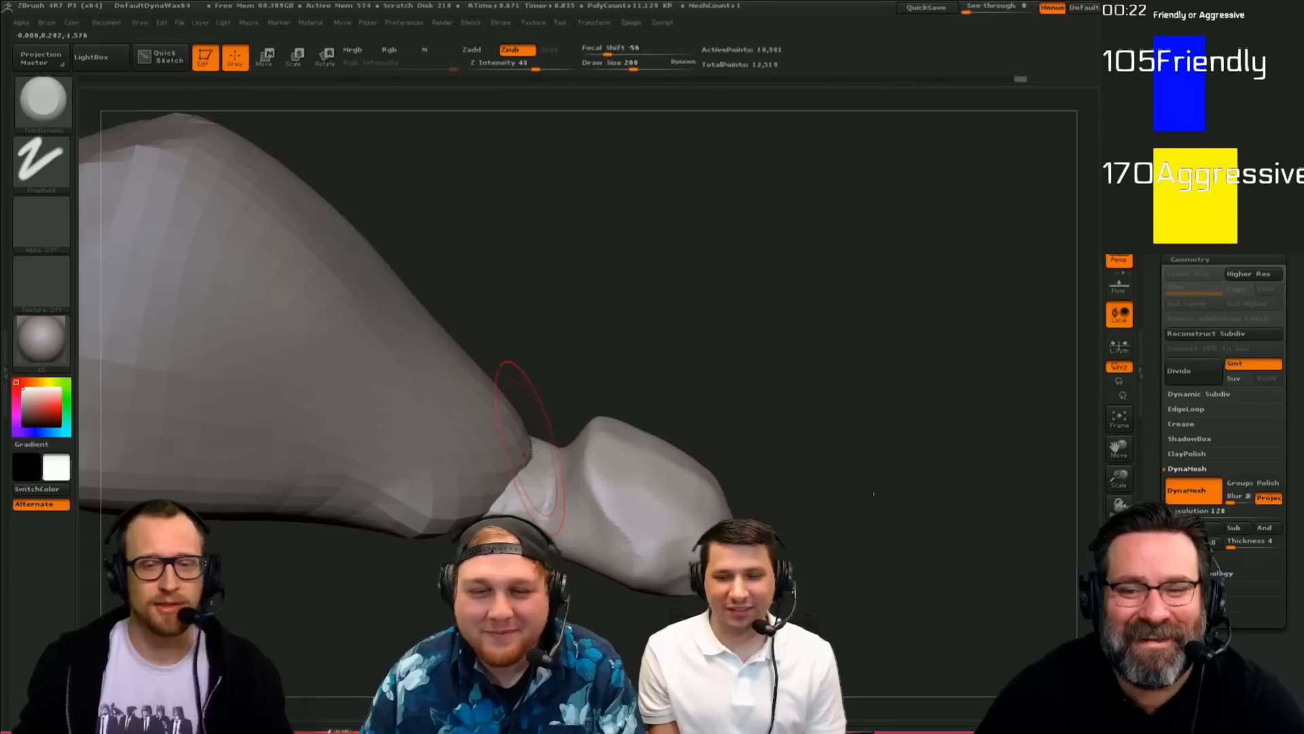
Step: Flatten the top, side and front of the small piece into clear planes with the TrimDynamic brush
drag(575, 442, 604, 426)
drag(686, 367, 686, 428)
mouse_move(598, 485)
mouse_down()
mouse_move(613, 516)
mouse_move(686, 551)
mouse_up()
drag(674, 540, 696, 533)
drag(781, 503, 709, 504)
drag(785, 506, 788, 454)
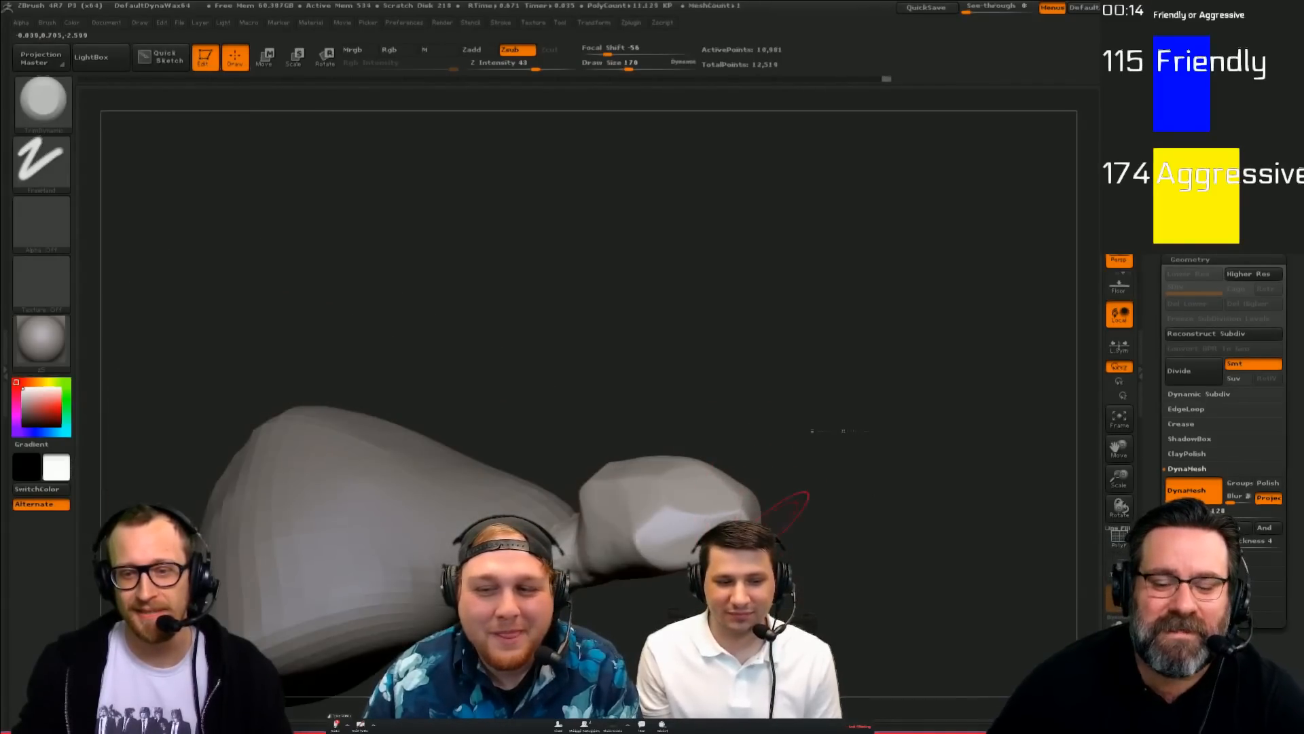
drag(703, 526, 669, 536)
drag(781, 517, 781, 459)
drag(663, 553, 677, 566)
mouse_move(749, 591)
mouse_down()
mouse_move(649, 618)
mouse_move(645, 601)
mouse_move(720, 578)
mouse_up()
Step: Push the front end of the small piece back towards the main form
key(w)
drag(727, 517, 651, 517)
key(q)
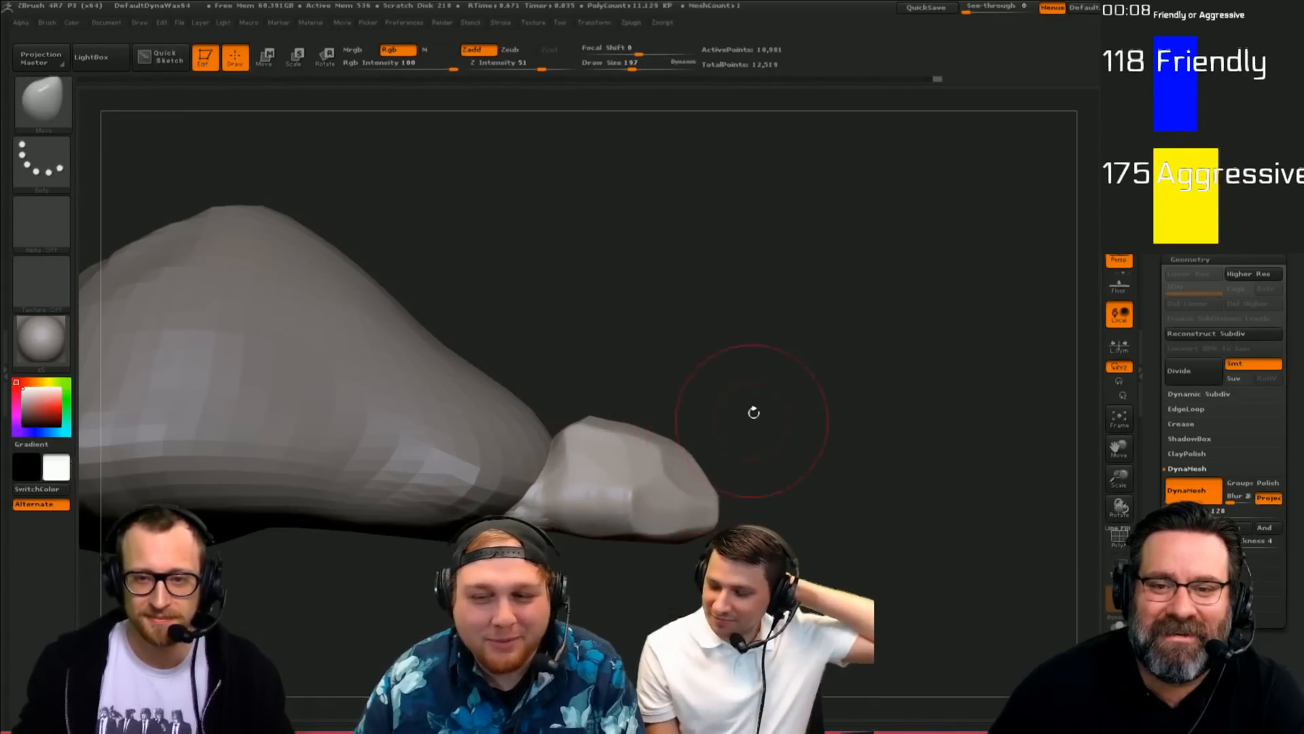
Step: Pull out the upper front edge of the small piece with the SnakeHook brush, starting at draw size 118
key(b)
key(s)
key(h)
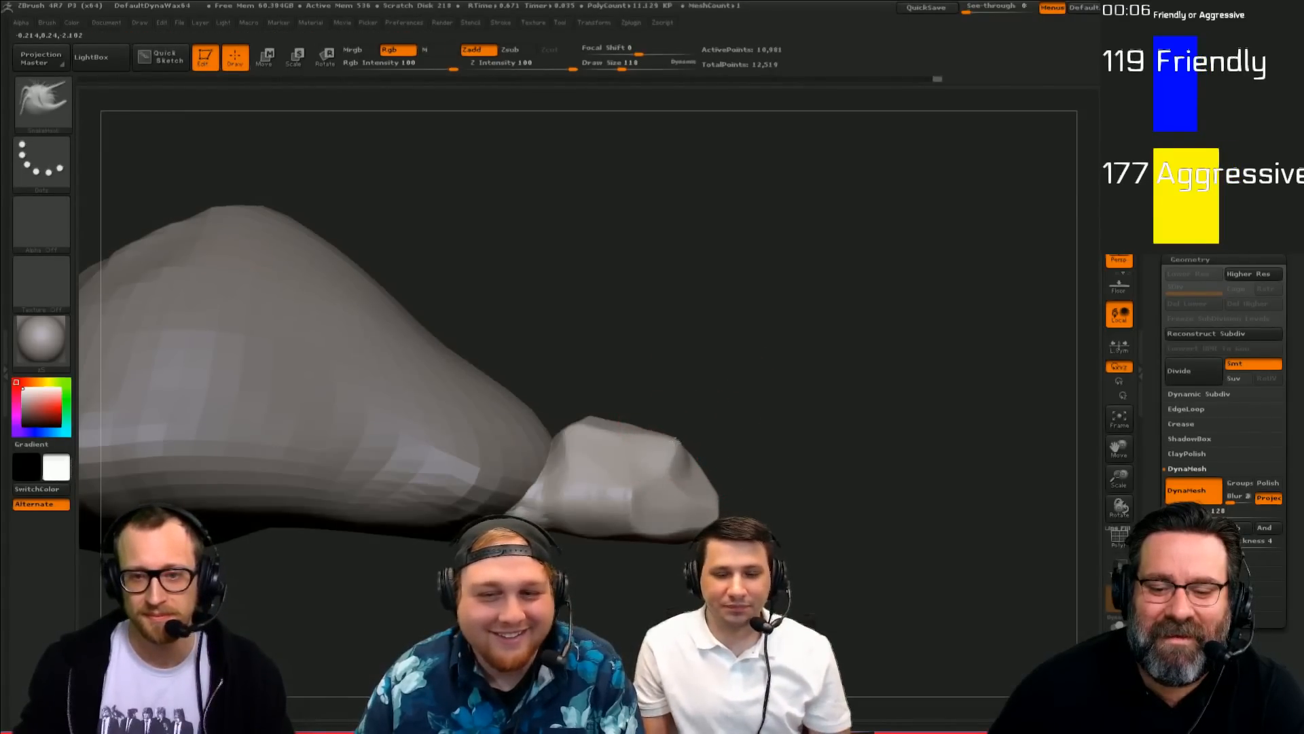
mouse_move(720, 475)
mouse_down()
mouse_move(736, 489)
mouse_move(745, 459)
mouse_move(727, 503)
mouse_move(702, 499)
mouse_move(710, 443)
mouse_move(721, 457)
mouse_move(653, 464)
mouse_up()
key(bracketright)
key(bracketright)
key(bracketright)
Step: Add volume to the front of the small piece with ClayBuildup and carve creases into it with the Dam_Standard brush
key(b)
key(c)
key(b)
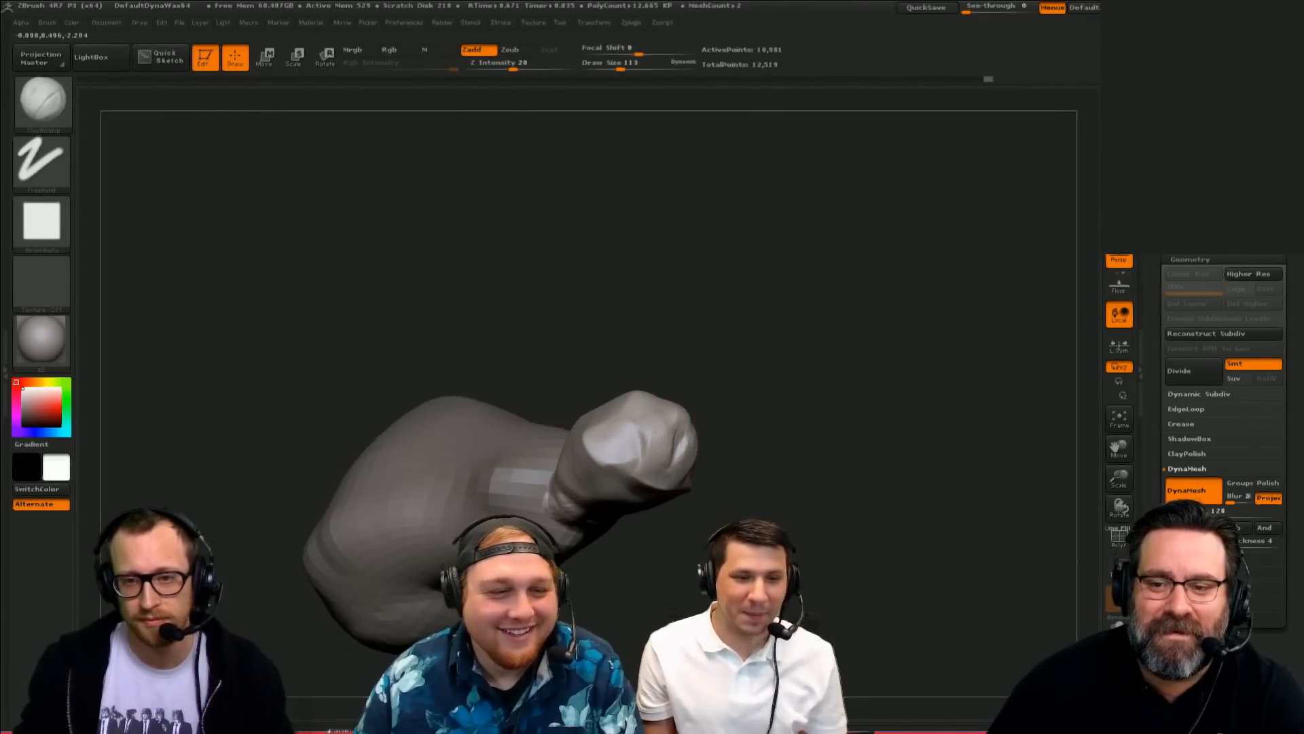
key(b)
key(d)
key(s)
mouse_move(748, 431)
mouse_down()
mouse_move(663, 469)
mouse_move(681, 454)
mouse_up()
mouse_move(737, 435)
mouse_down()
mouse_move(702, 451)
mouse_move(696, 480)
mouse_move(687, 469)
mouse_up()
key(s)
mouse_move(677, 459)
mouse_down()
mouse_move(780, 417)
mouse_move(766, 372)
mouse_move(720, 407)
mouse_up()
Step: Select the main form and reshape the end that meets the small piece with the Move brush at draw size 409
key(b)
key(m)
key(v)
alt+click(590, 486)
drag(642, 431, 670, 455)
key(s)
drag(551, 447, 583, 446)
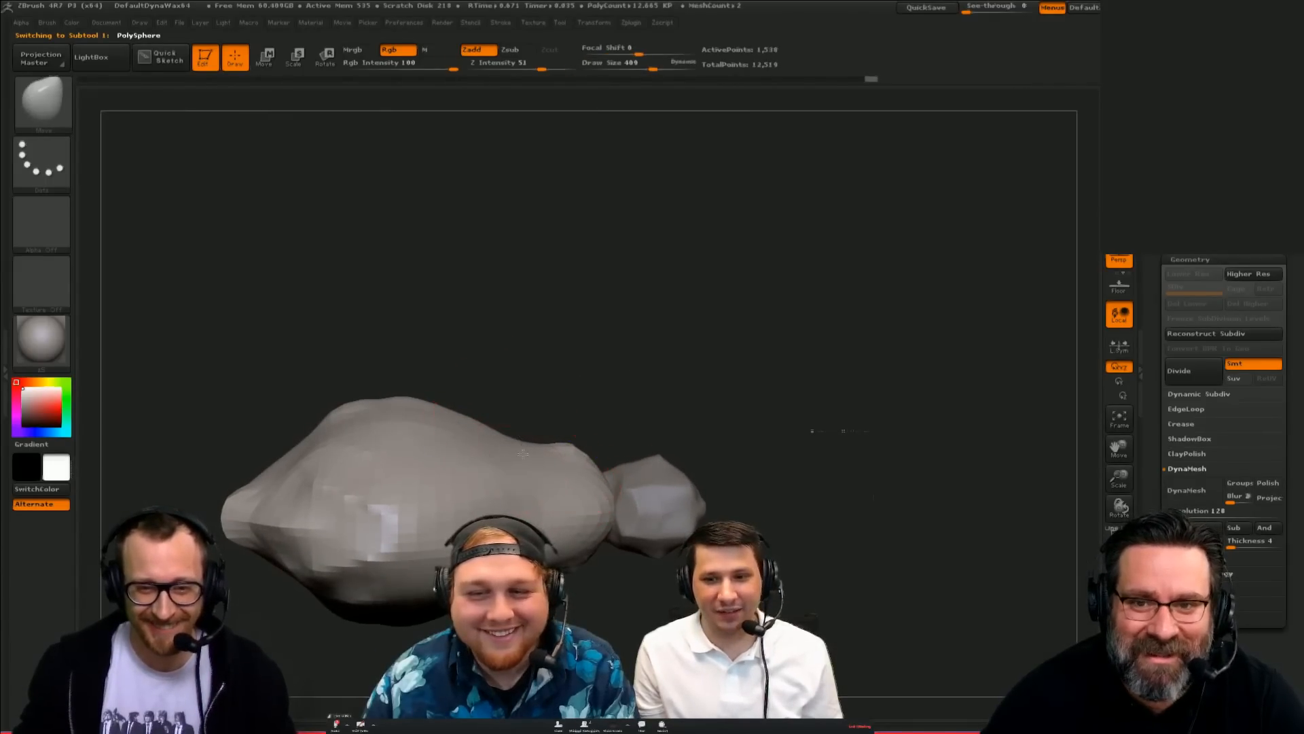
Step: Reshape the back and flanks of the main form with large Move brush strokes and smooth its surface
alt+drag(609, 376, 700, 329)
key(s)
mouse_move(502, 351)
mouse_down()
mouse_move(413, 337)
mouse_move(373, 387)
mouse_up()
mouse_move(523, 255)
mouse_down()
mouse_move(667, 220)
mouse_move(679, 344)
mouse_up()
mouse_move(768, 370)
ctrl+shift+mouse_down()
mouse_move(209, 236)
mouse_move(642, 323)
mouse_move(817, 530)
mouse_move(684, 379)
mouse_move(903, 324)
mouse_move(737, 419)
mouse_move(788, 433)
ctrl+shift+mouse_up()
mouse_move(806, 341)
mouse_down()
mouse_move(606, 358)
mouse_move(365, 426)
mouse_move(407, 452)
mouse_up()
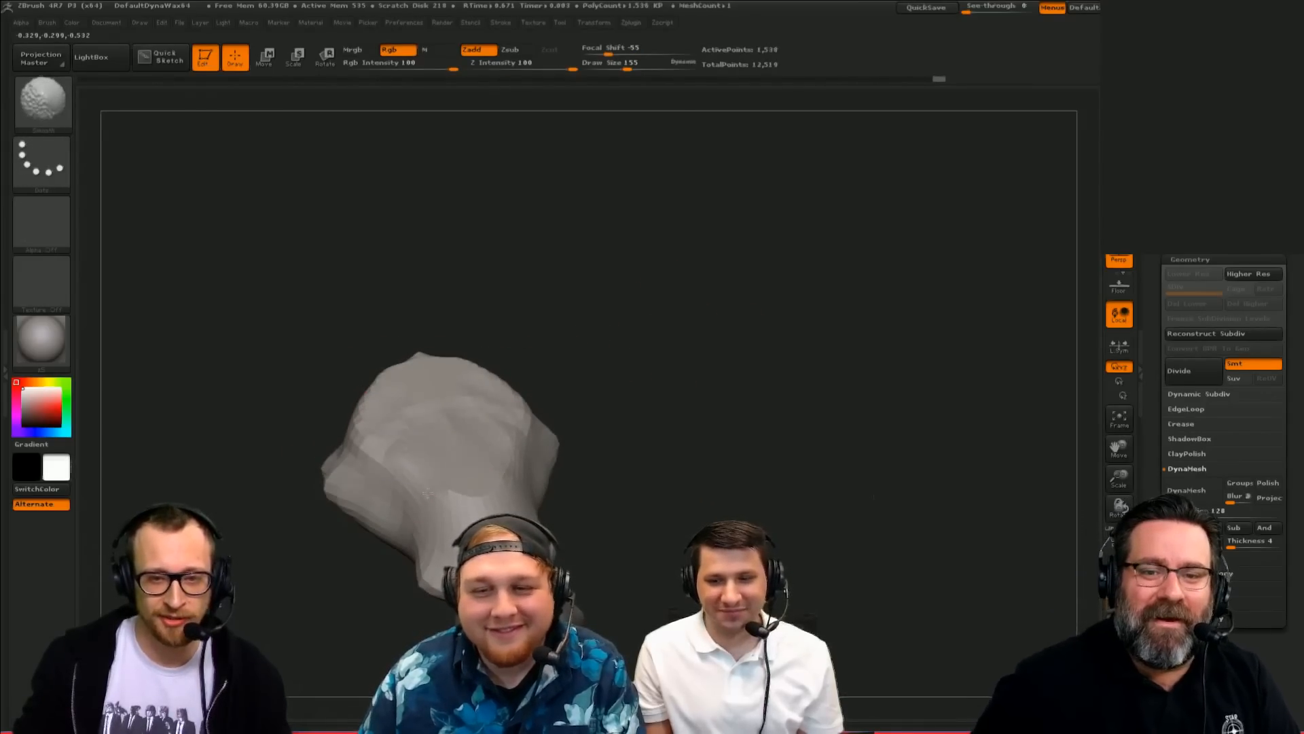
Step: Carve hollows and muscle-like planes into the side of the main form with the ClayBuildup brush
drag(557, 341, 533, 302)
mouse_move(363, 353)
alt+mouse_down()
mouse_move(348, 386)
mouse_move(359, 401)
alt+mouse_up()
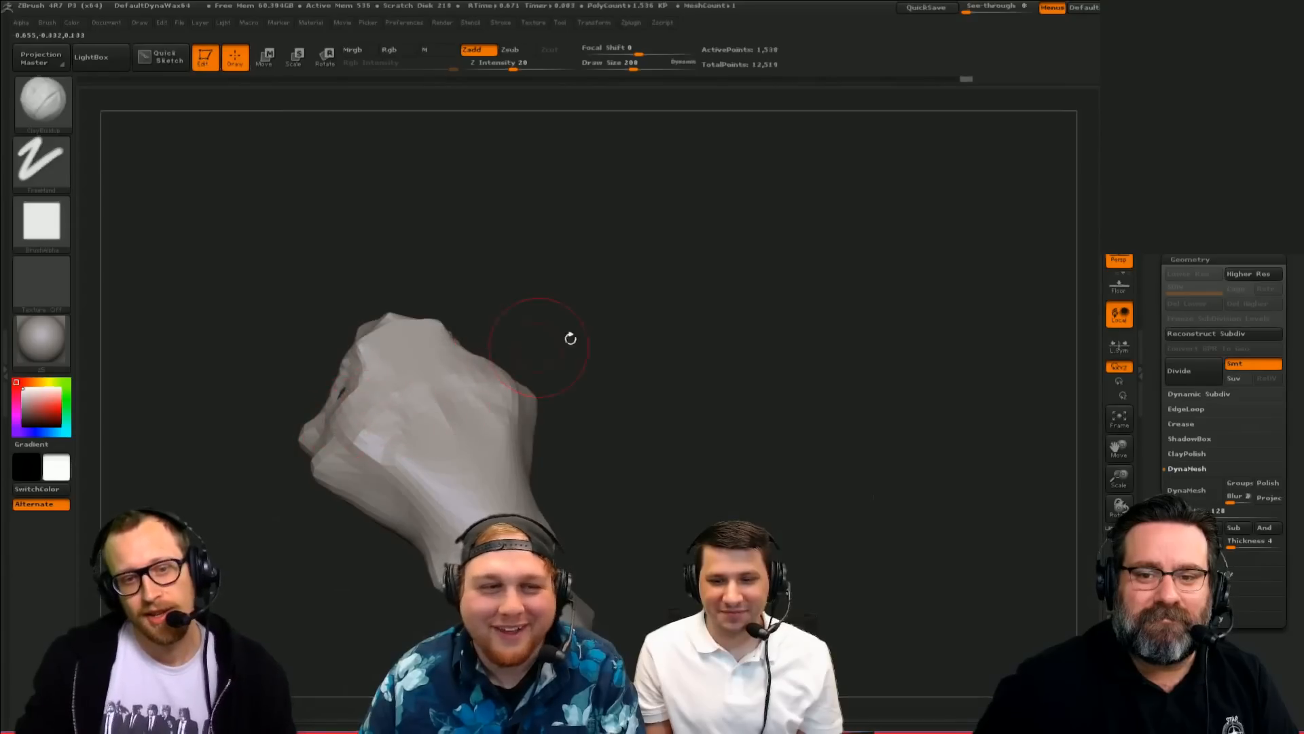
drag(568, 337, 536, 357)
mouse_move(354, 388)
alt+mouse_down()
mouse_move(371, 356)
mouse_move(447, 469)
alt+mouse_up()
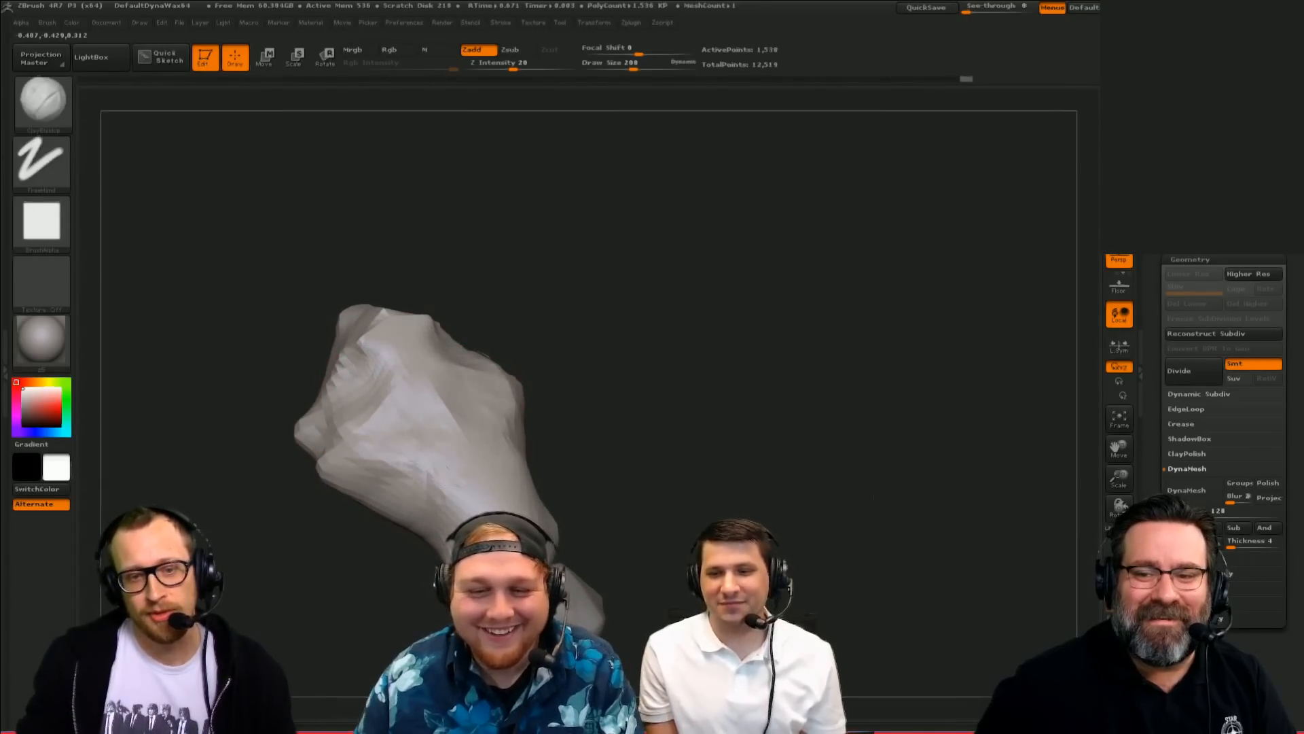
drag(570, 495, 552, 498)
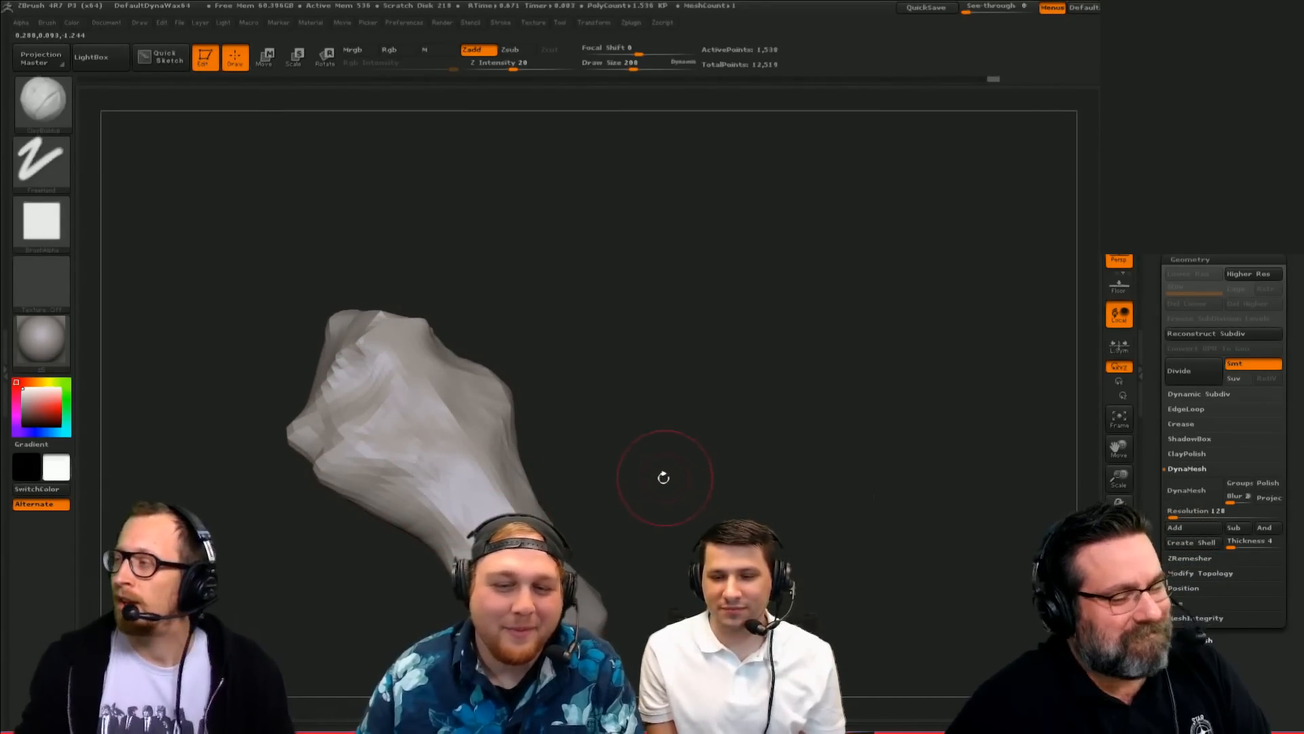
mouse_move(681, 460)
mouse_down()
mouse_move(696, 457)
mouse_move(696, 364)
mouse_move(720, 390)
mouse_move(696, 535)
mouse_move(686, 518)
mouse_up()
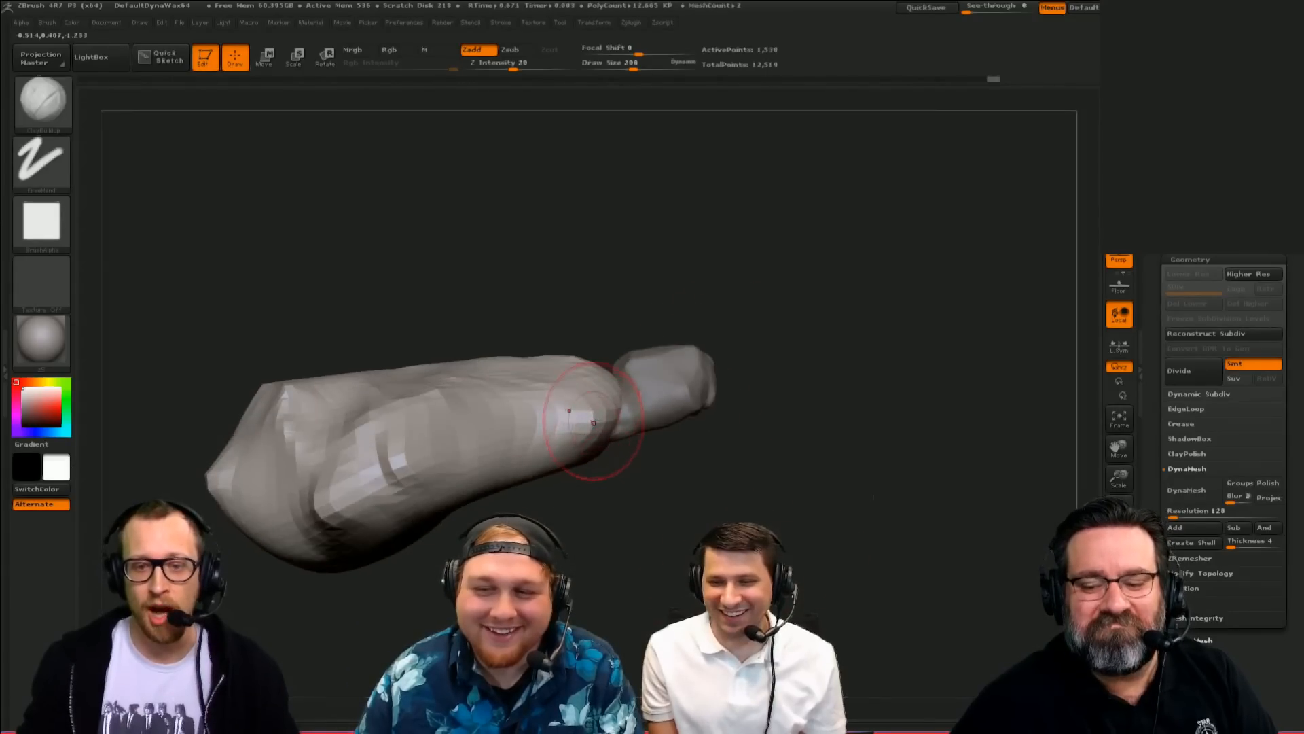
Step: Pull the main form's front corners into points on both sides of the small piece with the Move brush
drag(682, 334, 671, 255)
key(b)
key(m)
key(v)
drag(686, 401, 646, 253)
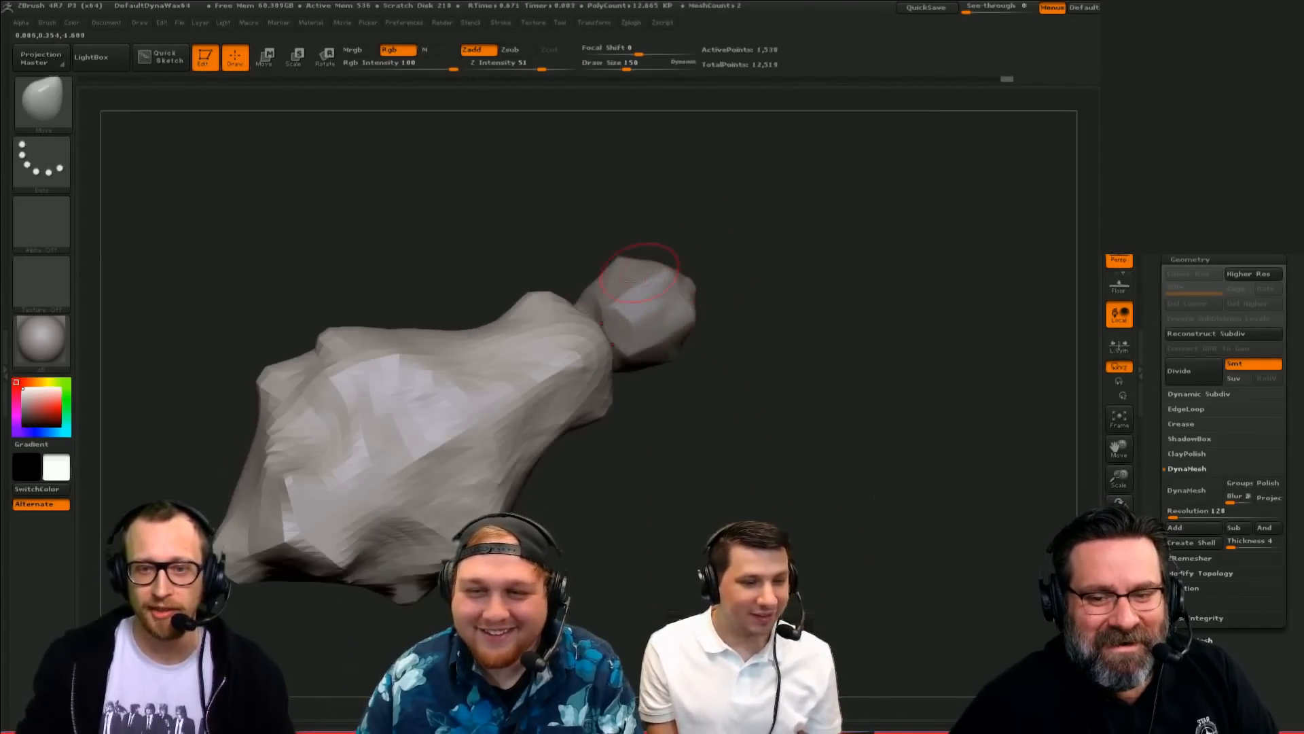
mouse_move(552, 323)
mouse_down()
mouse_move(554, 271)
mouse_move(548, 279)
mouse_up()
key(s)
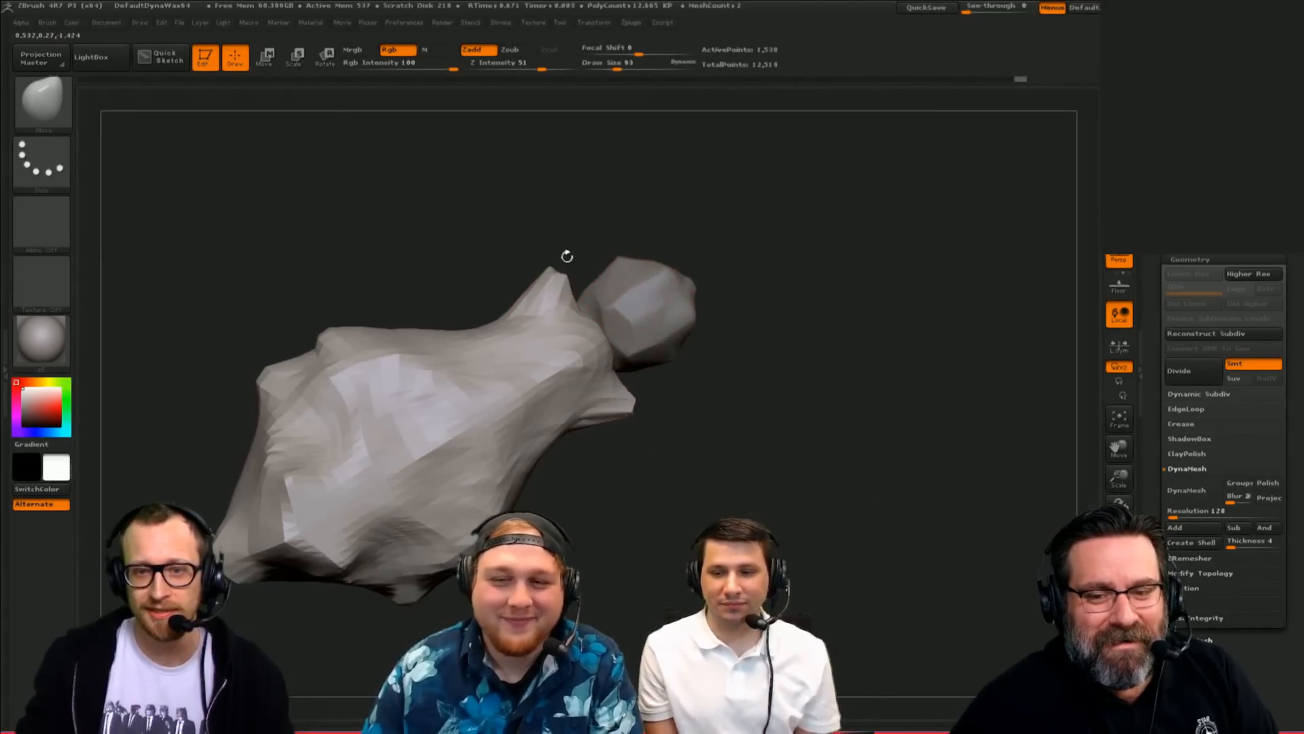
Step: Select the small piece and pull small ear-like points from its top with the Move brush at draw size 47
alt+click(632, 261)
alt+drag(658, 244, 633, 313)
key(s)
drag(633, 309, 624, 310)
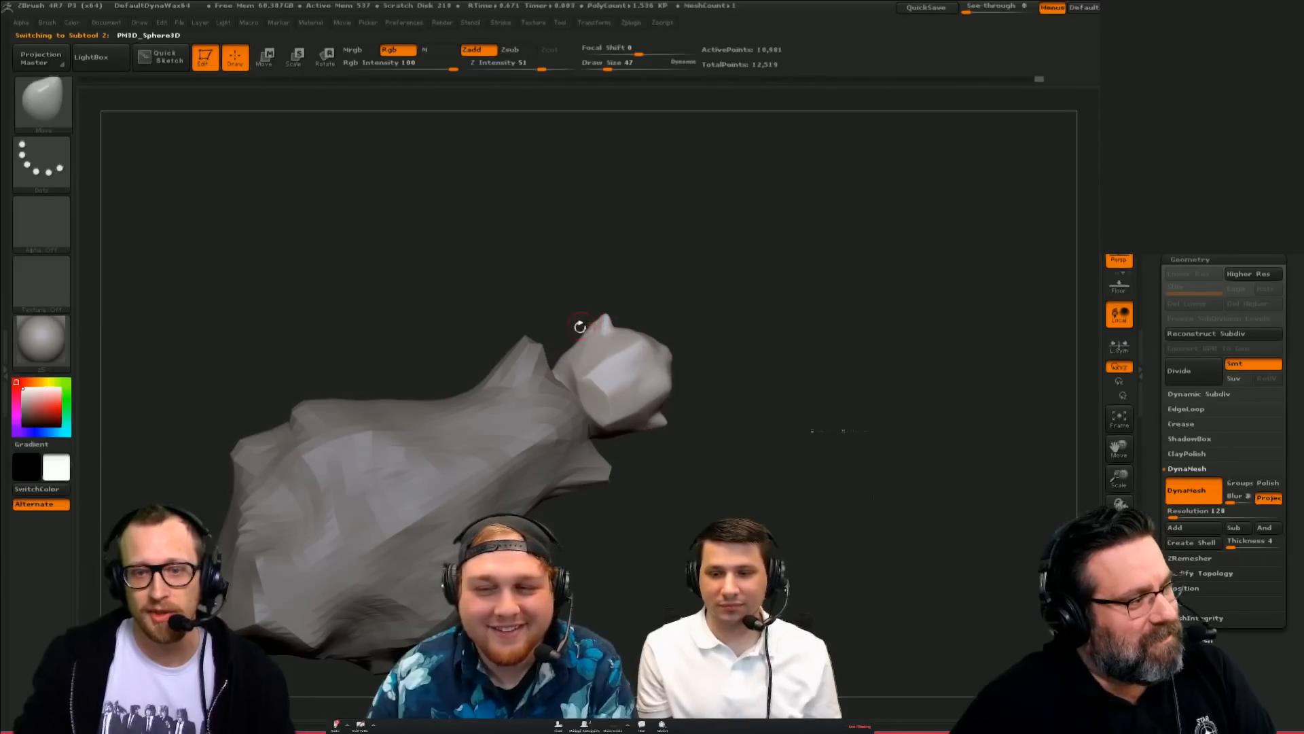
Step: Smooth the small piece at draw size 385 and reshape its front end at draw size 178
mouse_move(709, 320)
mouse_down()
mouse_move(751, 262)
mouse_move(675, 303)
mouse_up()
key(bracketright)
key(shift)
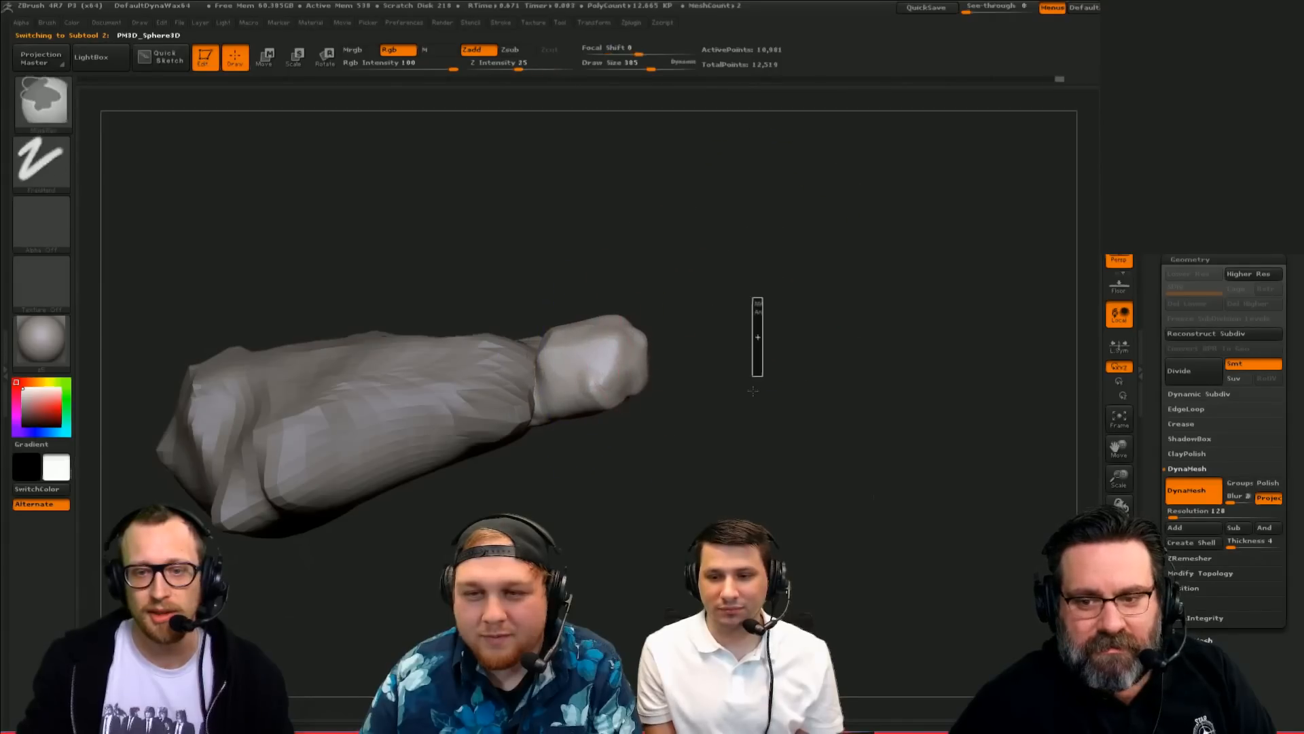
mouse_move(751, 276)
mouse_down()
mouse_move(666, 248)
mouse_move(739, 270)
mouse_move(752, 366)
mouse_move(628, 390)
mouse_up()
key(s)
mouse_move(707, 340)
mouse_down()
mouse_move(673, 333)
mouse_move(690, 357)
mouse_up()
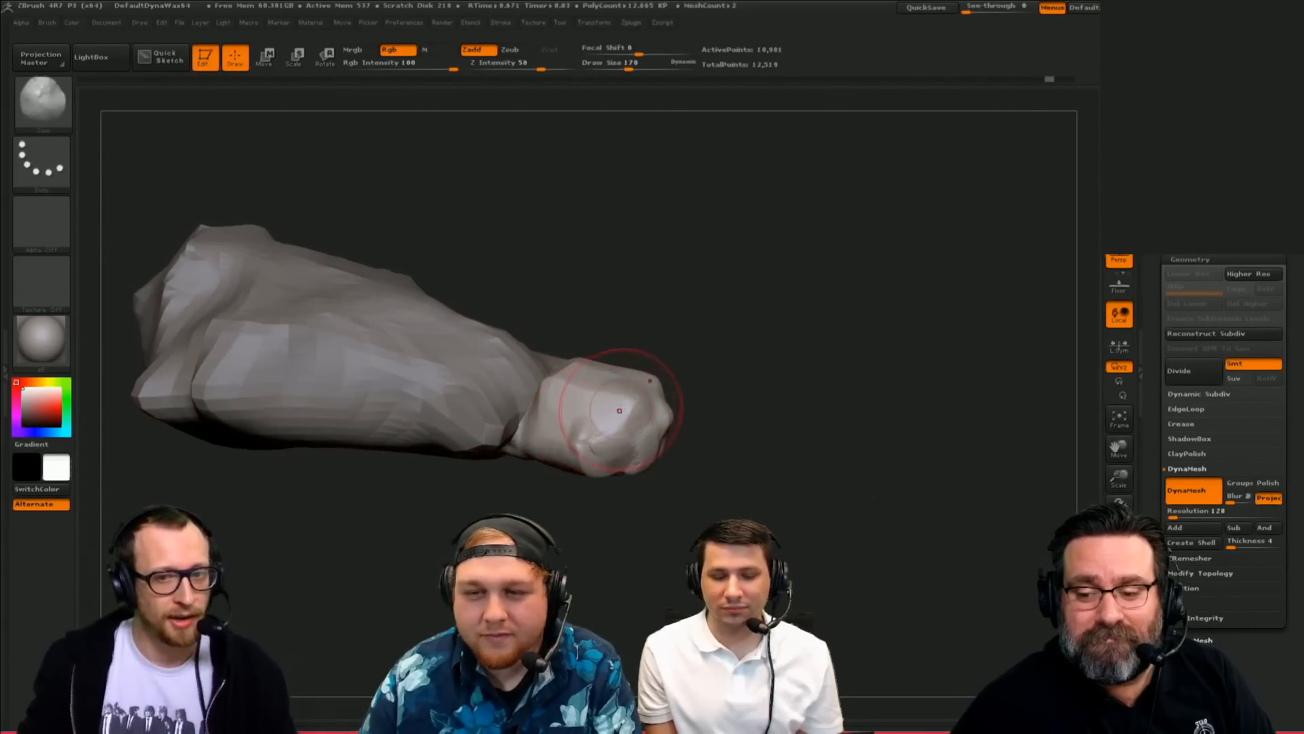
drag(619, 410, 630, 402)
Step: Build up the top of the small piece with small ClayBuildup strokes and smooth its front
mouse_move(737, 349)
mouse_down()
mouse_move(734, 330)
mouse_move(728, 353)
mouse_move(460, 428)
mouse_move(415, 476)
mouse_up()
key(b)
key(c)
key(b)
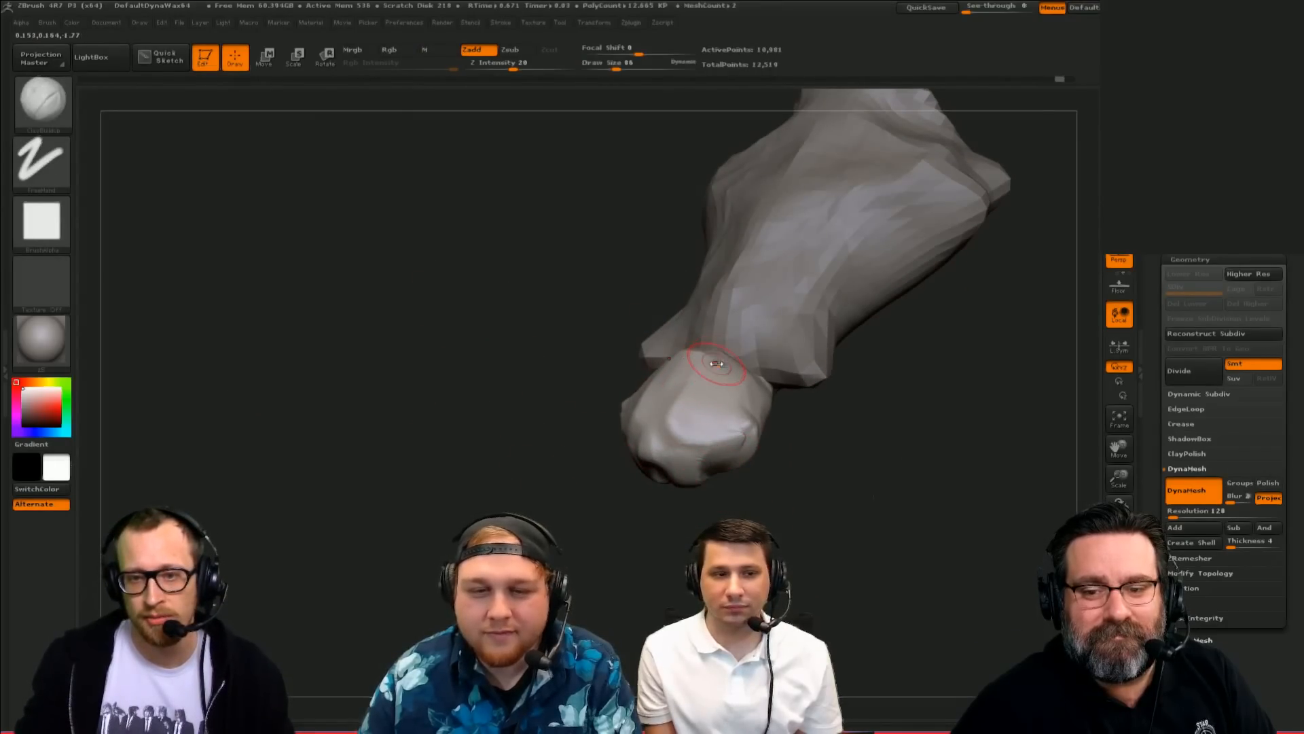
key(s)
drag(714, 370, 714, 364)
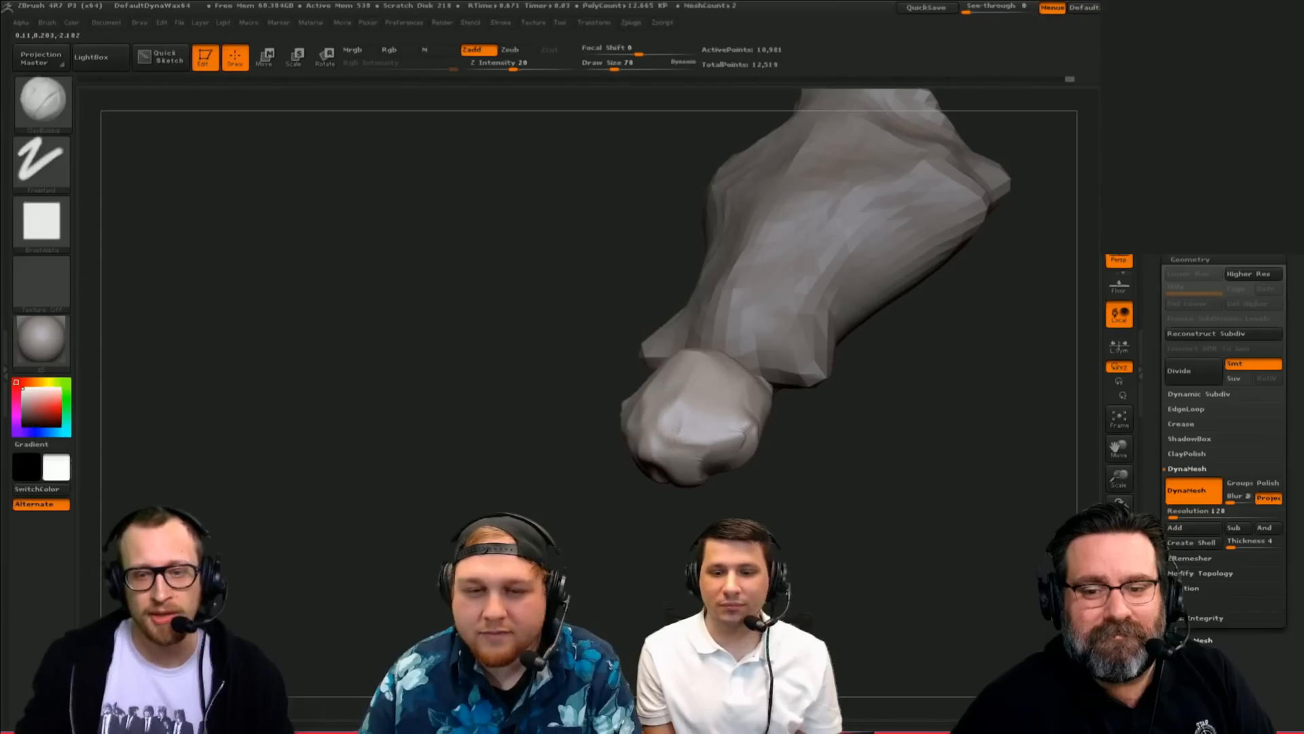
mouse_move(690, 431)
shift+mouse_down()
mouse_move(703, 425)
mouse_move(690, 432)
shift+mouse_up()
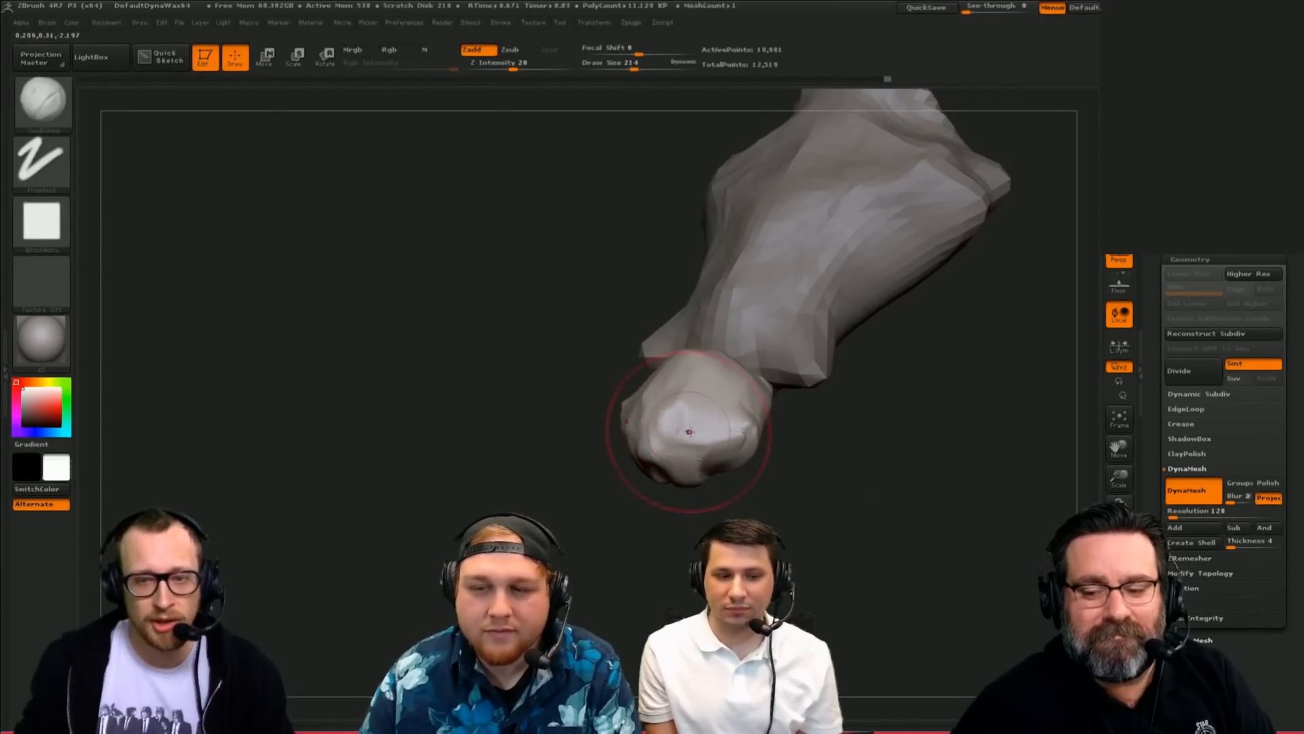
Step: Form a face on the front of the small piece by shaping eye sockets and side ridges with ClayBuildup at draw size 93
mouse_move(766, 487)
mouse_down()
mouse_move(693, 427)
mouse_move(710, 445)
mouse_up()
mouse_move(802, 455)
mouse_down()
mouse_move(781, 442)
mouse_move(788, 489)
mouse_up()
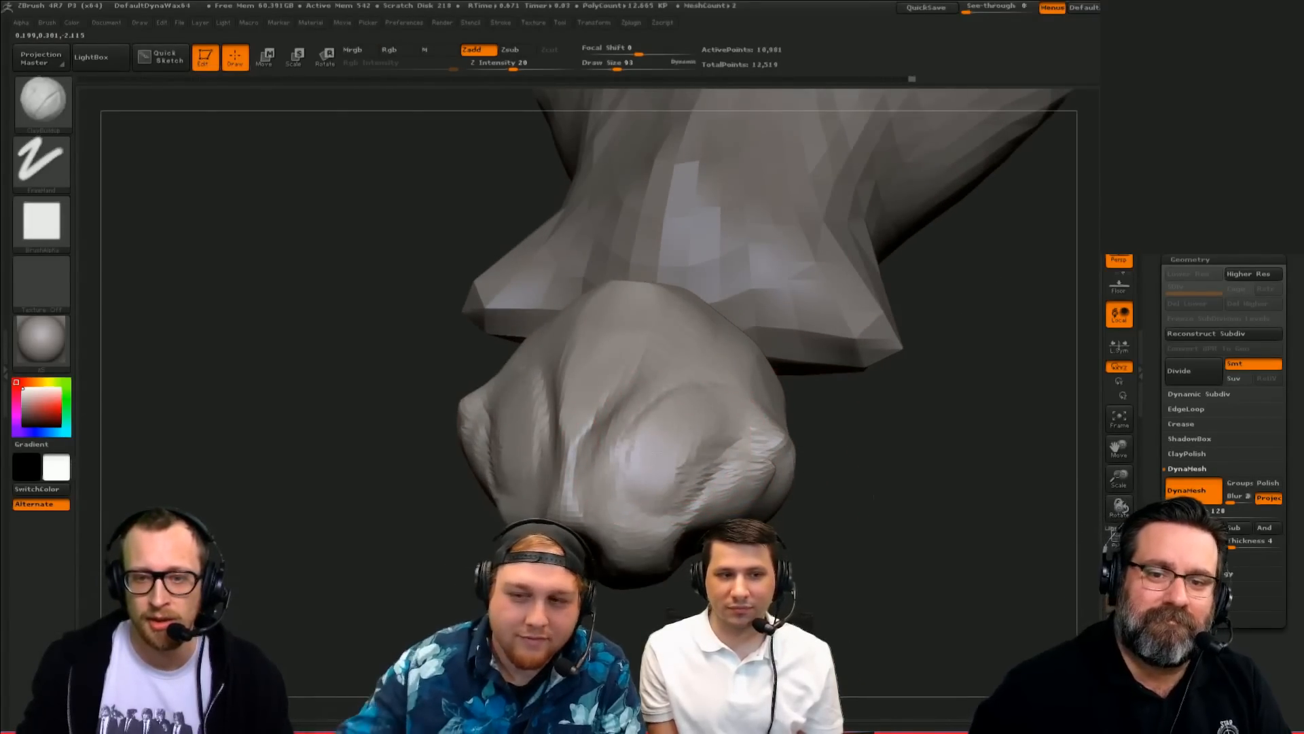
mouse_move(689, 499)
mouse_down()
mouse_move(733, 442)
mouse_move(754, 468)
mouse_up()
drag(874, 490, 747, 469)
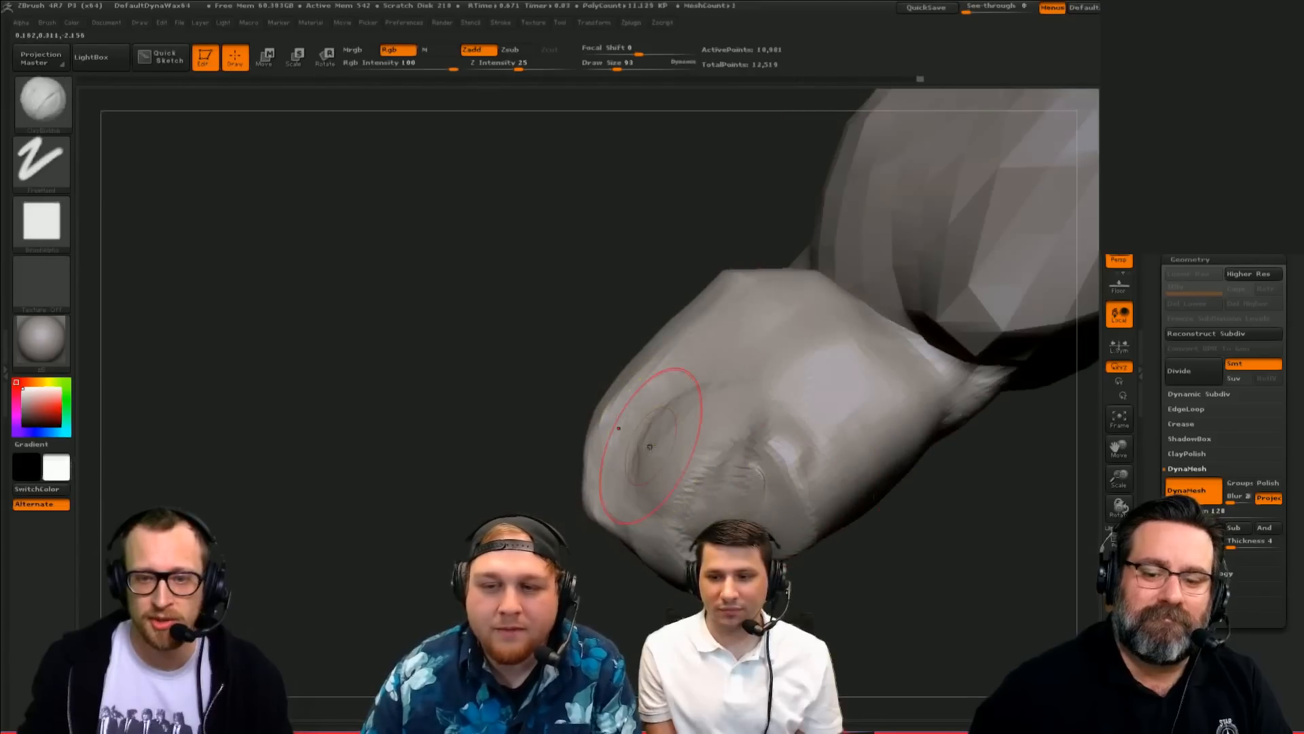
Step: Try to pull the side of the small piece's face outward with the Move brush
key(b)
key(m)
key(v)
mouse_move(645, 441)
mouse_down()
mouse_move(421, 445)
mouse_move(435, 452)
mouse_up()
key(ctrl+z)
Step: Fill the eye area of the small piece with the ClayBuildup brush and smooth it
drag(478, 540, 557, 523)
key(b)
key(c)
key(b)
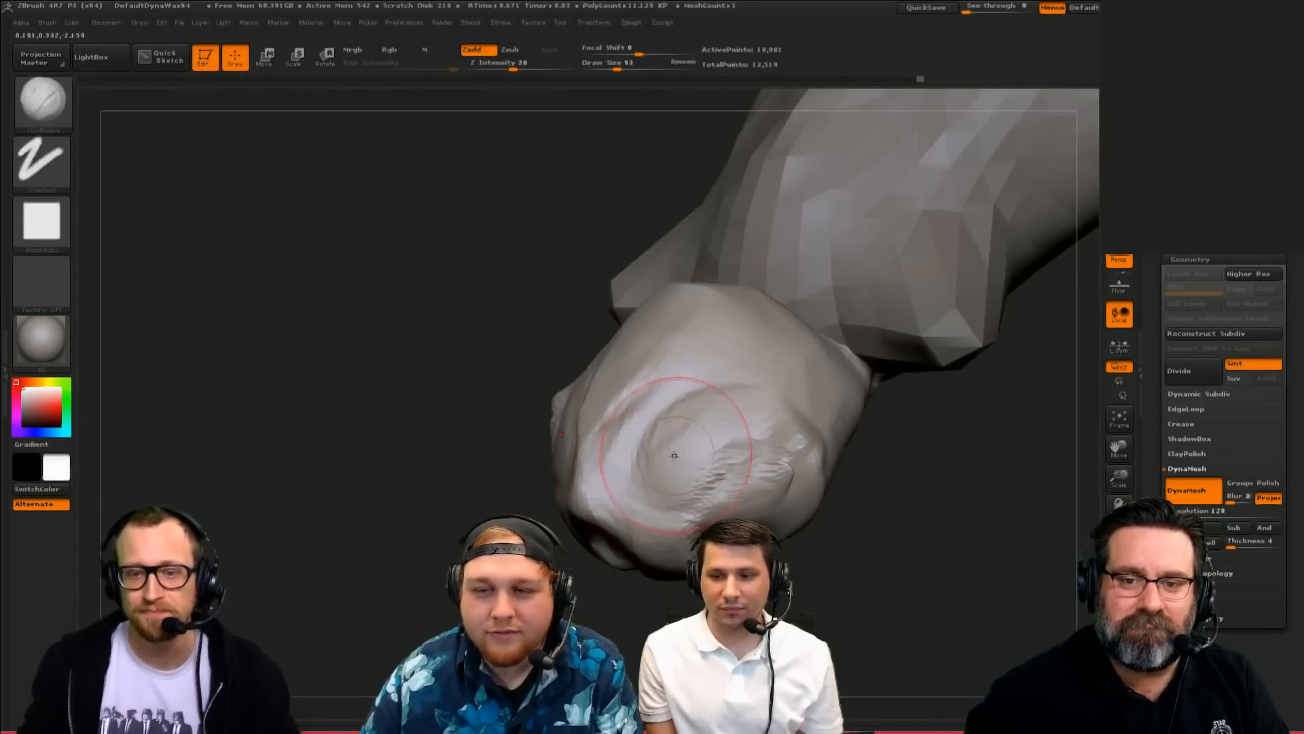
drag(695, 437, 683, 469)
drag(469, 489, 530, 482)
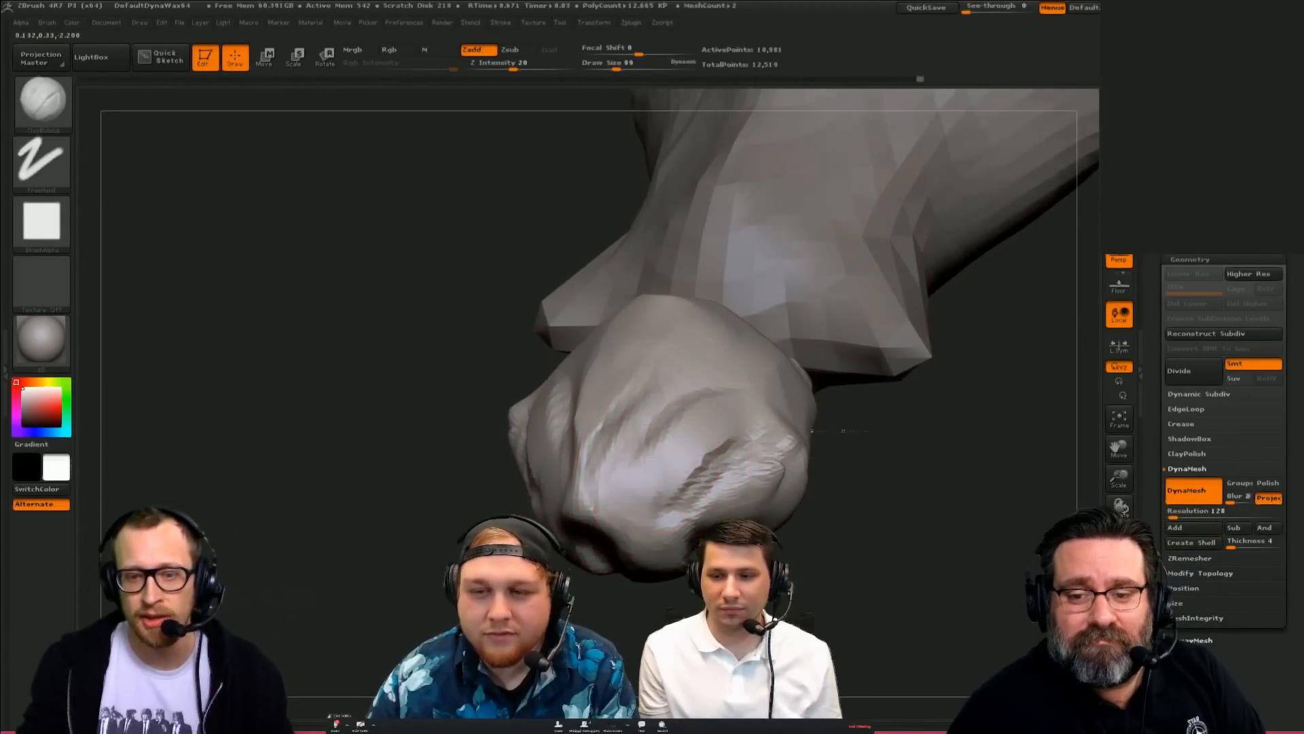
shift+drag(644, 459, 661, 460)
Step: Build up a ridge down the middle of the face for the nose with ClayBuildup at draw size 50
drag(649, 513, 652, 414)
drag(448, 475, 506, 475)
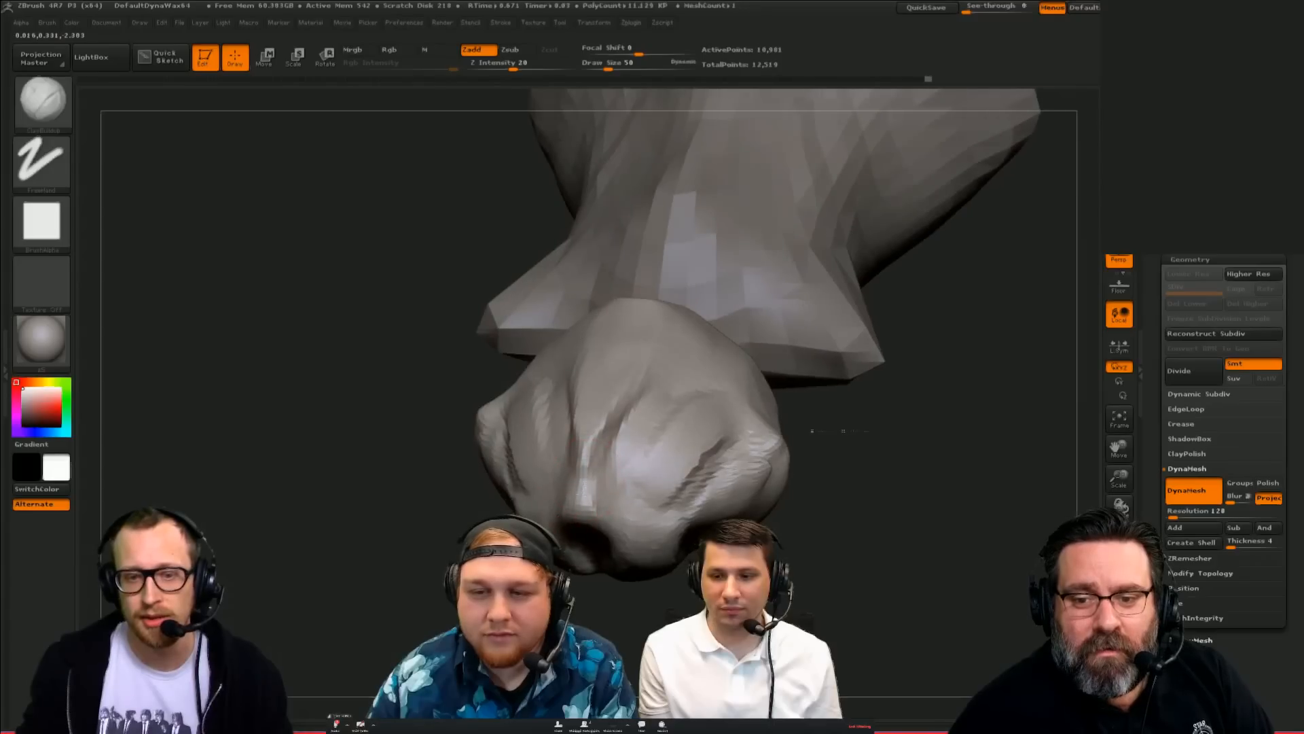
drag(567, 585, 510, 584)
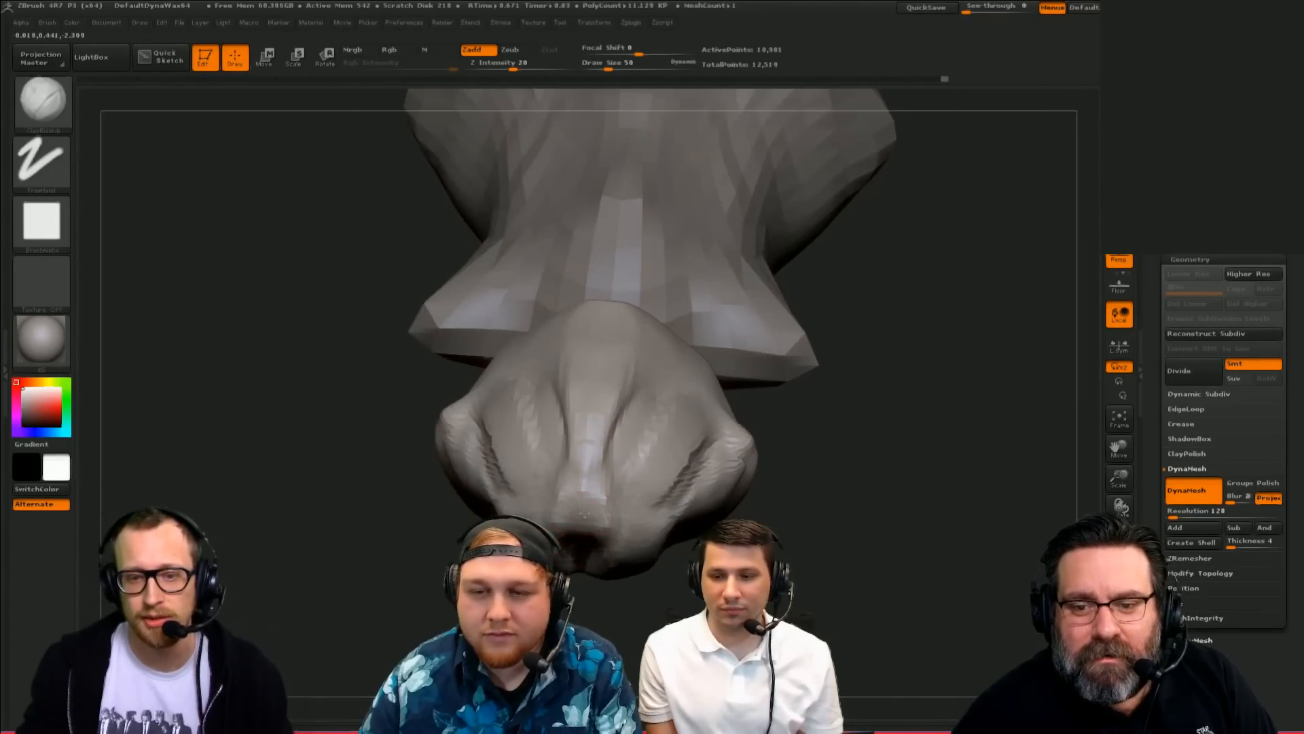
Step: Carve a crease beside the nose with the Dam_Standard brush at draw size 50
key(b)
key(d)
key(s)
drag(615, 502, 646, 486)
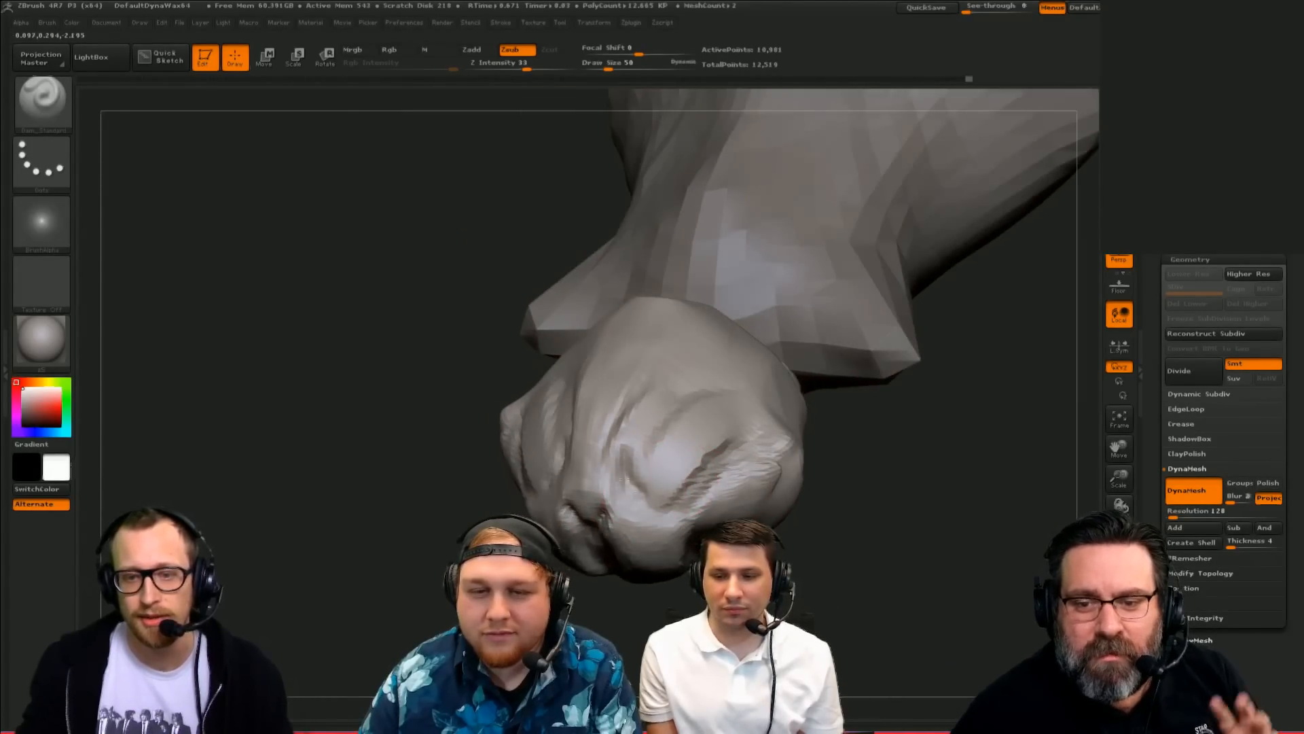
Step: Undo the oversized brow stroke and build up the brow around the eye with ClayBuildup at draw size 93
drag(767, 563, 731, 507)
key(b)
key(c)
key(b)
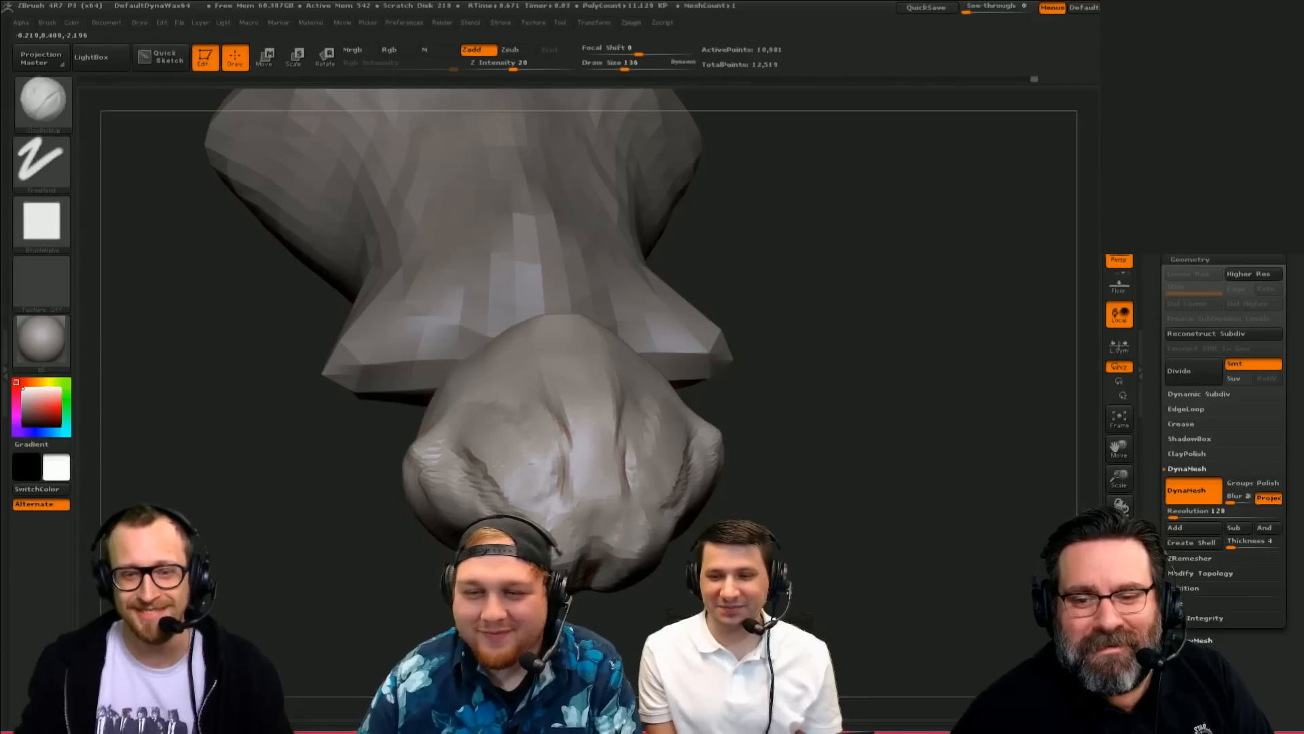
key(ctrl+z)
key([)
mouse_move(486, 454)
mouse_down()
mouse_move(506, 462)
mouse_move(465, 442)
mouse_move(490, 478)
mouse_move(476, 417)
mouse_up()
key(])
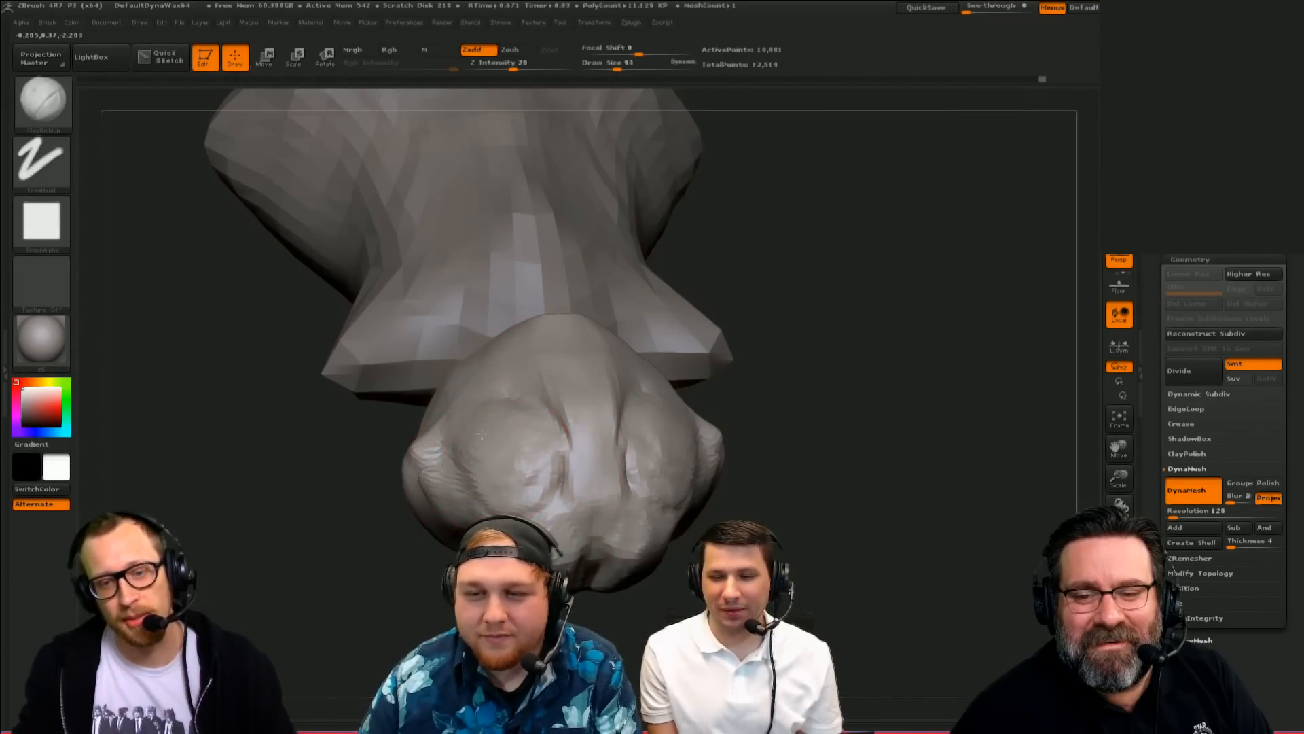
drag(804, 370, 664, 425)
key(])
key(])
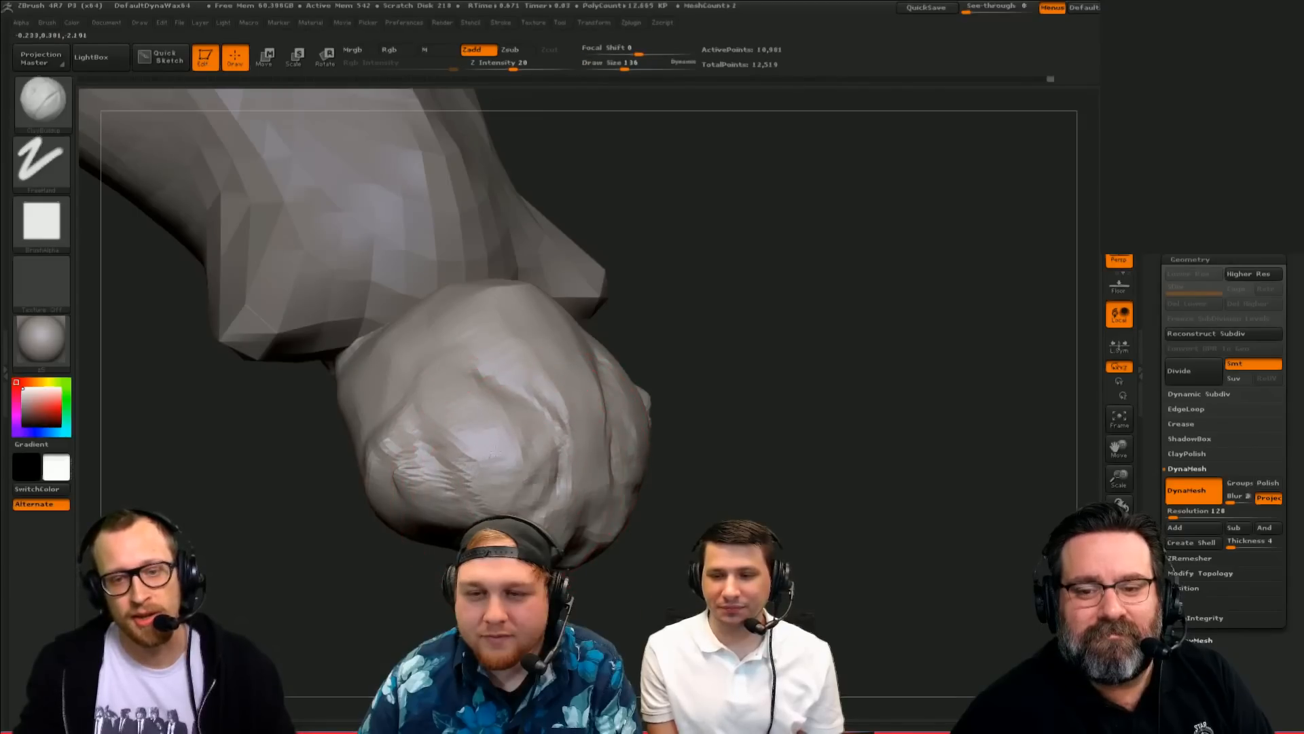
Step: Try to carve a curved crease into the eye area with the Dam_Standard brush at draw size 118
key(b)
key(d)
key(s)
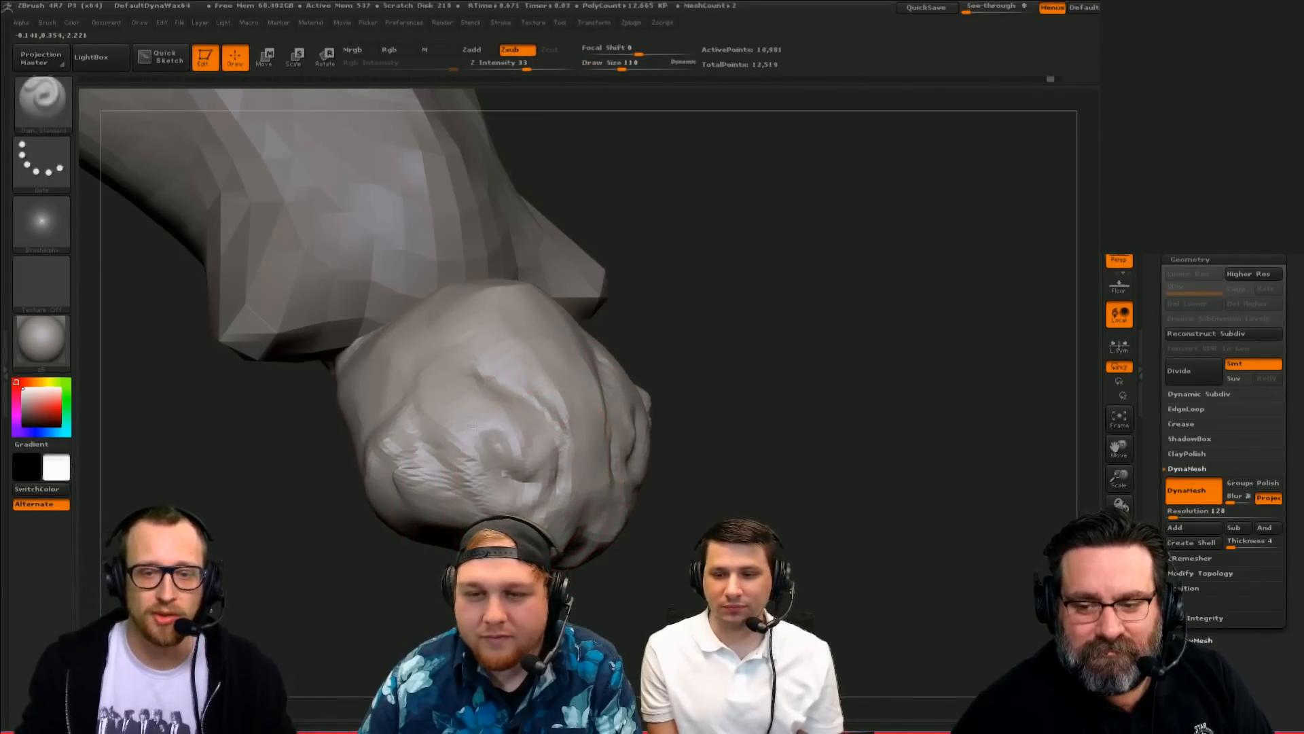
shift+drag(528, 467, 510, 468)
Step: Try to carve fine lines around the brow and eye with a much smaller brush size
key([)
key([)
key([)
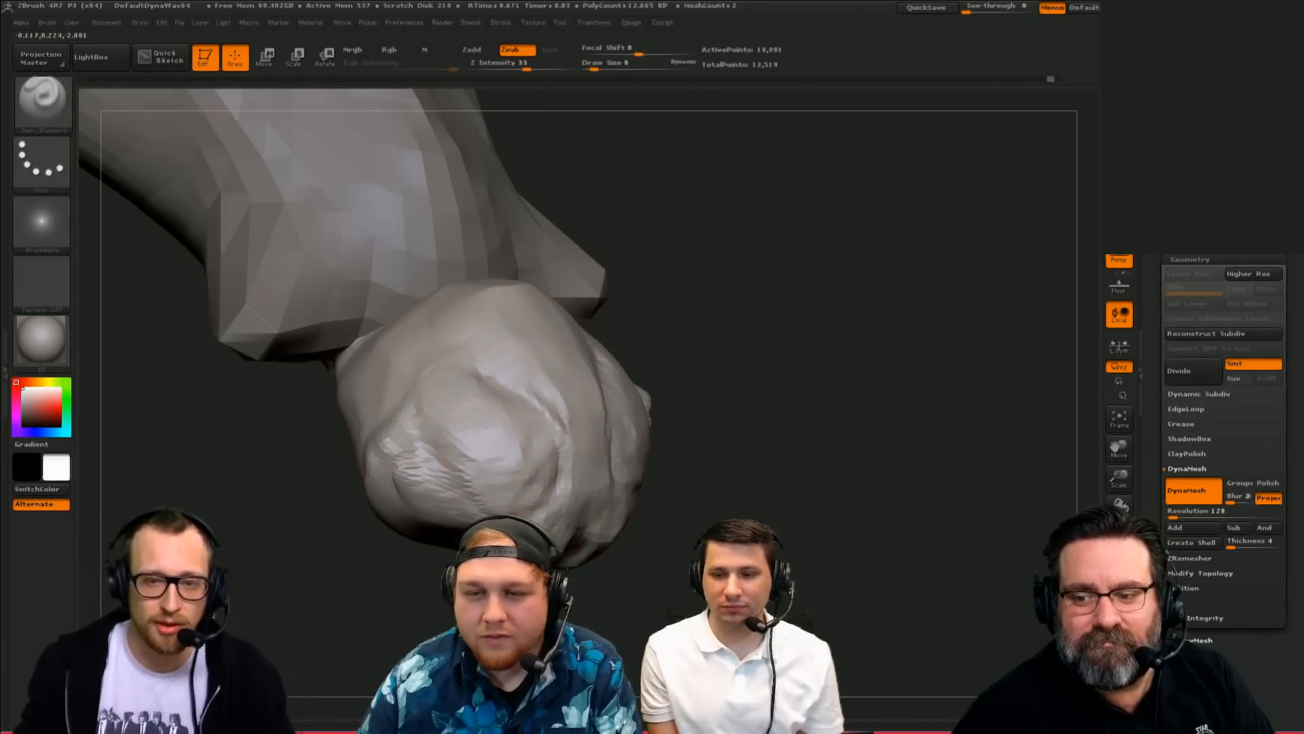
key(])
drag(499, 381, 577, 407)
key(ctrl+z)
mouse_move(490, 401)
mouse_down()
mouse_move(464, 386)
mouse_move(525, 466)
mouse_up()
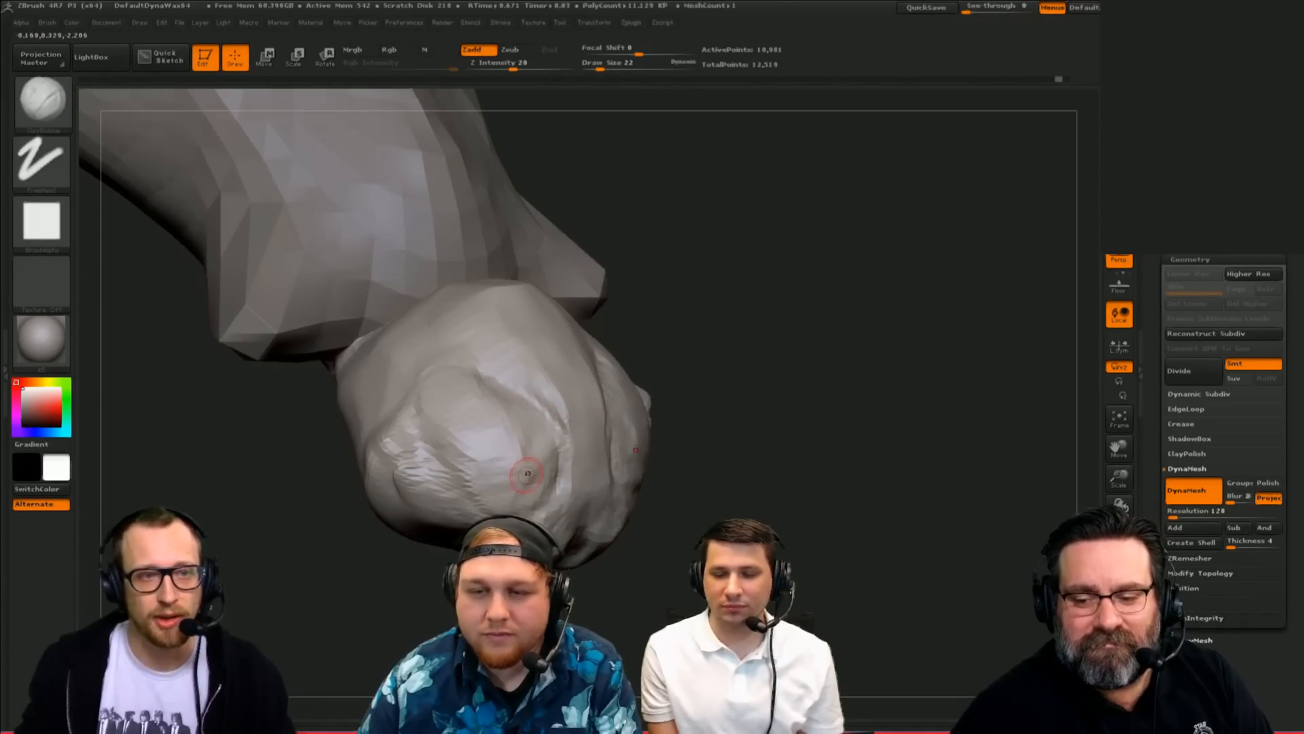
Step: Try to raise eye detail on the face with the Standard brush at draw size 22 and smooth the area
key(b)
key(s)
key(t)
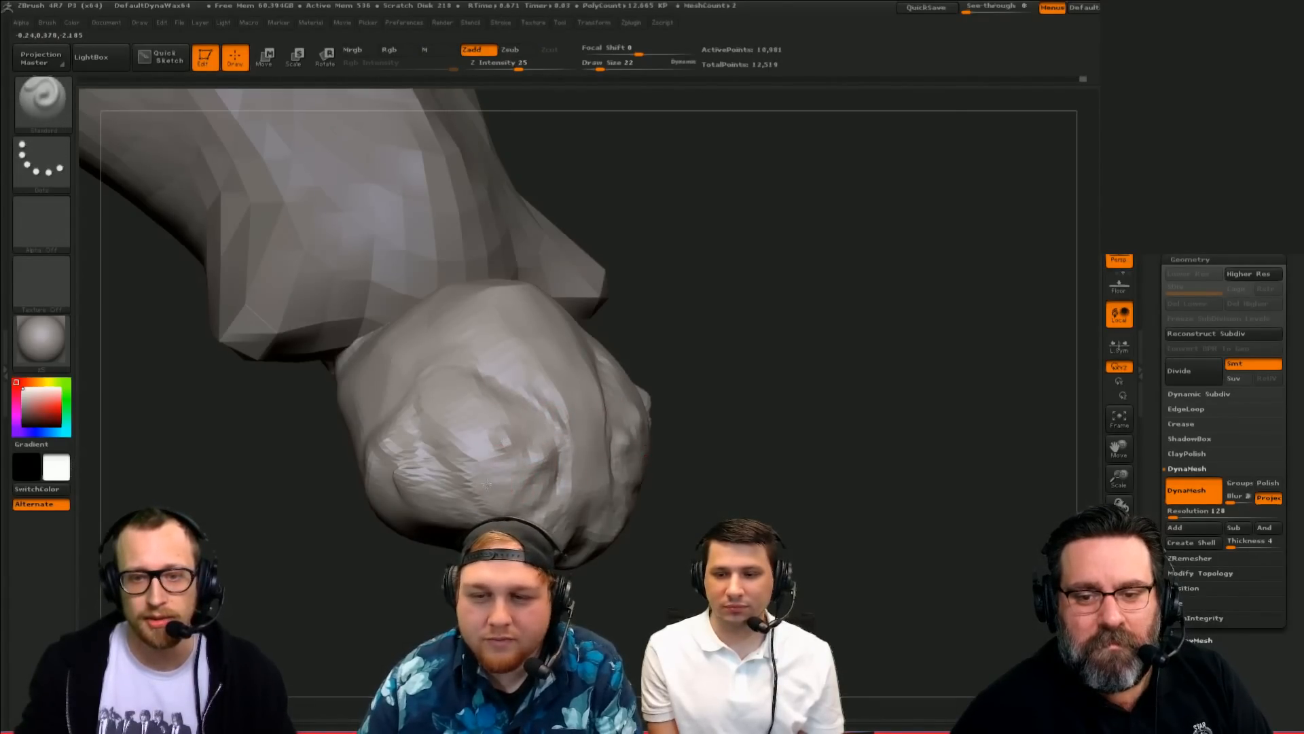
drag(644, 609, 663, 487)
drag(892, 447, 898, 483)
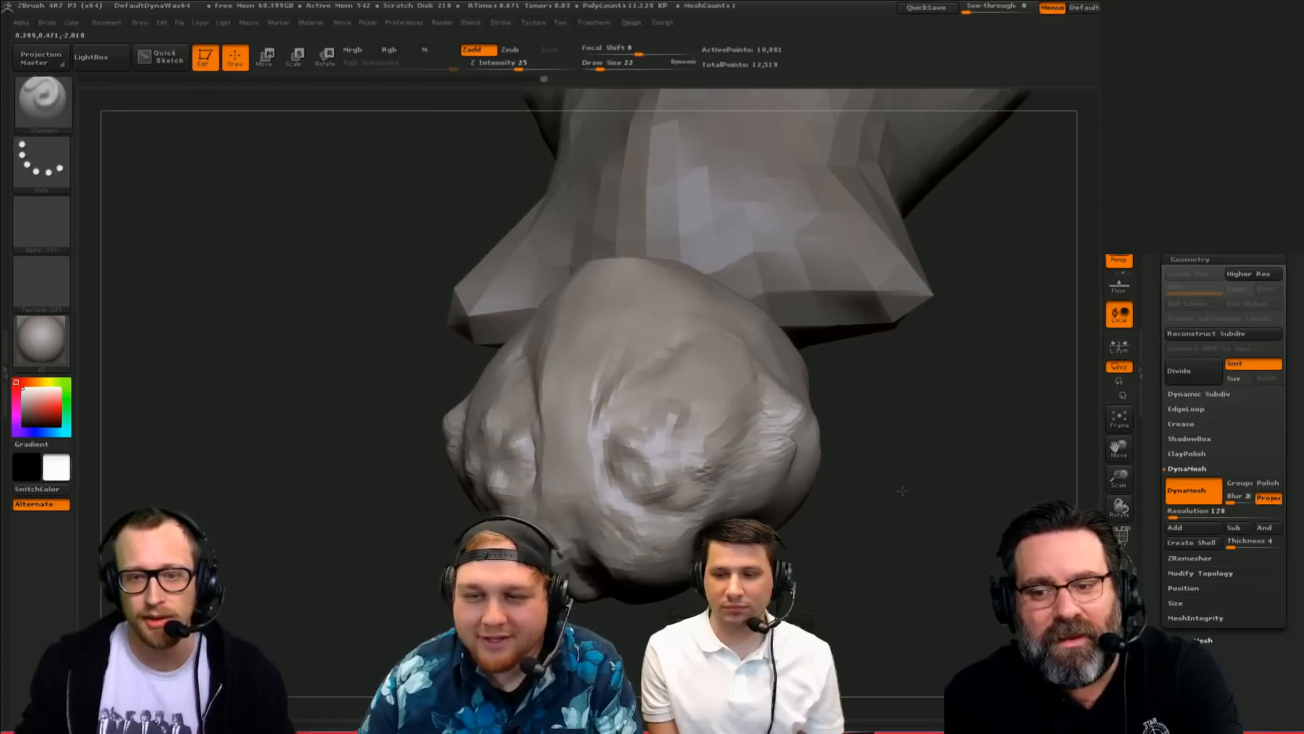
shift+drag(707, 466, 673, 420)
Step: Make the main body active, rebuild it with DynaMesh at resolution 128 and check its wireframe
drag(931, 475, 870, 470)
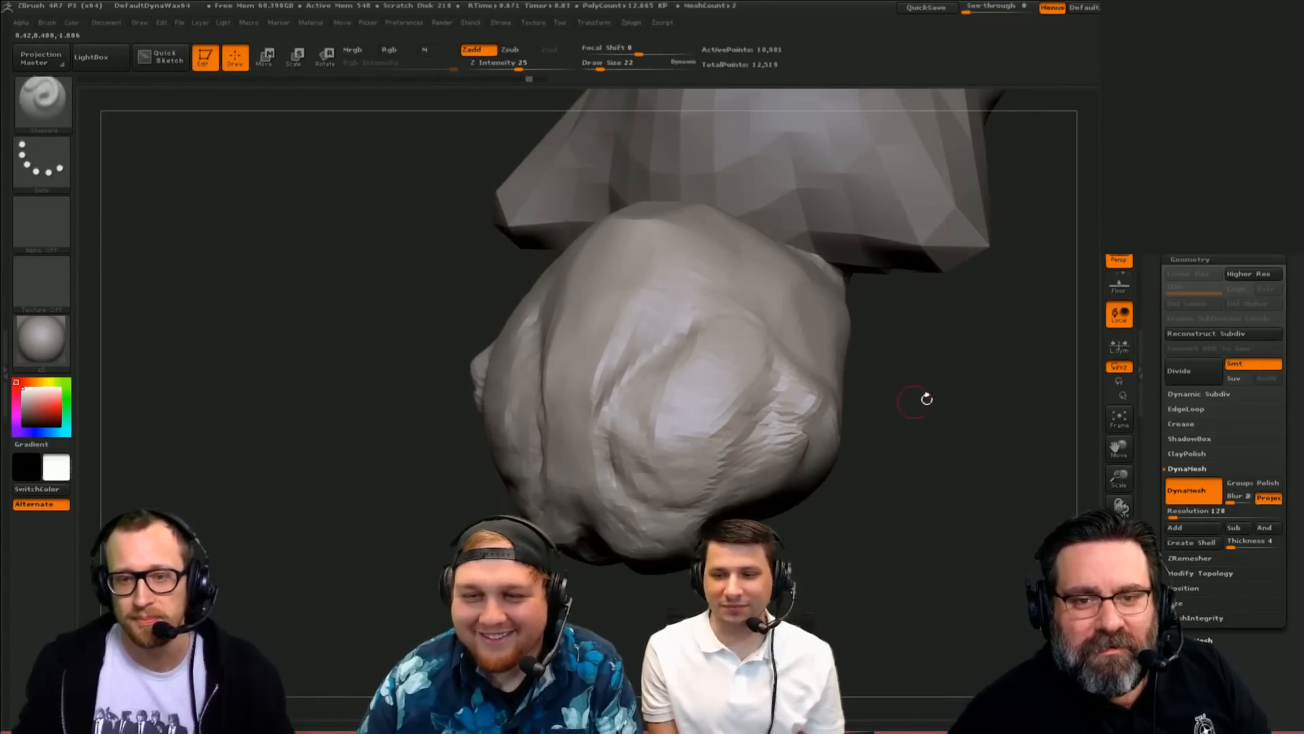
mouse_move(927, 398)
alt+mouse_down()
mouse_move(863, 497)
mouse_move(836, 475)
mouse_move(751, 503)
mouse_move(882, 434)
mouse_move(877, 495)
mouse_move(941, 495)
alt+mouse_up()
key(b)
key(c)
key(b)
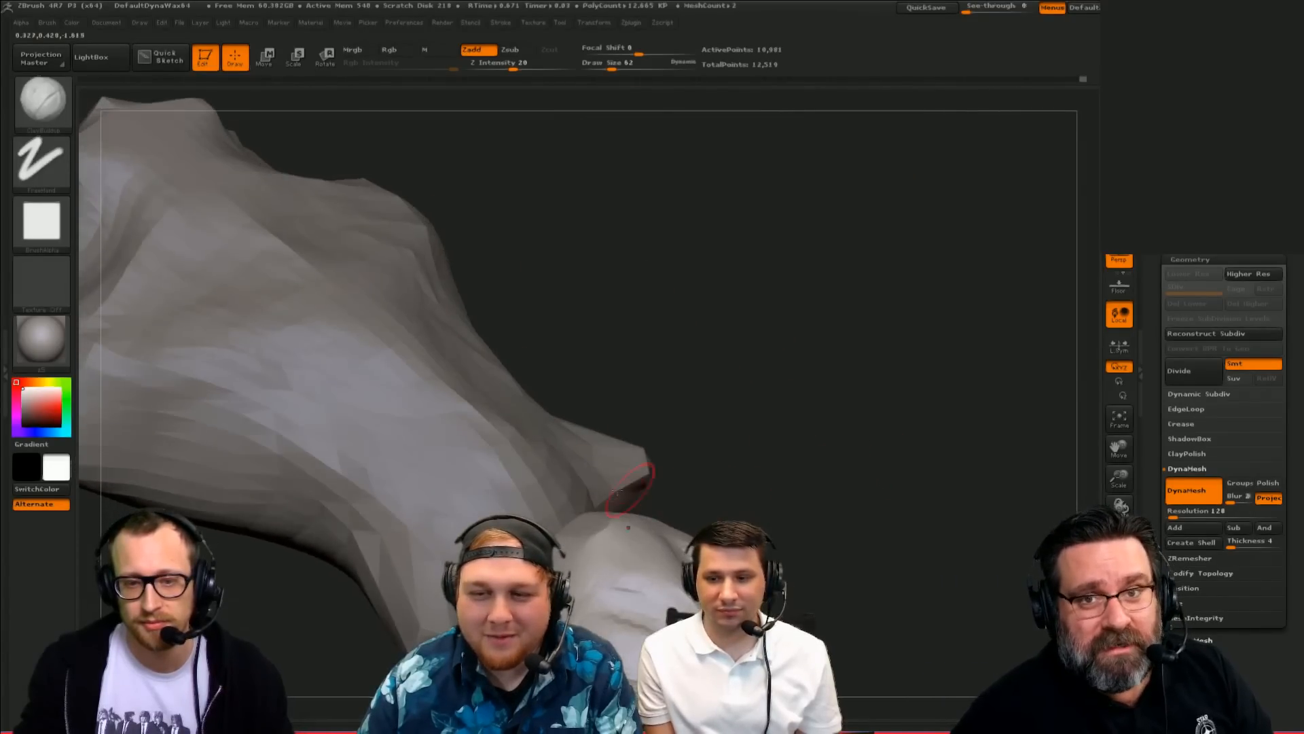
alt+click(646, 472)
drag(799, 443, 1016, 440)
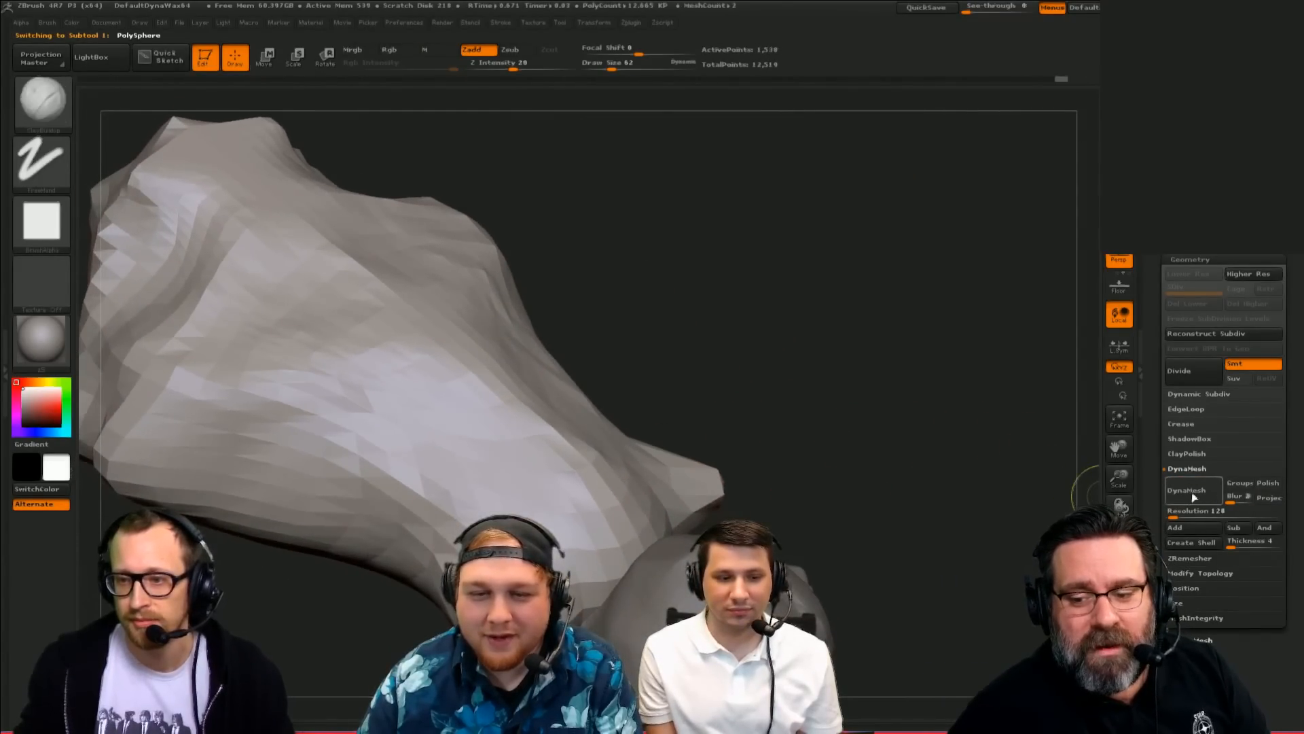
key(shift+f)
key(ctrl+shift+d)
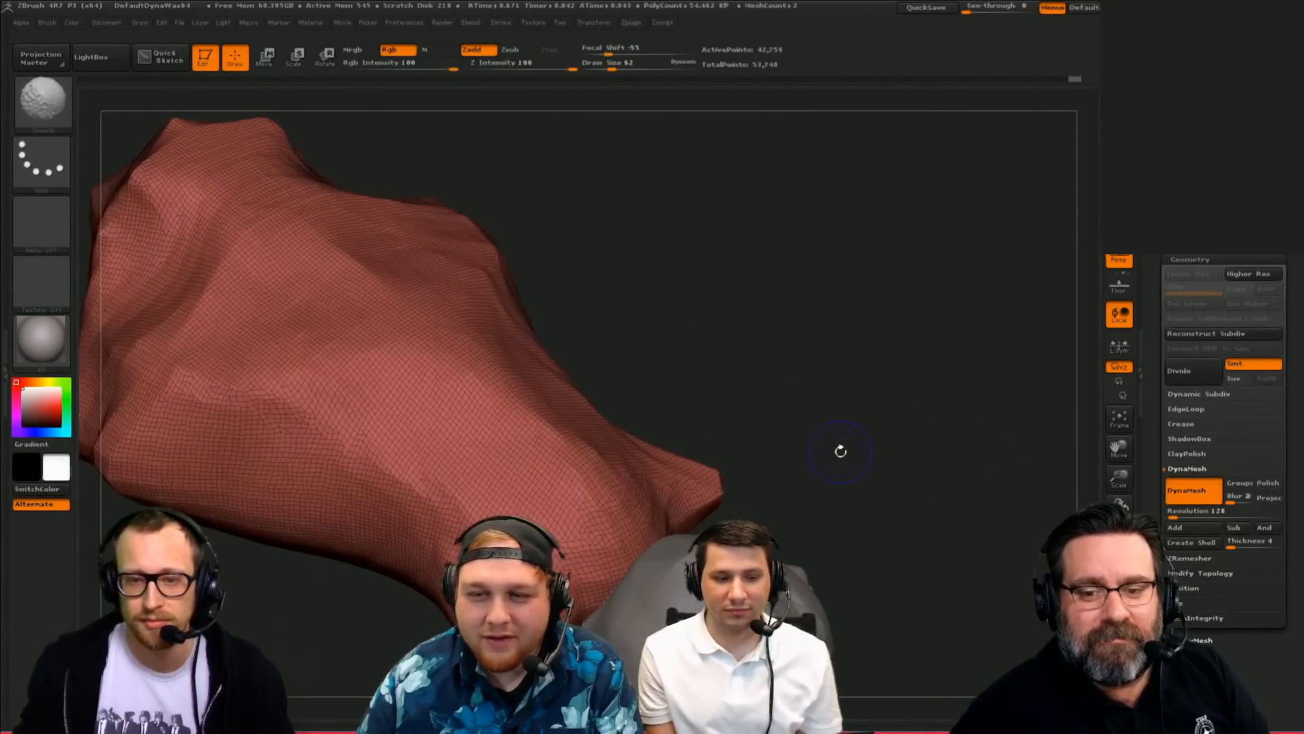
key(shift+f)
Step: Fill the hollow at the body's neck end with ClayBuildup at draw size 93
alt+drag(811, 478, 821, 434)
drag(792, 376, 658, 492)
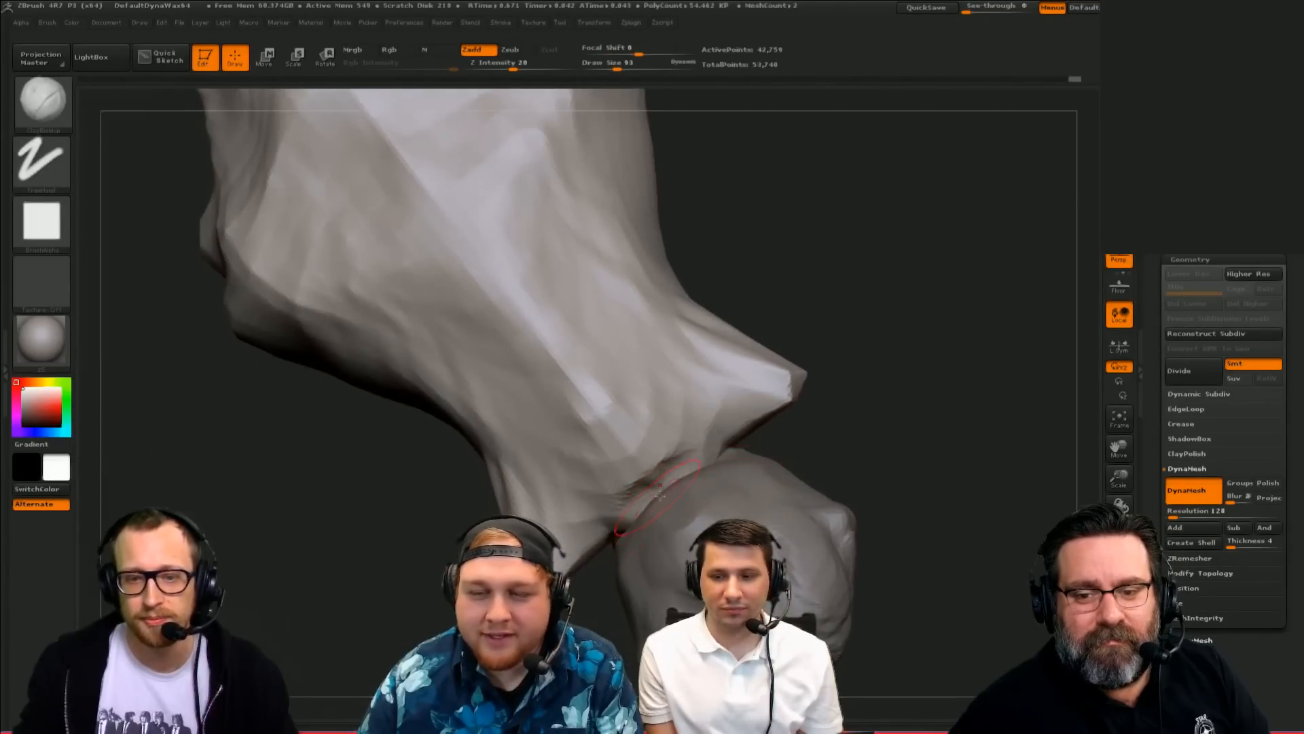
mouse_move(818, 425)
mouse_down()
mouse_move(879, 379)
mouse_move(853, 431)
mouse_move(754, 462)
mouse_up()
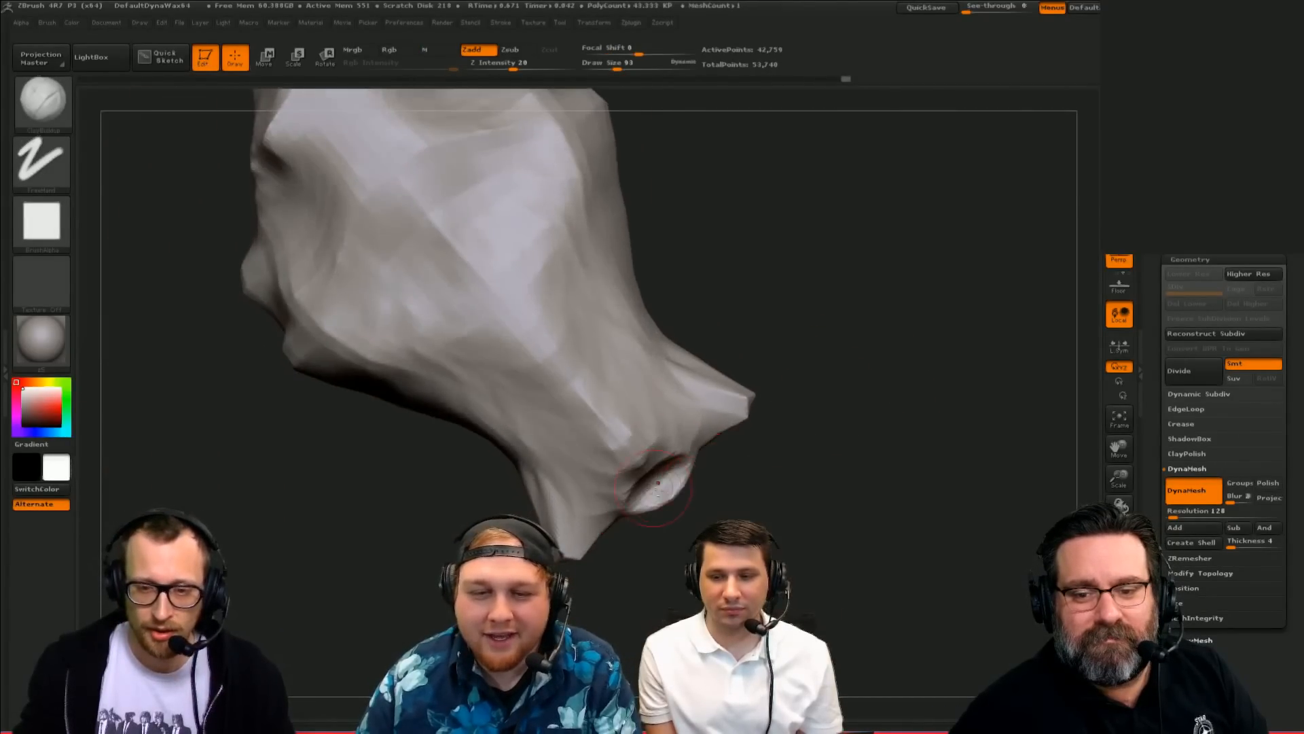
drag(665, 505, 663, 500)
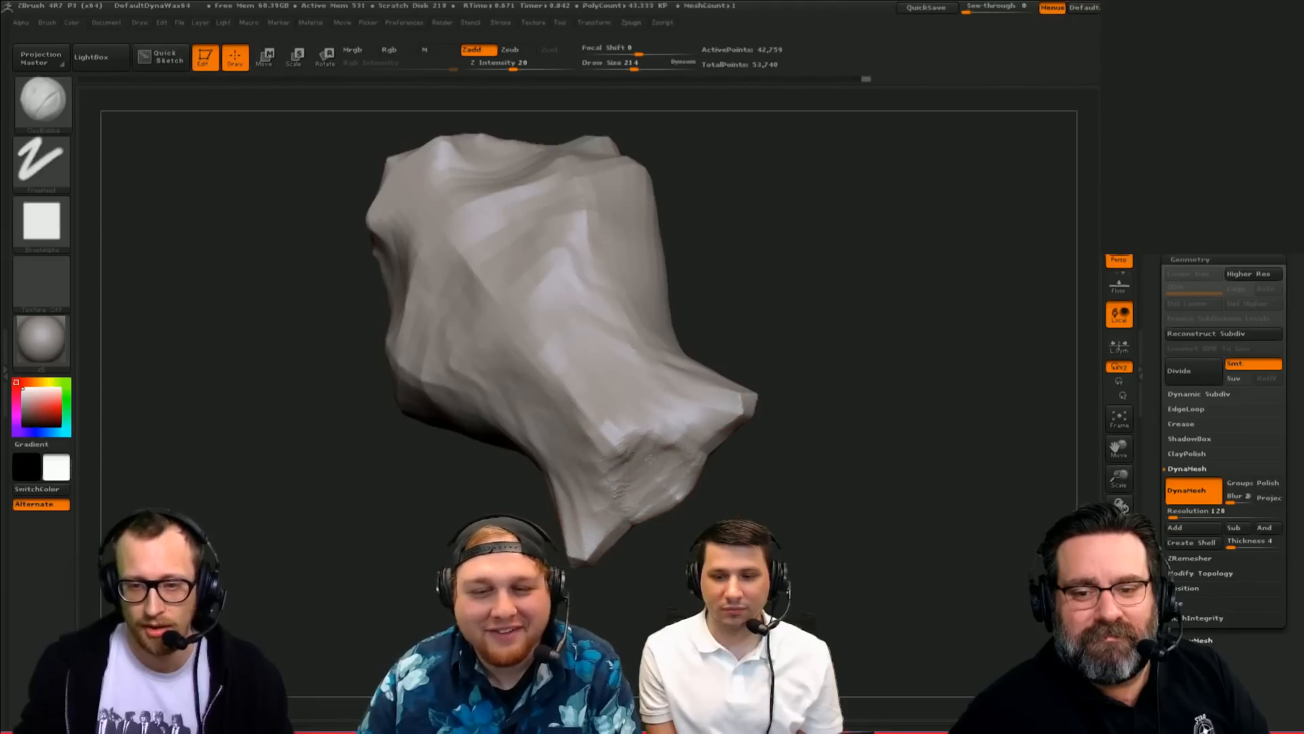
Step: Enlarge the ClayBuildup brush to draw size 192 and build up the neck where the body meets the head
key(s)
drag(549, 439, 653, 479)
key(s)
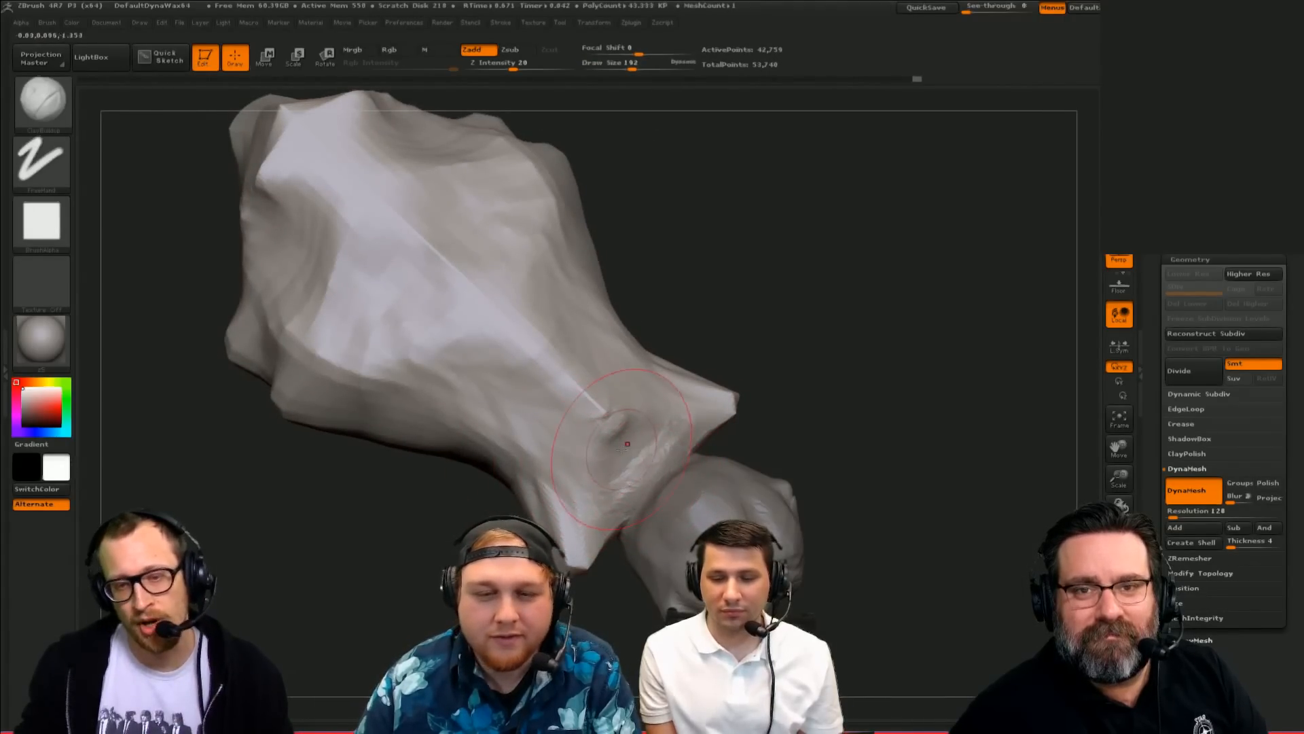
right_drag(571, 334, 600, 469)
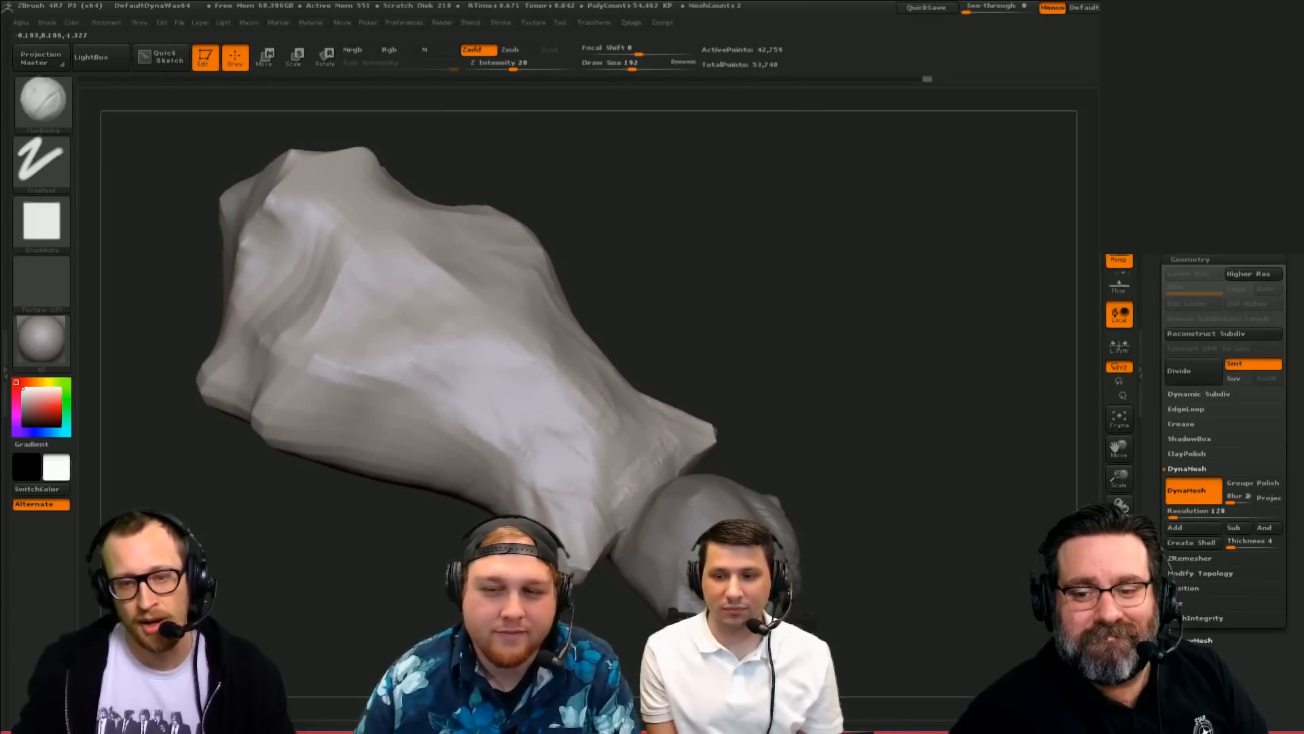
drag(590, 441, 592, 476)
right_drag(589, 407, 622, 475)
drag(703, 451, 710, 472)
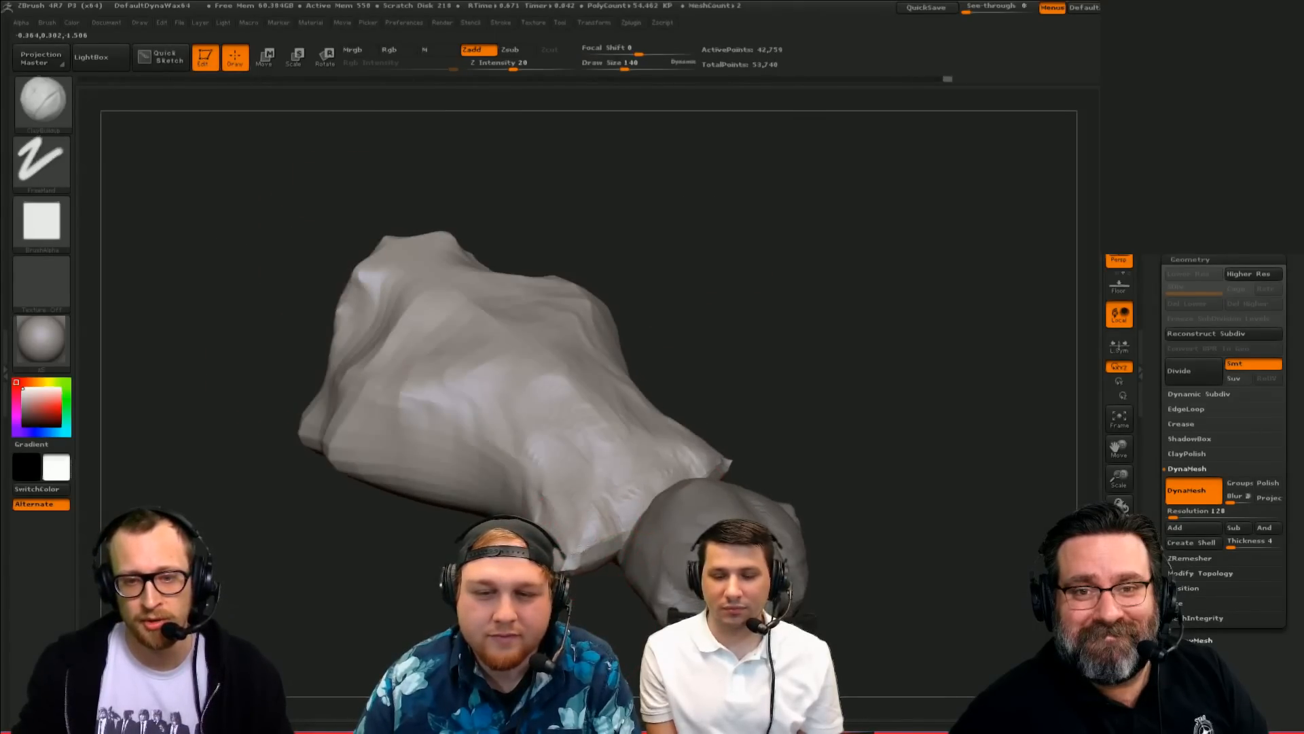
Step: Shape the lower neck corner beside the head with ClayBuildup at draw size 140 and smooth it
right_drag(598, 326, 613, 474)
drag(586, 549, 574, 563)
right_drag(569, 554, 594, 550)
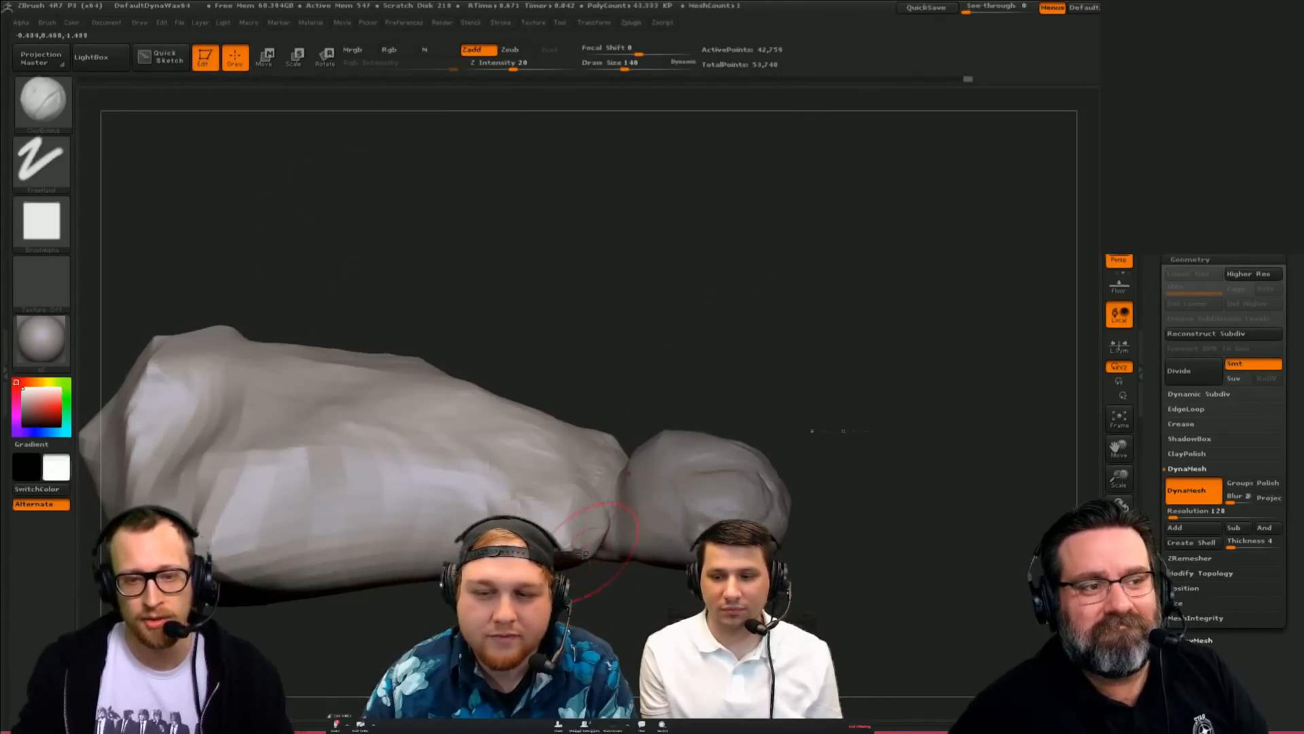
shift+drag(595, 552, 596, 585)
mouse_move(596, 600)
right_down()
mouse_move(605, 541)
mouse_move(584, 538)
mouse_move(617, 537)
right_up()
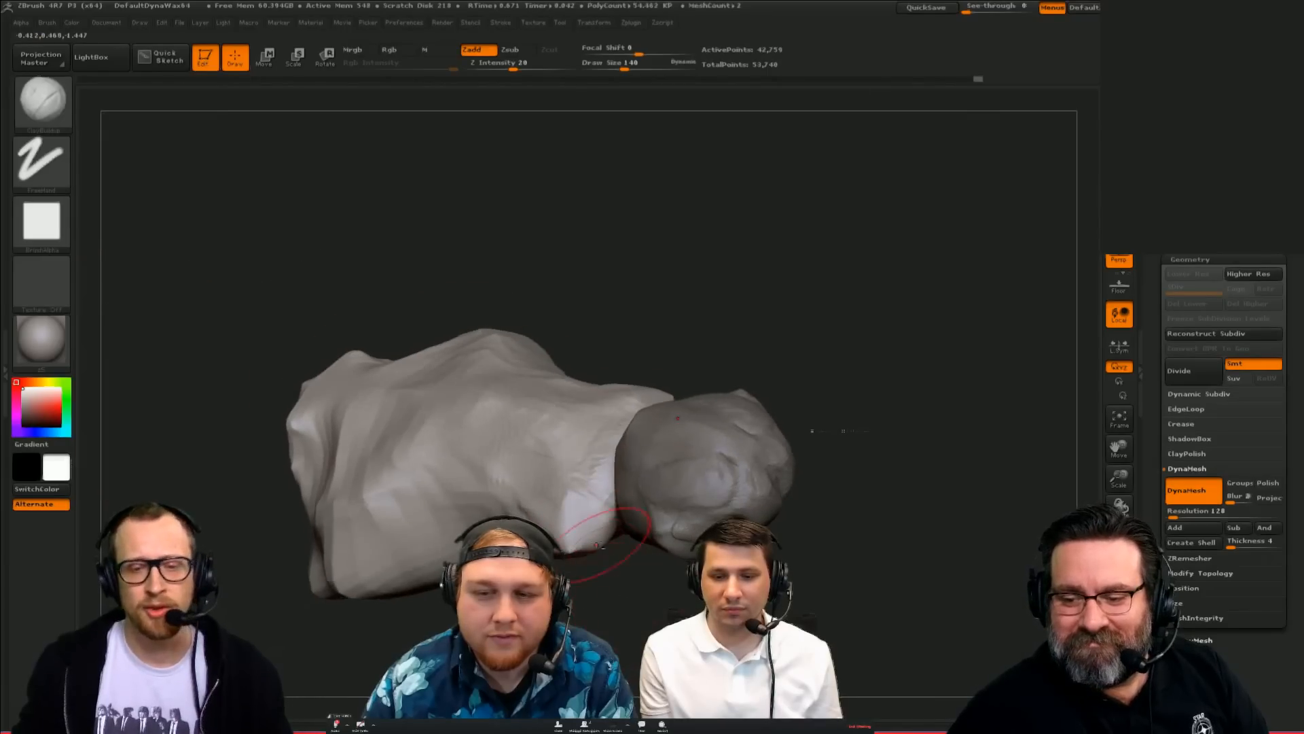
drag(631, 534, 662, 428)
mouse_move(666, 544)
right_down()
mouse_move(747, 353)
mouse_move(605, 471)
right_up()
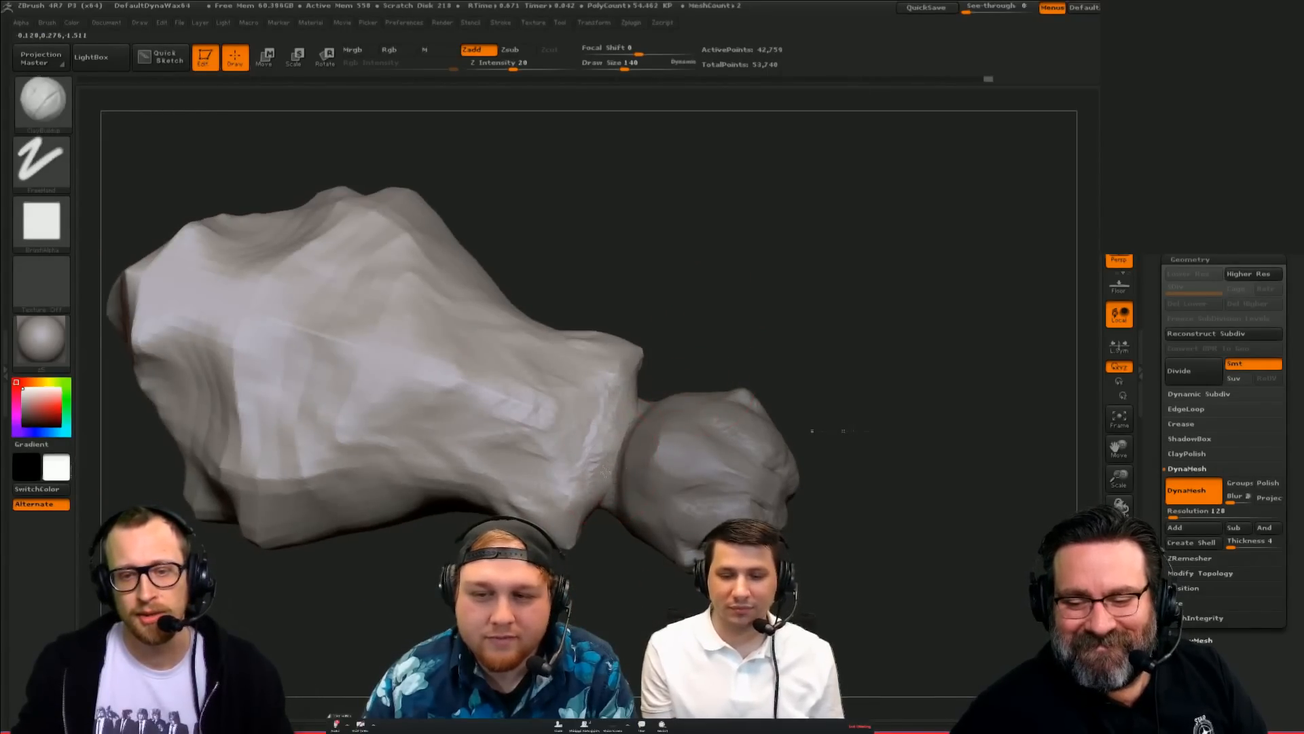
Step: Pull the body's rear end outward into a tapered point with the Move brush at draw size 378
mouse_move(649, 300)
right_down()
mouse_move(673, 242)
mouse_move(836, 369)
mouse_move(791, 450)
right_up()
right_drag(595, 458, 461, 381)
key(b)
key(m)
key(v)
mouse_move(448, 381)
mouse_down()
mouse_move(452, 357)
mouse_move(417, 365)
mouse_move(419, 347)
mouse_move(348, 379)
mouse_up()
key(s)
key(s)
key(s)
key(s)
key(s)
drag(263, 507, 258, 506)
drag(256, 513, 293, 502)
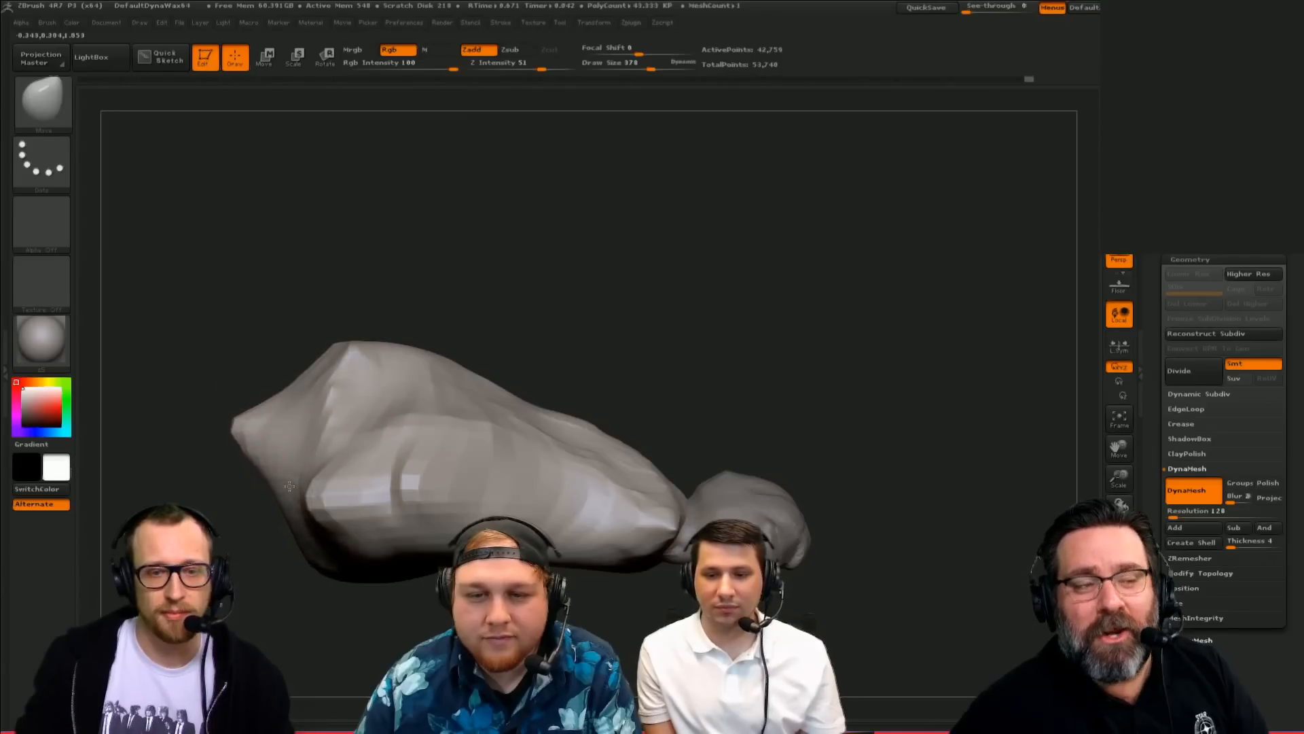
Step: Reshape the underside of the body with the Move brush at draw size 311
key(s)
drag(349, 563, 344, 551)
key(s)
drag(429, 563, 542, 525)
mouse_move(703, 367)
mouse_down()
mouse_move(699, 294)
mouse_move(608, 225)
mouse_up()
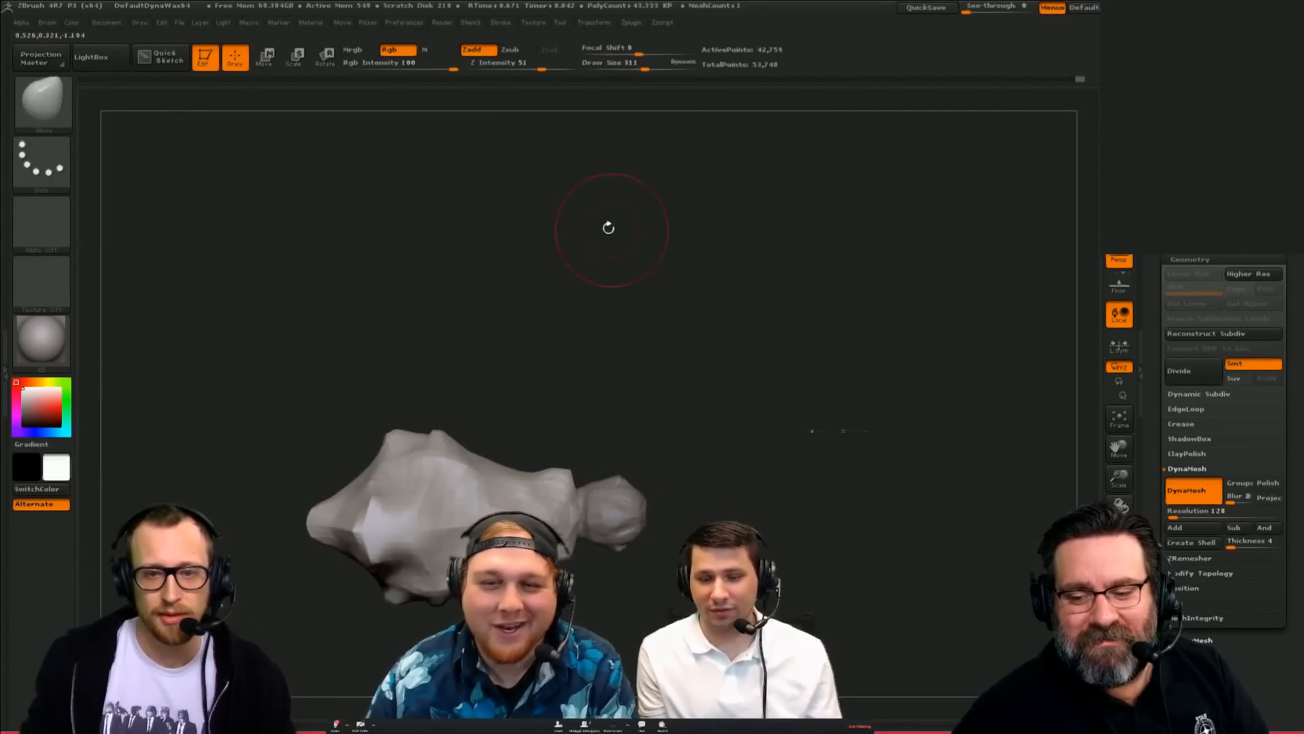
Step: View the creature as a flat black silhouette and adjust the body's outline with the Move brush at draw size 232
key(v)
drag(582, 326, 638, 316)
mouse_move(638, 316)
alt+mouse_down()
mouse_move(695, 245)
mouse_move(568, 224)
mouse_move(839, 157)
mouse_move(924, 445)
mouse_move(827, 281)
mouse_move(842, 405)
alt+mouse_up()
key(v)
mouse_move(802, 284)
mouse_down()
mouse_move(888, 292)
mouse_move(777, 344)
mouse_move(833, 393)
mouse_move(781, 367)
mouse_up()
key(v)
key(s)
click(517, 393)
key(s)
click(513, 396)
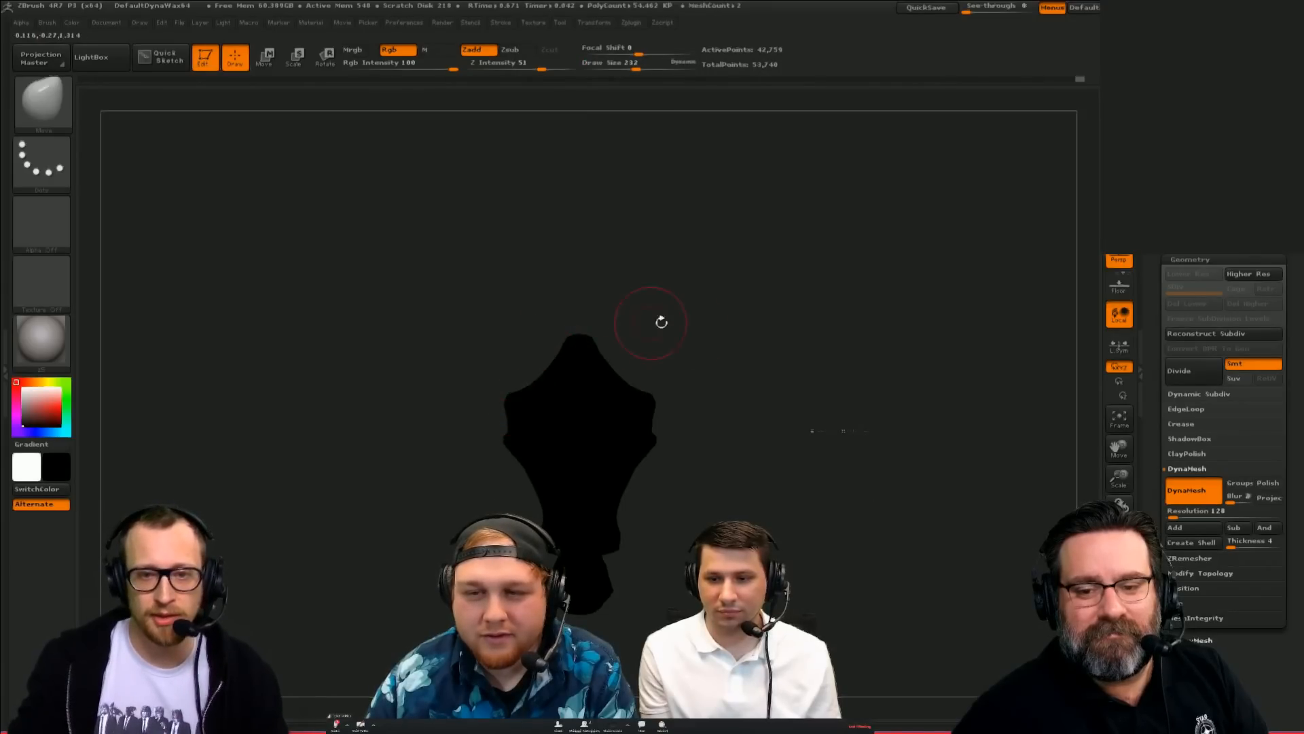
Step: Refine the upper side corners of the body's silhouette using a smaller Move brush
mouse_move(661, 320)
alt+mouse_down()
mouse_move(781, 332)
mouse_move(824, 408)
alt+mouse_up()
key(v)
key(v)
alt+drag(295, 485, 305, 560)
key(s)
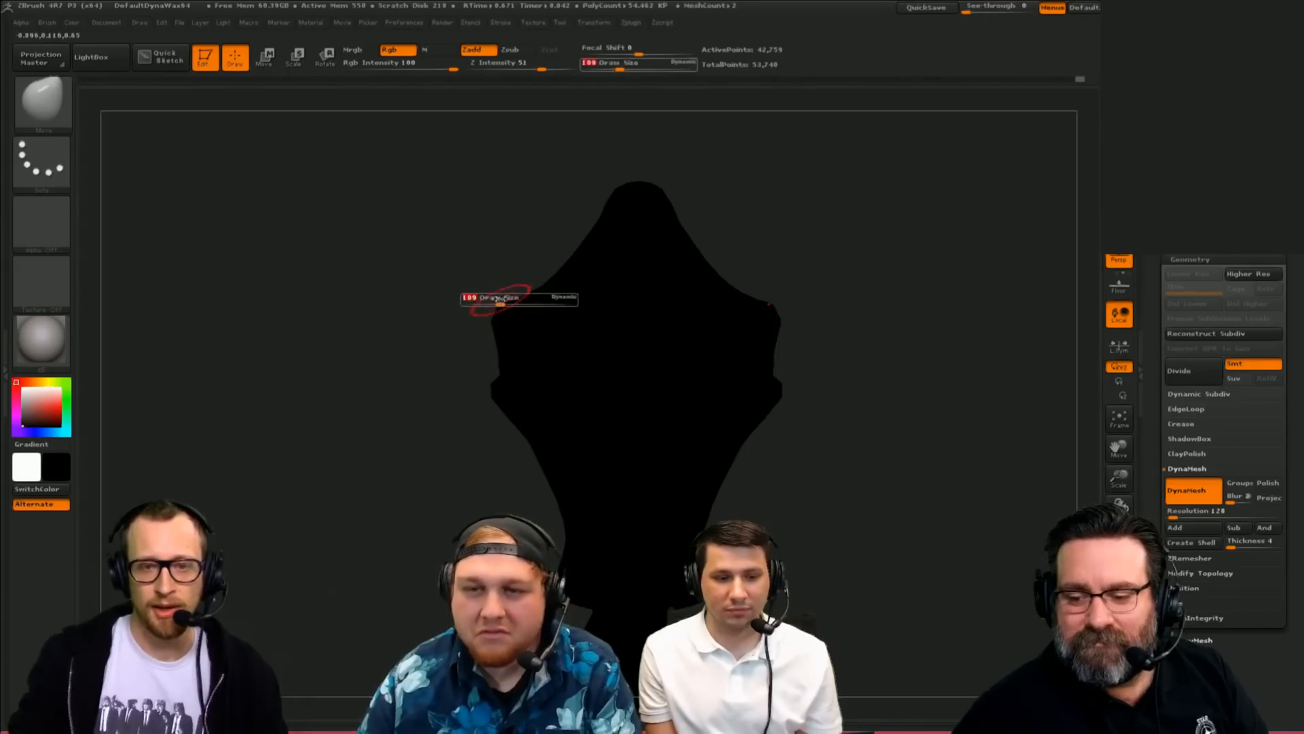
mouse_move(499, 299)
mouse_down()
mouse_move(496, 312)
mouse_move(482, 275)
mouse_move(498, 306)
mouse_up()
Step: Pull small spikes out of both sides of the body with the SnakeHook brush and return to the shaded display
key(b)
key(s)
key(h)
key(s)
key(s)
key(ctrl+z)
key(s)
mouse_move(503, 307)
mouse_down()
mouse_move(493, 295)
mouse_move(493, 331)
mouse_up()
key(s)
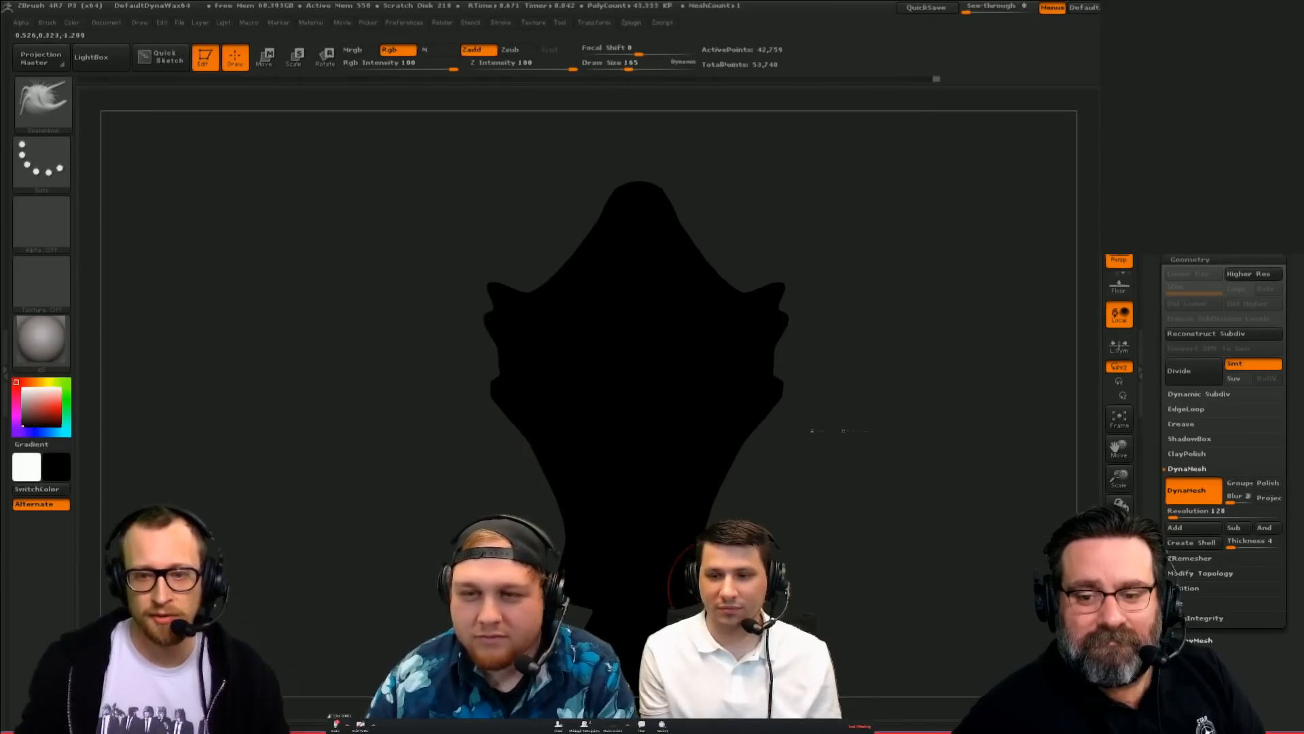
key(s)
drag(708, 584, 714, 578)
mouse_move(798, 587)
mouse_down()
mouse_move(806, 527)
mouse_move(859, 518)
mouse_move(850, 542)
mouse_move(824, 349)
mouse_move(768, 411)
mouse_up()
key(v)
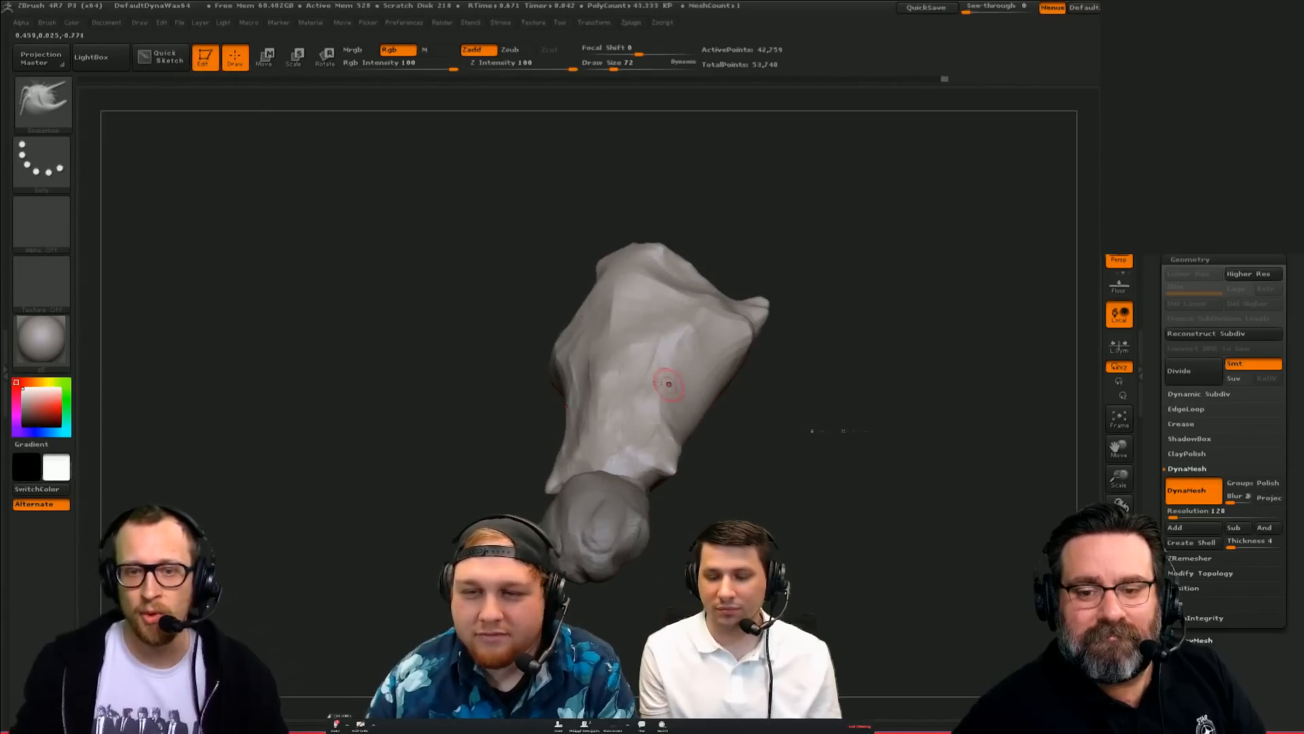
Step: Build up the body's surface with ClayBuildup at draw size 318 and check the creature's silhouette from the side
key(b)
key(c)
key(b)
key(s)
drag(574, 371, 593, 371)
drag(740, 201, 734, 333)
alt+drag(721, 394, 784, 443)
key(s)
drag(645, 449, 618, 369)
key(v)
drag(825, 330, 713, 273)
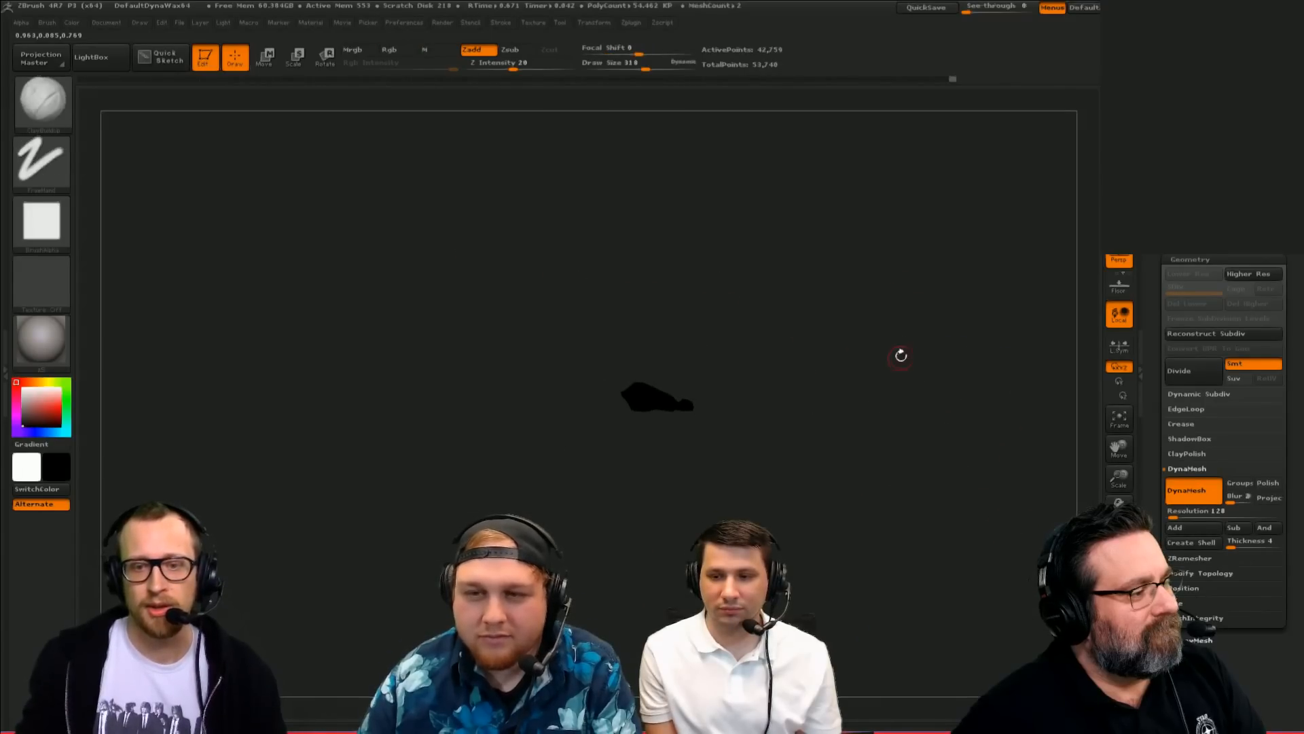
alt+drag(900, 352, 882, 602)
key(v)
mouse_move(771, 339)
mouse_down()
mouse_move(697, 355)
mouse_move(710, 367)
mouse_up()
Step: Make the head active and push it back against the body with the Move brush at draw size 512
alt+click(684, 442)
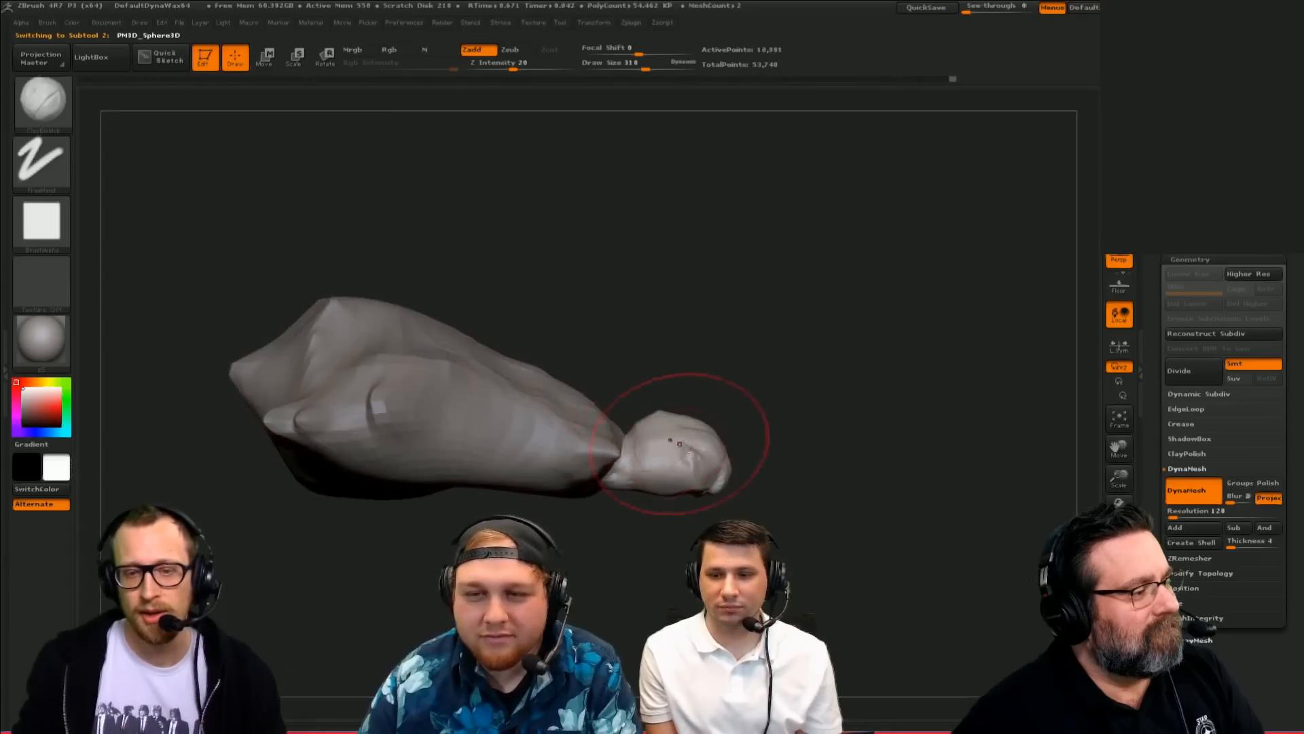
key(s)
key(b)
key(m)
key(v)
key(v)
mouse_move(646, 445)
mouse_down()
mouse_move(596, 426)
mouse_move(656, 446)
mouse_move(622, 445)
mouse_up()
key(ctrl+z)
key(s)
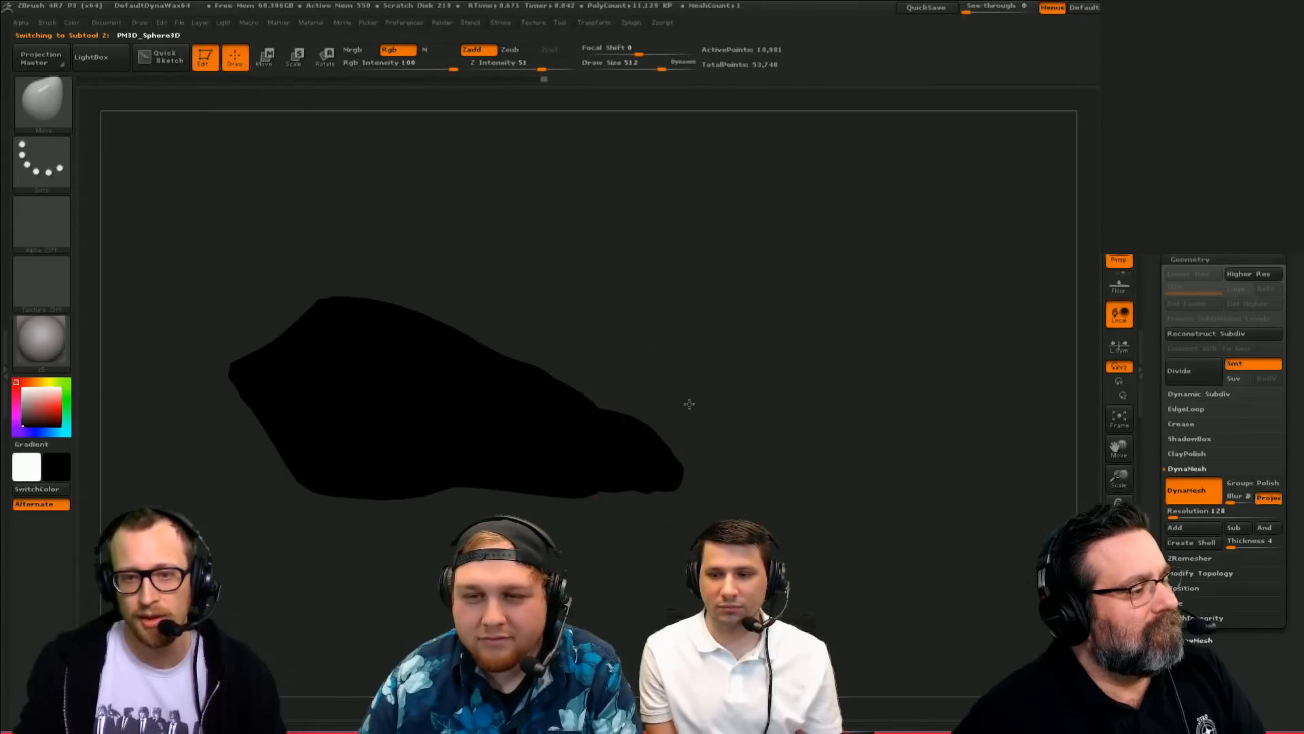
mouse_move(689, 404)
mouse_down()
mouse_move(797, 405)
mouse_move(712, 399)
mouse_move(713, 366)
mouse_move(626, 334)
mouse_up()
Step: Make the body active, then build up and smooth the neck flesh around the head with ClayBuildup at draw size 160
key(b)
key(d)
key(s)
key(s)
alt+click(536, 348)
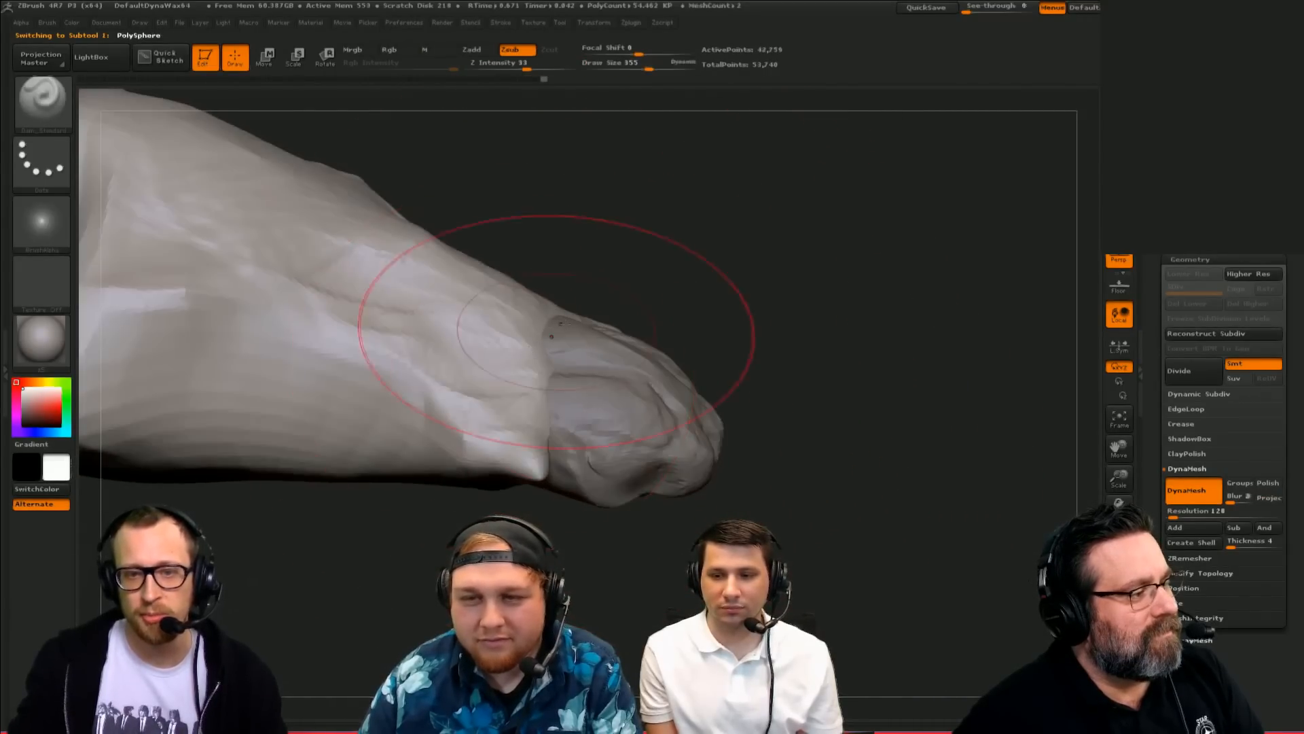
drag(596, 281, 635, 299)
key(b)
key(c)
key(b)
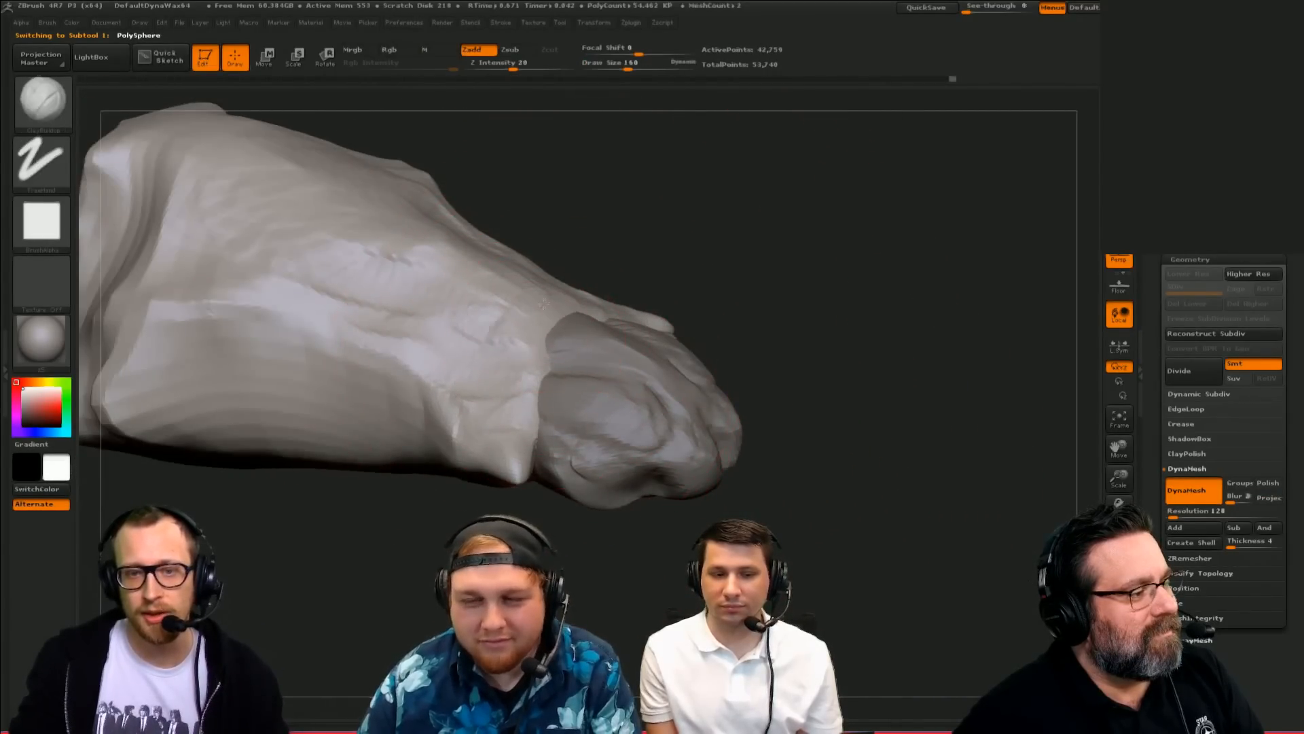
mouse_move(545, 305)
mouse_down()
mouse_move(484, 398)
mouse_move(495, 425)
mouse_up()
mouse_move(552, 551)
mouse_down()
mouse_move(490, 562)
mouse_move(495, 504)
mouse_move(515, 472)
mouse_up()
shift+drag(502, 422, 515, 444)
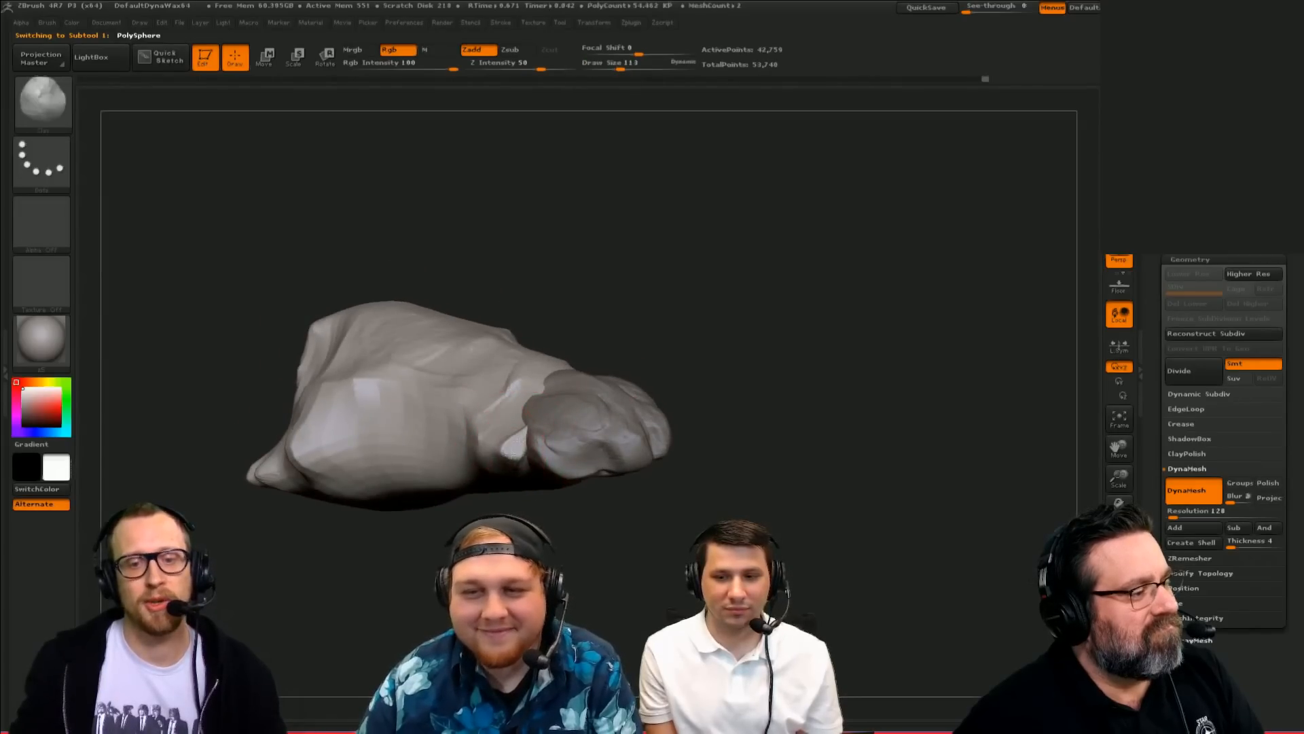
Step: Carve creases into the side of the neck behind the head with Dam_Standard at draw size 113
mouse_move(598, 319)
mouse_down()
mouse_move(629, 283)
mouse_move(621, 340)
mouse_up()
key(b)
key(d)
key(s)
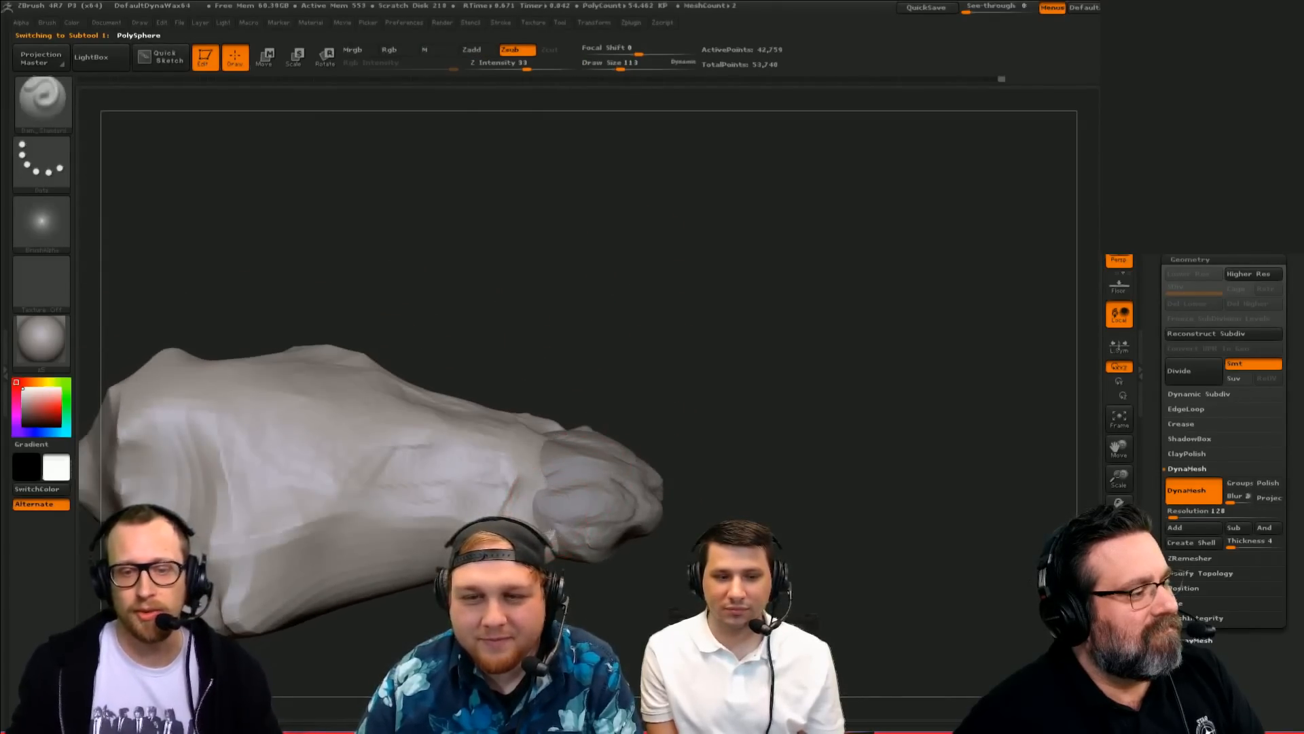
drag(579, 583, 646, 523)
drag(556, 585, 551, 560)
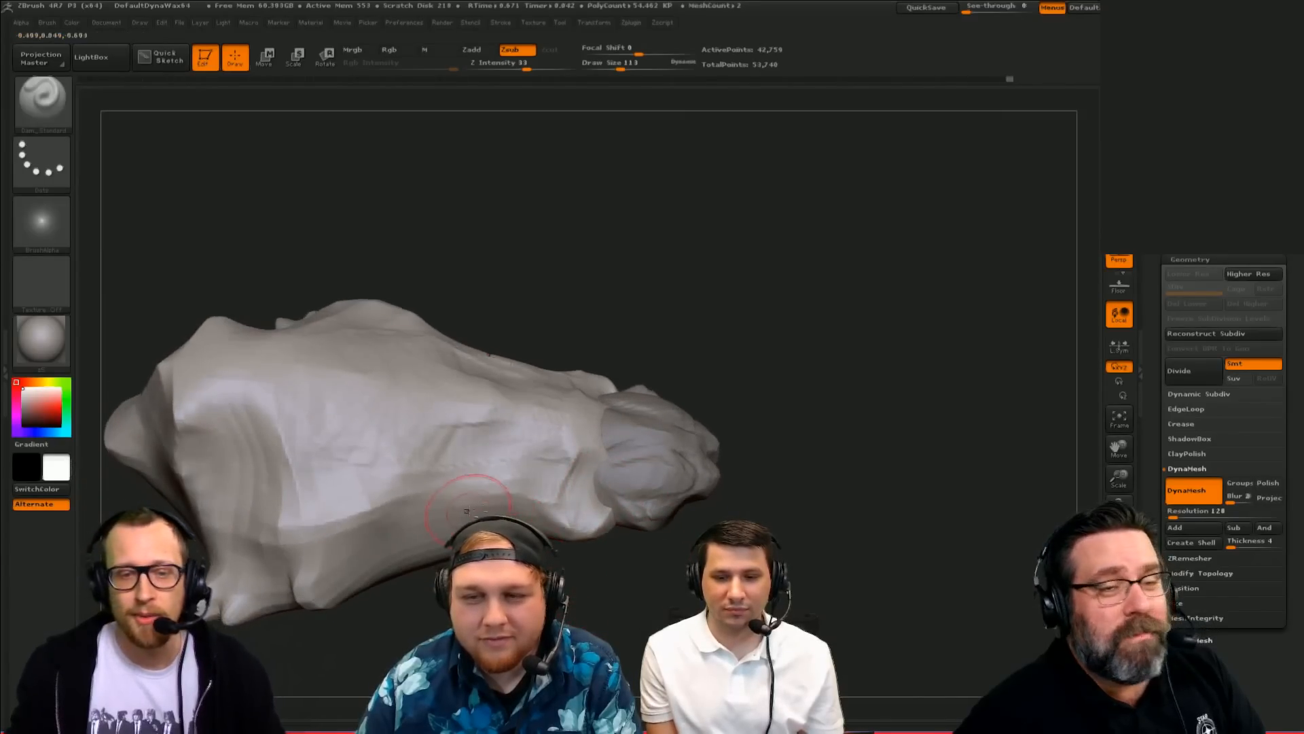
Step: Undo the last groove stroke and carve a straight centre line along the body with Dam_Standard at draw size 65
mouse_move(805, 380)
mouse_down()
mouse_move(856, 332)
mouse_move(841, 189)
mouse_move(827, 316)
mouse_move(727, 455)
mouse_move(792, 410)
mouse_move(774, 221)
mouse_move(858, 365)
mouse_move(783, 349)
mouse_move(761, 367)
mouse_up()
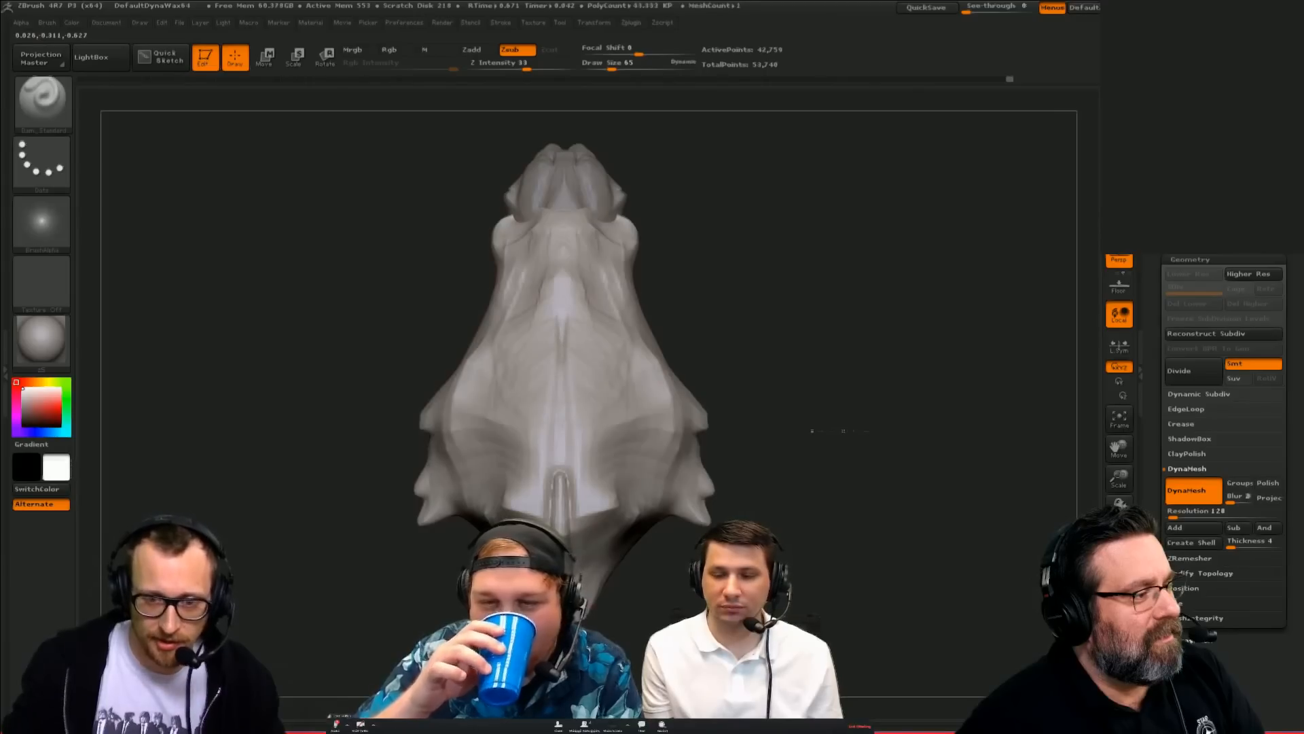
key(ctrl+z)
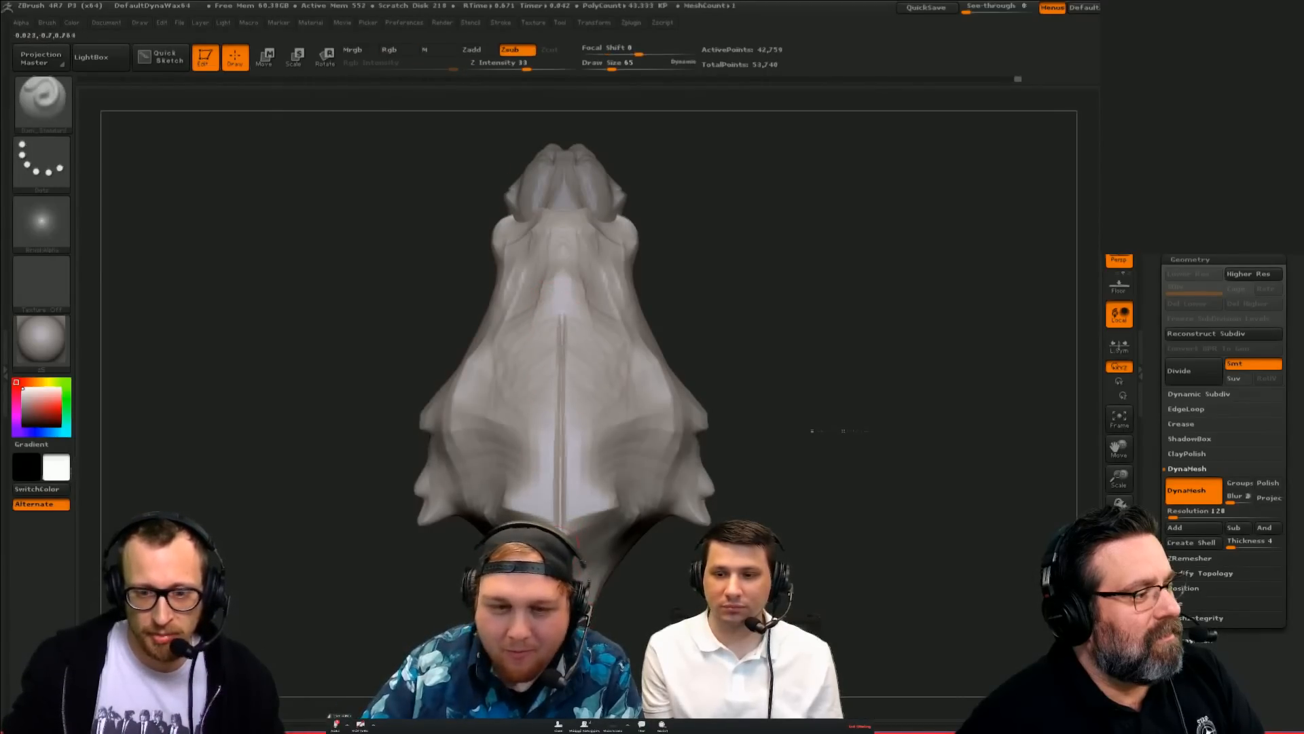
mouse_move(800, 271)
mouse_down()
mouse_move(807, 376)
mouse_move(841, 332)
mouse_move(728, 256)
mouse_move(717, 197)
mouse_up()
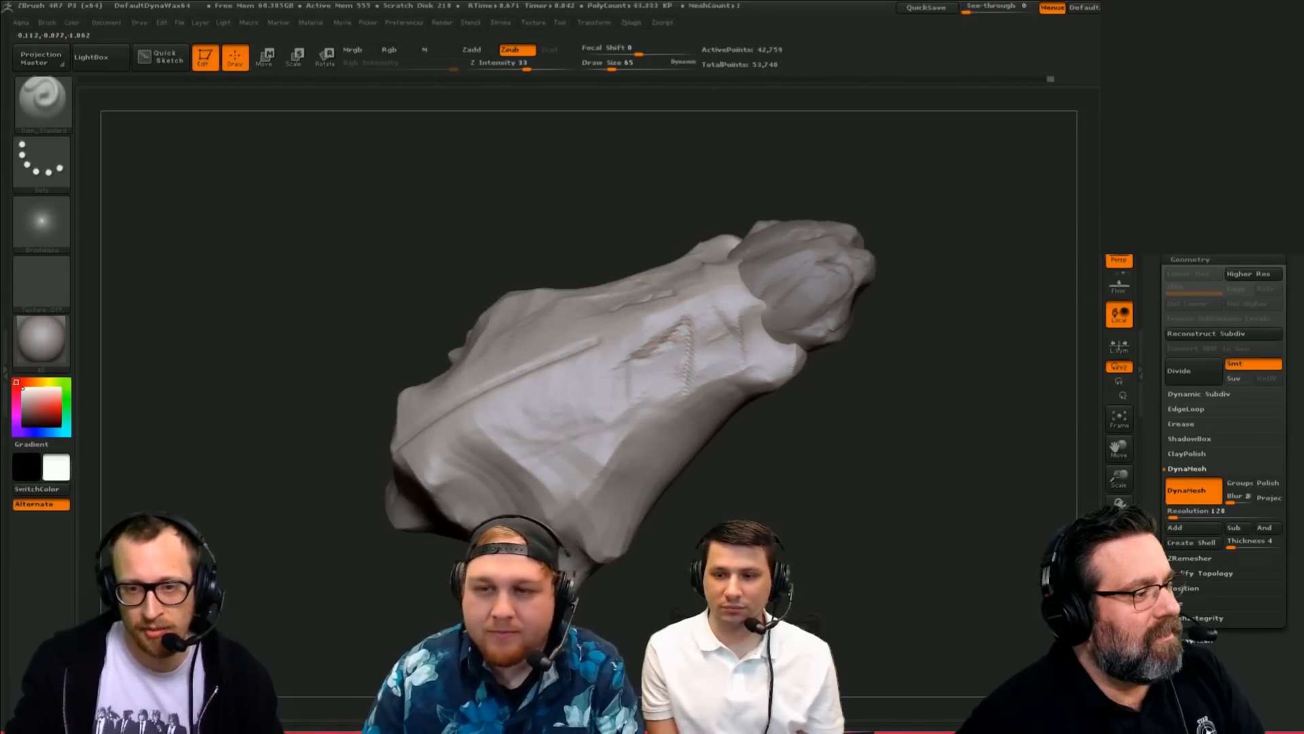
Step: Build up raised lumps on the body behind the neck with ClayBuildup at draw size 86
key(b)
key(c)
key(b)
key(s)
click(687, 339)
drag(699, 326, 679, 340)
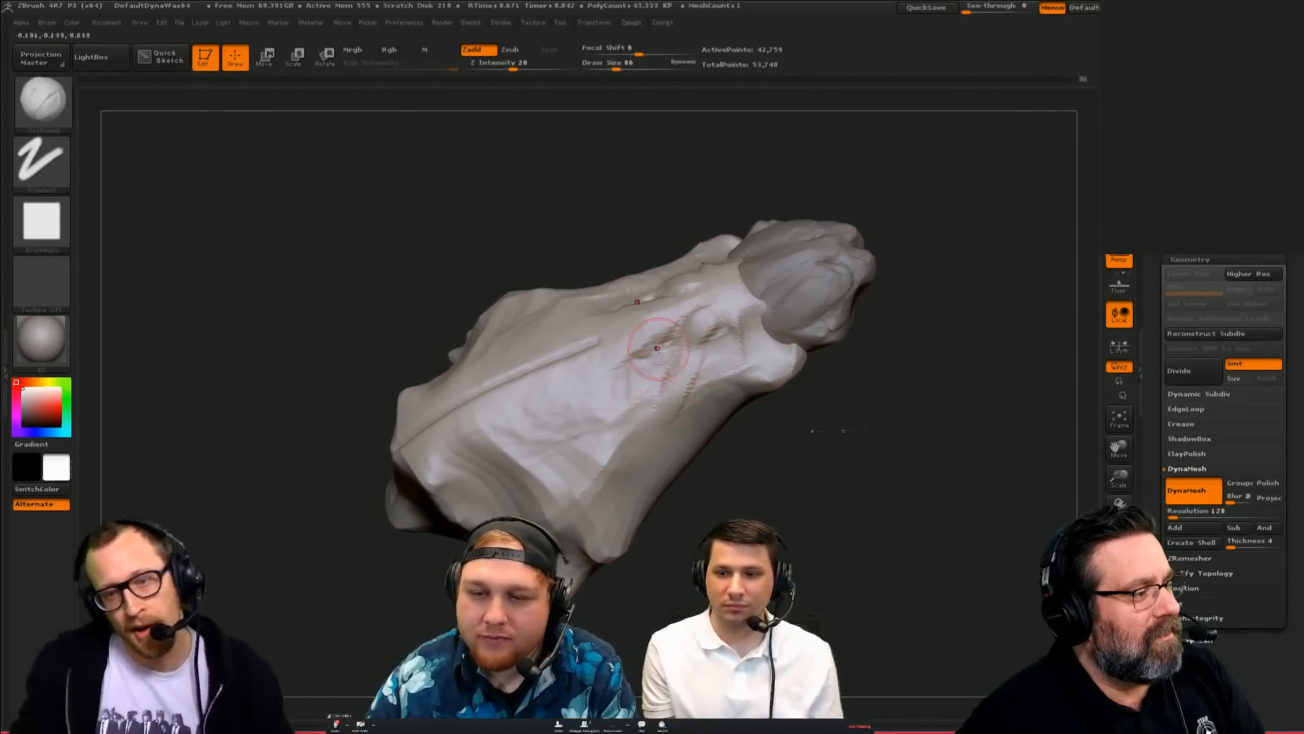
Step: Carve creases between the lumps and along the body's centre line with Dam_Standard at draw size 86
key(b)
key(d)
key(s)
drag(856, 204, 598, 338)
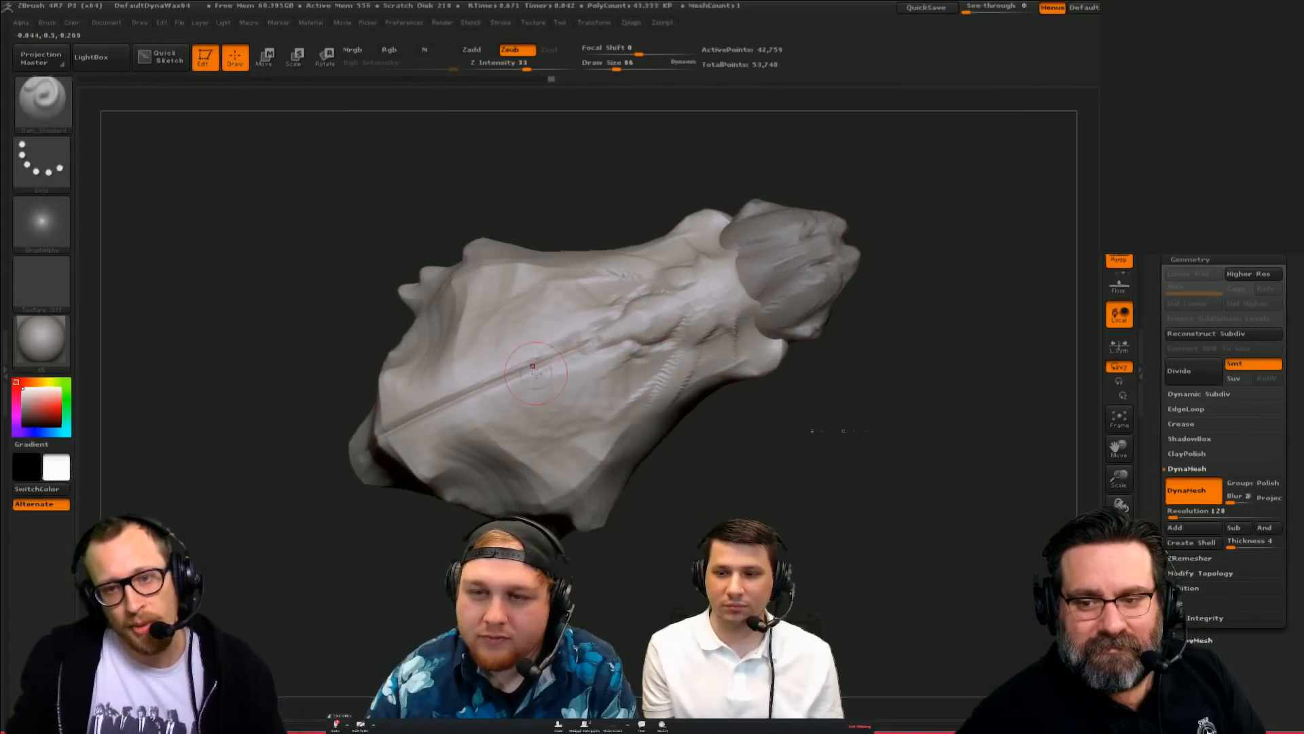
mouse_move(419, 551)
mouse_down()
mouse_move(597, 207)
mouse_move(844, 367)
mouse_move(788, 234)
mouse_up()
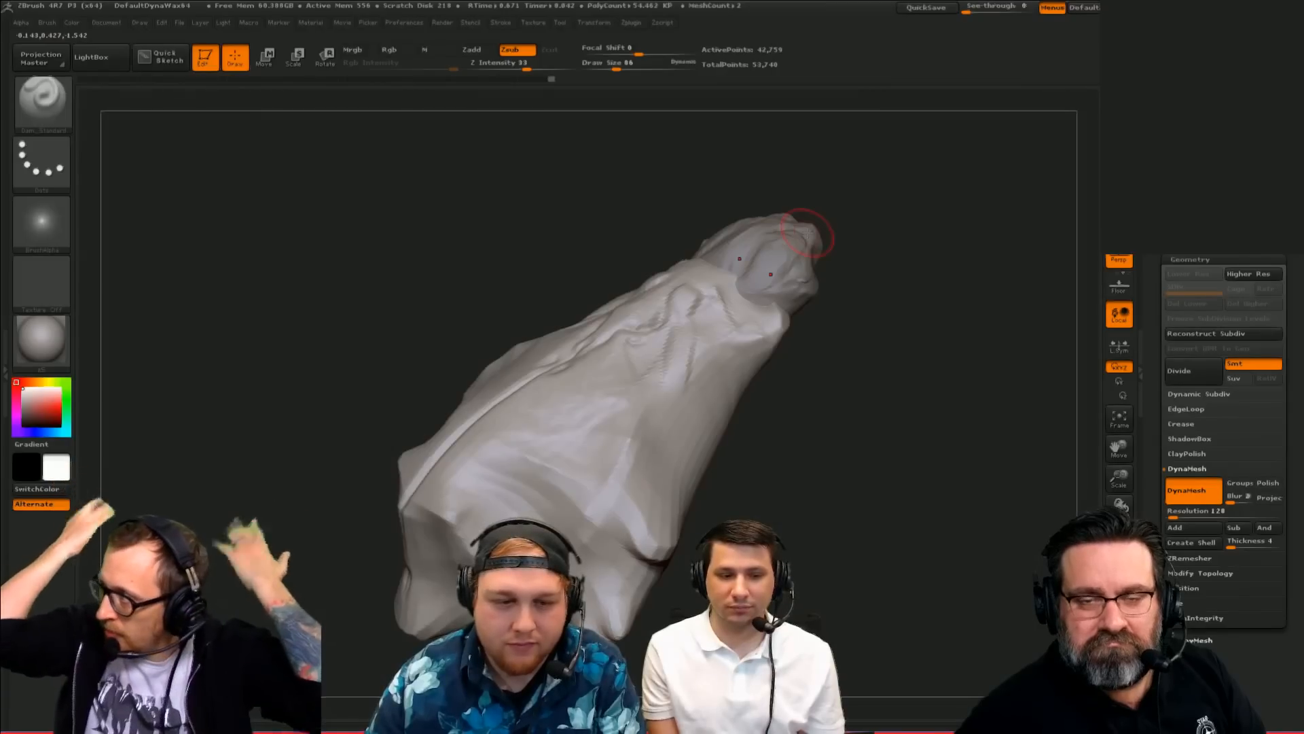
Step: Build up the flank of the body with ClayBuildup at draw size 165
mouse_move(961, 496)
mouse_down()
mouse_move(859, 398)
mouse_move(600, 279)
mouse_move(445, 373)
mouse_move(422, 345)
mouse_up()
key(b)
key(c)
key(b)
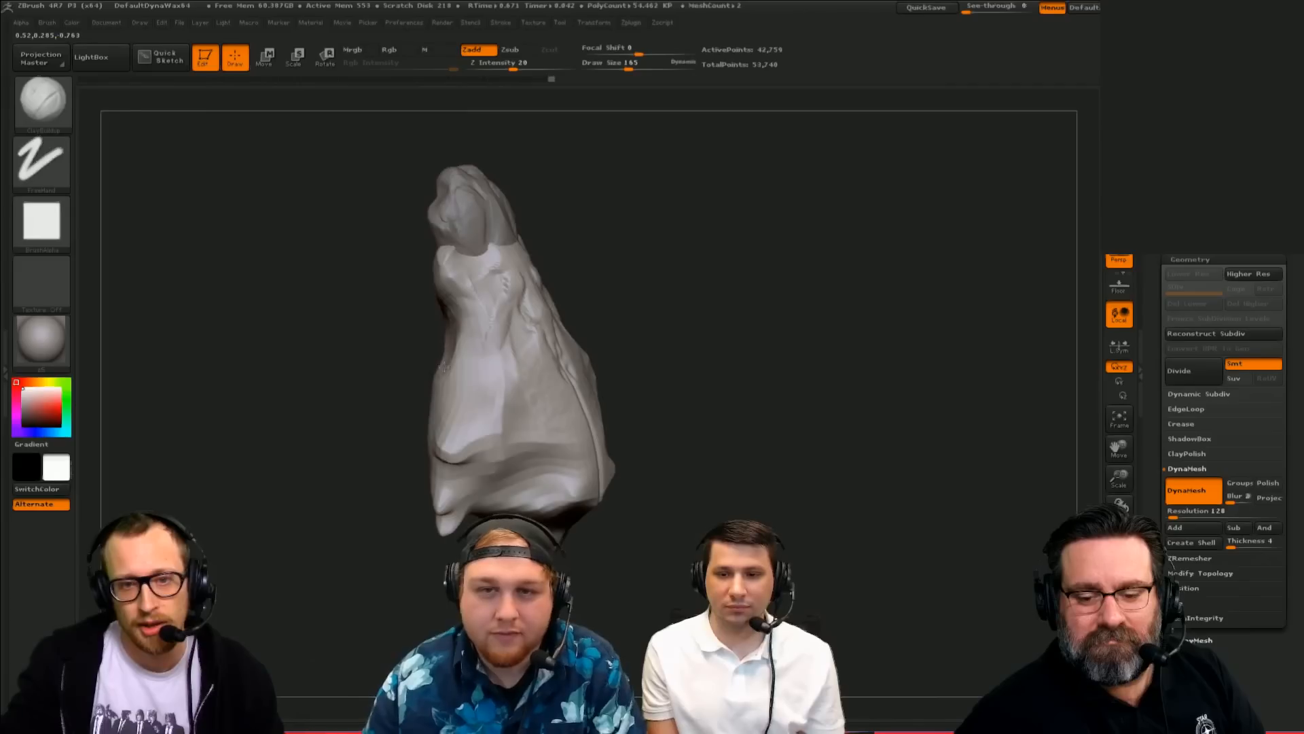
mouse_move(766, 285)
mouse_down()
mouse_move(679, 317)
mouse_move(751, 303)
mouse_move(720, 288)
mouse_move(669, 206)
mouse_move(750, 241)
mouse_move(700, 245)
mouse_up()
drag(564, 306, 570, 373)
drag(442, 381, 456, 360)
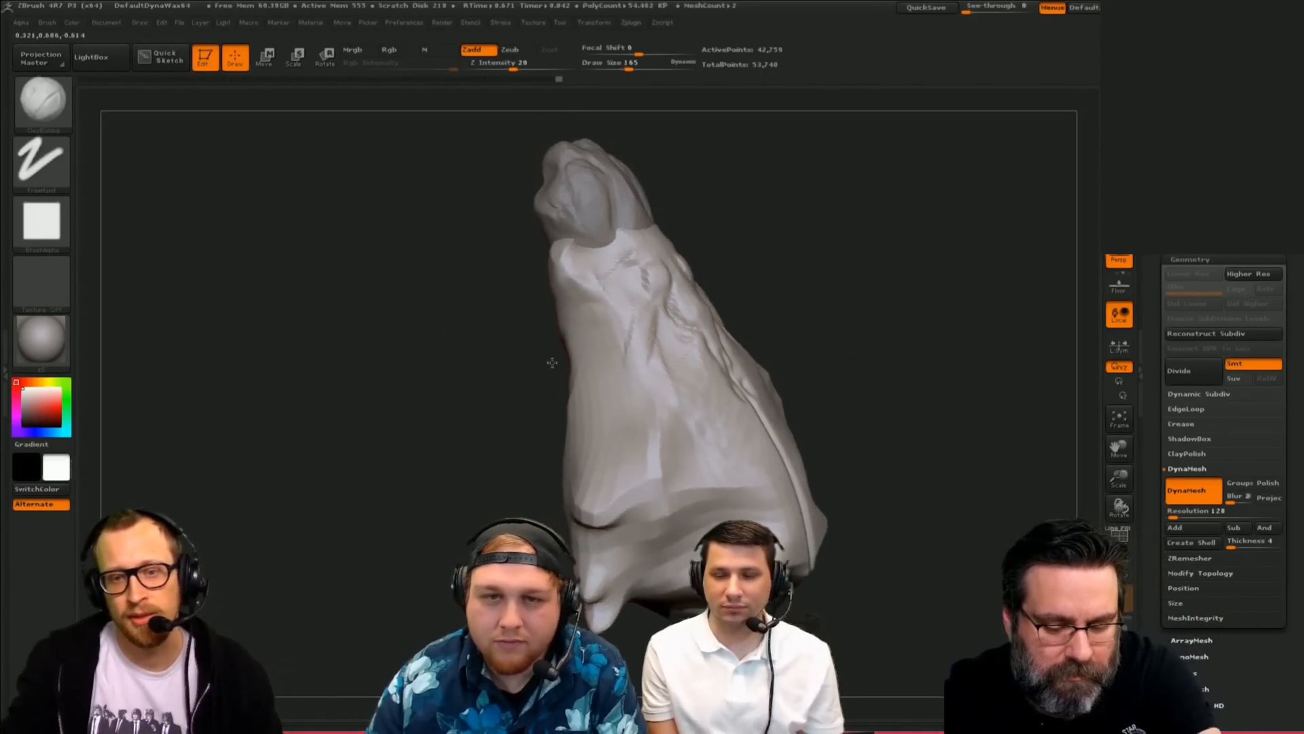
Step: Carve creases along the body's flank with Dam_Standard at draw size 109, undoing the stray stroke
mouse_move(553, 363)
mouse_down()
mouse_move(537, 367)
mouse_move(590, 385)
mouse_move(597, 408)
mouse_up()
drag(526, 475, 468, 493)
drag(628, 68, 619, 68)
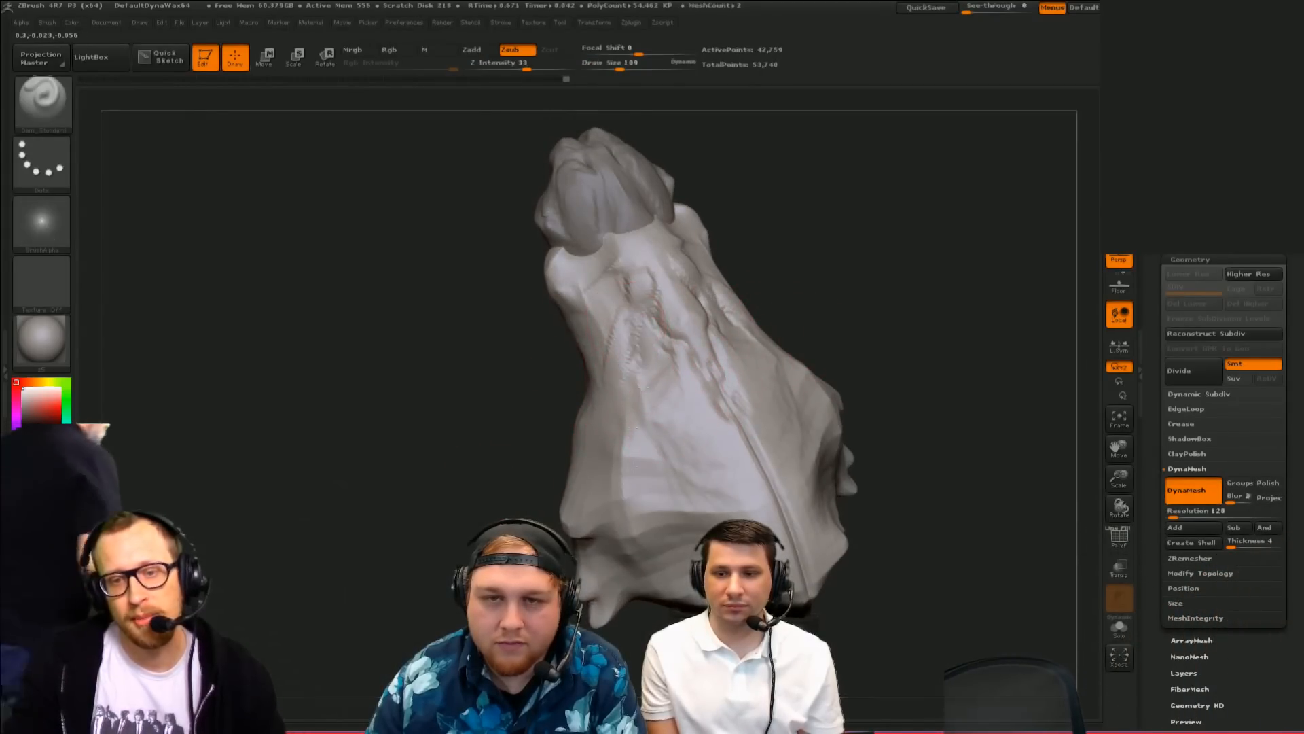
alt+drag(882, 401, 853, 350)
drag(613, 305, 669, 520)
drag(805, 601, 800, 632)
key(ctrl+z)
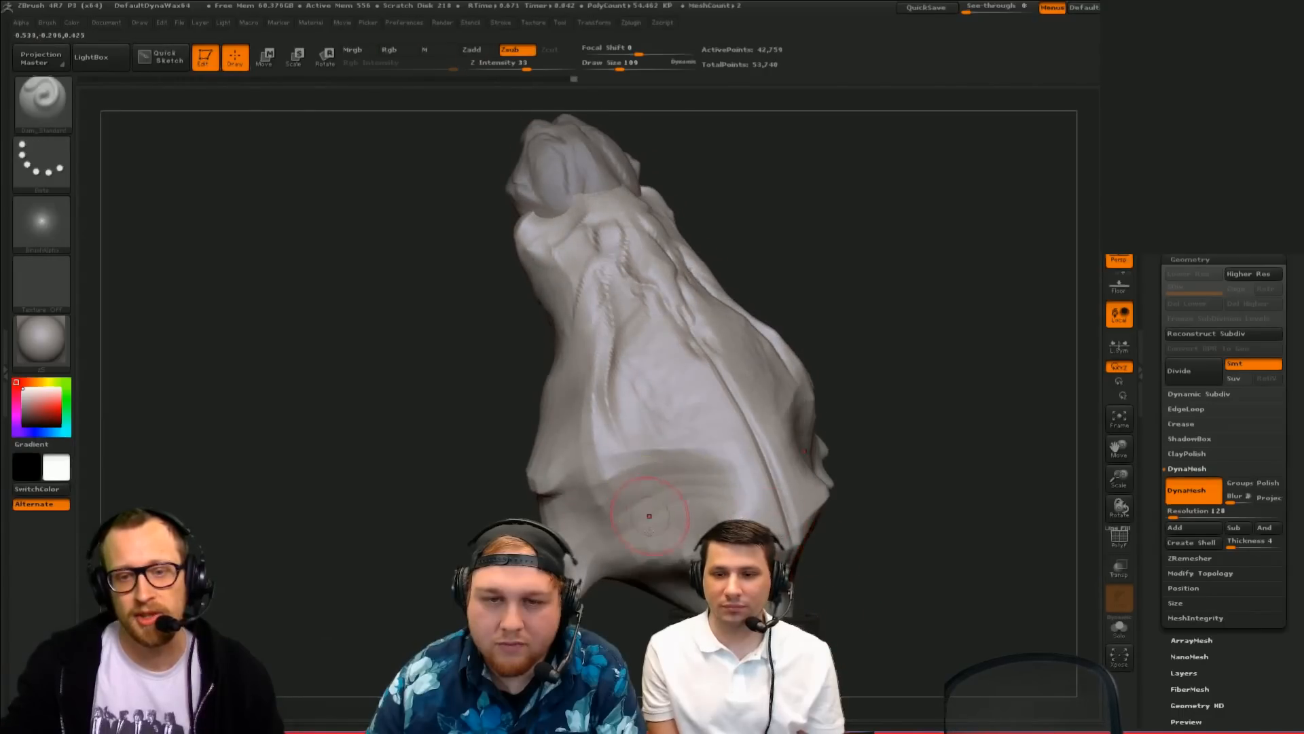
drag(805, 554, 808, 584)
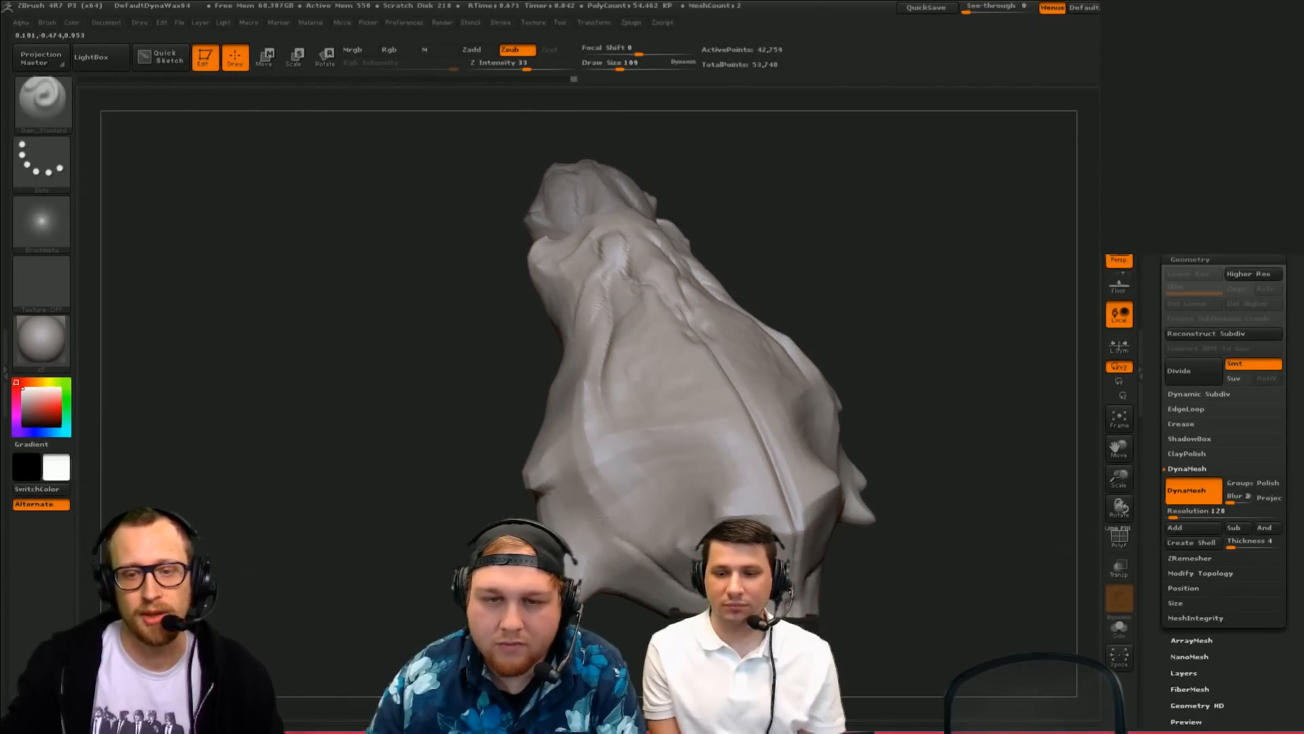
mouse_move(649, 318)
mouse_down()
mouse_move(911, 350)
mouse_move(786, 329)
mouse_move(864, 334)
mouse_move(859, 411)
mouse_up()
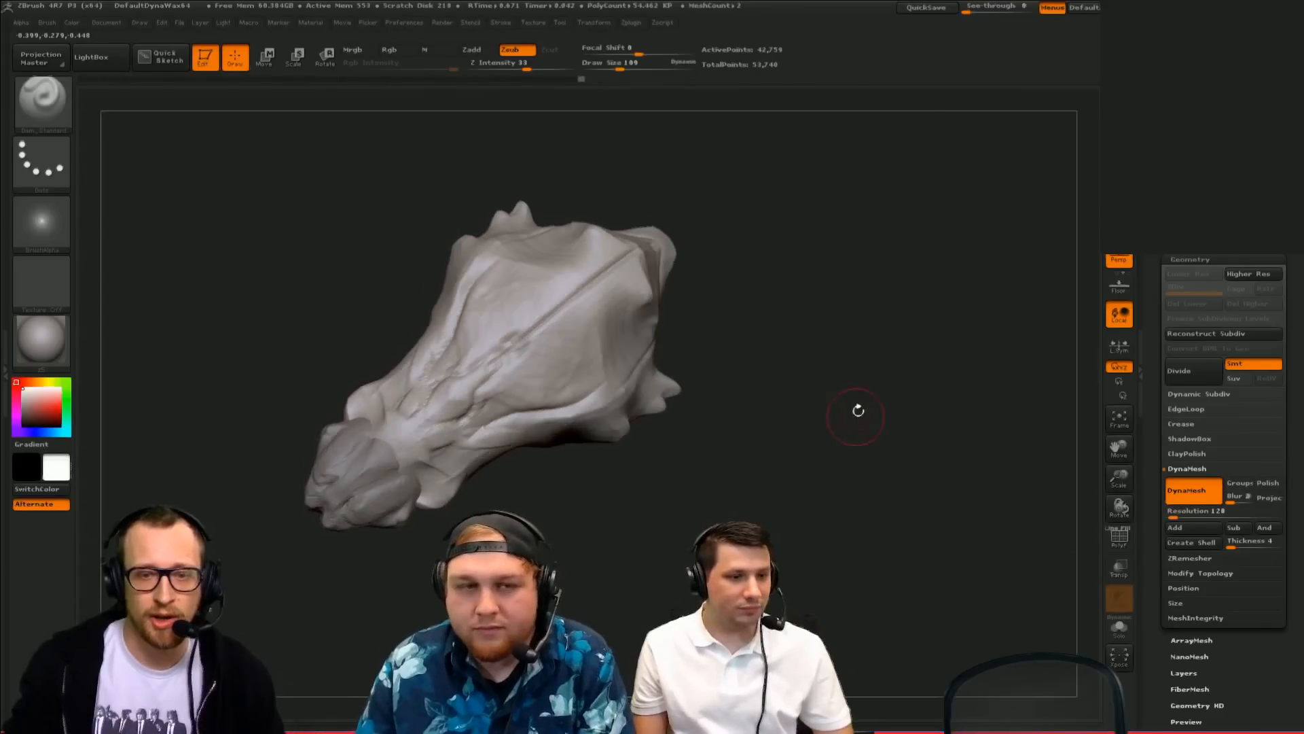
Step: Undo the first trial Move stroke and reshape the rear end of the body with the Move brush at draw size 597
drag(771, 324, 766, 297)
key(b)
key(m)
key(v)
key(s)
mouse_move(664, 309)
mouse_down()
mouse_move(725, 310)
mouse_move(934, 204)
mouse_move(646, 333)
mouse_up()
key(ctrl+z)
mouse_move(543, 380)
mouse_down()
mouse_move(588, 380)
mouse_move(522, 403)
mouse_up()
mouse_move(808, 299)
mouse_down()
mouse_move(798, 381)
mouse_move(812, 393)
mouse_up()
key(s)
mouse_move(775, 403)
mouse_down()
mouse_move(855, 397)
mouse_move(880, 469)
mouse_up()
key(s)
drag(840, 494, 818, 493)
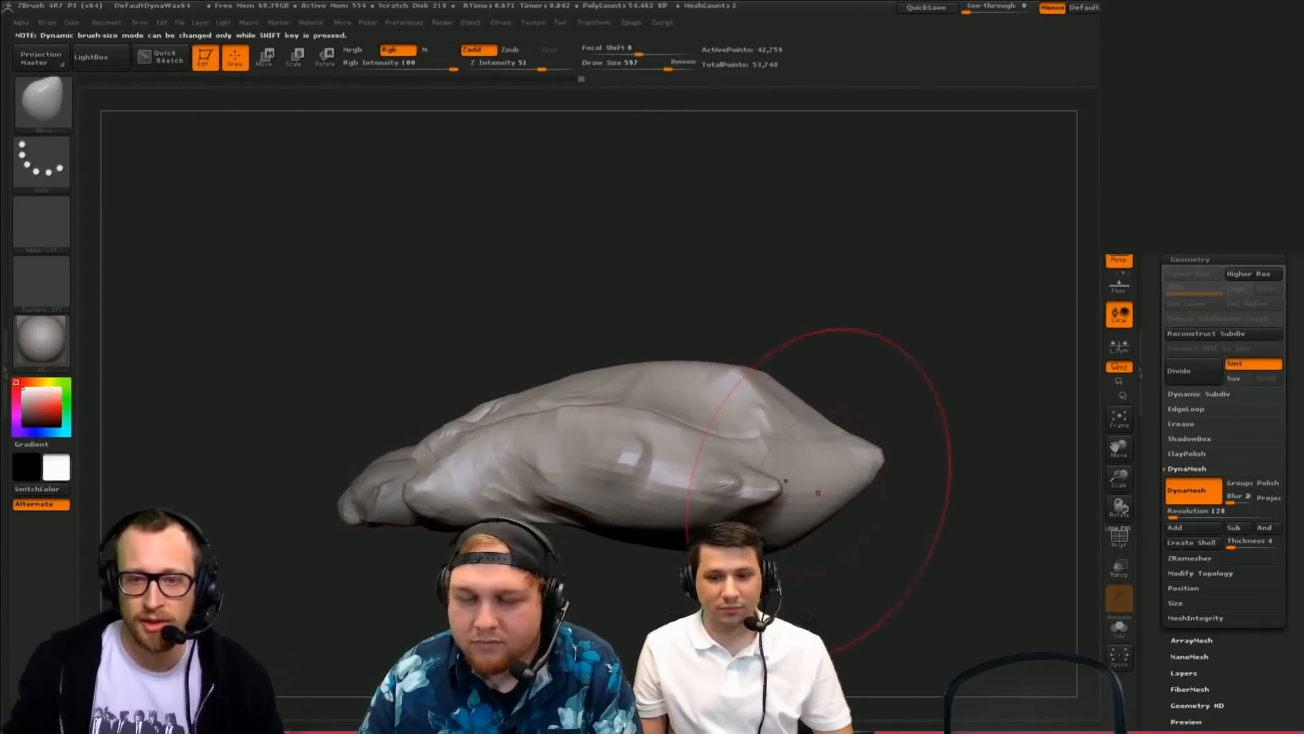
Step: Pull the tail end of the body outward with the Move brush at draw size 297
drag(763, 526, 662, 506)
key(s)
drag(711, 531, 664, 535)
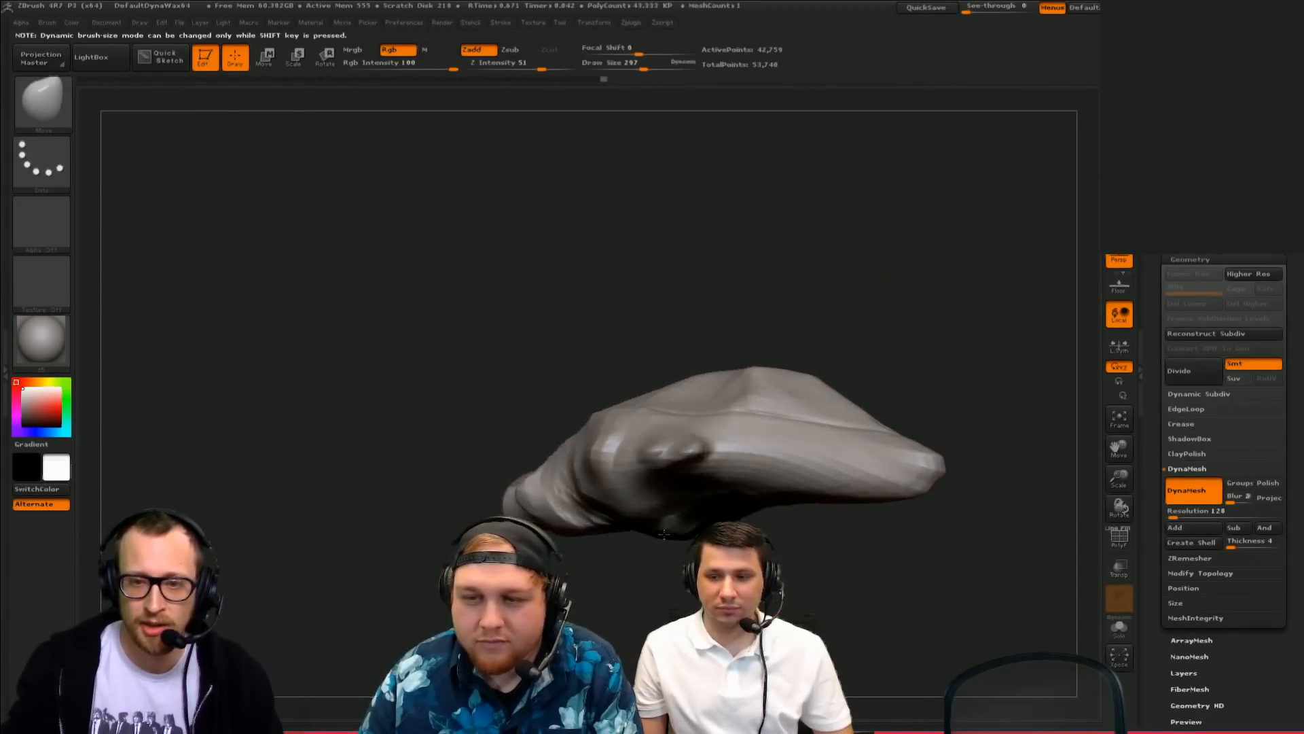
drag(817, 457, 848, 435)
Step: Build up the tail end and its side ridges with ClayBuildup at draw size 238
mouse_move(848, 434)
right_down()
mouse_move(851, 455)
mouse_move(794, 464)
right_up()
key(b)
key(c)
key(b)
mouse_move(794, 464)
mouse_down()
mouse_move(906, 253)
mouse_move(940, 396)
mouse_move(847, 498)
mouse_move(812, 503)
mouse_up()
key(s)
drag(802, 534, 808, 505)
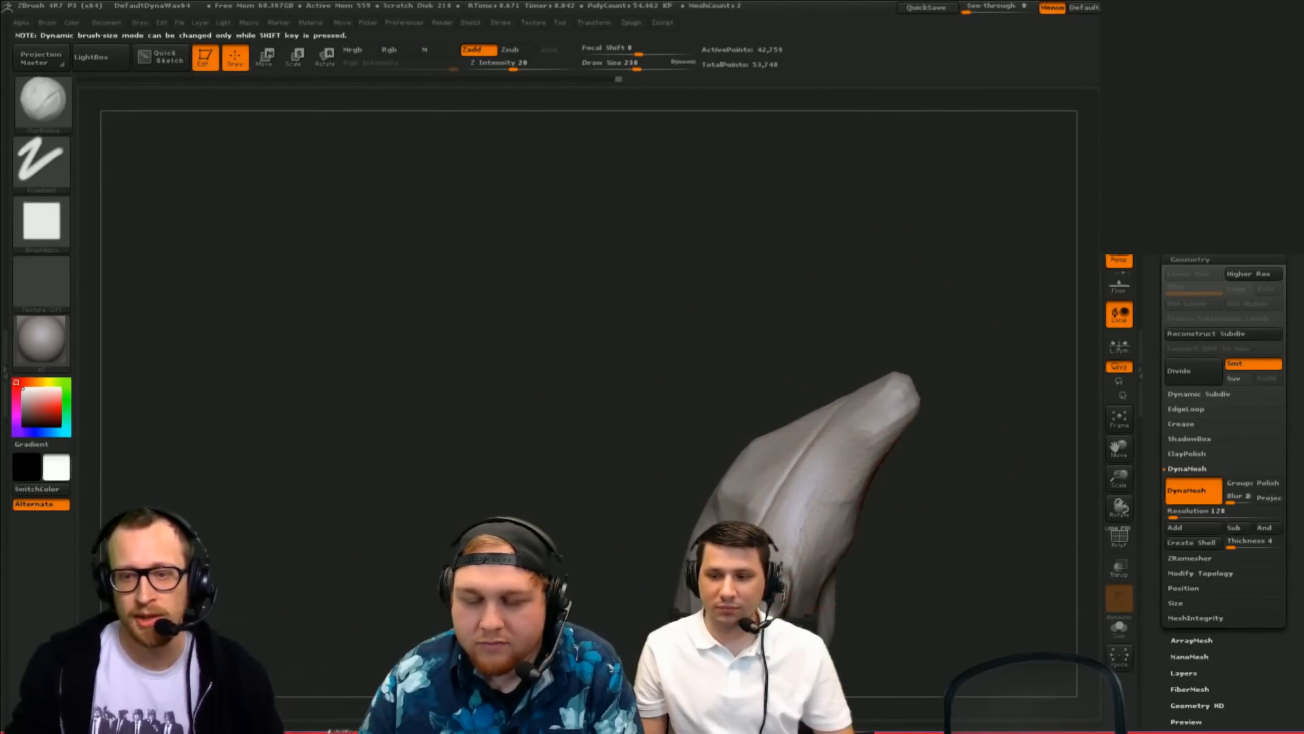
drag(912, 439, 952, 419)
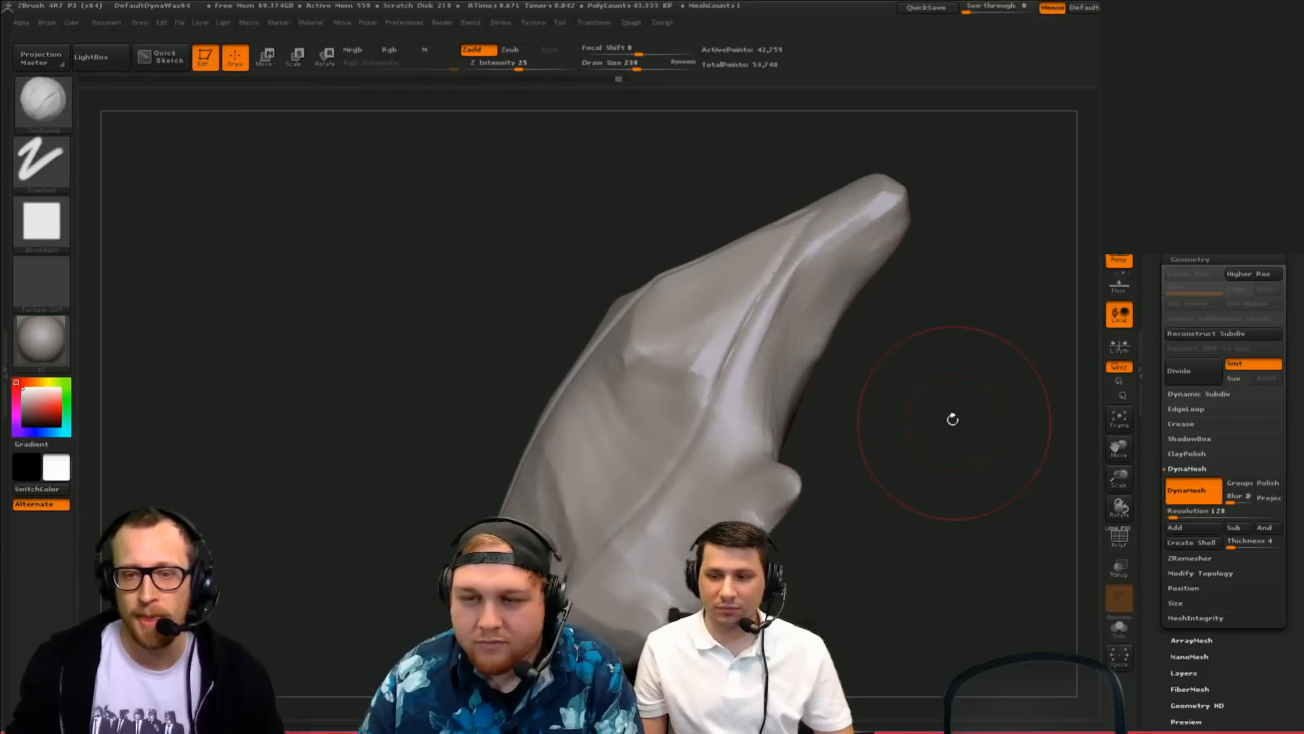
Step: Show the wireframe and examine the polygon density around the tail up close against a very small brush size
key(shift+f)
mouse_move(980, 475)
mouse_down()
mouse_move(987, 500)
mouse_move(867, 394)
mouse_move(951, 381)
mouse_move(796, 377)
mouse_move(887, 480)
mouse_move(824, 463)
mouse_move(759, 393)
mouse_move(822, 319)
mouse_move(853, 221)
mouse_move(938, 259)
mouse_move(936, 345)
mouse_up()
key(shift+f)
mouse_move(975, 503)
alt+mouse_down()
mouse_move(970, 448)
mouse_move(917, 449)
mouse_move(911, 544)
alt+mouse_up()
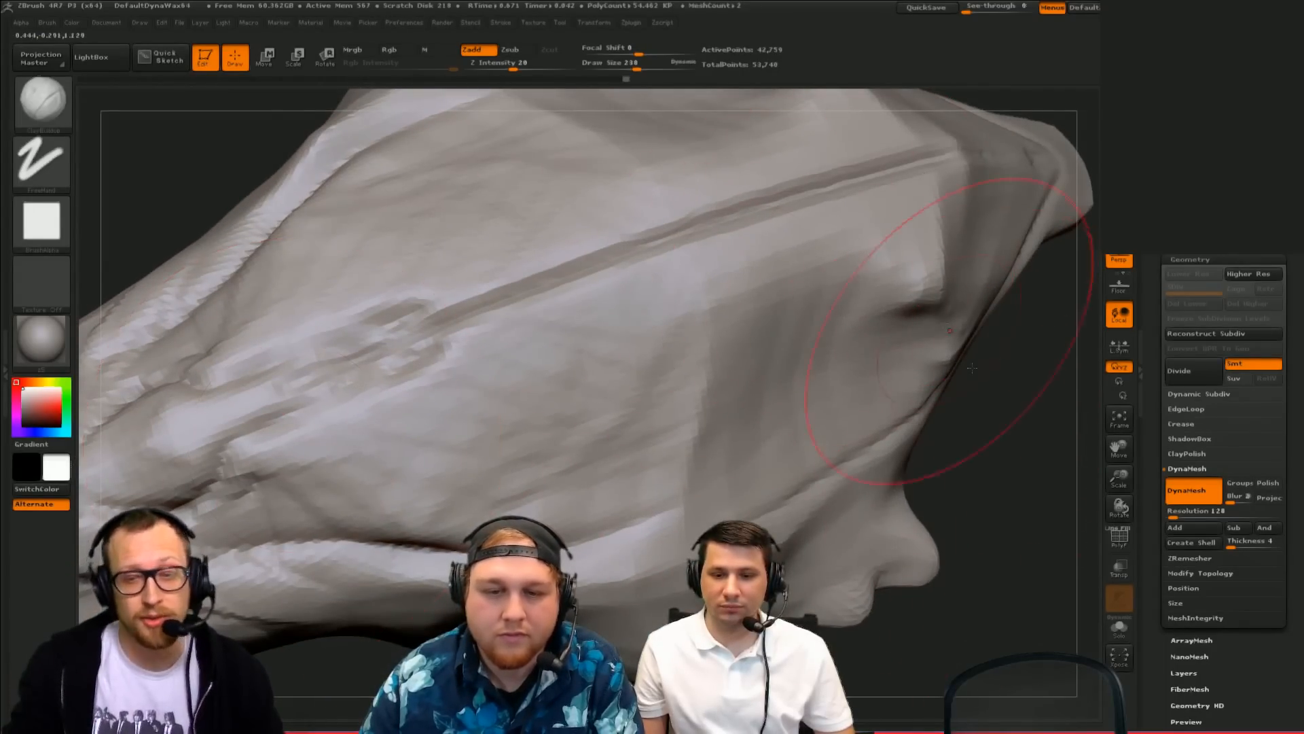
mouse_move(1000, 466)
mouse_down()
mouse_move(1051, 487)
mouse_move(926, 591)
mouse_move(940, 591)
mouse_move(883, 442)
mouse_move(798, 360)
mouse_move(1034, 131)
mouse_move(873, 426)
mouse_move(958, 581)
mouse_up()
key(shift+f)
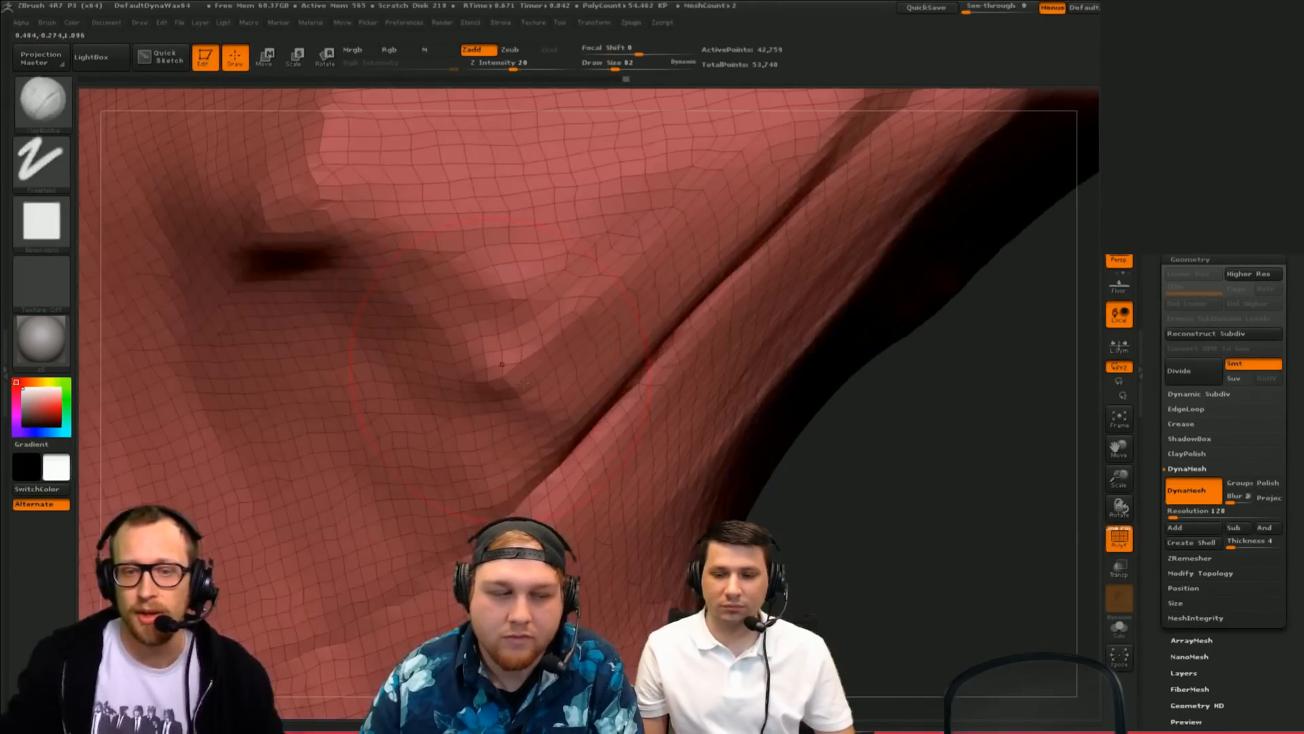
alt+drag(883, 543, 917, 700)
key(s)
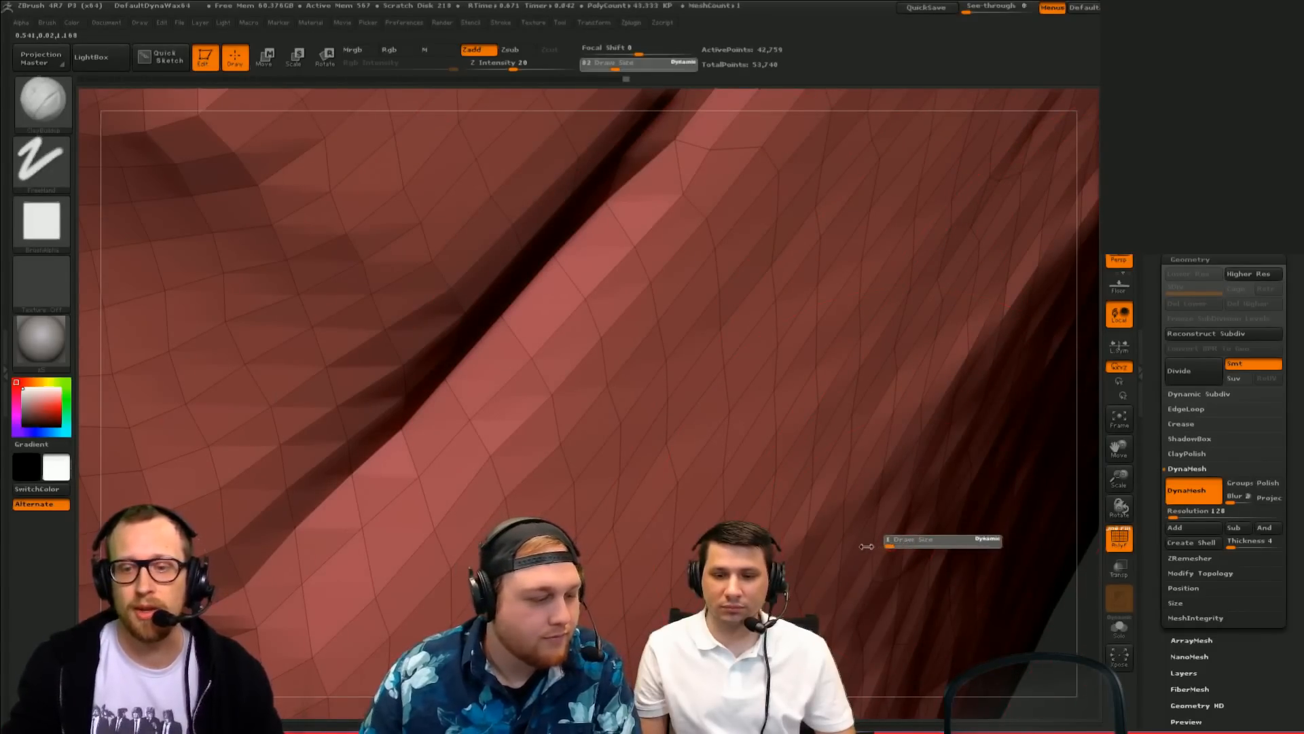
click(888, 540)
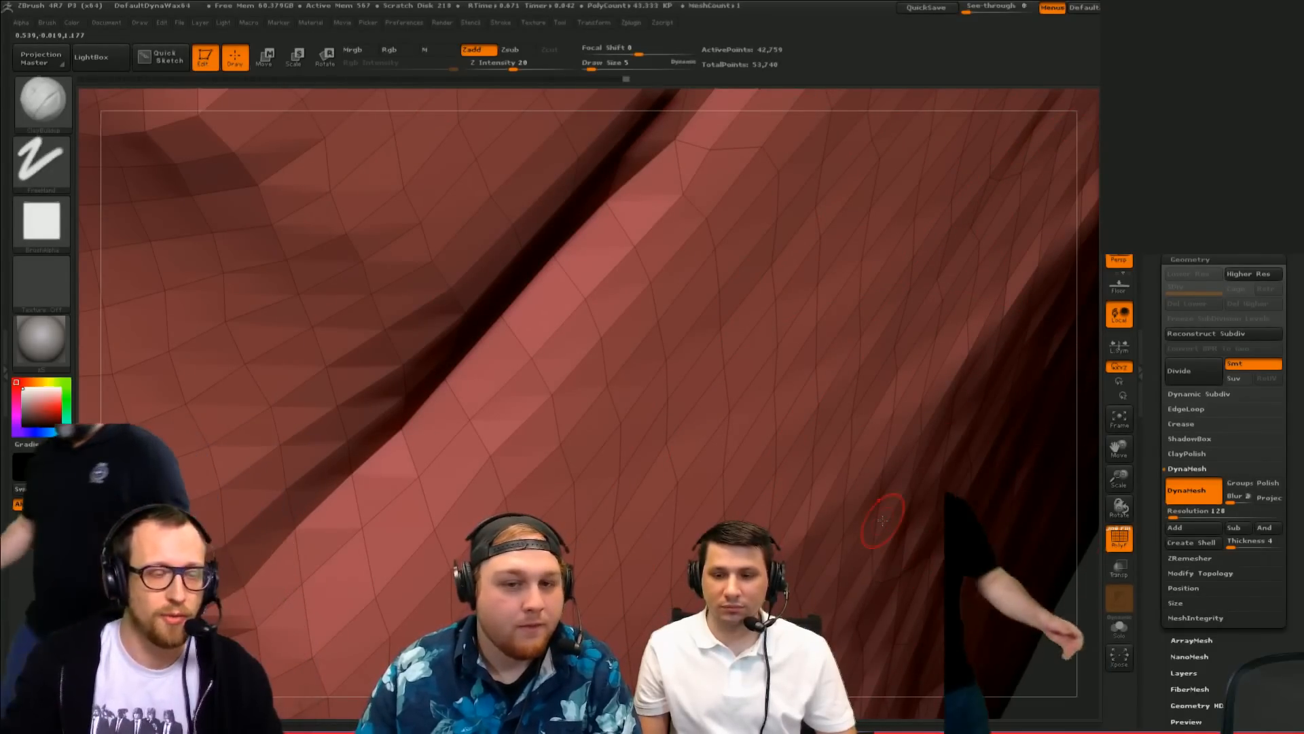
key(f)
mouse_move(971, 500)
mouse_down()
mouse_move(926, 472)
mouse_move(960, 437)
mouse_move(774, 378)
mouse_move(875, 593)
mouse_move(536, 384)
mouse_move(638, 389)
mouse_move(672, 406)
mouse_move(1241, 423)
mouse_up()
Step: Try stretching the tail far outward with the Move brush at draw size 192 and brushing ClayBuildup over it
key(s)
click(638, 394)
drag(863, 429, 985, 438)
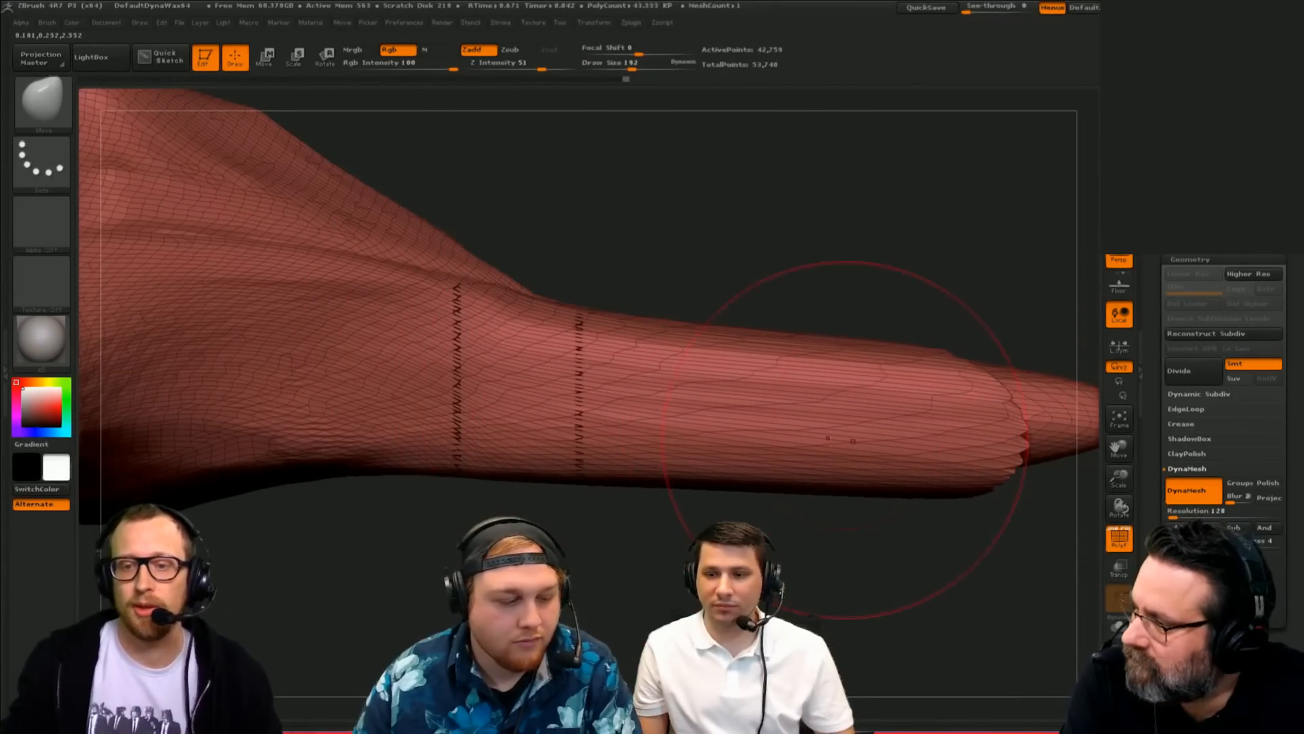
mouse_move(885, 571)
alt+mouse_down()
mouse_move(557, 574)
mouse_move(537, 625)
alt+mouse_up()
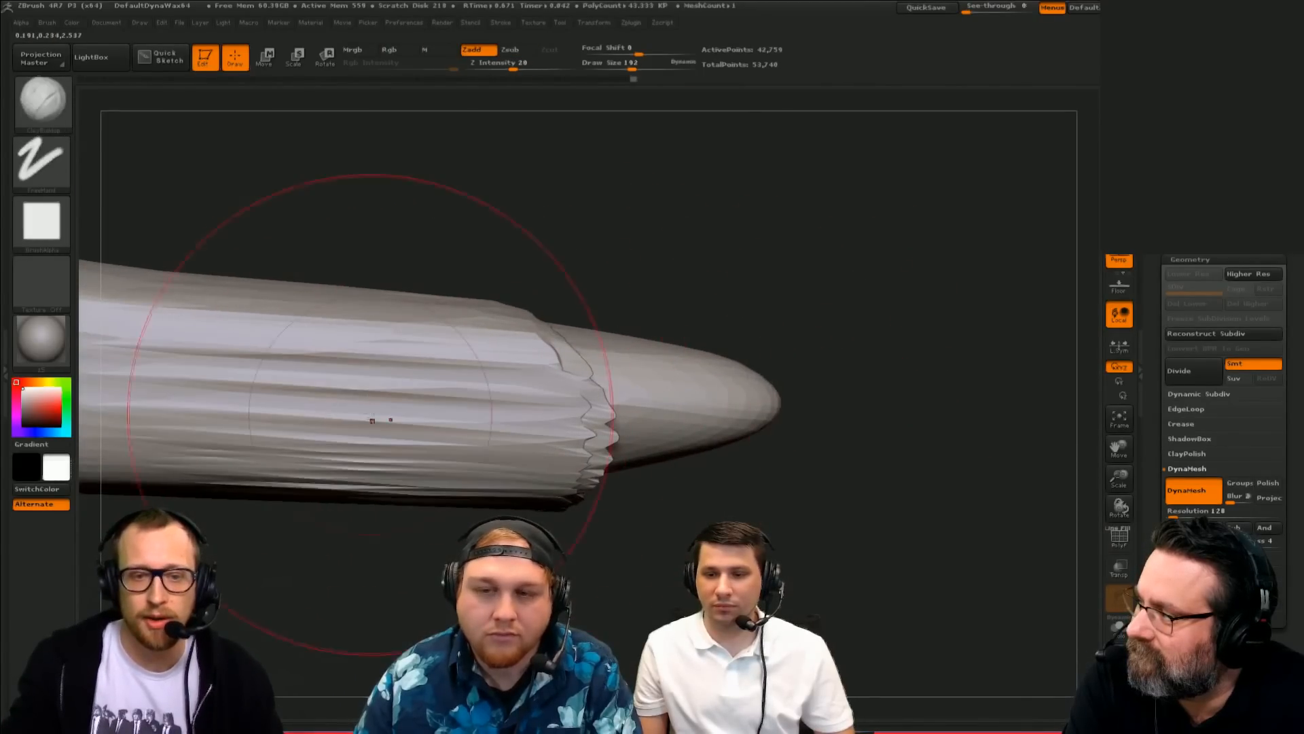
drag(370, 414, 346, 445)
drag(352, 557, 319, 577)
Step: Examine the tail's wireframe up close and from behind
key(shift+f)
mouse_move(719, 288)
alt+mouse_down()
mouse_move(737, 291)
mouse_move(733, 128)
alt+mouse_up()
mouse_move(441, 365)
mouse_down()
mouse_move(585, 370)
mouse_move(699, 346)
mouse_move(682, 356)
mouse_move(609, 308)
mouse_move(666, 393)
mouse_move(877, 198)
mouse_move(990, 242)
mouse_move(1048, 381)
mouse_move(791, 371)
mouse_up()
drag(795, 262, 724, 267)
key(s)
drag(608, 258, 611, 259)
drag(642, 158, 590, 235)
mouse_move(724, 272)
mouse_down()
mouse_move(841, 235)
mouse_move(783, 360)
mouse_move(720, 407)
mouse_up()
Step: Fill out the tail stump with the Clay brush, starting at draw size 113
key(b)
key(c)
key(l)
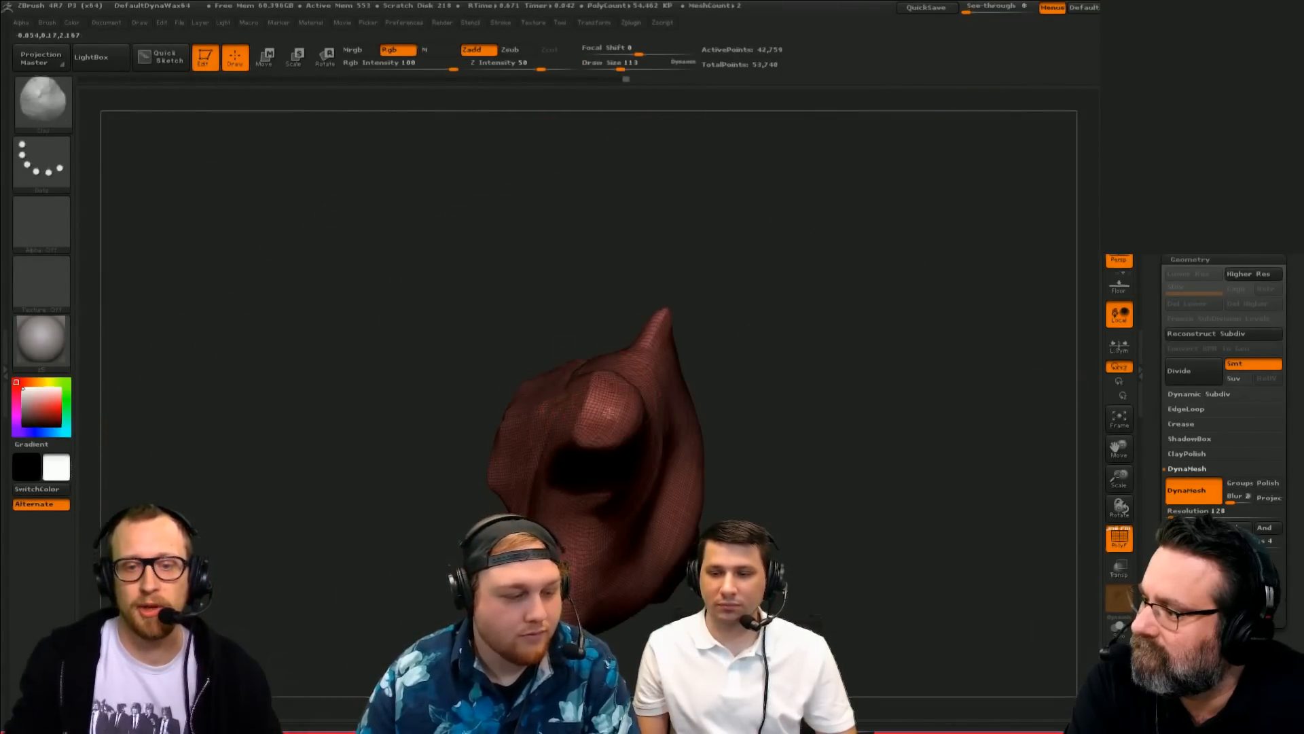
drag(590, 417, 599, 430)
key(shift+f)
drag(728, 407, 734, 371)
mouse_move(603, 391)
mouse_down()
mouse_move(635, 328)
mouse_move(659, 338)
mouse_up()
Step: Enlarge the Clay brush to draw size 197 and blend the underside of the tail stump into the body
key(bracketright)
key(bracketright)
drag(737, 381, 815, 360)
drag(662, 340, 690, 313)
mouse_move(768, 299)
mouse_down()
mouse_move(686, 272)
mouse_move(612, 292)
mouse_up()
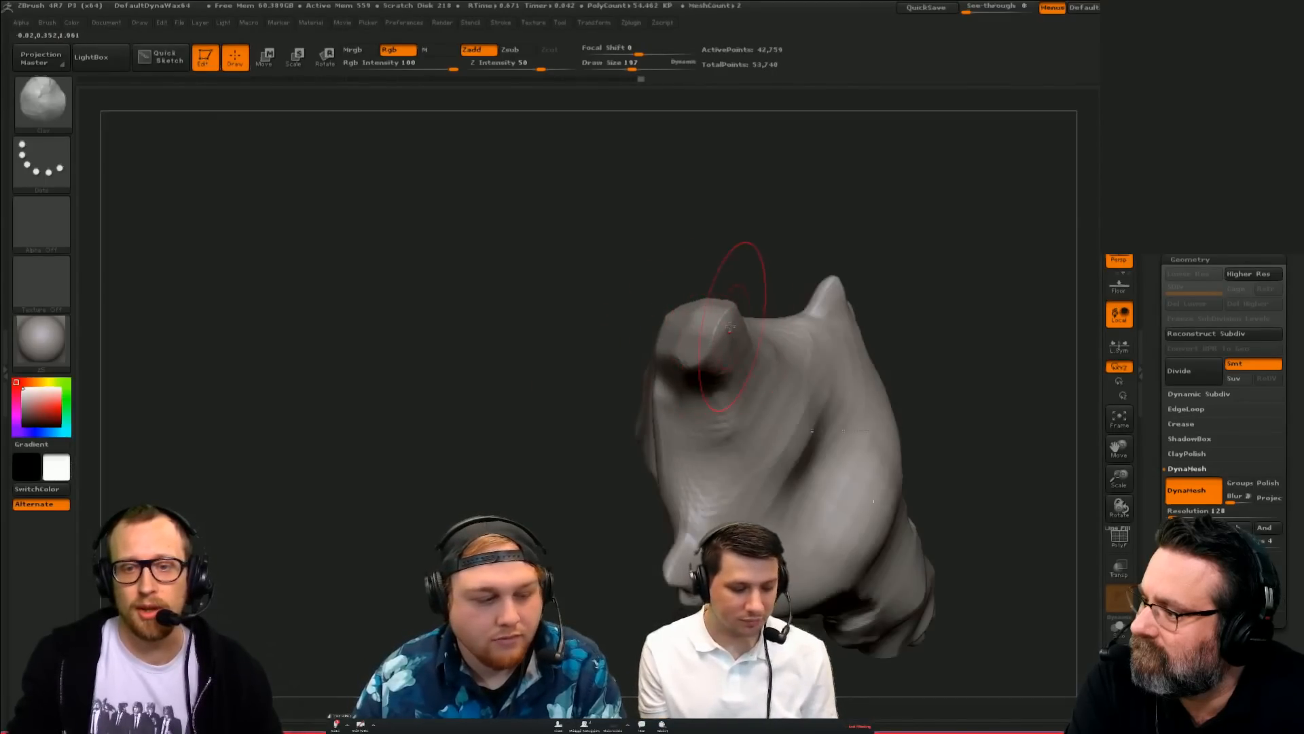
mouse_move(720, 319)
mouse_down()
mouse_move(696, 351)
mouse_move(739, 377)
mouse_move(757, 411)
mouse_move(795, 355)
mouse_up()
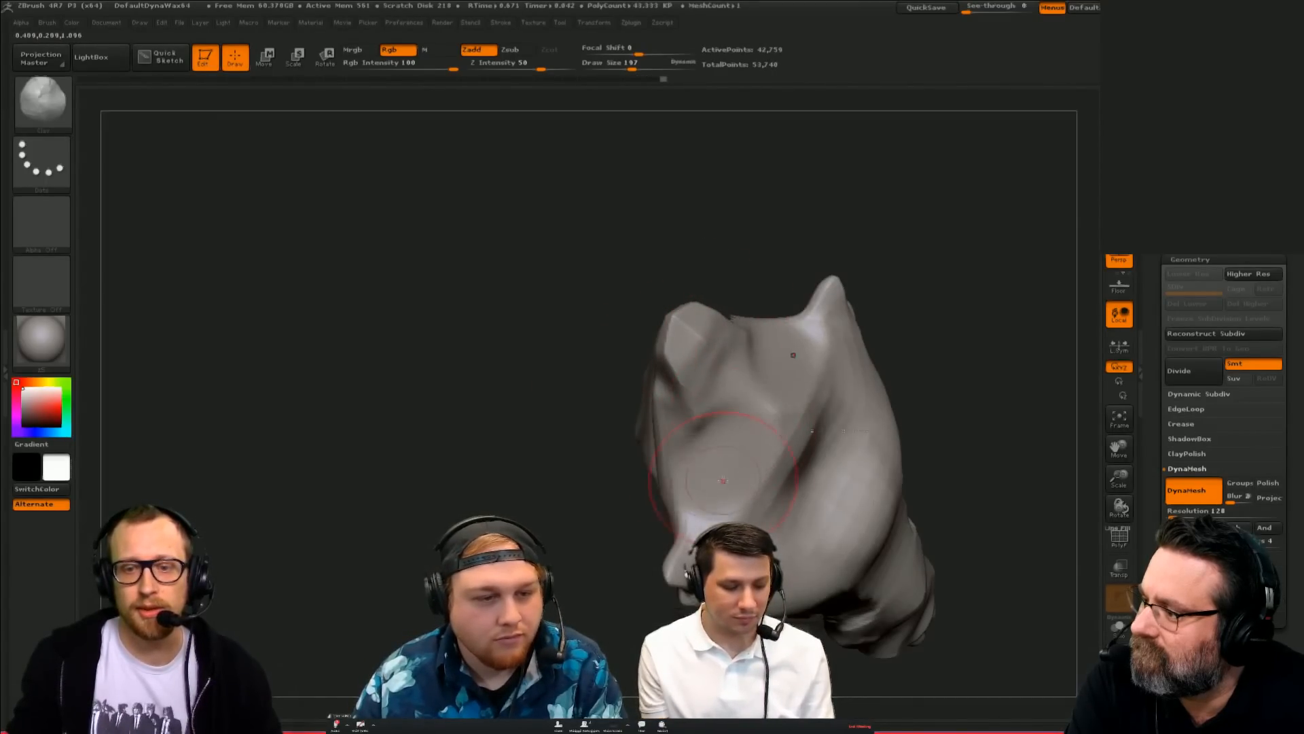
Step: Remesh the body with DynaMesh at resolution 128 and compare the wireframe before and after through undo and redo
mouse_move(930, 380)
mouse_down()
mouse_move(611, 443)
mouse_move(931, 401)
mouse_up()
key(shift+f)
mouse_move(890, 320)
mouse_down()
mouse_move(943, 394)
mouse_move(996, 382)
mouse_up()
ctrl+drag(999, 266, 915, 548)
alt+drag(981, 421, 1045, 511)
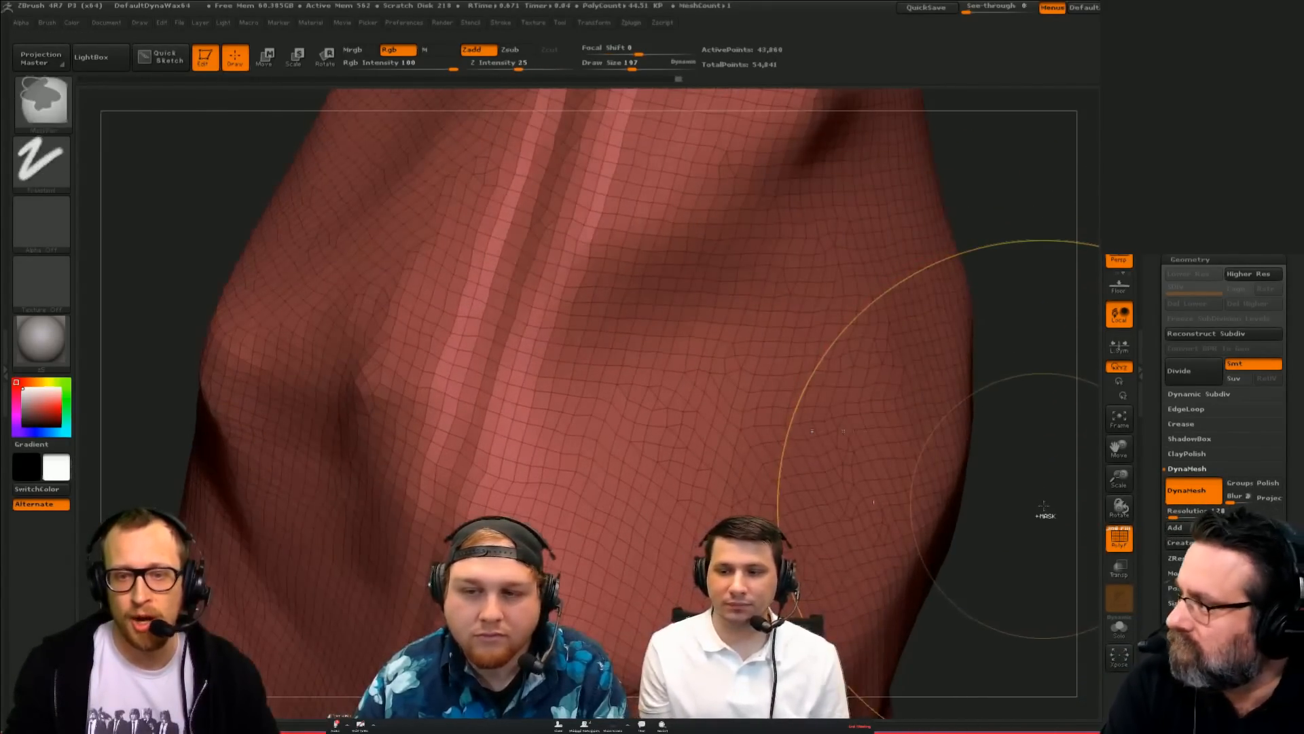
key(ctrl+z)
key(ctrl+shift+z)
mouse_move(1038, 562)
alt+mouse_down()
mouse_move(1011, 498)
mouse_move(1008, 398)
mouse_move(890, 332)
mouse_move(899, 230)
mouse_move(1002, 364)
mouse_move(1001, 303)
mouse_move(1022, 292)
mouse_move(955, 256)
mouse_move(833, 417)
mouse_move(858, 469)
alt+mouse_up()
key(shift+f)
Step: Build up the throat and chest below the head with ClayBuildup at draw sizes 126 and 165
key(b)
key(c)
key(b)
drag(561, 377, 552, 374)
mouse_move(451, 353)
mouse_down()
mouse_move(626, 373)
mouse_move(504, 348)
mouse_up()
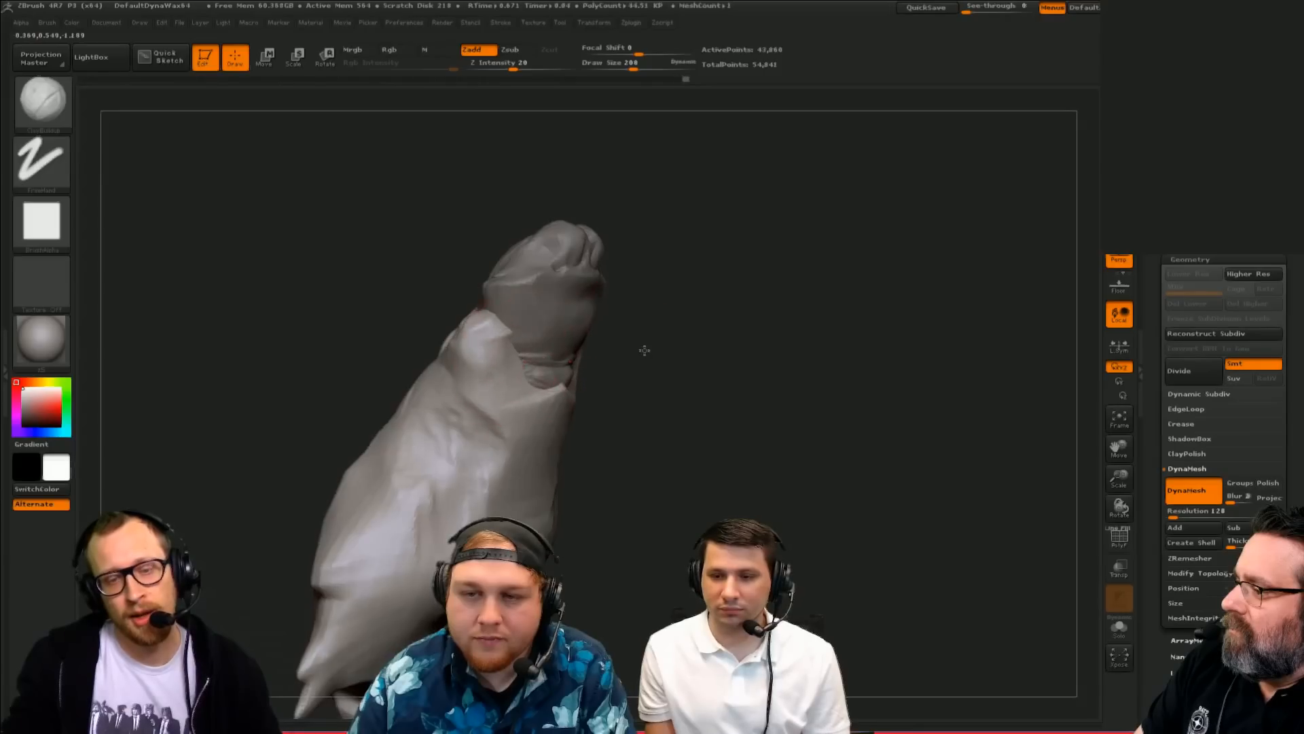
drag(644, 349, 592, 356)
mouse_move(469, 339)
mouse_down()
mouse_move(509, 391)
mouse_move(558, 387)
mouse_up()
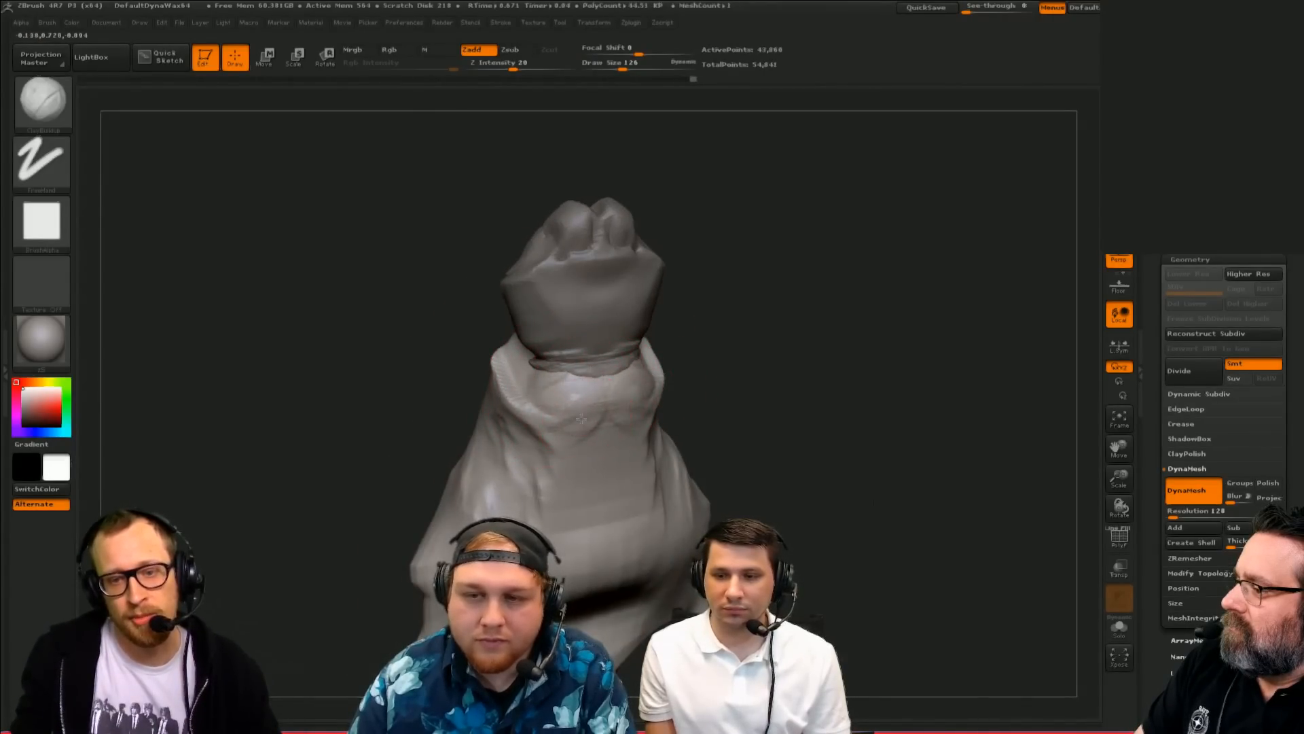
drag(563, 447, 582, 483)
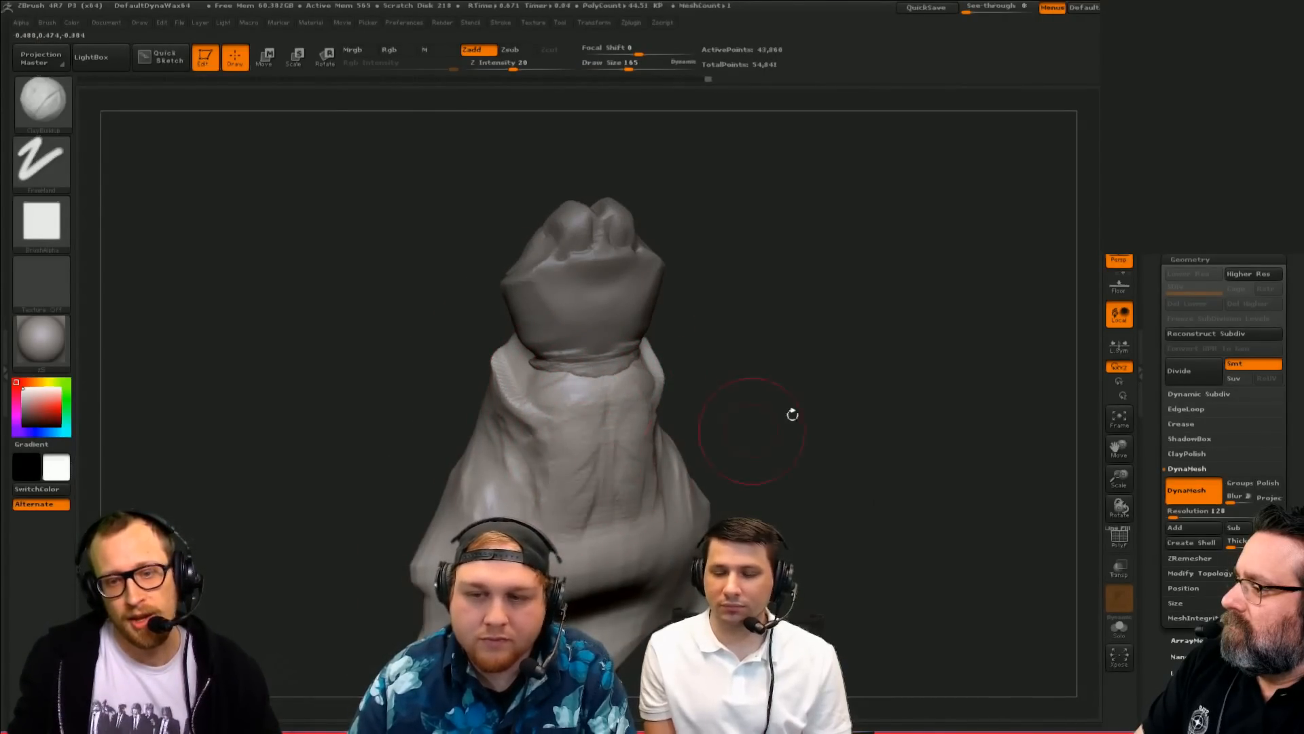
Step: Build up folds on the side of the neck and shoulder with ClayBuildup at draw sizes 165 and 140
drag(789, 414, 737, 426)
drag(679, 474, 659, 483)
drag(808, 367, 737, 360)
drag(672, 347, 676, 379)
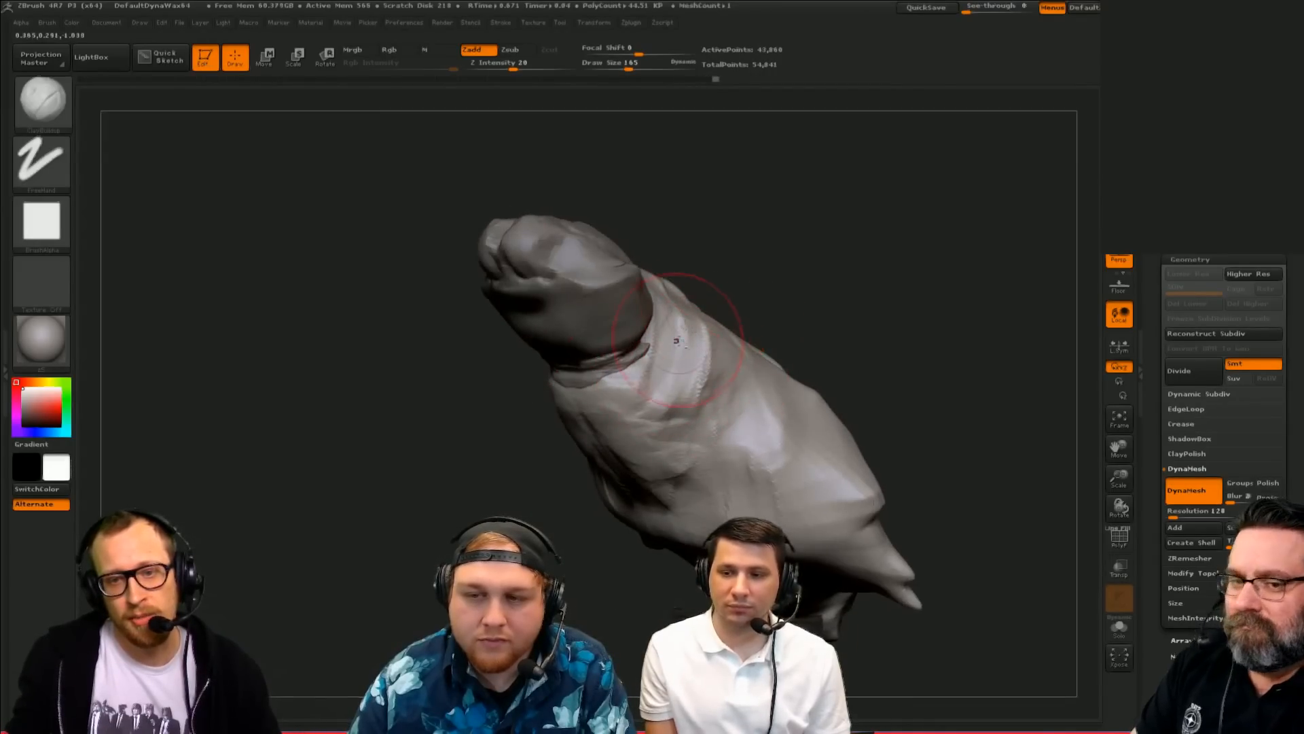
drag(777, 323, 670, 386)
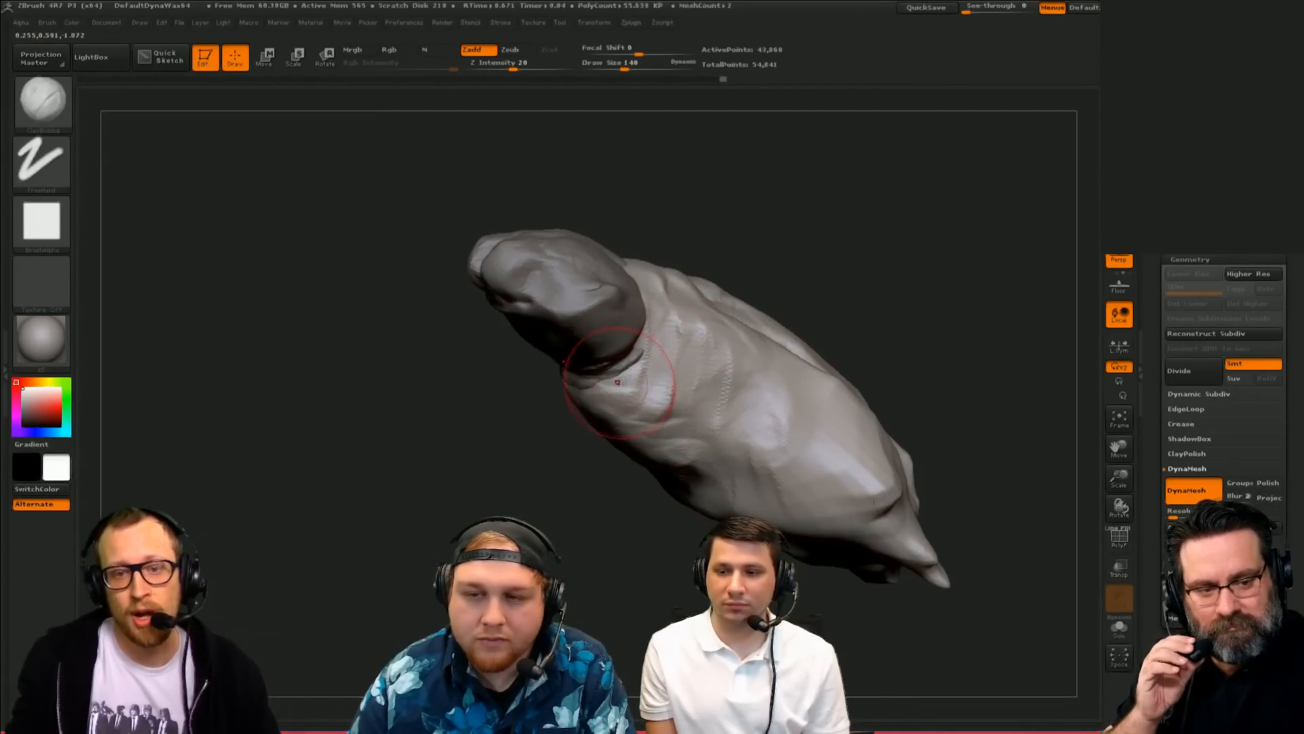
drag(537, 422, 621, 404)
drag(612, 492, 642, 479)
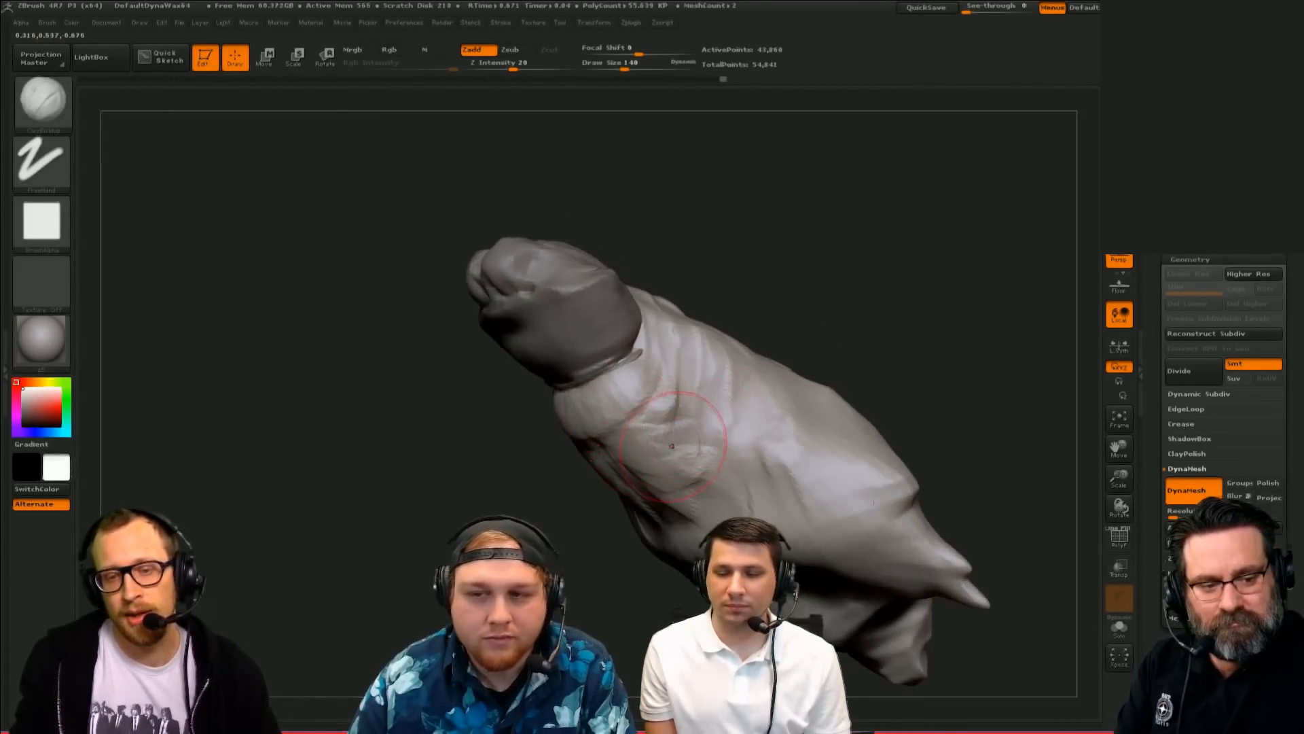
mouse_move(771, 330)
mouse_down()
mouse_move(818, 318)
mouse_move(793, 310)
mouse_up()
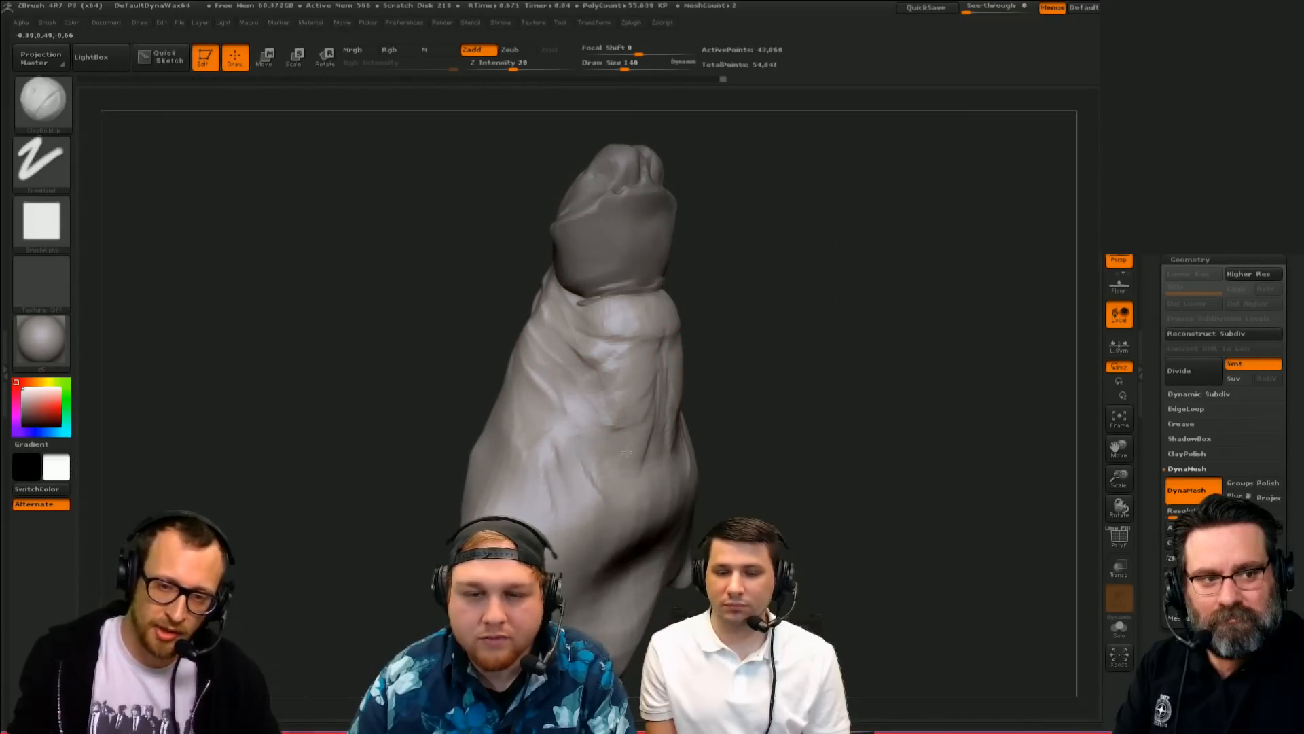
Step: Carve creases between the neck folds and down the sides of the body with Dam_Standard at draw size 118
mouse_move(848, 407)
mouse_down()
mouse_move(768, 401)
mouse_move(802, 397)
mouse_up()
key(b)
key(d)
key(s)
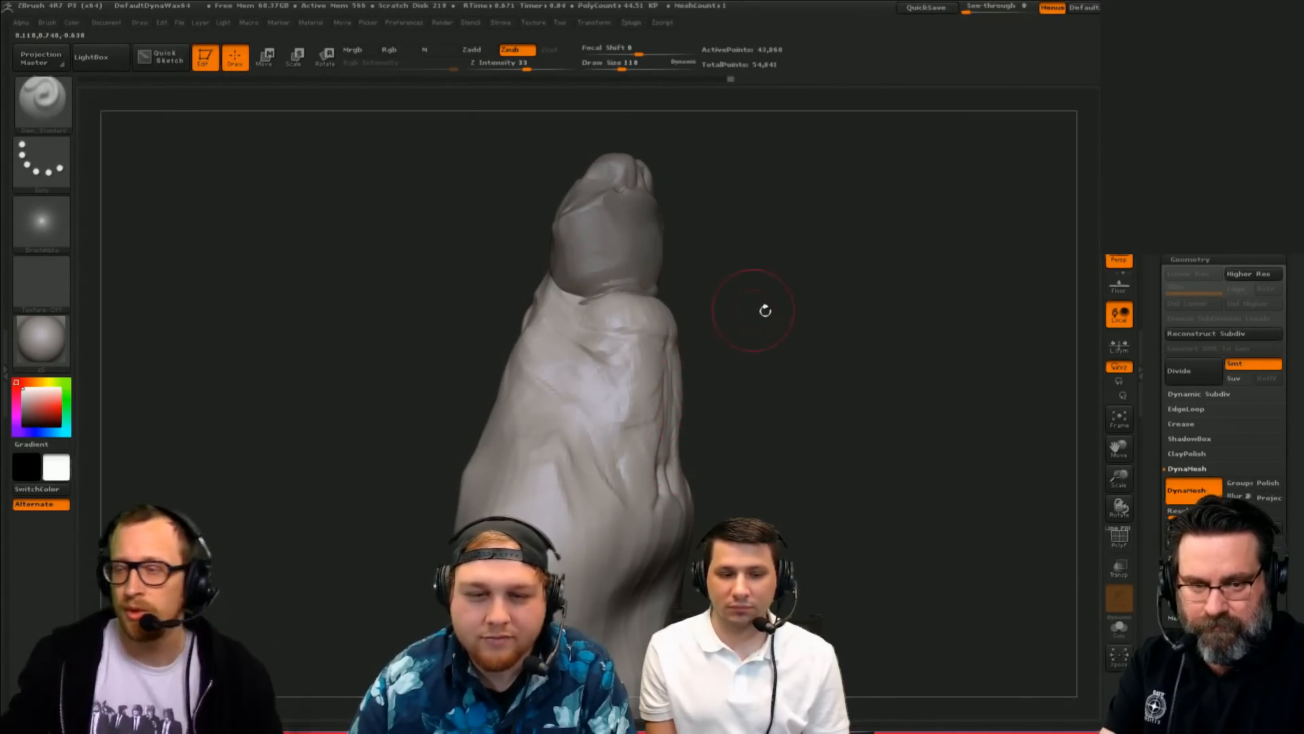
drag(765, 310, 691, 338)
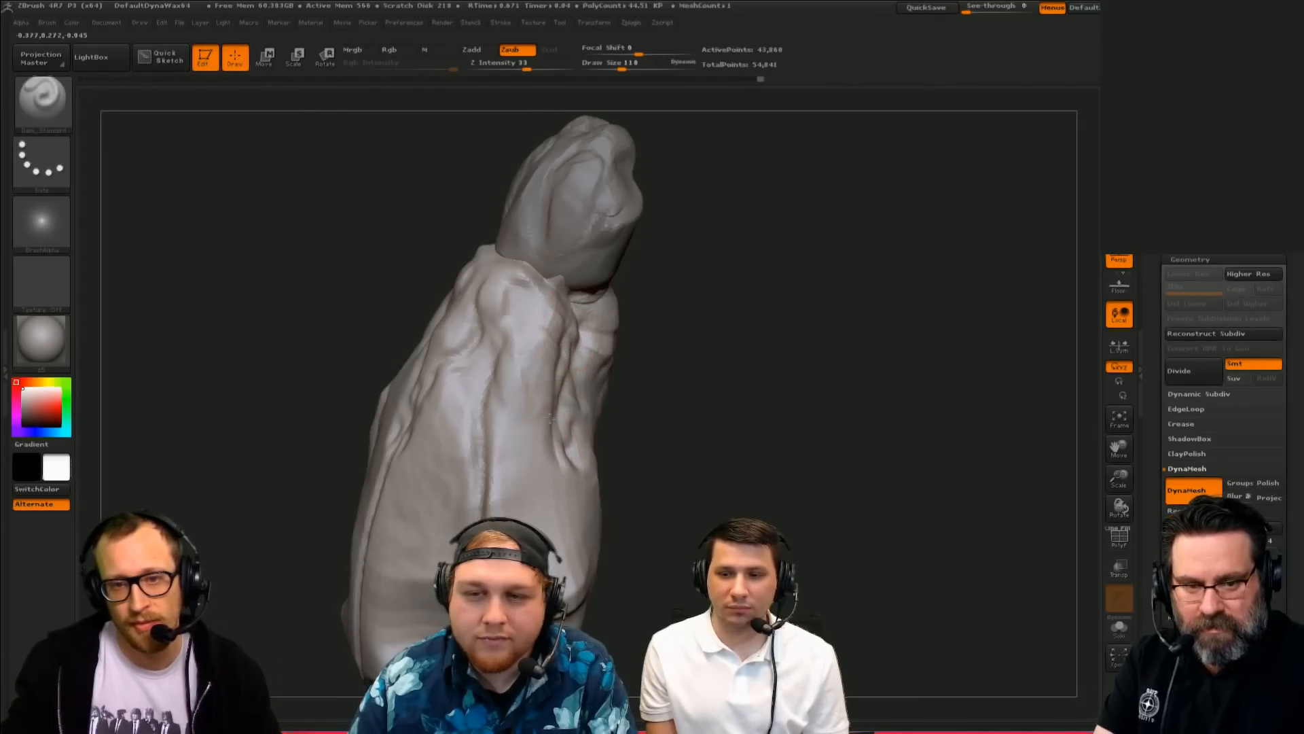
mouse_move(551, 417)
mouse_down()
mouse_move(792, 244)
mouse_move(442, 285)
mouse_move(641, 603)
mouse_move(690, 549)
mouse_move(652, 469)
mouse_up()
drag(657, 318, 669, 312)
mouse_move(754, 400)
mouse_down()
mouse_move(711, 475)
mouse_move(653, 489)
mouse_up()
Step: Build up ridges and raised forms along the back and flank with ClayBuildup at draw sizes between 60 and 122
key(b)
key(c)
key(b)
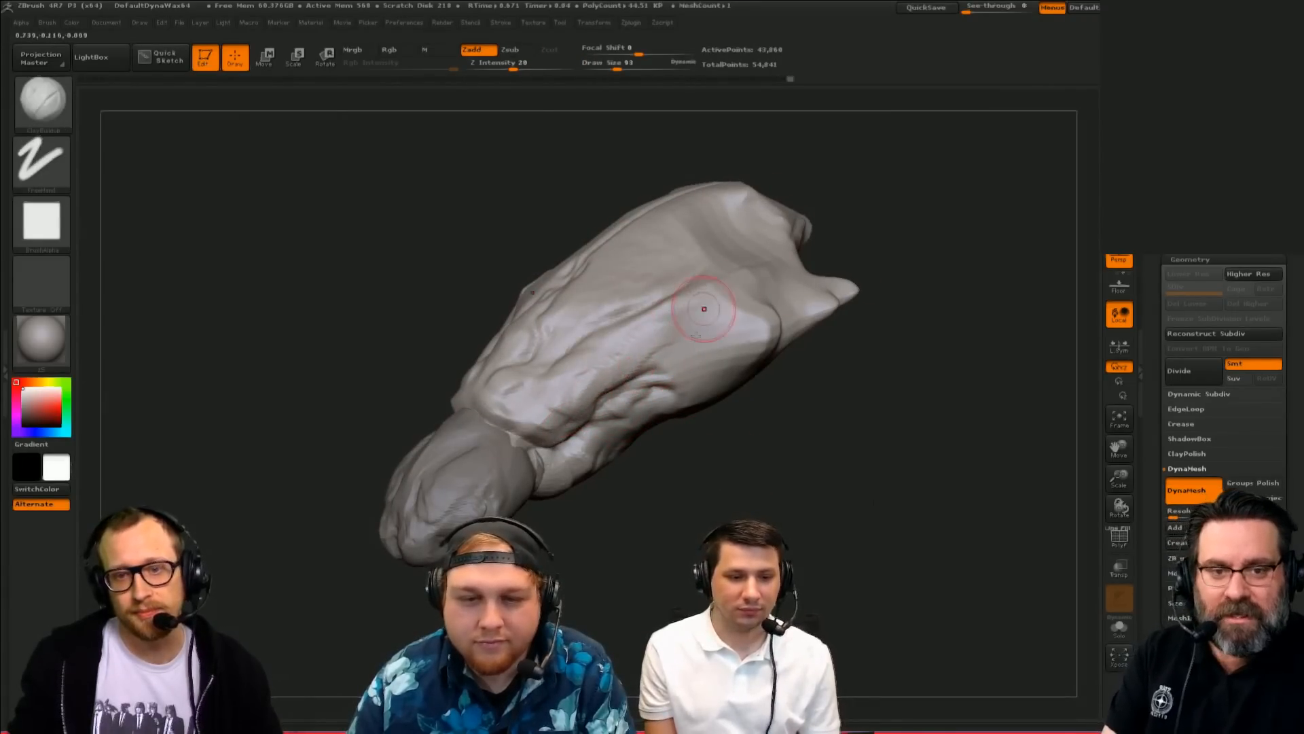
right_drag(704, 309, 665, 331)
mouse_move(708, 268)
right_down()
mouse_move(712, 305)
mouse_move(638, 359)
right_up()
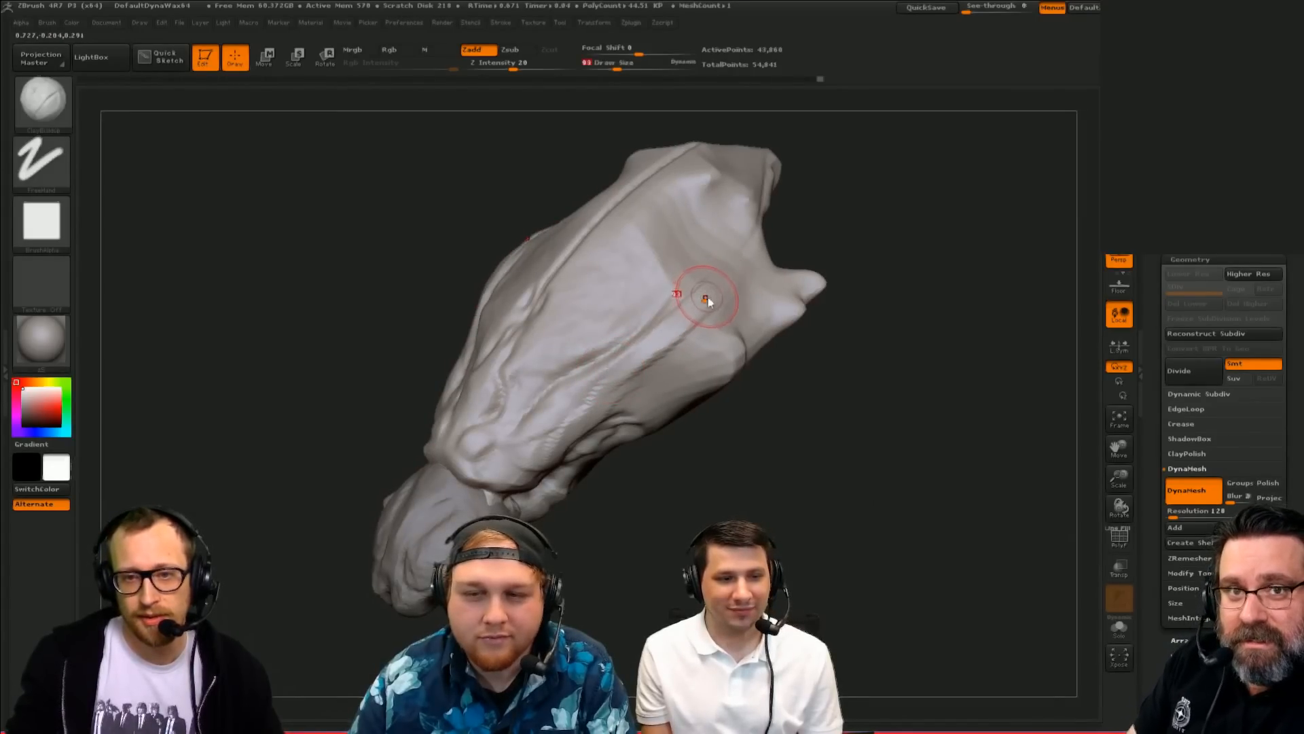
right_drag(646, 442, 629, 470)
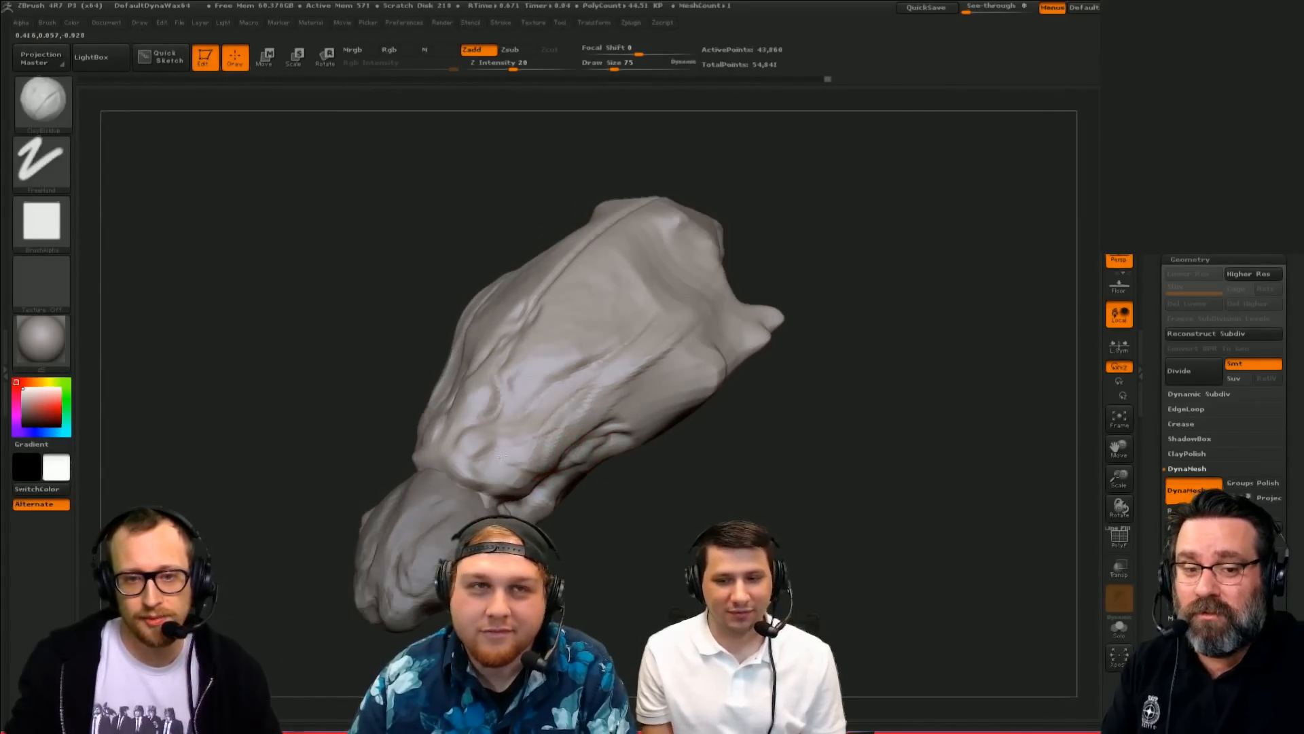
mouse_move(631, 515)
right_down()
mouse_move(800, 364)
mouse_move(682, 454)
right_up()
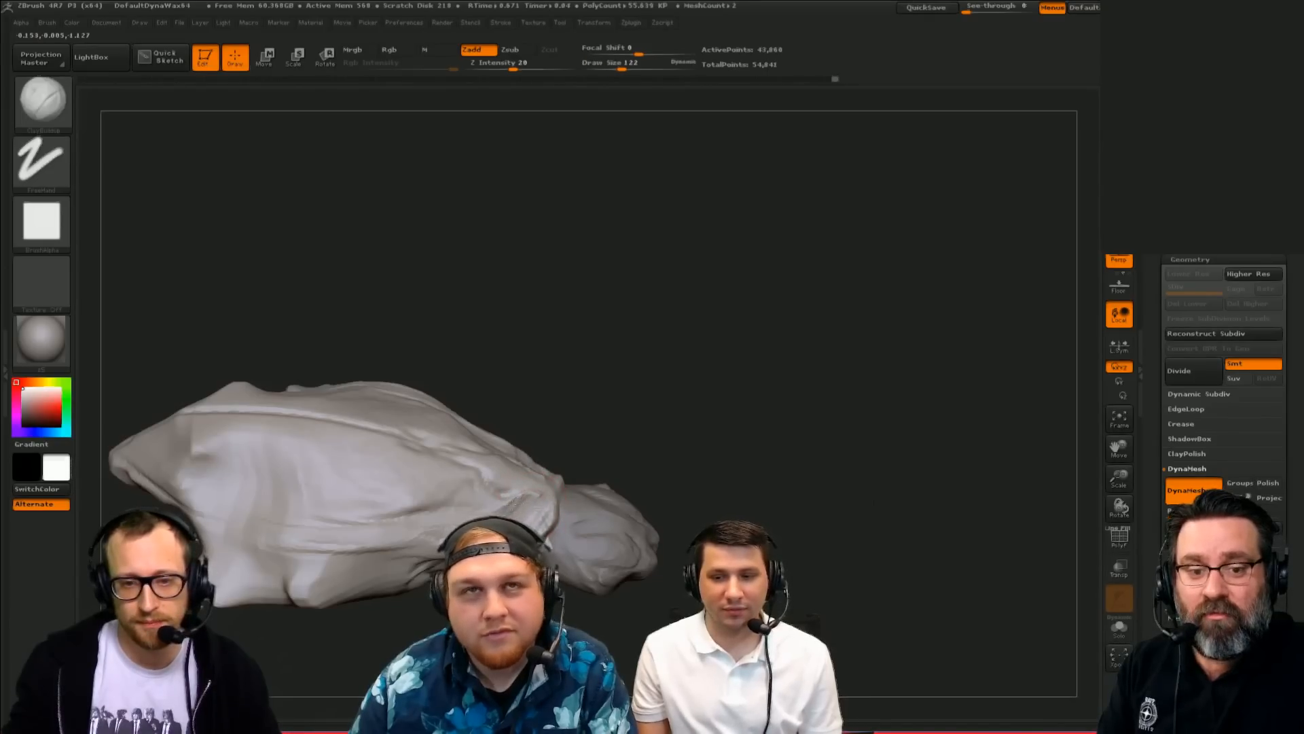
mouse_move(703, 406)
alt+right_down()
mouse_move(781, 347)
mouse_move(720, 407)
alt+right_up()
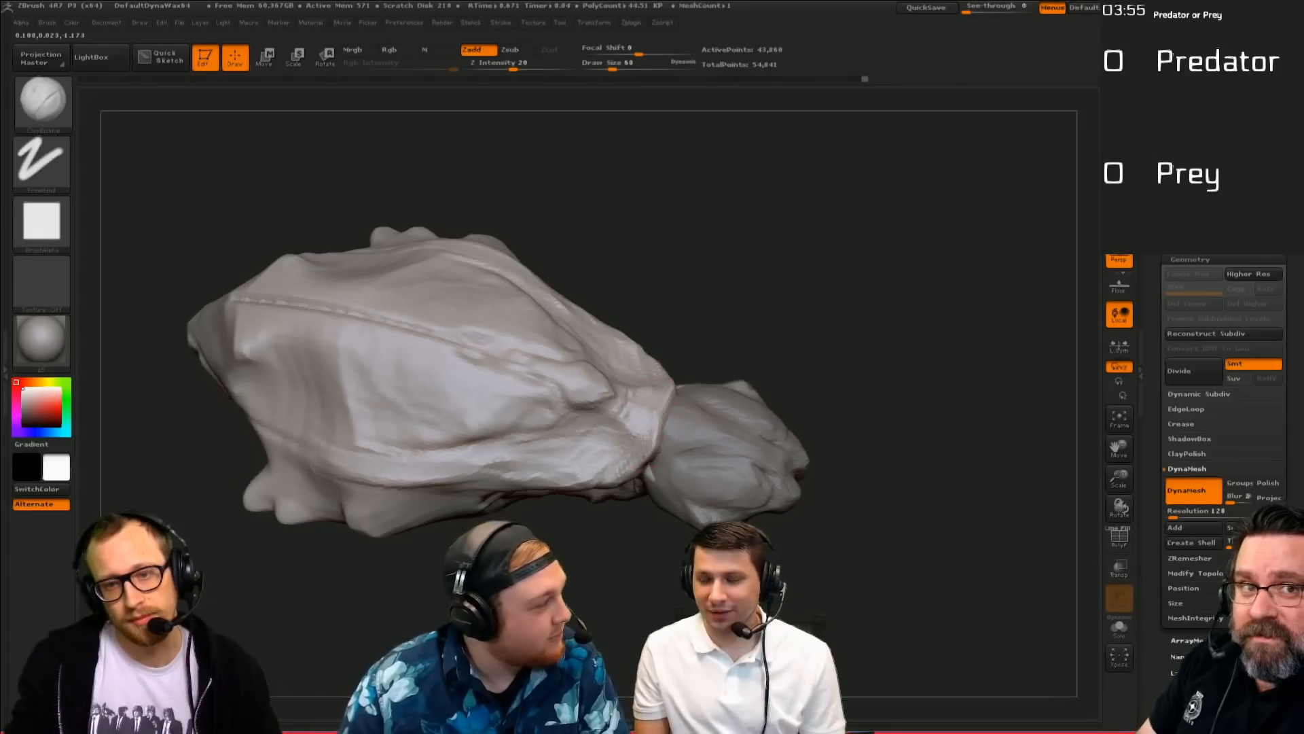
mouse_move(644, 439)
right_down()
mouse_move(654, 401)
mouse_move(691, 366)
mouse_move(661, 392)
right_up()
Step: Pull up the collar edge behind the head with the Move brush at draw size 101
key(b)
key(m)
key(v)
key(s)
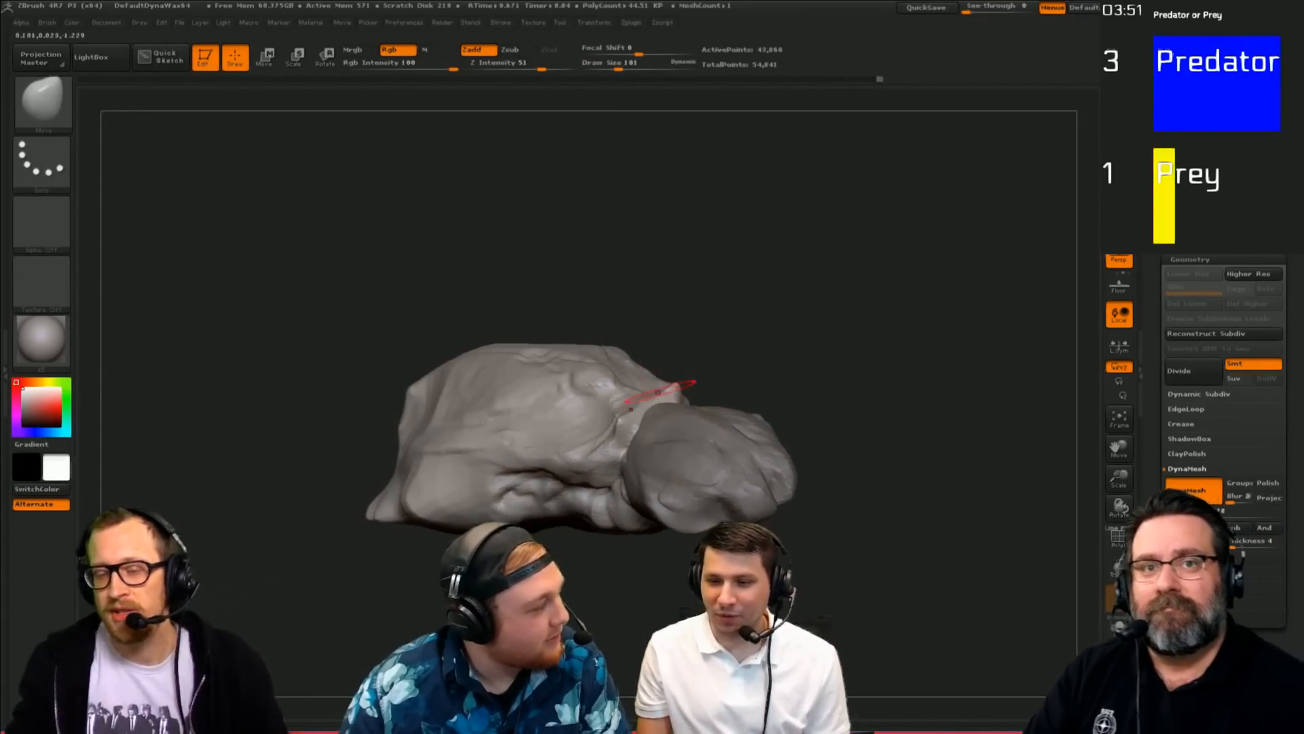
key(s)
mouse_move(747, 358)
right_down()
mouse_move(776, 352)
mouse_move(768, 370)
right_up()
Step: Carve creases below the collar and along the neck with Dam_Standard
key(b)
key(d)
key(s)
drag(611, 508, 607, 465)
right_drag(846, 290, 769, 288)
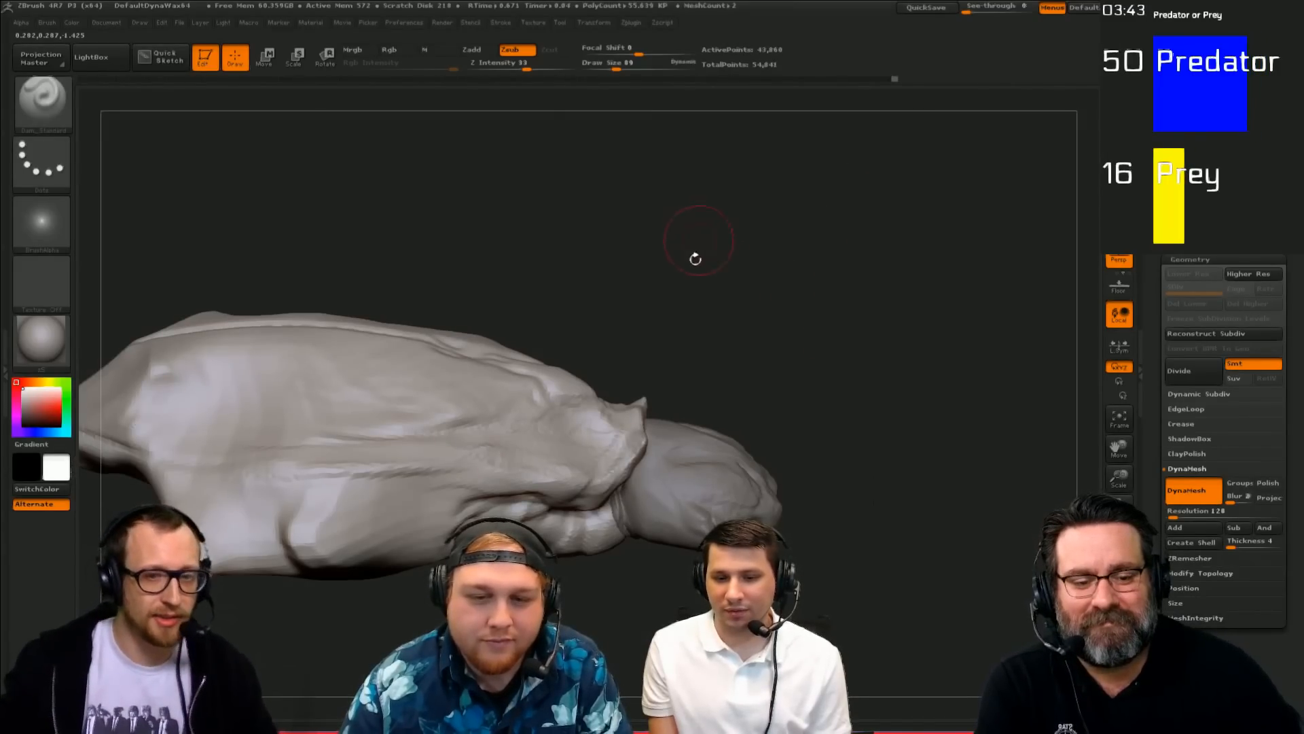
mouse_move(696, 259)
right_down()
mouse_move(734, 262)
mouse_move(789, 312)
mouse_move(801, 204)
mouse_move(775, 140)
right_up()
Step: Build up the collar folds where the body meets the head with ClayBuildup at draw size 59
key(b)
key(c)
key(b)
right_drag(642, 434, 692, 436)
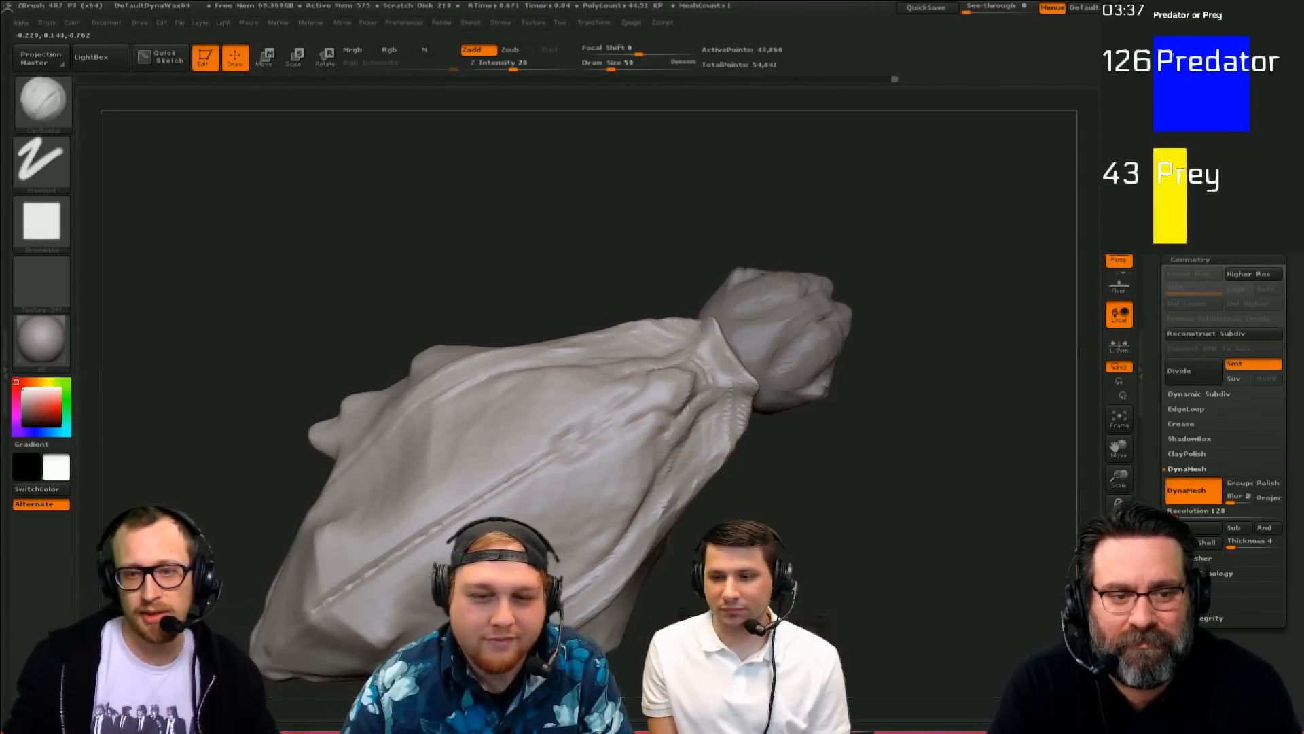
Step: Try to build up a raised form along the lower flank with ClayBuildup at draw size 126
drag(663, 469, 624, 517)
alt+right_drag(639, 478, 655, 436)
key(])
mouse_move(655, 442)
mouse_down()
mouse_move(676, 387)
mouse_move(629, 486)
mouse_up()
key(ctrl+z)
key(ctrl+z)
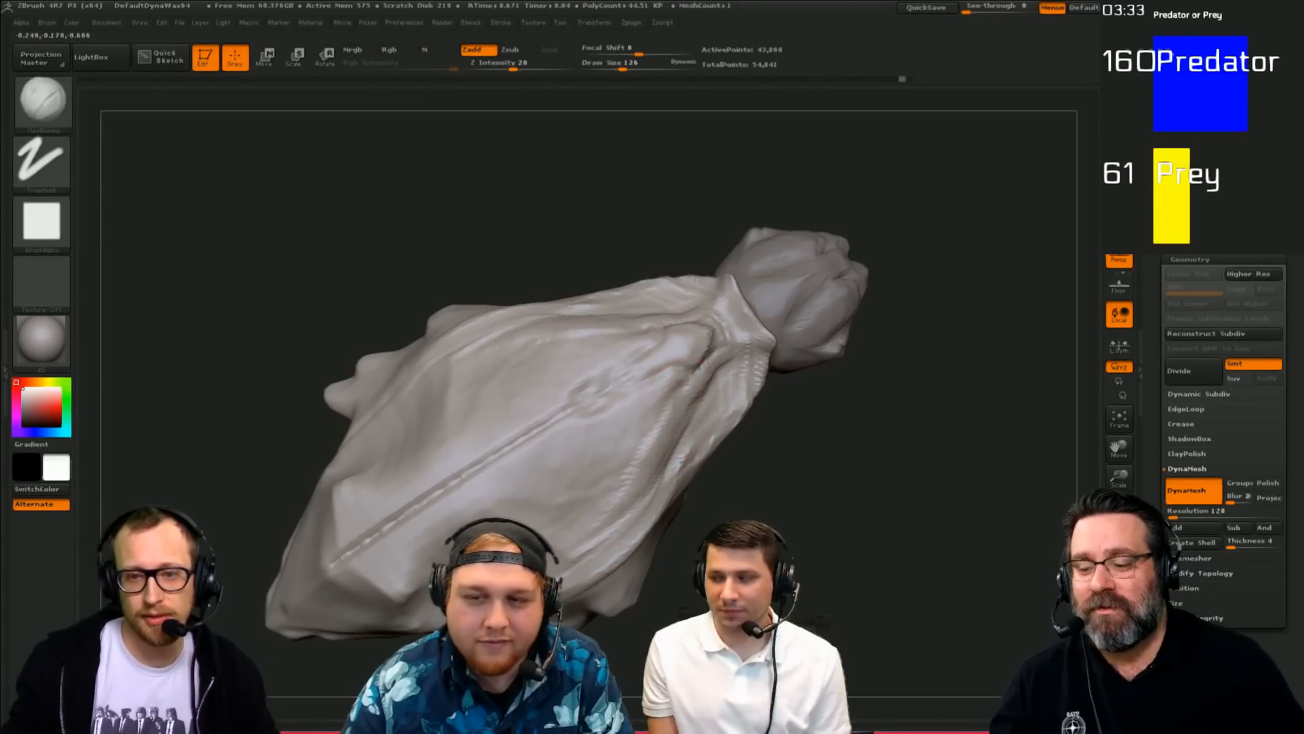
Step: Build up rib-like ridges across the side of the back with ClayBuildup at draw size 118
mouse_move(680, 426)
right_down()
mouse_move(812, 364)
mouse_move(861, 238)
mouse_move(832, 279)
right_up()
key([)
key([)
right_drag(641, 405, 646, 431)
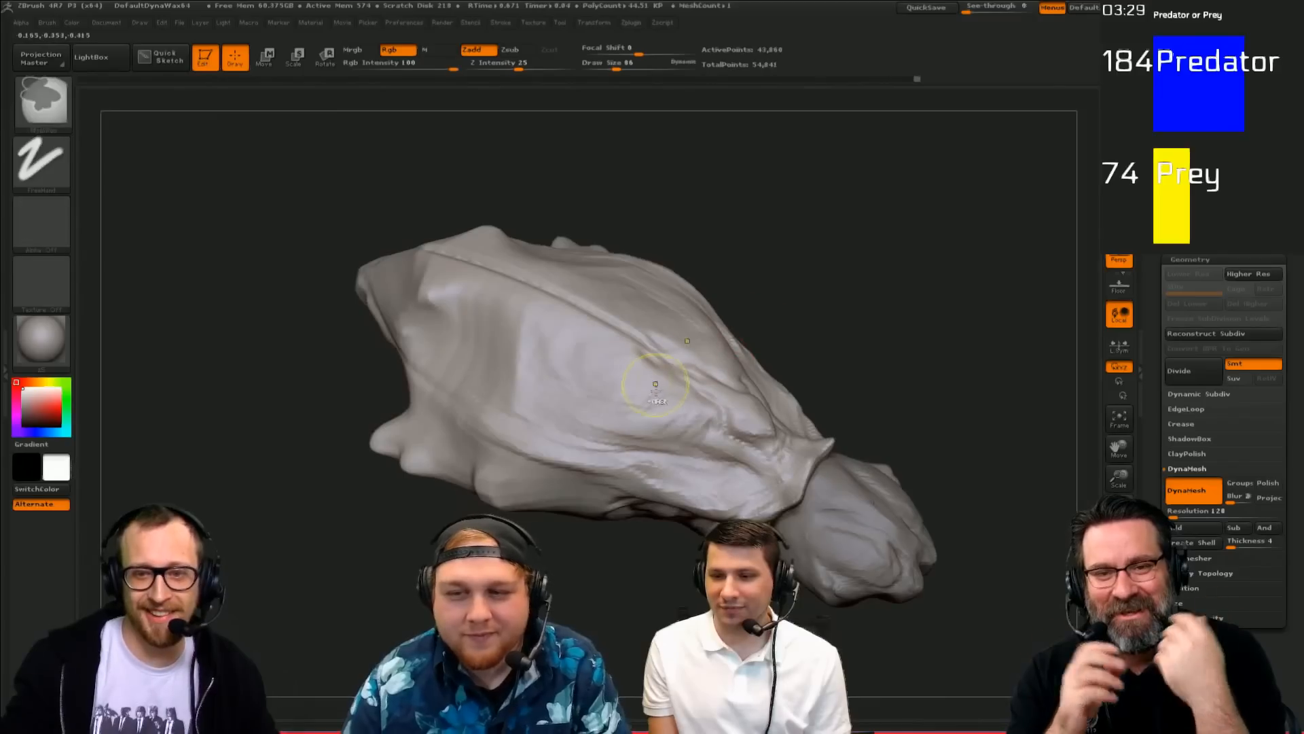
key(])
key(])
drag(605, 413, 543, 332)
key(])
key(])
right_drag(585, 327, 588, 344)
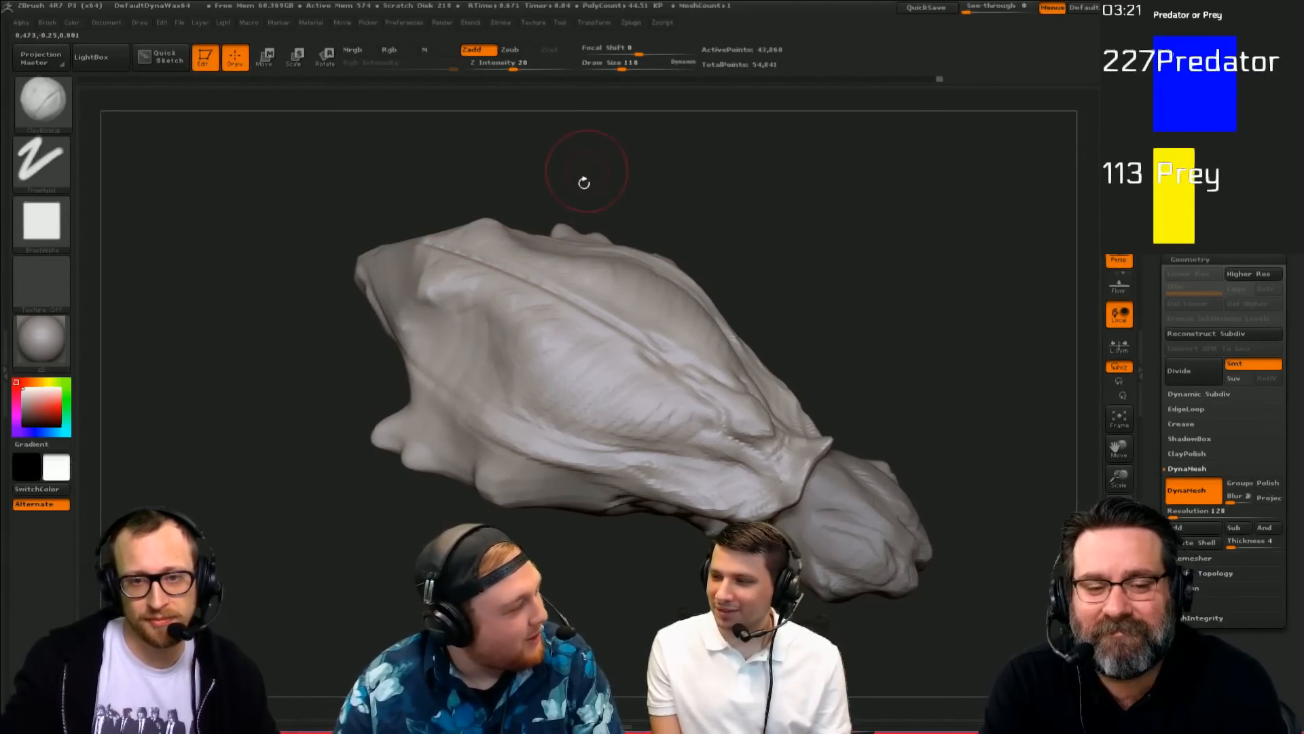
key(ctrl+z)
drag(489, 334, 470, 321)
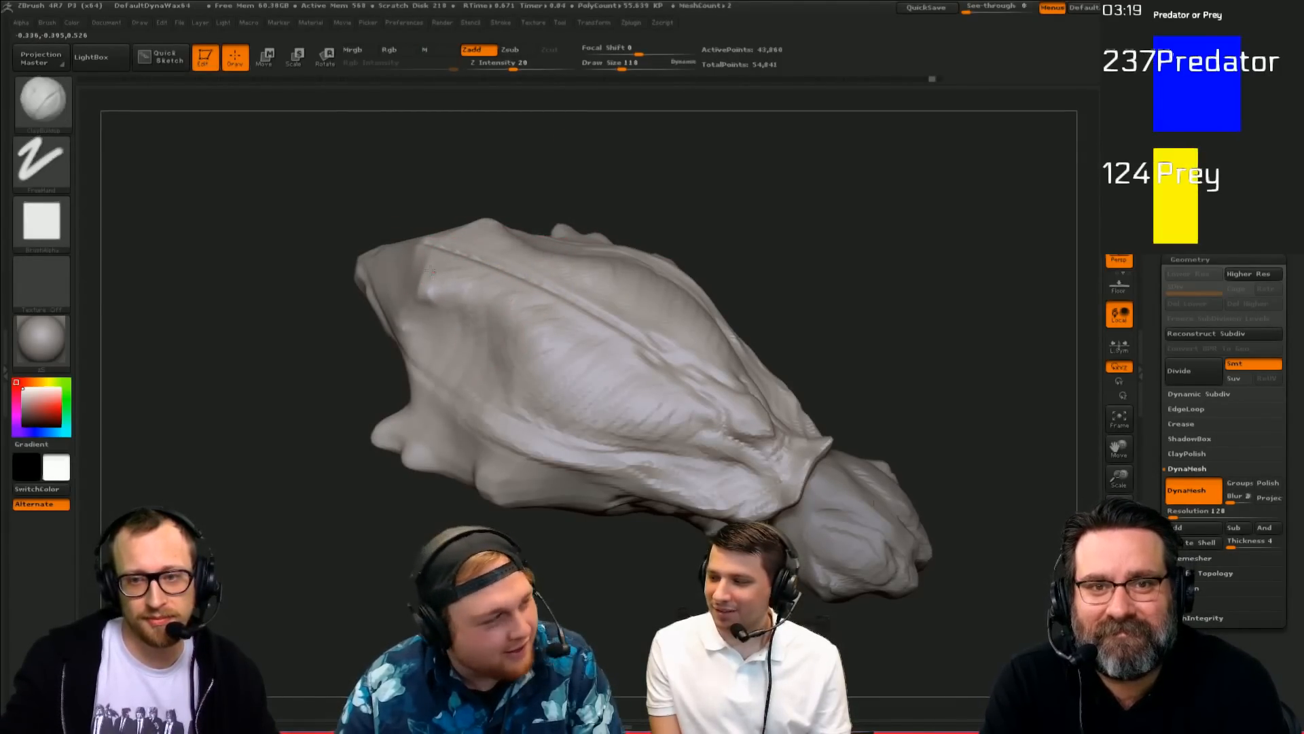
Step: Reshape the rear edge of the body with the Move brush at draw size 53
drag(350, 195, 382, 201)
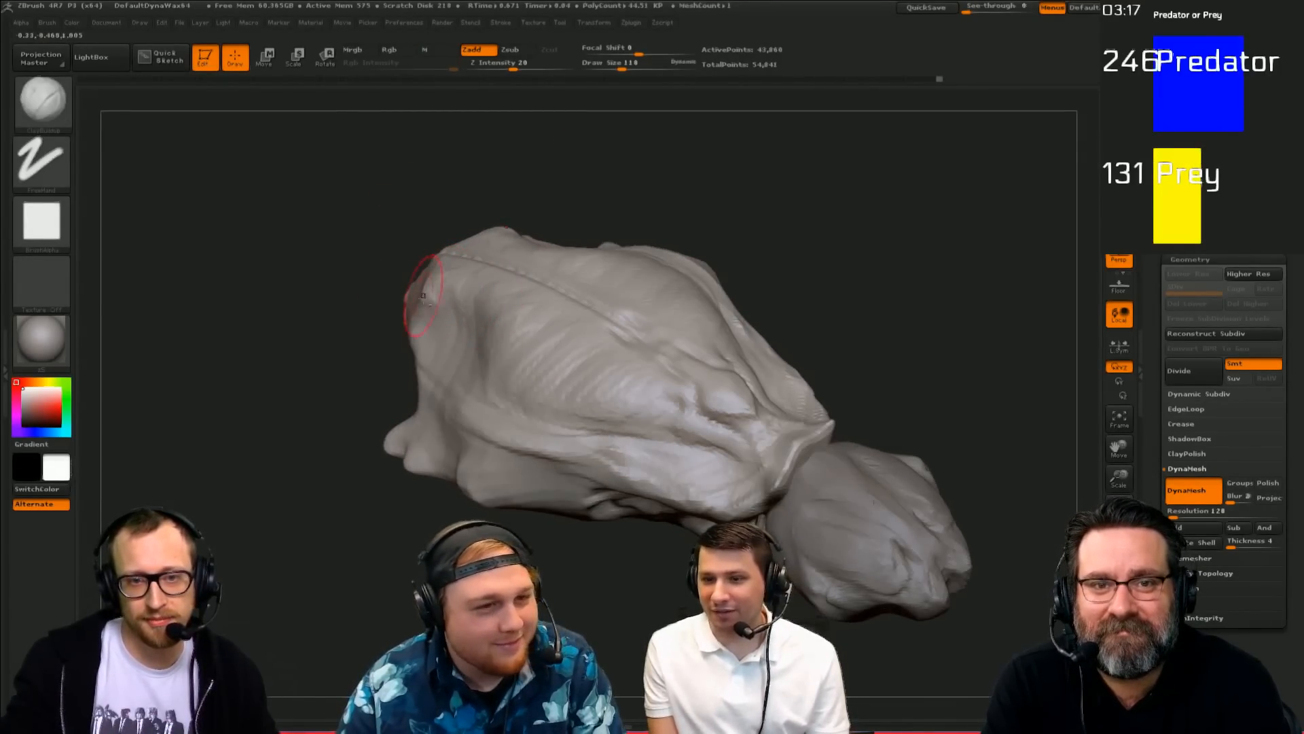
mouse_move(381, 309)
mouse_down()
mouse_move(518, 158)
mouse_move(550, 224)
mouse_move(544, 261)
mouse_up()
key(b)
key(m)
key(v)
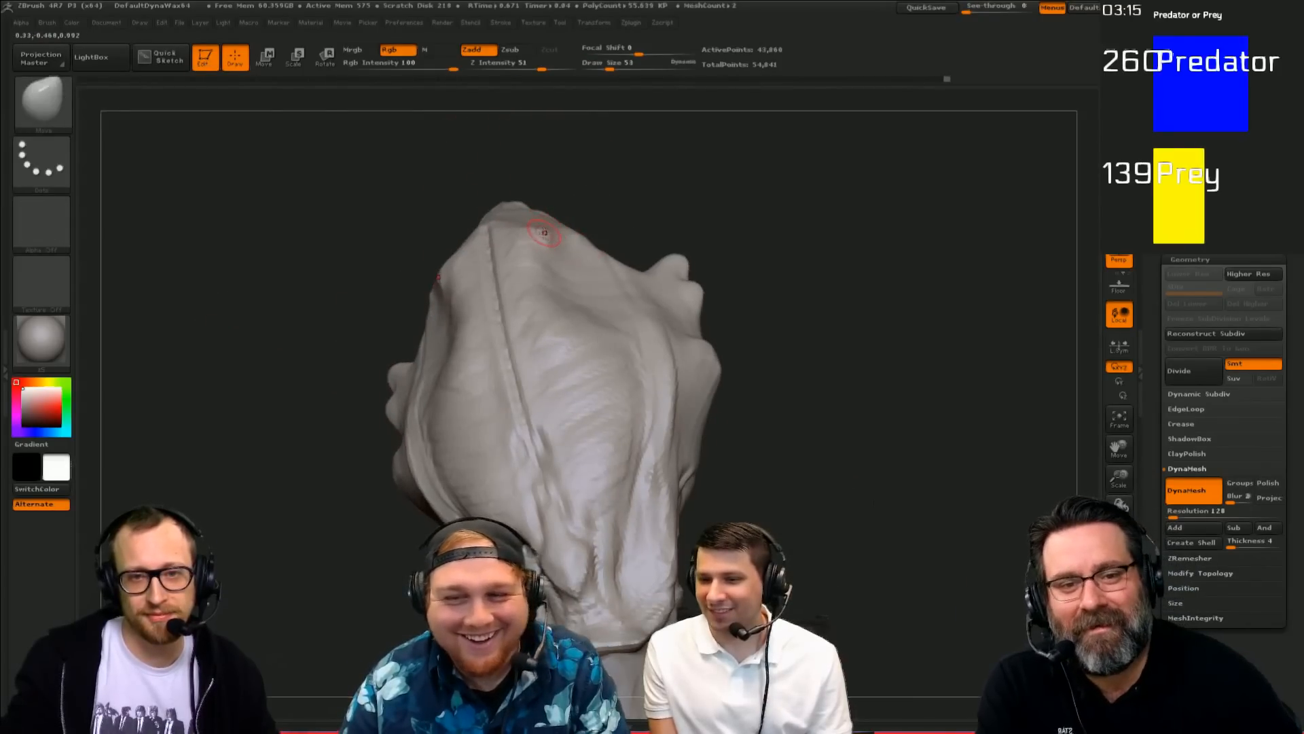
drag(590, 171, 533, 192)
Step: Pull small pointed bumps out of both sides of the rear end with SnakeHook at draw size 39
key(b)
key(s)
key(h)
key(ctrl+z)
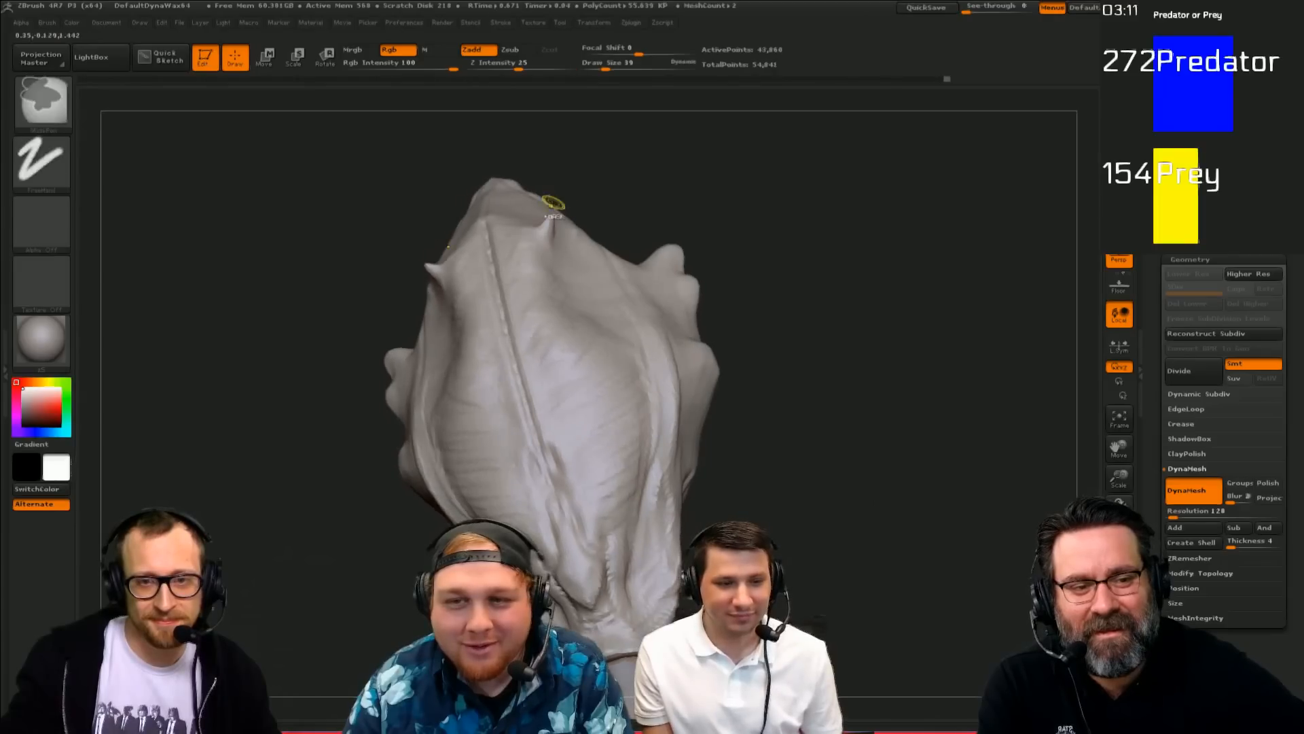
mouse_move(591, 134)
mouse_down()
mouse_move(568, 187)
mouse_move(400, 305)
mouse_up()
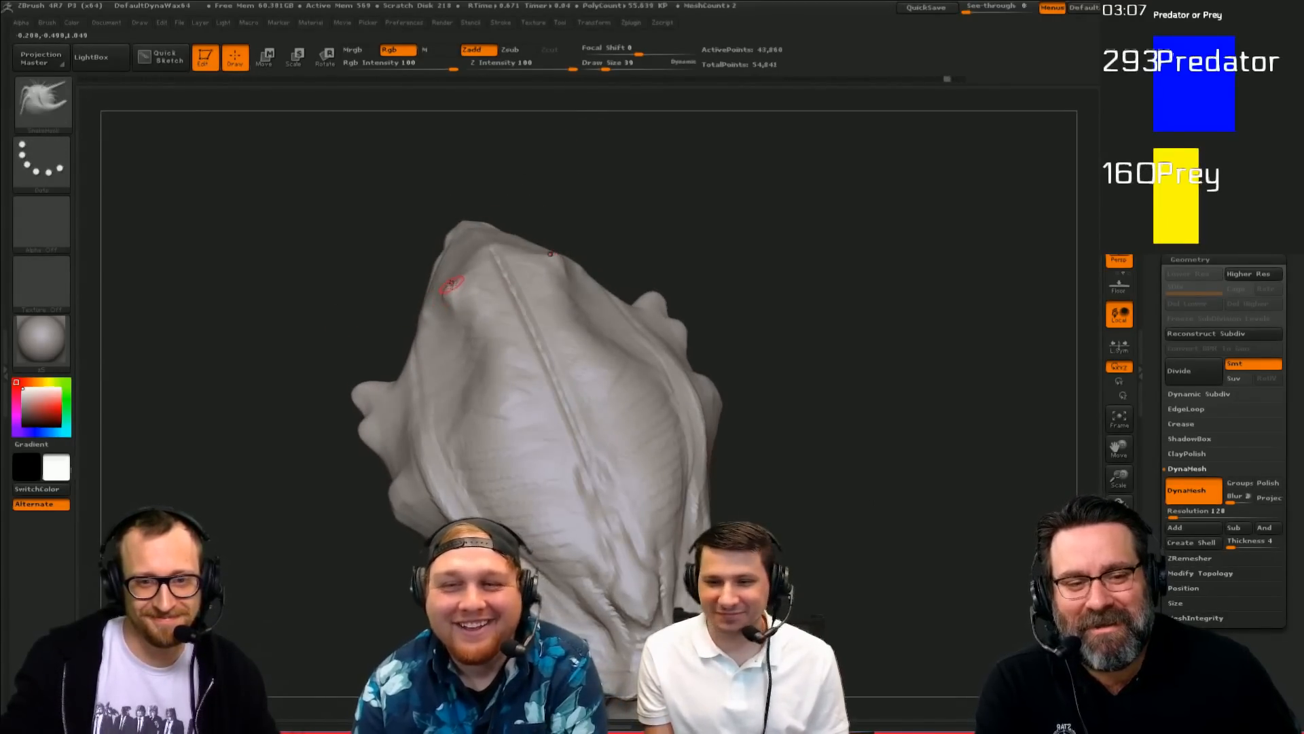
Step: Carve creases along the centre line of the back with Dam_Standard at draw size 39
mouse_move(506, 188)
mouse_down()
mouse_move(474, 241)
mouse_move(557, 187)
mouse_move(675, 221)
mouse_move(720, 212)
mouse_move(710, 231)
mouse_up()
key(b)
key(d)
key(s)
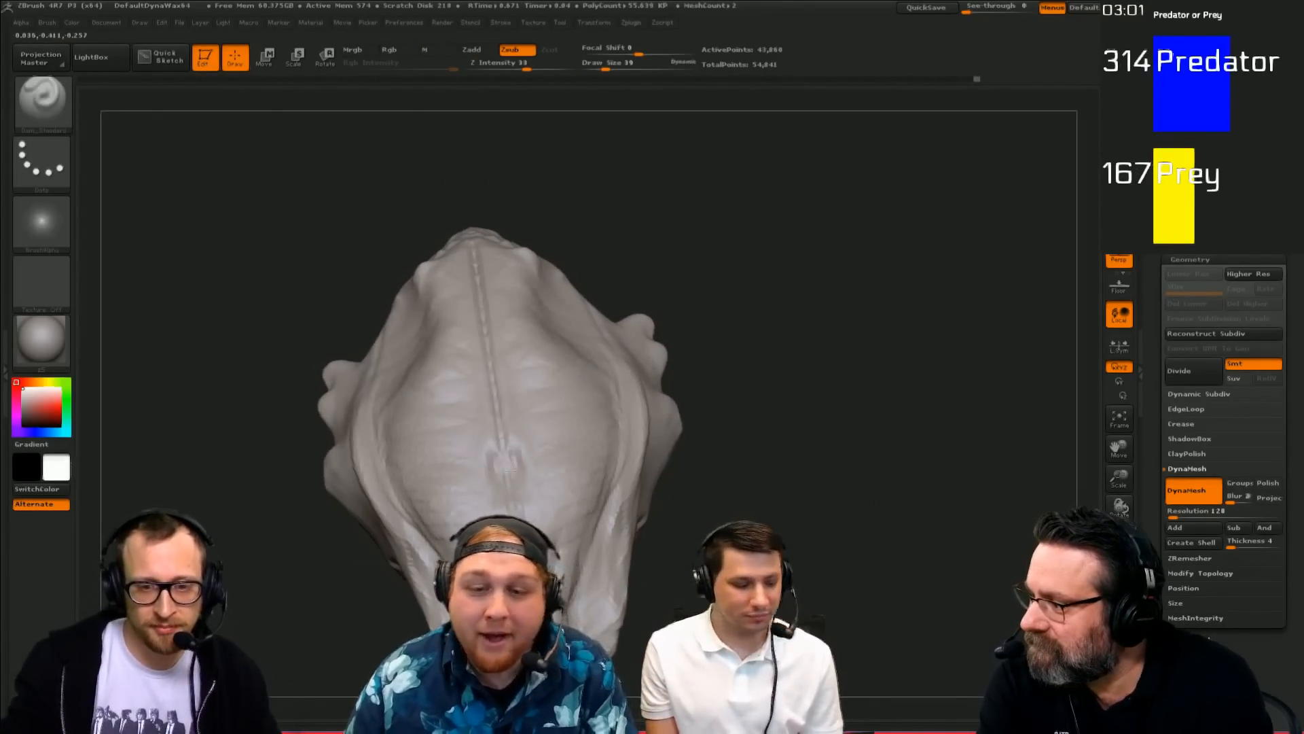
mouse_move(781, 292)
mouse_down()
mouse_move(786, 271)
mouse_move(765, 337)
mouse_move(713, 381)
mouse_up()
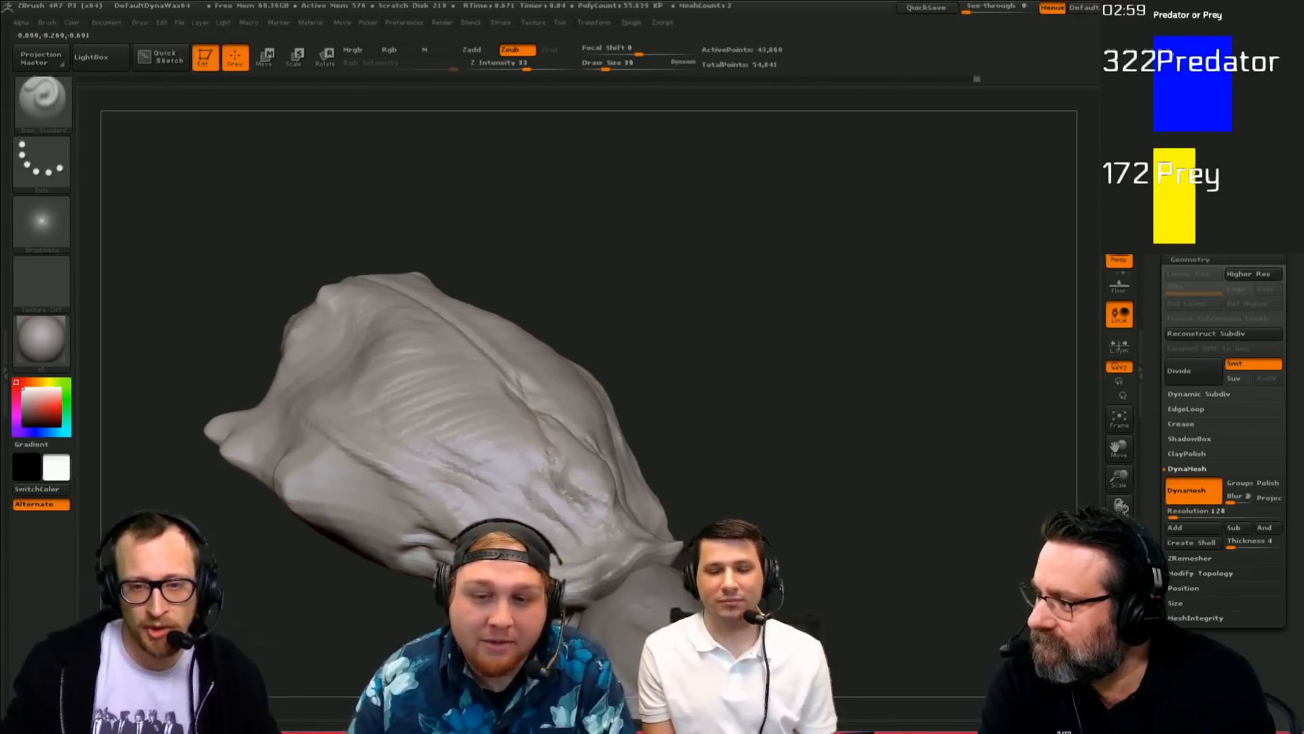
Step: Build up the forms around the creases behind the collar with ClayBuildup at draw sizes 39 and 75
drag(822, 406, 758, 435)
key(b)
key(c)
key(b)
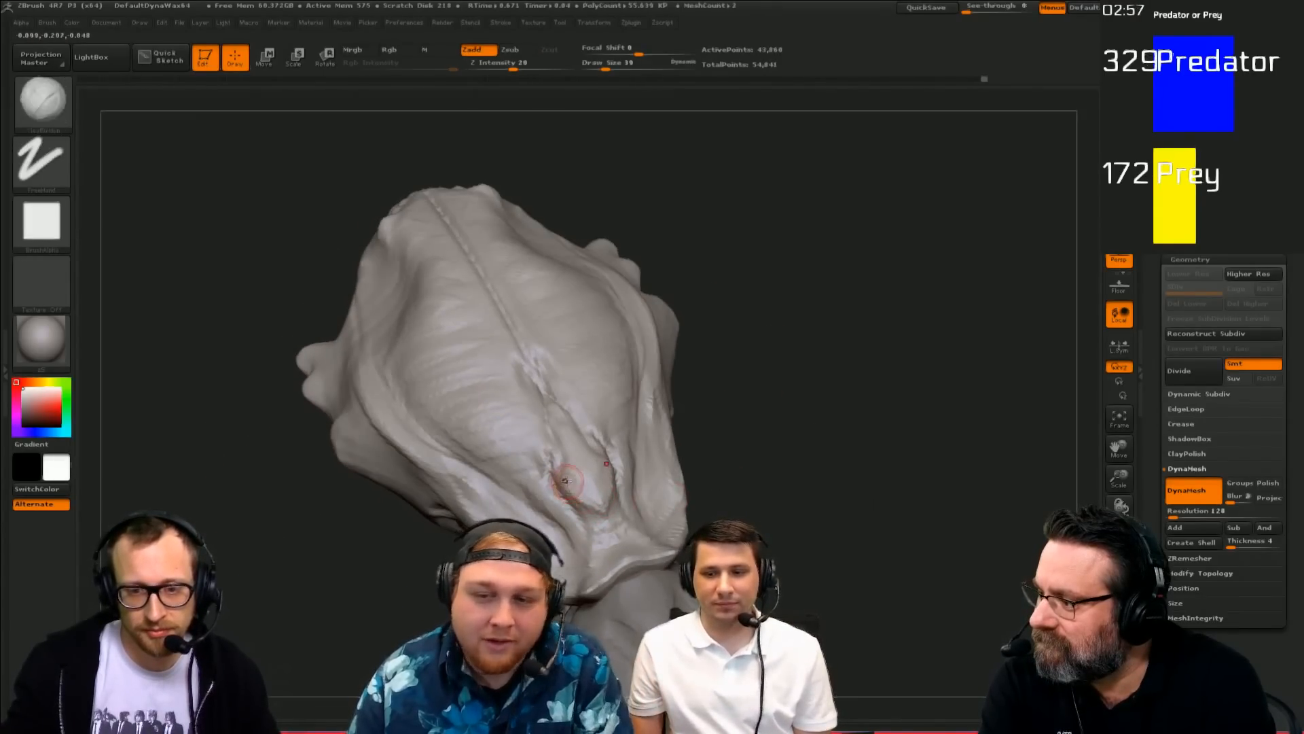
mouse_move(715, 474)
mouse_down()
mouse_move(771, 468)
mouse_move(748, 408)
mouse_move(707, 486)
mouse_up()
key(bracketright)
key(bracketright)
key(bracketright)
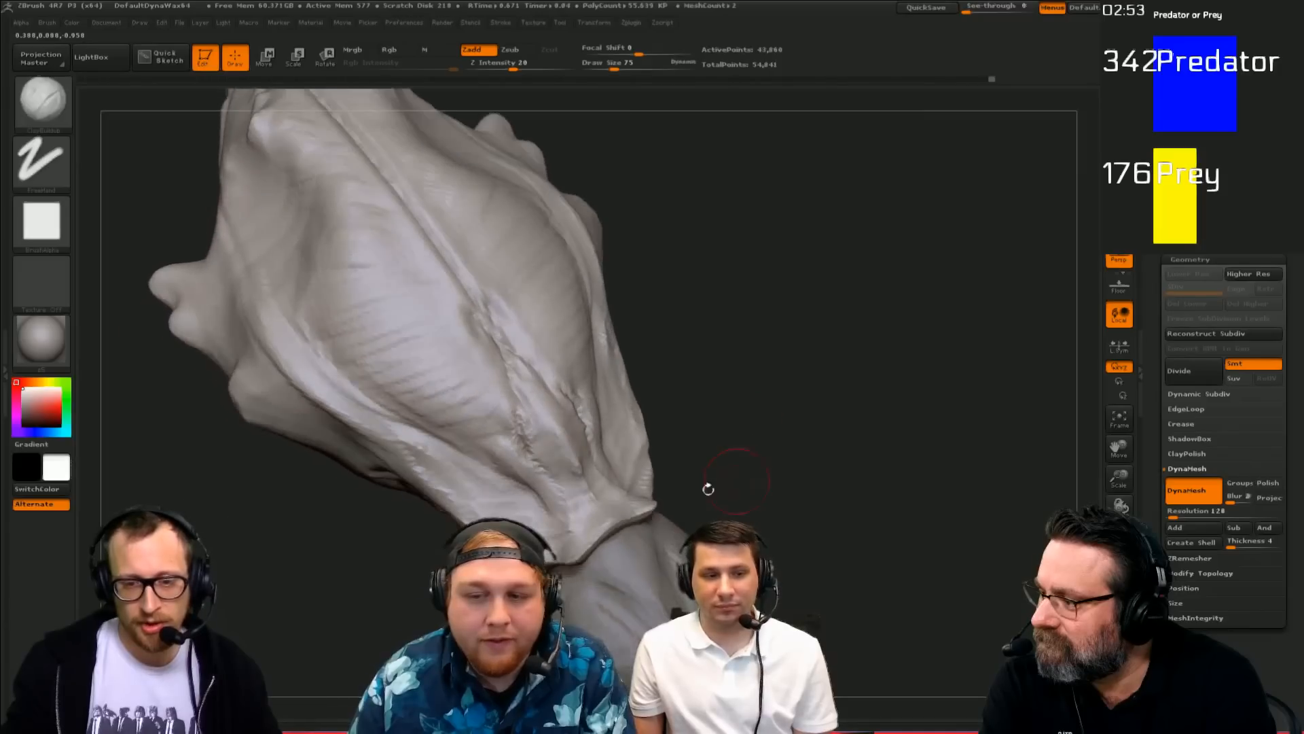
Step: Deepen the creases between the back and the collar with Dam_Standard at draw size 56
key(b)
key(d)
key(s)
drag(765, 415, 841, 251)
mouse_move(847, 383)
mouse_down()
mouse_move(813, 490)
mouse_move(725, 329)
mouse_move(804, 308)
mouse_move(708, 393)
mouse_move(766, 466)
mouse_up()
key(alt+s)
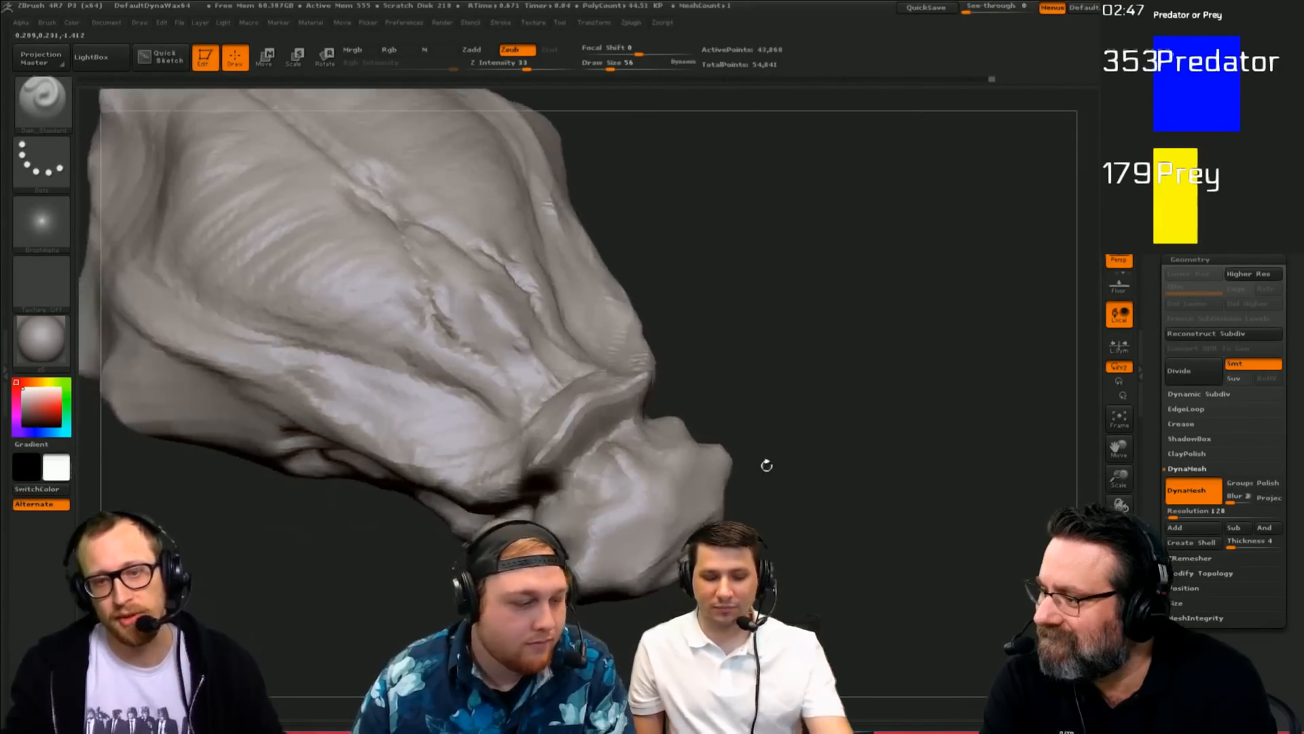
Step: Build up folds on the neck in front of the collar with ClayBuildup at draw sizes 93 and 86
key(b)
key(c)
key(b)
drag(650, 557, 573, 534)
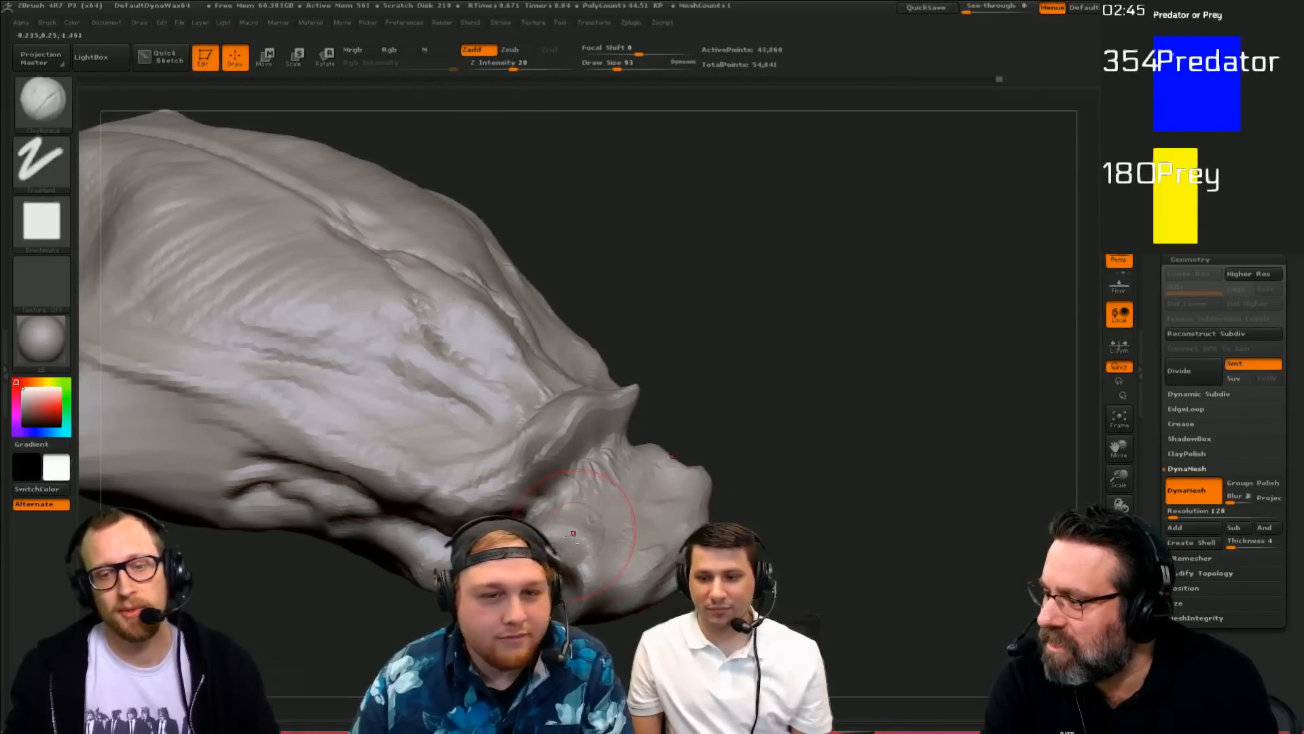
alt+drag(577, 628, 612, 580)
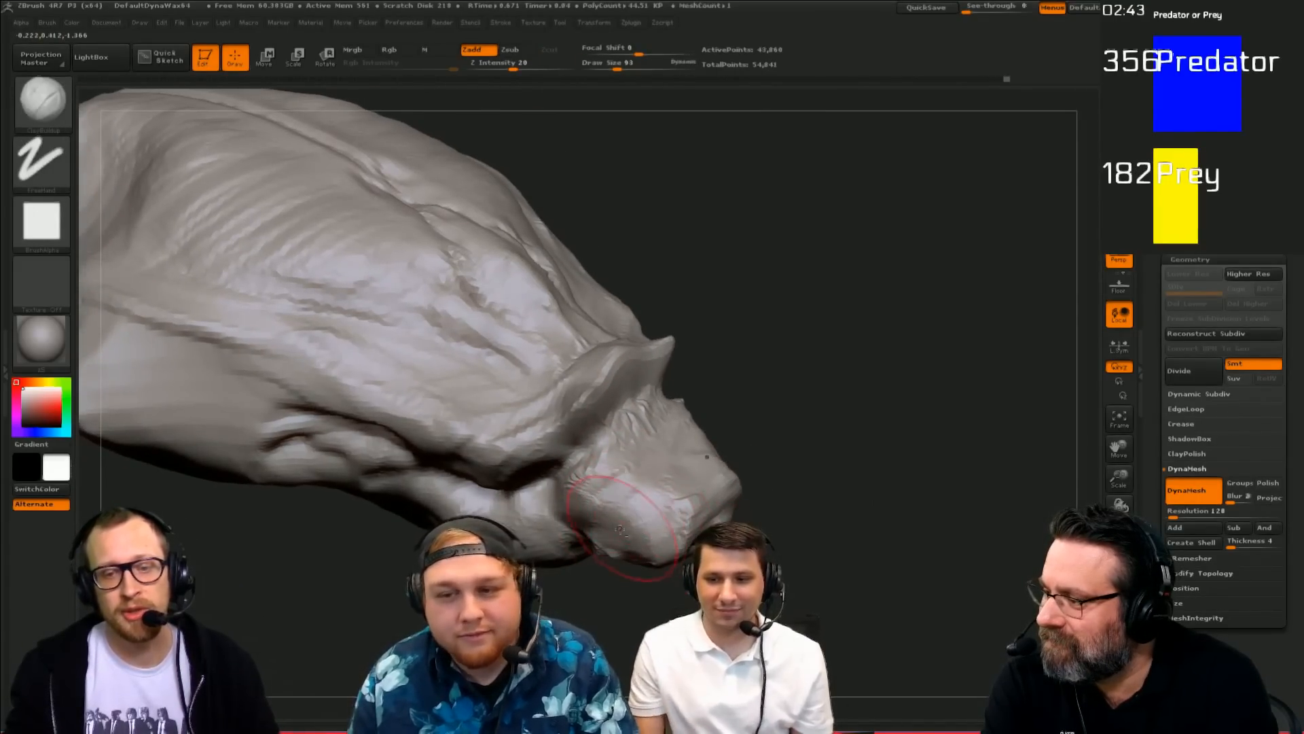
drag(844, 480, 835, 530)
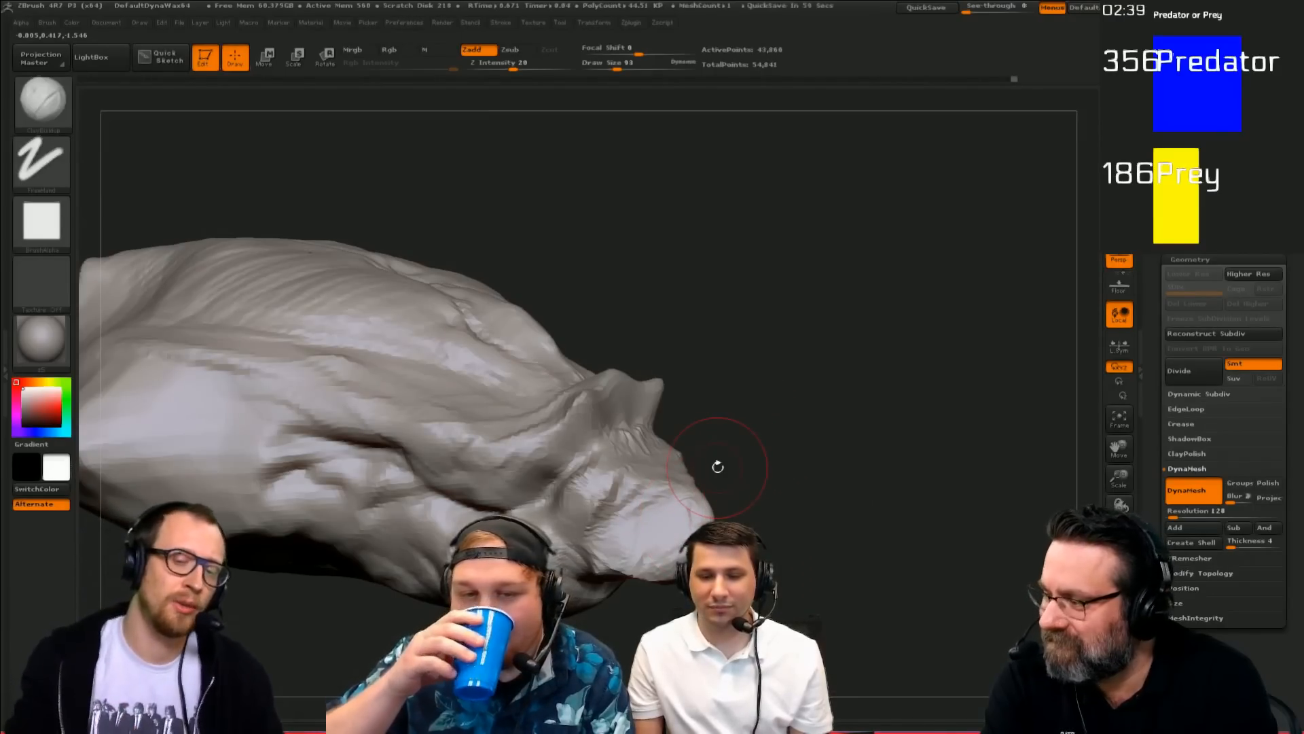
drag(718, 467, 639, 566)
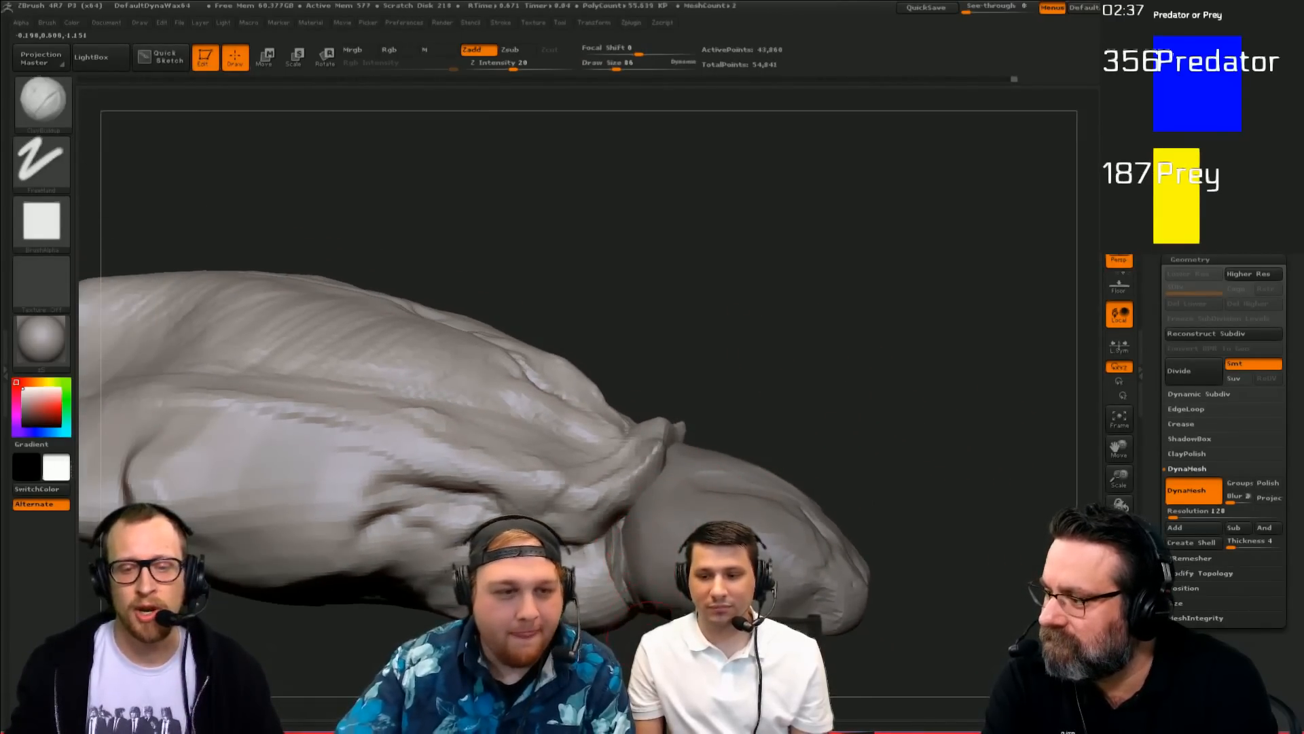
drag(646, 651, 632, 598)
Step: Select the head subtool and set the ClayBuildup draw size to 136
alt+click(627, 571)
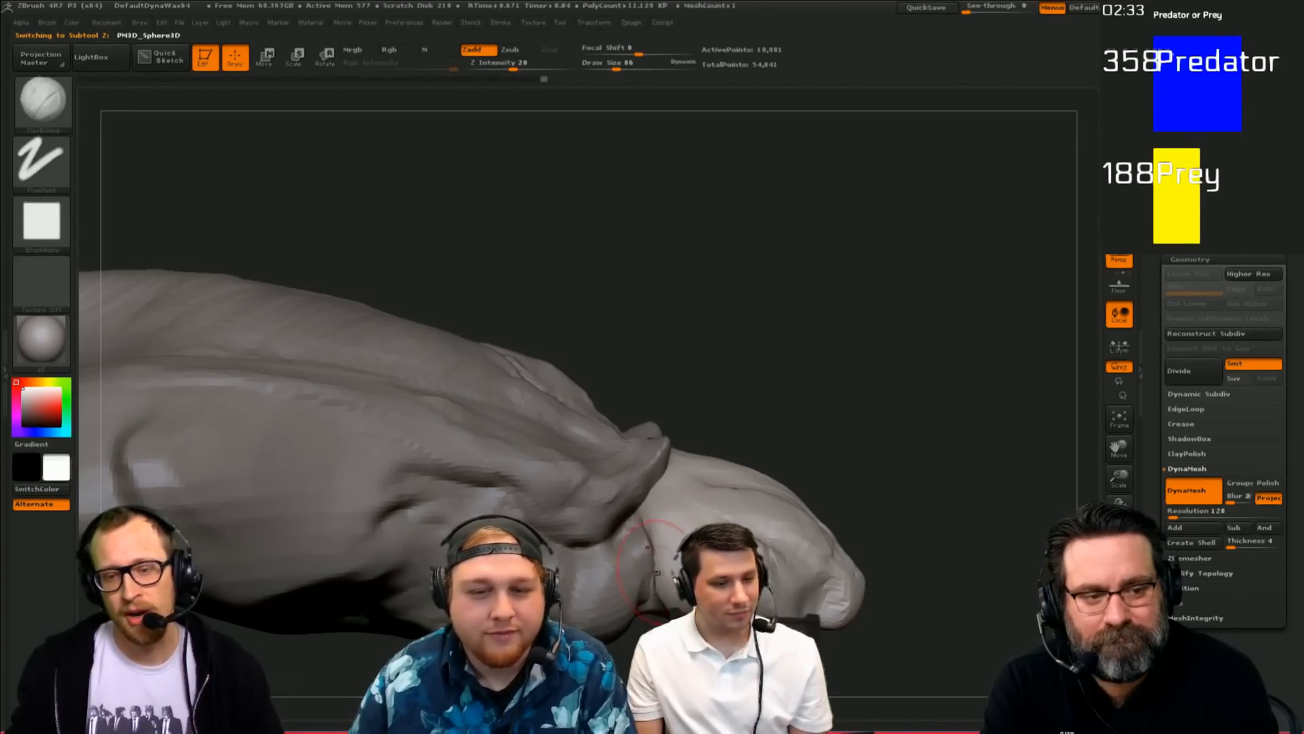
click(625, 66)
mouse_move(809, 353)
mouse_down()
mouse_move(797, 422)
mouse_move(766, 357)
mouse_up()
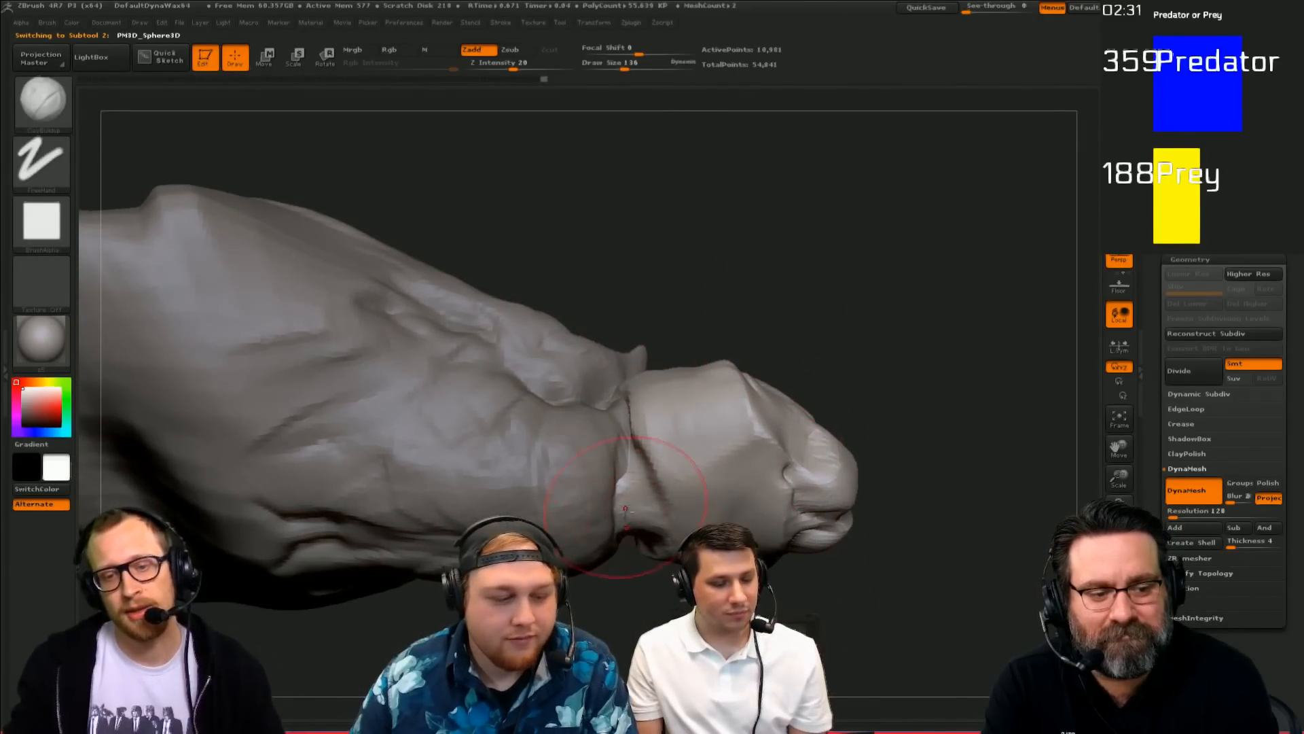
drag(754, 298, 741, 344)
Step: Return to the body subtool and build up the underside of the neck with ClayBuildup at draw size 175
alt+click(603, 477)
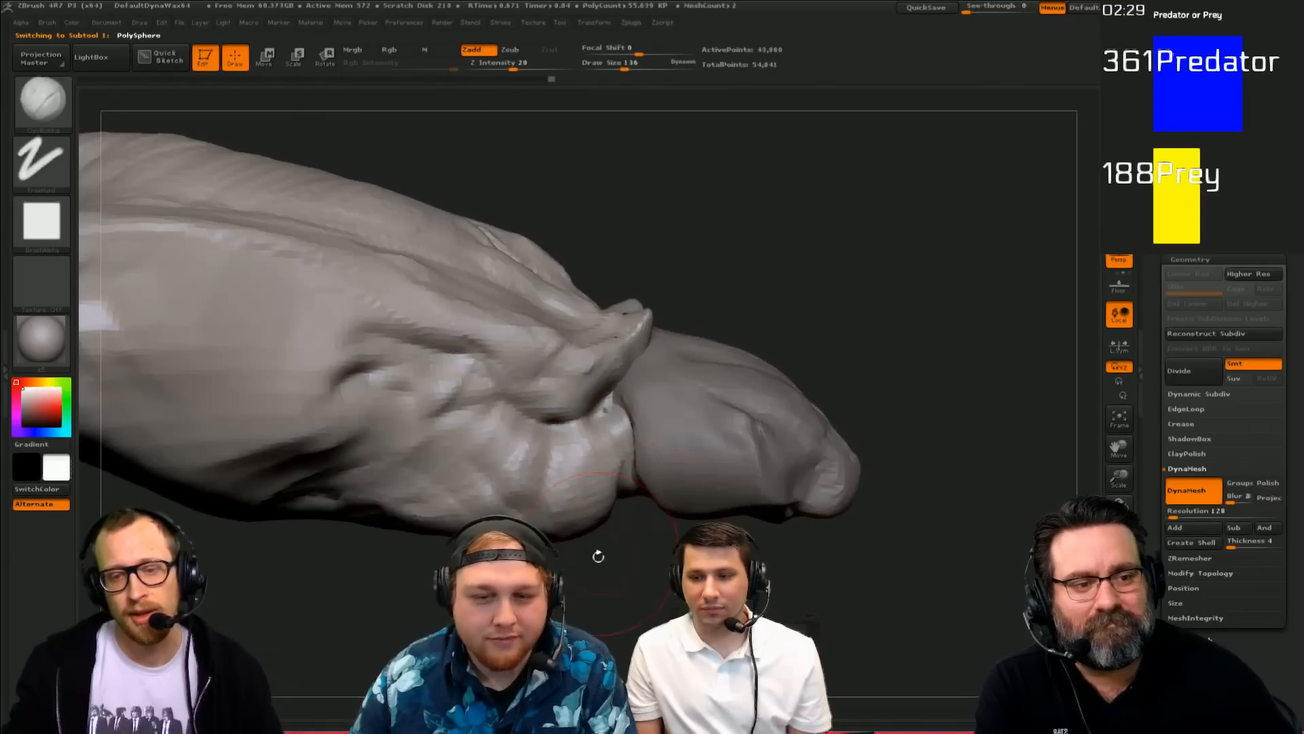
key(s)
drag(581, 549, 598, 549)
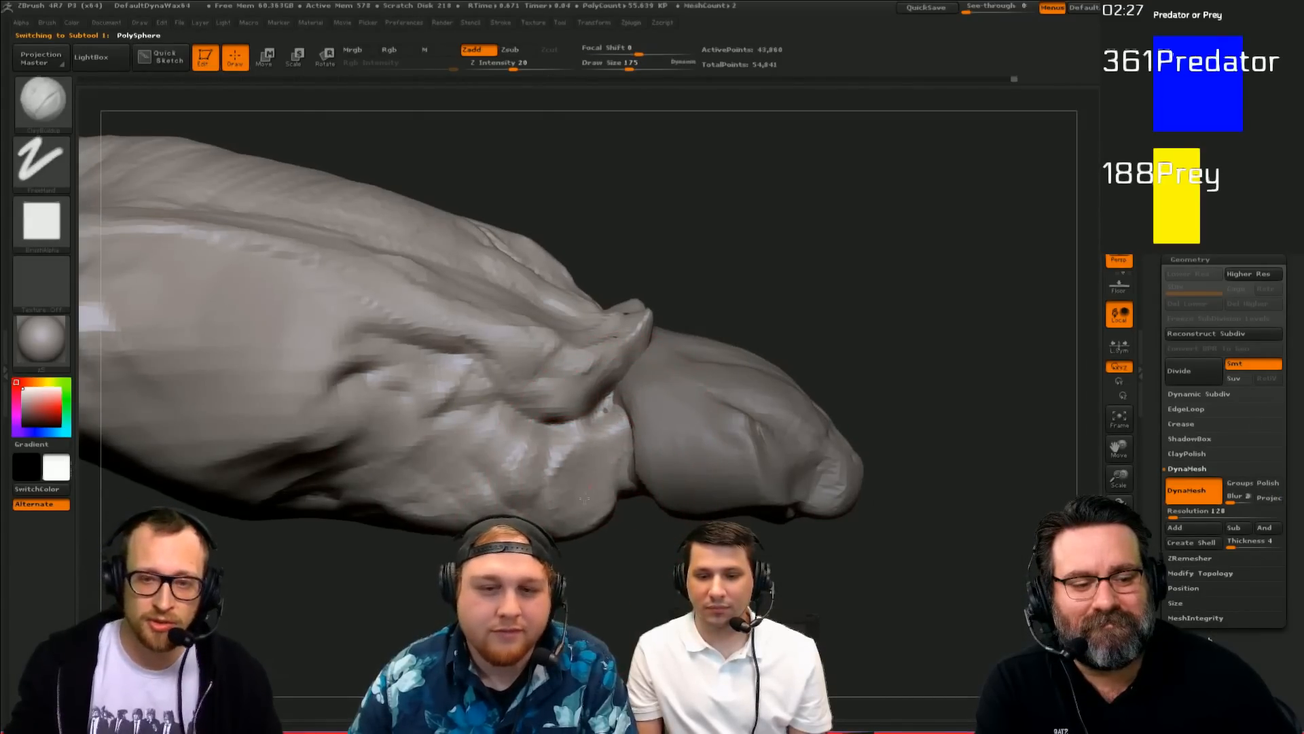
drag(743, 259, 737, 262)
Step: Mask the collar and reshape the underside of the neck with the Move brush at draw size 155
ctrl+drag(544, 366, 591, 326)
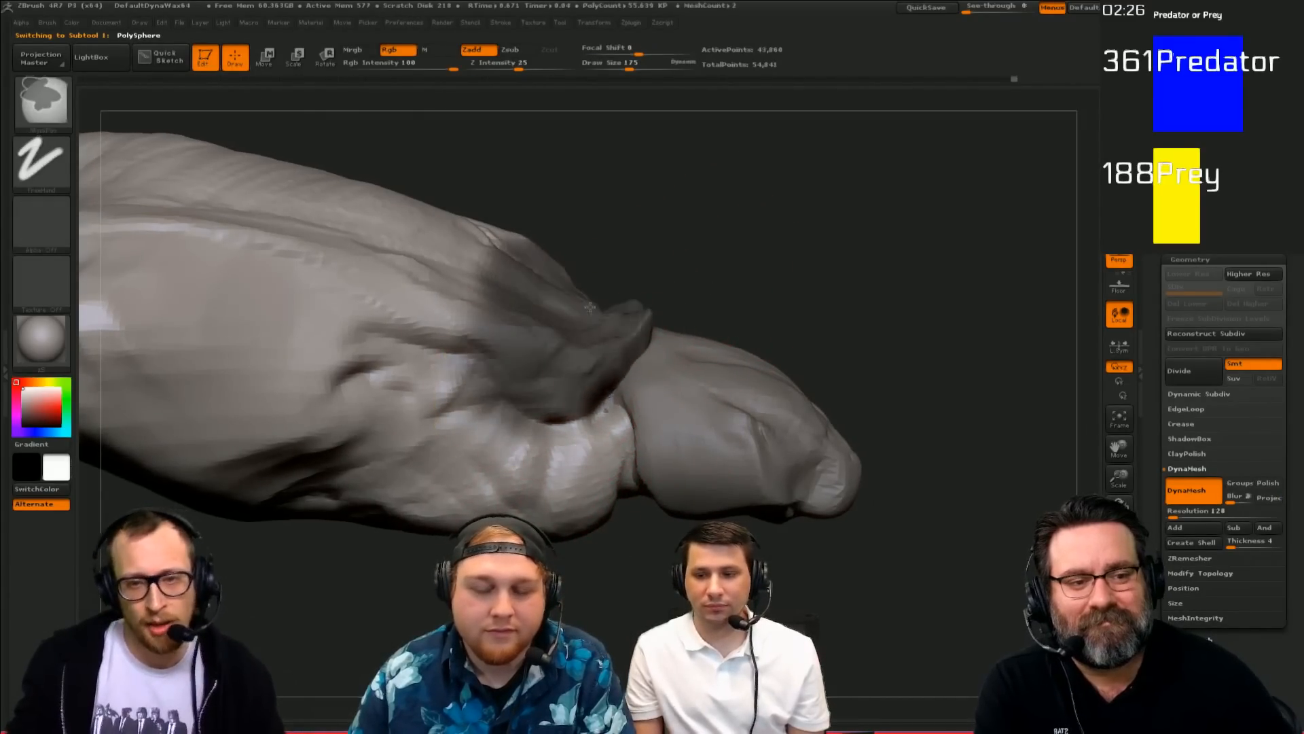
key(b)
key(m)
key(v)
drag(600, 524, 573, 546)
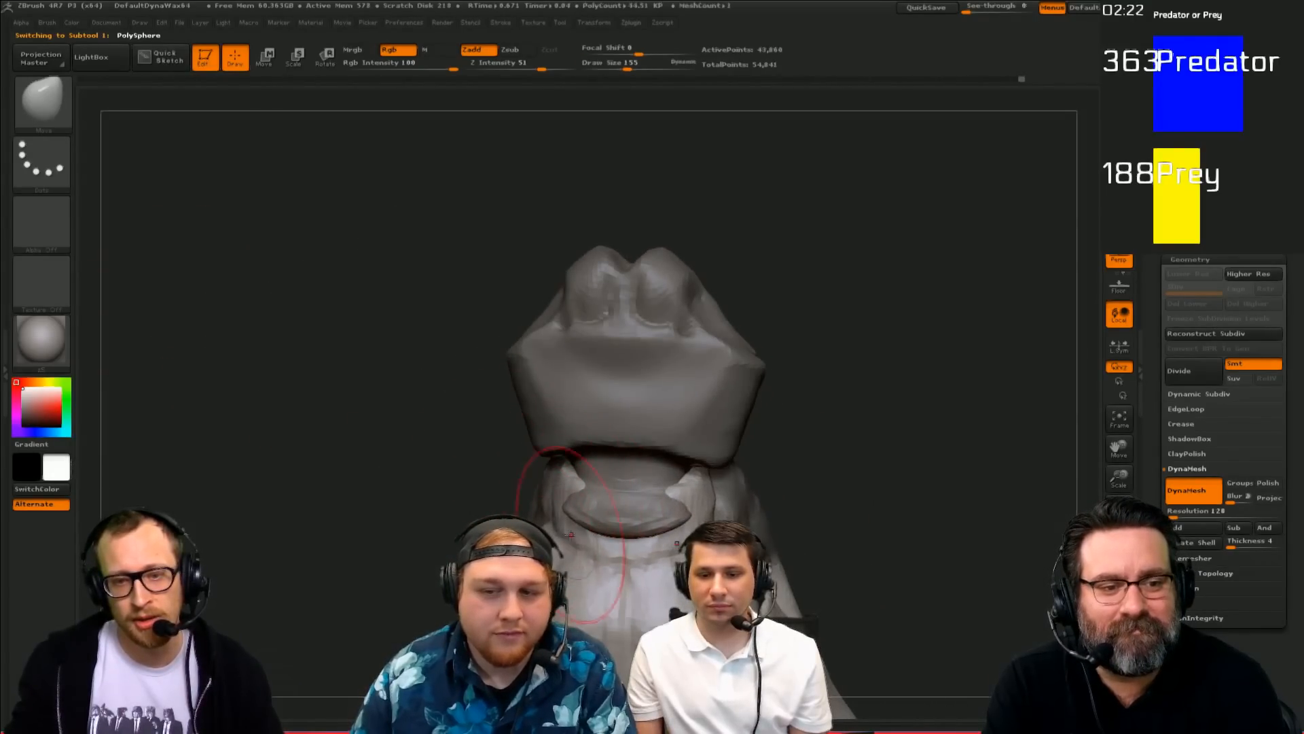
Step: Select the head subtool and work on the underside of the jaw with ClayBuildup at draw size 136
alt+click(707, 452)
drag(761, 469, 792, 473)
key(b)
key(c)
key(b)
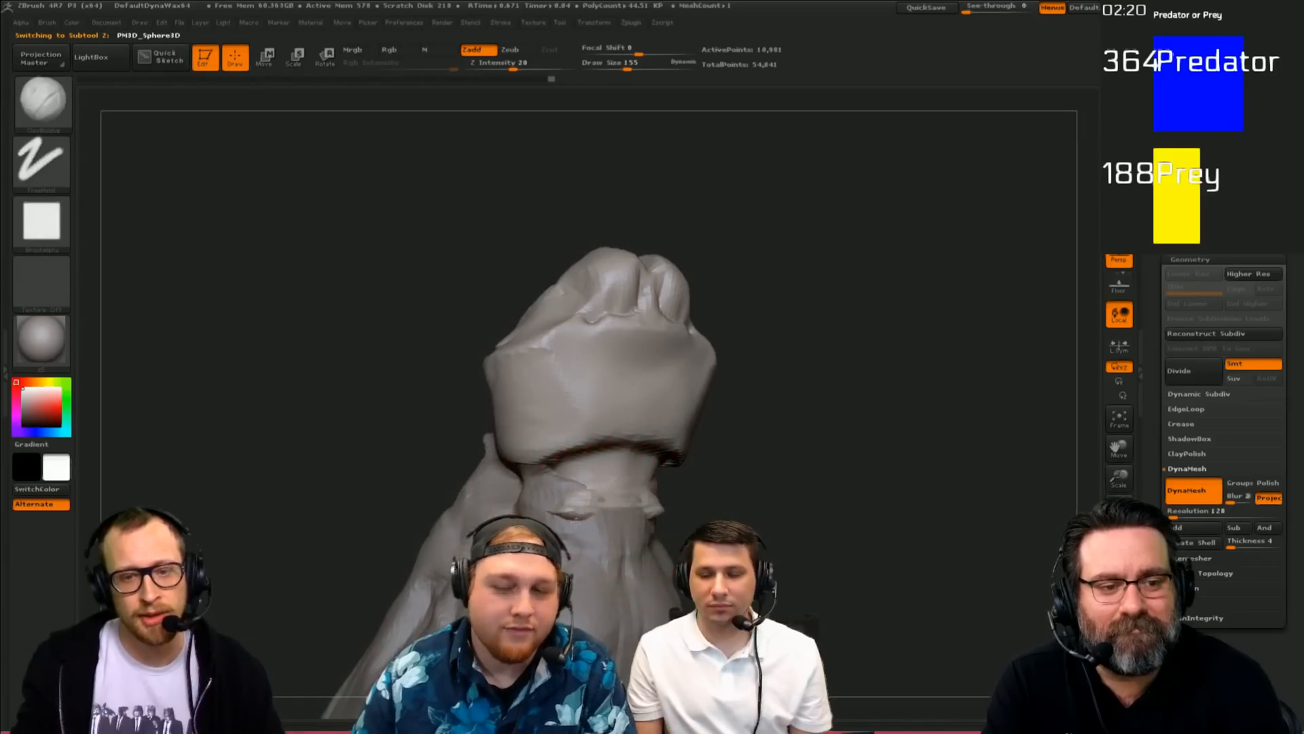
drag(691, 511, 640, 527)
key(s)
click(639, 529)
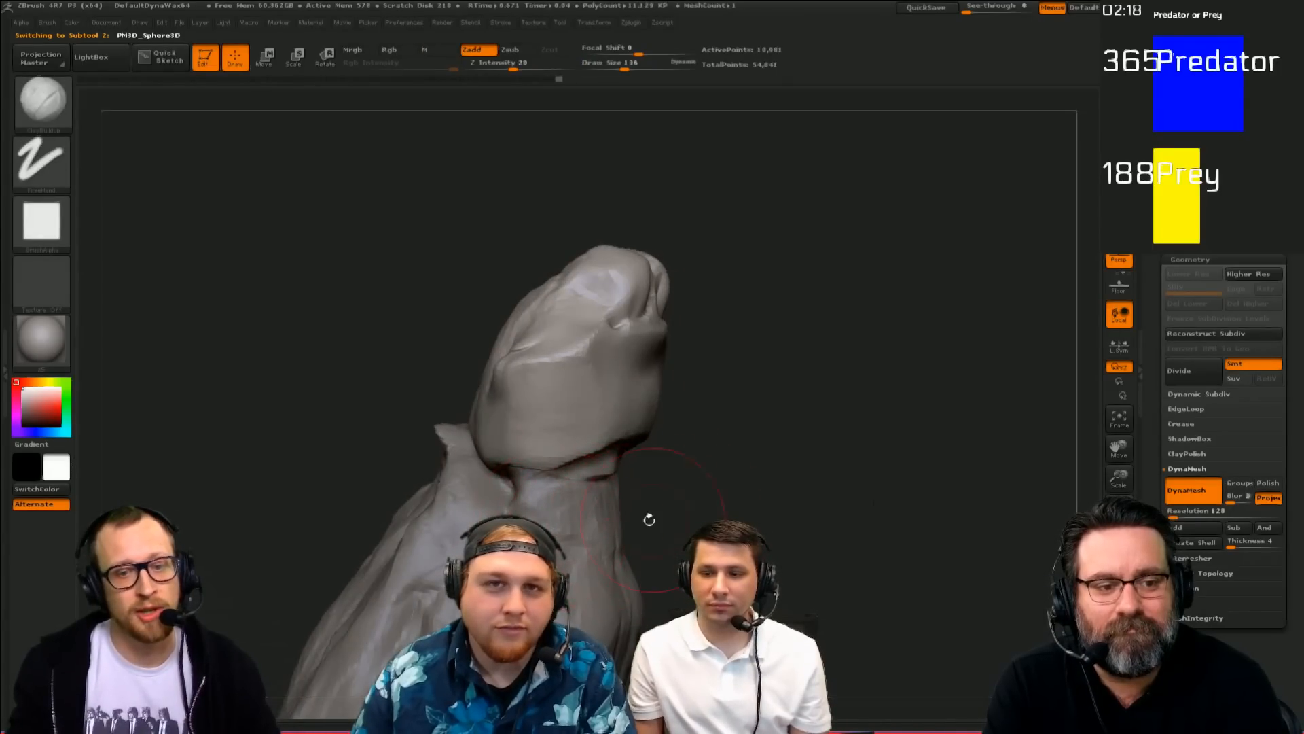
Step: Return to the body subtool and carve a crease across the neck below the collar with Dam_Standard at draw size 47
mouse_move(837, 463)
mouse_down()
mouse_move(878, 356)
mouse_move(938, 418)
mouse_move(925, 442)
mouse_up()
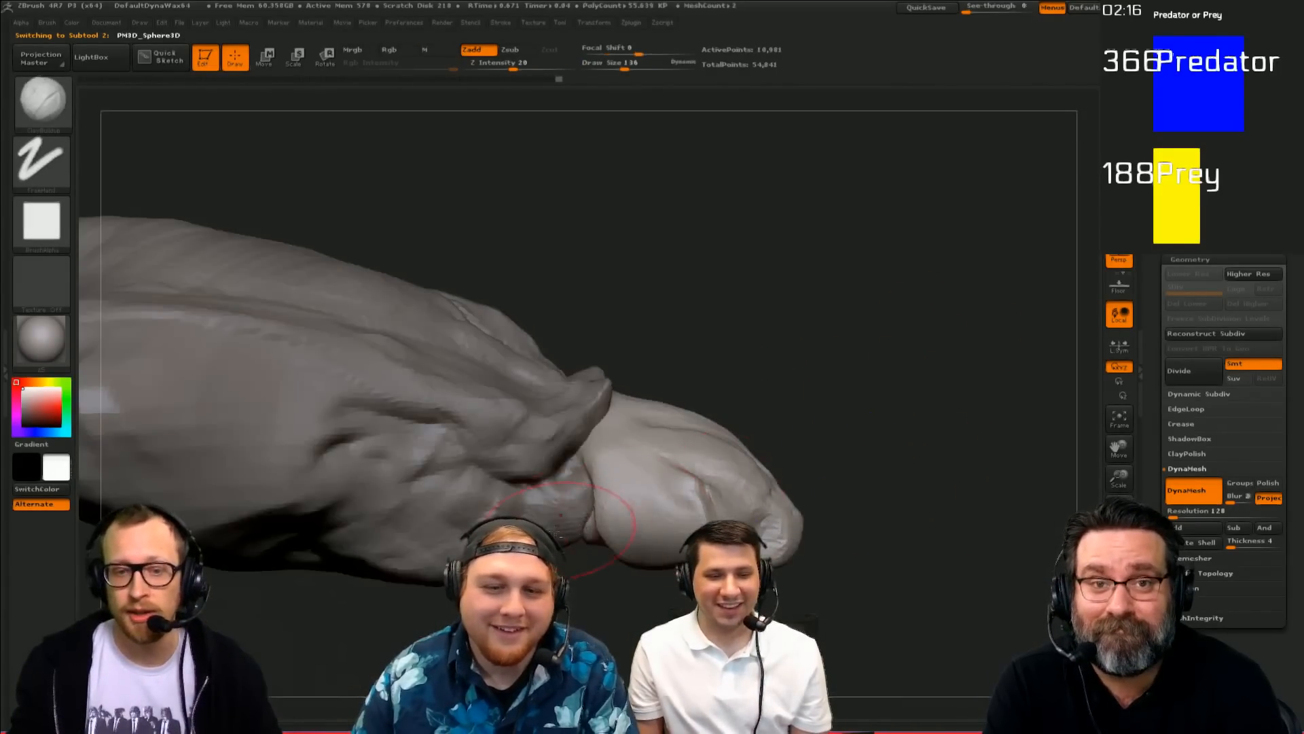
alt+click(559, 488)
key(b)
key(d)
key(s)
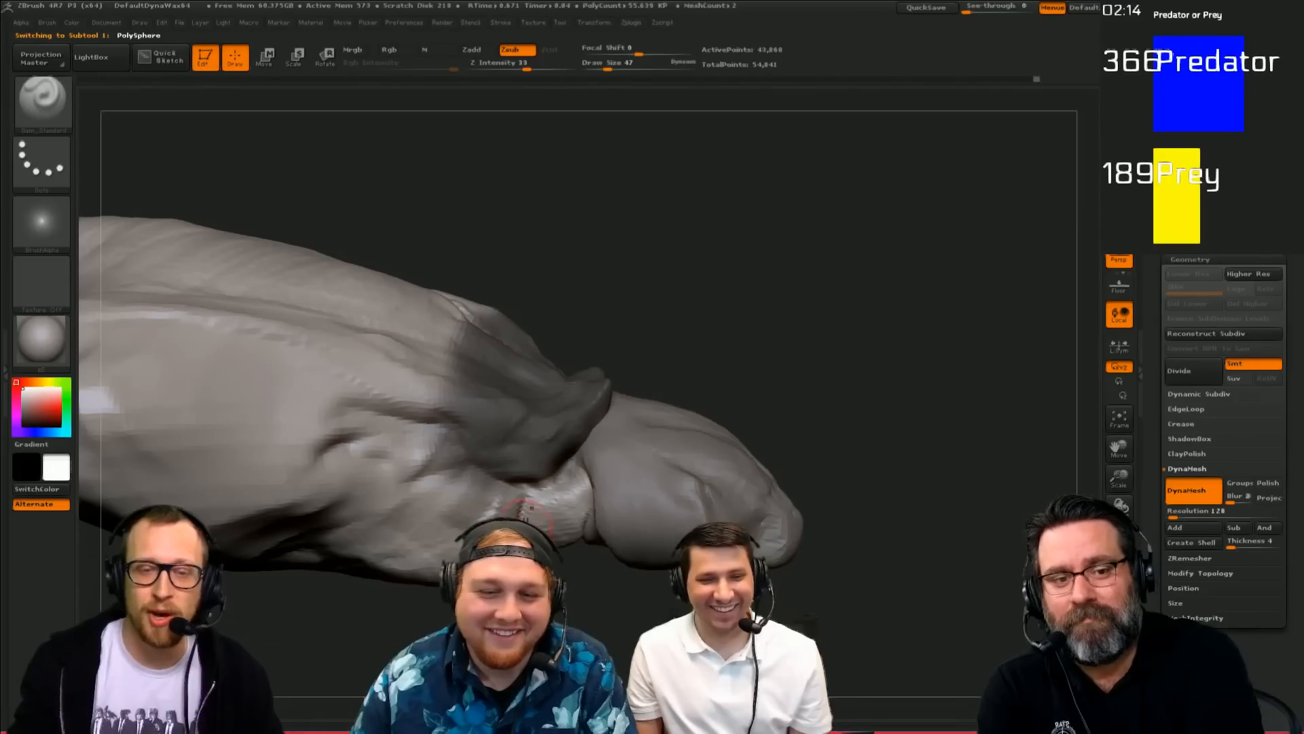
drag(554, 578, 549, 499)
drag(627, 172, 625, 139)
Step: Build up the neck folds between the collar and the head with ClayBuildup at draw sizes 86 and 75
key(b)
key(c)
key(b)
mouse_move(584, 556)
mouse_down()
mouse_move(679, 387)
mouse_move(655, 408)
mouse_up()
drag(617, 515, 607, 456)
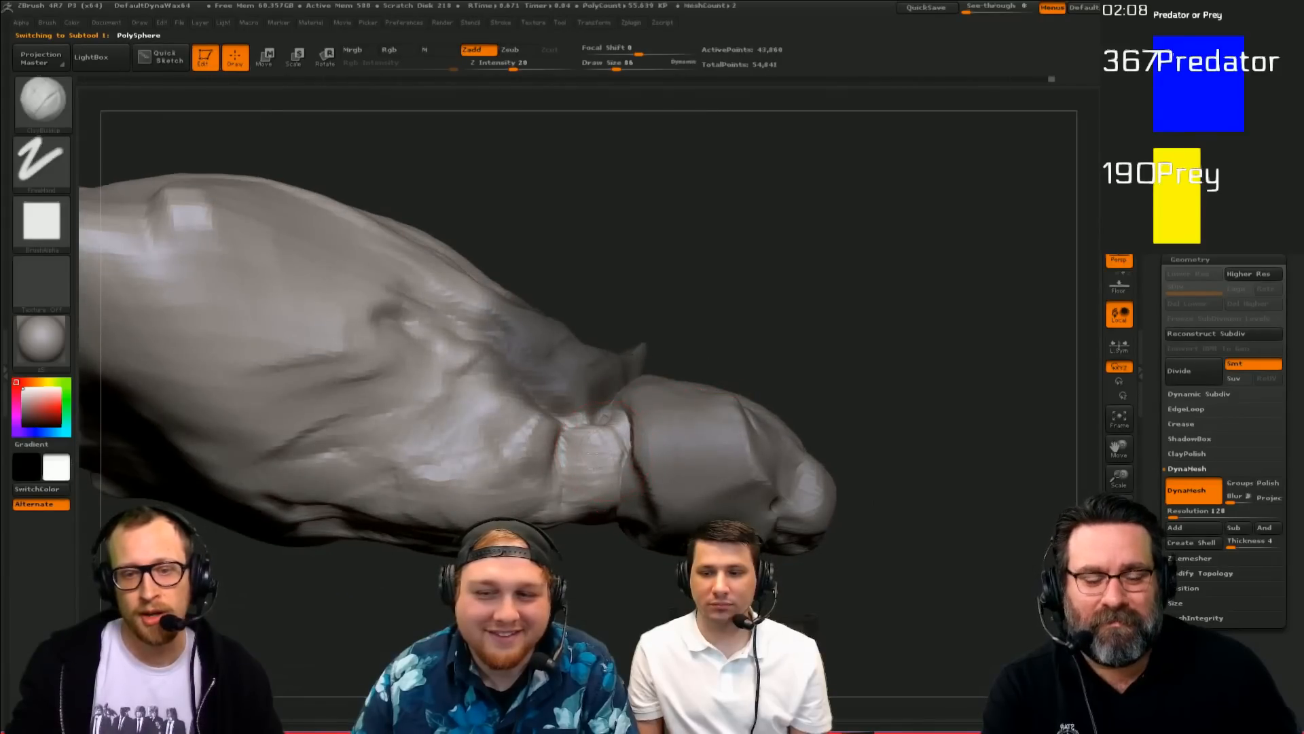
key(s)
drag(611, 399, 590, 484)
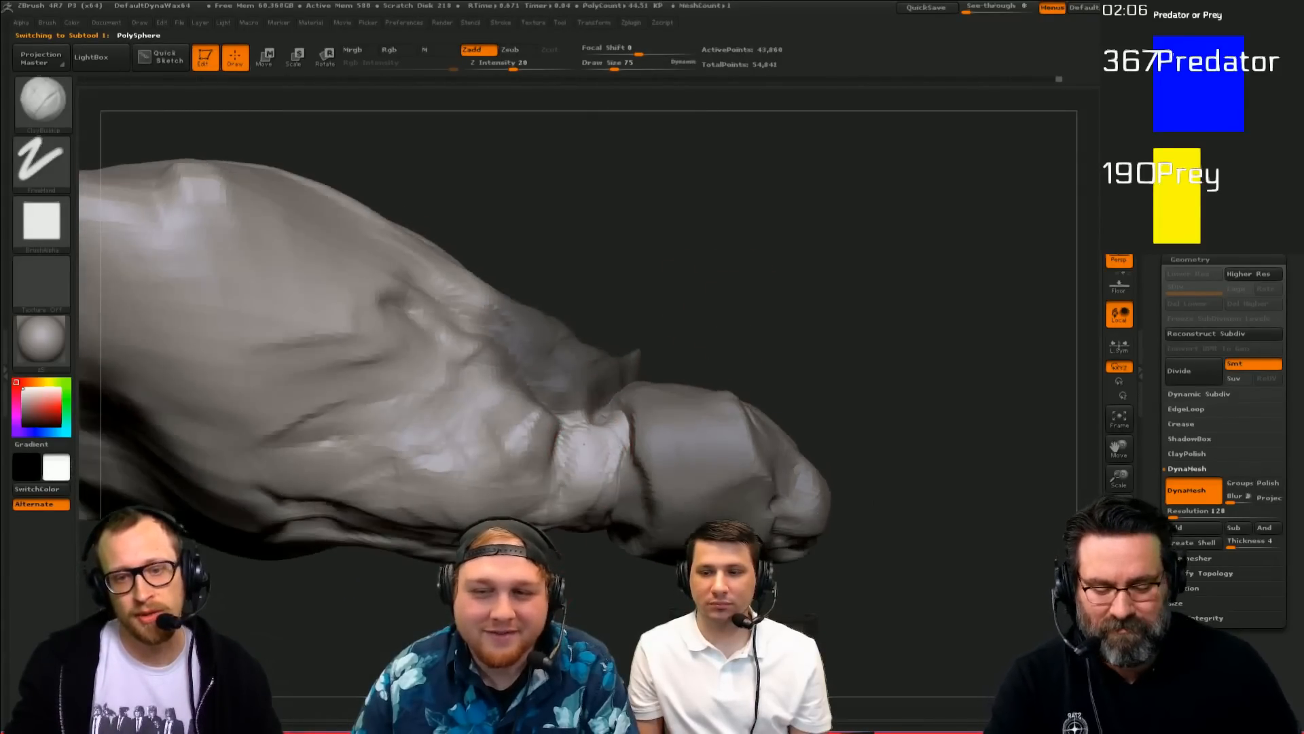
key(s)
drag(534, 437, 544, 437)
drag(686, 228, 631, 306)
drag(513, 397, 554, 444)
Step: Clear the collar mask and raise the folds on the flank behind the collar with the Standard brush at draw size 53
ctrl+drag(845, 238, 858, 296)
mouse_move(1032, 212)
mouse_down()
mouse_move(965, 225)
mouse_move(818, 451)
mouse_move(532, 449)
mouse_move(540, 394)
mouse_move(505, 430)
mouse_move(485, 357)
mouse_up()
key(b)
key(s)
key(t)
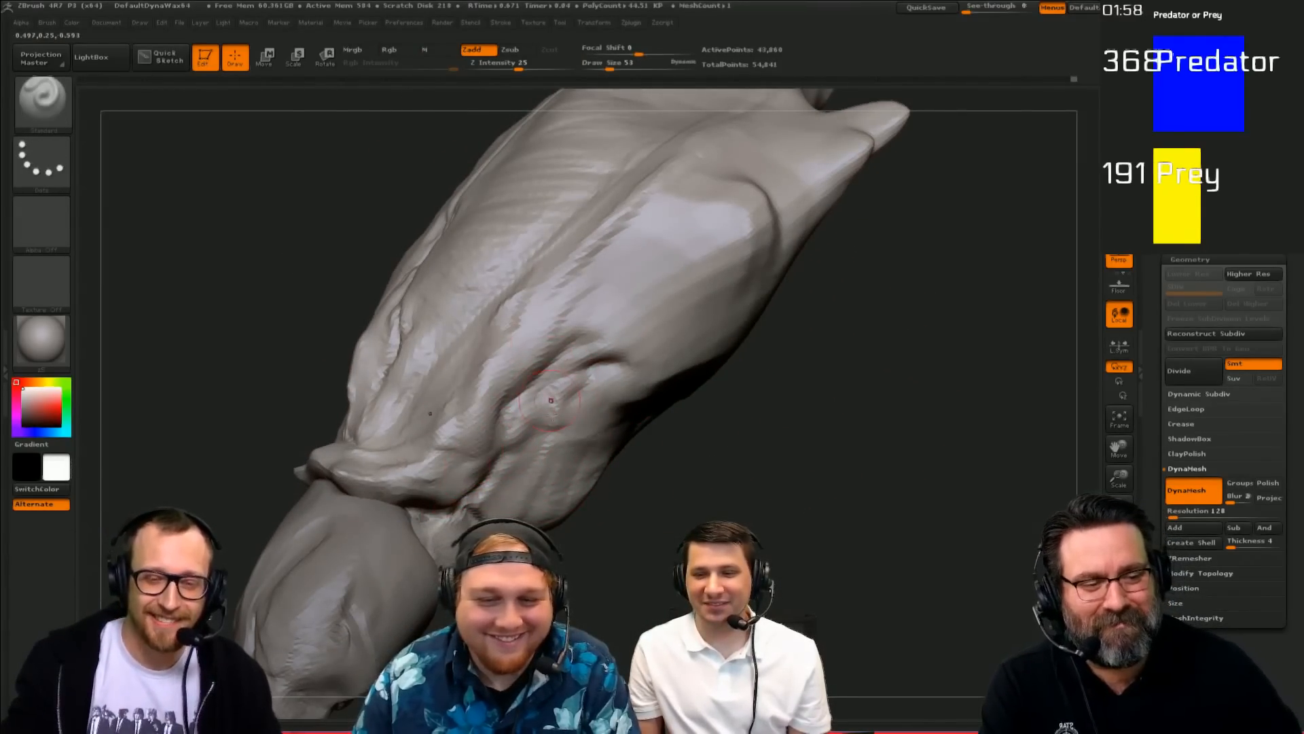
drag(809, 414, 741, 424)
drag(454, 431, 400, 440)
mouse_move(740, 496)
shift+mouse_down()
mouse_move(621, 540)
mouse_move(713, 653)
mouse_move(655, 577)
shift+mouse_up()
Step: Adjust the side silhouette where the body narrows toward the collar with the Move brush at draw size 86
key(b)
key(m)
key(v)
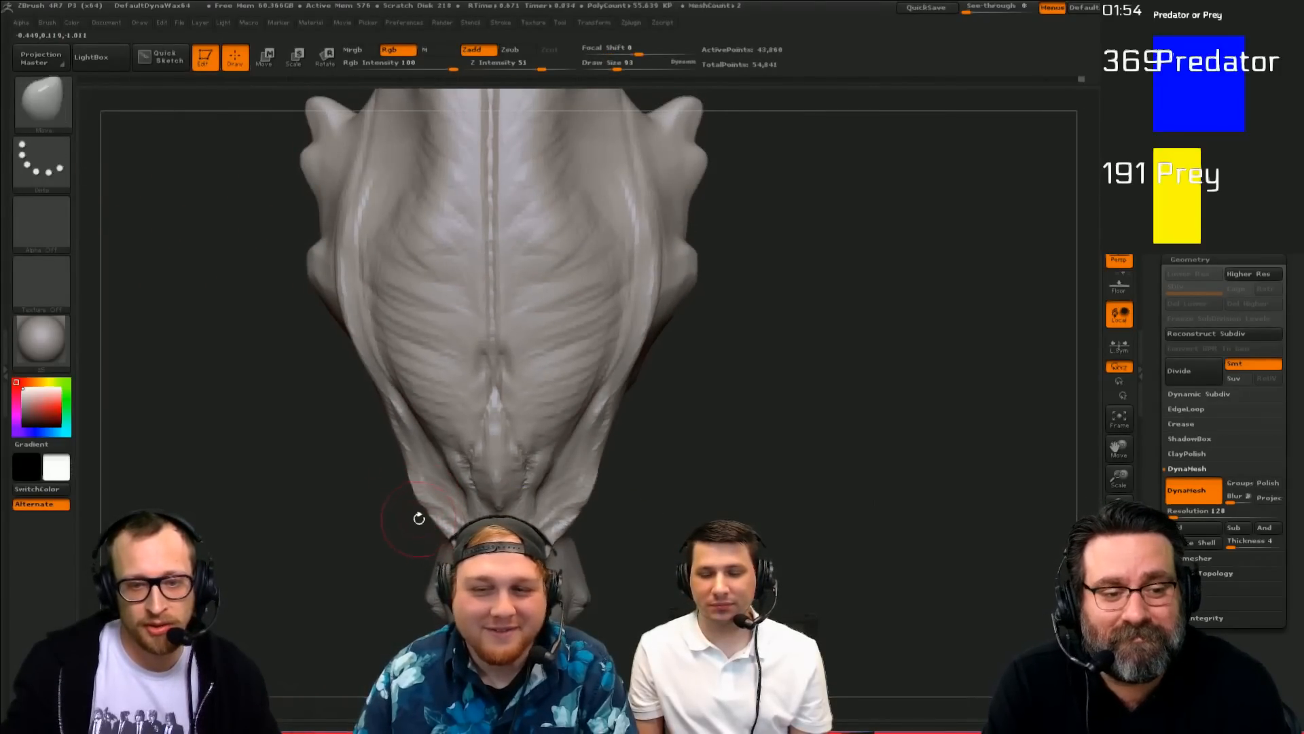
drag(419, 518, 417, 492)
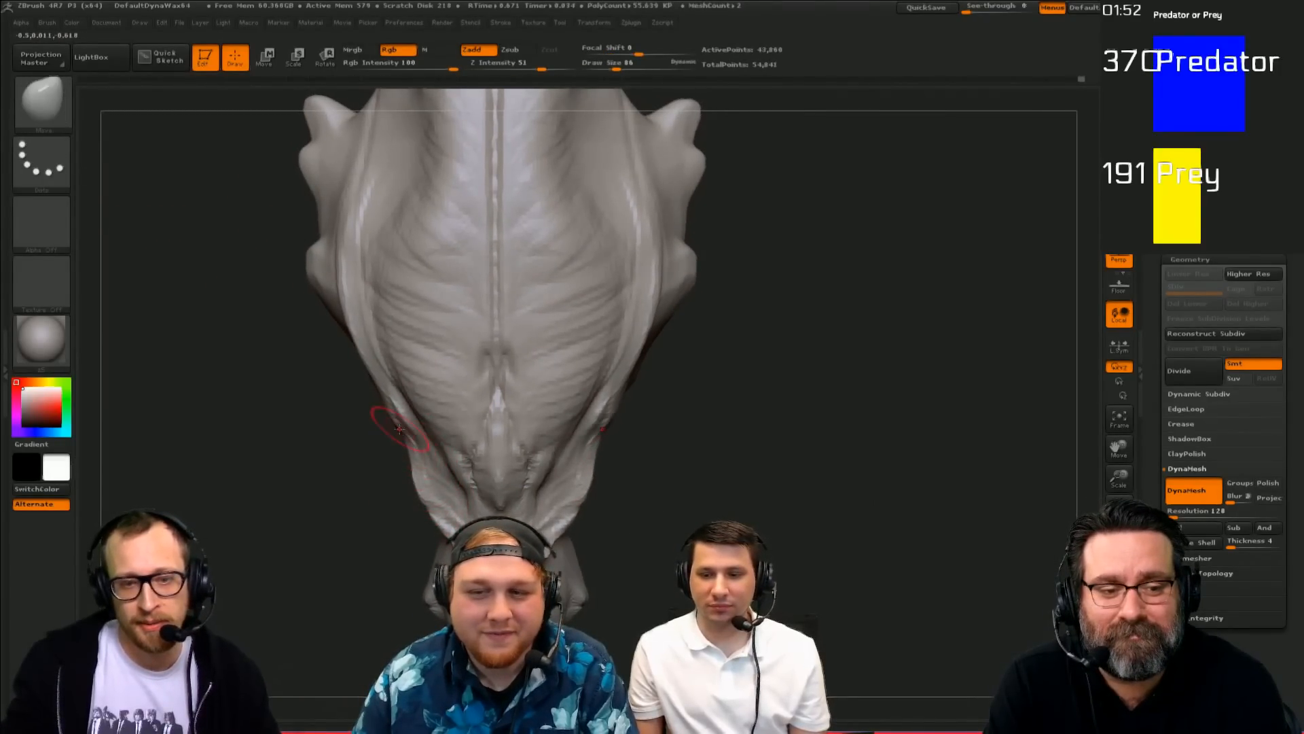
Step: Carve a crease along the flank ridge behind the collar with Dam_Standard at draw size 86
drag(951, 339, 1032, 231)
scroll(1183, 264, down, 3)
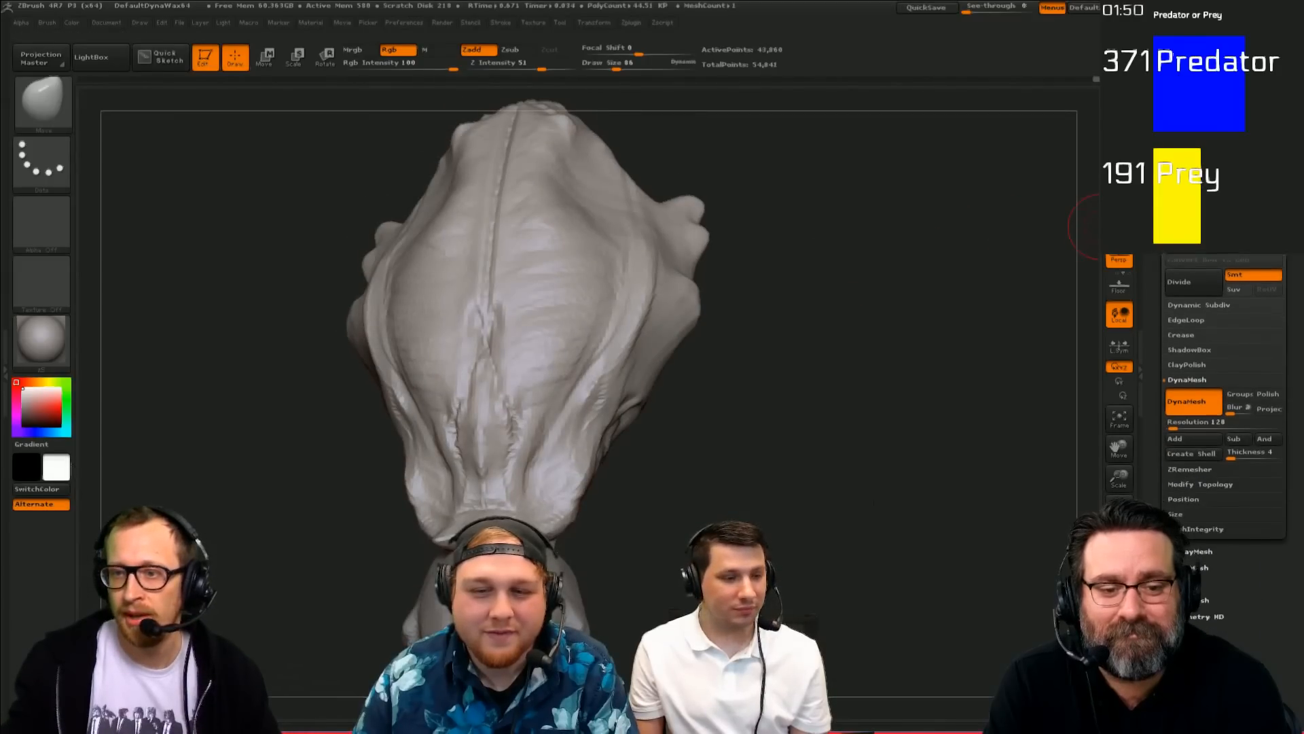
drag(1019, 320, 989, 228)
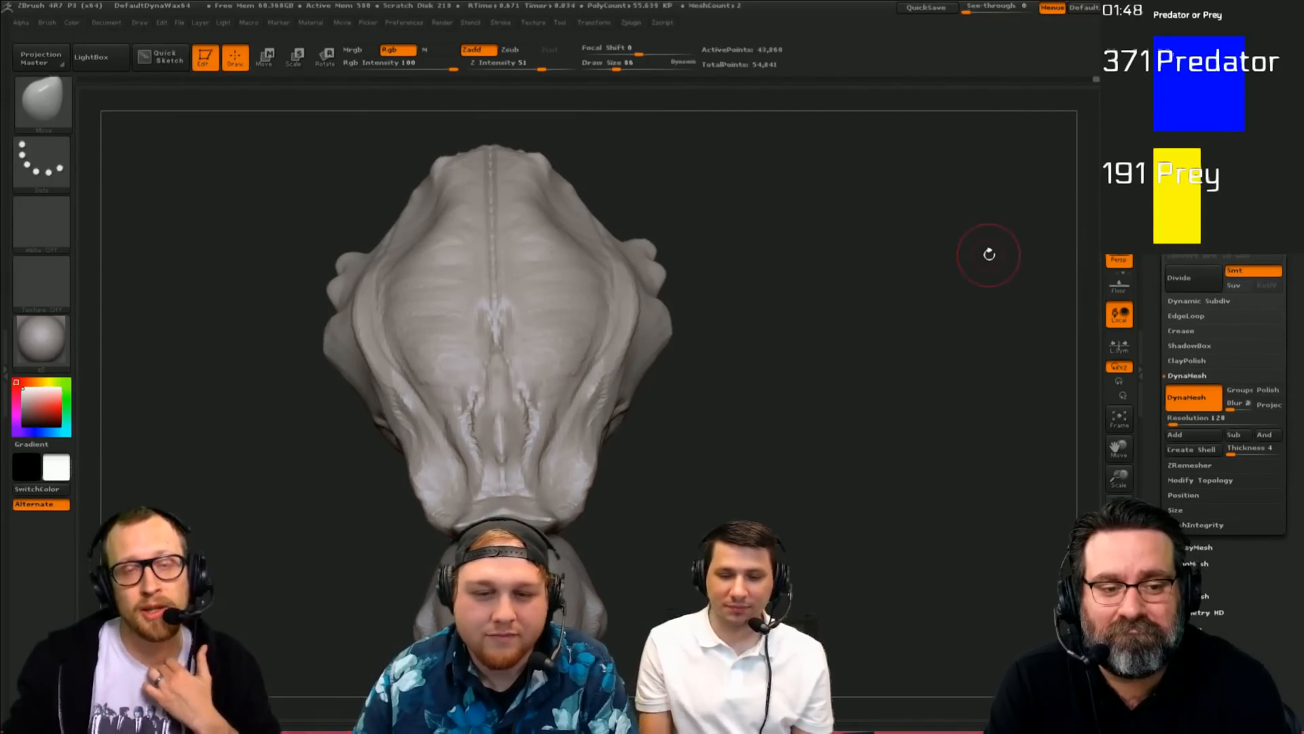
mouse_move(971, 330)
mouse_down()
mouse_move(917, 241)
mouse_move(920, 348)
mouse_move(689, 344)
mouse_move(911, 353)
mouse_move(882, 384)
mouse_move(772, 434)
mouse_move(611, 418)
mouse_up()
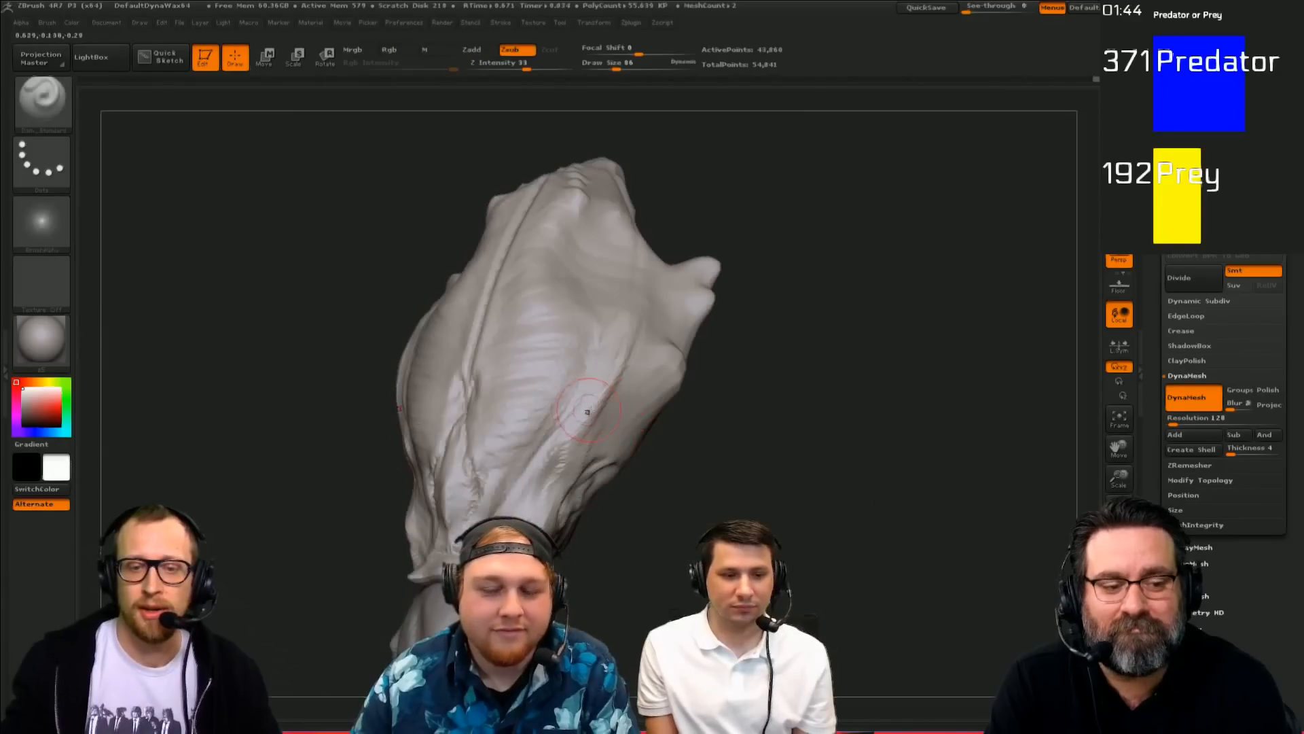
Step: Build up the knob on the middle of the flank with ClayBuildup at draw sizes 86 and 131
key(2)
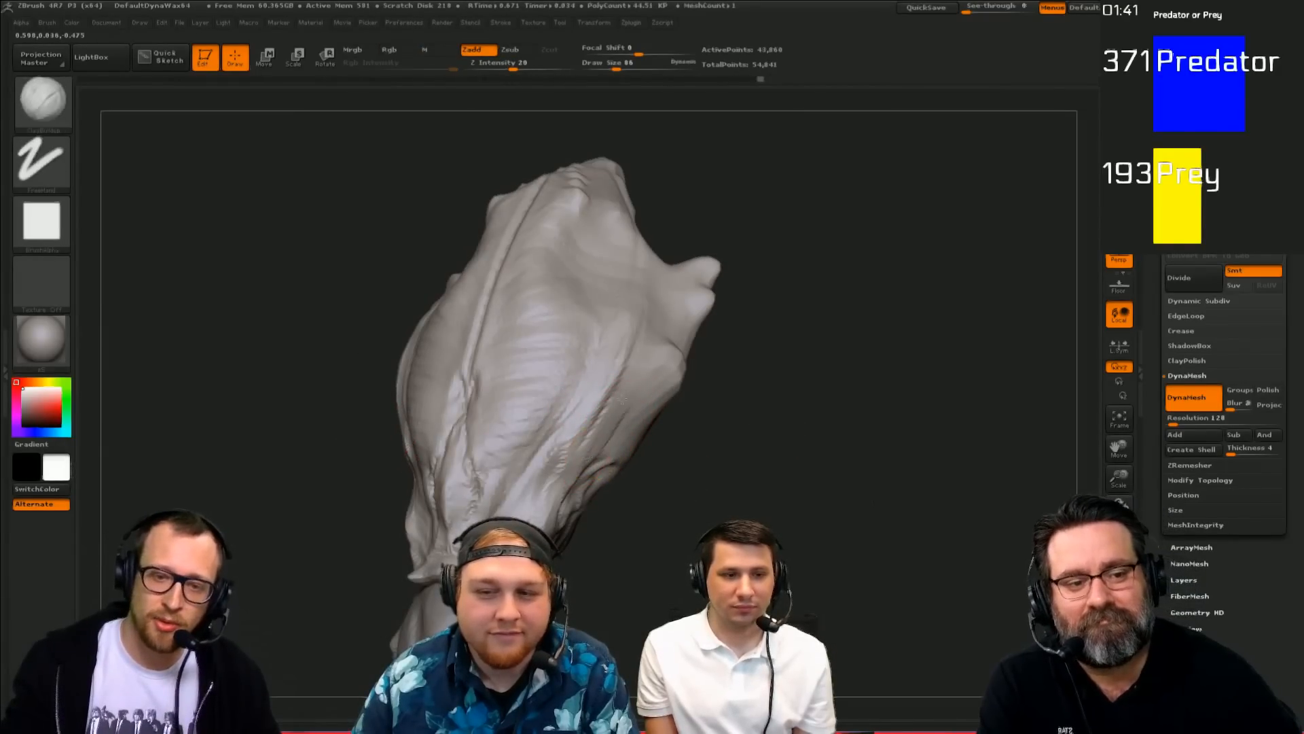
drag(731, 379, 672, 368)
alt+drag(651, 370, 662, 364)
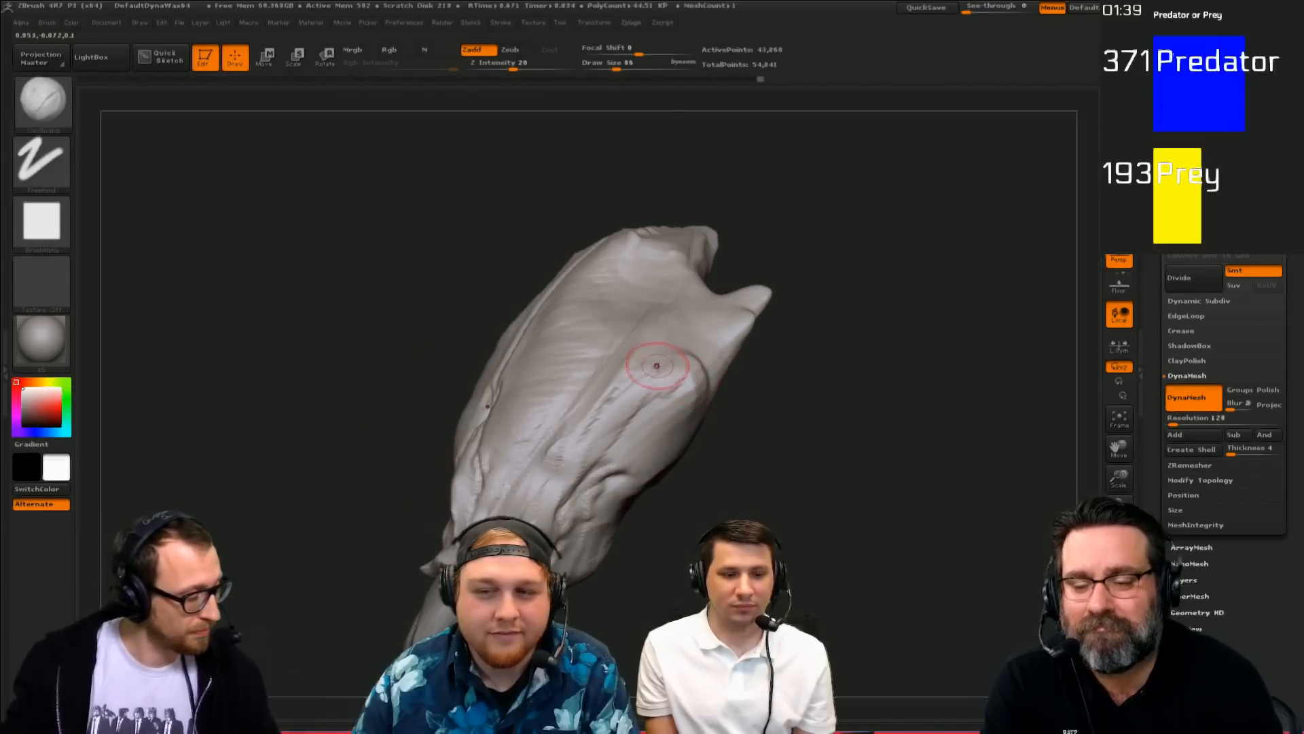
drag(764, 397, 693, 406)
key(s)
right_drag(697, 385, 701, 388)
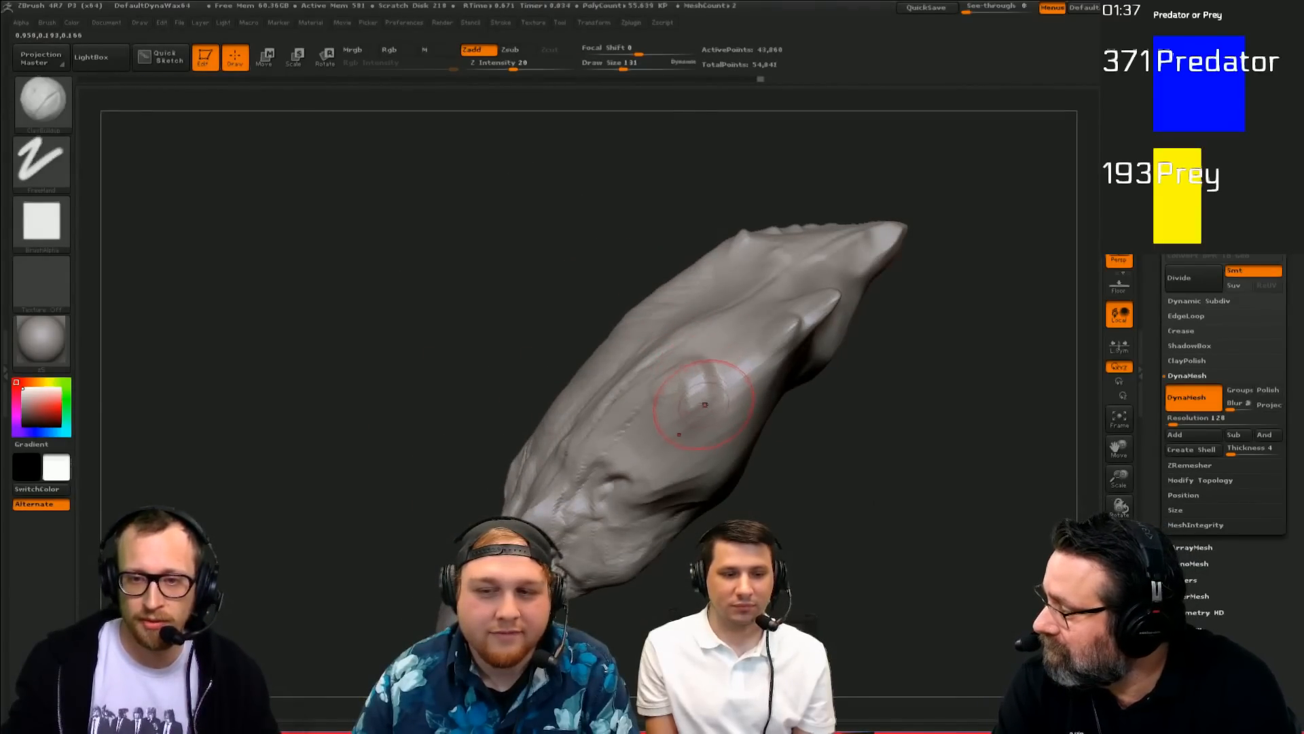
drag(705, 404, 689, 412)
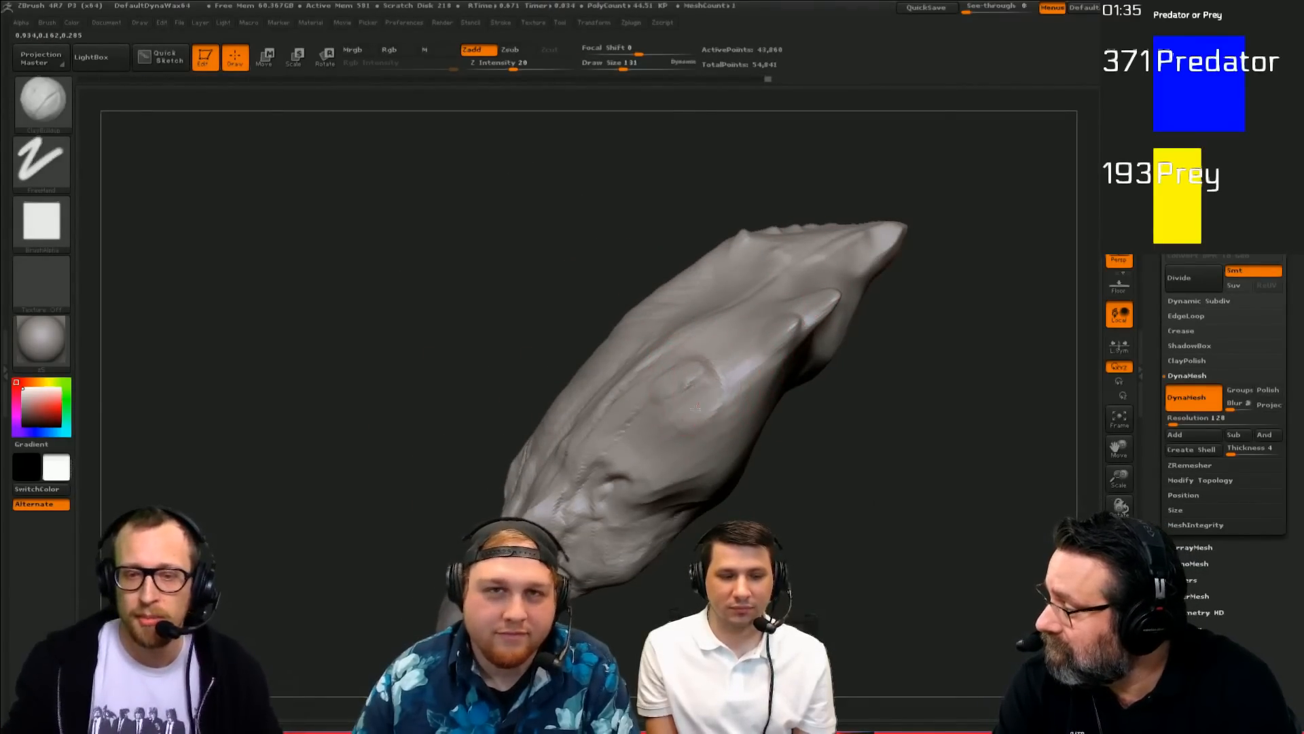
drag(680, 430, 704, 418)
Step: Extend the raised fold from the flank knob toward the collar with ClayBuildup at draw size 93
right_drag(692, 372, 690, 393)
key(s)
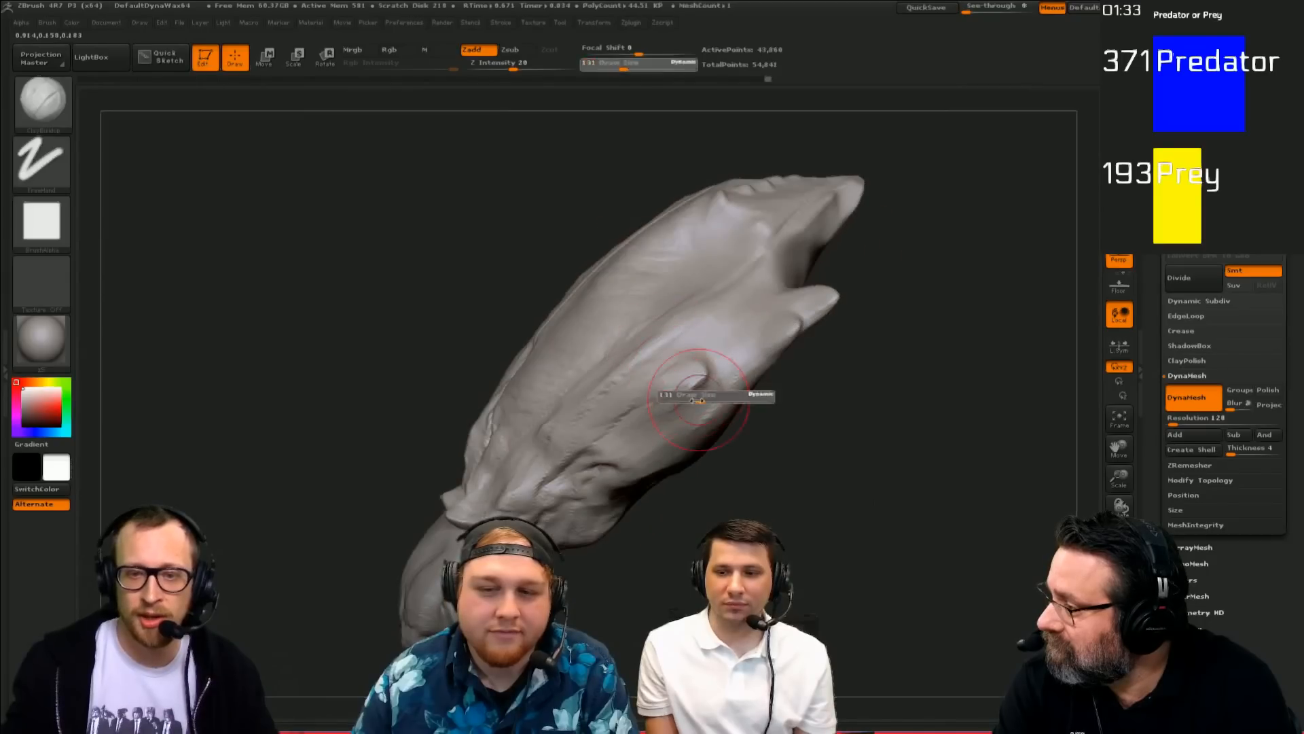
drag(694, 396, 689, 396)
drag(679, 406, 651, 423)
right_drag(710, 451, 648, 451)
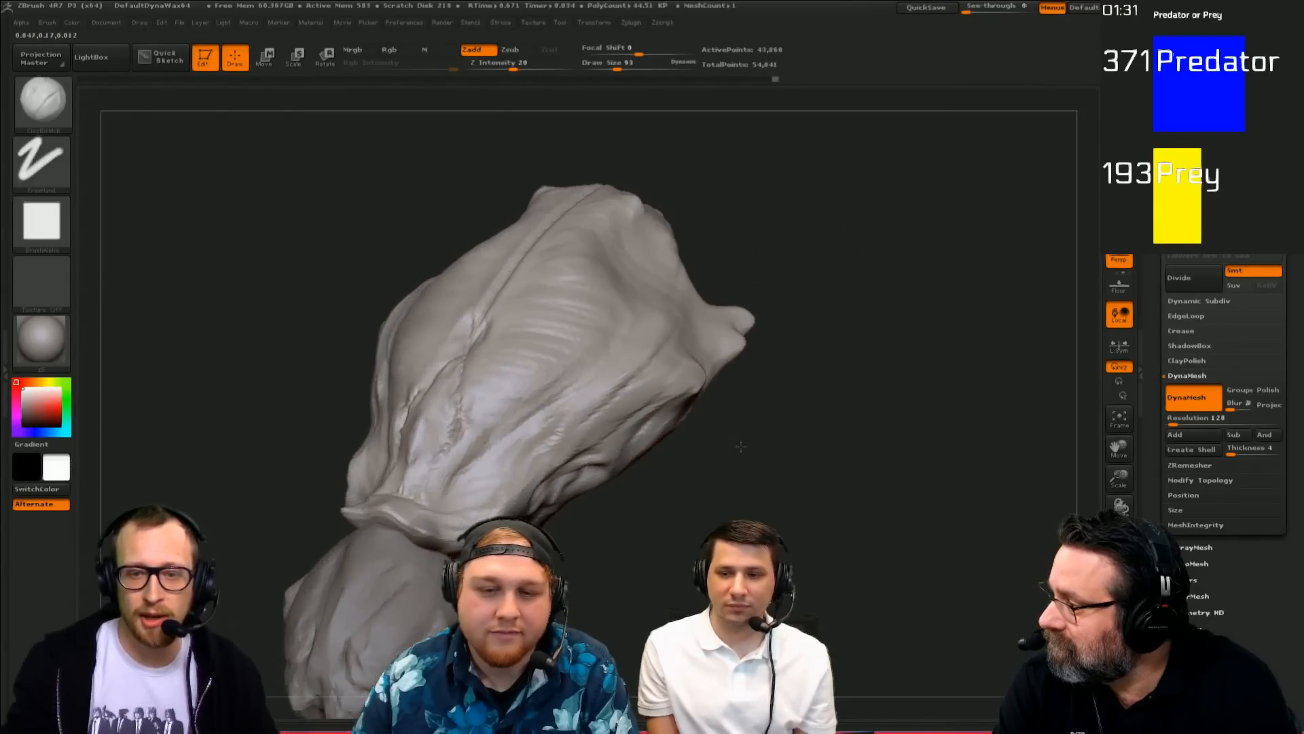
Step: Add volume to the lower flank with ClayBuildup at draw sizes 109 and 160 and smooth it
key(s)
drag(687, 475, 691, 476)
right_drag(699, 495, 709, 479)
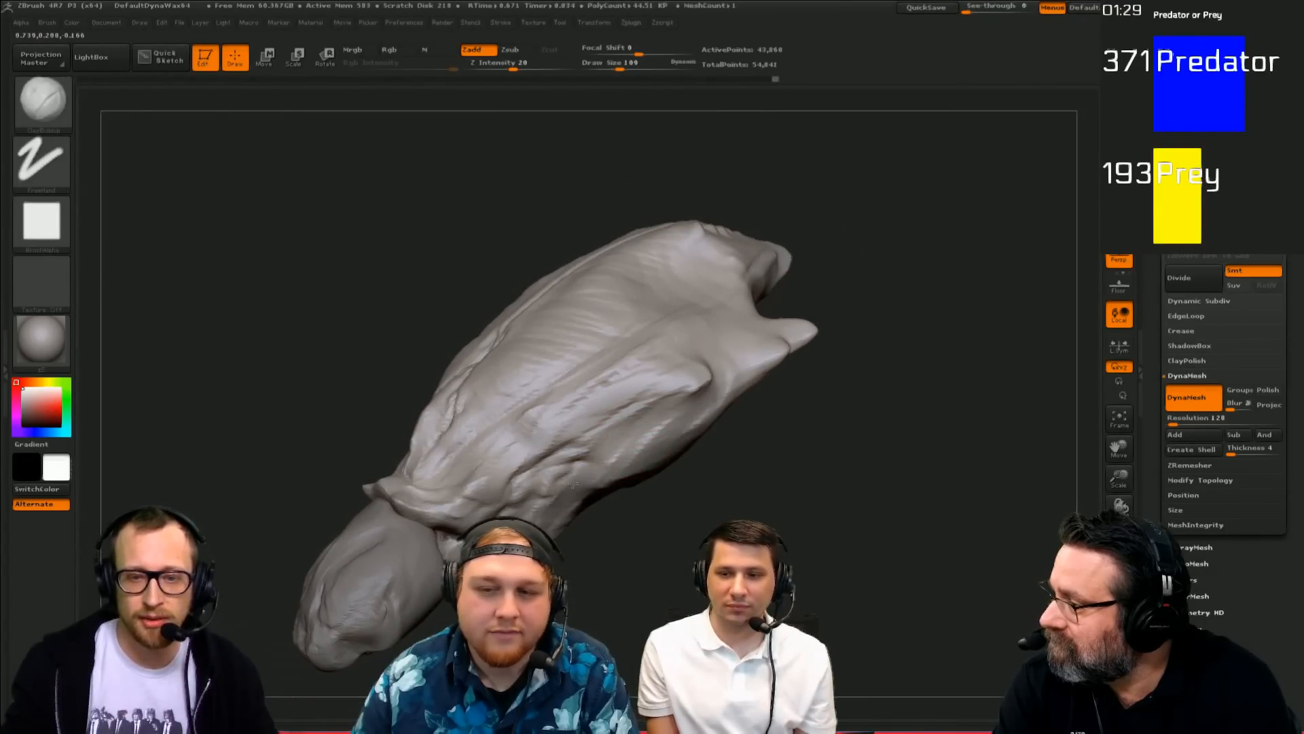
right_drag(612, 520, 554, 537)
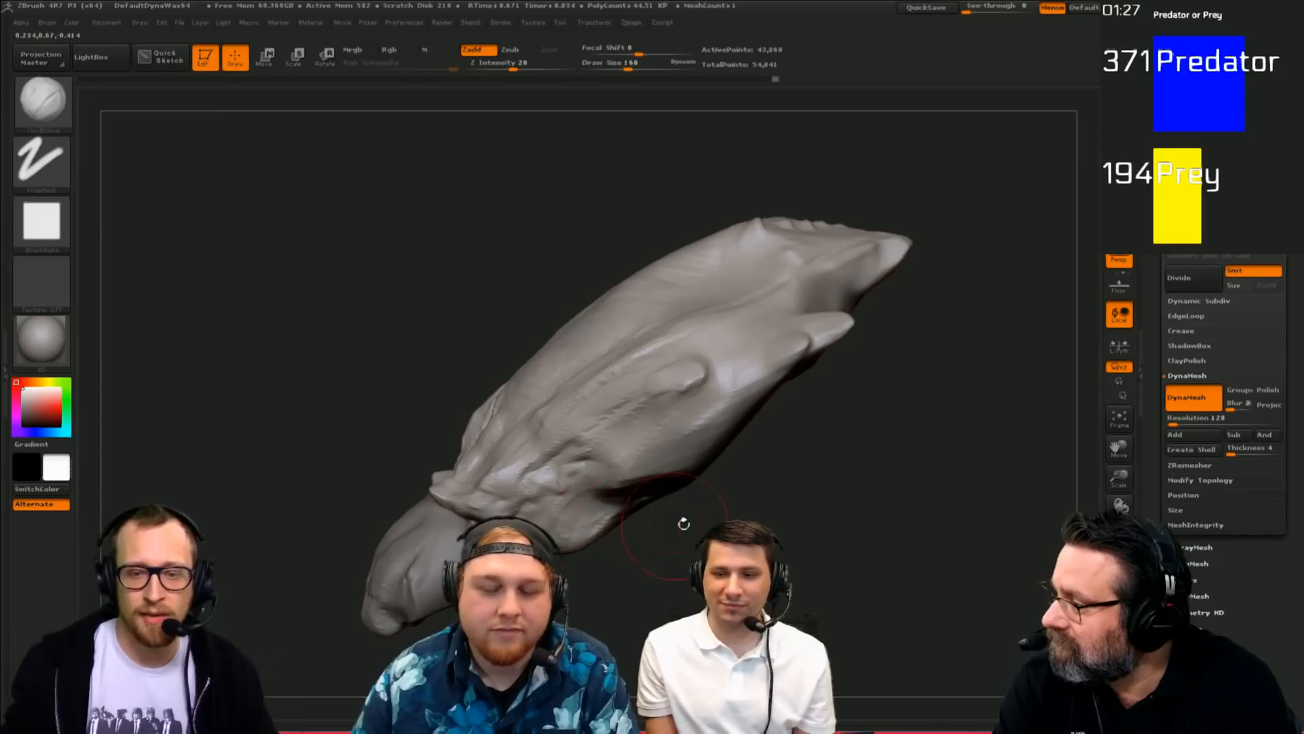
mouse_move(684, 524)
right_down()
mouse_move(663, 486)
mouse_move(645, 493)
right_up()
drag(640, 490, 661, 404)
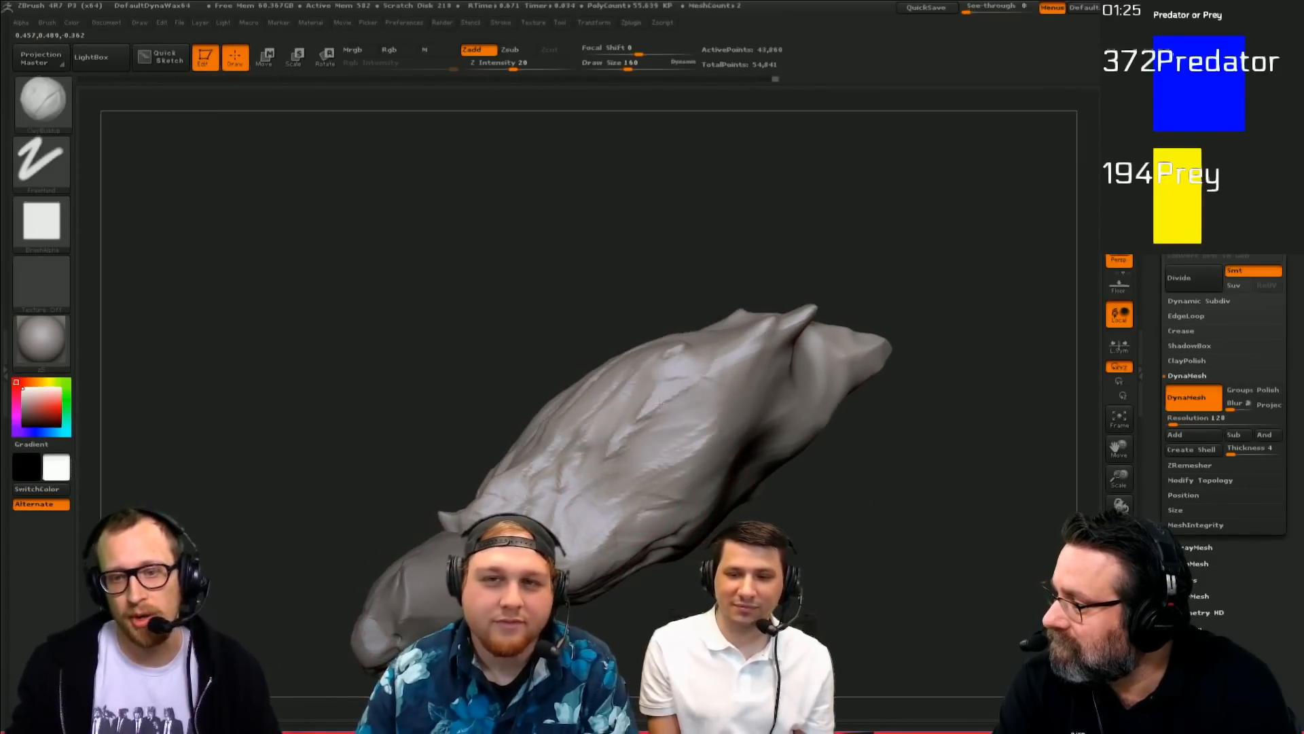
shift+drag(706, 441, 669, 462)
Step: Flatten the lower flank and the body's underside near the rear with hPolish at draw size 244
key(b)
key(h)
key(p)
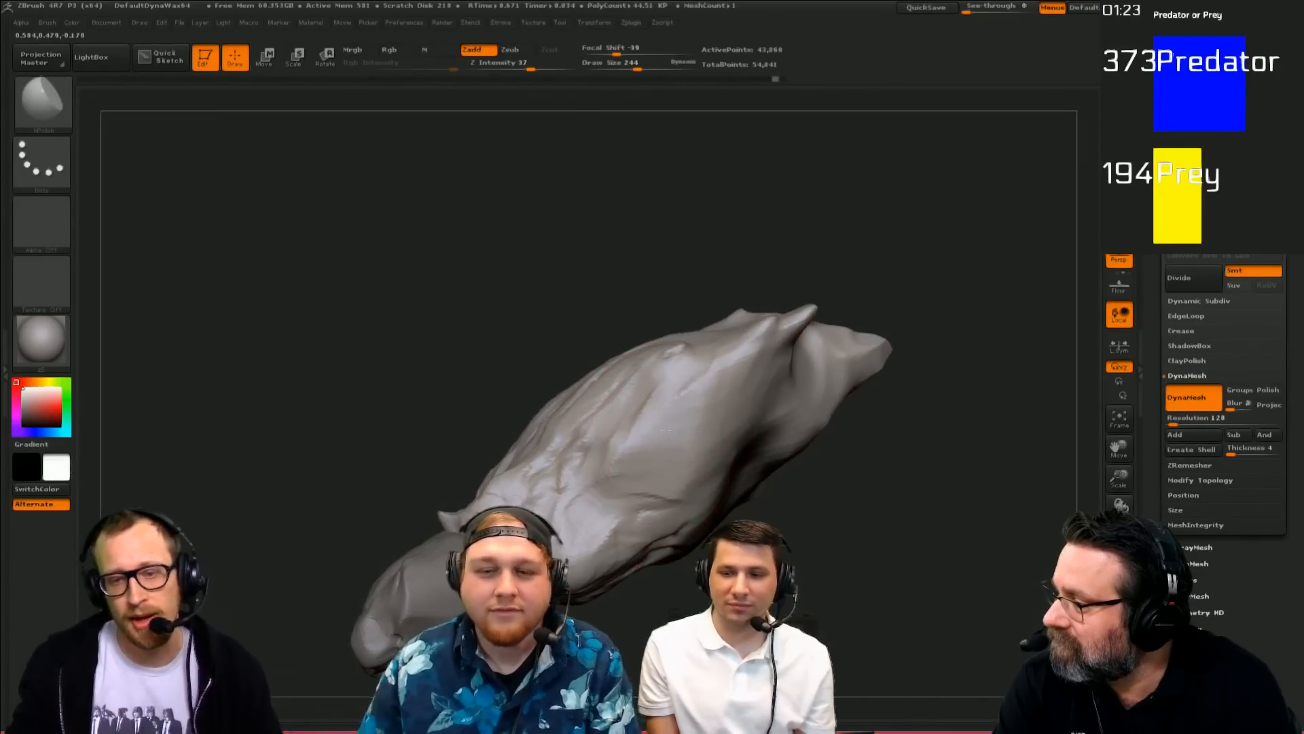
drag(824, 481, 771, 475)
drag(771, 567, 747, 536)
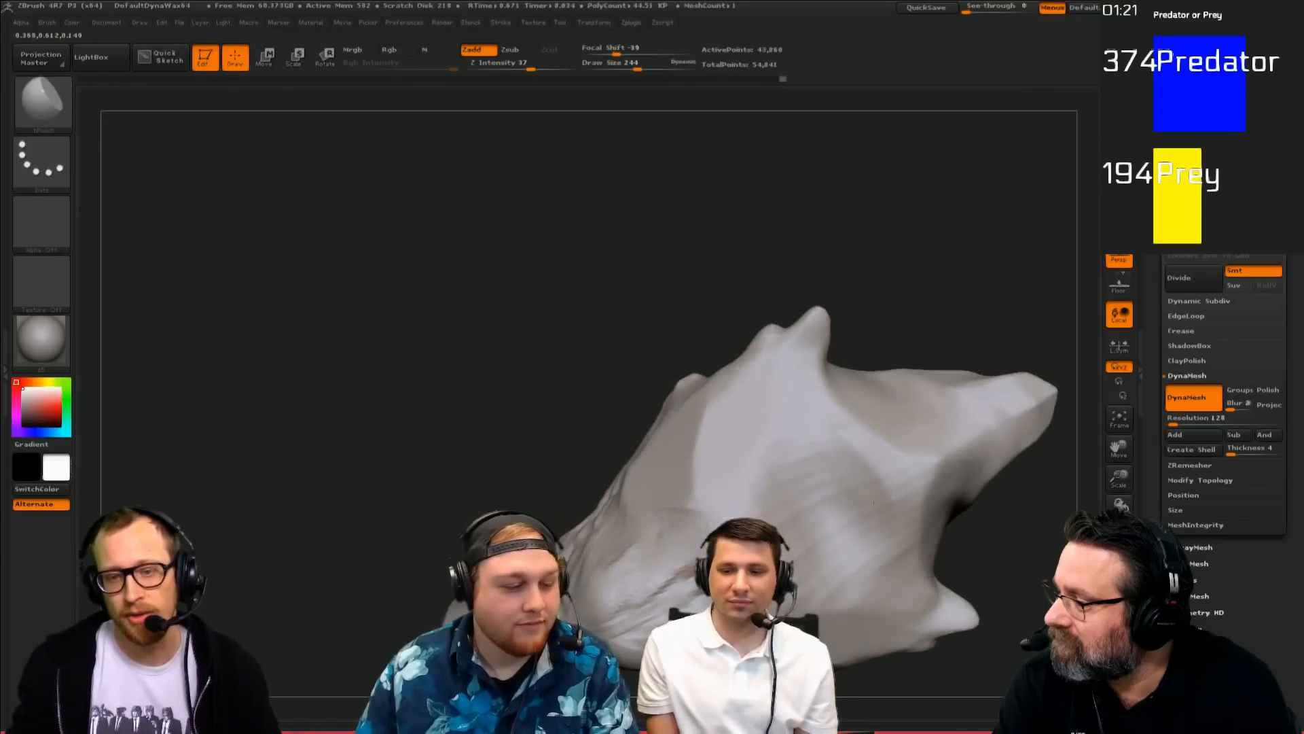
drag(896, 267, 883, 500)
drag(1025, 524, 748, 461)
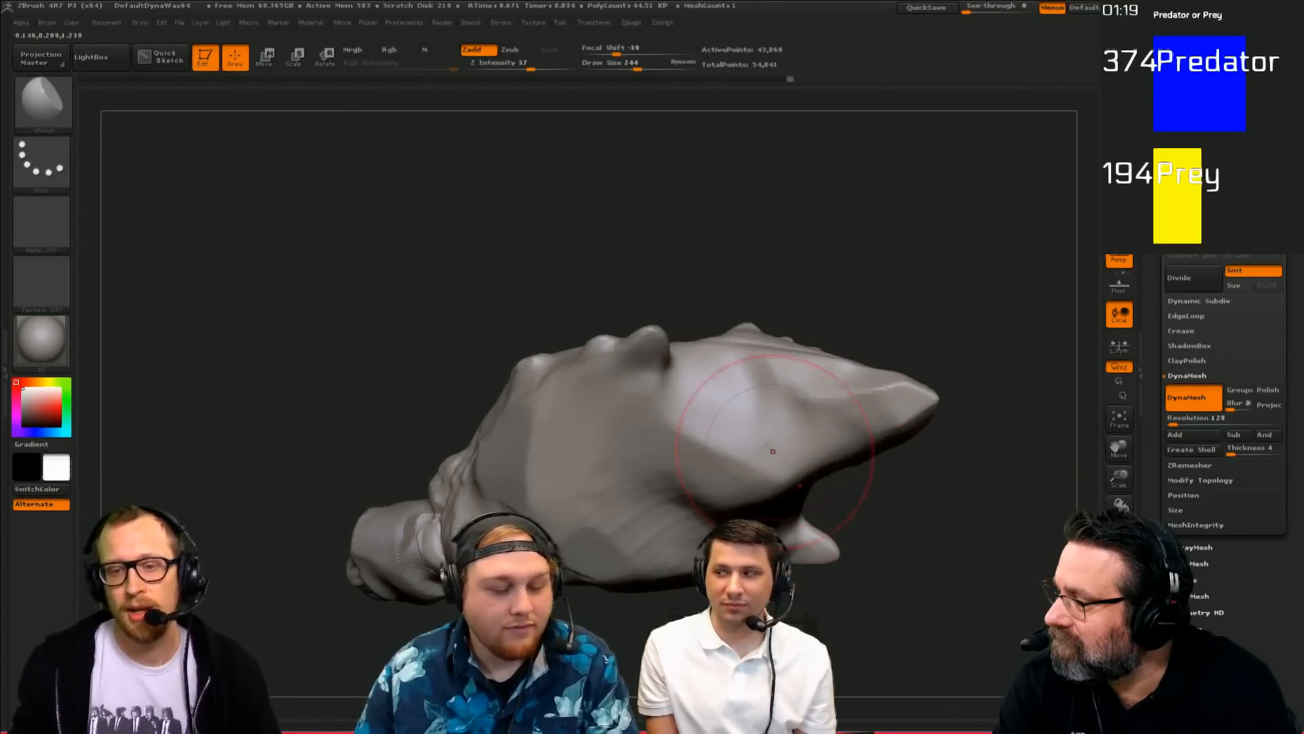
Step: Carve the hollow between the flank spike and the rear end with Dam_Standard and smooth it
mouse_move(852, 517)
mouse_down()
mouse_move(812, 486)
mouse_move(785, 485)
mouse_up()
key(b)
key(d)
key(s)
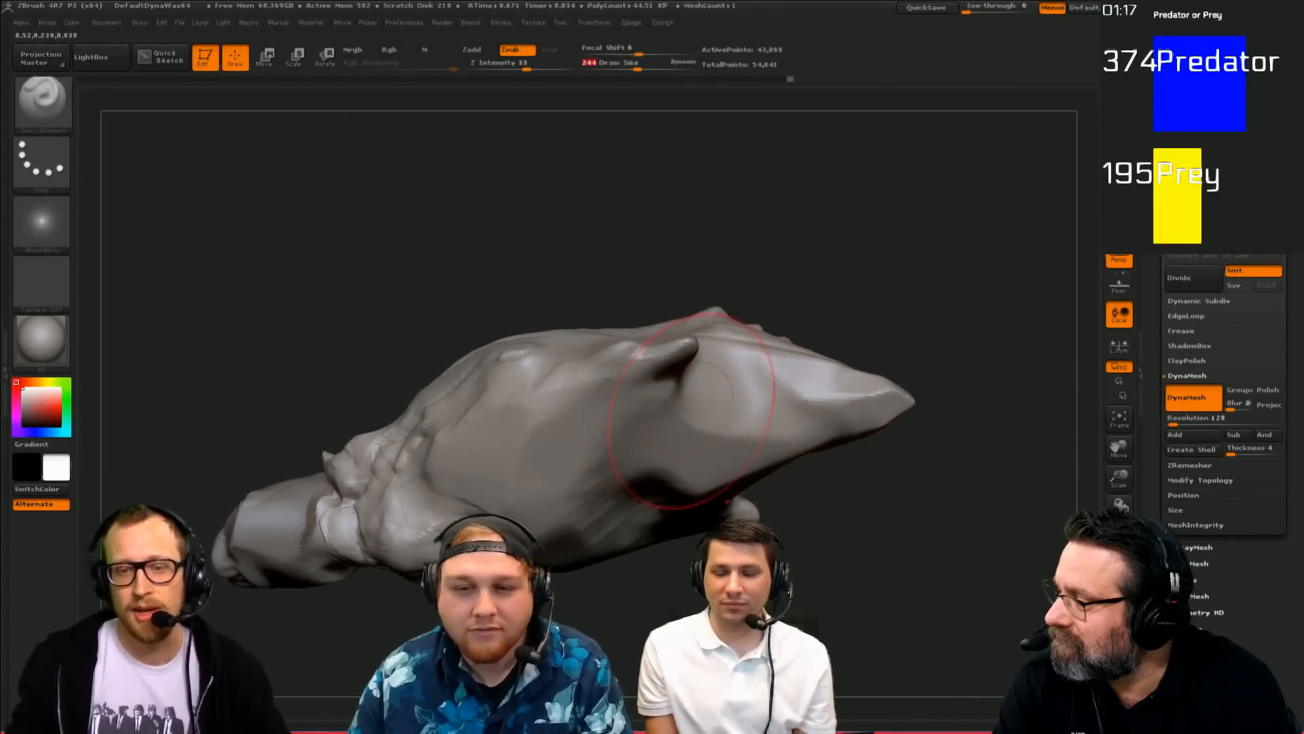
drag(693, 370, 655, 435)
drag(783, 252, 774, 221)
key([)
mouse_move(699, 364)
shift+mouse_down()
mouse_move(703, 380)
mouse_move(666, 429)
shift+mouse_up()
Step: Reshape the tapered rear end of the body with the Move brush at draw size 232
mouse_move(747, 286)
mouse_down()
mouse_move(730, 231)
mouse_move(704, 249)
mouse_up()
ctrl+shift+drag(685, 171, 678, 353)
mouse_move(636, 257)
ctrl+shift+mouse_down()
mouse_move(739, 311)
mouse_move(788, 192)
mouse_move(781, 214)
mouse_move(681, 152)
mouse_move(737, 198)
ctrl+shift+mouse_up()
mouse_move(822, 216)
mouse_down()
mouse_move(888, 378)
mouse_move(626, 329)
mouse_up()
key(s)
key(b)
key(m)
key(v)
mouse_move(460, 372)
mouse_down()
mouse_move(485, 362)
mouse_move(459, 343)
mouse_move(482, 295)
mouse_up()
key(ctrl+z)
alt+drag(575, 181, 597, 244)
key(s)
drag(541, 326, 546, 326)
drag(534, 341, 521, 329)
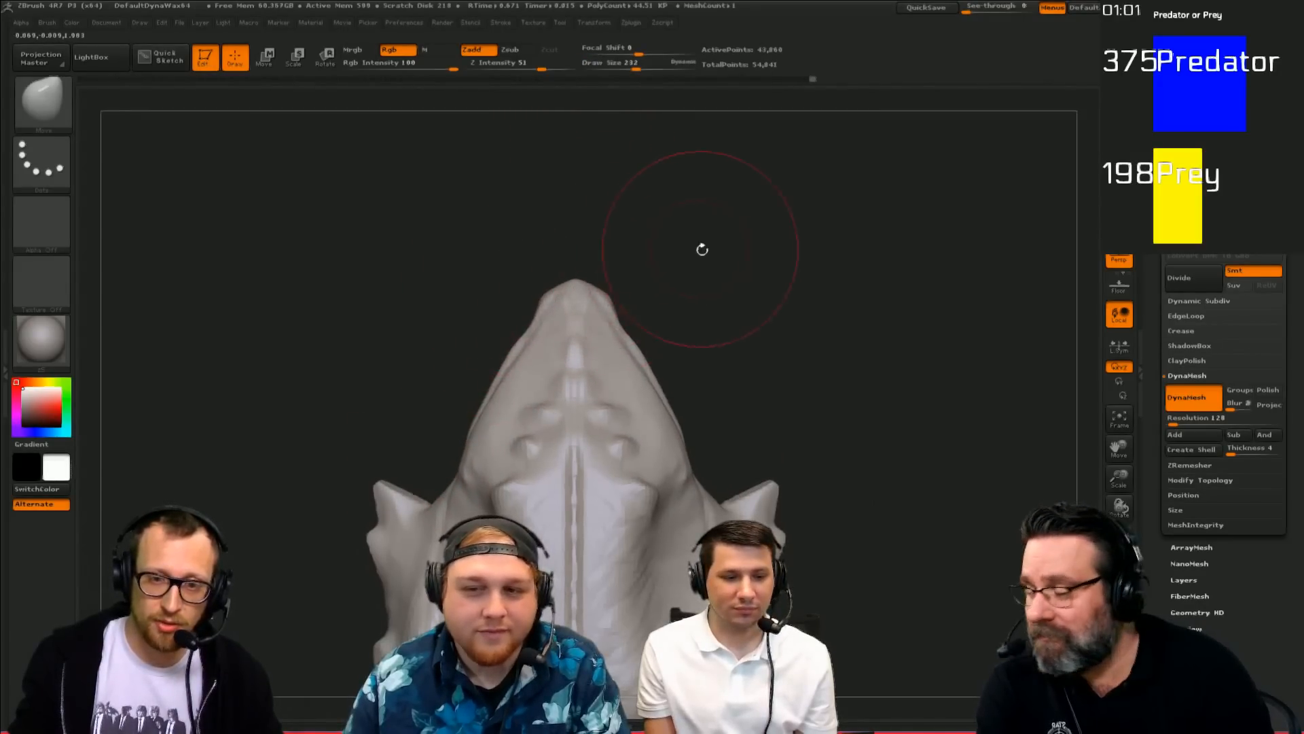
Step: Pull the edge of the rear tip into shape with the Move brush
drag(702, 249, 680, 252)
key(s)
drag(541, 300, 545, 285)
mouse_move(757, 484)
alt+mouse_down()
mouse_move(807, 309)
mouse_move(874, 284)
mouse_move(806, 213)
mouse_move(882, 233)
mouse_move(955, 207)
mouse_move(494, 406)
mouse_move(504, 419)
alt+mouse_up()
Step: Adjust the body's overall silhouette toward the collar with the Move brush, enlarging the draw size to 819
key(s)
drag(444, 460, 447, 442)
key(s)
mouse_move(611, 523)
mouse_down()
mouse_move(649, 522)
mouse_move(595, 545)
mouse_move(637, 545)
mouse_up()
key(ctrl+z)
key(ctrl+z)
key(ctrl+shift+z)
key(ctrl+shift+z)
key(s)
drag(669, 486, 677, 544)
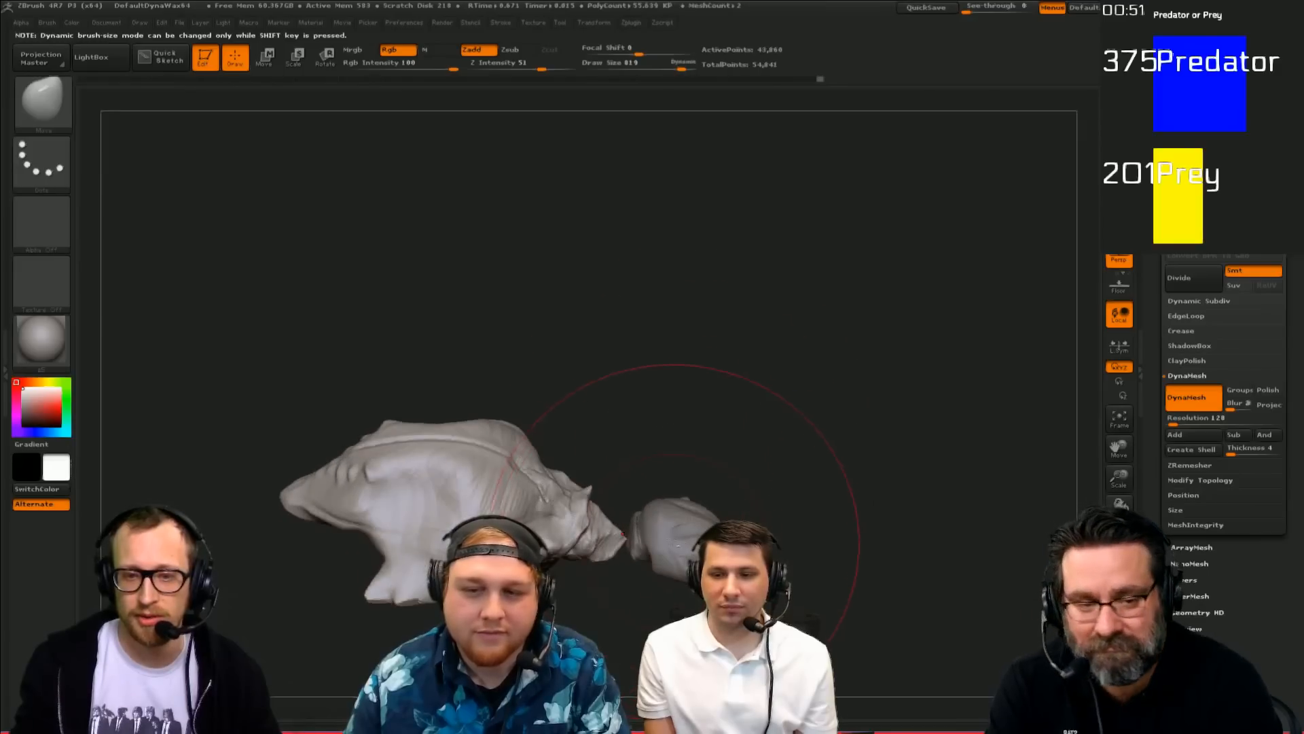
Step: Switch to the head subtool and mask the head, leaving its back end at the neck unmasked
alt+click(677, 544)
mouse_move(669, 415)
mouse_down()
mouse_move(618, 361)
mouse_move(635, 432)
mouse_move(602, 433)
mouse_up()
key(s)
drag(611, 380, 559, 428)
key(s)
mouse_move(537, 515)
mouse_down()
mouse_move(514, 514)
mouse_move(523, 497)
mouse_up()
key(s)
ctrl+drag(507, 468, 519, 516)
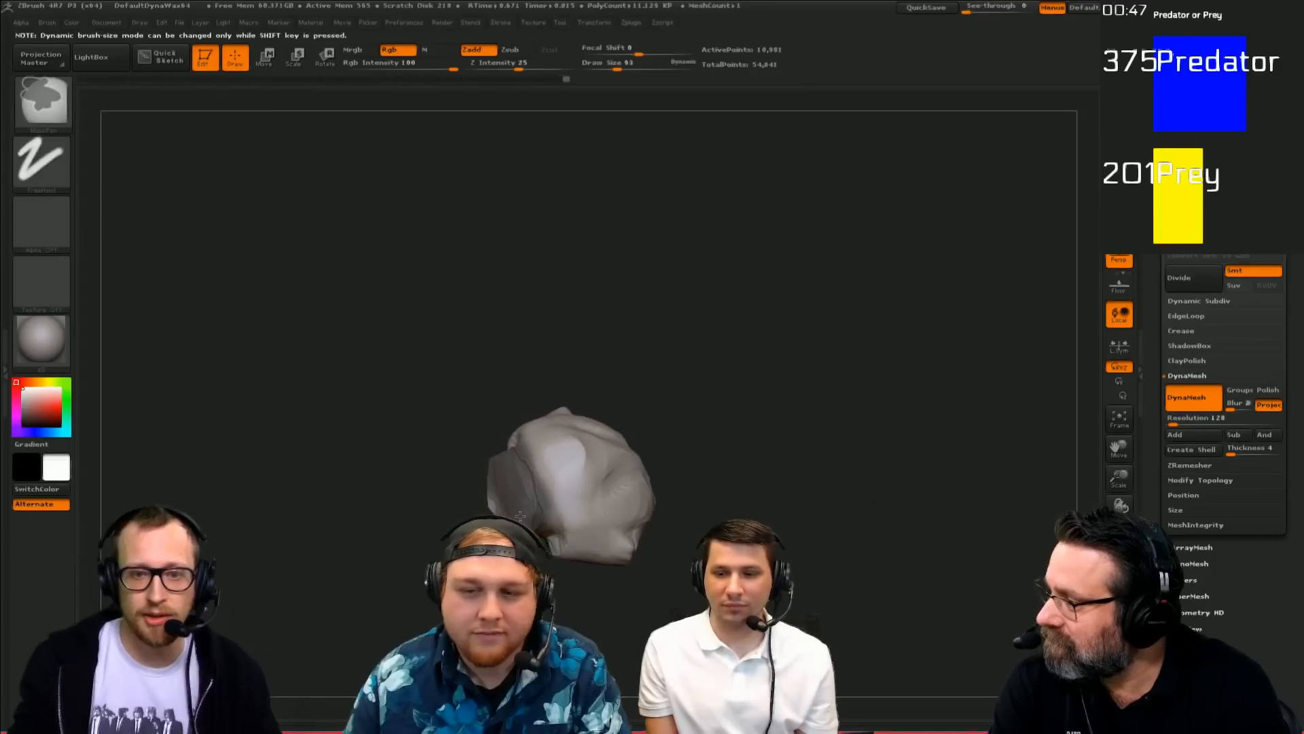
mouse_move(686, 448)
mouse_down()
mouse_move(629, 506)
mouse_move(643, 492)
mouse_move(573, 530)
mouse_up()
ctrl+click(598, 562)
Step: Stretch the back of the head toward the collar with Transpose Move to form a neck, and update its DynaMesh
key(w)
shift+drag(420, 533, 614, 533)
drag(517, 533, 620, 527)
drag(500, 204, 516, 258)
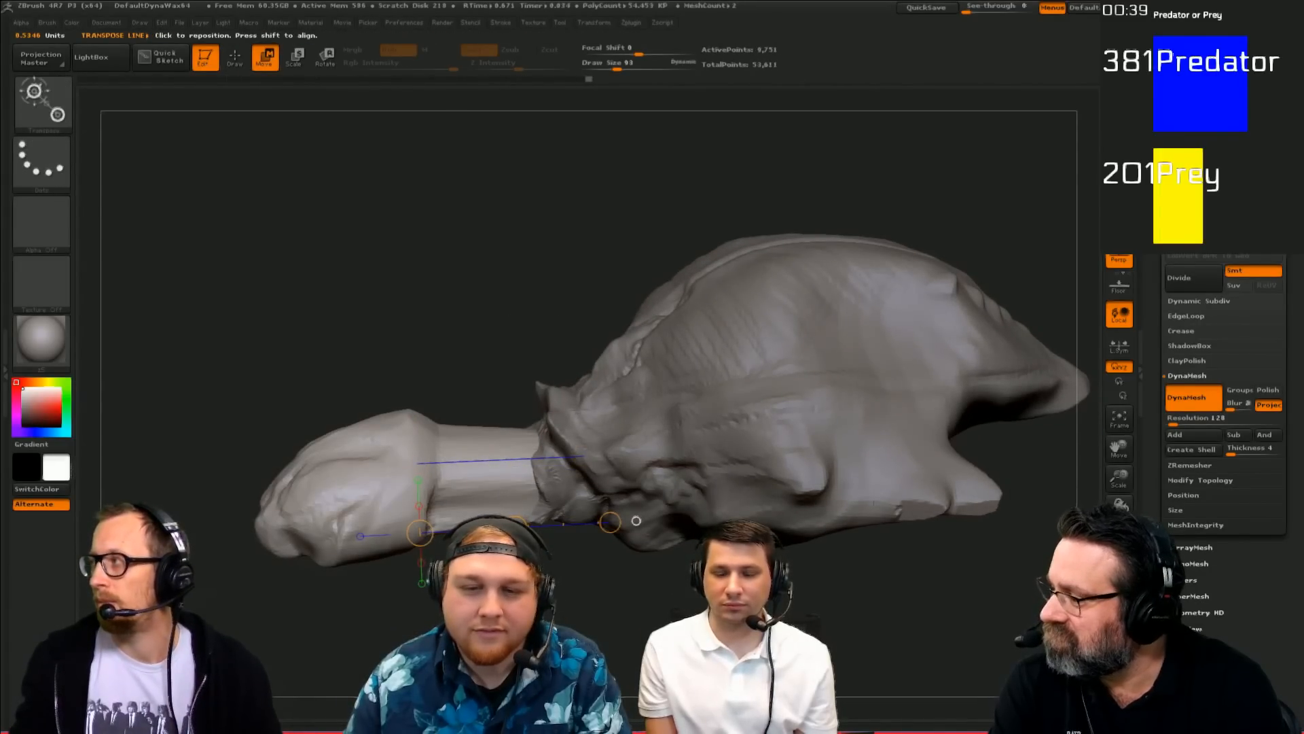
Step: Bulge the upper side of the neck between the head and the collar at draw size 145
key(q)
drag(470, 346, 467, 373)
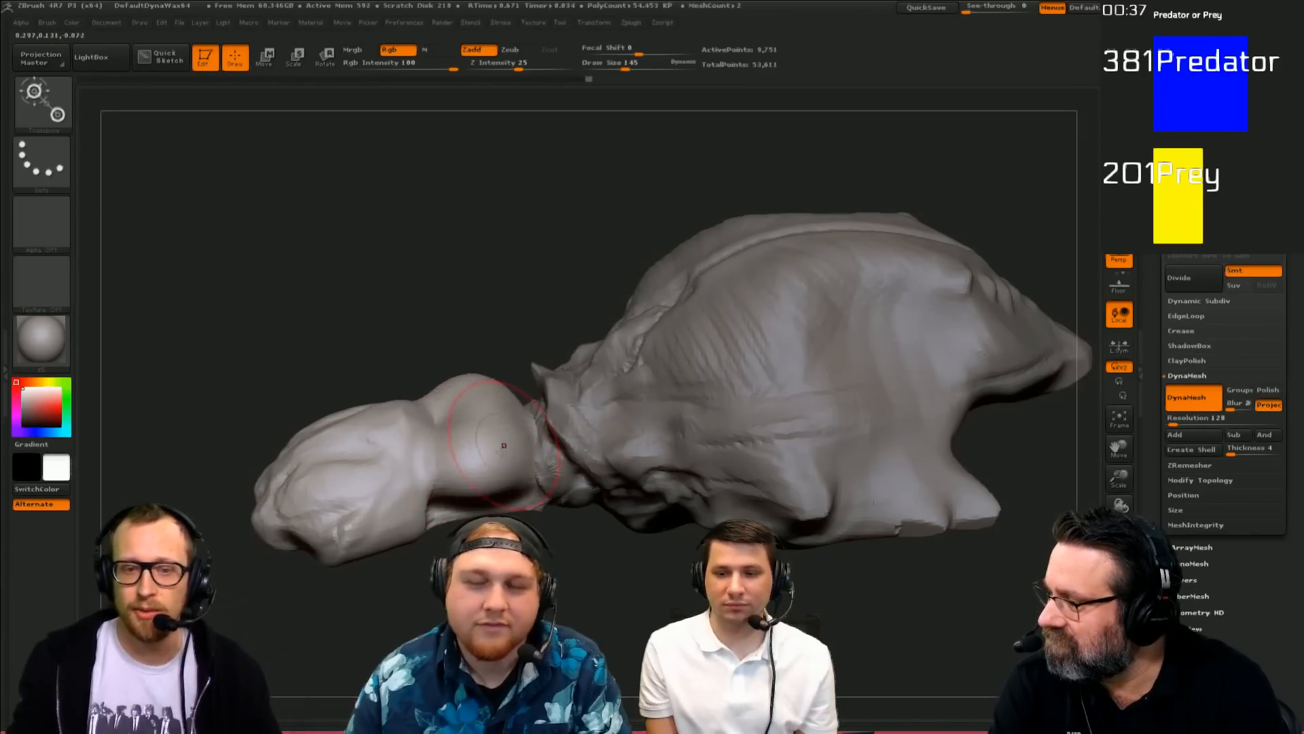
drag(504, 445, 474, 462)
key(w)
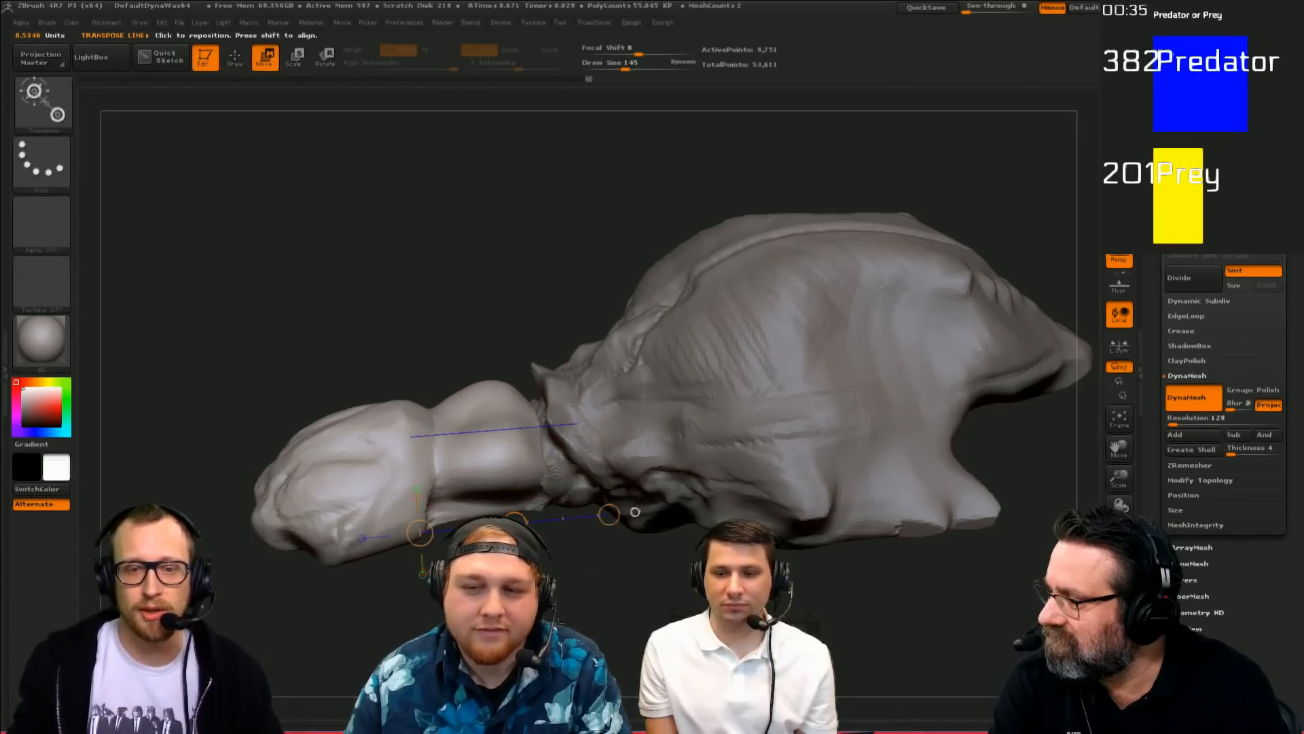
key(ctrl+z)
Step: Build up the neck surface with ClayBuildup at draw sizes 101 and 131
key(q)
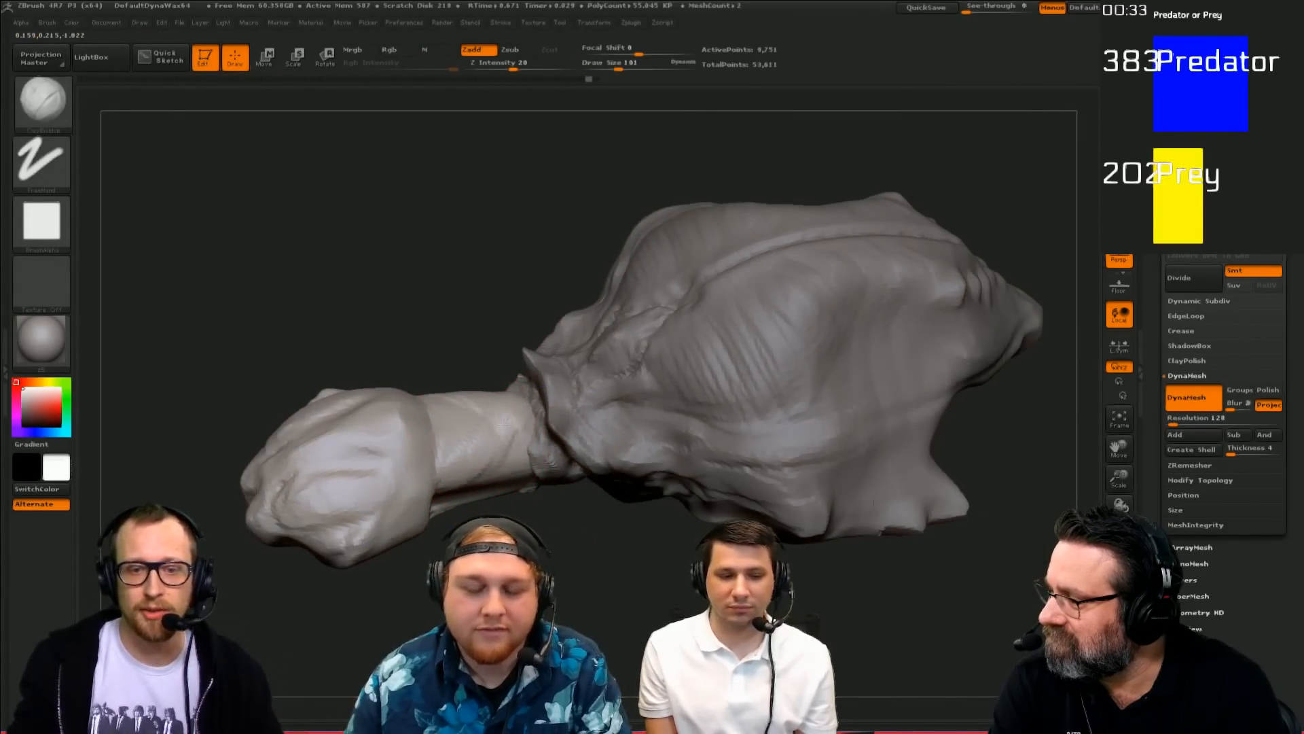
mouse_move(474, 382)
mouse_down()
mouse_move(523, 421)
mouse_move(468, 382)
mouse_up()
drag(448, 340, 466, 303)
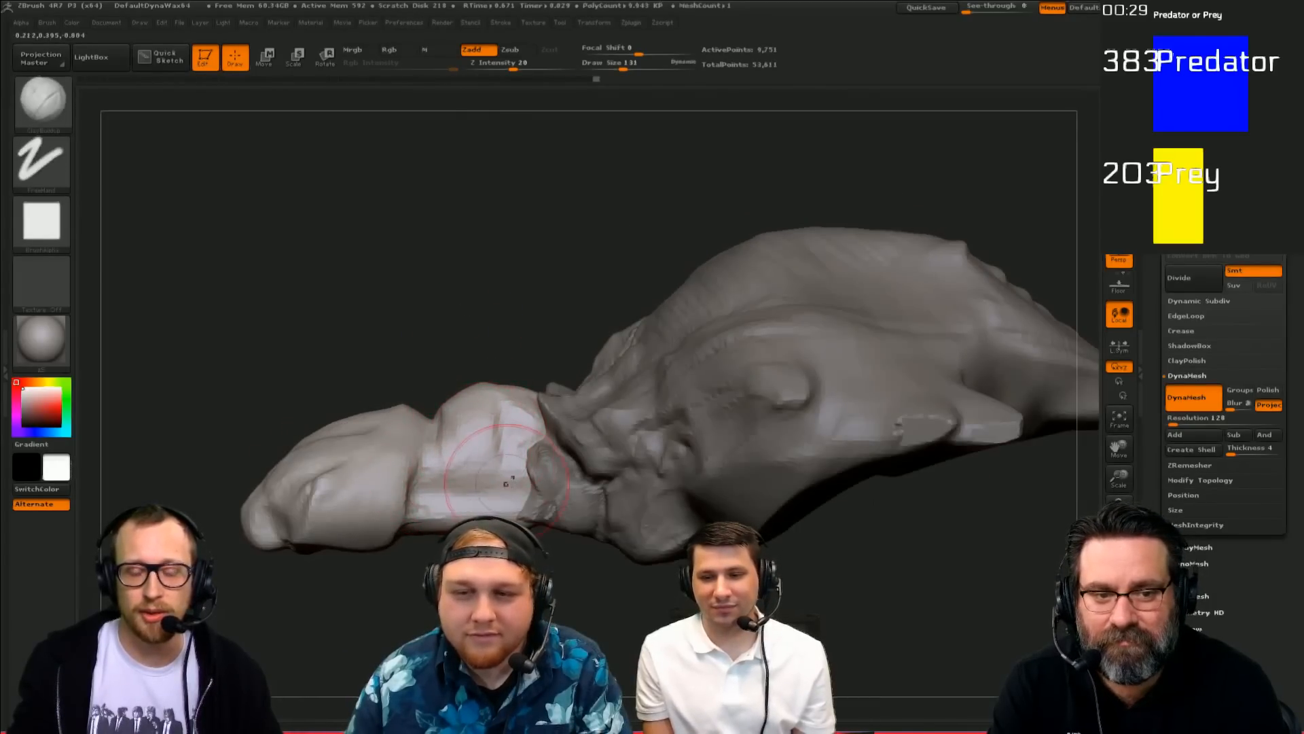
Step: Mask the head and scale the exposed neck with Transpose Scale
key(w)
ctrl+drag(577, 287, 396, 586)
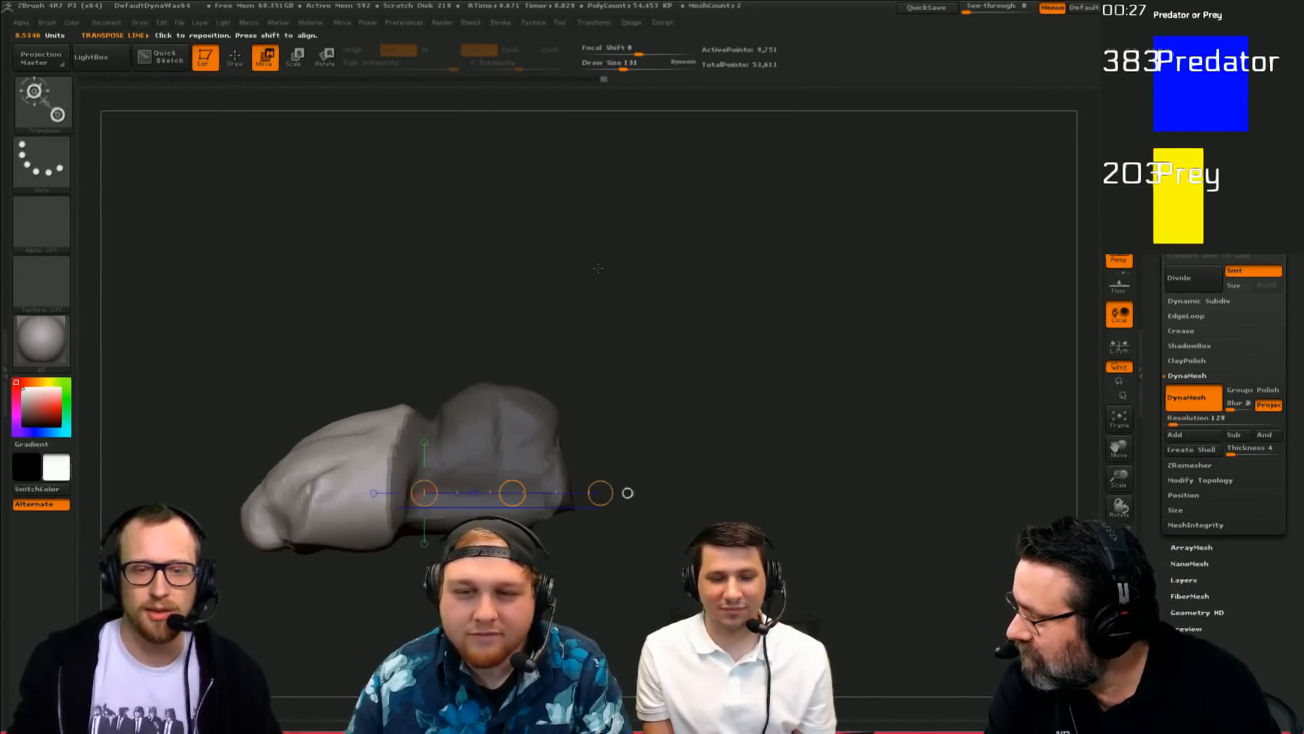
mouse_move(667, 280)
ctrl+mouse_down()
mouse_move(475, 568)
mouse_move(451, 580)
ctrl+mouse_up()
key(q)
ctrl+click(665, 401)
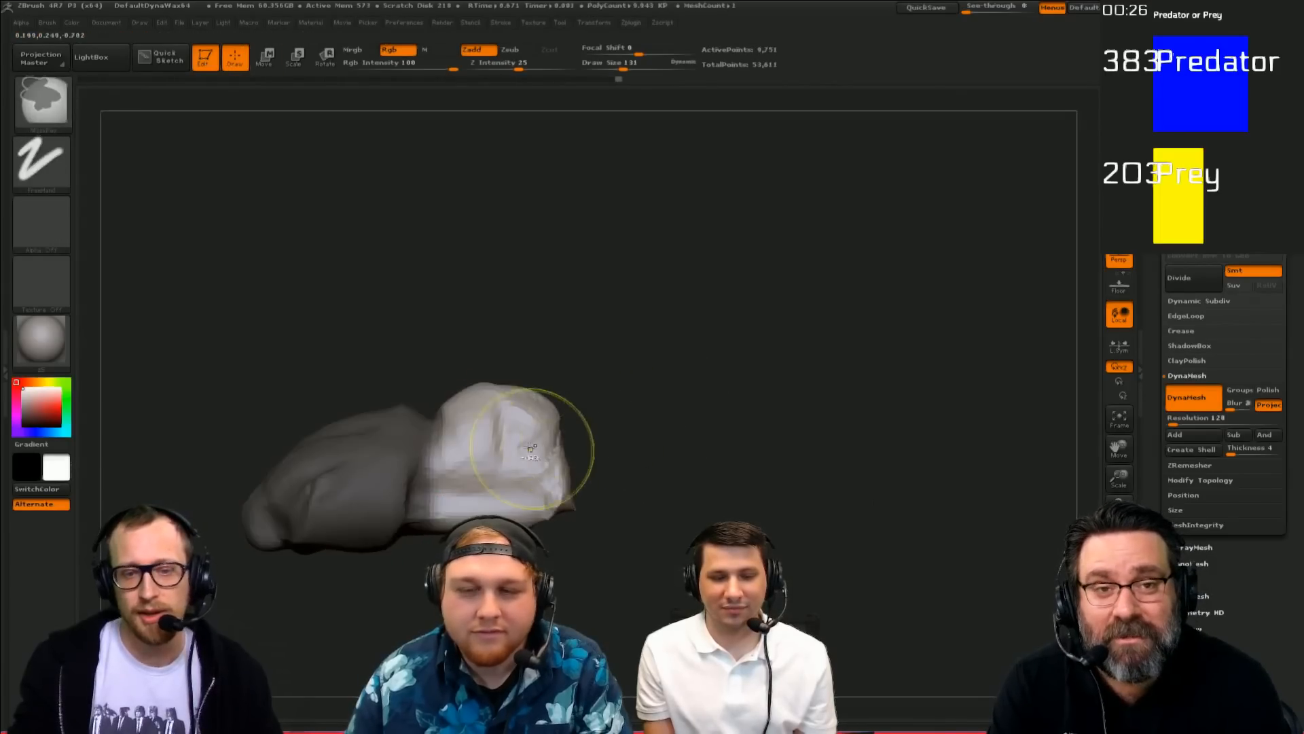
key(w)
mouse_move(384, 456)
mouse_down()
mouse_move(767, 456)
mouse_move(656, 444)
mouse_move(678, 441)
mouse_up()
key(e)
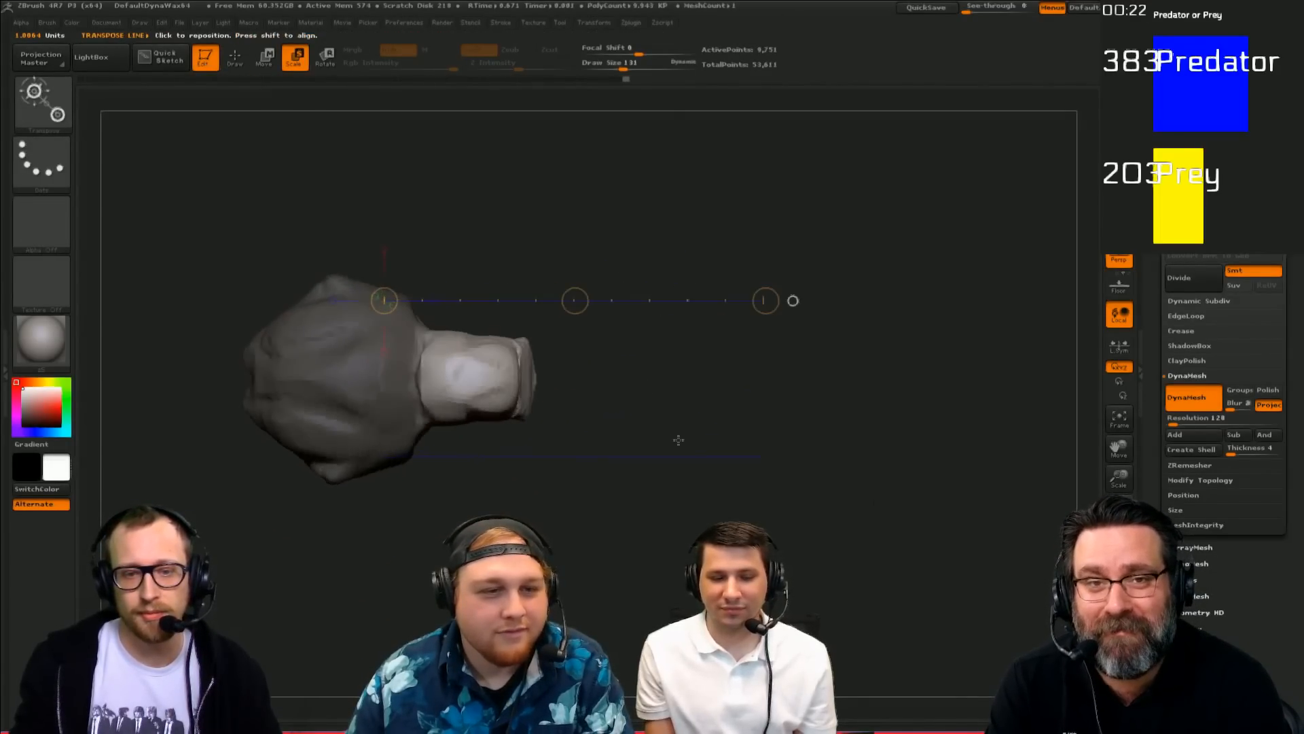
drag(486, 385, 591, 543)
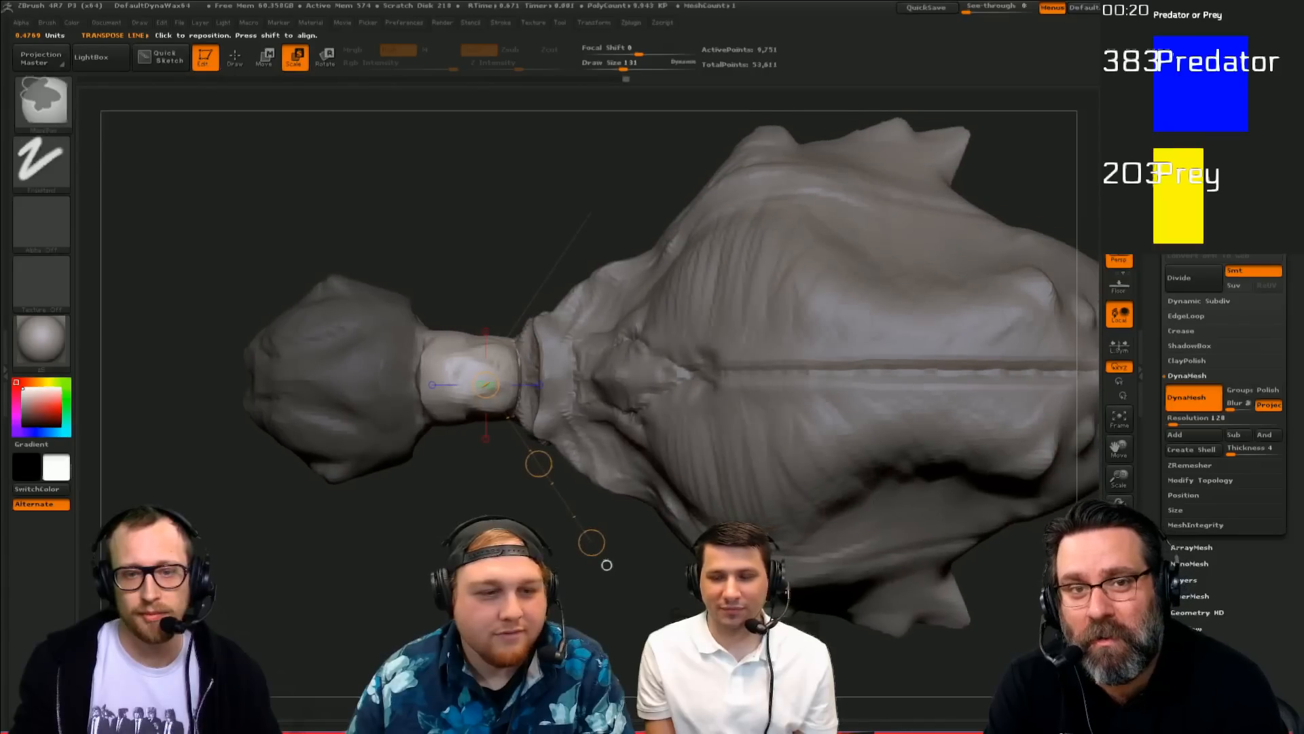
Step: Clear the mask and move the head and neck toward the collar with Transpose Move
ctrl+drag(503, 510, 469, 484)
shift+drag(399, 426, 214, 426)
key(w)
drag(306, 426, 368, 426)
drag(186, 426, 238, 367)
Step: Build up the side of the neck on the head subtool with ClayBuildup at draw size 97
key(q)
alt+drag(238, 476, 479, 652)
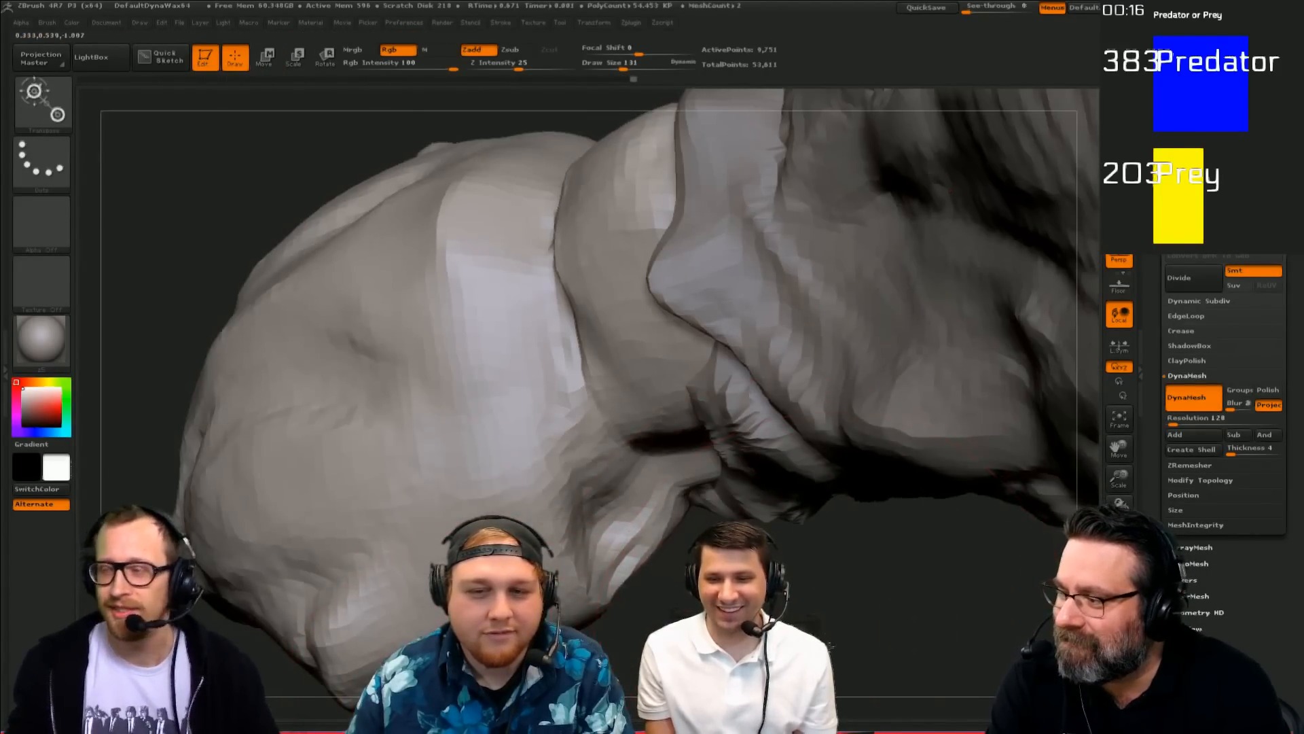
alt+drag(832, 646, 680, 544)
mouse_move(476, 577)
mouse_down()
mouse_move(557, 611)
mouse_move(804, 550)
mouse_move(647, 622)
mouse_move(501, 422)
mouse_up()
alt+click(557, 346)
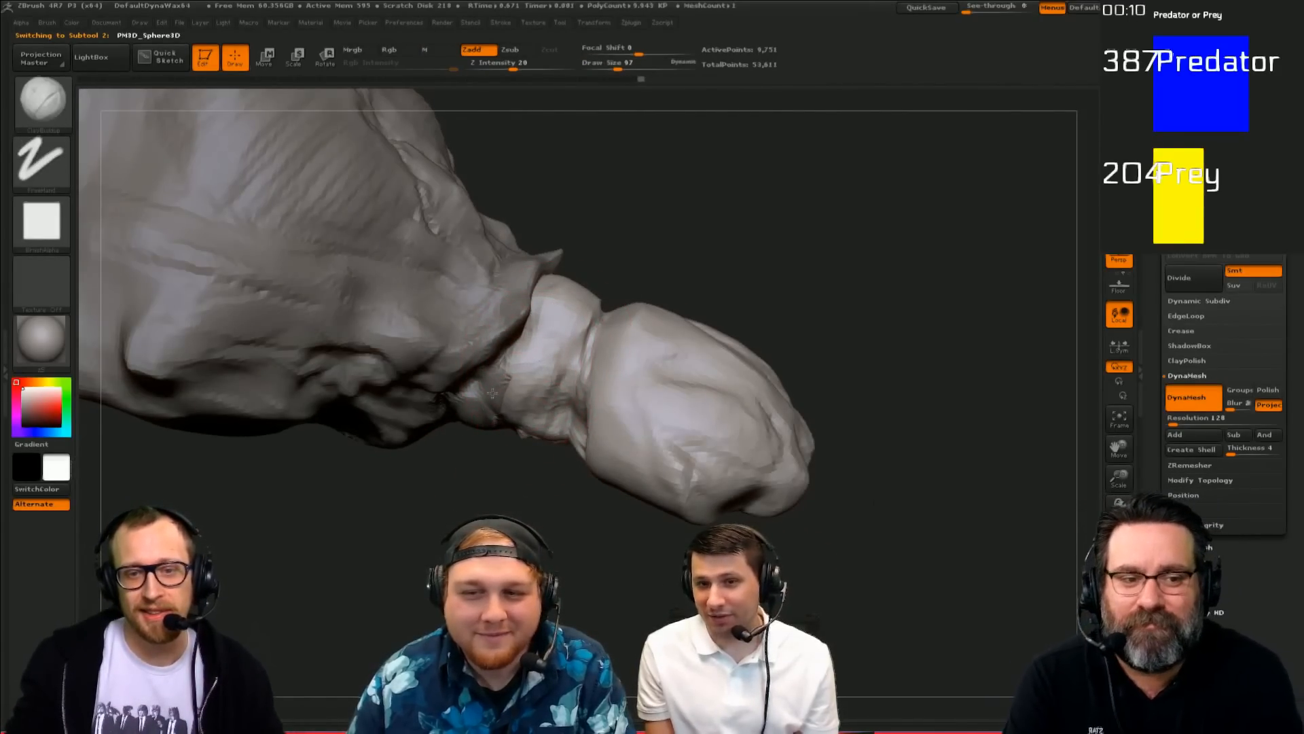
Step: Sculpt folds on the underside of the neck behind the head with ClayBuildup at draw size 97
mouse_move(551, 475)
mouse_down()
mouse_move(516, 455)
mouse_move(543, 503)
mouse_move(534, 430)
mouse_move(515, 449)
mouse_move(581, 461)
mouse_up()
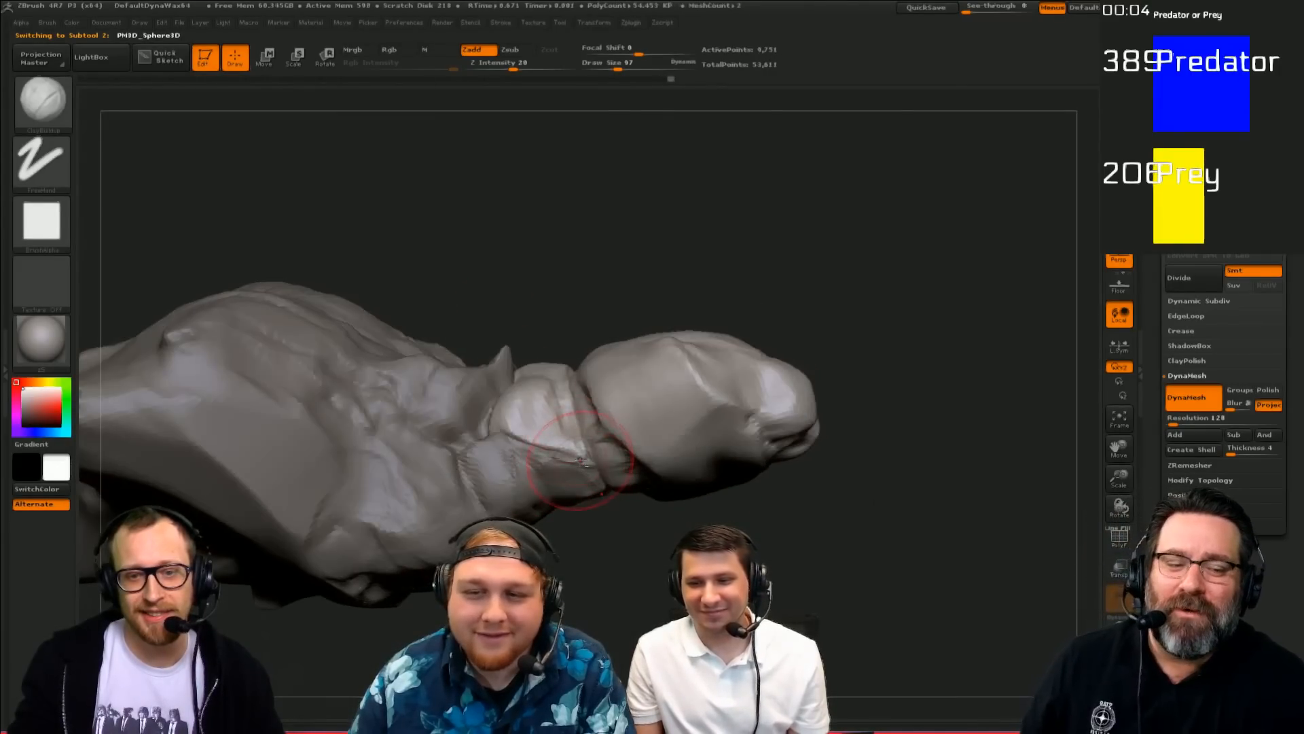
alt+click(572, 469)
mouse_move(616, 506)
mouse_down()
mouse_move(635, 511)
mouse_move(591, 512)
mouse_move(638, 547)
mouse_move(570, 445)
mouse_up()
alt+click(604, 475)
alt+click(590, 471)
alt+click(573, 448)
Step: Update the DynaMesh of the head and neck and switch to the body subtool
drag(616, 514, 788, 479)
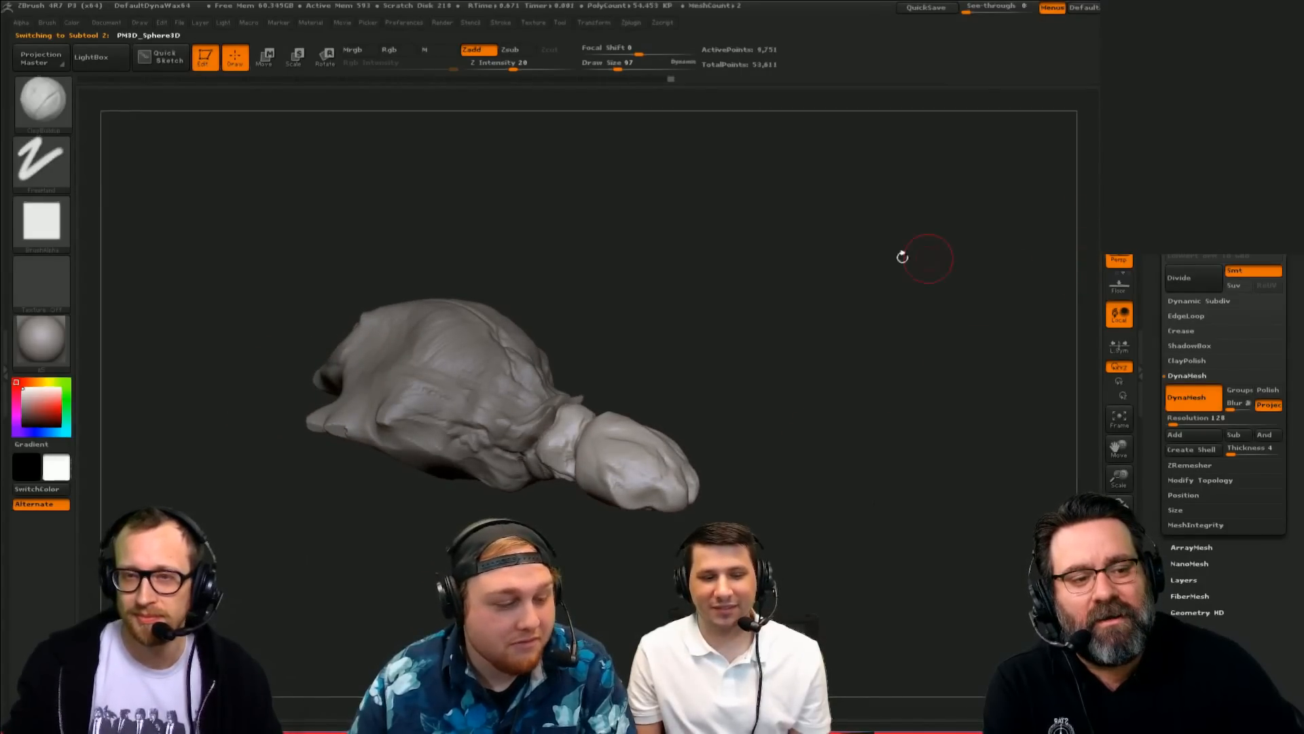
drag(903, 257, 965, 239)
ctrl+drag(914, 291, 888, 348)
alt+click(454, 400)
ctrl+drag(817, 229, 795, 320)
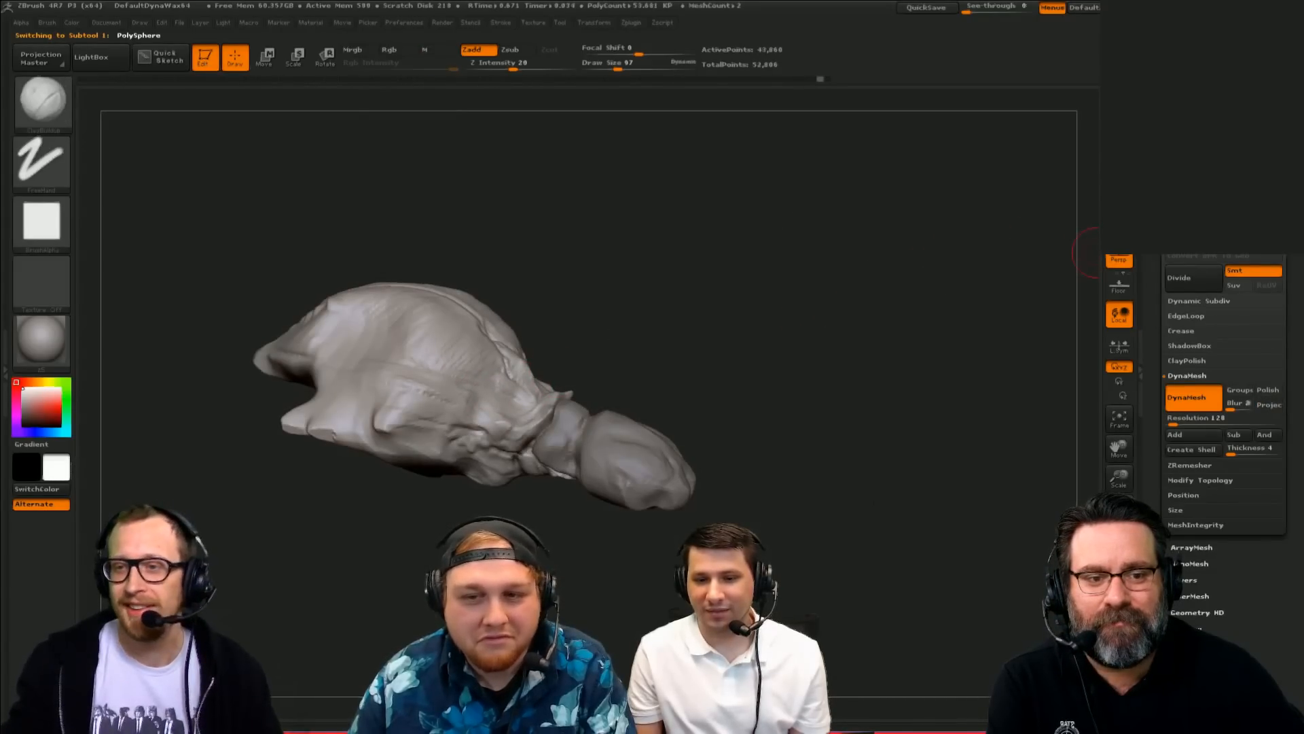
drag(1021, 267, 1056, 266)
drag(1155, 262, 1147, 327)
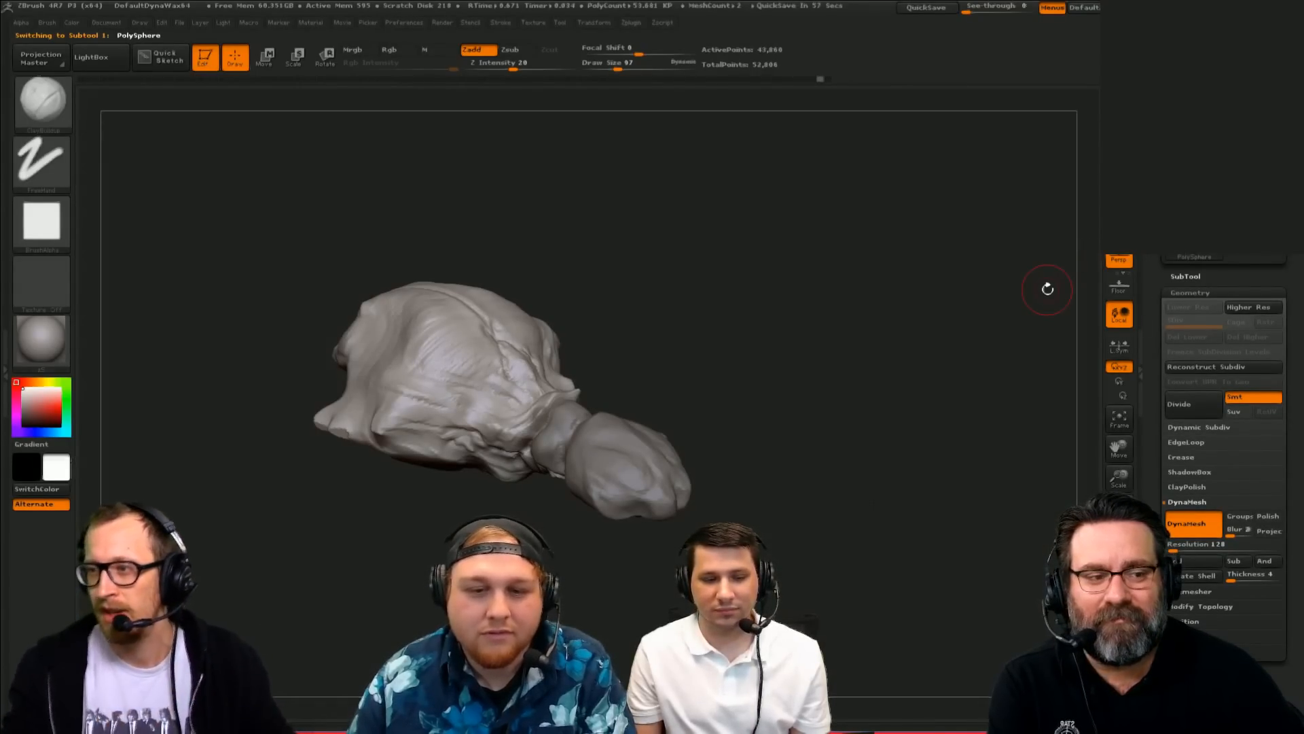
mouse_move(1048, 288)
mouse_down()
mouse_move(853, 466)
mouse_move(711, 350)
mouse_move(720, 287)
mouse_up()
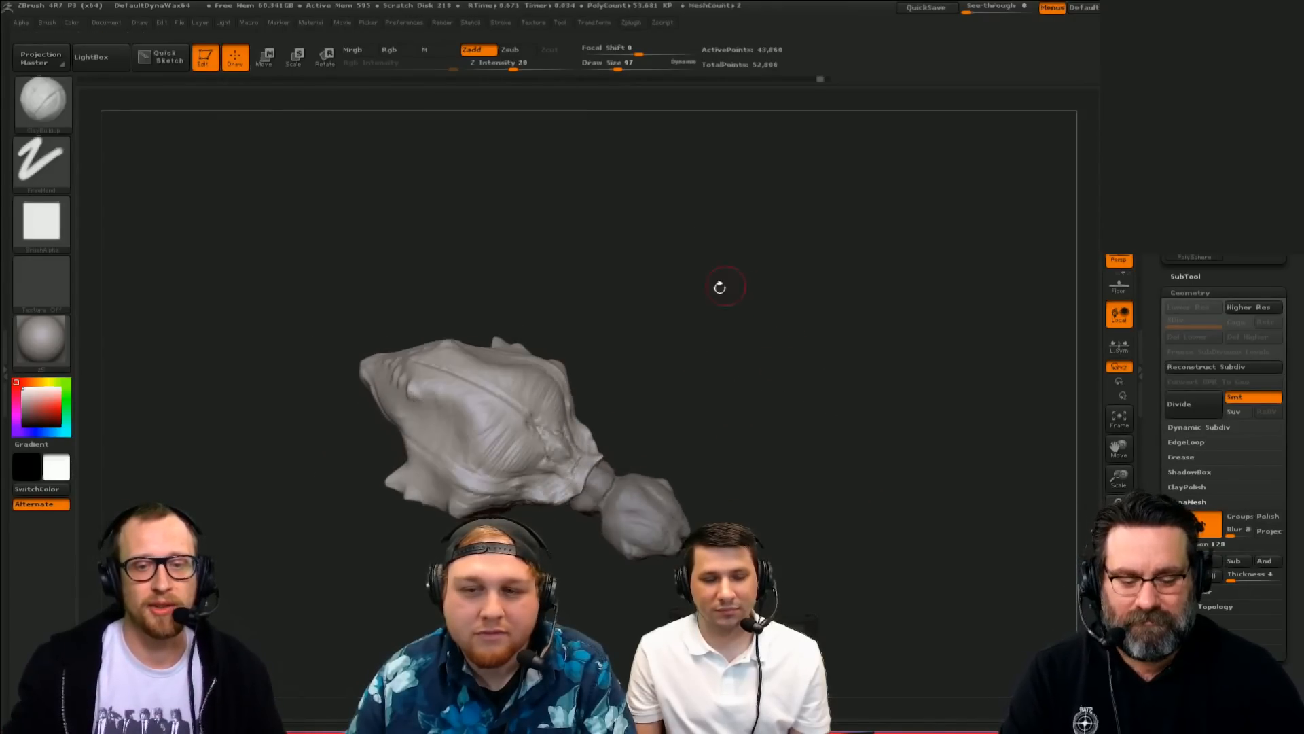
Step: Reshape the silhouette along the body's rear end and lower edge with the Move brush at a large draw size
drag(629, 303, 578, 289)
key(s)
mouse_move(474, 376)
mouse_down()
mouse_move(502, 377)
mouse_move(450, 378)
mouse_move(466, 359)
mouse_up()
key(s)
key(b)
key(m)
key(v)
key(s)
mouse_move(364, 454)
mouse_down()
mouse_move(360, 464)
mouse_move(371, 449)
mouse_up()
key(s)
mouse_move(413, 406)
mouse_down()
mouse_move(387, 406)
mouse_move(626, 353)
mouse_move(1080, 298)
mouse_up()
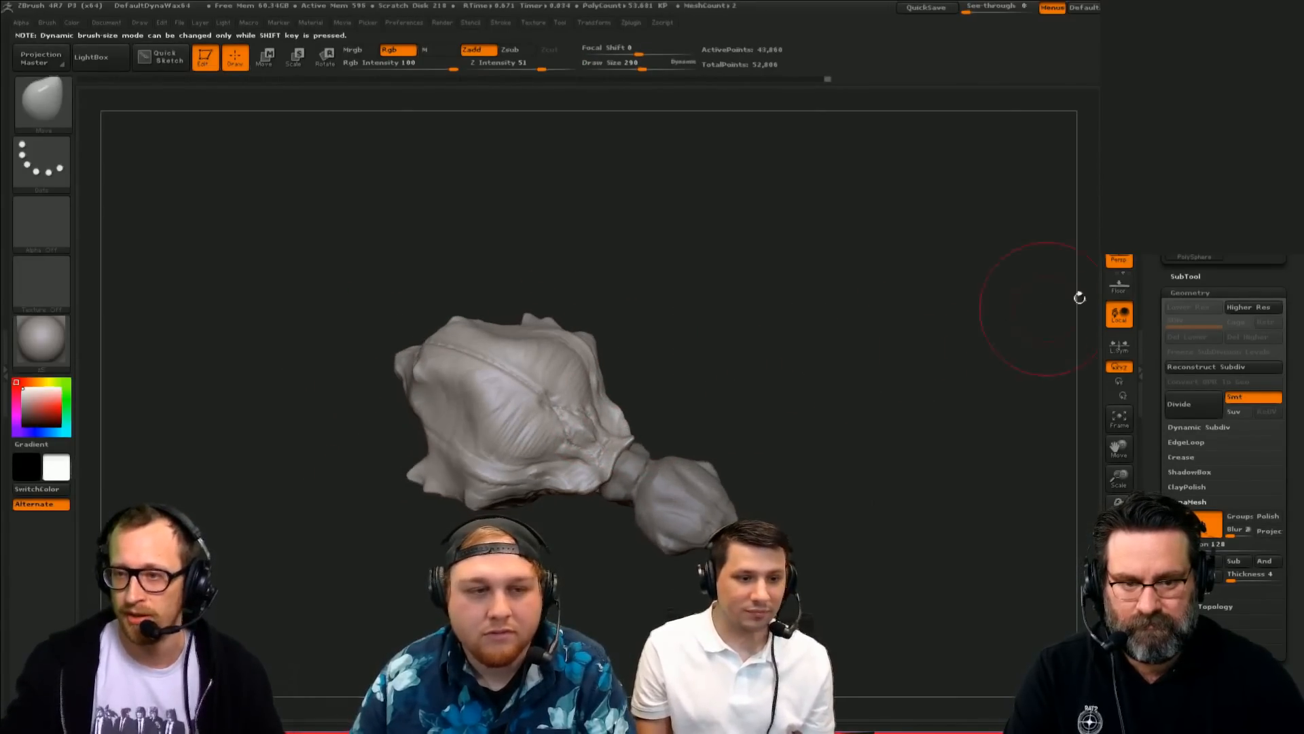
click(1210, 279)
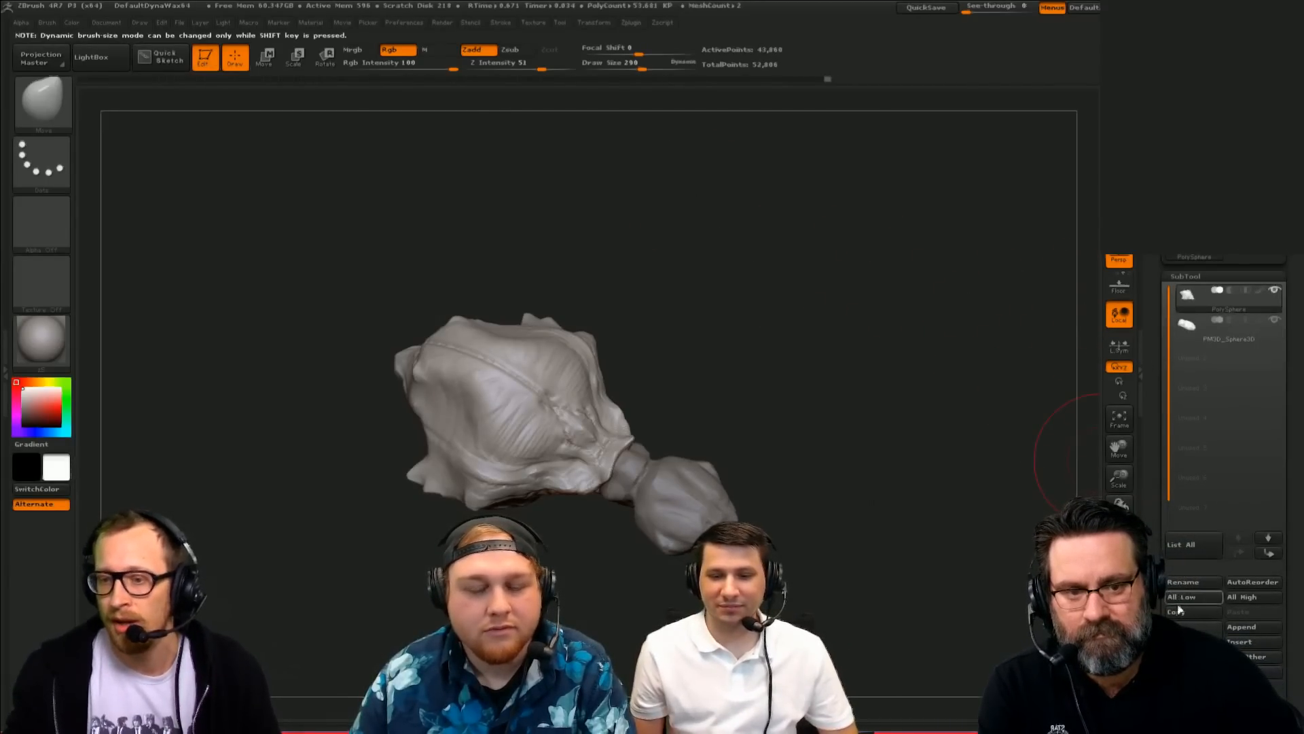
click(1245, 627)
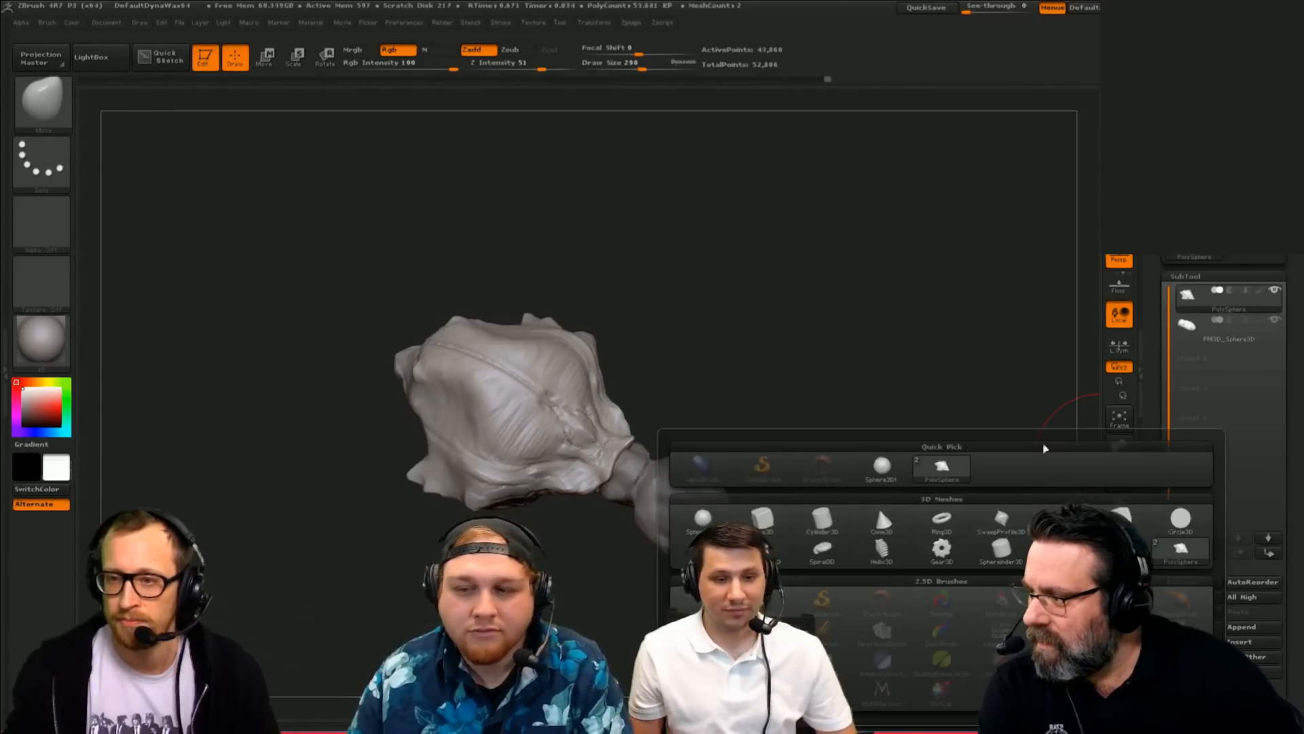
mouse_move(861, 265)
mouse_down()
mouse_move(850, 251)
mouse_move(777, 349)
mouse_move(740, 435)
mouse_up()
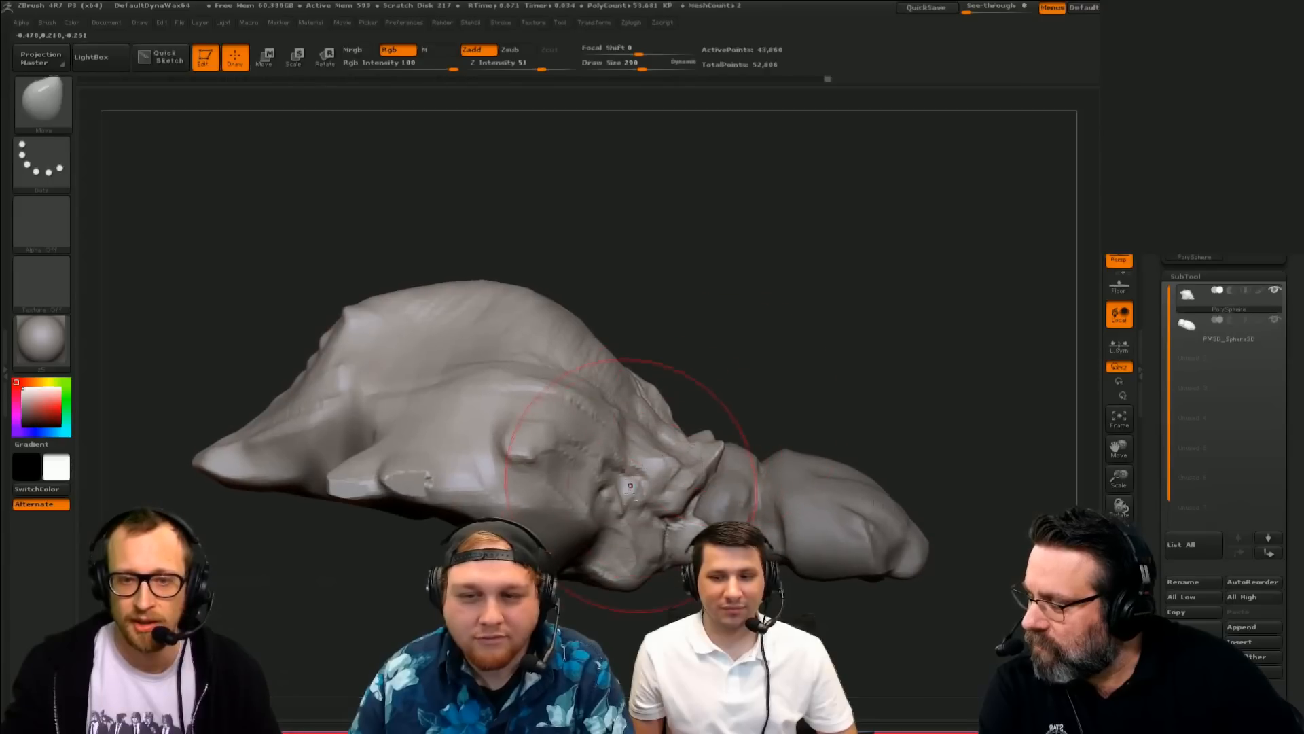
alt+click(825, 506)
drag(791, 292, 780, 382)
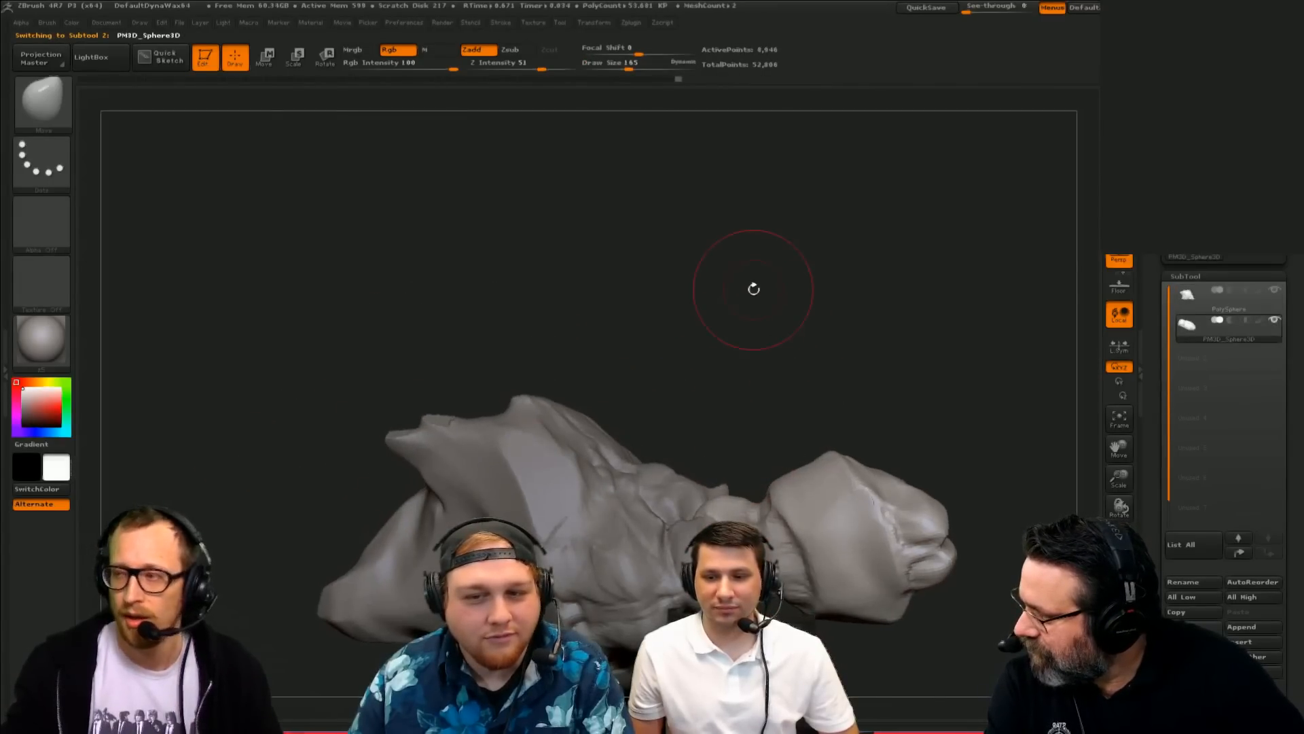
drag(753, 288, 900, 323)
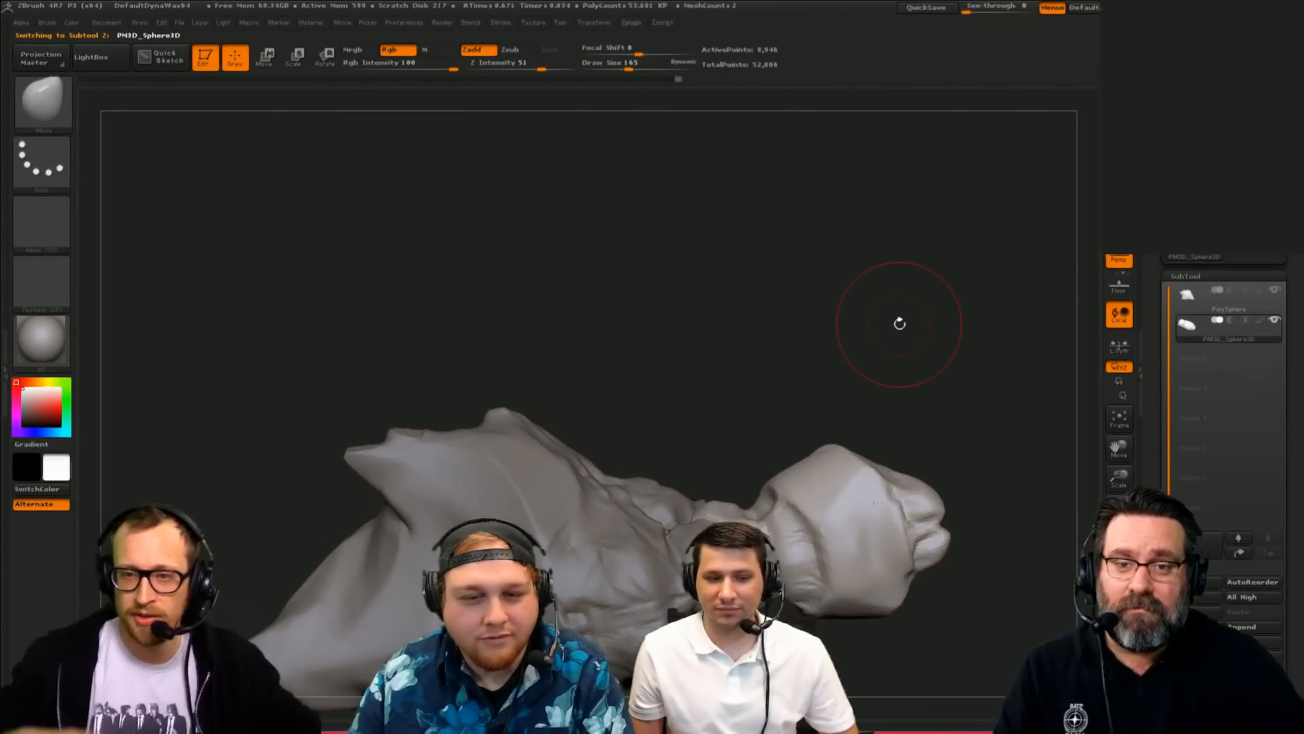
mouse_move(792, 364)
mouse_down()
mouse_move(815, 378)
mouse_move(677, 338)
mouse_up()
Step: Switch to the body subtool and build up the flank behind the collar with ClayBuildup at draw size 160
alt+click(533, 540)
drag(543, 305, 517, 398)
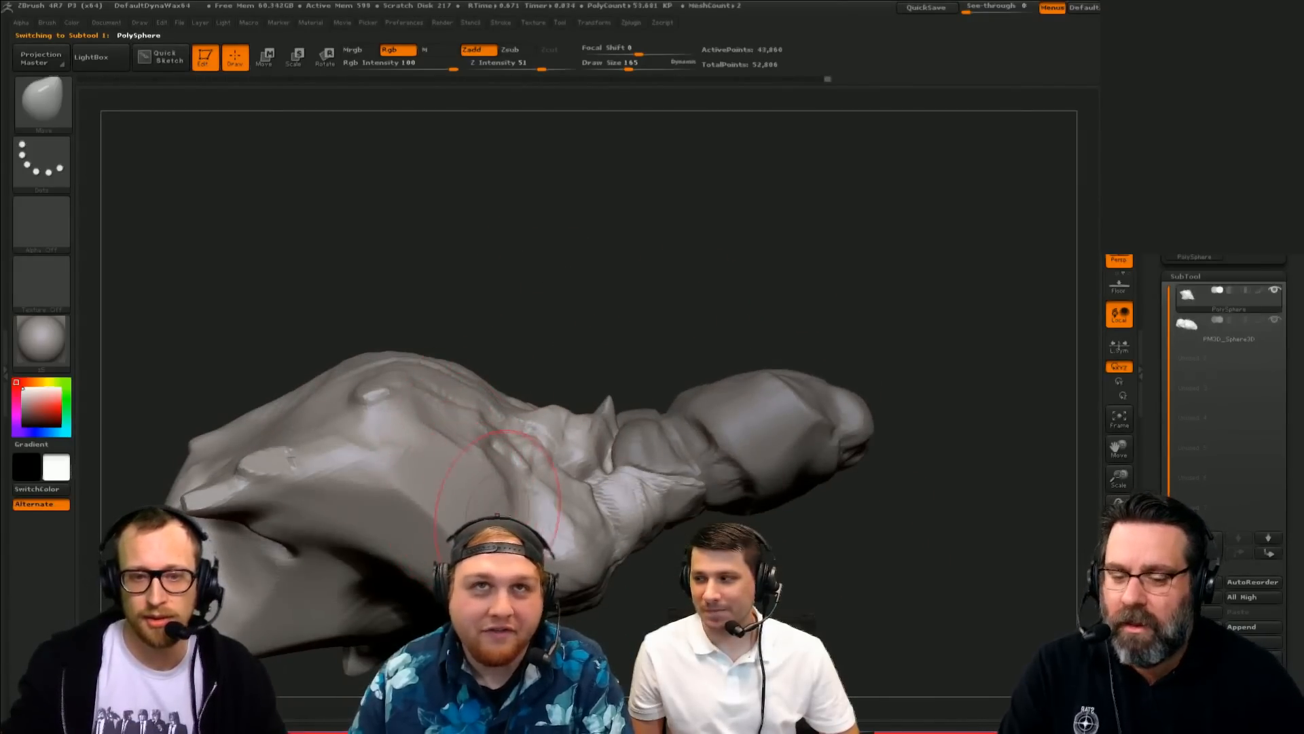
key(b)
key(c)
key(b)
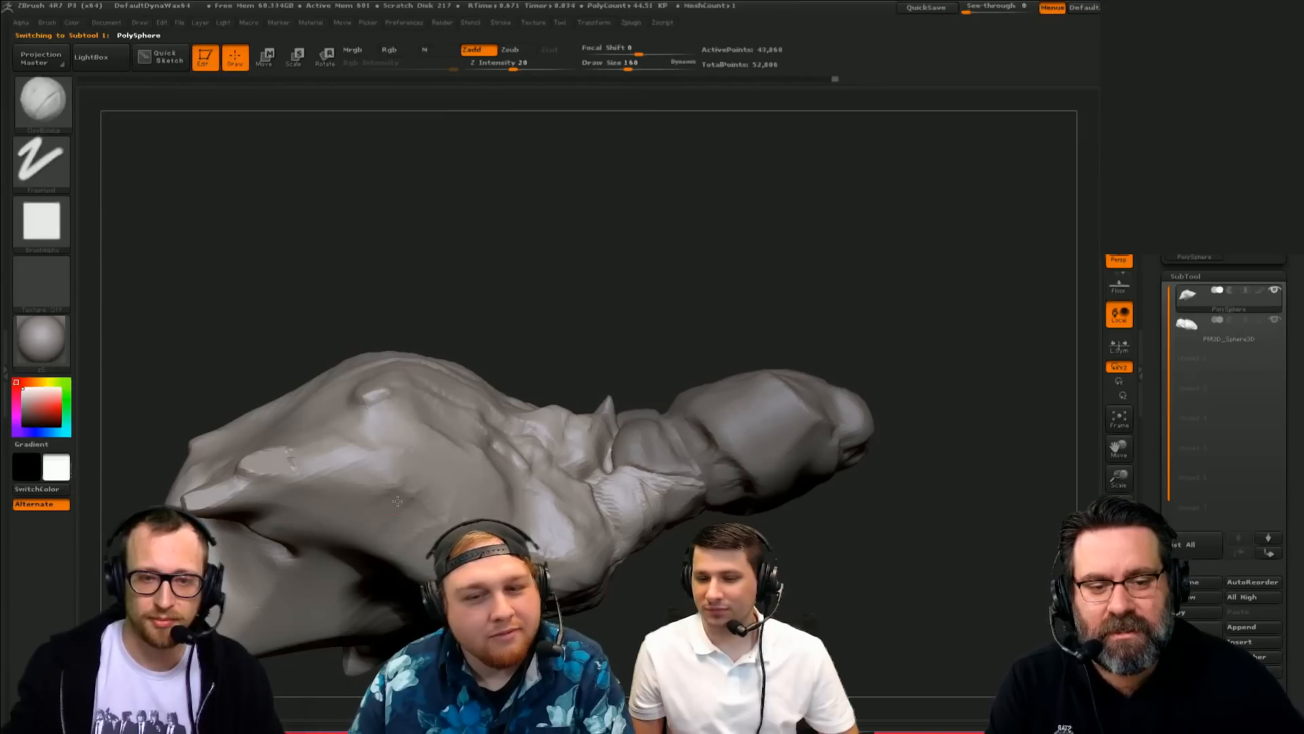
drag(397, 501, 367, 489)
drag(513, 259, 492, 288)
drag(394, 506, 289, 522)
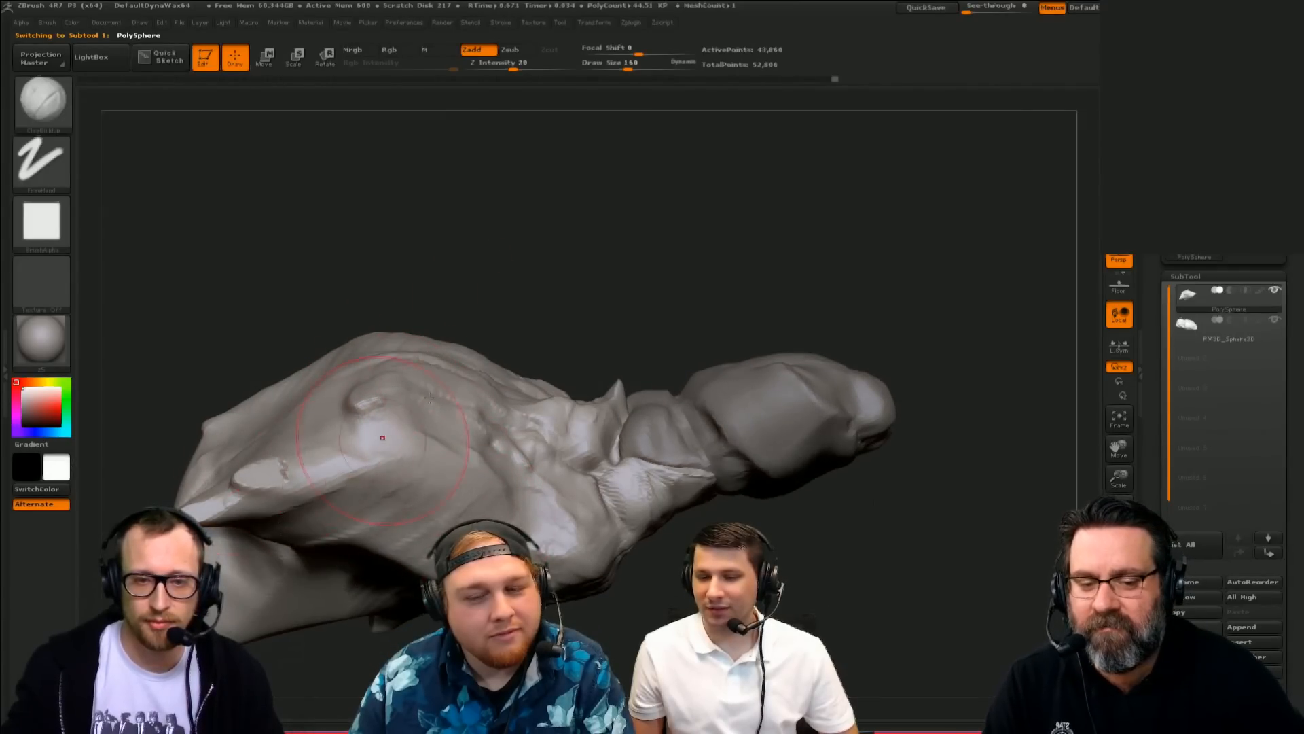
drag(590, 228, 610, 250)
drag(383, 500, 295, 527)
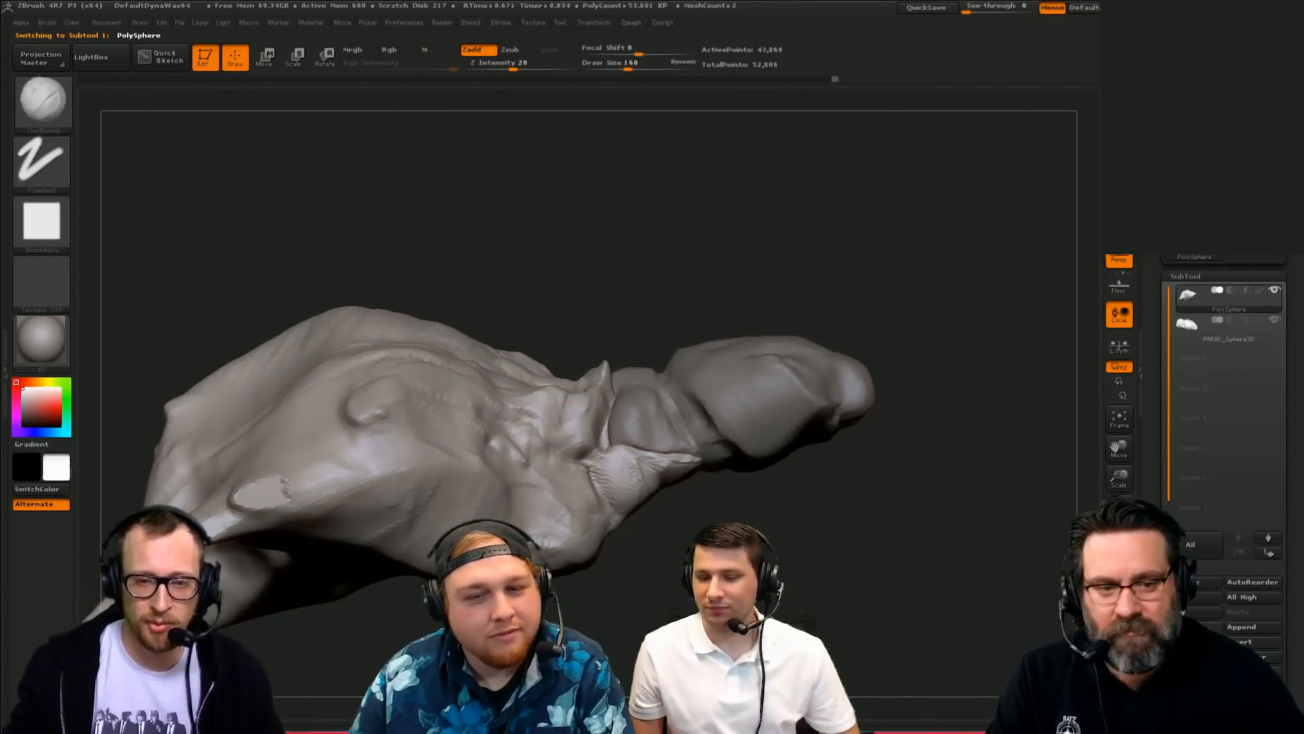
mouse_move(679, 543)
mouse_down()
mouse_move(635, 506)
mouse_move(635, 536)
mouse_move(611, 510)
mouse_move(632, 499)
mouse_up()
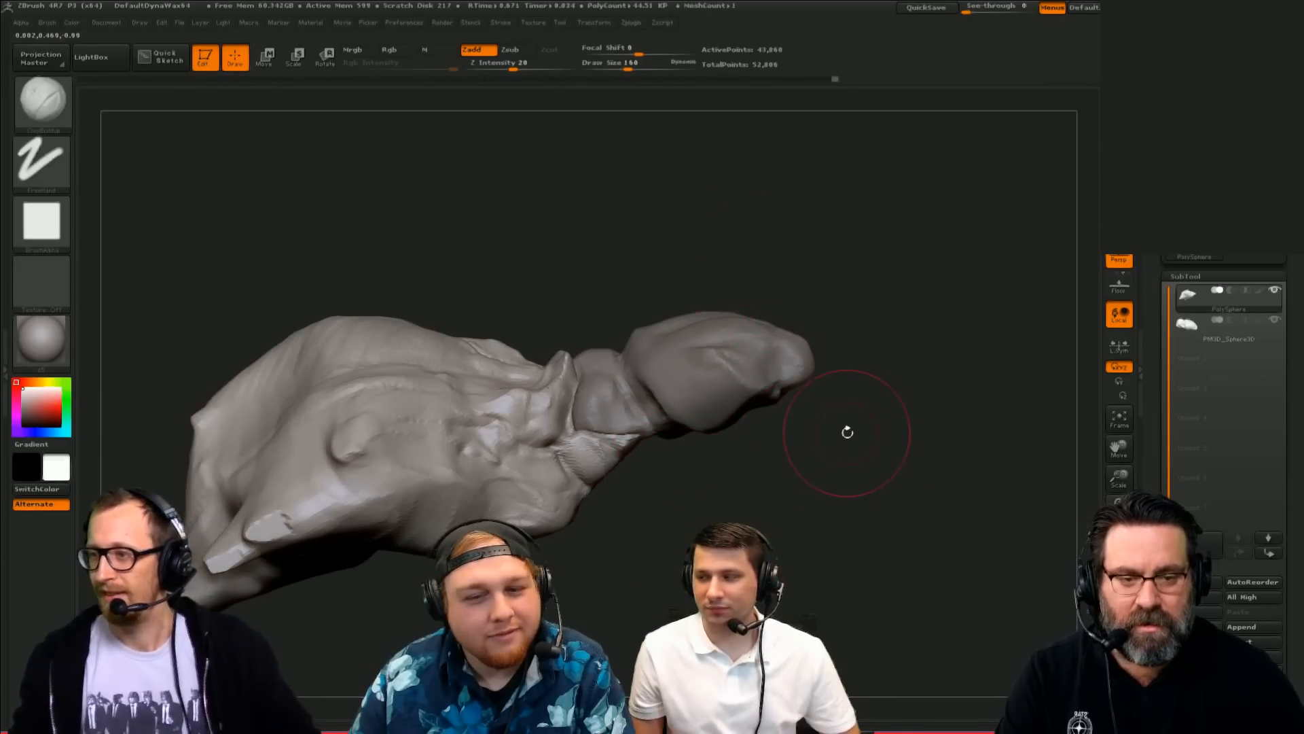
Step: Switch to the head subtool and build up the underside of the jaw with ClayBuildup at draw size 140
drag(821, 527, 824, 533)
alt+click(730, 374)
mouse_move(788, 299)
mouse_down()
mouse_move(833, 253)
mouse_move(937, 285)
mouse_move(756, 372)
mouse_move(720, 363)
mouse_move(713, 401)
mouse_up()
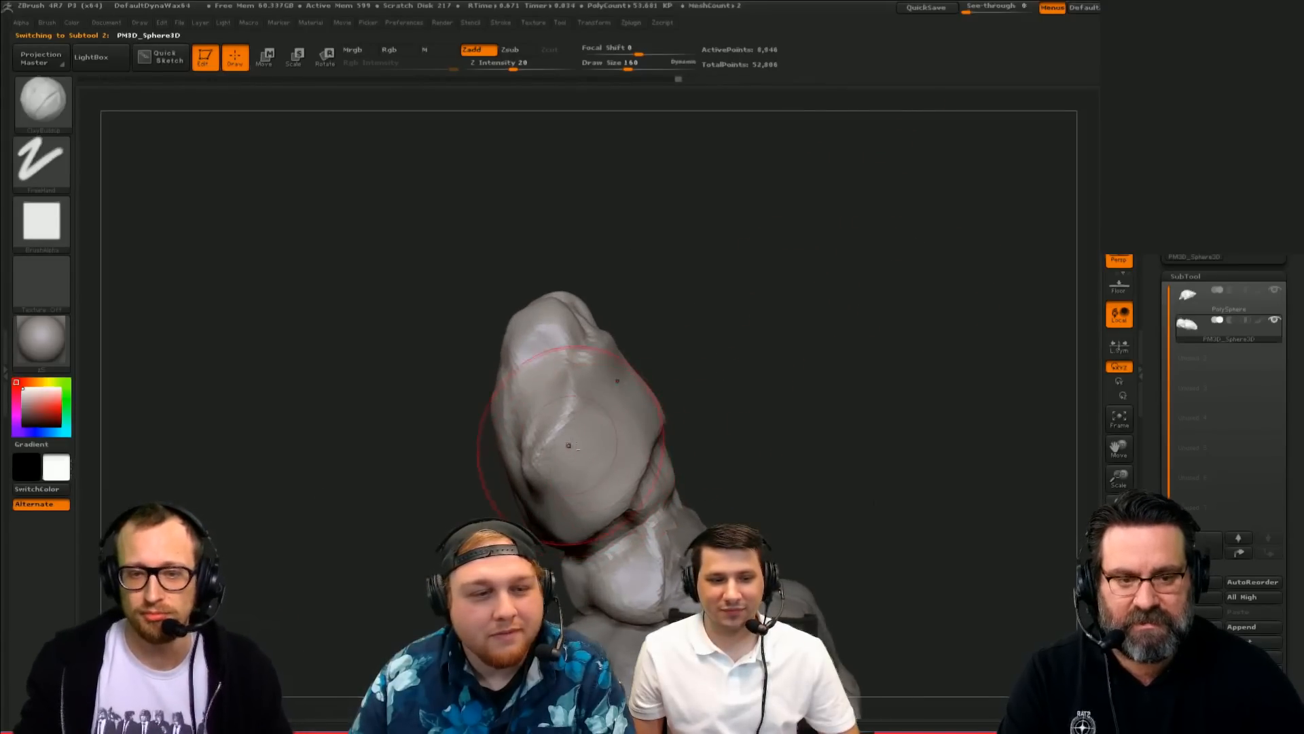
mouse_move(578, 448)
mouse_down()
mouse_move(567, 438)
mouse_move(675, 414)
mouse_up()
key(ctrl+z)
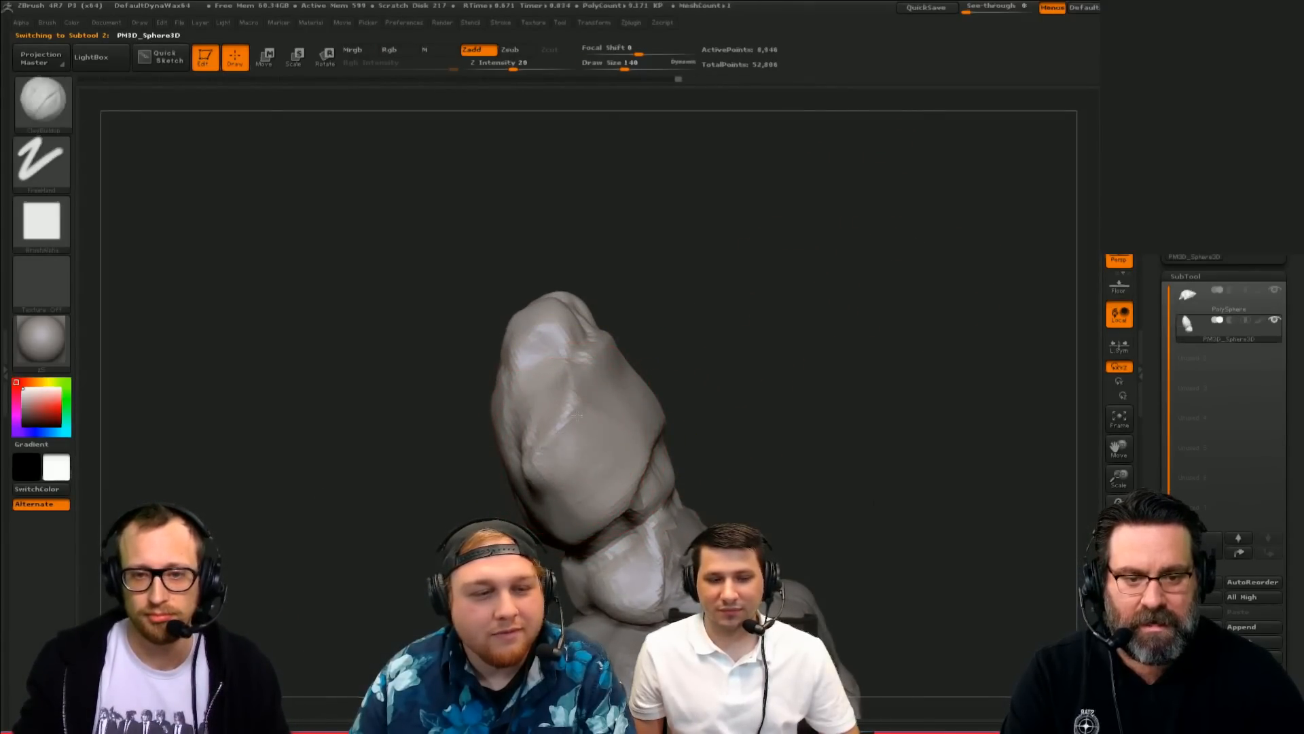
drag(577, 415, 618, 494)
drag(686, 456, 706, 411)
key(ctrl+z)
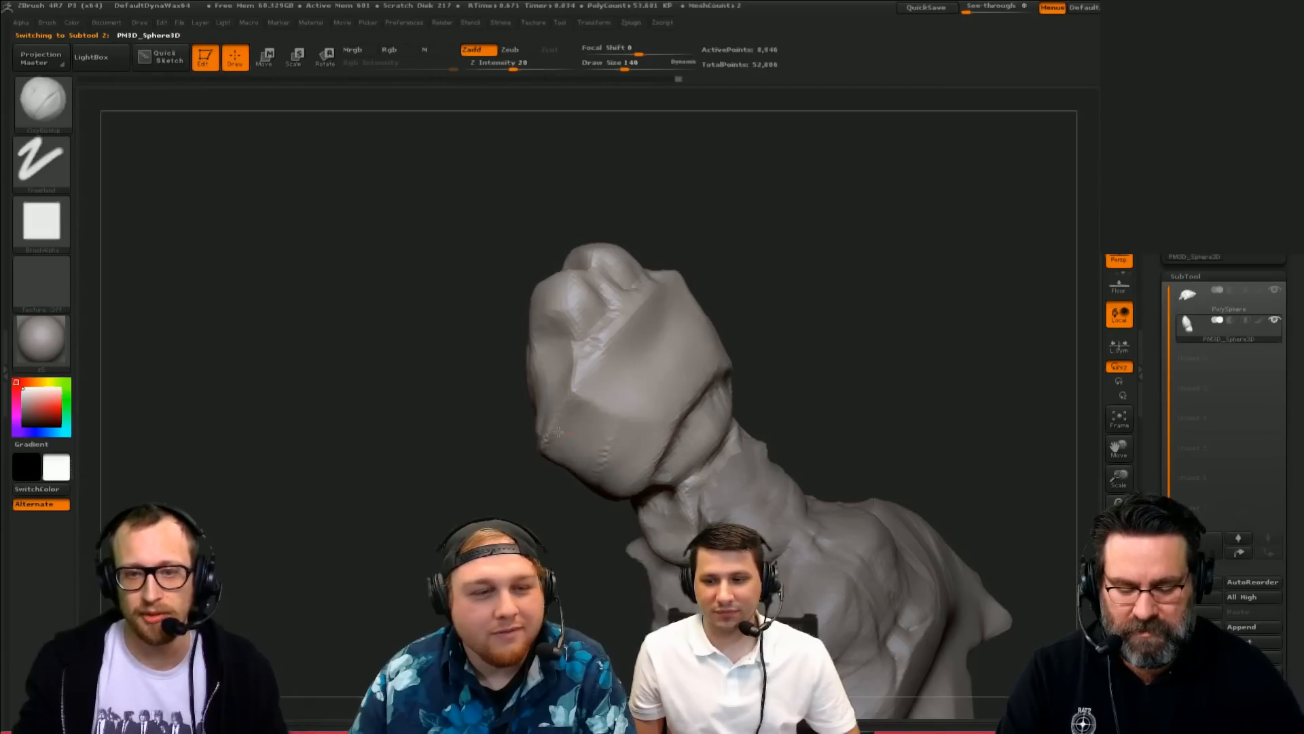
mouse_move(557, 432)
mouse_down()
mouse_move(612, 418)
mouse_move(626, 450)
mouse_move(647, 455)
mouse_up()
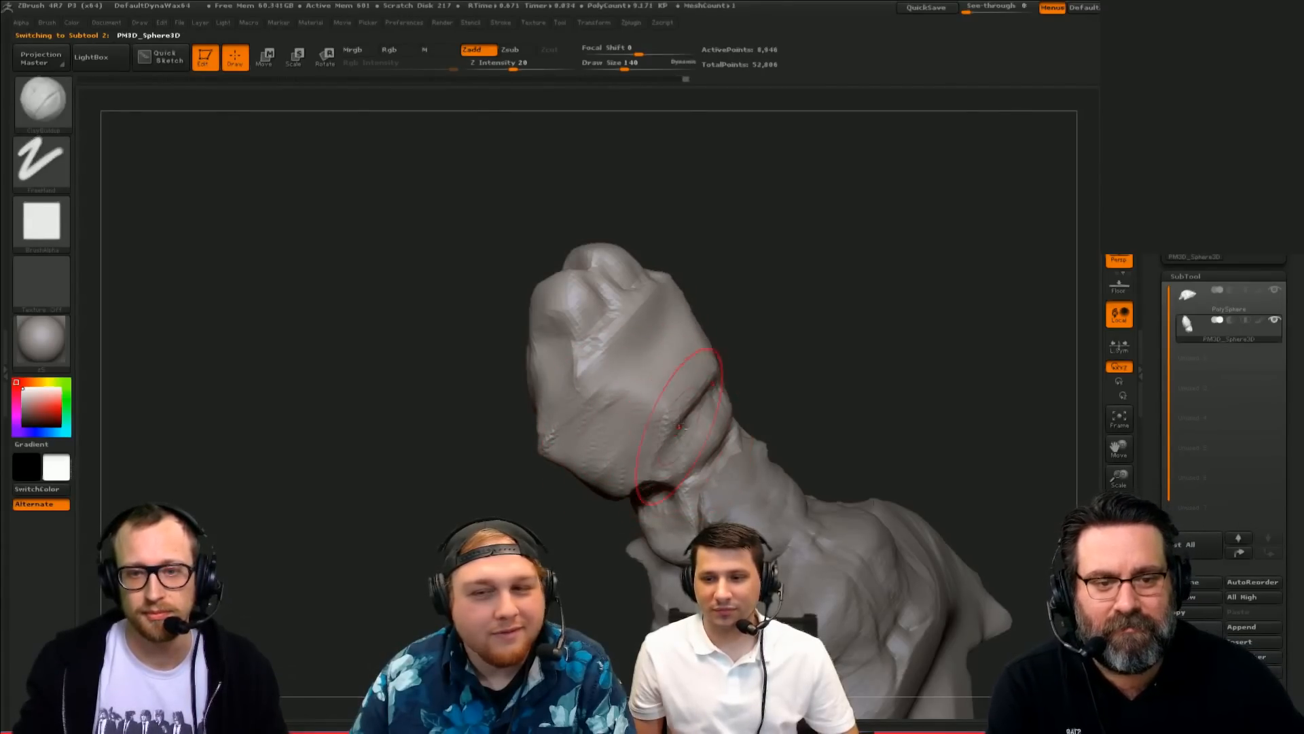
drag(631, 328, 649, 309)
mouse_move(760, 231)
mouse_down()
mouse_move(801, 145)
mouse_move(758, 271)
mouse_move(768, 323)
mouse_move(805, 310)
mouse_up()
Step: Refine the shape of the head using the Move brush with a reduced draw size
key(b)
key(m)
key(v)
key(bracketleft)
key(bracketleft)
key(bracketleft)
key(bracketleft)
key(bracketleft)
key(bracketleft)
key(bracketleft)
Step: Carve creases under the lobes at the front of the head with Dam_Standard at draw sizes 122 and 97
key(b)
key(c)
key(b)
key(b)
key(d)
key(s)
drag(662, 371, 682, 375)
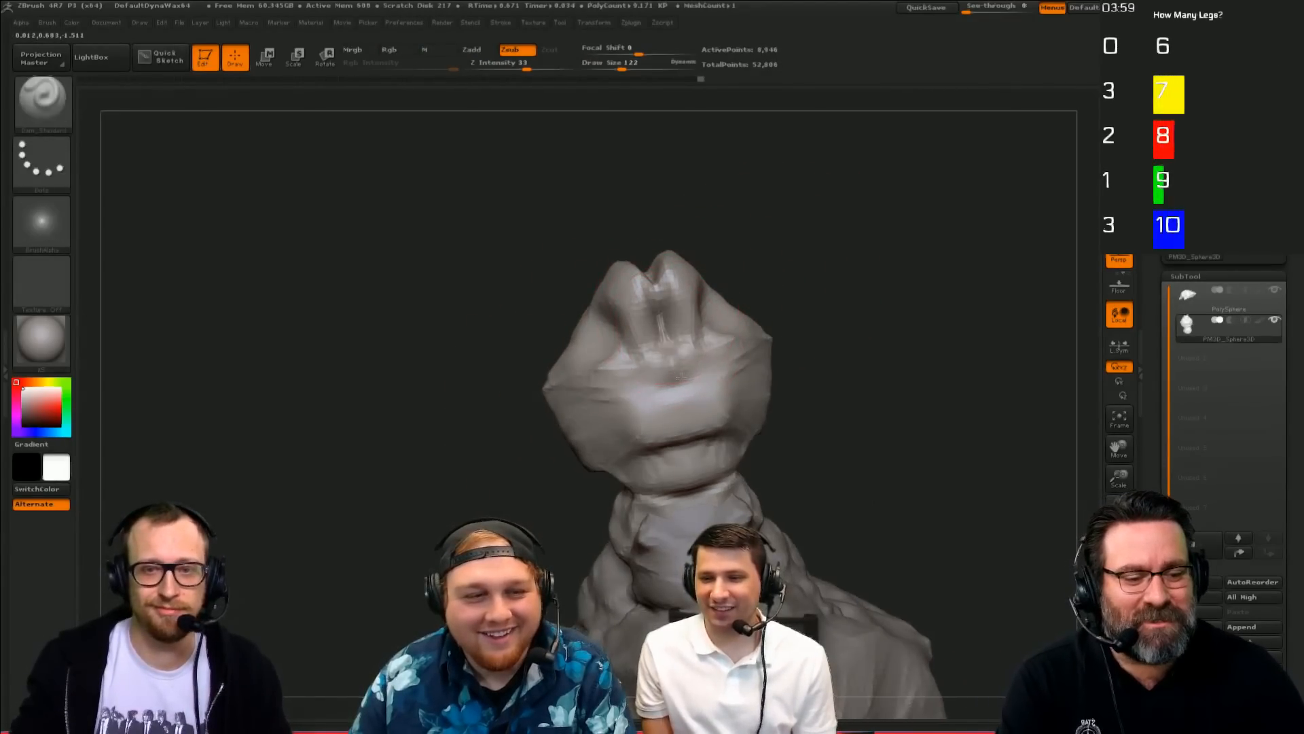
drag(813, 245, 866, 261)
key(s)
drag(677, 332, 671, 332)
drag(788, 316, 761, 324)
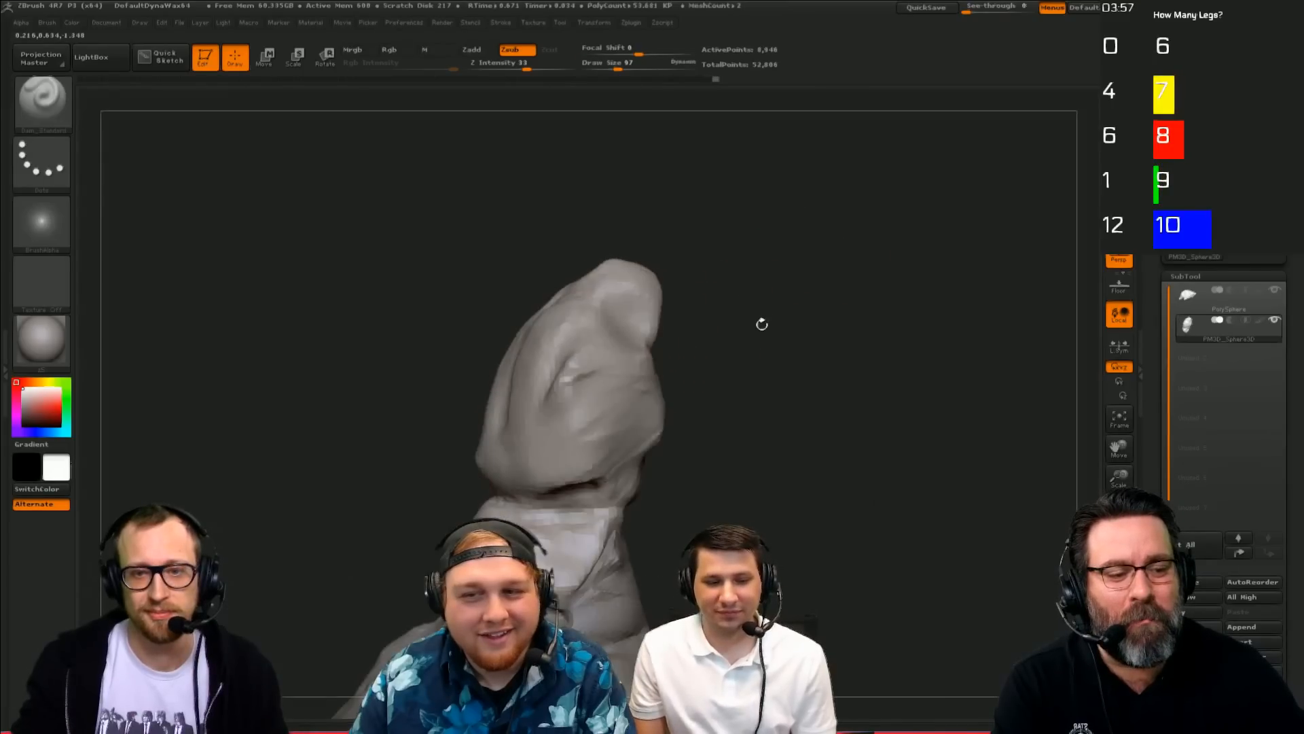
Step: Reshape the tip of the snout with the Move brush at draw size 56, masking its lower end
key(s)
drag(627, 285, 640, 296)
key(b)
key(m)
key(v)
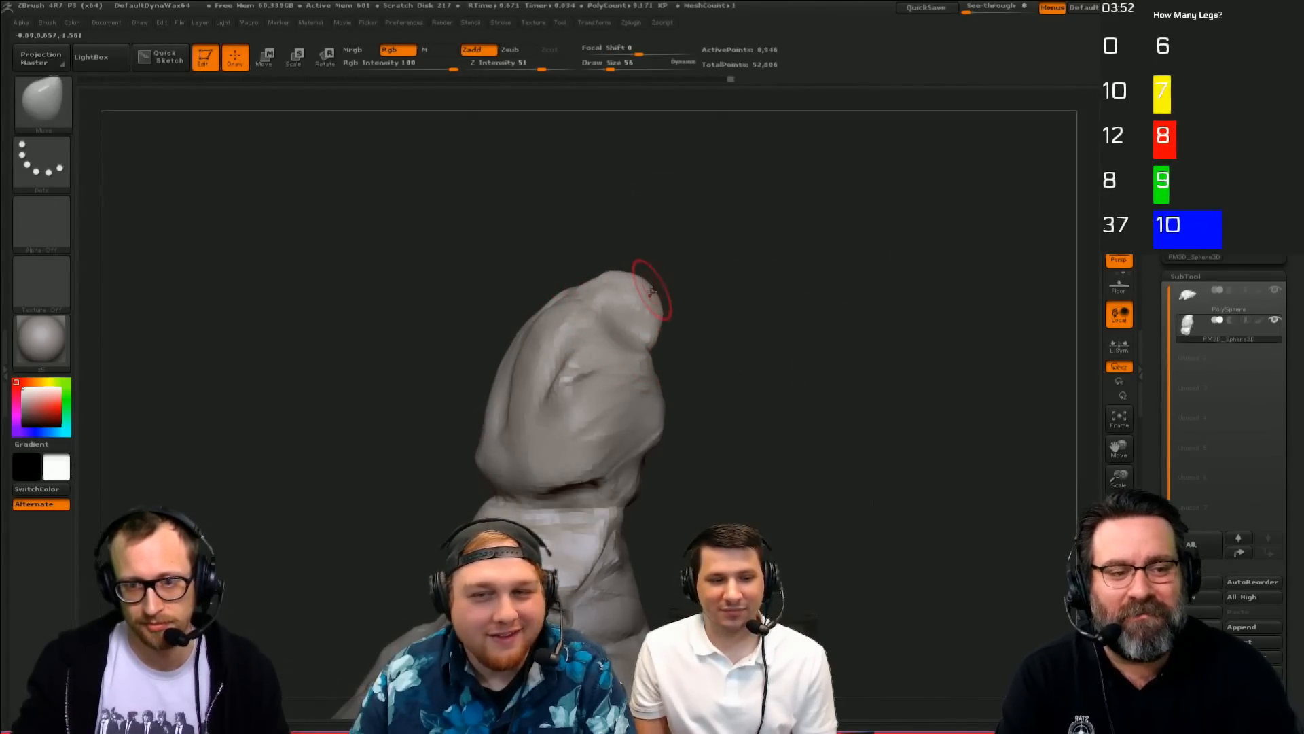
mouse_move(703, 270)
mouse_down()
mouse_move(813, 119)
mouse_move(652, 224)
mouse_up()
drag(466, 381, 523, 374)
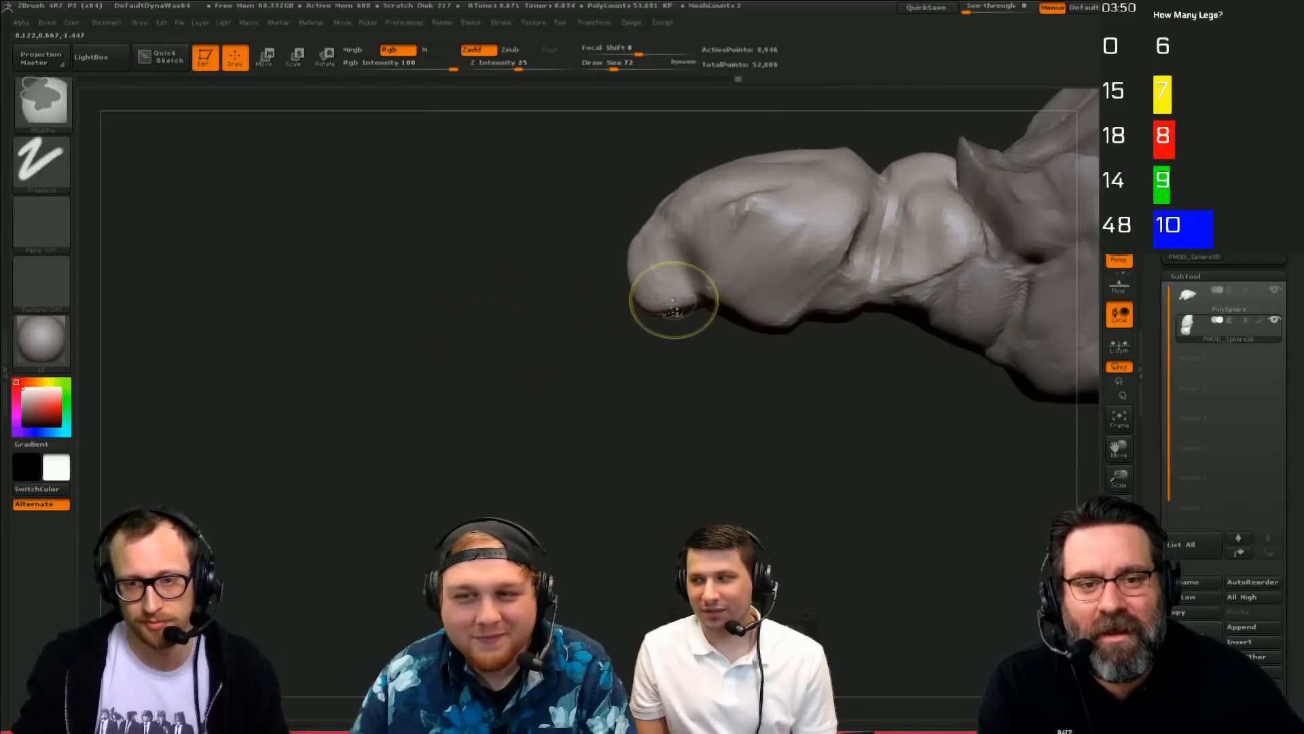
ctrl+drag(673, 297, 664, 274)
drag(564, 388, 589, 329)
mouse_move(754, 193)
ctrl+mouse_down()
mouse_move(784, 177)
mouse_move(727, 191)
ctrl+mouse_up()
Step: Carve the creases around the mouth and snout lobes with Dam_Standard at draw size 39
key(b)
key(d)
key(s)
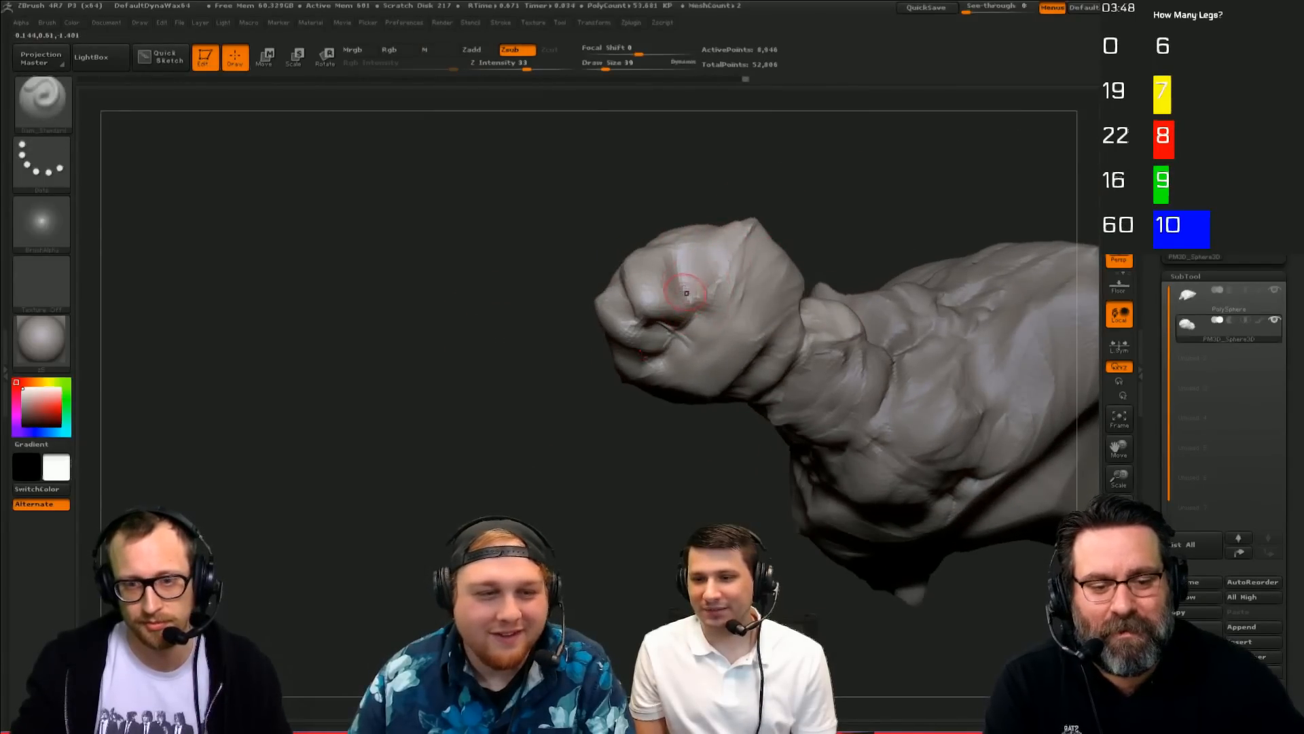
drag(684, 291, 649, 350)
drag(599, 397, 672, 291)
drag(742, 221, 802, 194)
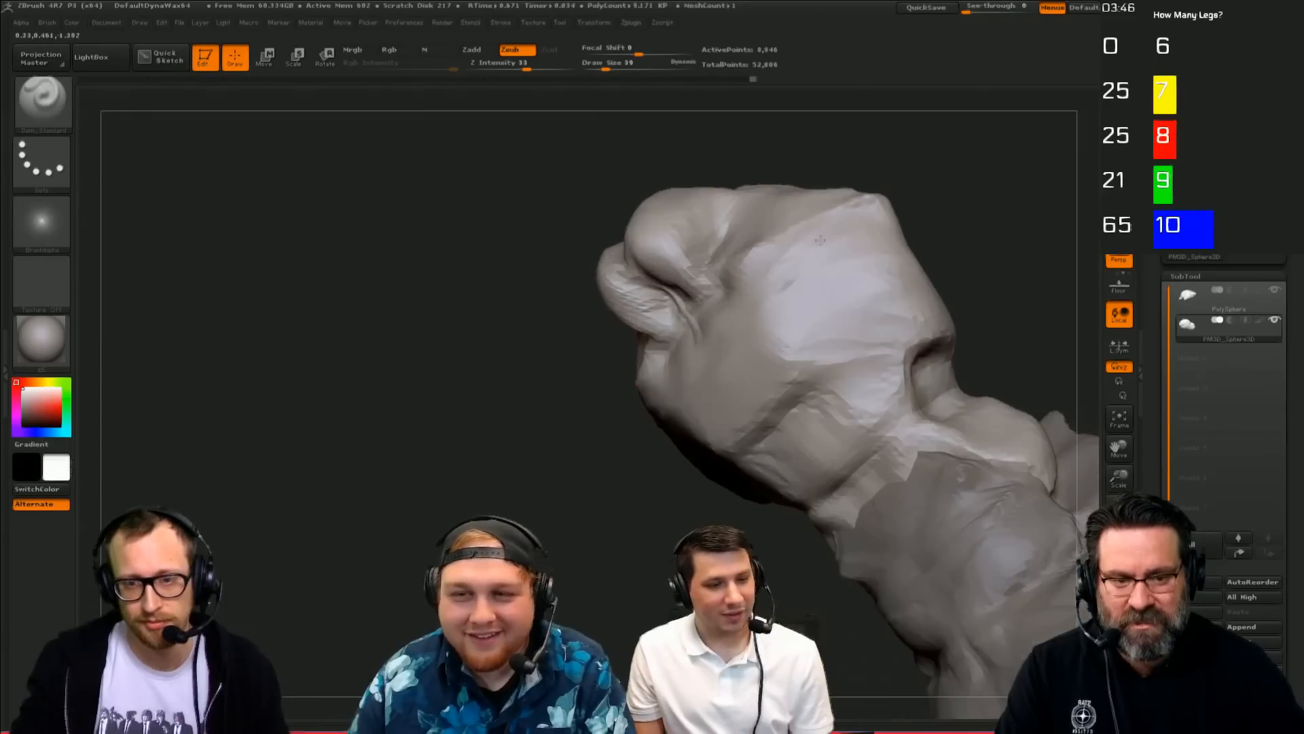
alt+drag(869, 163, 825, 292)
drag(560, 479, 508, 511)
drag(877, 272, 815, 238)
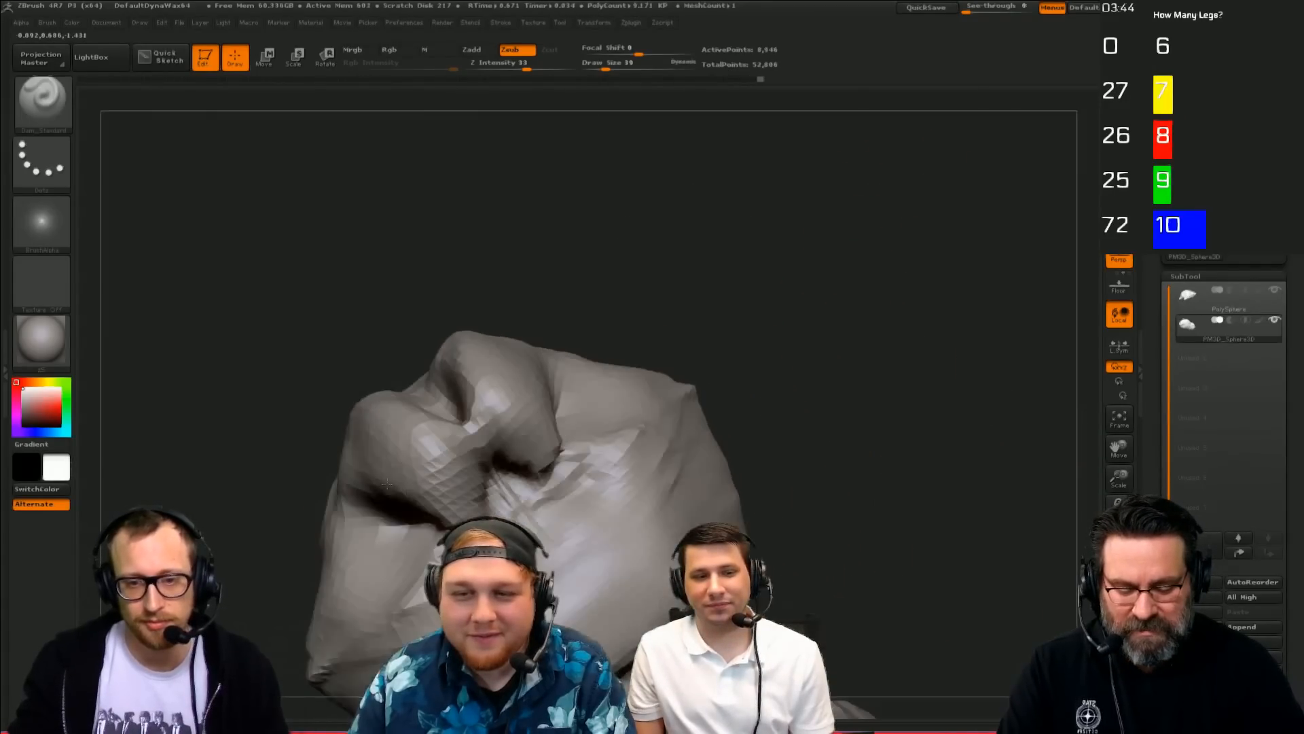
Step: Deepen the mouth cleft and cut finer creases on the side of the snout using a smaller Dam_Standard size
mouse_move(497, 508)
mouse_down()
mouse_move(530, 476)
mouse_move(454, 401)
mouse_up()
mouse_move(761, 292)
mouse_down()
mouse_move(680, 326)
mouse_move(620, 385)
mouse_move(689, 314)
mouse_up()
key(bracketleft)
drag(561, 425, 496, 365)
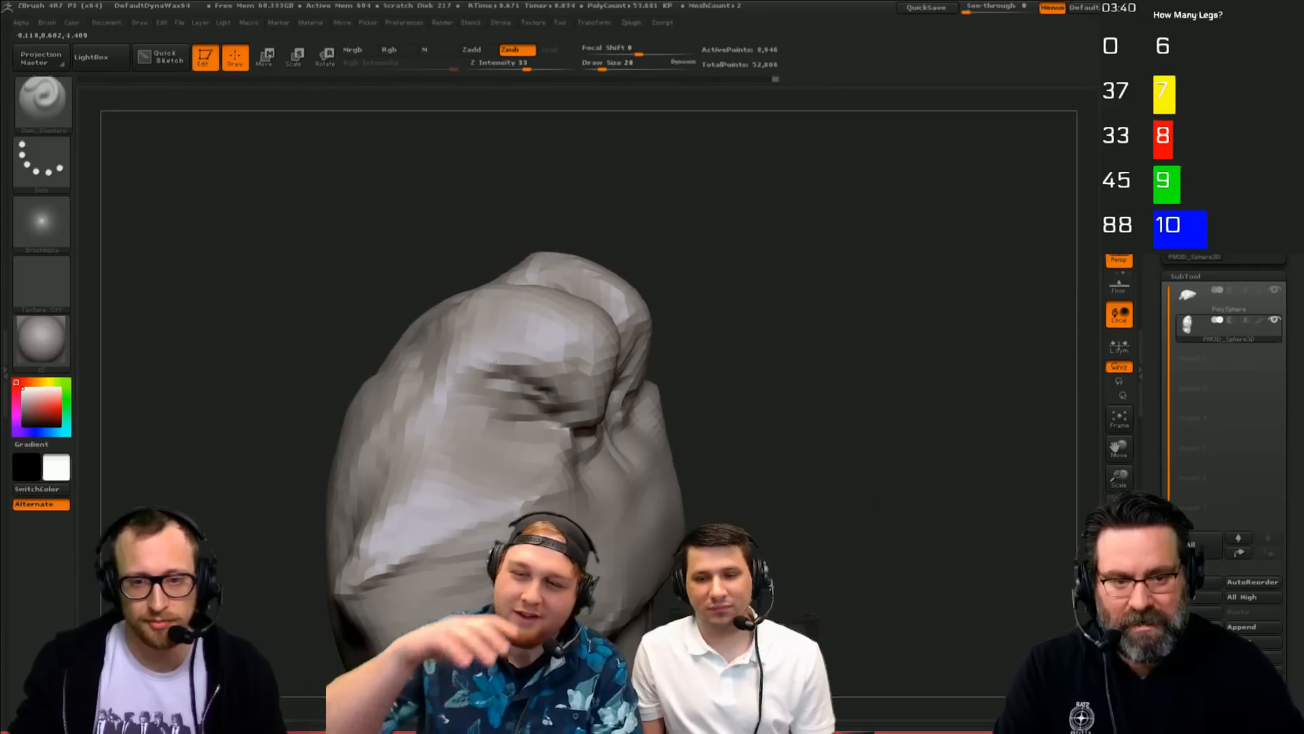
drag(707, 306, 754, 323)
drag(679, 403, 578, 429)
key(bracketright)
key(bracketright)
mouse_move(669, 370)
mouse_down()
mouse_move(657, 311)
mouse_move(635, 292)
mouse_move(653, 337)
mouse_move(674, 289)
mouse_up()
Step: Build up the side of the head behind the snout with ClayBuildup at draw size 39
key(b)
key(c)
key(b)
key(bracketleft)
drag(479, 364, 455, 326)
mouse_move(669, 309)
mouse_down()
mouse_move(695, 285)
mouse_move(693, 315)
mouse_up()
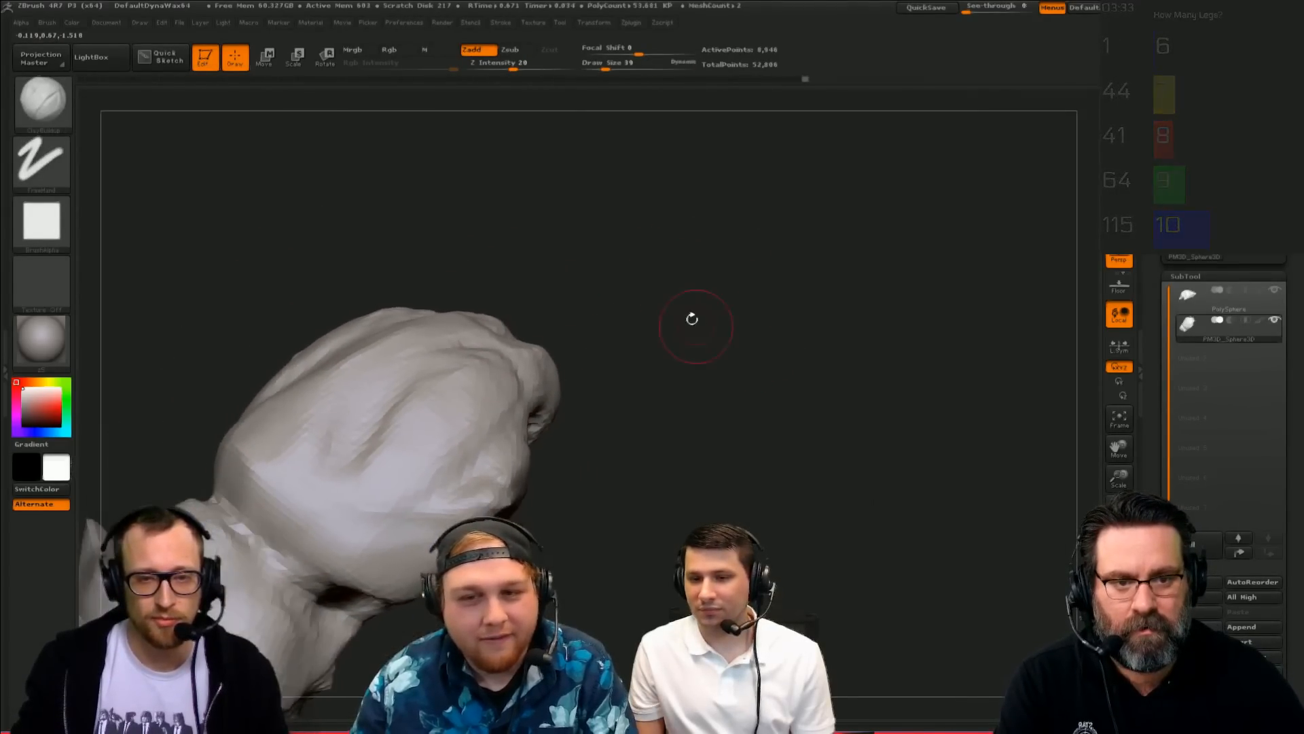
Step: Carve wrinkles across the bridge of the snout with Dam_Standard at draw size 32
key(b)
key(d)
key(s)
drag(606, 327, 597, 353)
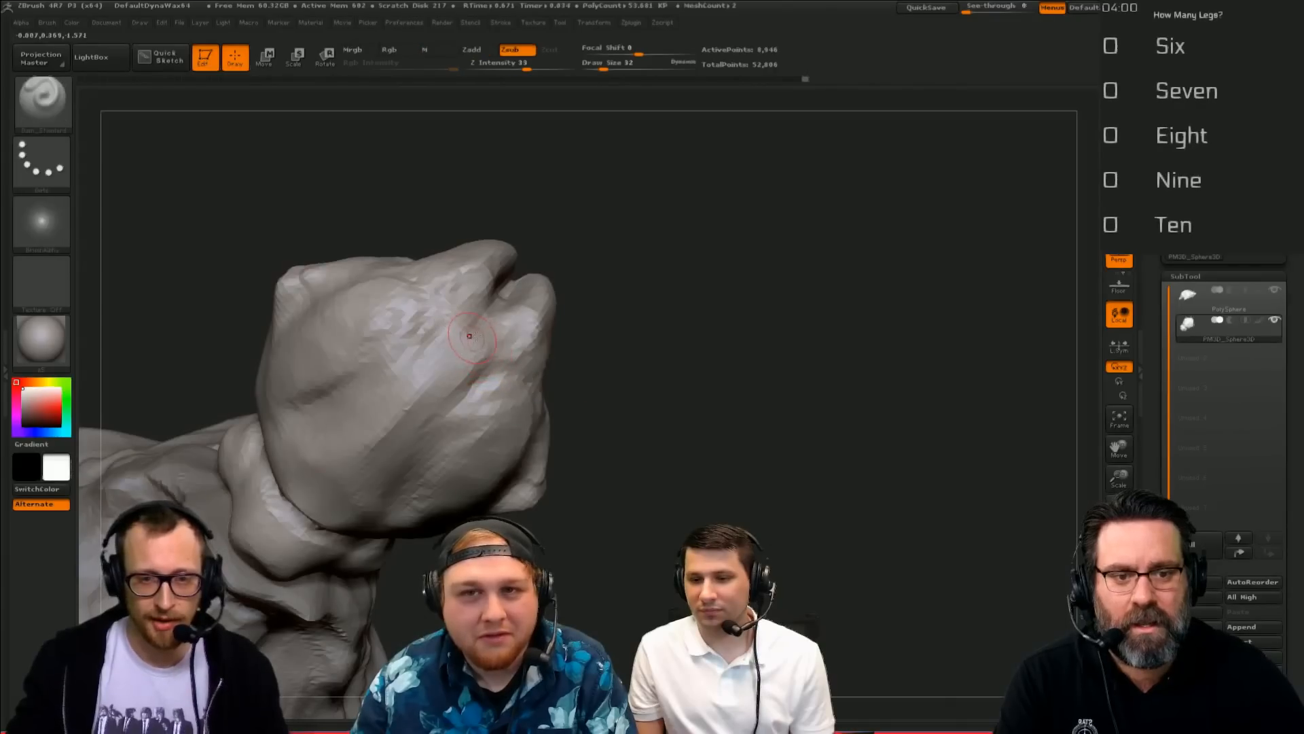
mouse_move(487, 372)
mouse_down()
mouse_move(483, 346)
mouse_move(495, 391)
mouse_up()
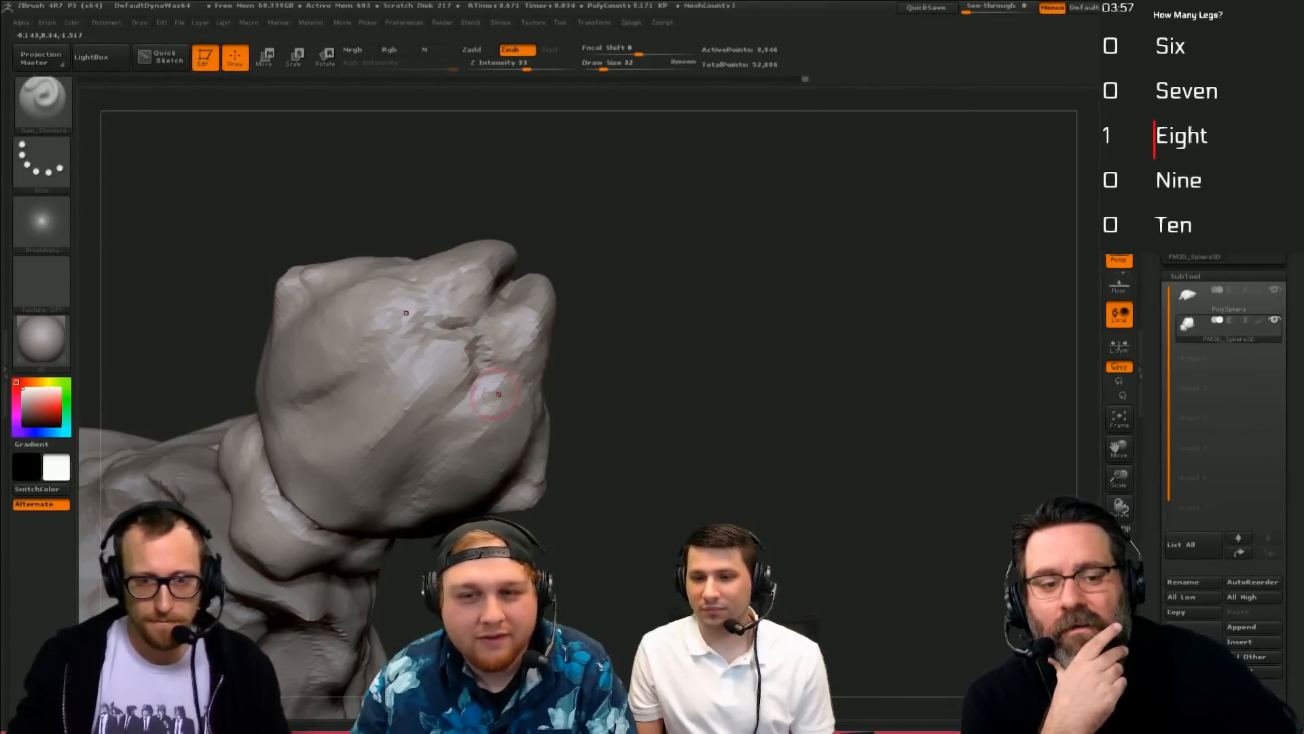
mouse_move(629, 299)
mouse_down()
mouse_move(686, 184)
mouse_move(783, 259)
mouse_move(797, 312)
mouse_move(458, 410)
mouse_up()
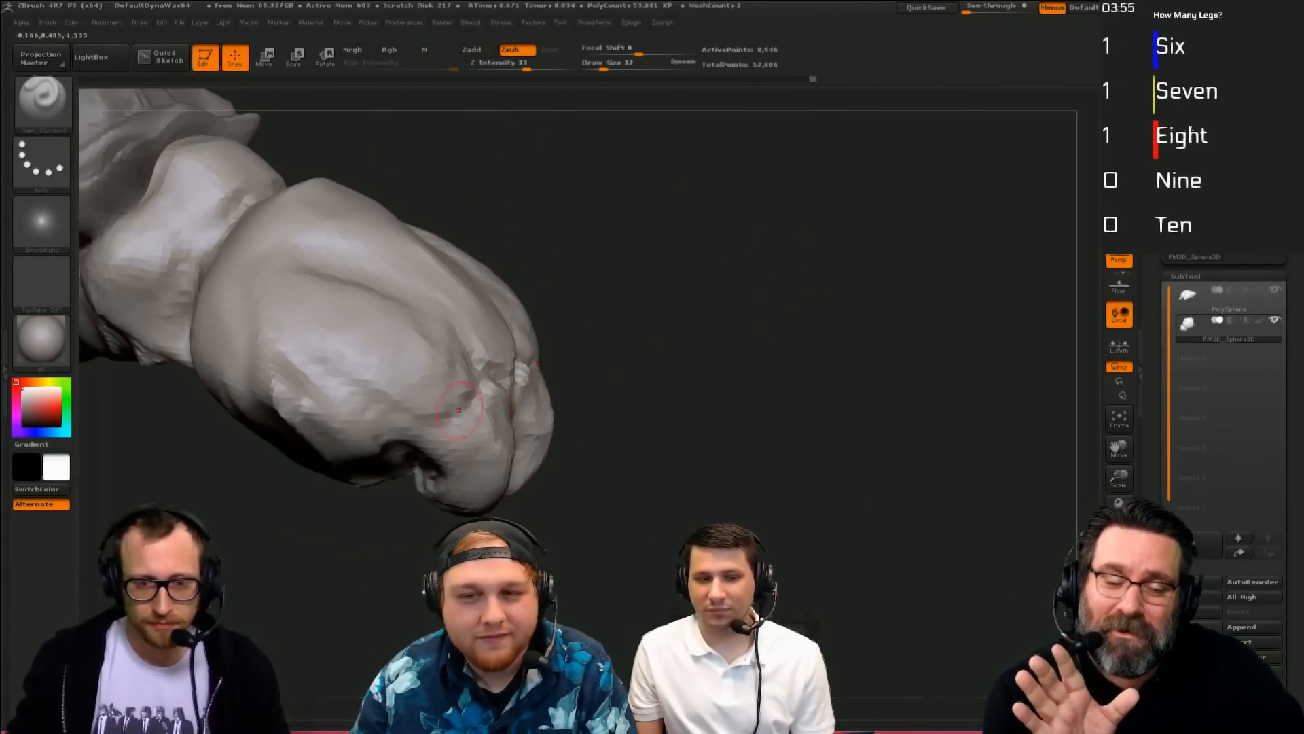
Step: Fill out the groove on the upper side of the head with ClayBuildup at draw size 75
key(b)
key(c)
key(b)
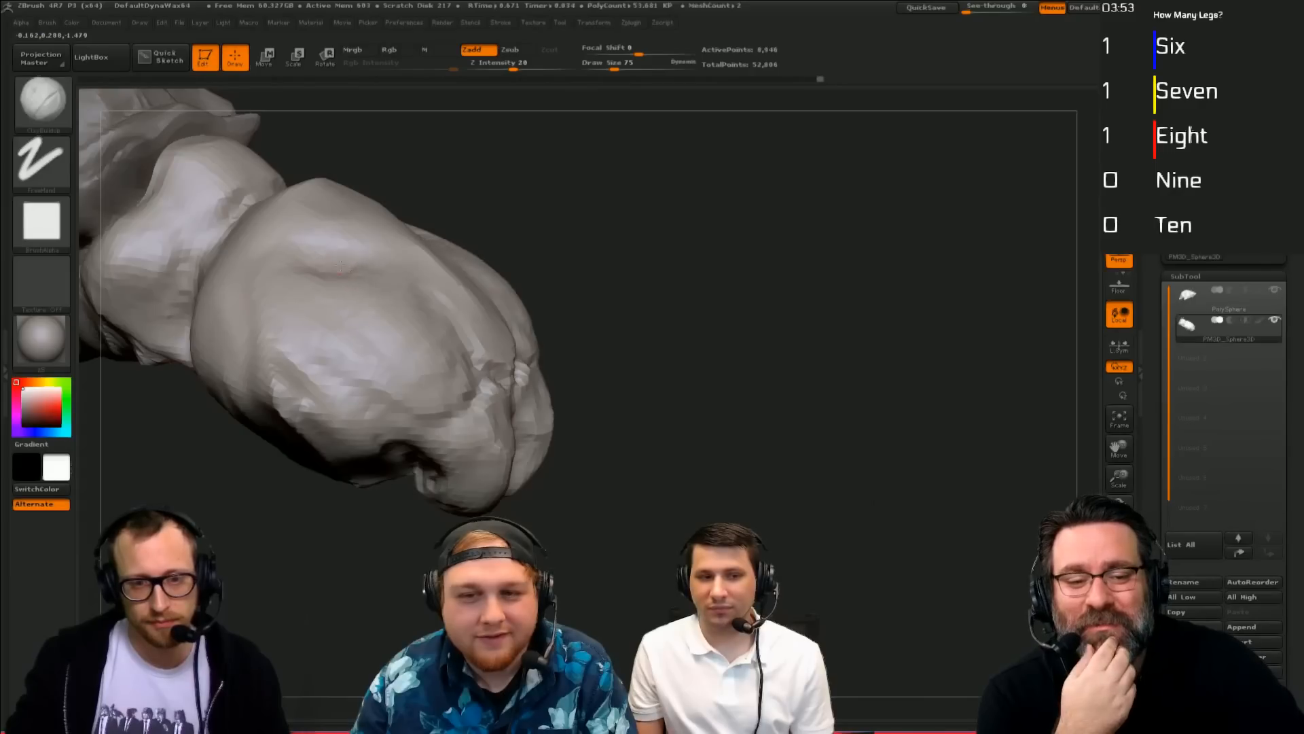
drag(621, 231, 637, 234)
drag(354, 273, 437, 314)
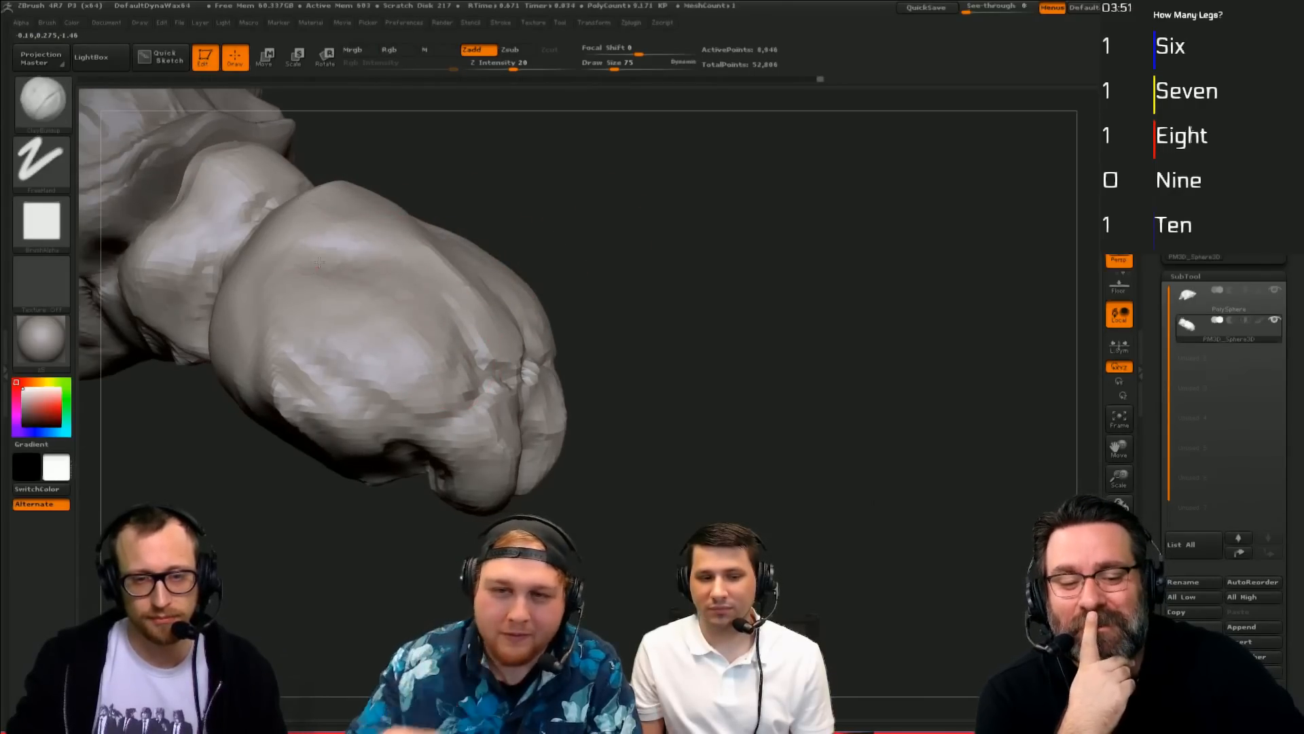
mouse_move(409, 287)
mouse_down()
mouse_move(331, 287)
mouse_move(350, 300)
mouse_up()
mouse_move(686, 281)
mouse_down()
mouse_move(631, 285)
mouse_move(580, 323)
mouse_up()
Step: Carve broad grooves across the top and side of the head with Dam_Standard at draw size 75
key(b)
key(s)
key(t)
drag(488, 267, 528, 280)
drag(622, 231, 672, 231)
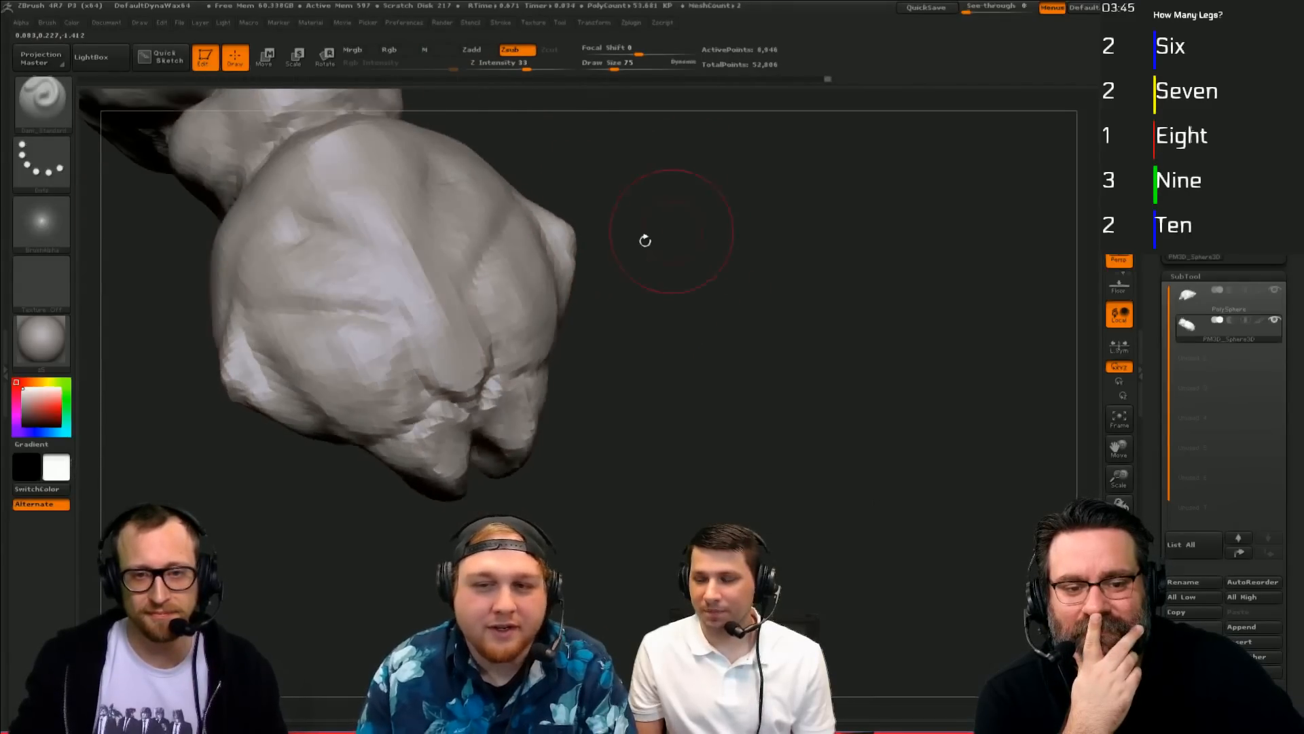
mouse_move(343, 316)
mouse_down()
mouse_move(398, 326)
mouse_move(474, 371)
mouse_move(442, 370)
mouse_up()
drag(598, 272, 648, 279)
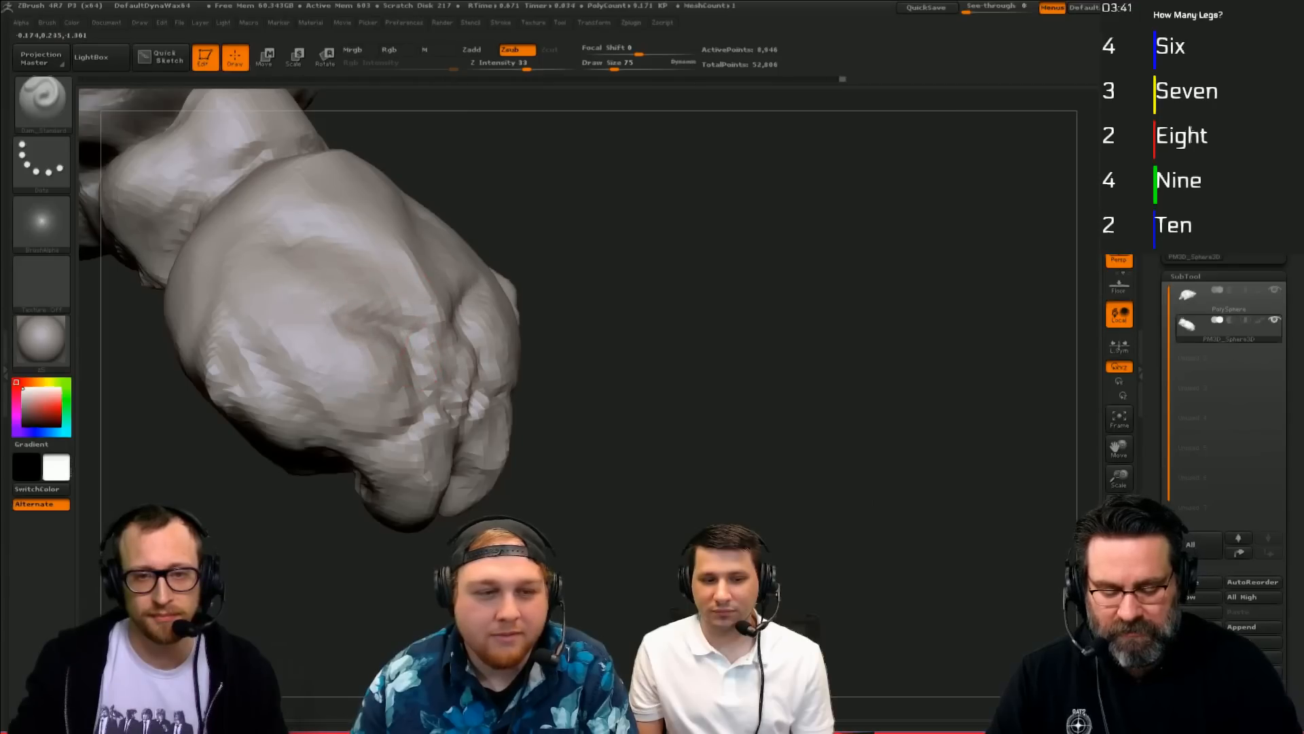
alt+drag(576, 248, 613, 307)
Step: Add small lumps to the side of the head above the snout with ClayBuildup
key(b)
key(c)
key(b)
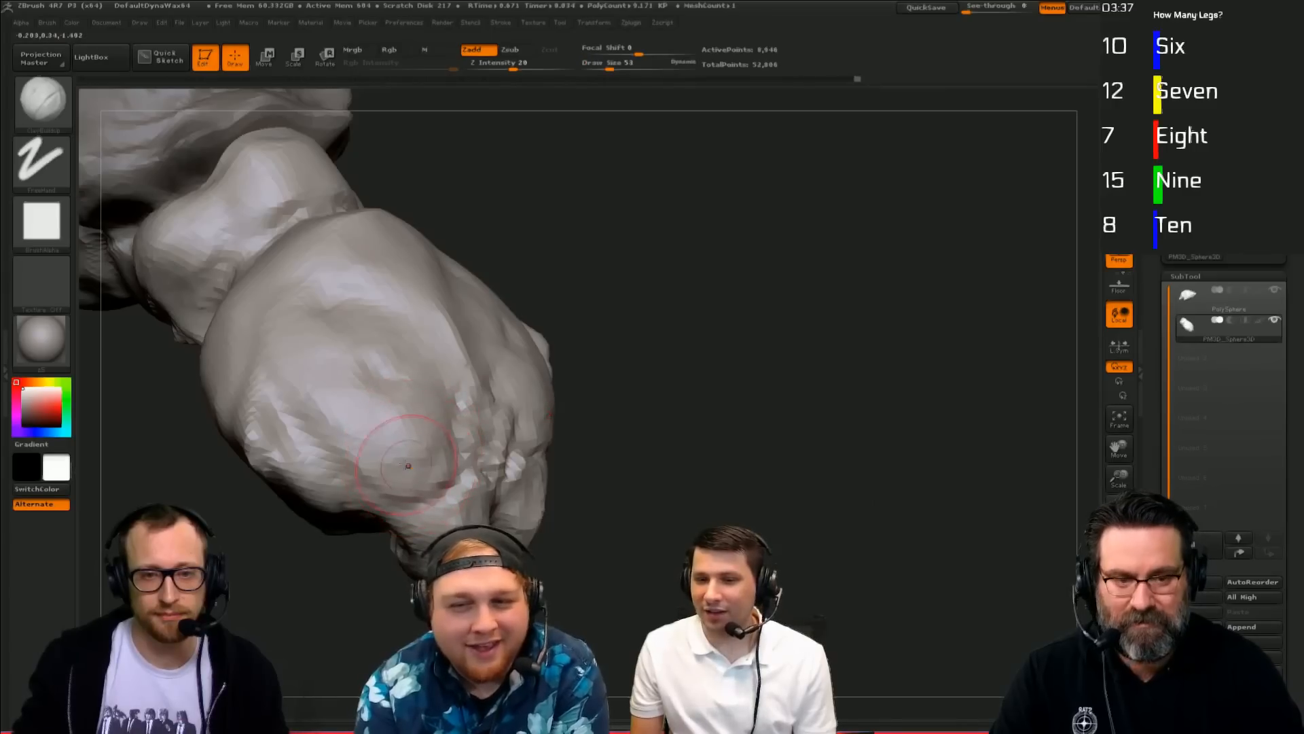
Step: Carve fine creases along the top and lumpy side of the head with Dam_Standard at draw size 30
key(b)
key(d)
key(s)
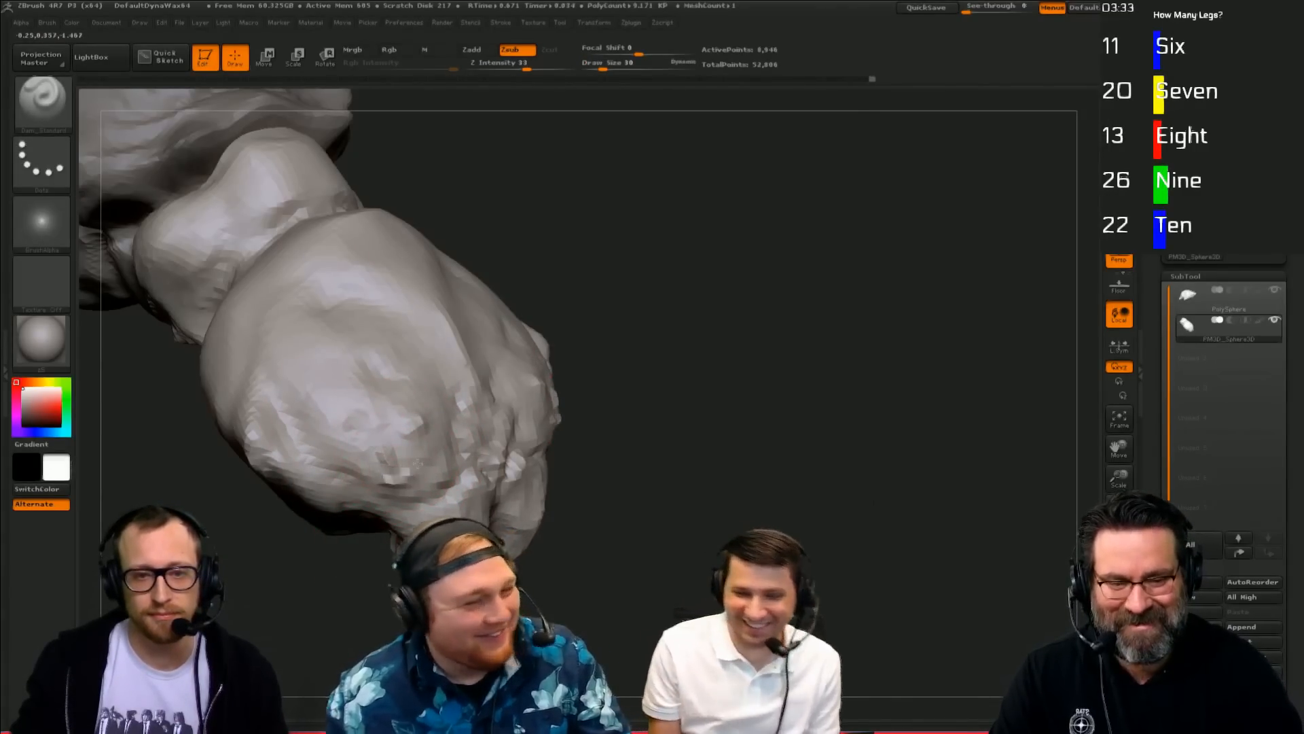
drag(629, 317, 589, 373)
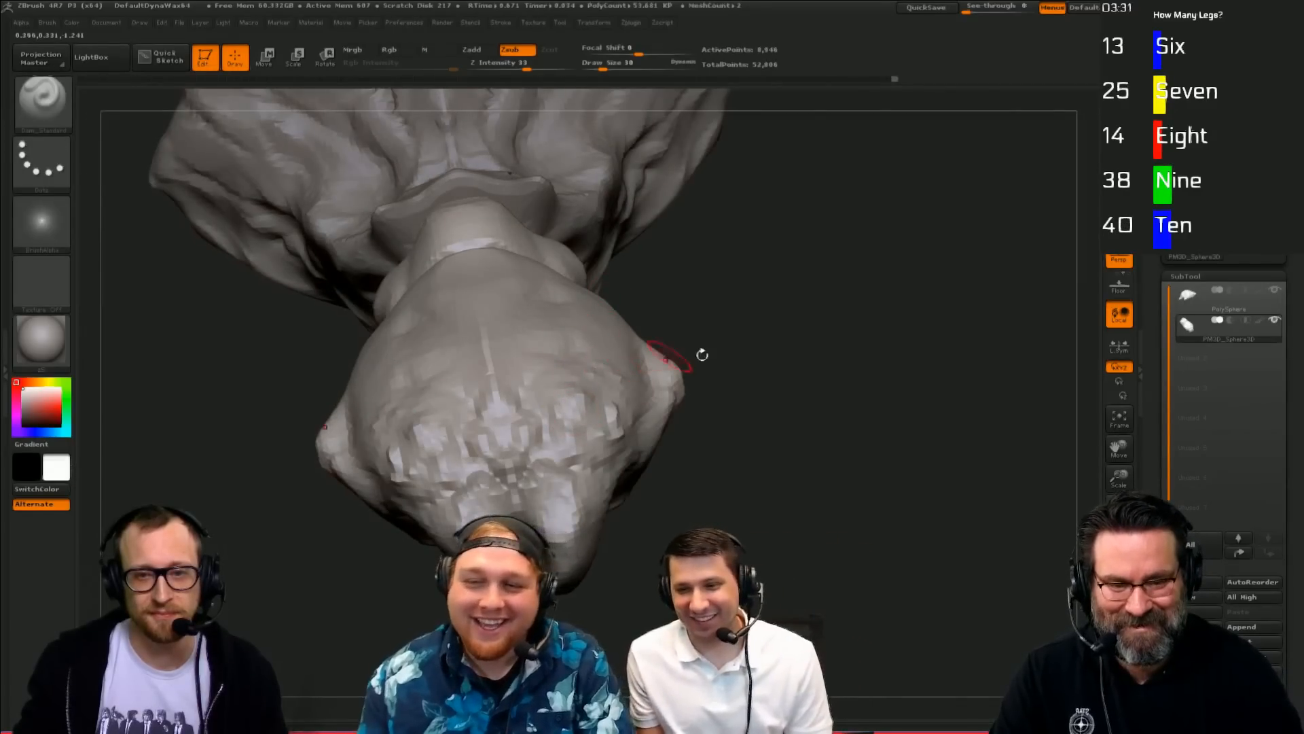
drag(702, 355, 654, 313)
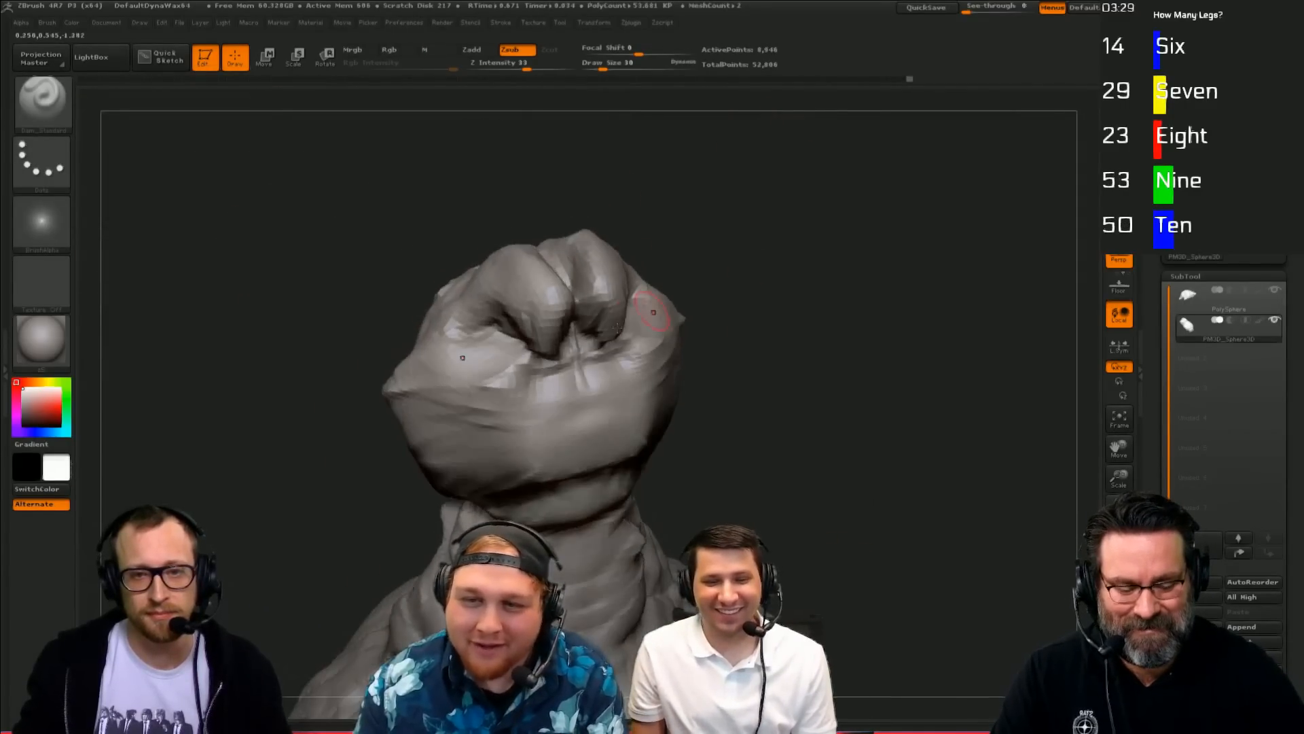
Step: Fill out the cheek below the corner of the mouth with ClayBuildup at draw size 89 and smooth it
key(b)
key(c)
key(b)
drag(603, 68, 616, 68)
mouse_move(654, 340)
mouse_down()
mouse_move(608, 387)
mouse_move(618, 435)
mouse_up()
drag(792, 393, 857, 415)
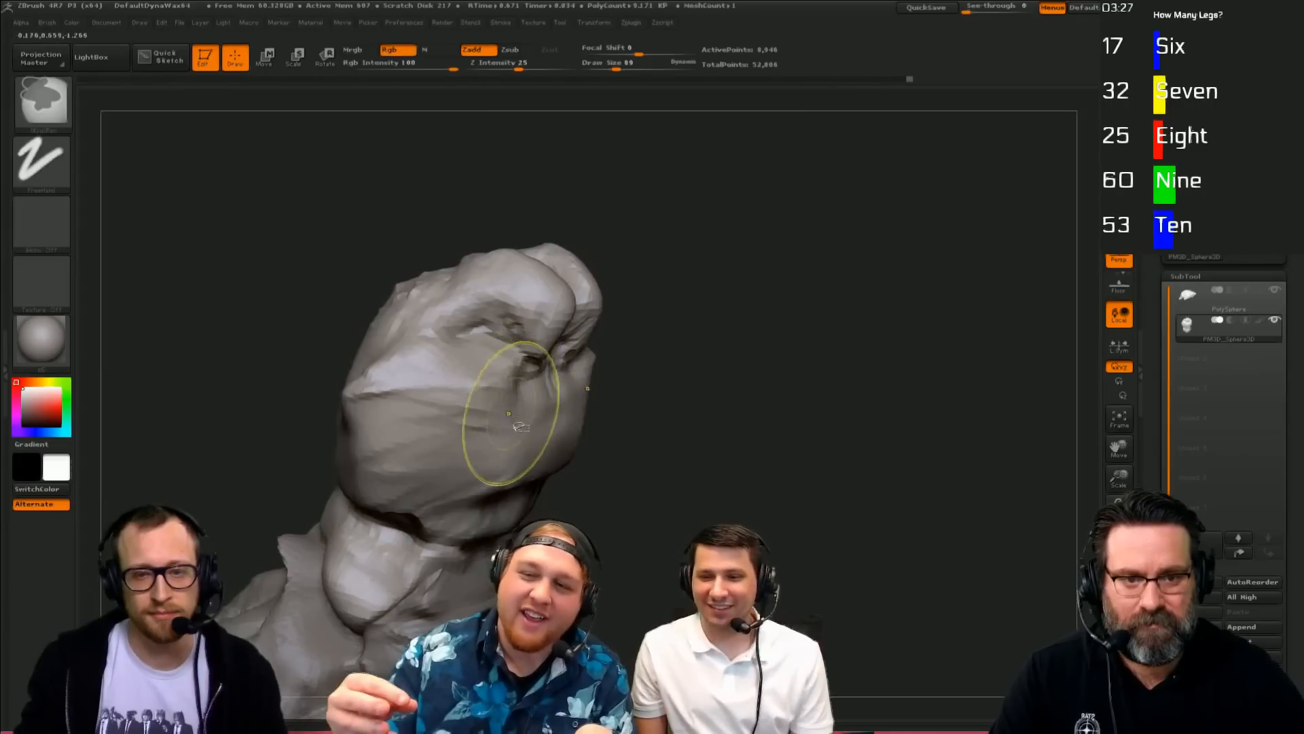
drag(484, 412, 502, 384)
drag(608, 368, 645, 353)
Step: Build up the hollow on the side of the snout with ClayBuildup, reducing the draw size to 42
key(s)
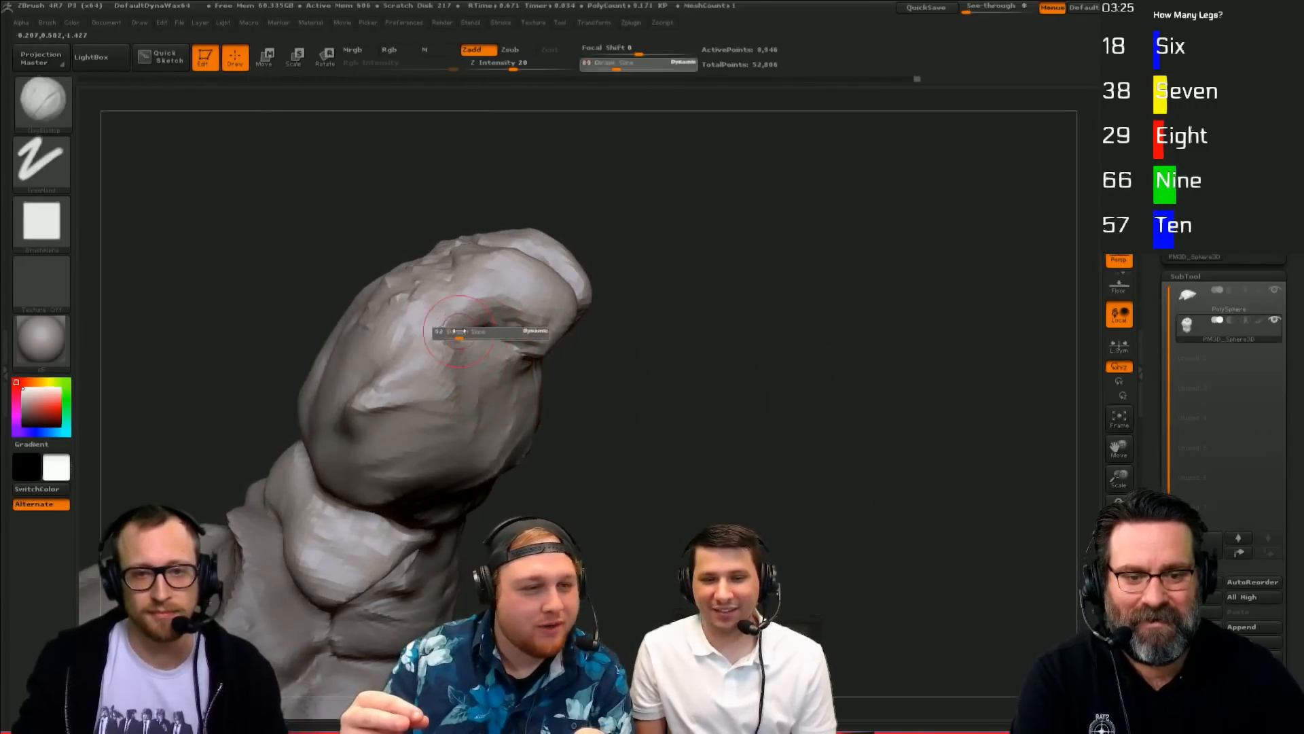
click(459, 333)
mouse_move(464, 326)
mouse_down()
mouse_move(461, 341)
mouse_move(478, 320)
mouse_up()
key(s)
click(474, 325)
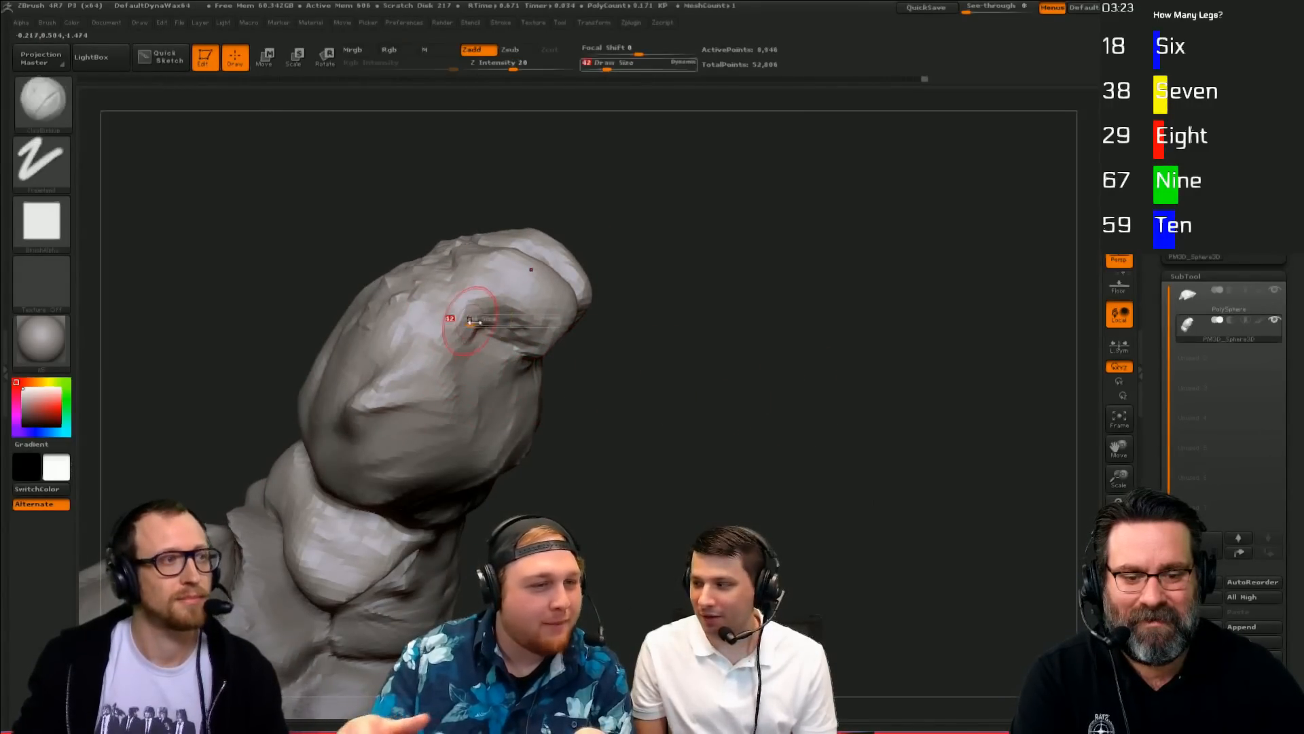
Step: Deepen the hollow and crease beside the snout with Dam_Standard at draw size 45
key(b)
key(d)
key(s)
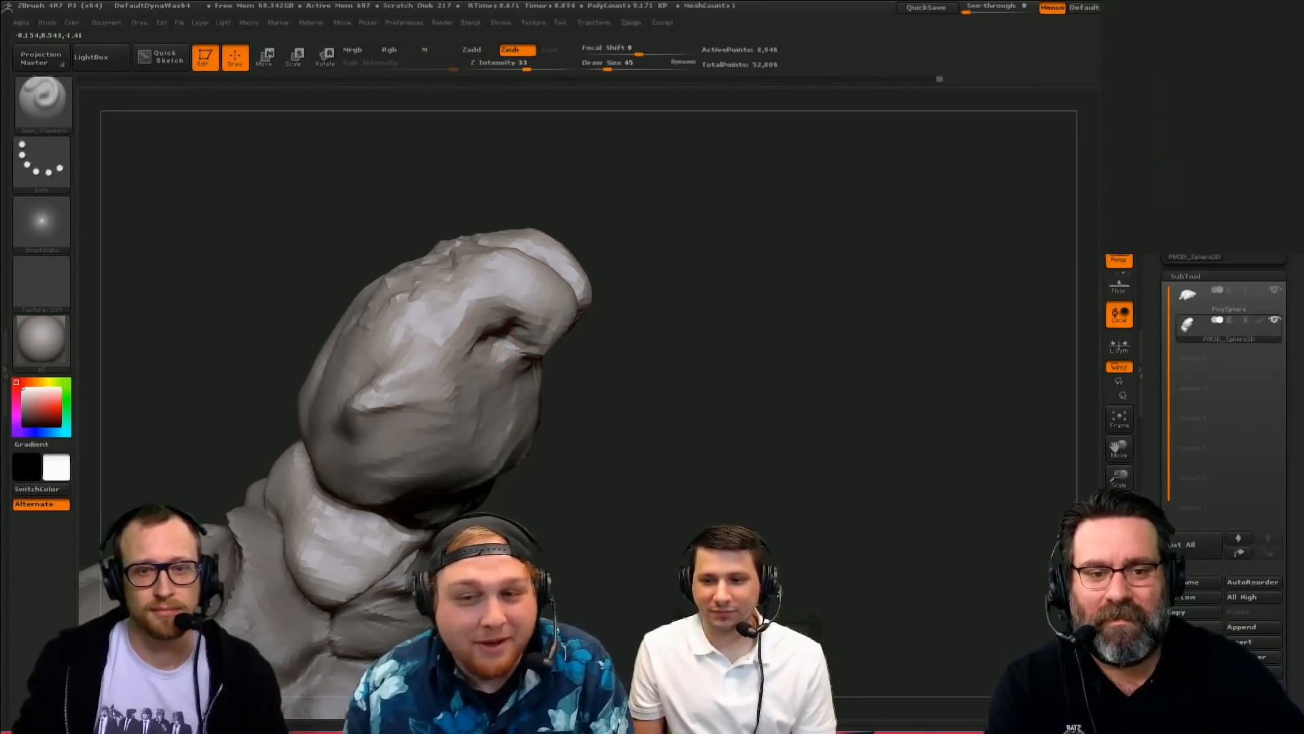
Step: Fill out the cheeks, lower jaw and throat with ClayBuildup at draw sizes 155, 140 and 82
mouse_move(651, 392)
mouse_down()
mouse_move(597, 387)
mouse_move(593, 413)
mouse_up()
key(b)
key(c)
key(b)
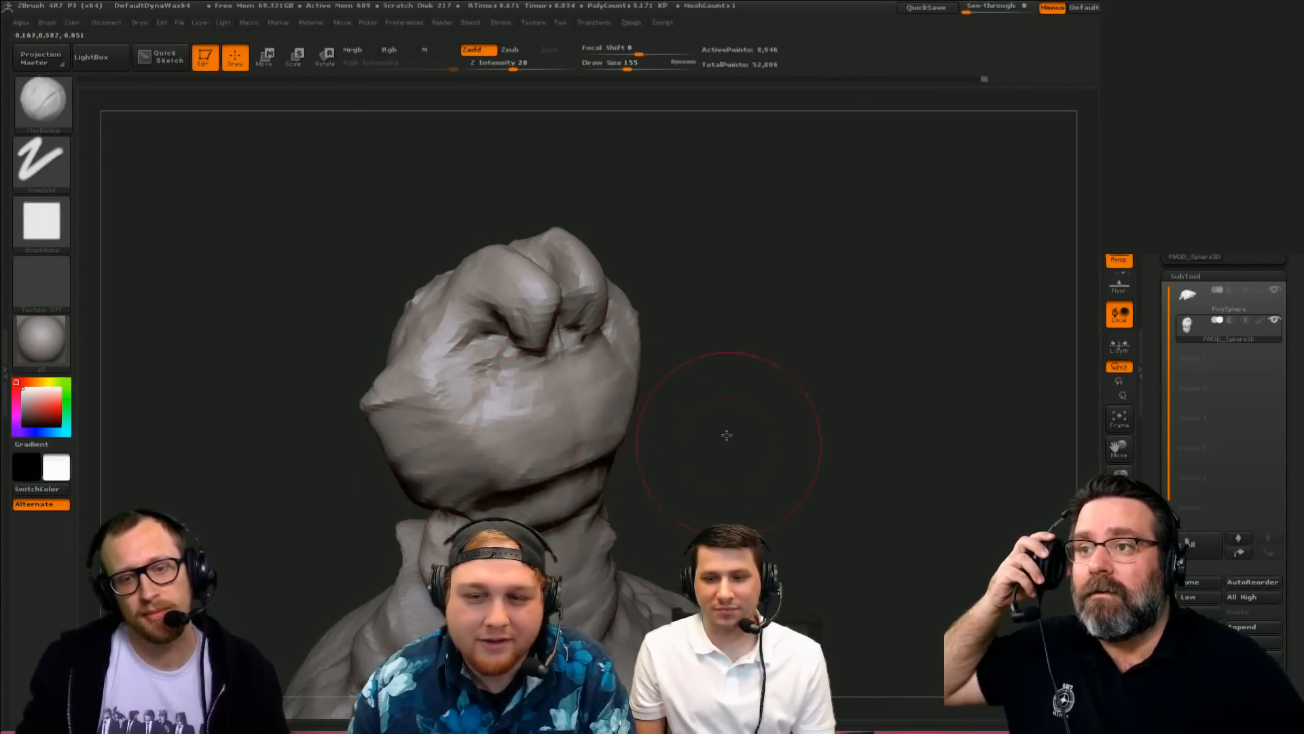
drag(727, 436, 697, 417)
mouse_move(592, 462)
mouse_down()
mouse_move(605, 495)
mouse_move(586, 544)
mouse_move(622, 543)
mouse_up()
key(s)
drag(696, 488, 731, 489)
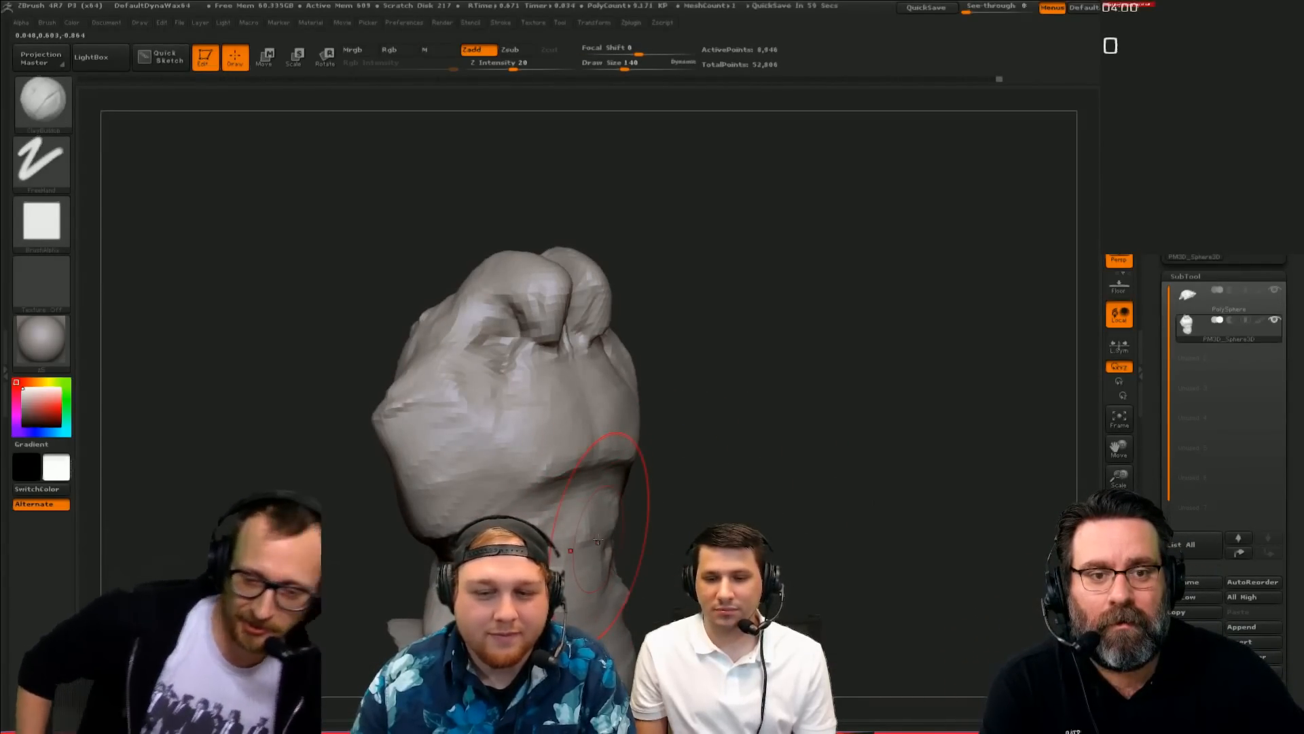
mouse_move(773, 412)
mouse_down()
mouse_move(748, 414)
mouse_move(720, 462)
mouse_up()
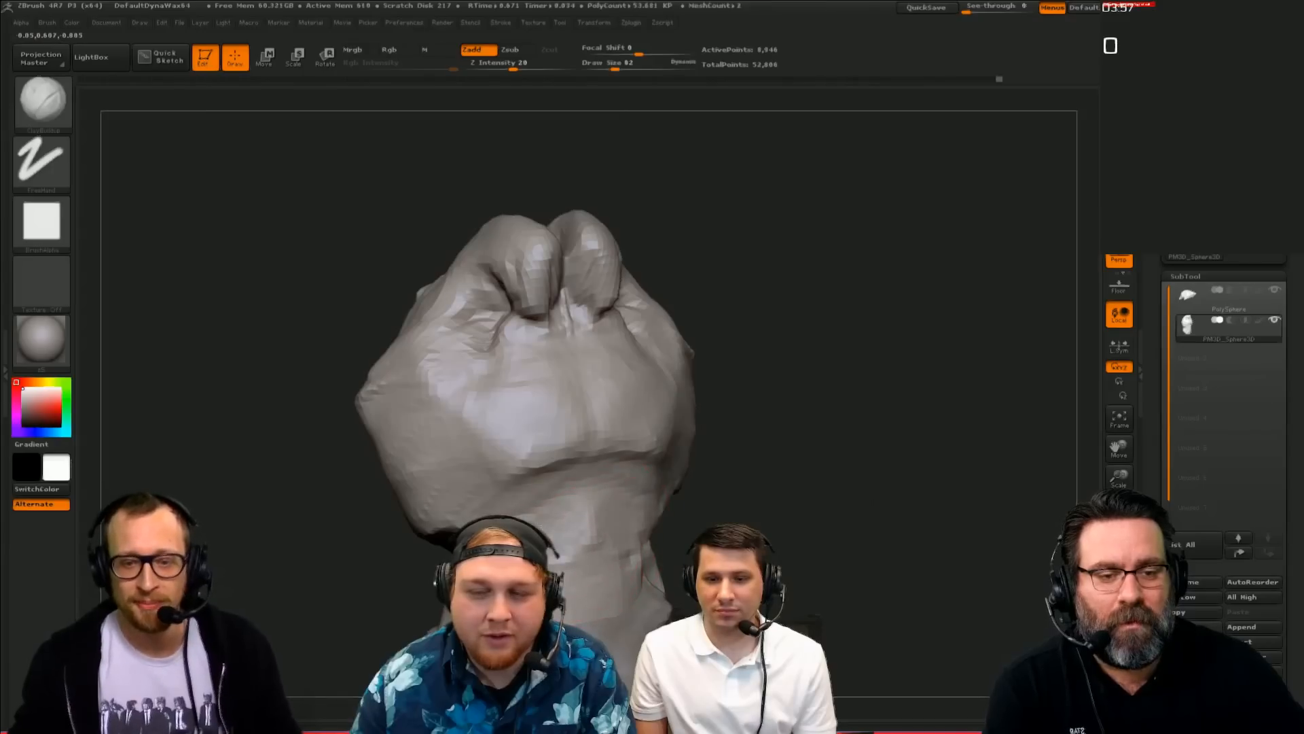
mouse_move(835, 476)
mouse_down()
mouse_move(755, 455)
mouse_move(842, 434)
mouse_up()
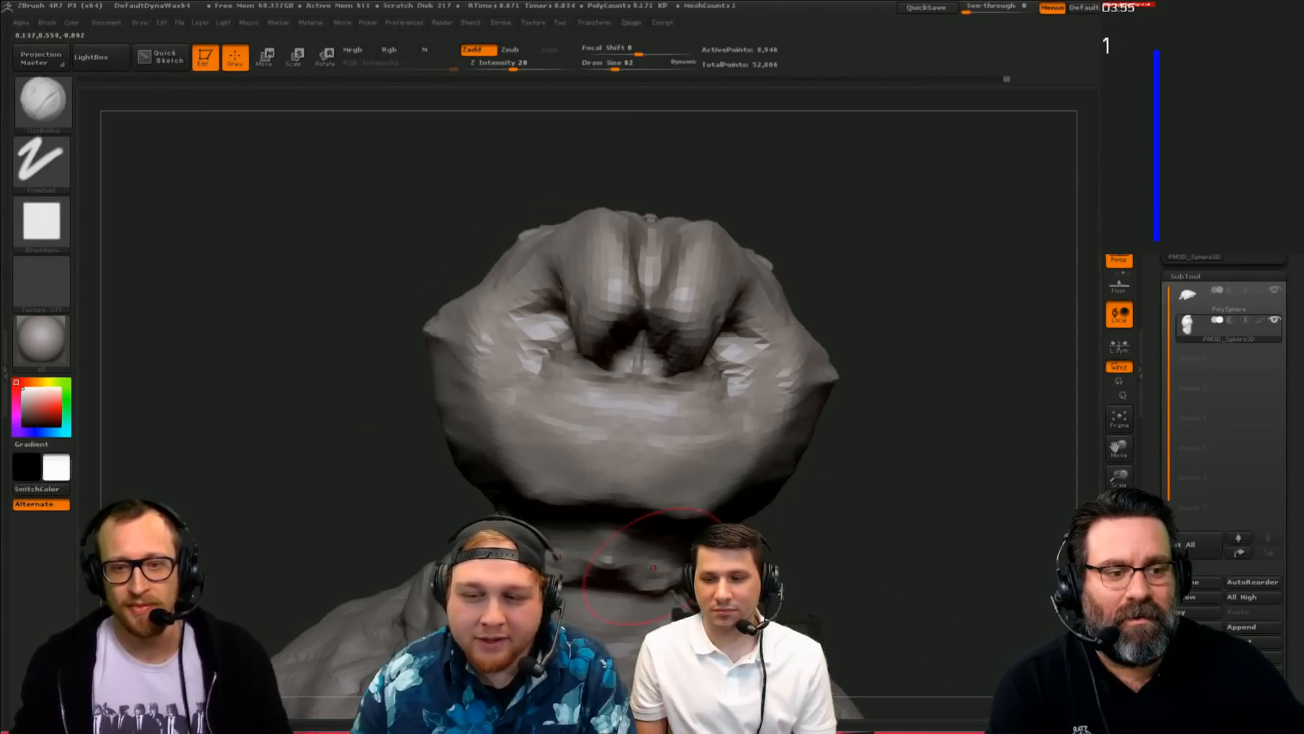
drag(902, 463, 959, 484)
Step: Push the pointed sides of the head inward and back with the Move brush at draw sizes 325, 192 and 118
mouse_move(934, 263)
mouse_down()
mouse_move(917, 299)
mouse_move(934, 326)
mouse_move(899, 305)
mouse_move(913, 326)
mouse_up()
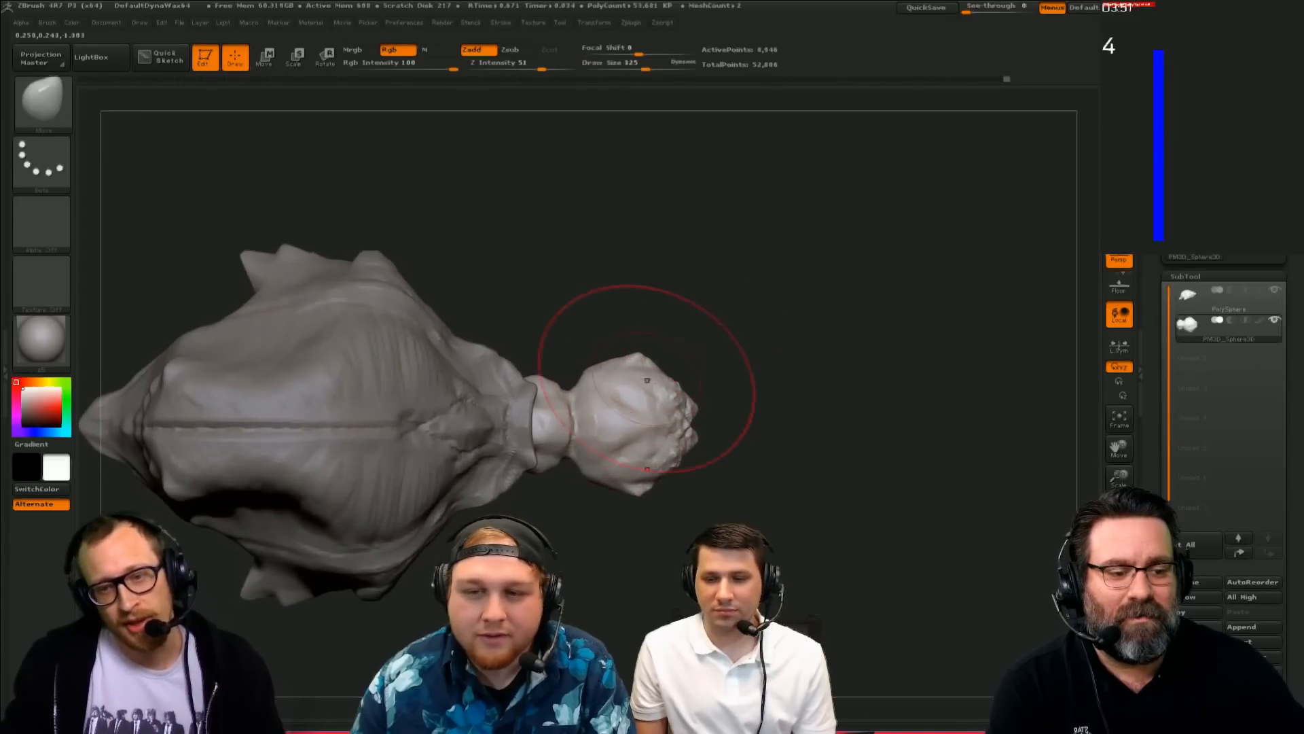
drag(642, 382, 616, 371)
key(bracketleft)
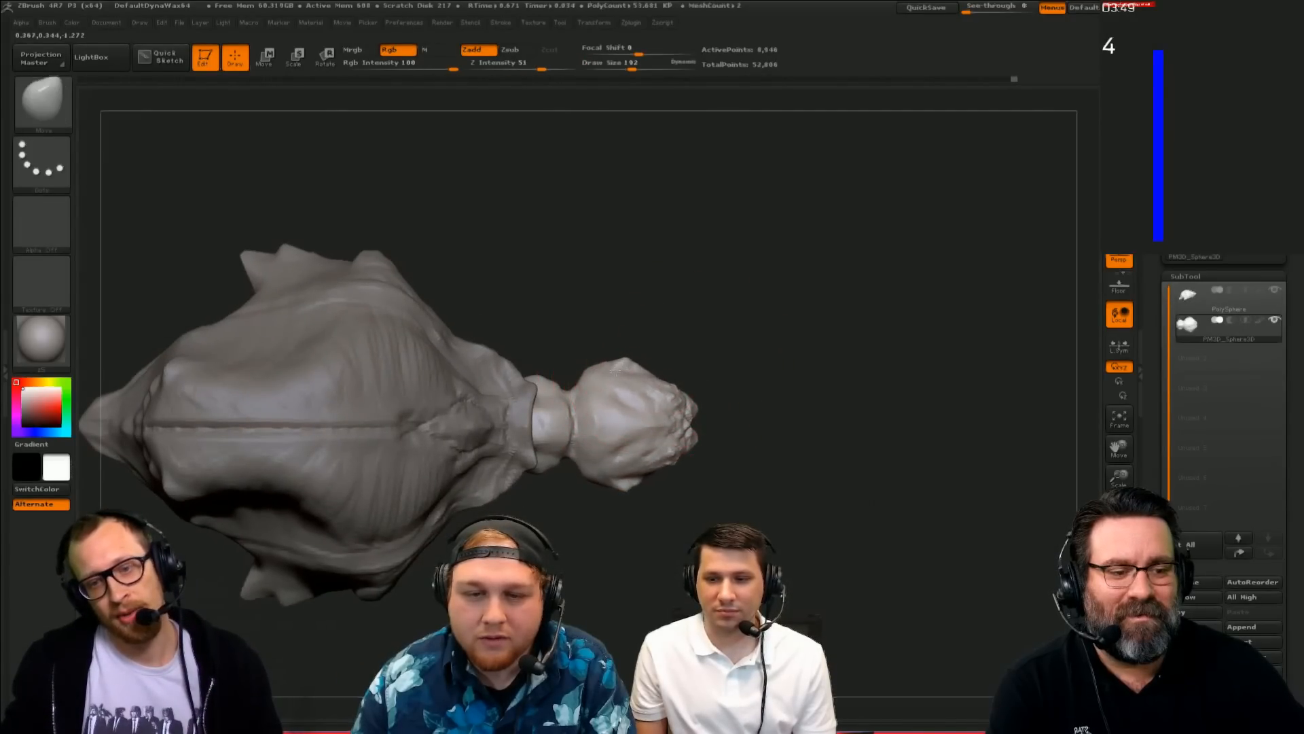
mouse_move(835, 387)
mouse_down()
mouse_move(836, 343)
mouse_move(842, 378)
mouse_up()
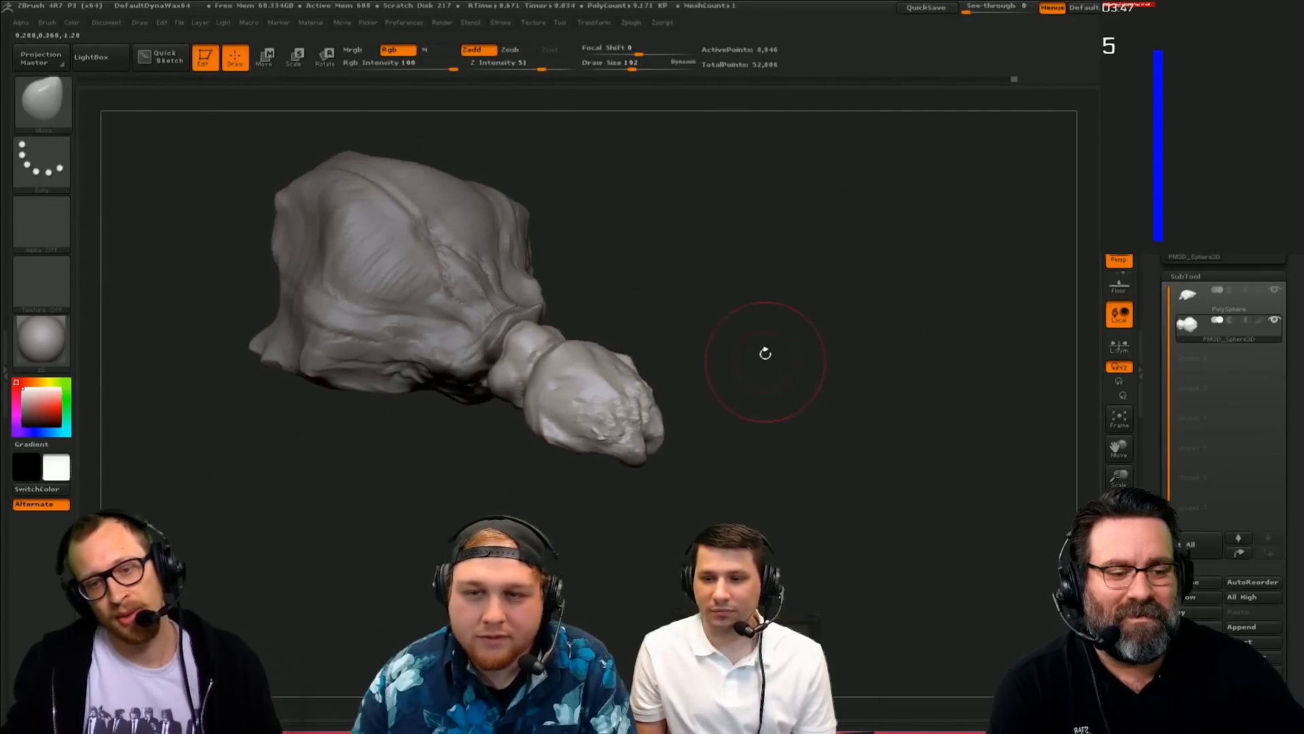
mouse_move(766, 353)
alt+mouse_down()
mouse_move(706, 454)
mouse_move(669, 448)
alt+mouse_up()
key(bracketleft)
mouse_move(713, 458)
mouse_down()
mouse_move(698, 468)
mouse_move(649, 448)
mouse_up()
mouse_move(710, 503)
mouse_down()
mouse_move(703, 468)
mouse_move(681, 474)
mouse_move(740, 407)
mouse_move(741, 380)
mouse_up()
Step: Mask the head except for the tip of the snout and rescale the snout with the Transpose line
ctrl+drag(655, 518, 665, 499)
mouse_move(724, 469)
mouse_down()
mouse_move(731, 426)
mouse_move(809, 536)
mouse_move(722, 457)
mouse_up()
key(e)
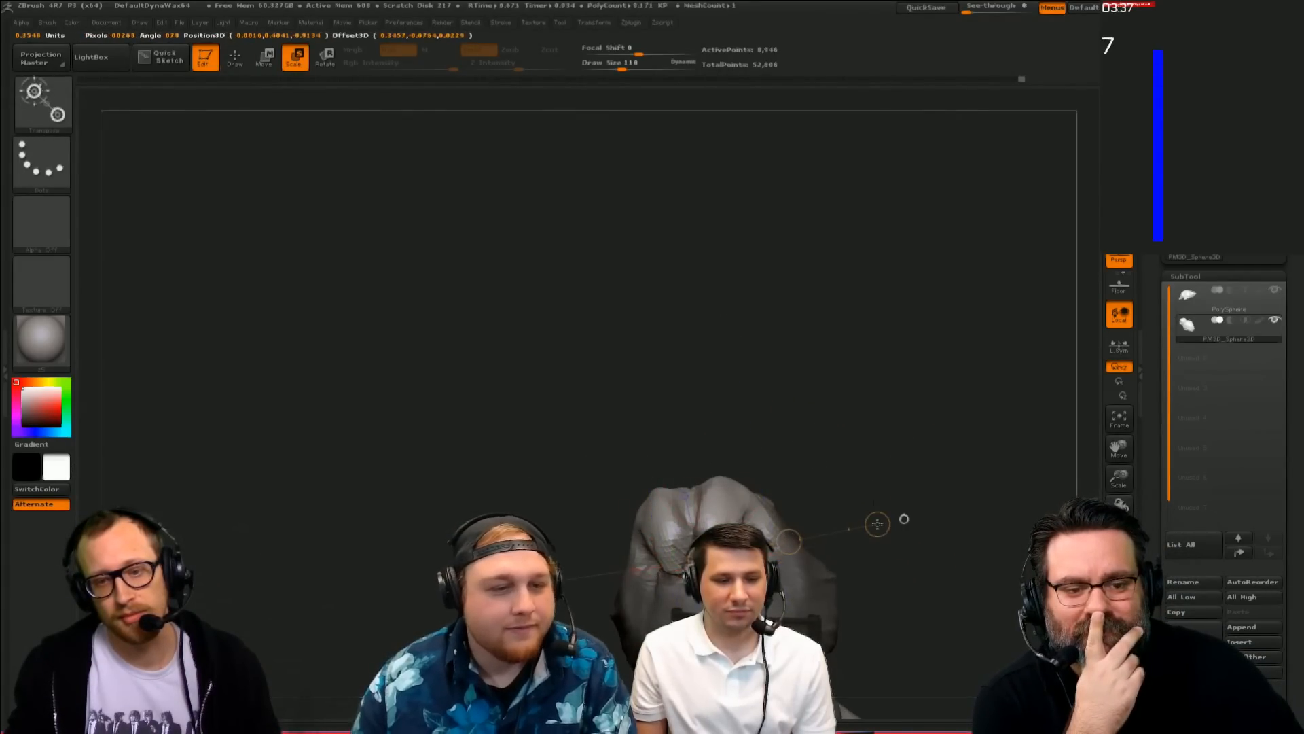
drag(877, 524, 859, 632)
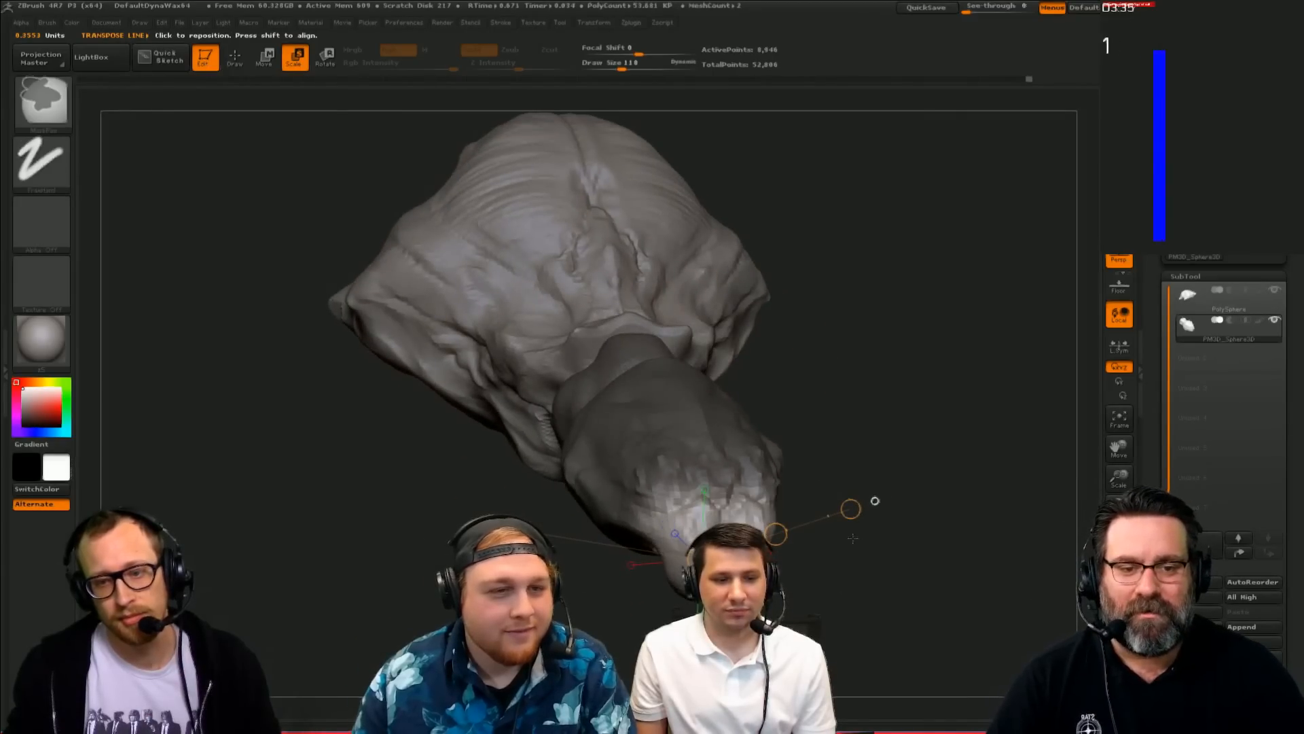
drag(851, 514, 888, 442)
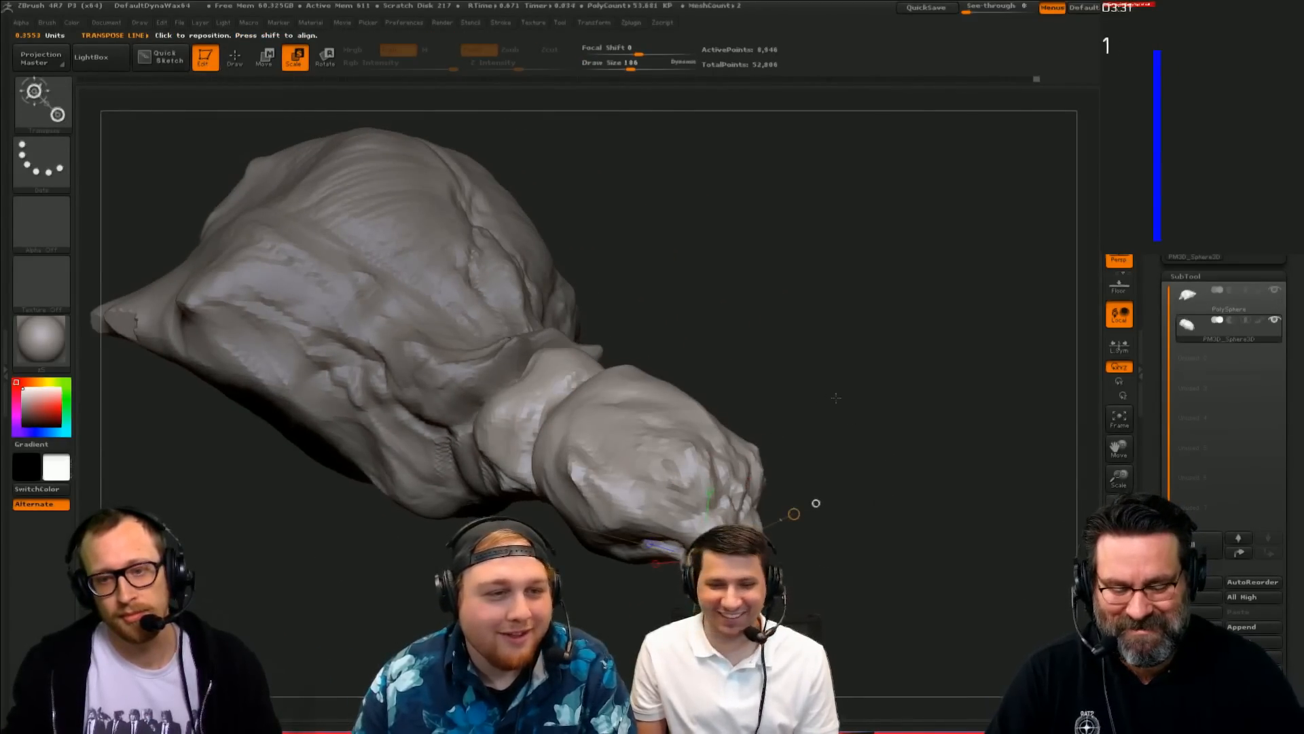
drag(815, 501, 767, 484)
Step: Add soft forms to the top of the head with ClayBuildup, raising the draw size to 82, and smooth them
key(q)
drag(778, 367, 806, 402)
key(b)
key(c)
key(b)
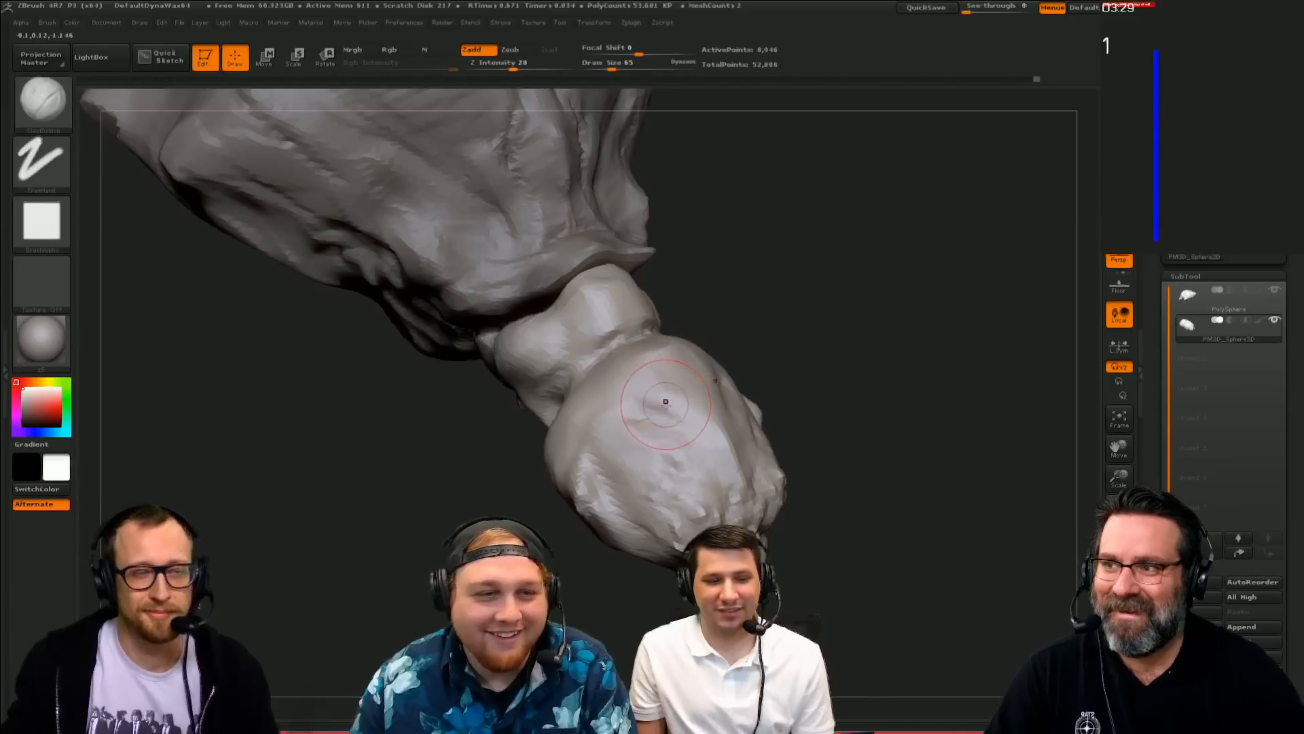
key(s)
drag(676, 404, 669, 404)
drag(850, 435, 824, 449)
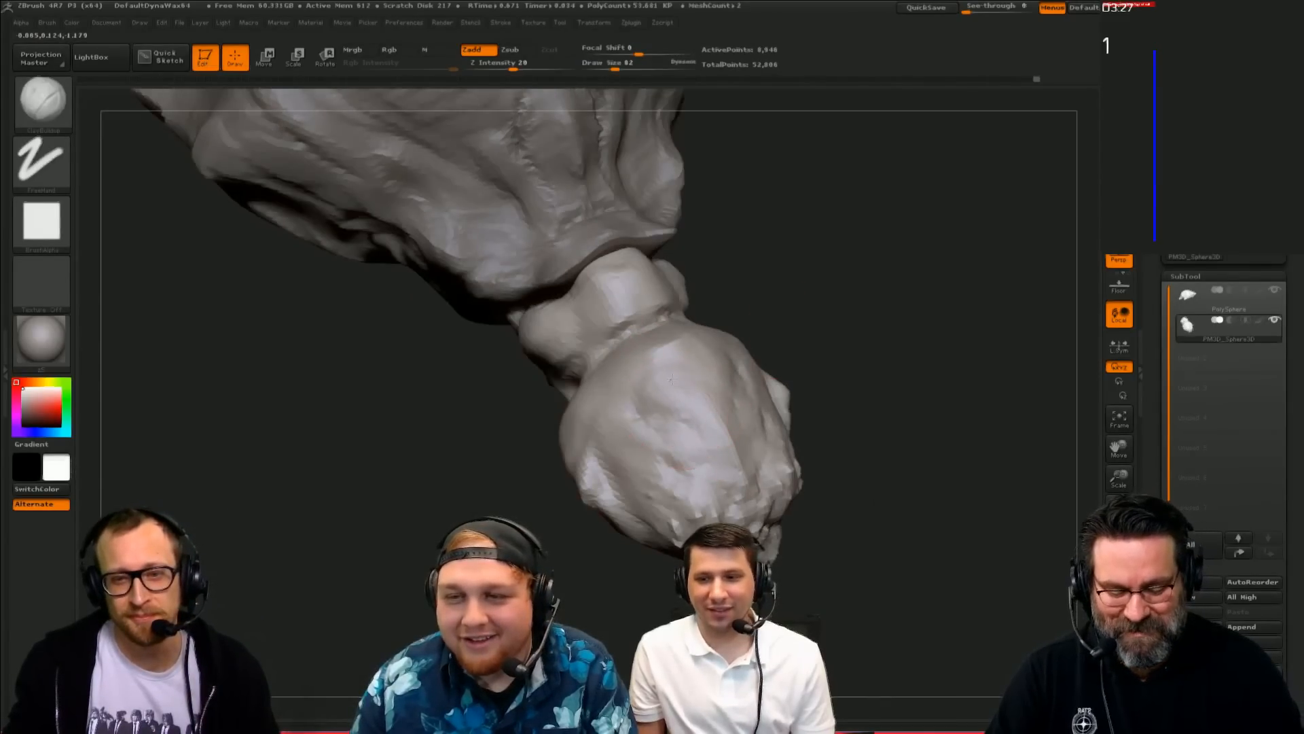
drag(671, 379, 643, 381)
alt+drag(767, 275, 757, 325)
shift+drag(645, 424, 686, 423)
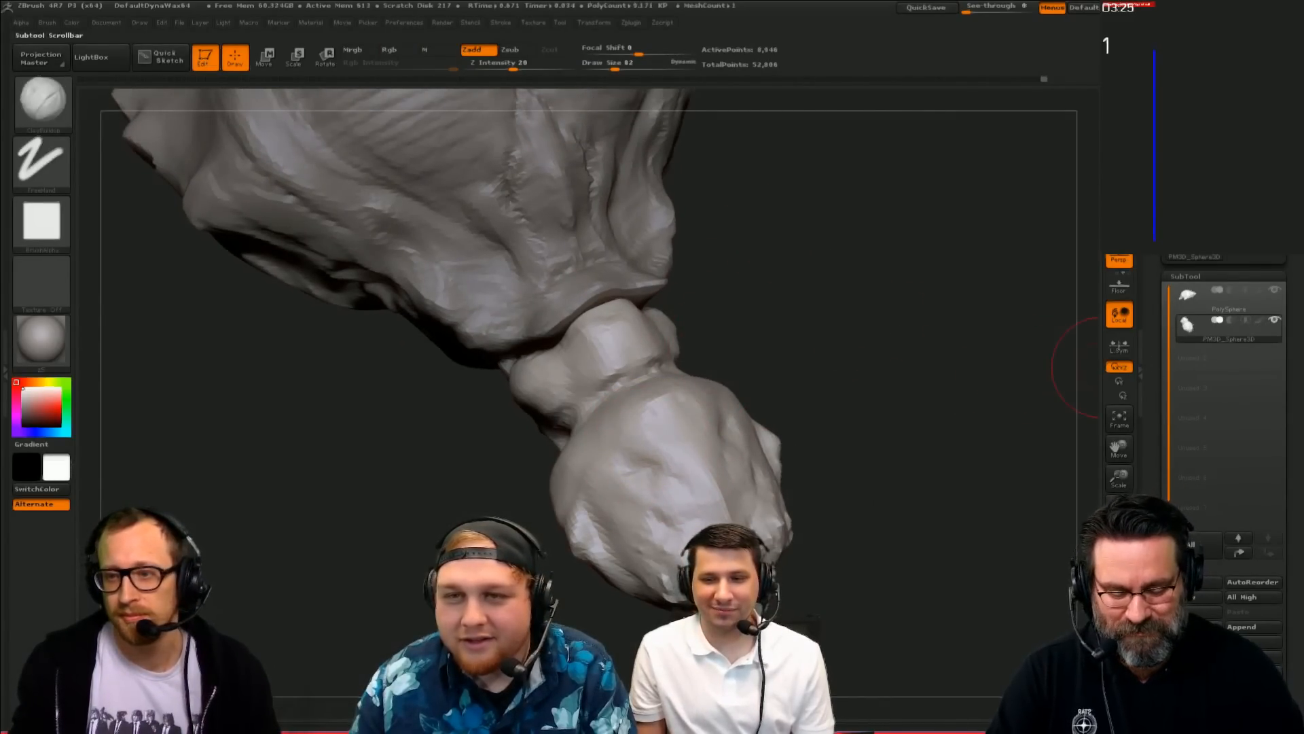
Step: Try to pull a long limb out of the body subtool near the neck with SnakeHook at draw size 82
click(1247, 627)
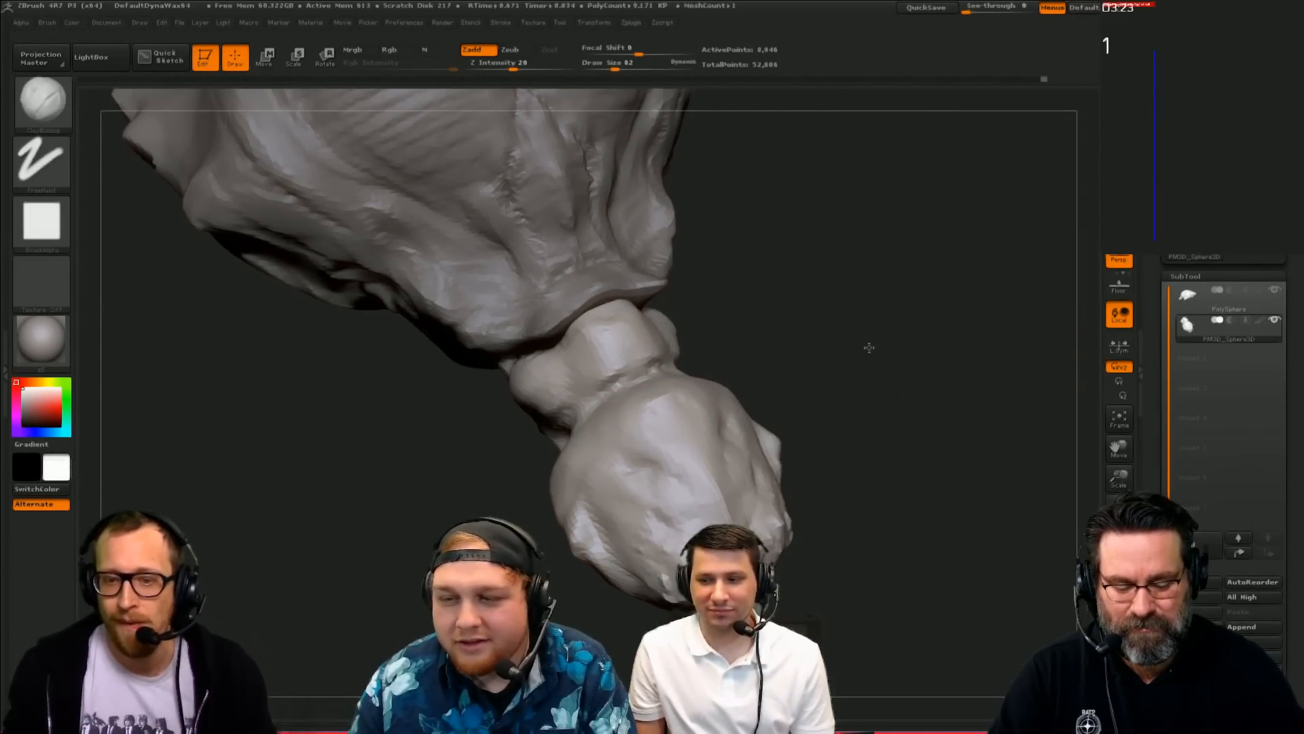
drag(868, 346, 995, 367)
drag(1020, 468, 732, 388)
key(b)
key(s)
key(h)
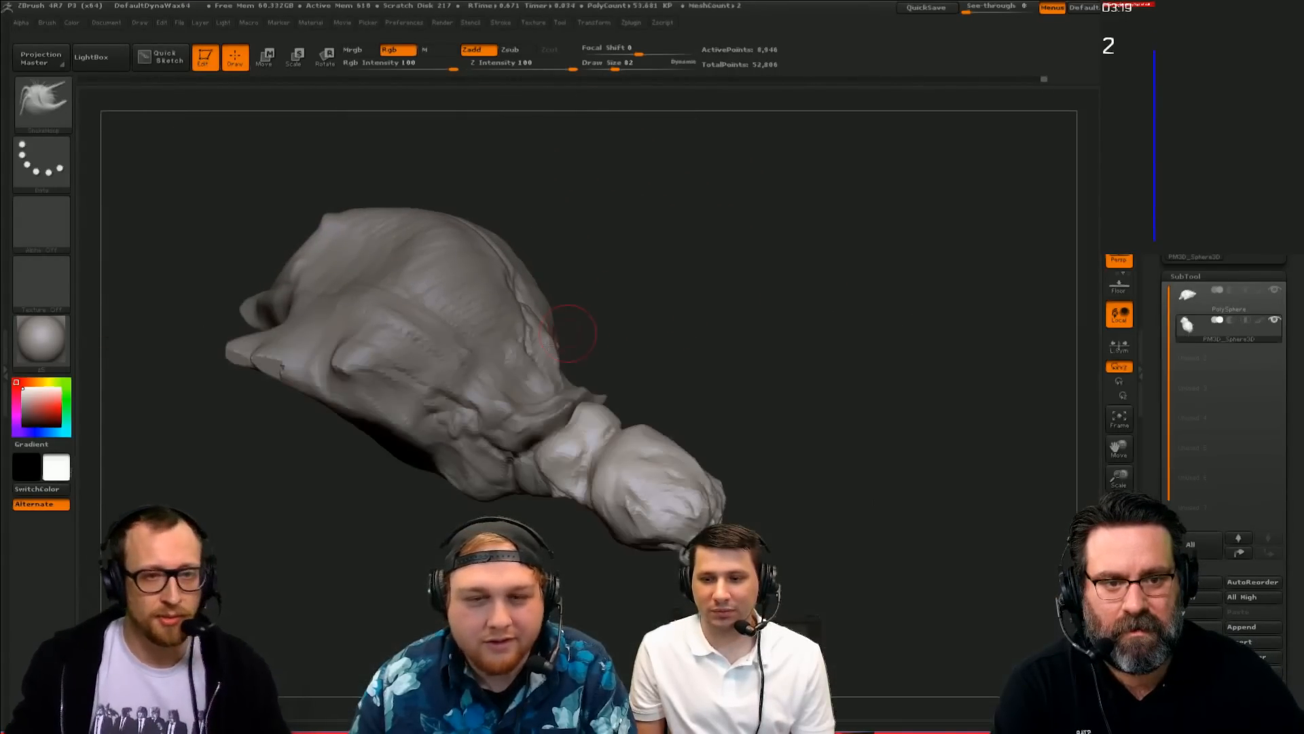
alt+click(470, 414)
drag(747, 261, 554, 248)
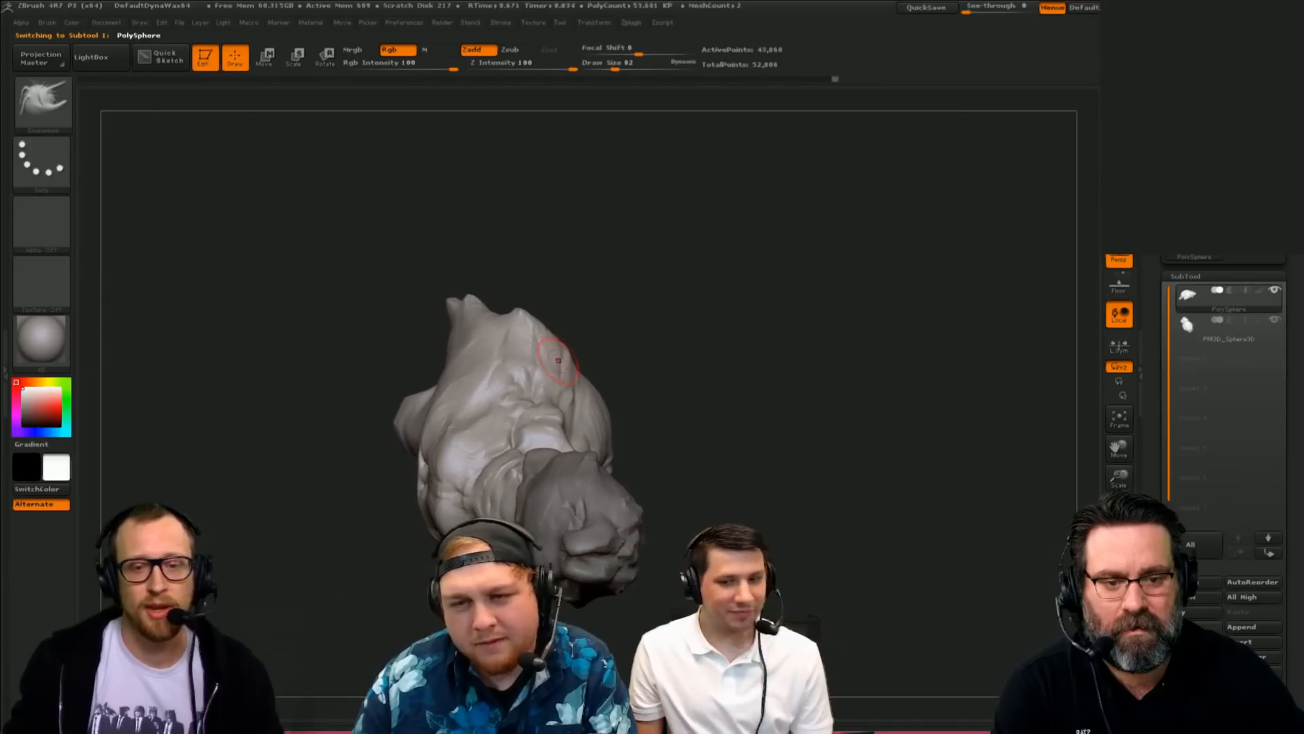
mouse_move(505, 459)
mouse_down()
mouse_move(469, 311)
mouse_move(283, 204)
mouse_up()
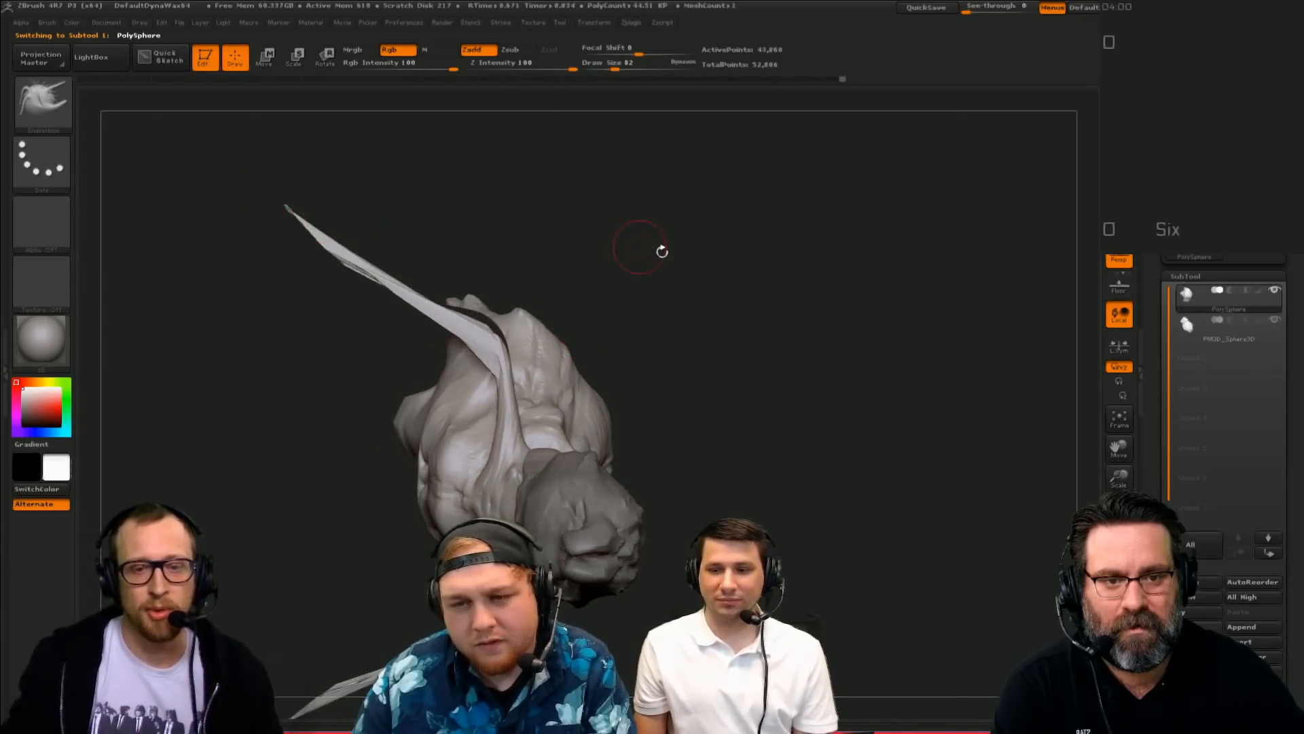
mouse_move(664, 252)
mouse_down()
mouse_move(792, 415)
mouse_move(818, 336)
mouse_move(850, 306)
mouse_move(821, 388)
mouse_move(704, 416)
mouse_up()
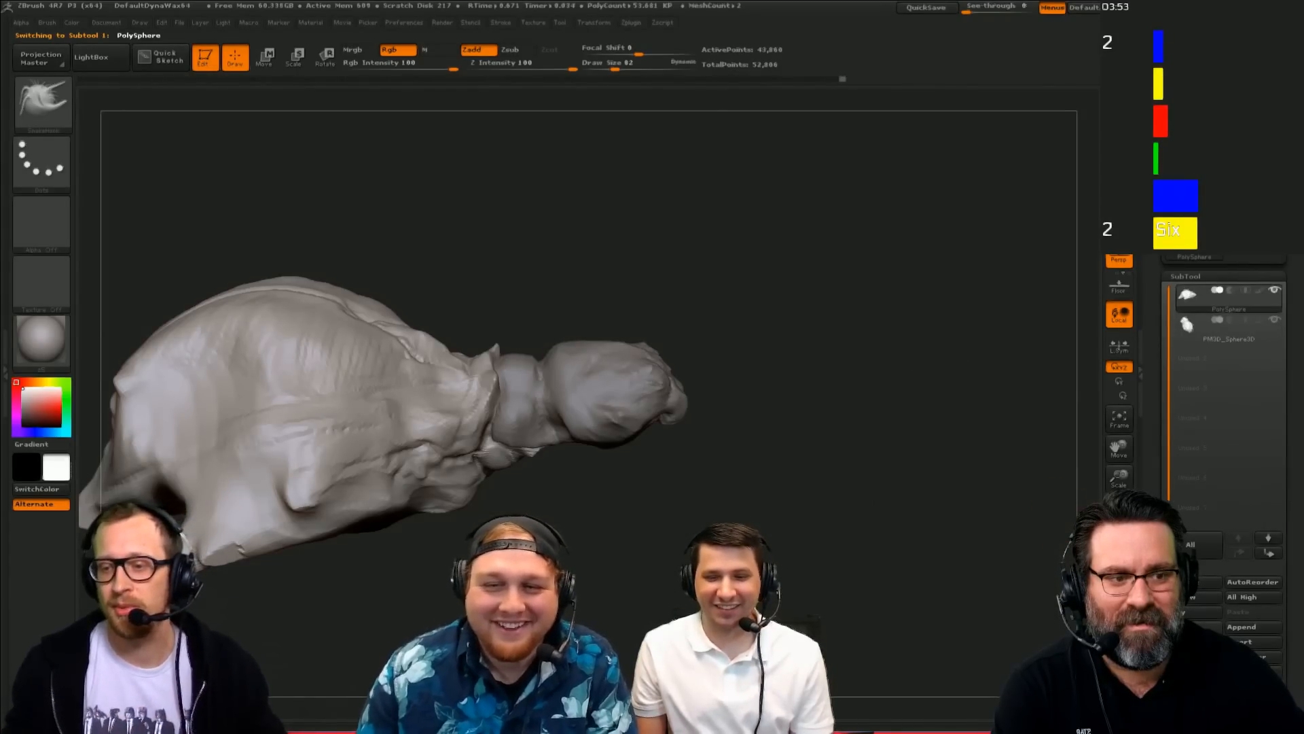
Step: Append a Cube3D as a new subtool and make it the active one
drag(1250, 568, 1248, 455)
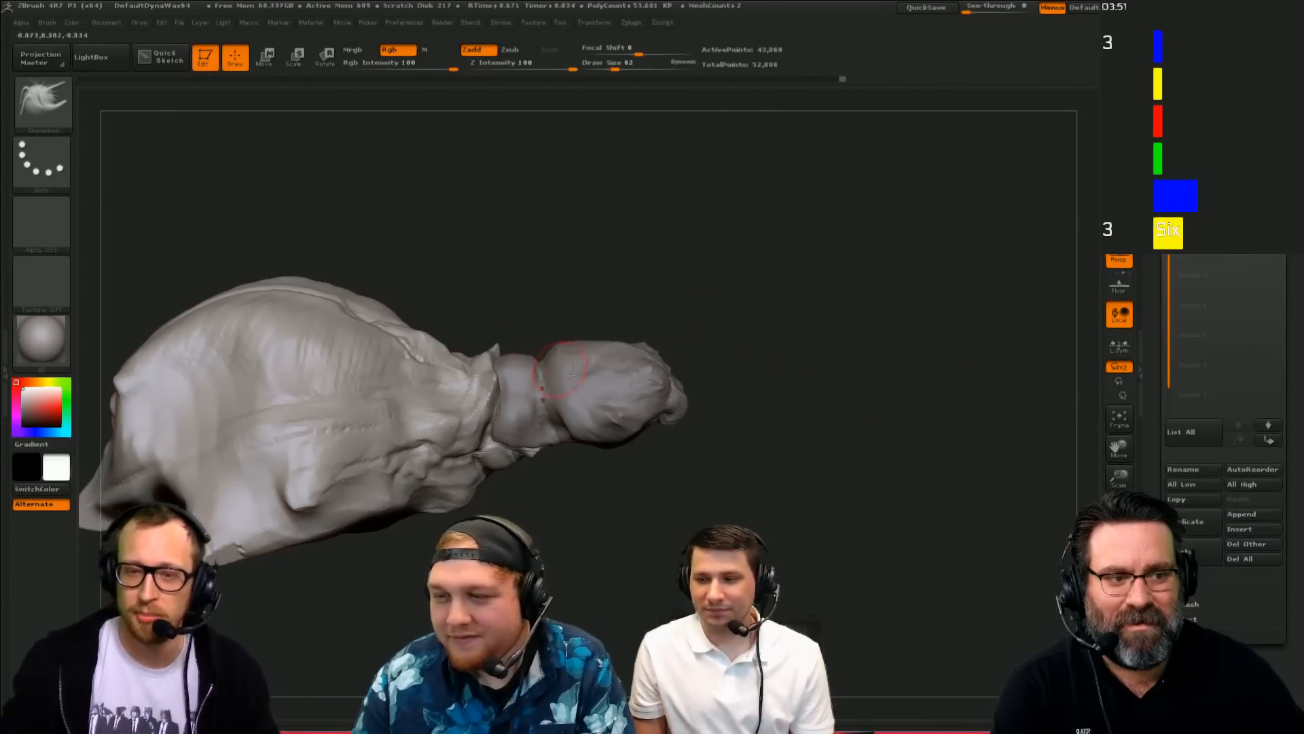
click(1258, 511)
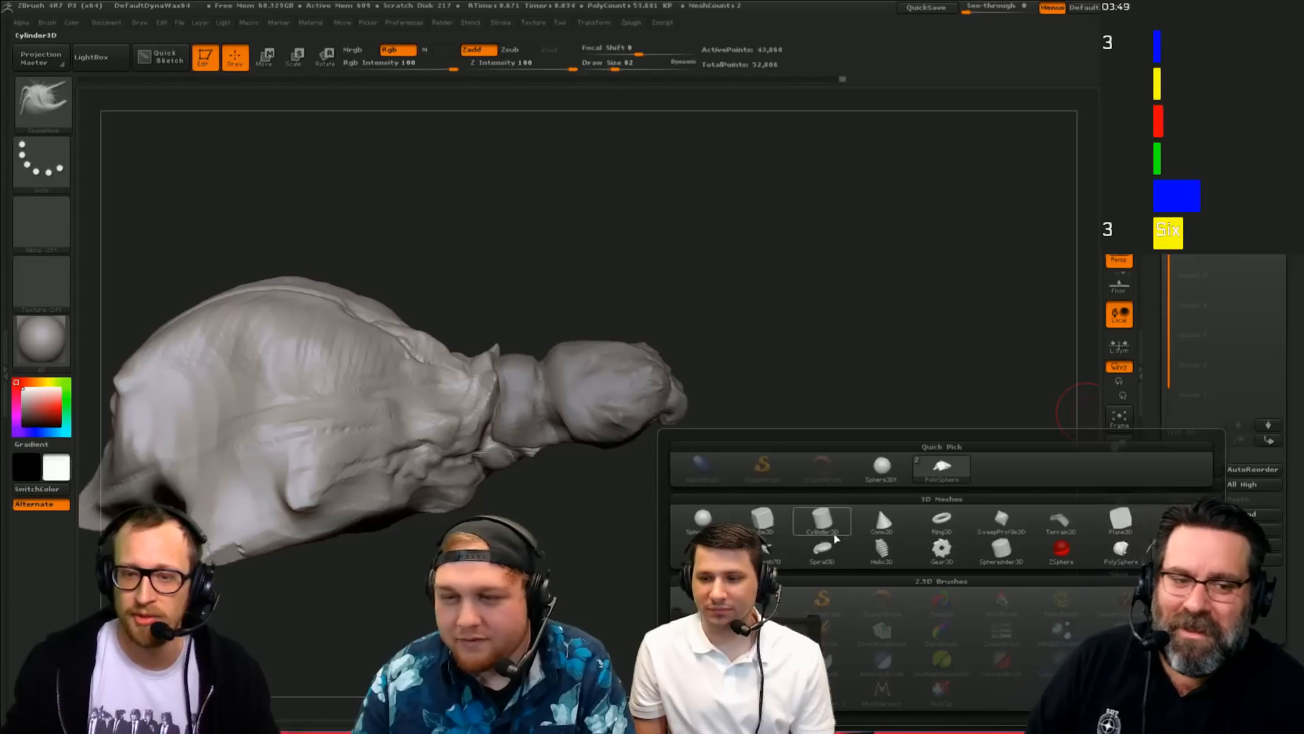
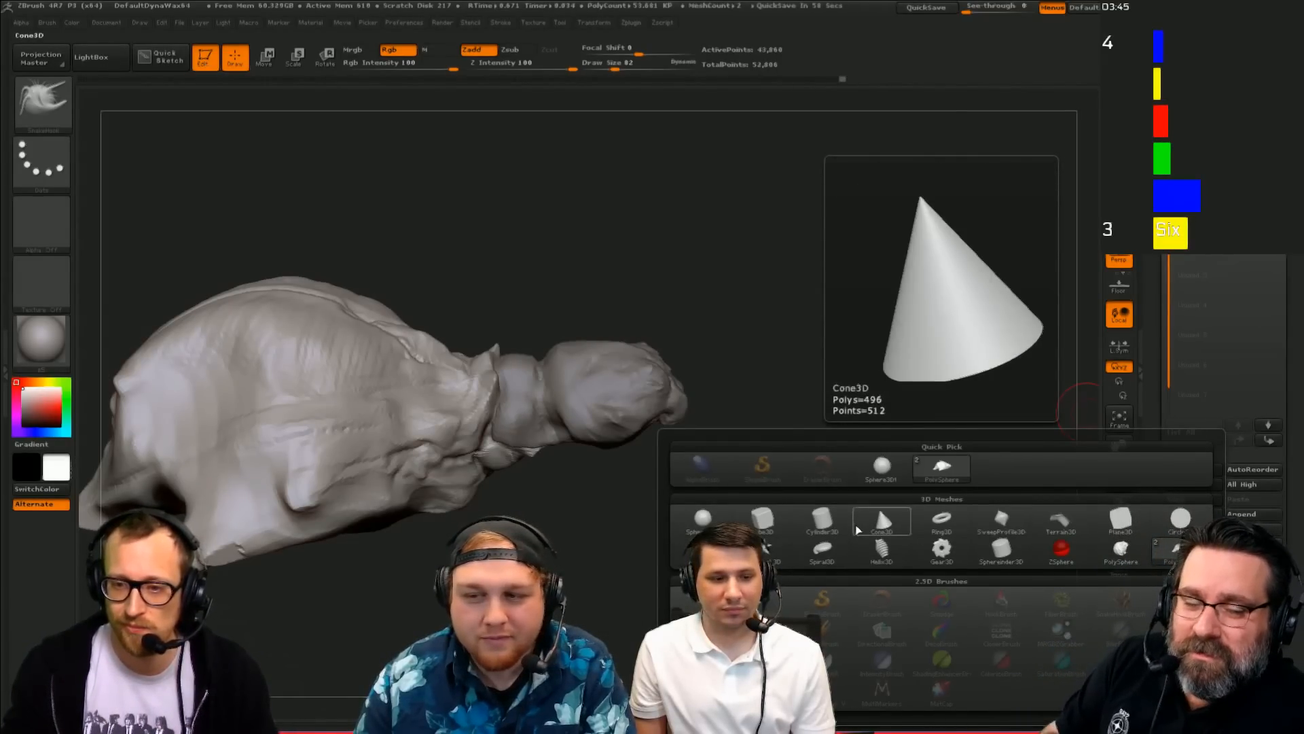
click(763, 520)
click(1196, 262)
drag(951, 273, 824, 279)
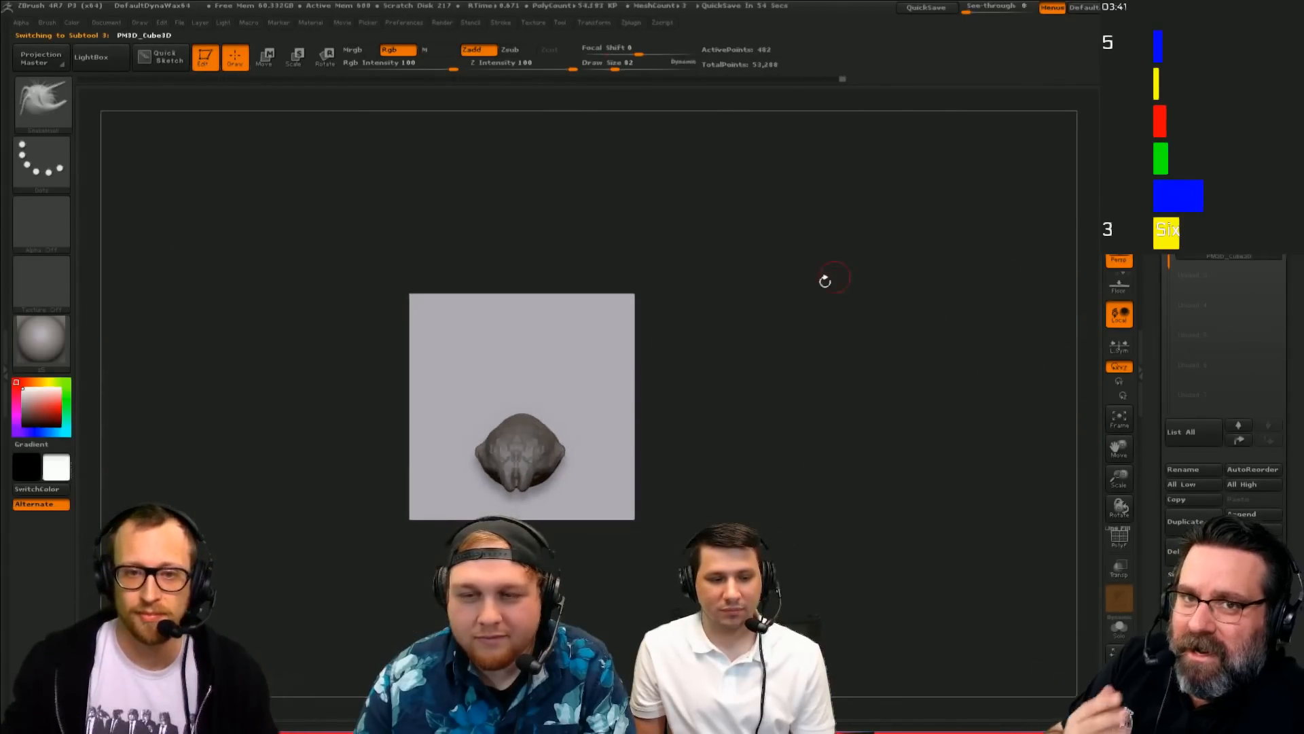
Step: Squash the cube in depth and width with the Transpose line into a thin vertical bar at the neck
key(w)
mouse_move(522, 378)
shift+mouse_down()
mouse_move(767, 378)
mouse_move(543, 372)
shift+mouse_up()
mouse_move(435, 339)
shift+mouse_down()
mouse_move(562, 393)
mouse_move(725, 392)
shift+mouse_up()
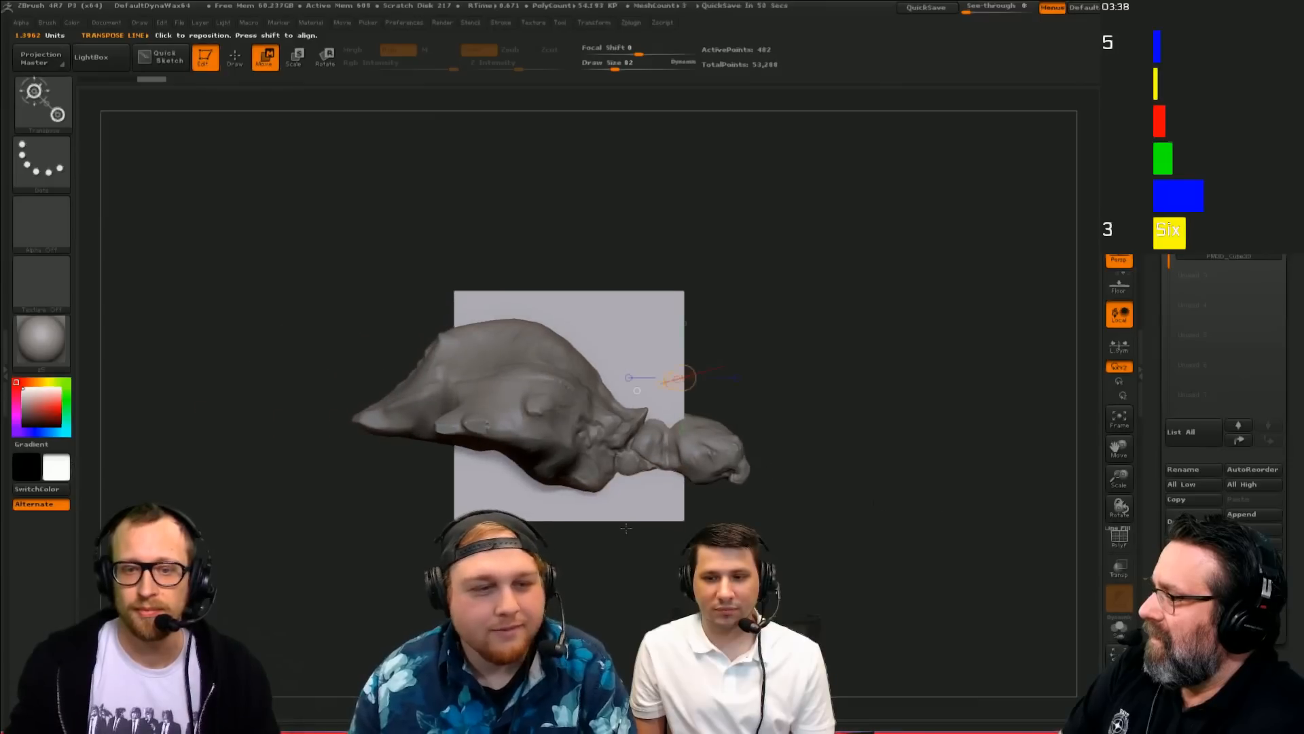
mouse_move(656, 521)
shift+mouse_down()
mouse_move(974, 522)
mouse_move(883, 529)
shift+mouse_up()
drag(684, 519, 666, 520)
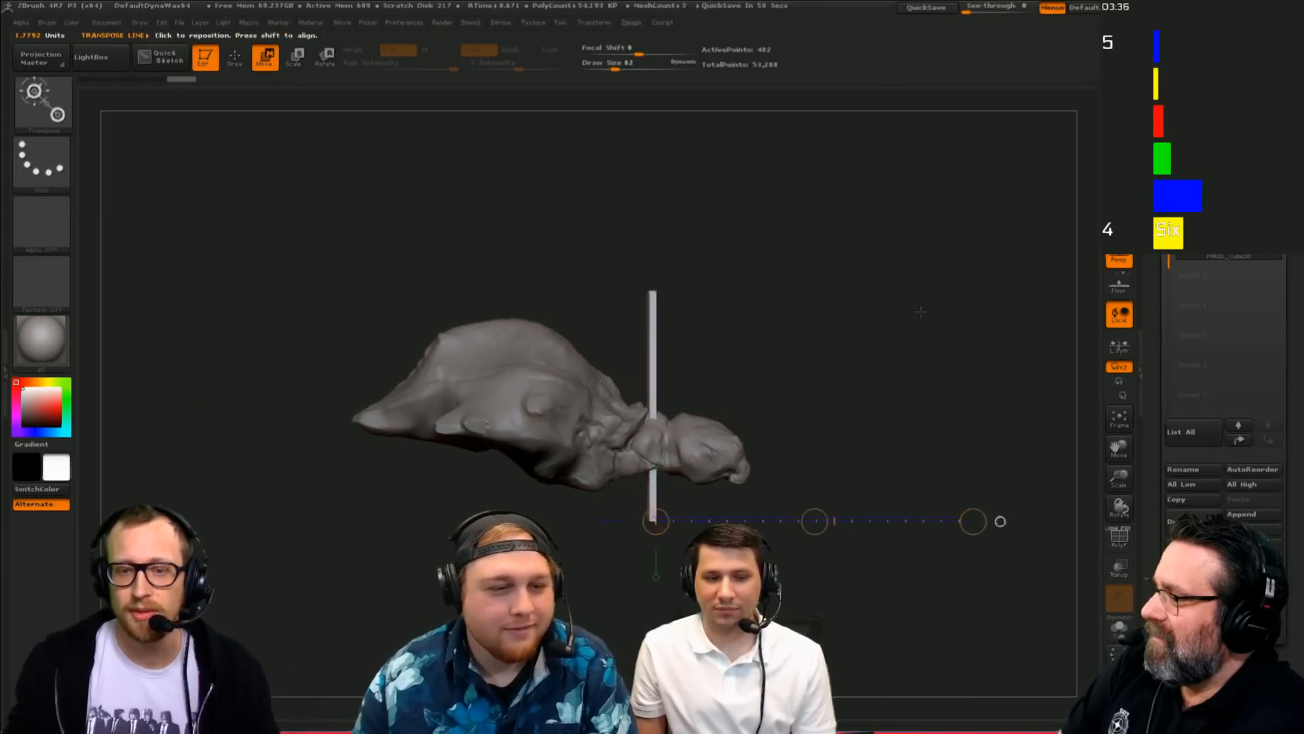
shift+drag(922, 312, 900, 326)
drag(802, 382, 777, 380)
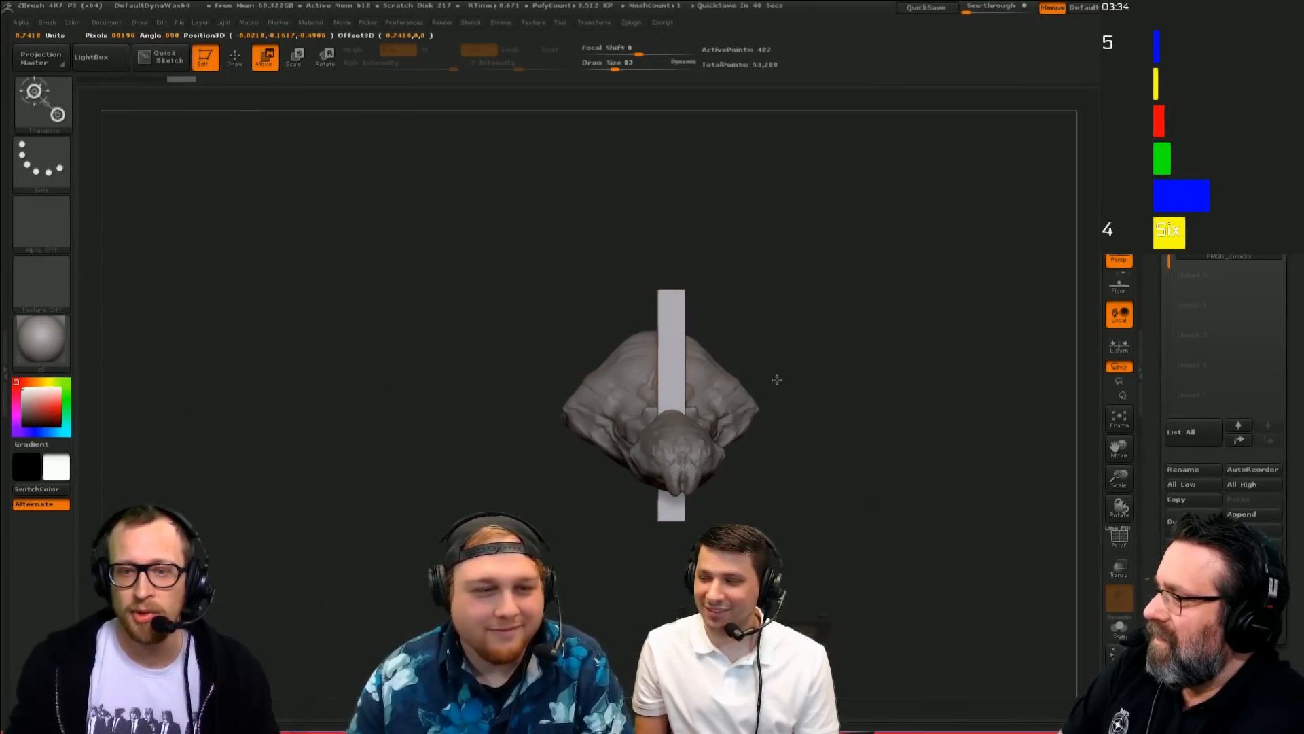
Step: Shorten the vertical bar with the Transpose line into a small block on top of the neck
shift+drag(825, 292, 880, 380)
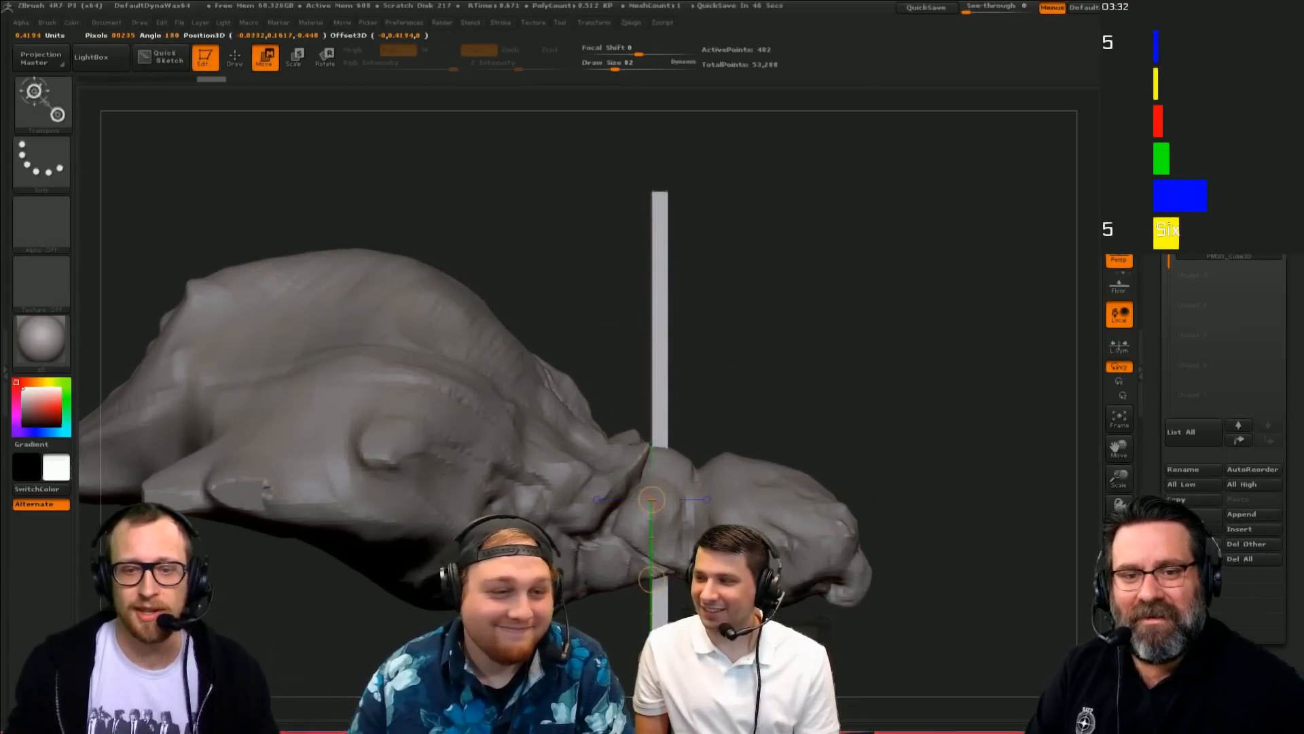
alt+drag(772, 366, 703, 190)
alt+drag(682, 102, 614, 331)
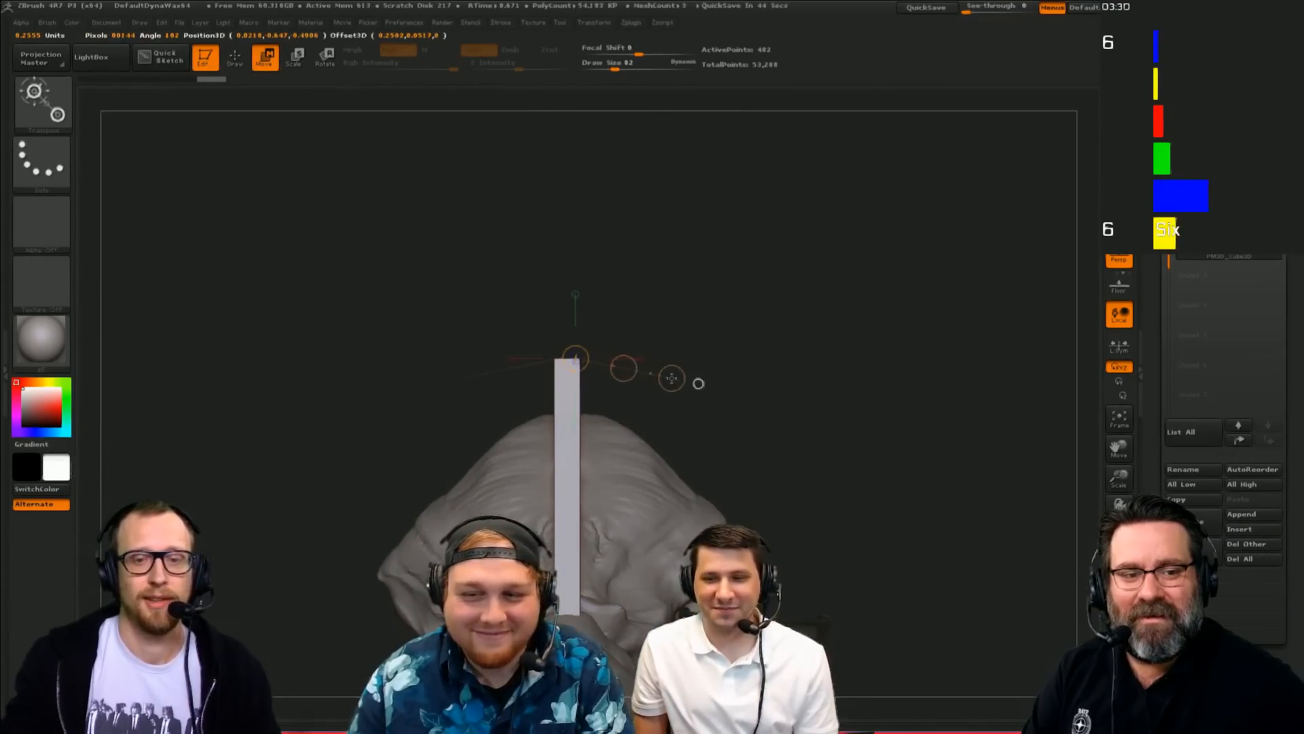
key(e)
mouse_move(707, 392)
mouse_down()
mouse_move(786, 411)
mouse_move(919, 375)
mouse_move(945, 294)
mouse_up()
mouse_move(601, 482)
mouse_down()
mouse_move(601, 370)
mouse_move(602, 545)
mouse_up()
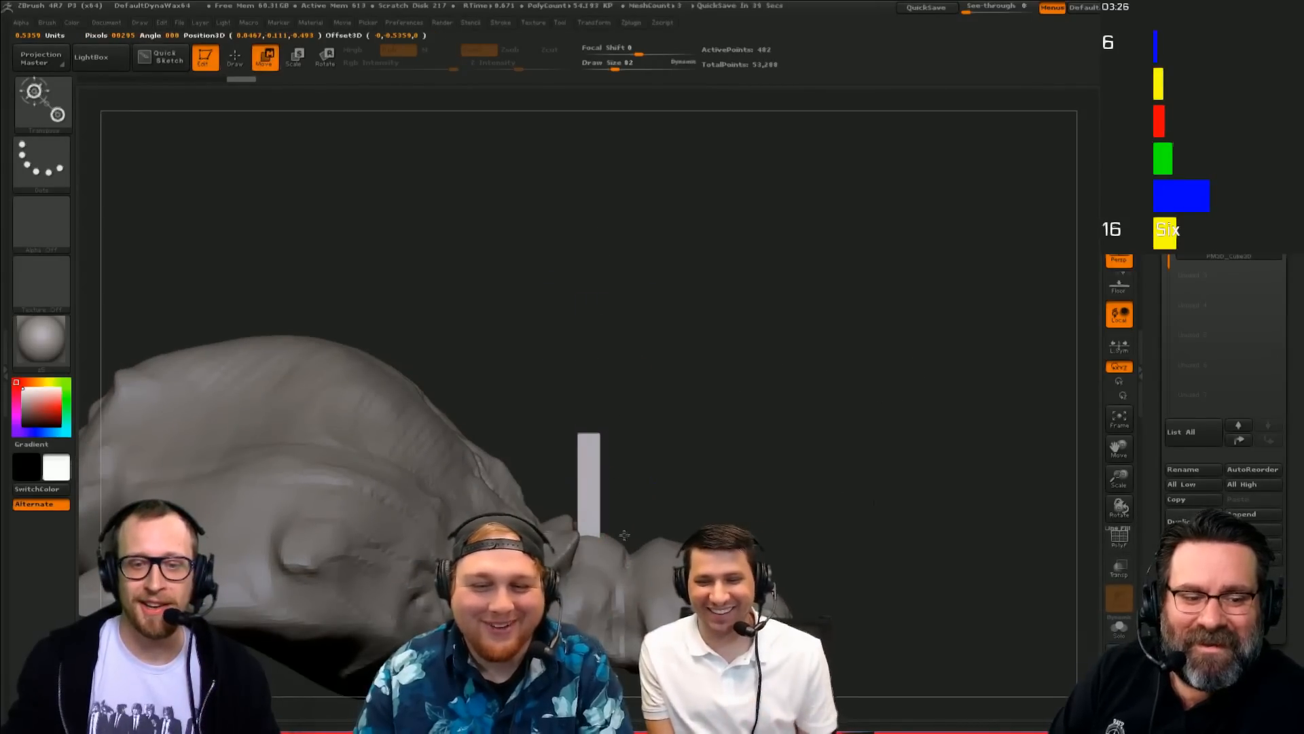
Step: Move the vertical bar with the Transpose line off the centreline to one side of the creature's head
alt+drag(784, 442, 740, 203)
drag(665, 526, 665, 645)
alt+drag(807, 554, 792, 460)
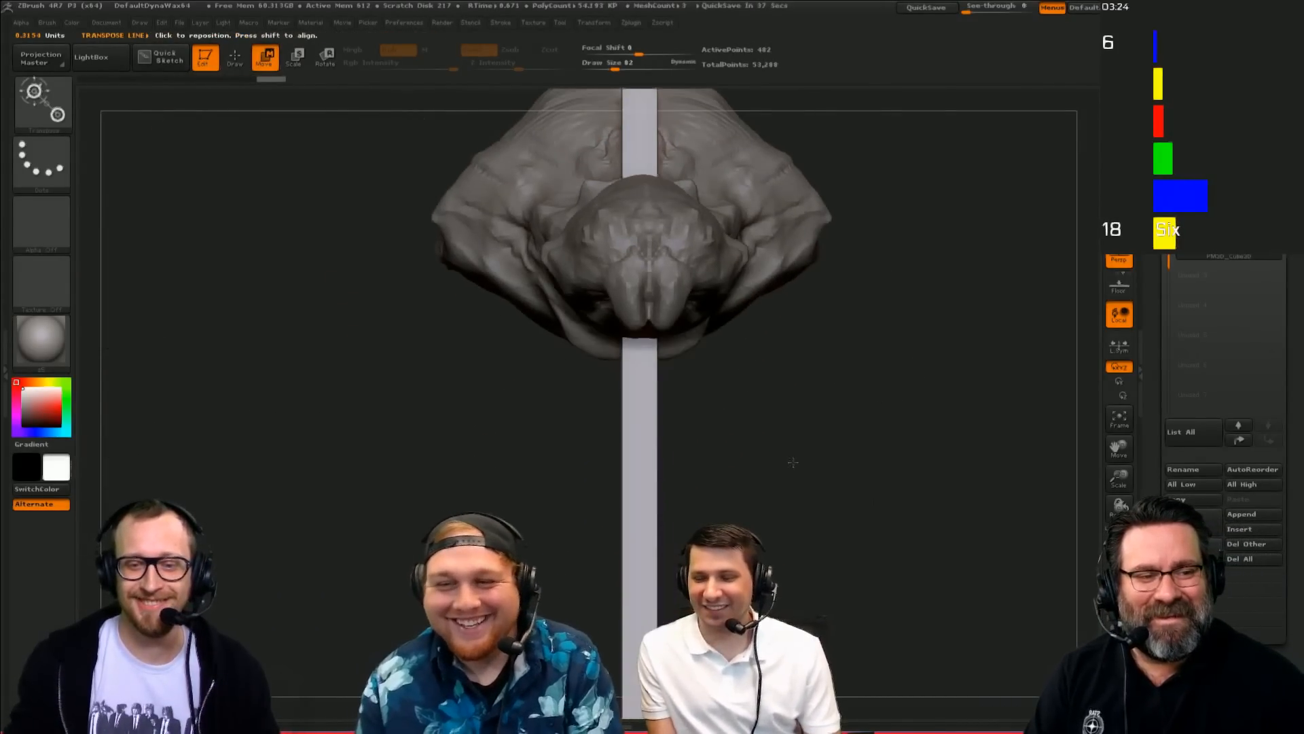
mouse_move(649, 494)
mouse_down()
mouse_move(644, 474)
mouse_move(800, 495)
mouse_up()
mouse_move(719, 478)
mouse_down()
mouse_move(549, 475)
mouse_move(561, 476)
mouse_up()
alt+drag(686, 530, 681, 462)
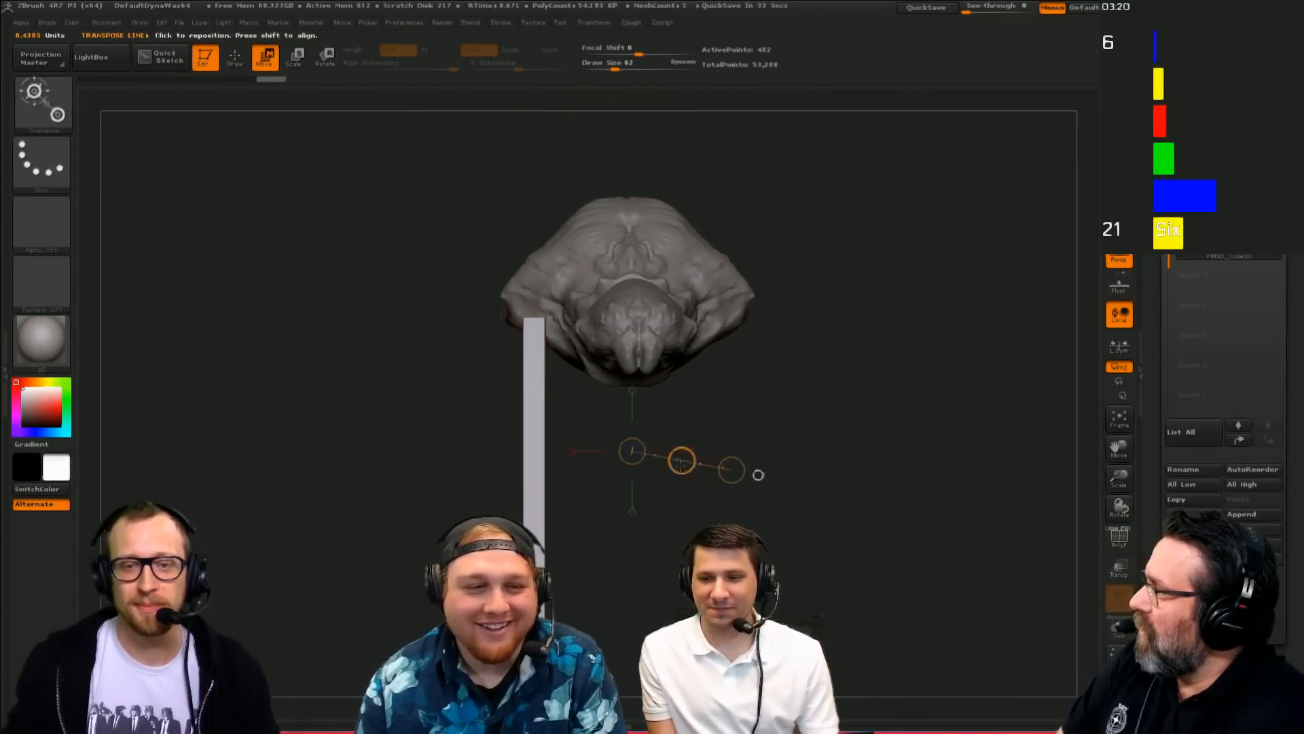
Step: Rotate the bar into a diagonal and place its lower end beneath the neck with the Transpose line
mouse_move(542, 370)
mouse_down()
mouse_move(765, 430)
mouse_move(629, 532)
mouse_move(504, 397)
mouse_move(547, 452)
mouse_move(479, 407)
mouse_move(566, 392)
mouse_move(659, 522)
mouse_up()
key(r)
key(w)
drag(623, 458, 633, 451)
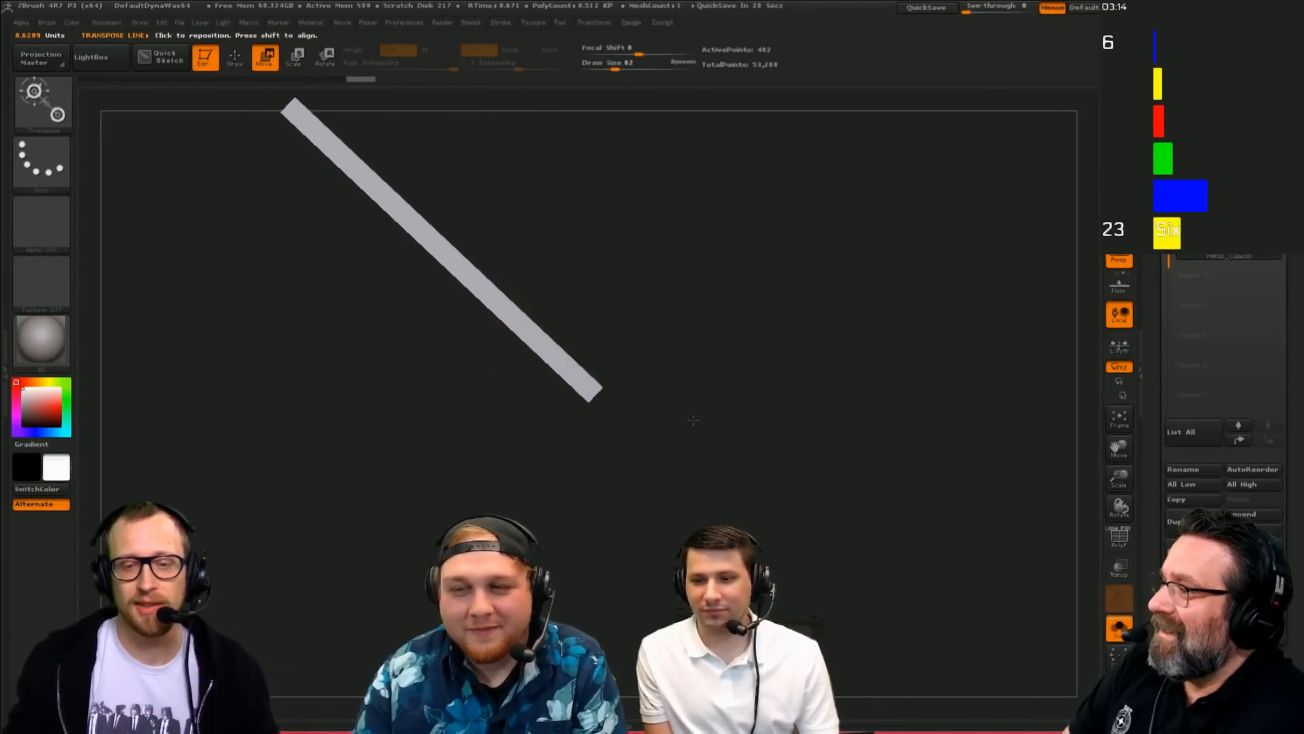
Step: Show the polygon wireframe, clear the mask on the diagonal bar and DynaMesh it at resolution 128
ctrl+click(771, 247)
ctrl+right_drag(919, 376, 936, 518)
drag(1291, 442, 1291, 288)
key(shift+f)
ctrl+right_drag(910, 454, 926, 598)
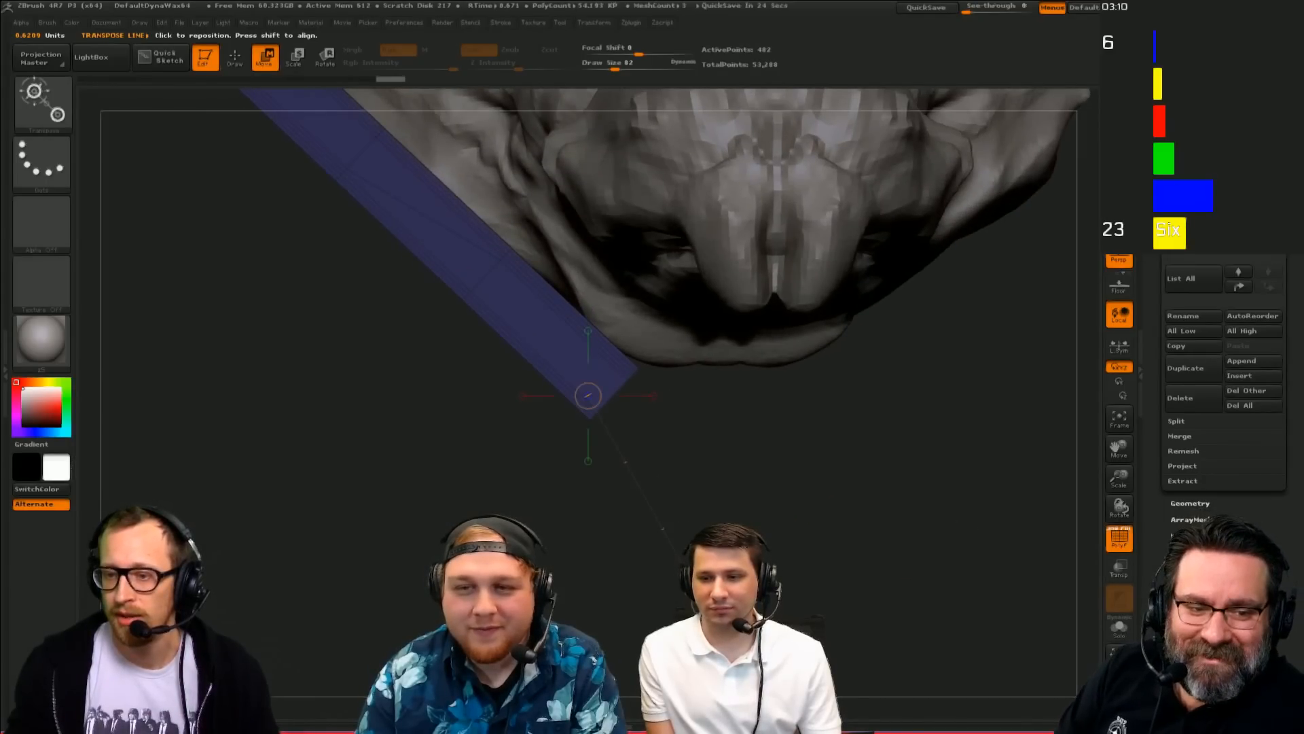
click(1199, 503)
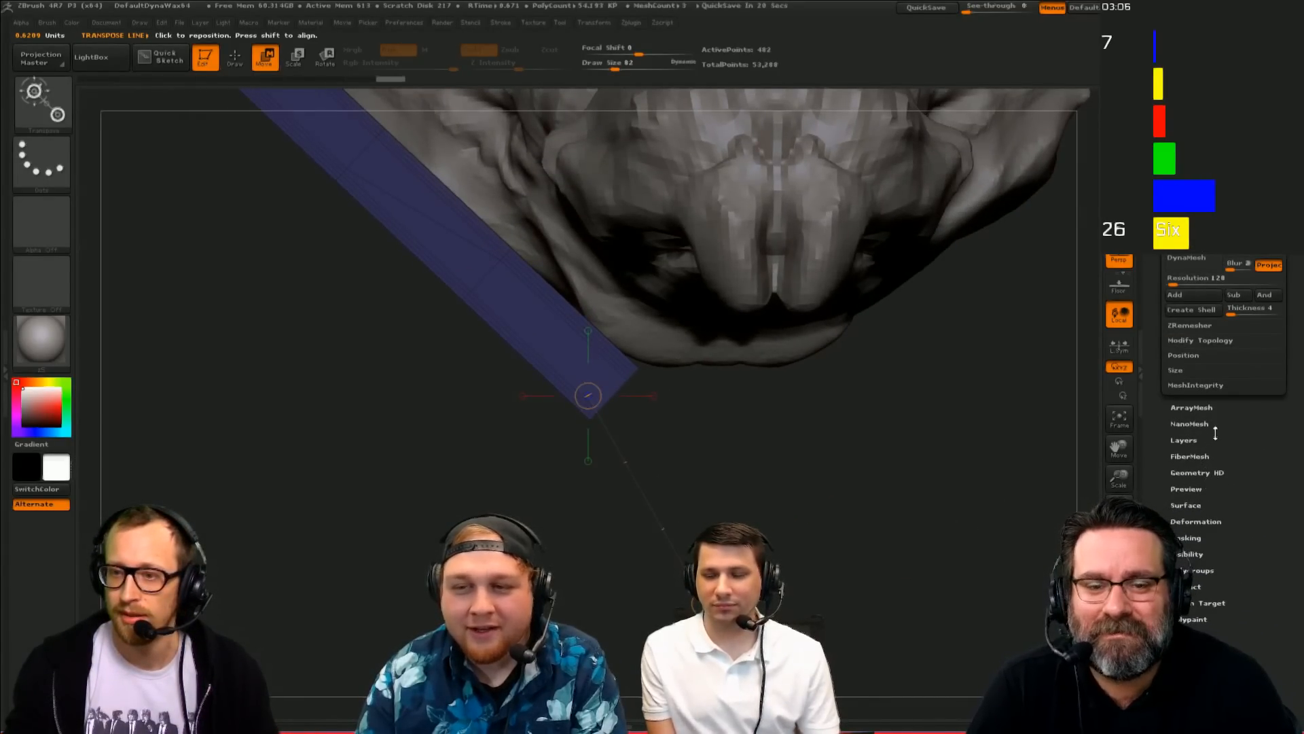
drag(1215, 432, 1233, 492)
click(1194, 318)
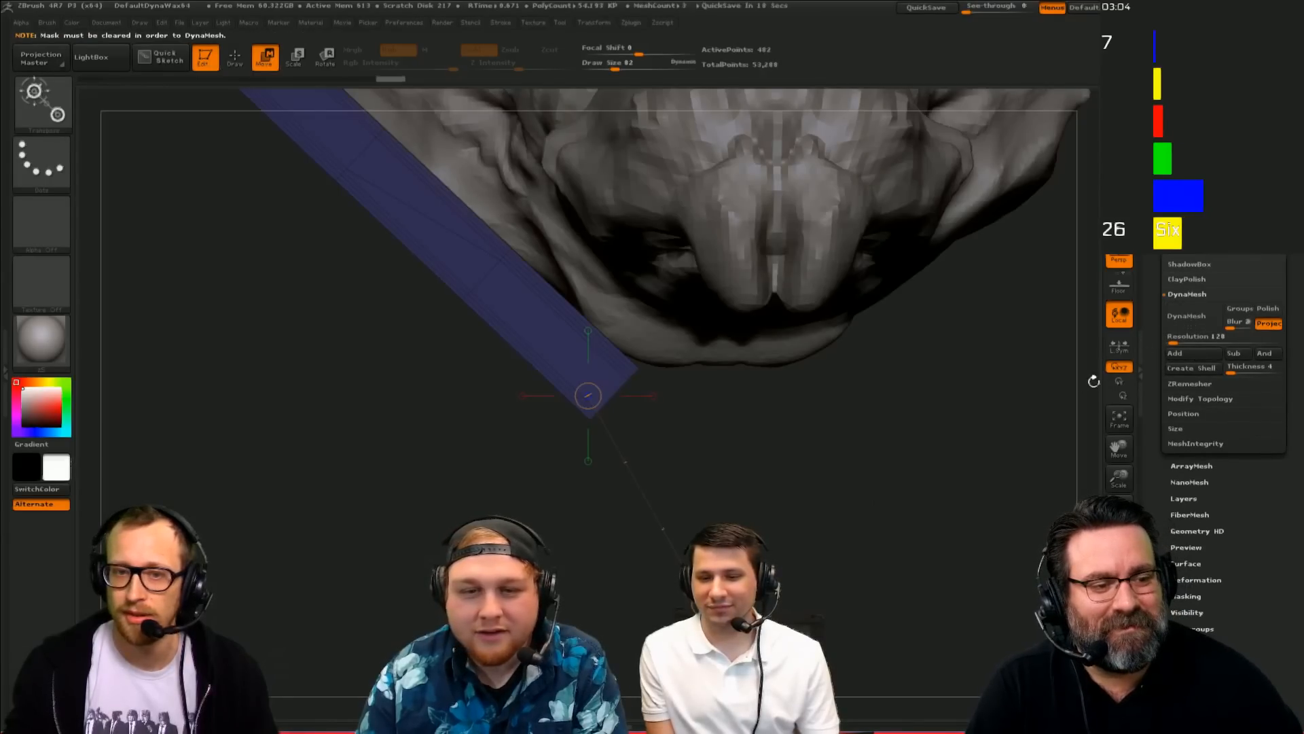
ctrl+click(1079, 367)
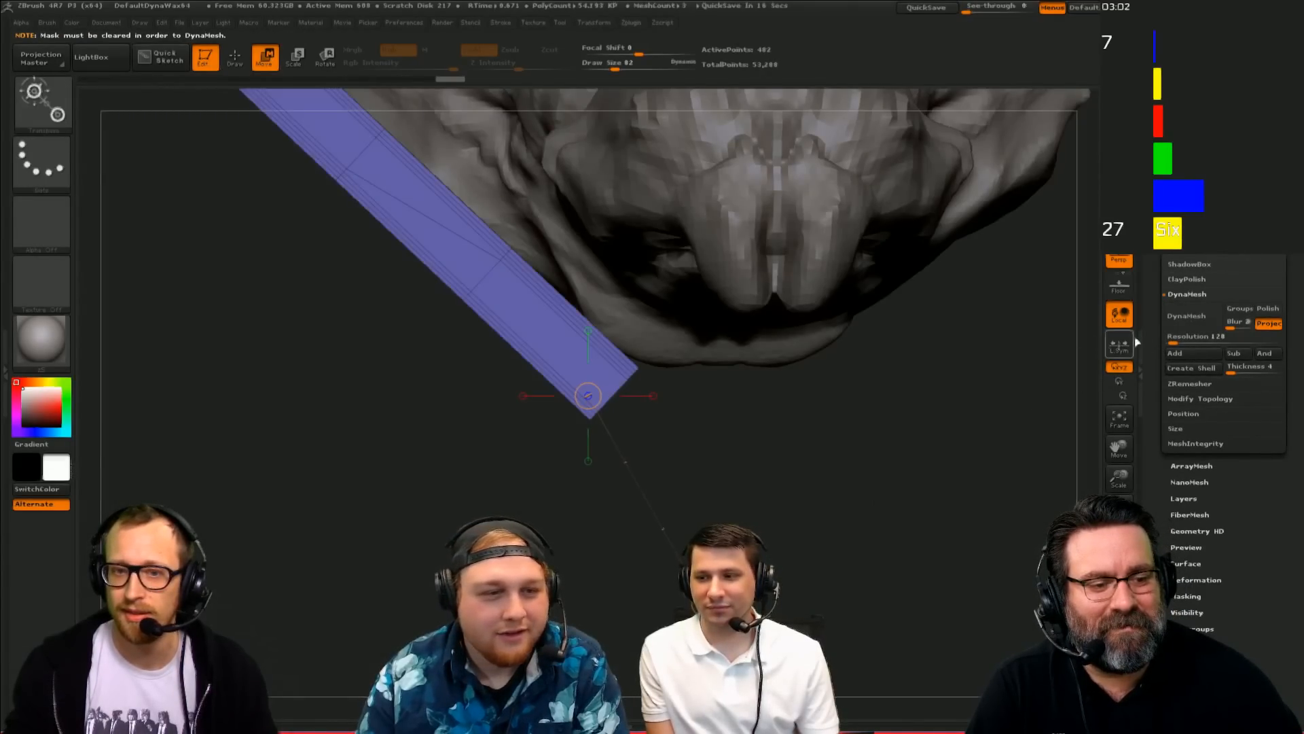
click(1194, 327)
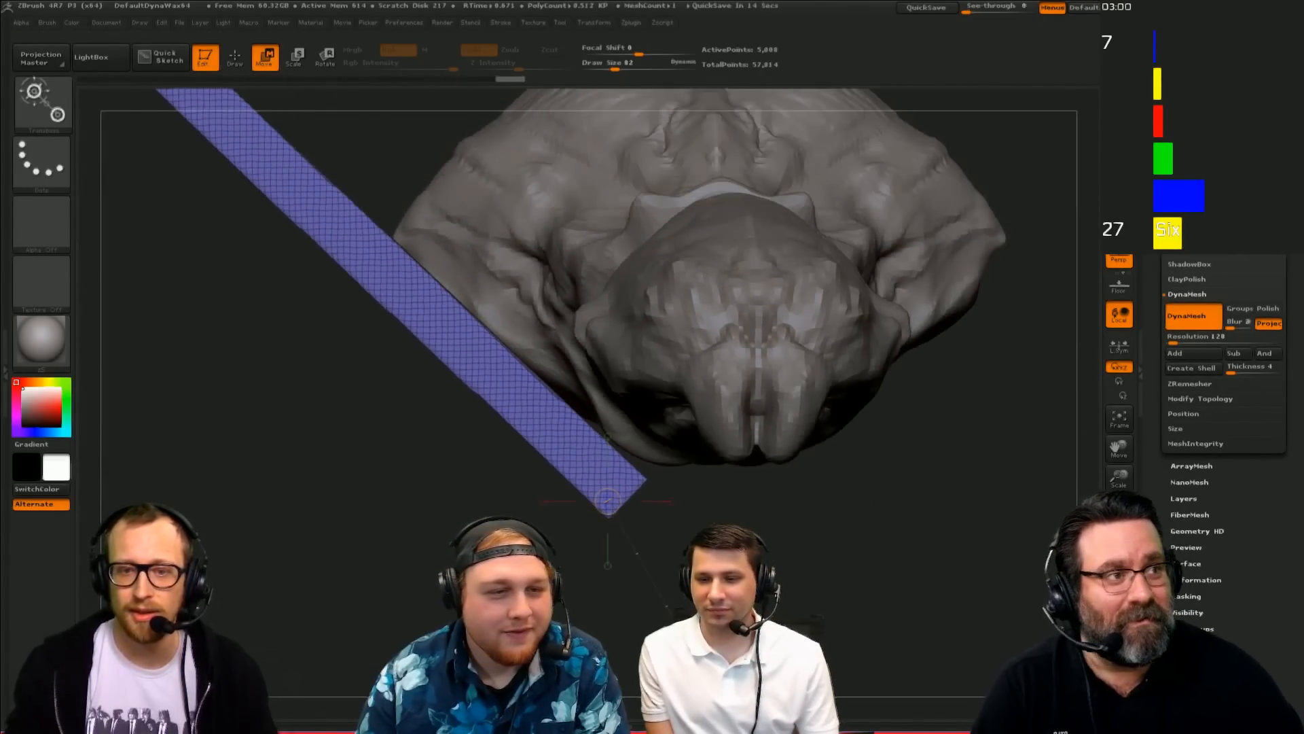
Step: Mask all but the bar's lower end, extend that end up toward the neck, and re-DynaMesh the bar
mouse_move(757, 583)
ctrl+mouse_down()
mouse_move(597, 385)
mouse_move(607, 373)
ctrl+mouse_up()
ctrl+click(739, 408)
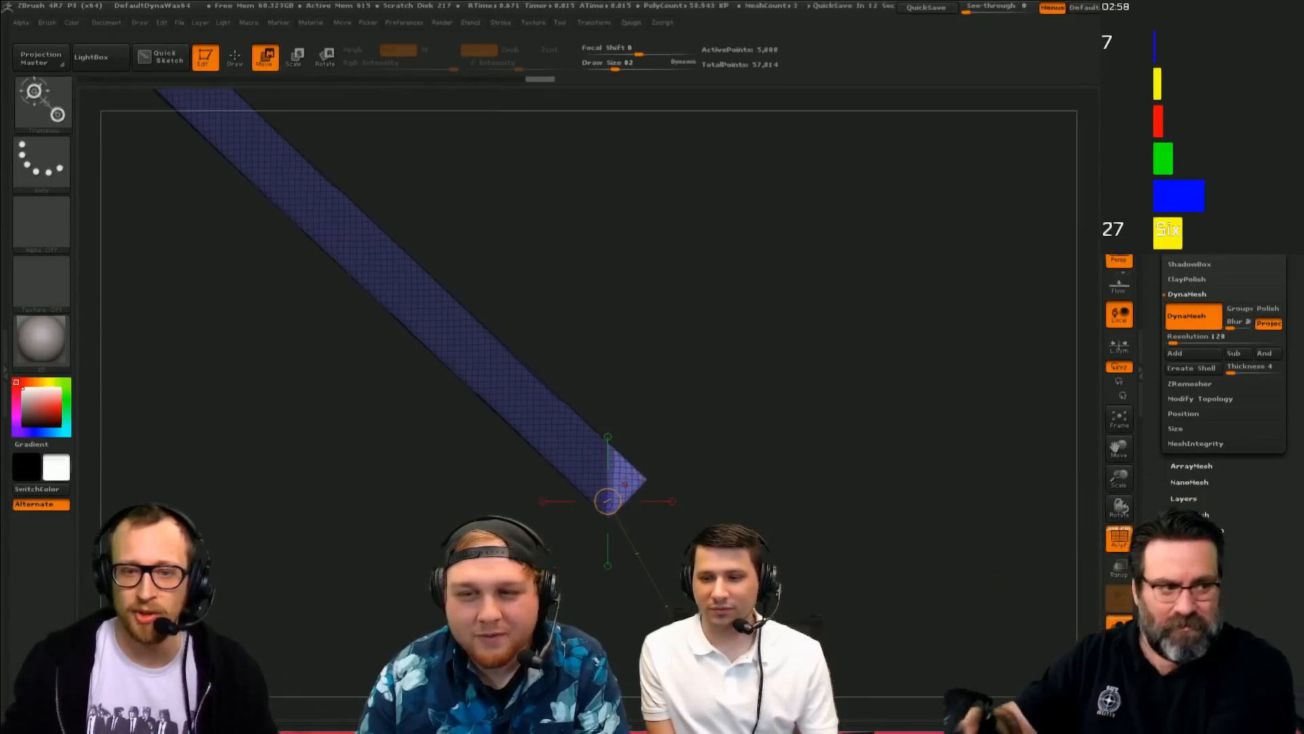
drag(619, 478, 715, 381)
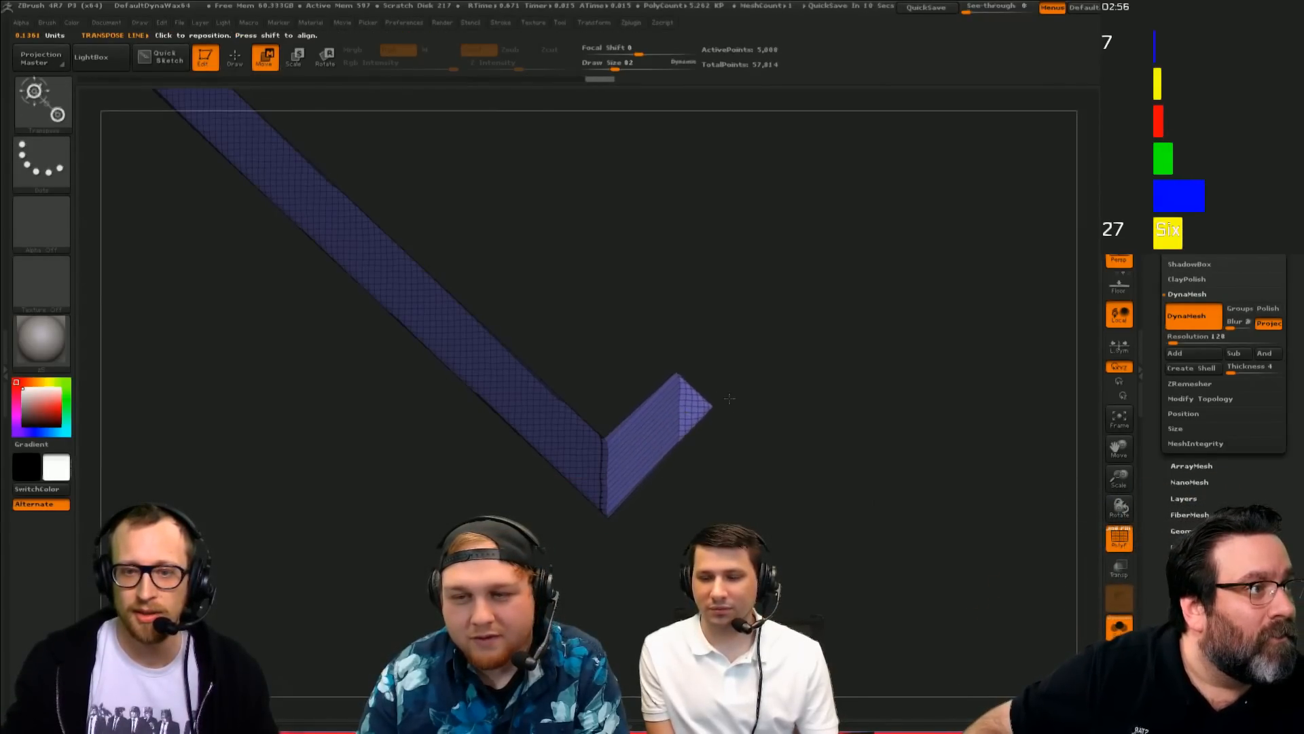
ctrl+drag(825, 497, 846, 526)
ctrl+drag(790, 537, 822, 574)
Step: Mask the bar's inner section, rotate the outer section downward to form a knee, and re-DynaMesh the limb
alt+drag(798, 554, 492, 221)
ctrl+drag(288, 186, 599, 501)
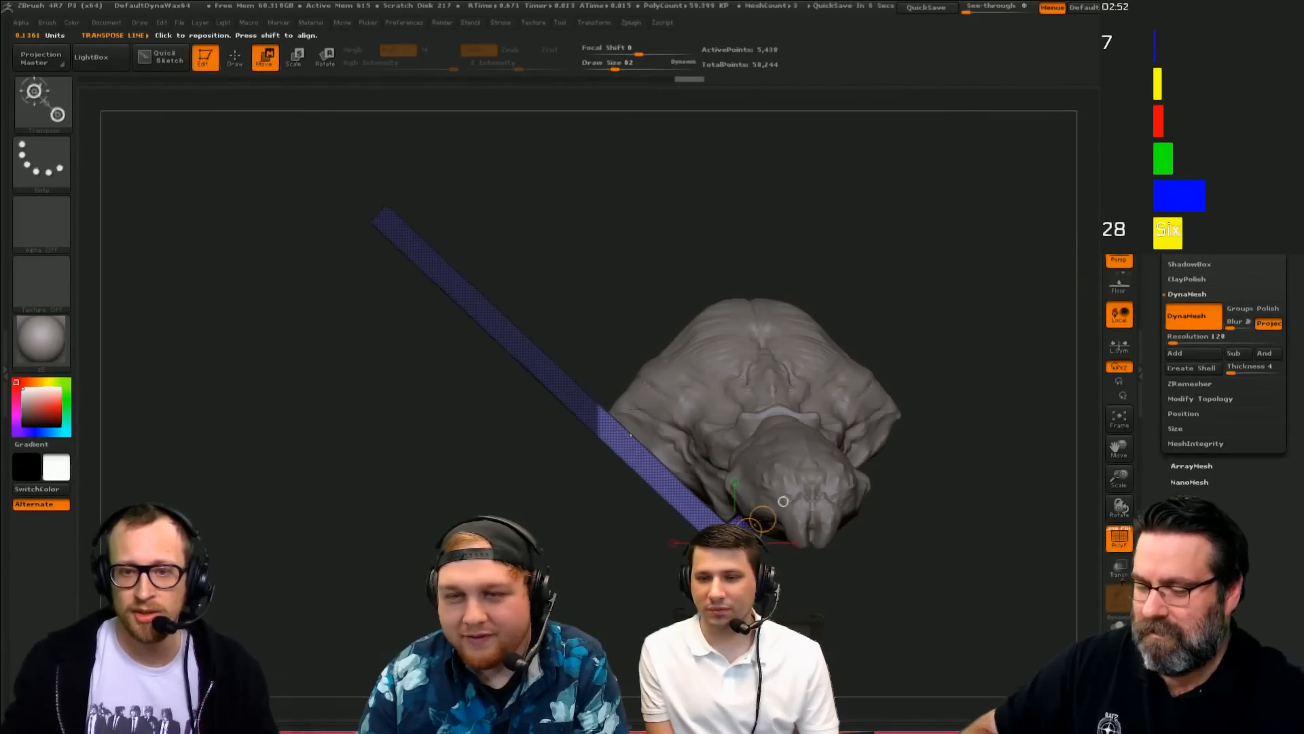
ctrl+click(599, 497)
key(r)
mouse_move(616, 435)
mouse_down()
mouse_move(722, 166)
mouse_move(466, 303)
mouse_move(447, 411)
mouse_move(453, 289)
mouse_move(453, 353)
mouse_up()
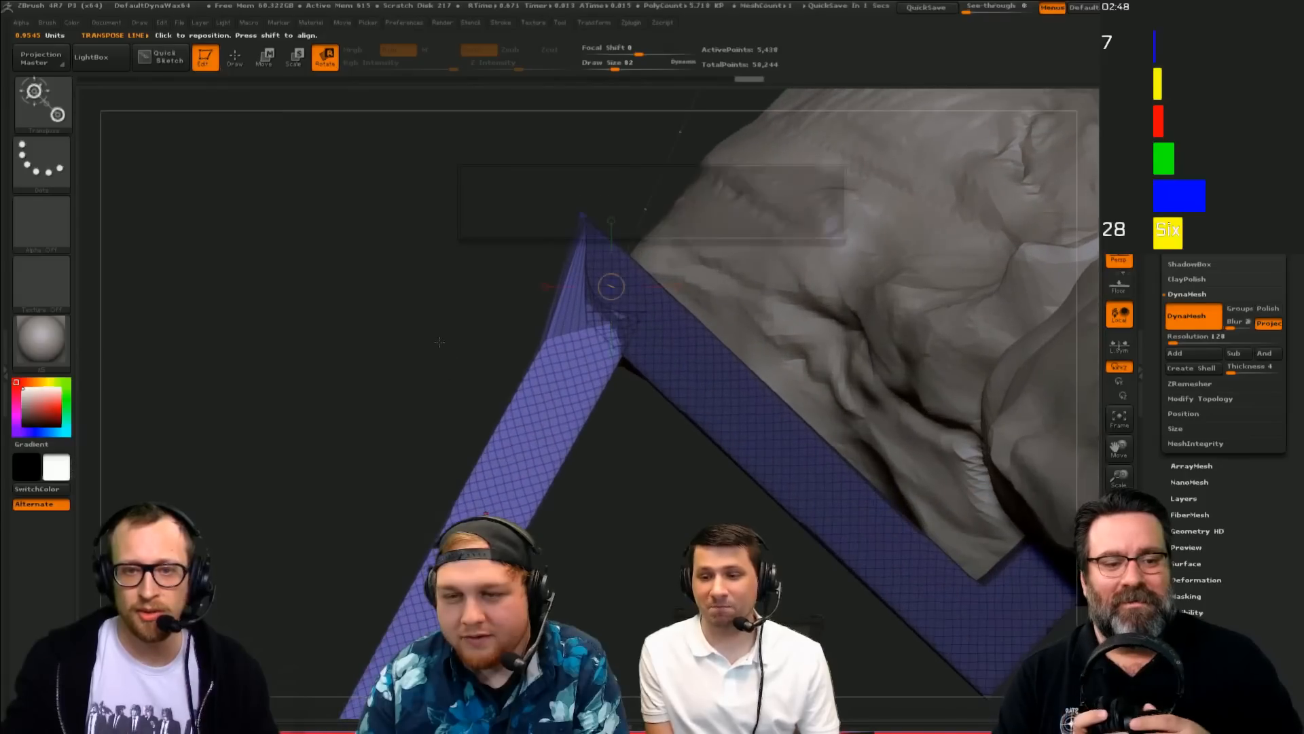
ctrl+drag(436, 286, 397, 347)
ctrl+drag(388, 272, 315, 348)
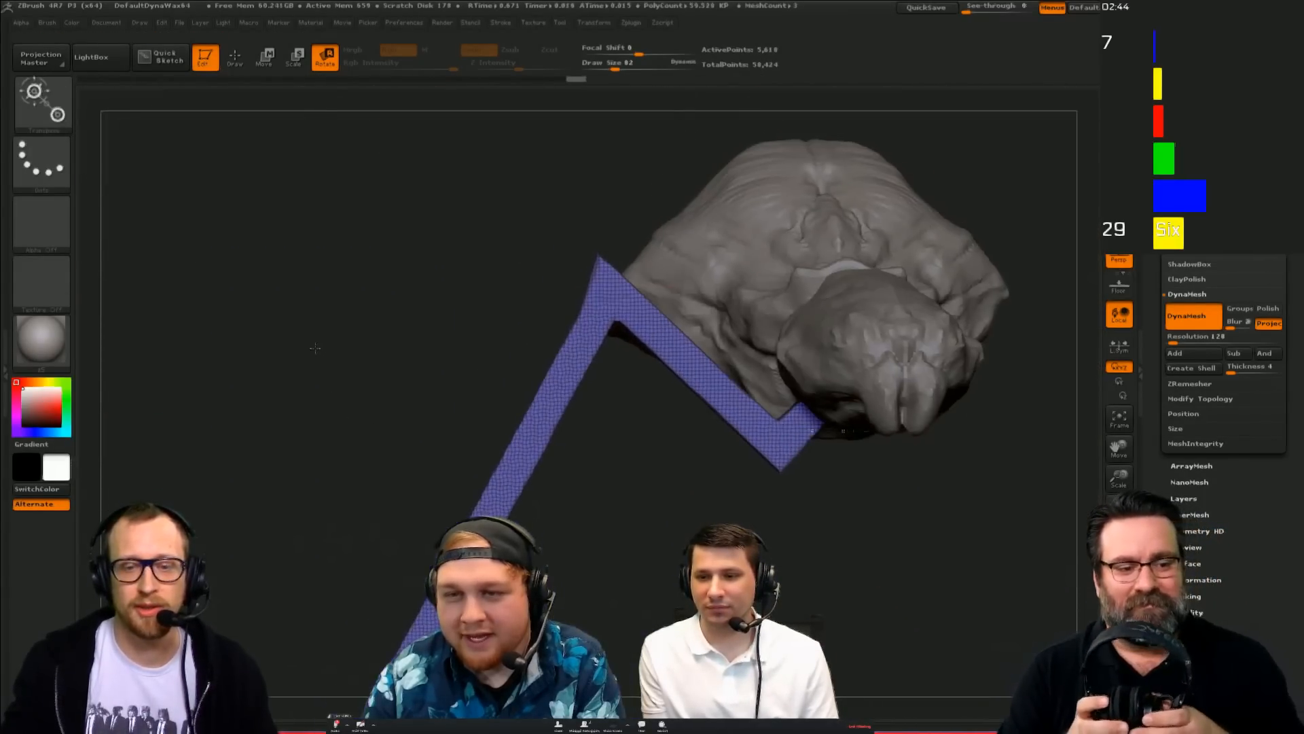
Step: Mask the limb except its lower tip and pull the tip outward into a short foot segment
alt+drag(574, 557, 544, 442)
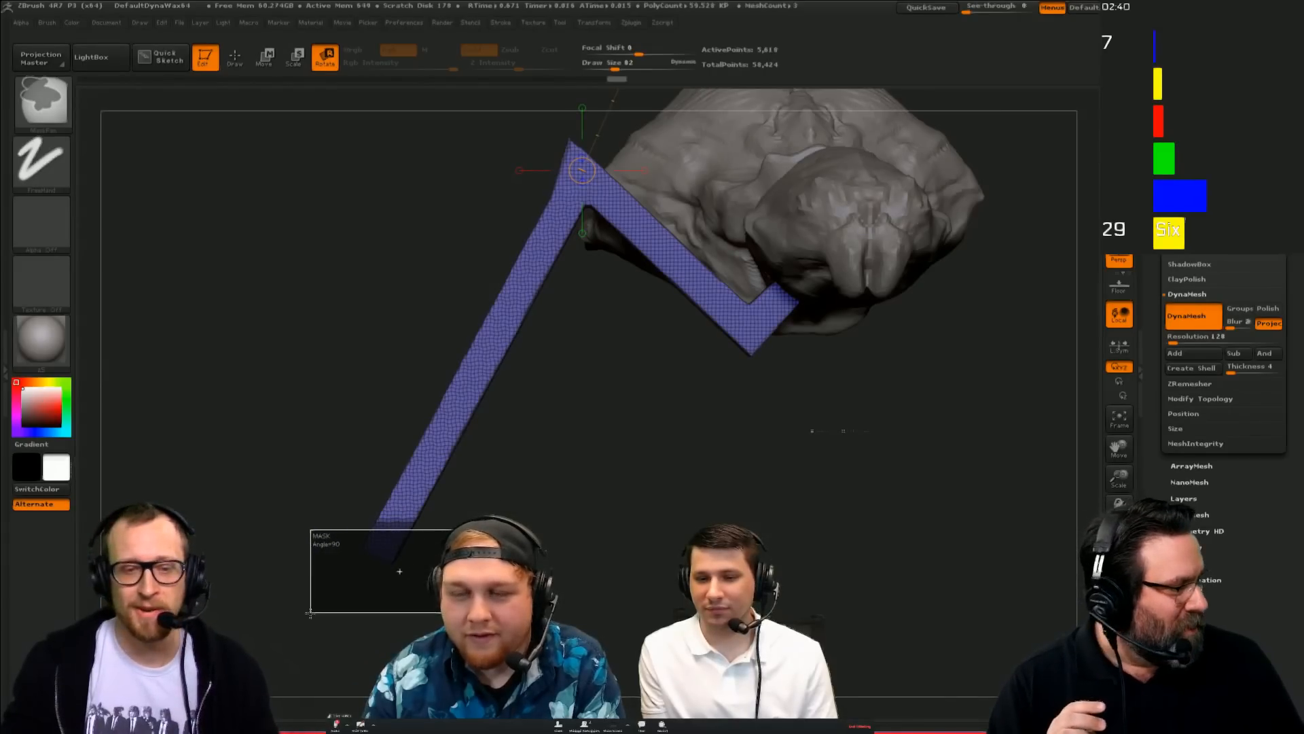
ctrl+shift+drag(431, 568, 223, 595)
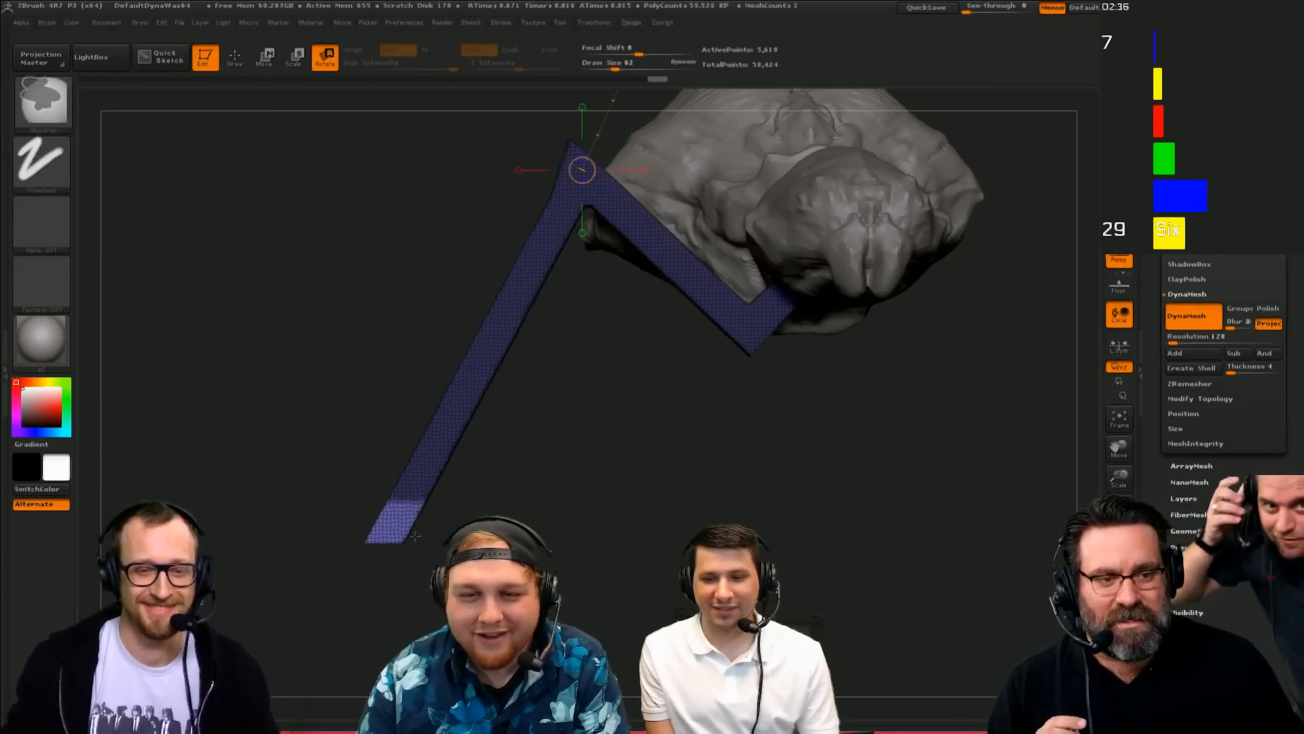
drag(421, 510, 182, 520)
drag(549, 551, 525, 513)
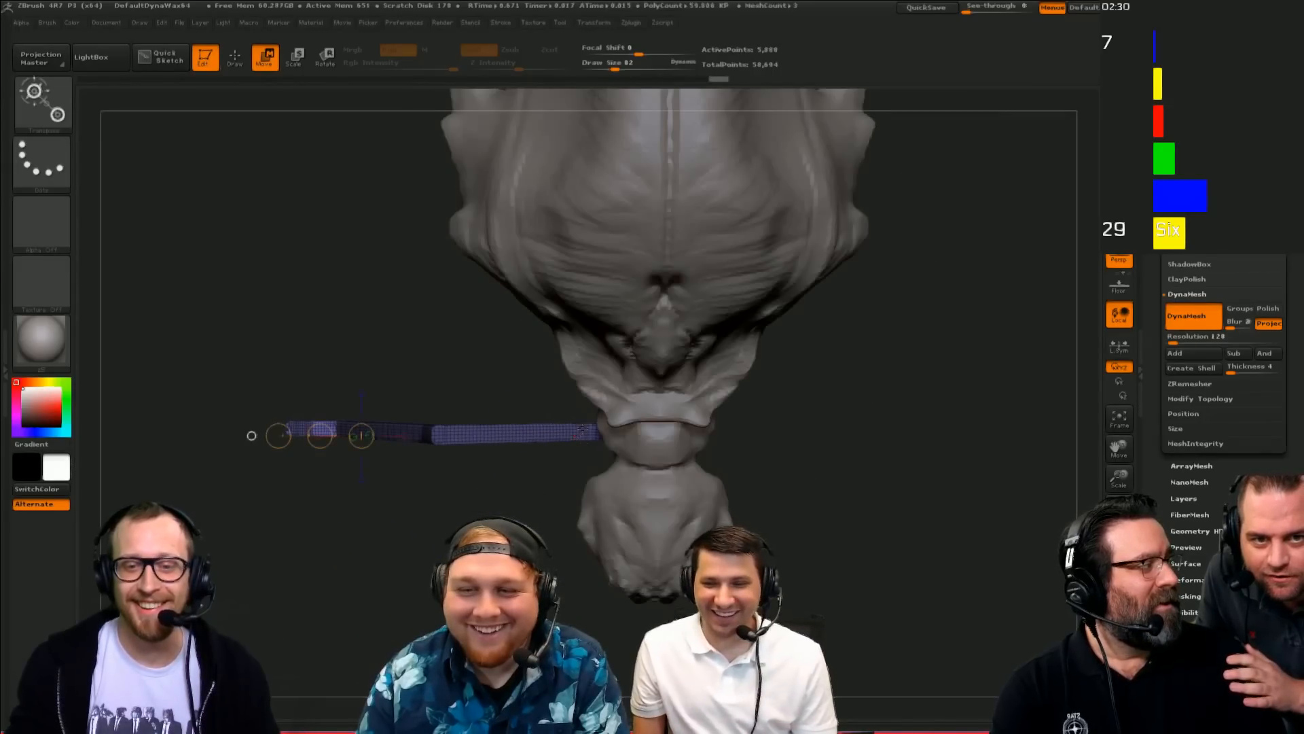
Step: Try to rotate the limb about the neck with the Transpose line
key(r)
mouse_move(583, 428)
mouse_down()
mouse_move(585, 557)
mouse_move(632, 547)
mouse_up()
key(ctrl+z)
drag(629, 435, 619, 484)
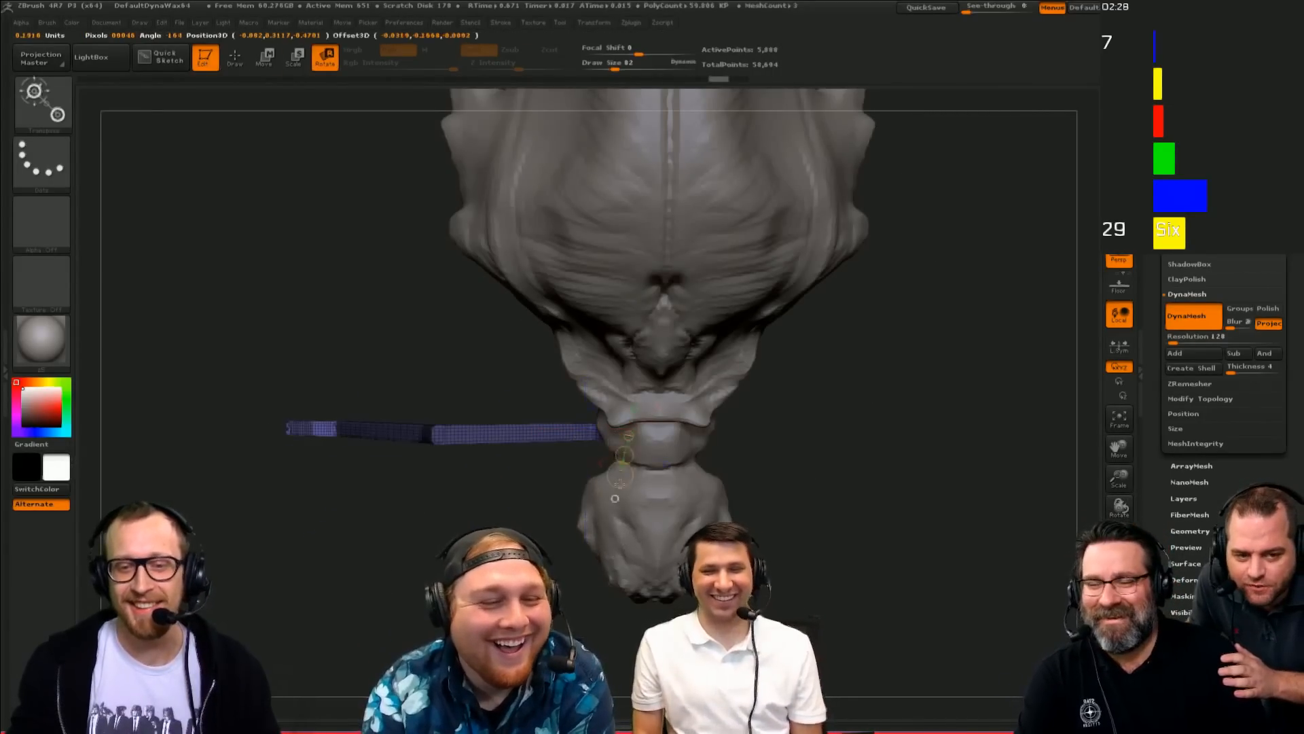
drag(637, 632, 756, 584)
mouse_move(883, 517)
mouse_down()
mouse_move(903, 340)
mouse_move(948, 374)
mouse_move(1017, 375)
mouse_move(830, 265)
mouse_move(853, 340)
mouse_up()
Step: Return to sculpting with the Inflat brush and smooth the hard edges along the boxy limb
key(q)
drag(852, 339, 798, 428)
key(w)
key(q)
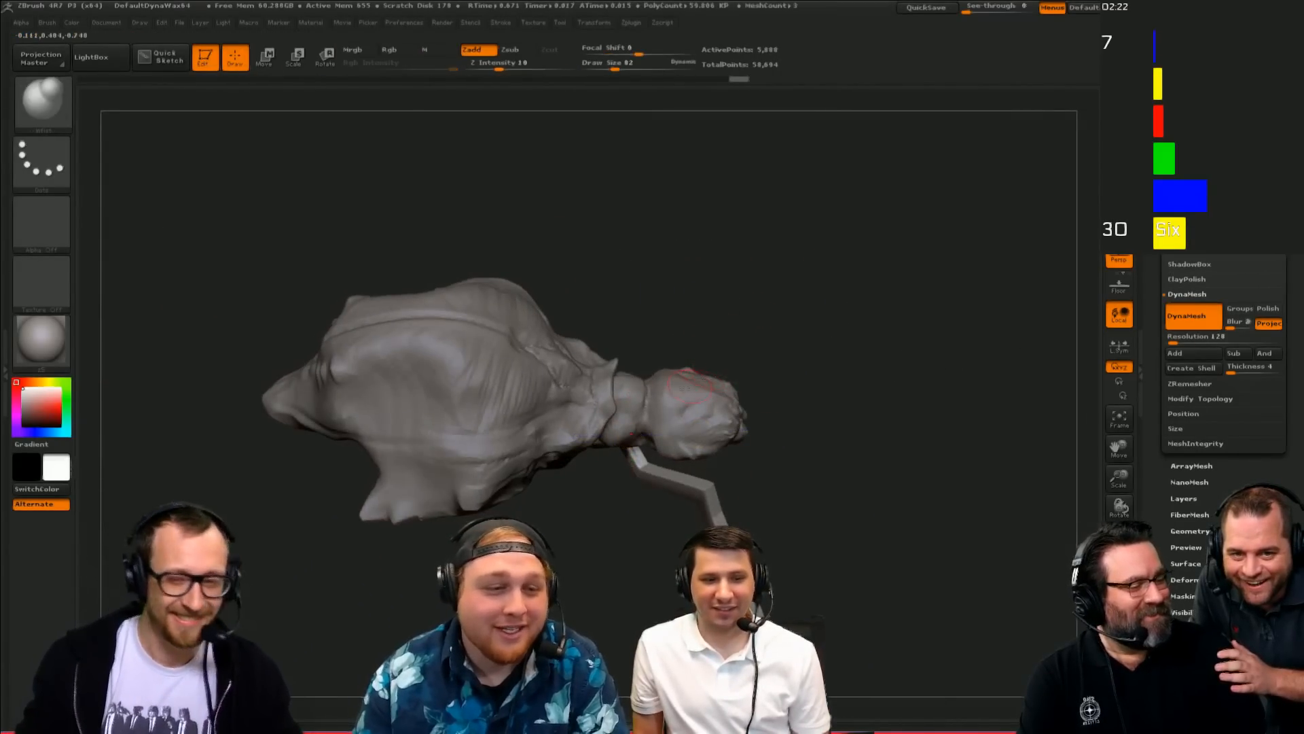
mouse_move(652, 464)
mouse_down()
mouse_move(585, 317)
mouse_move(664, 256)
mouse_move(804, 364)
mouse_move(752, 410)
mouse_move(603, 491)
mouse_move(619, 481)
mouse_up()
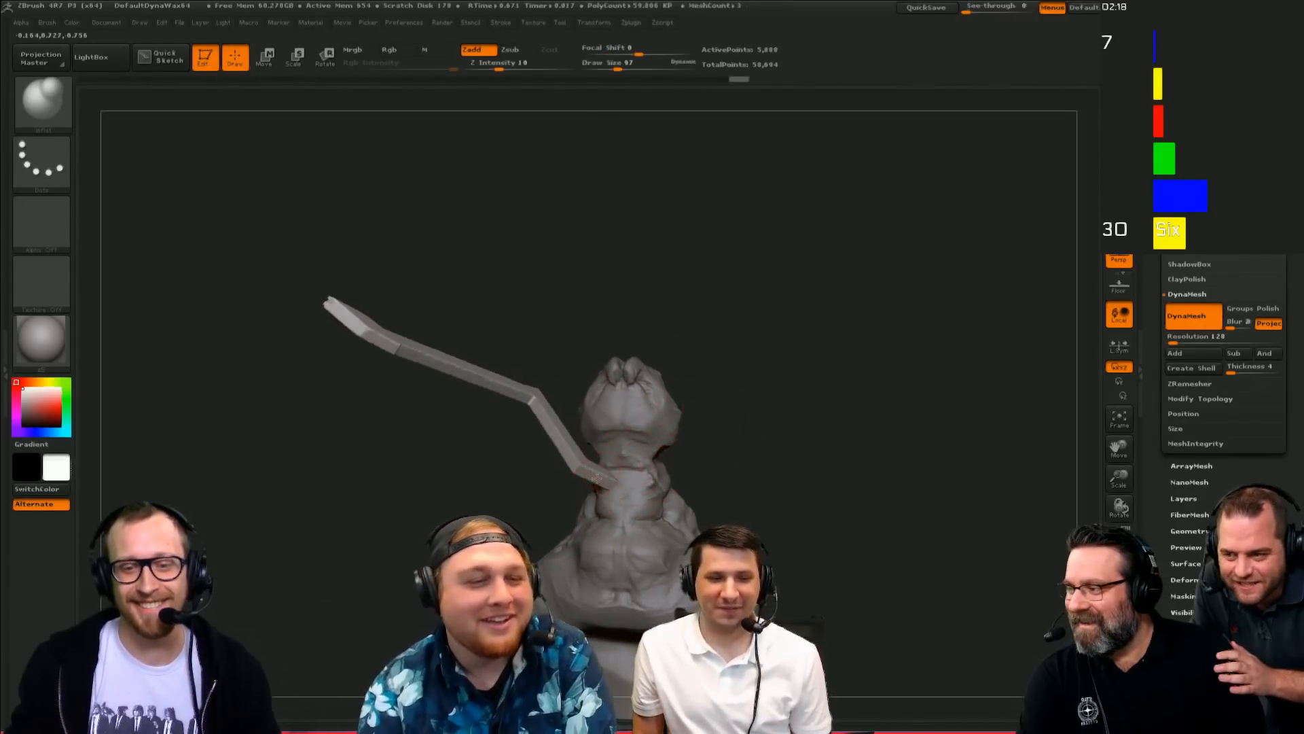
drag(515, 486, 541, 494)
shift+drag(585, 470, 576, 463)
mouse_move(537, 406)
mouse_down()
mouse_move(577, 457)
mouse_move(547, 384)
mouse_up()
key(s)
mouse_move(568, 445)
mouse_down()
mouse_move(587, 444)
mouse_move(533, 370)
mouse_up()
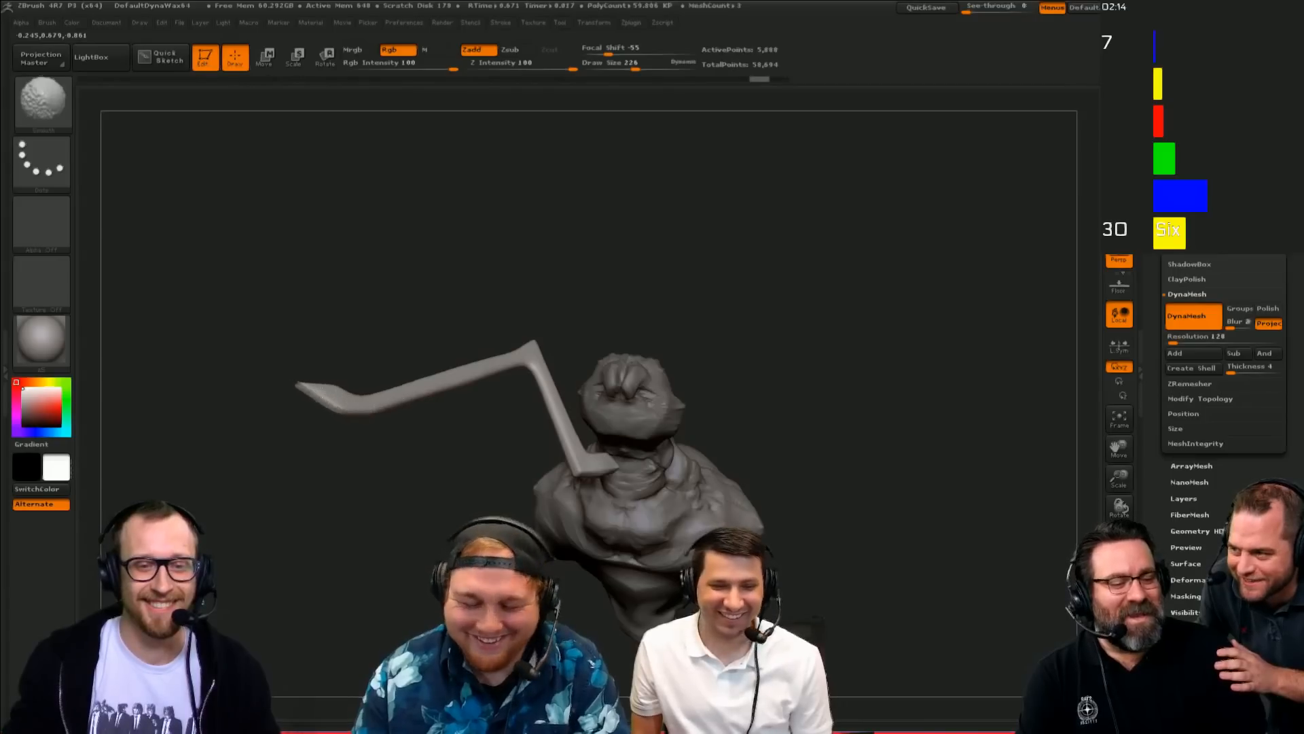
Step: Smooth the limb's foot, shin and knee so the foot tapers to a point
shift+drag(333, 401, 305, 388)
drag(299, 326, 326, 402)
mouse_move(317, 506)
shift+mouse_down()
mouse_move(428, 498)
mouse_move(396, 517)
shift+mouse_up()
drag(256, 449, 328, 461)
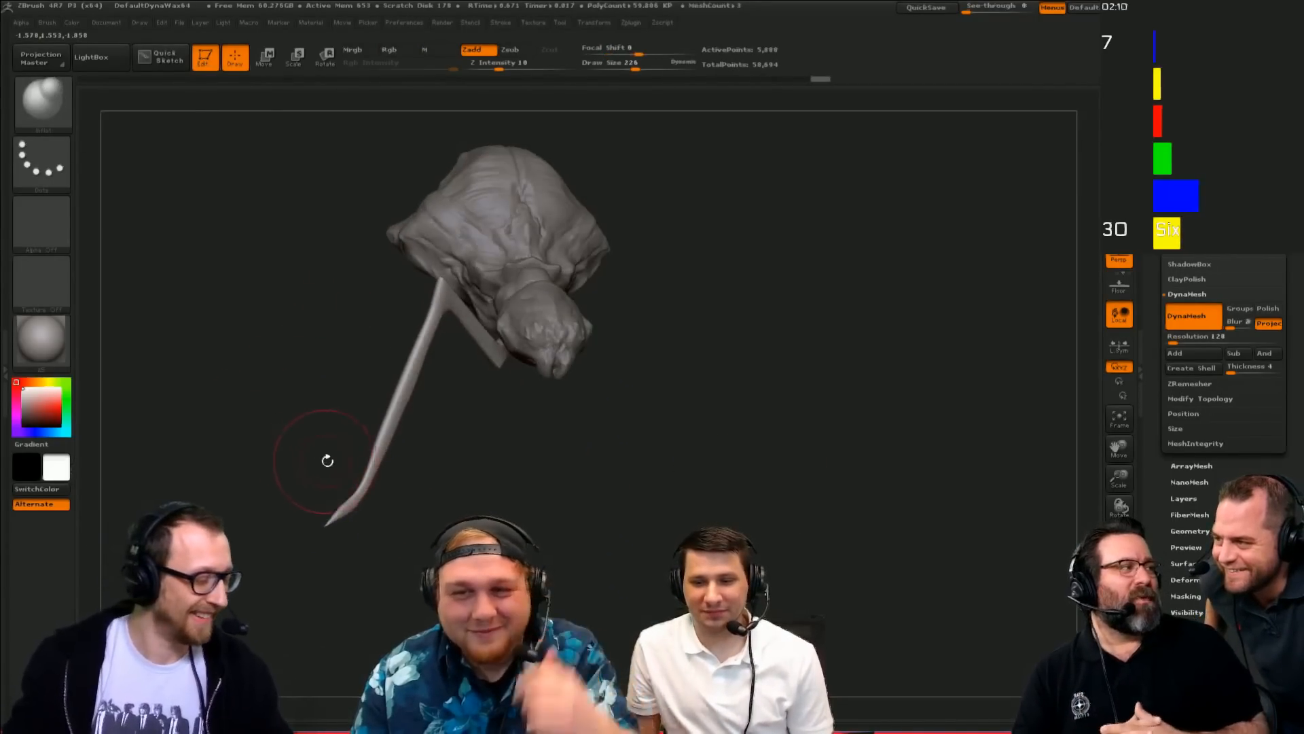
drag(428, 514, 391, 468)
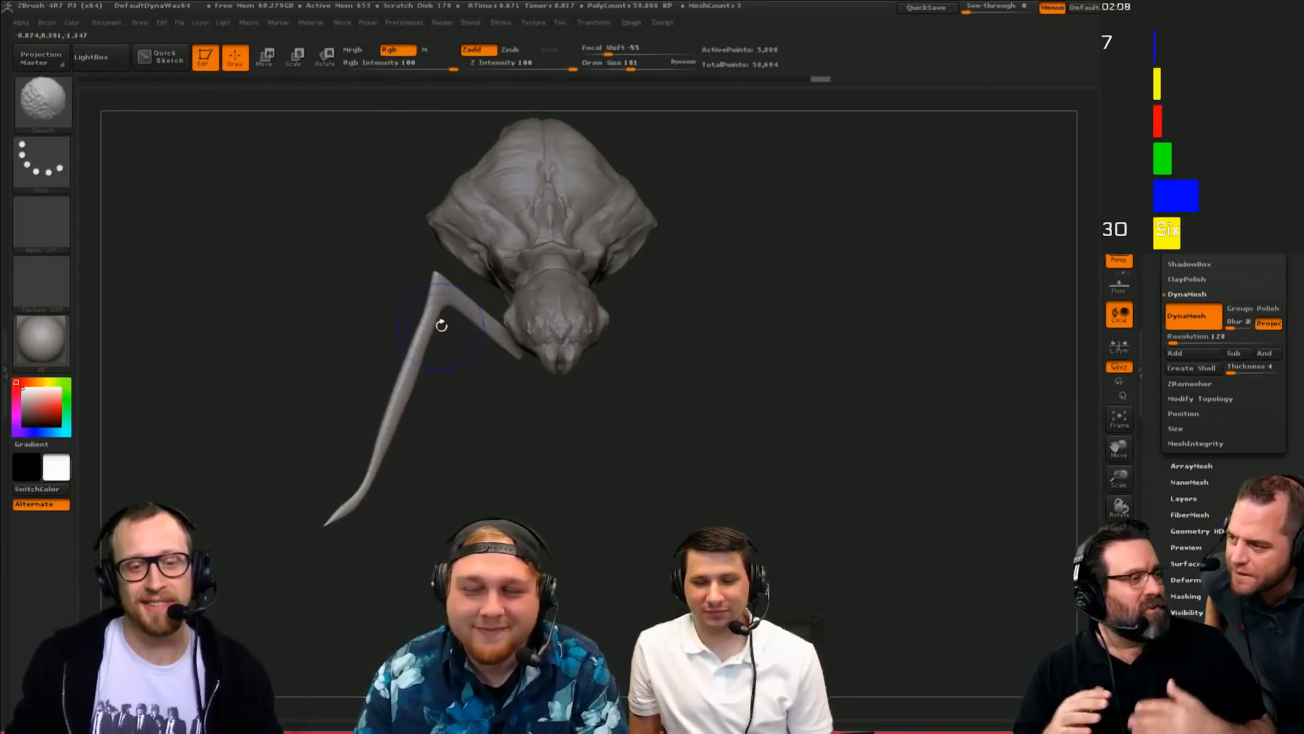
mouse_move(430, 277)
mouse_down()
mouse_move(419, 233)
mouse_move(430, 239)
mouse_move(421, 256)
mouse_move(454, 280)
mouse_move(408, 254)
mouse_up()
Step: Refine the limb's pointed knee into a blunter bend, switching between the Dam_Standard and Move brushes
key(b)
key(d)
key(s)
key(b)
key(m)
key(v)
key(s)
key(b)
key(d)
key(s)
key(b)
key(c)
key(l)
ctrl+shift+drag(379, 258, 502, 274)
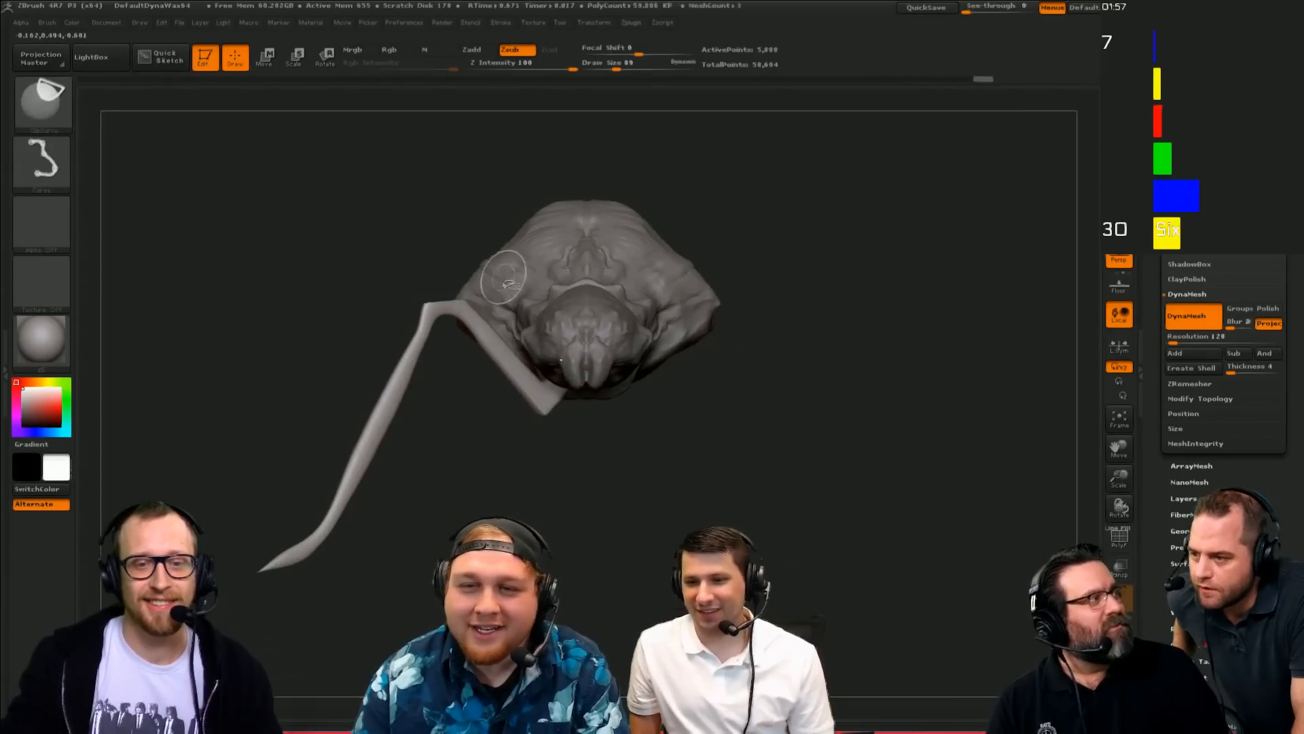
Step: Re-DynaMesh the limb, smooth its knee, and cut a crease into the knee joint with Dam_Standard
ctrl+drag(348, 207, 336, 278)
mouse_move(312, 296)
mouse_down()
mouse_move(347, 326)
mouse_move(577, 417)
mouse_move(611, 380)
mouse_up()
shift+drag(435, 273, 437, 320)
drag(499, 305, 562, 332)
key(b)
key(d)
key(s)
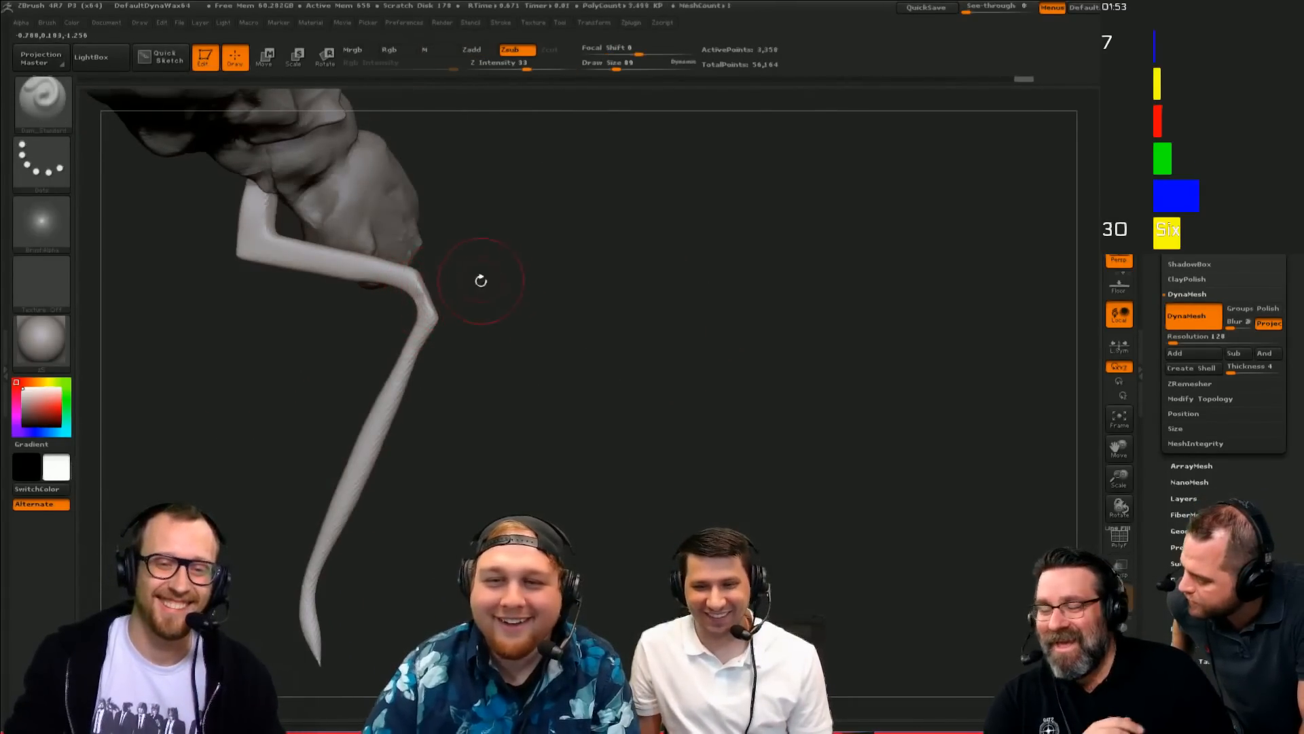
mouse_move(481, 280)
mouse_down()
mouse_move(437, 294)
mouse_move(493, 311)
mouse_move(446, 286)
mouse_move(402, 299)
mouse_move(412, 303)
mouse_up()
Step: Shape the limb segments on both sides of the knee crease with the Move brush at draw size 65
key(b)
key(c)
key(b)
key(b)
key(m)
key(v)
key(bracketleft)
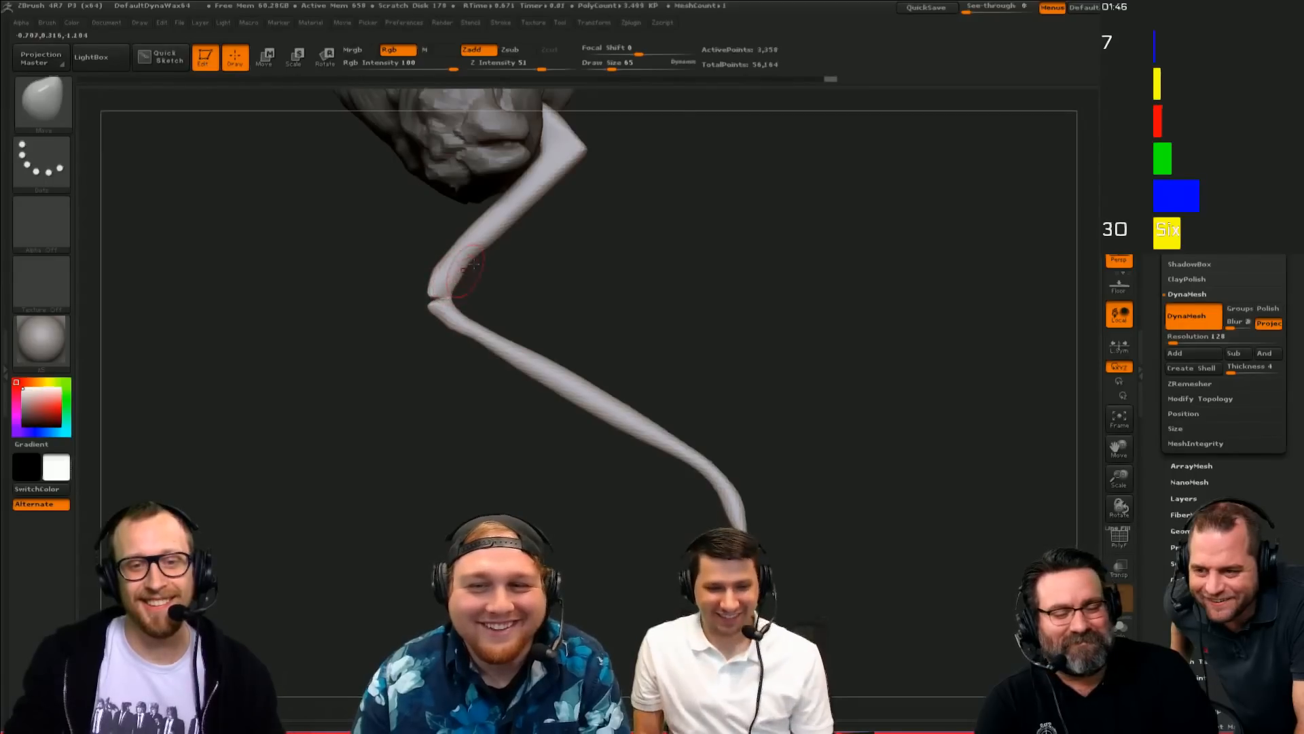
Step: Cut creases into the limb's upper joint near the neck and its ankle with Dam_Standard at draw size 65
mouse_move(699, 163)
alt+mouse_down()
mouse_move(666, 299)
mouse_move(585, 298)
alt+mouse_up()
key(b)
key(d)
key(s)
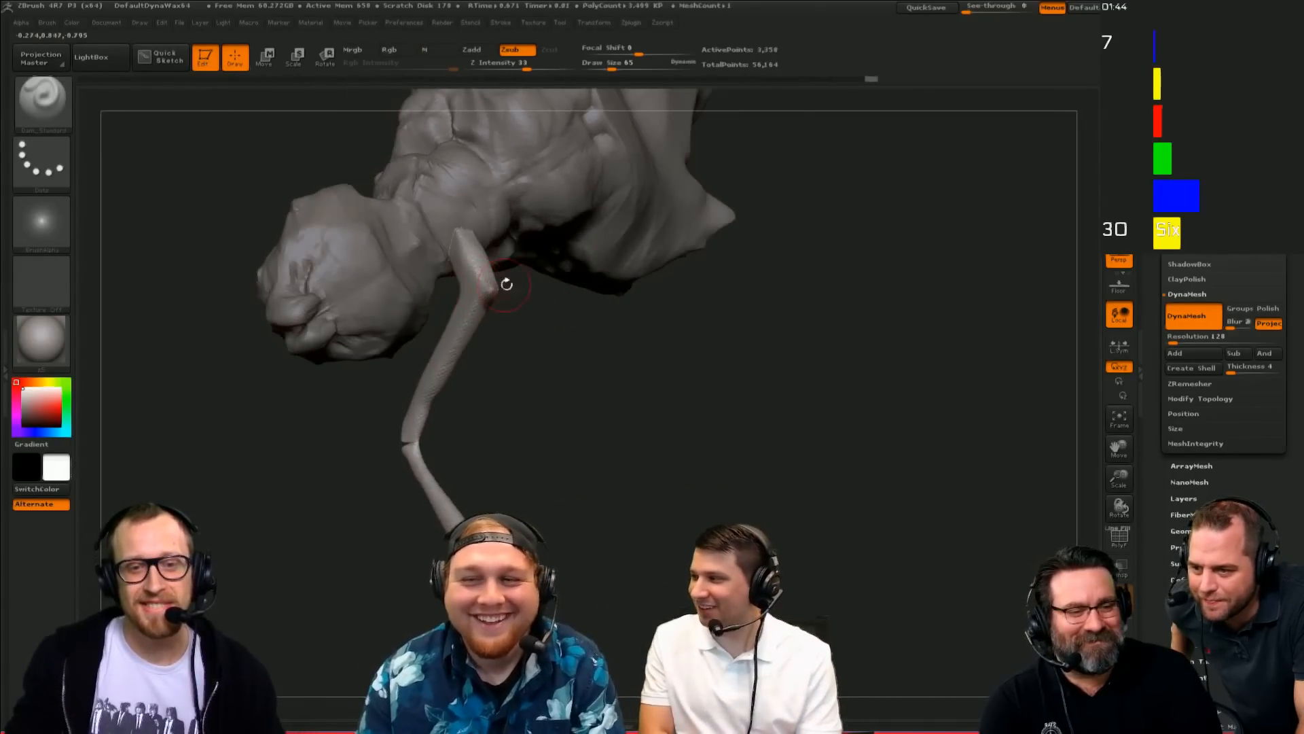
mouse_move(506, 284)
mouse_down()
mouse_move(477, 289)
mouse_move(480, 309)
mouse_move(431, 338)
mouse_move(451, 297)
mouse_move(496, 303)
mouse_up()
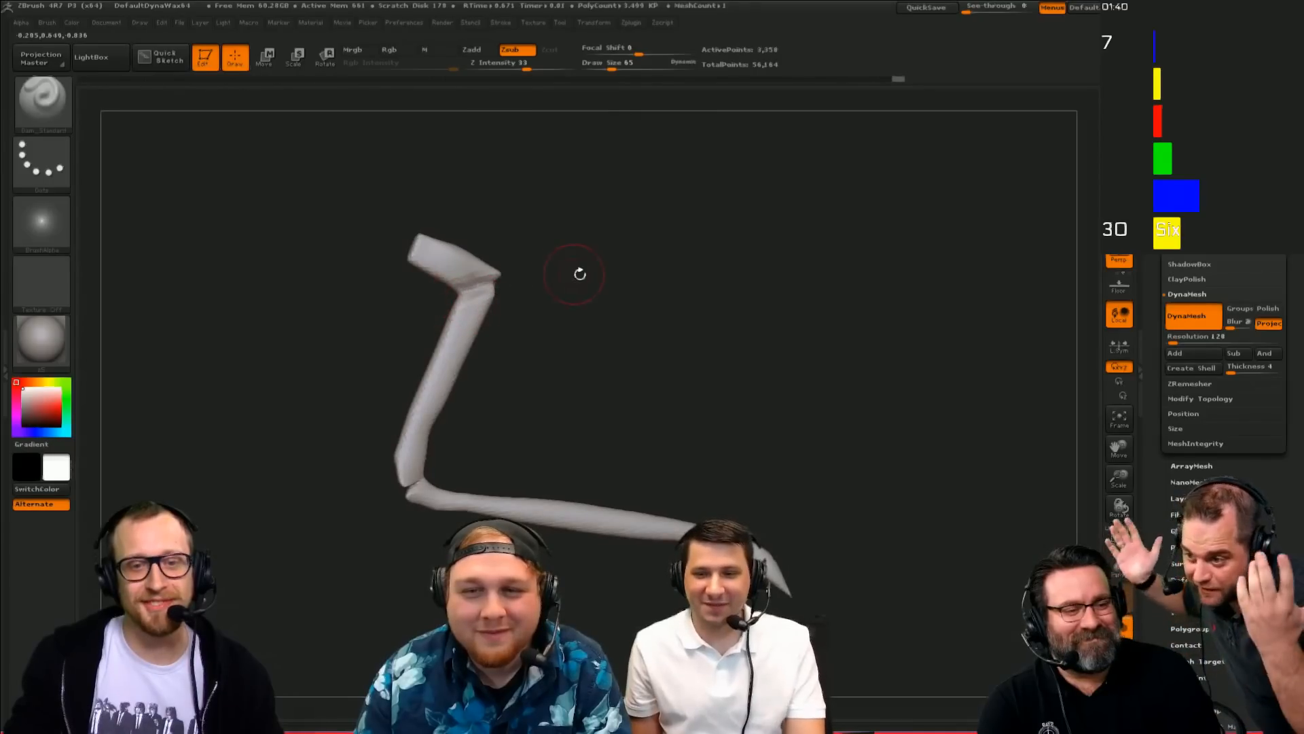
drag(580, 274, 765, 481)
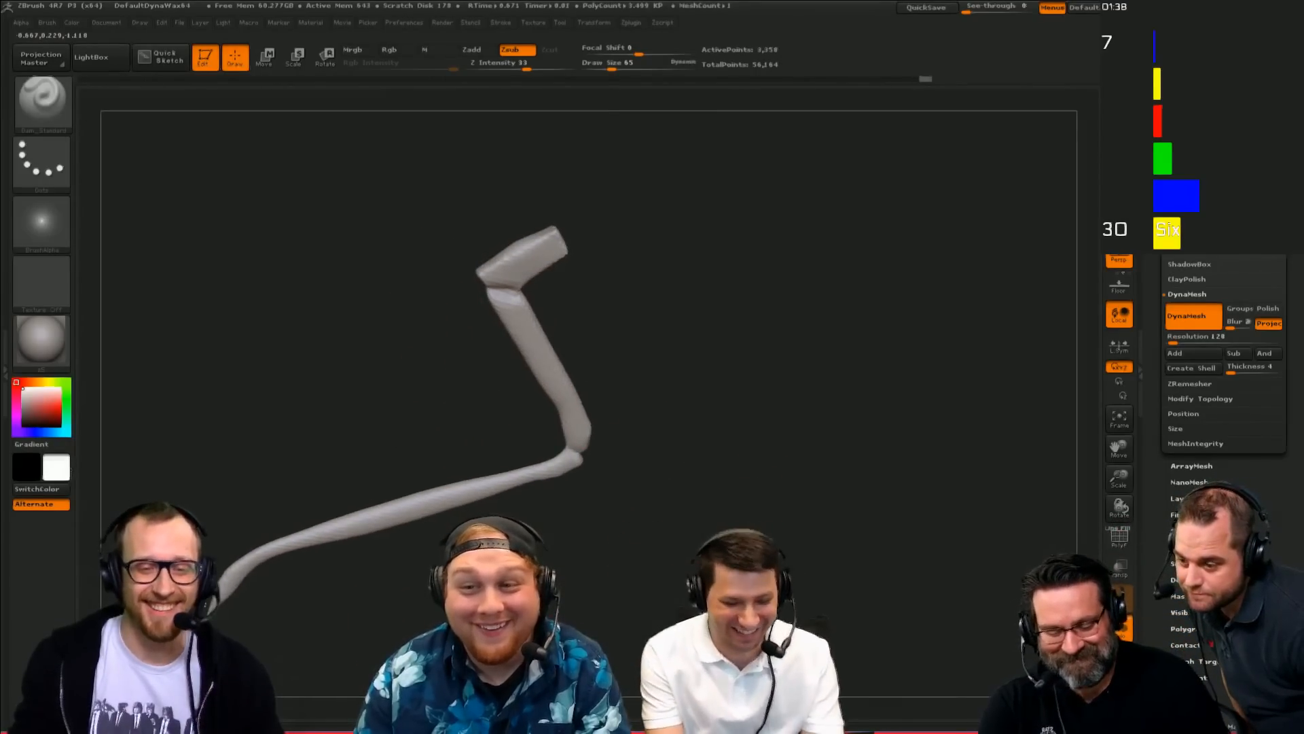
alt+drag(399, 554, 555, 455)
mouse_move(416, 450)
mouse_down()
mouse_move(451, 512)
mouse_move(418, 450)
mouse_move(458, 469)
mouse_move(472, 445)
mouse_up()
Step: Inflate the limb's lower segment with the Inflat brush, then return to Dam_Standard to check the joints
key(b)
key(i)
key(n)
key(s)
mouse_move(552, 408)
mouse_down()
mouse_move(562, 398)
mouse_move(542, 393)
mouse_move(519, 454)
mouse_up()
key(b)
key(d)
key(s)
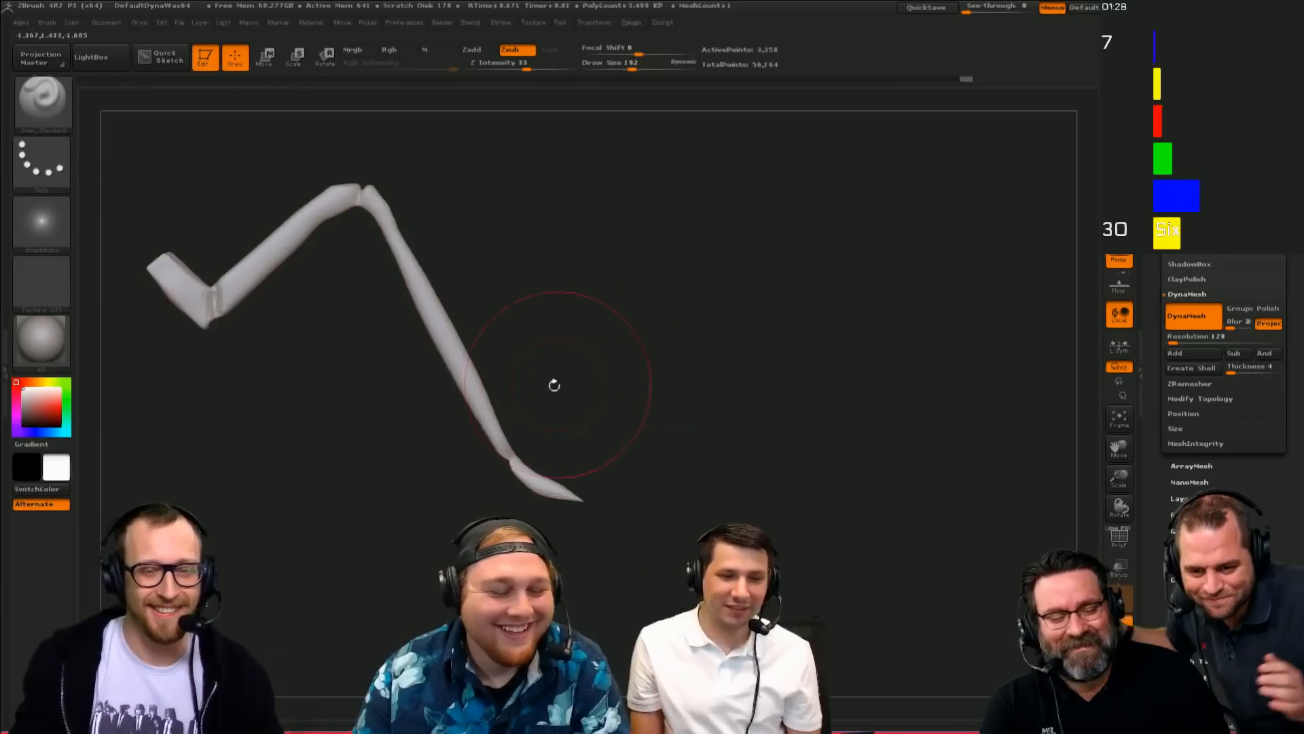
mouse_move(554, 385)
mouse_down()
mouse_move(577, 349)
mouse_move(763, 306)
mouse_move(343, 384)
mouse_up()
Step: Inflate the limb around the knee with the Inflat brush at draw size 122 and undo the last stroke
key(b)
key(i)
key(n)
key(s)
drag(367, 312, 327, 354)
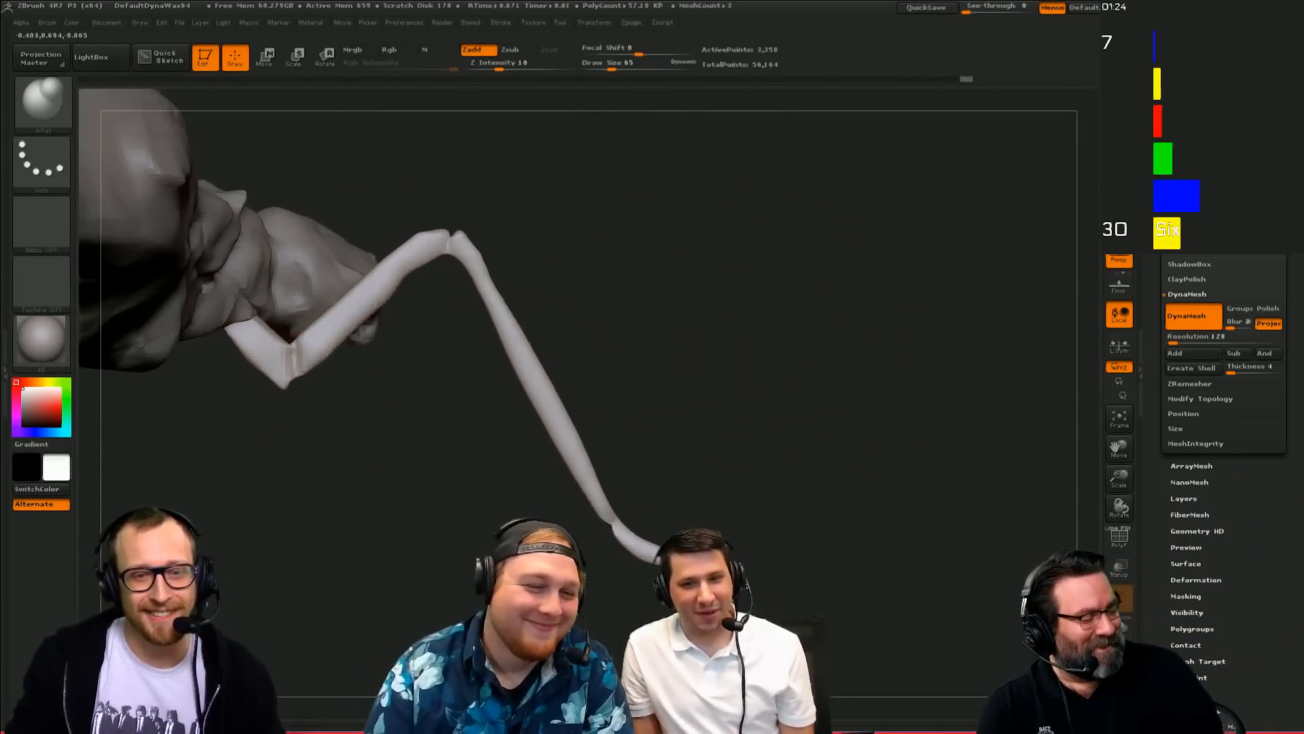
key(s)
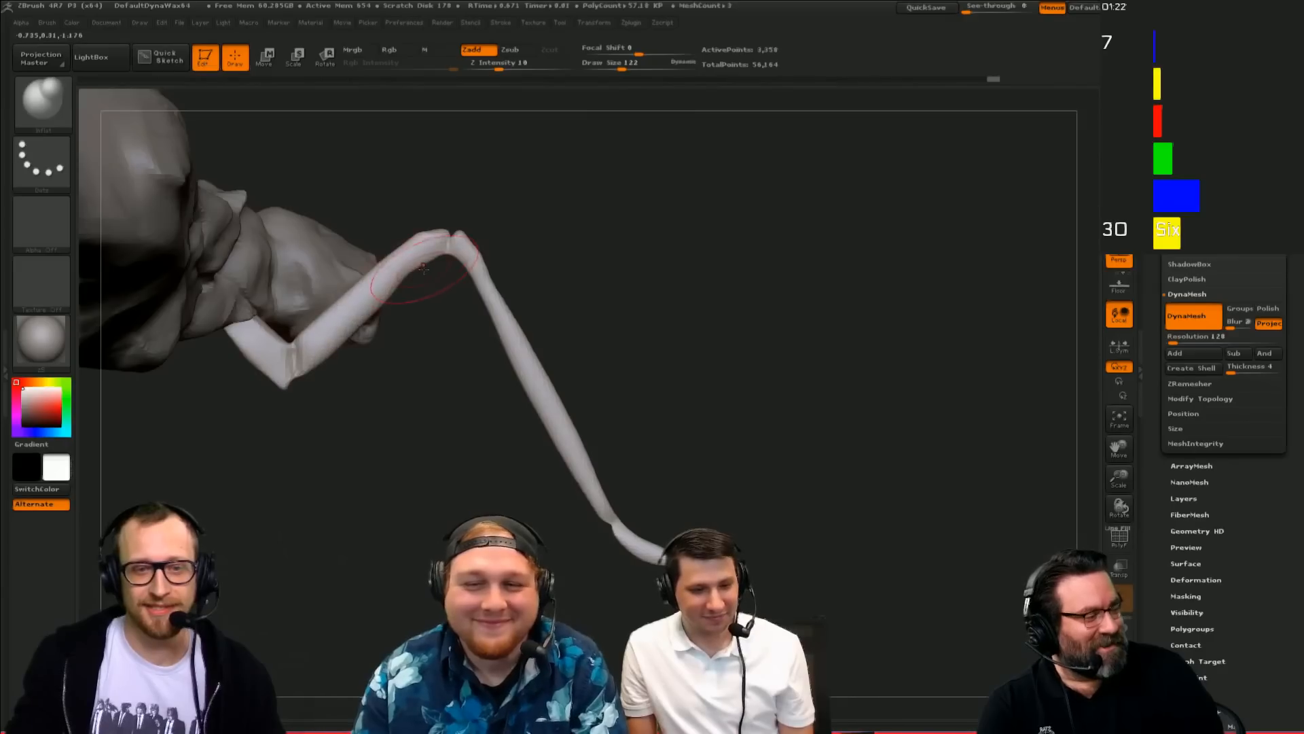
drag(462, 257, 489, 283)
mouse_move(536, 220)
mouse_down()
mouse_move(541, 314)
mouse_move(510, 293)
mouse_up()
key(s)
key(ctrl+z)
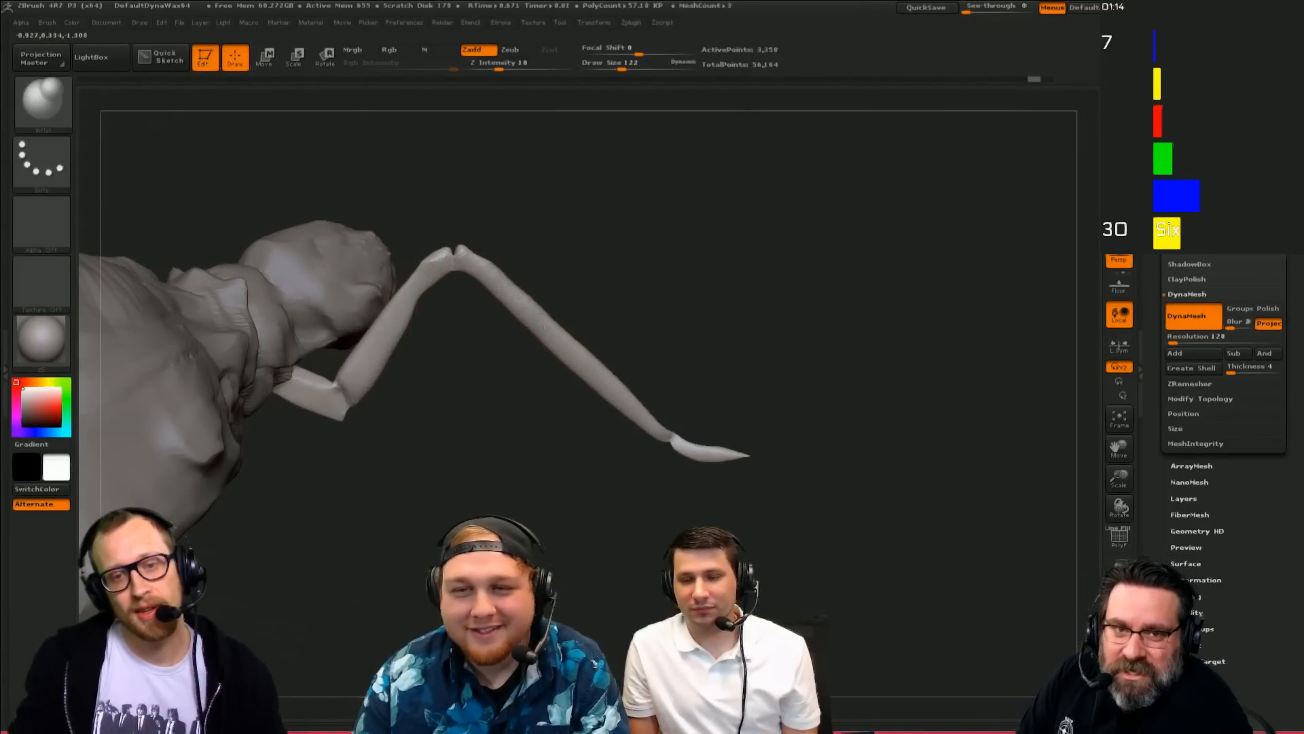
Step: Inflate the limb's lower segment and foot with the Inflat brush at draw size 232
key(s)
click(536, 311)
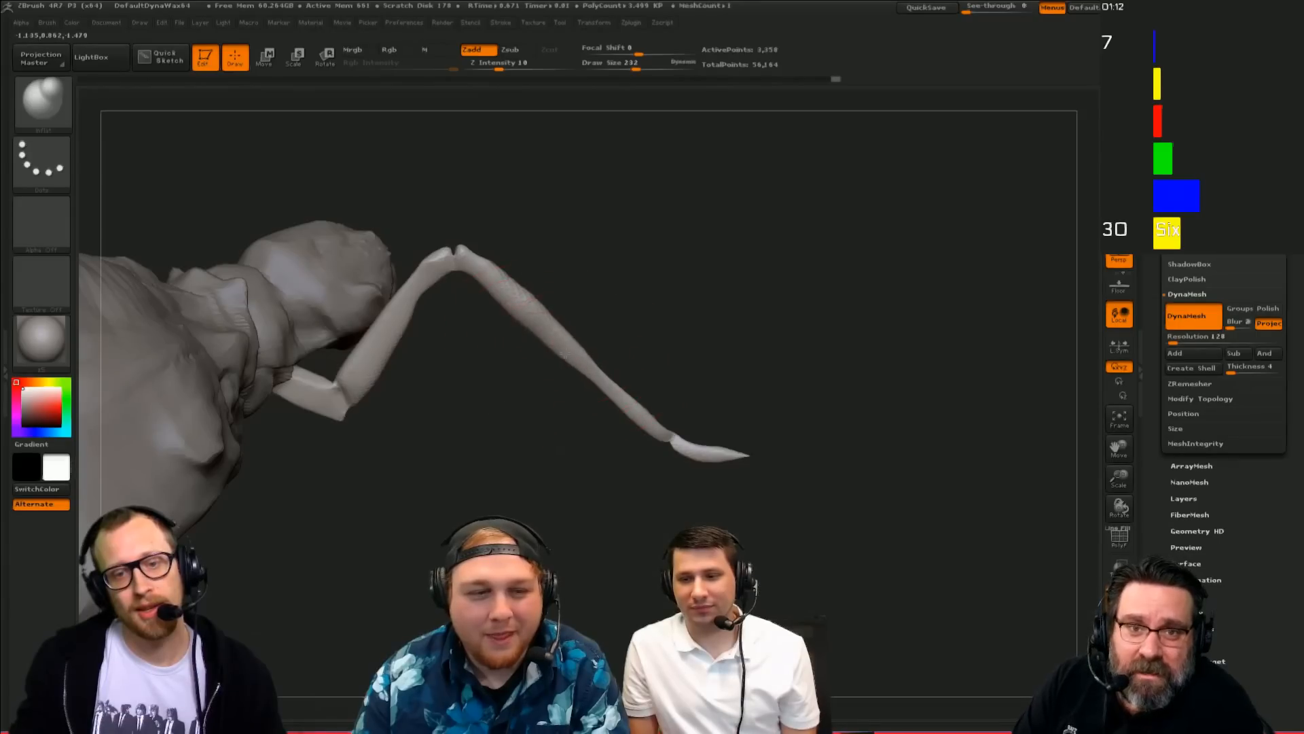
drag(566, 352, 667, 381)
drag(714, 461, 746, 429)
drag(682, 472, 639, 479)
key(s)
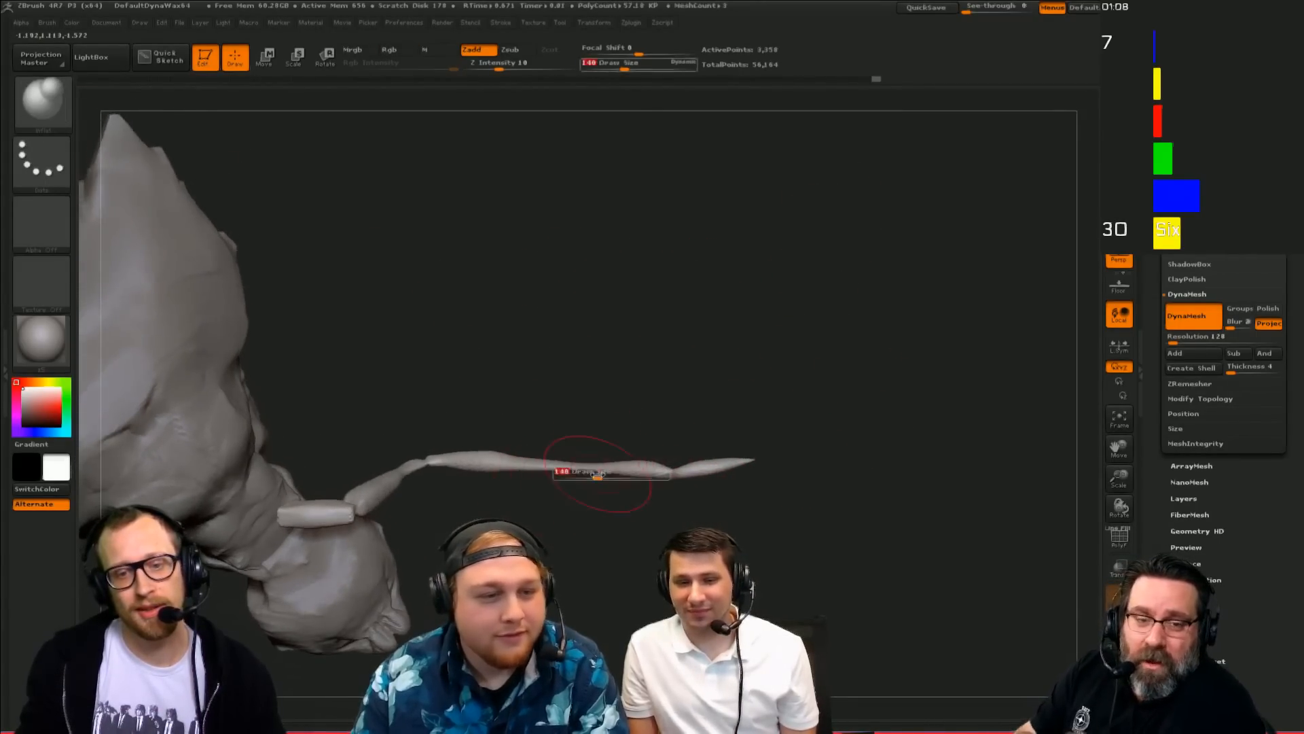
Step: Inflate the limb's base segment beside the neck and switch to the Move brush to adjust its shape
drag(628, 419, 586, 375)
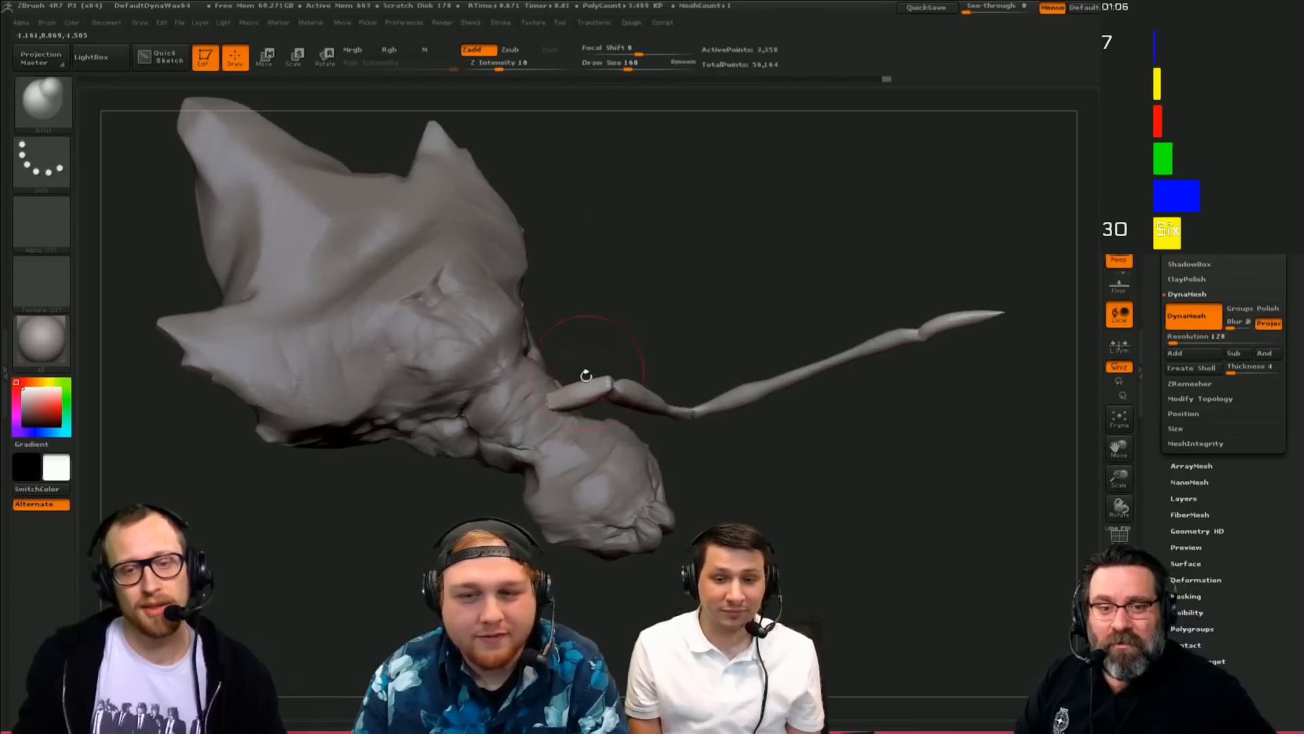
key(s)
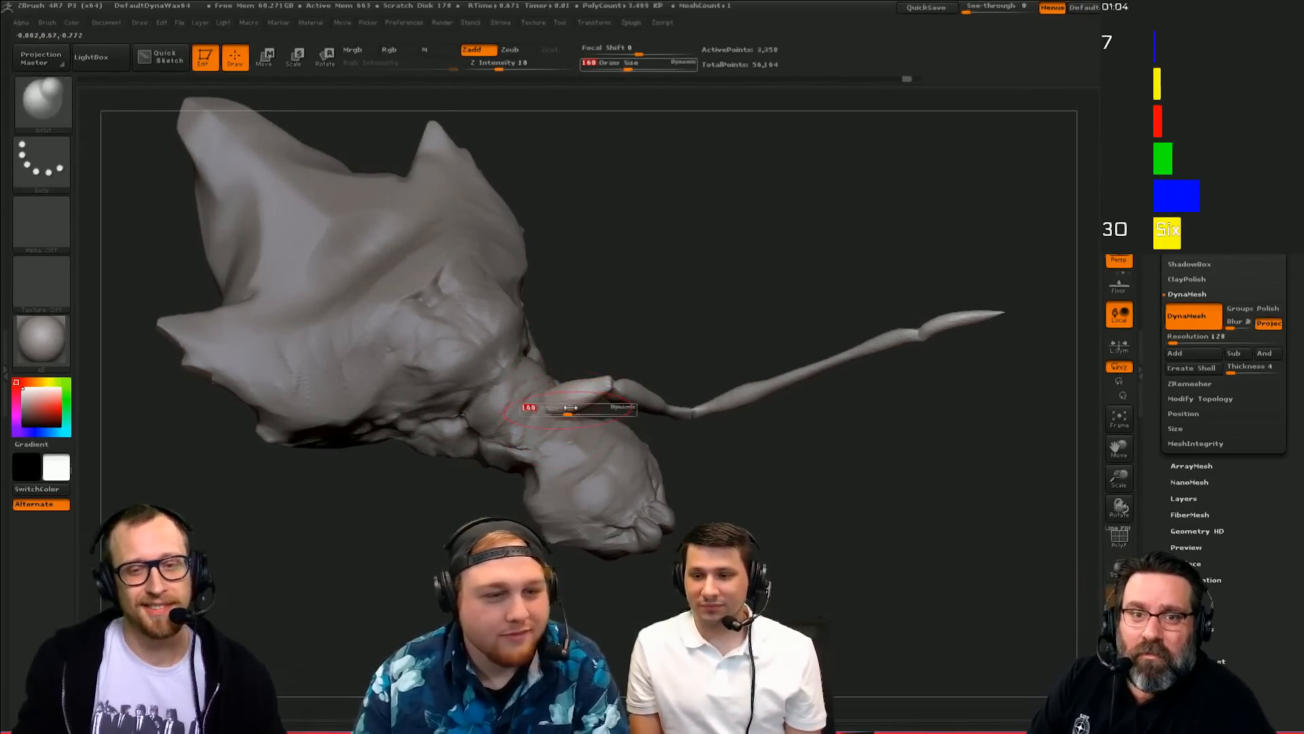
mouse_move(567, 326)
mouse_down()
mouse_move(611, 279)
mouse_move(638, 311)
mouse_up()
key(s)
drag(572, 410, 622, 407)
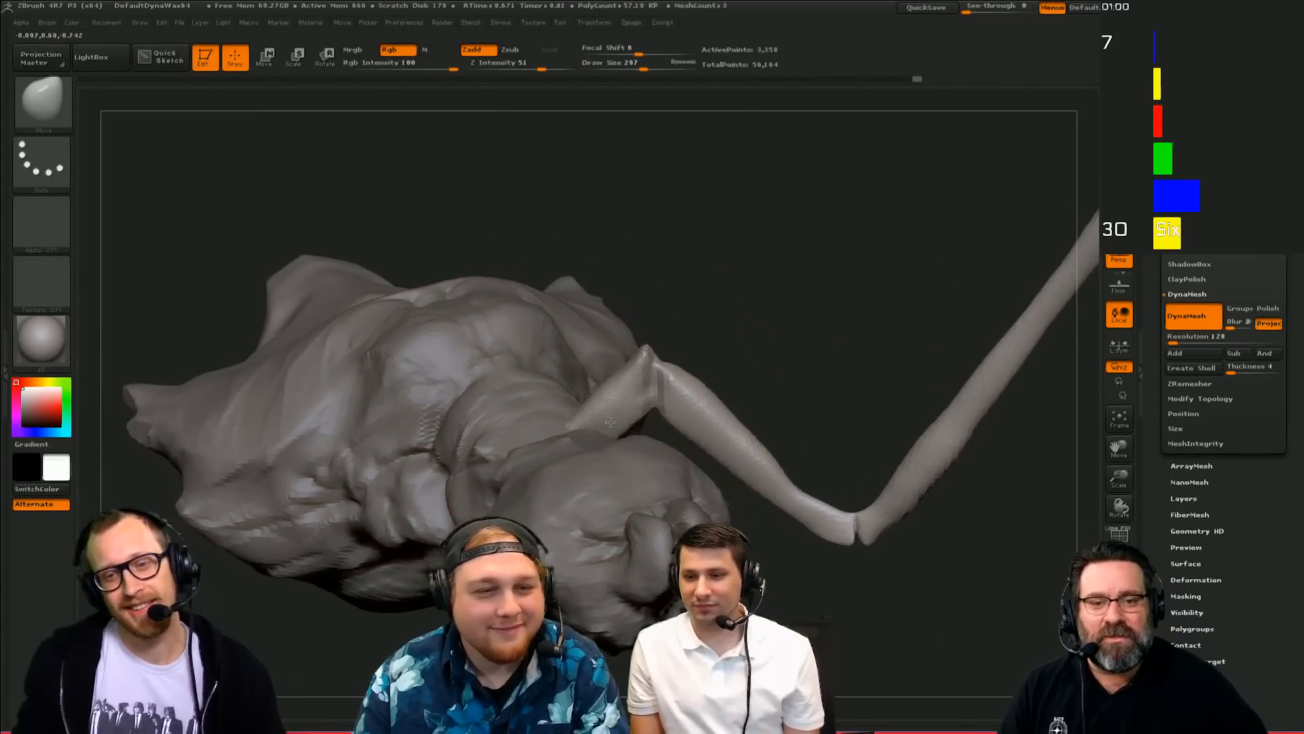
mouse_move(686, 261)
mouse_down()
mouse_move(748, 332)
mouse_move(830, 558)
mouse_move(885, 376)
mouse_move(981, 338)
mouse_move(890, 373)
mouse_up()
drag(795, 441, 824, 437)
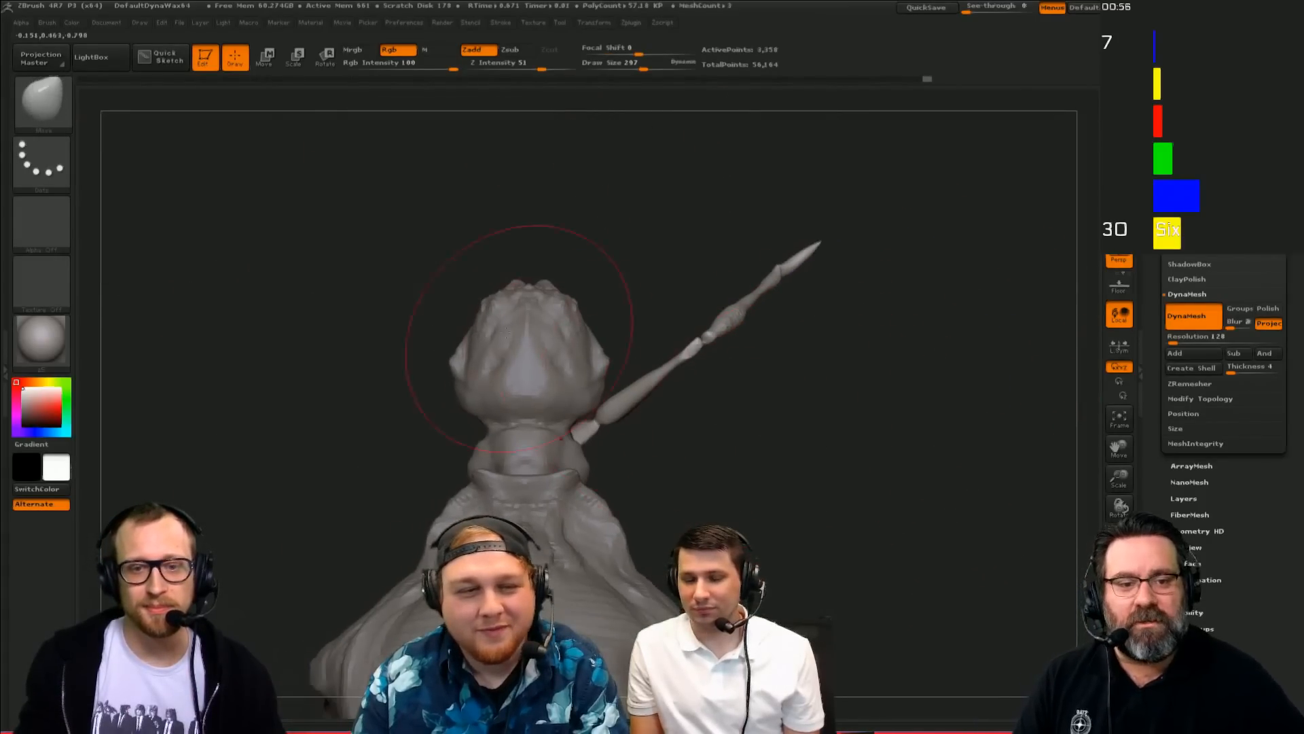
Step: Mirror the jointed leg to the opposite side of the body with SubTool Master
mouse_move(381, 265)
mouse_down()
mouse_move(756, 235)
mouse_move(736, 210)
mouse_move(675, 330)
mouse_up()
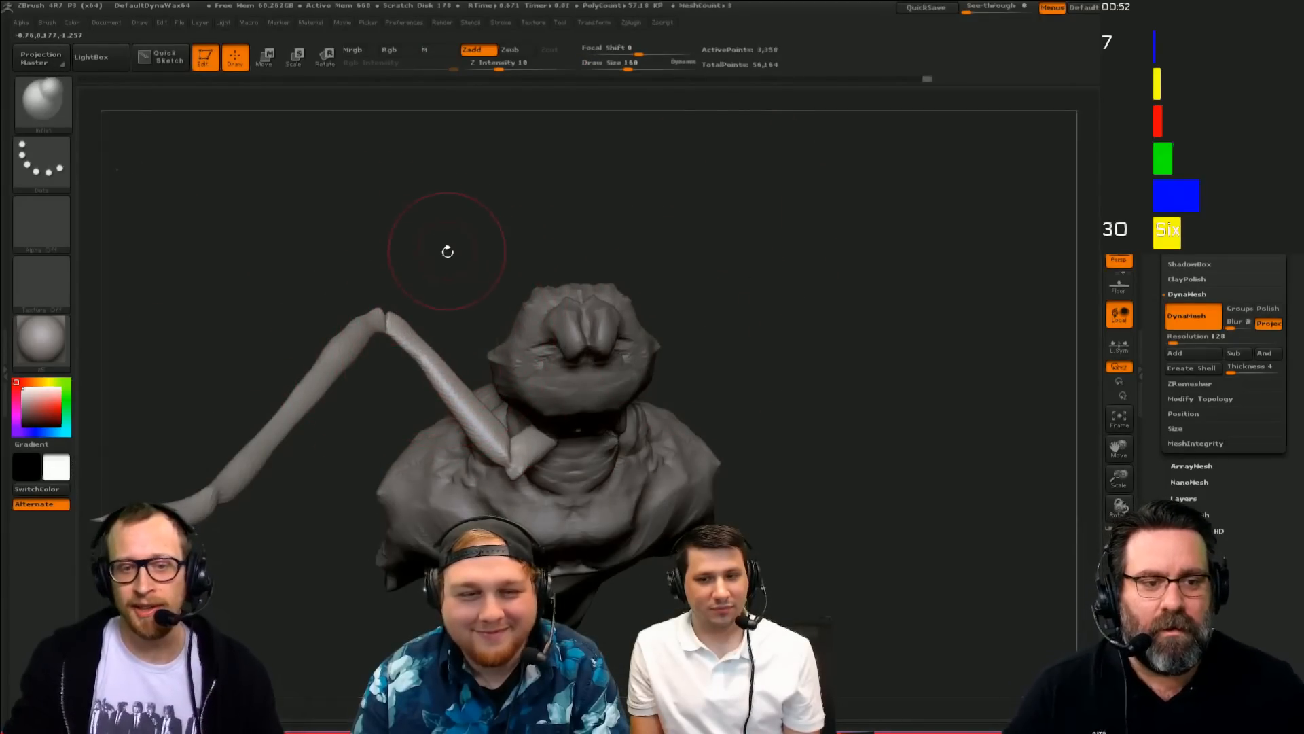
drag(872, 143, 1026, 172)
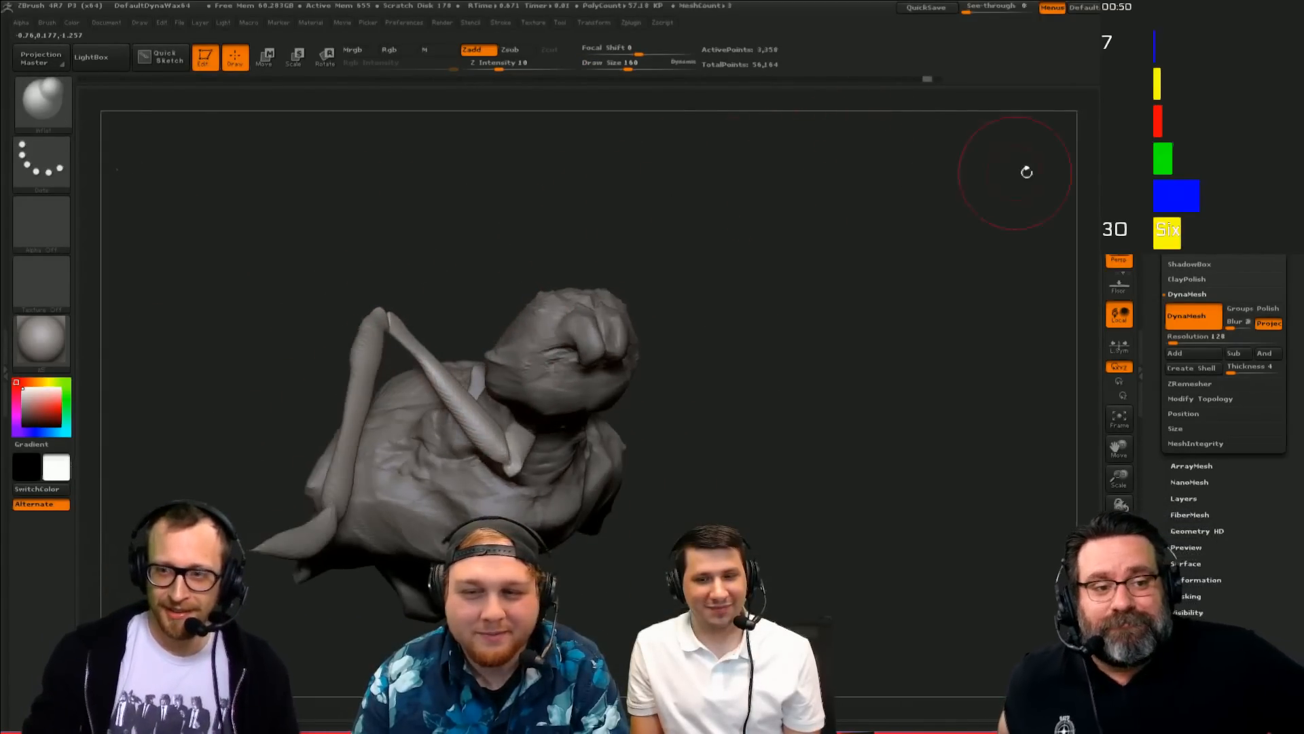
drag(1159, 173, 1158, 381)
drag(886, 207, 791, 296)
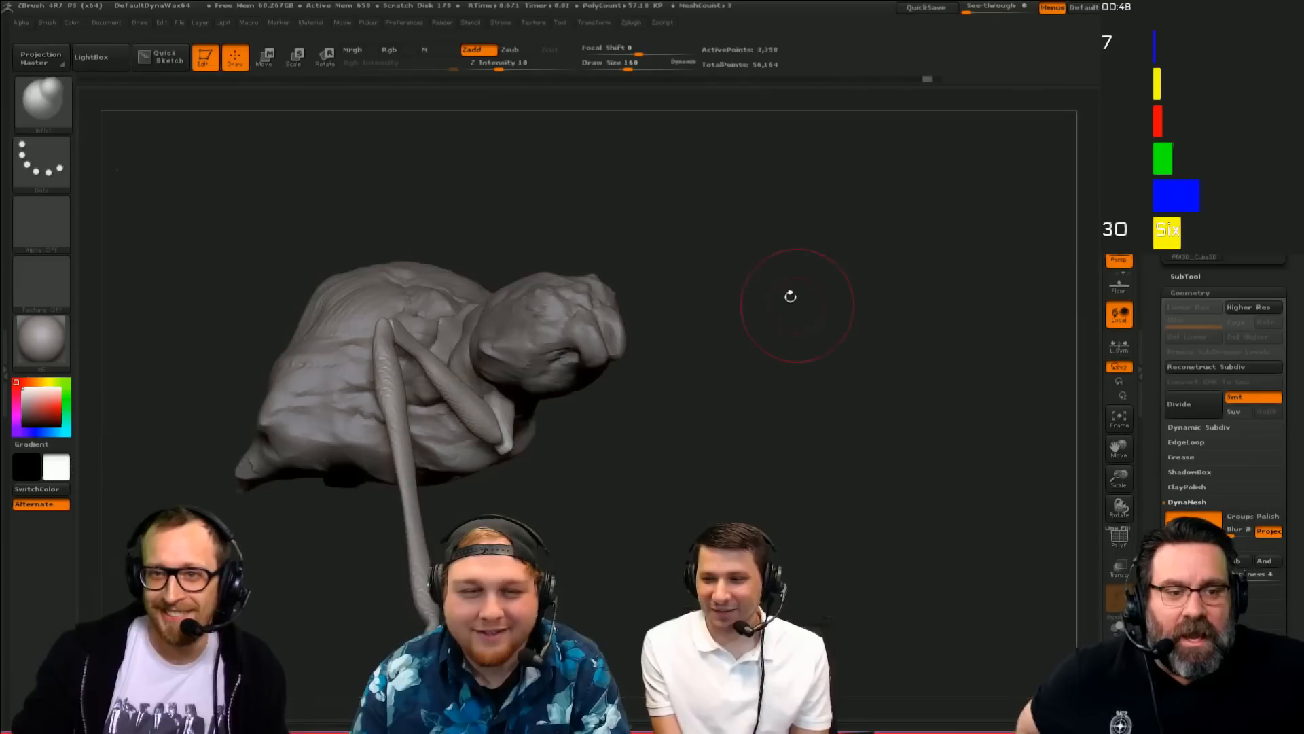
click(630, 26)
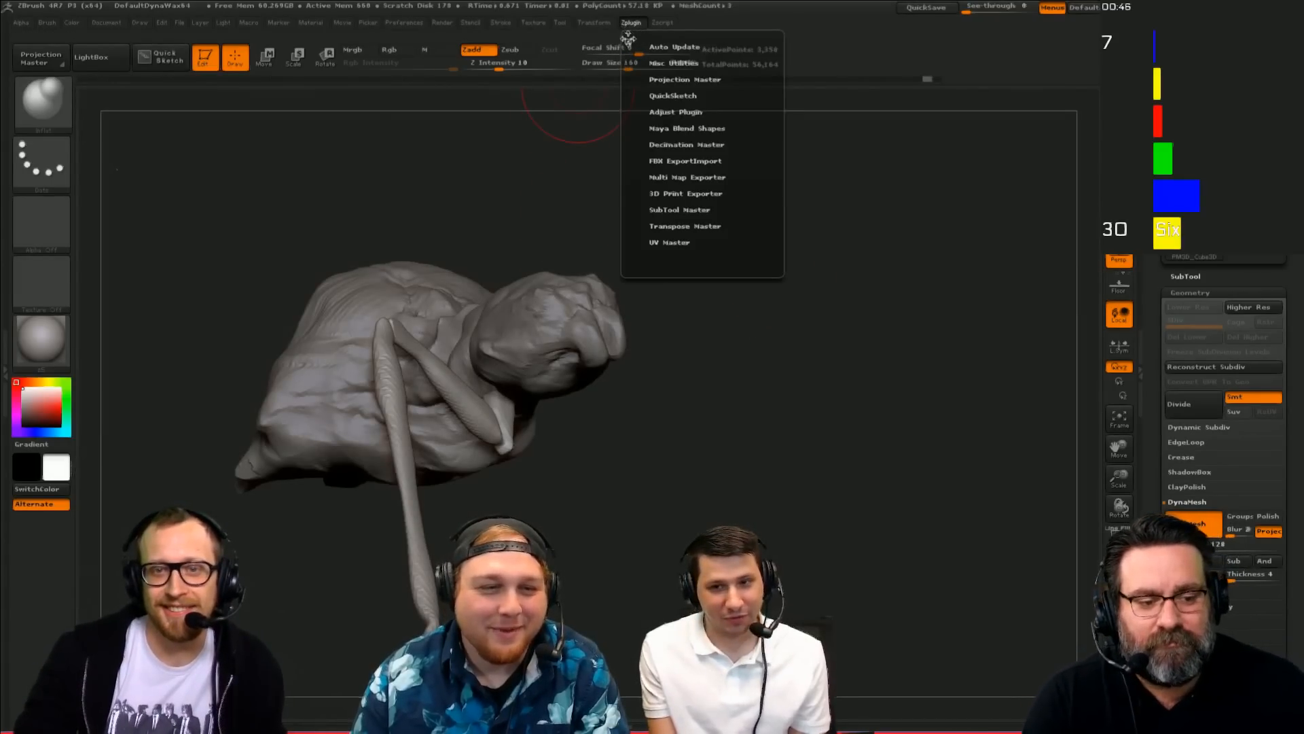
click(626, 37)
drag(1159, 115, 1159, 271)
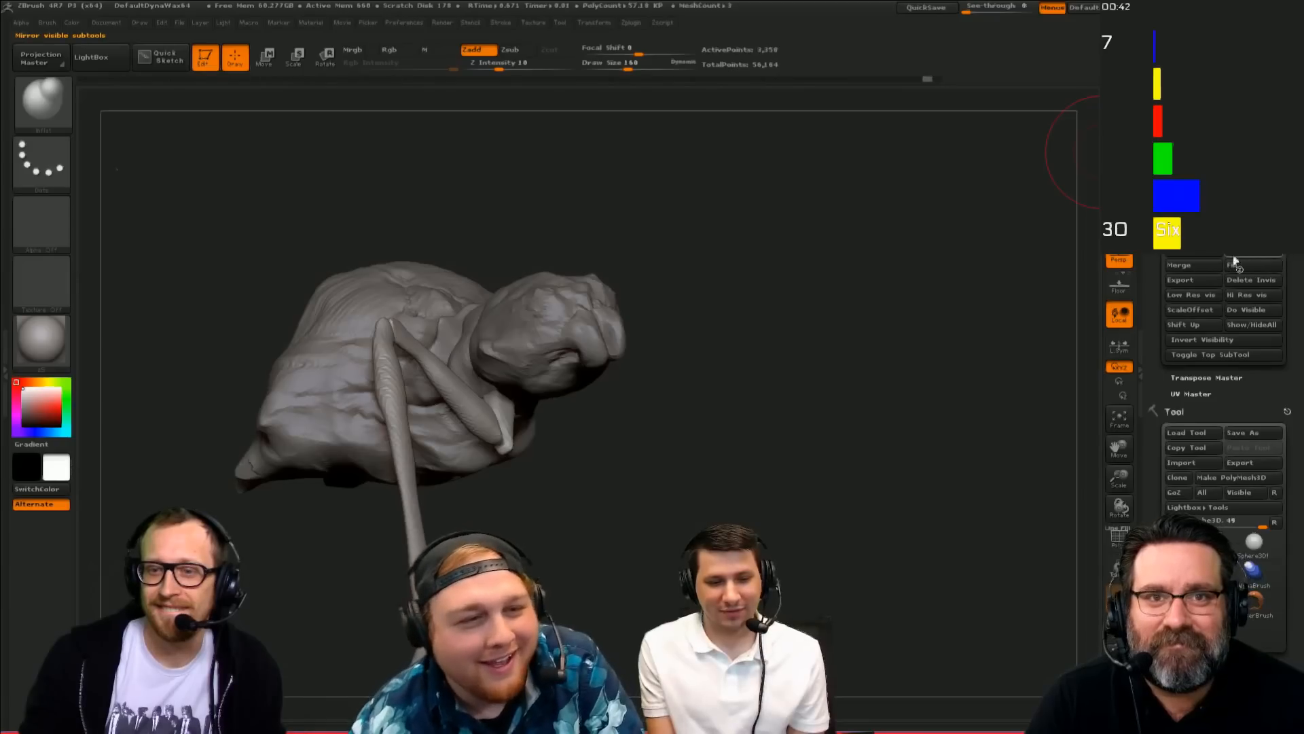
click(591, 350)
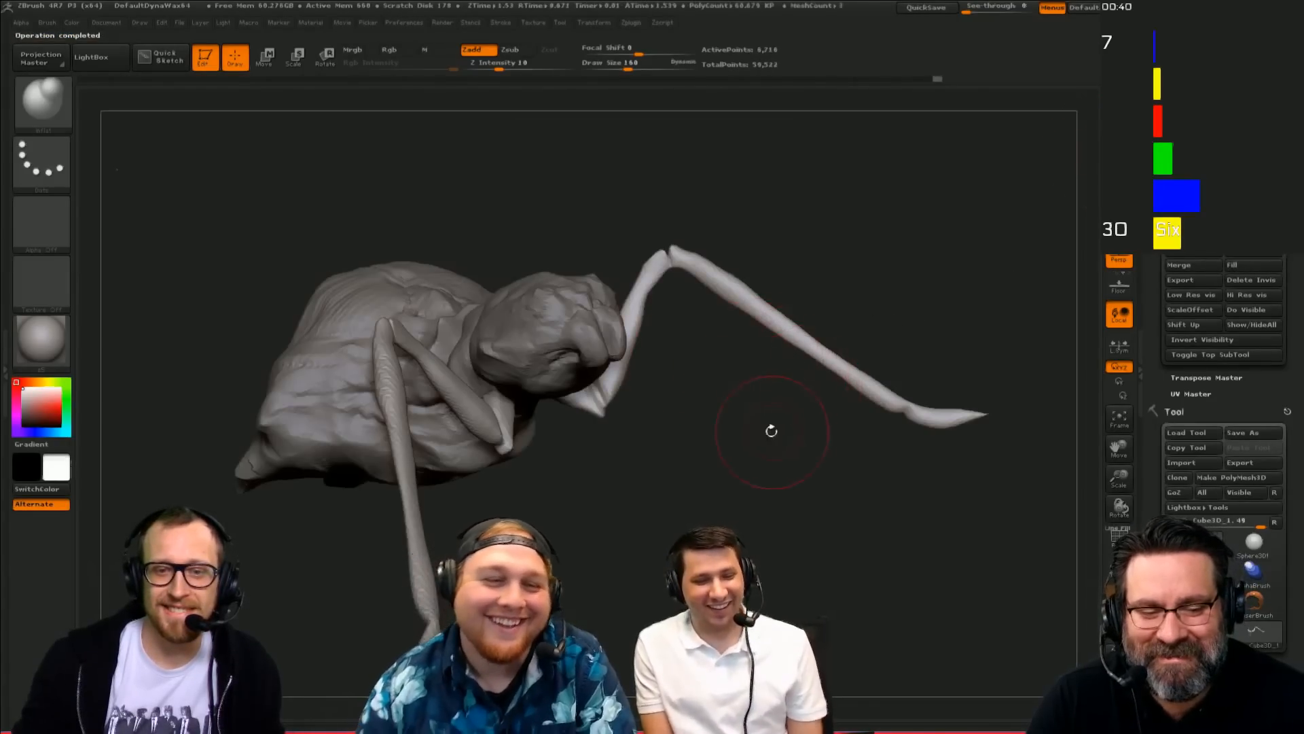
Step: Duplicate the mirrored leg pair as a separate subtool
drag(750, 418, 967, 198)
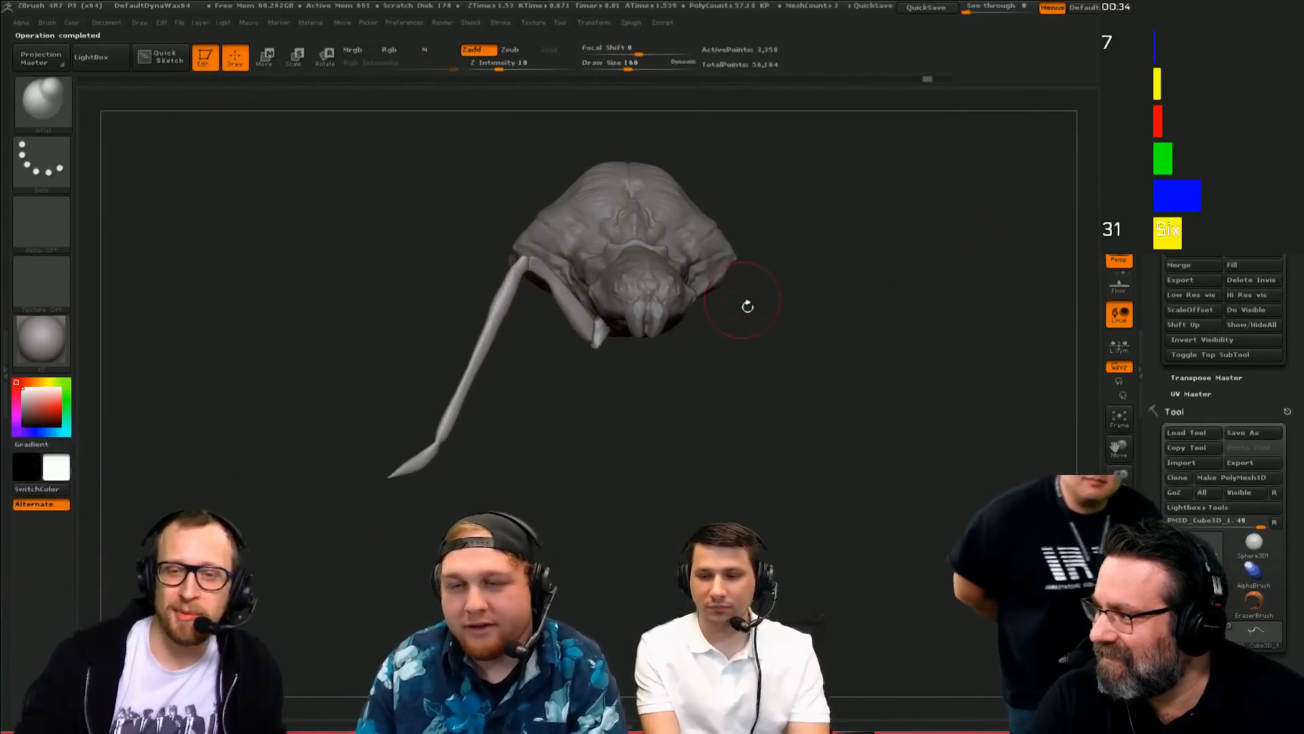
drag(745, 303, 921, 472)
mouse_move(853, 437)
mouse_down()
mouse_move(838, 443)
mouse_move(818, 347)
mouse_up()
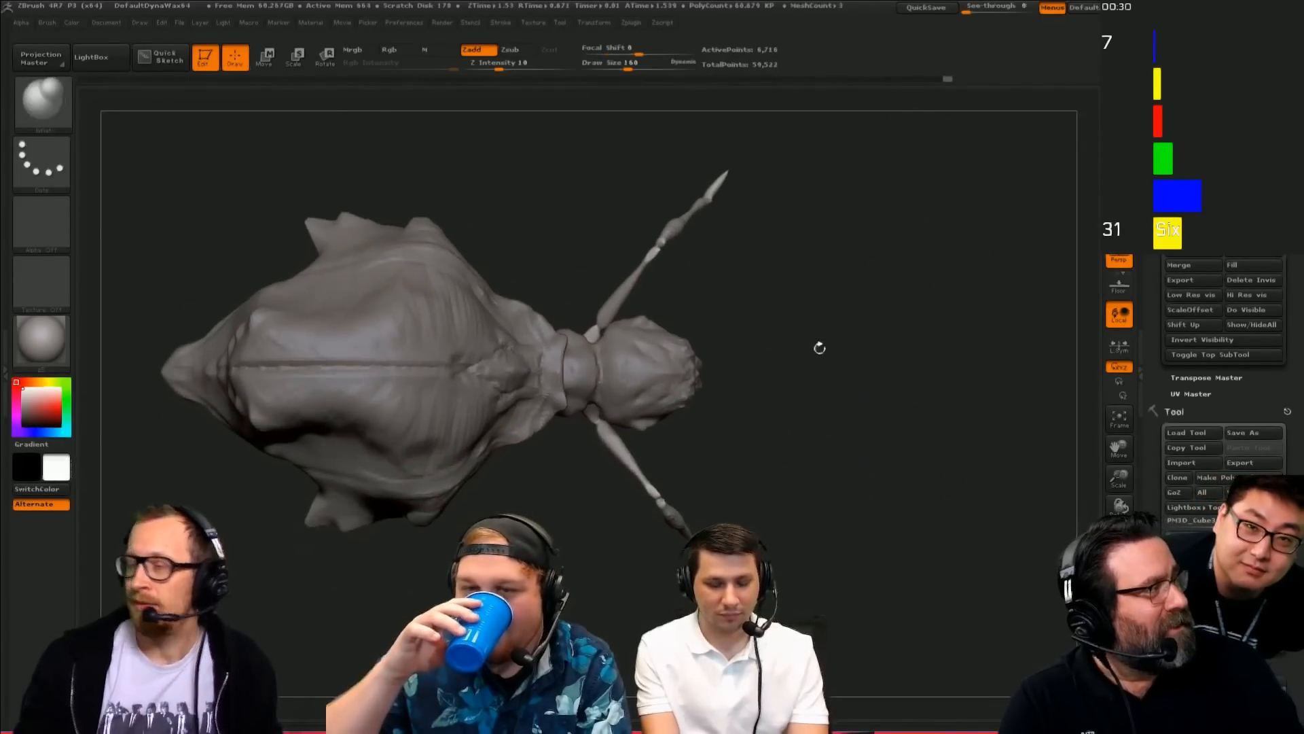
mouse_move(853, 645)
ctrl+mouse_down()
mouse_move(442, 193)
mouse_move(437, 166)
ctrl+mouse_up()
key(w)
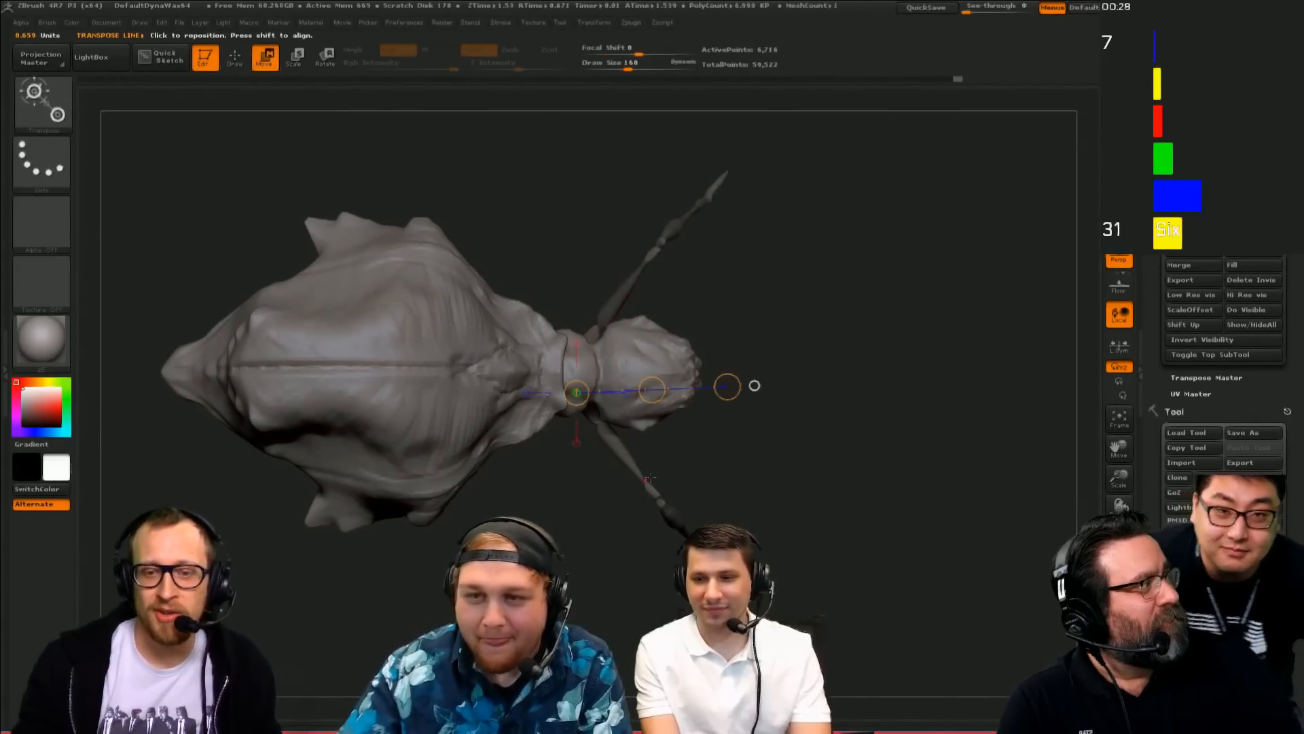
drag(649, 483, 752, 478)
shift+drag(676, 524, 820, 524)
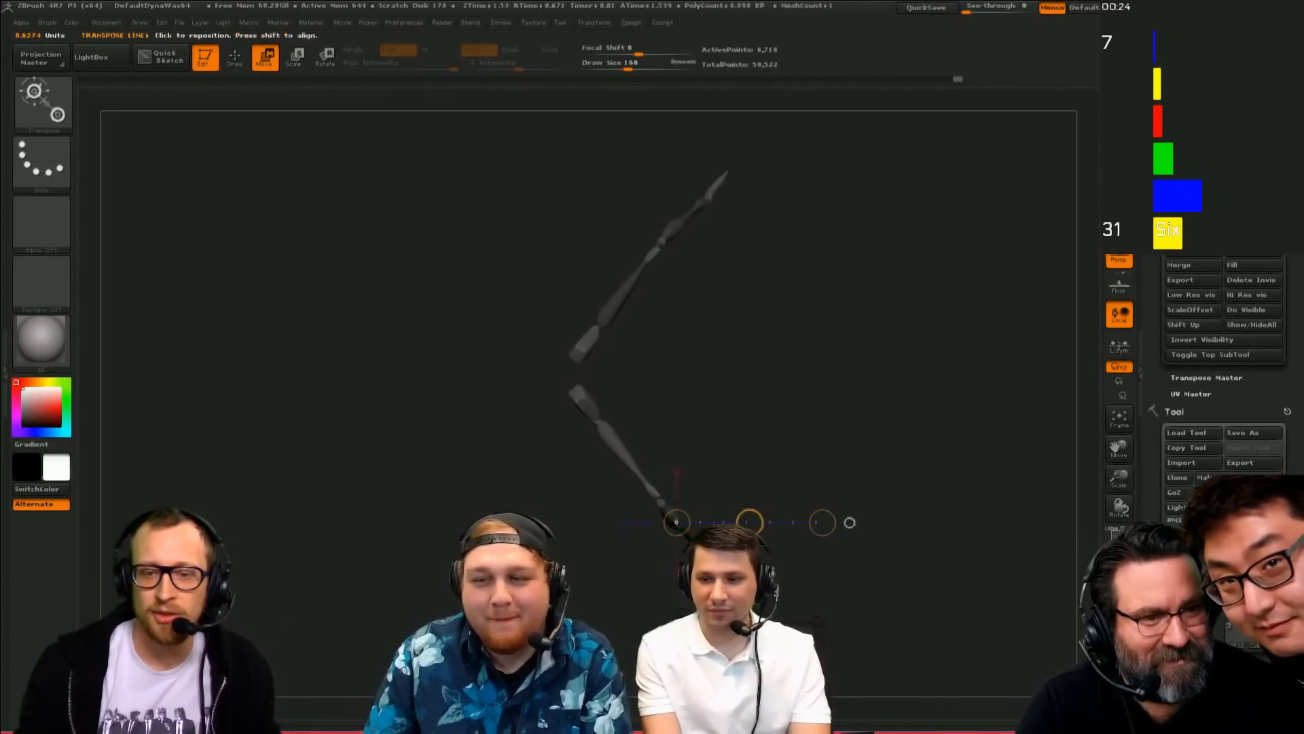
drag(1156, 639, 1157, 309)
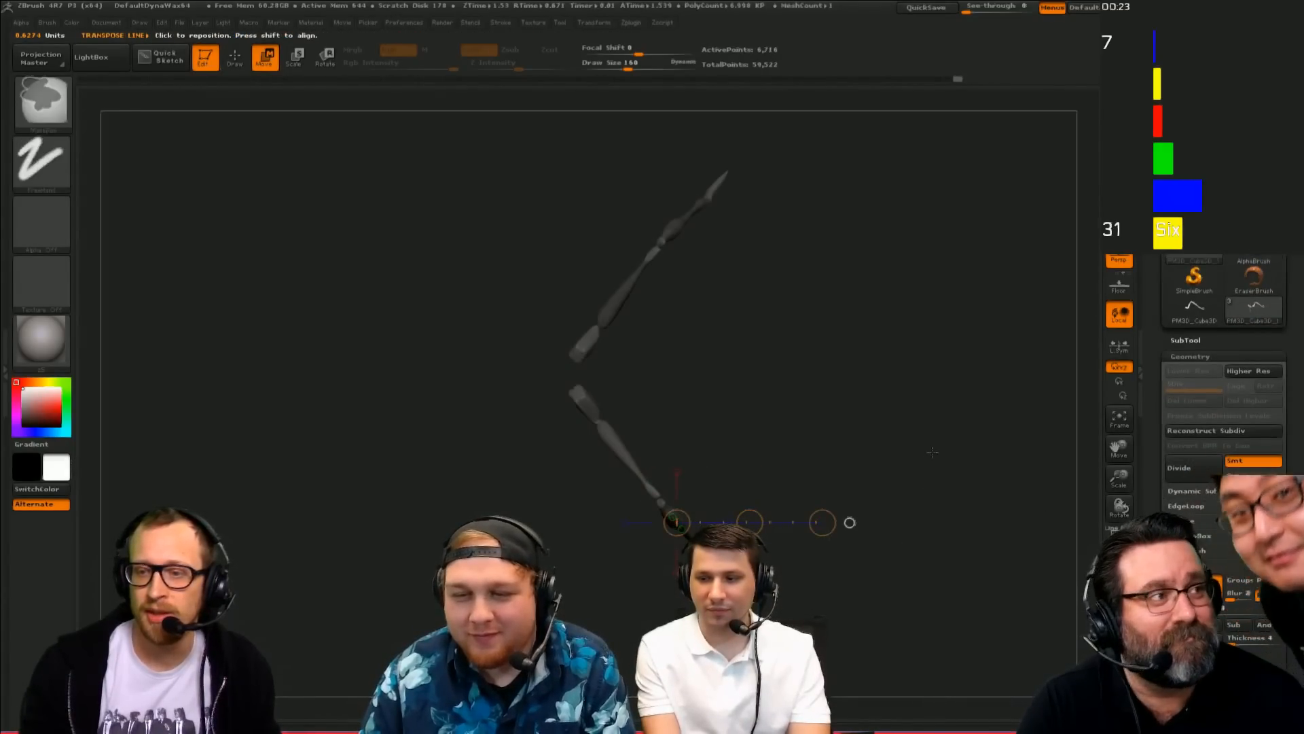
click(1197, 344)
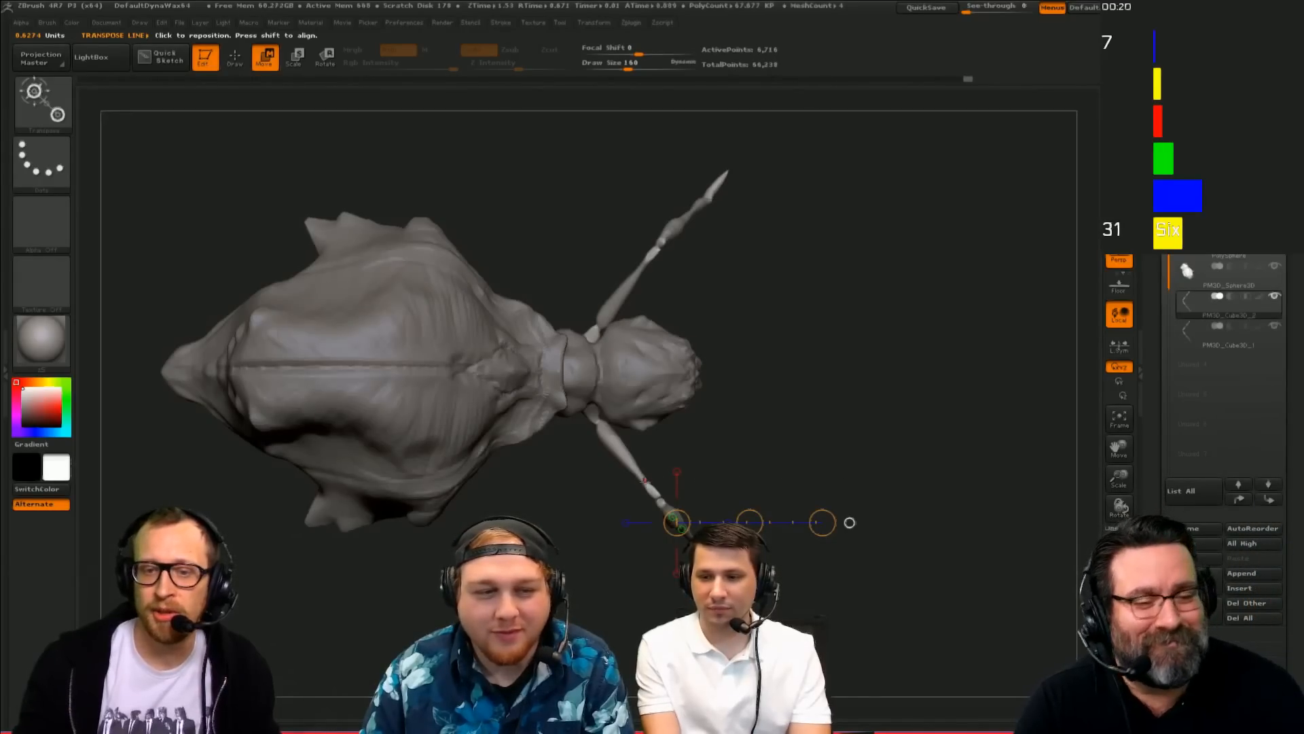
Step: Move the duplicated leg pair back along the body and rotate it so the legs point toward the abdomen
click(644, 481)
drag(729, 481, 705, 482)
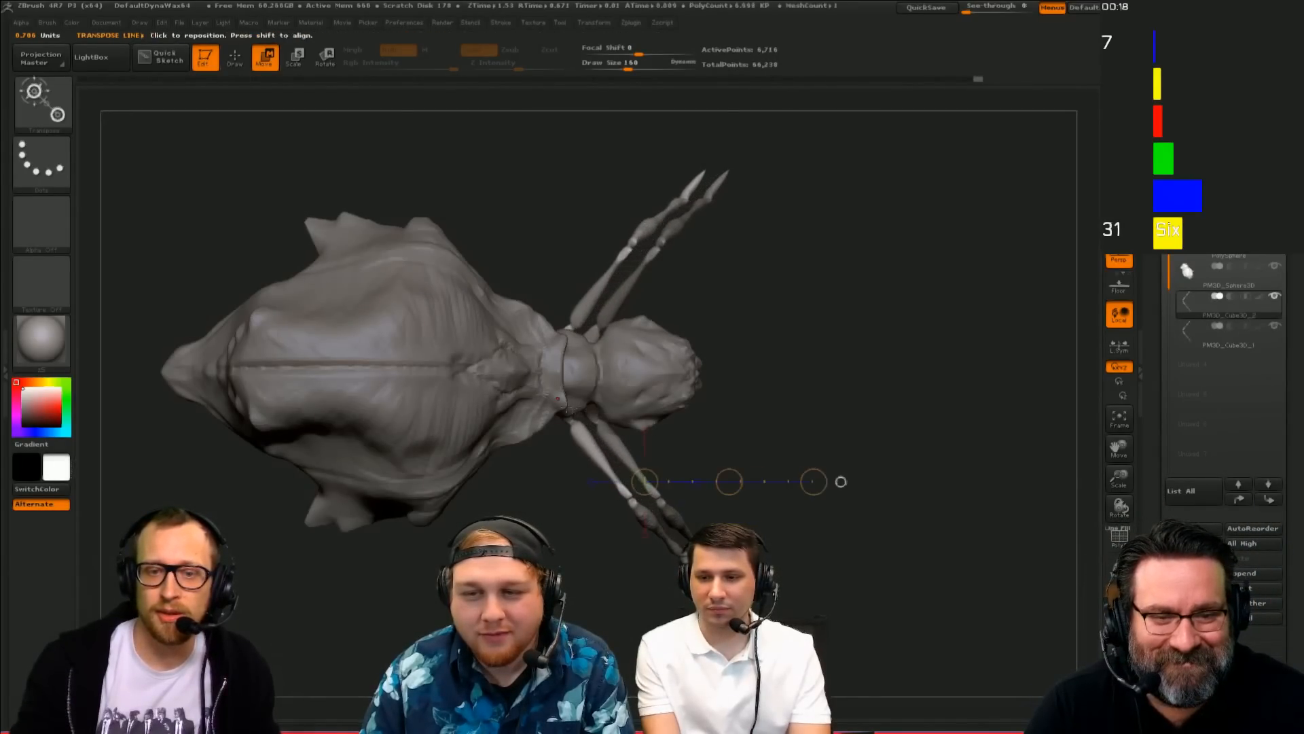
key(r)
mouse_move(558, 399)
mouse_down()
mouse_move(834, 400)
mouse_move(813, 476)
mouse_up()
drag(818, 443, 628, 581)
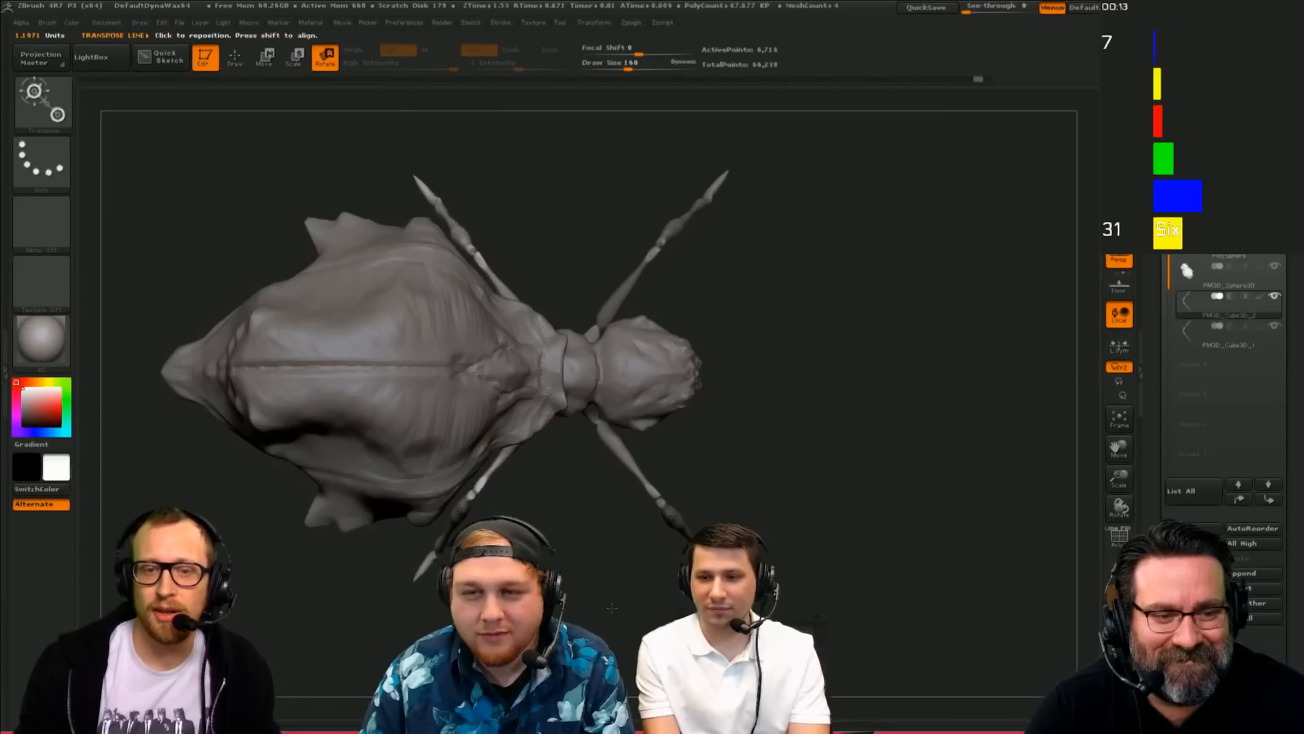
Step: Duplicate the backward-pointing leg pair and shift the copy farther back as a third pair
drag(842, 591, 886, 683)
alt+drag(944, 435, 1136, 510)
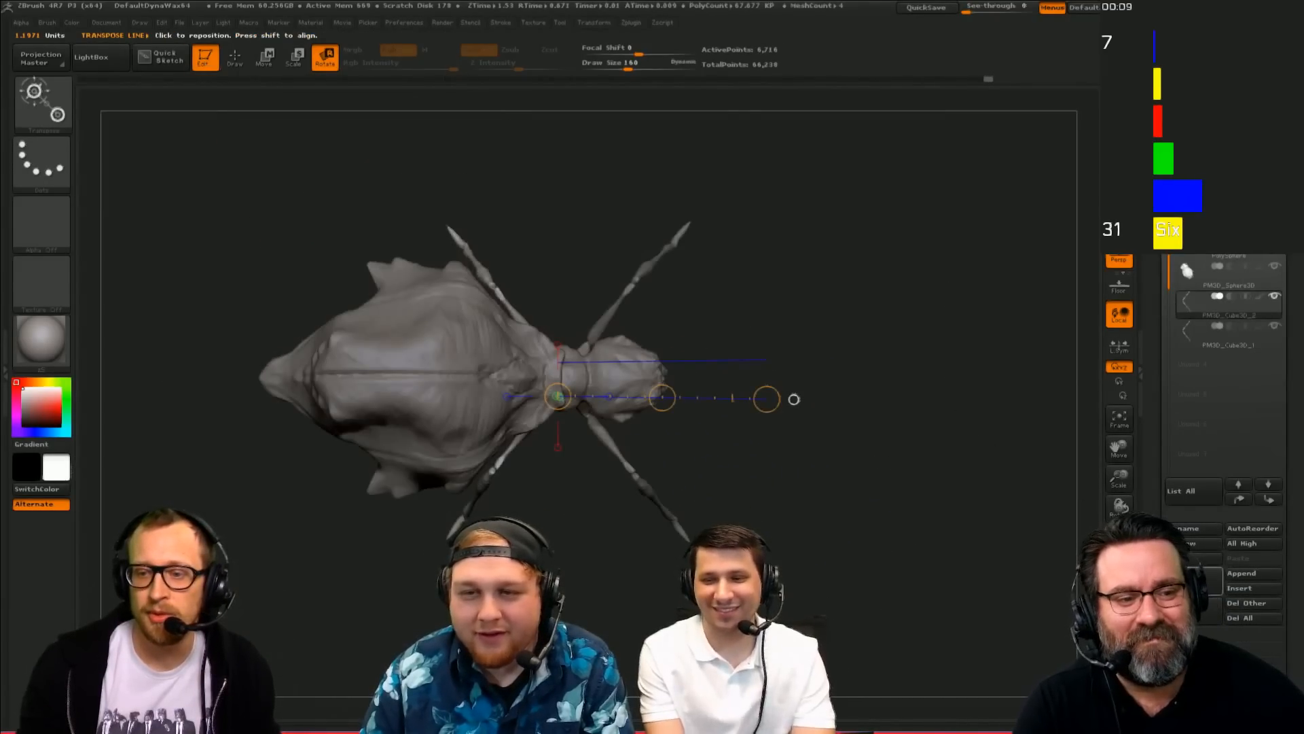
key(w)
drag(663, 398, 639, 398)
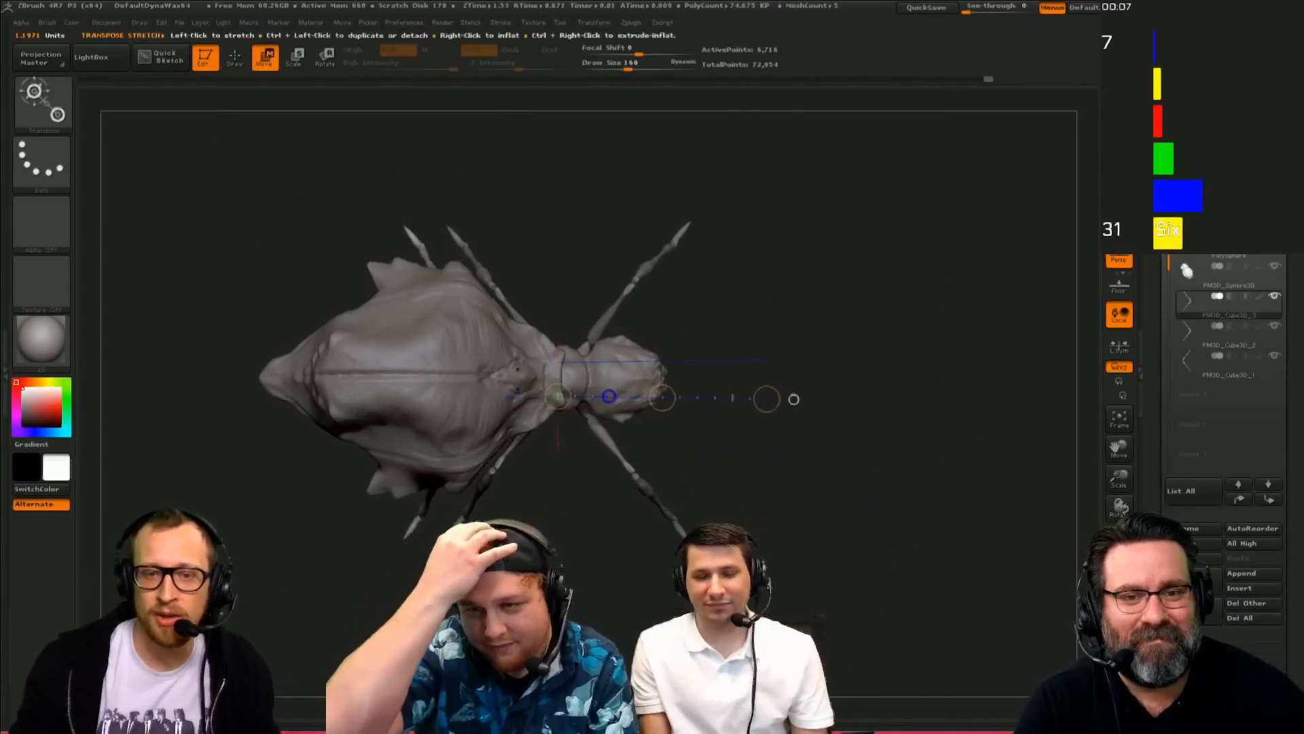
Step: Select the front leg pair and reposition its base joints against the underside of the thorax with the Move brush
drag(842, 574, 900, 507)
alt+drag(771, 553, 780, 604)
key(q)
alt+click(590, 411)
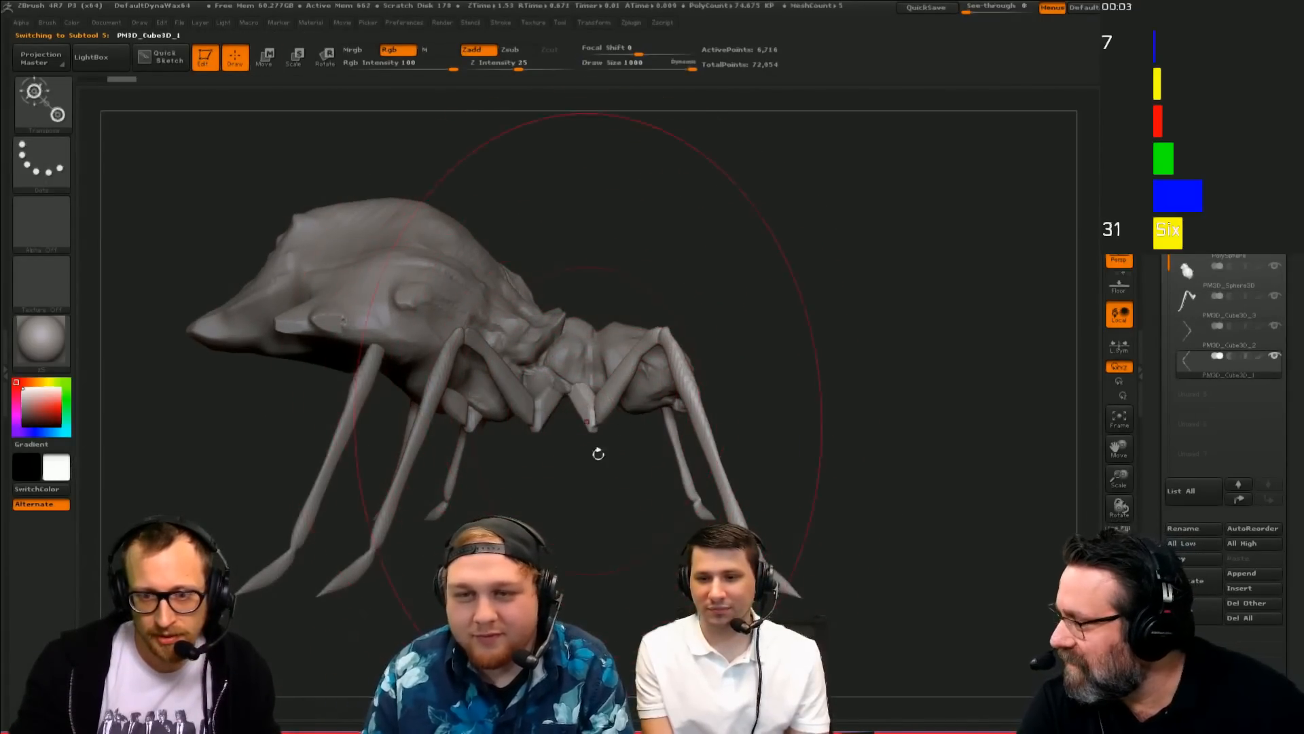
shift+drag(598, 454, 628, 354)
key(w)
key(s)
key(q)
key(s)
drag(586, 410, 575, 409)
drag(584, 406, 573, 404)
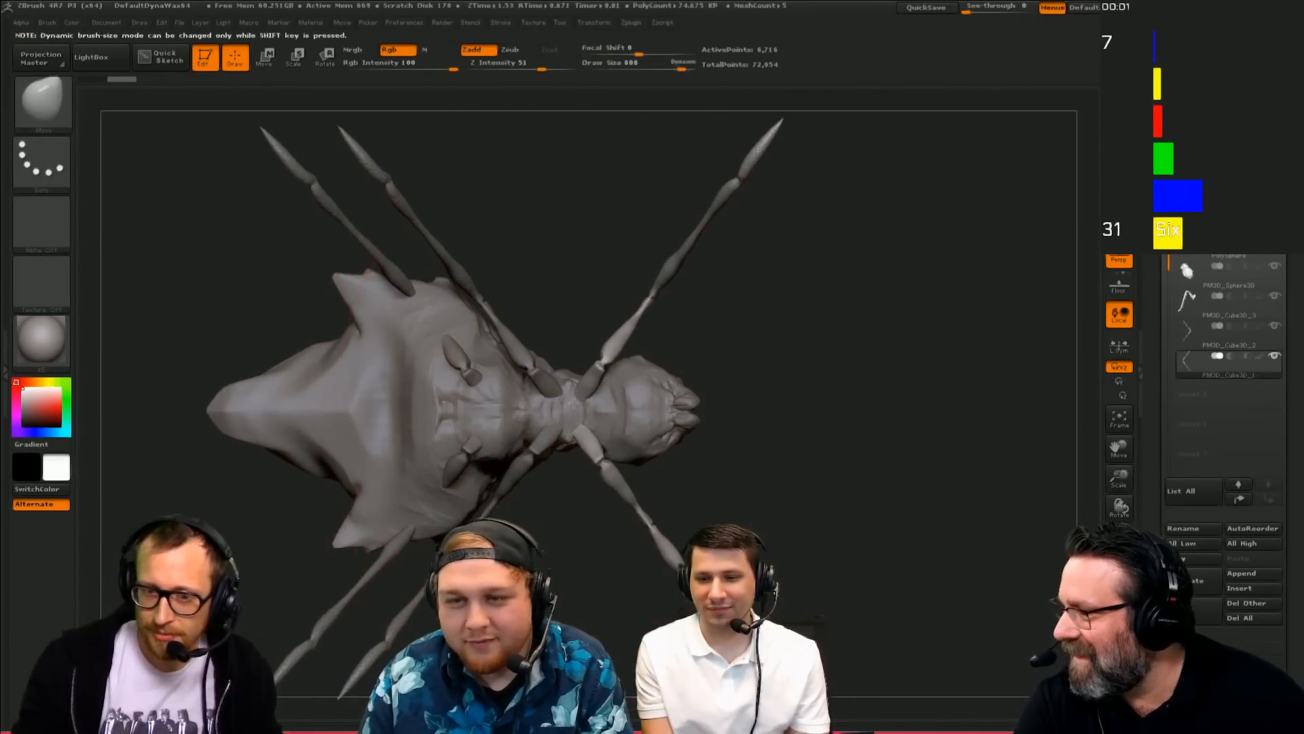
Step: Select the middle leg pair and pull its base segments toward the thorax with a resized Move brush
alt+click(546, 390)
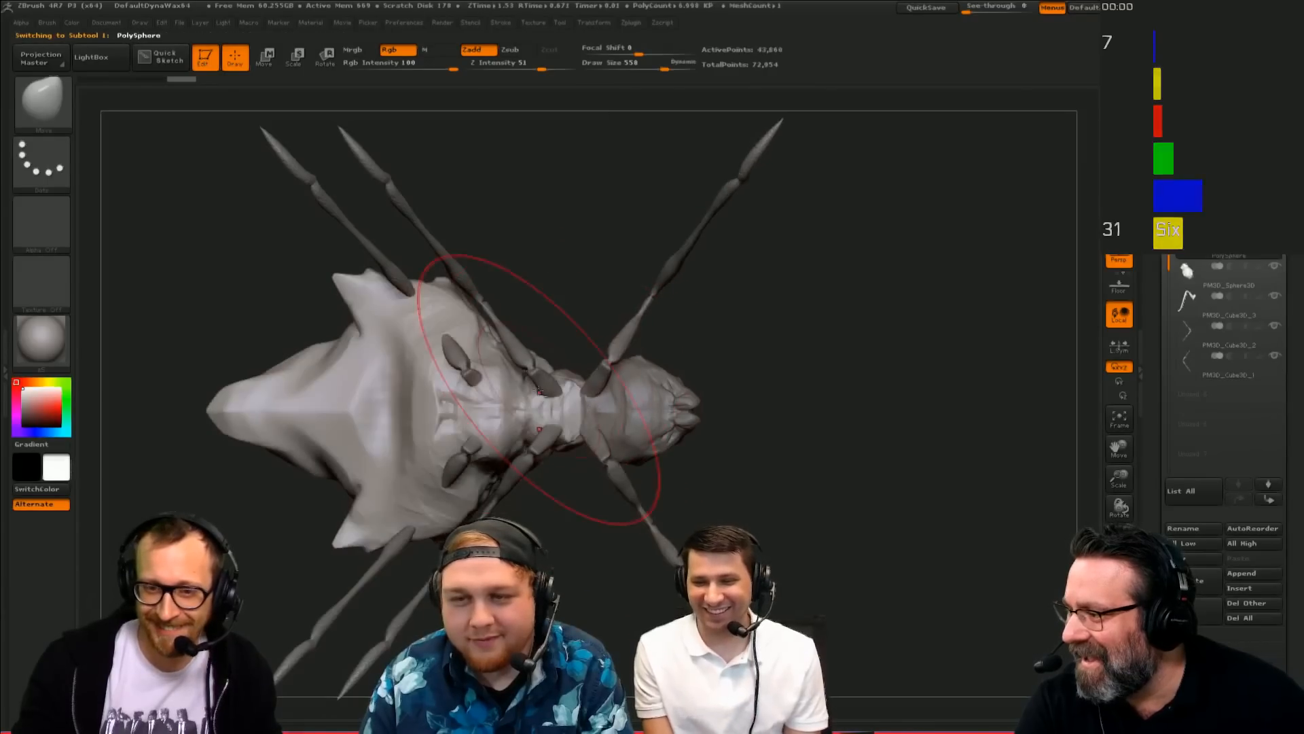
key(s)
drag(543, 379, 559, 378)
alt+click(548, 382)
key(s)
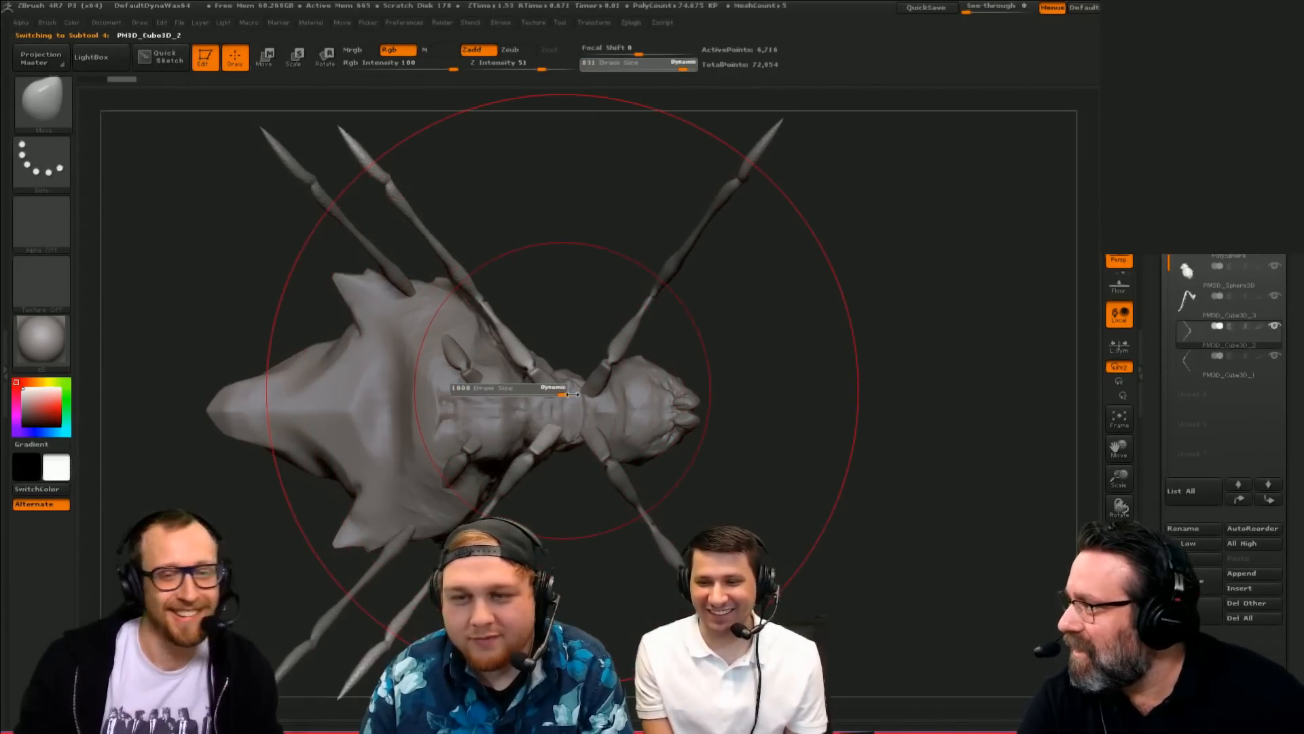
click(571, 394)
key([)
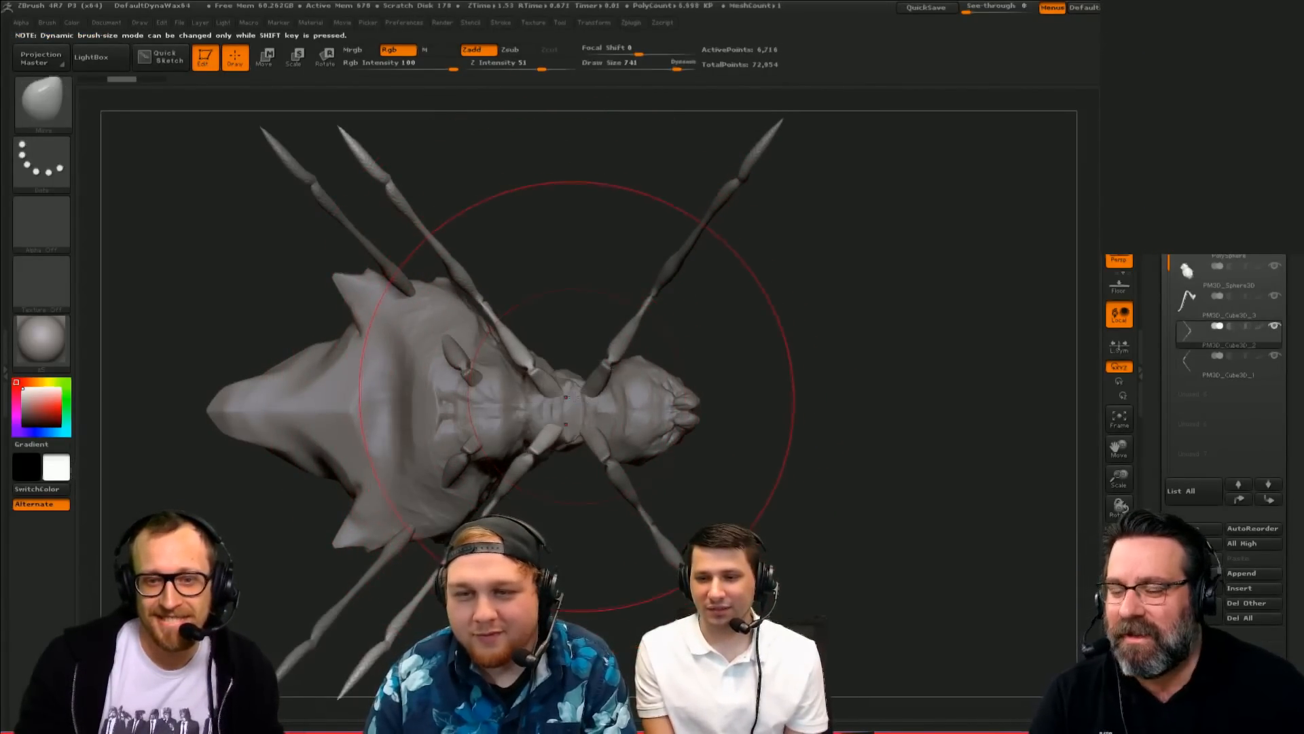
key([)
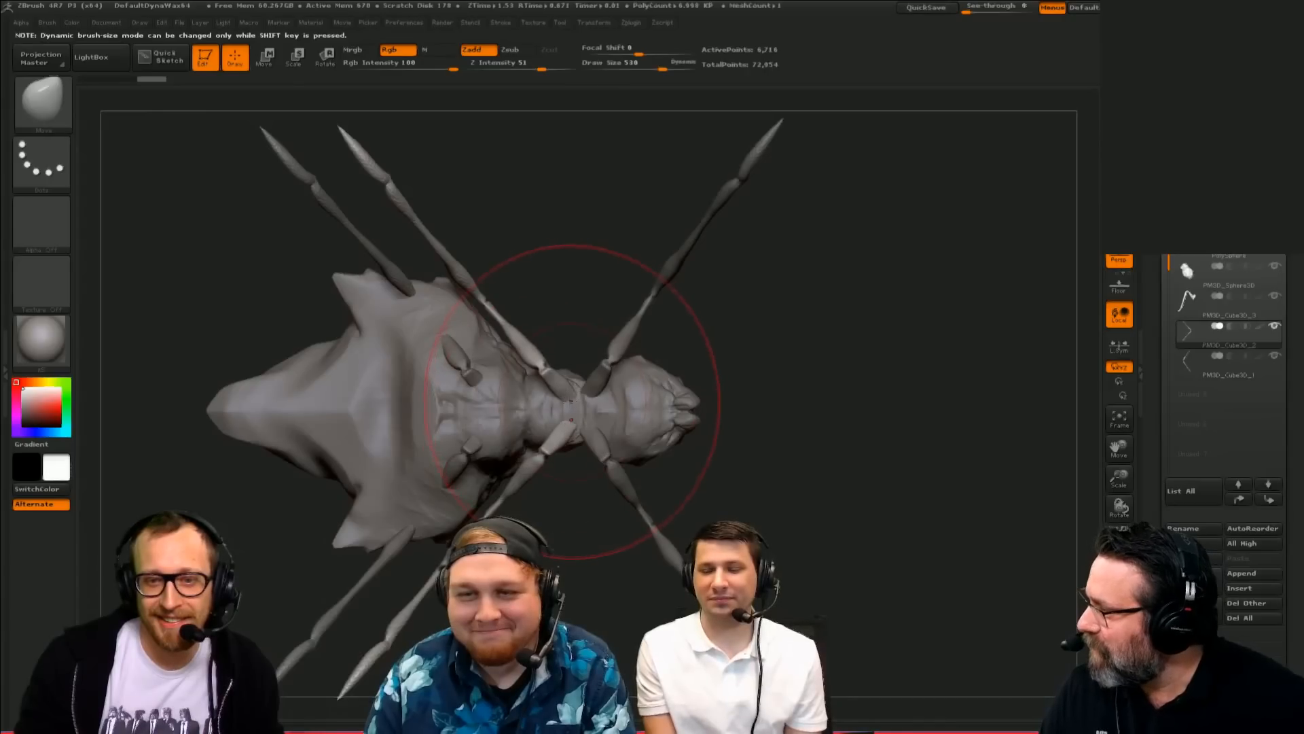
mouse_move(579, 302)
mouse_down()
mouse_move(543, 401)
mouse_move(520, 425)
mouse_move(511, 349)
mouse_up()
Step: Select the rear leg pair, rotate it farther toward the tail and move it slightly forward
alt+click(480, 379)
key(r)
mouse_move(556, 389)
mouse_down()
mouse_move(854, 387)
mouse_move(763, 332)
mouse_move(754, 282)
mouse_up()
key(w)
drag(629, 389, 683, 387)
drag(857, 266, 867, 267)
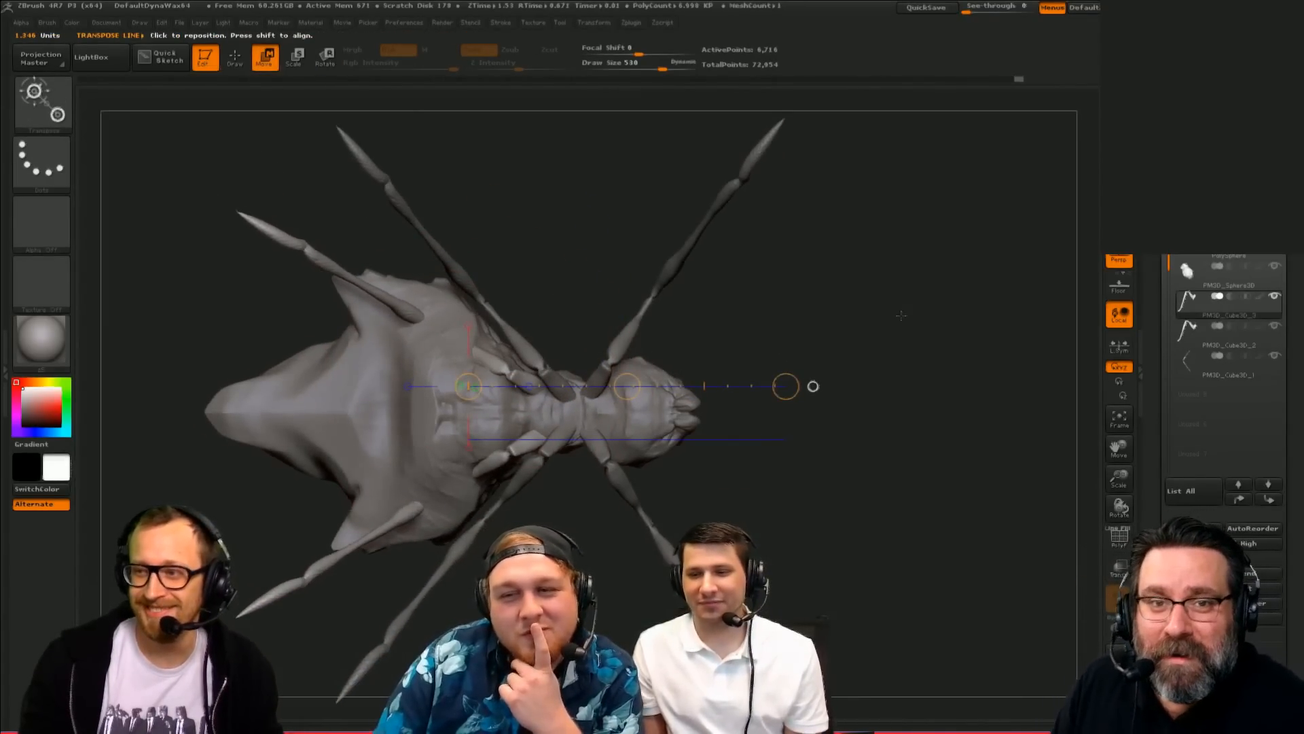
Step: Select the body subtool and reshape the underside of the abdomen, undoing an unwanted stroke and adjusting the brush size
key(q)
alt+click(431, 384)
mouse_move(649, 123)
mouse_down()
mouse_move(671, 279)
mouse_move(441, 389)
mouse_move(411, 305)
mouse_up()
key(s)
key(ctrl+z)
drag(527, 207, 475, 297)
key(alt+s)
key(s)
mouse_move(441, 360)
mouse_down()
mouse_move(456, 361)
mouse_move(411, 327)
mouse_up()
Step: Lift and hollow the tail end of the abdomen with a large Move brush
key(b)
key(m)
key(v)
mouse_move(646, 339)
mouse_down()
mouse_move(701, 210)
mouse_move(550, 285)
mouse_up()
mouse_move(632, 286)
mouse_down()
mouse_move(783, 259)
mouse_move(730, 233)
mouse_move(737, 279)
mouse_move(691, 361)
mouse_move(736, 381)
mouse_move(769, 327)
mouse_move(736, 367)
mouse_move(801, 332)
mouse_move(937, 339)
mouse_move(874, 192)
mouse_move(850, 180)
mouse_up()
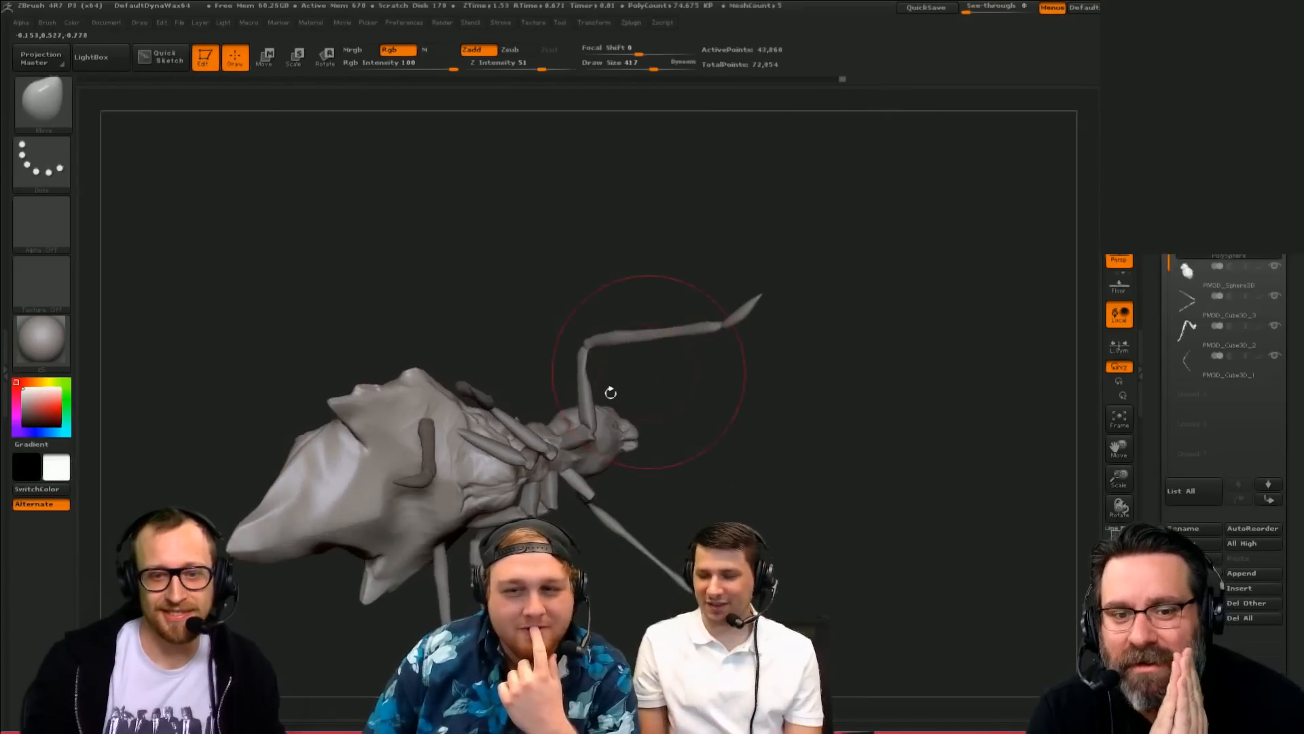
mouse_move(609, 390)
mouse_down()
mouse_move(591, 303)
mouse_move(564, 414)
mouse_up()
key(])
drag(519, 238, 519, 283)
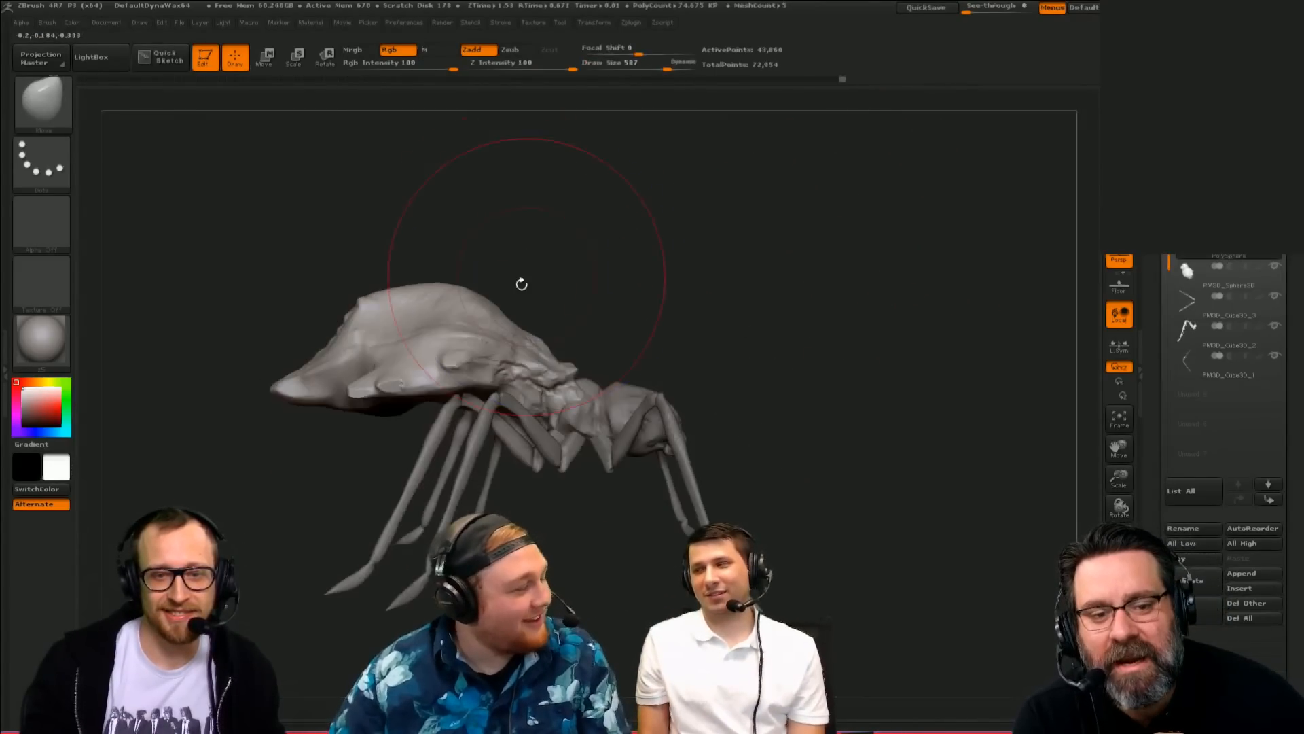
drag(296, 387, 385, 332)
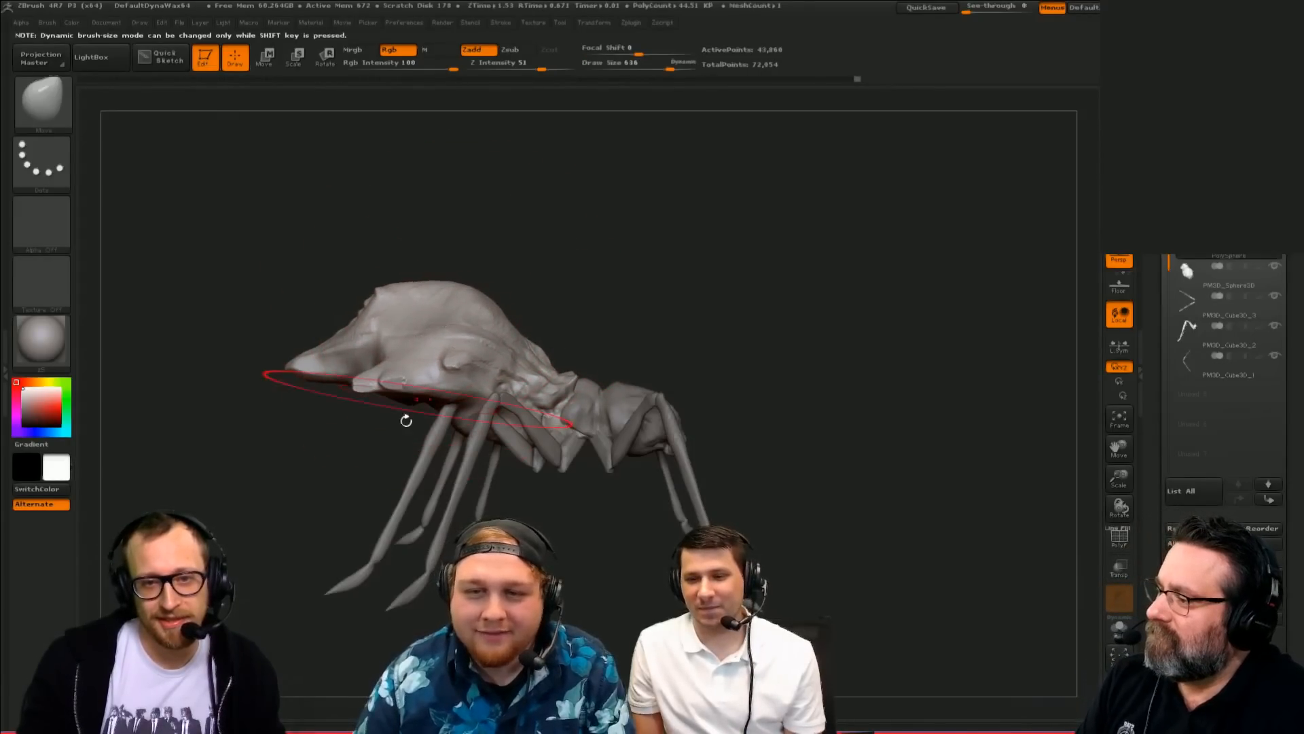
Step: Clip the protruding spikes on the abdomen's sides with a straight clip curve
mouse_move(407, 421)
mouse_down()
mouse_move(614, 328)
mouse_move(435, 393)
mouse_up()
key(s)
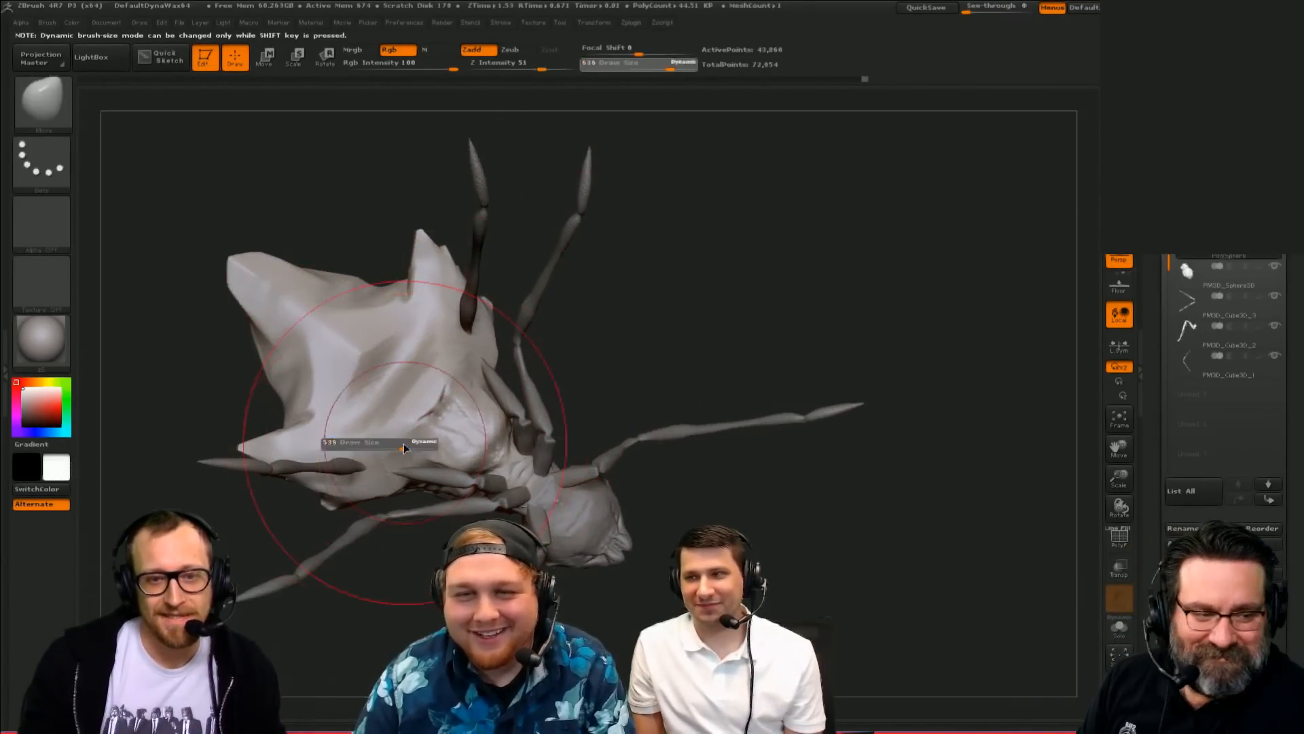
drag(403, 447, 398, 447)
mouse_move(575, 340)
mouse_down()
mouse_move(684, 254)
mouse_move(665, 215)
mouse_move(745, 210)
mouse_move(687, 367)
mouse_move(797, 364)
mouse_up()
mouse_move(801, 413)
mouse_down()
mouse_move(751, 294)
mouse_move(843, 335)
mouse_move(765, 402)
mouse_move(659, 387)
mouse_up()
ctrl+shift+drag(579, 392, 513, 501)
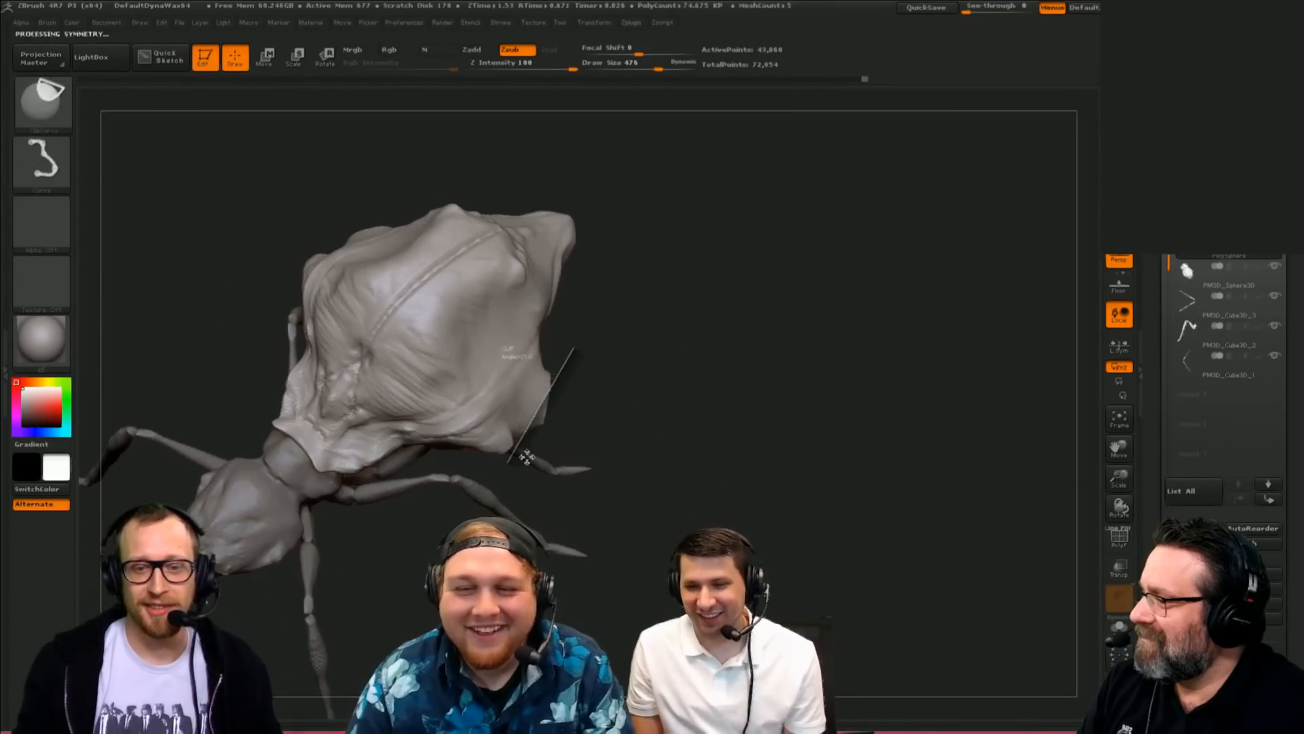
mouse_move(615, 445)
mouse_down()
mouse_move(638, 346)
mouse_move(666, 390)
mouse_move(743, 390)
mouse_move(664, 441)
mouse_up()
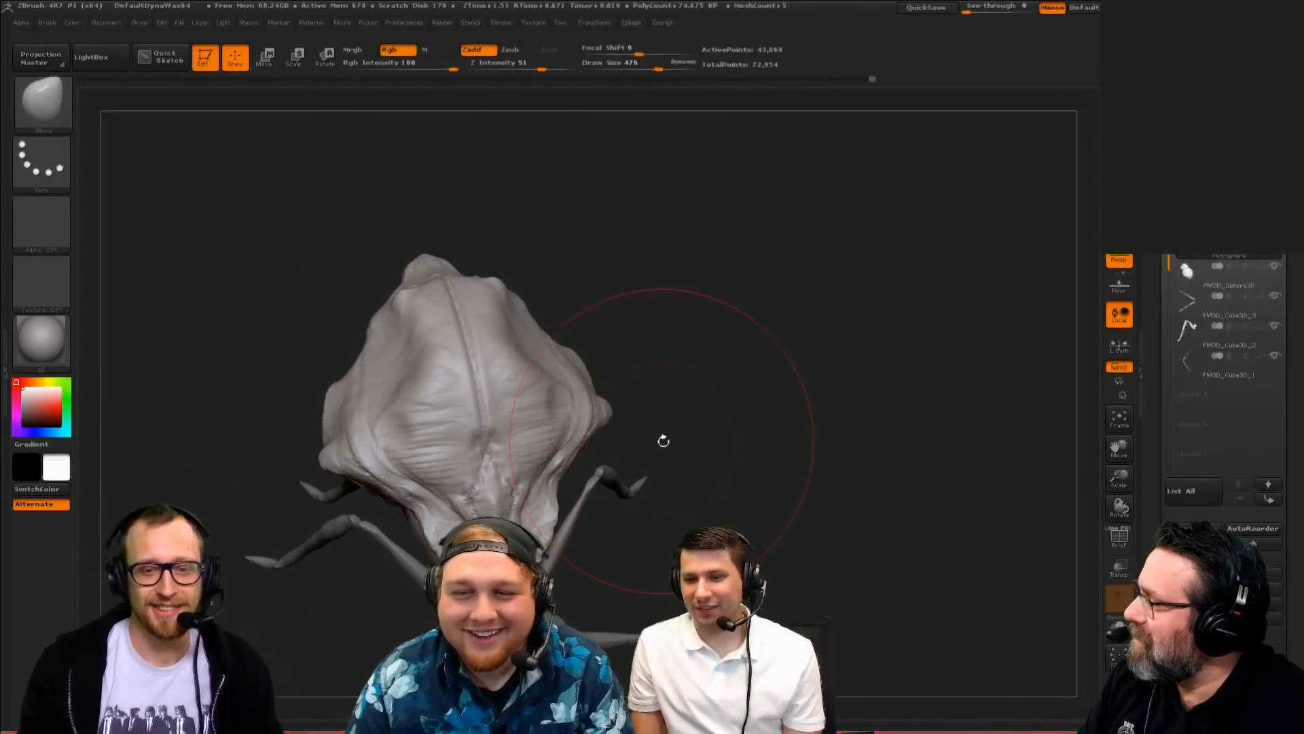
drag(415, 503, 383, 468)
Step: Duplicate the front leg pair as a new subtool and move the copy forward toward the head
mouse_move(620, 246)
mouse_down()
mouse_move(621, 259)
mouse_move(623, 234)
mouse_up()
drag(847, 349, 824, 146)
alt+drag(837, 251, 796, 415)
key(e)
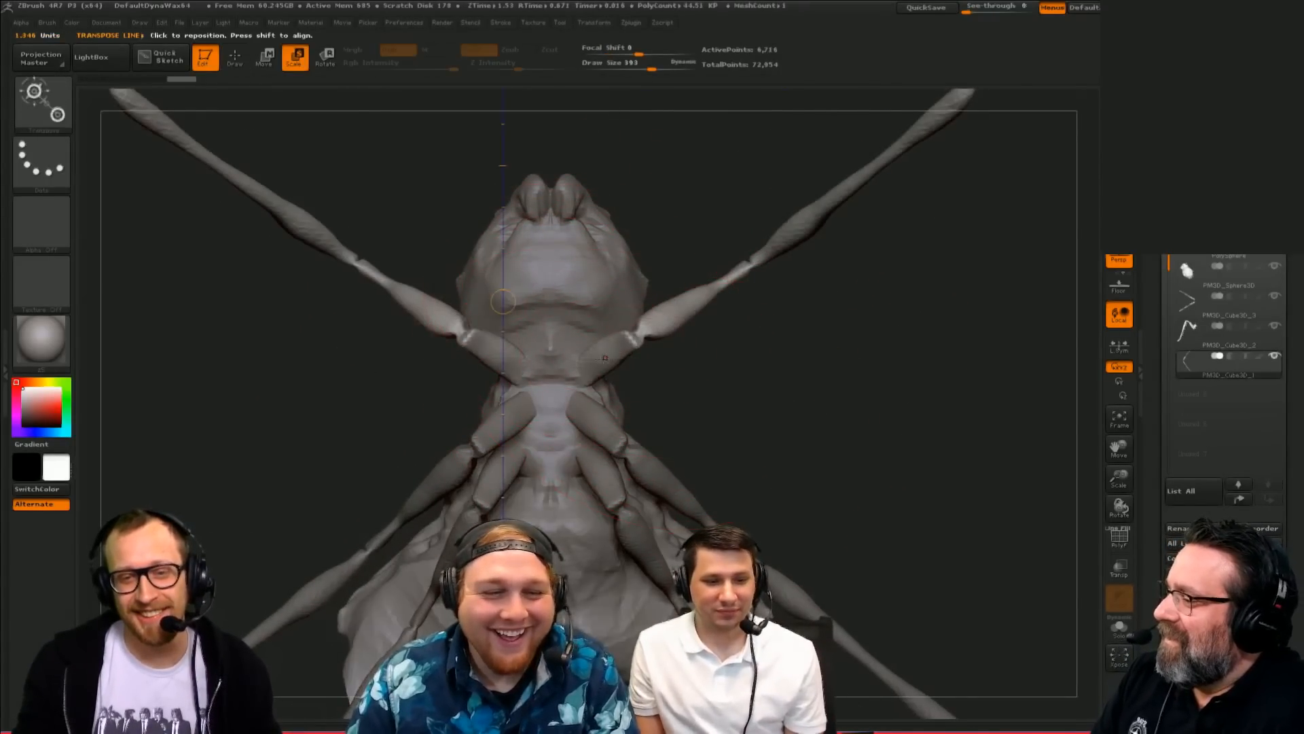
drag(797, 354, 686, 369)
key(ctrl+z)
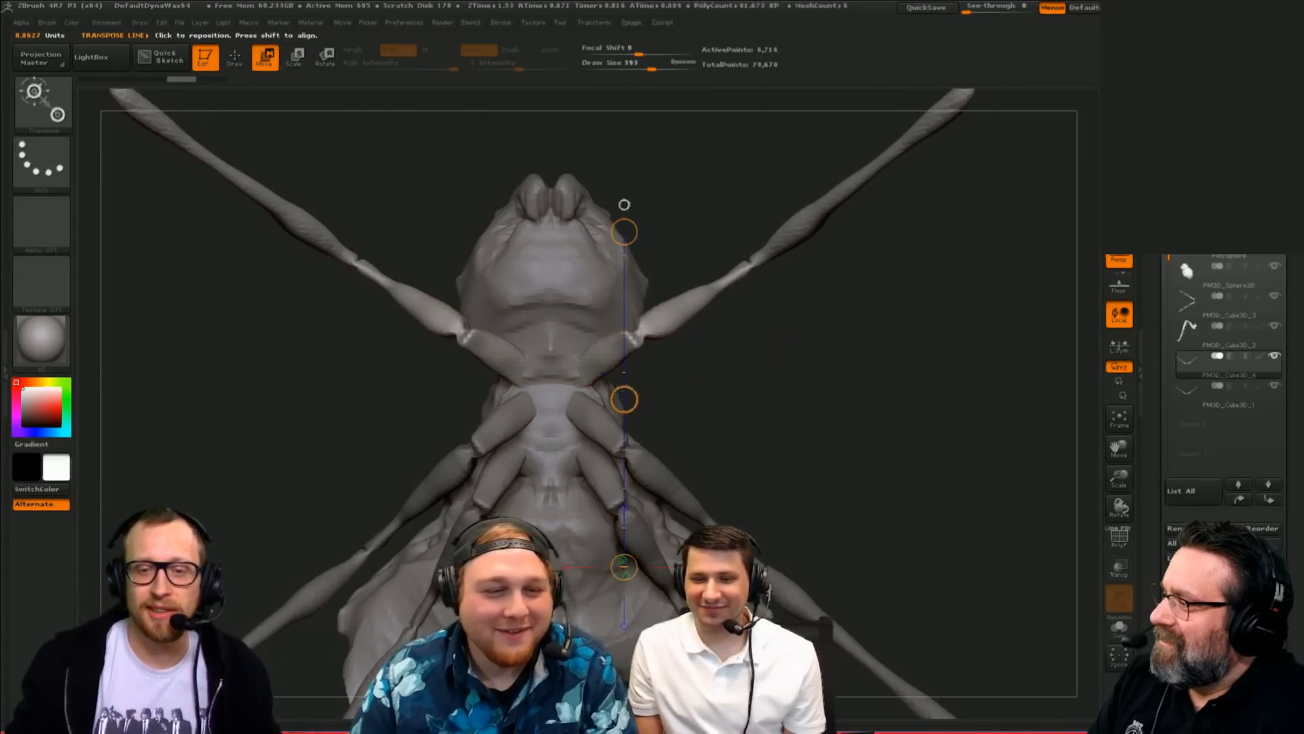
mouse_move(625, 398)
mouse_down()
mouse_move(624, 367)
mouse_move(885, 326)
mouse_up()
Step: Rotate the copied front leg pair further forward about its base at the head, checking the pose as a black silhouette
key(e)
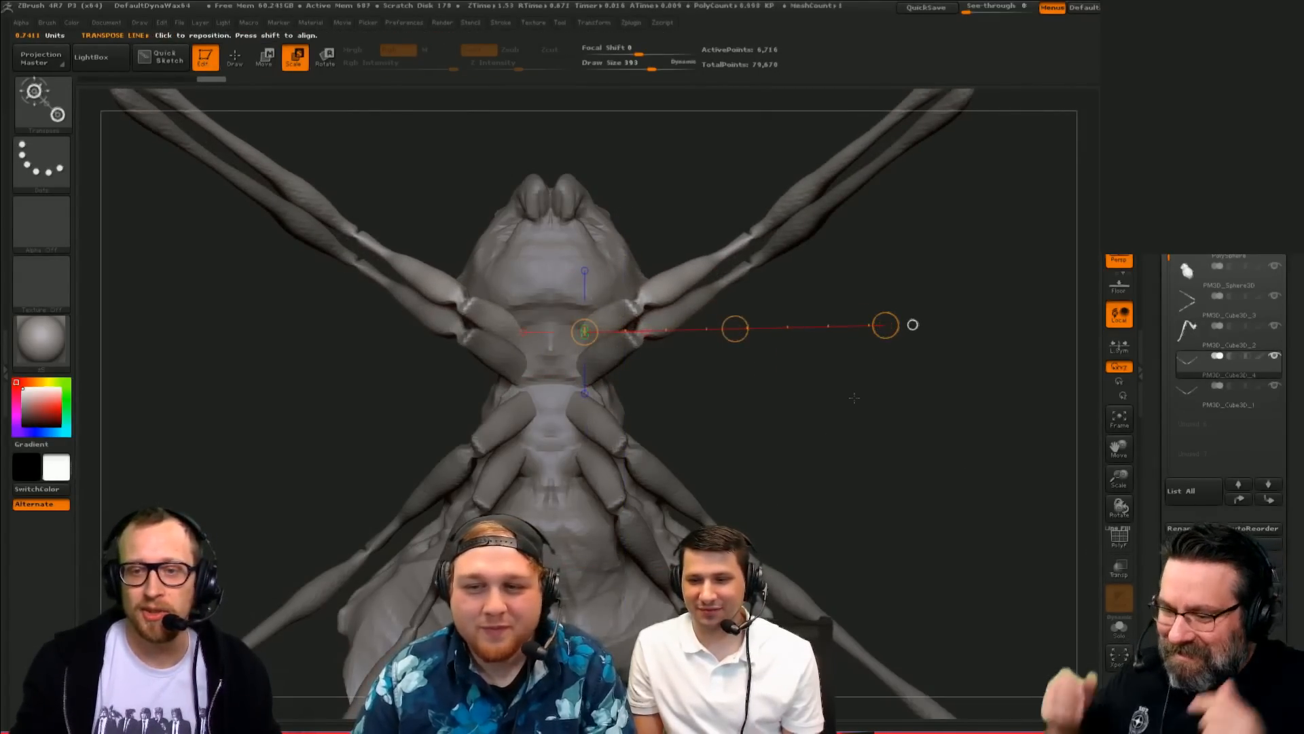
drag(855, 398, 801, 408)
key(r)
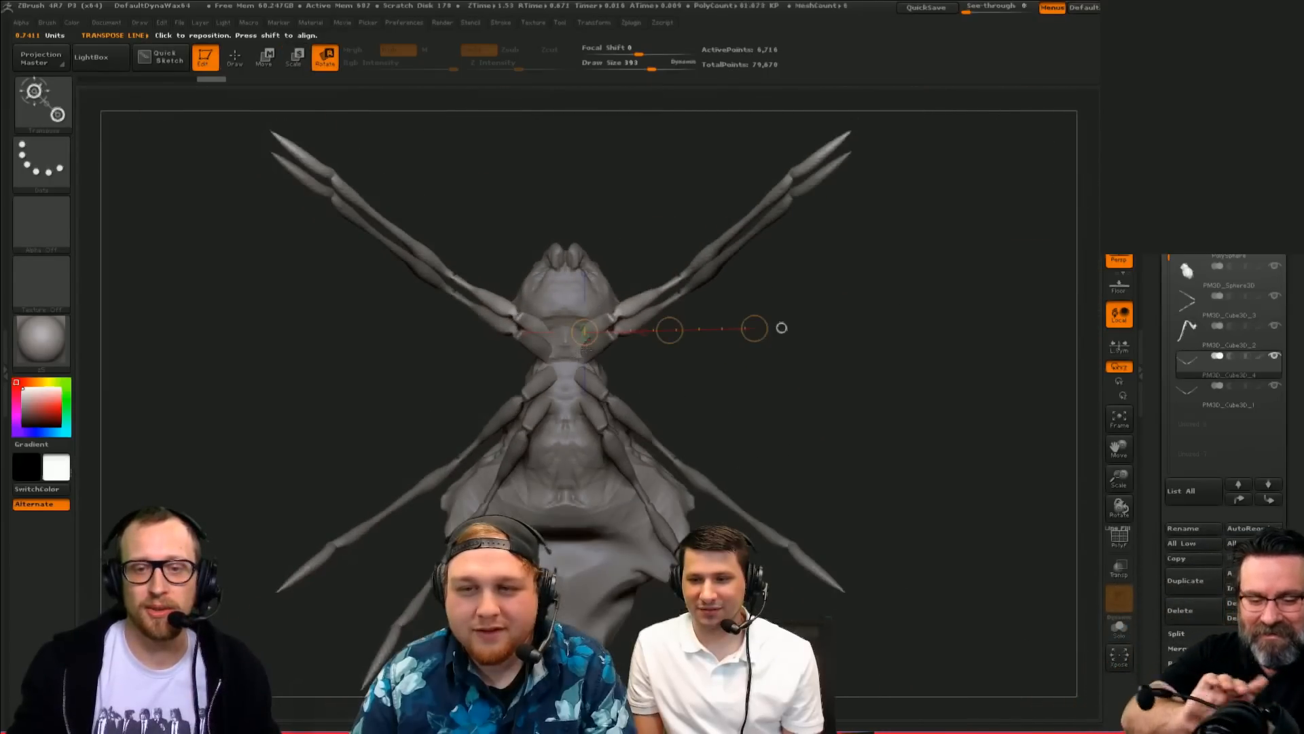
mouse_move(585, 343)
mouse_down()
mouse_move(606, 453)
mouse_move(801, 492)
mouse_up()
key(v)
mouse_move(818, 448)
mouse_down()
mouse_move(875, 412)
mouse_move(911, 413)
mouse_move(707, 381)
mouse_move(821, 401)
mouse_move(769, 379)
mouse_move(815, 361)
mouse_move(792, 336)
mouse_up()
key(shift+s)
key(b)
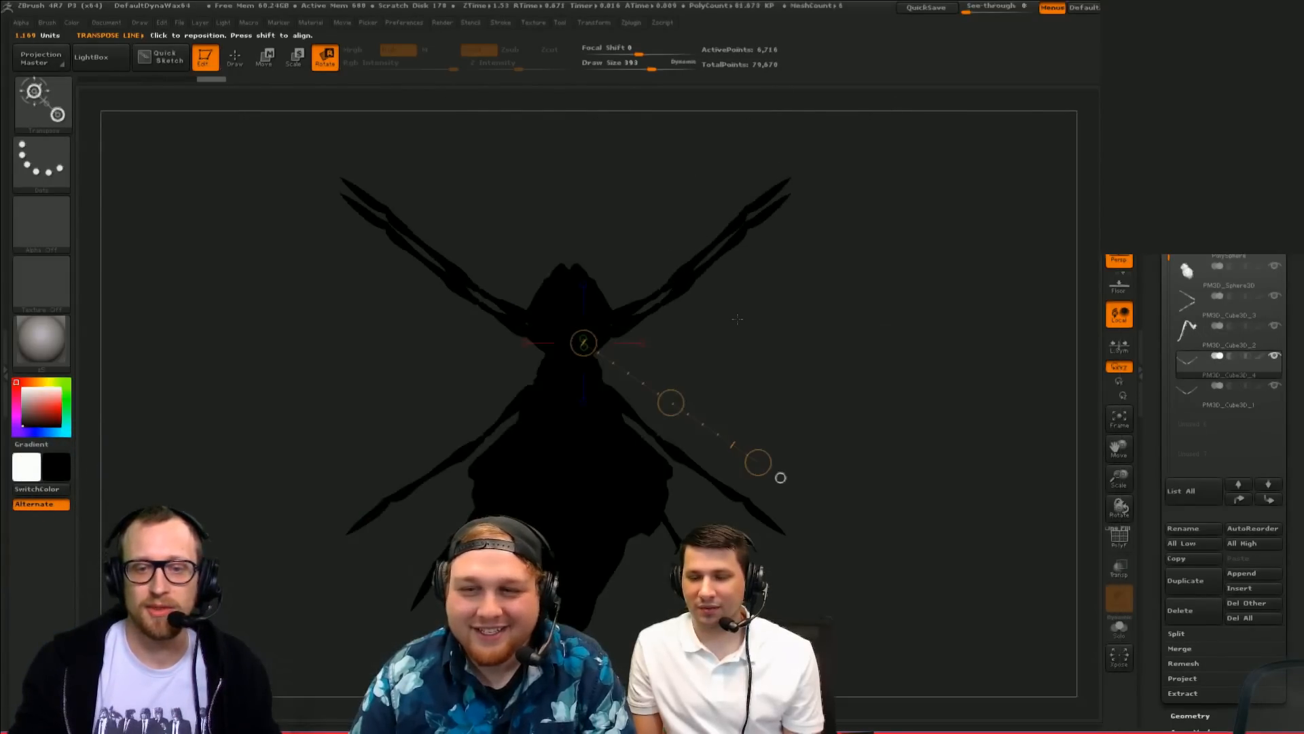
drag(758, 463, 762, 415)
key(ctrl+z)
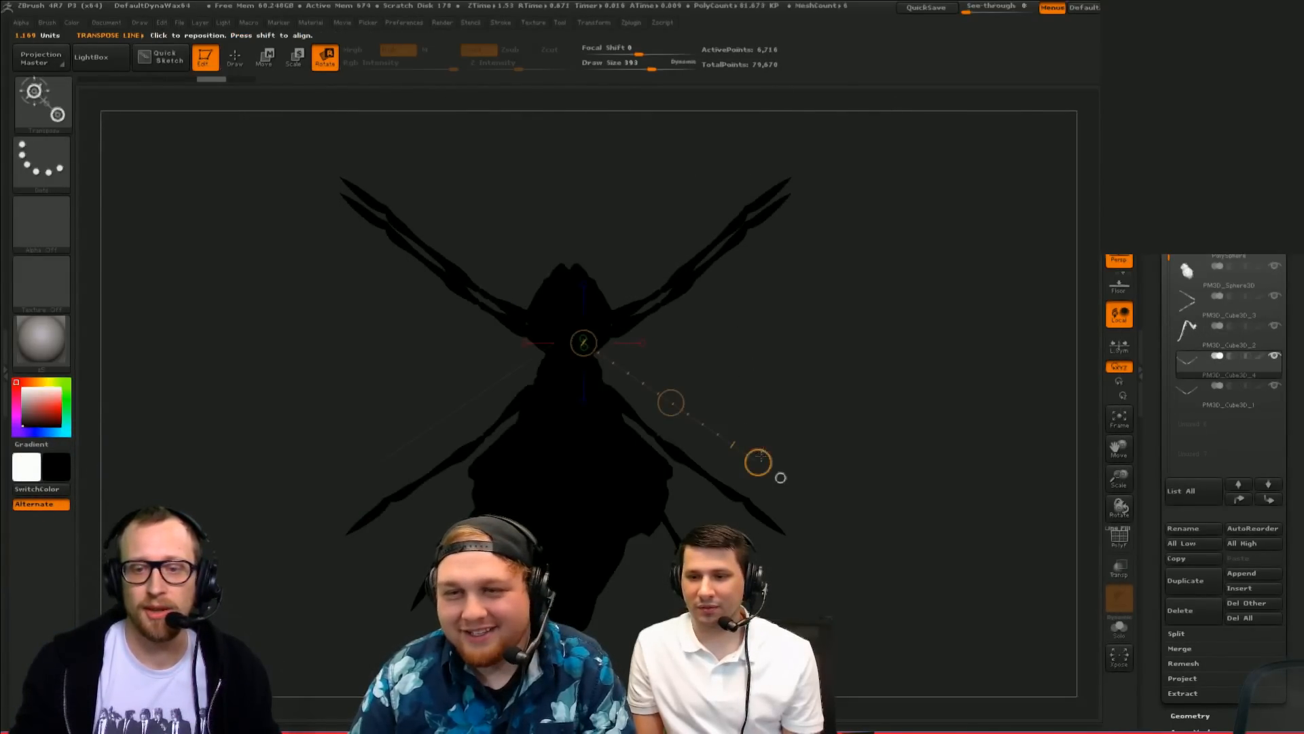
mouse_move(758, 463)
mouse_down()
mouse_move(761, 381)
mouse_move(722, 318)
mouse_move(793, 347)
mouse_move(751, 410)
mouse_move(780, 393)
mouse_move(761, 360)
mouse_up()
key(v)
key(q)
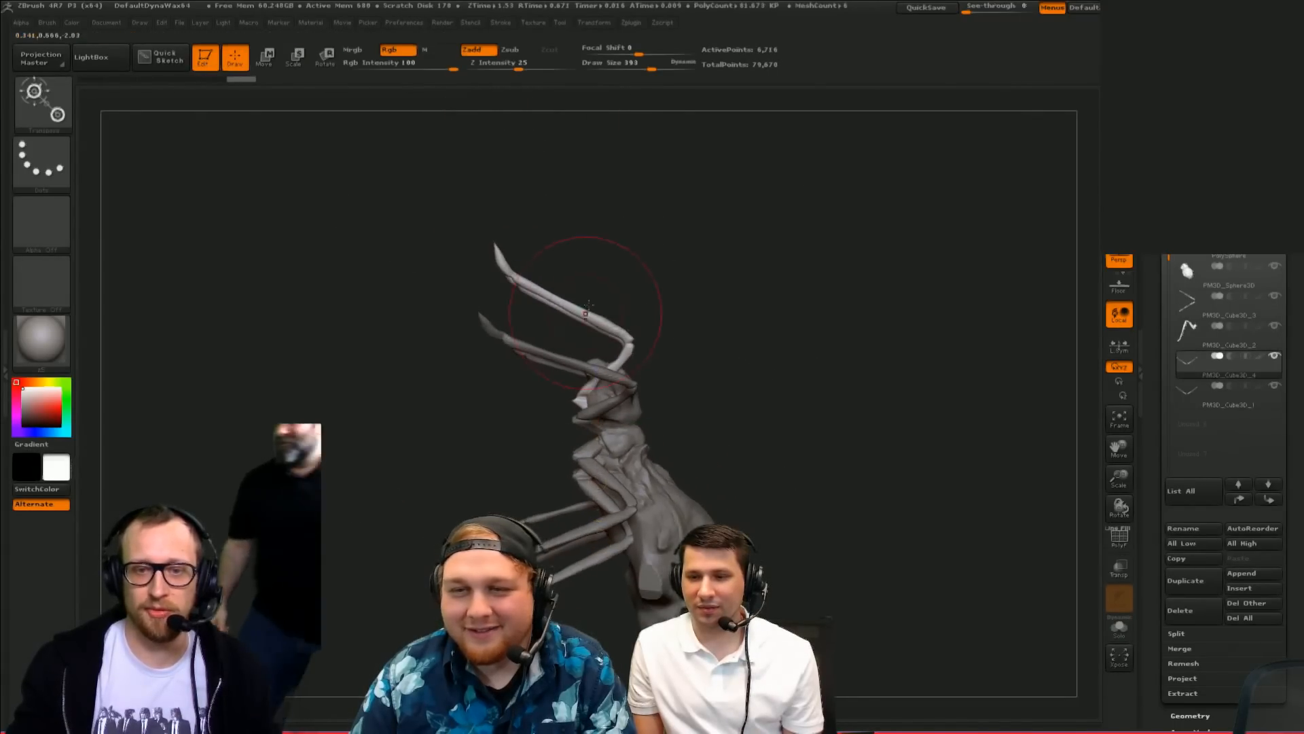
Step: Turn off perspective for a side view of the creature and enlarge the brush to draw size 1000
mouse_move(652, 310)
mouse_down()
mouse_move(818, 312)
mouse_move(888, 422)
mouse_up()
key(p)
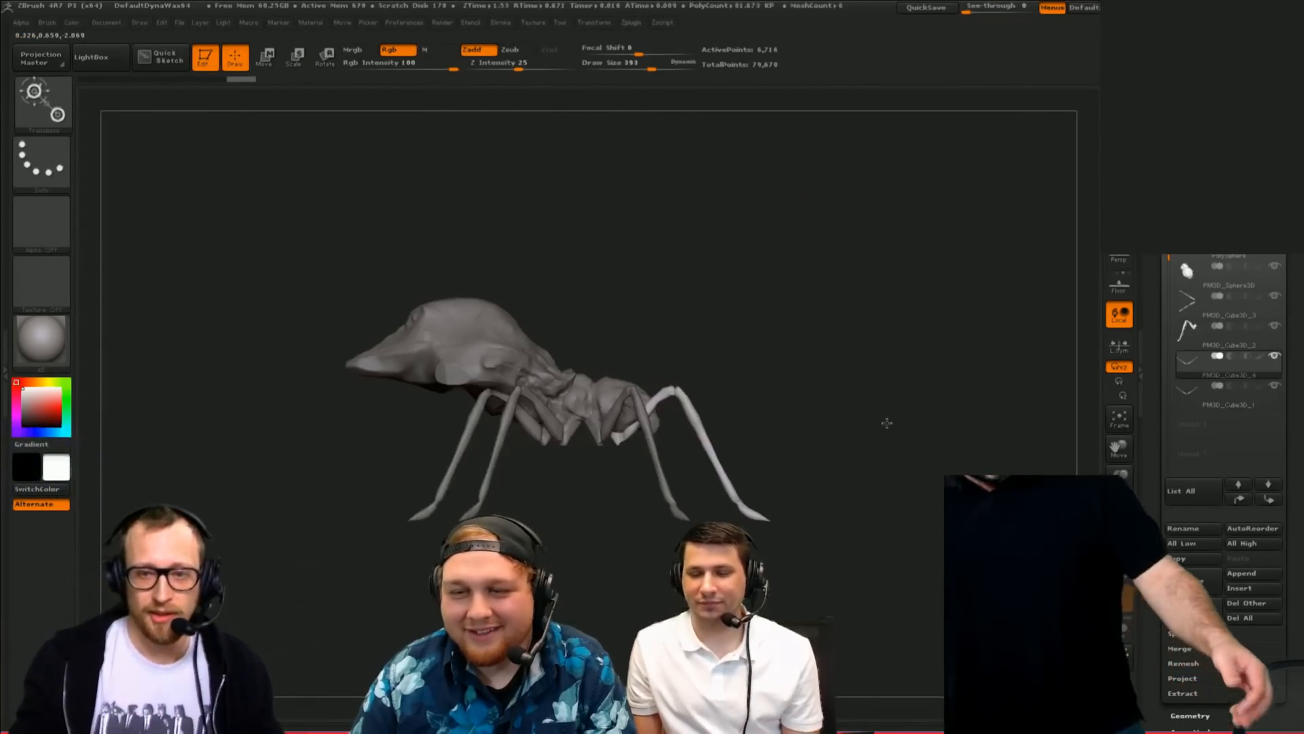
key(w)
mouse_move(873, 373)
alt+mouse_down()
mouse_move(743, 472)
mouse_move(727, 560)
alt+mouse_up()
key(q)
key(s)
drag(672, 605, 710, 604)
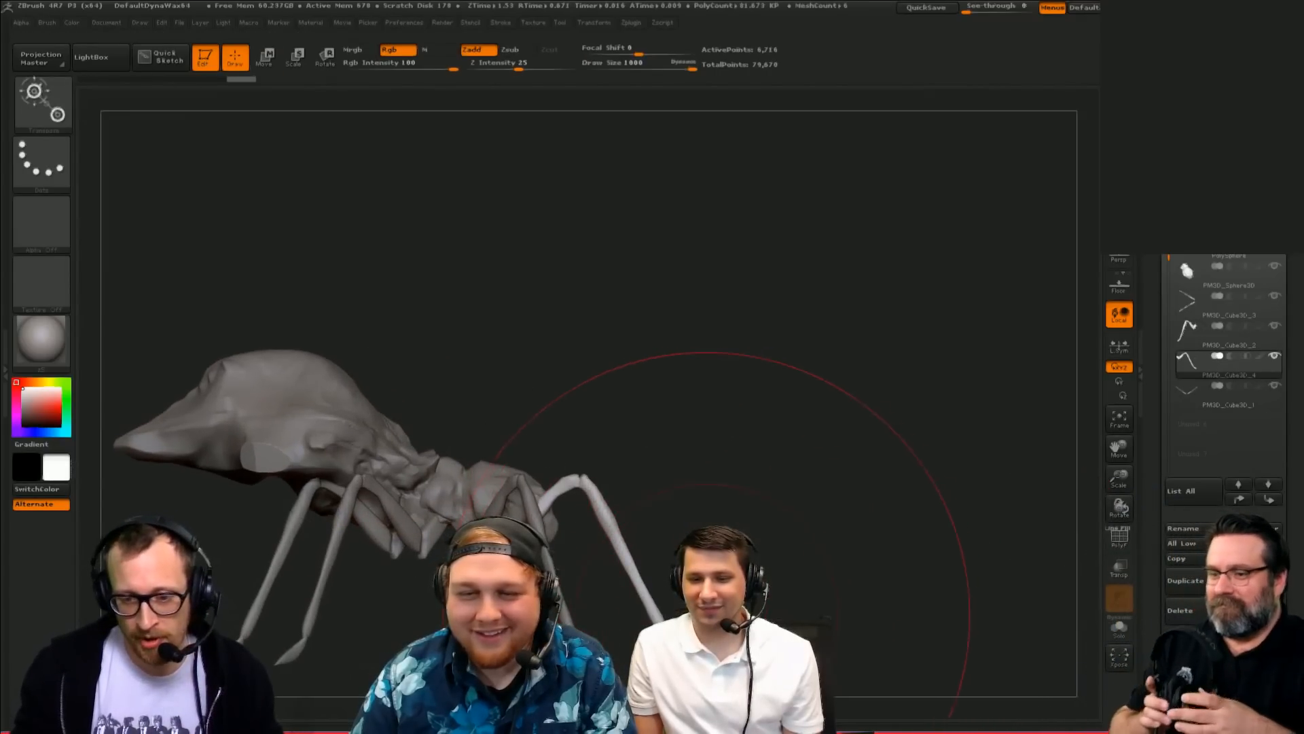
alt+drag(739, 548, 740, 475)
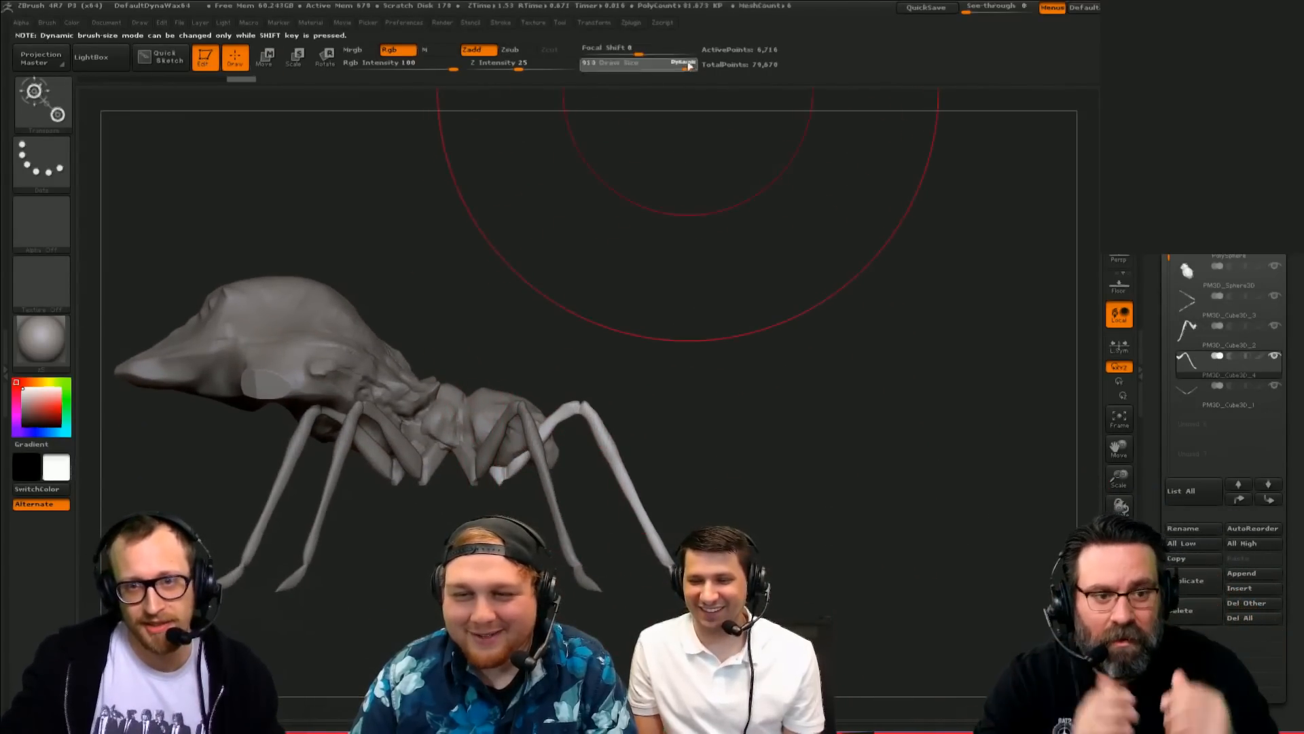
Step: Disable the dynamic brush size mode and set the draw size to 667
click(685, 64)
key(w)
key(s)
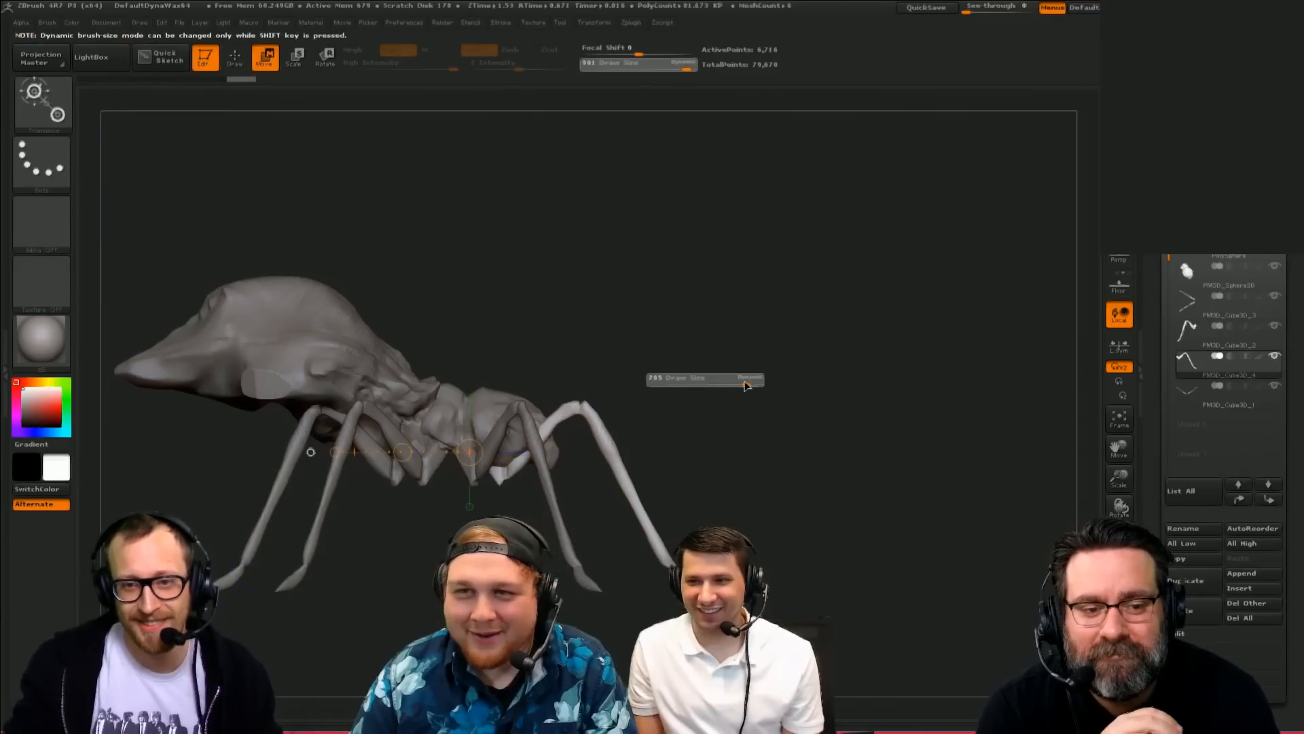
key(q)
key(s)
drag(716, 442, 756, 443)
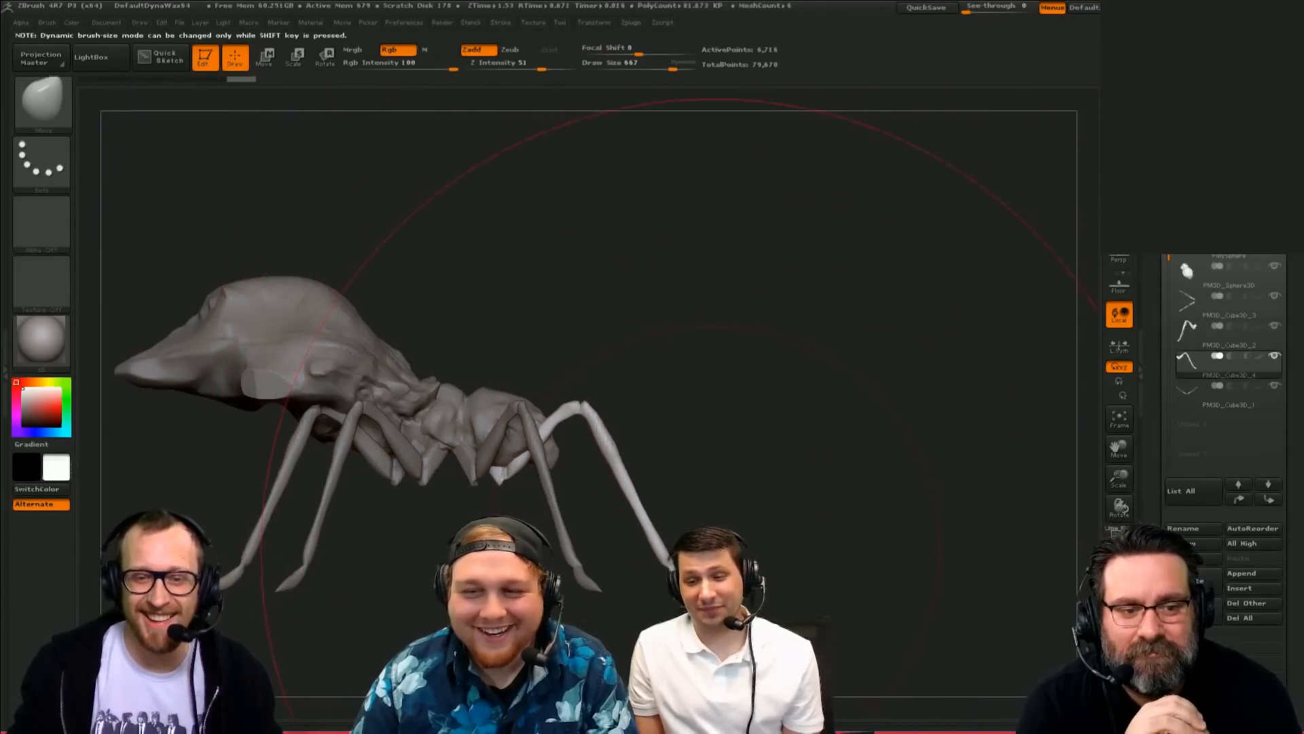
Step: Try to pull the lower end of the copied front legs forward with the Move brush
drag(703, 576, 793, 578)
key(ctrl+z)
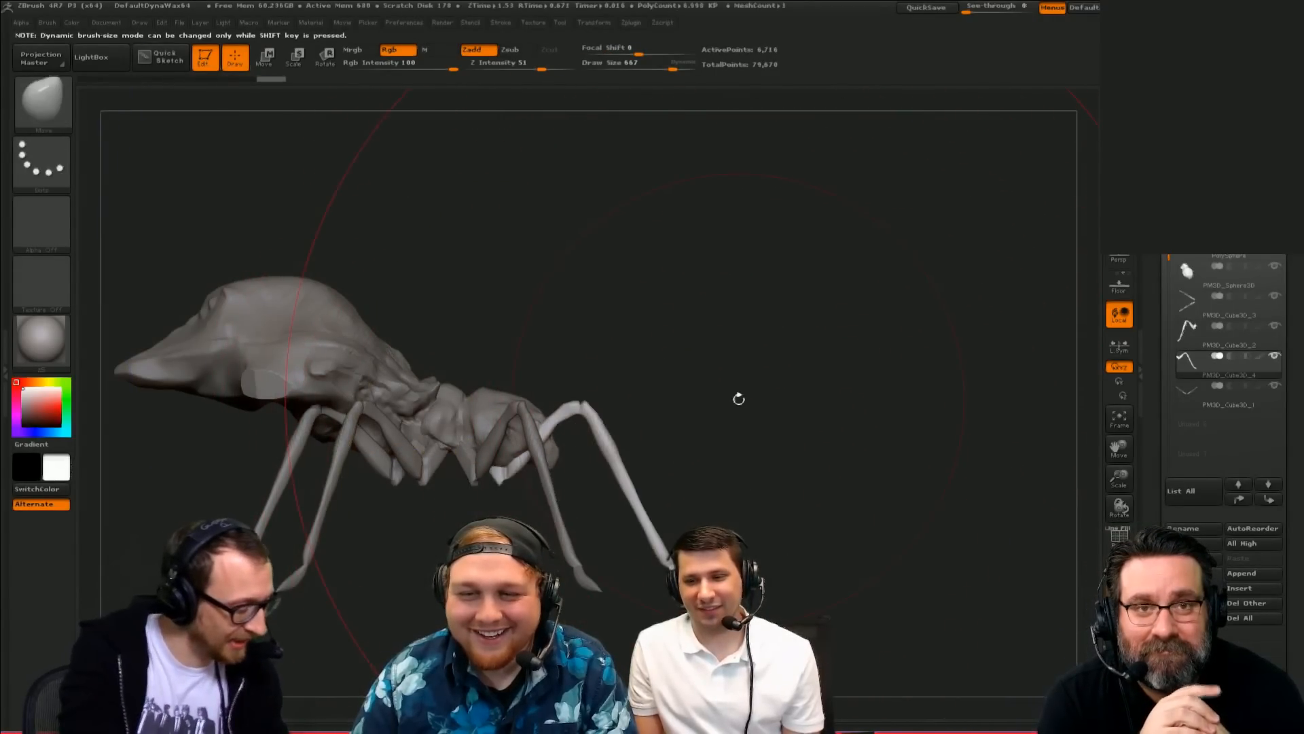
key(b)
key(m)
key(c)
key(Escape)
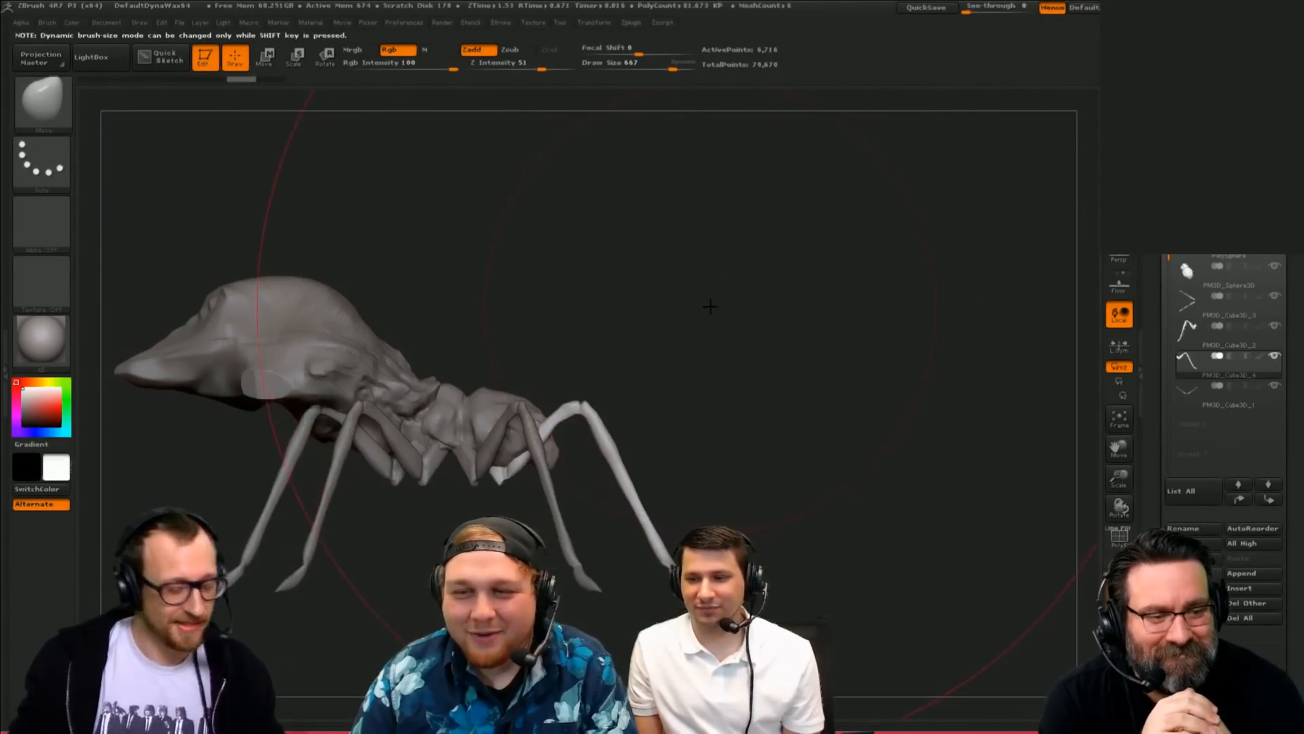
Step: Try stretching the copied front legs forward with the Move Elastic brush at several draw sizes
key(b)
key(m)
key(e)
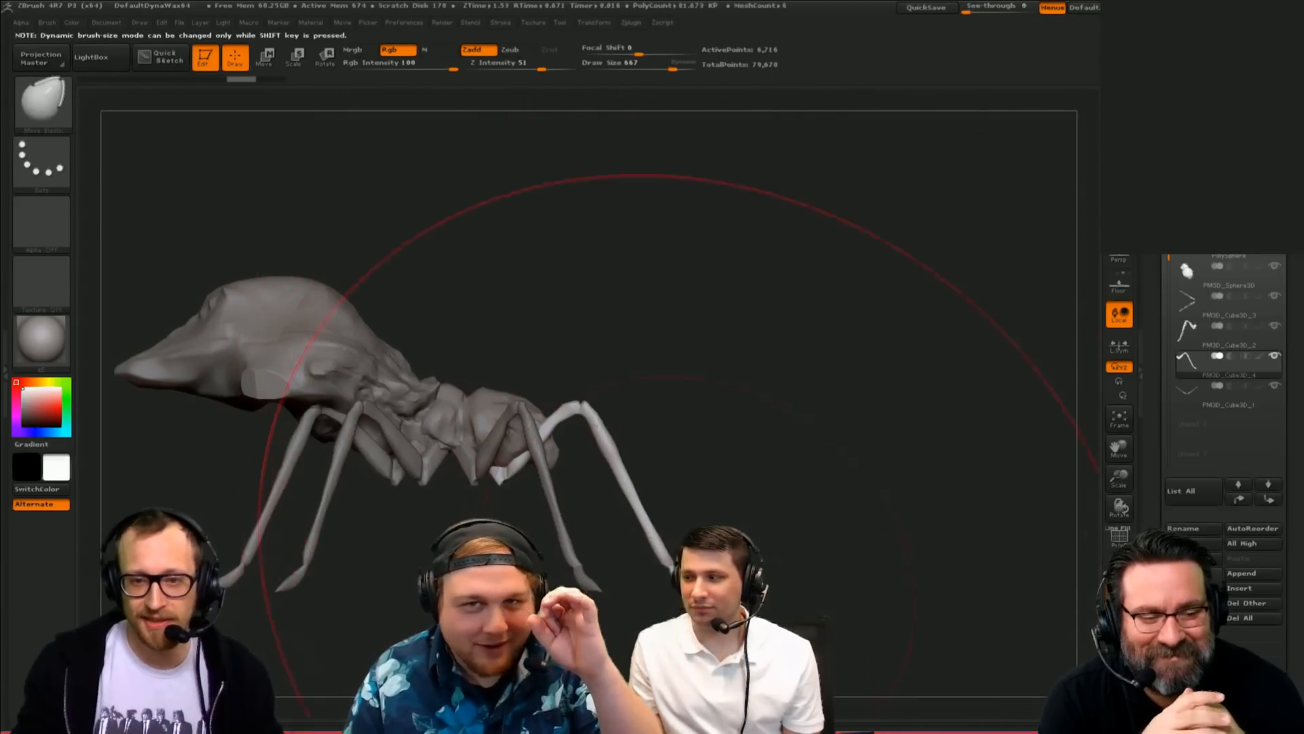
mouse_move(700, 578)
mouse_down()
mouse_move(798, 578)
mouse_move(669, 574)
mouse_move(839, 582)
mouse_up()
key(ctrl+z)
key(s)
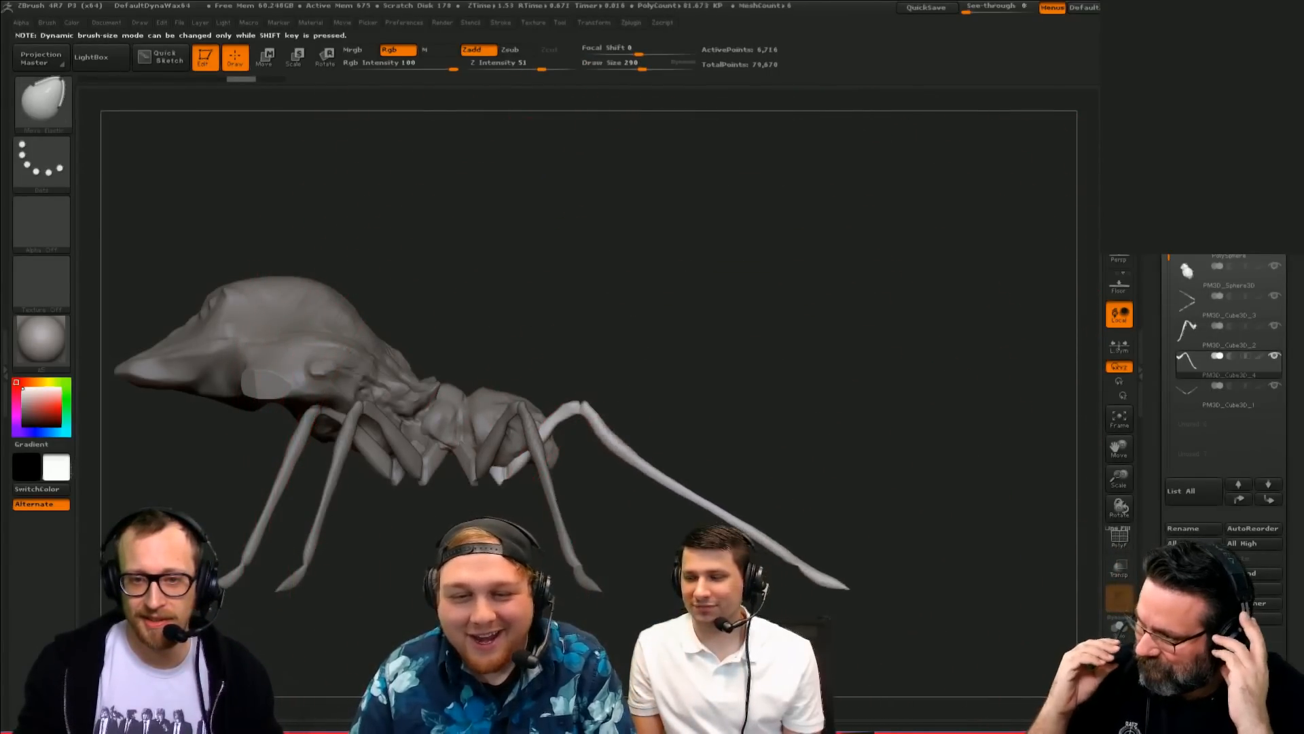
key(ctrl+z)
key(s)
drag(695, 579, 842, 588)
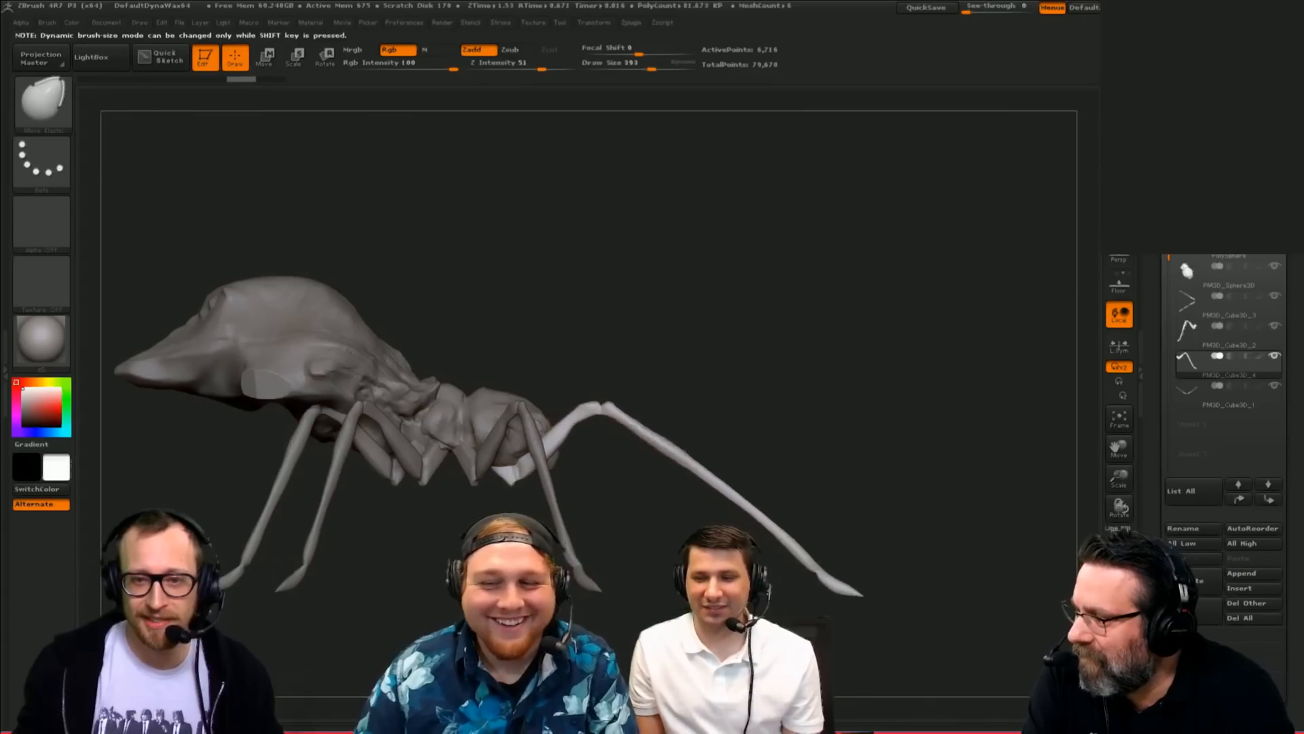
key(ctrl+z)
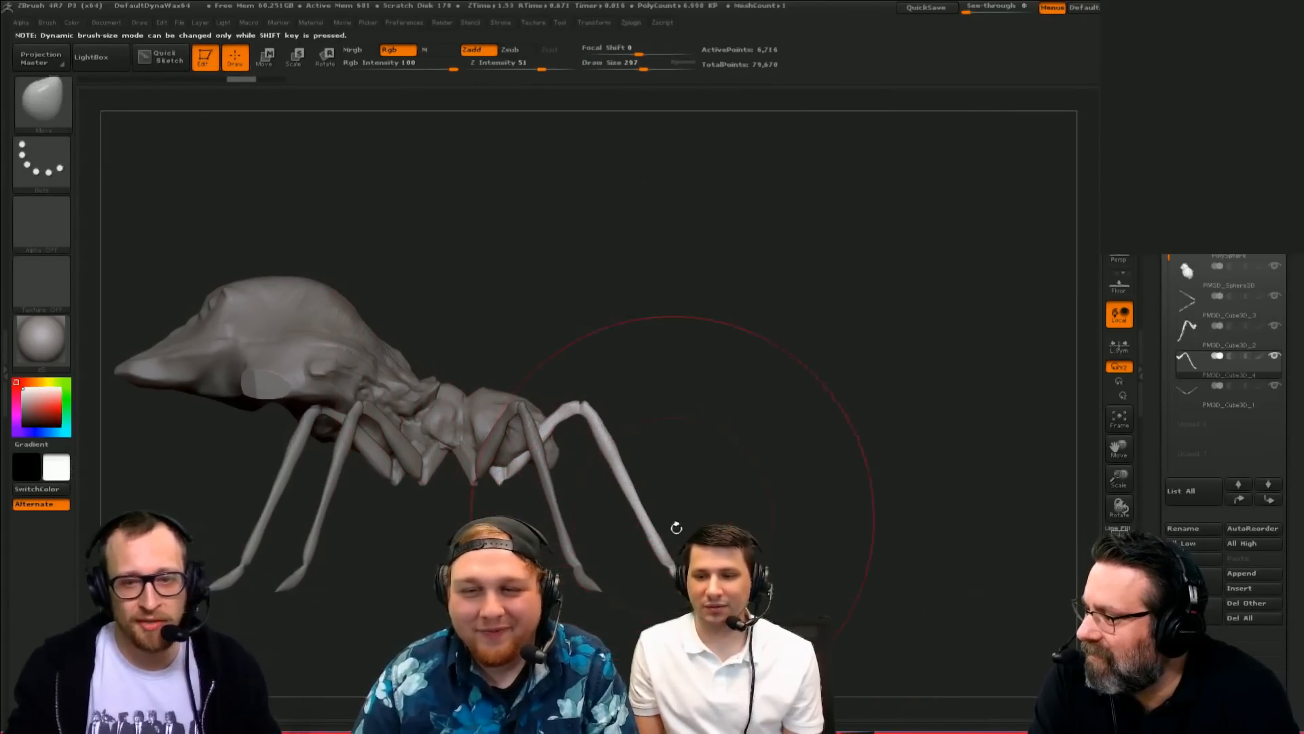
Step: Try bending the shins of the copied front legs up and outward with the regular Move brush
mouse_move(700, 564)
mouse_down()
mouse_move(637, 572)
mouse_move(581, 379)
mouse_move(681, 423)
mouse_up()
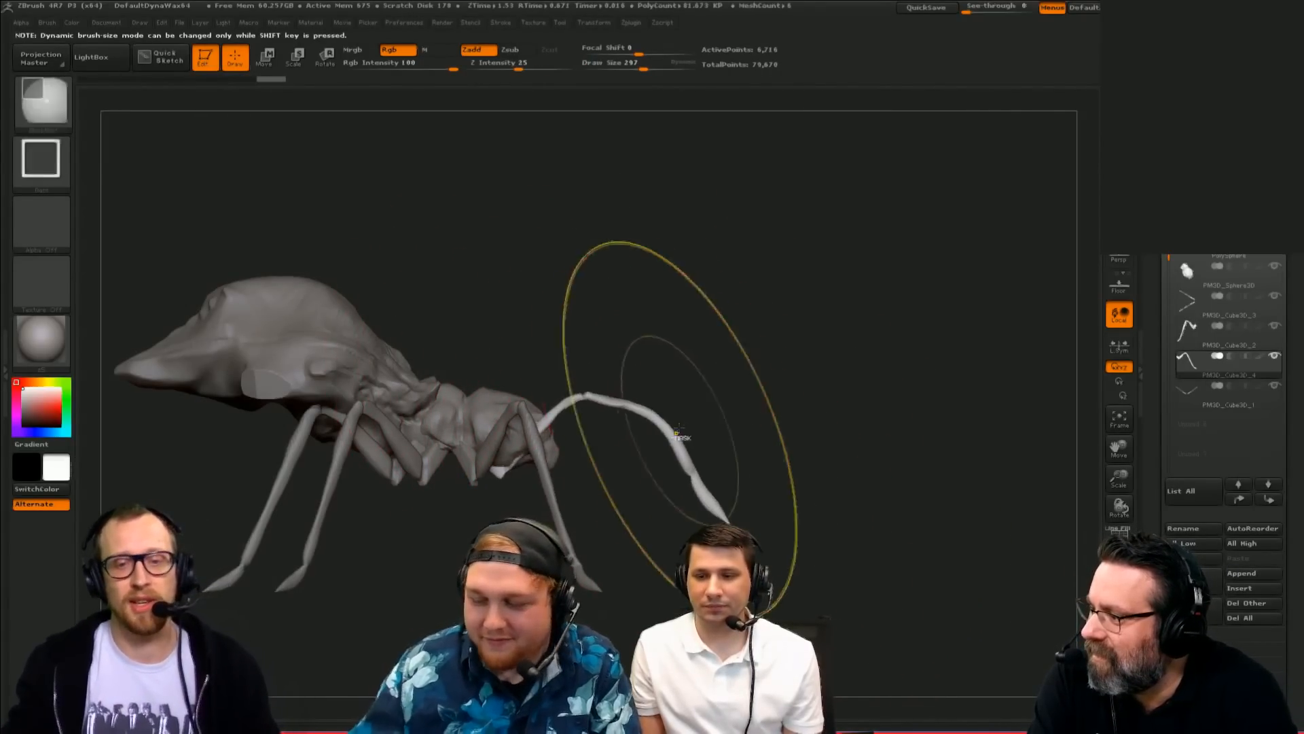
key(ctrl+z)
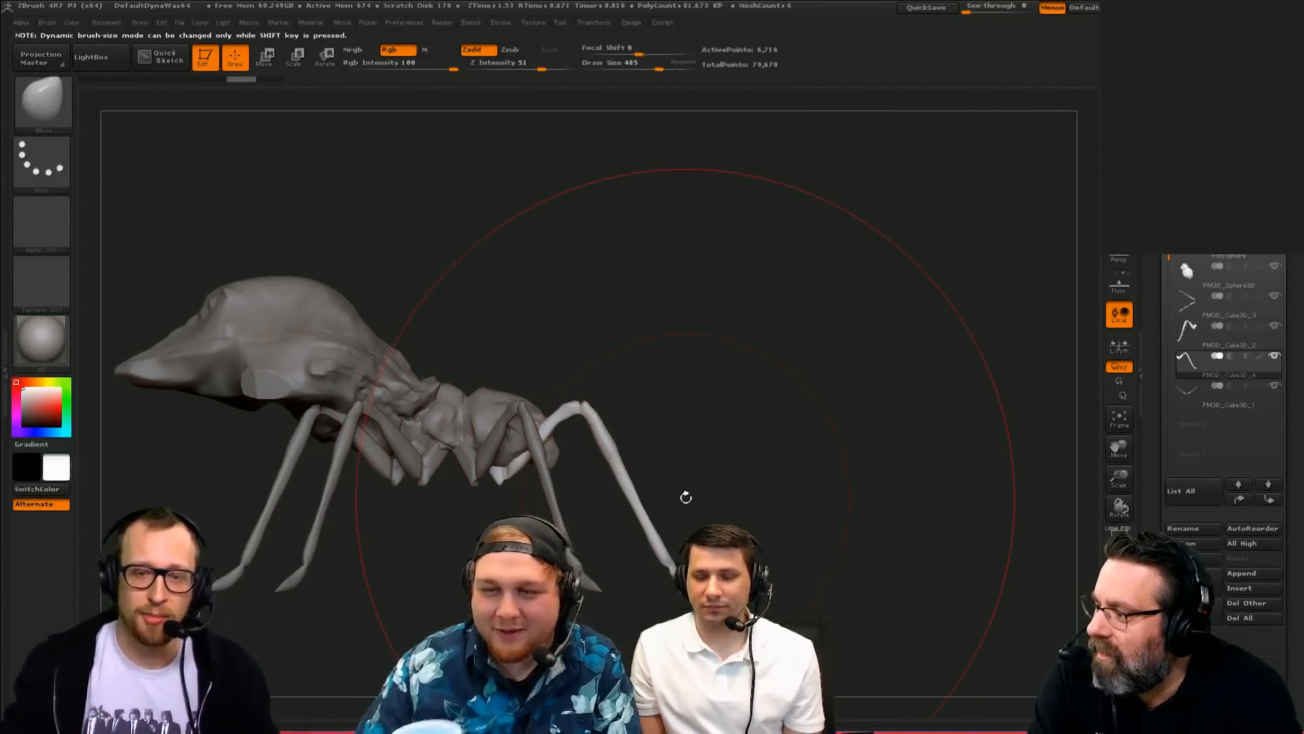
key(ctrl+shift+z)
drag(798, 504, 823, 500)
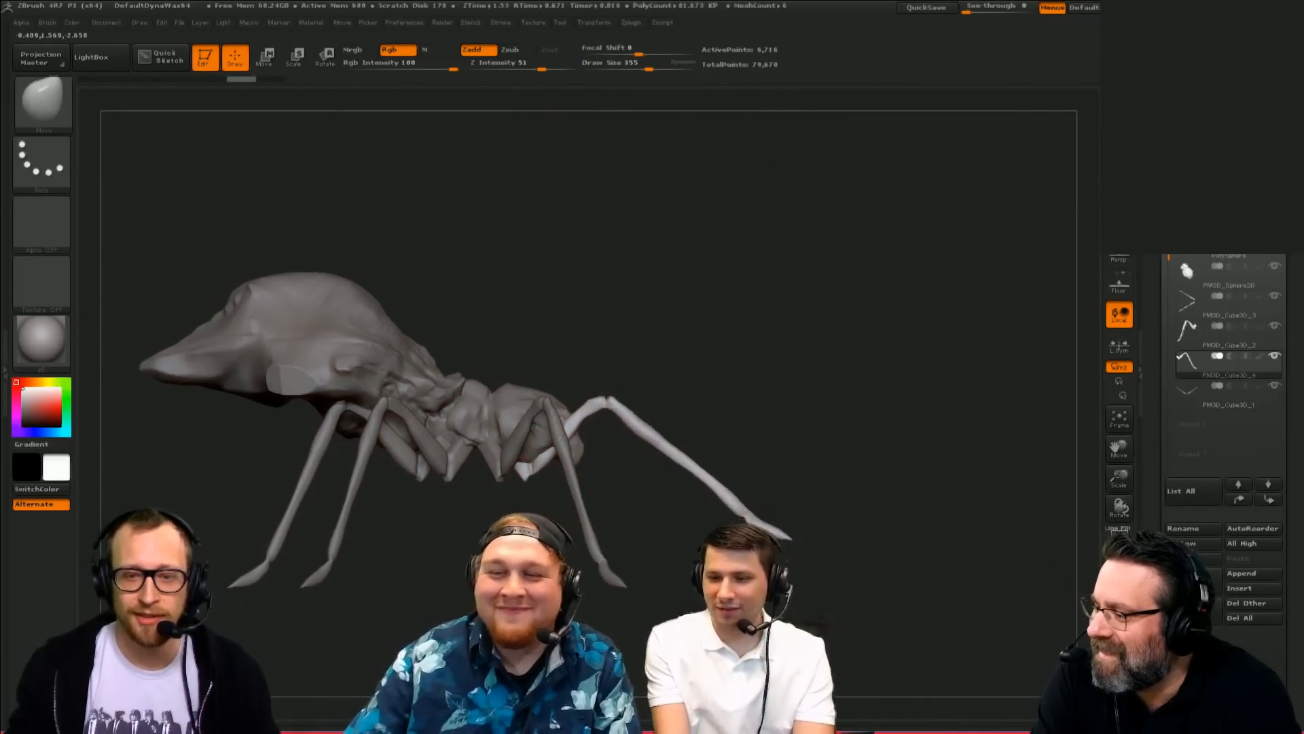
key(ctrl+shift+z)
key(ctrl+z)
Step: Stretch the copied front legs far forward with the Move Elastic brush at draw size 355
key(b)
key(m)
key(e)
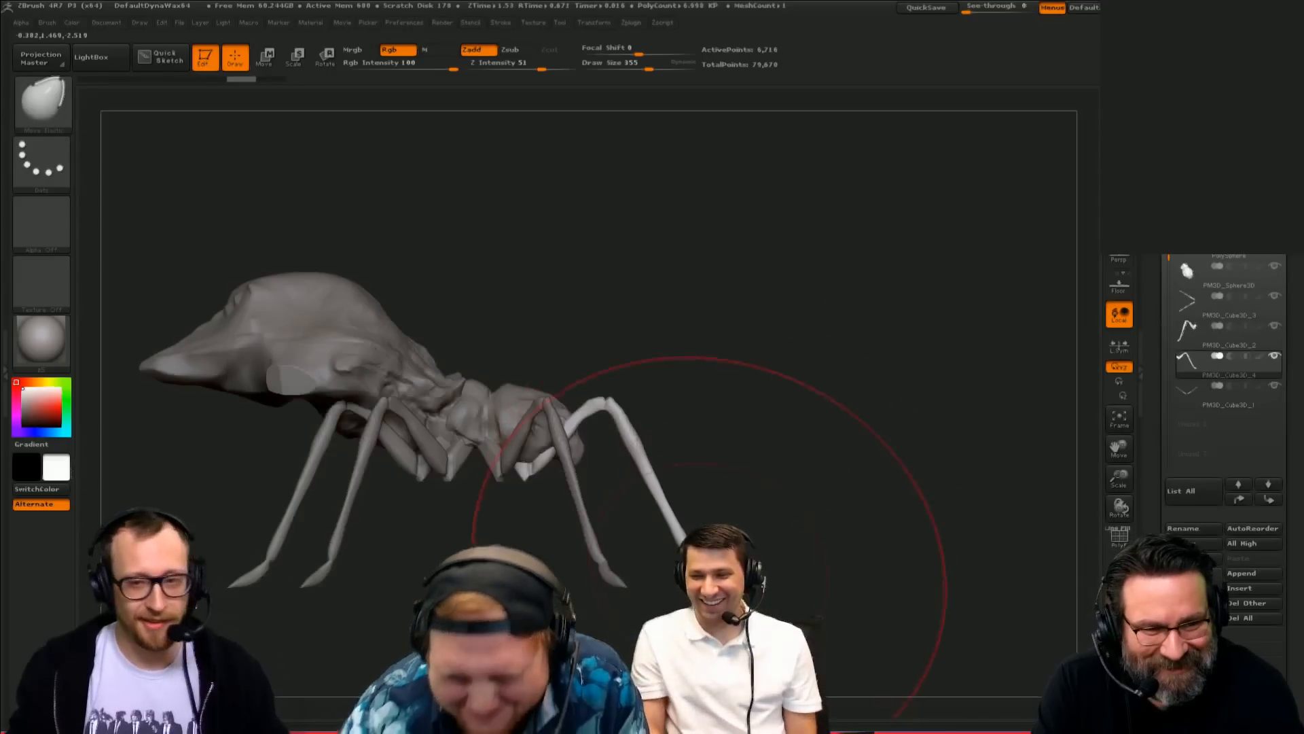
mouse_move(729, 578)
mouse_down()
mouse_move(934, 625)
mouse_move(973, 616)
mouse_move(916, 615)
mouse_up()
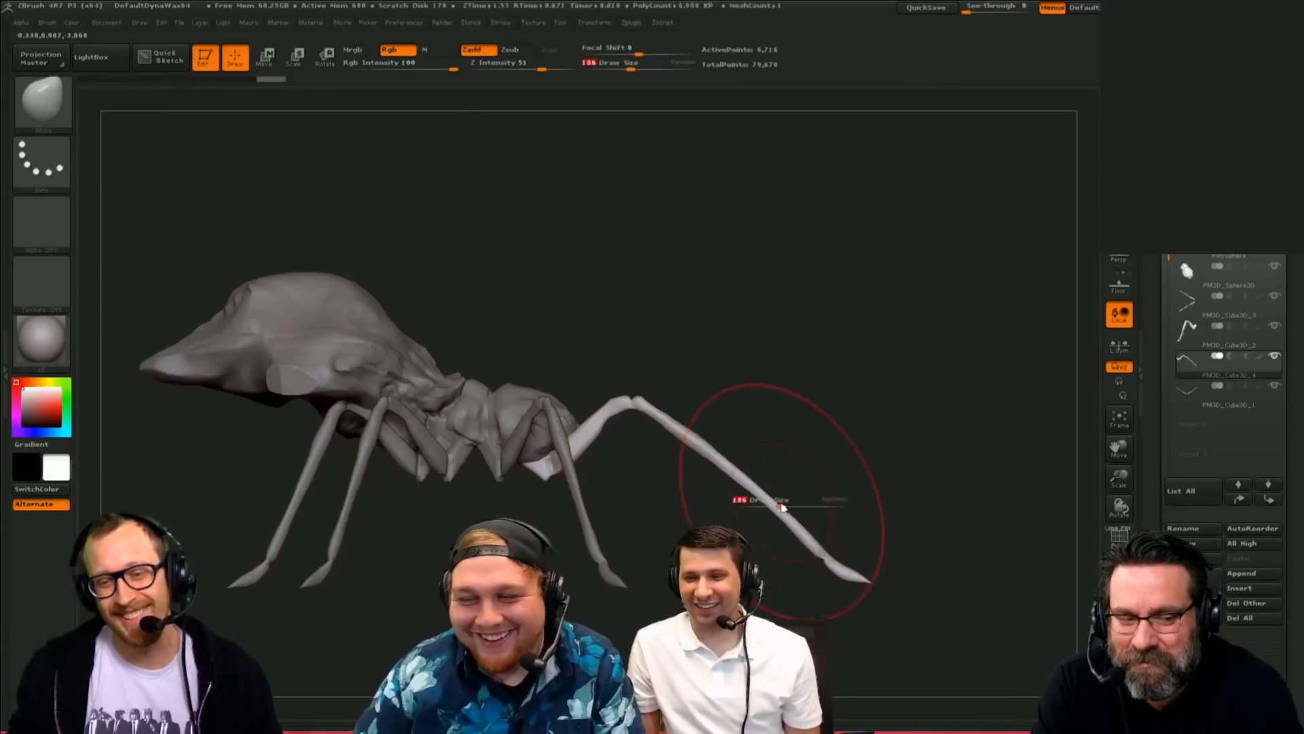
Step: Push the knee joints of the foremost legs forward with a smaller Move brush
key(s)
drag(634, 397, 663, 396)
key(s)
key(s)
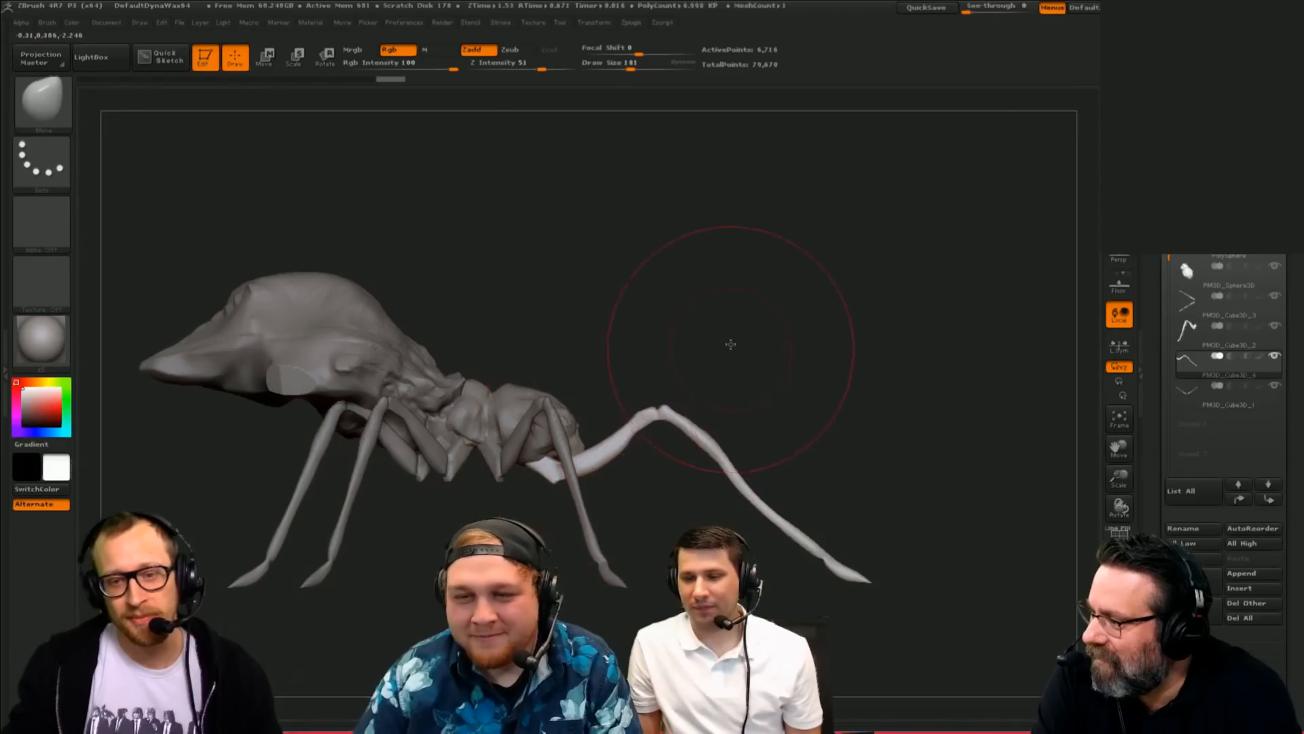
Step: Adjust the contour of the foremost legs from underneath with the Move brush
shift+drag(730, 344, 676, 375)
ctrl+right_drag(649, 381, 644, 400)
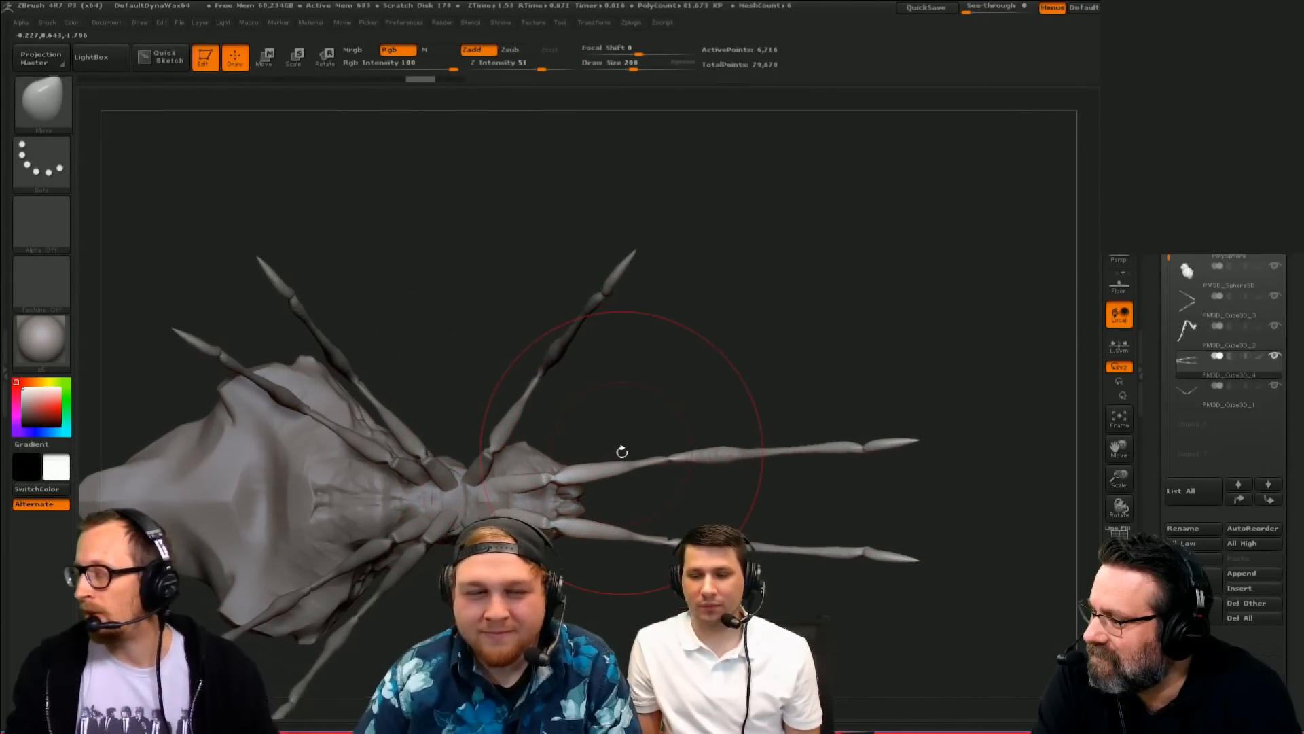
mouse_move(645, 358)
mouse_down()
mouse_move(713, 414)
mouse_move(769, 346)
mouse_up()
key(s)
drag(732, 438, 722, 442)
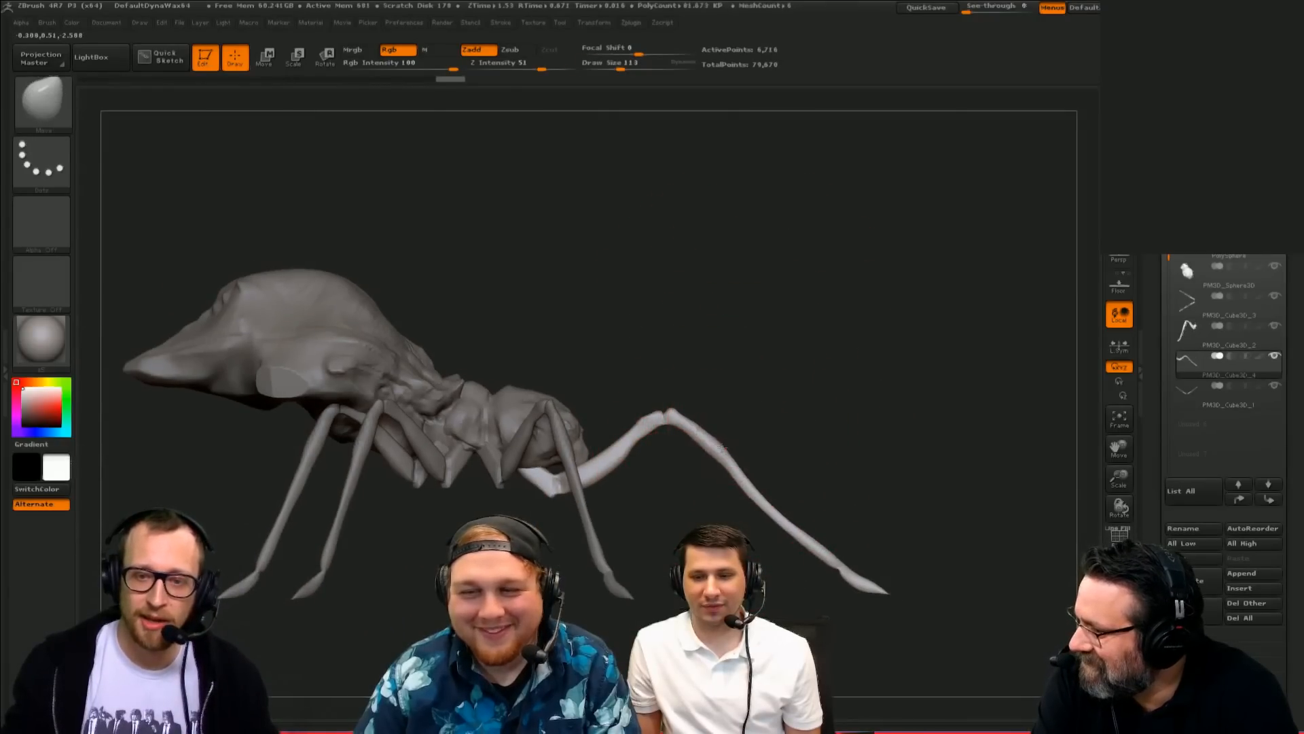
Step: Straighten the shins and reshape the feet of the foremost legs with a small Move brush
key(s)
drag(598, 476, 610, 477)
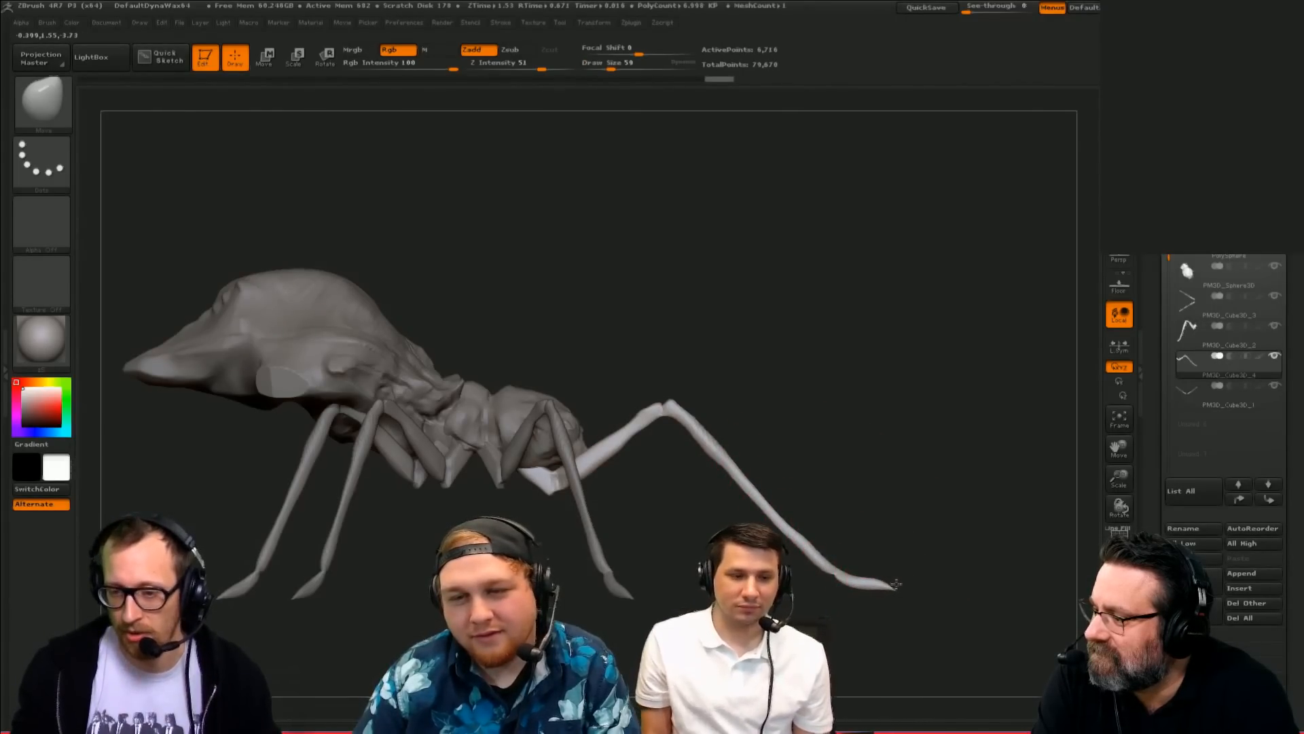
drag(853, 597, 777, 374)
drag(756, 487, 713, 498)
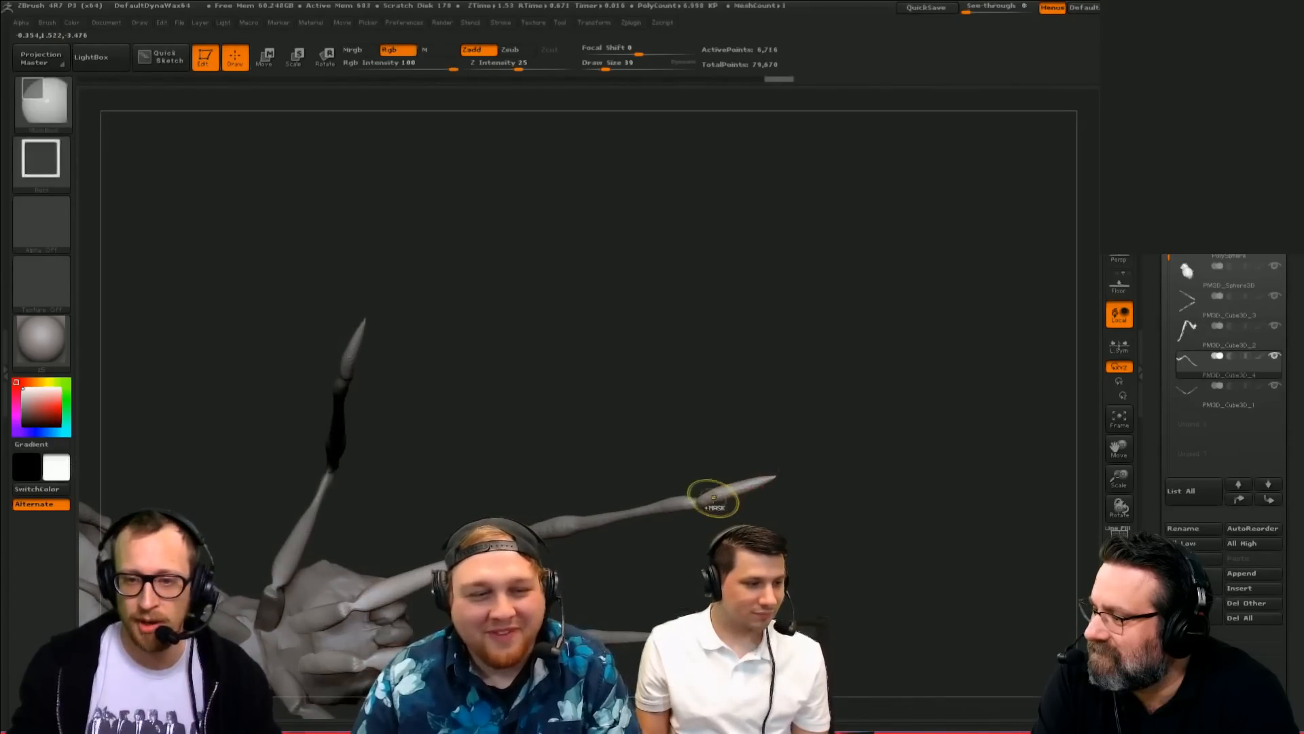
key(ctrl+z)
key(bracketright)
key(bracketright)
drag(757, 338, 751, 380)
Step: Thicken the foot segments of the foremost legs into leaf-like tips
mouse_move(648, 467)
ctrl+shift+mouse_down()
mouse_move(931, 461)
mouse_move(918, 480)
ctrl+shift+mouse_up()
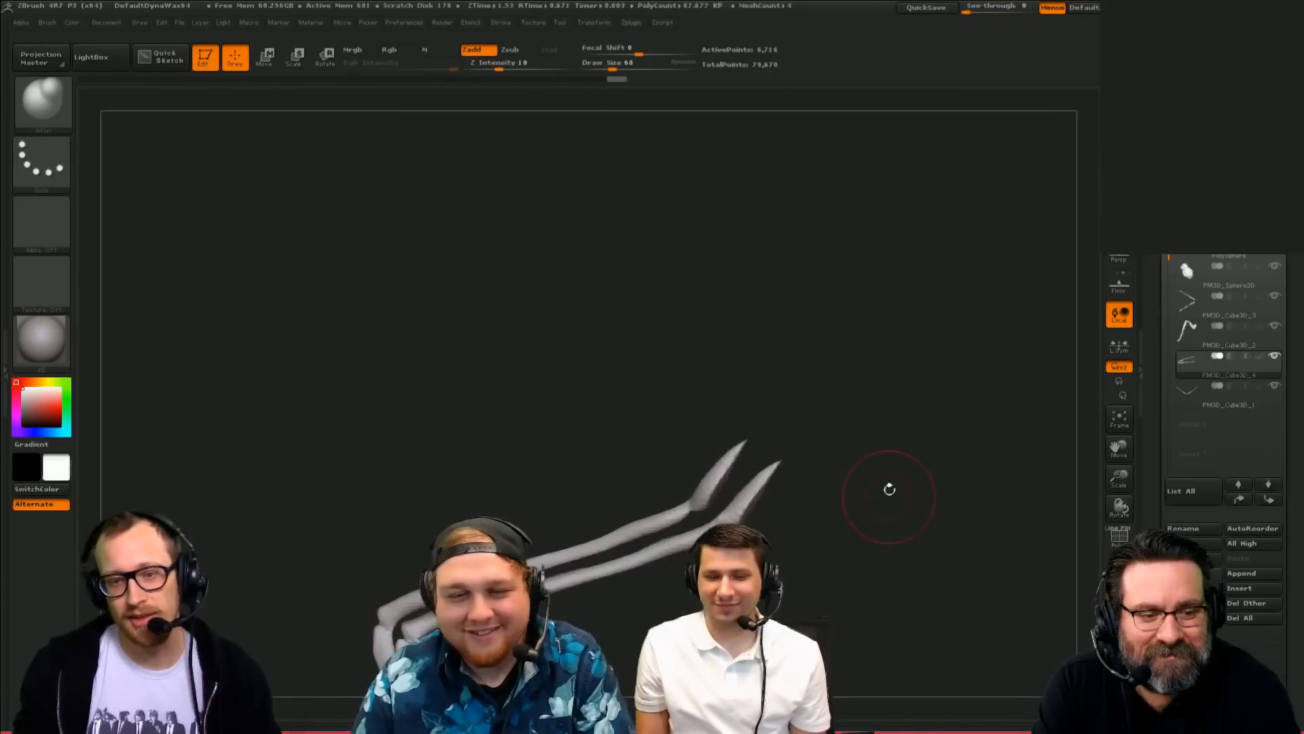
drag(877, 365, 869, 385)
key(s)
drag(803, 495, 820, 494)
mouse_move(706, 495)
mouse_down()
mouse_move(789, 496)
mouse_move(766, 389)
mouse_up()
Step: Rotate the foremost leg pair slightly so the two legs spread apart symmetrically
key(r)
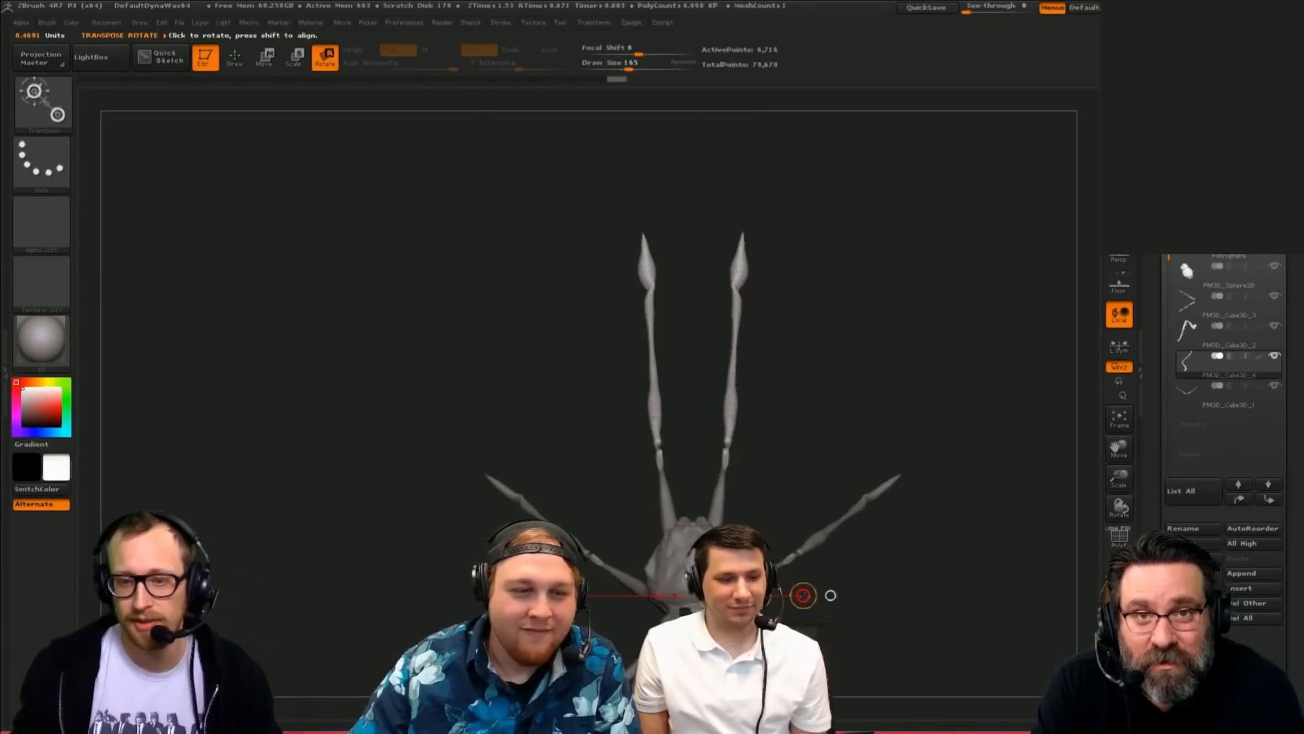
drag(803, 595, 808, 607)
alt+drag(872, 568, 833, 480)
key(q)
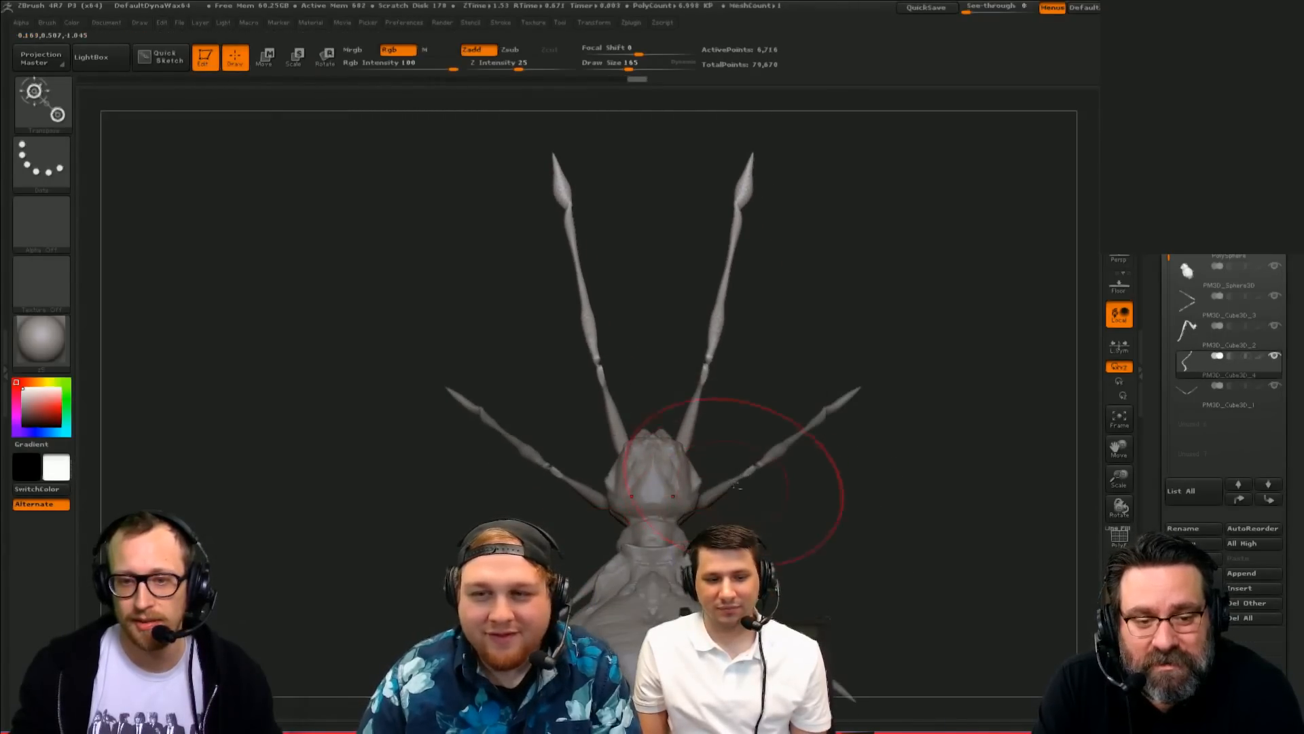
Step: Select the second leg pair beside the head and stretch it with a Transpose line so its feet reach further forward
alt+click(736, 485)
key(w)
drag(904, 369, 926, 296)
key(ctrl+z)
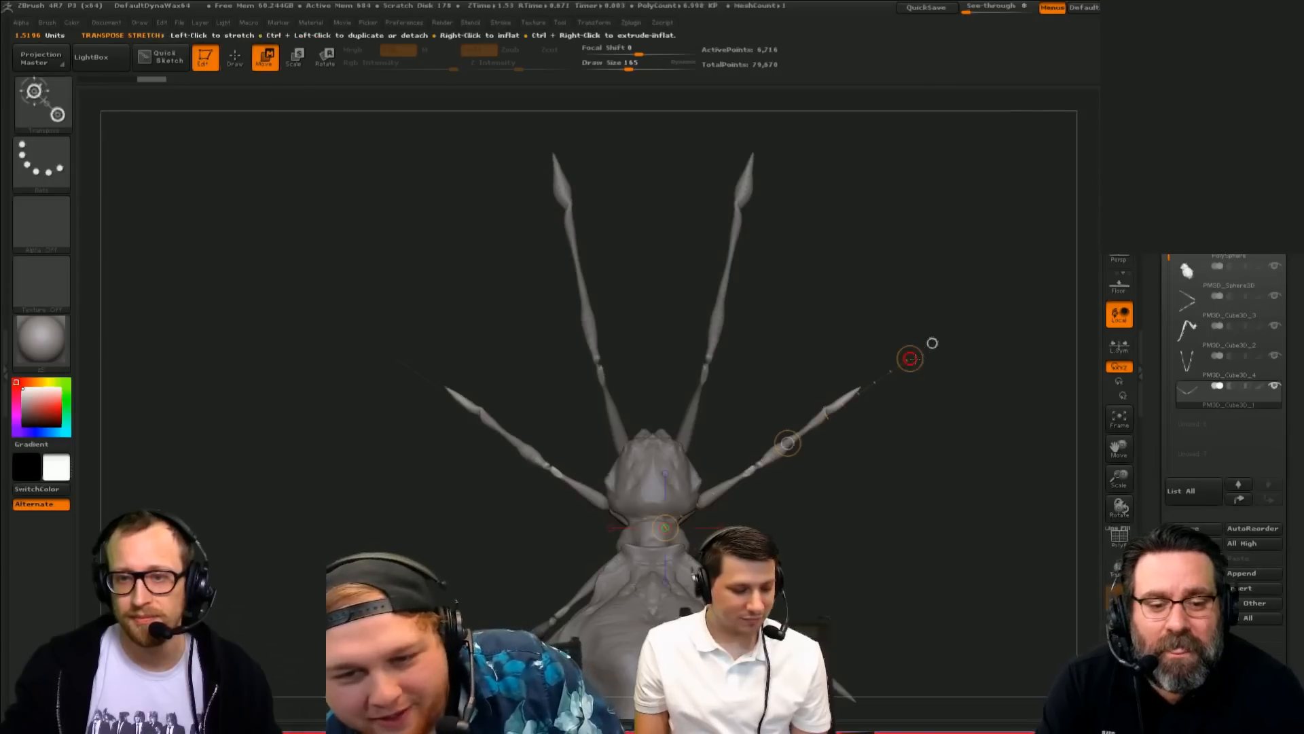
mouse_move(910, 359)
mouse_down()
mouse_move(925, 290)
mouse_move(900, 286)
mouse_up()
alt+drag(886, 488, 882, 359)
key(q)
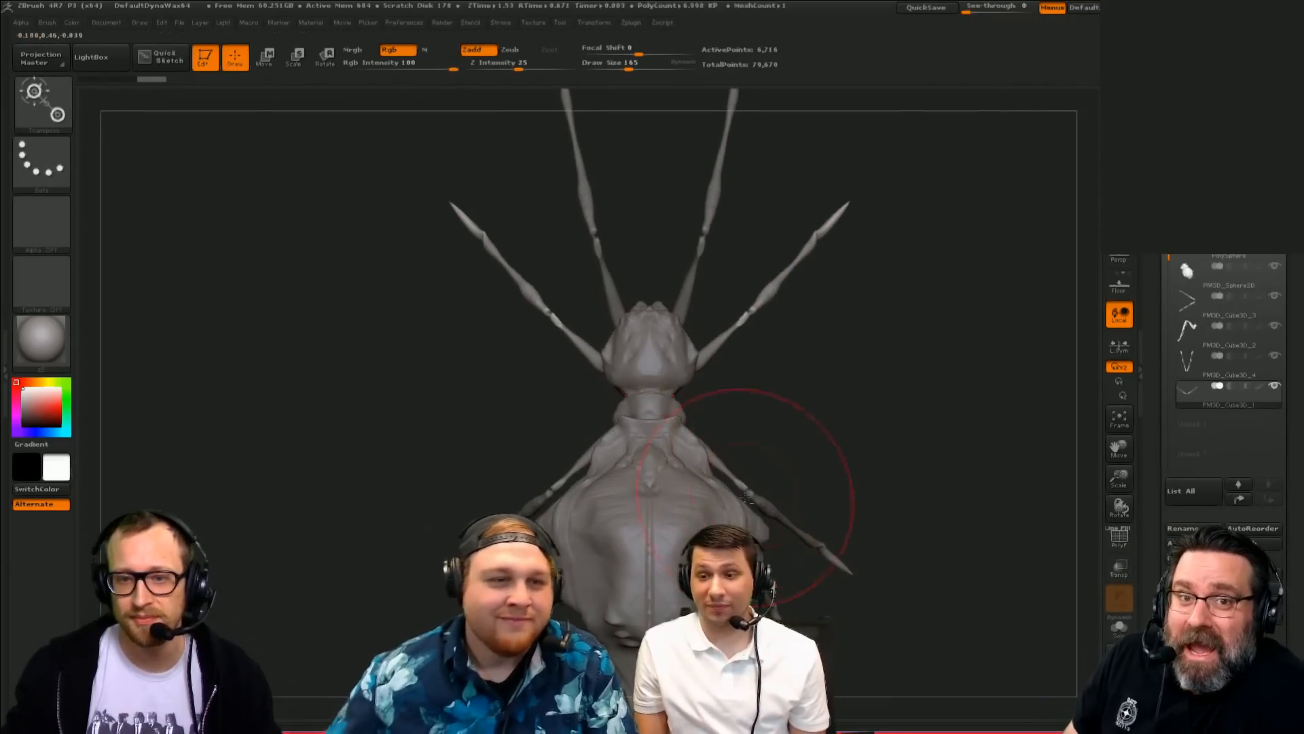
shift+drag(876, 448, 795, 447)
key(w)
key(q)
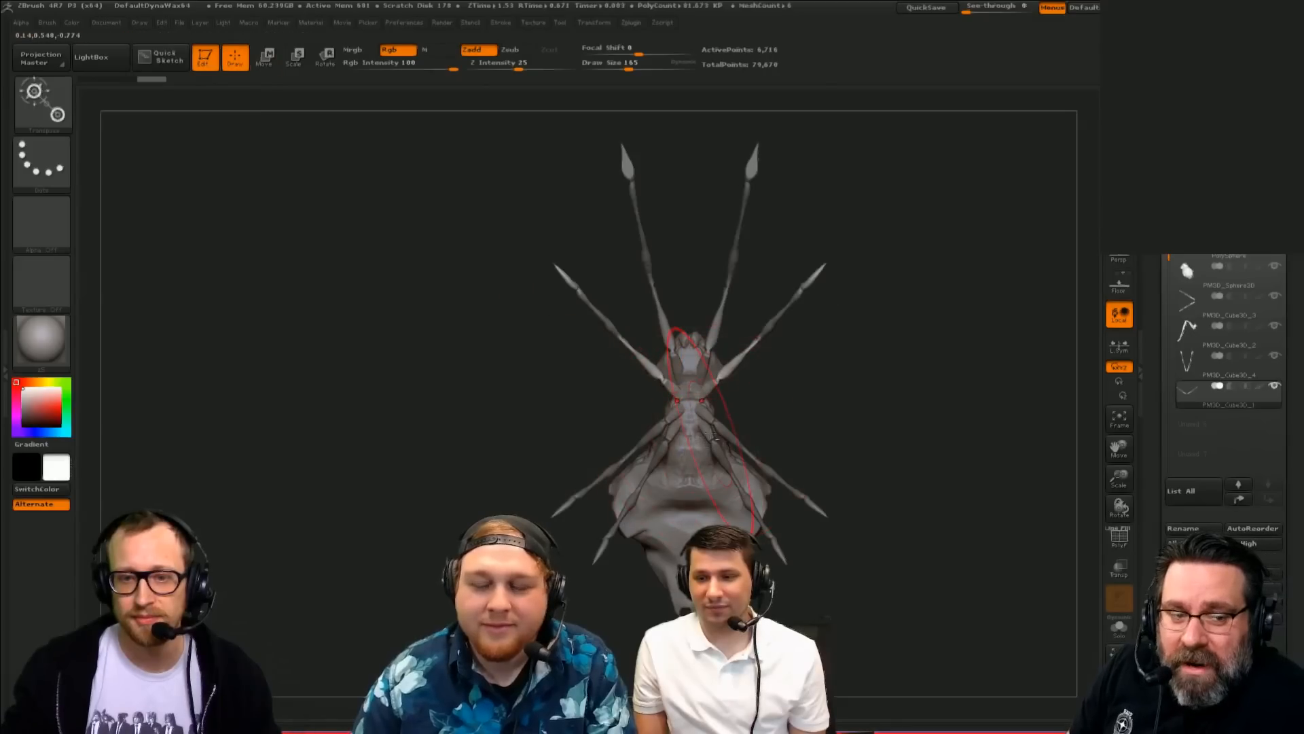
Step: Select the rearmost leg pair and stretch it backward past the abdomen with a Transpose line
alt+click(742, 498)
alt+drag(829, 390, 798, 318)
key(w)
drag(658, 339, 468, 208)
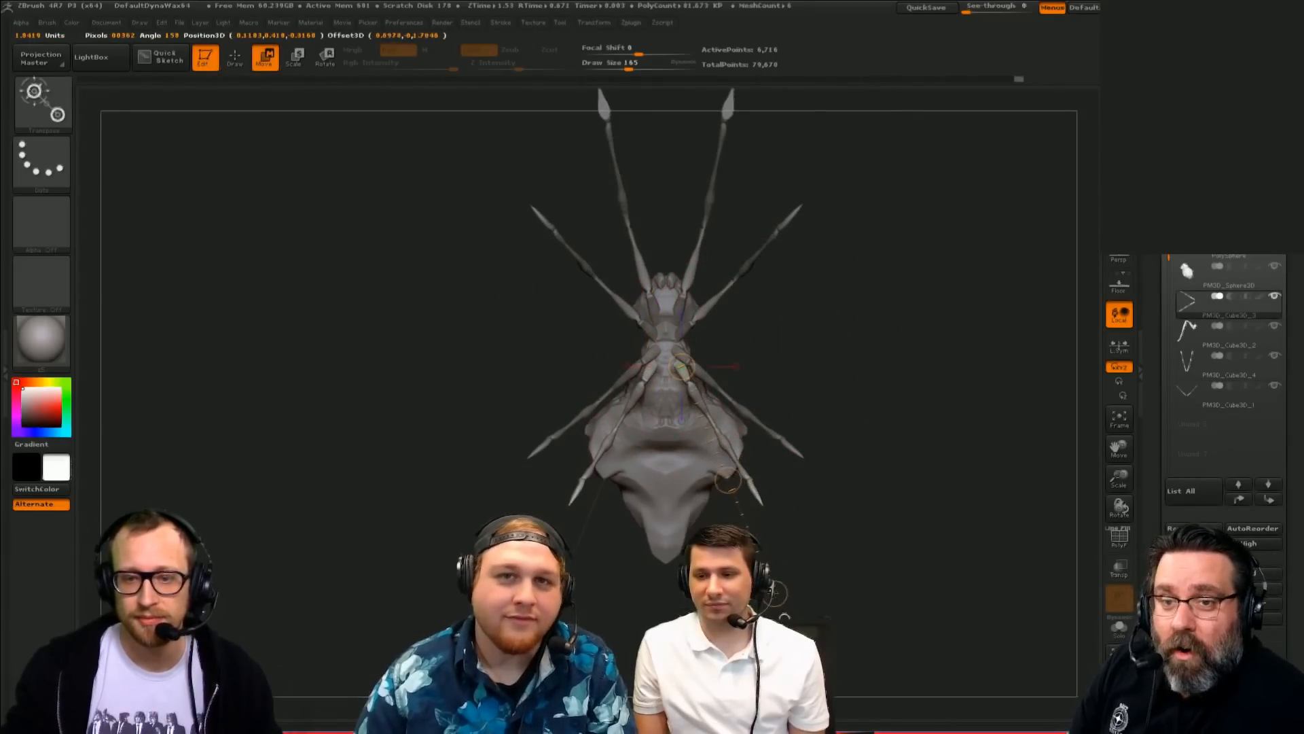
drag(776, 593, 894, 563)
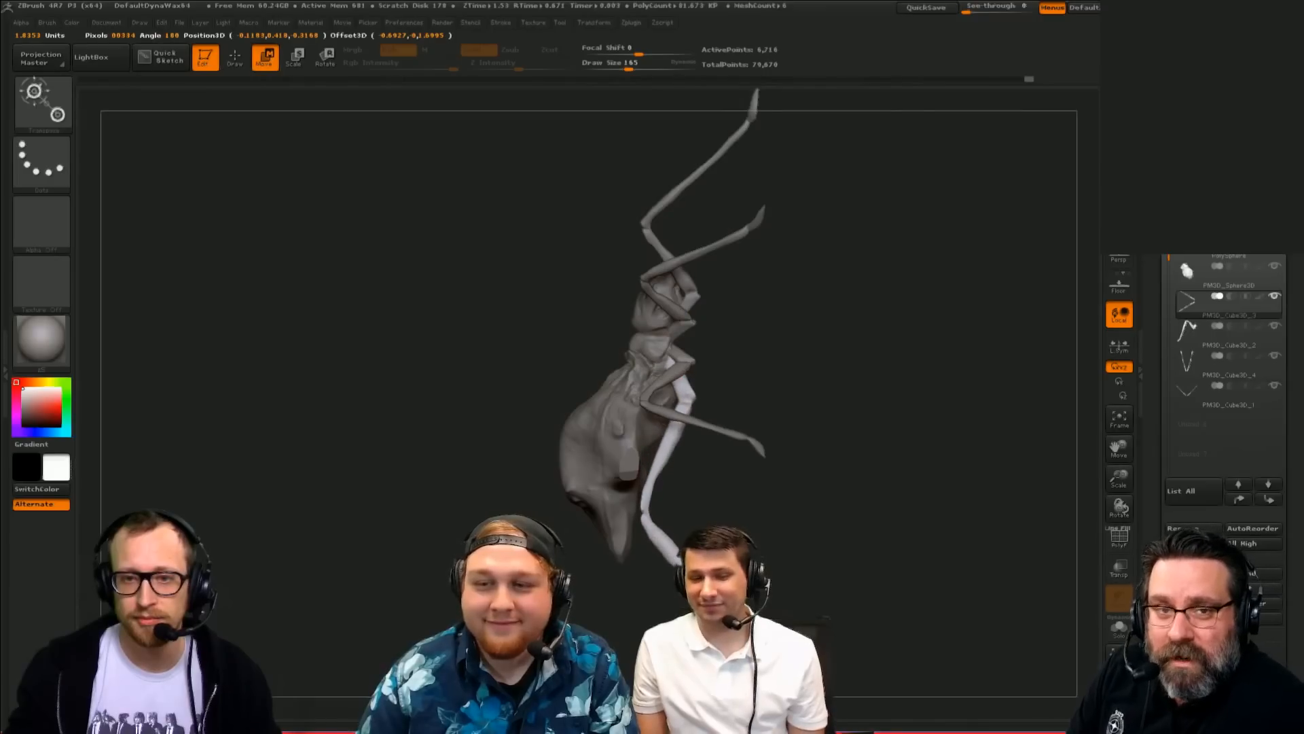
drag(821, 553, 795, 390)
alt+drag(874, 394, 797, 283)
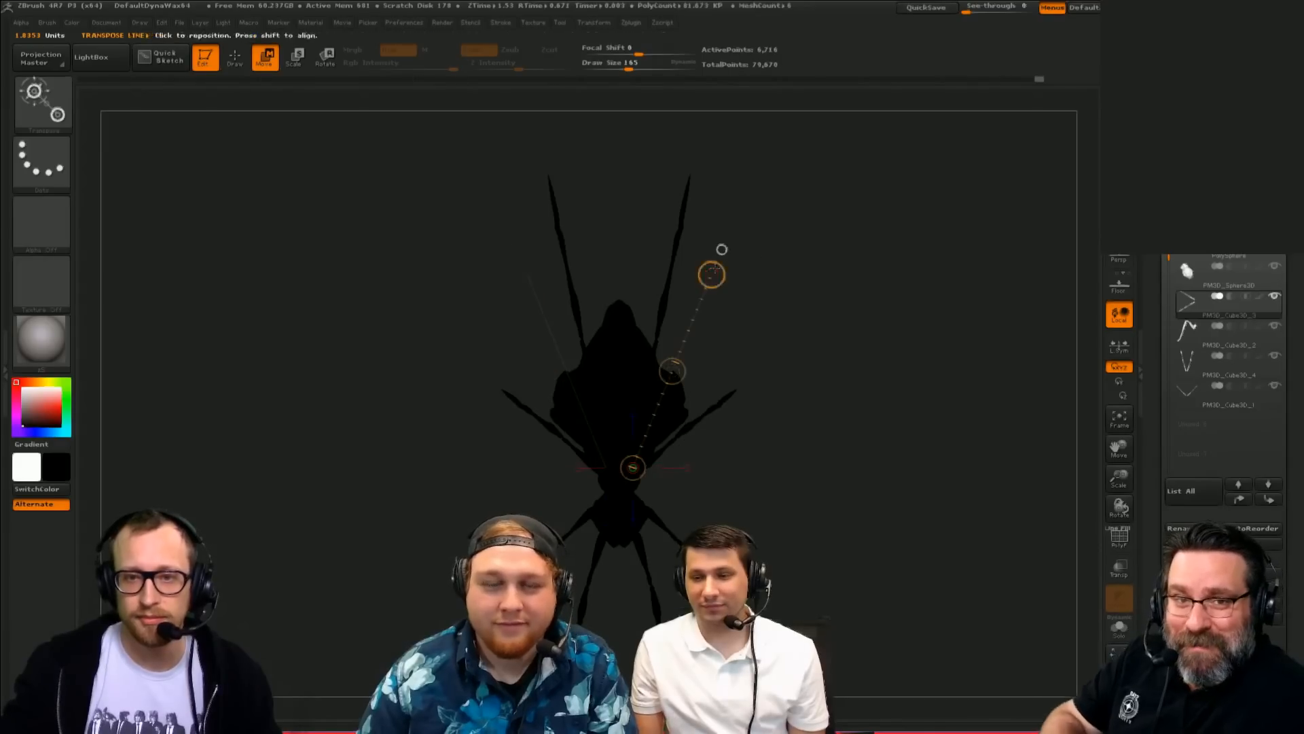
Step: Return the model from black silhouette to shaded display and stretch the third leg pair outward and backward with a Transpose line
key(q)
alt+click(686, 392)
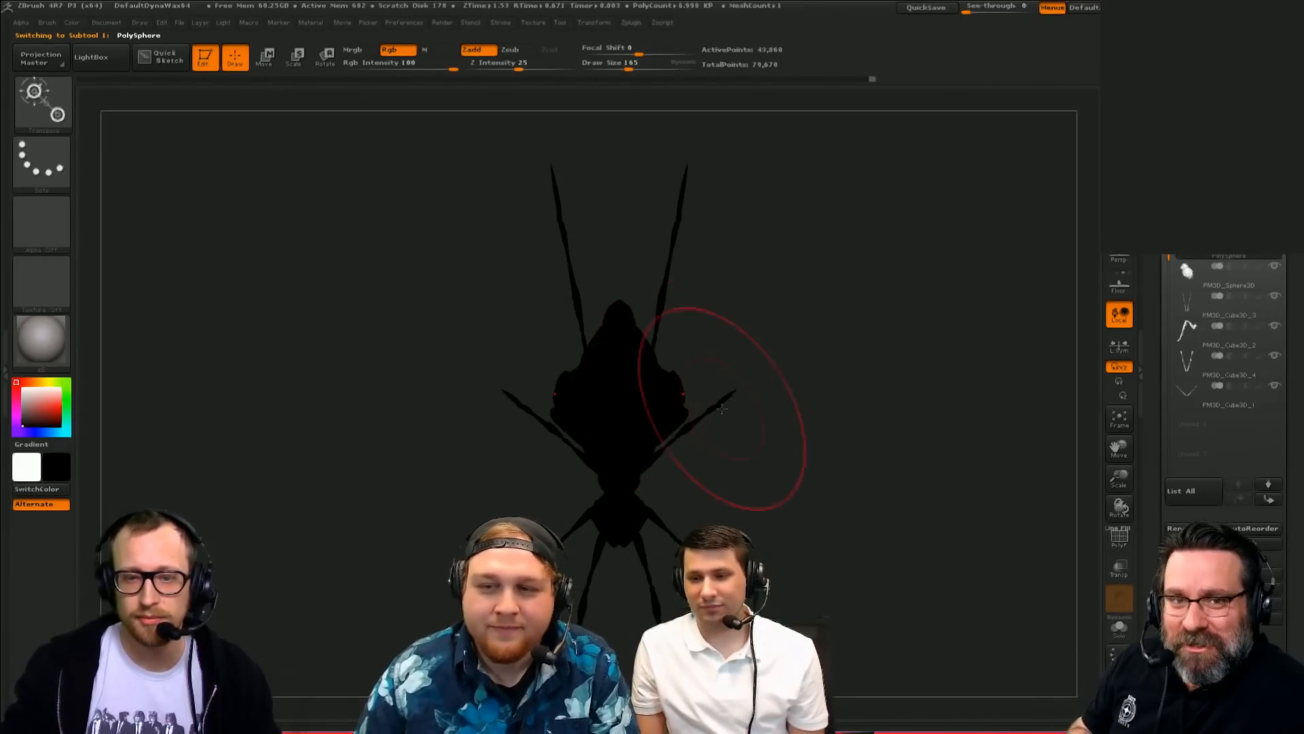
key(w)
mouse_move(626, 483)
mouse_down()
mouse_move(711, 277)
mouse_move(792, 360)
mouse_move(794, 287)
mouse_up()
key(alt+shift+s)
drag(917, 425, 970, 423)
key(v)
mouse_move(938, 381)
mouse_down()
mouse_move(989, 457)
mouse_move(903, 437)
mouse_move(897, 469)
mouse_up()
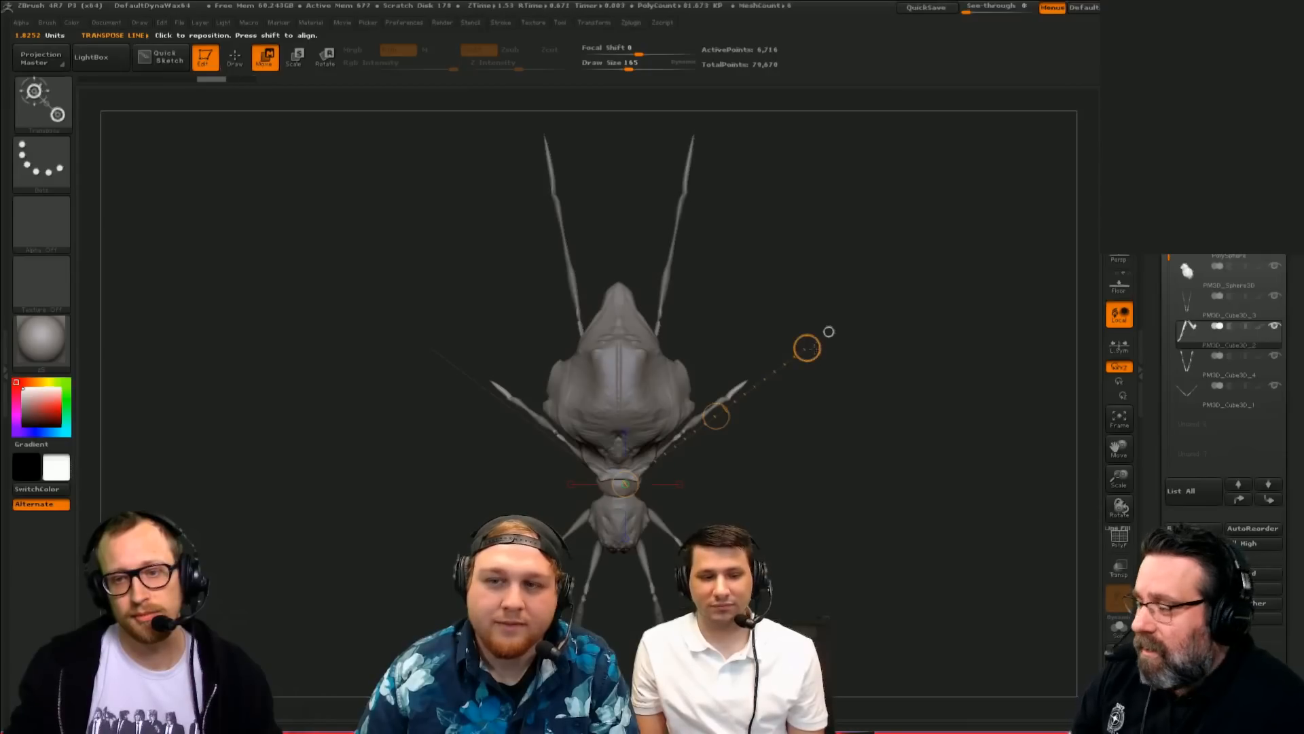
drag(622, 484, 807, 348)
Step: Select the second leg pair beside the head and extend it outward and forward with a Transpose line
alt+click(673, 537)
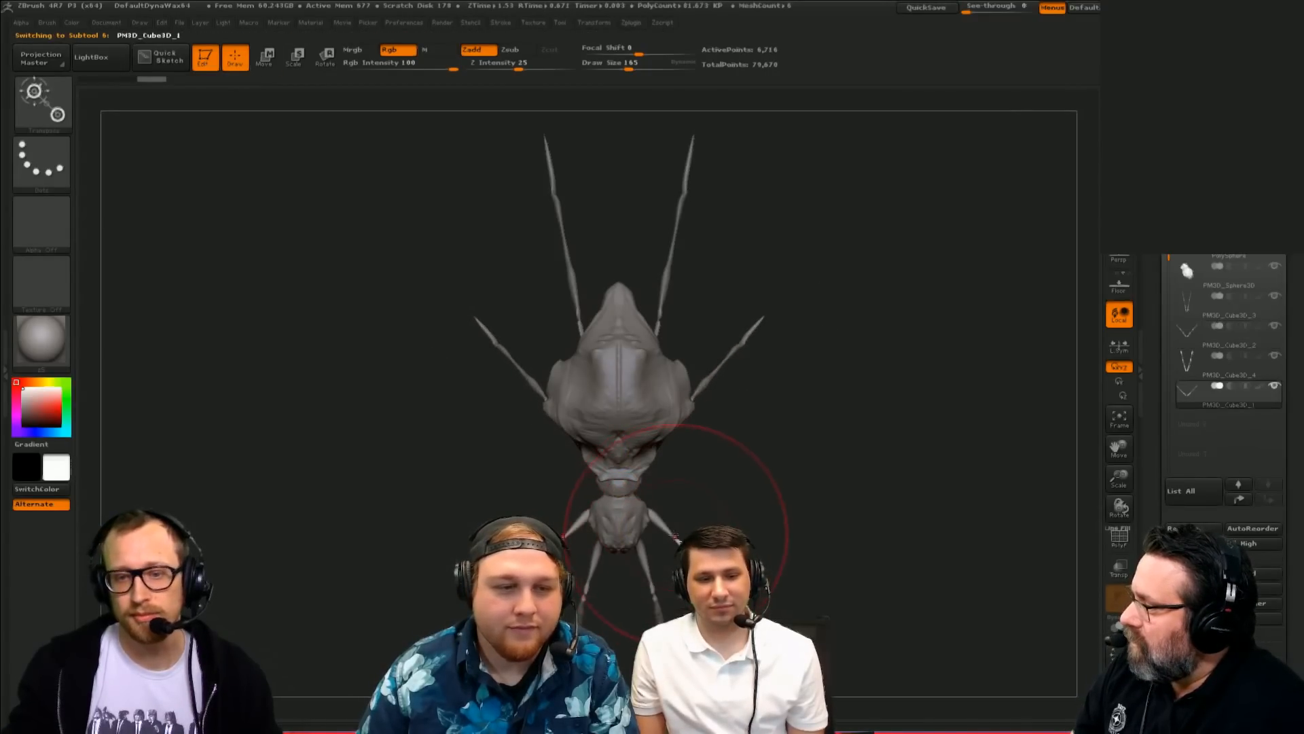
key(w)
alt+drag(829, 331, 818, 246)
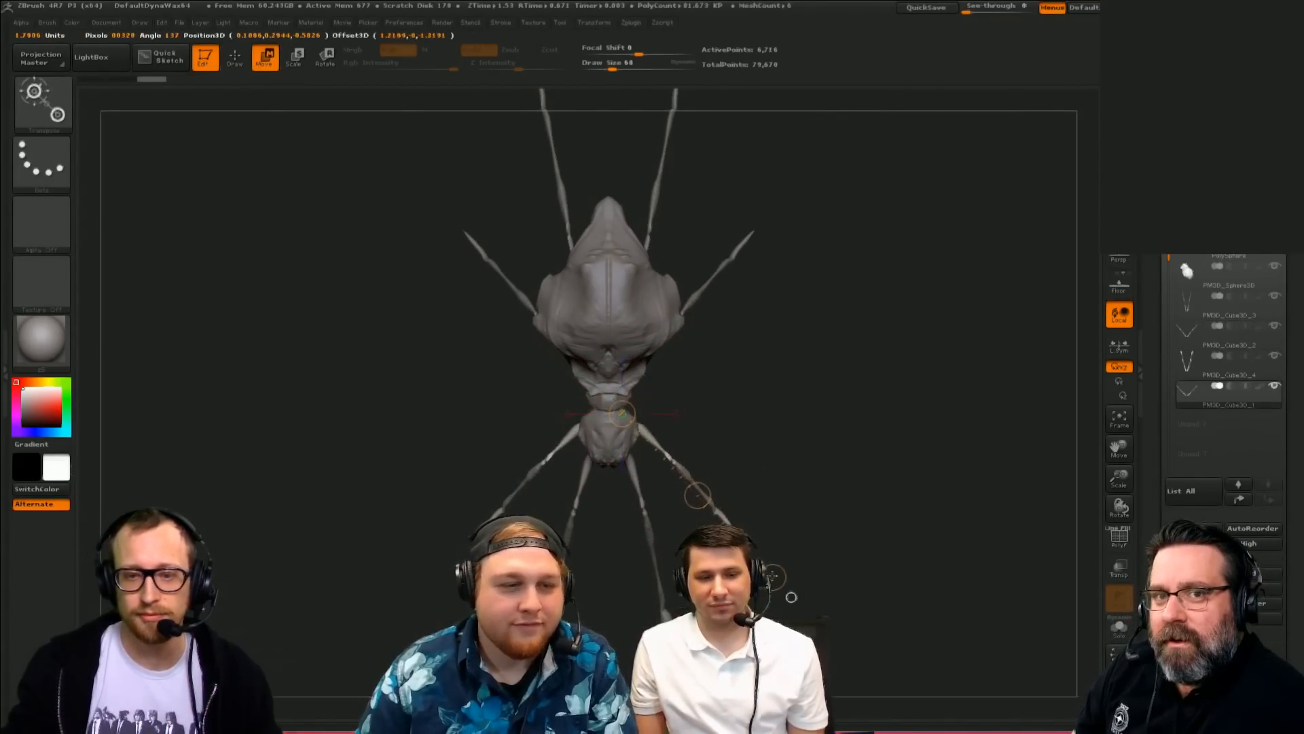
drag(773, 576, 785, 567)
mouse_move(815, 408)
mouse_down()
mouse_move(931, 292)
mouse_move(888, 215)
mouse_move(906, 186)
mouse_move(873, 268)
mouse_move(863, 366)
mouse_up()
Step: Adjust the inner hip segment of the second leg pair beneath the thorax with the Move brush
key(q)
alt+click(628, 477)
drag(699, 250, 626, 550)
drag(671, 165, 721, 299)
alt+click(620, 469)
drag(559, 504, 603, 500)
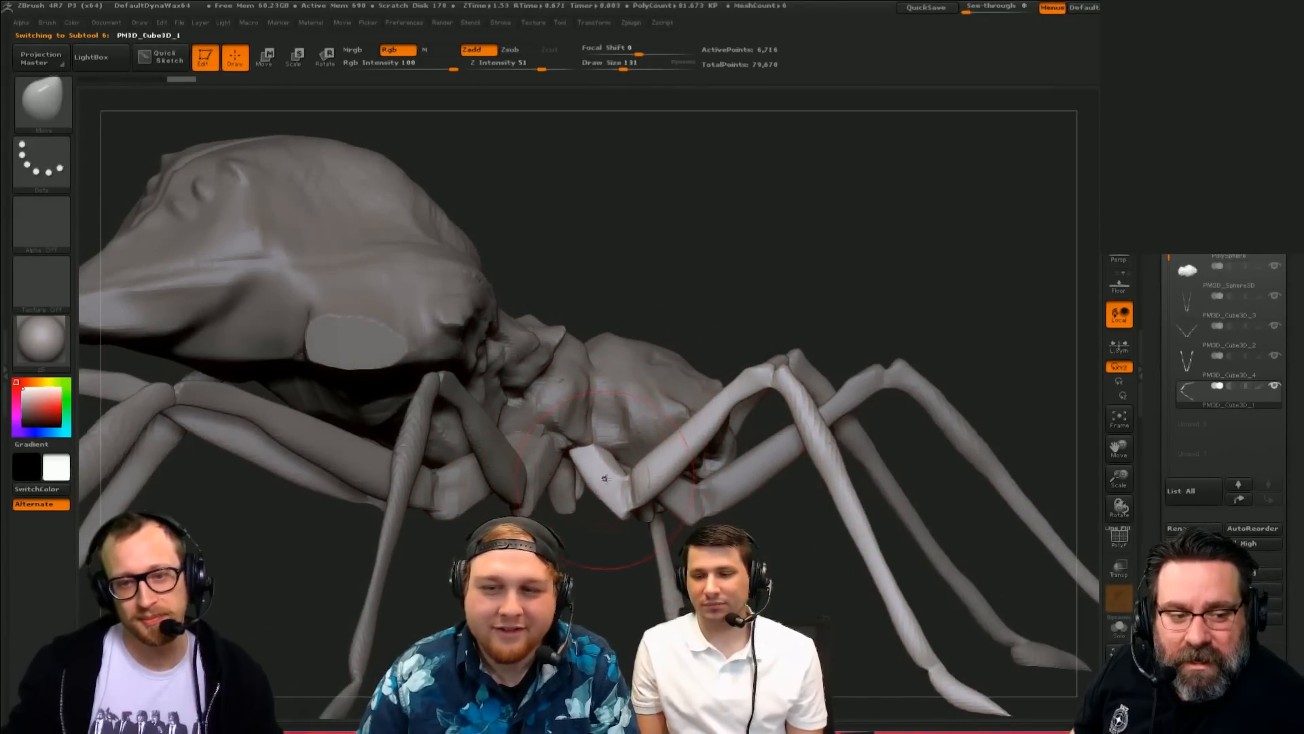
mouse_move(586, 581)
mouse_down()
mouse_move(611, 516)
mouse_move(721, 511)
mouse_up()
Step: Isolate the foremost leg pair and move its hip segments closer to the thorax with a large Move brush
alt+click(695, 512)
key(shift+s)
key(s)
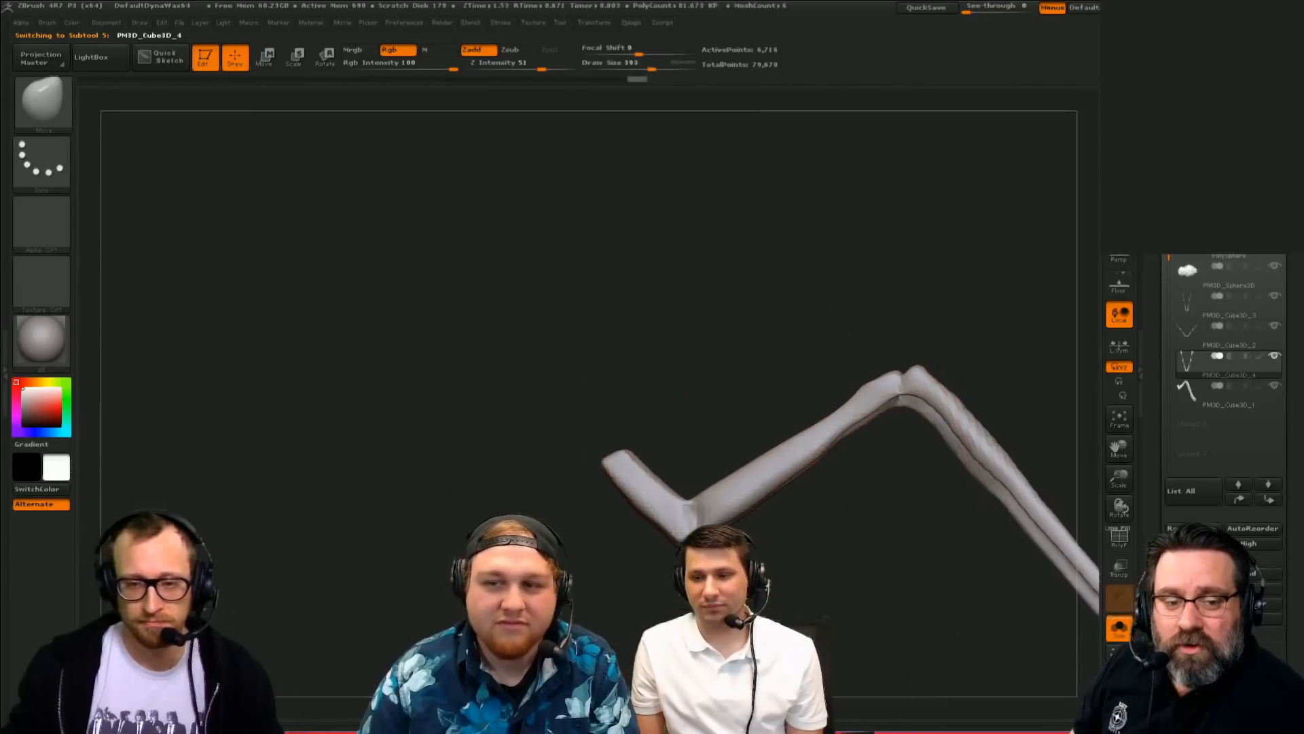
key(s)
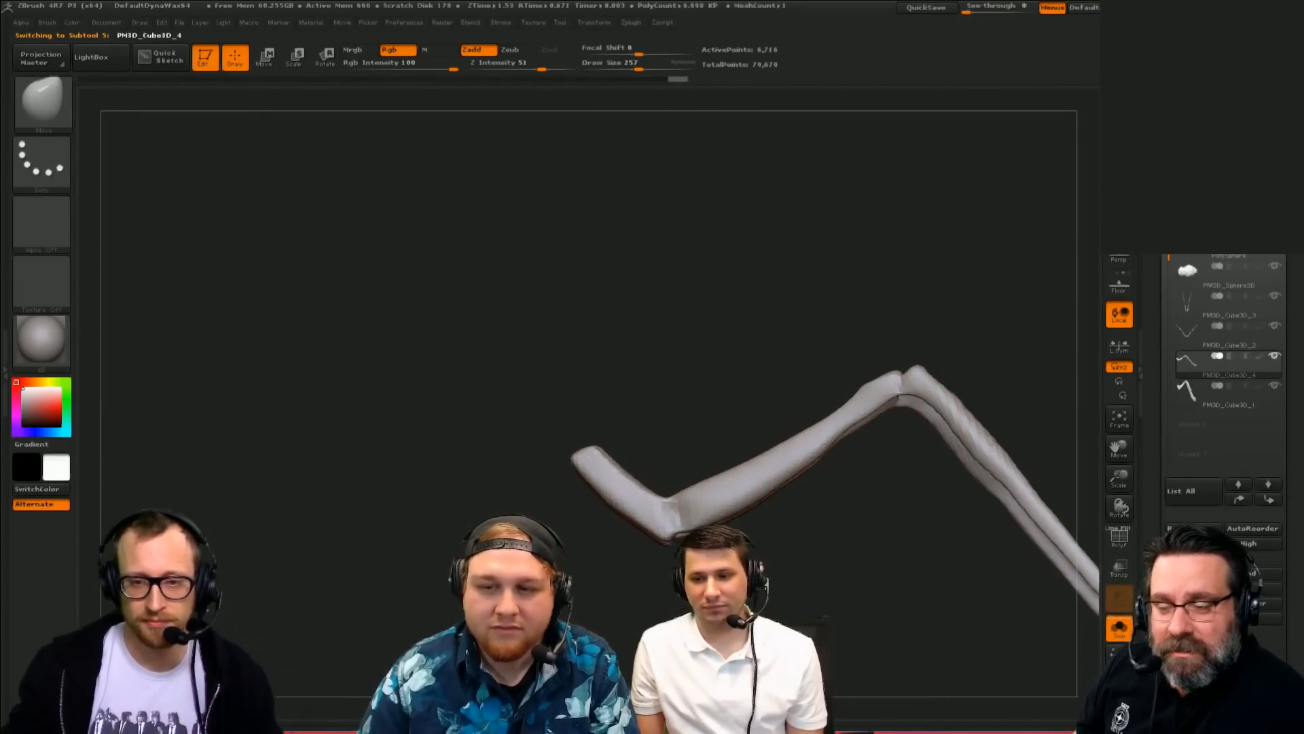
key(shift+s)
mouse_move(682, 529)
mouse_down()
mouse_move(691, 551)
mouse_move(657, 478)
mouse_up()
key(s)
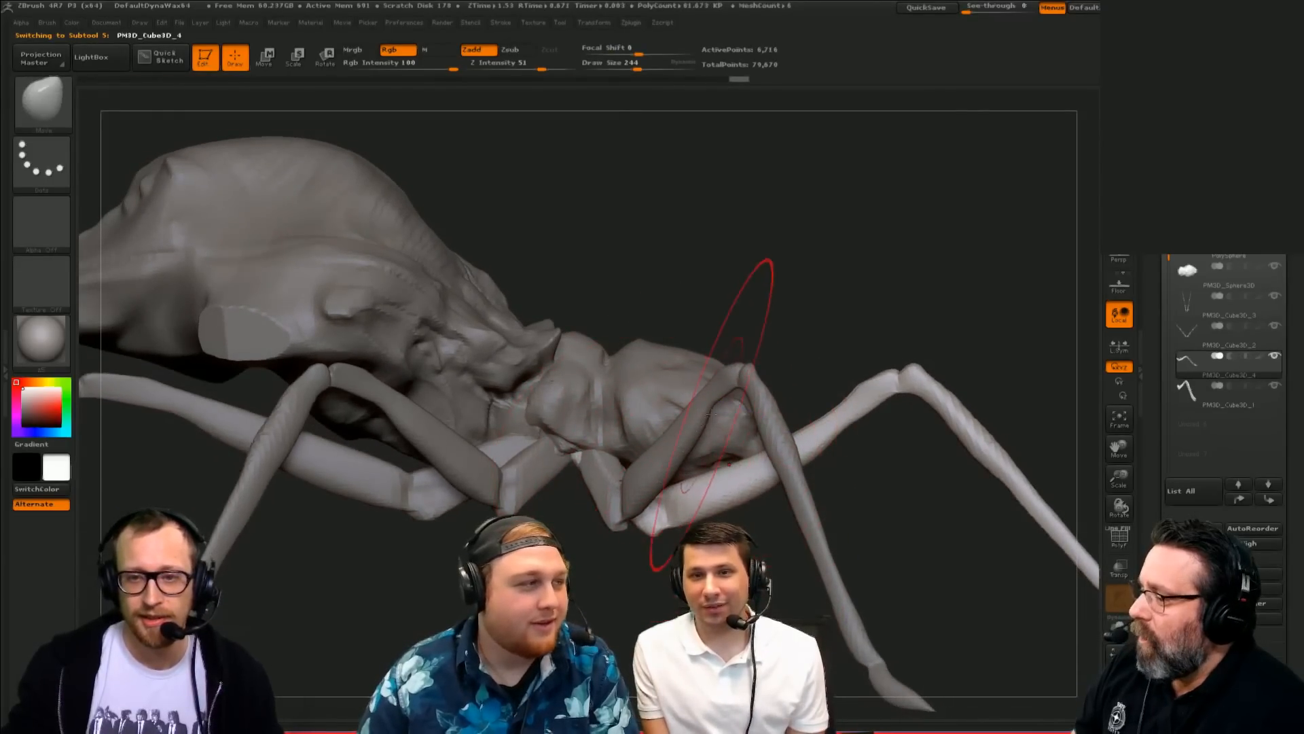
Step: Try raising the knees of the second leg pair with the Move brush
mouse_move(794, 317)
alt+mouse_down()
mouse_move(740, 306)
mouse_move(706, 359)
alt+mouse_up()
alt+click(759, 404)
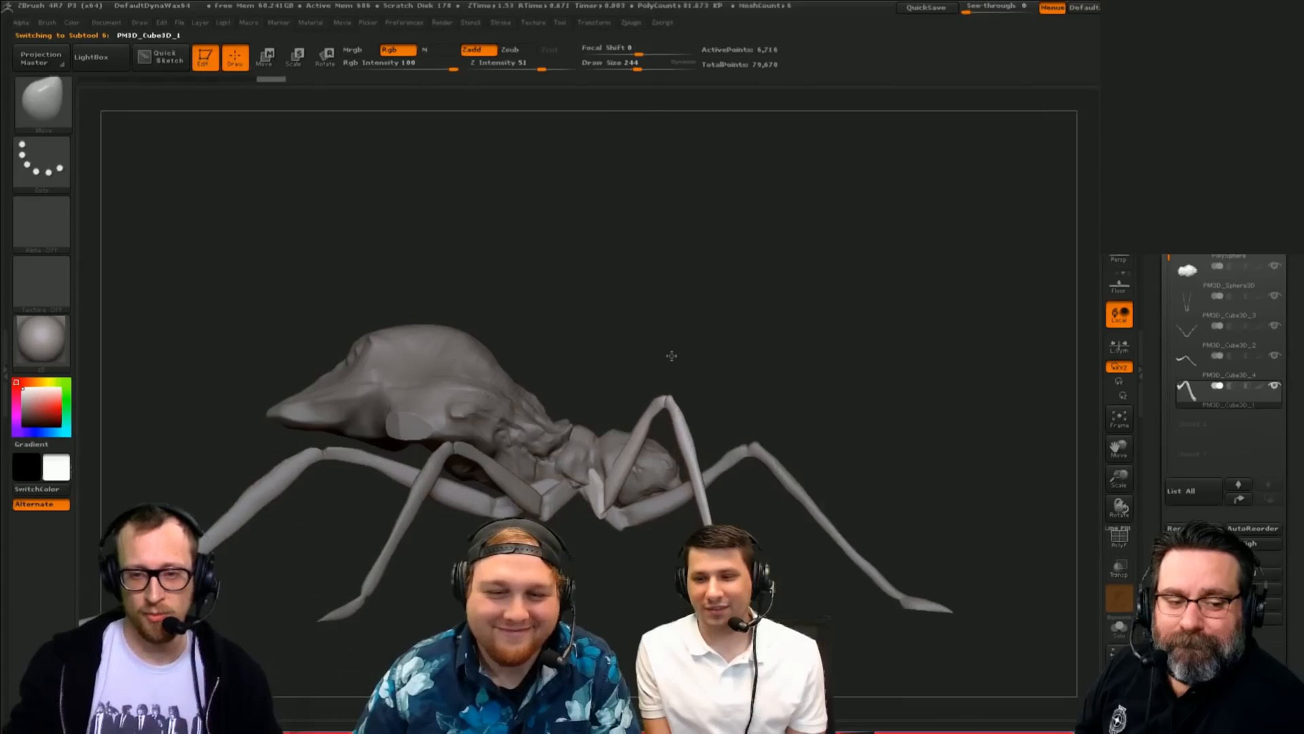
key(ctrl)
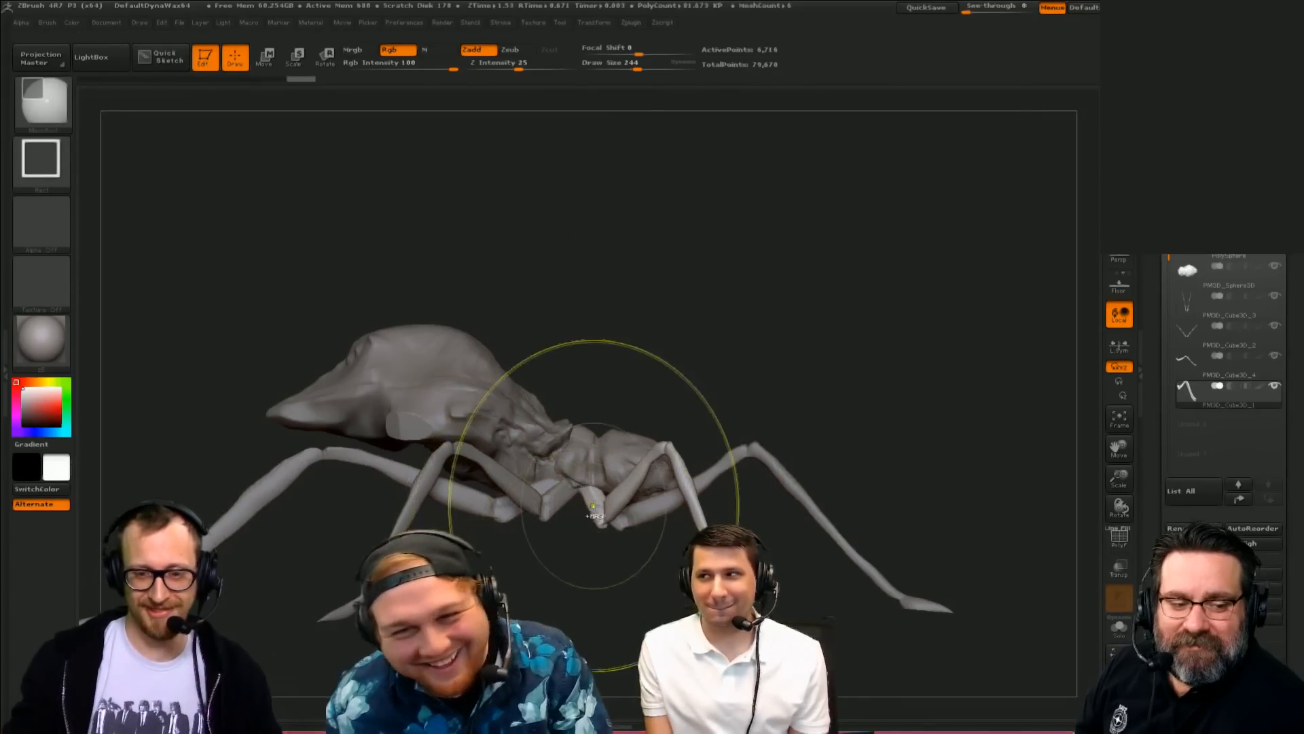
drag(868, 365, 877, 330)
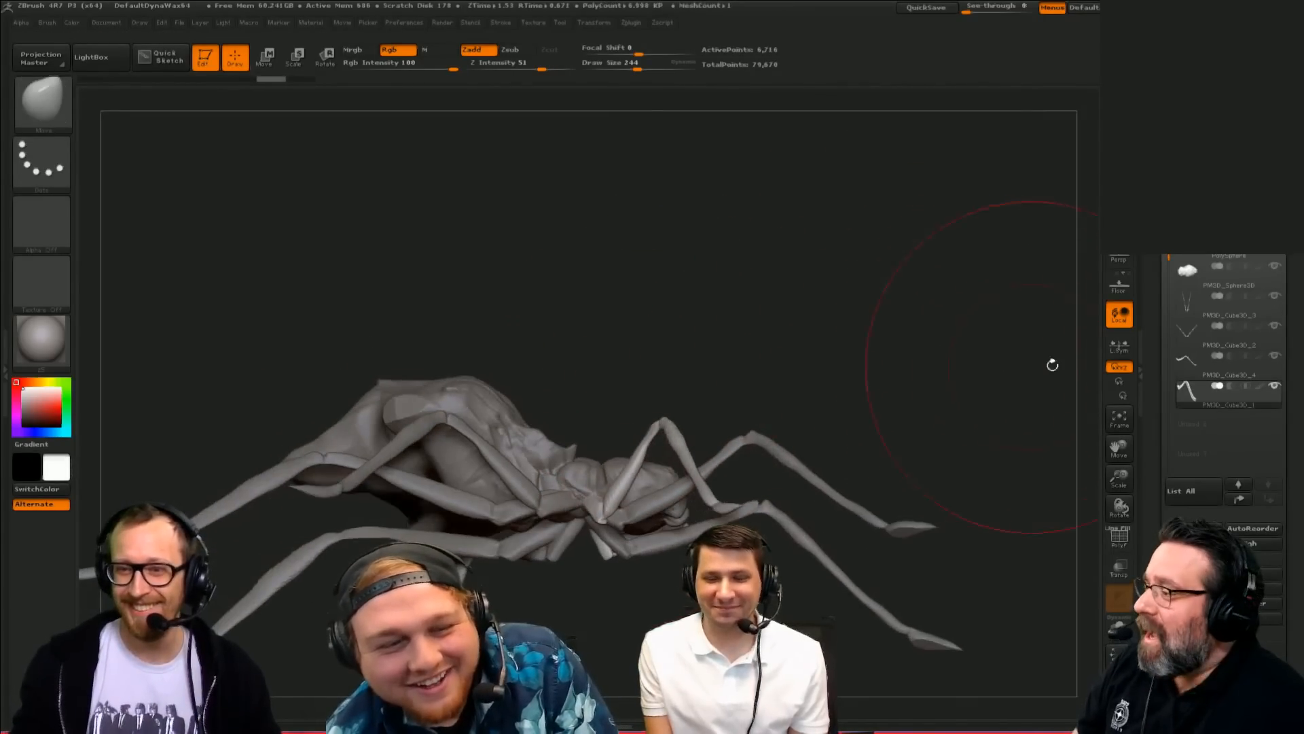
drag(917, 397, 924, 340)
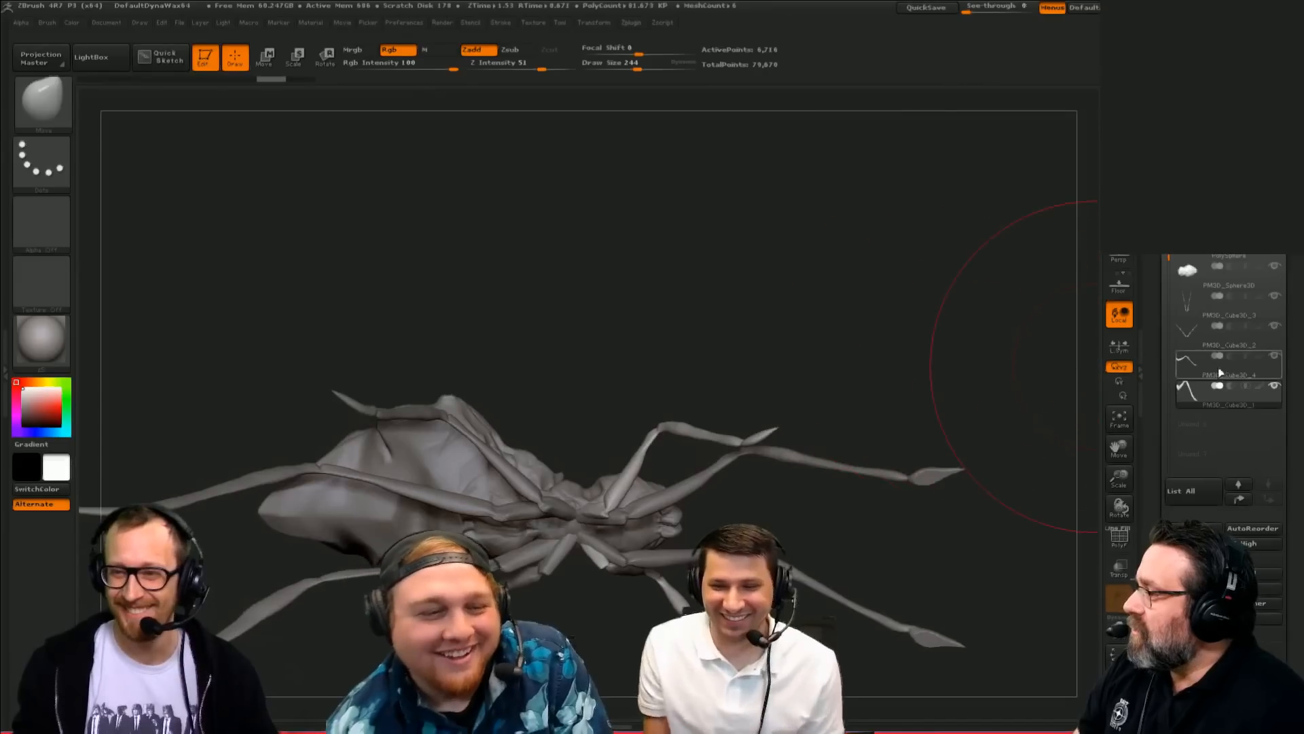
Step: Merge the four leg-pair subtools down into a single subtool, starting from PM3D_Cube3D_3
click(1190, 312)
scroll(1151, 425, down, 3)
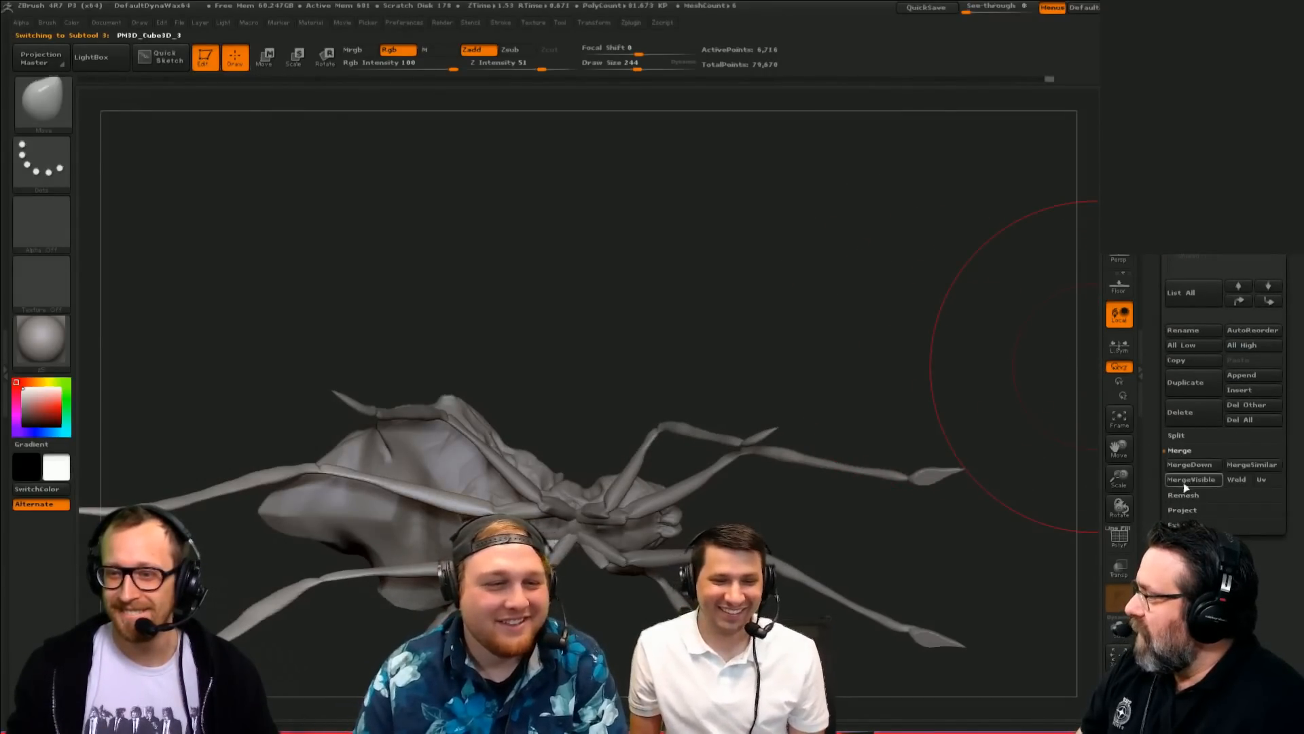
click(1188, 466)
key(Return)
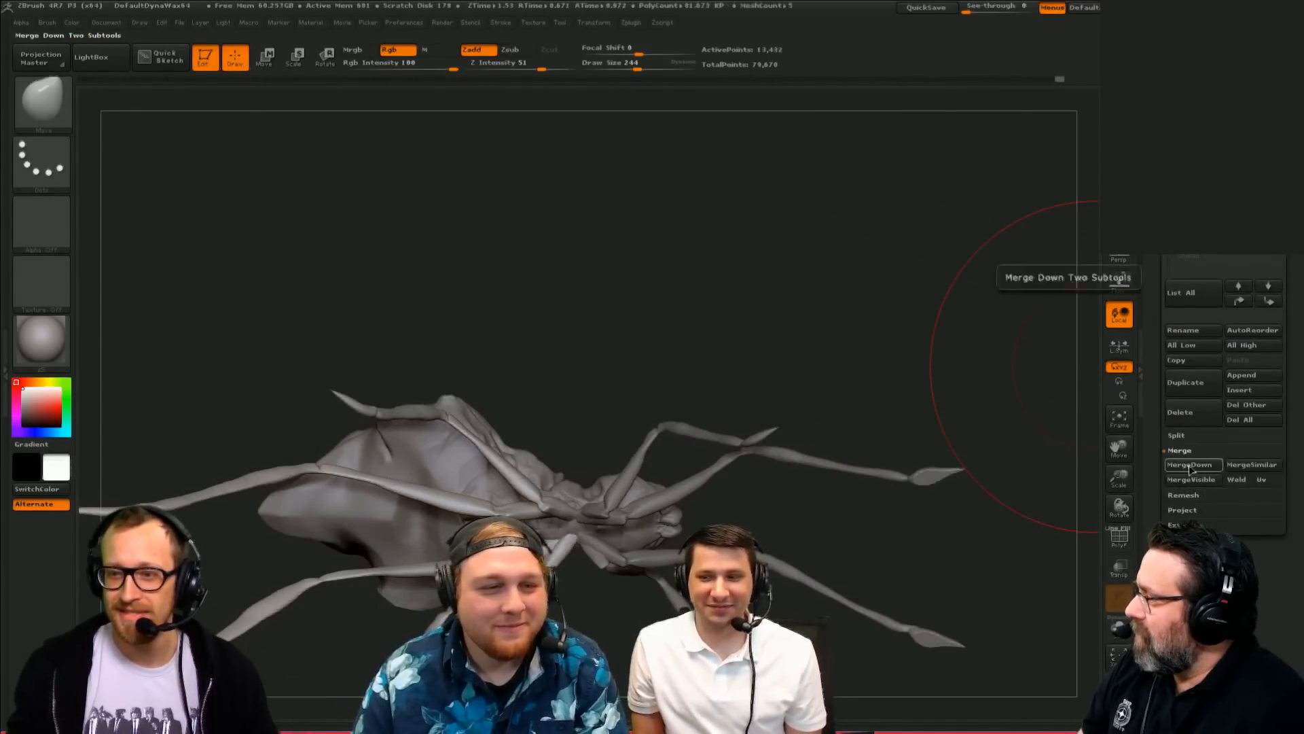
click(1188, 469)
drag(900, 401, 985, 407)
drag(939, 496, 888, 436)
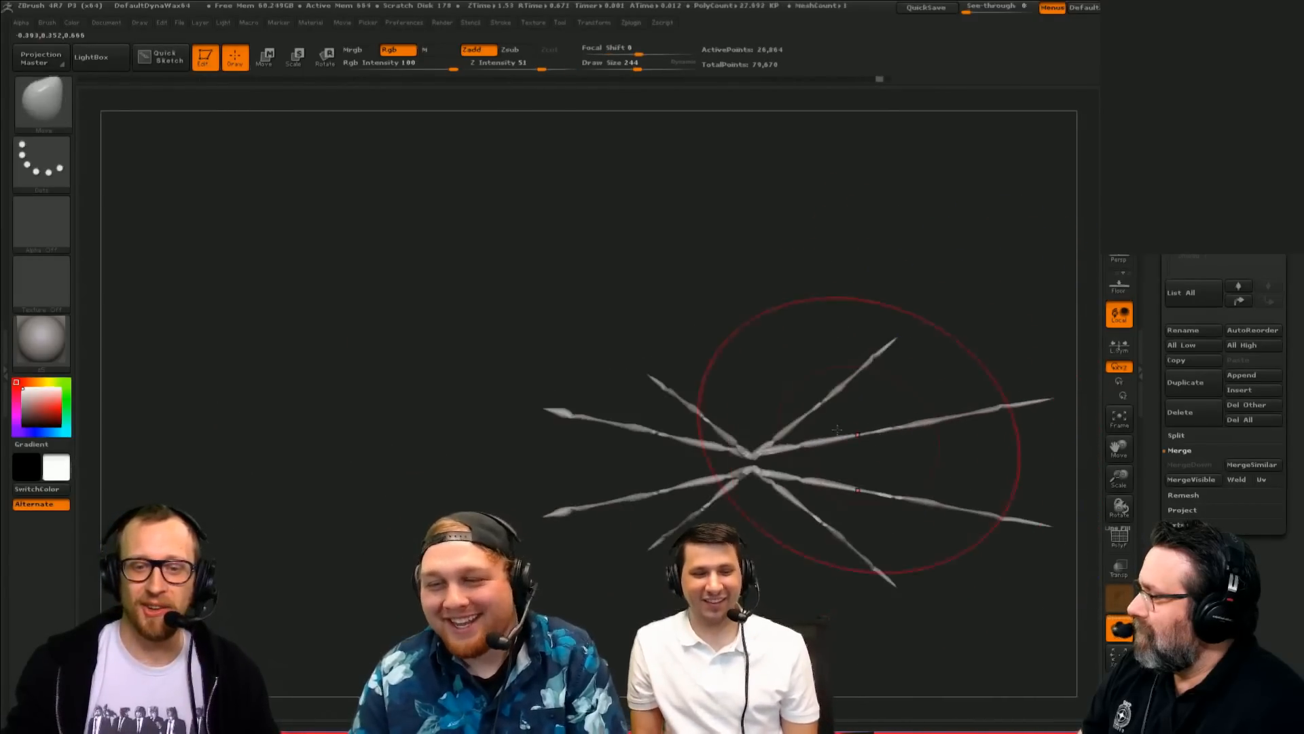
Step: Try to reshape the rear legs of the merged leg subtool with the Move brush
key(b)
key(m)
key(t)
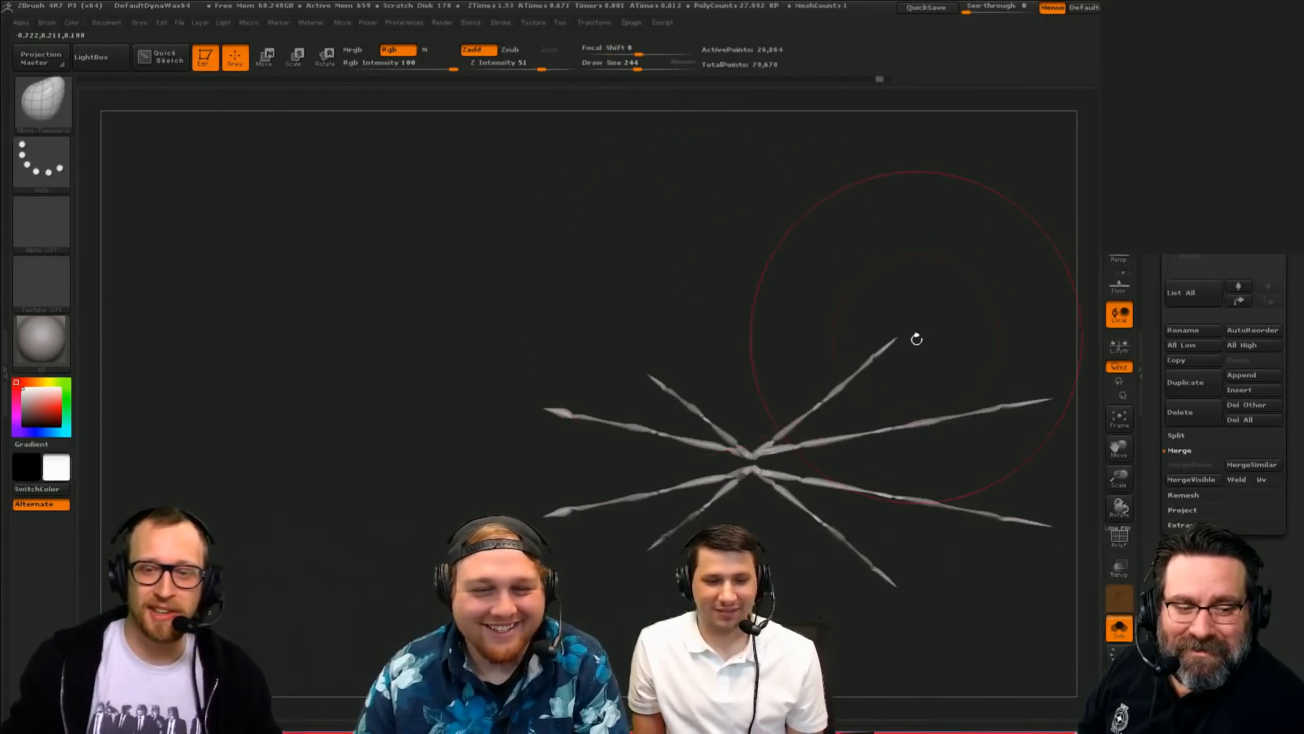
drag(916, 339, 911, 238)
key(alt+s)
alt+drag(801, 197, 652, 292)
key(bracketleft)
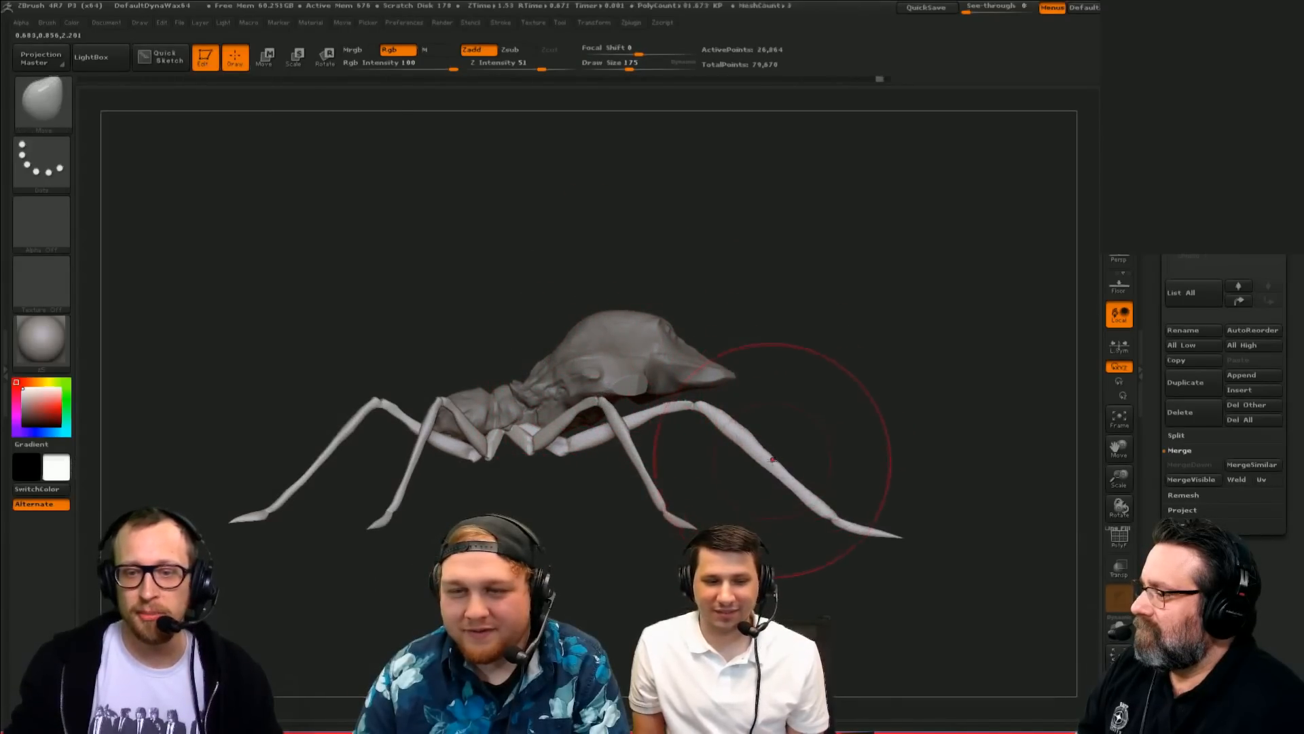
mouse_move(773, 460)
mouse_down()
mouse_move(829, 470)
mouse_move(900, 524)
mouse_move(911, 475)
mouse_up()
key(ctrl+z)
key(bracketright)
key(ctrl+z)
Step: Try lowering the inner parts of all the legs together with a Move brush at draw size 512
mouse_move(890, 373)
alt+mouse_down()
mouse_move(944, 414)
mouse_move(867, 373)
alt+mouse_up()
key(s)
drag(658, 476, 681, 476)
mouse_move(652, 485)
mouse_down()
mouse_move(659, 459)
mouse_move(536, 318)
mouse_move(780, 373)
mouse_move(725, 524)
mouse_up()
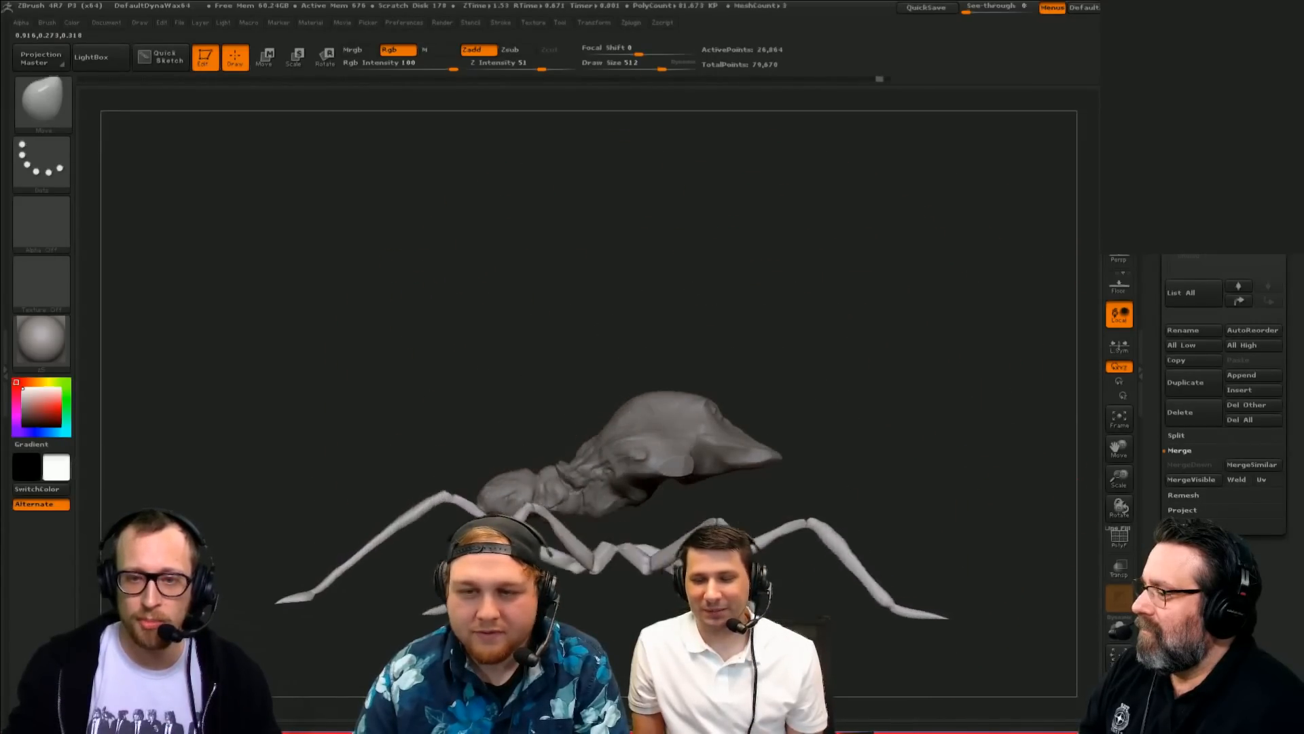
key(ctrl+z)
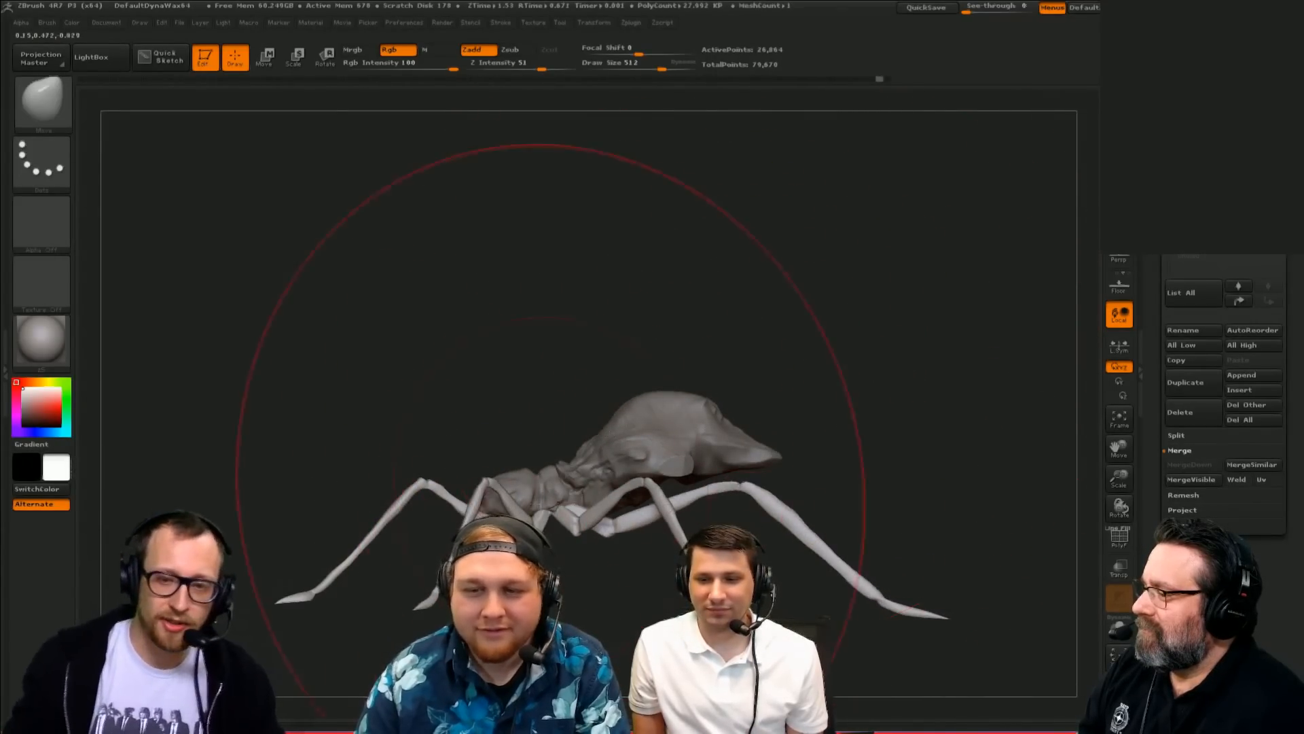
Step: Try raising the knees of the two front leg pairs high above the head with the Move Topological brush
key(b)
key(m)
key(t)
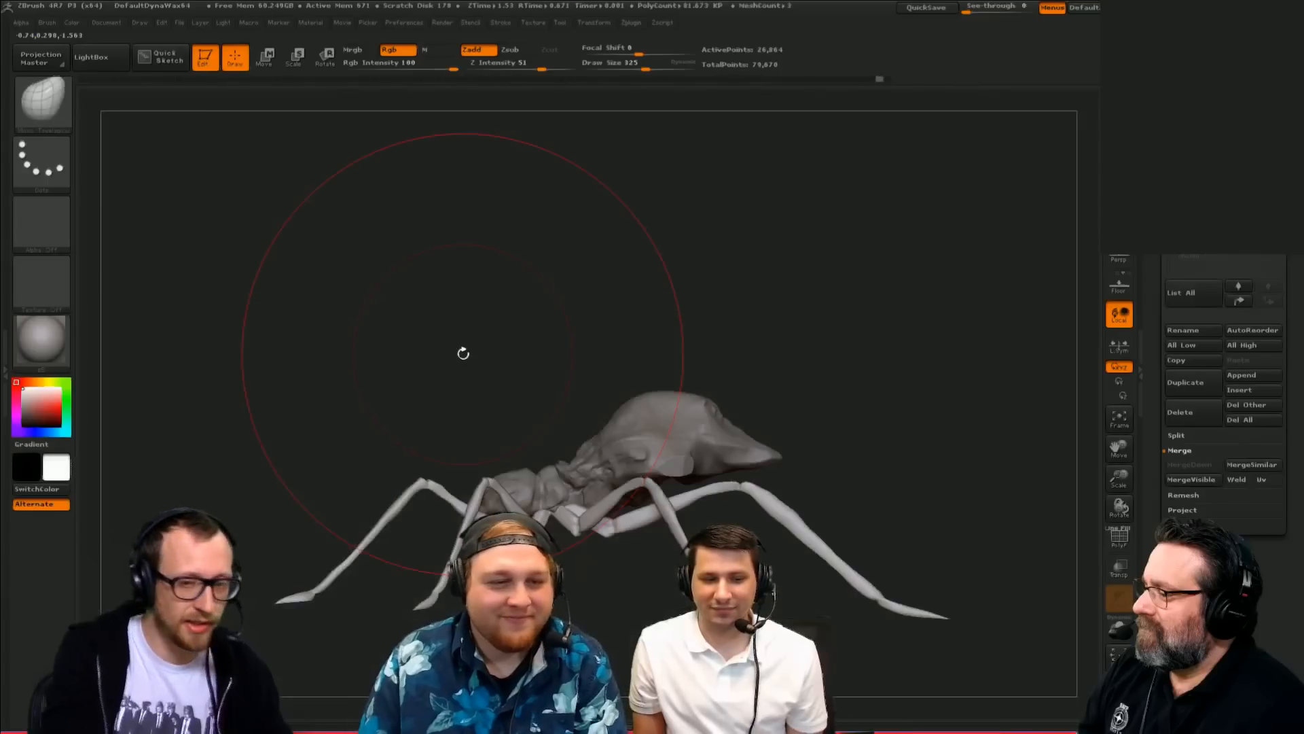
drag(511, 376, 511, 365)
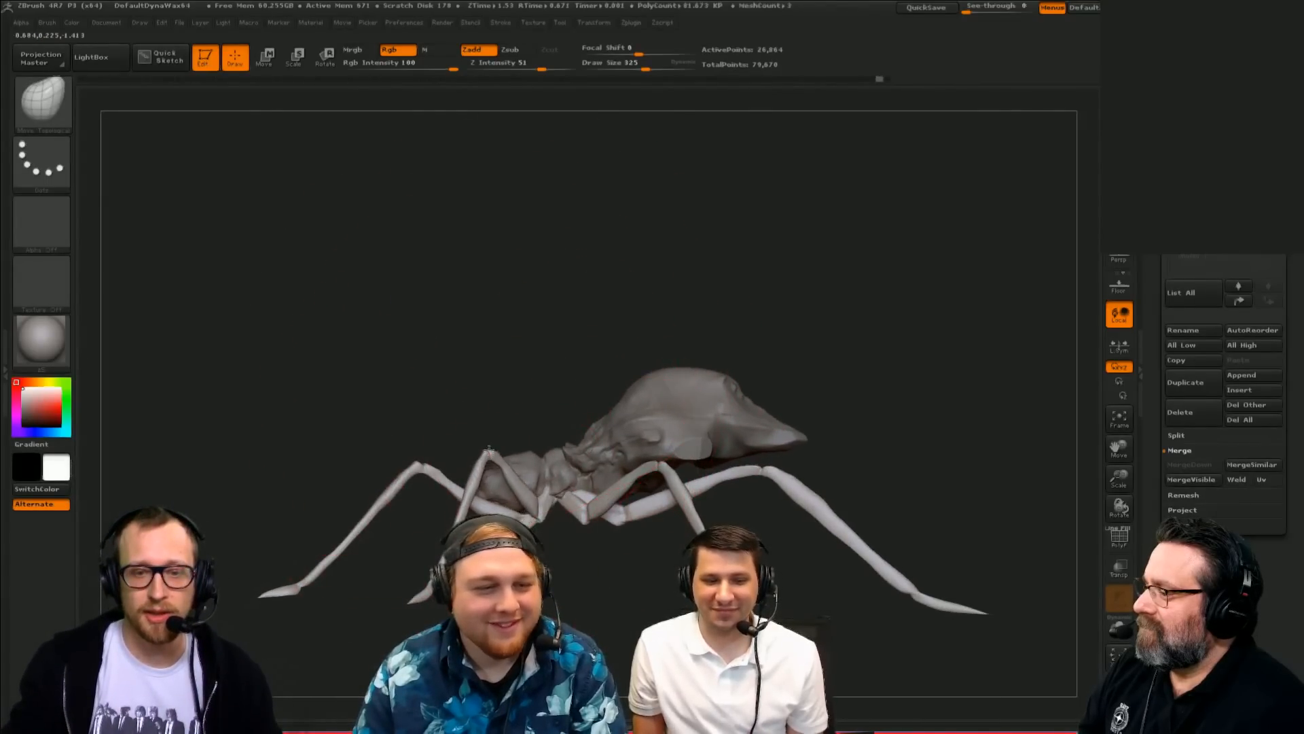
drag(489, 449, 492, 441)
key(ctrl+z)
key(s)
click(480, 454)
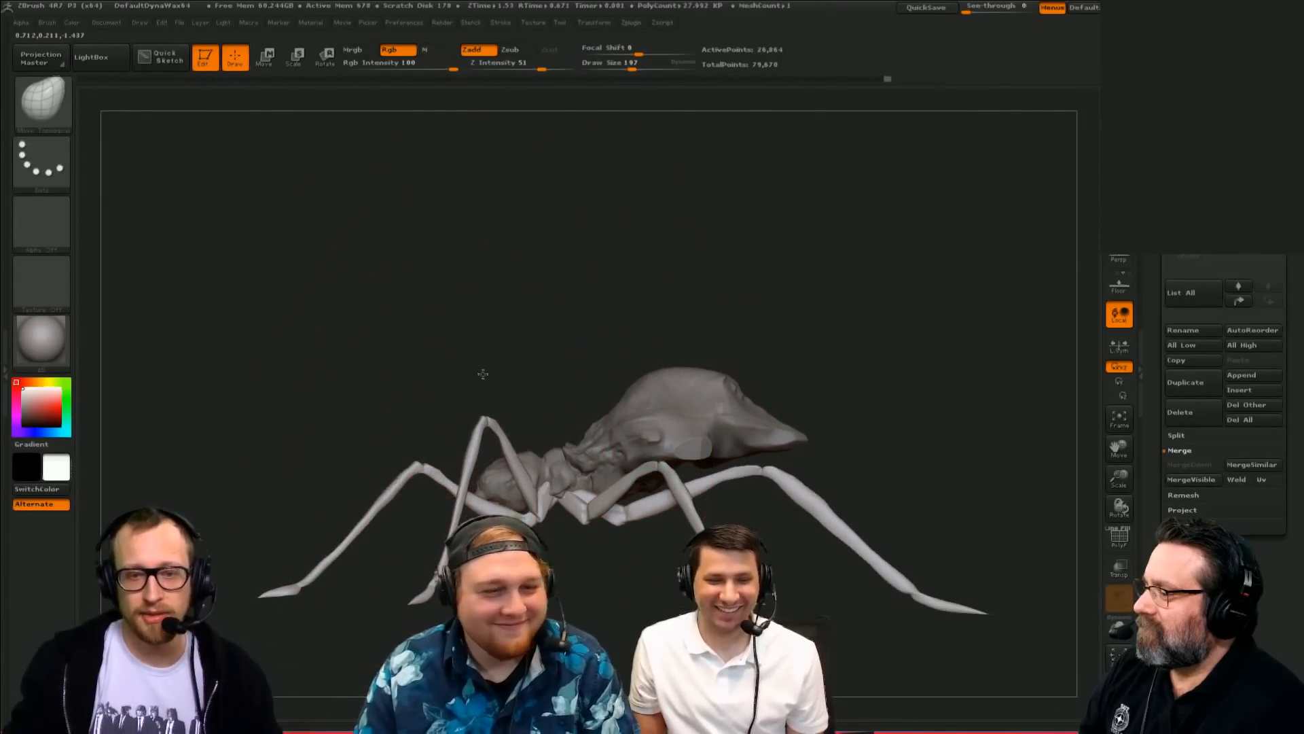
drag(418, 420, 407, 364)
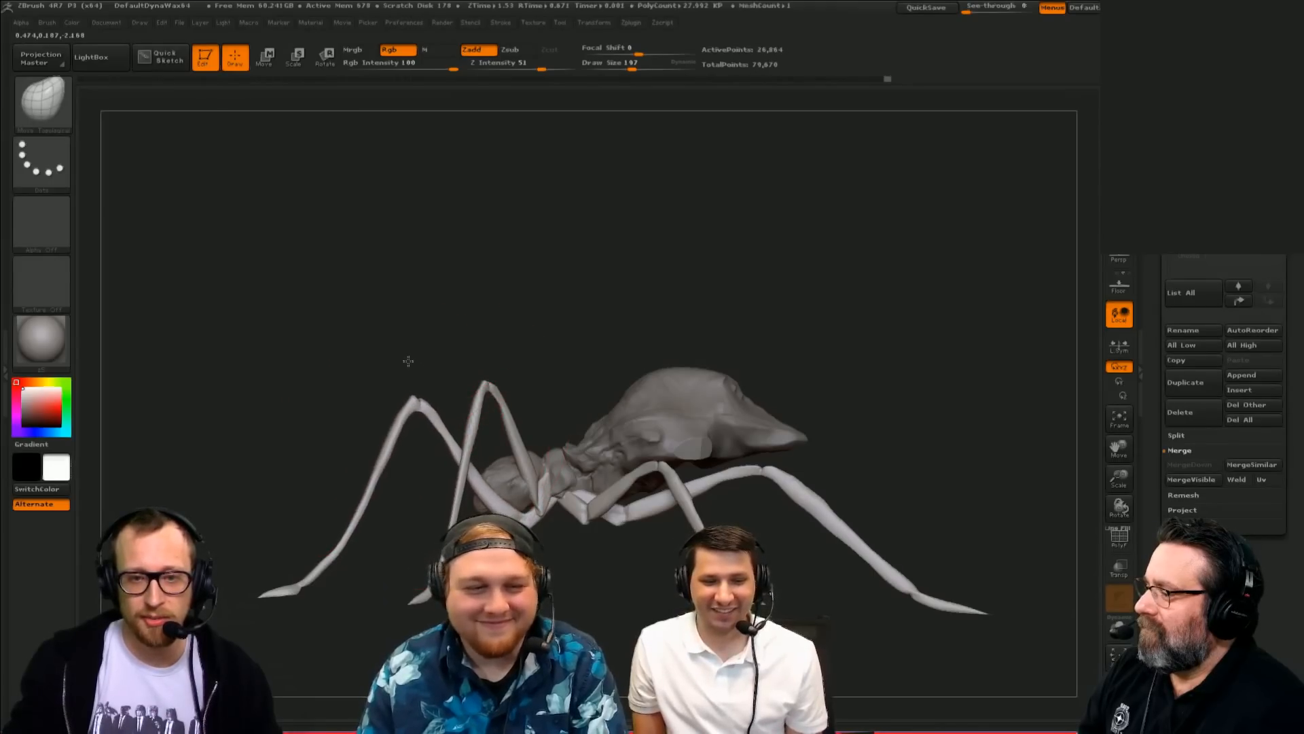
Step: Try pulling the third leg pair inward with the Move Topological brush from above, and undo the leg edits
mouse_move(730, 340)
mouse_down()
mouse_move(722, 401)
mouse_move(689, 441)
mouse_move(660, 381)
mouse_up()
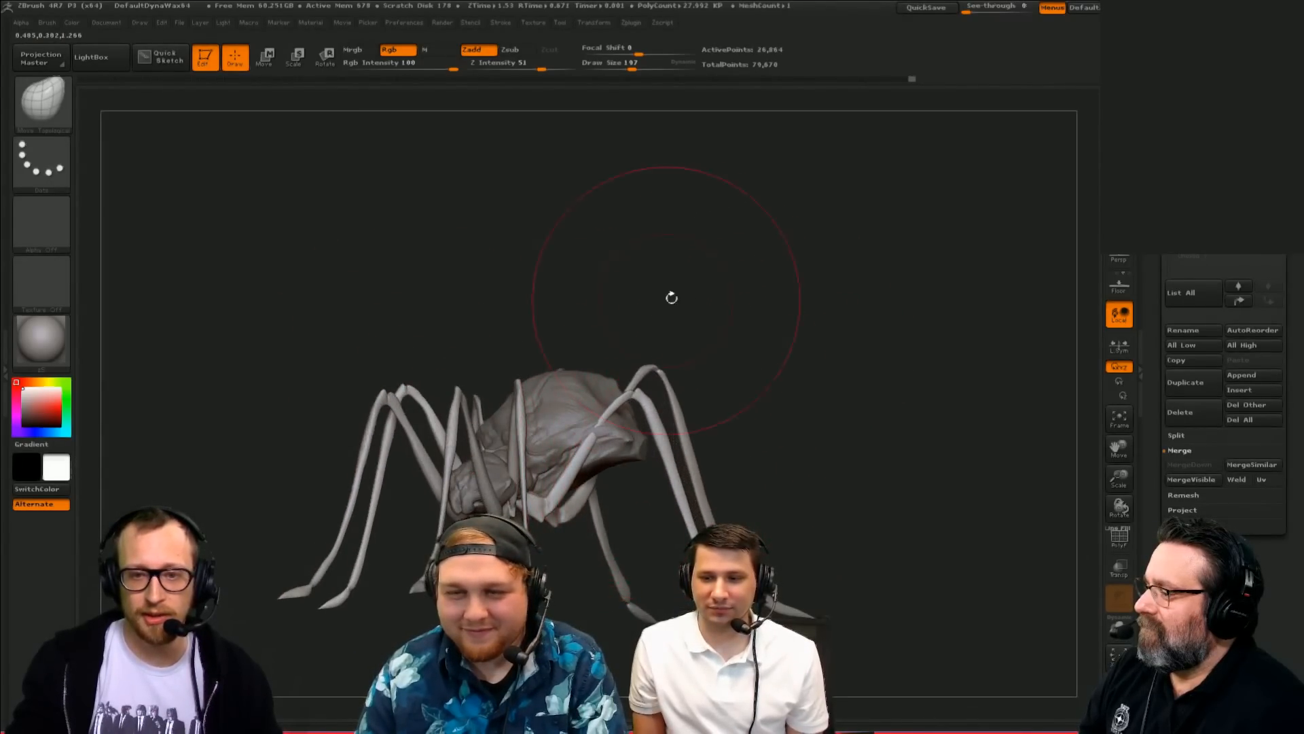
mouse_move(672, 297)
mouse_down()
mouse_move(771, 297)
mouse_move(754, 306)
mouse_up()
key(ctrl)
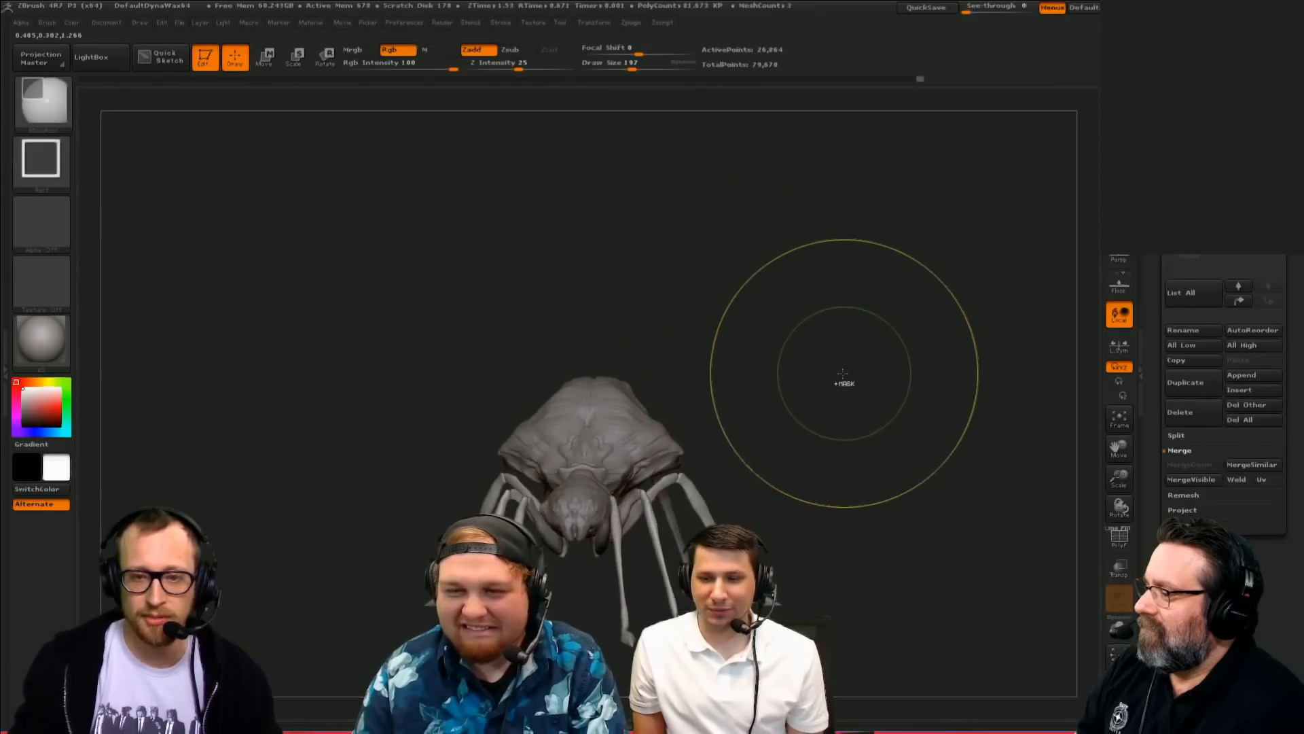
mouse_move(812, 446)
shift+mouse_down()
mouse_move(843, 482)
mouse_move(769, 533)
mouse_move(740, 662)
shift+mouse_up()
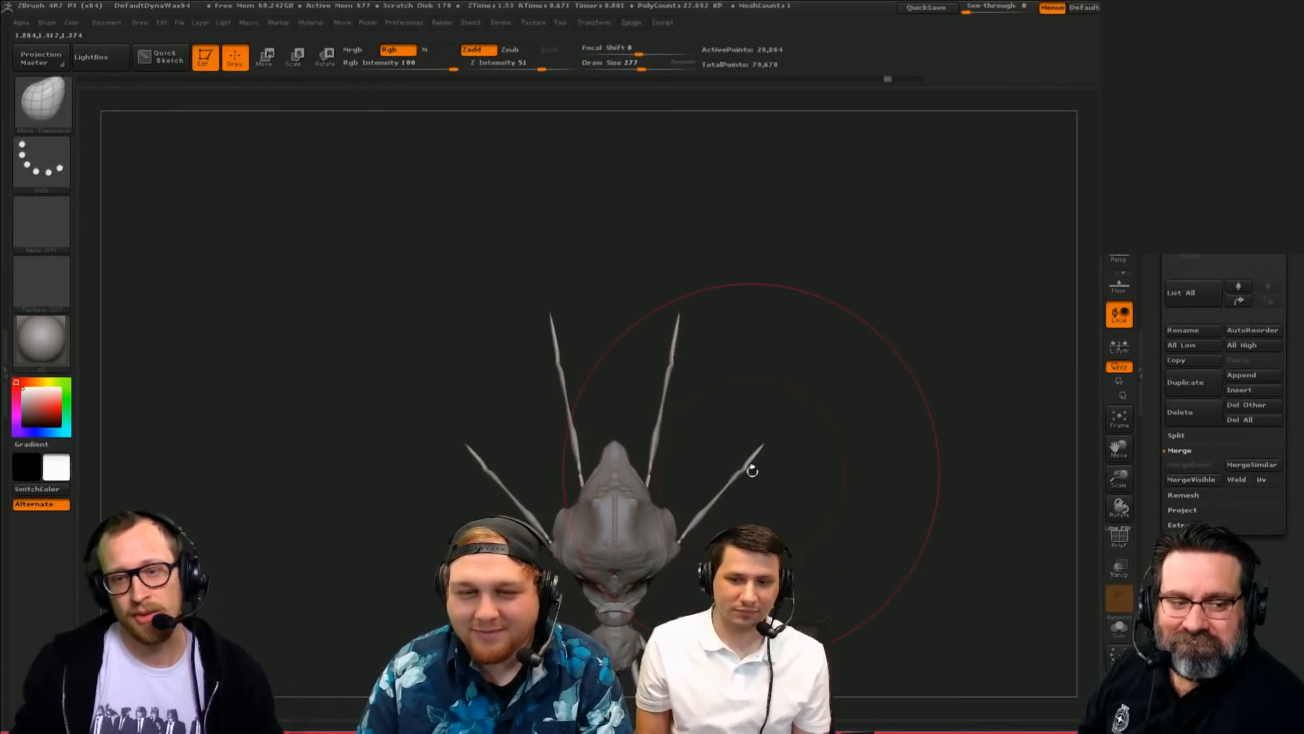
mouse_move(719, 509)
mouse_down()
mouse_move(920, 273)
mouse_move(946, 303)
mouse_move(815, 381)
mouse_move(858, 402)
mouse_move(659, 589)
mouse_up()
mouse_move(789, 300)
mouse_down()
mouse_move(729, 375)
mouse_move(651, 364)
mouse_move(681, 355)
mouse_move(774, 253)
mouse_move(760, 516)
mouse_move(581, 581)
mouse_move(707, 598)
mouse_up()
key(ctrl+z)
key(s)
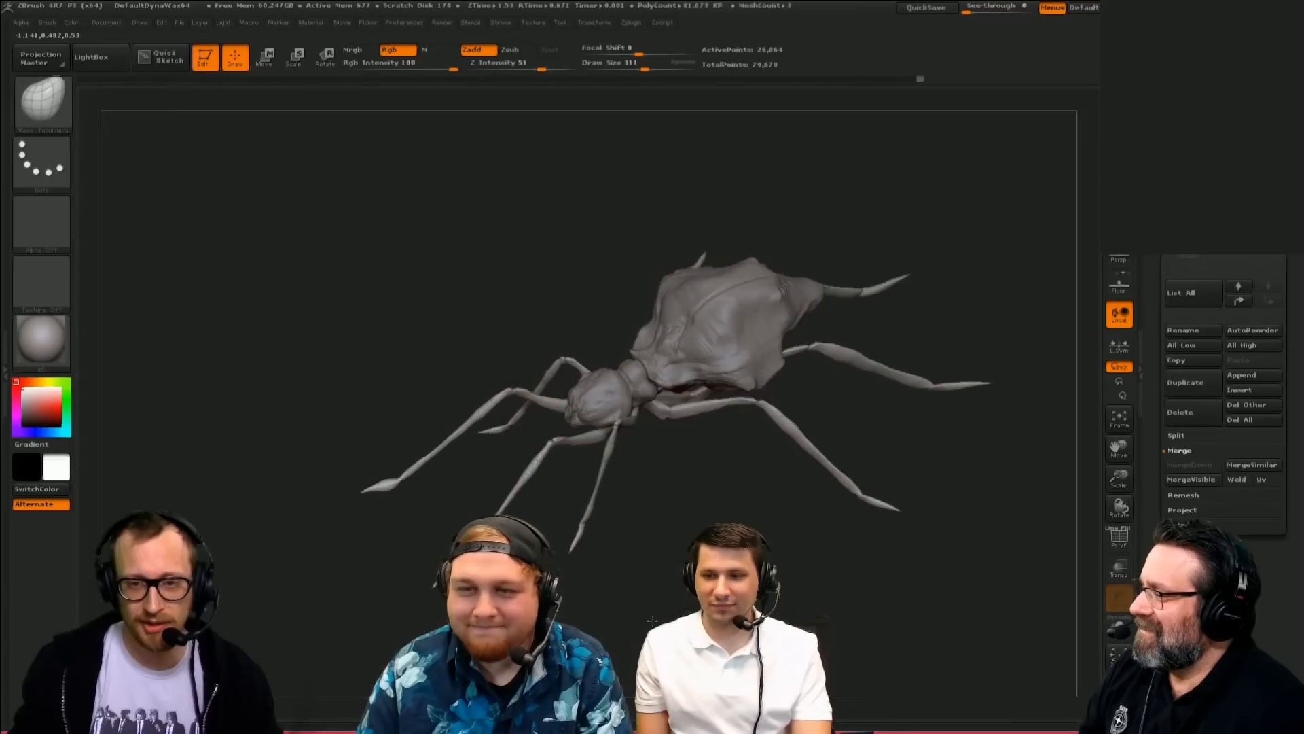
Step: Select the body and stretch its abdomen backward along its length with a straight Transpose line
alt+click(730, 319)
drag(774, 469, 482, 551)
key(w)
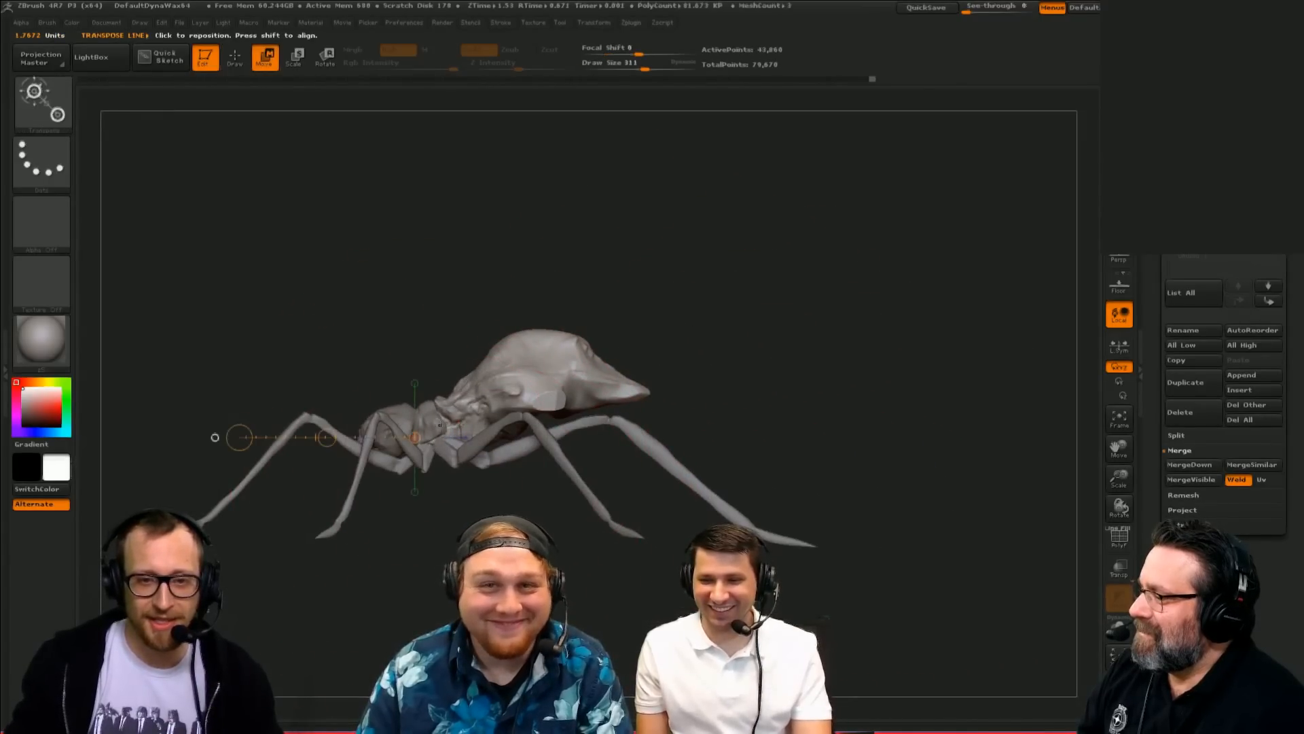
shift+drag(440, 425, 850, 419)
mouse_move(808, 293)
mouse_down()
mouse_move(860, 343)
mouse_move(847, 372)
mouse_move(888, 291)
mouse_move(833, 342)
mouse_up()
key(q)
Step: Switch to the Dam_Standard brush at draw size 50 and inspect the stretched abdomen from above and the side
key(s)
drag(620, 339, 589, 338)
key(b)
key(d)
key(s)
drag(679, 323, 685, 274)
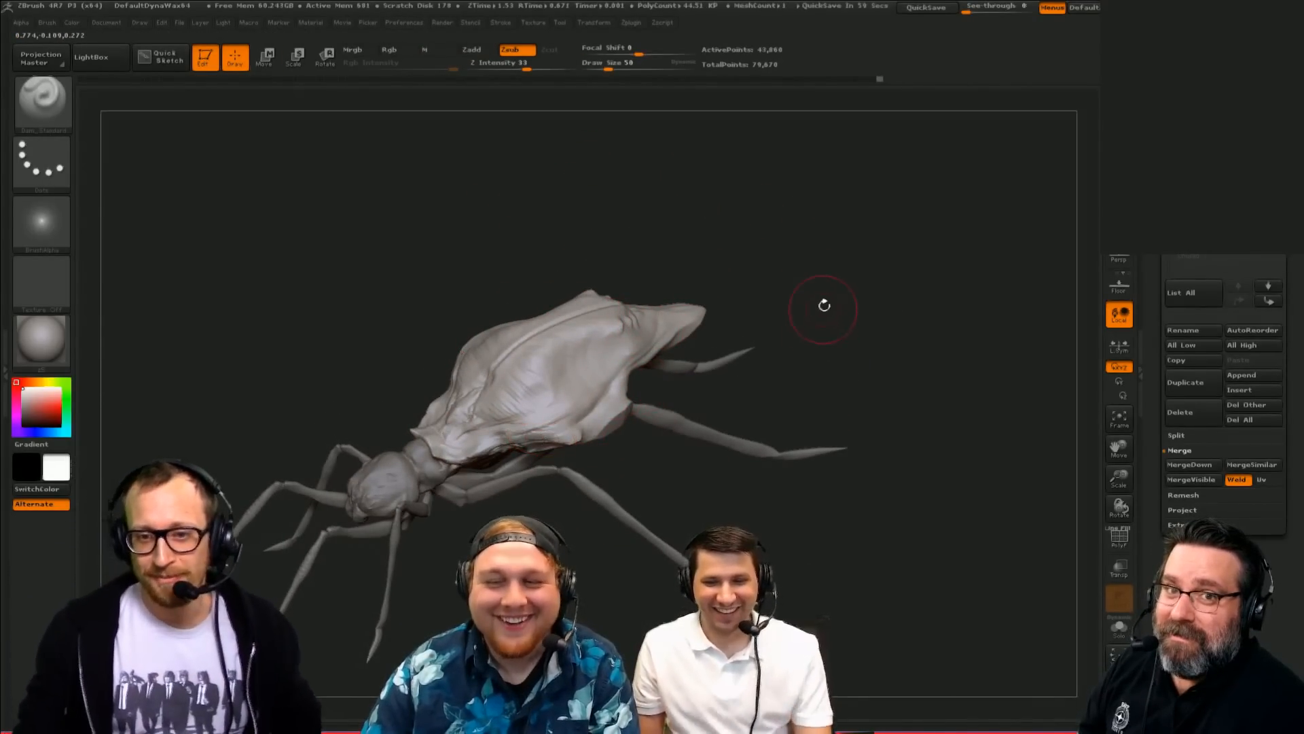
drag(824, 306, 754, 204)
drag(948, 298, 1006, 405)
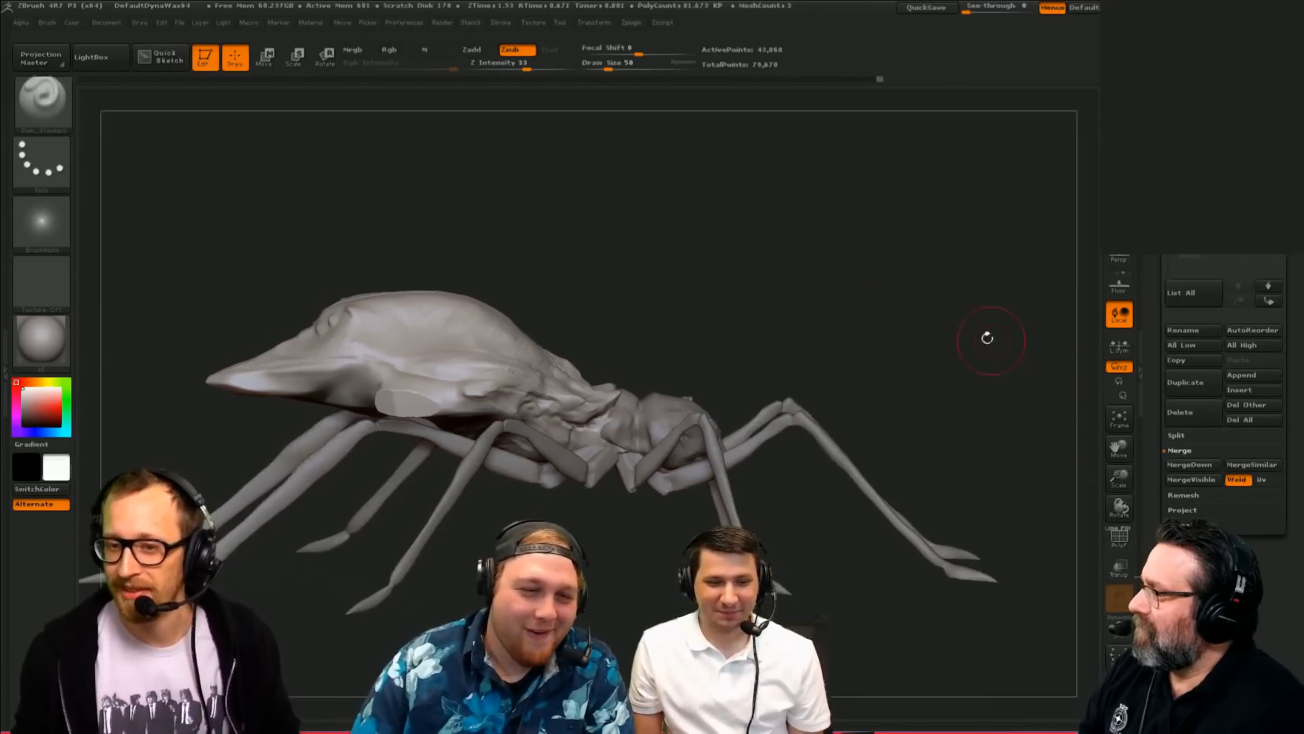
mouse_move(987, 338)
mouse_down()
mouse_move(801, 312)
mouse_move(832, 319)
mouse_up()
Step: Pull a long tail up from the rear of the abdomen with the SnakeHook brush and bend it forward over the back
key(b)
key(m)
key(v)
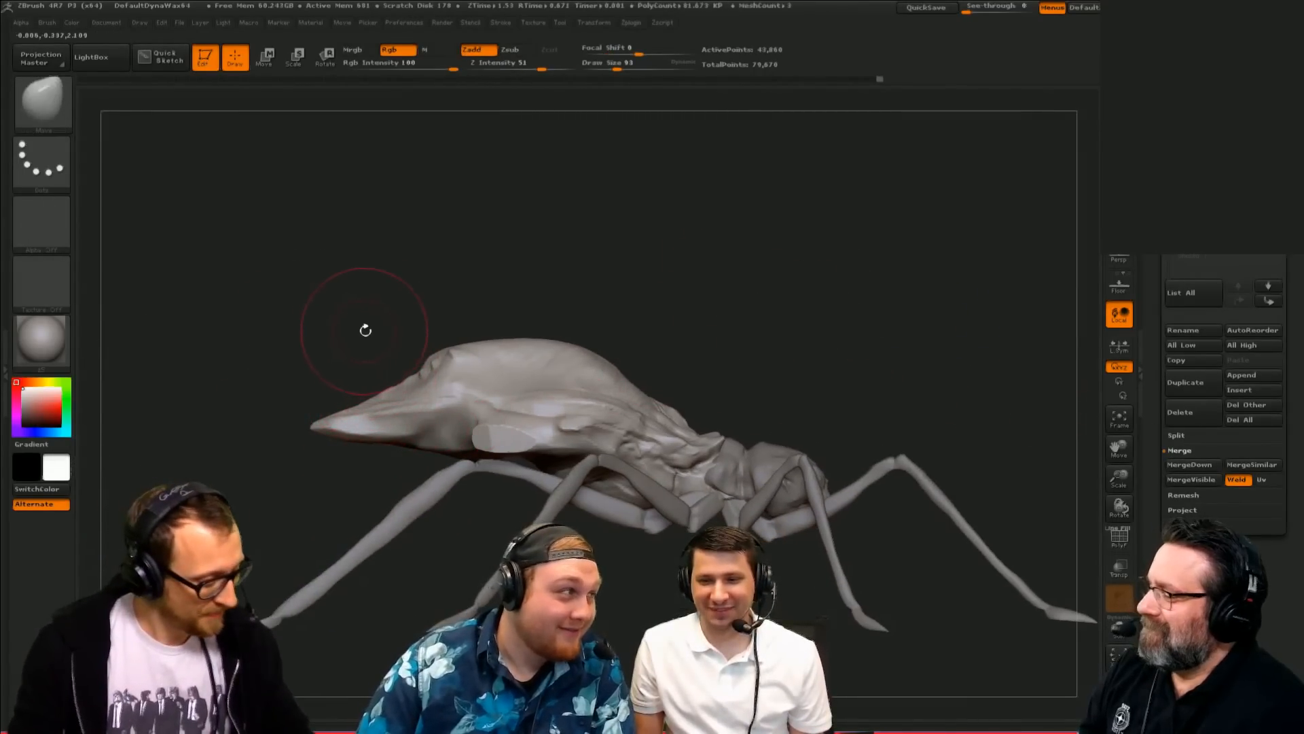
key(b)
key(d)
key(s)
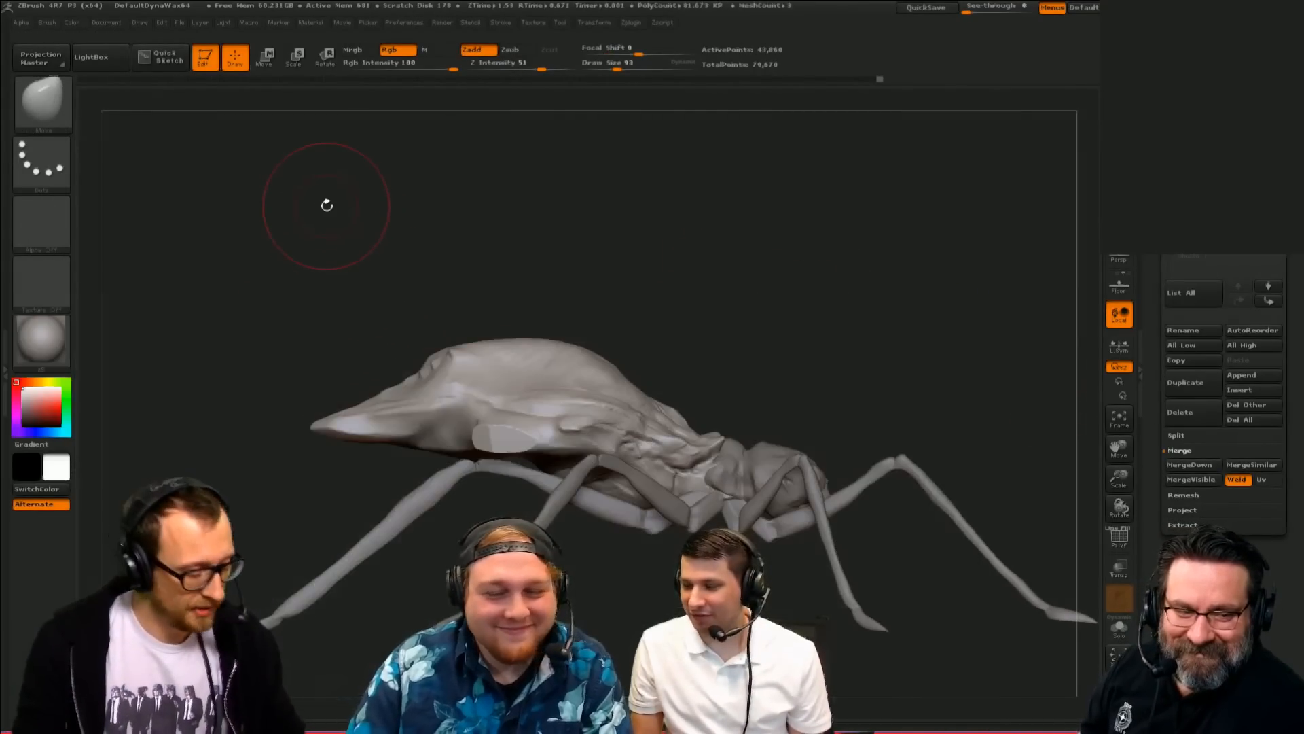
key(b)
key(s)
key(h)
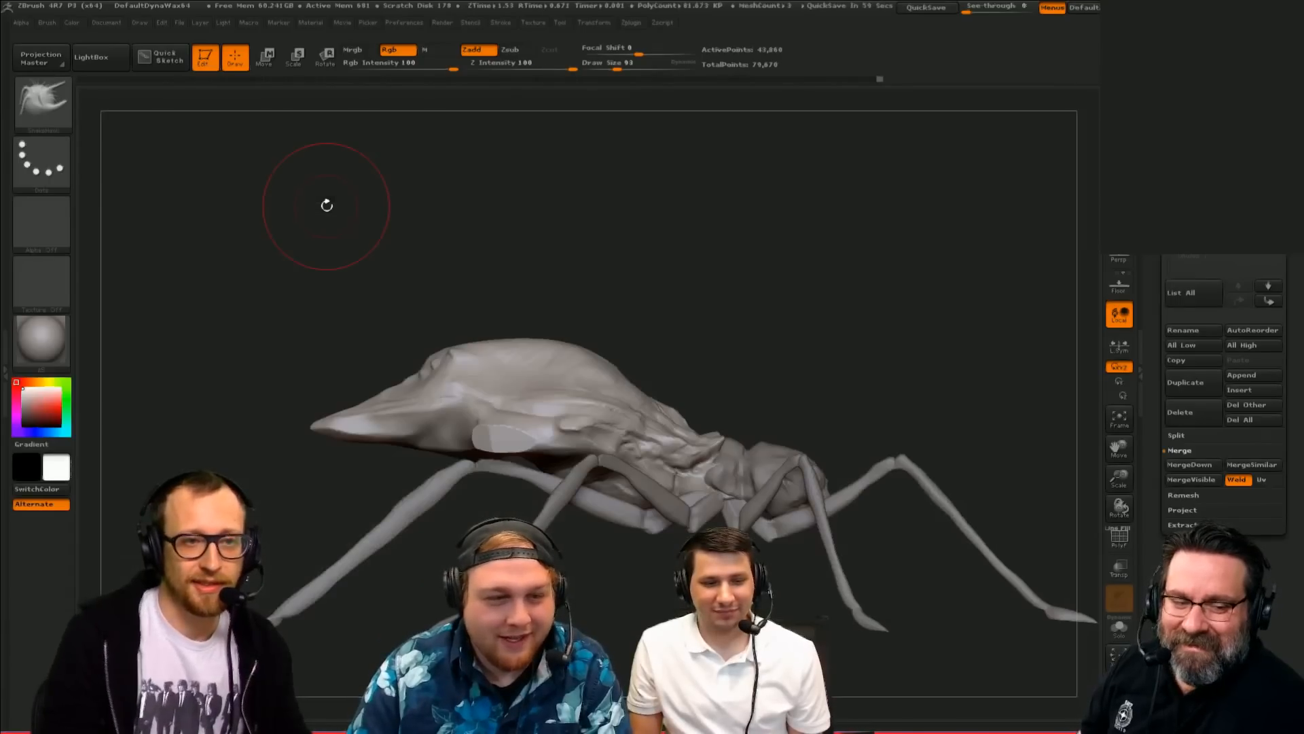
mouse_move(386, 336)
alt+mouse_down()
mouse_move(410, 266)
mouse_move(592, 228)
mouse_move(938, 277)
mouse_move(630, 313)
alt+mouse_up()
drag(745, 365, 729, 298)
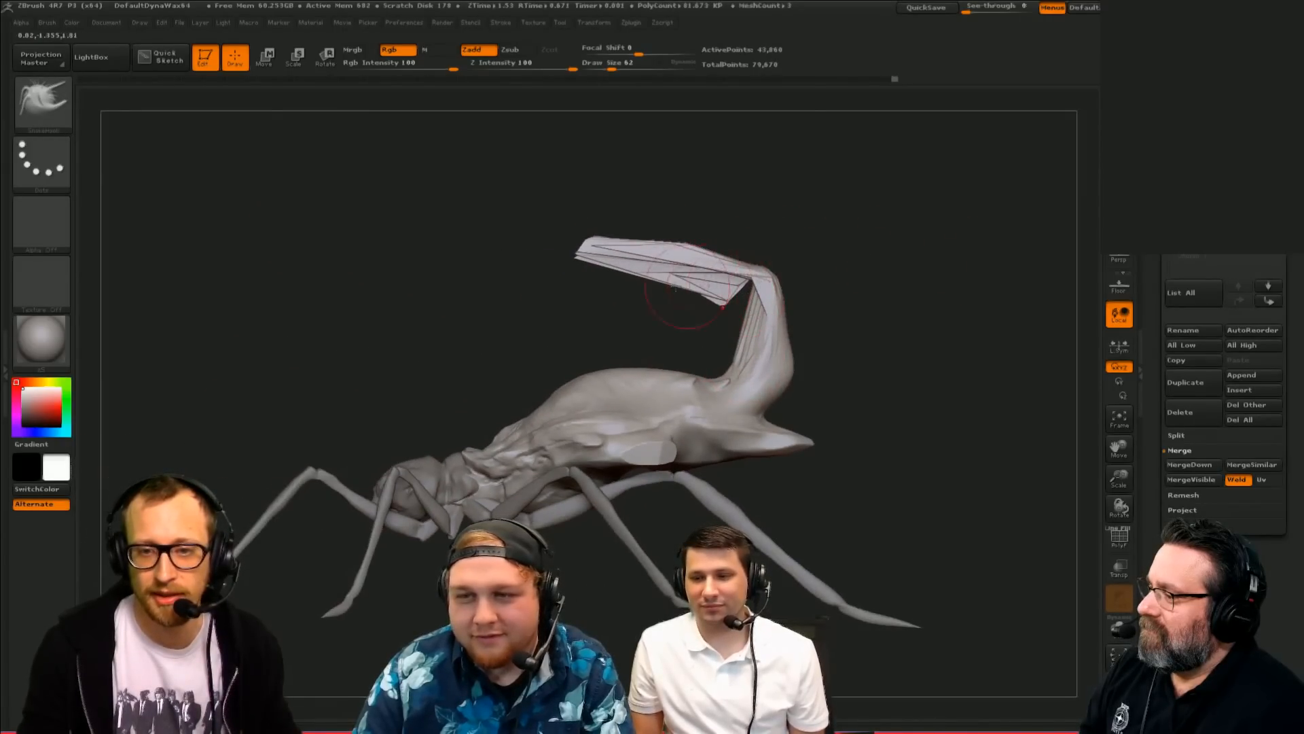
drag(587, 254, 541, 260)
ctrl+drag(874, 118, 760, 279)
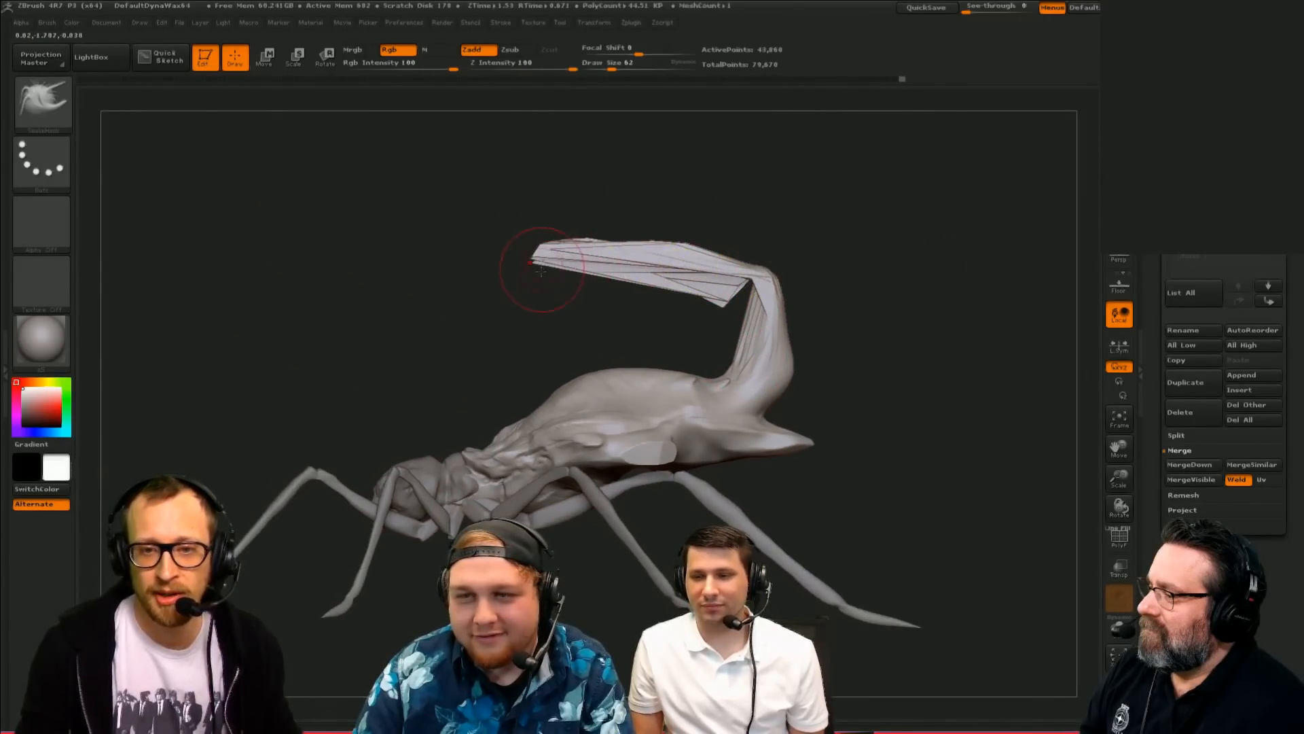
Step: Try curling the tail tip forward and down toward the head with the SnakeHook brush, and inspect the arched tail from several angles
mouse_move(518, 285)
ctrl+mouse_down()
mouse_move(482, 265)
mouse_move(438, 347)
ctrl+mouse_up()
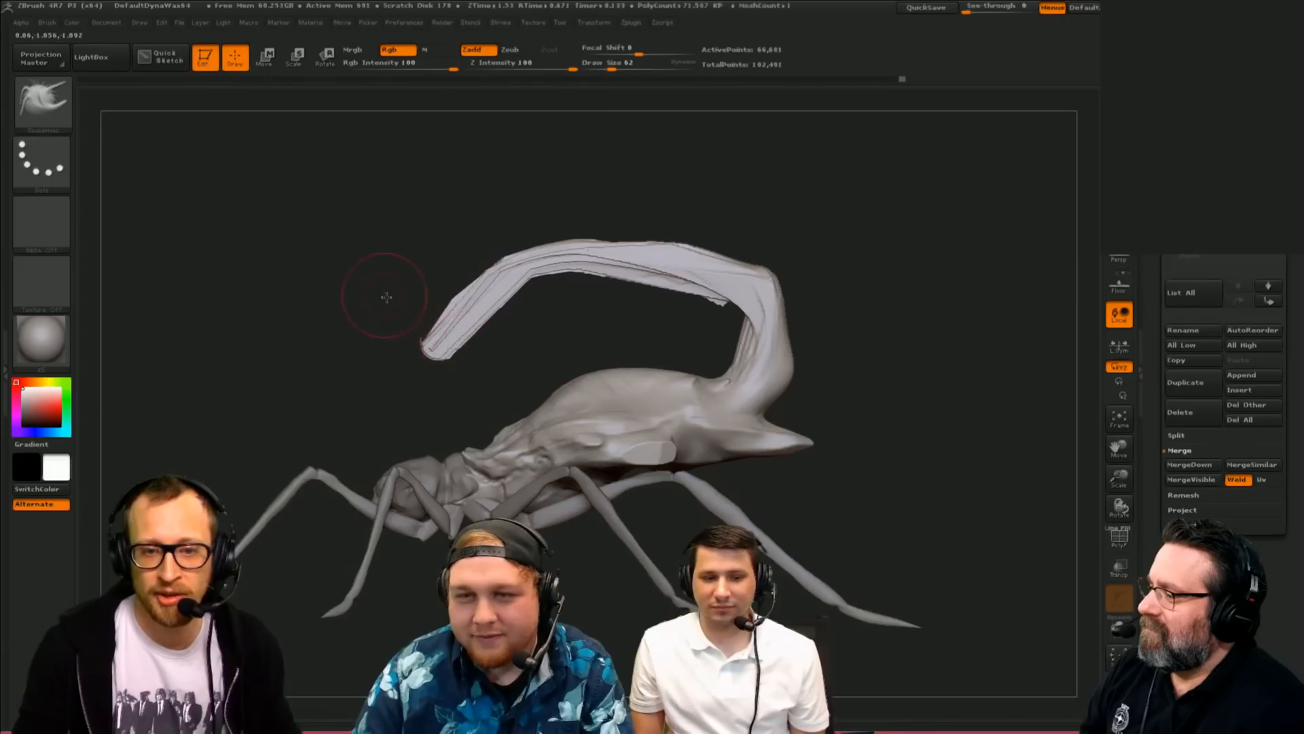
drag(385, 295, 455, 319)
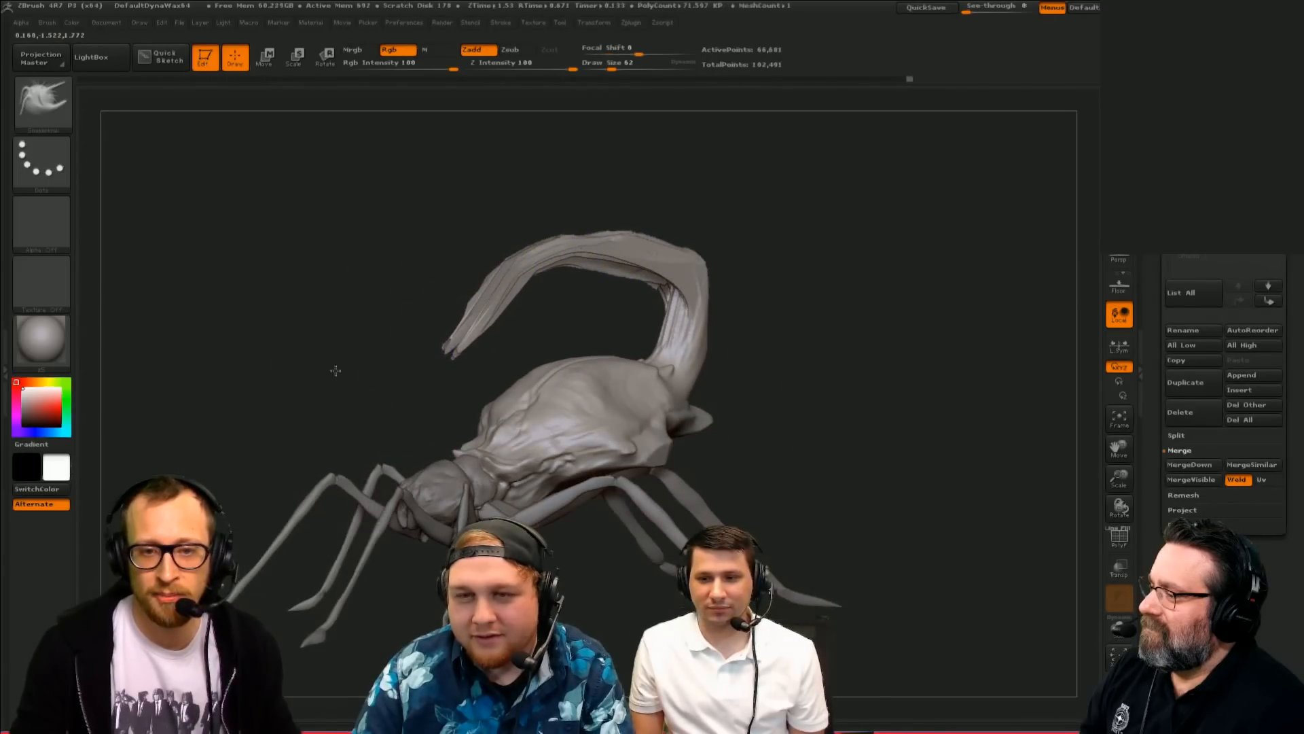
drag(336, 370, 384, 367)
drag(886, 240, 942, 331)
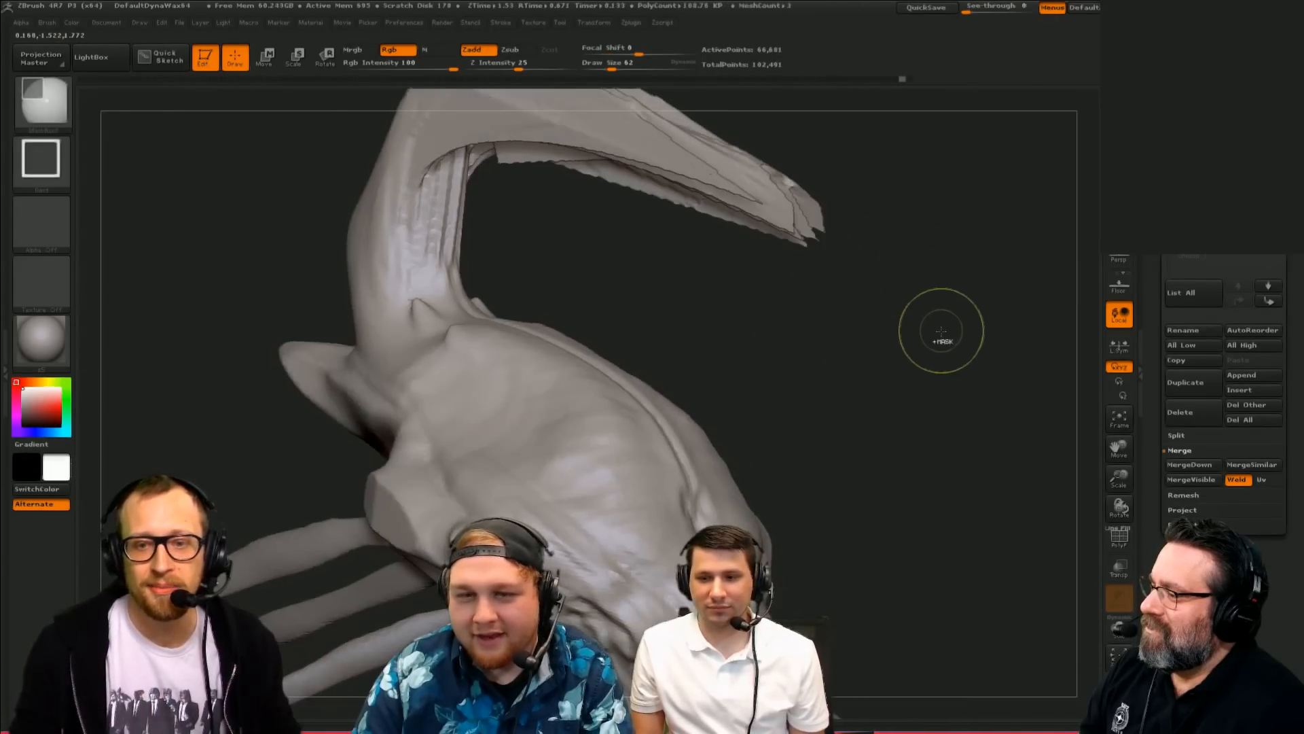
Step: Undo the tail strokes on the rear of the abdomen
key(ctrl+z)
key(ctrl+z)
key(ctrl+z)
key(ctrl+z)
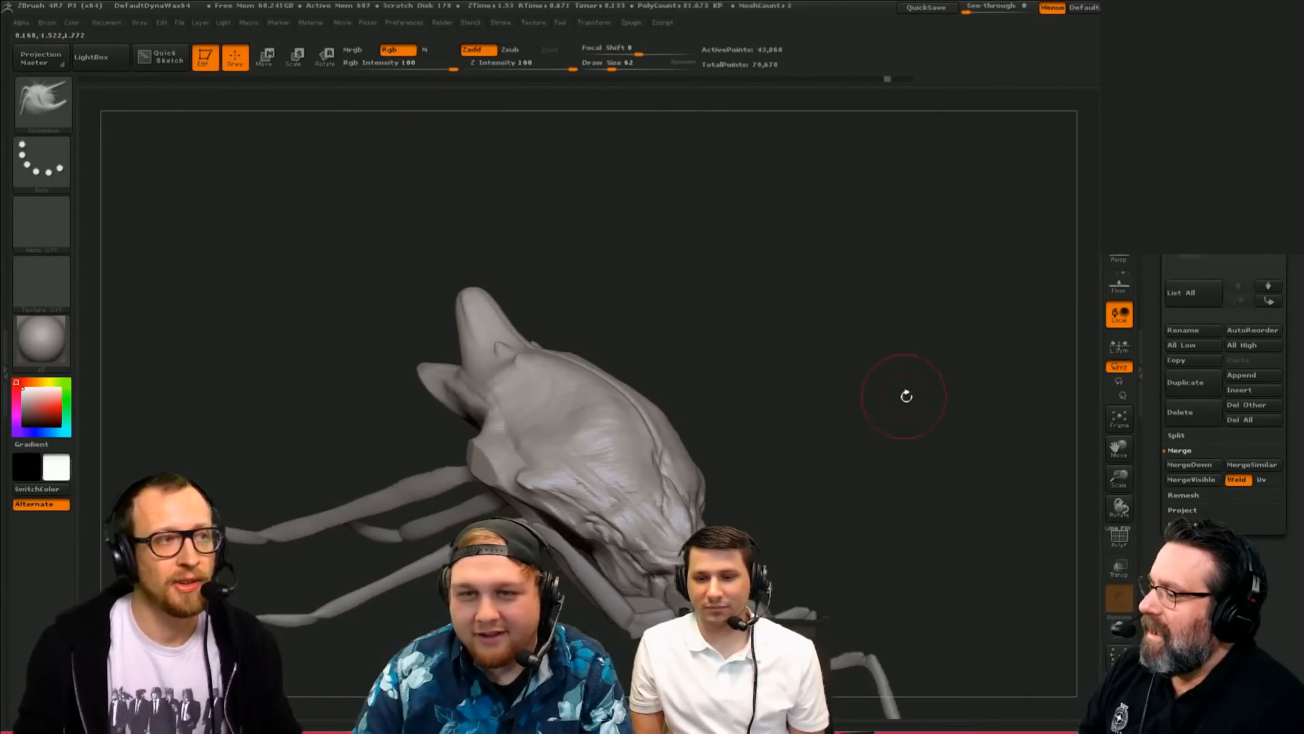
key(ctrl+z)
key(ctrl+z)
Step: Inspect the head in isolation and make the legs subtool active with the whole creature viewed from below
mouse_move(896, 428)
mouse_down()
mouse_move(866, 309)
mouse_move(816, 426)
mouse_move(739, 457)
mouse_up()
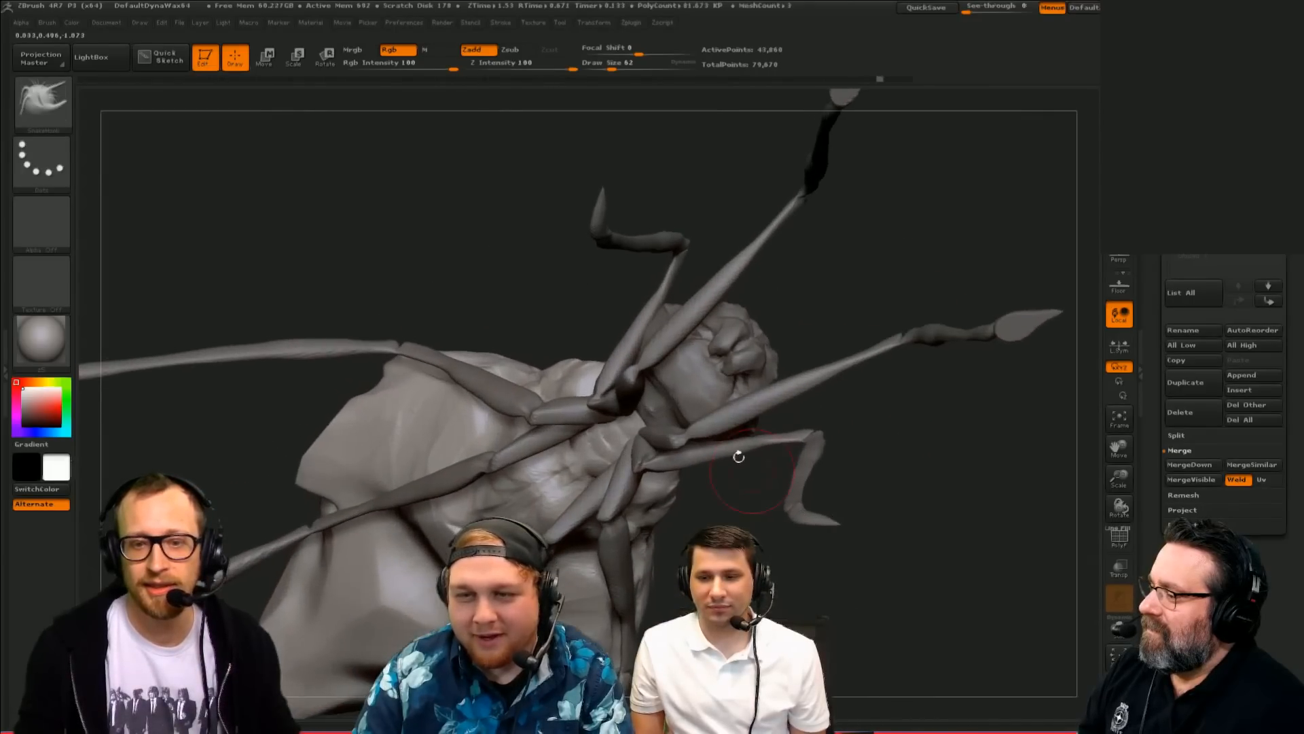
alt+click(744, 371)
key(alt+s)
drag(876, 277, 891, 400)
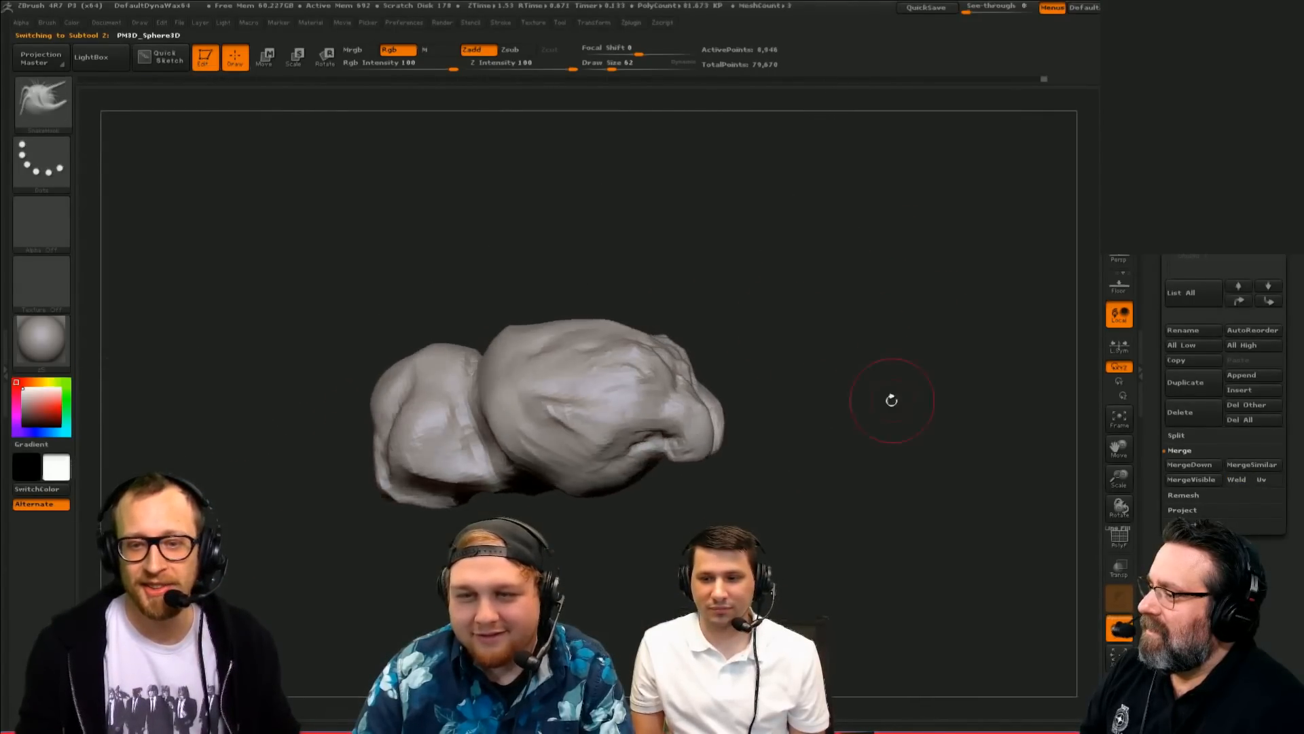
key(alt+s)
drag(909, 502, 855, 466)
alt+click(683, 469)
key(alt+s)
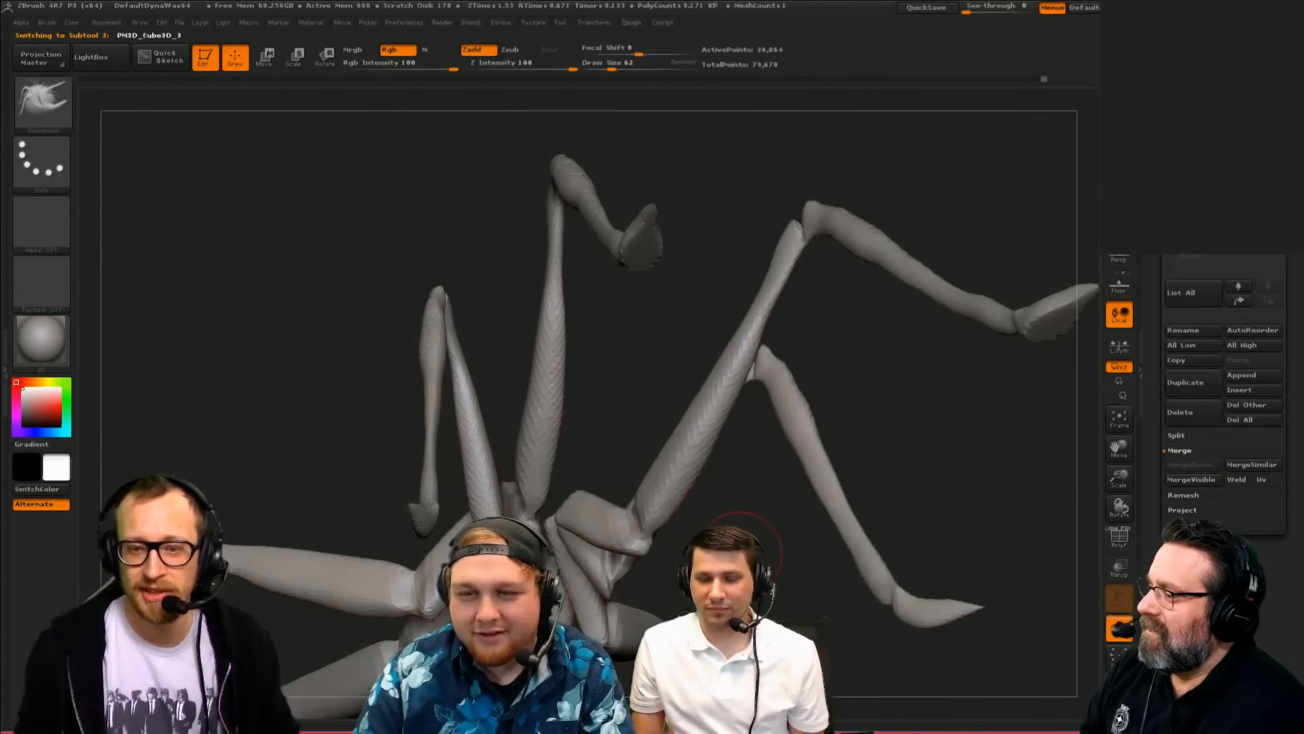
Step: Try masking the legs by topology with Transpose lines drawn along the front pair
drag(740, 555, 794, 569)
key(r)
ctrl+drag(650, 493, 958, 104)
ctrl+click(756, 387)
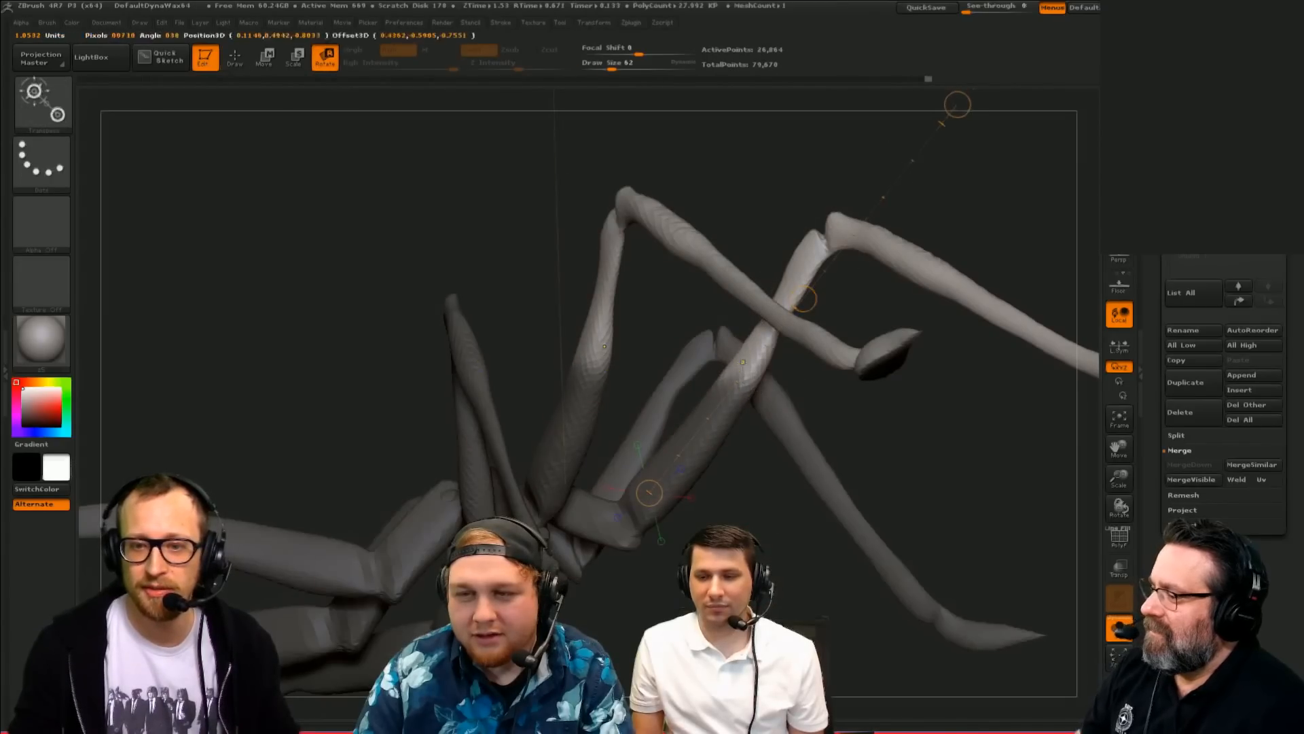
ctrl+drag(743, 362, 878, 535)
alt+drag(1083, 460, 1061, 438)
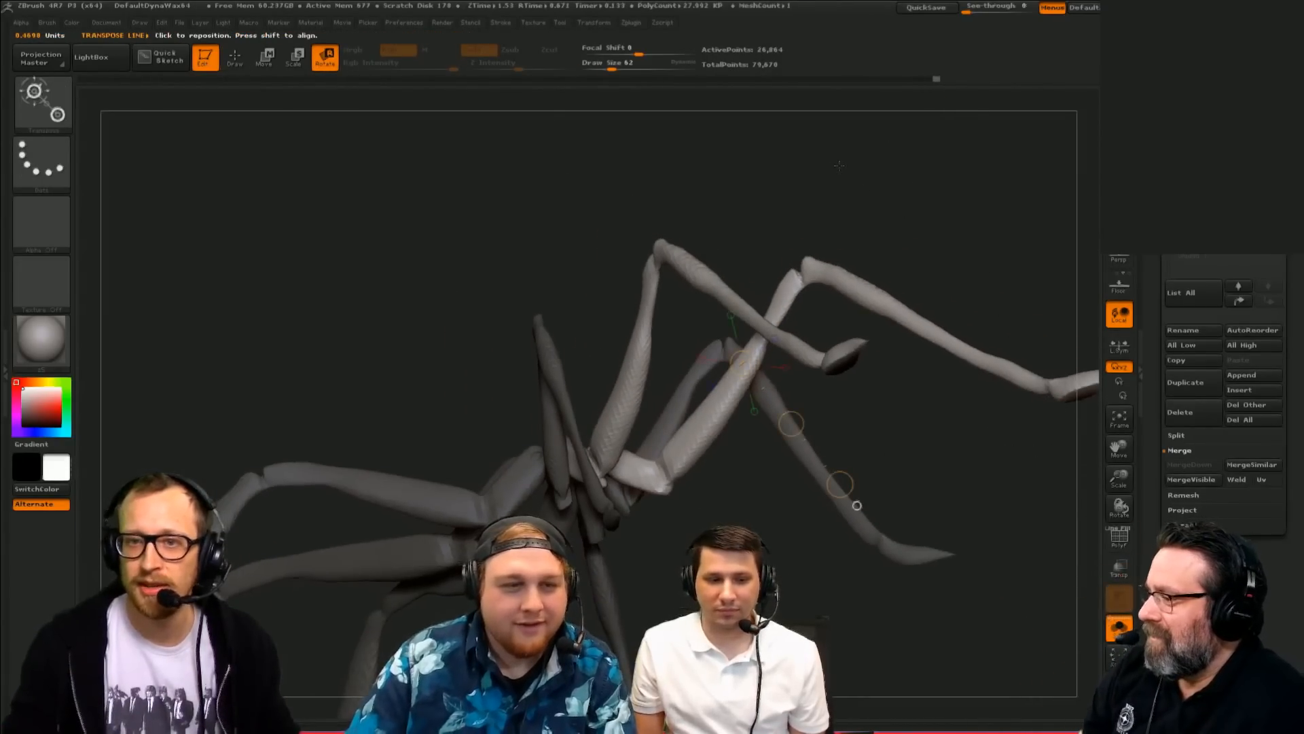
Step: Duplicate the legs subtool and show only one front leg of the copy by its polygroup
click(1118, 537)
click(1119, 537)
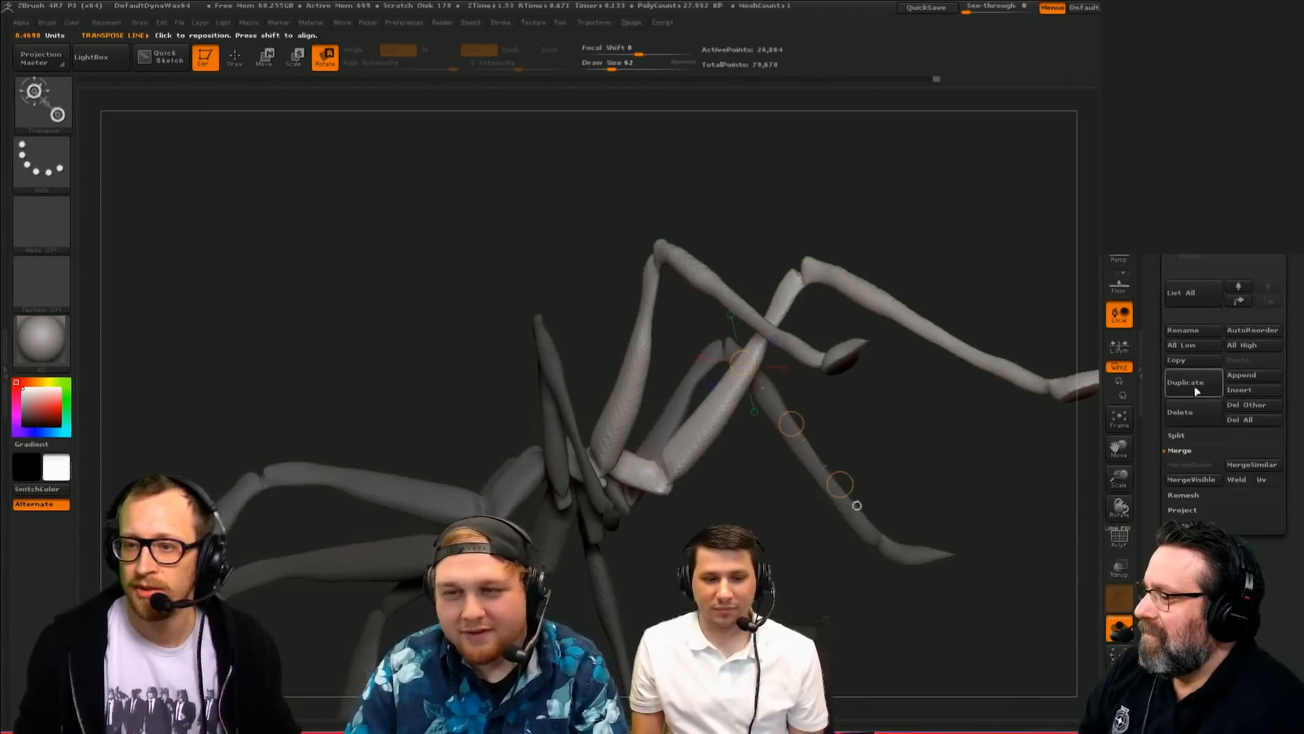
drag(993, 445, 943, 422)
key(q)
ctrl+shift+click(882, 305)
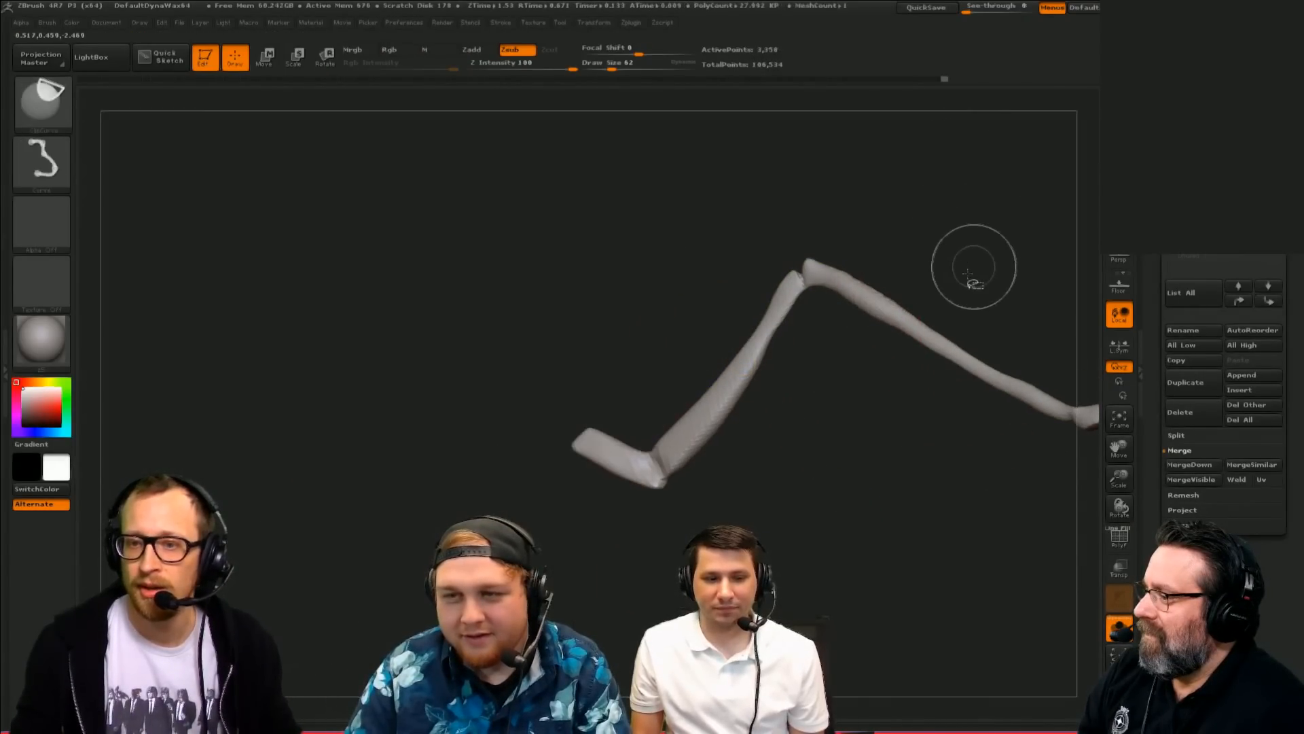
Step: Set the selection brush to SelectRect and adjust the visibility so both legs of the copied front pair show
click(37, 103)
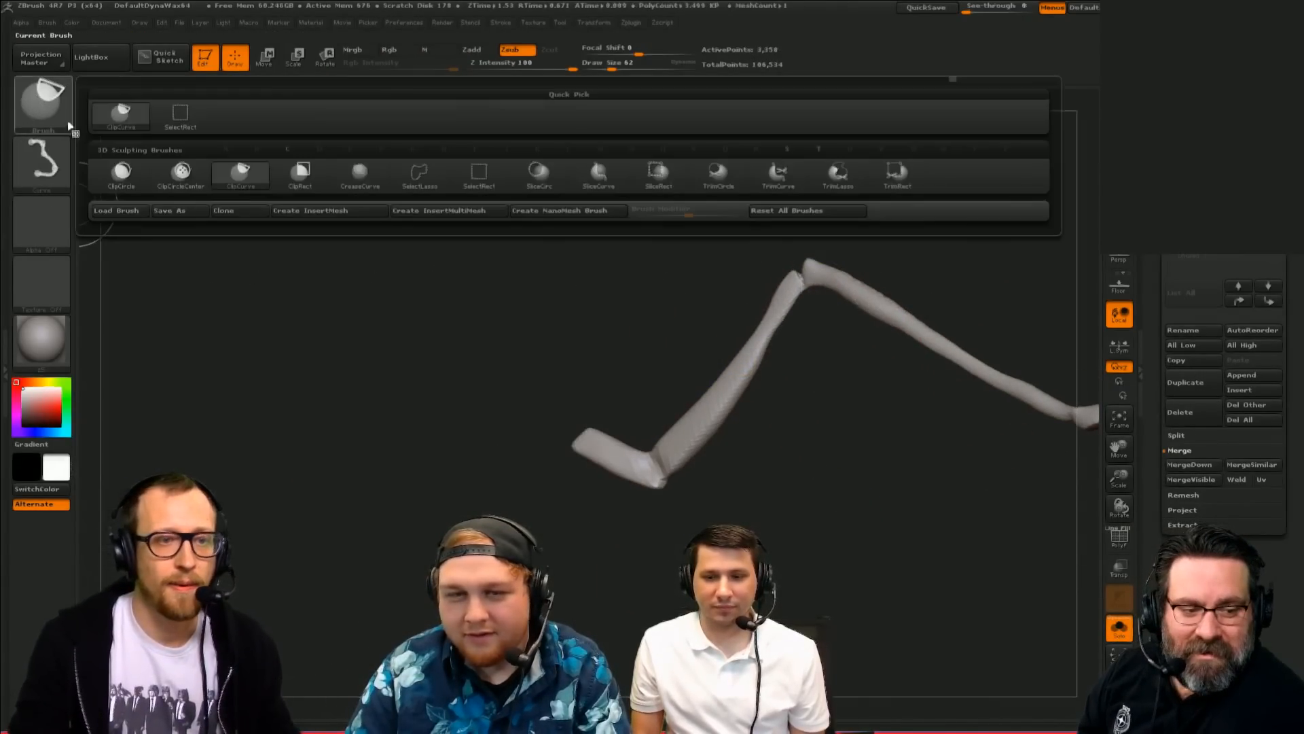
click(175, 131)
ctrl+shift+drag(469, 339, 506, 380)
ctrl+shift+click(681, 306)
key(w)
drag(822, 251, 945, 217)
ctrl+shift+drag(904, 200, 876, 260)
Step: Delete the hidden geometry of the duplicated legs with Del Hidden and show the whole creature again
drag(890, 279, 1024, 384)
click(1185, 547)
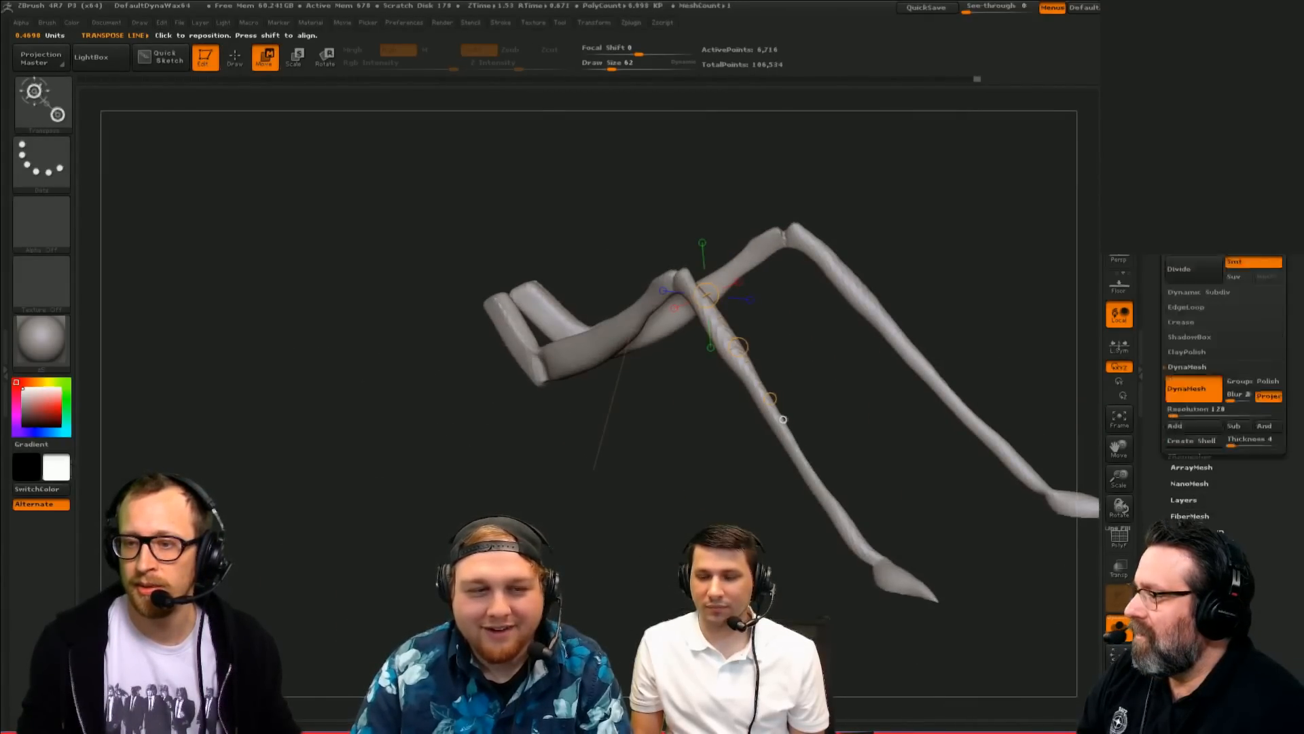
click(1199, 350)
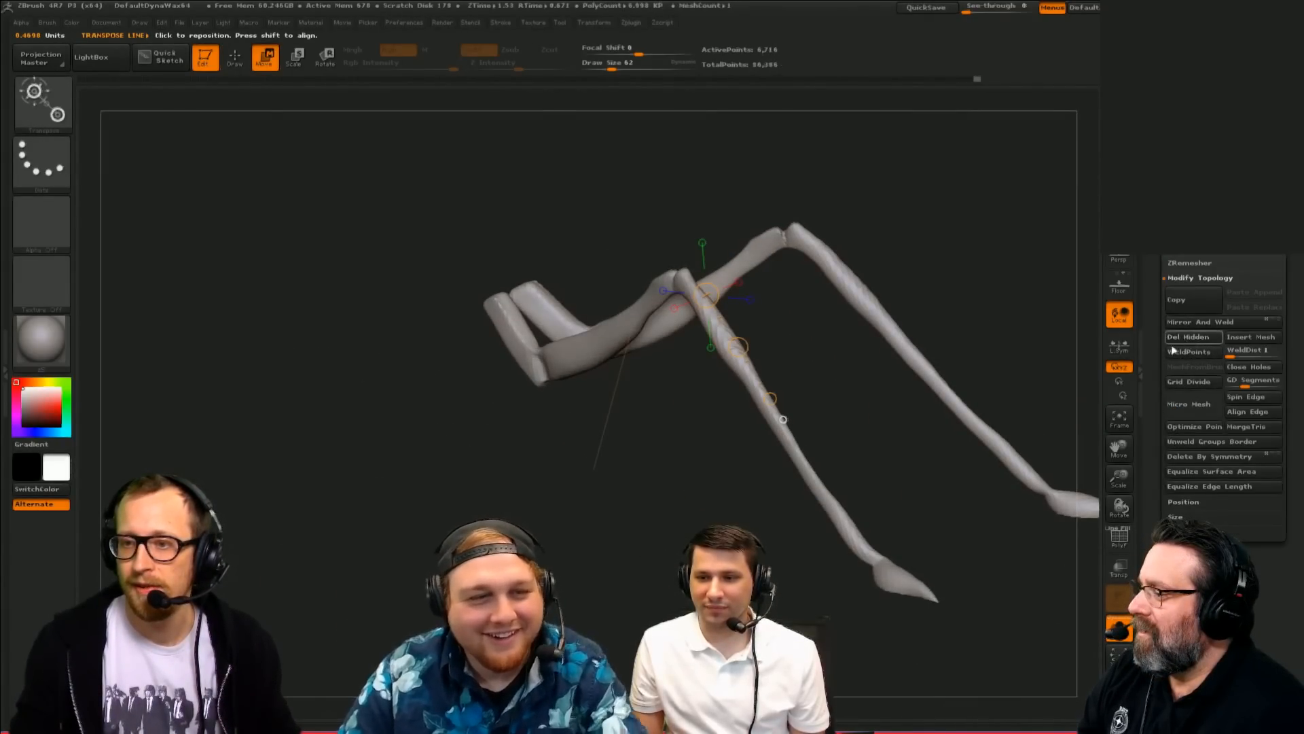
click(1176, 341)
click(1119, 628)
Step: Scale the duplicated front leg pair down to small mouth limbs beneath the head with Transpose Scale
drag(1025, 255, 863, 163)
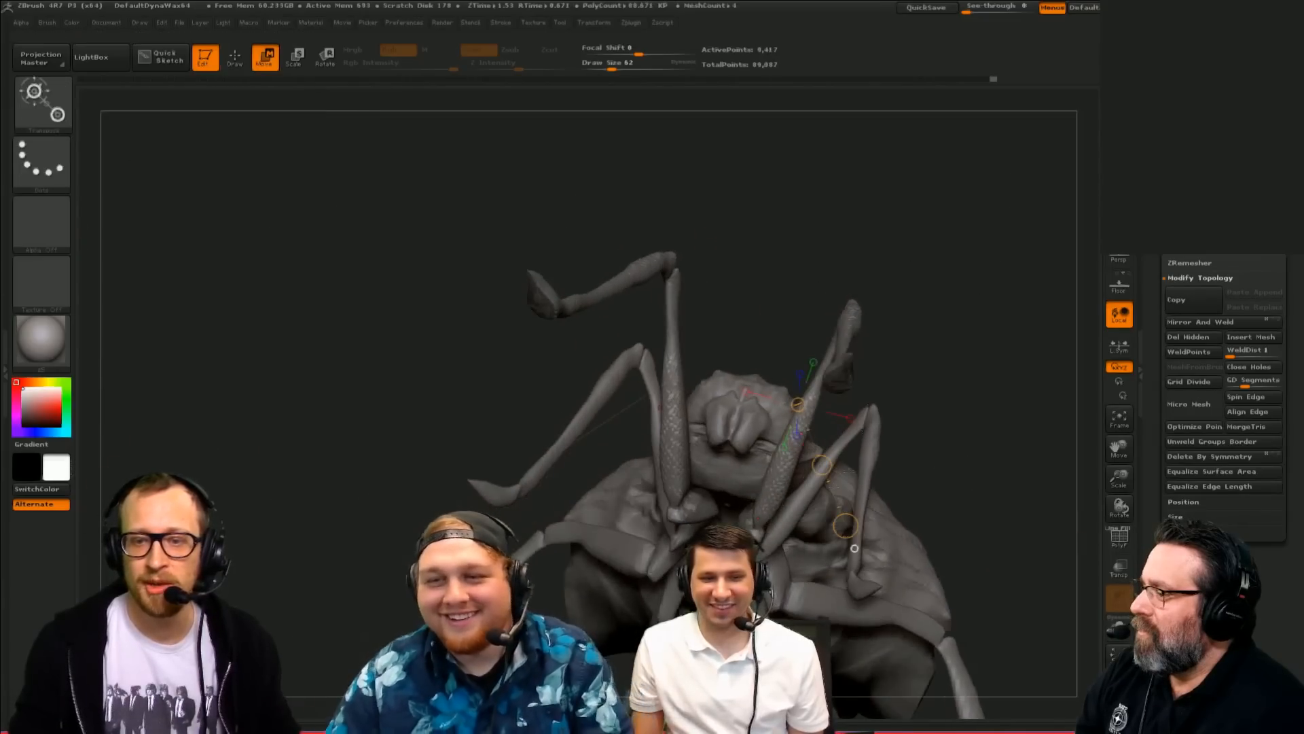
key(e)
mouse_move(769, 519)
mouse_down()
mouse_move(923, 430)
mouse_move(824, 487)
mouse_up()
drag(958, 416, 834, 385)
drag(796, 462, 673, 469)
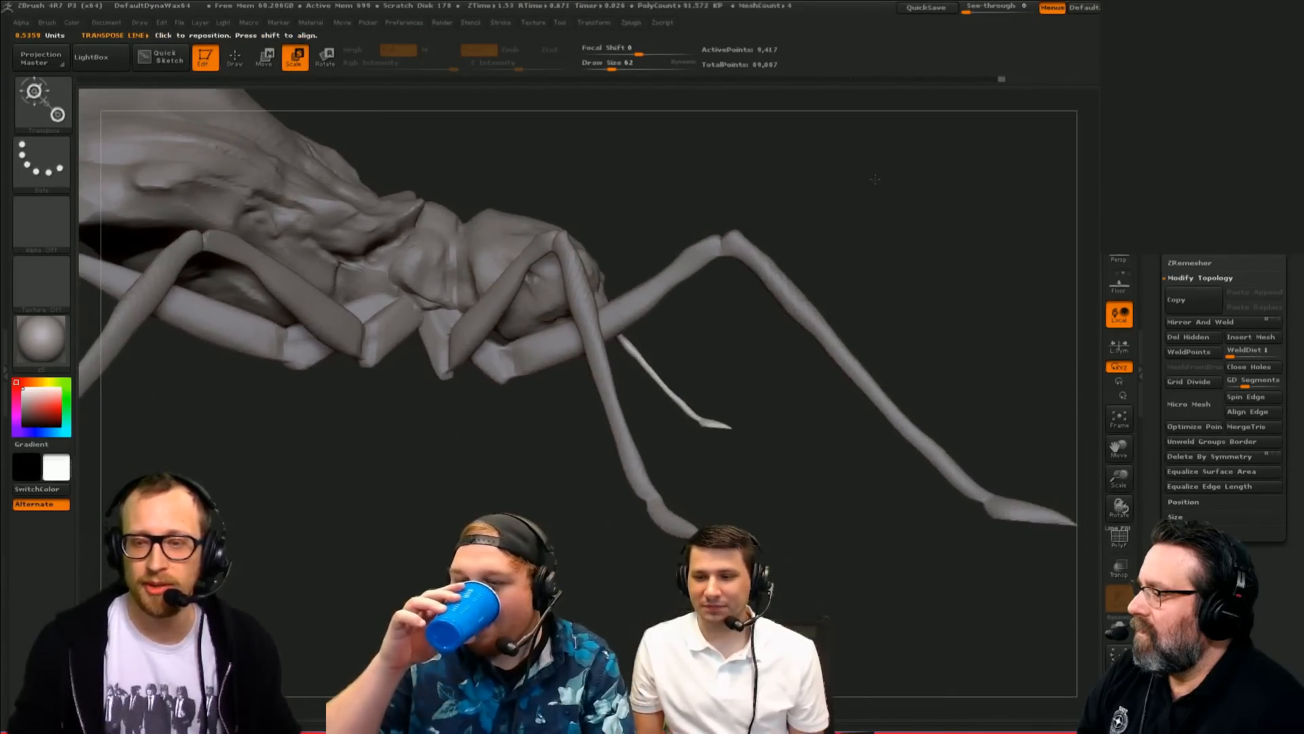
Step: Hide the lower segments of the small limb pair with a rectangle selection and delete the hidden geometry
alt+drag(874, 180, 767, 263)
ctrl+shift+drag(734, 210, 936, 490)
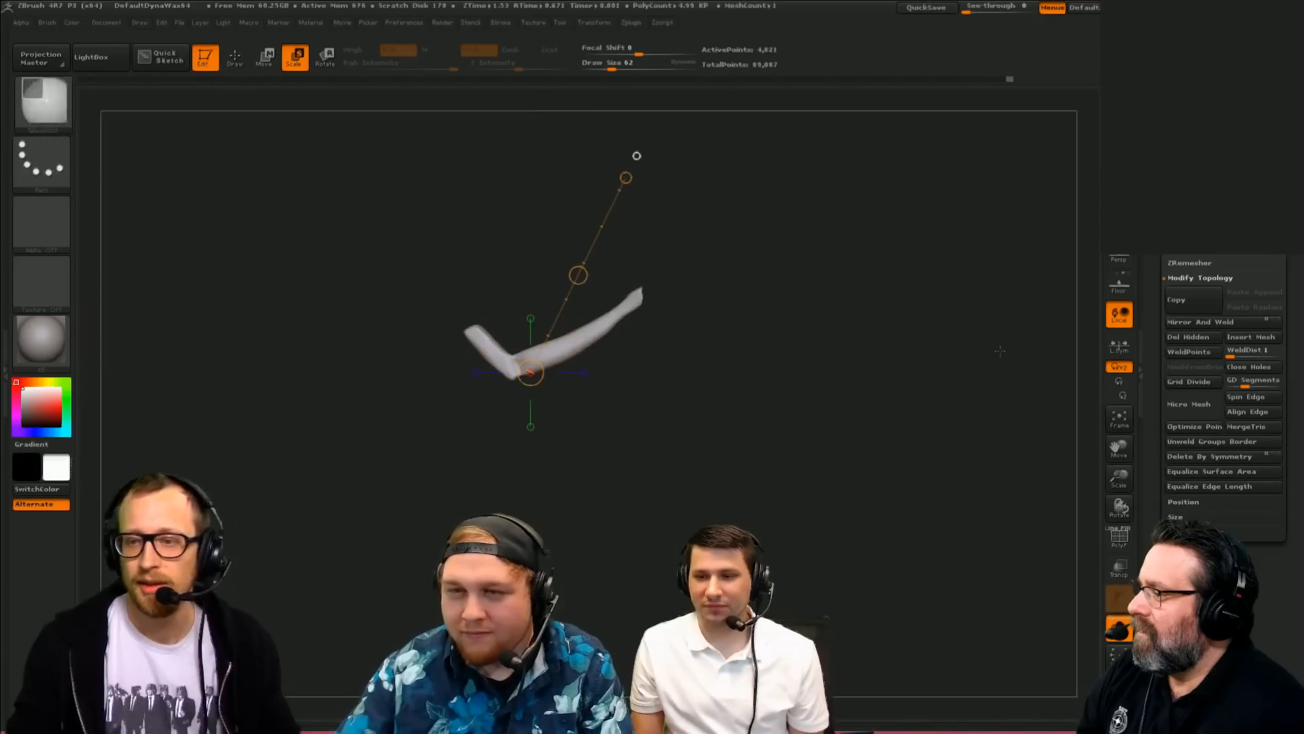
click(1186, 345)
key(shift+s)
drag(864, 349, 594, 483)
Step: Pull the cut ends of the isolated limb pair into pointed tips with the Move brush at draw size 19
key(q)
key(w)
key(q)
drag(869, 380, 836, 224)
mouse_move(636, 396)
mouse_down()
mouse_move(727, 462)
mouse_move(751, 460)
mouse_move(673, 460)
mouse_move(619, 330)
mouse_move(664, 302)
mouse_up()
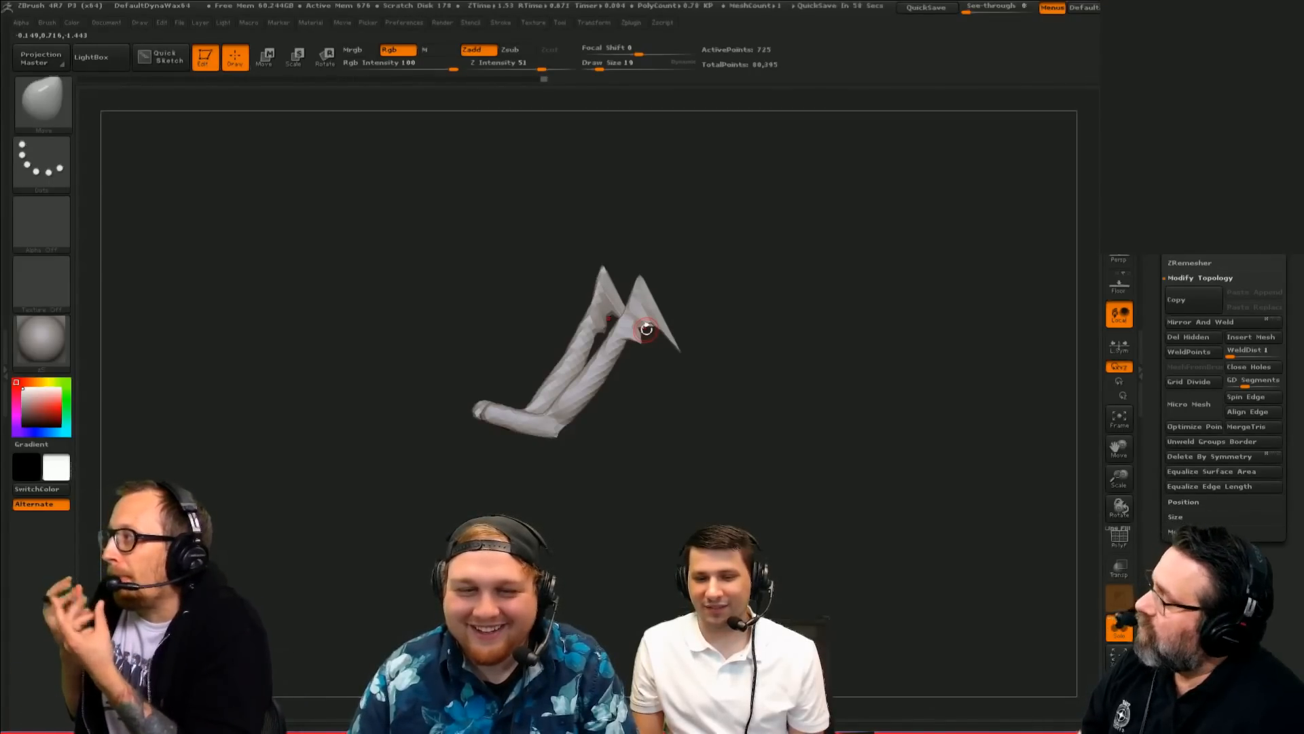
drag(646, 330, 785, 423)
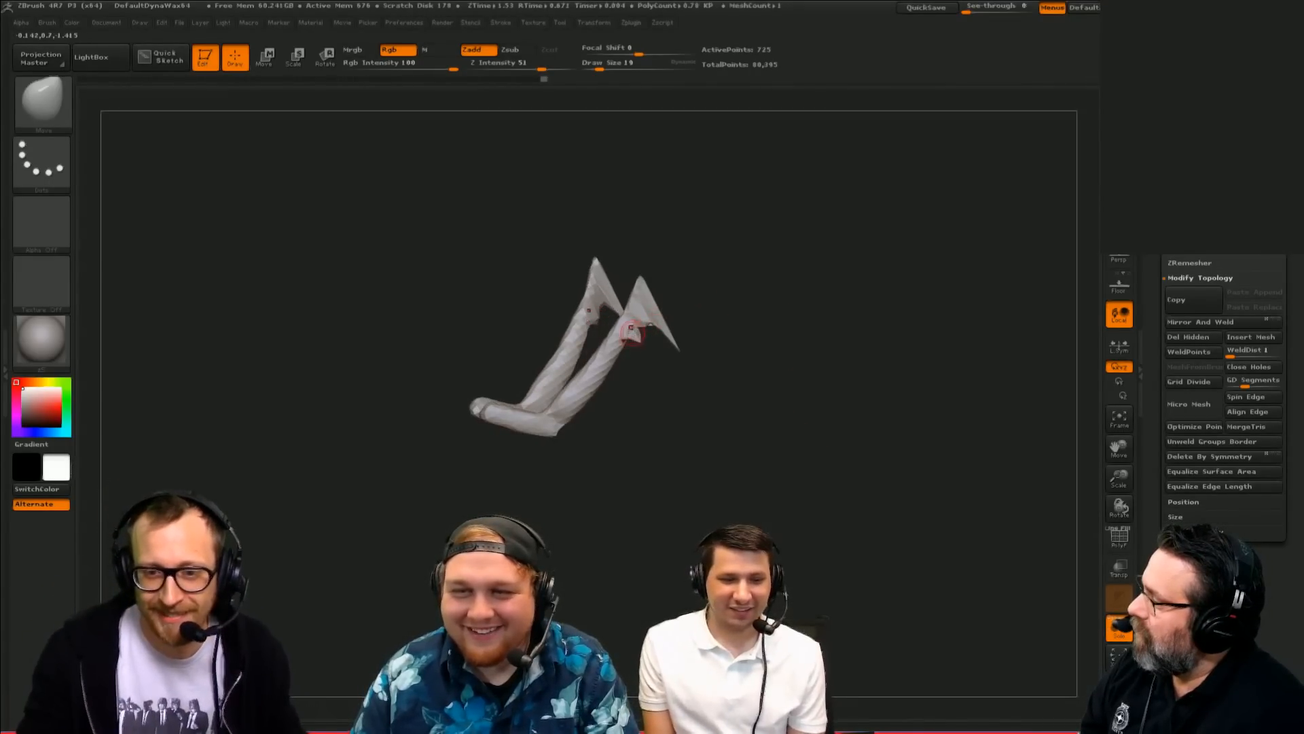
mouse_move(686, 333)
mouse_down()
mouse_move(754, 328)
mouse_move(838, 399)
mouse_move(795, 484)
mouse_move(946, 585)
mouse_move(924, 602)
mouse_move(946, 602)
mouse_move(815, 489)
mouse_up()
key(alt+s)
Step: Reshape the mouth limbs into forward-pointing mandibles in front of the face with the Move brush at draw size 39
mouse_move(857, 533)
alt+mouse_down()
mouse_move(870, 521)
mouse_move(832, 508)
alt+mouse_up()
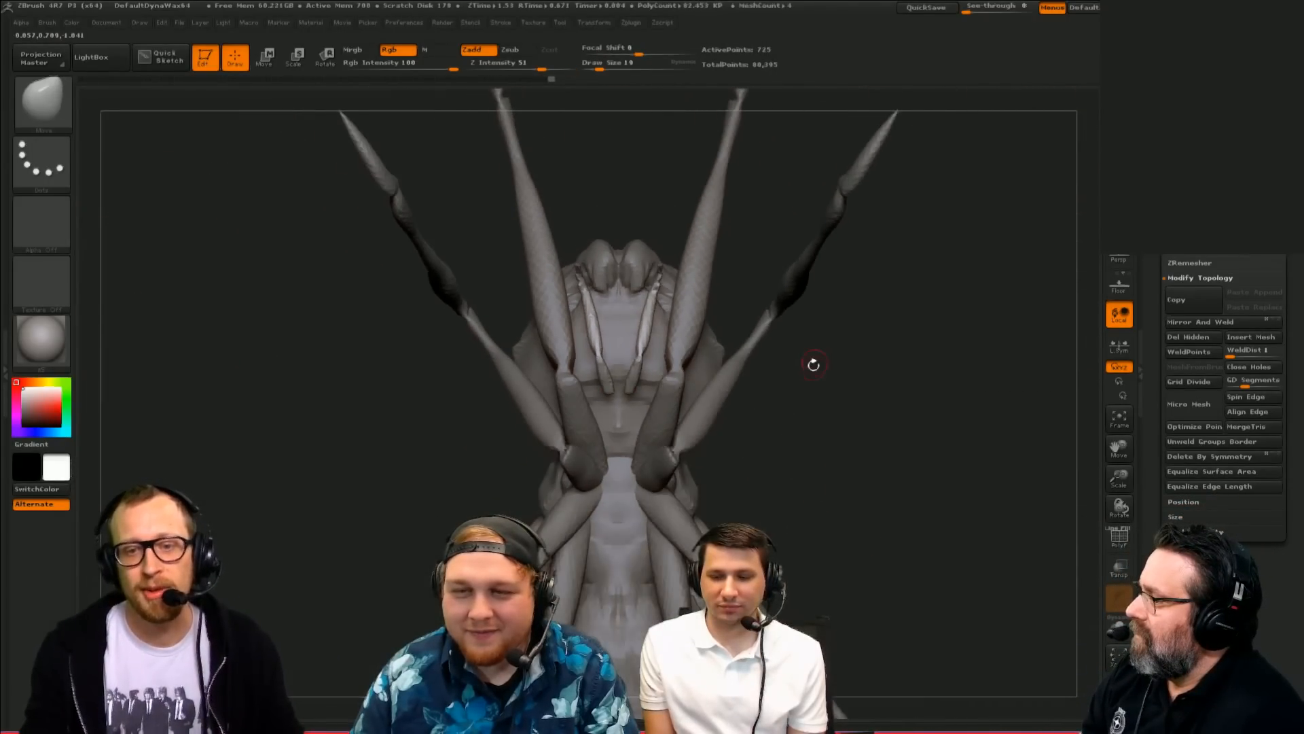
key(s)
drag(642, 287, 659, 287)
drag(754, 272, 836, 265)
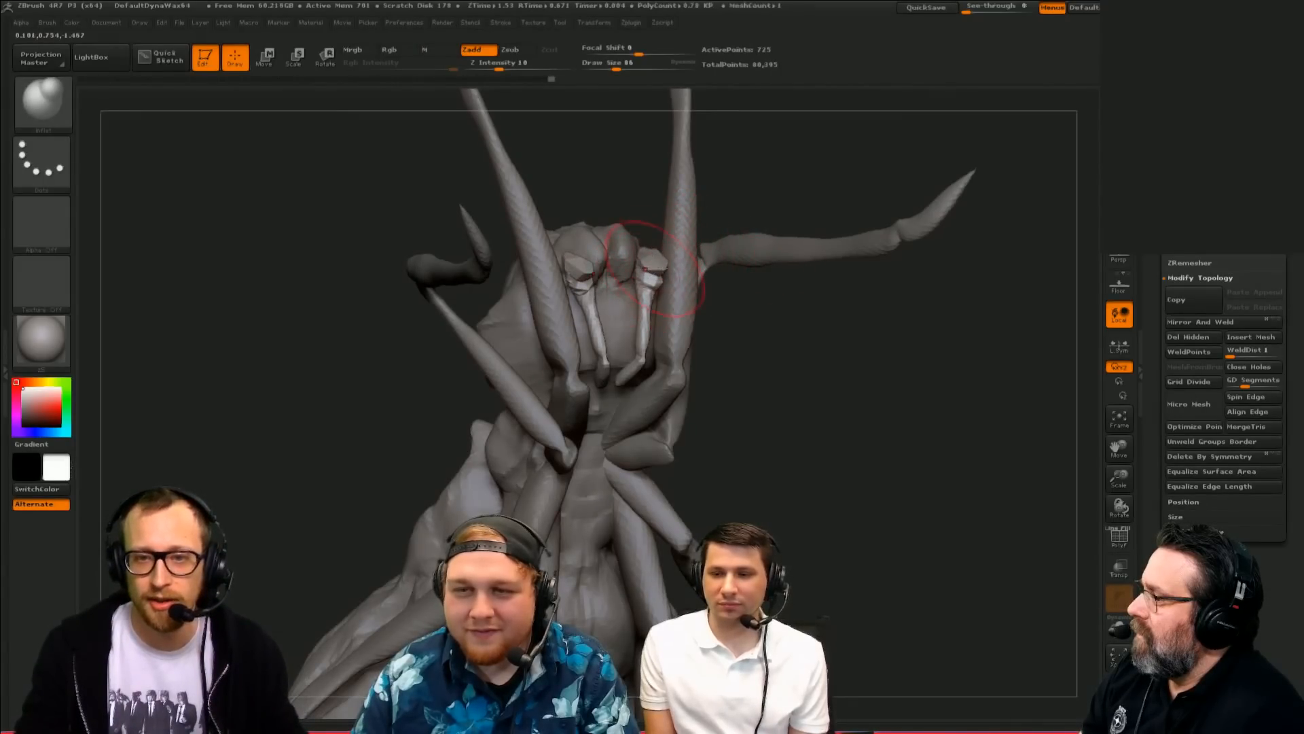
mouse_move(777, 190)
mouse_down()
mouse_move(699, 267)
mouse_move(734, 306)
mouse_move(728, 296)
mouse_up()
key(b)
key(m)
key(v)
key(s)
click(696, 300)
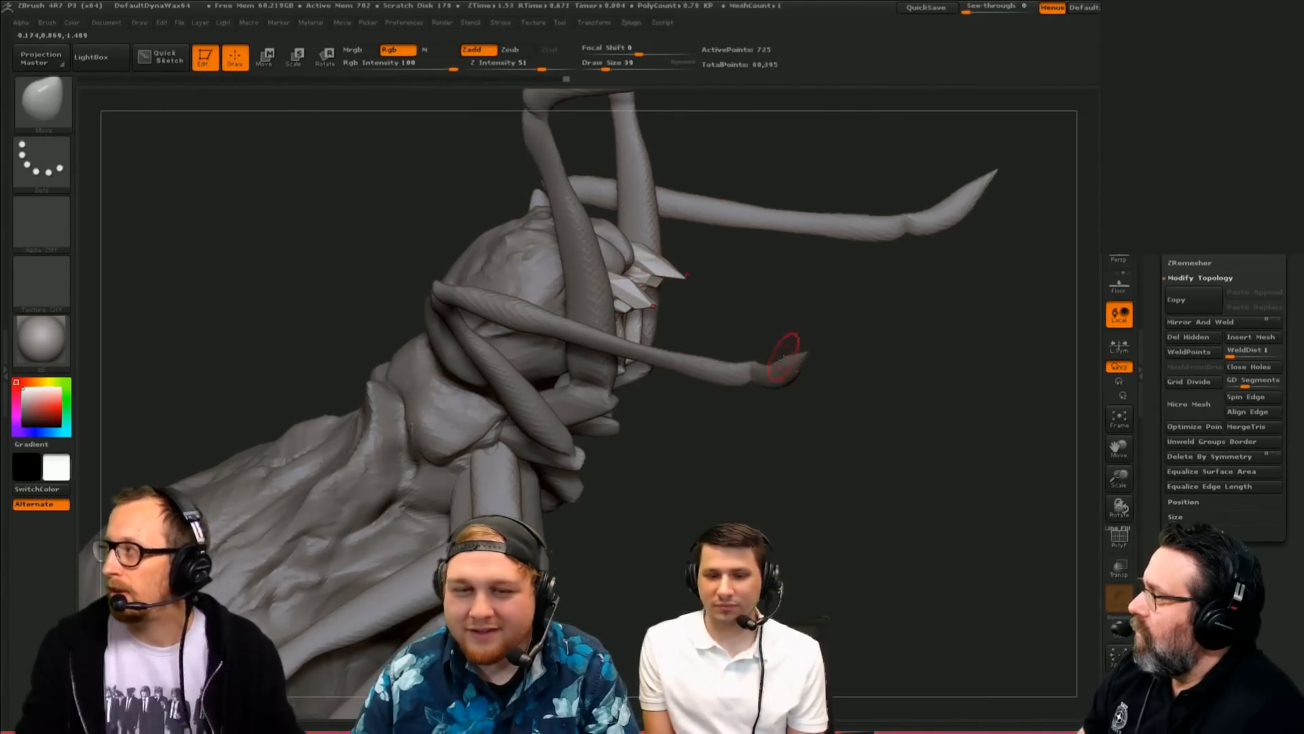
drag(791, 402, 818, 402)
Step: Isolate the mandible pair, try trimming it with the ClipCurve brush, and bring back the whole creature
key(alt+s)
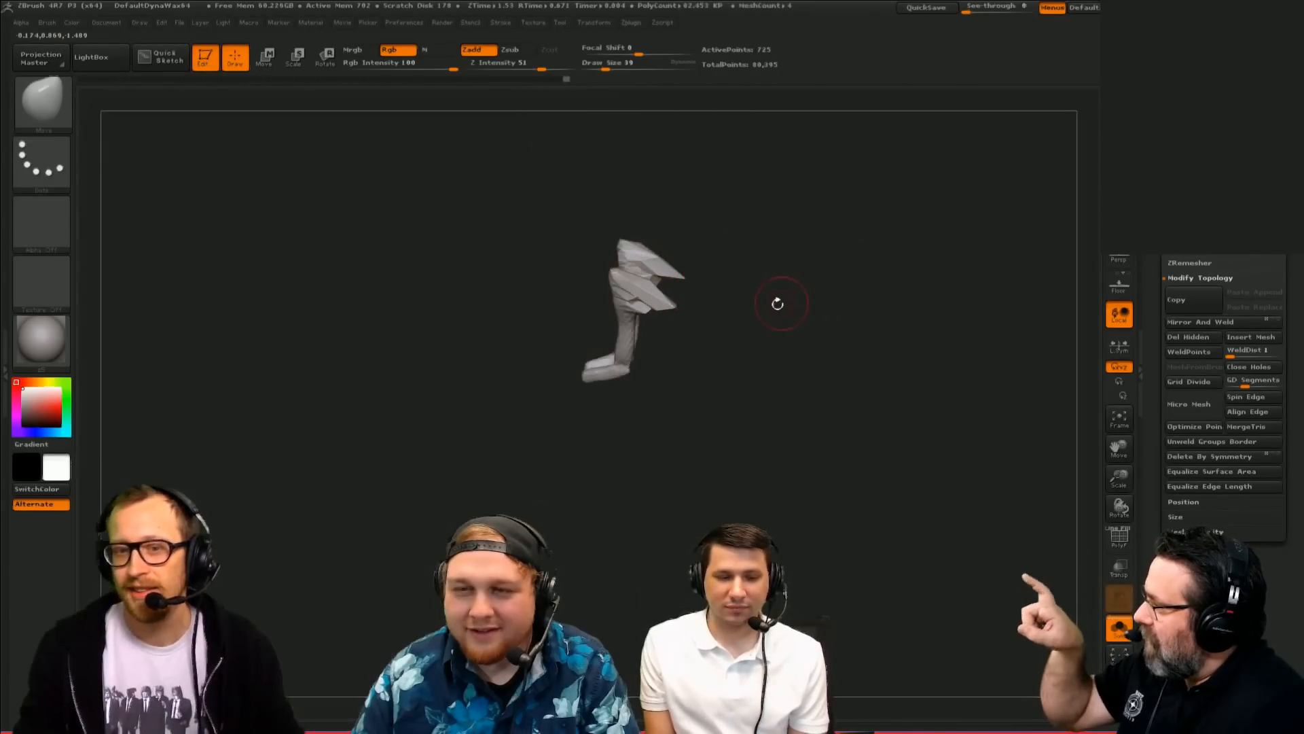
ctrl+shift+click(51, 122)
ctrl+shift+click(125, 123)
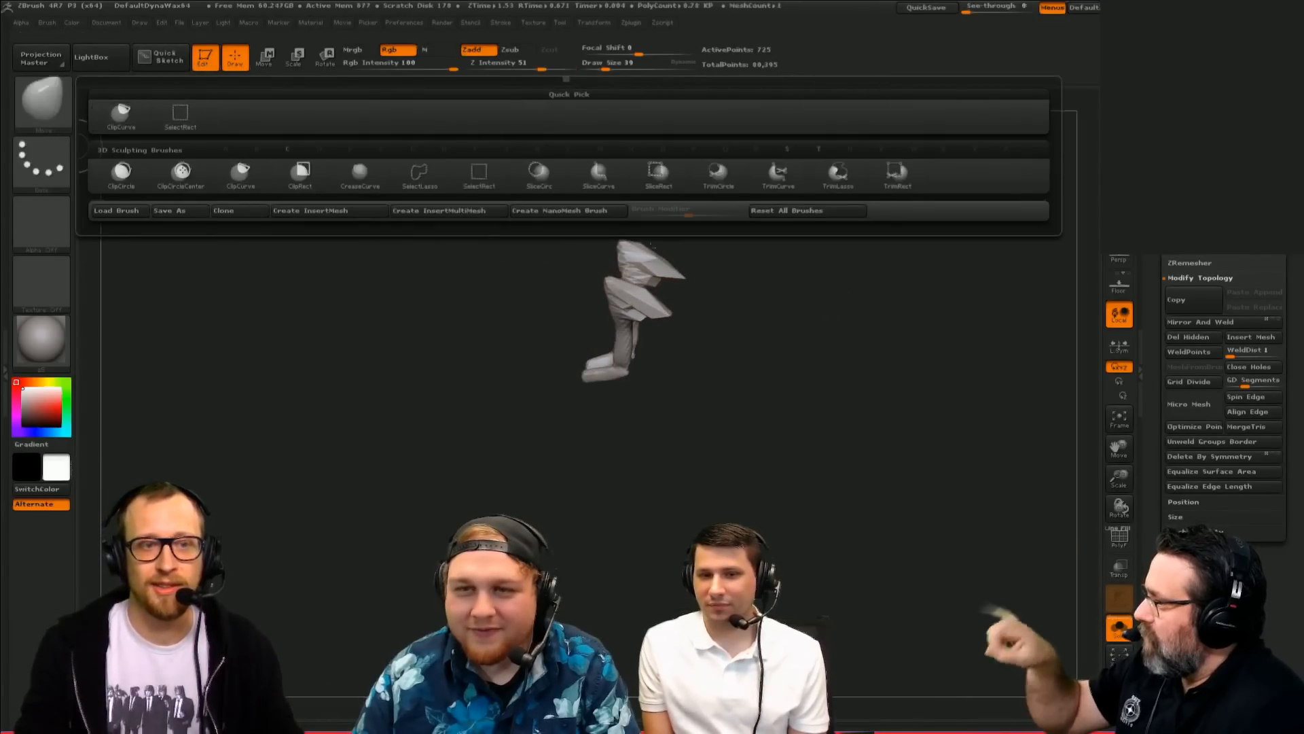
mouse_move(577, 272)
mouse_down()
mouse_move(841, 235)
mouse_move(743, 309)
mouse_up()
mouse_move(552, 493)
ctrl+shift+mouse_down()
mouse_move(644, 326)
mouse_move(654, 430)
mouse_move(628, 400)
mouse_move(507, 455)
ctrl+shift+mouse_up()
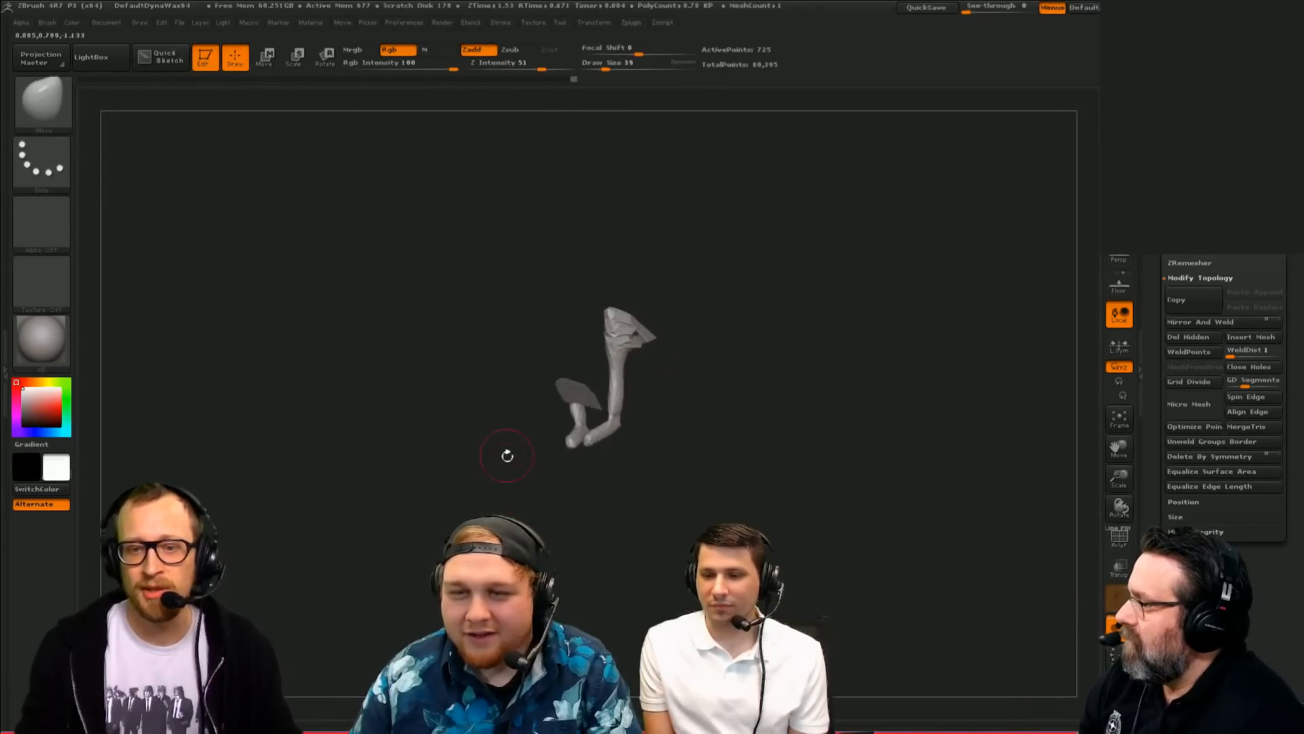
mouse_move(686, 522)
mouse_down()
mouse_move(694, 535)
mouse_move(747, 530)
mouse_move(871, 451)
mouse_move(801, 571)
mouse_up()
click(1118, 626)
key(ctrl+shift+z)
key(ctrl+shift+z)
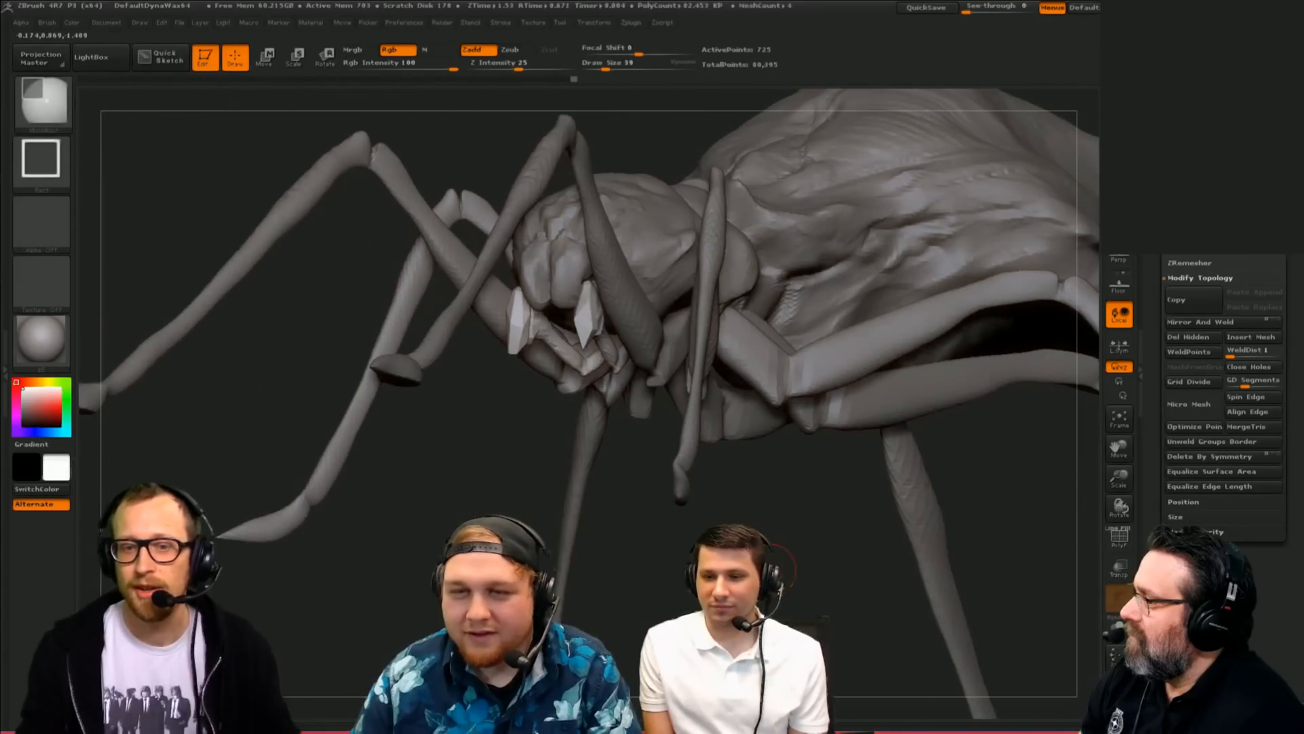
Step: Examine the mandibles and front legs from below and from angled views
mouse_move(475, 489)
shift+mouse_down()
mouse_move(612, 502)
mouse_move(616, 565)
mouse_move(719, 338)
mouse_move(763, 393)
shift+mouse_up()
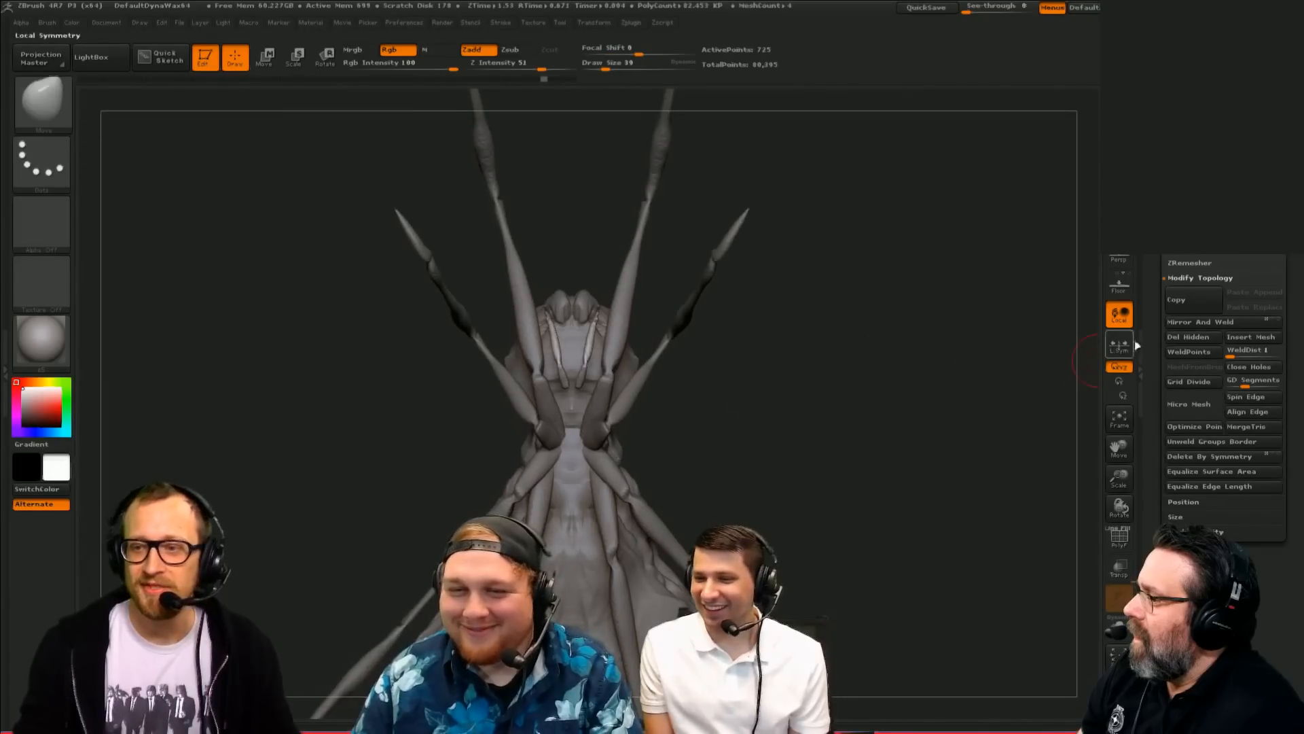
click(1183, 338)
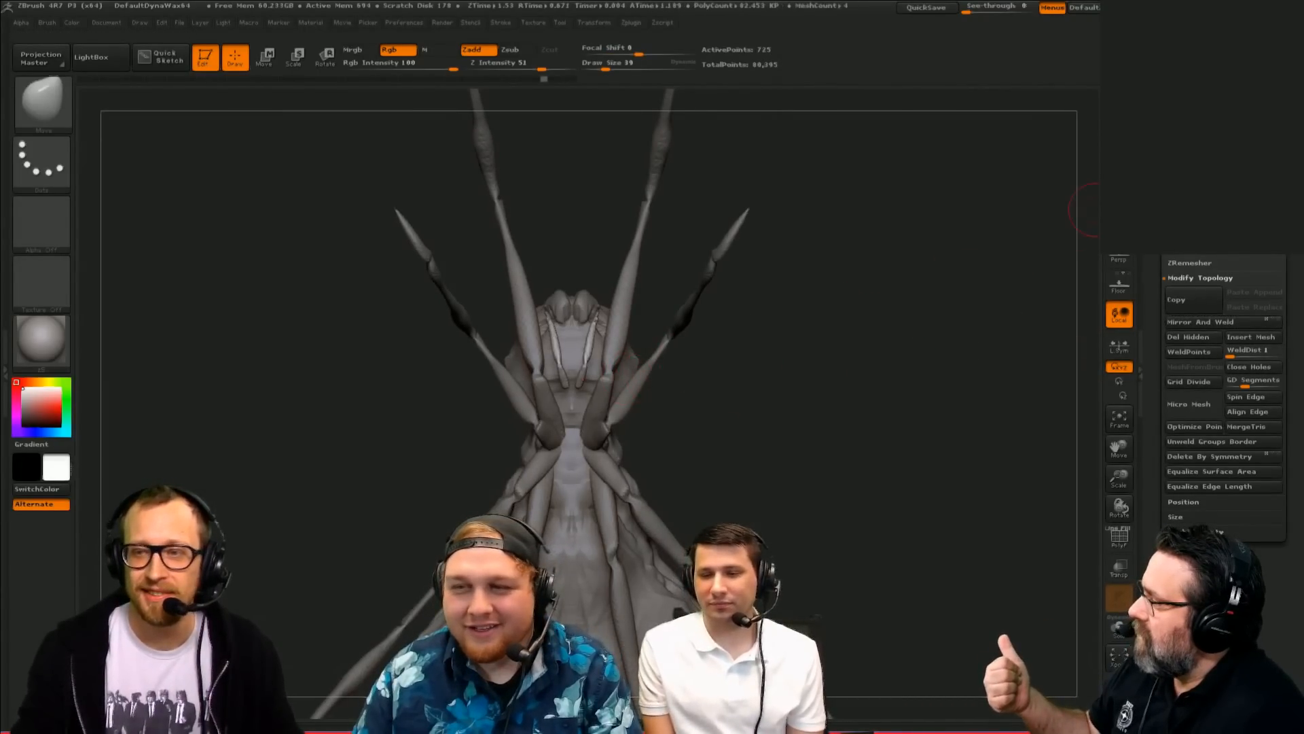
mouse_move(1156, 258)
mouse_down()
mouse_move(1155, 316)
mouse_move(1153, 260)
mouse_up()
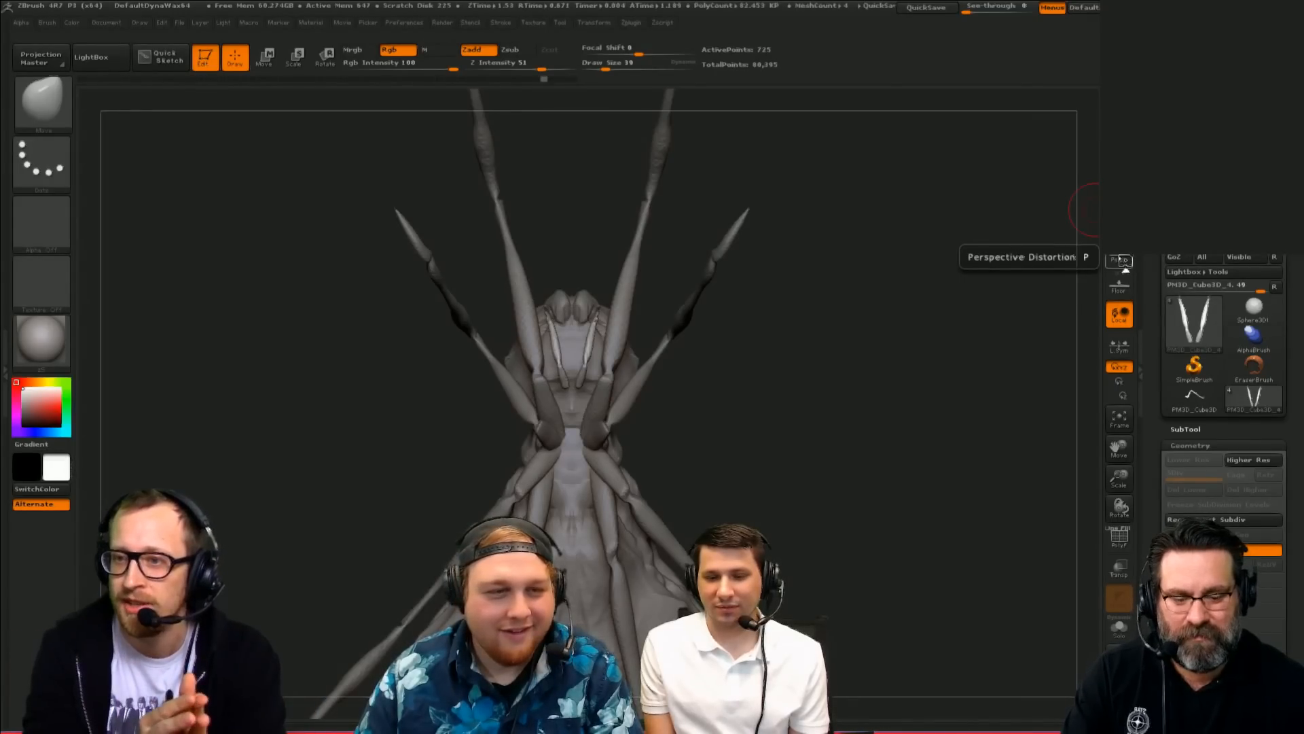
drag(769, 427, 1011, 453)
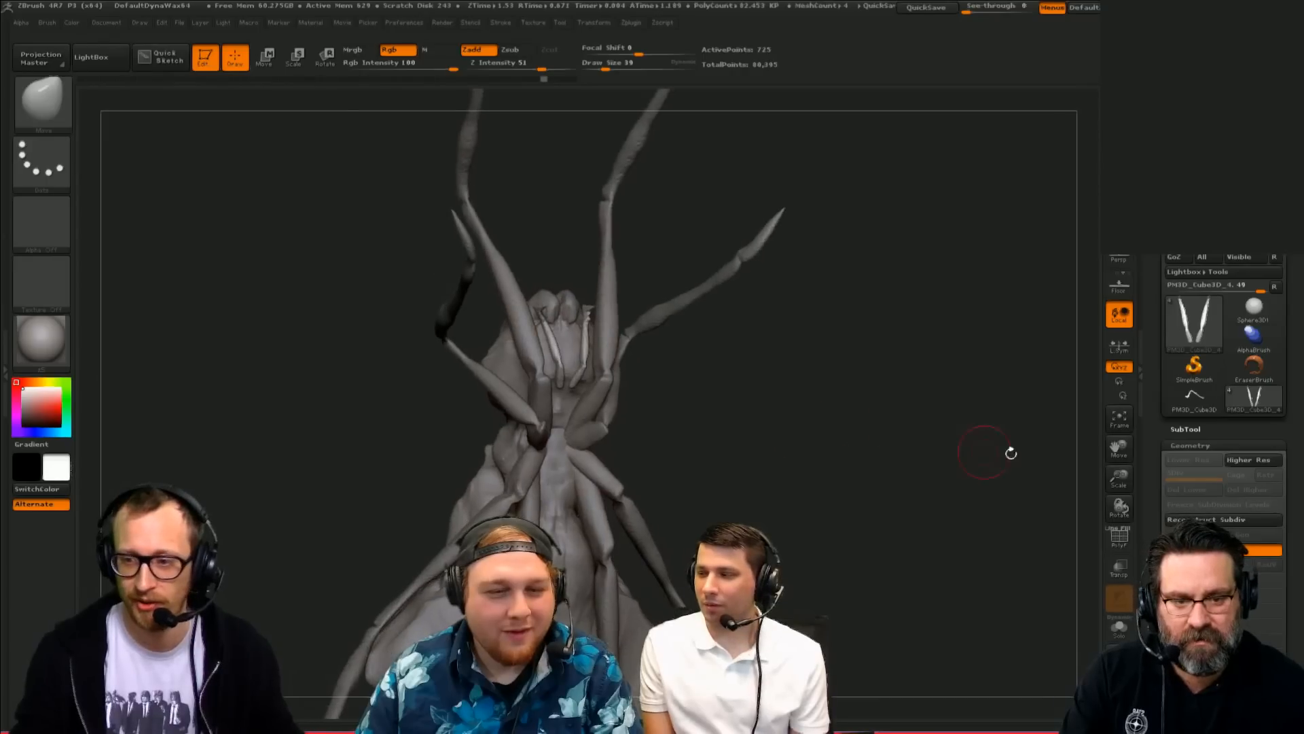
drag(1152, 456, 1150, 246)
drag(876, 365, 899, 401)
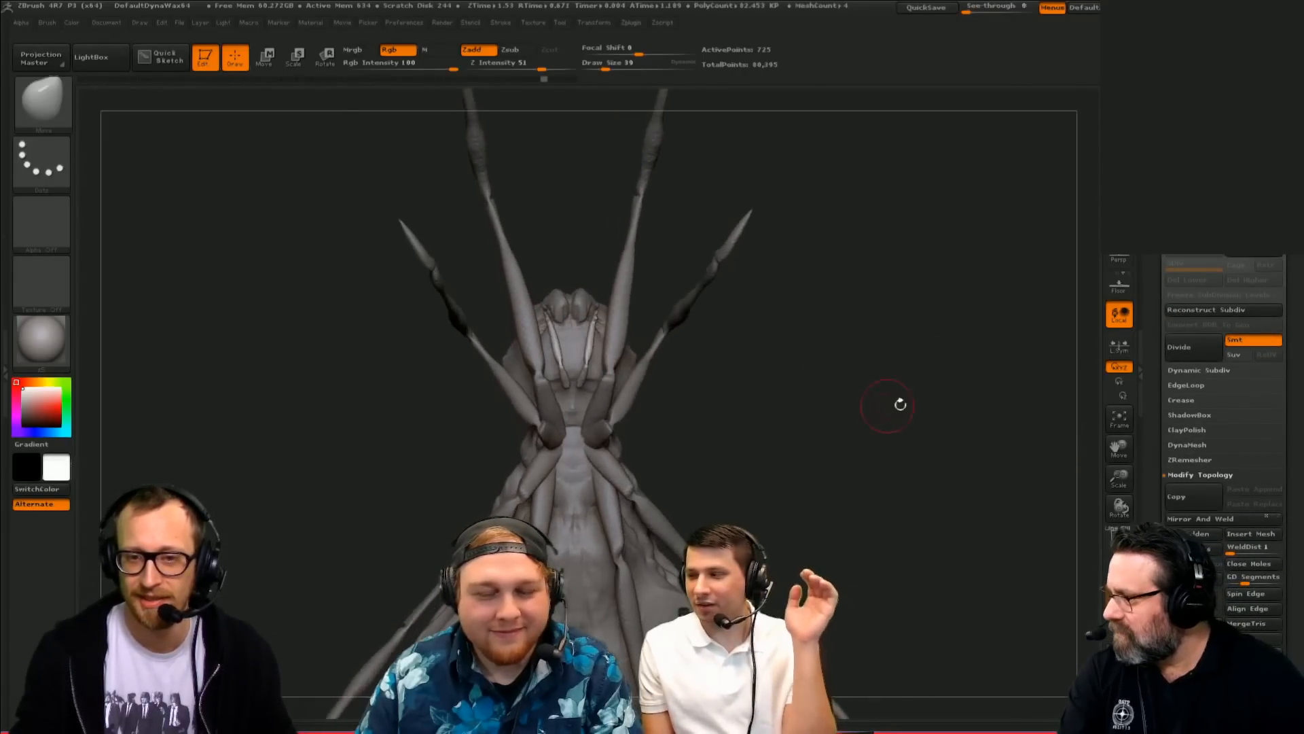
drag(829, 485, 960, 396)
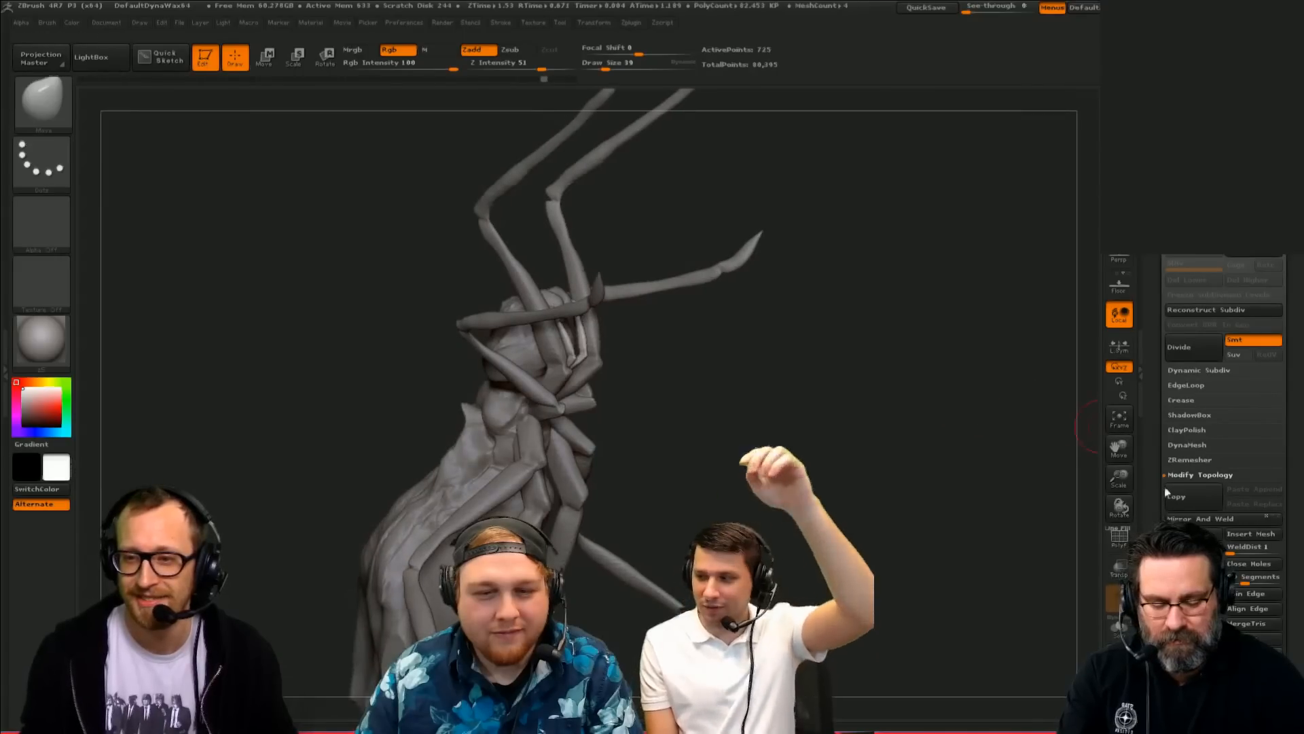
Step: Make the PM3D_Cube3D_3 legs subtool active and hide the PM3D_Cube3D_4 mandible pair
scroll(1210, 284, up, 2)
click(1210, 283)
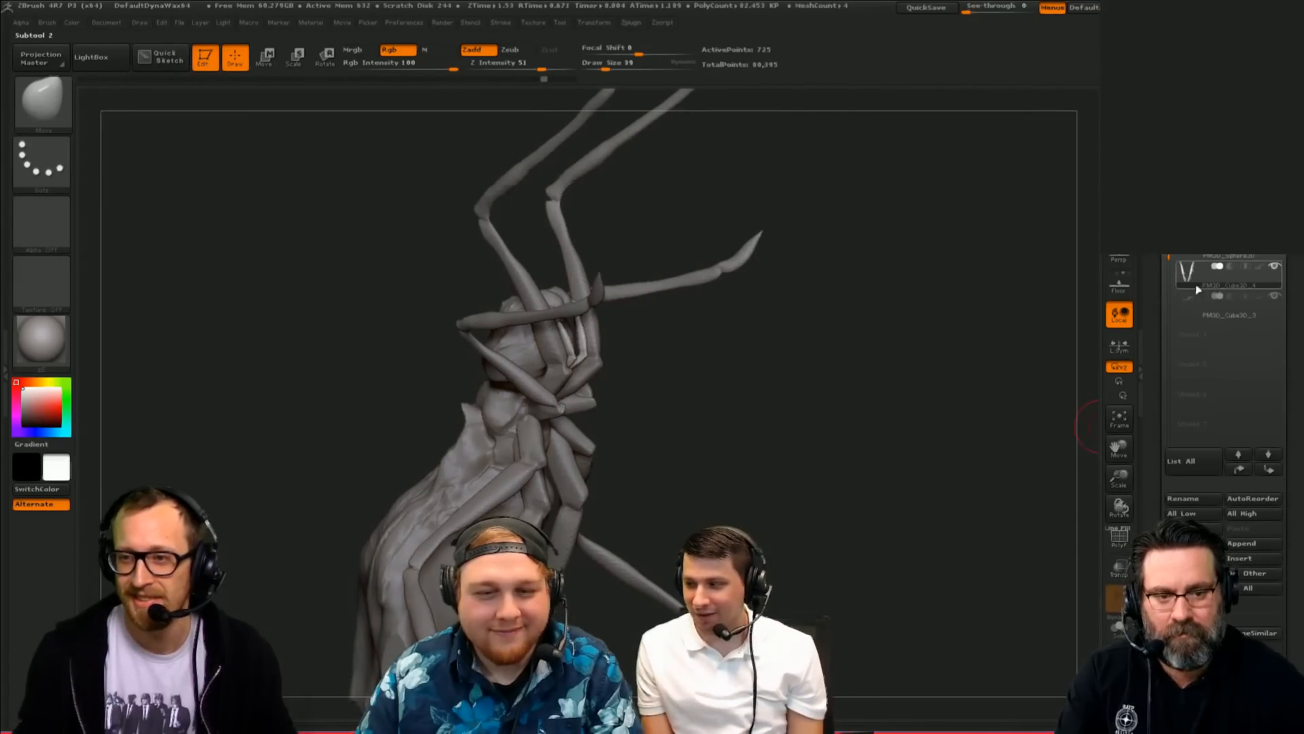
mouse_move(1187, 272)
drag(1185, 302, 1188, 277)
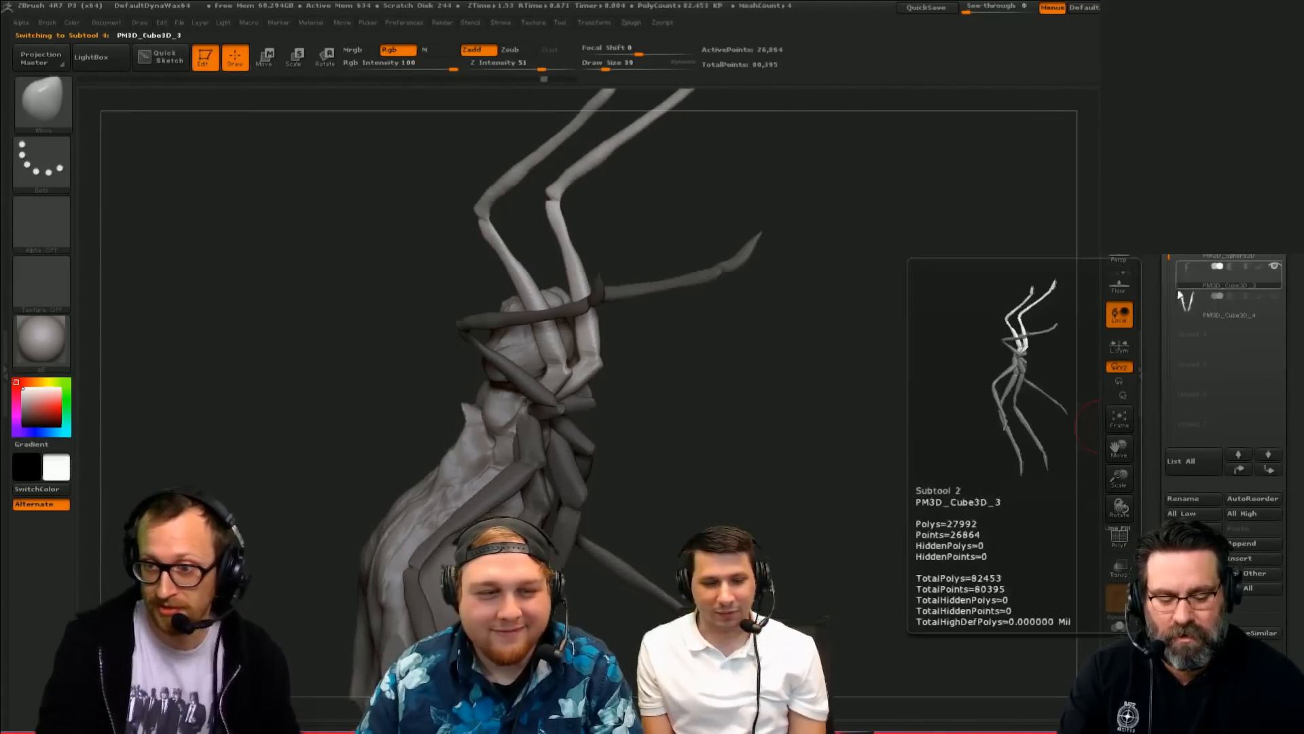
drag(725, 400, 728, 403)
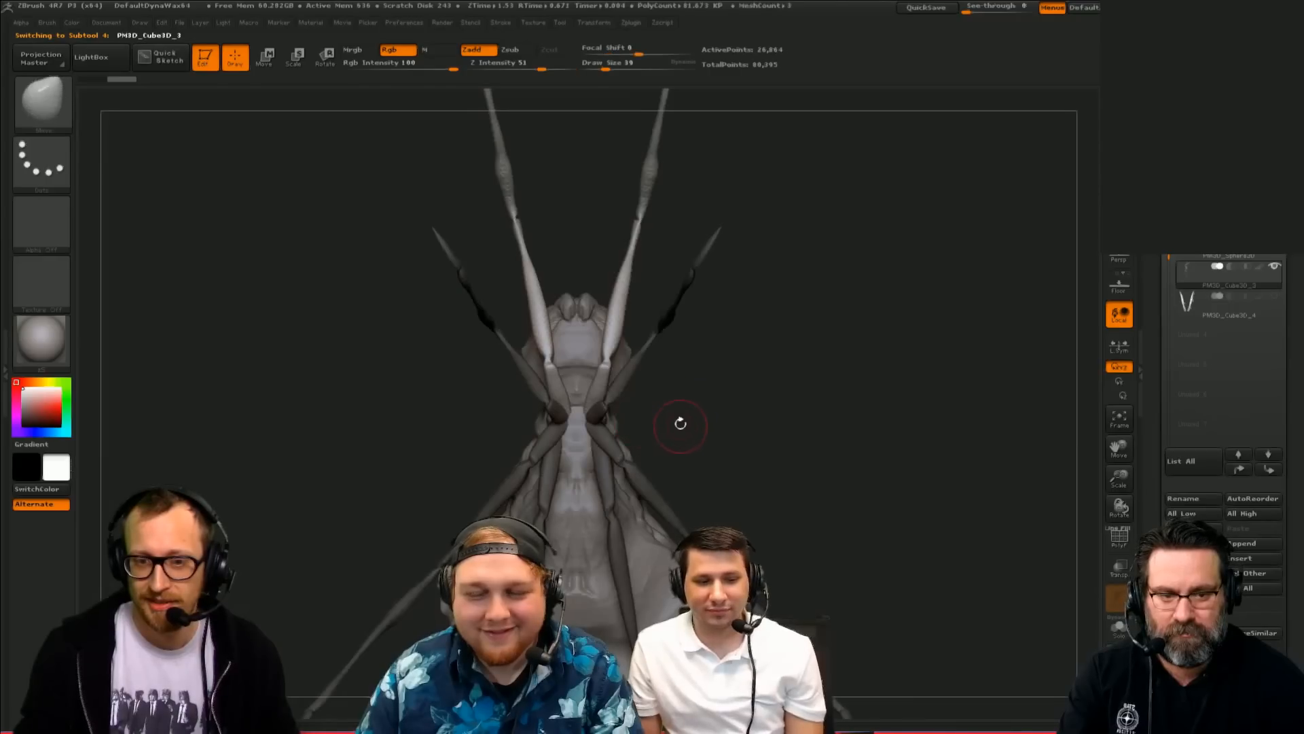
Step: Duplicate the PM3D_Cube3D_3 legs subtool
key(w)
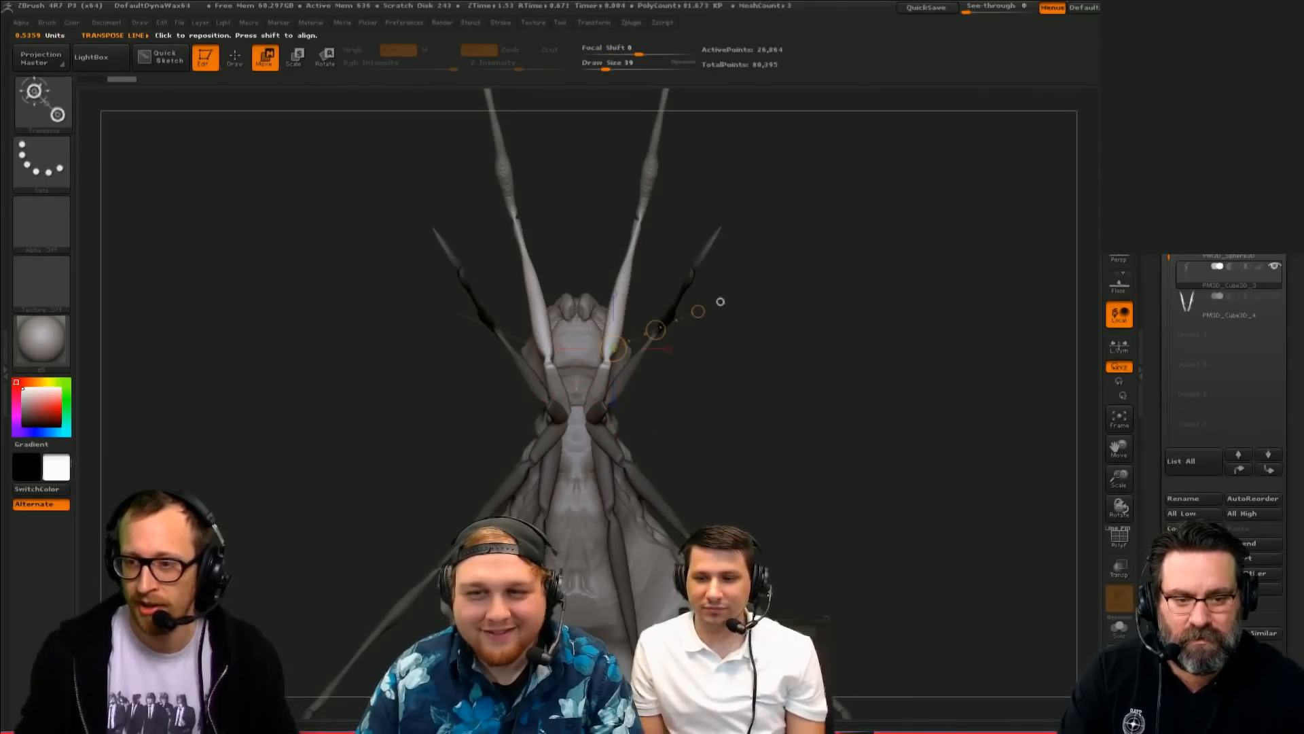
click(1119, 627)
click(1119, 628)
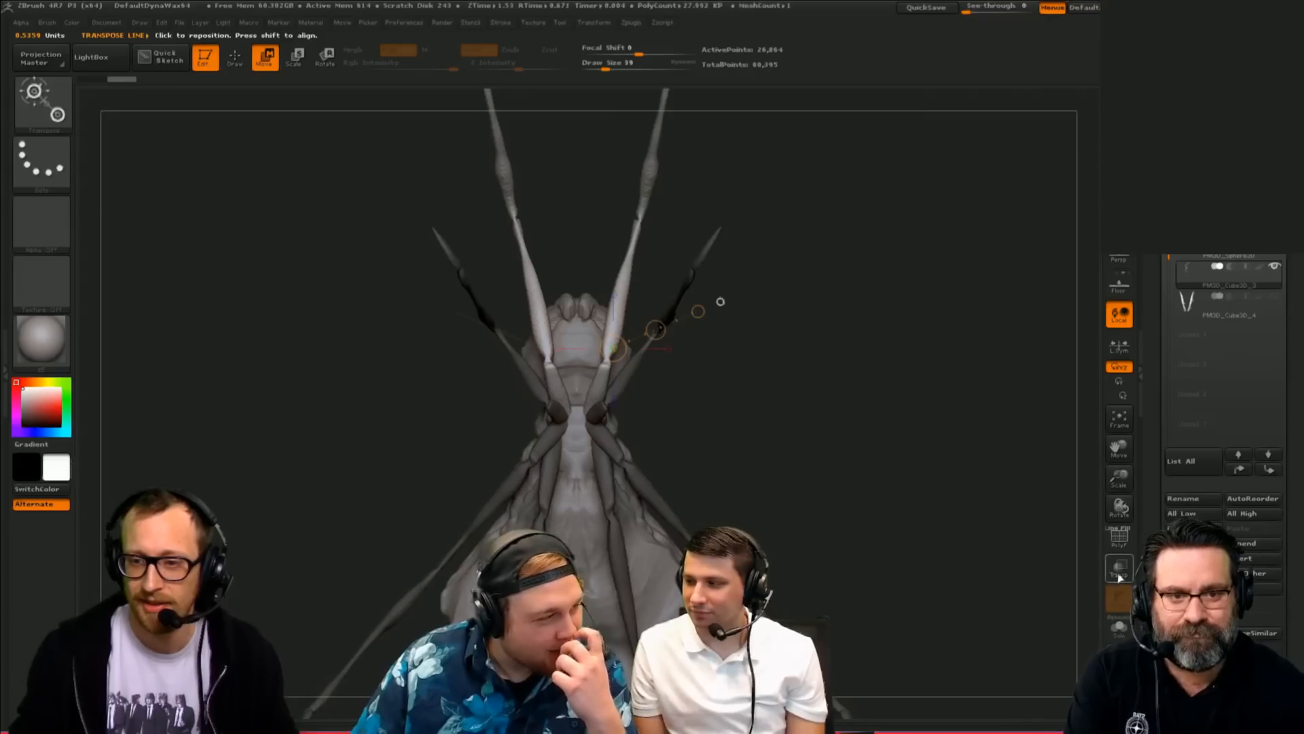
click(1192, 543)
key(q)
Step: Isolate the long front leg pair in the duplicate, using the SelectRect selection brush
ctrl+shift+click(622, 284)
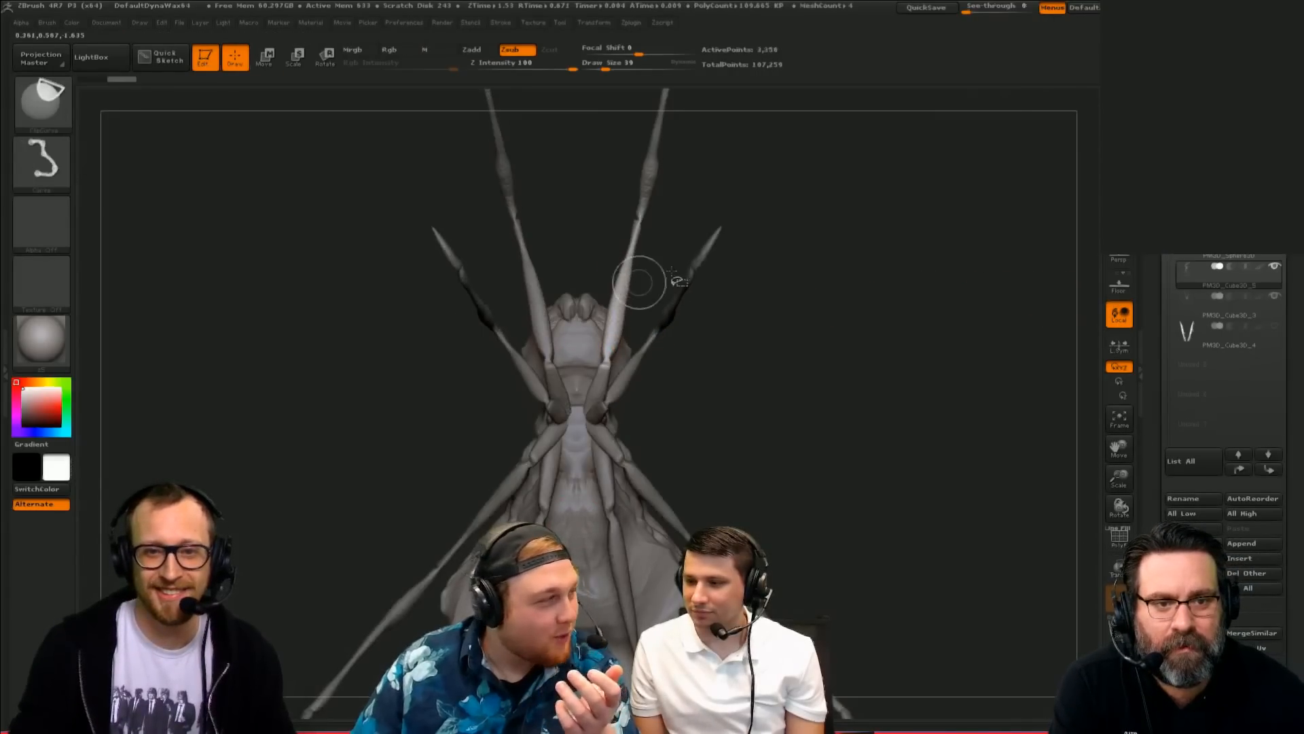
key(w)
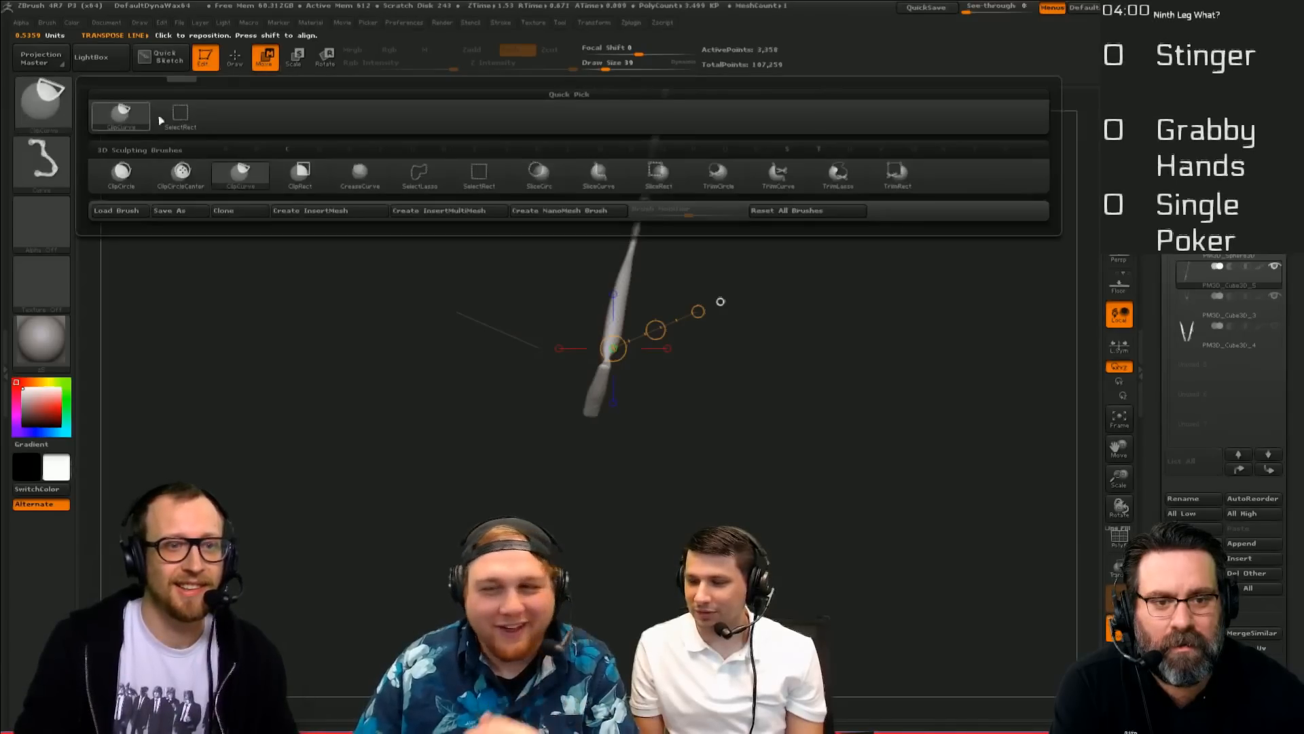
key(q)
ctrl+shift+drag(378, 257, 406, 278)
ctrl+shift+click(550, 315)
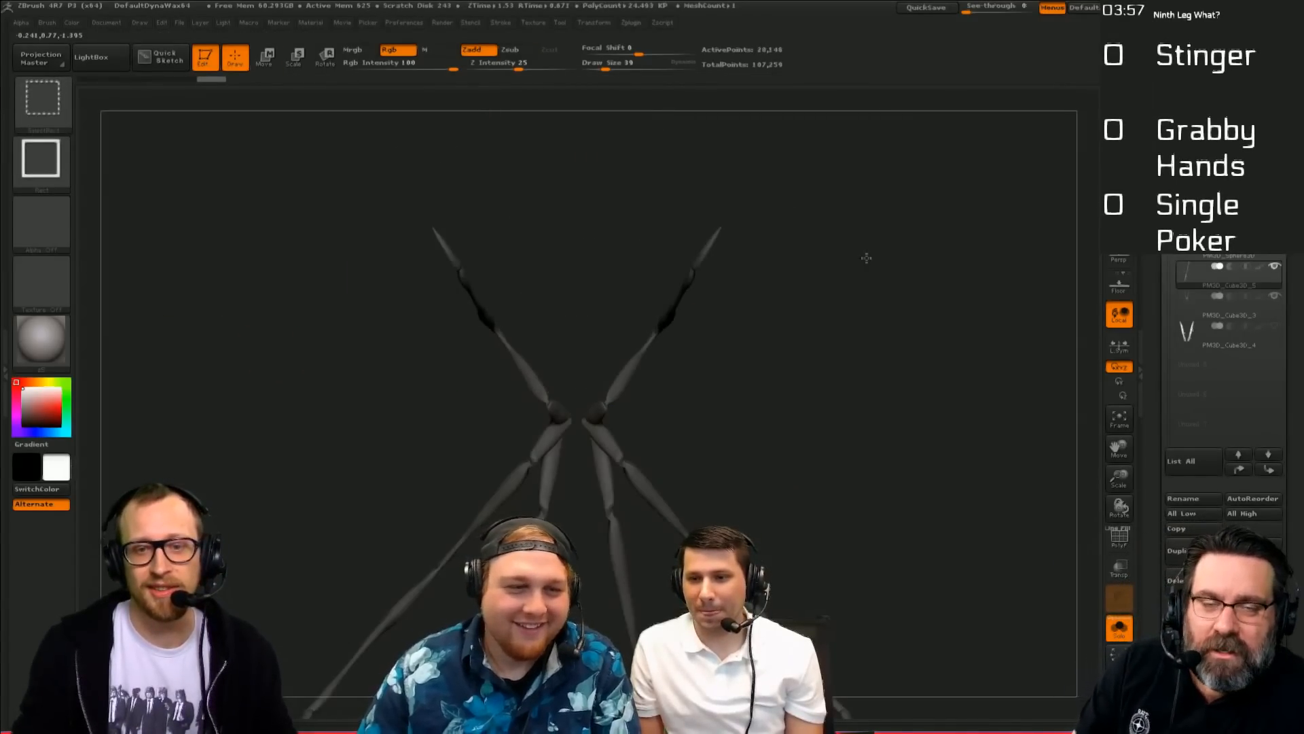
ctrl+shift+drag(865, 257, 889, 282)
Step: Delete the hidden legs from the duplicate, keeping only the long front pair
key(w)
drag(1157, 569, 1168, 460)
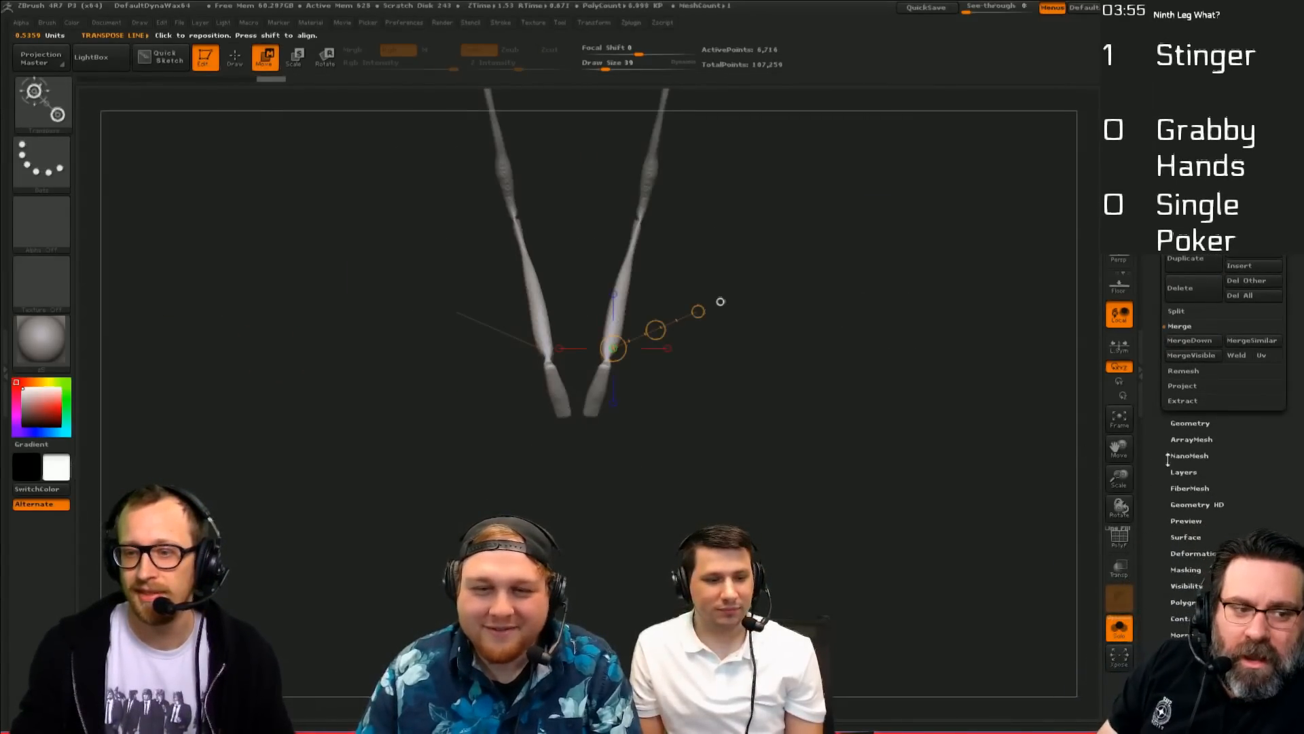
click(1189, 423)
click(1198, 312)
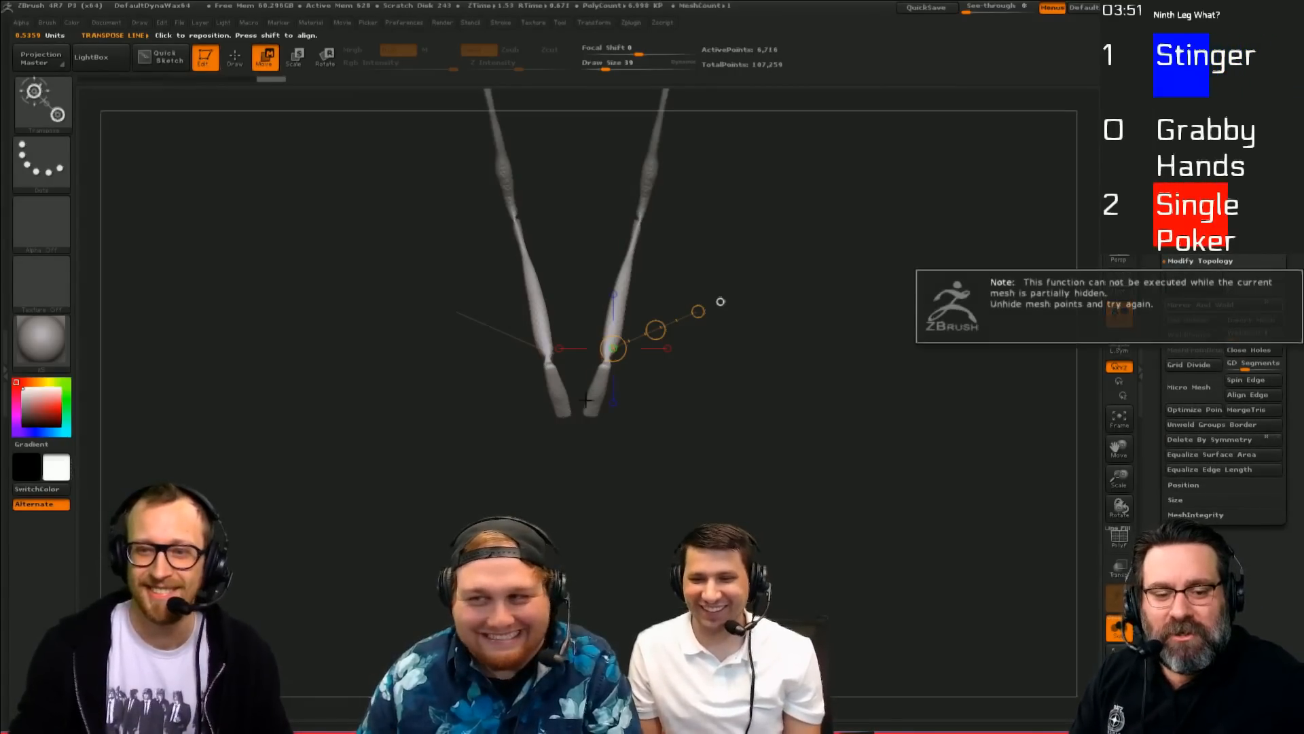
ctrl+shift+click(757, 419)
key(q)
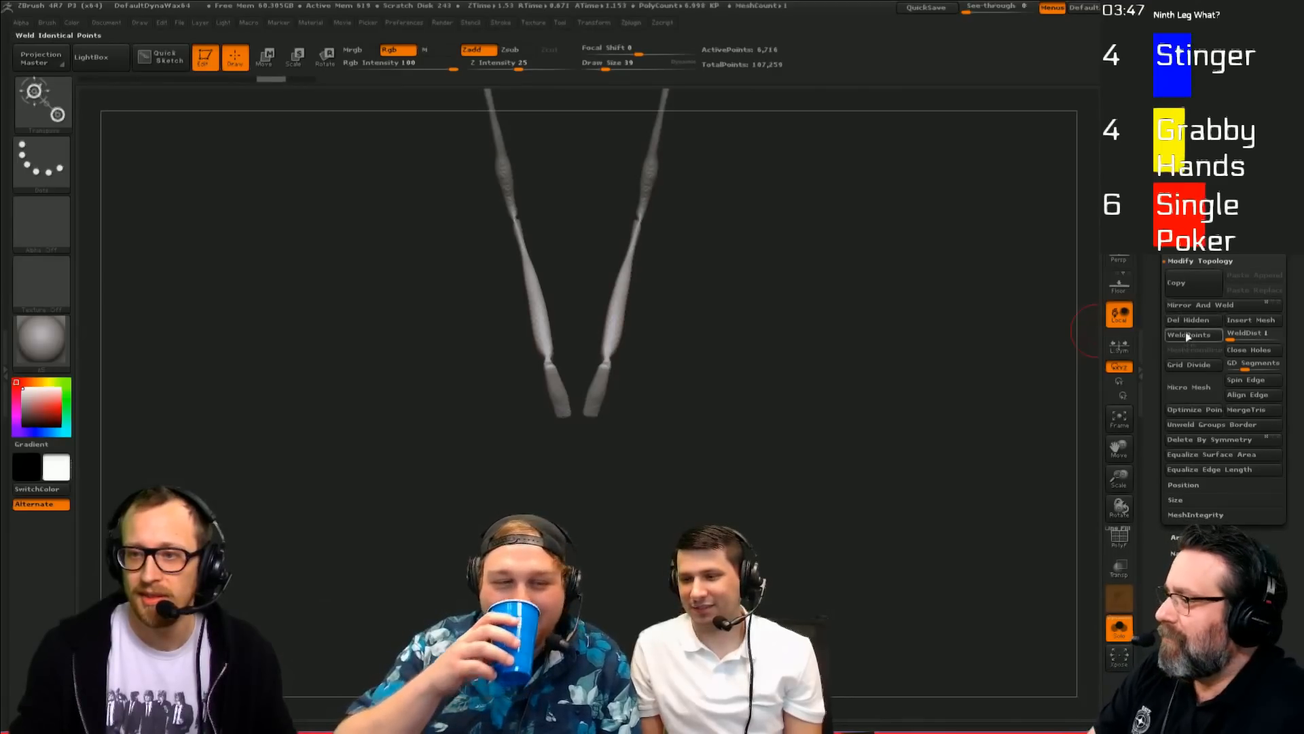
Step: Move the two isolated legs inward until they overlap on the centre line
key(w)
key(r)
shift+drag(592, 414, 629, 413)
key(w)
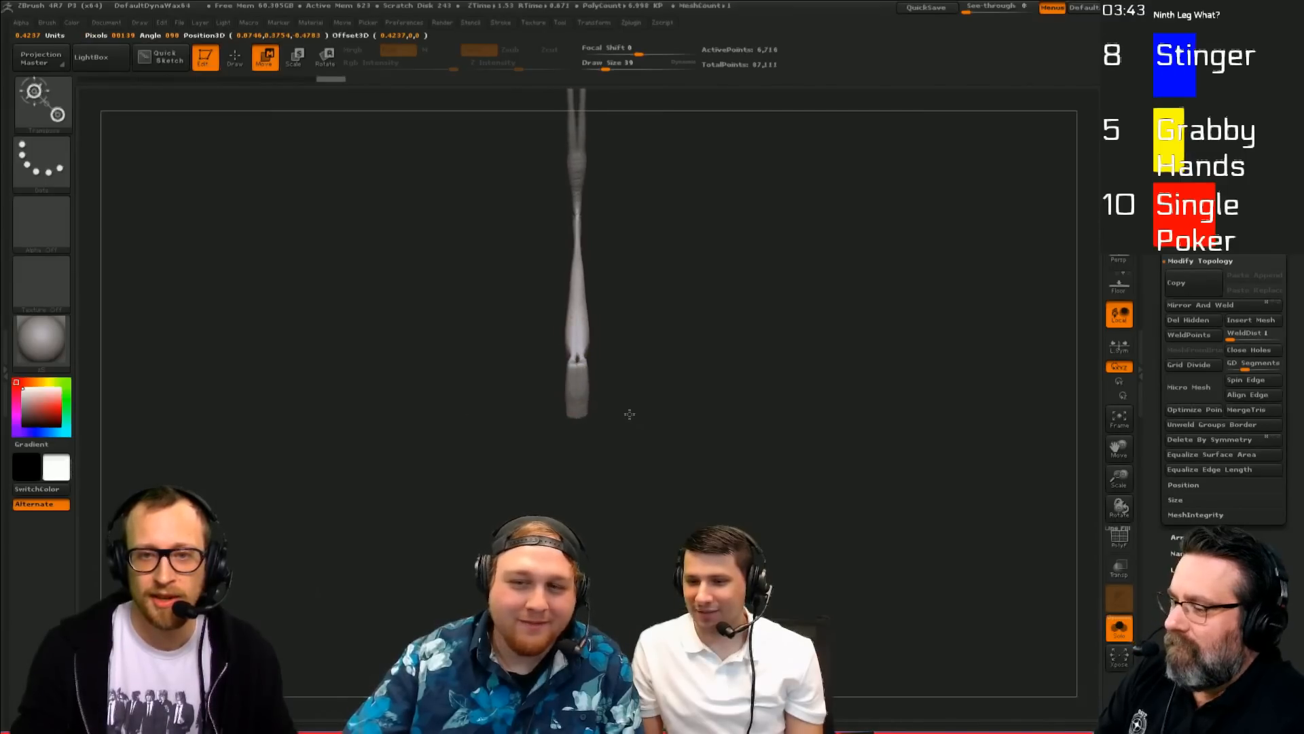
mouse_move(656, 235)
alt+mouse_down()
mouse_move(651, 368)
mouse_move(638, 320)
alt+mouse_up()
key(q)
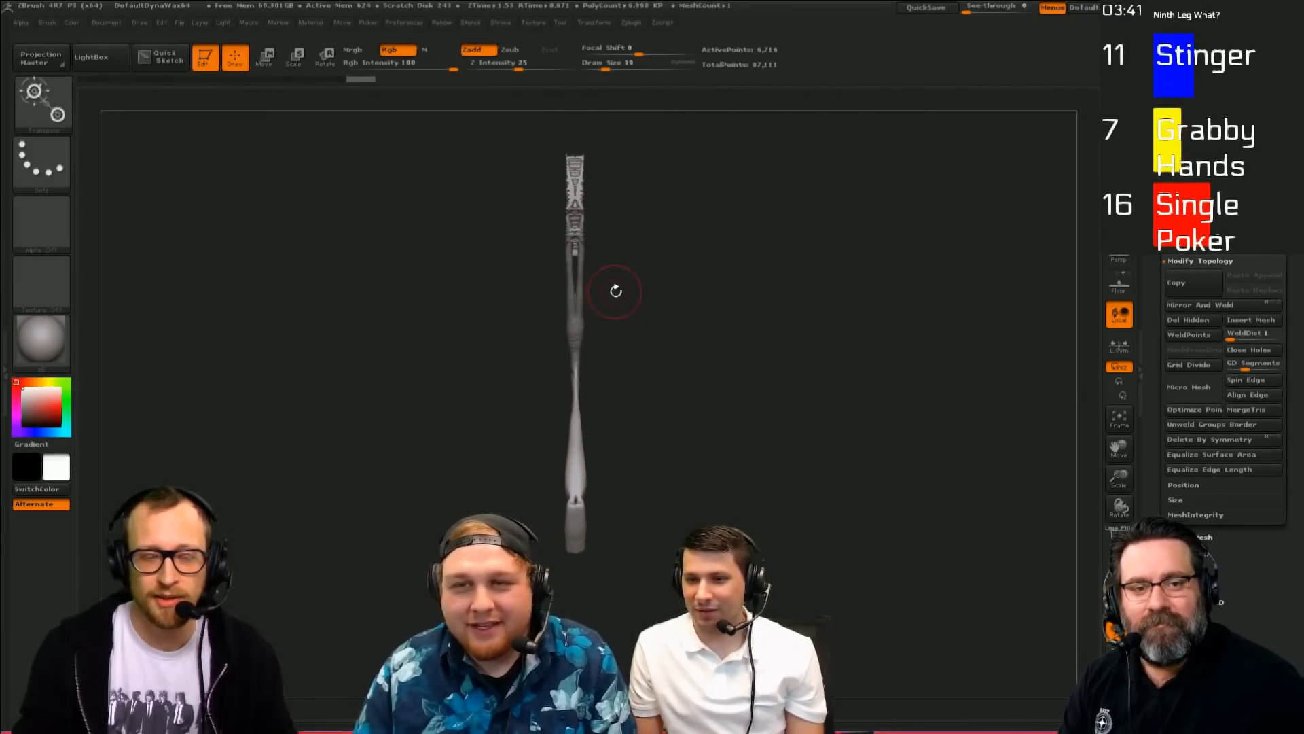
Step: Fuse the overlapping legs into one limb with the Inflate brush and DynaMesh, and smooth its upper end
key(b)
key(i)
key(n)
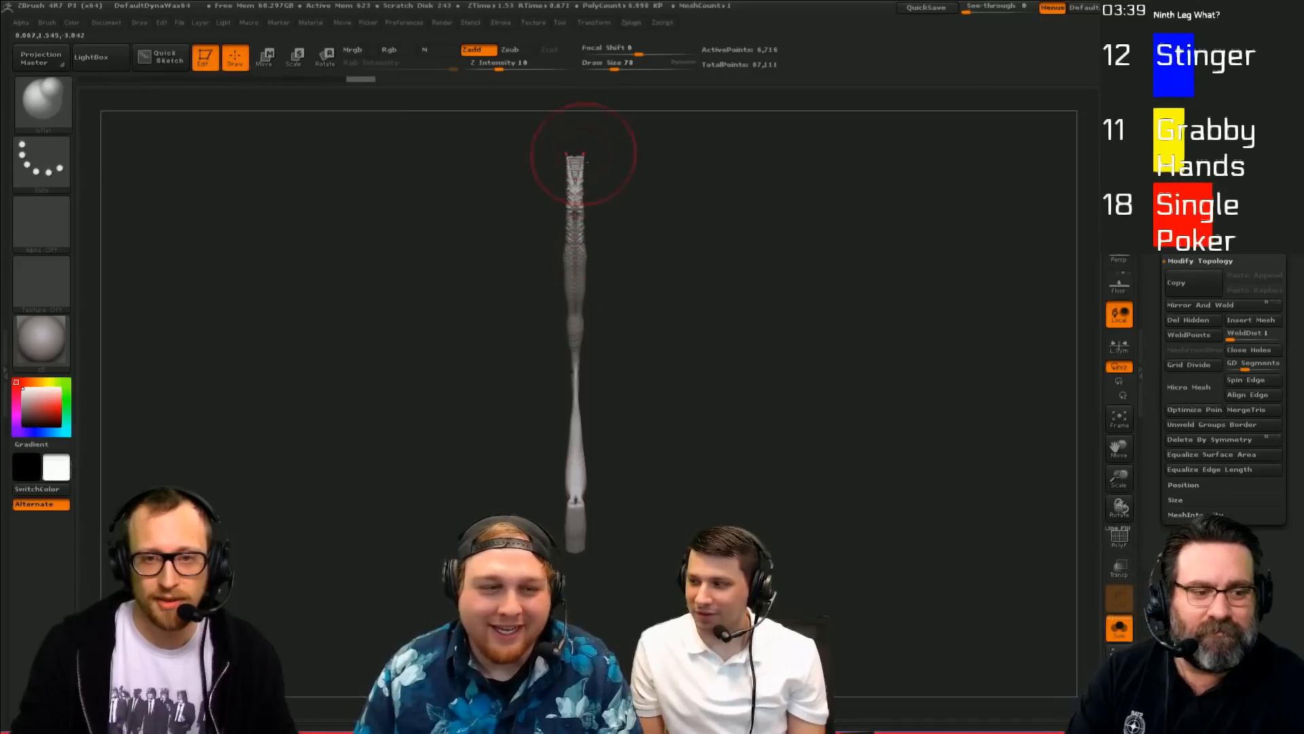
ctrl+drag(648, 255, 620, 268)
shift+drag(570, 217, 588, 213)
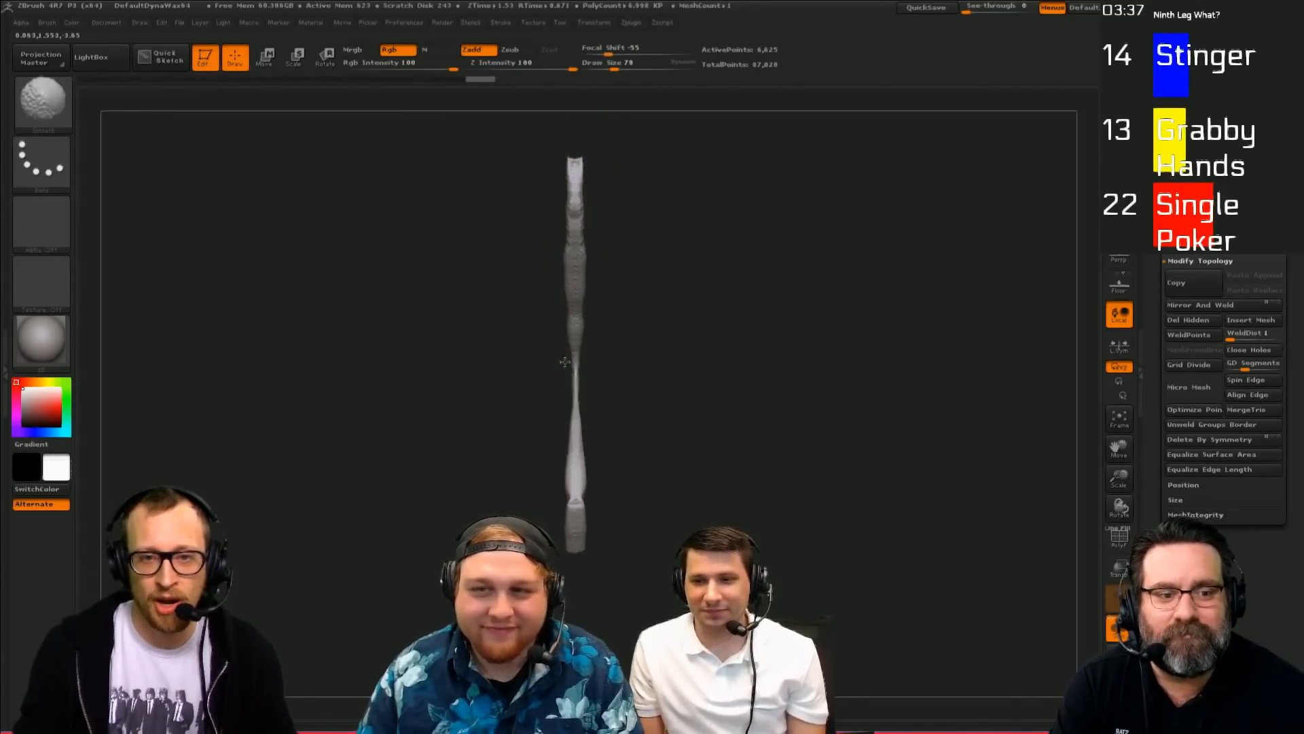
Step: Bring back the whole creature and try raising the PM3D_Sphere3D head with the Transpose move line
mouse_move(565, 362)
mouse_down()
mouse_move(757, 451)
mouse_move(691, 428)
mouse_up()
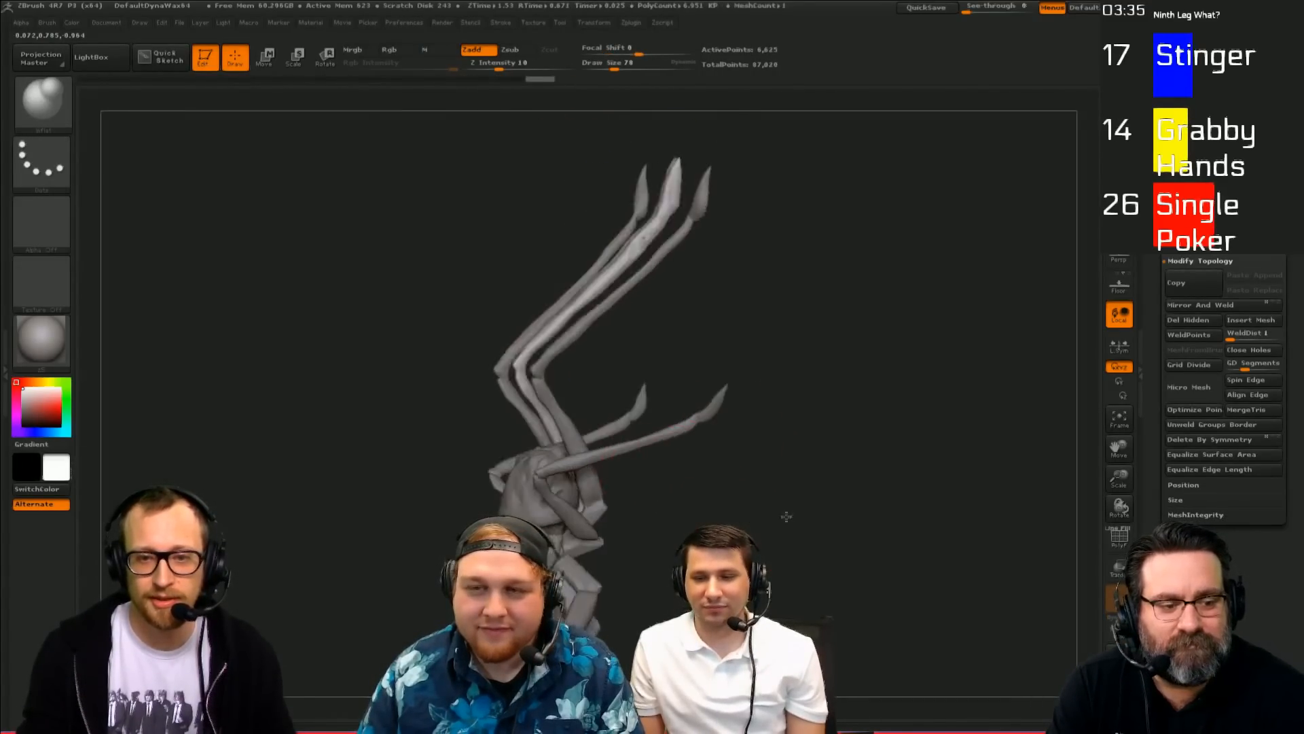
drag(786, 516, 746, 372)
alt+click(568, 470)
alt+click(548, 448)
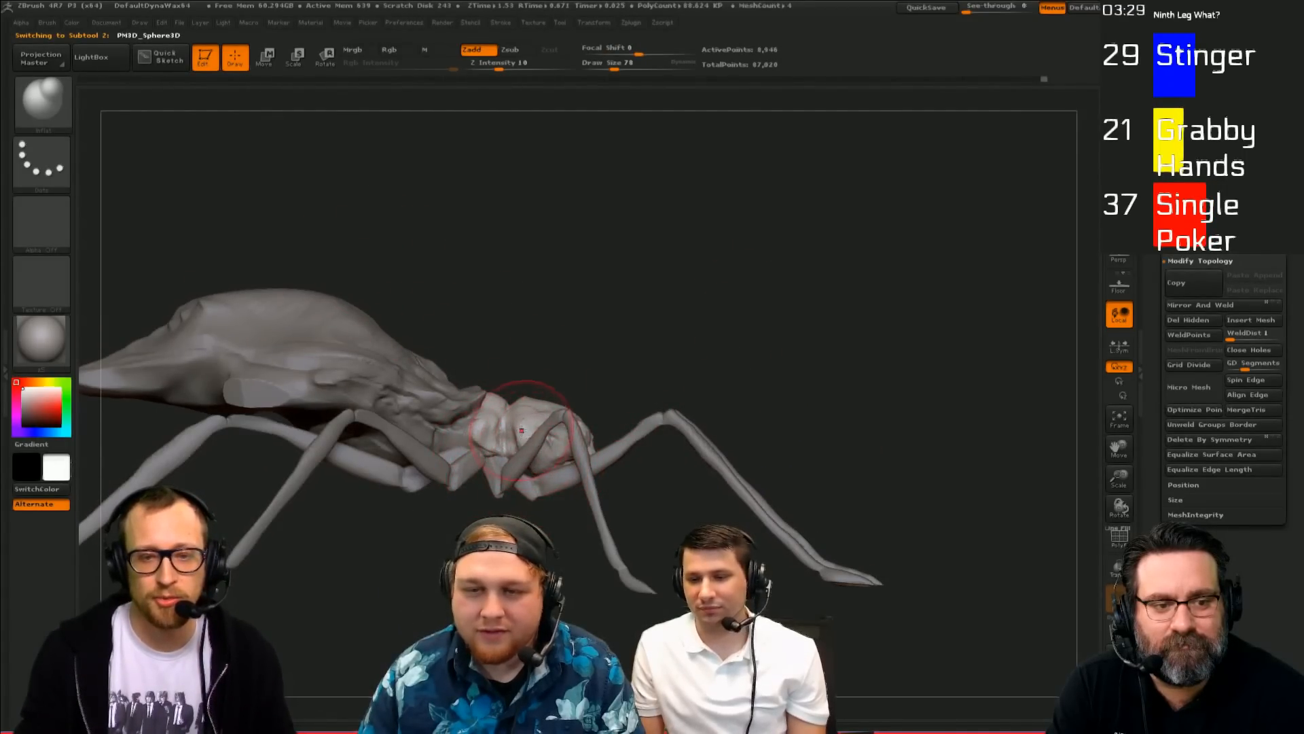
key(w)
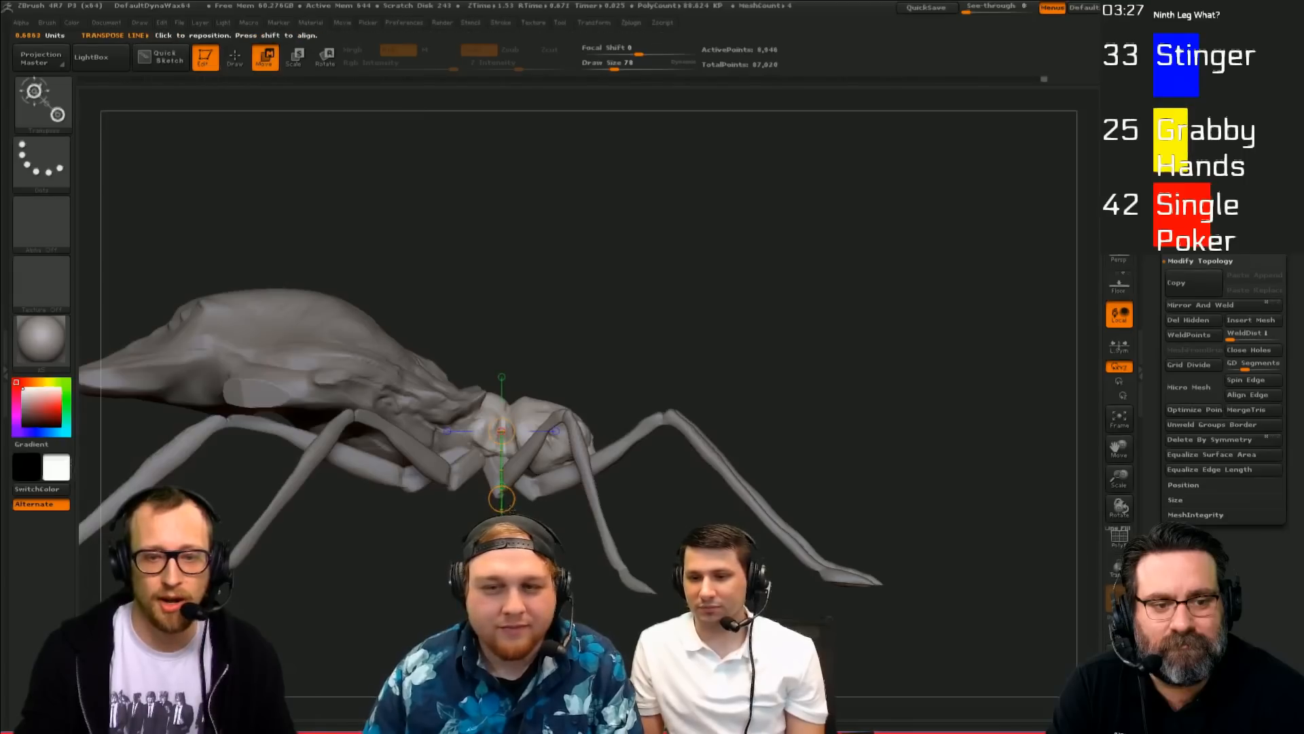
drag(501, 499, 490, 343)
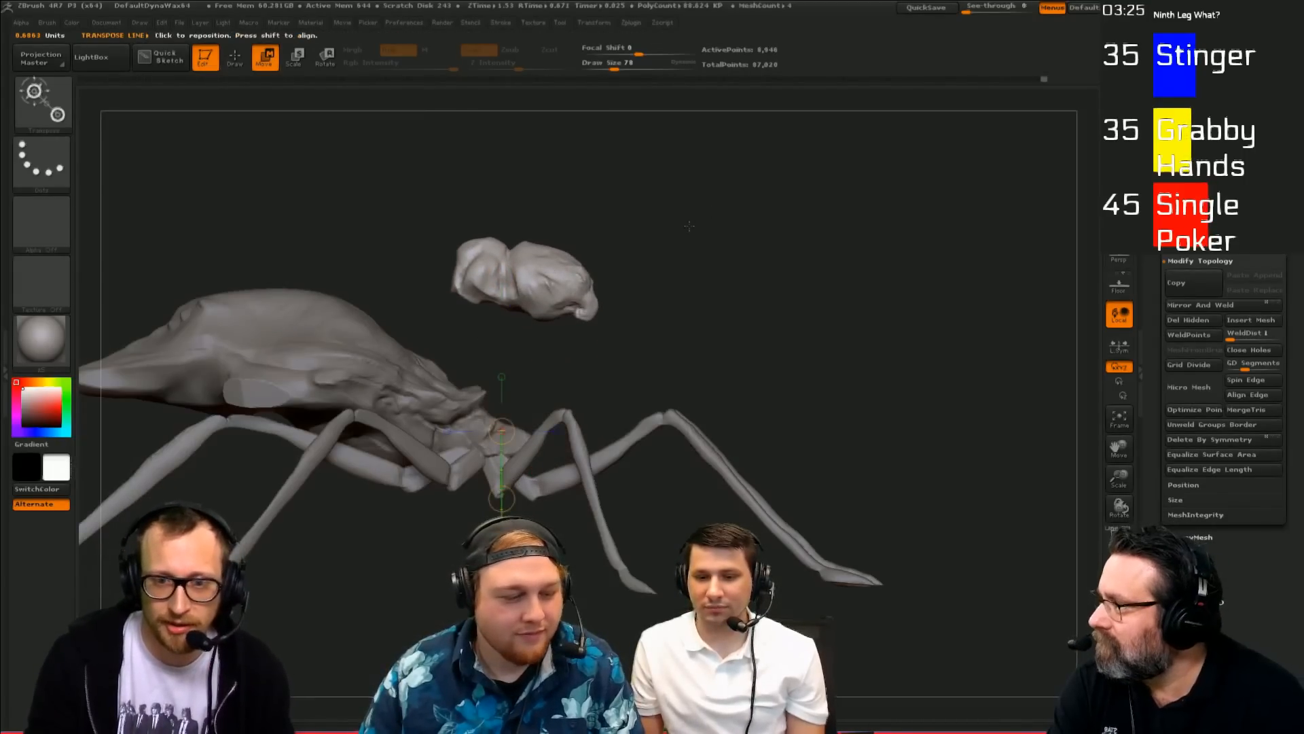
key(ctrl+z)
key(q)
drag(678, 379, 720, 298)
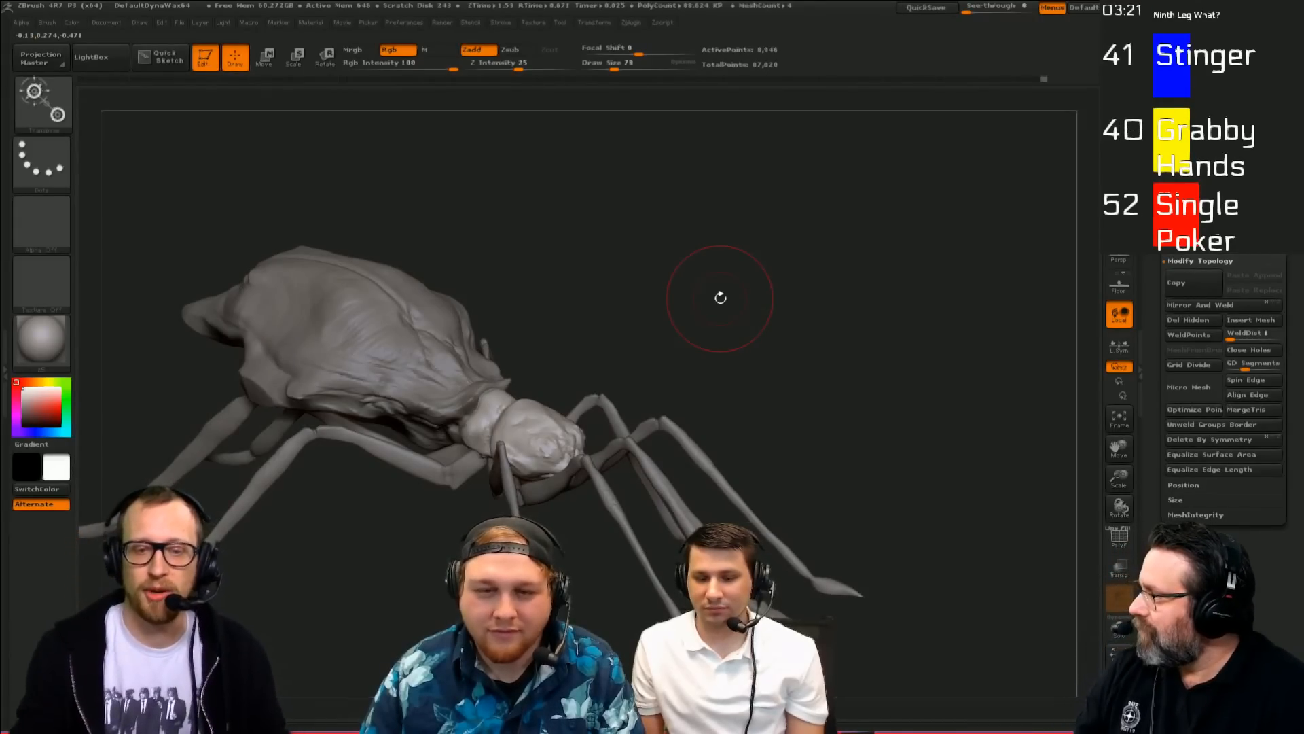
Step: Try to reposition the single central front leg with the Transpose move line, and undo the changes
drag(720, 297, 653, 499)
alt+click(594, 542)
mouse_move(815, 439)
mouse_down()
mouse_move(844, 489)
mouse_move(835, 471)
mouse_move(901, 385)
mouse_move(830, 360)
mouse_move(837, 425)
mouse_up()
key(w)
drag(711, 451, 828, 621)
drag(770, 537, 761, 415)
drag(819, 371, 868, 249)
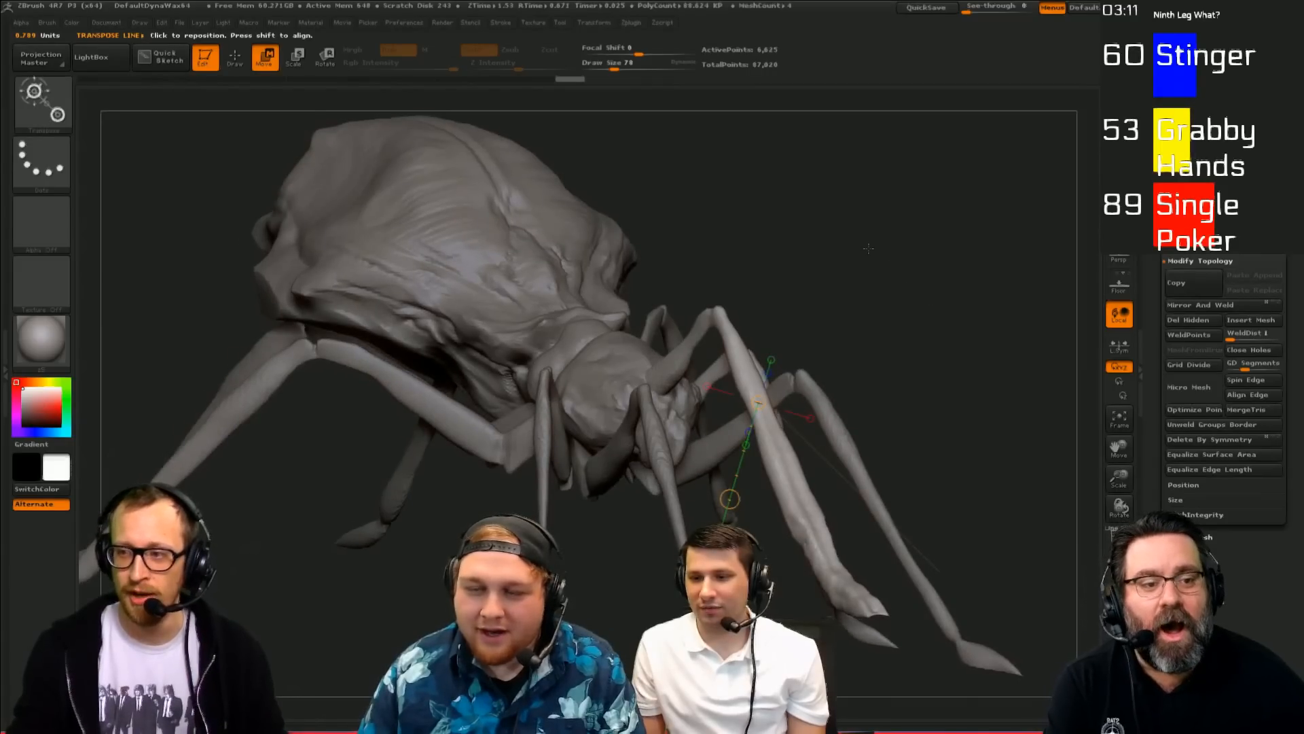
mouse_move(897, 292)
mouse_down()
mouse_move(762, 308)
mouse_move(695, 254)
mouse_move(877, 237)
mouse_move(971, 194)
mouse_move(931, 234)
mouse_move(951, 407)
mouse_up()
key(ctrl+z)
key(ctrl+z)
key(q)
key(w)
Step: Choose the Move brush, adjust its draw size and try a stroke near the front of the creature
mouse_move(978, 469)
alt+mouse_down()
mouse_move(772, 271)
mouse_move(757, 210)
alt+mouse_up()
key(q)
alt+click(697, 503)
key(s)
mouse_move(706, 483)
mouse_down()
mouse_move(737, 484)
mouse_move(678, 456)
mouse_up()
key(b)
key(m)
key(v)
key(s)
mouse_move(647, 470)
mouse_down()
mouse_move(665, 465)
mouse_move(645, 487)
mouse_move(675, 485)
mouse_up()
key(ctrl+z)
key(s)
key(w)
alt+drag(819, 529, 720, 428)
key(q)
Step: Make the body subtool active and push the underside of the thorax upward with the Move brush
alt+click(590, 482)
key(w)
key(q)
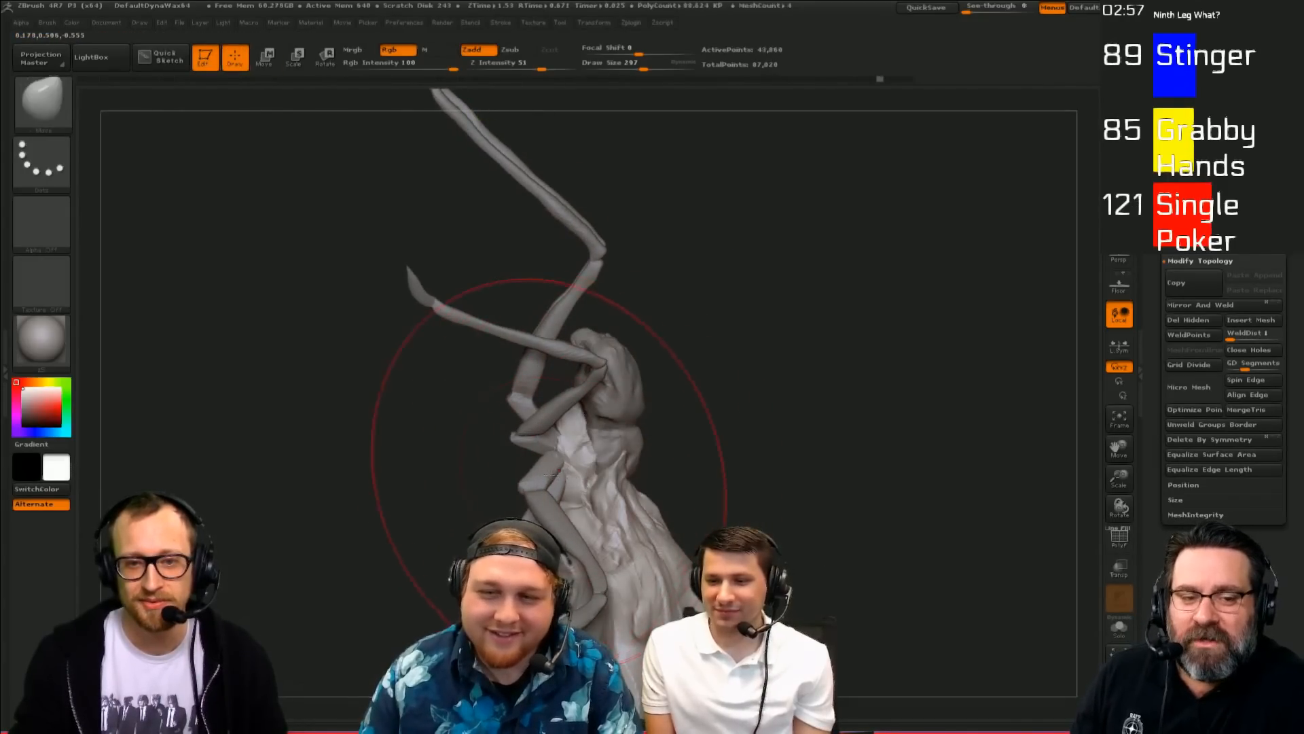
drag(555, 478, 586, 480)
Step: Make the PM3D_Cube3D_3 legs active and move the leg bases up toward the thorax with the Move brush
alt+click(554, 448)
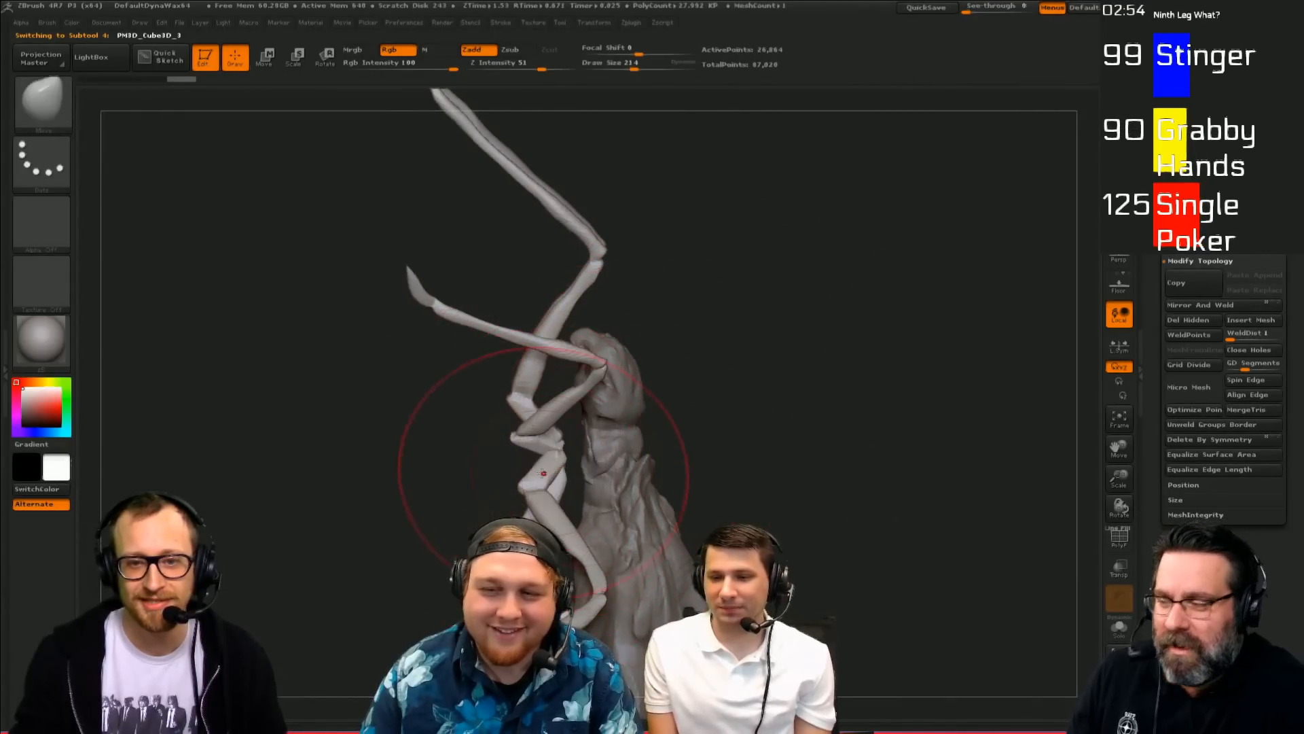
drag(558, 471, 560, 471)
drag(526, 394, 570, 388)
mouse_move(768, 360)
mouse_down()
mouse_move(928, 371)
mouse_move(774, 425)
mouse_move(693, 426)
mouse_up()
key(ctrl+z)
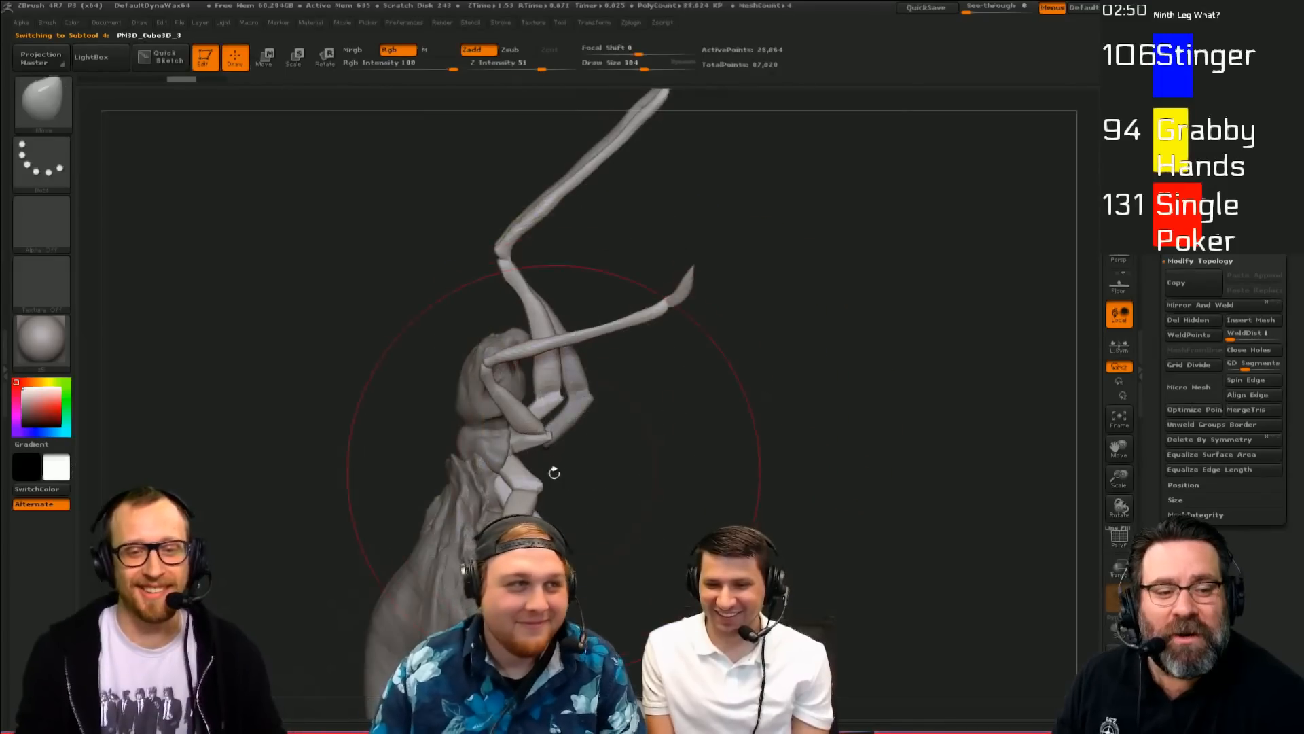
key(s)
mouse_move(543, 507)
mouse_down()
mouse_move(652, 507)
mouse_move(643, 489)
mouse_move(856, 373)
mouse_move(815, 388)
mouse_up()
drag(560, 487, 557, 468)
key(bracketleft)
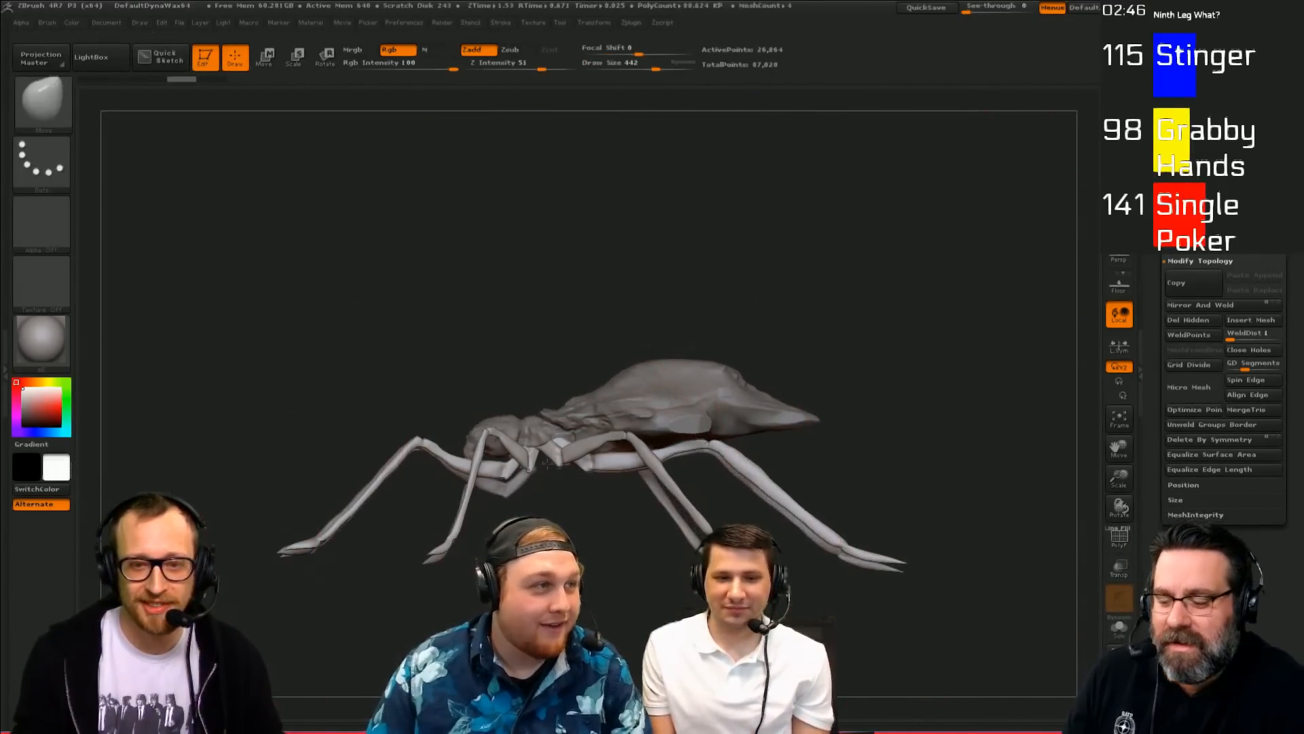
Step: Make the single central leg PM3D_Cube3D_5 active and extend it forward with the Move brush at draw size 401
alt+click(523, 482)
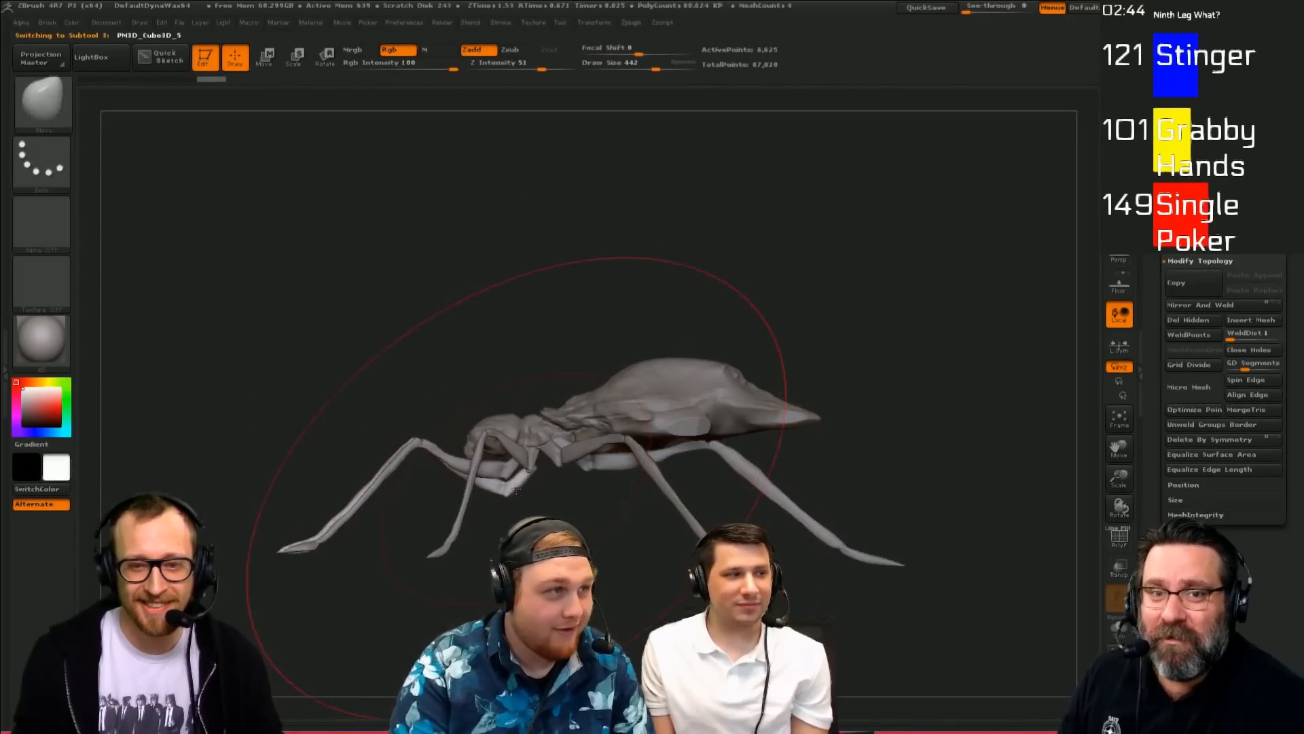
key(s)
key(s)
drag(380, 471, 359, 481)
drag(367, 380, 403, 533)
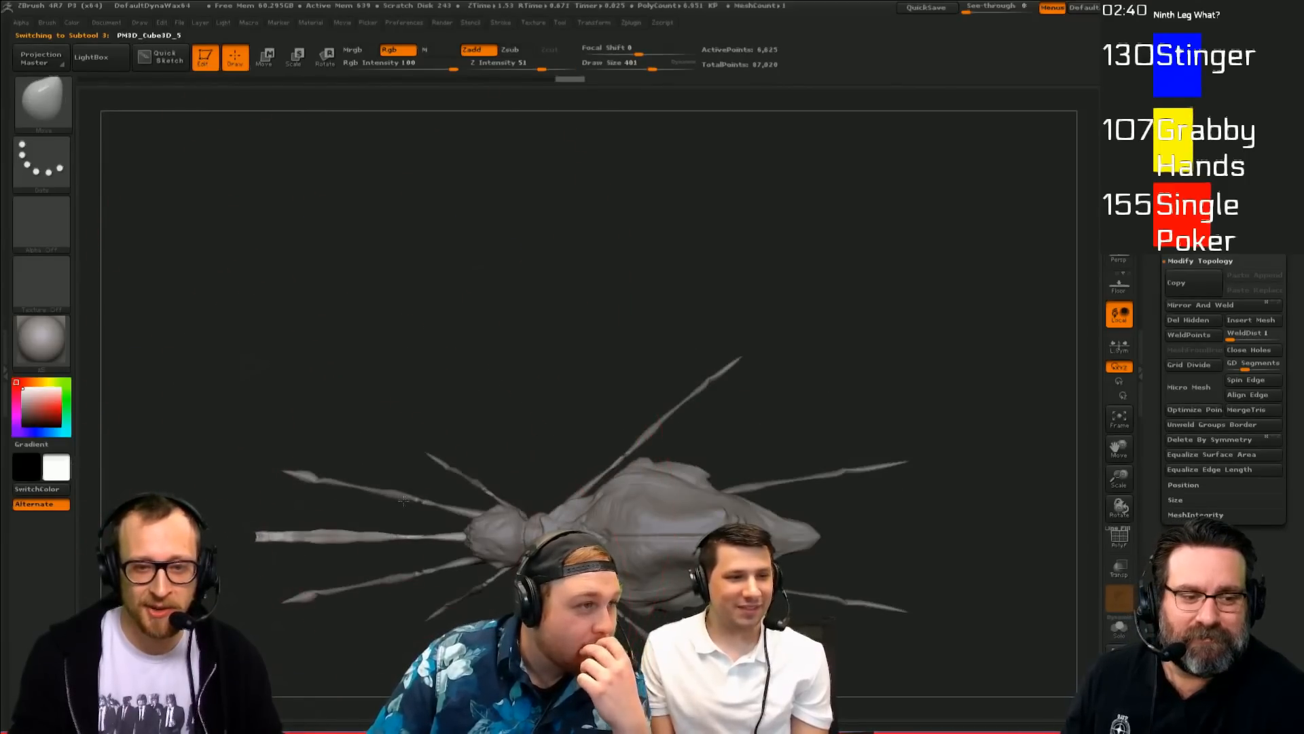
alt+drag(544, 364, 596, 285)
Step: Isolate the PM3D_Cube3D_3 legs, mask all but the forward-reaching pair, and show the whole creature again
key(alt+s)
key(r)
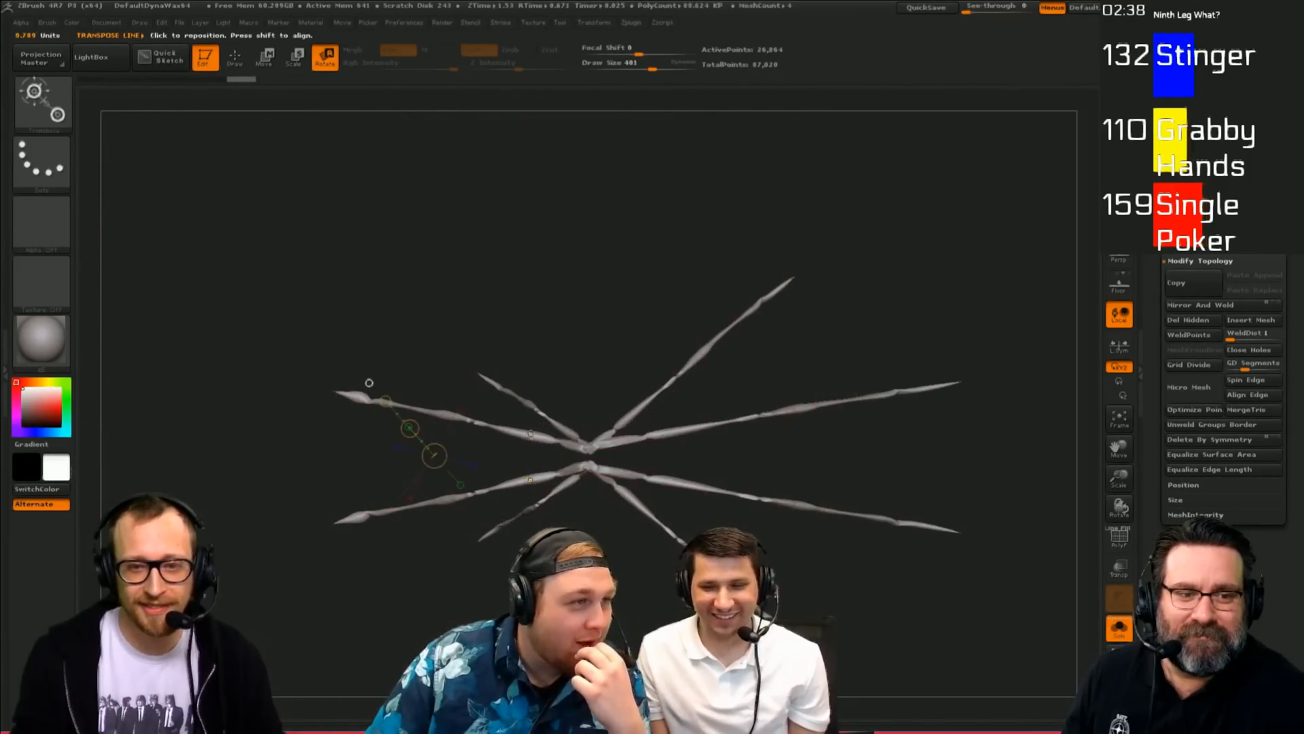
ctrl+drag(532, 434, 854, 394)
key(alt+s)
Step: Pull the feet of the forward-reaching leg pair back toward the head with the Move brush at draw size 409
mouse_move(594, 447)
mouse_down()
mouse_move(583, 285)
mouse_move(617, 283)
mouse_up()
key(q)
key(s)
drag(347, 382, 361, 372)
key(s)
drag(368, 373, 392, 378)
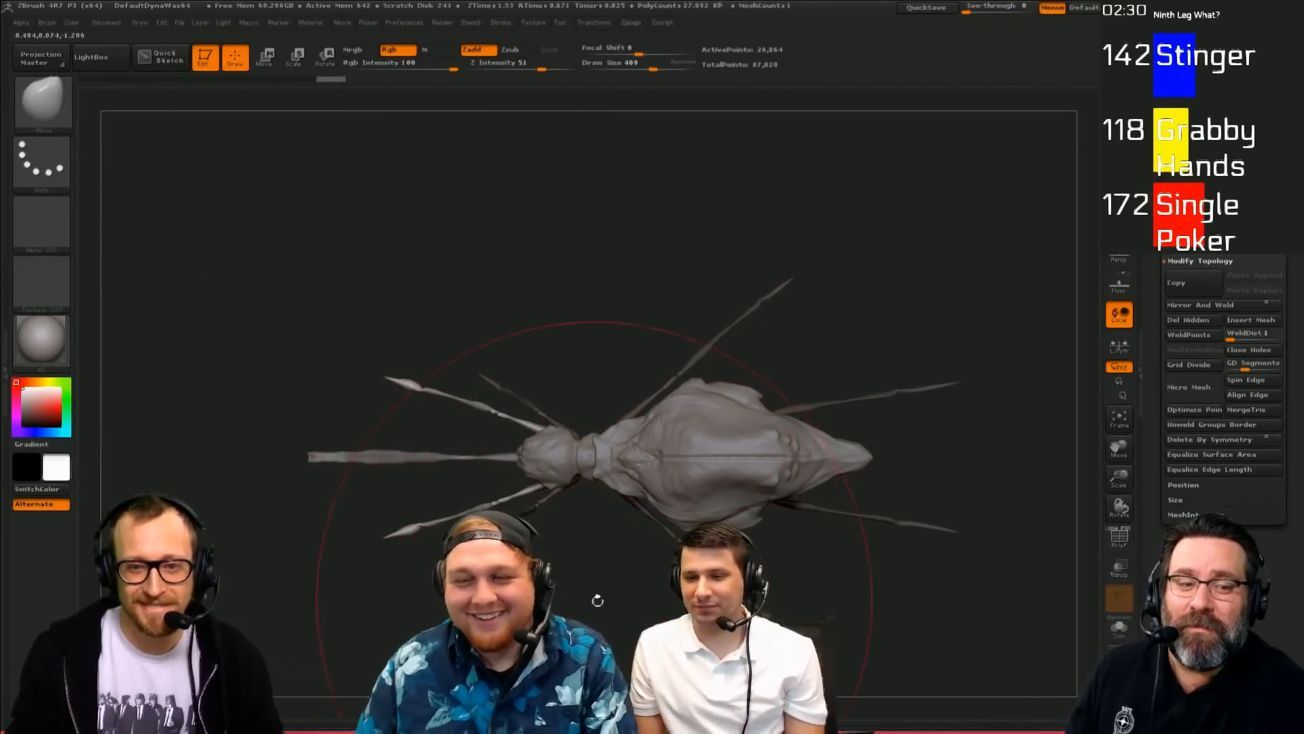
Step: Reactivate the PM3D_Cube3D_3 legs and mask every leg except the short front pair while they are isolated
drag(597, 600, 789, 360)
alt+click(666, 420)
drag(714, 415, 730, 445)
alt+click(596, 403)
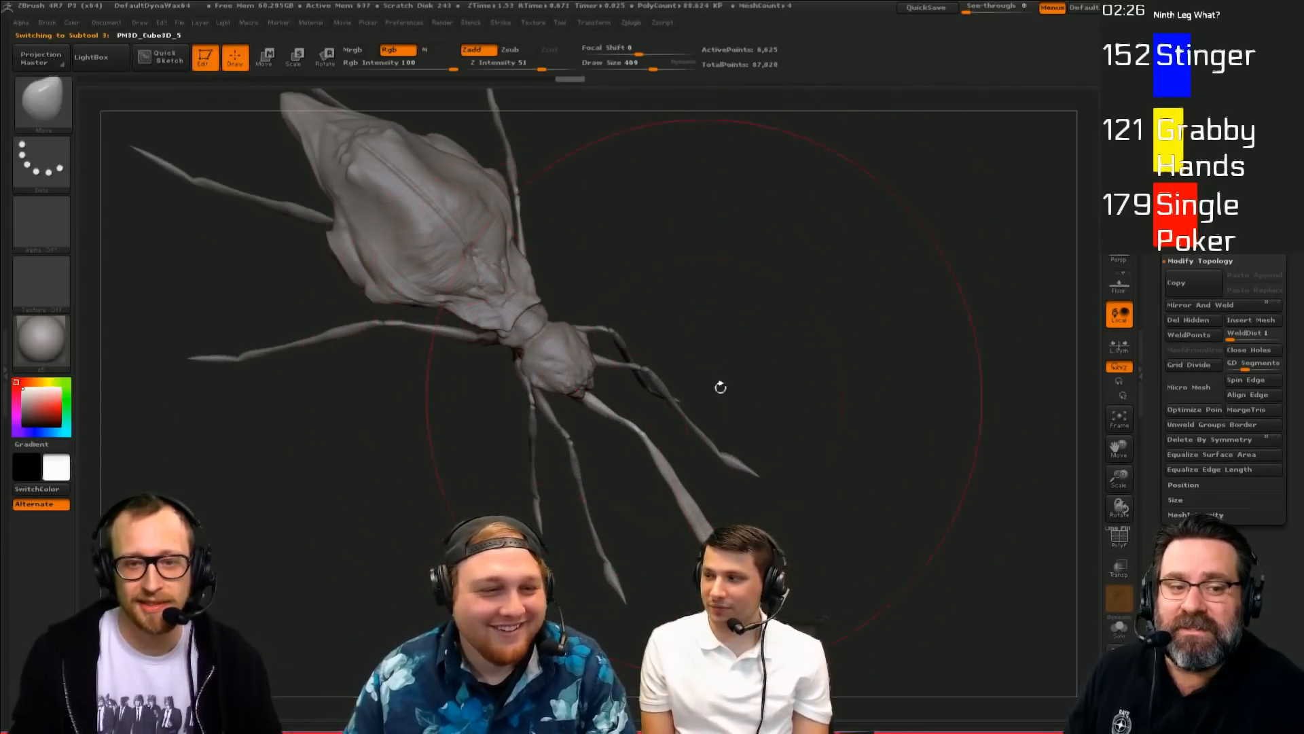
drag(772, 380, 549, 415)
alt+click(536, 428)
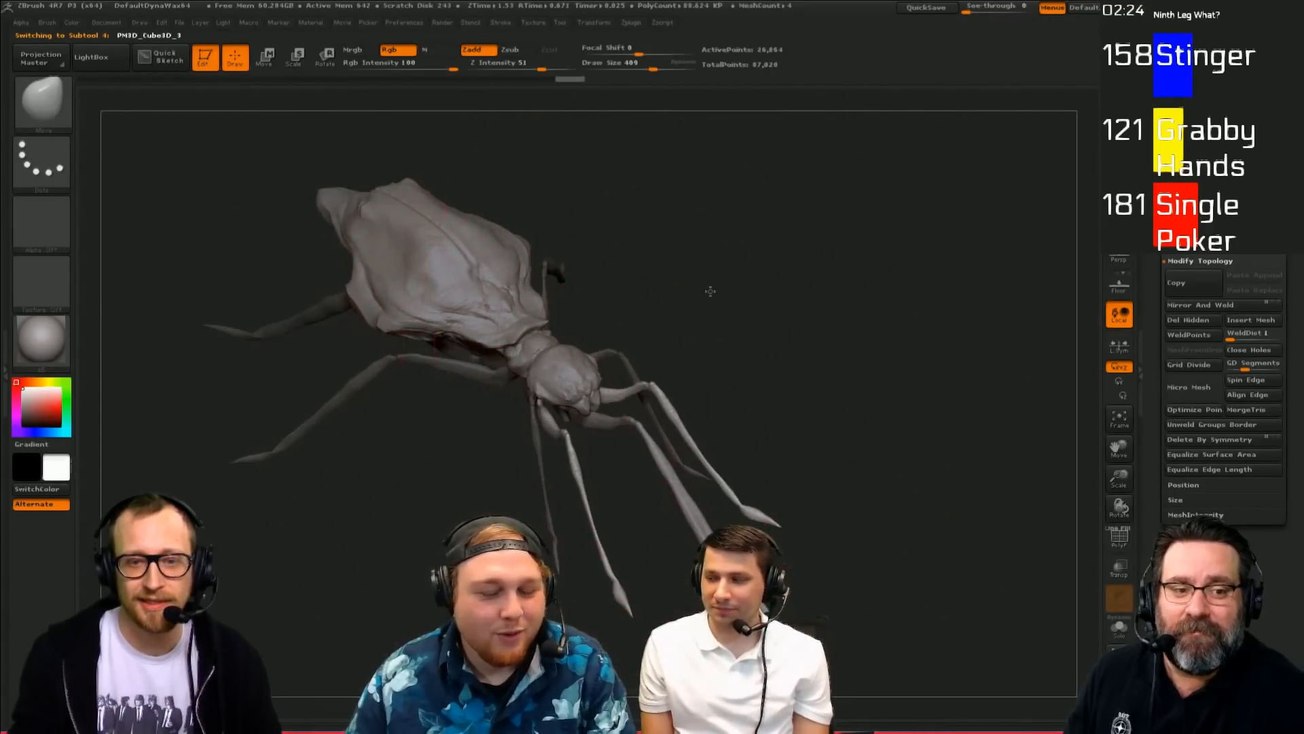
drag(707, 288, 585, 556)
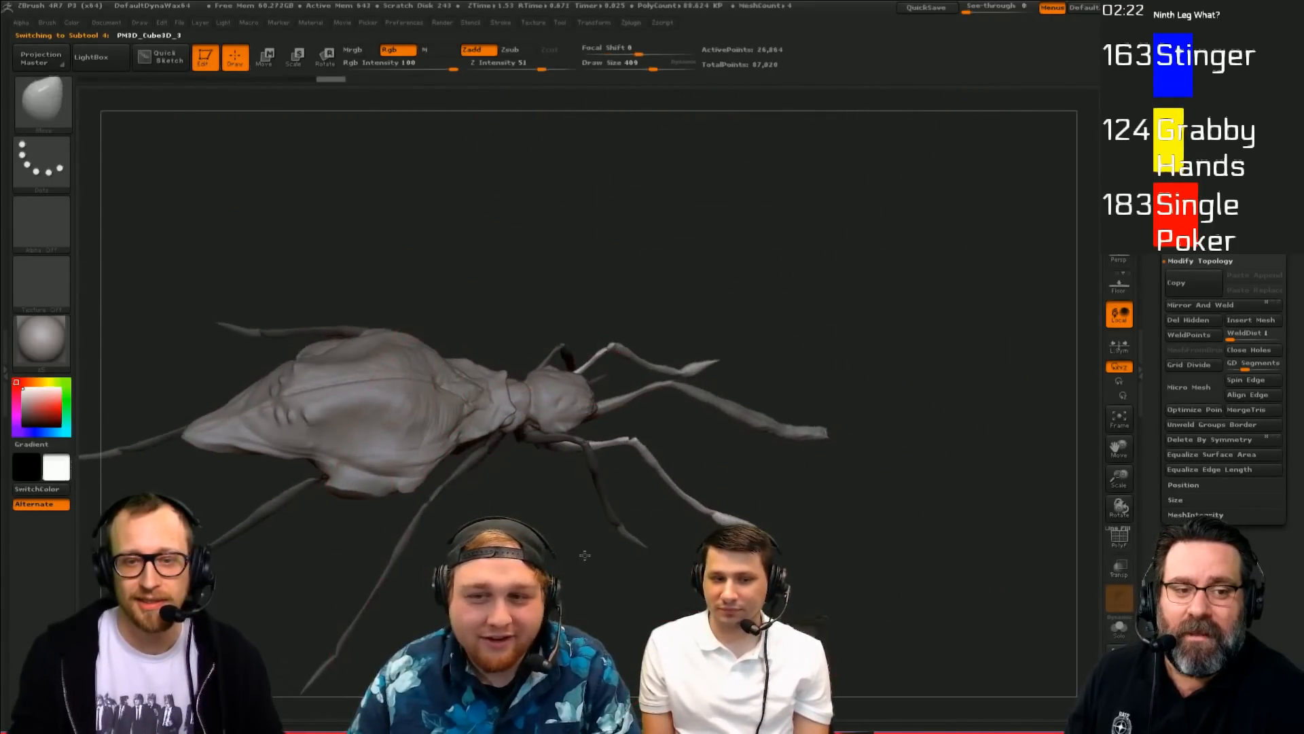
key(alt+s)
key(r)
ctrl+click(597, 480)
shift+drag(744, 231, 753, 258)
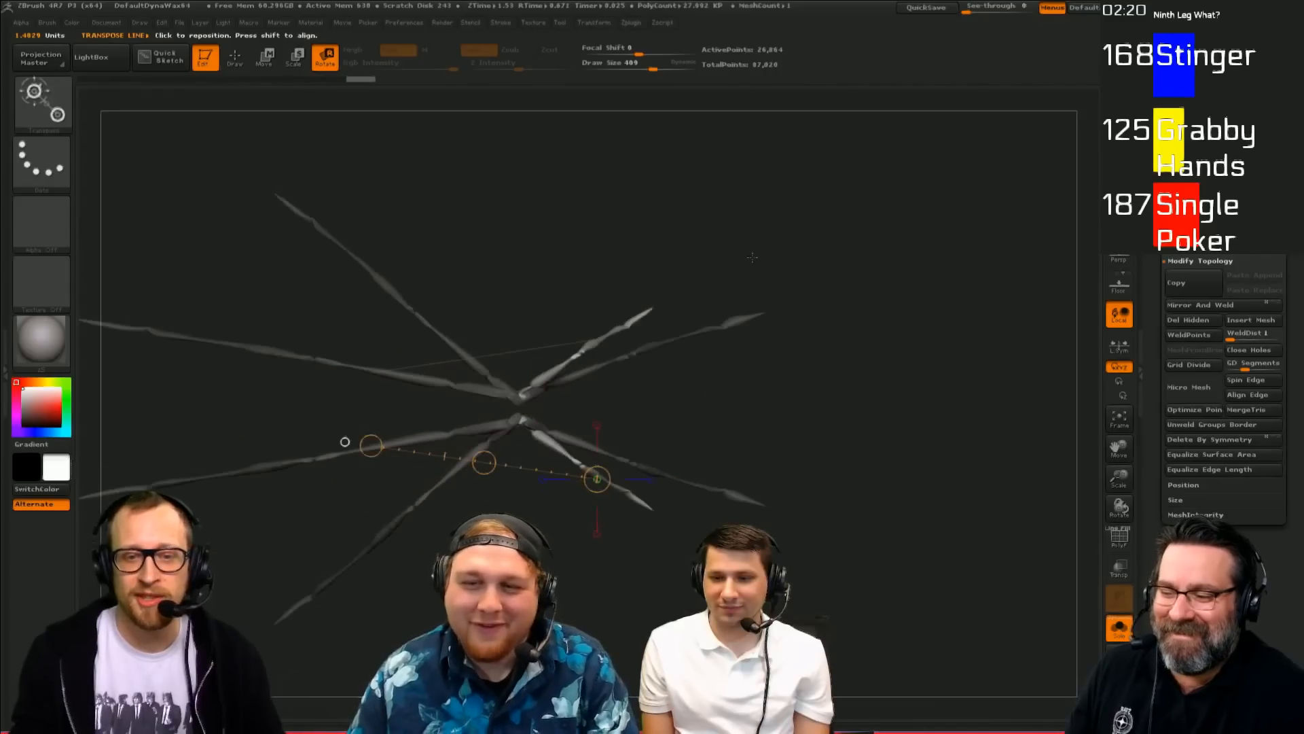
key(alt+s)
drag(779, 195, 736, 311)
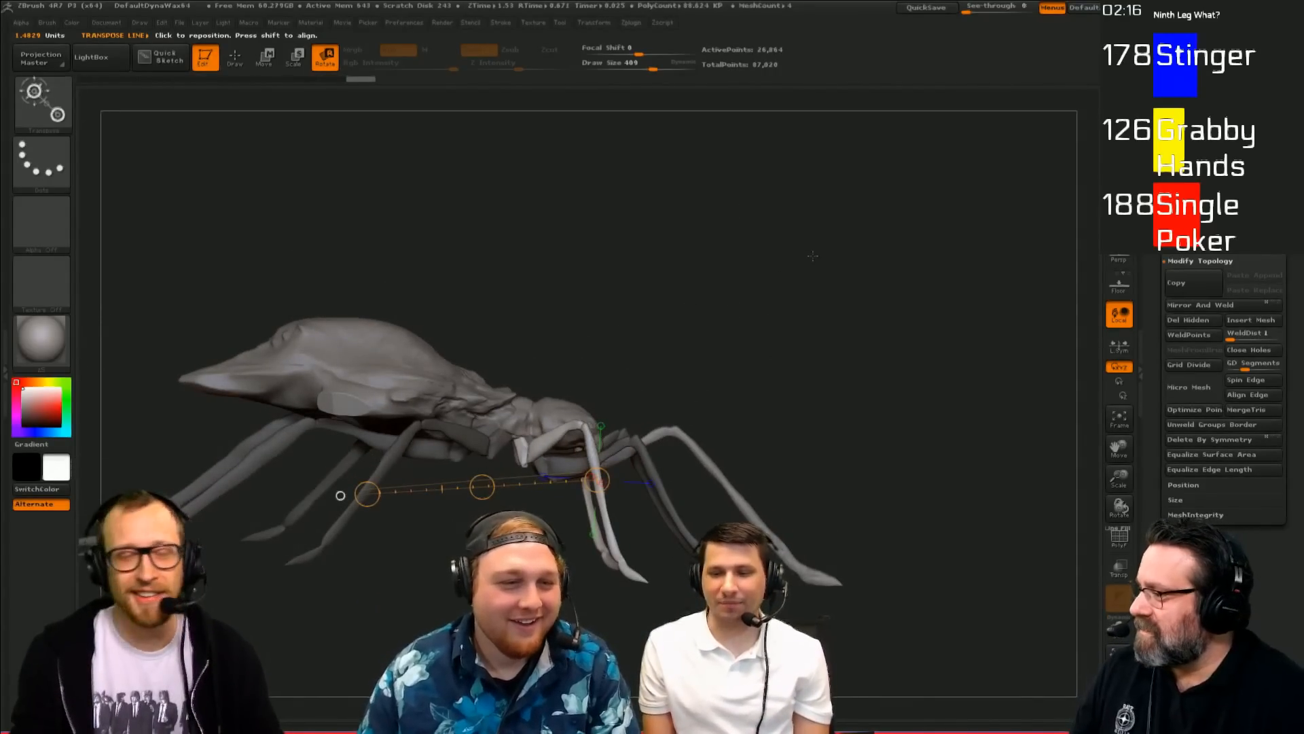
Step: Pull the feet of the short front leg pair farther forward with the Move brush
key(q)
mouse_move(747, 252)
mouse_down()
mouse_move(746, 462)
mouse_move(788, 478)
mouse_up()
key(s)
key(ctrl+z)
key(ctrl+z)
key(ctrl+z)
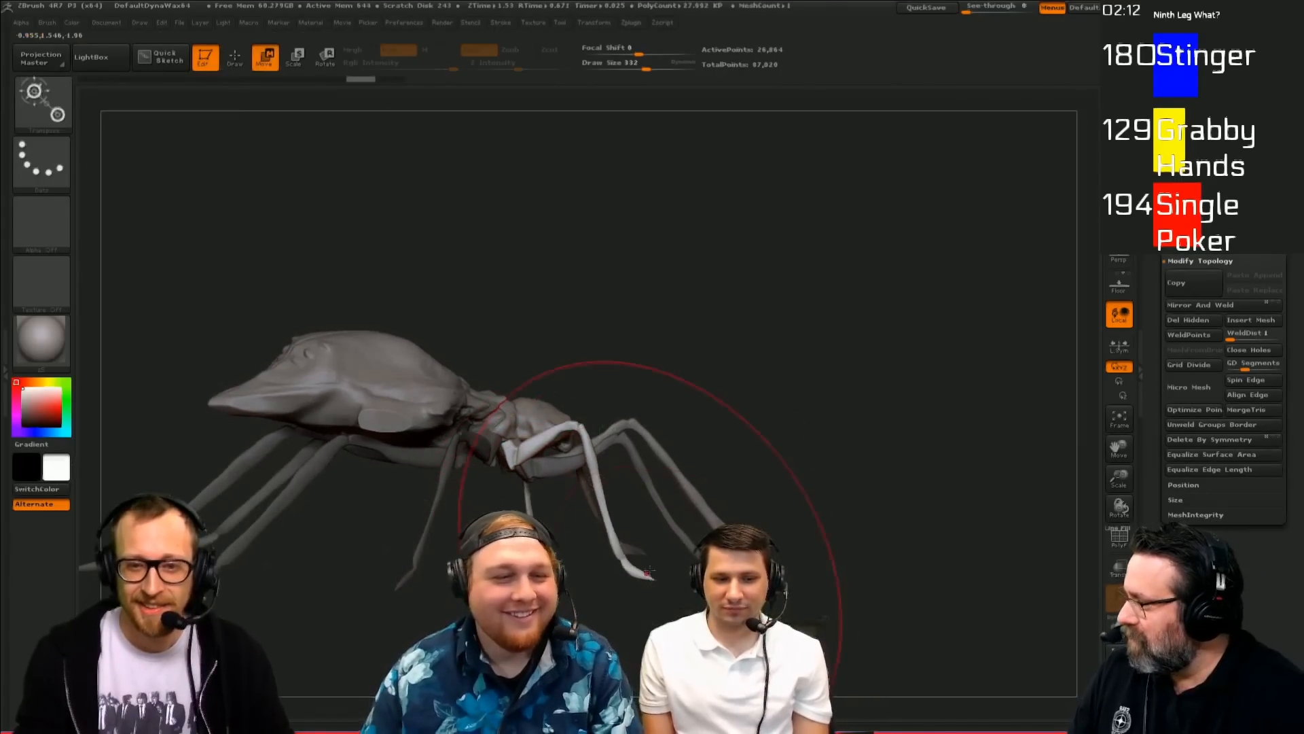
mouse_move(695, 631)
mouse_down()
mouse_move(671, 604)
mouse_move(706, 591)
mouse_move(761, 478)
mouse_move(619, 415)
mouse_up()
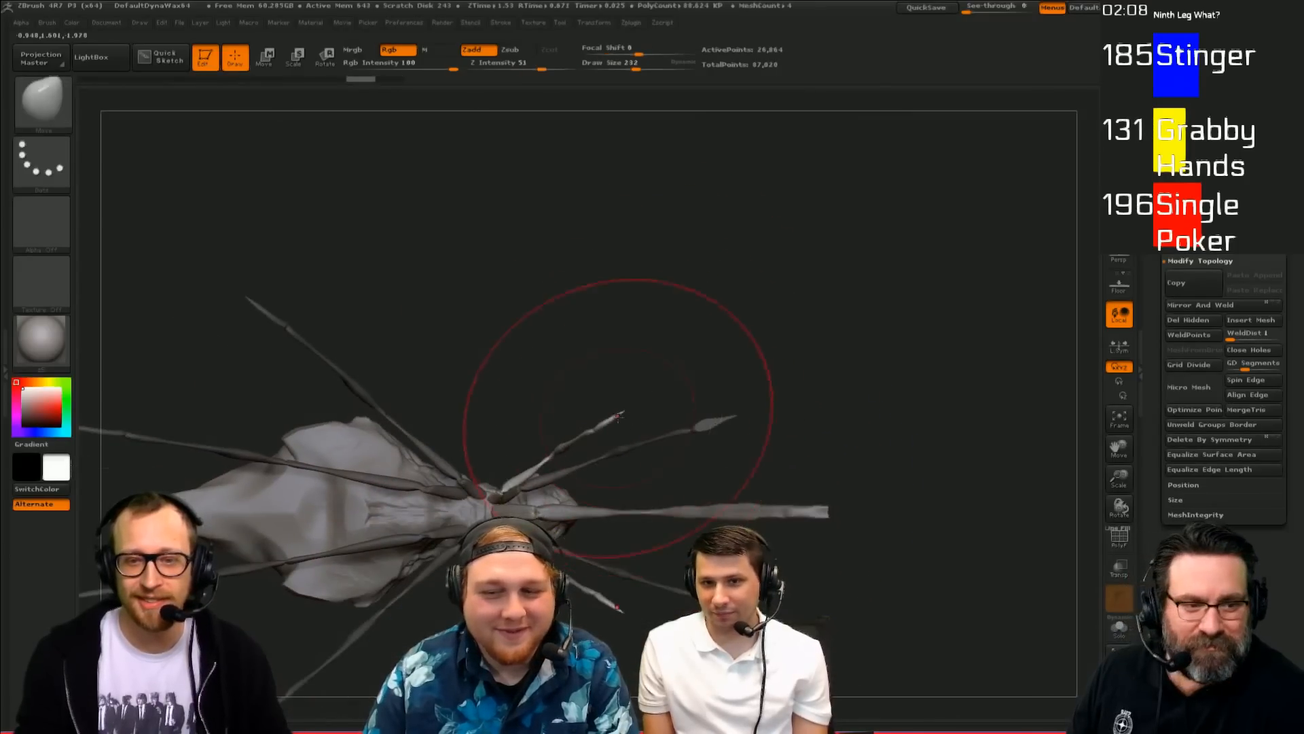
mouse_move(673, 347)
mouse_down()
mouse_move(676, 407)
mouse_move(647, 409)
mouse_up()
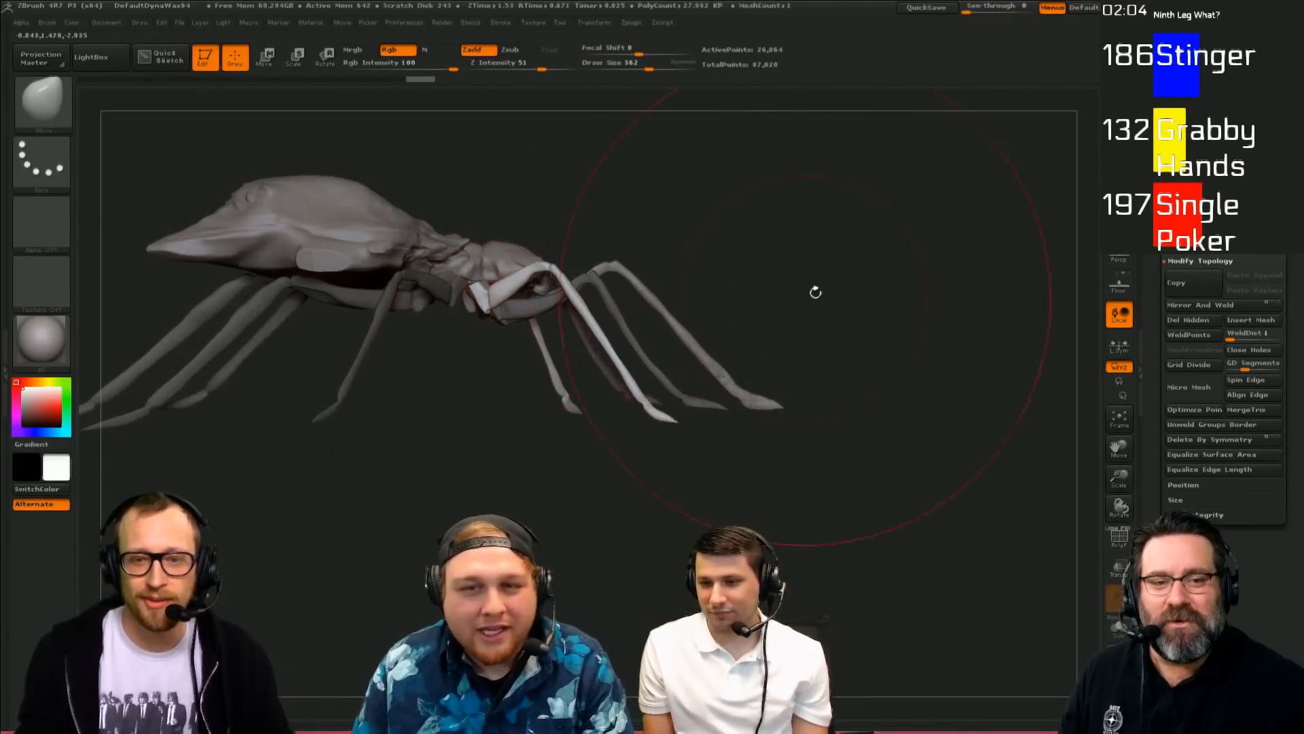
drag(815, 291, 767, 302)
Step: Reposition the leg bases beneath the thorax with the Move brush
key(s)
click(511, 318)
drag(503, 309, 485, 300)
ctrl+click(483, 353)
key(s)
click(478, 346)
drag(555, 175, 514, 190)
key(s)
drag(500, 290, 505, 269)
Step: Make the PM3D_Sphere3D head active and reshape the neck area with the Move brush at draw size 203
alt+click(528, 262)
drag(544, 218, 535, 267)
key(s)
drag(530, 265, 524, 265)
drag(646, 214, 541, 267)
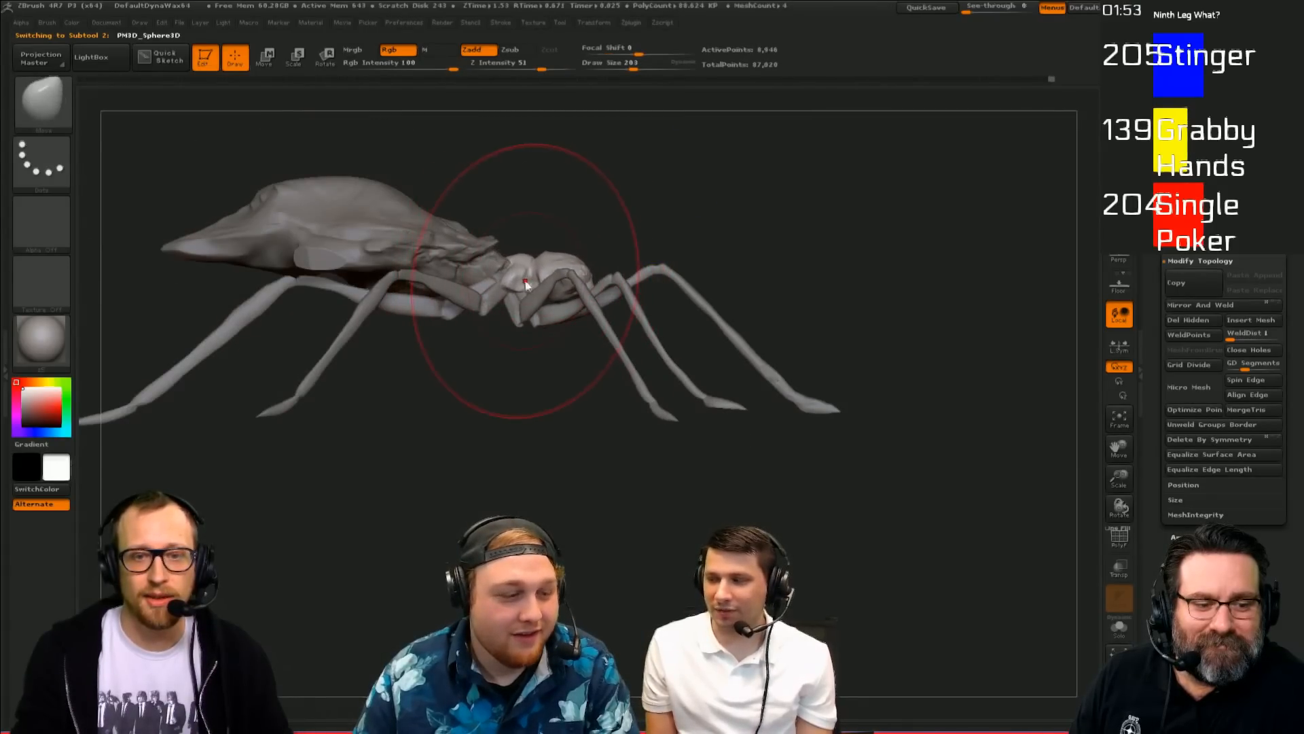
Step: Make the PolySphere body active and pull the thorax forward over the neck with the Move brush at draw size 355
key(s)
mouse_move(476, 262)
mouse_down()
mouse_move(491, 261)
mouse_move(452, 245)
mouse_up()
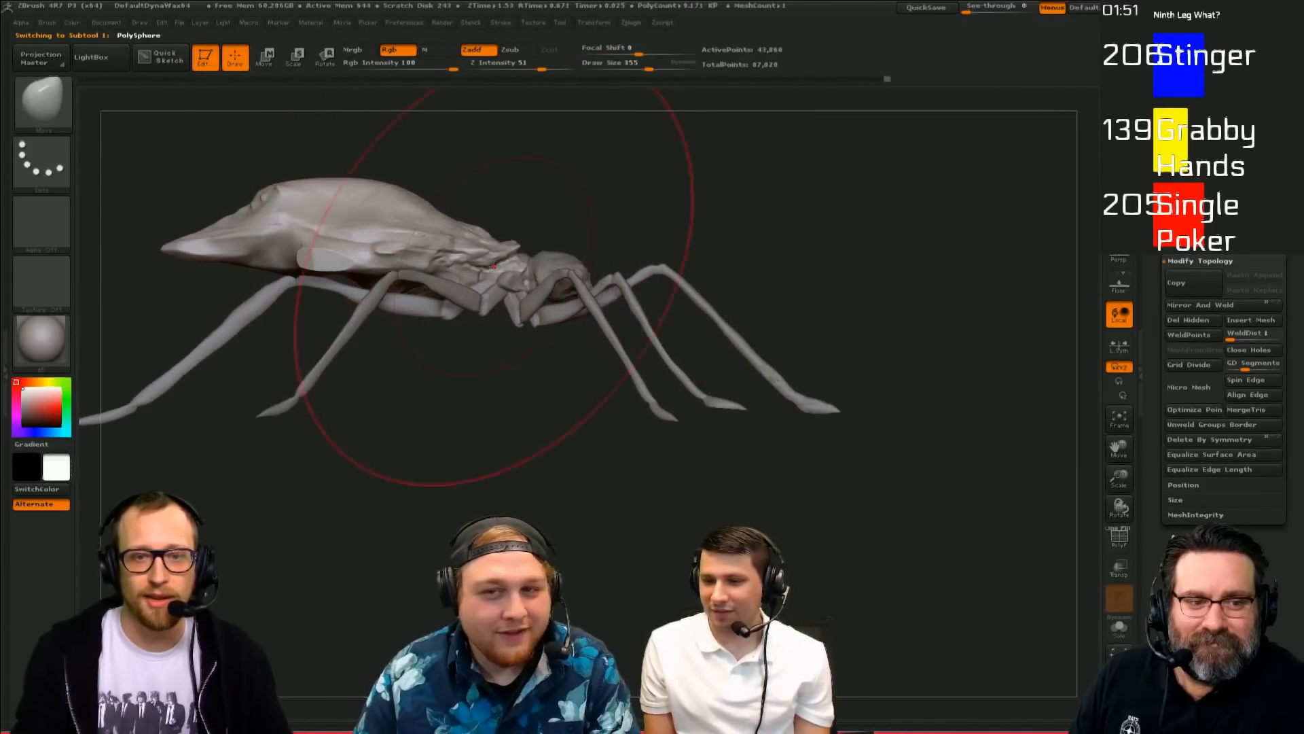
Step: Try to raise the PM3D_Cube3D_5 single front leg onto the head and scale it down with the transpose line
drag(715, 185, 660, 233)
alt+click(572, 315)
shift+drag(611, 361, 645, 319)
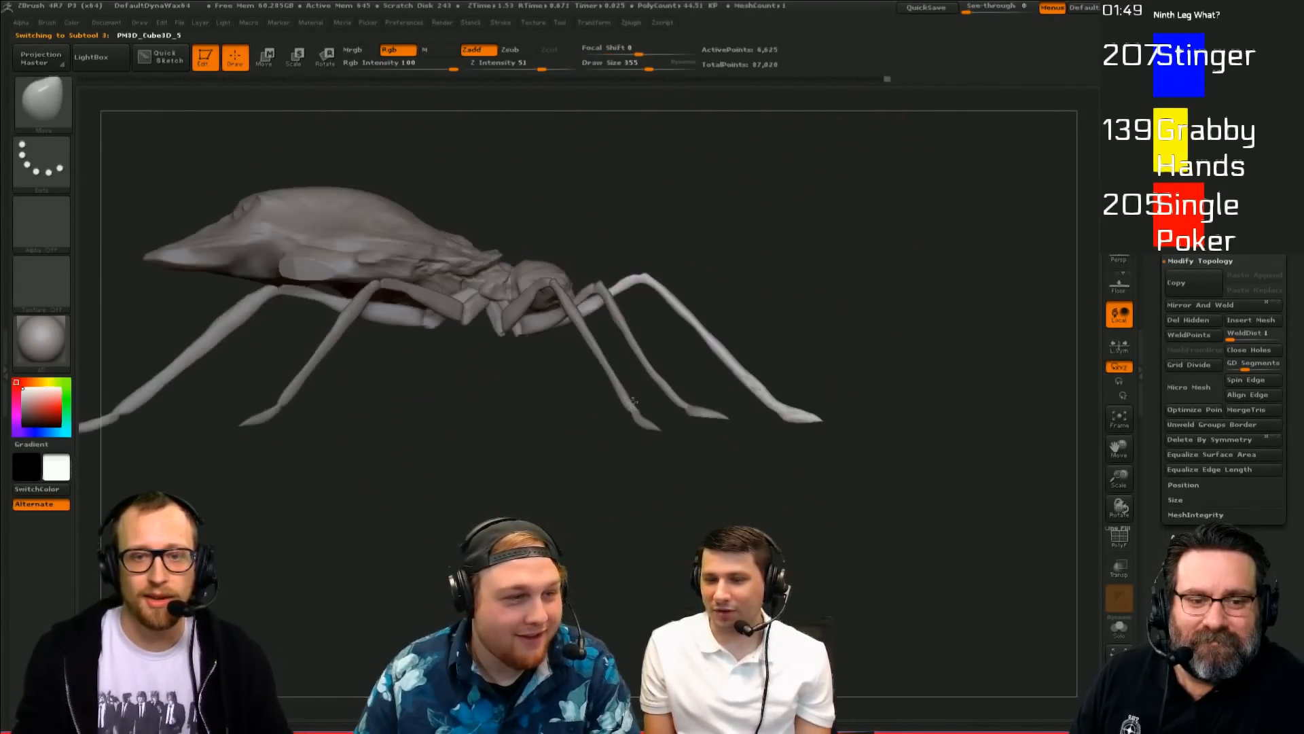
key(w)
shift+drag(563, 304, 563, 457)
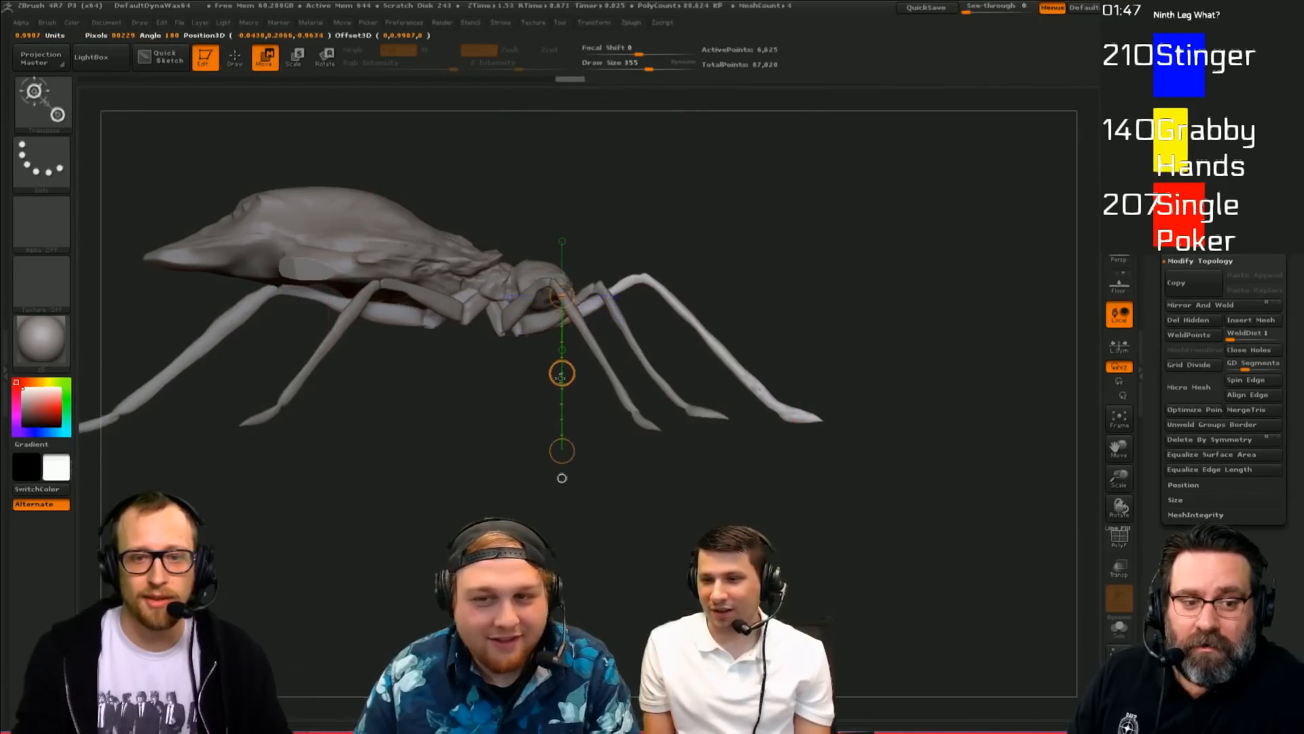
drag(561, 378, 533, 315)
key(e)
mouse_move(557, 266)
mouse_down()
mouse_move(765, 408)
mouse_move(694, 361)
mouse_move(657, 251)
mouse_up()
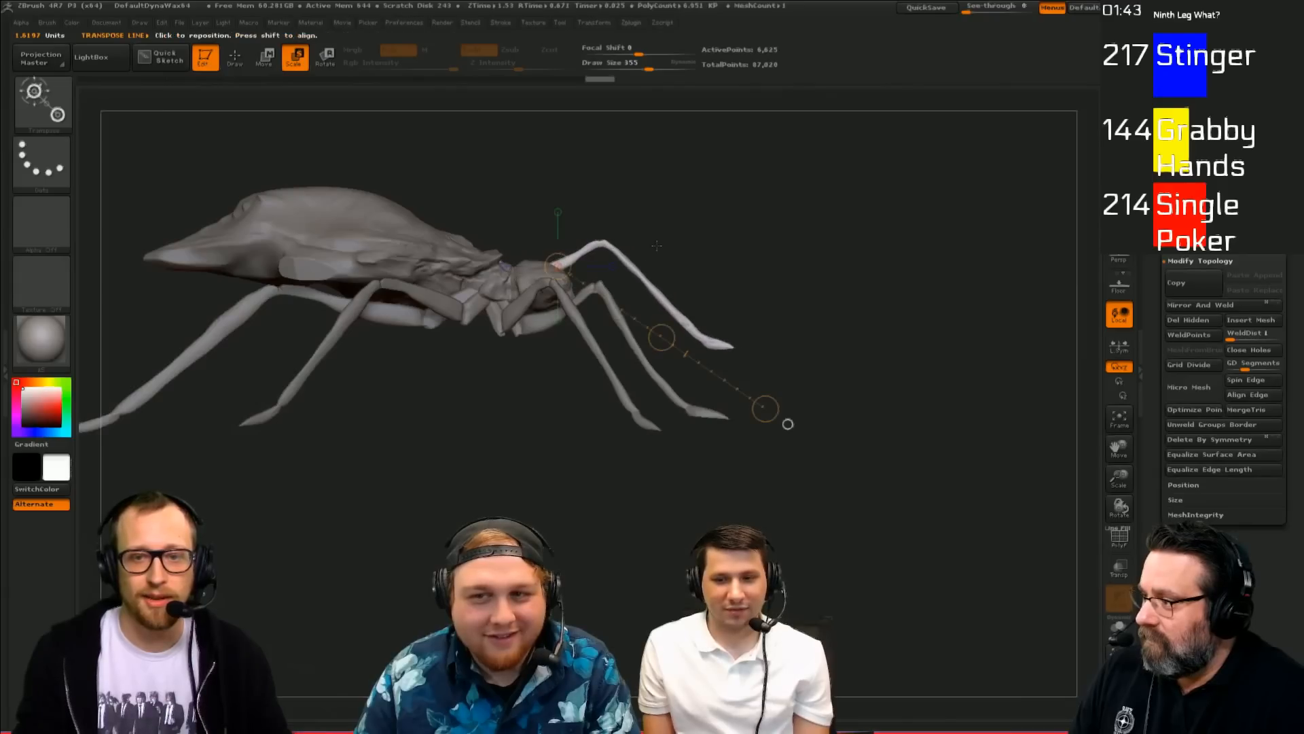
Step: Try to rotate the single front leg upward from the neck and bend its outer section downward
mouse_move(822, 212)
mouse_down()
mouse_move(745, 227)
mouse_move(801, 193)
mouse_move(932, 216)
mouse_up()
key(ctrl+z)
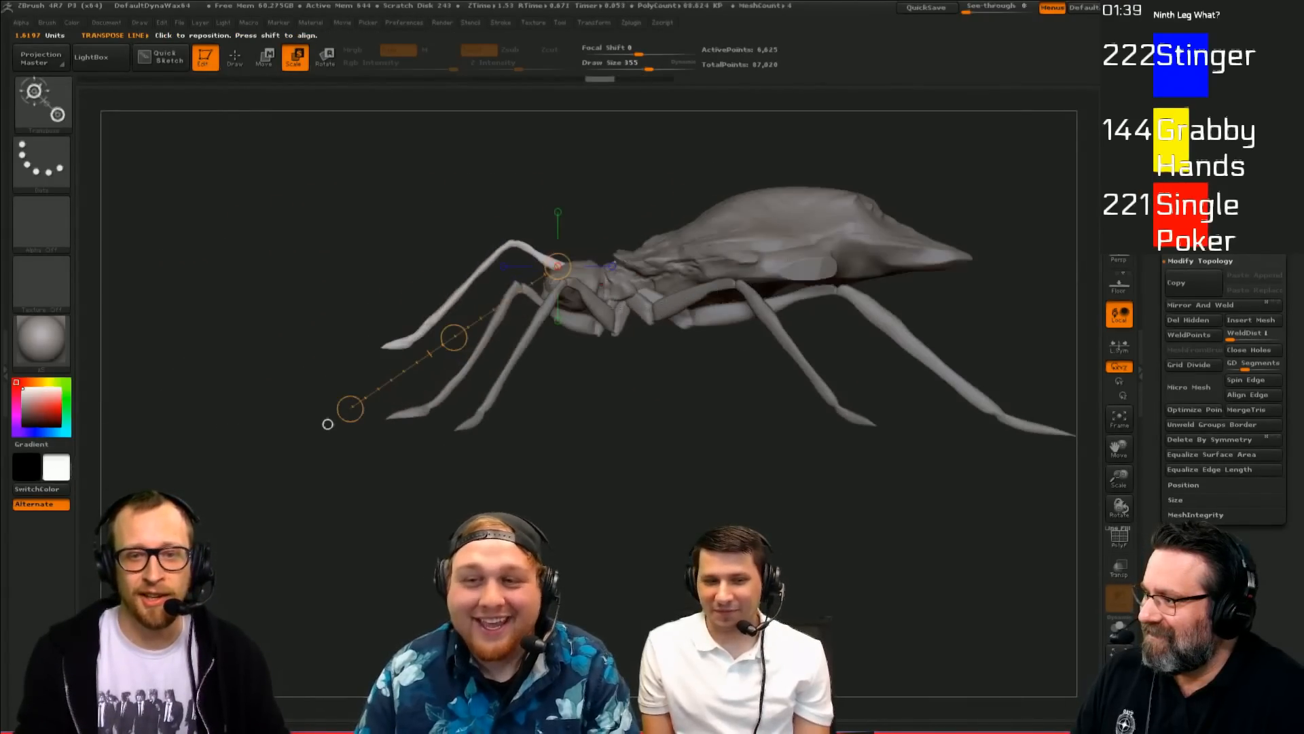
mouse_move(614, 274)
mouse_down()
mouse_move(693, 489)
mouse_move(537, 445)
mouse_up()
key(r)
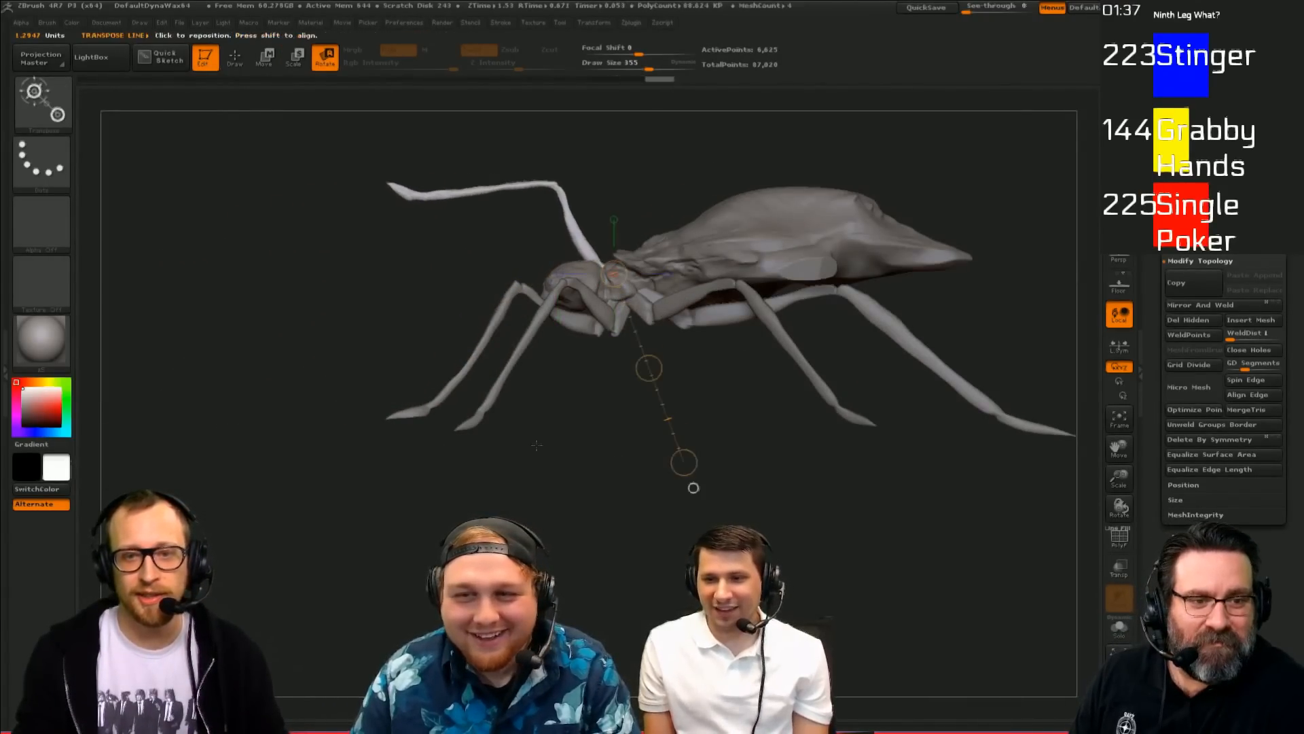
mouse_move(597, 263)
mouse_down()
mouse_move(555, 208)
mouse_move(550, 245)
mouse_move(511, 228)
mouse_up()
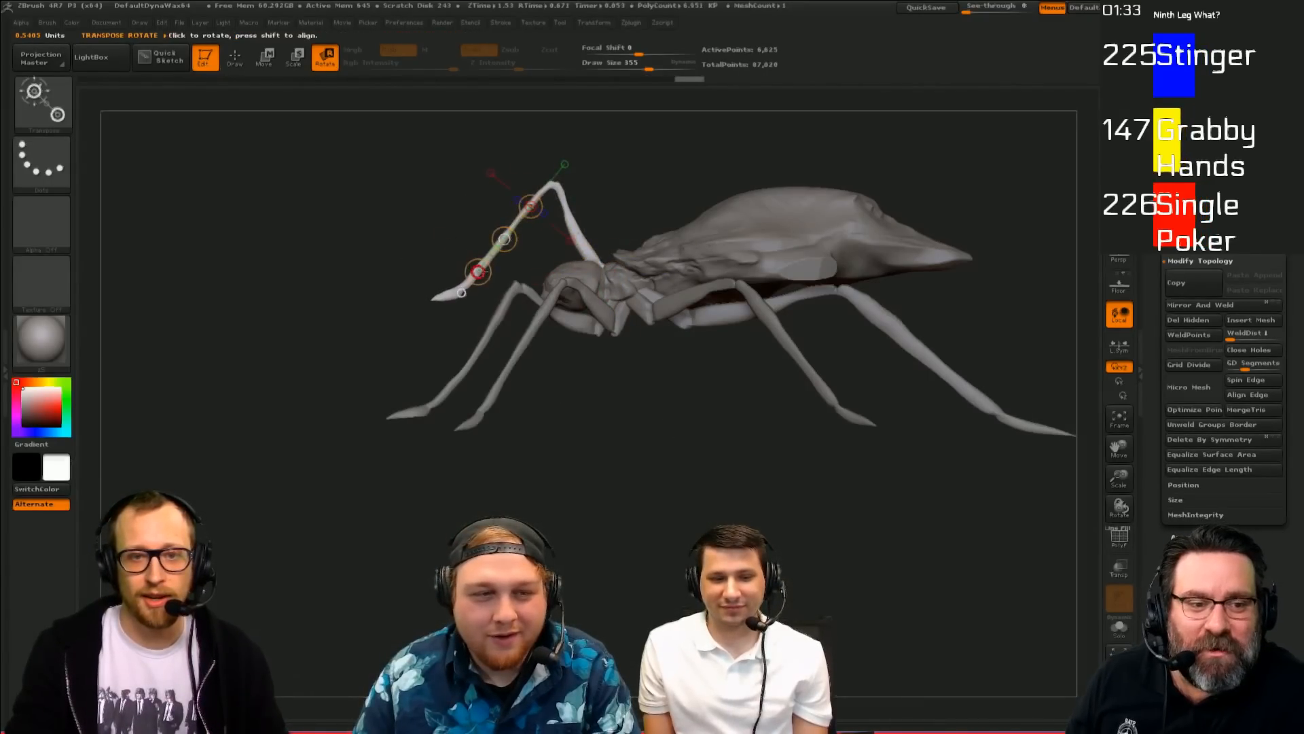
drag(478, 272, 529, 281)
Step: Undo the move, scale and rotation changes made to the single front leg
drag(675, 165, 717, 184)
key(ctrl+z)
key(ctrl+z)
key(ctrl+z)
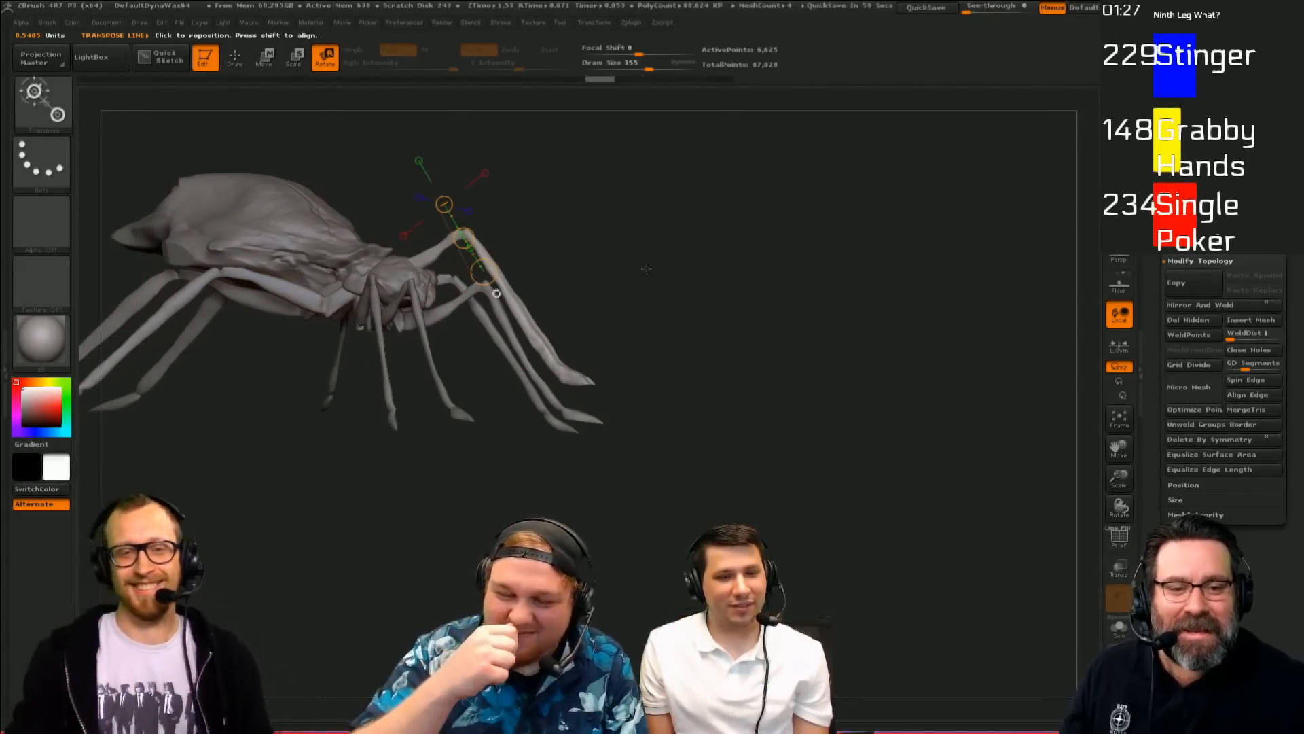
drag(646, 269, 703, 273)
key(ctrl+z)
key(ctrl+z)
key(q)
mouse_move(650, 265)
mouse_down()
mouse_move(780, 282)
mouse_move(705, 340)
mouse_up()
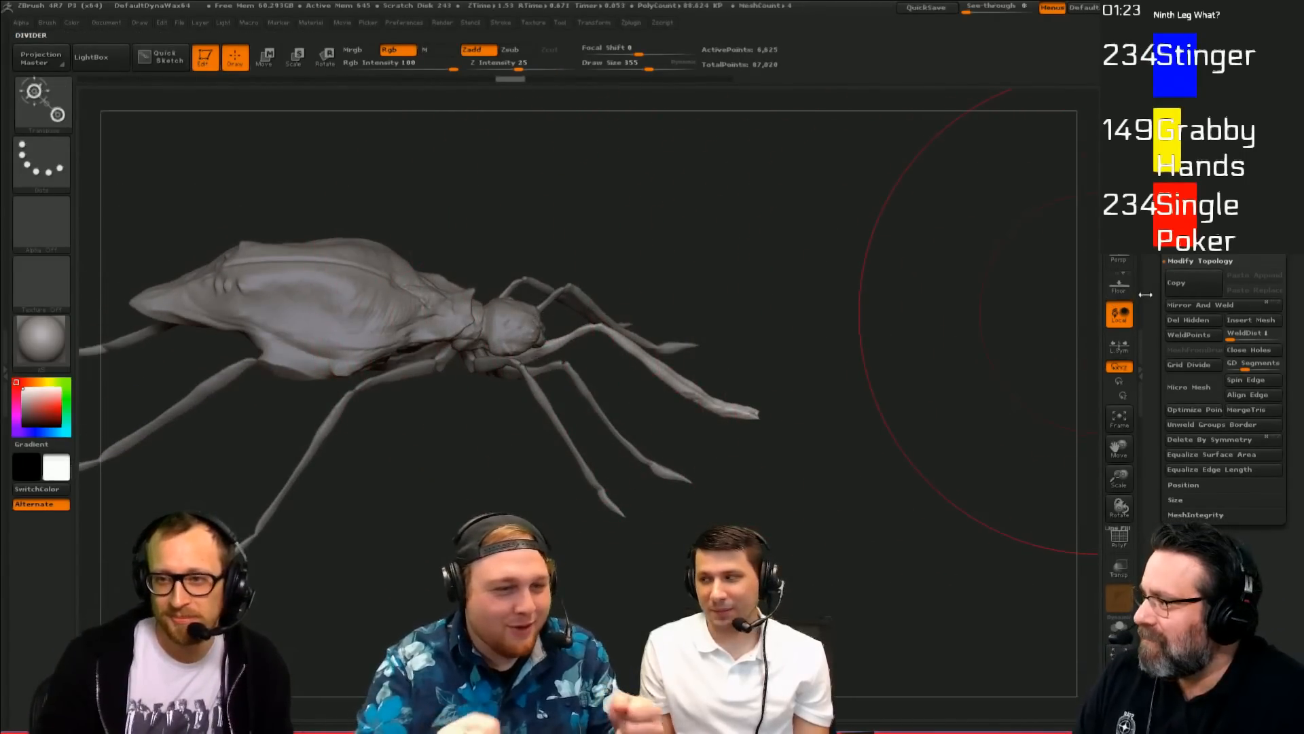
Step: Hide the PM3D_Cube3D_5 single front leg and make the PM3D_Sphere3D head active
drag(1157, 297, 1157, 468)
drag(1159, 564, 1161, 192)
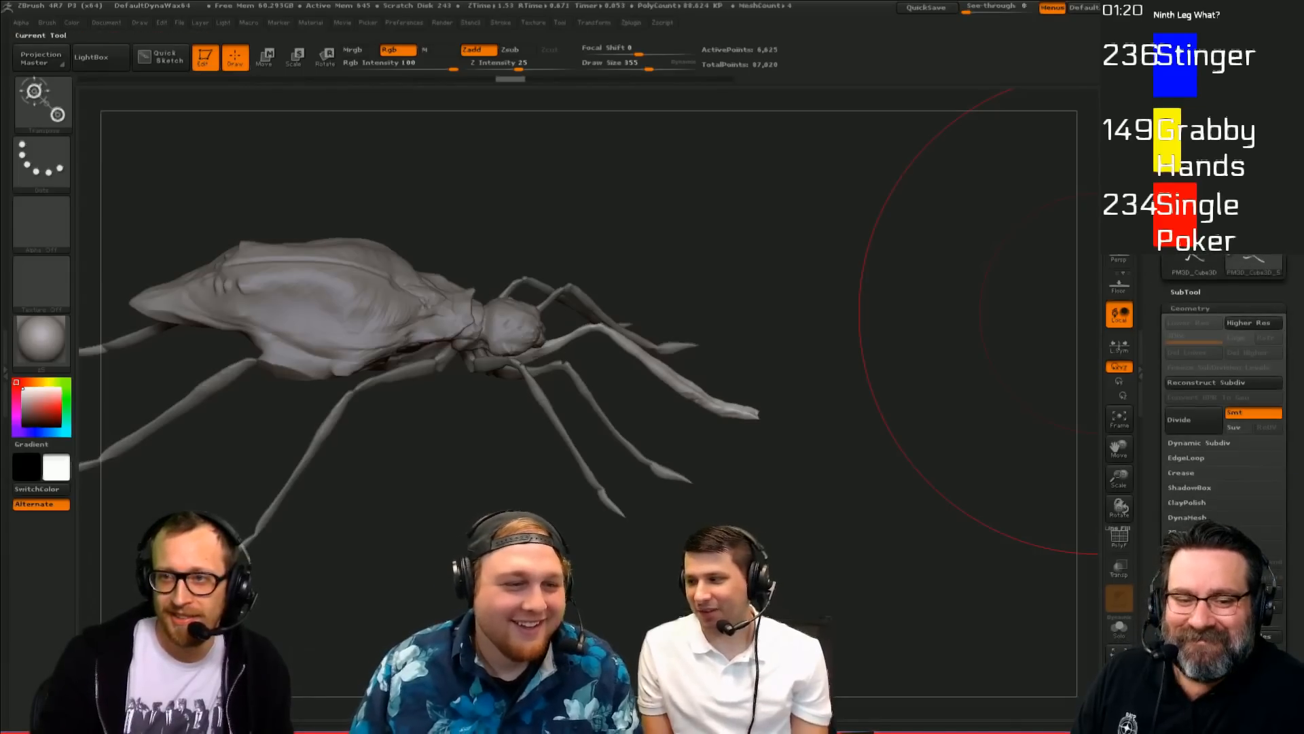
click(1188, 293)
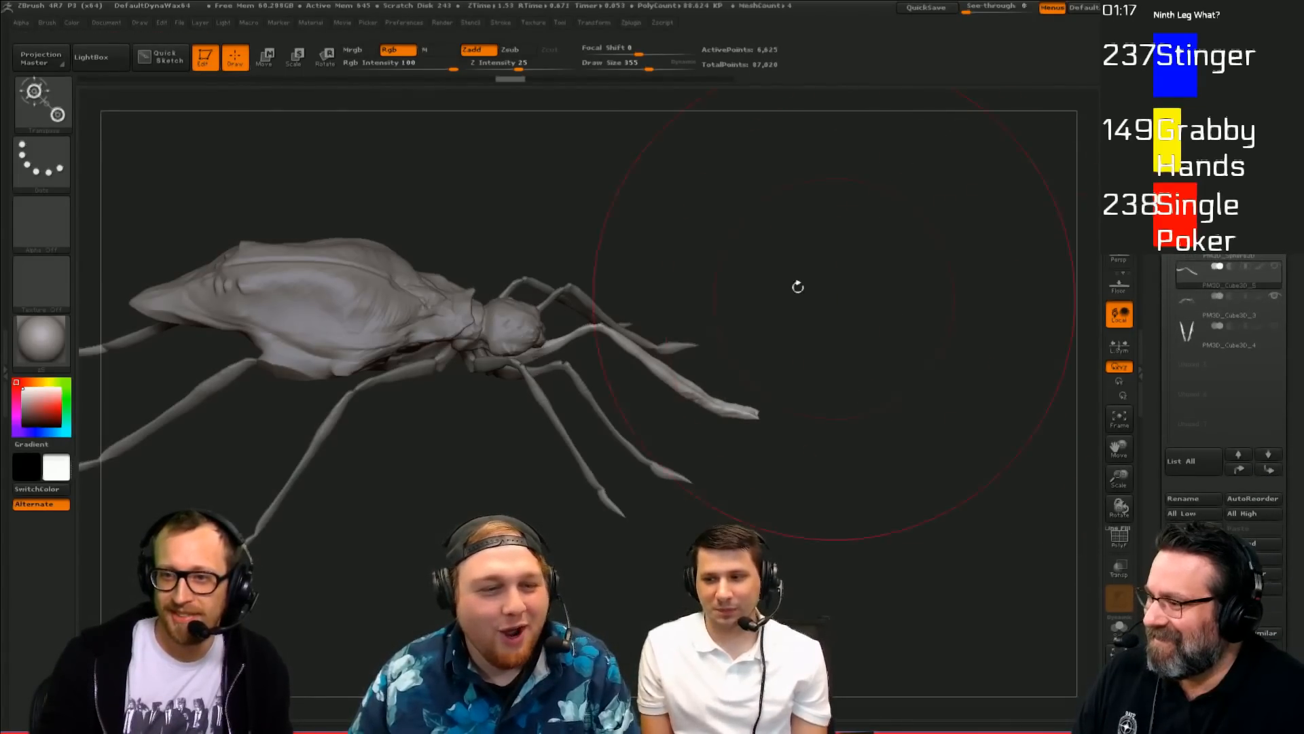
drag(799, 286, 790, 304)
alt+click(512, 319)
shift+drag(865, 275, 825, 167)
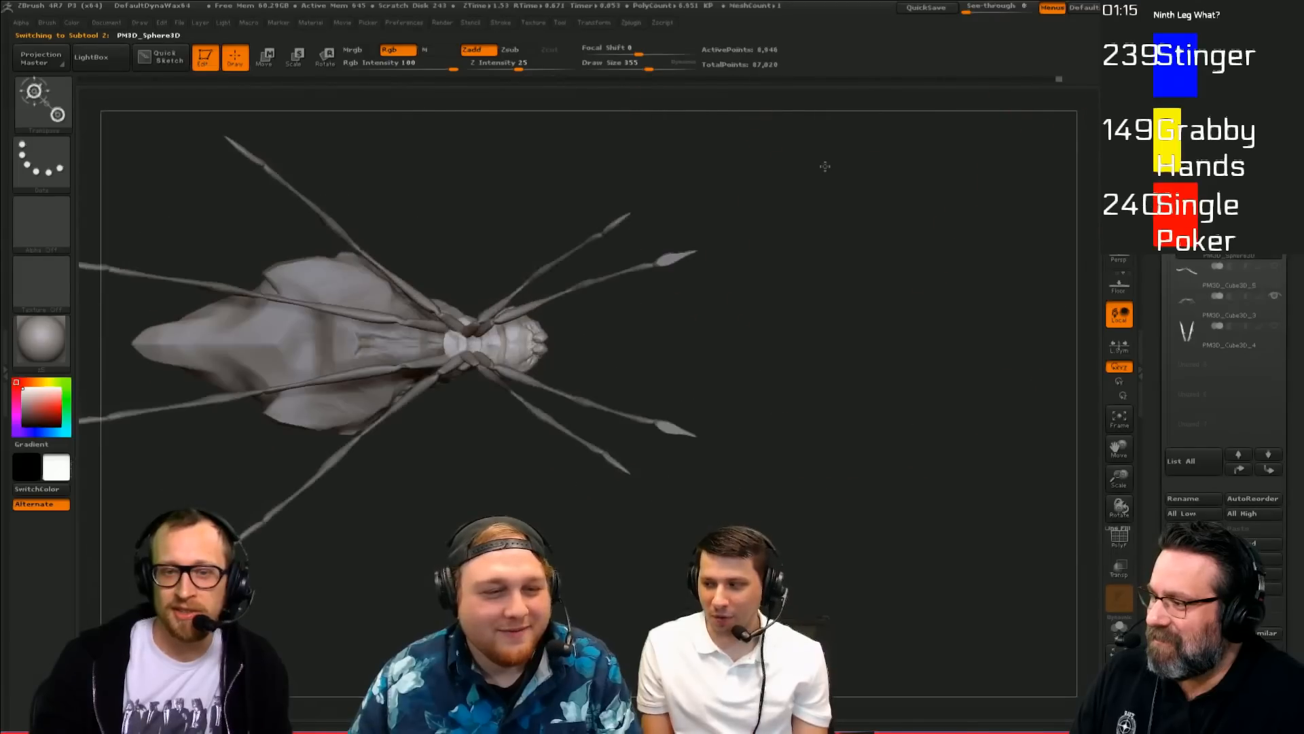
alt+drag(828, 236, 815, 341)
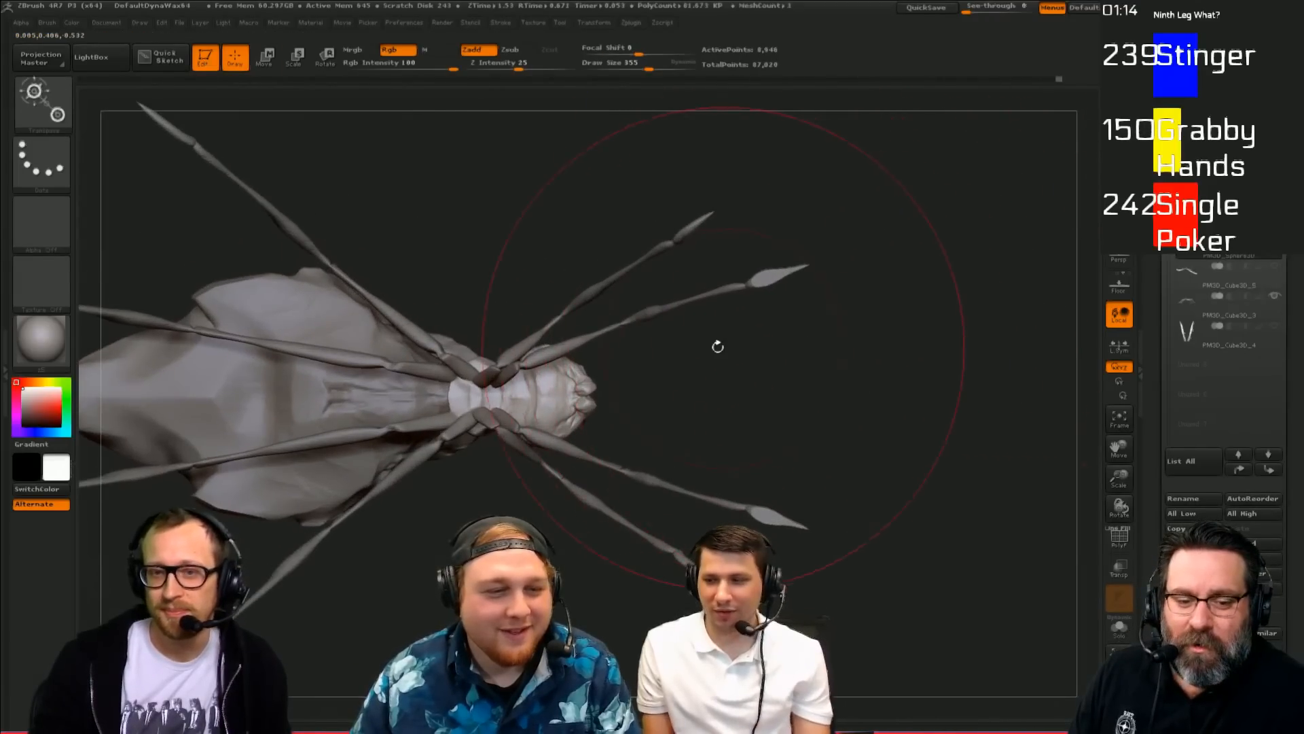
Step: Make the PM3D_Cube3D_3 legs active and draw a Rotate transpose line at the short front leg pair
alt+click(575, 348)
mouse_move(652, 359)
mouse_down()
mouse_move(629, 367)
mouse_move(684, 376)
mouse_move(657, 414)
mouse_move(634, 406)
mouse_up()
key(r)
ctrl+drag(545, 369, 451, 230)
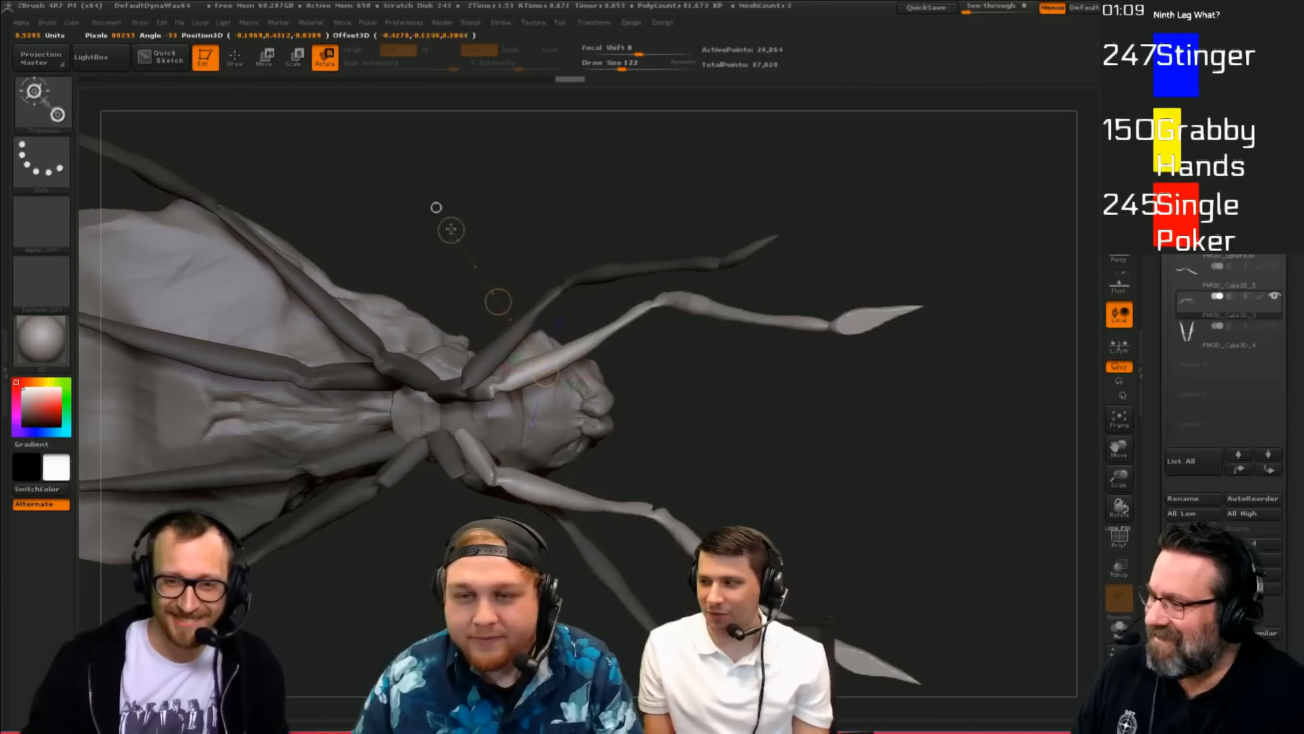
drag(693, 392, 669, 370)
Step: Switch to the SnakeHook brush and reduce the draw size to 72
key(q)
key(b)
key(s)
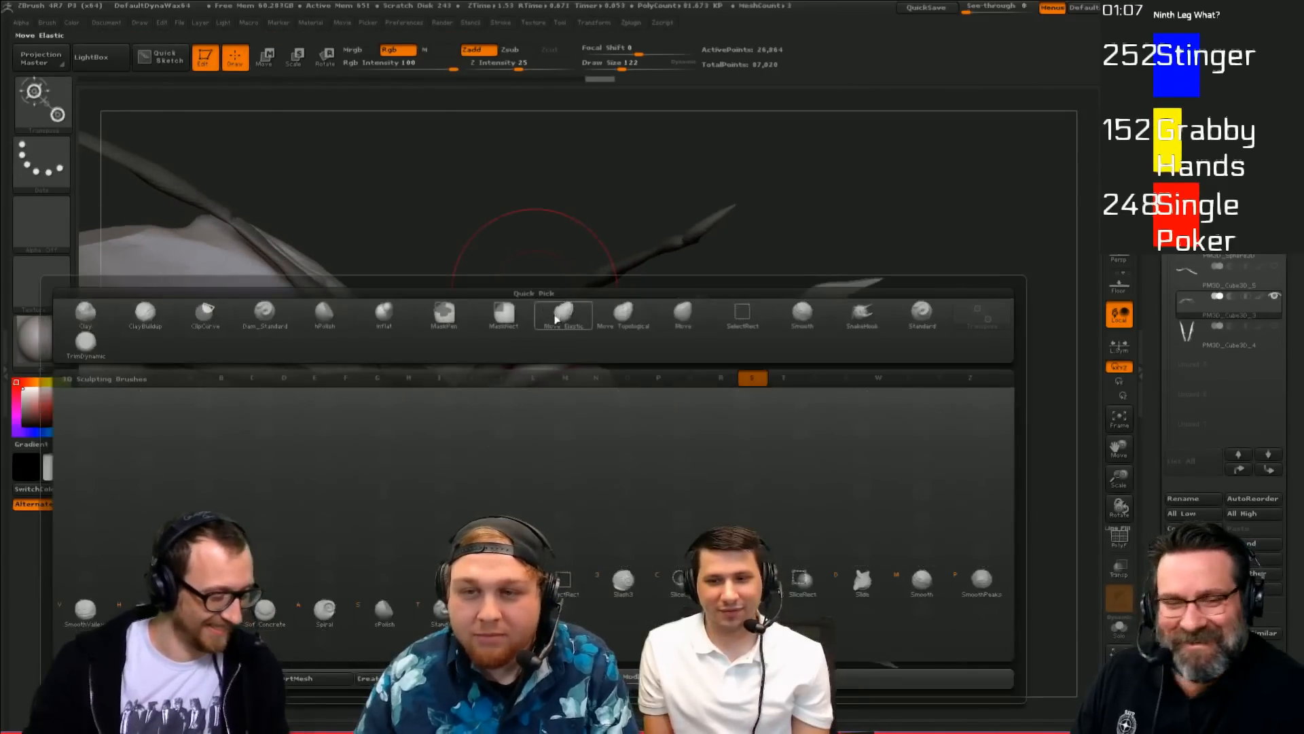
key(h)
key(bracketleft)
key(bracketleft)
key(bracketleft)
key(bracketleft)
key(bracketleft)
shift+drag(706, 415, 908, 315)
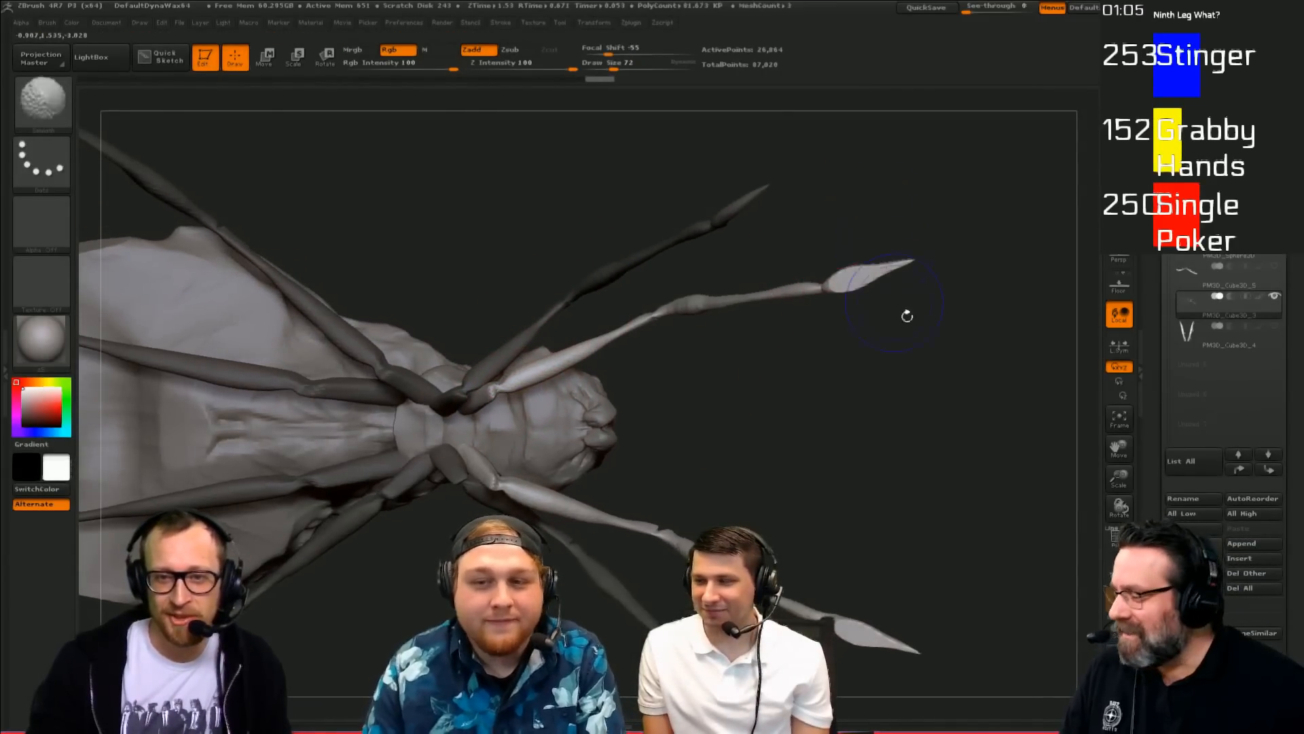
Step: Mask the outer parts of the short front leg pair, leaving only the upper segments free
ctrl+drag(956, 431, 656, 153)
shift+drag(826, 144, 903, 513)
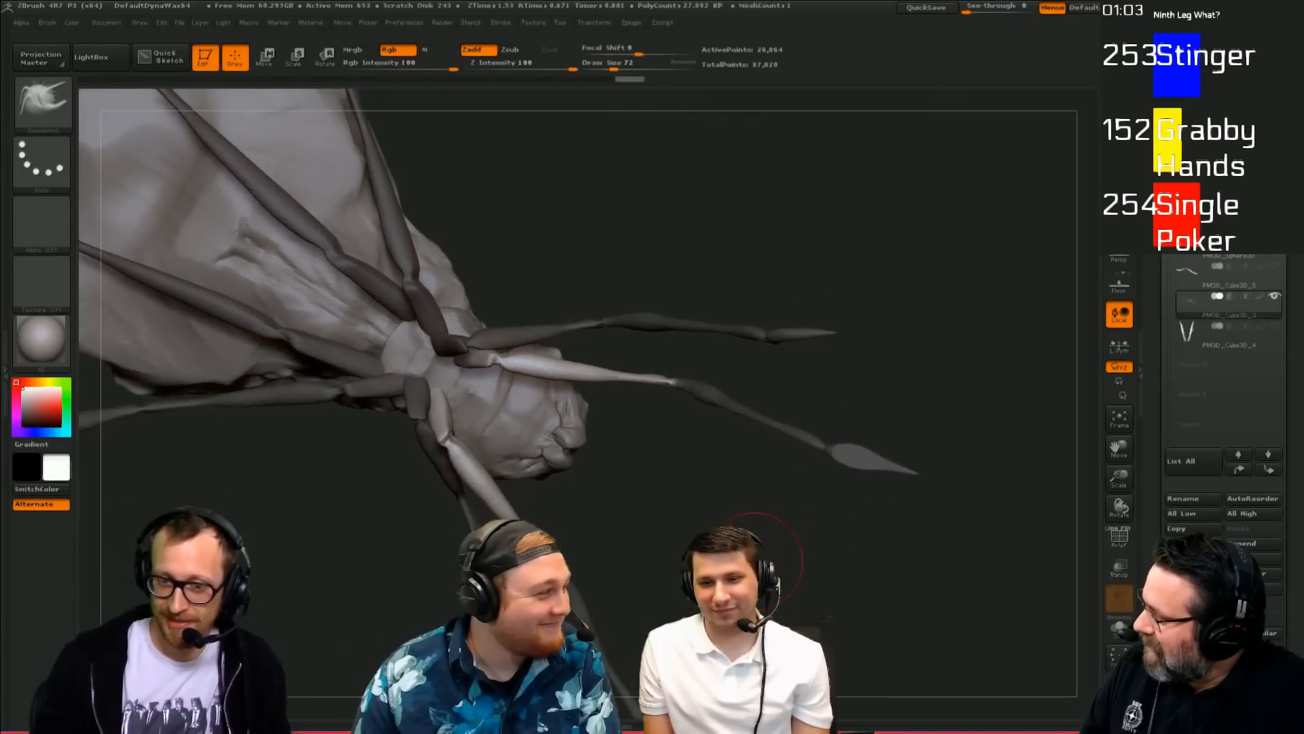
ctrl+drag(760, 562, 440, 382)
drag(787, 523, 802, 495)
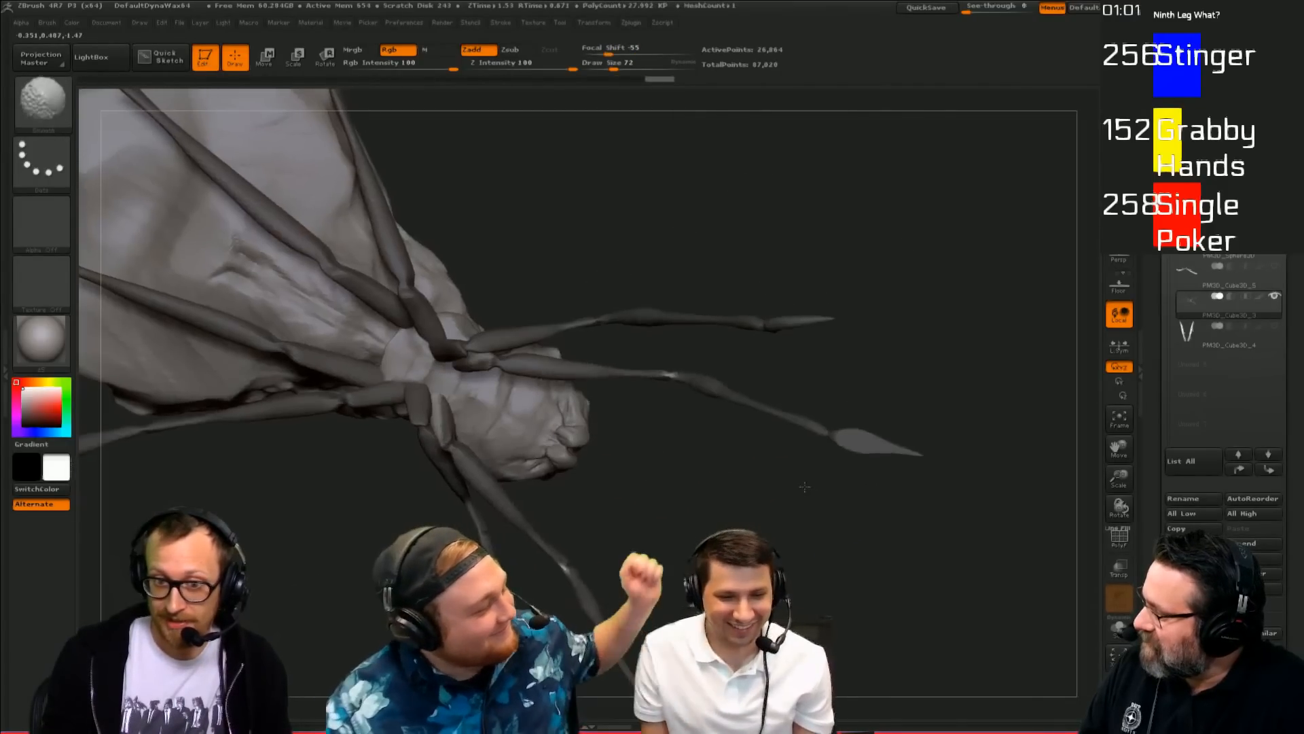
key(ctrl+z)
drag(861, 537, 415, 376)
mouse_move(754, 420)
mouse_down()
mouse_move(766, 405)
mouse_move(747, 402)
mouse_up()
Step: Refine the mask on the front pair's upper segments with small strokes at draw sizes 14 and 30
key(s)
click(542, 382)
ctrl+drag(528, 381, 562, 385)
drag(700, 455, 674, 410)
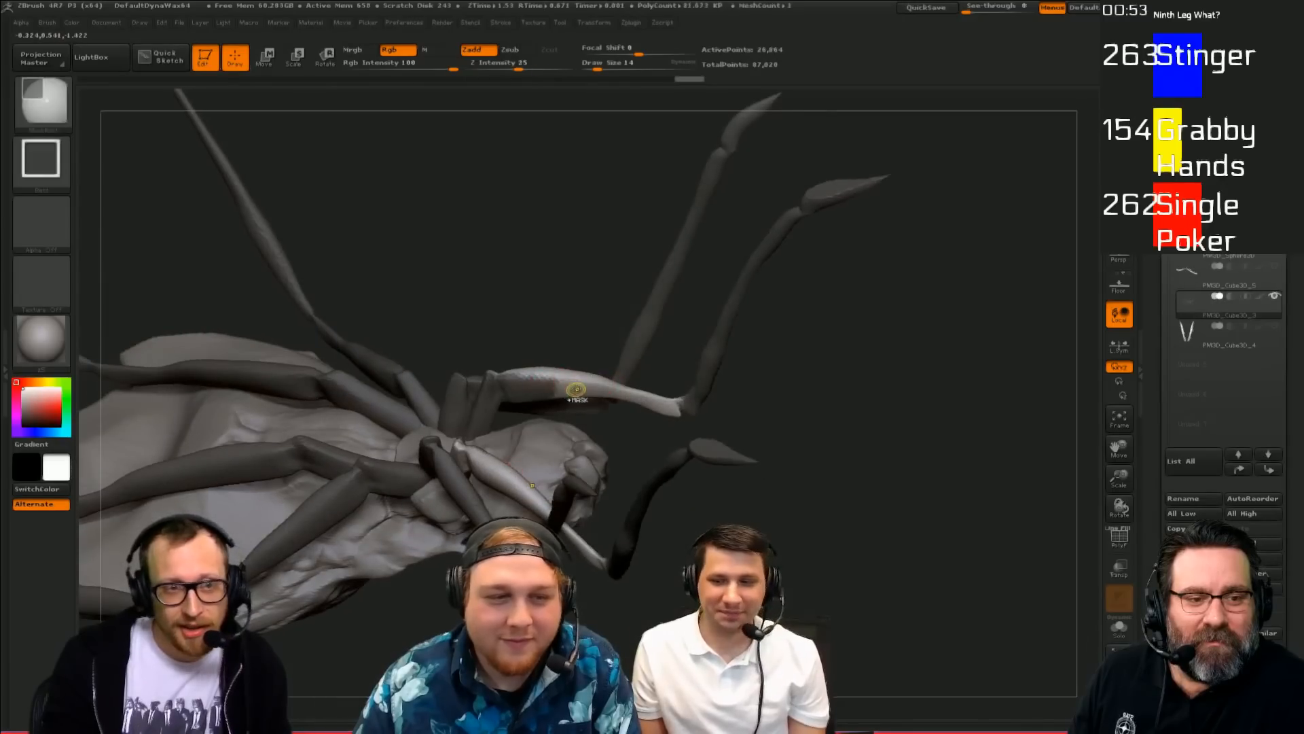
click(72, 118)
click(122, 125)
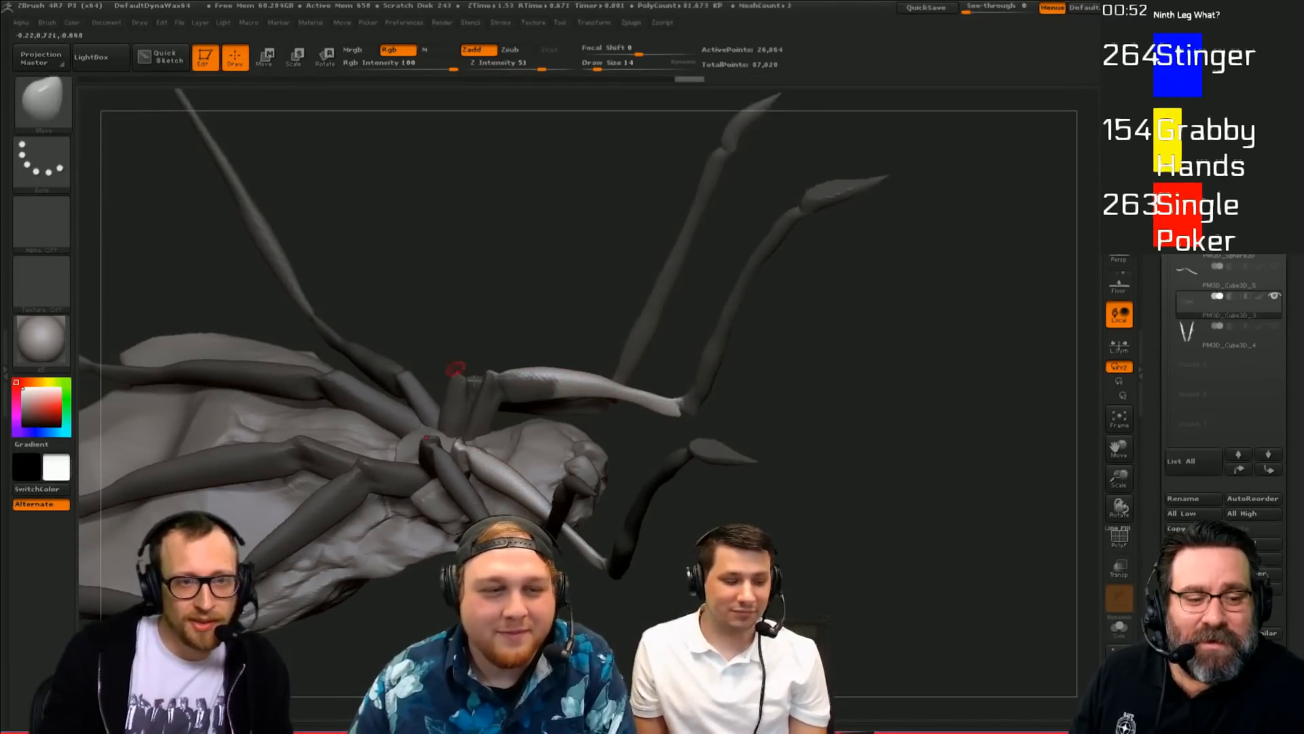
key(b)
key(m)
key(t)
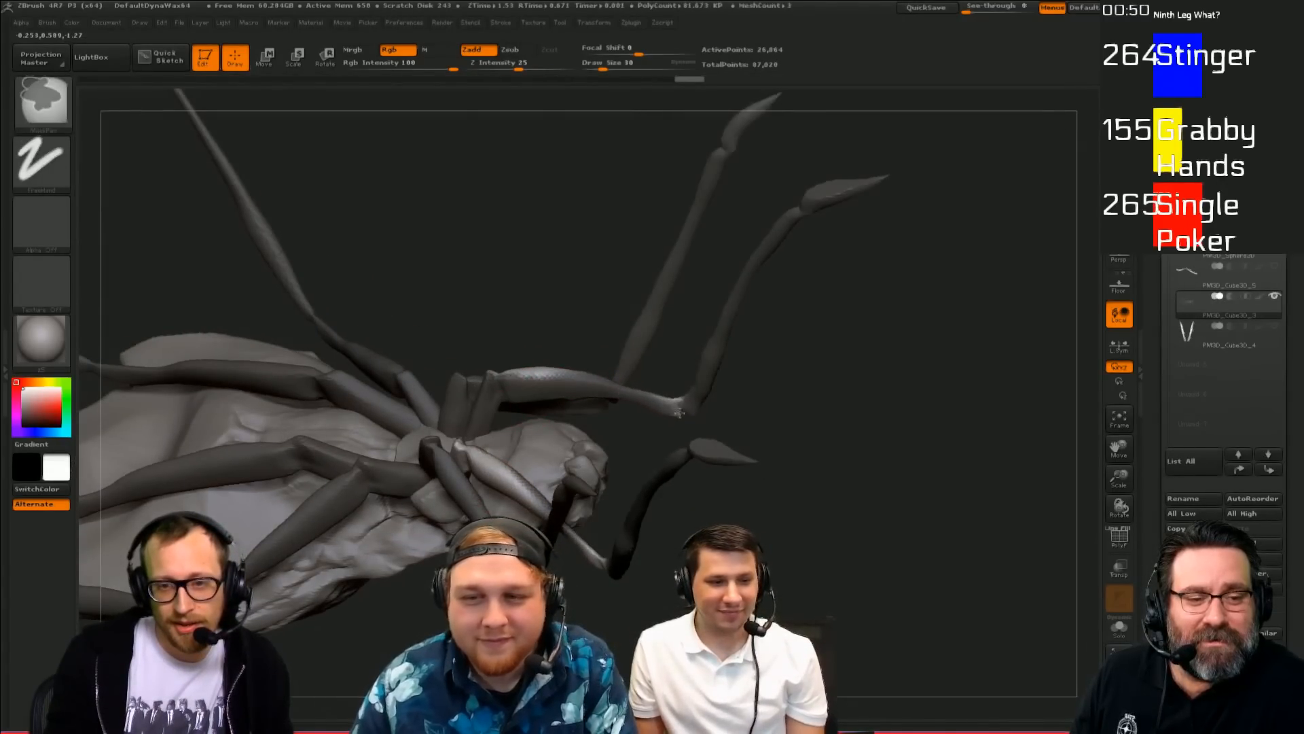
ctrl+click(679, 413)
Step: Stretch the unmasked upper segments of the front leg pair outward into flat flaps with the Move transpose
drag(781, 391, 829, 450)
drag(653, 450, 542, 233)
key(w)
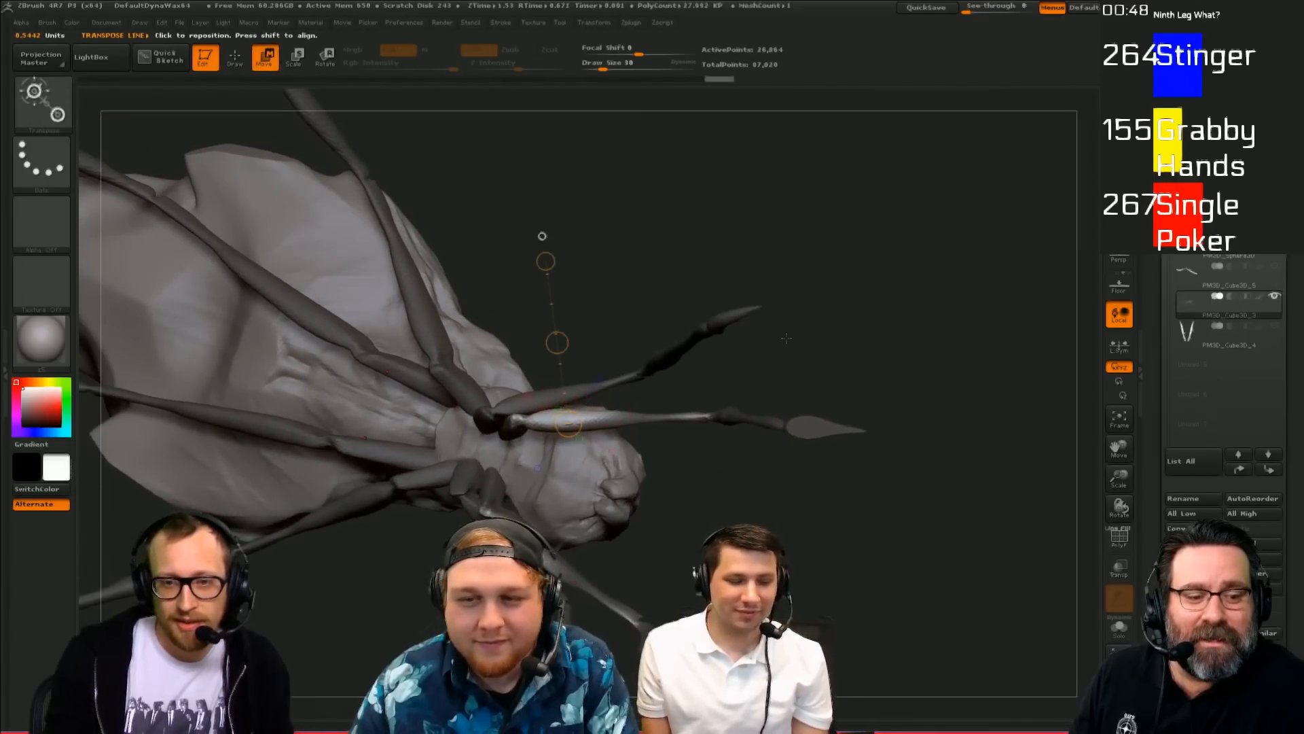
key(q)
key(w)
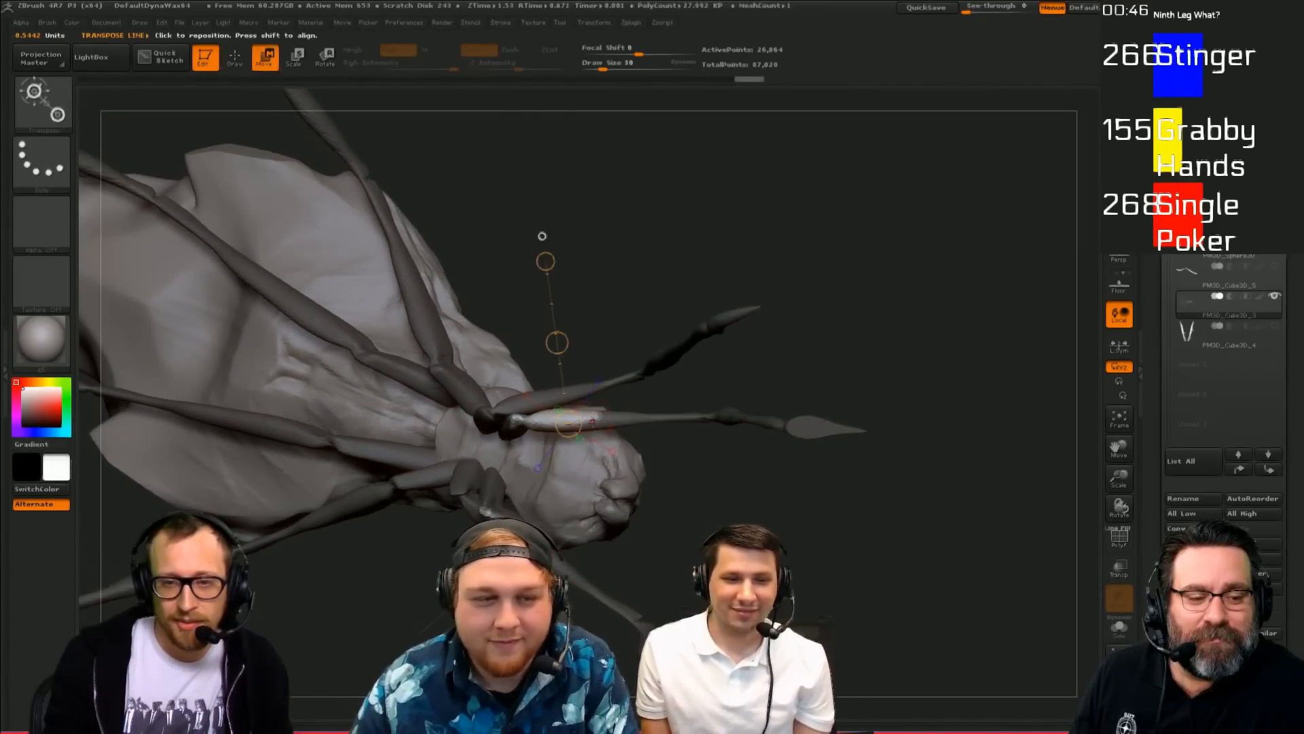
mouse_move(595, 425)
mouse_down()
mouse_move(590, 339)
mouse_move(593, 366)
mouse_up()
key(q)
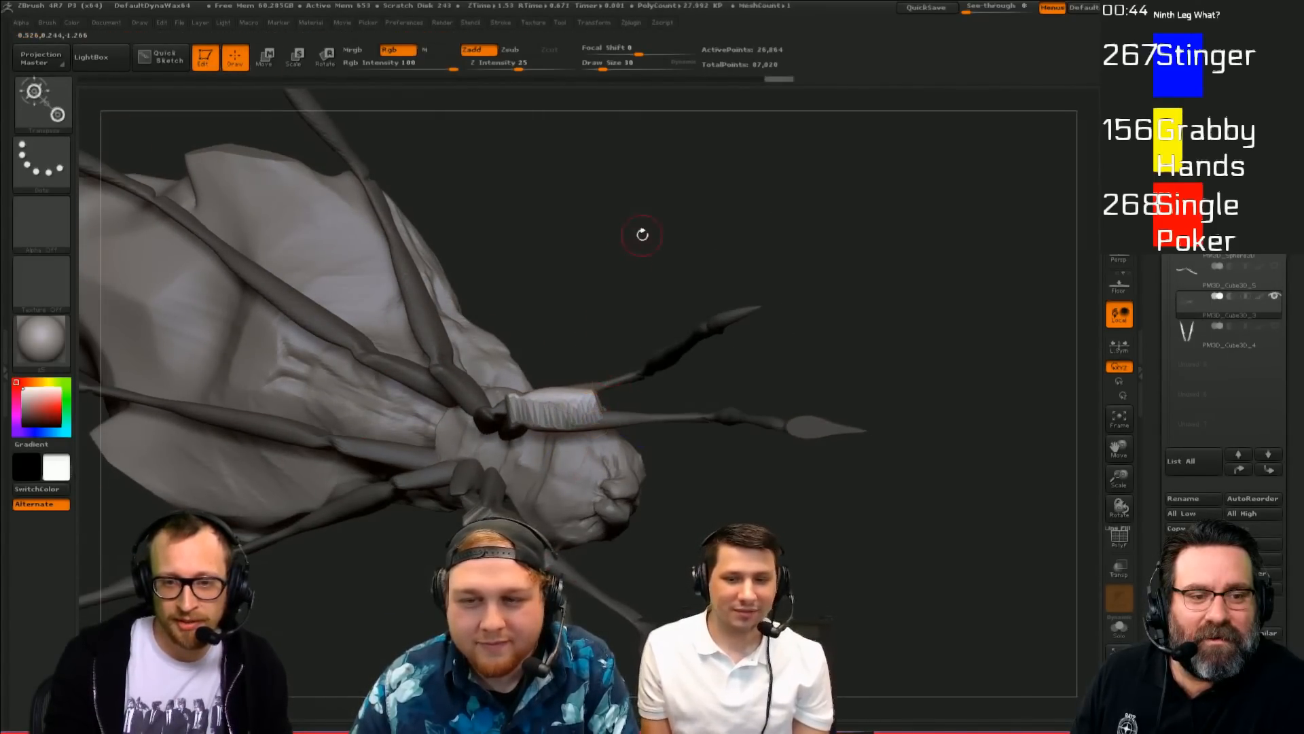
Step: Pull the flaps farther out from the upper leg segments into wide plates with the Move transpose
mouse_move(638, 233)
mouse_down()
mouse_move(729, 481)
mouse_move(696, 479)
mouse_up()
key(w)
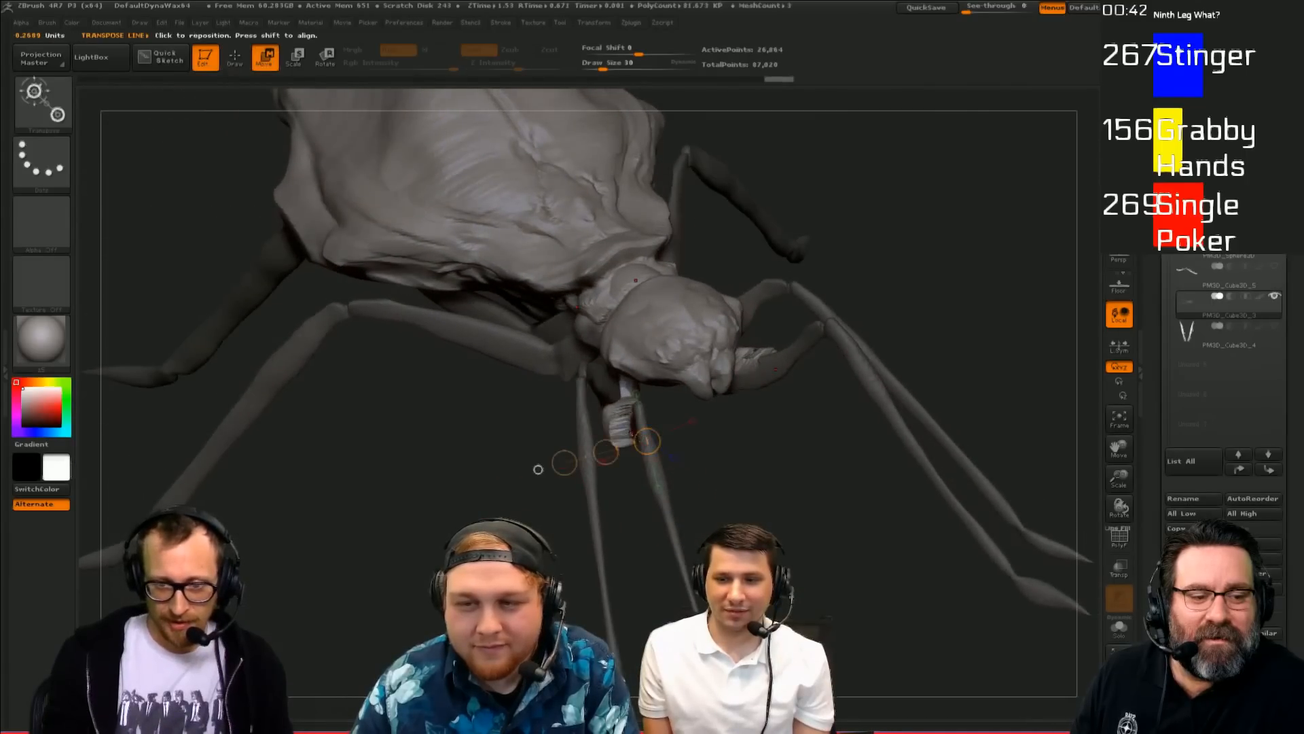
mouse_move(630, 417)
mouse_down()
mouse_move(684, 481)
mouse_move(736, 507)
mouse_up()
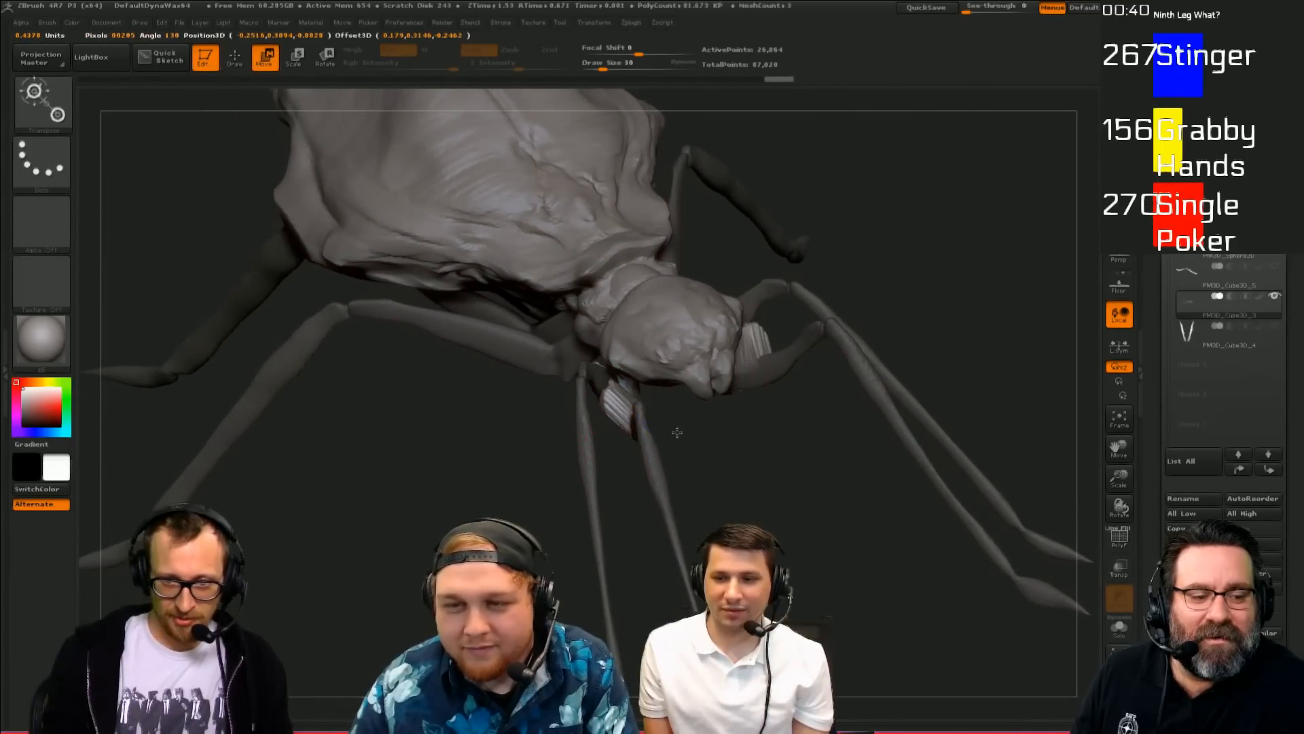
key(q)
key(w)
mouse_move(713, 479)
mouse_down()
mouse_move(765, 499)
mouse_move(757, 523)
mouse_up()
key(q)
key(w)
key(q)
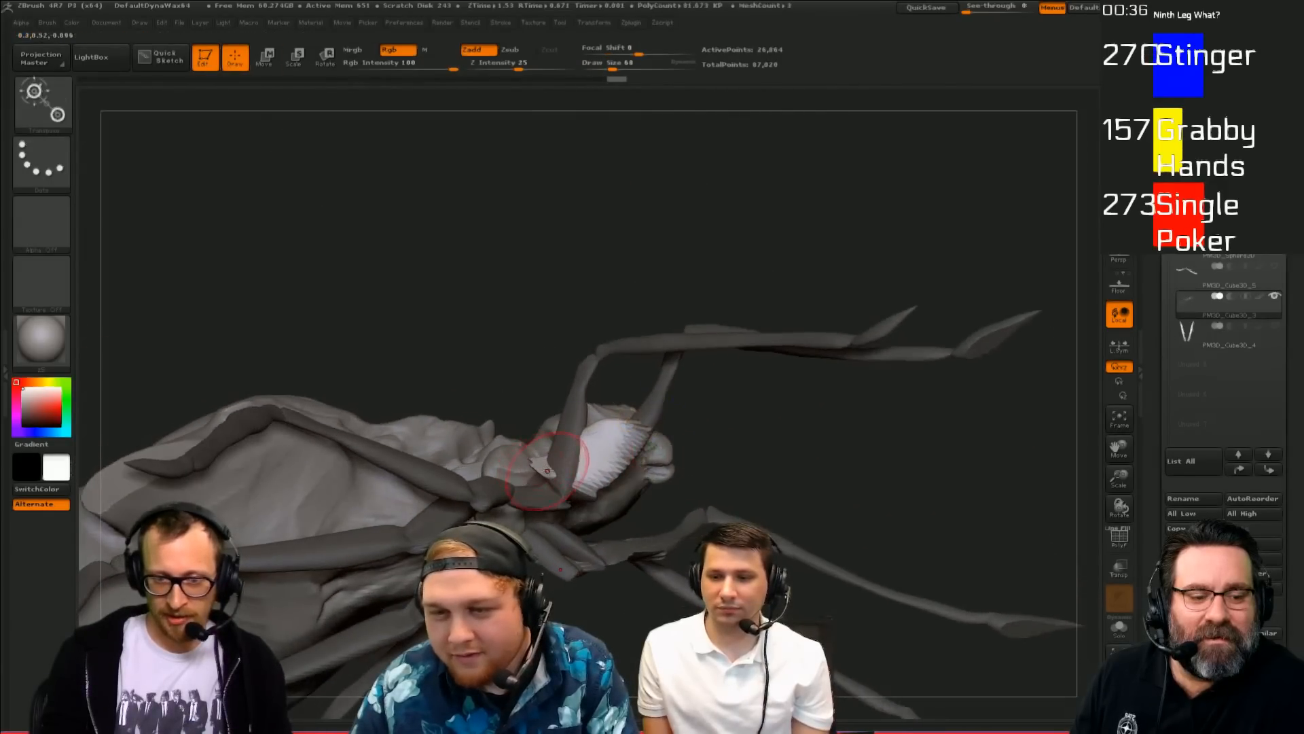
Step: Reshape the flaps on the front leg pair with the Move brush at draw size 62
drag(532, 405, 577, 427)
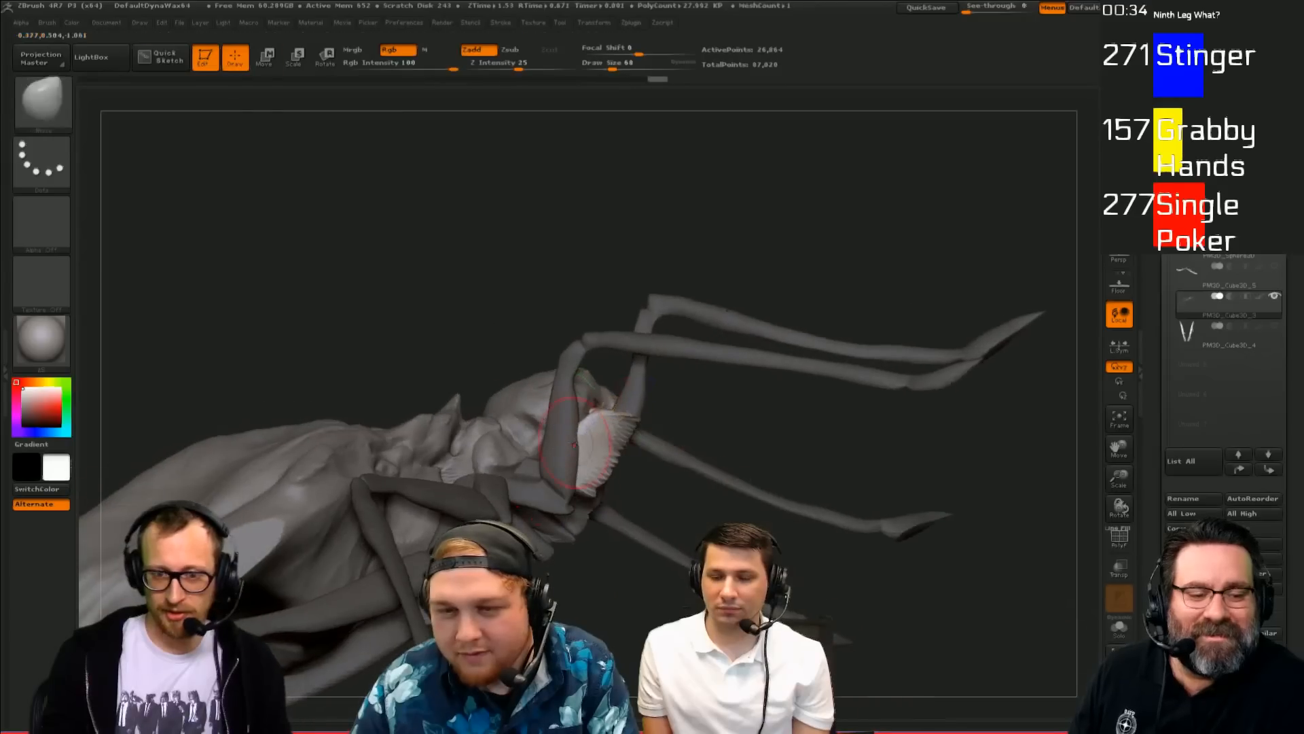
key(ctrl+z)
key(w)
key(q)
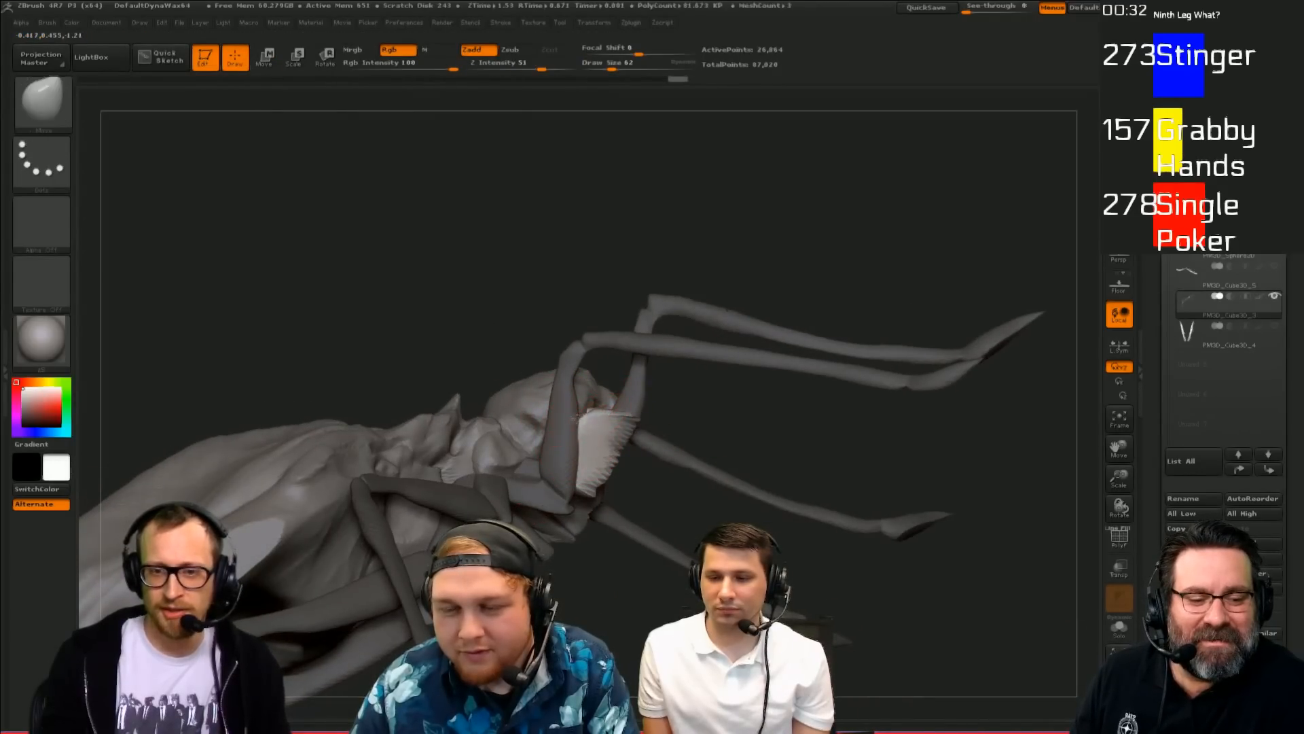
mouse_move(766, 416)
mouse_down()
mouse_move(646, 539)
mouse_move(588, 407)
mouse_move(601, 387)
mouse_up()
mouse_move(679, 360)
mouse_down()
mouse_move(670, 338)
mouse_move(612, 410)
mouse_up()
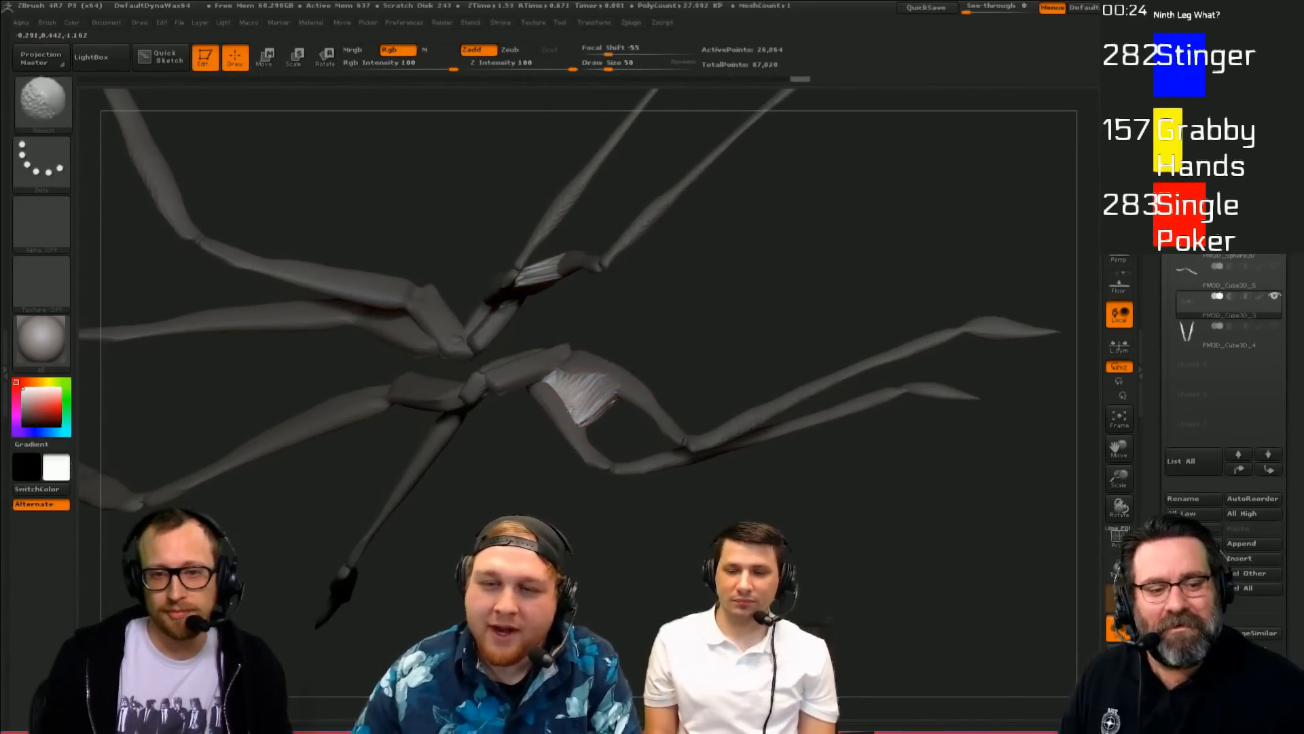
Step: Smooth the isolated flaps, clear the leg mask and adjust the flap edge with the Move brush at draw size 50
shift+drag(573, 409, 582, 404)
mouse_move(555, 500)
ctrl+mouse_down()
mouse_move(575, 518)
mouse_move(559, 500)
ctrl+mouse_up()
shift+drag(537, 272, 552, 267)
mouse_move(552, 430)
mouse_down()
mouse_move(656, 373)
mouse_move(589, 429)
mouse_move(599, 382)
mouse_up()
drag(649, 330, 601, 385)
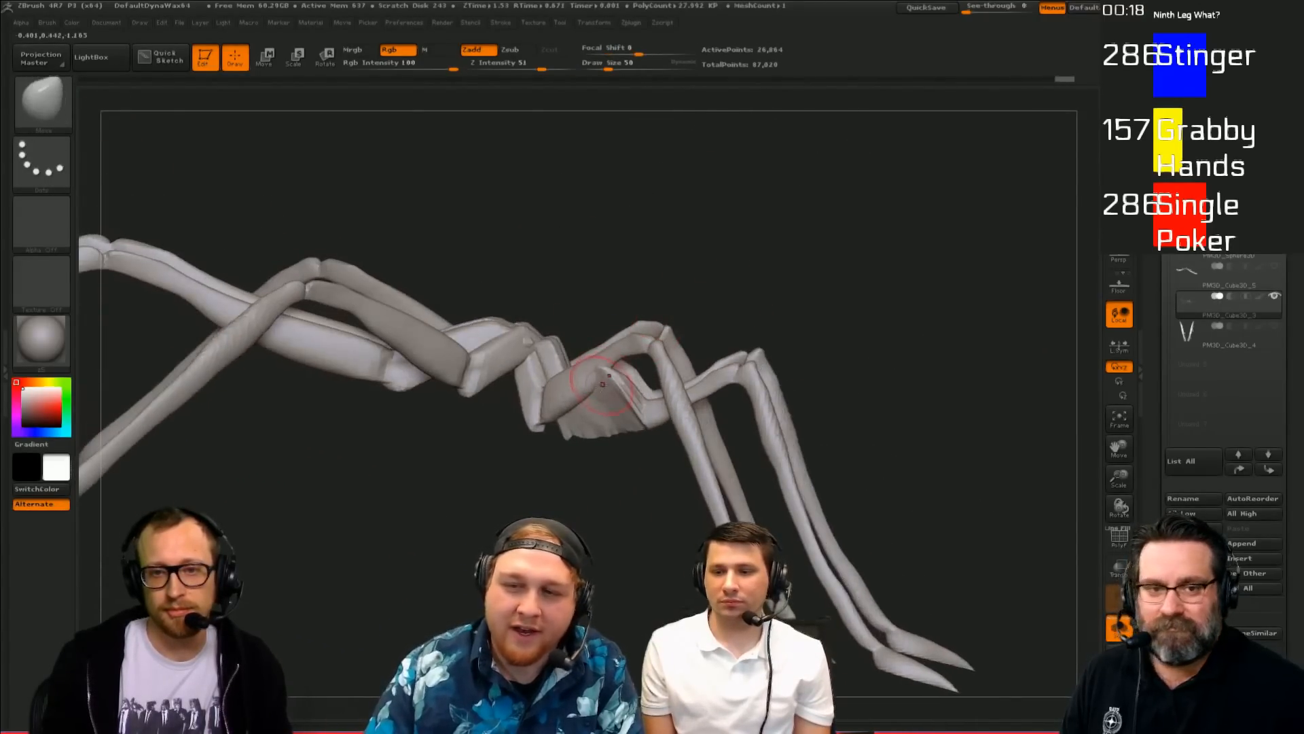
Step: Mask the legs around the front pair and smooth the flap surface at draw size 45
key(w)
ctrl+click(612, 394)
key(q)
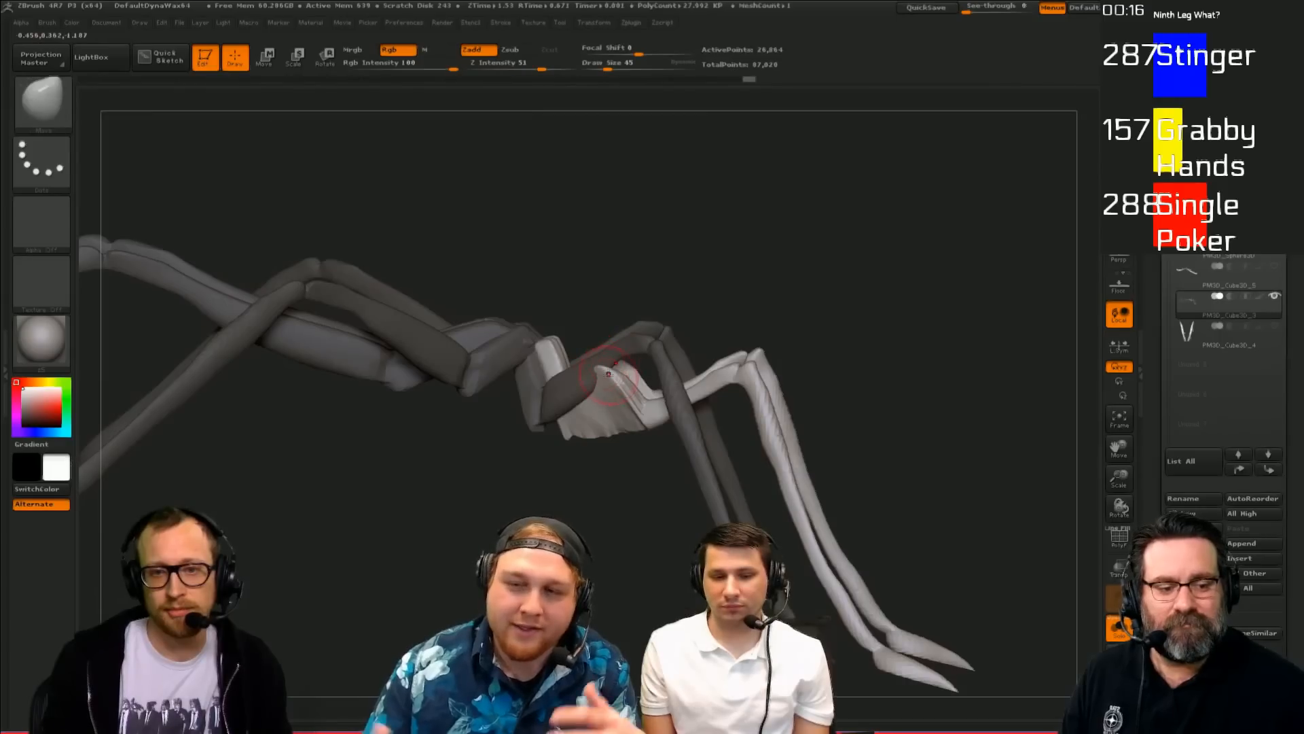
drag(782, 294, 740, 280)
shift+drag(618, 398, 602, 398)
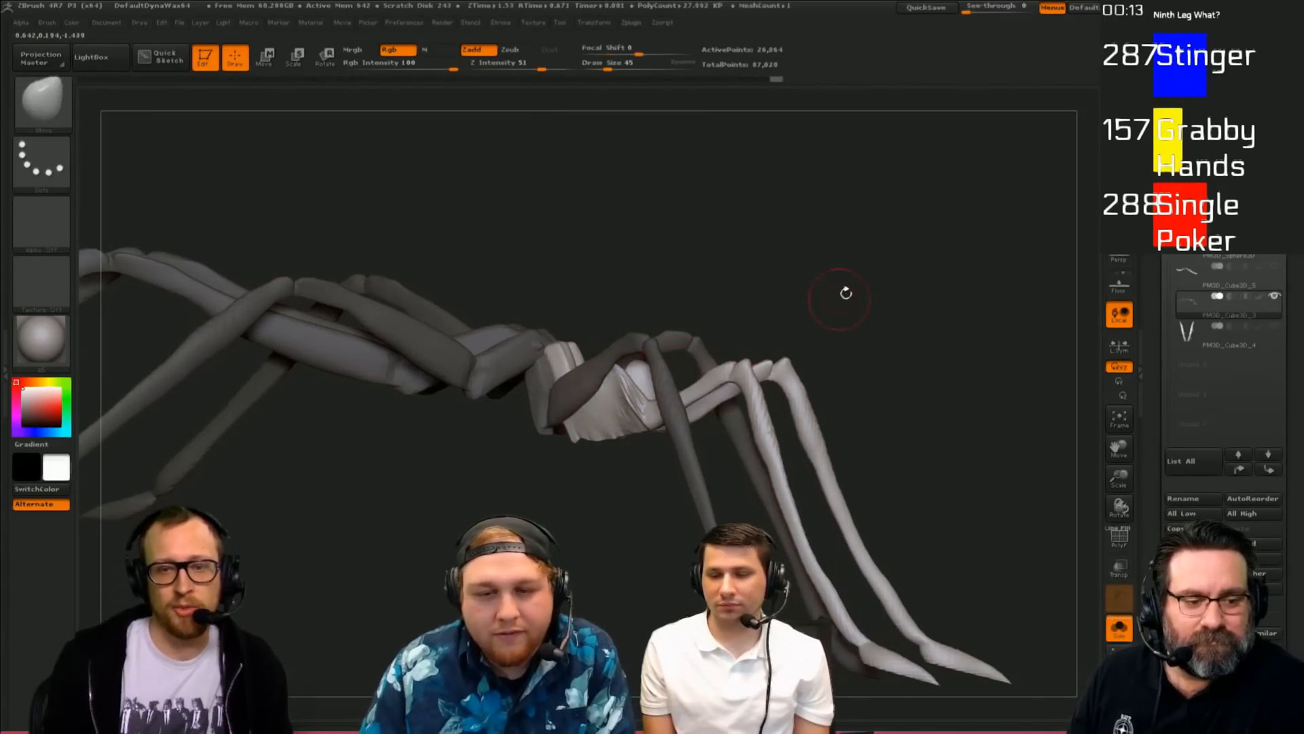
drag(846, 293, 873, 339)
ctrl+drag(873, 340, 882, 352)
Step: Show the whole creature again and mask the legs so that only the flaps stay unmasked
key(shift+s)
drag(612, 487, 584, 602)
ctrl+click(655, 593)
ctrl+click(583, 602)
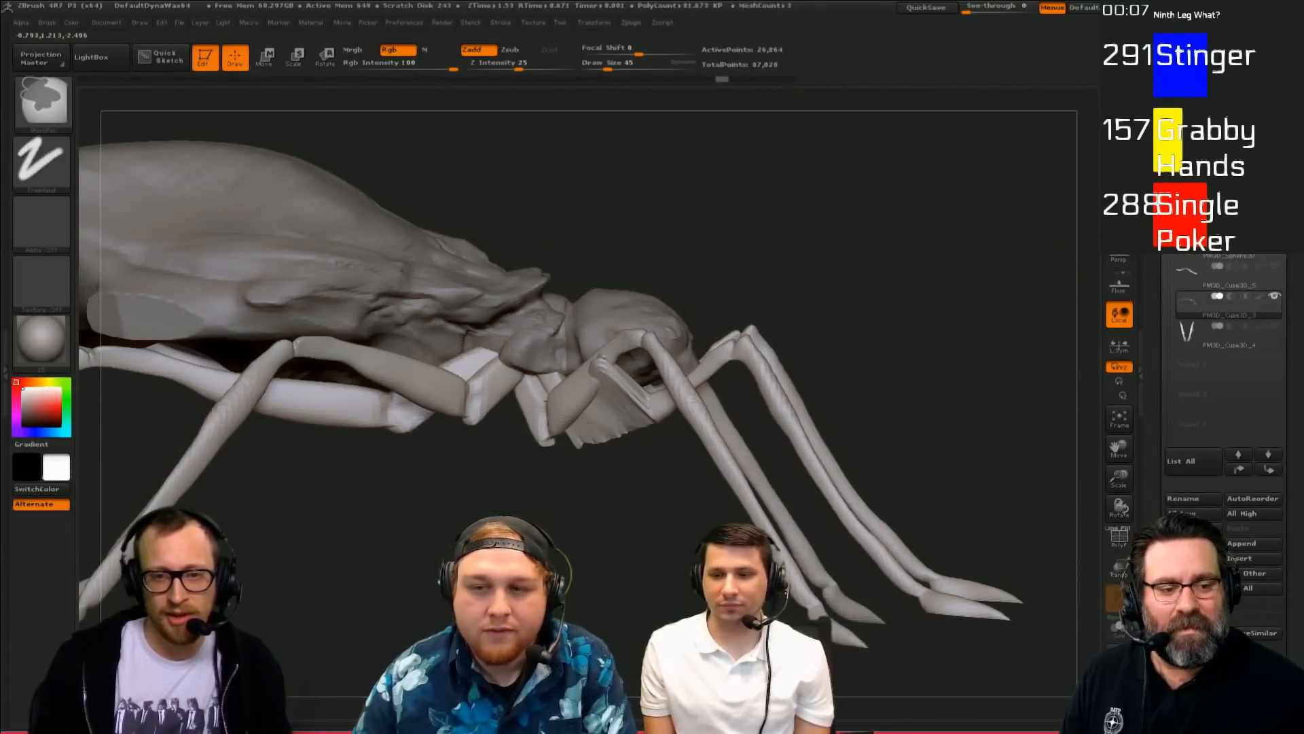
ctrl+click(543, 483)
drag(1148, 434, 1144, 274)
drag(1147, 203, 1146, 227)
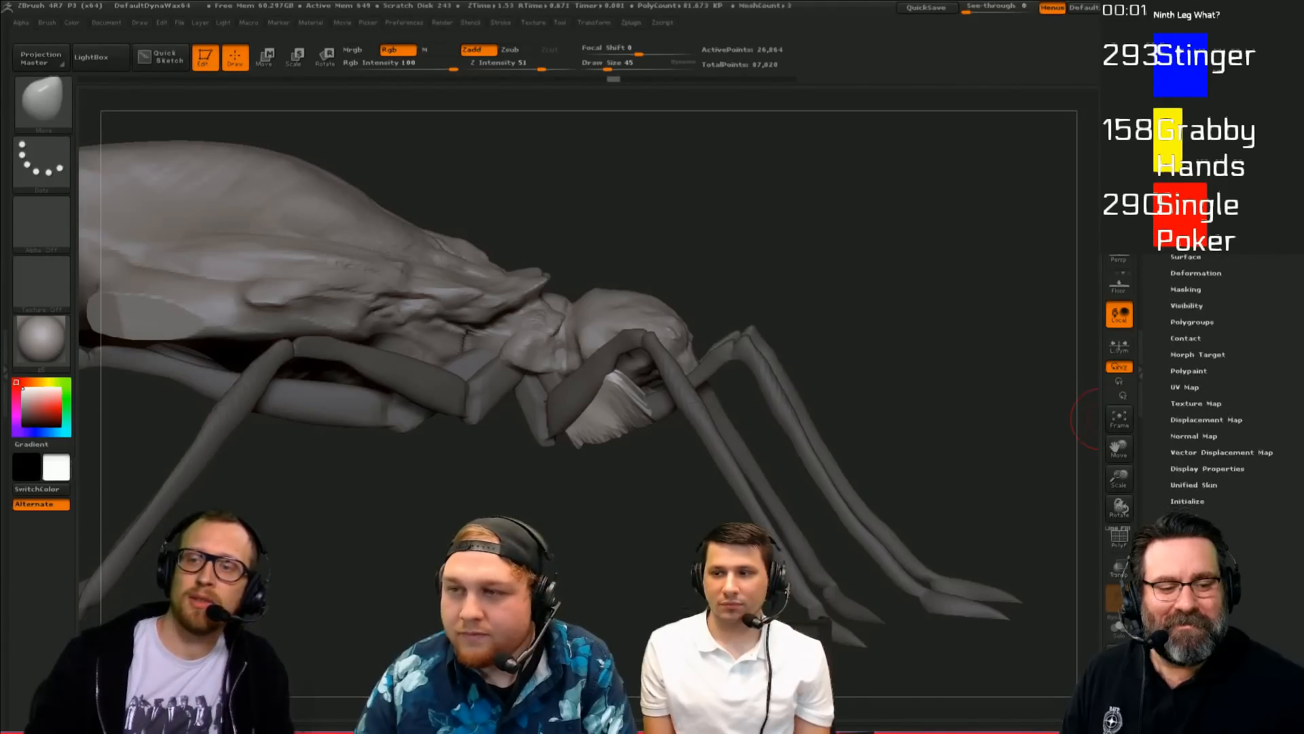
Step: Isolate the head and examine its surface and mesh density with the wireframe shown
click(1190, 158)
drag(1151, 88, 1150, 361)
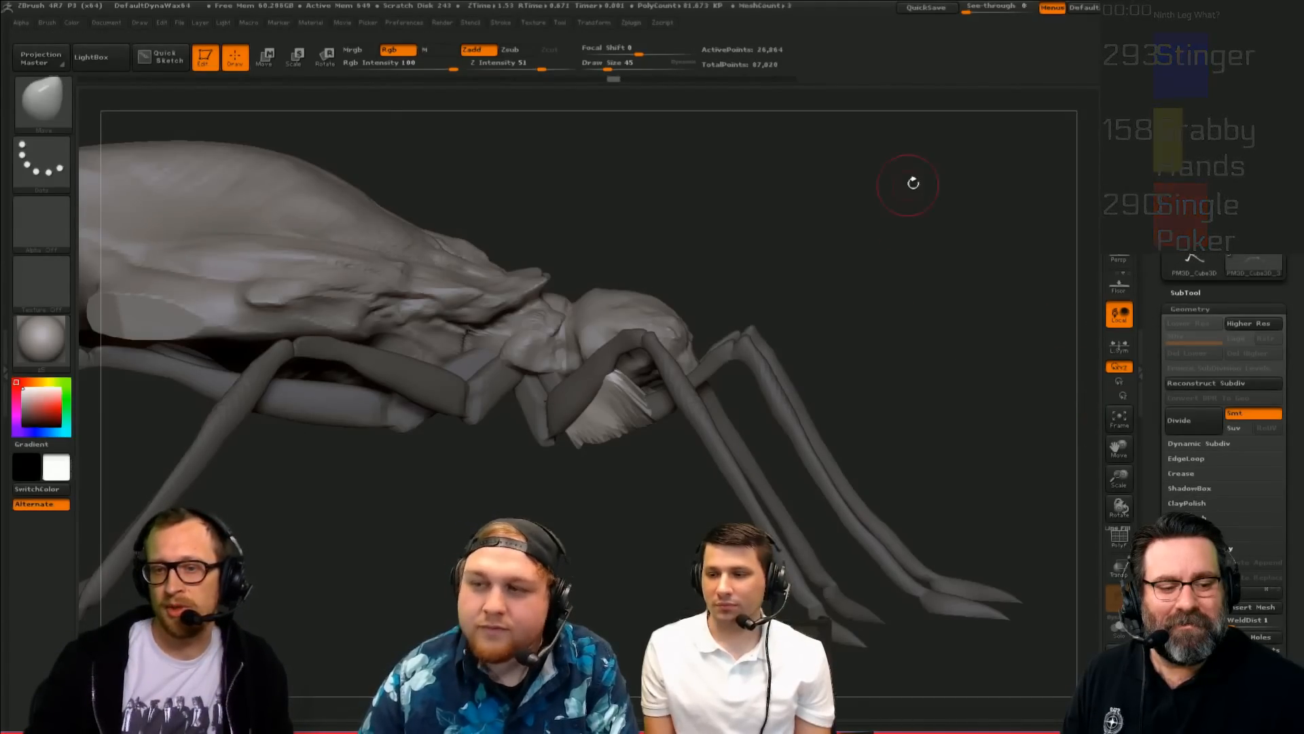
drag(911, 184, 906, 422)
alt+click(676, 261)
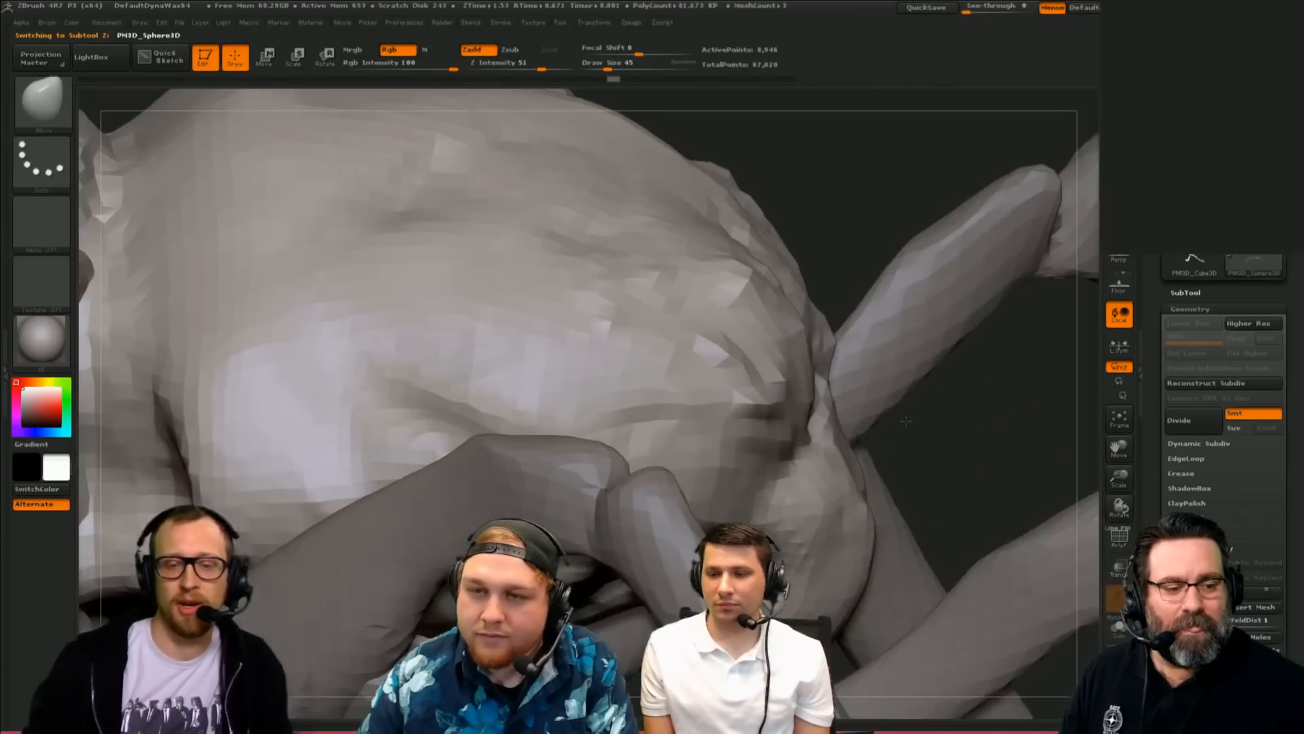
key(shift+f)
click(1119, 629)
drag(917, 312, 915, 267)
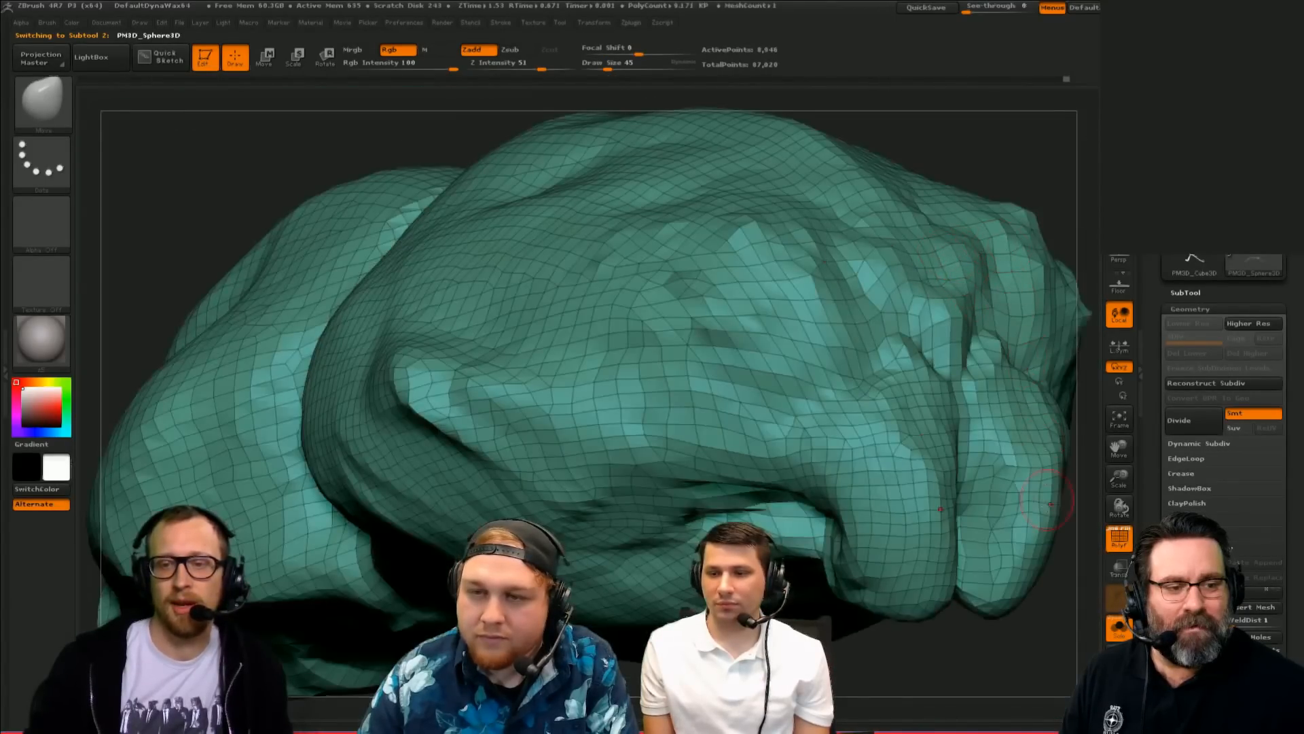
drag(998, 661, 1004, 623)
alt+drag(1004, 623, 1005, 663)
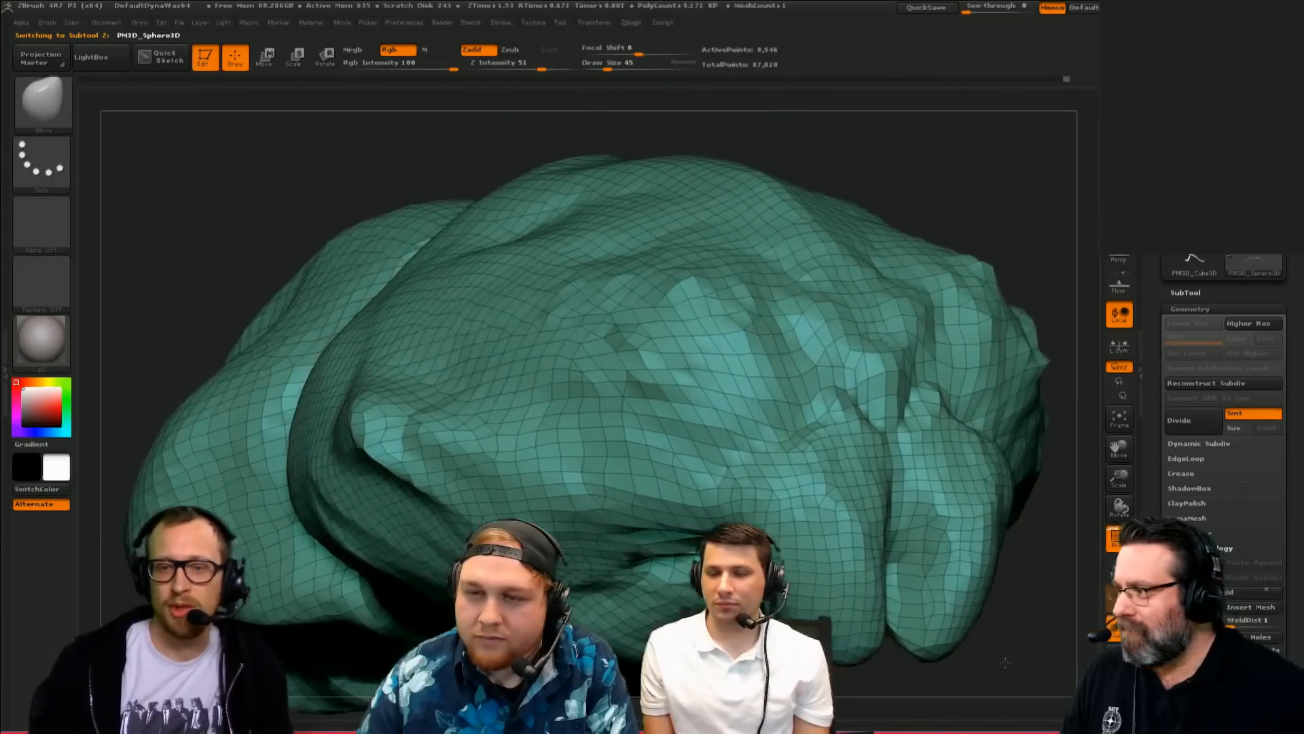
mouse_move(902, 152)
mouse_down()
mouse_move(911, 166)
mouse_move(877, 165)
mouse_move(929, 165)
mouse_move(957, 174)
mouse_move(959, 190)
mouse_up()
key(shift+f)
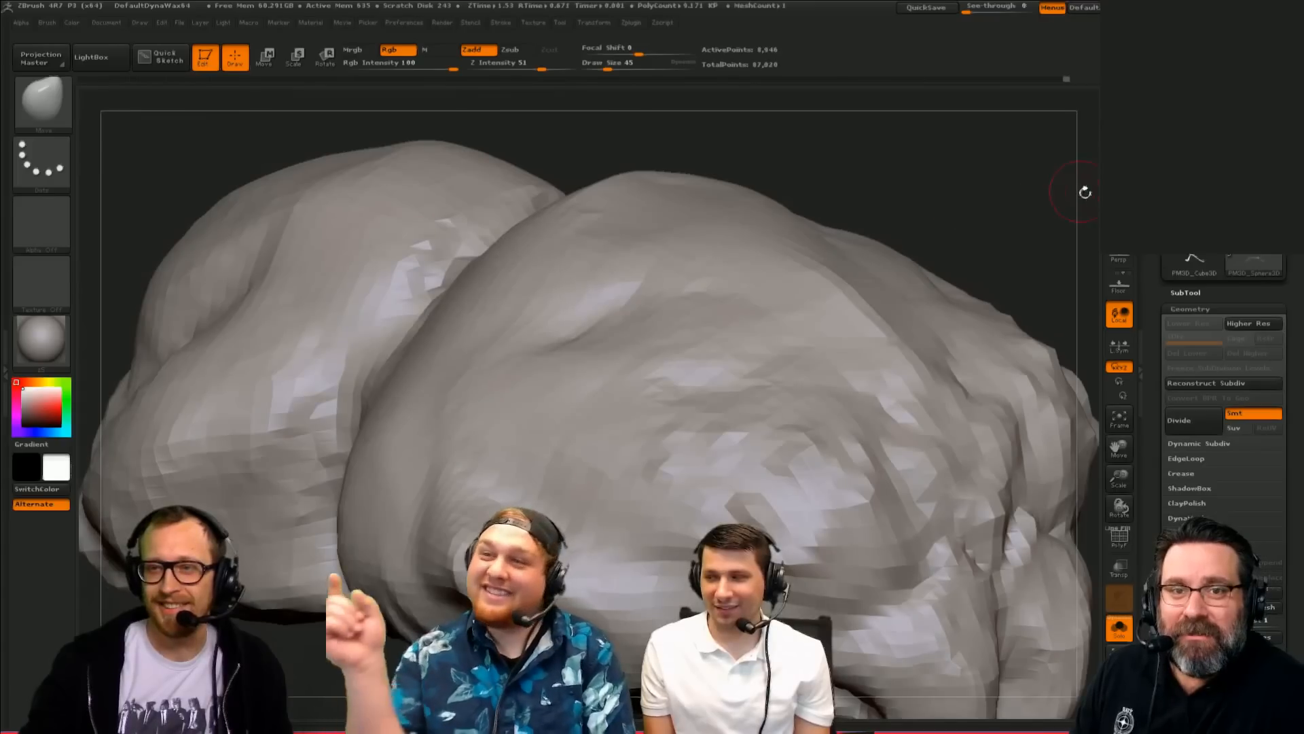
drag(1044, 169, 1009, 170)
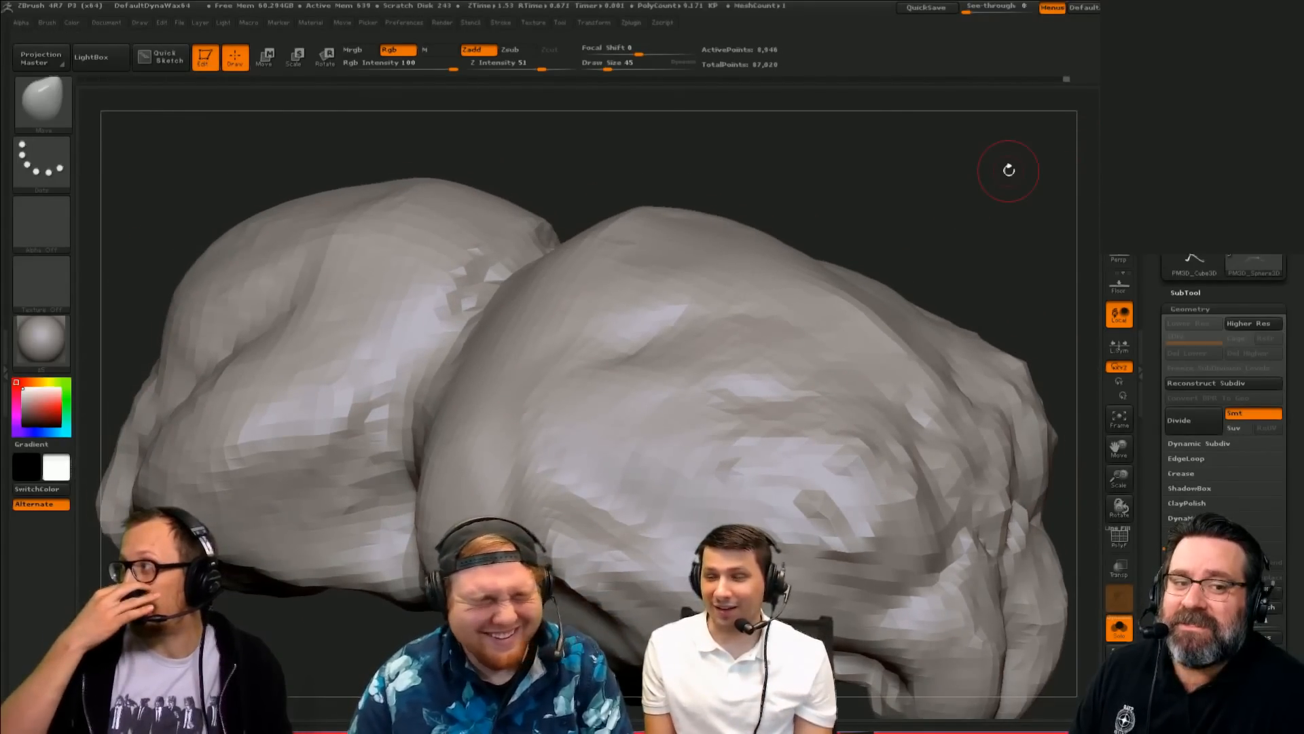
key(alt+s)
key(f)
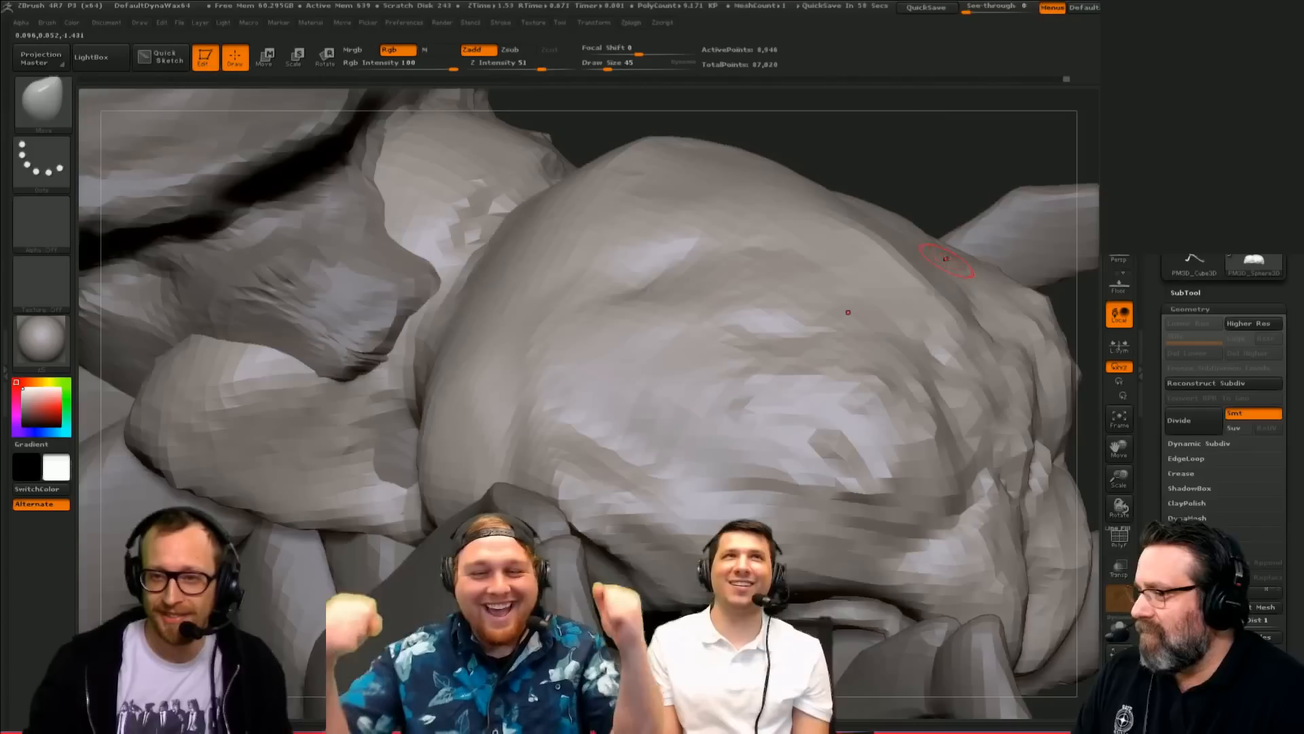
Step: Select the single leg subtool PM3D_Cube3D_5 and rotate the leg upward at the rear of the body
key(f)
click(1181, 293)
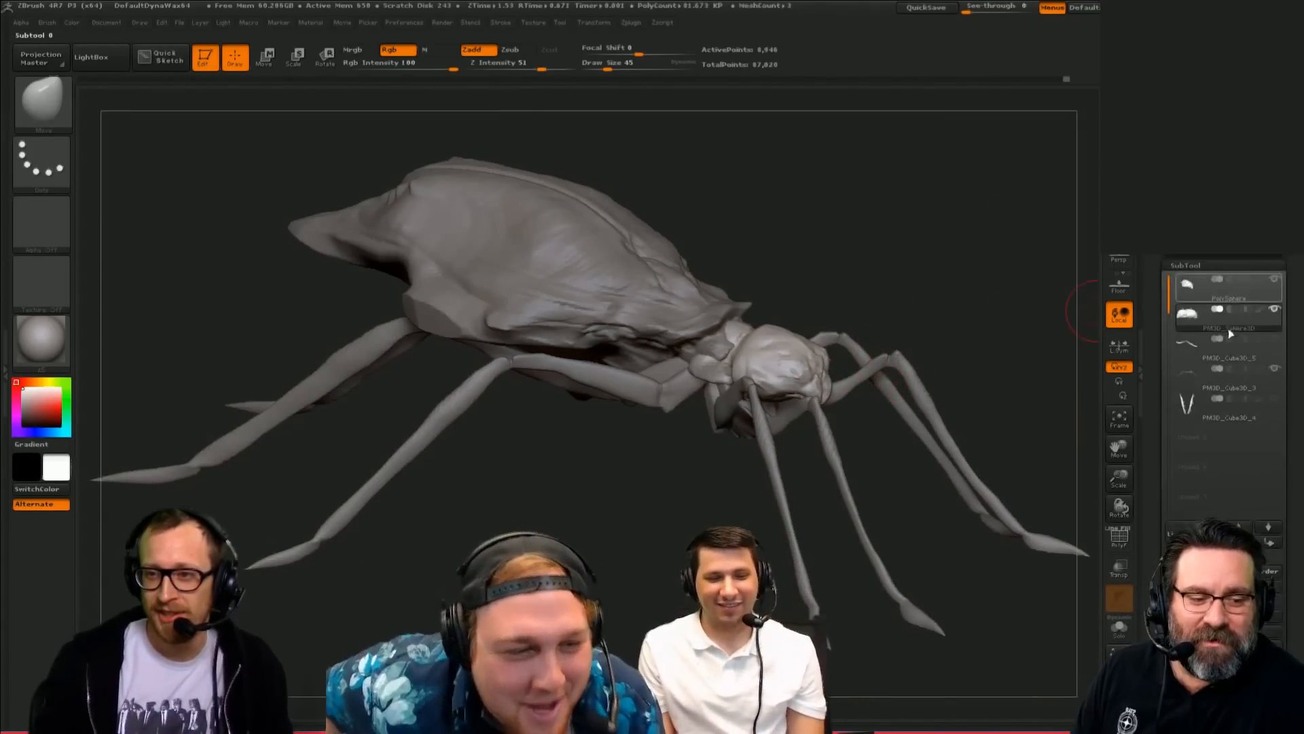
click(1190, 277)
shift+drag(984, 267, 949, 321)
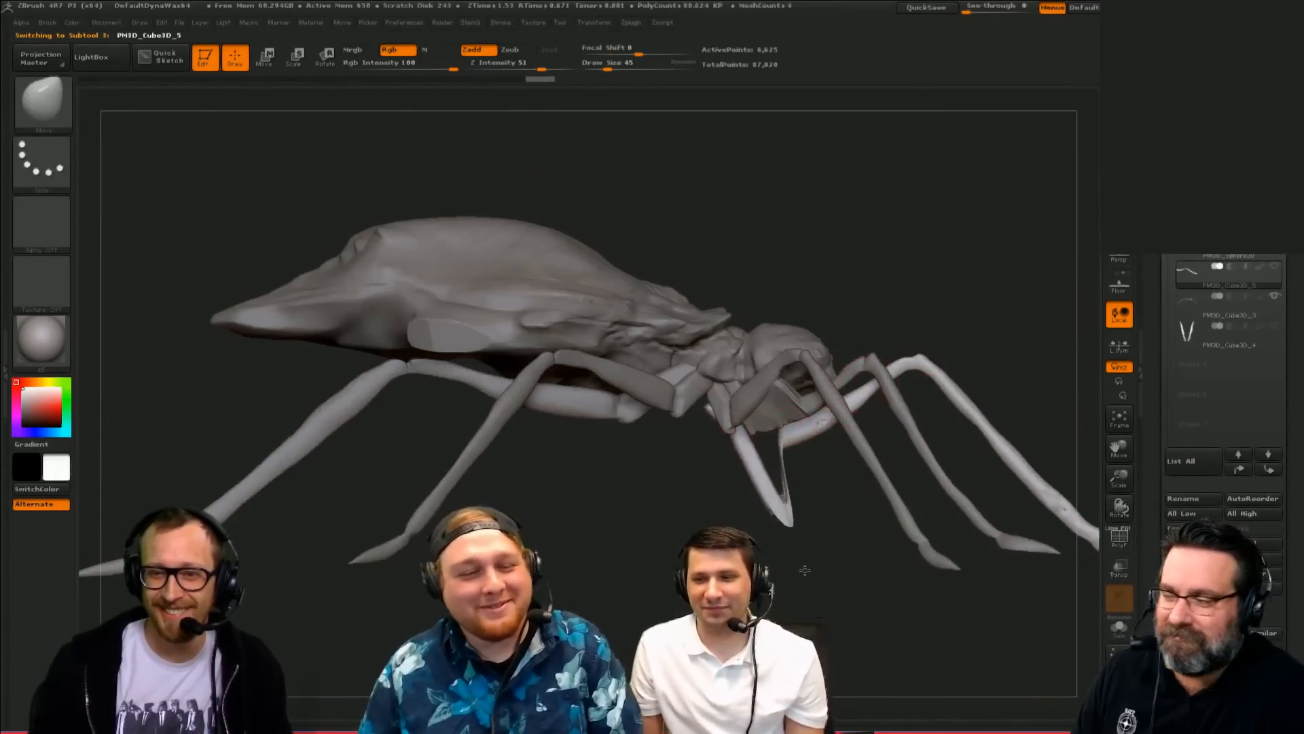
key(r)
key(r)
drag(835, 607, 814, 418)
drag(805, 526, 391, 344)
mouse_move(286, 330)
alt+mouse_down()
mouse_move(367, 399)
mouse_move(382, 545)
mouse_move(305, 381)
alt+mouse_up()
key(r)
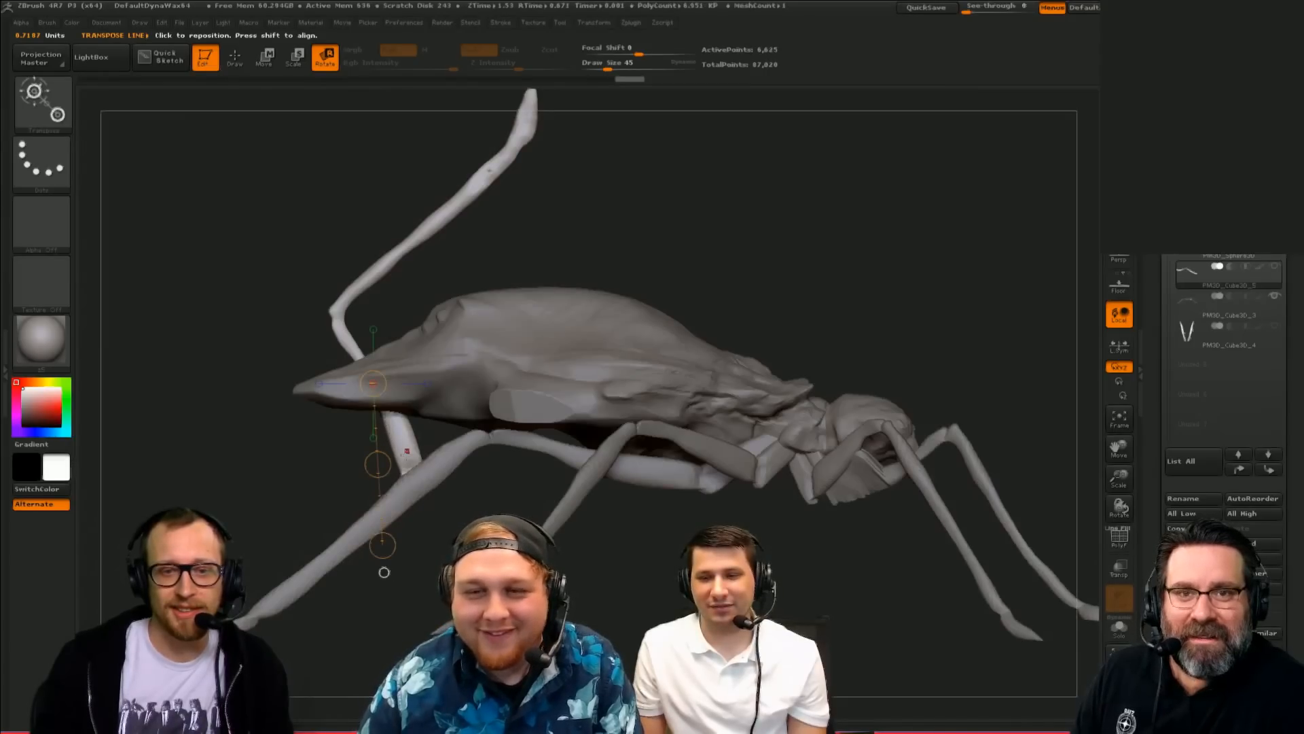
Step: Reposition the upright leg so that its base meets the pointed tip of the abdomen
drag(394, 462, 277, 562)
key(w)
drag(347, 503, 285, 392)
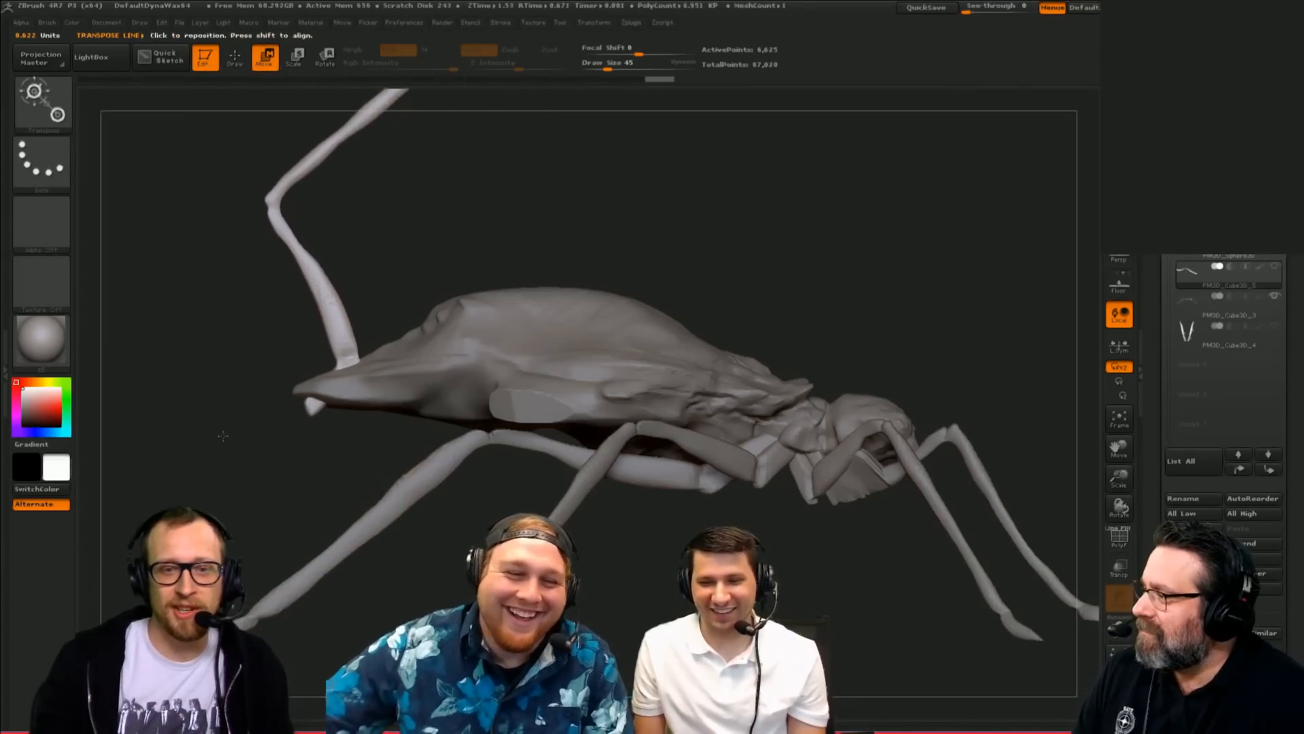
alt+drag(223, 436, 295, 458)
mouse_move(367, 495)
mouse_down()
mouse_move(288, 507)
mouse_move(283, 454)
mouse_up()
key(ctrl+z)
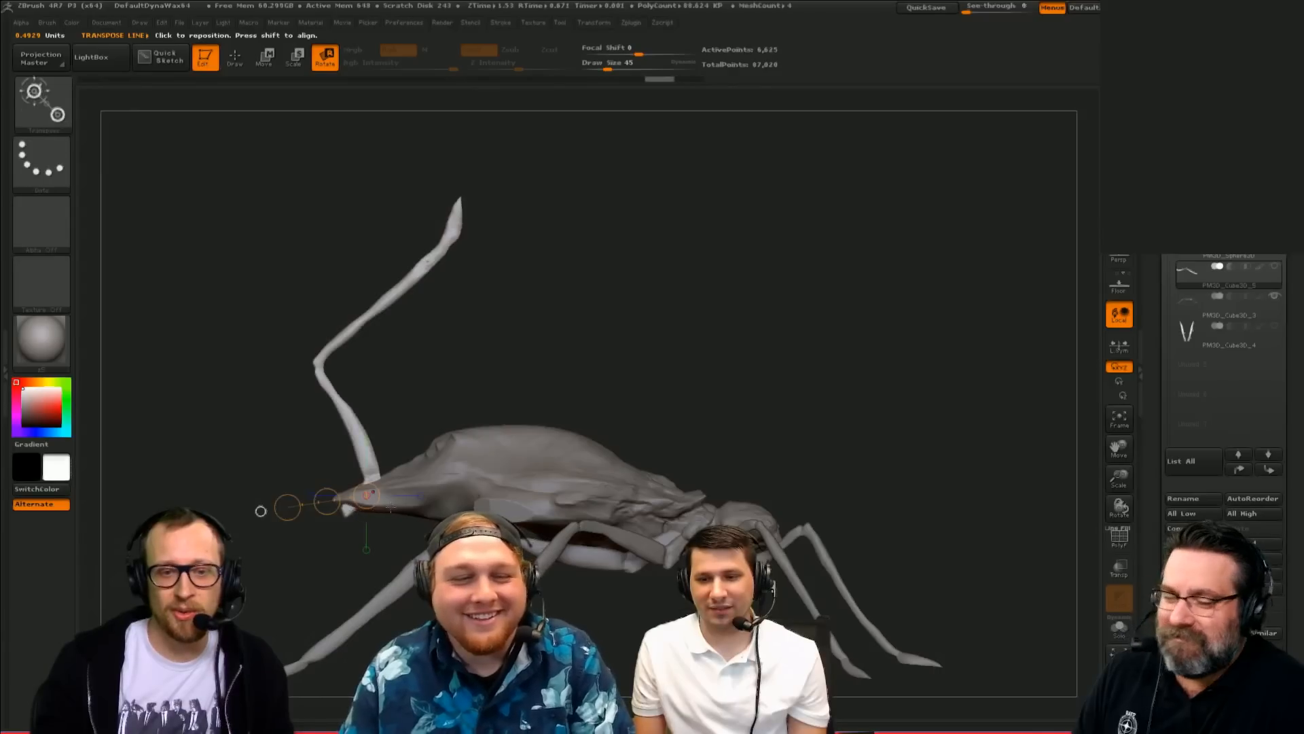
Step: Rotate the leg forward over the back and shift its base just above the abdomen's tip
drag(391, 506, 751, 411)
mouse_move(752, 410)
mouse_down()
mouse_move(711, 377)
mouse_move(379, 548)
mouse_move(353, 458)
mouse_move(424, 495)
mouse_move(299, 558)
mouse_move(271, 522)
mouse_move(256, 454)
mouse_up()
key(ctrl+z)
key(q)
key(s)
key(w)
key(q)
key(r)
key(w)
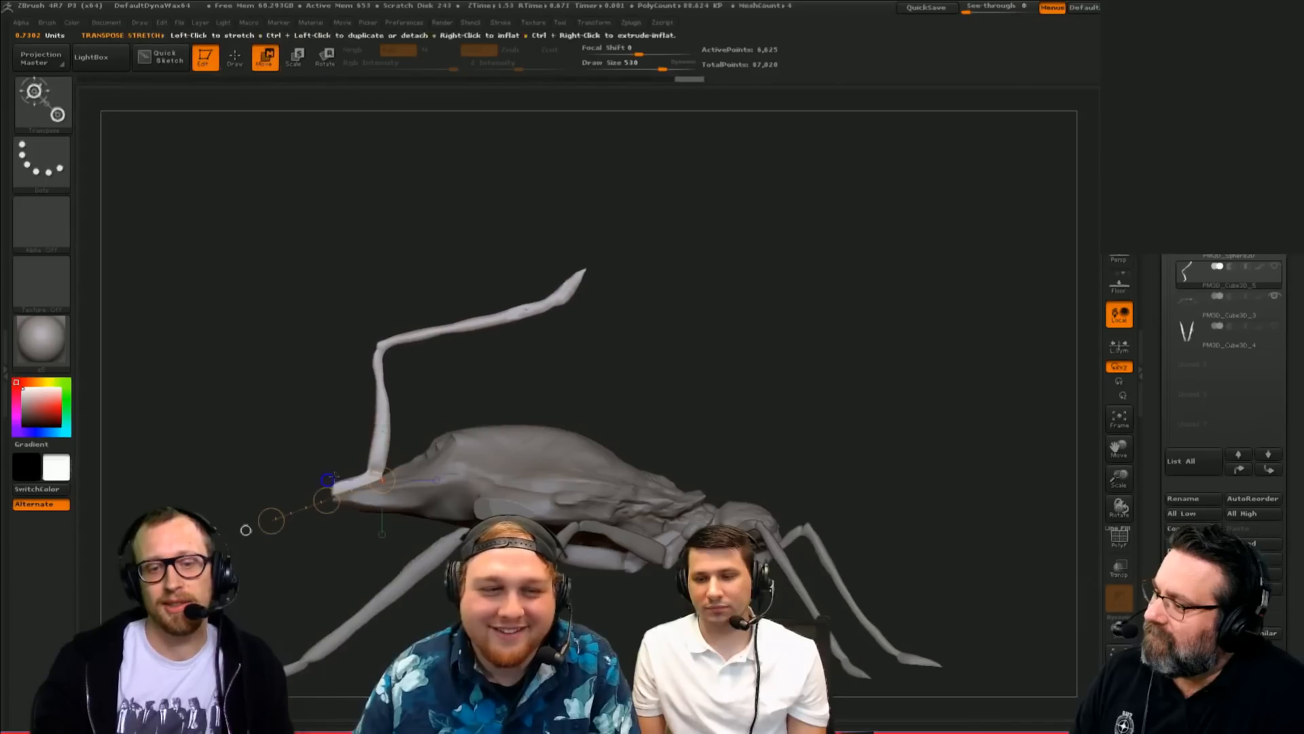
mouse_move(327, 500)
mouse_down()
mouse_move(350, 482)
mouse_move(309, 486)
mouse_move(311, 499)
mouse_up()
key(q)
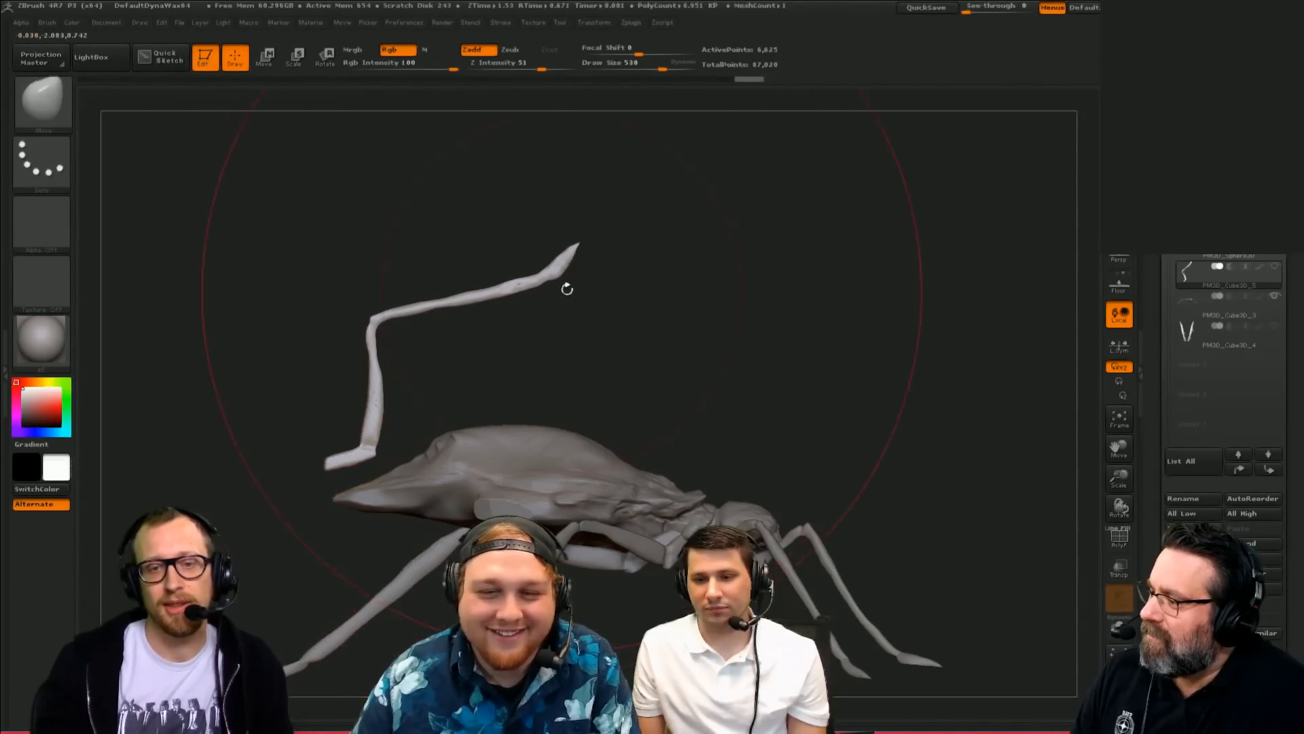
Step: Bend and stretch the leg into a long stinger arching over the back with the Move Elastic brush
mouse_move(573, 256)
mouse_down()
mouse_move(629, 266)
mouse_move(595, 257)
mouse_move(632, 291)
mouse_up()
key(ctrl+z)
key(b)
key(m)
key(e)
drag(568, 358, 587, 320)
key(ctrl+z)
drag(638, 275, 702, 336)
mouse_move(761, 412)
mouse_down()
mouse_move(781, 362)
mouse_move(795, 369)
mouse_move(702, 315)
mouse_move(713, 267)
mouse_move(693, 273)
mouse_move(920, 246)
mouse_move(750, 356)
mouse_up()
key(bracketleft)
mouse_move(711, 306)
mouse_down()
mouse_move(767, 277)
mouse_move(763, 253)
mouse_up()
Step: Thicken the lower section of the stinger with the Inflat brush at Z intensity 10
key(b)
key(i)
key(n)
key(ctrl+z)
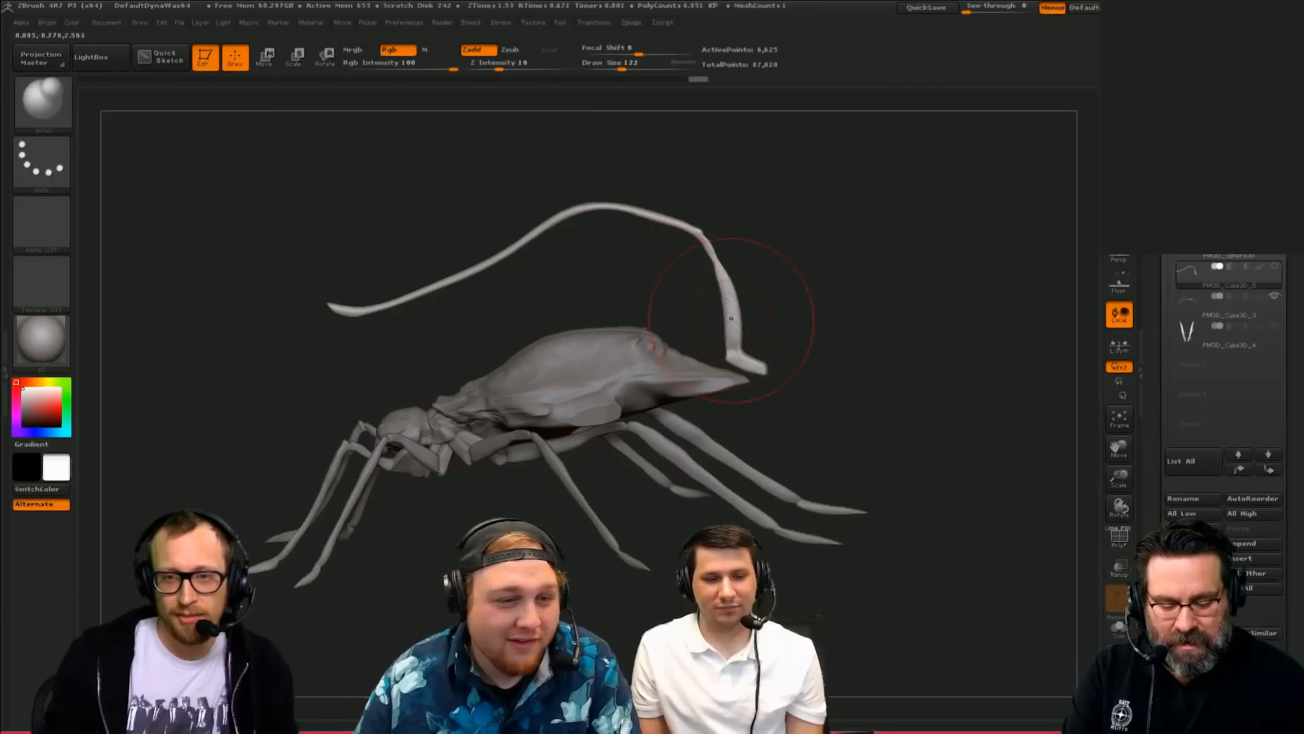
mouse_move(729, 306)
mouse_down()
mouse_move(711, 255)
mouse_move(754, 250)
mouse_move(724, 286)
mouse_up()
drag(823, 211, 798, 348)
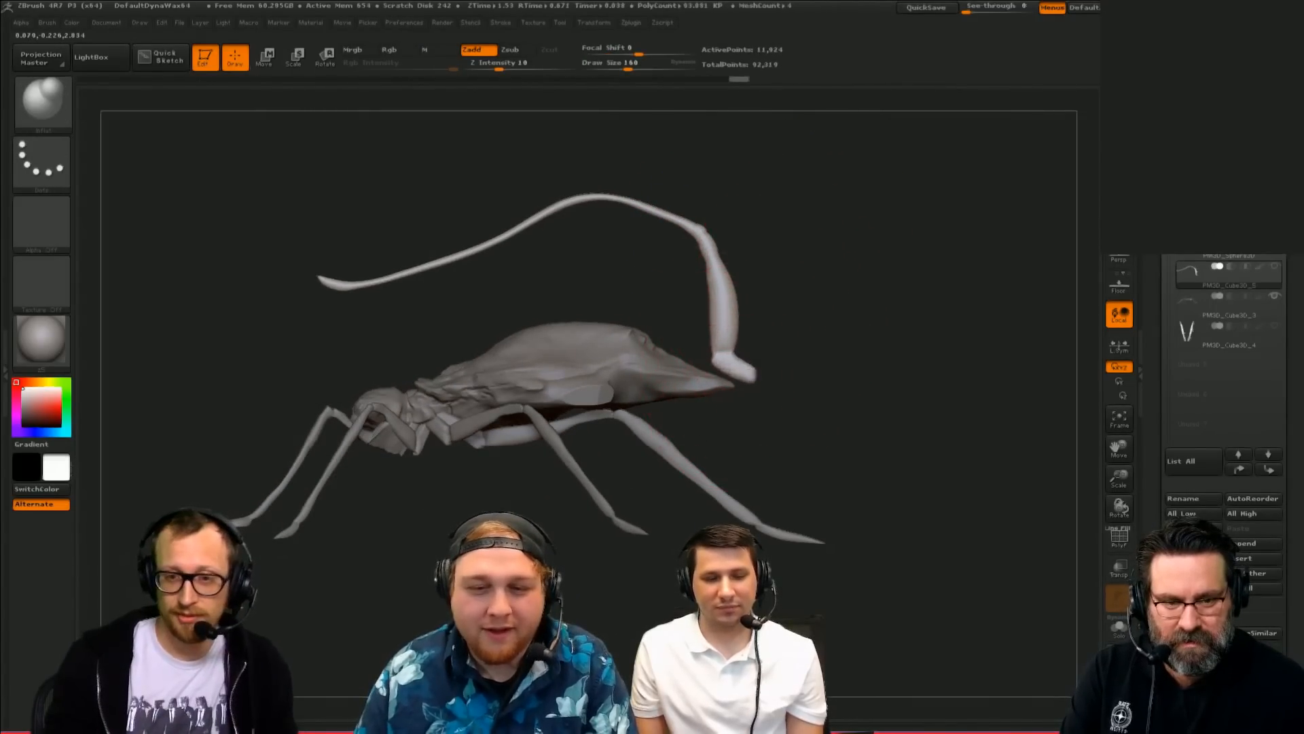
Step: Reshape the stinger's base against the abdomen's tip with the Move brush at draw size 160
key(b)
key(m)
key(v)
mouse_move(748, 375)
mouse_down()
mouse_move(734, 373)
mouse_move(803, 375)
mouse_up()
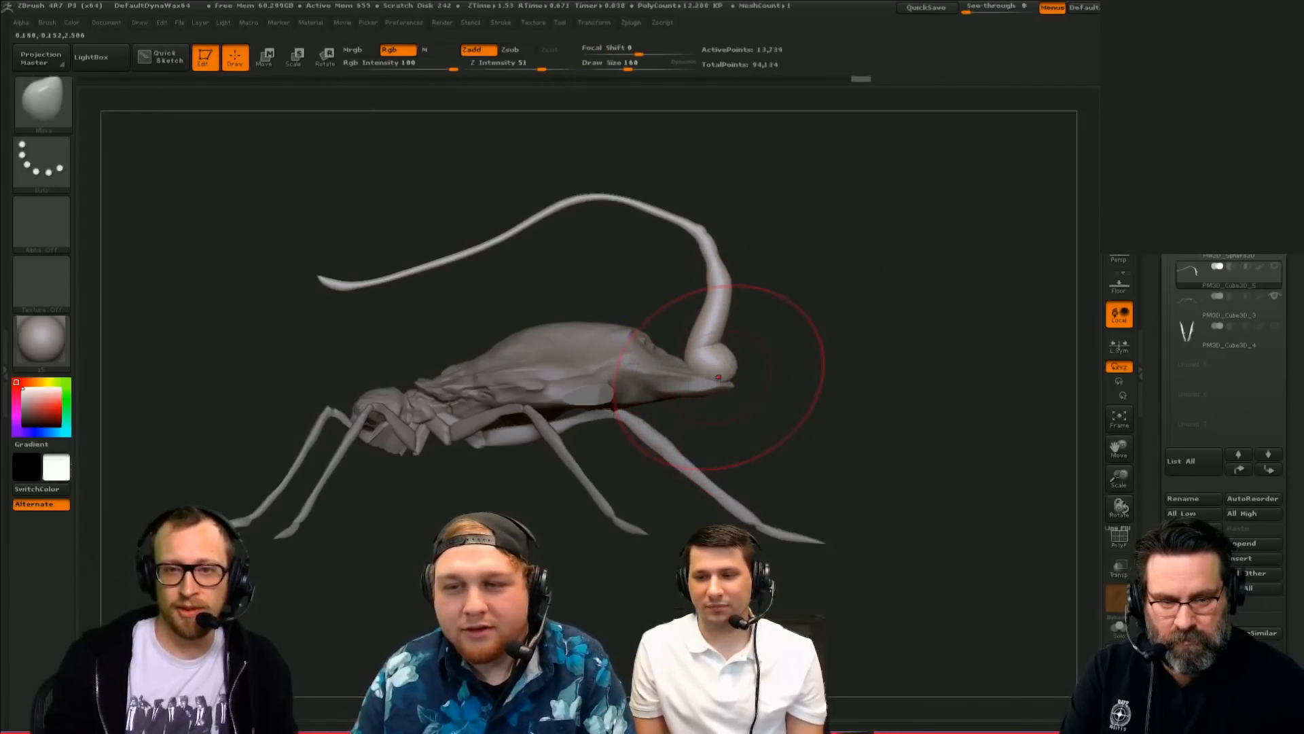
Step: Select the body, show the stinger again and pull the abdomen's tip around its base at draw size 155
alt+click(696, 382)
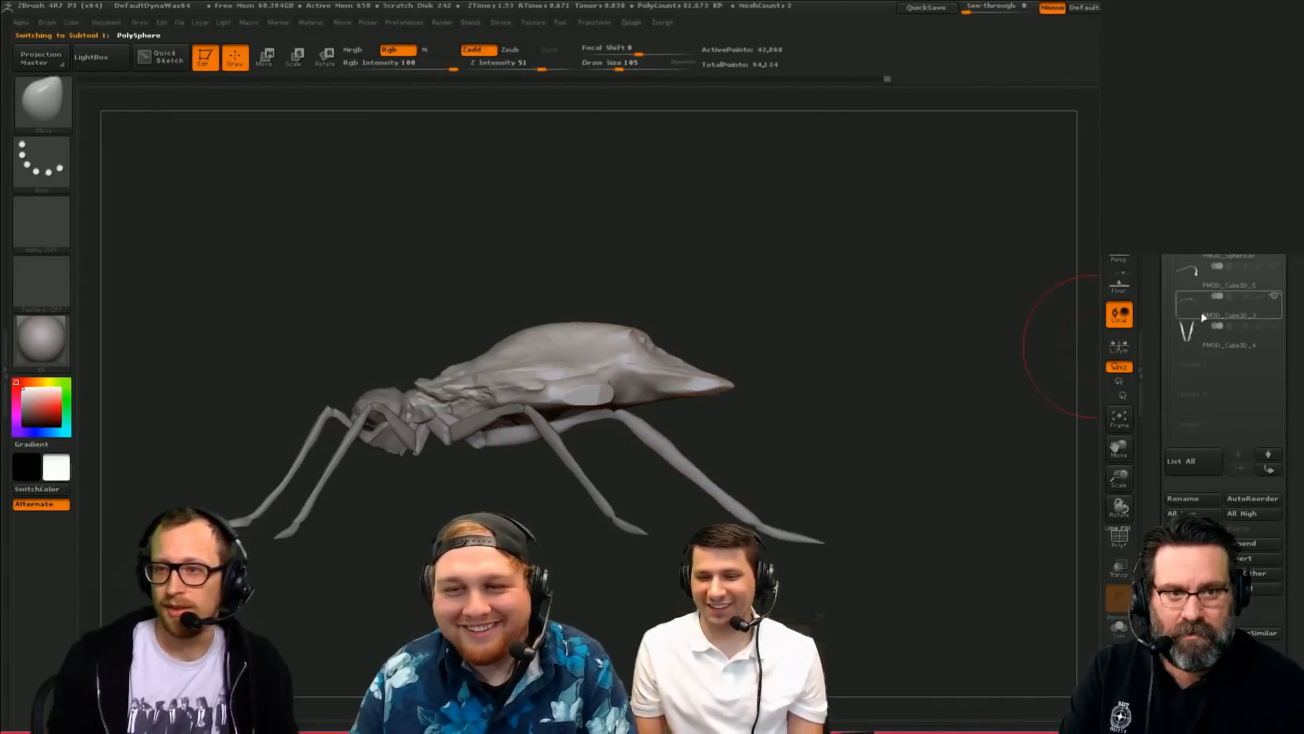
click(1271, 267)
drag(747, 350, 786, 341)
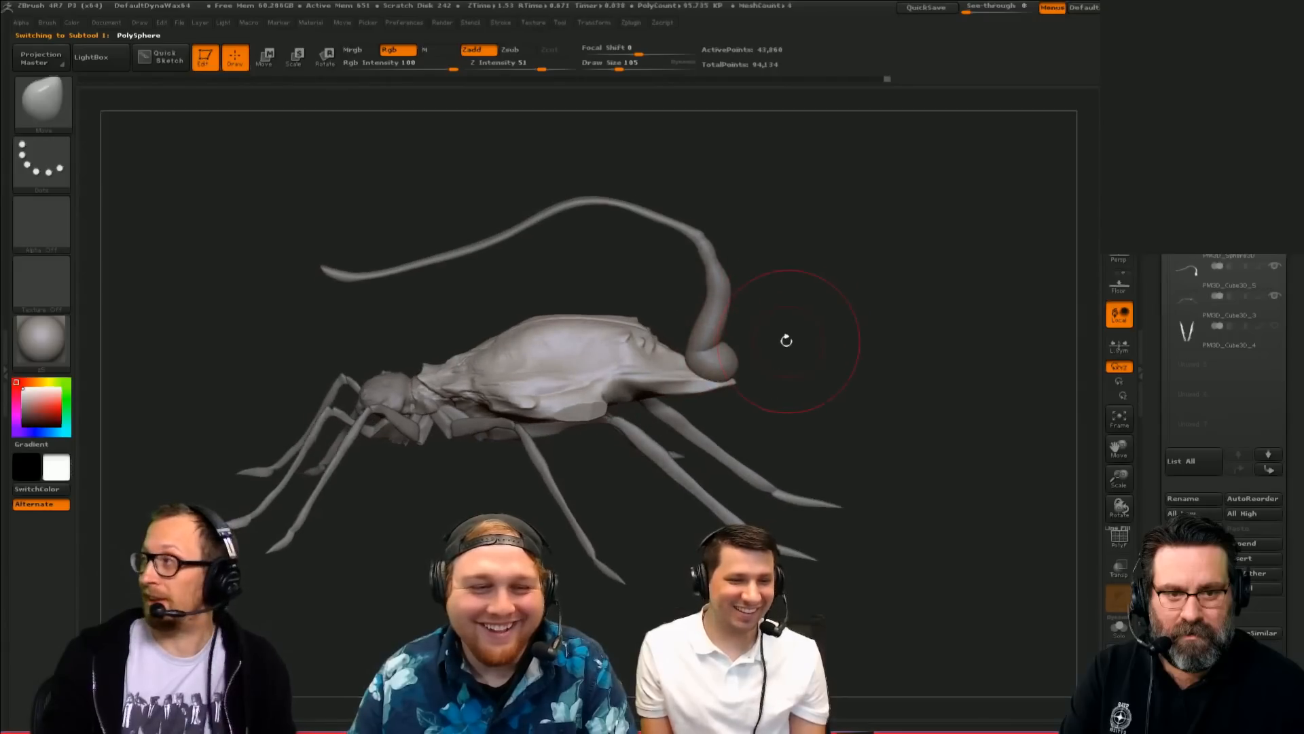
drag(685, 352, 643, 329)
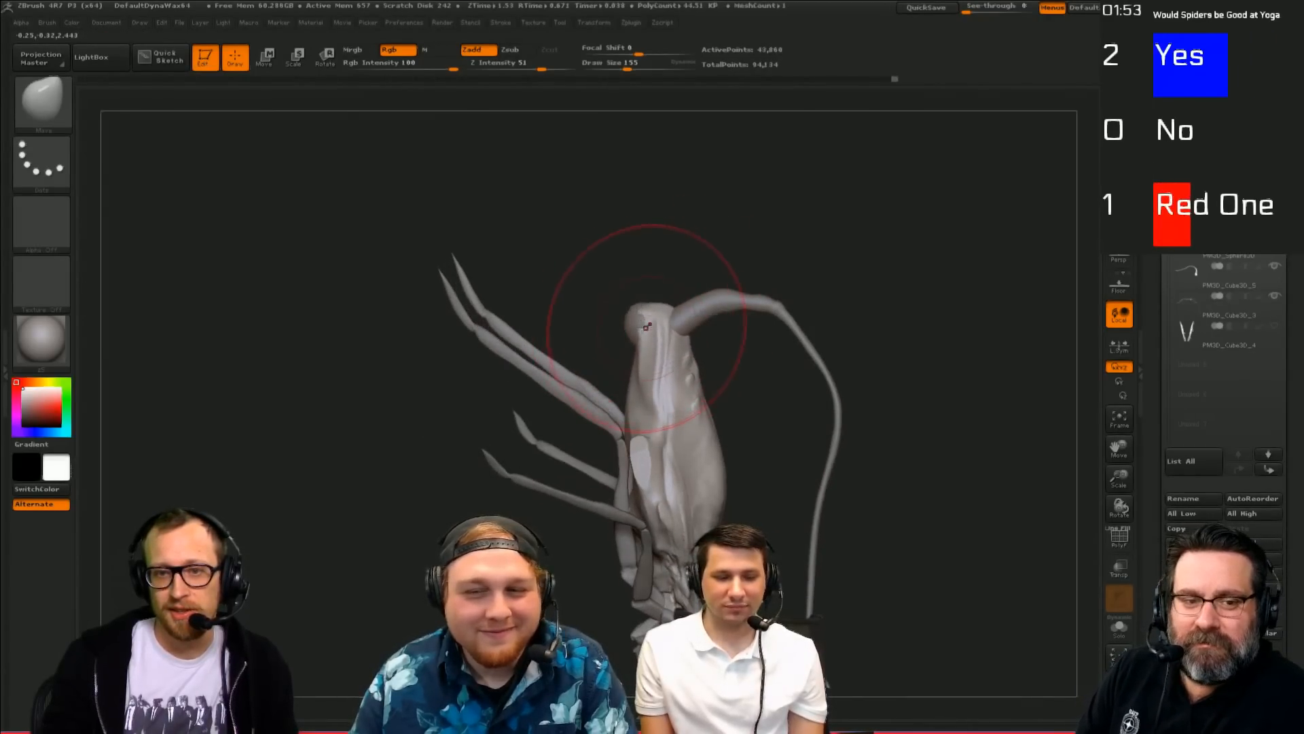
drag(938, 280, 668, 340)
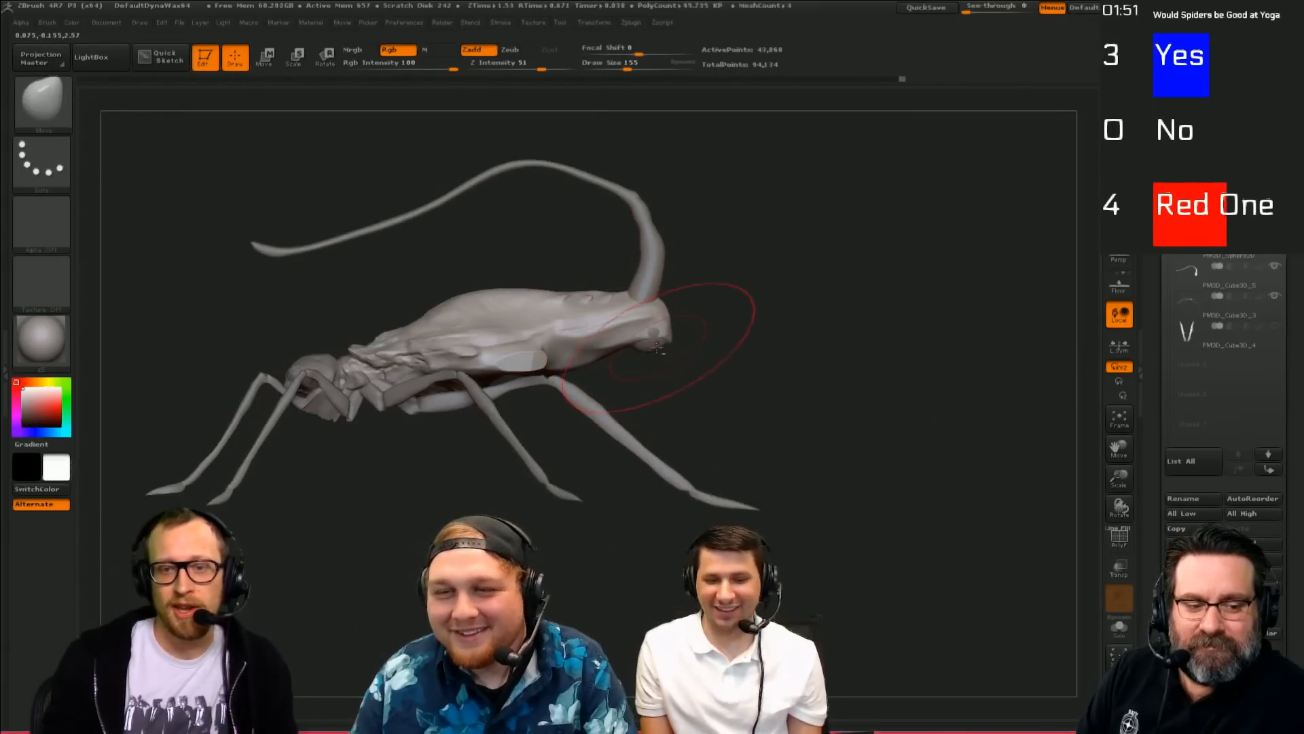
Step: Select the stinger and widen its base where it joins the abdomen with the Move brush at draw size 82
alt+click(652, 348)
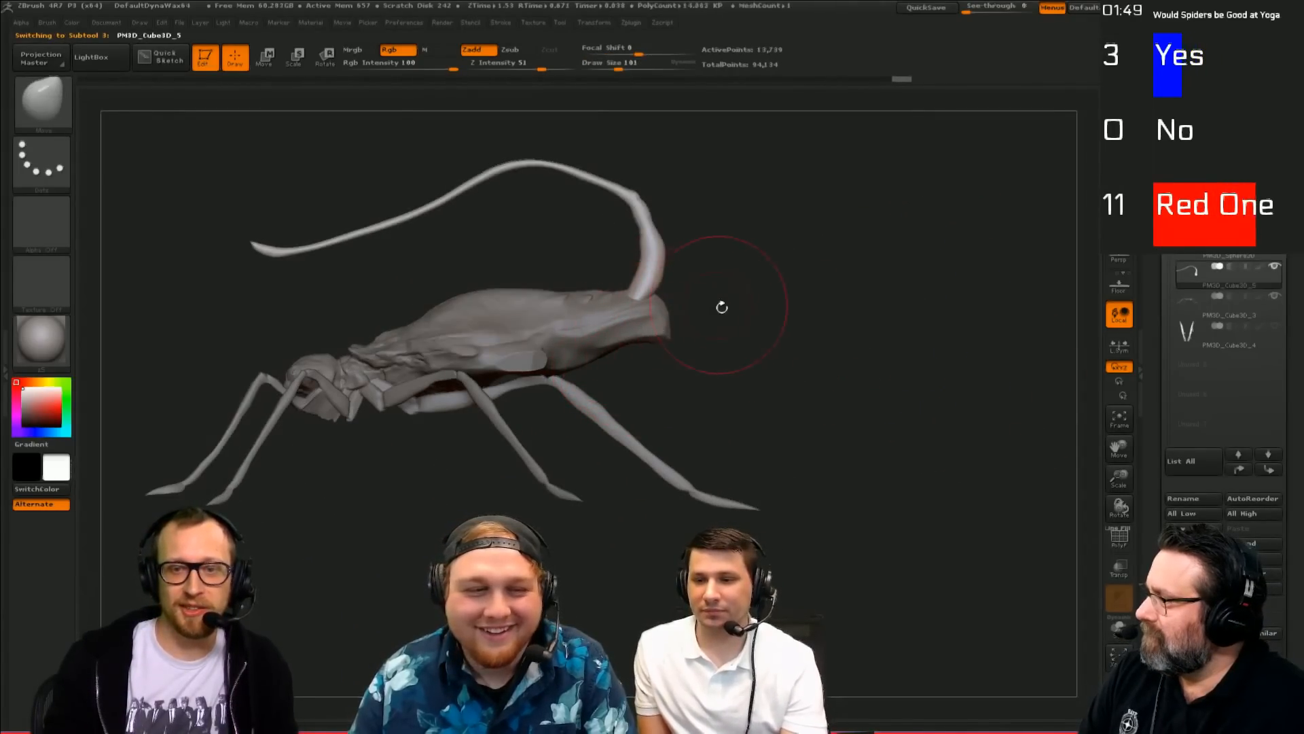
key(bracketleft)
key(bracketleft)
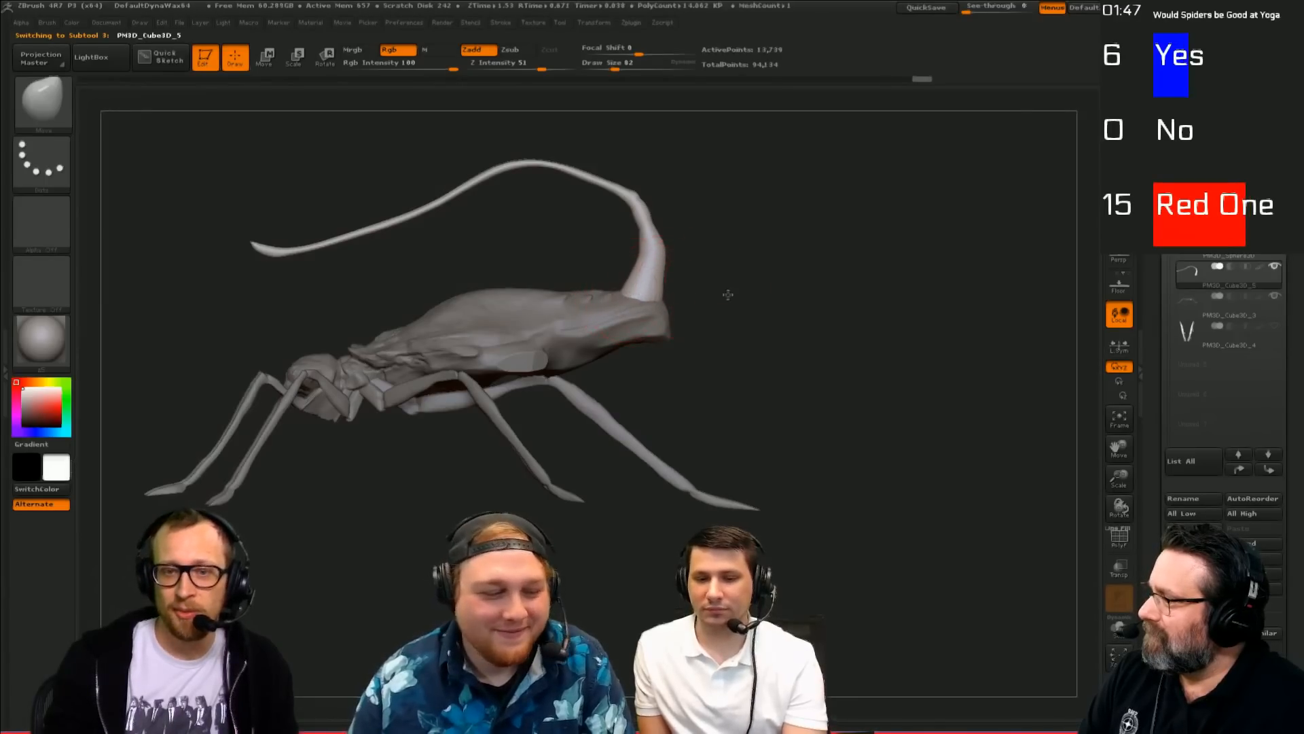
drag(728, 294, 590, 305)
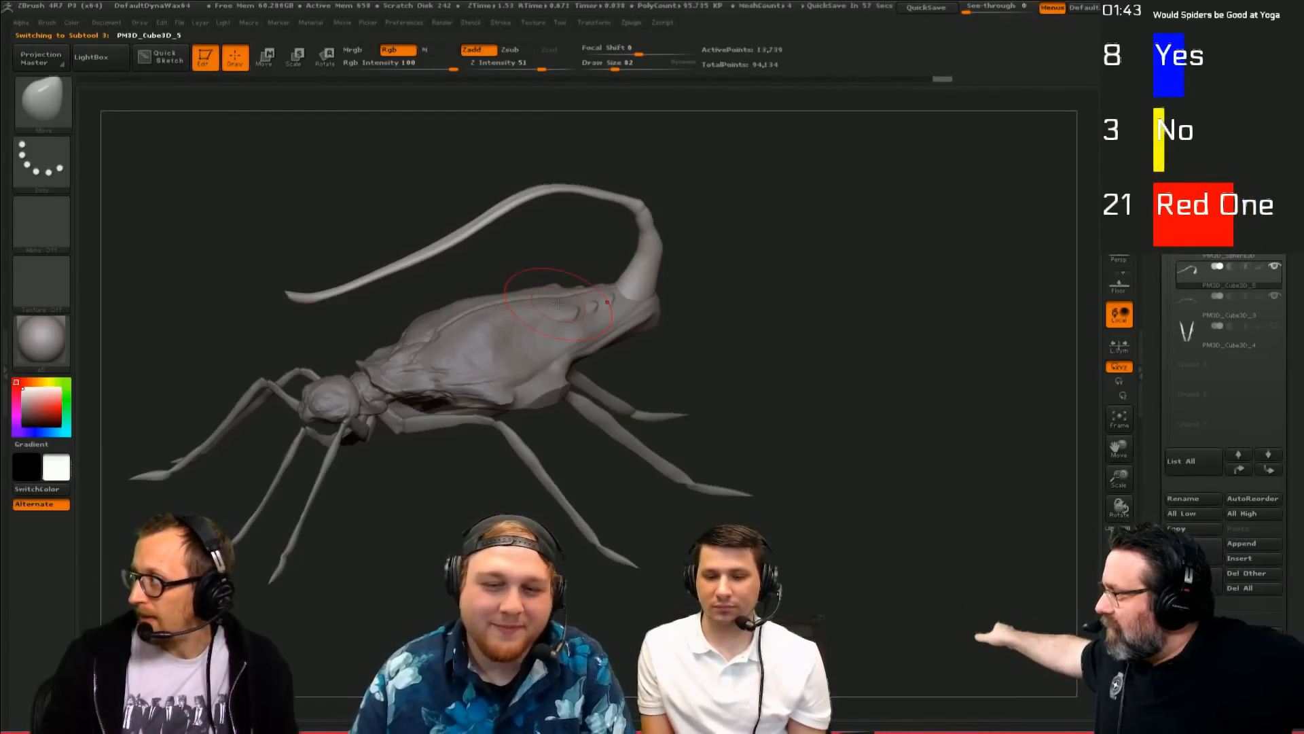
Step: Work the abdomen's tip around the stinger's base with the ClayBuildup brush at draw size 75
drag(798, 314, 726, 258)
alt+click(655, 320)
key(b)
key(c)
key(b)
mouse_move(740, 335)
mouse_down()
mouse_move(712, 331)
mouse_move(716, 343)
mouse_move(735, 339)
mouse_move(675, 326)
mouse_up()
alt+click(657, 331)
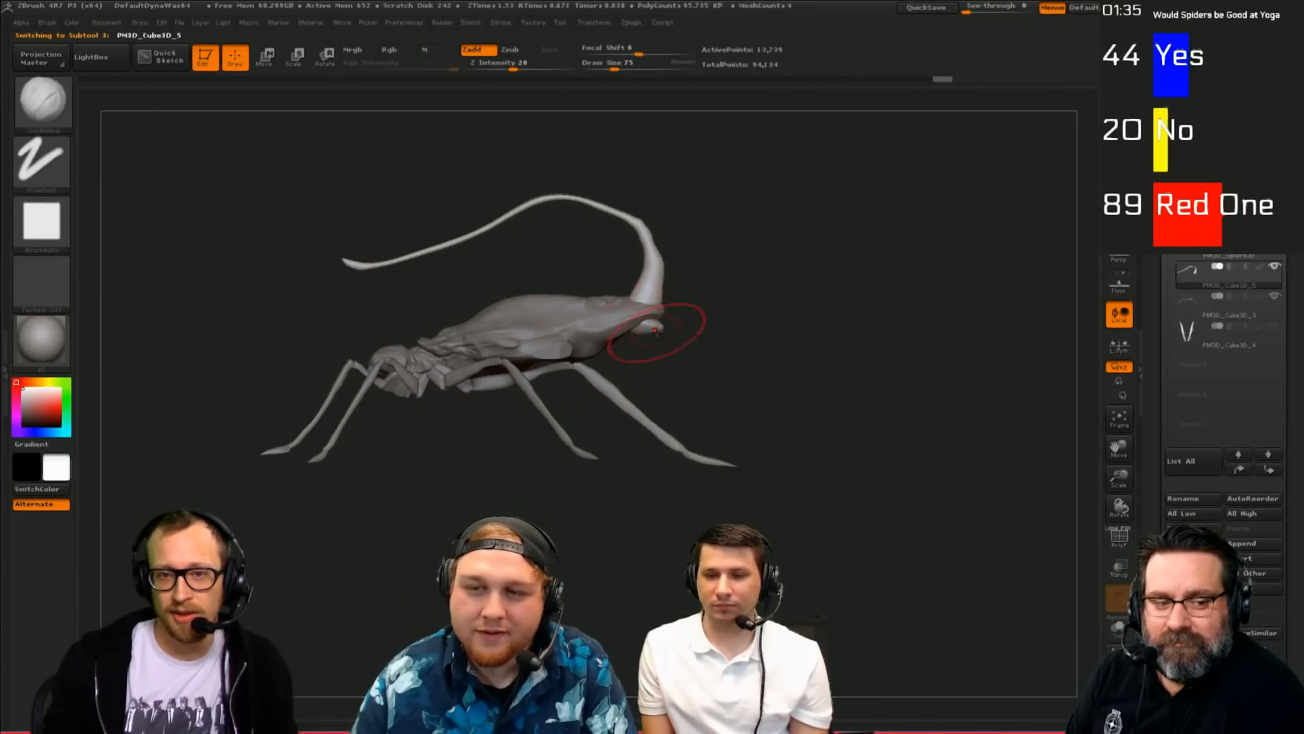
Step: Tuck the stinger's base into the abdomen's tip with the Move brush at draw size 75
key(b)
key(m)
key(v)
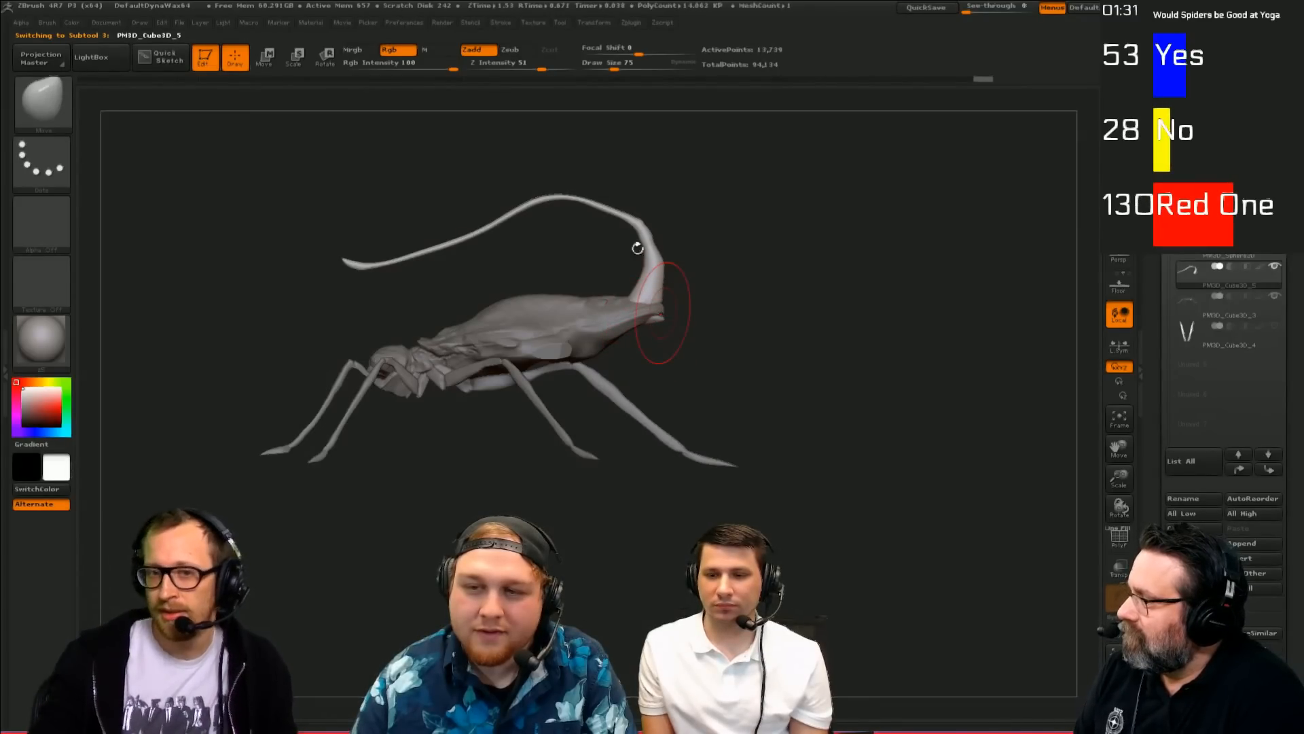
drag(637, 248, 561, 547)
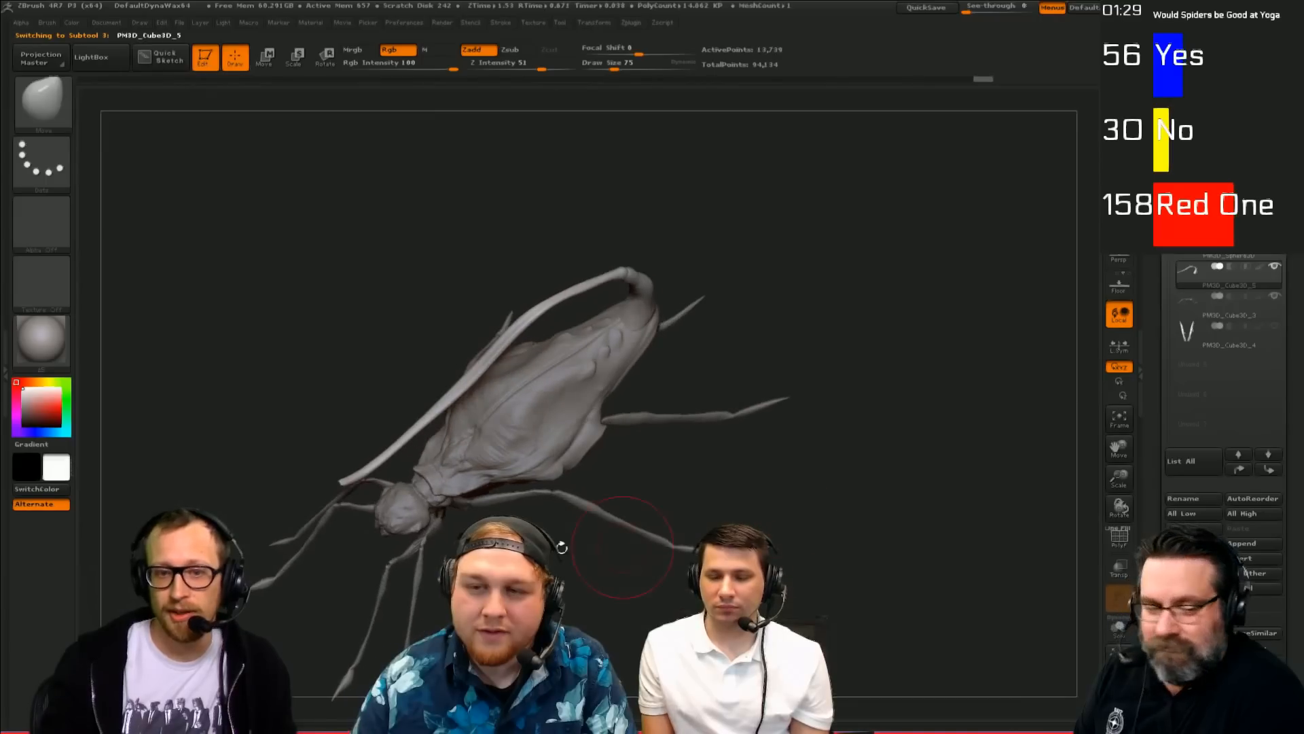
drag(576, 572, 424, 420)
Step: Select the legs subtool, mask the segments of the pair behind the front legs and invert the mask
alt+click(596, 439)
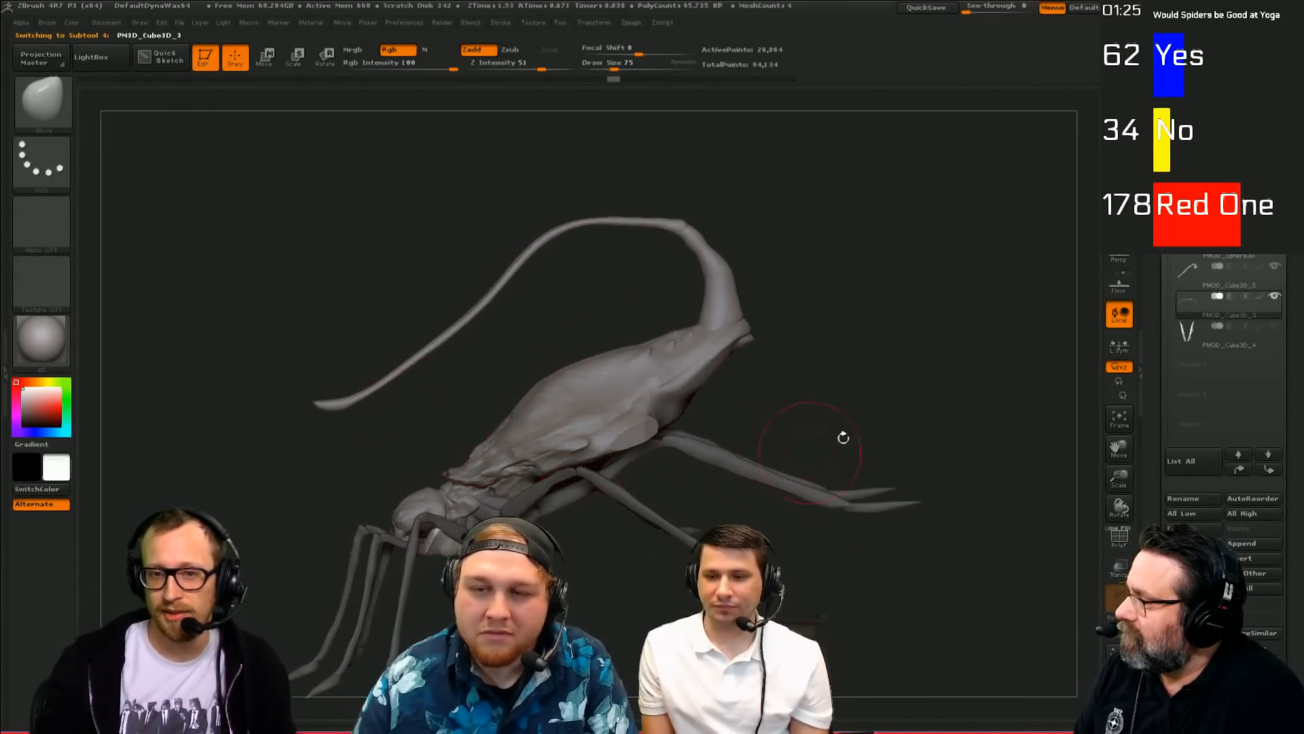
drag(841, 437, 701, 381)
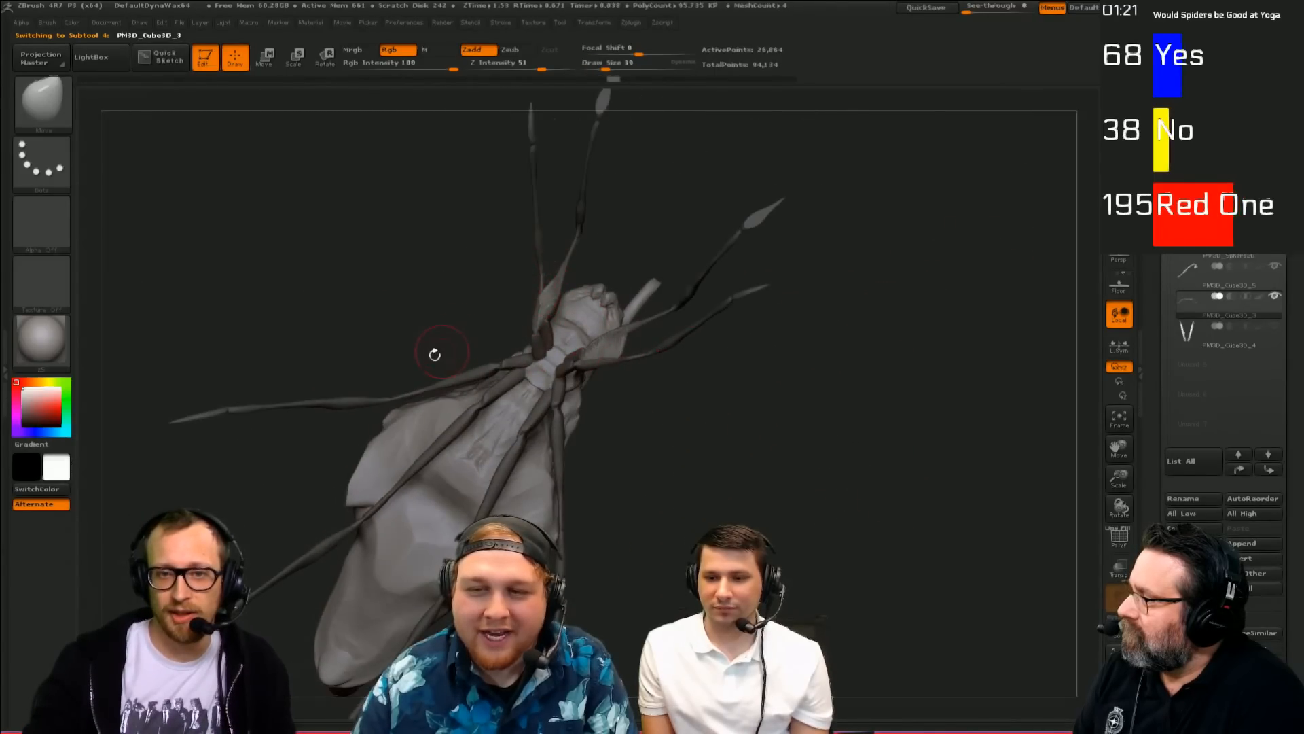
mouse_move(495, 311)
mouse_down()
mouse_move(544, 354)
mouse_move(535, 320)
mouse_move(531, 362)
mouse_move(895, 508)
mouse_move(748, 457)
mouse_move(844, 527)
mouse_move(720, 436)
mouse_move(693, 446)
mouse_up()
ctrl+click(523, 364)
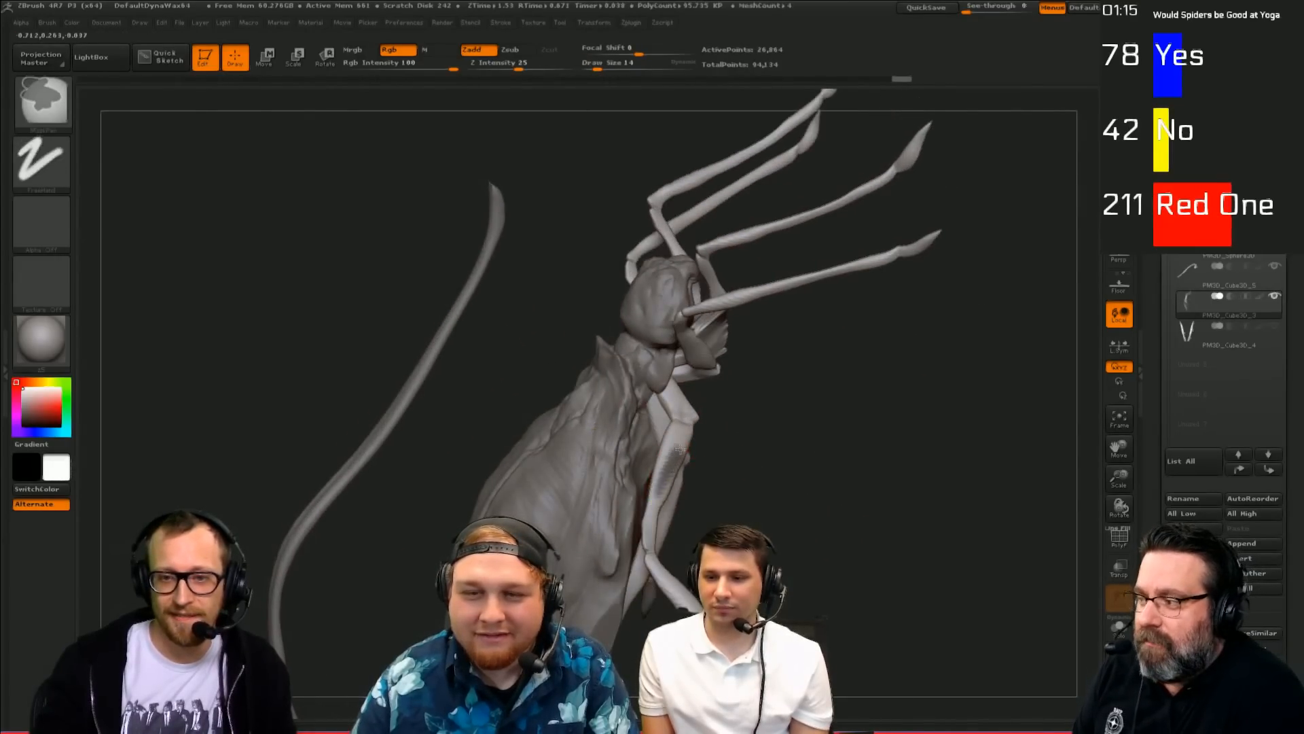
ctrl+click(685, 424)
ctrl+click(667, 474)
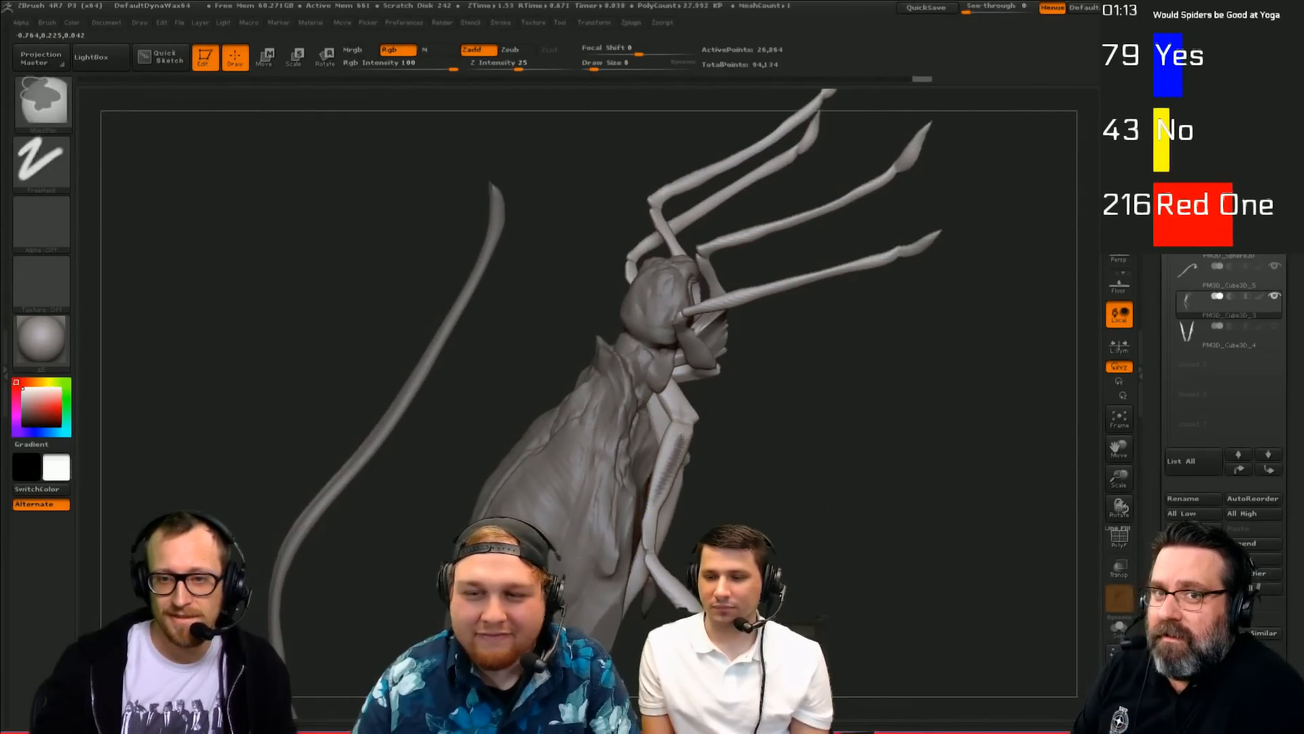
drag(754, 401, 780, 471)
ctrl+click(783, 401)
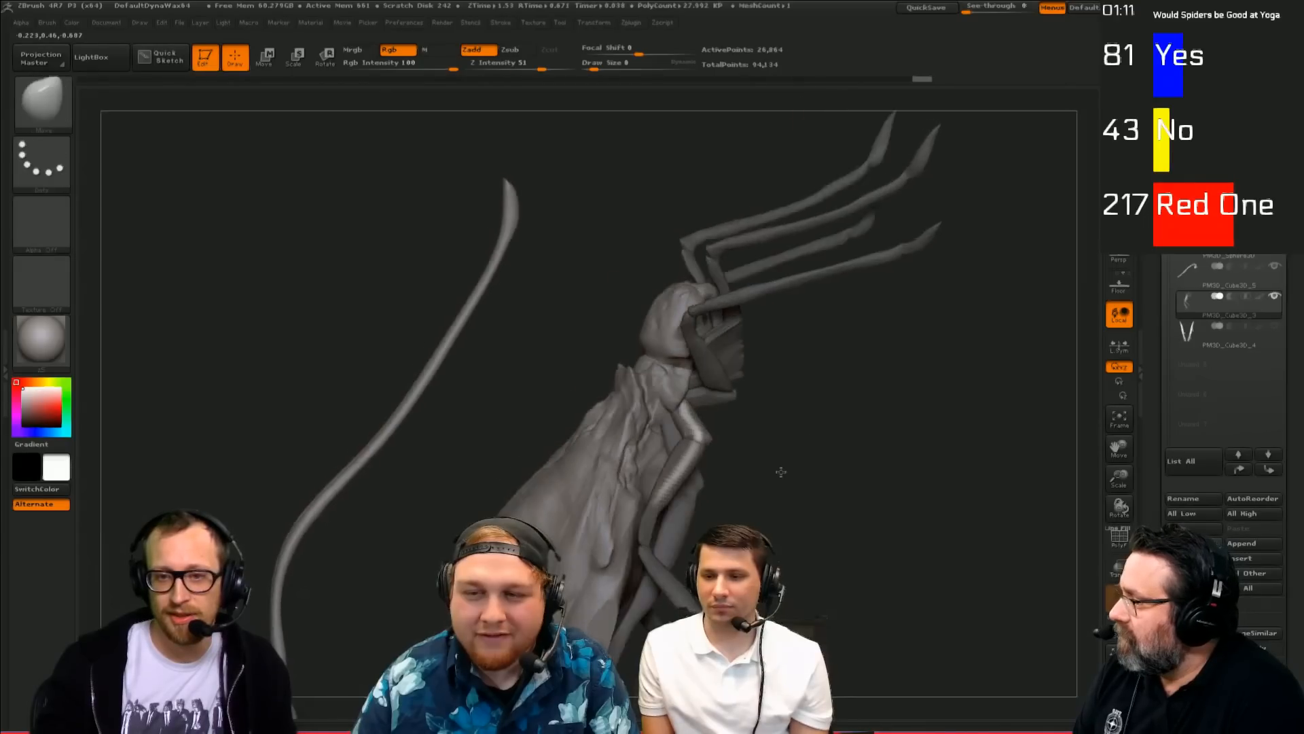
Step: Draw the unmasked strips of the leg pair out into broad flaps using transpose Move and the Move brush at draw size 186
key(w)
drag(697, 481, 829, 505)
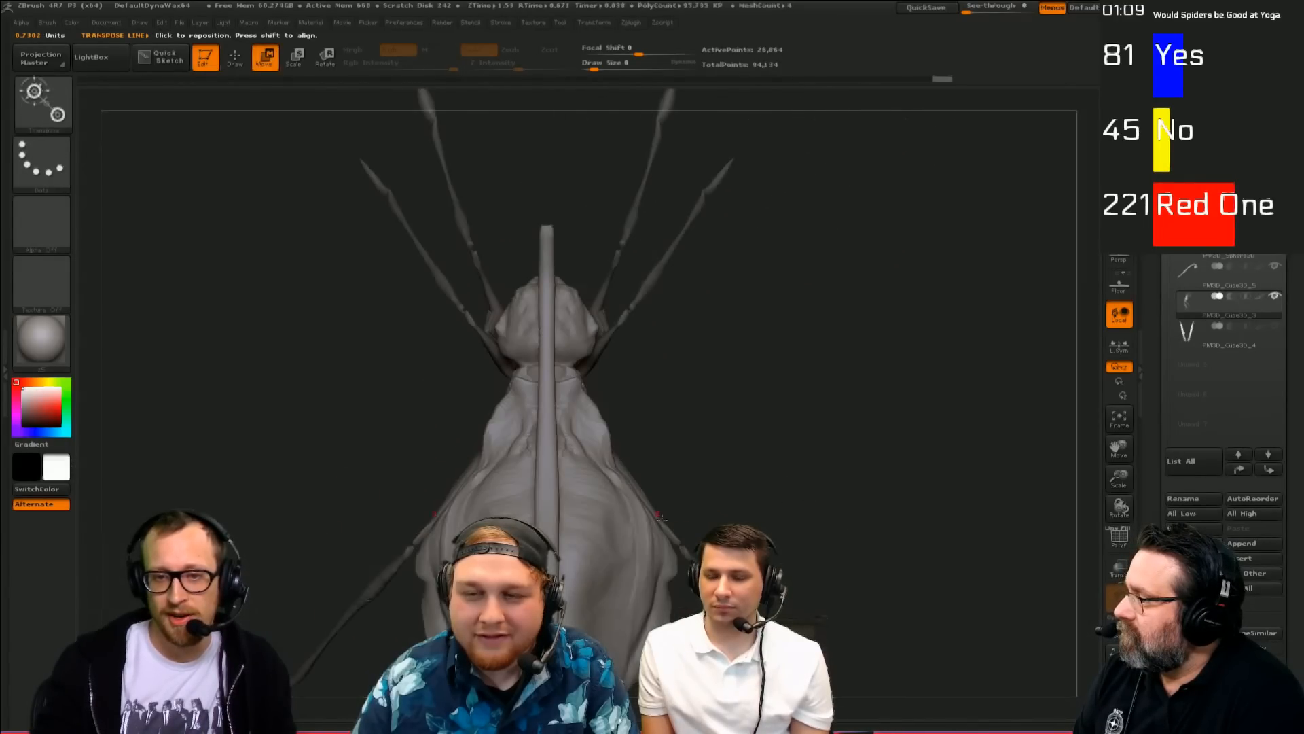
drag(660, 522, 673, 420)
mouse_move(667, 472)
mouse_down()
mouse_move(670, 429)
mouse_move(692, 409)
mouse_move(786, 390)
mouse_move(689, 352)
mouse_move(675, 328)
mouse_up()
key(q)
key(s)
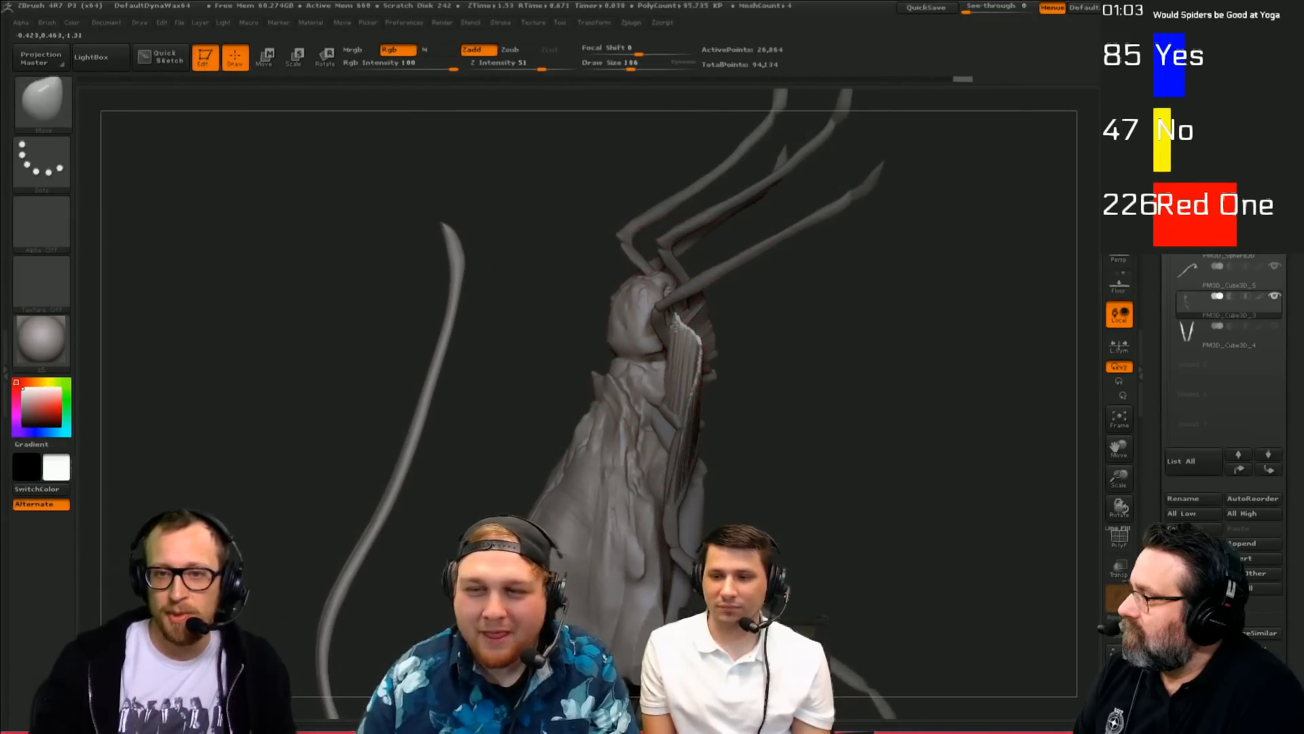
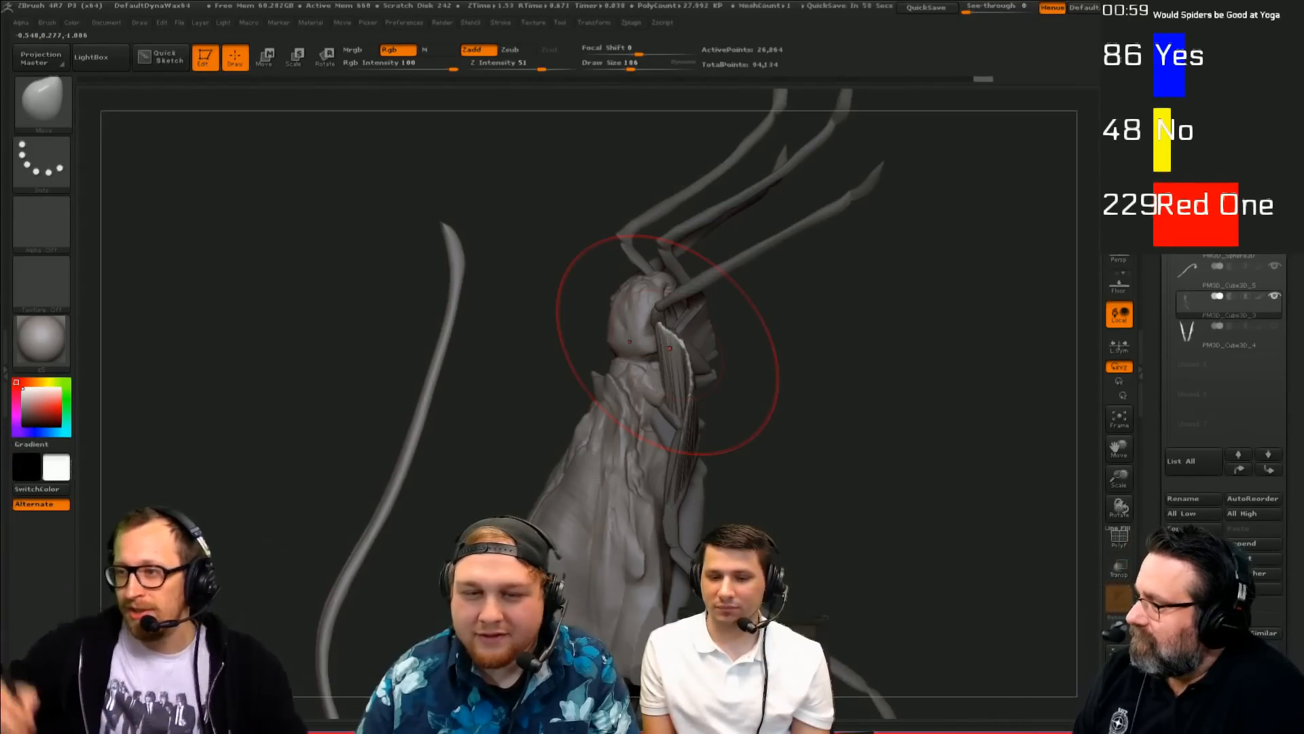
mouse_move(879, 495)
mouse_down()
mouse_move(897, 471)
mouse_move(880, 462)
mouse_up()
Step: Smooth the ridged leg flaps and soften their outer edges with the Smooth brush at draw size 122
mouse_move(720, 336)
shift+mouse_down()
mouse_move(745, 408)
mouse_move(574, 447)
shift+mouse_up()
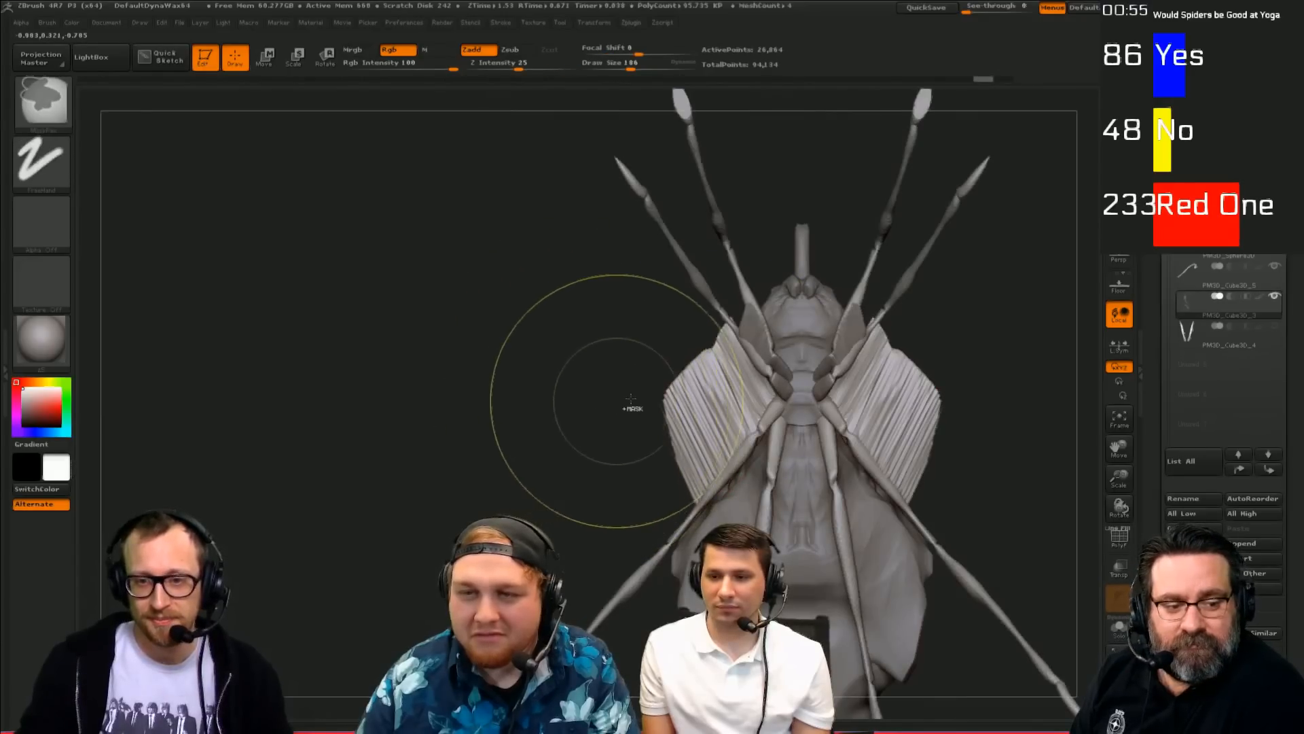
shift+drag(669, 385, 688, 389)
shift+drag(687, 436, 703, 413)
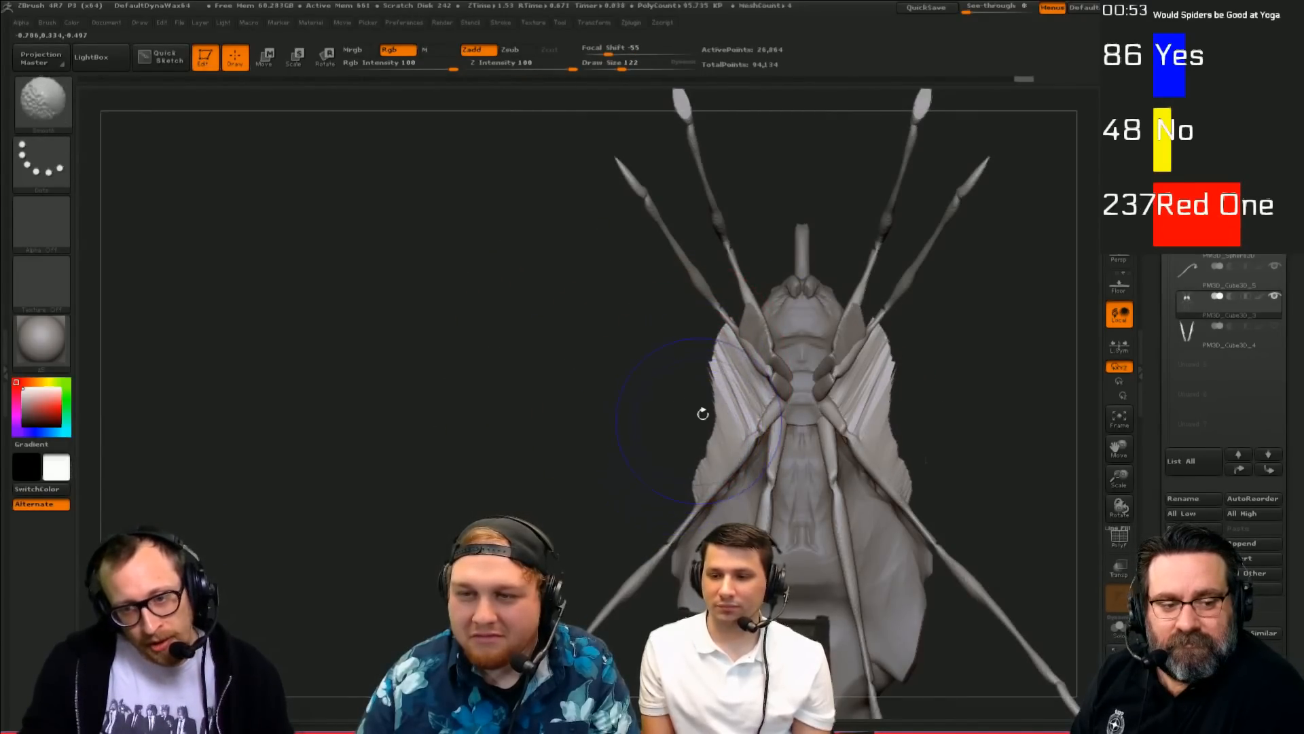
shift+drag(706, 360, 706, 447)
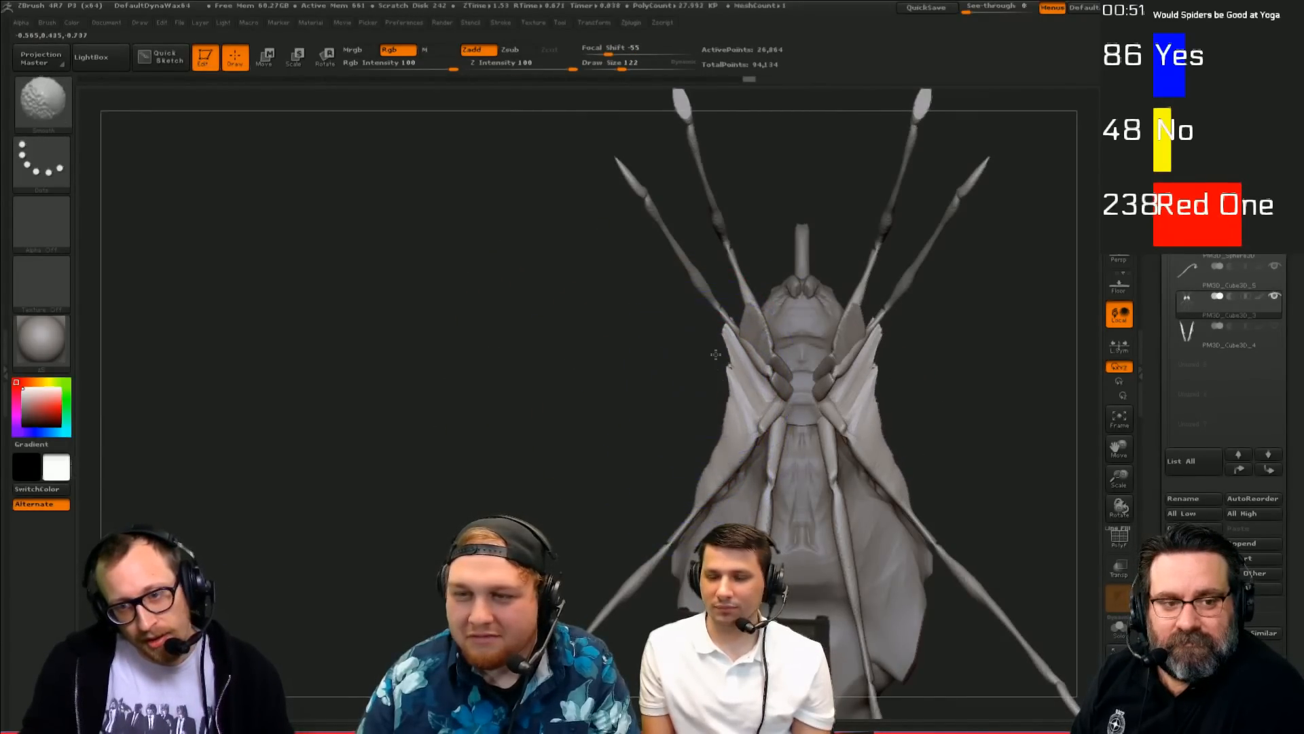
Step: Adjust the smoothed flaps along their leg segments with the Move brush at draw size 42
drag(524, 435, 559, 560)
mouse_move(625, 489)
mouse_down()
mouse_move(595, 491)
mouse_move(600, 589)
mouse_move(615, 493)
mouse_move(679, 537)
mouse_up()
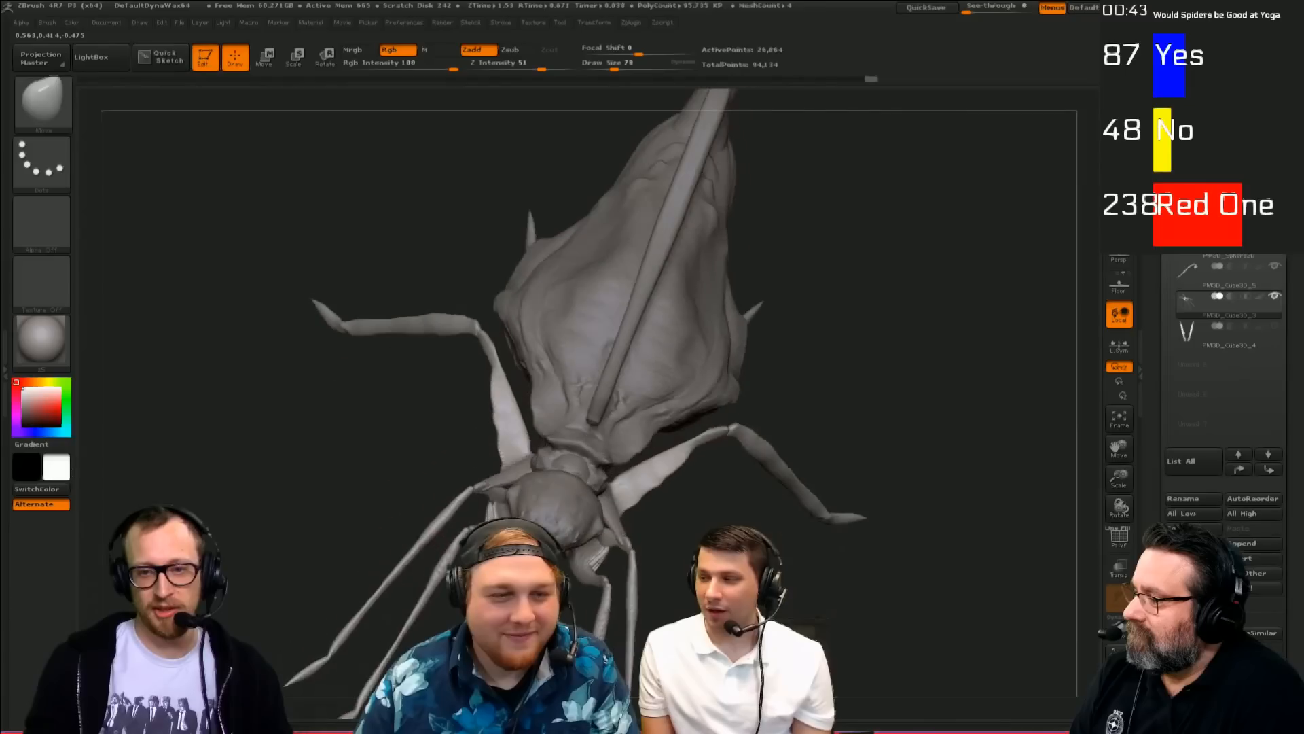
drag(661, 491, 671, 464)
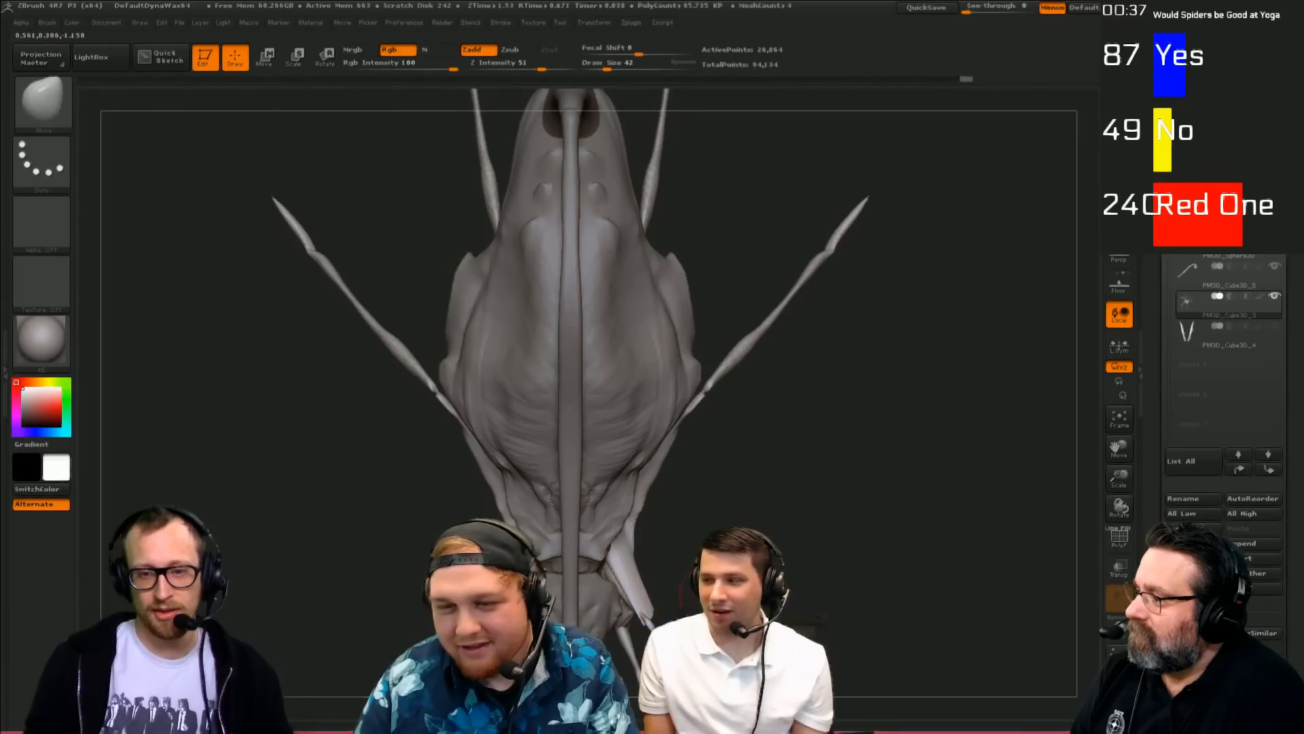
drag(681, 591, 700, 526)
mouse_move(684, 358)
mouse_down()
mouse_move(714, 414)
mouse_move(711, 481)
mouse_move(747, 428)
mouse_move(668, 535)
mouse_up()
key(r)
ctrl+click(639, 451)
mouse_move(720, 476)
mouse_down()
mouse_move(679, 493)
mouse_move(707, 449)
mouse_move(697, 467)
mouse_up()
key(ctrl+z)
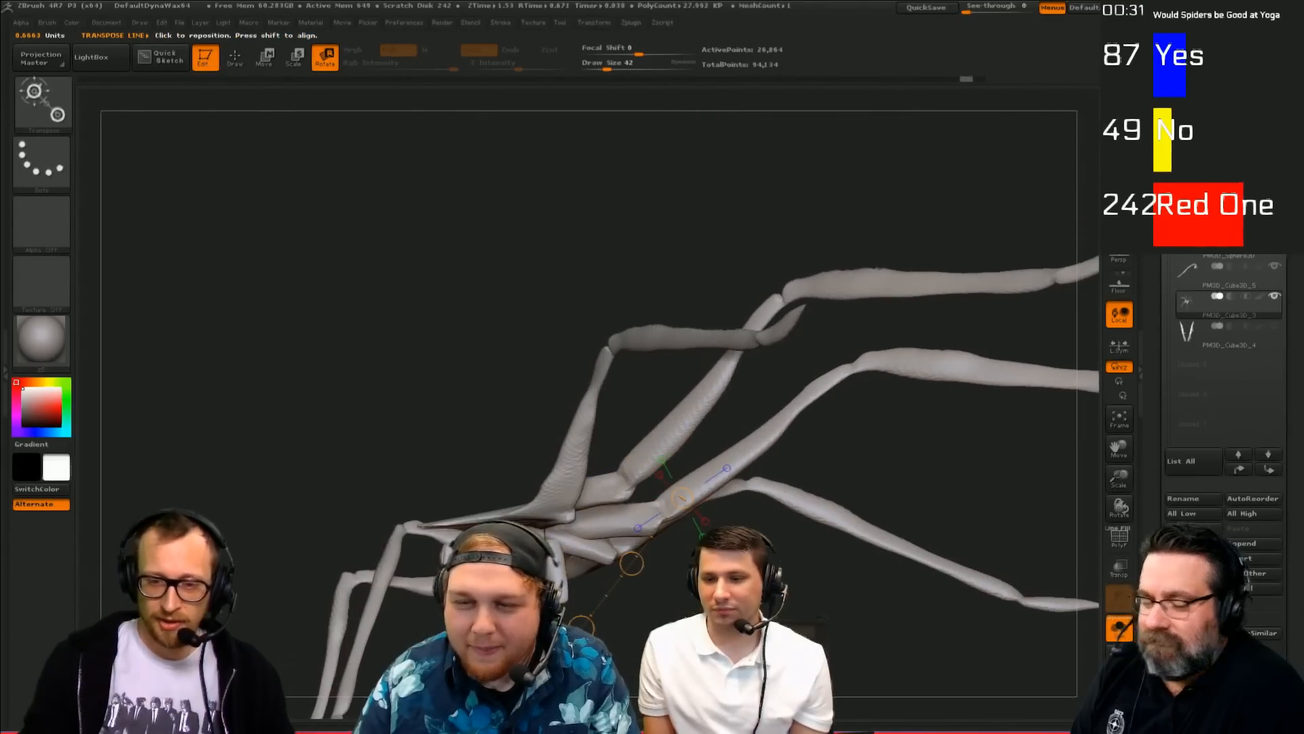
Step: Isolate the two leg polygroups that include the flapped pair and its neighbouring pair, hiding the rest of the legs subtool
key(q)
mouse_move(679, 578)
mouse_down()
mouse_move(679, 543)
mouse_move(681, 605)
mouse_up()
ctrl+shift+click(626, 464)
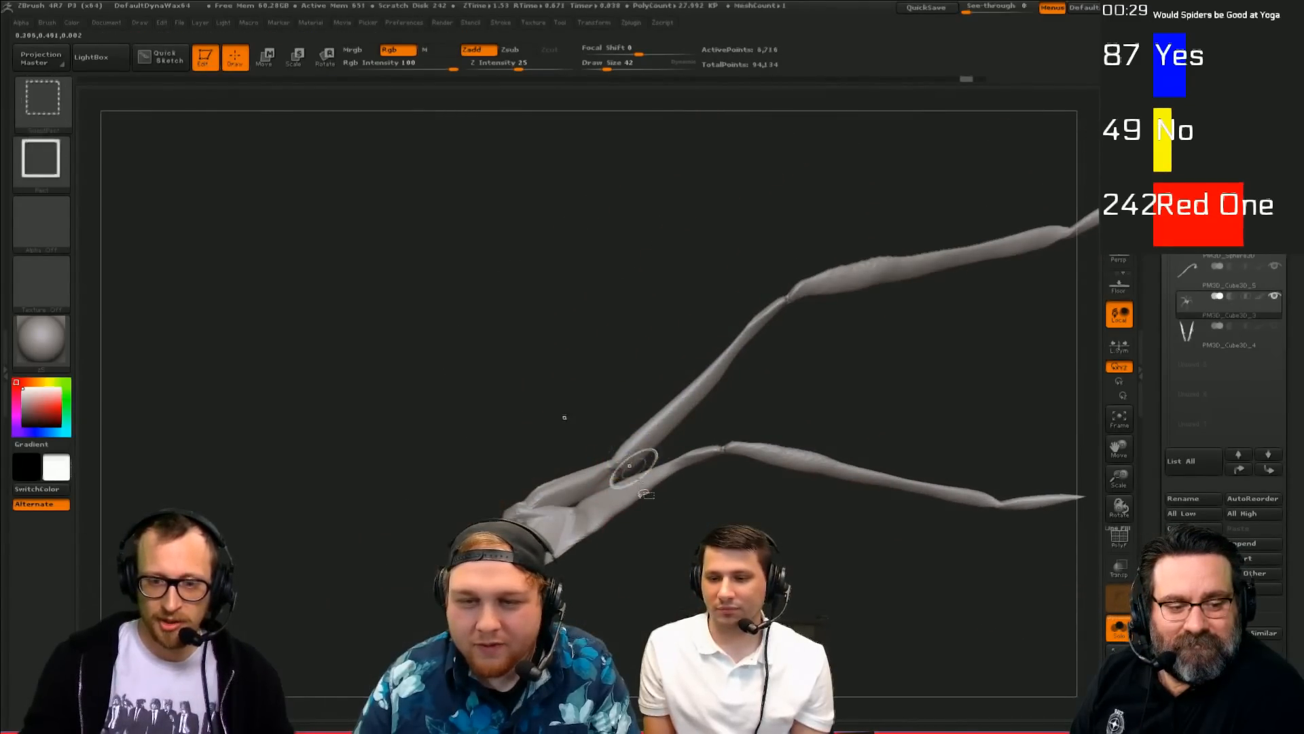
ctrl+shift+click(587, 510)
ctrl+shift+click(560, 414)
ctrl+shift+drag(579, 446, 592, 470)
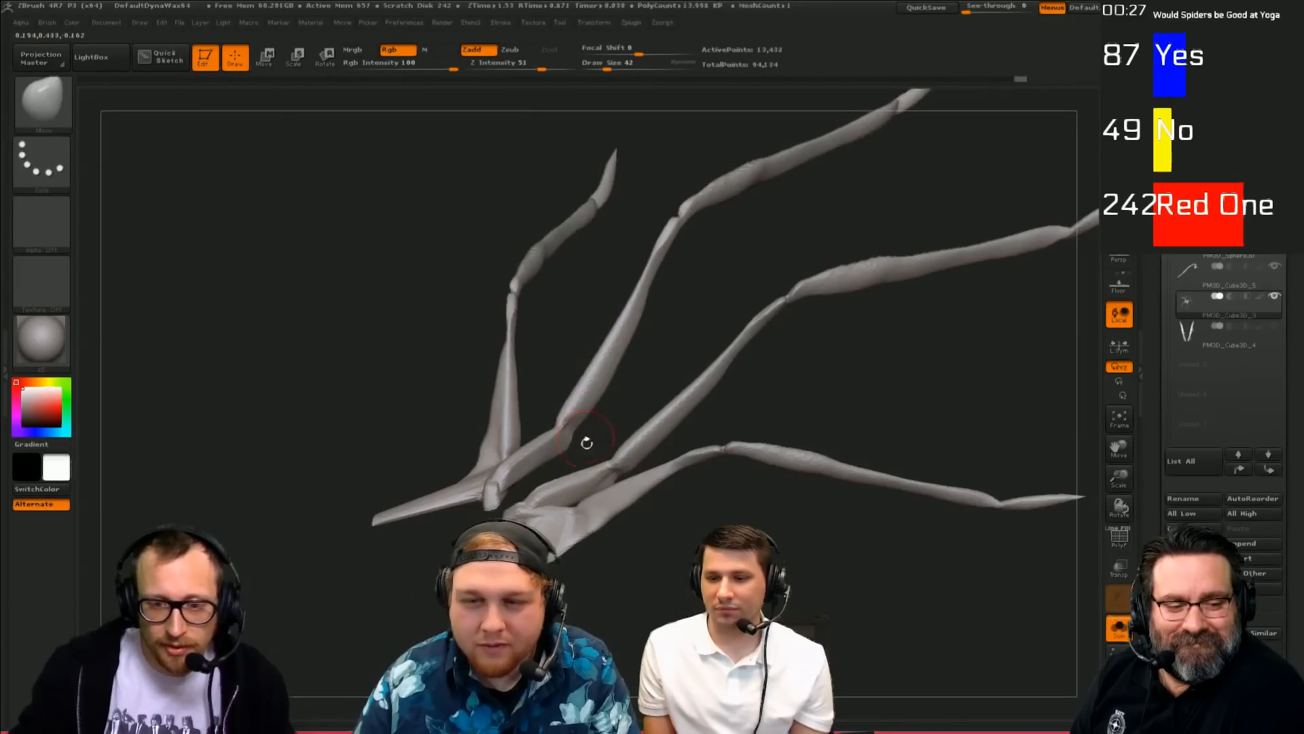
mouse_move(661, 530)
mouse_down()
mouse_move(659, 571)
mouse_move(630, 574)
mouse_move(632, 631)
mouse_up()
Step: Check the isolated legs' polygroup wireframe and mask the outer flapped legs, leaving the two middle legs unmasked
key(r)
key(shift+f)
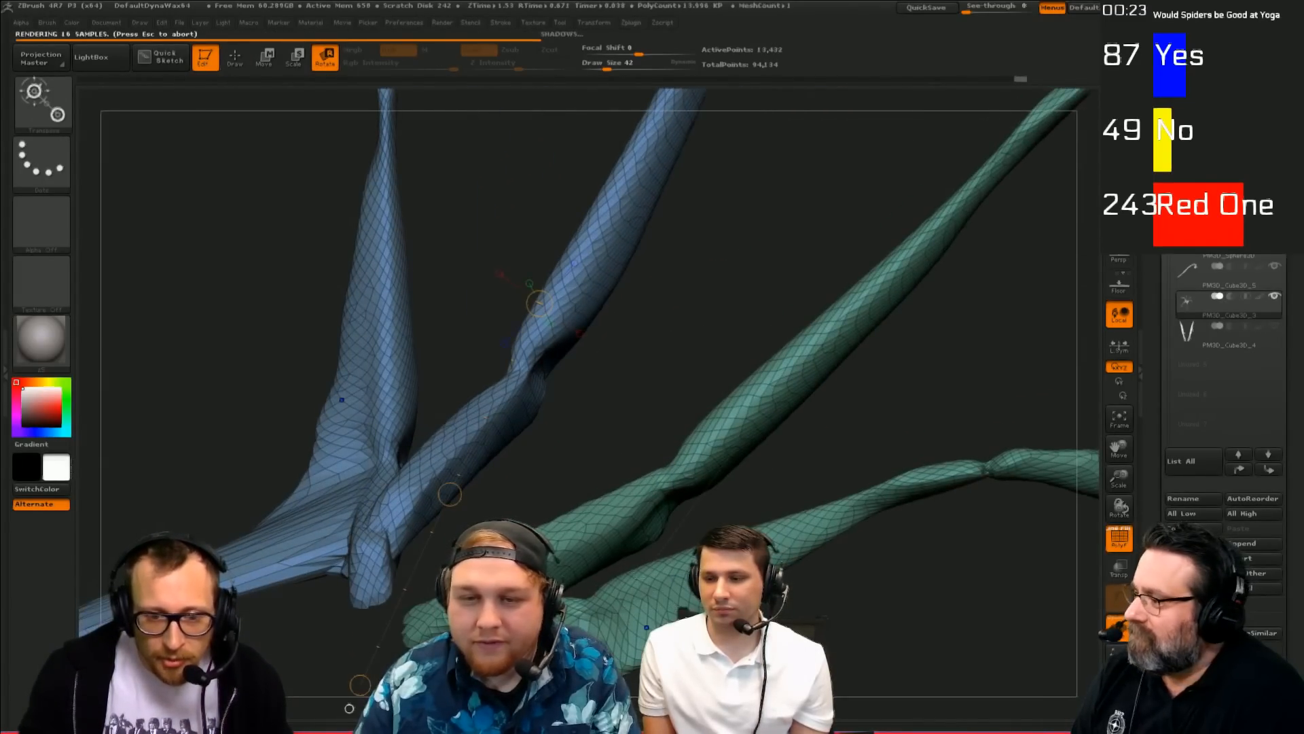
key(f)
alt+drag(635, 536, 799, 436)
key(shift+f)
ctrl+drag(460, 428, 469, 578)
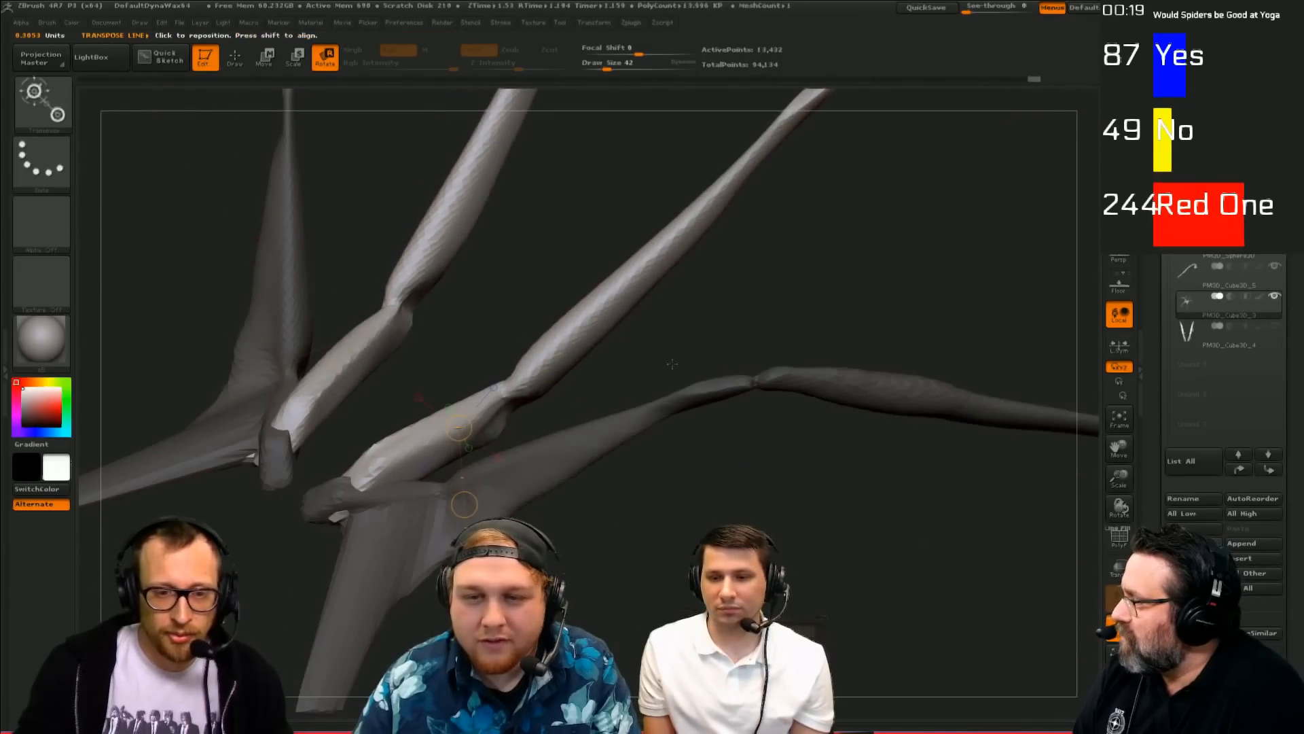
drag(671, 364, 700, 304)
drag(622, 270, 558, 228)
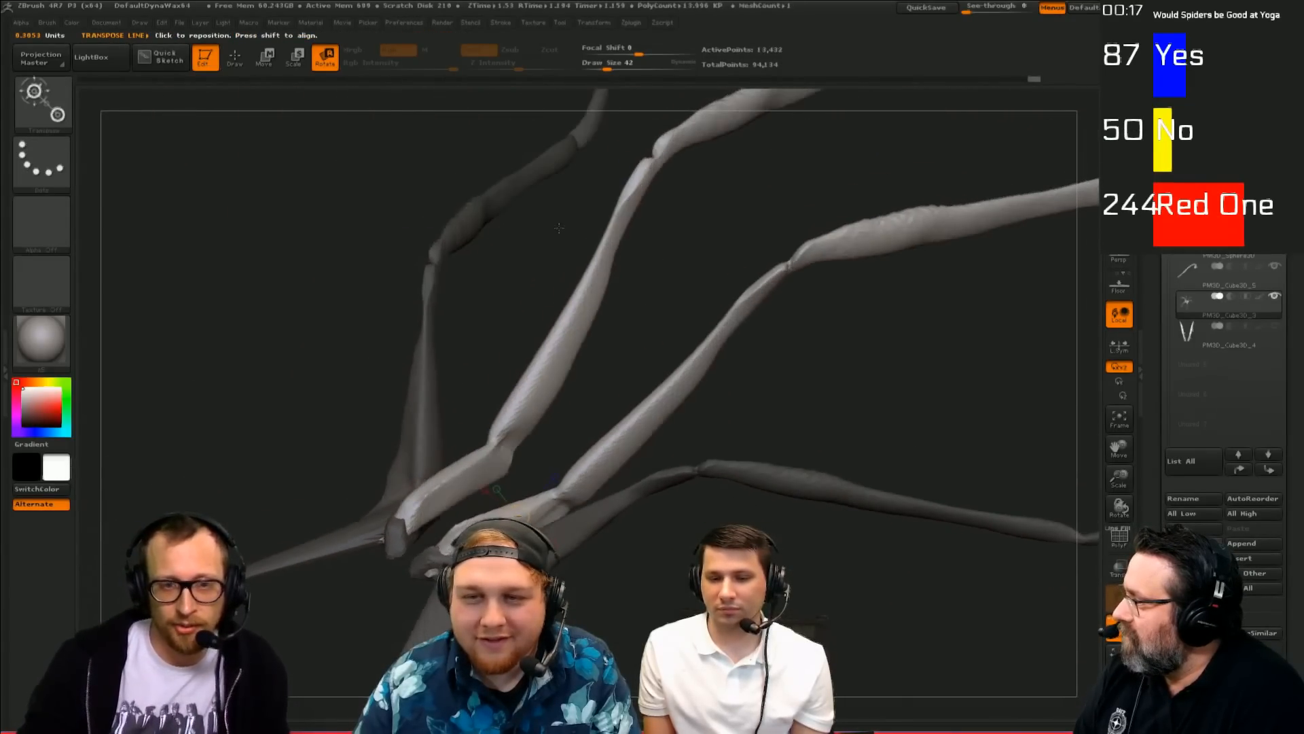
Step: Invert the mask and hide the unmasked legs to isolate the middle pair
drag(1153, 433, 1200, 312)
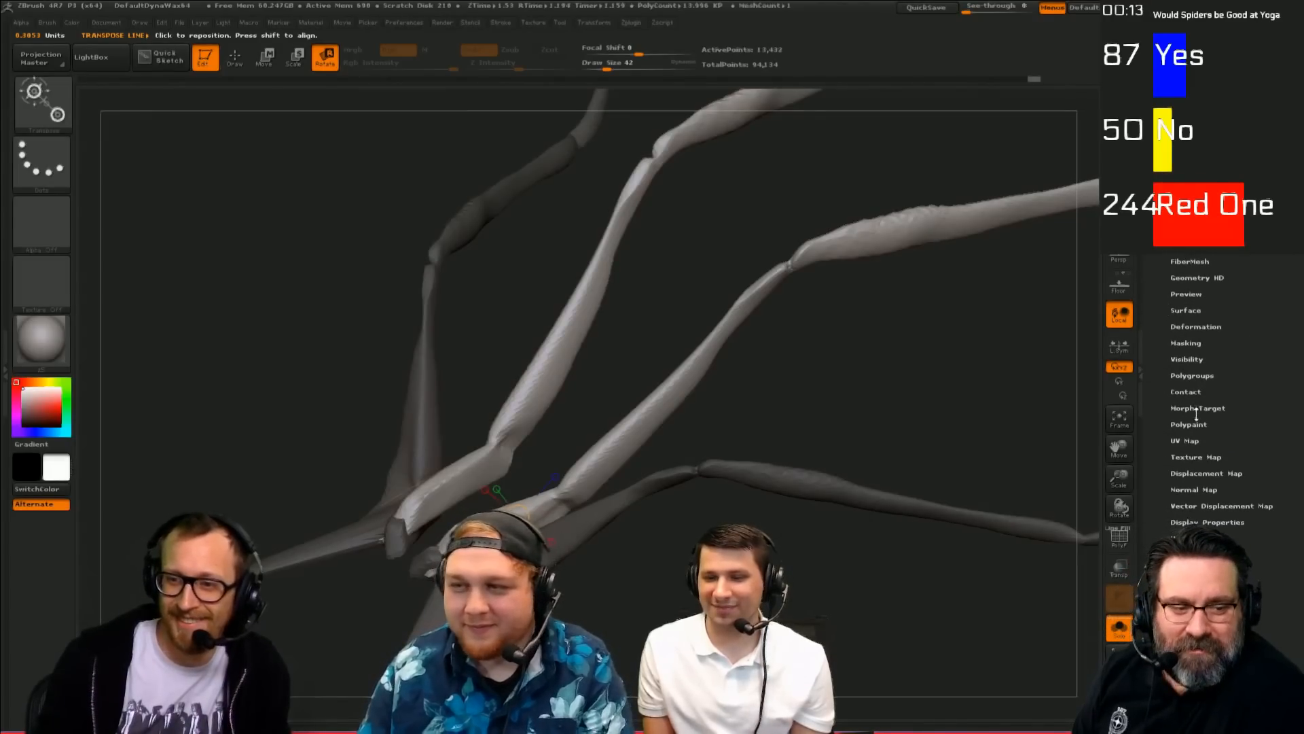
click(1186, 359)
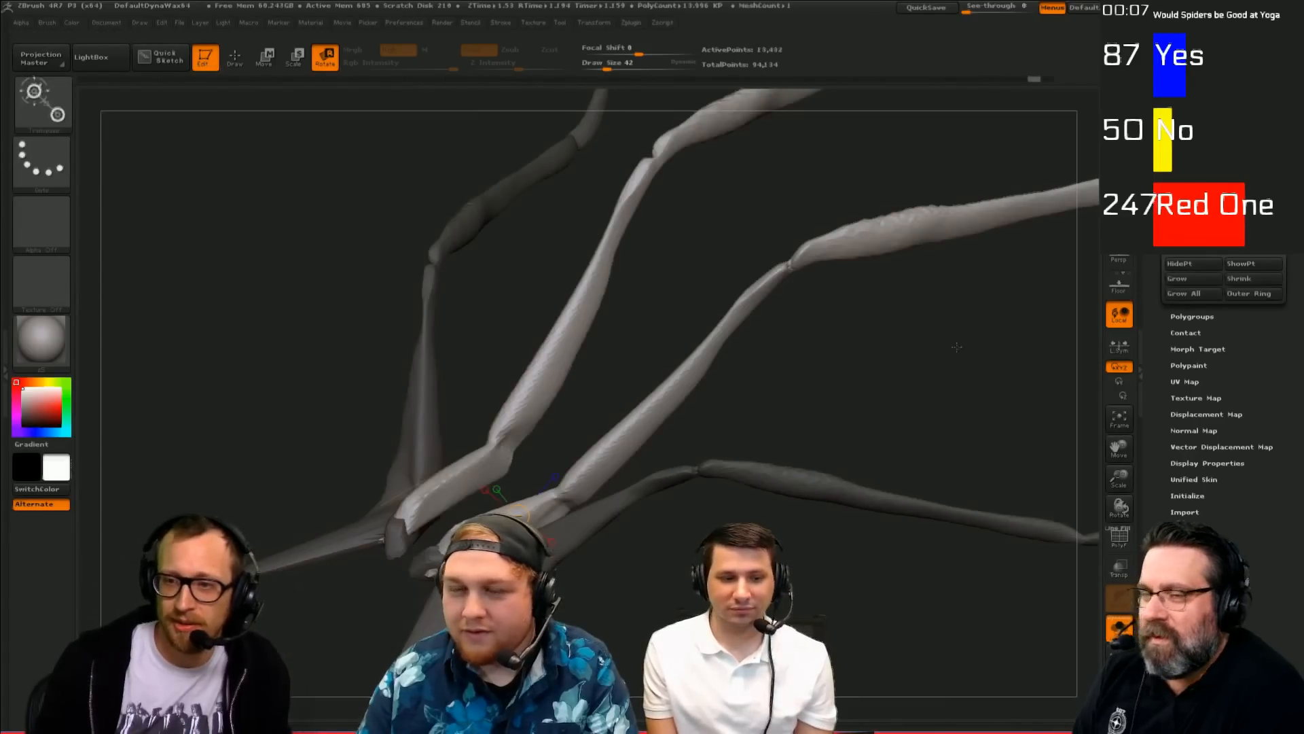
key(q)
key(r)
drag(731, 454, 850, 161)
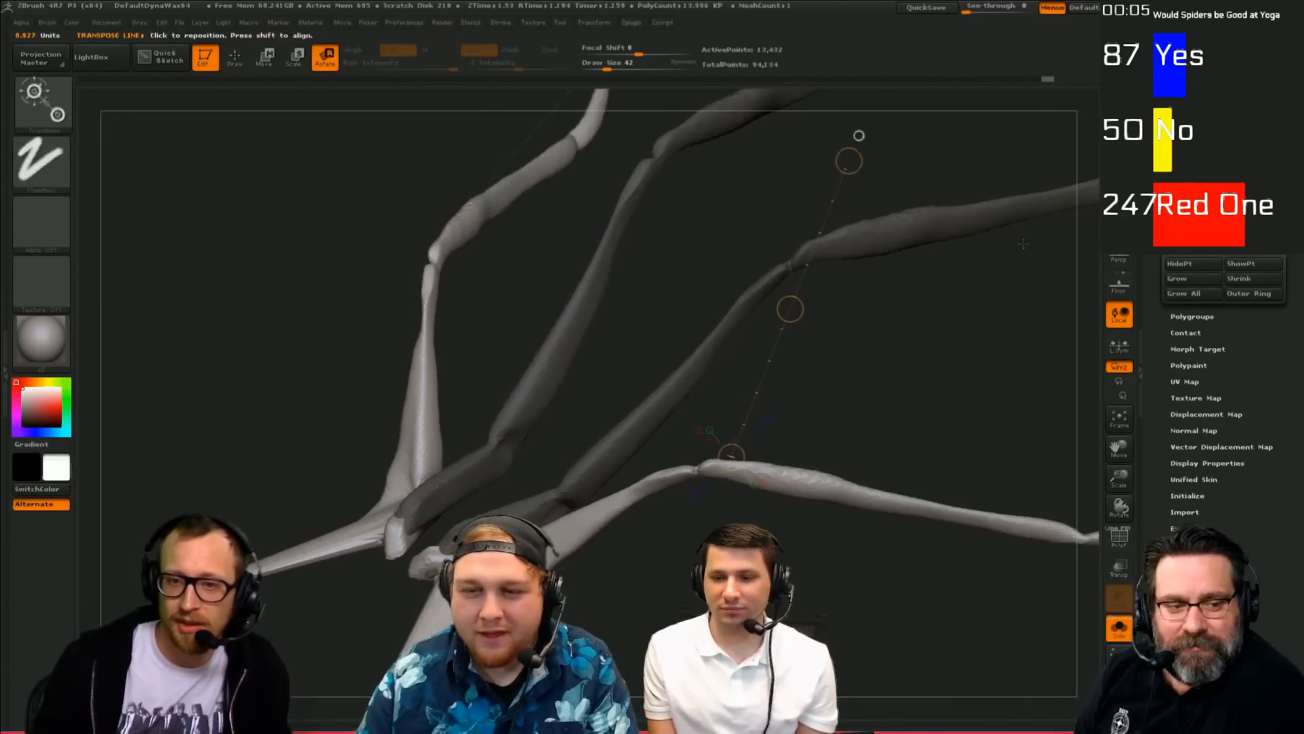
click(1185, 268)
drag(876, 435, 835, 489)
key(q)
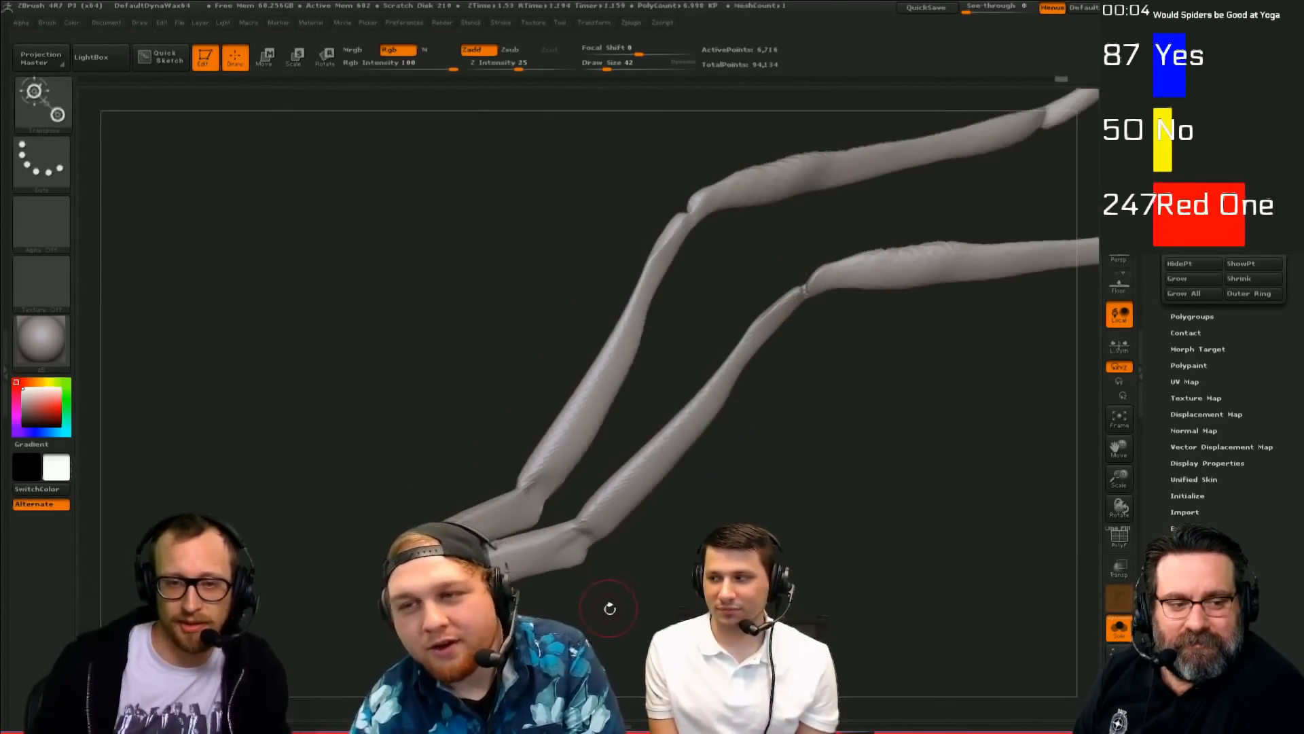
Step: Paint a narrow mask strip along the base segments of the isolated leg pair with the MaskPen brush at draw size 15
alt+drag(609, 609, 585, 506)
key(ctrl)
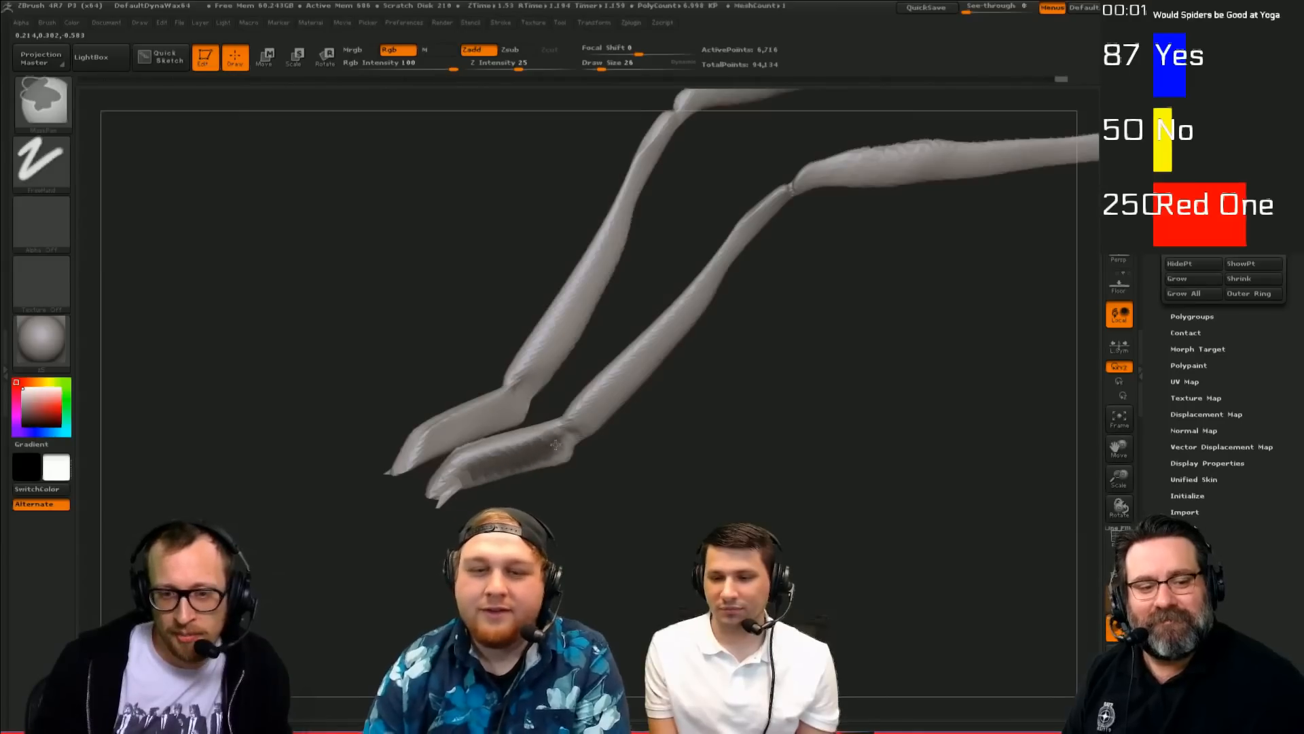
key(ctrl+z)
key(ctrl+z)
key(s)
mouse_move(536, 453)
mouse_down()
mouse_move(565, 441)
mouse_move(608, 386)
mouse_up()
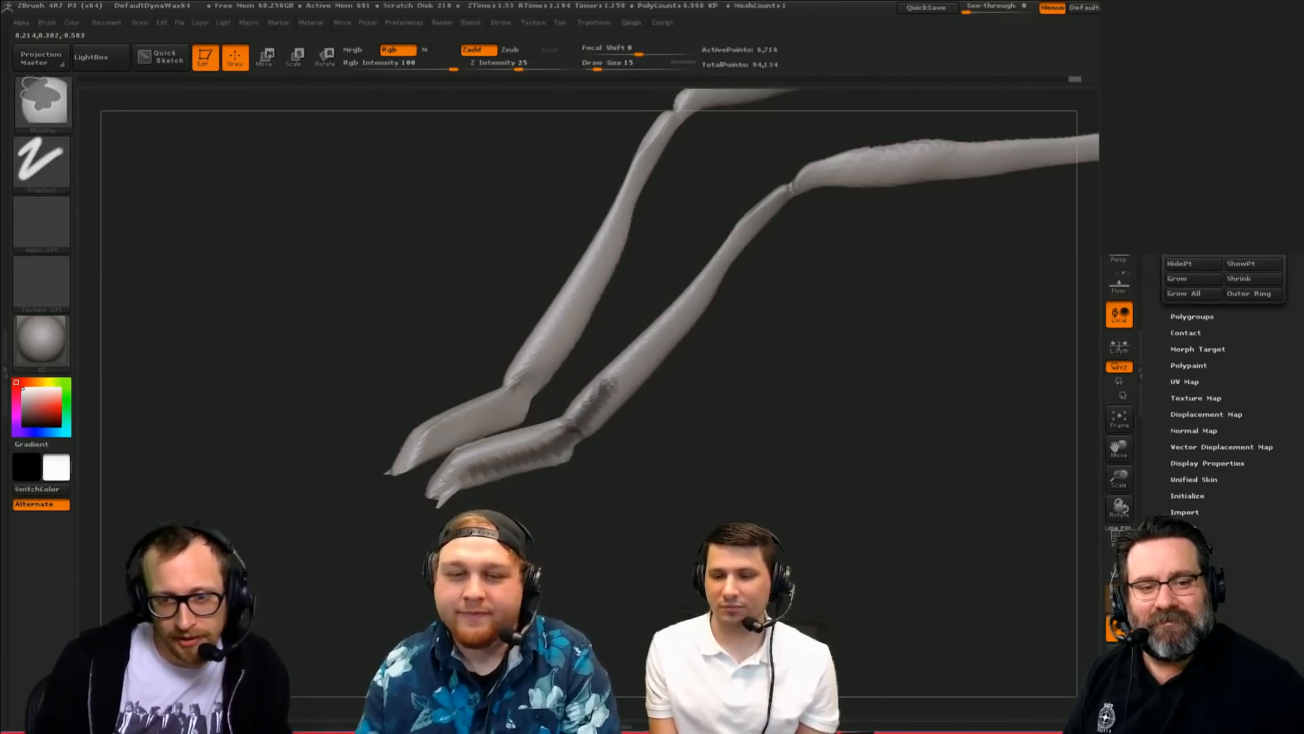
key(ctrl+z)
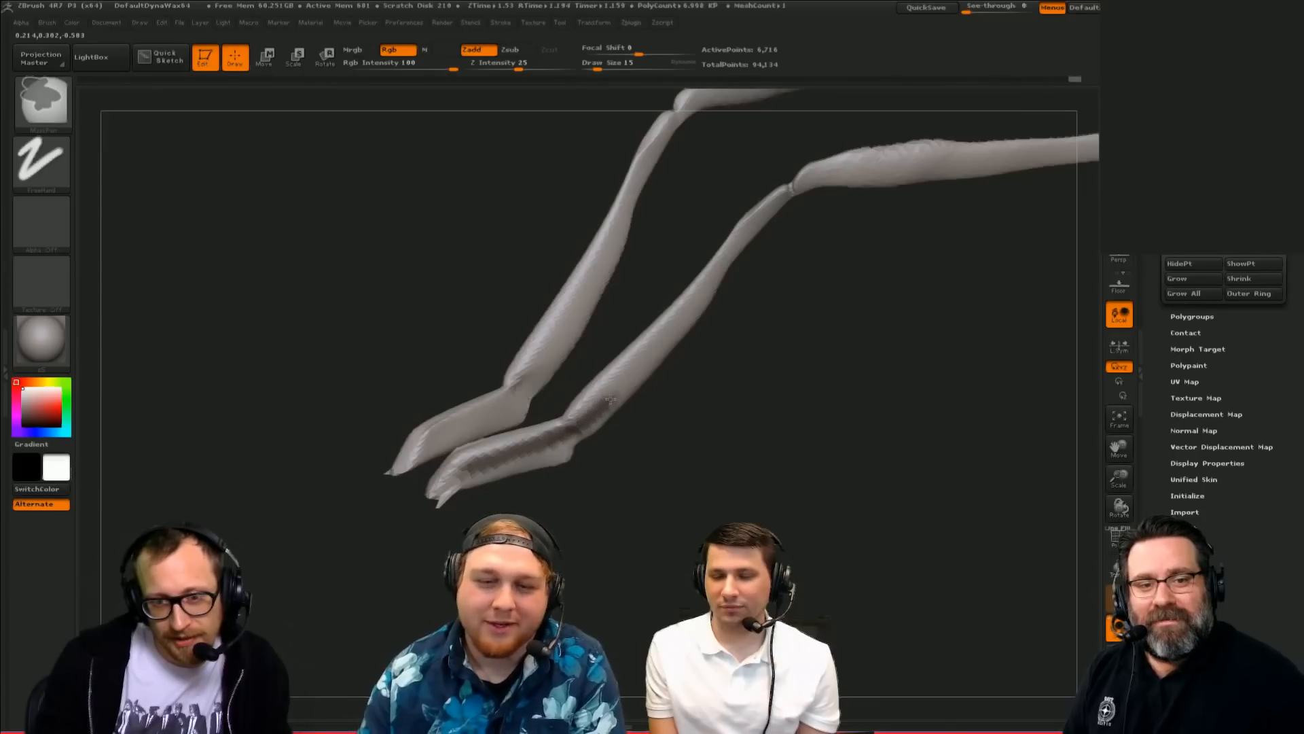
Step: Show all the hidden legs again and invert the mask so only the painted strips can be edited
drag(754, 482, 734, 442)
ctrl+click(748, 486)
ctrl+click(733, 442)
click(1119, 627)
ctrl+shift+click(815, 490)
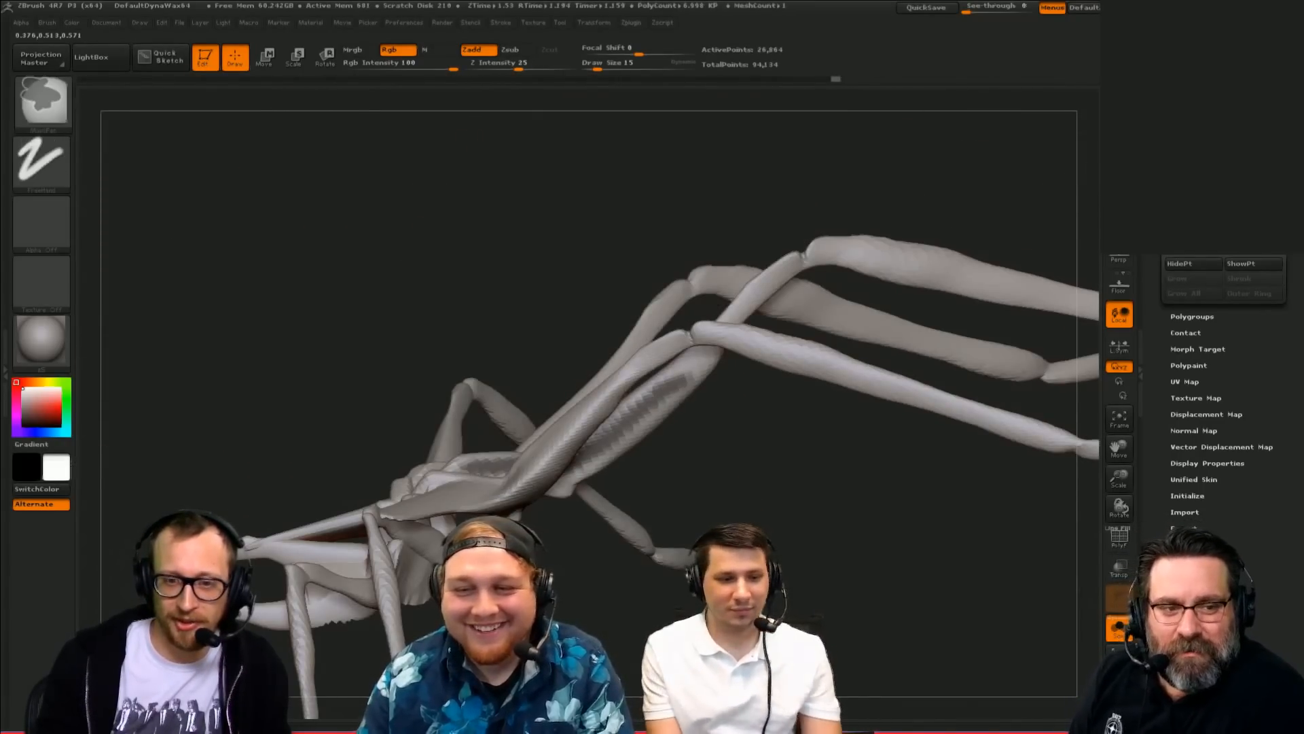
ctrl+click(815, 489)
Step: Pull the unmasked strips outward from their leg segments with the transpose line
mouse_move(815, 468)
mouse_down()
mouse_move(719, 460)
mouse_move(666, 495)
mouse_up()
key(w)
mouse_move(625, 436)
mouse_down()
mouse_move(672, 479)
mouse_move(653, 435)
mouse_up()
drag(722, 326, 713, 343)
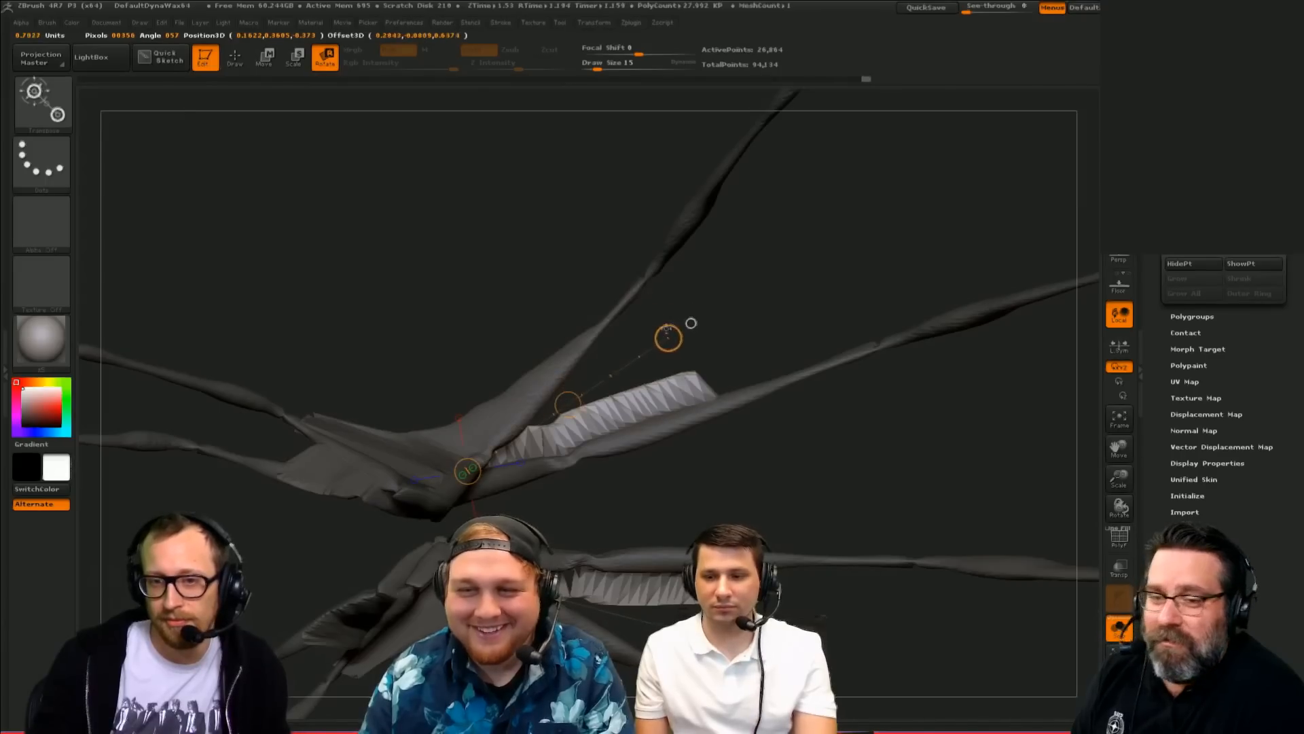
mouse_move(675, 339)
mouse_down()
mouse_move(568, 286)
mouse_move(632, 448)
mouse_move(569, 467)
mouse_up()
key(q)
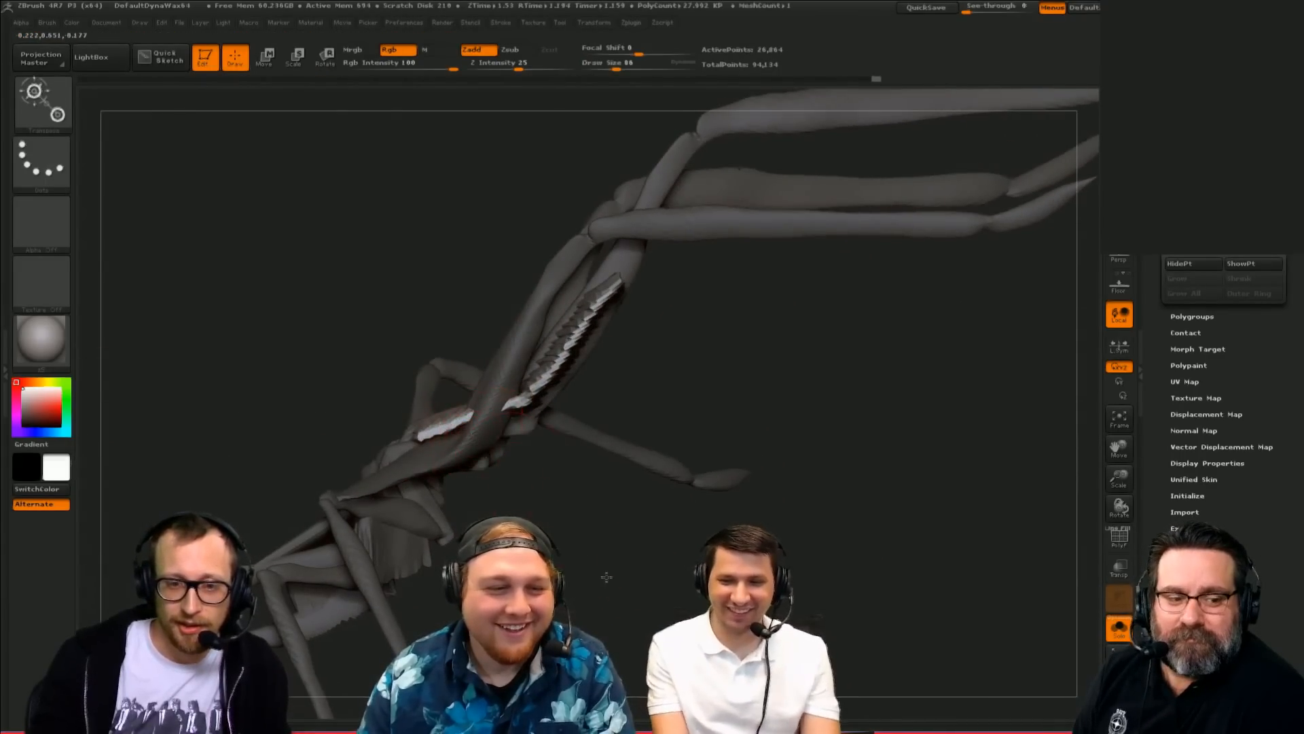
Step: Smooth the extruded strips and spread them into wide flaps with the Move brush at draw size 145
drag(607, 577, 539, 501)
mouse_move(498, 432)
shift+mouse_down()
mouse_move(475, 464)
mouse_move(469, 438)
shift+mouse_up()
mouse_move(567, 463)
mouse_down()
mouse_move(629, 461)
mouse_move(449, 443)
mouse_up()
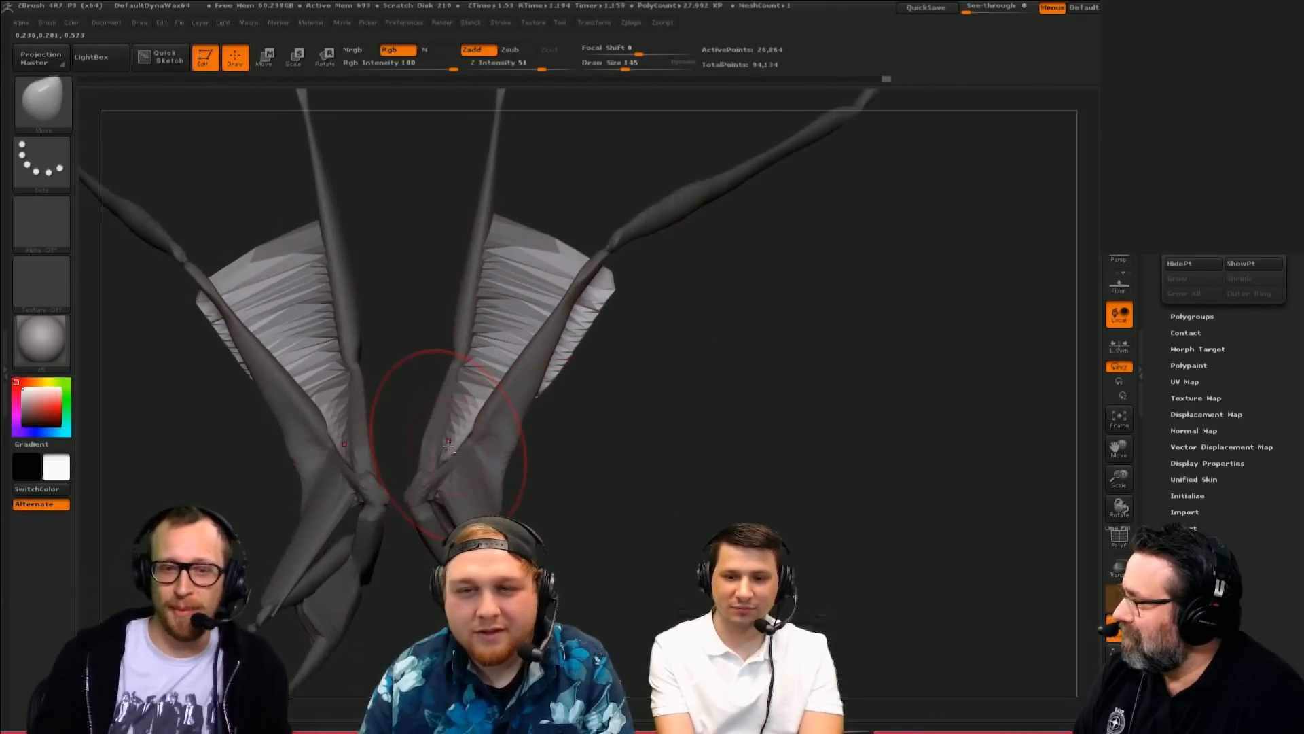
mouse_move(603, 443)
mouse_down()
mouse_move(498, 441)
mouse_move(674, 396)
mouse_move(652, 384)
mouse_up()
Step: Reshape the new flaps to span the space between the legs with the Move brush, raising the draw size to 228
key(s)
key(])
key(])
key(])
drag(593, 323, 562, 281)
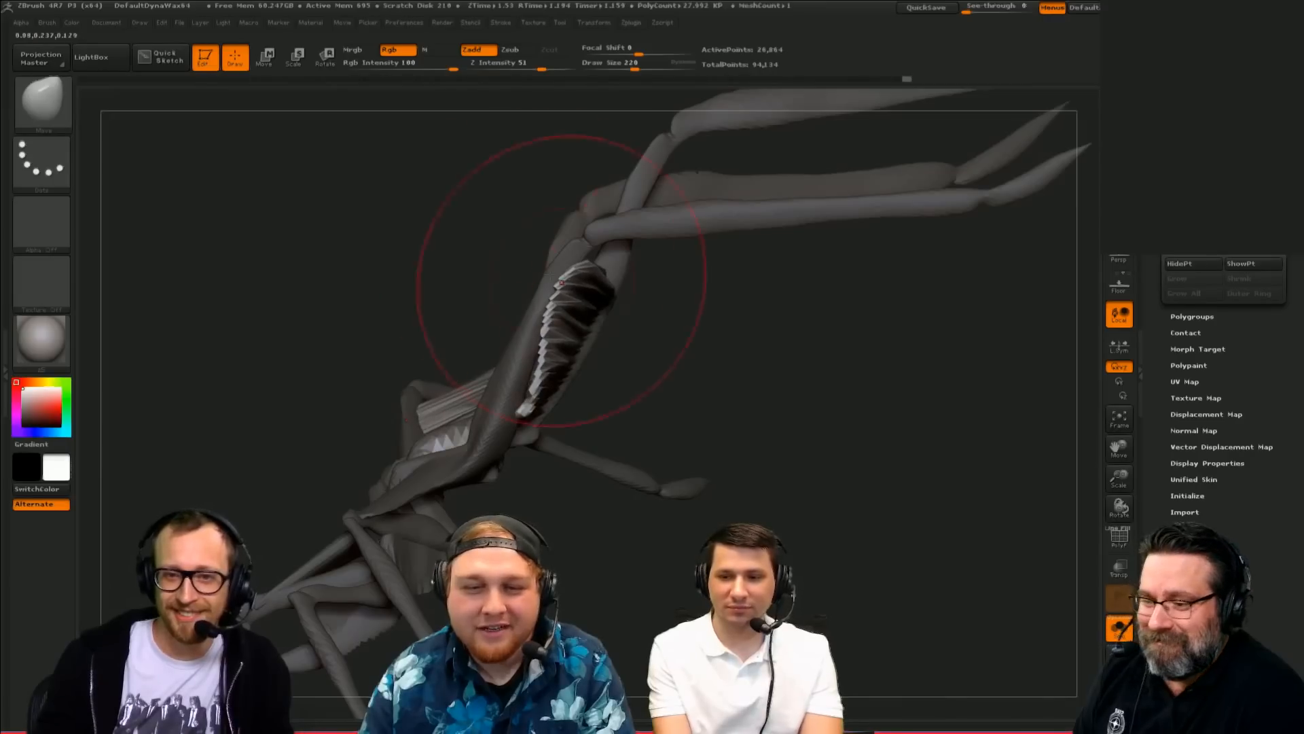
drag(554, 371, 522, 392)
key(s)
drag(667, 397, 557, 388)
mouse_move(549, 287)
mouse_down()
mouse_move(540, 304)
mouse_move(646, 373)
mouse_move(591, 312)
mouse_up()
Step: Clear the mask and remesh the legs to fuse the new flaps into them
ctrl+click(646, 378)
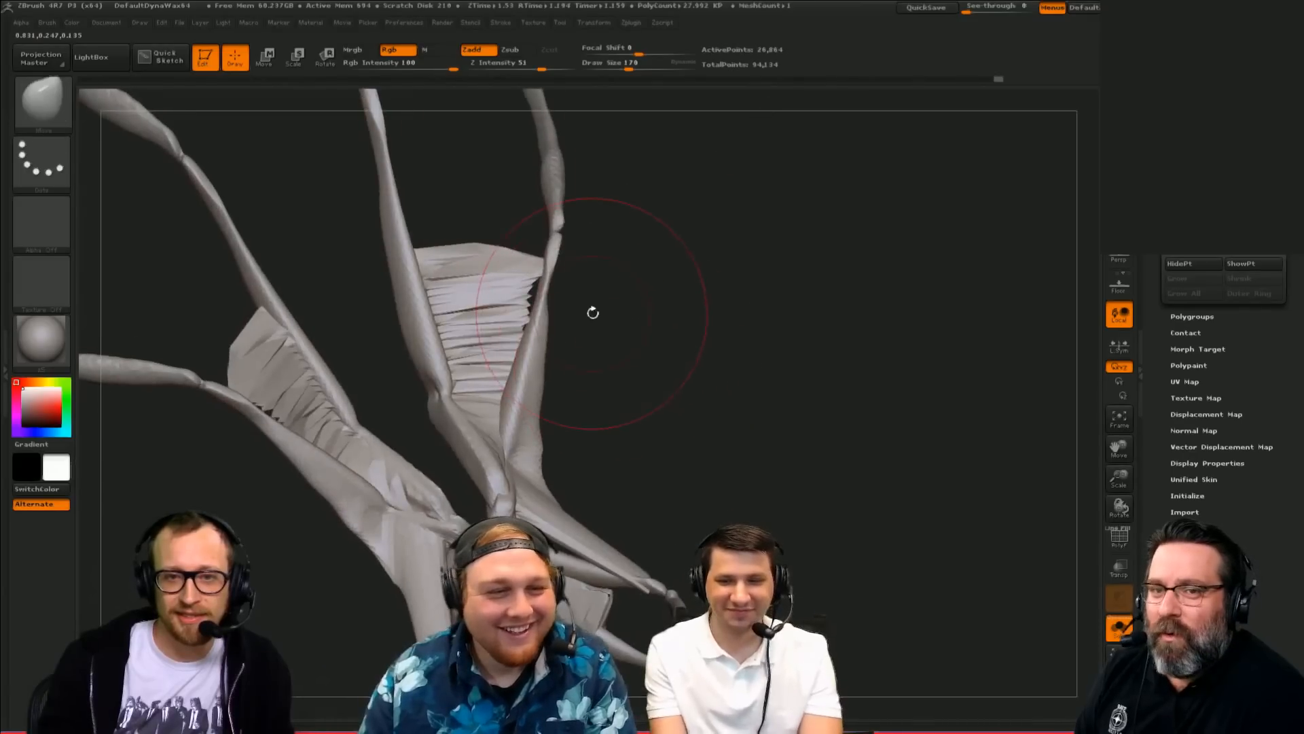
ctrl+click(600, 312)
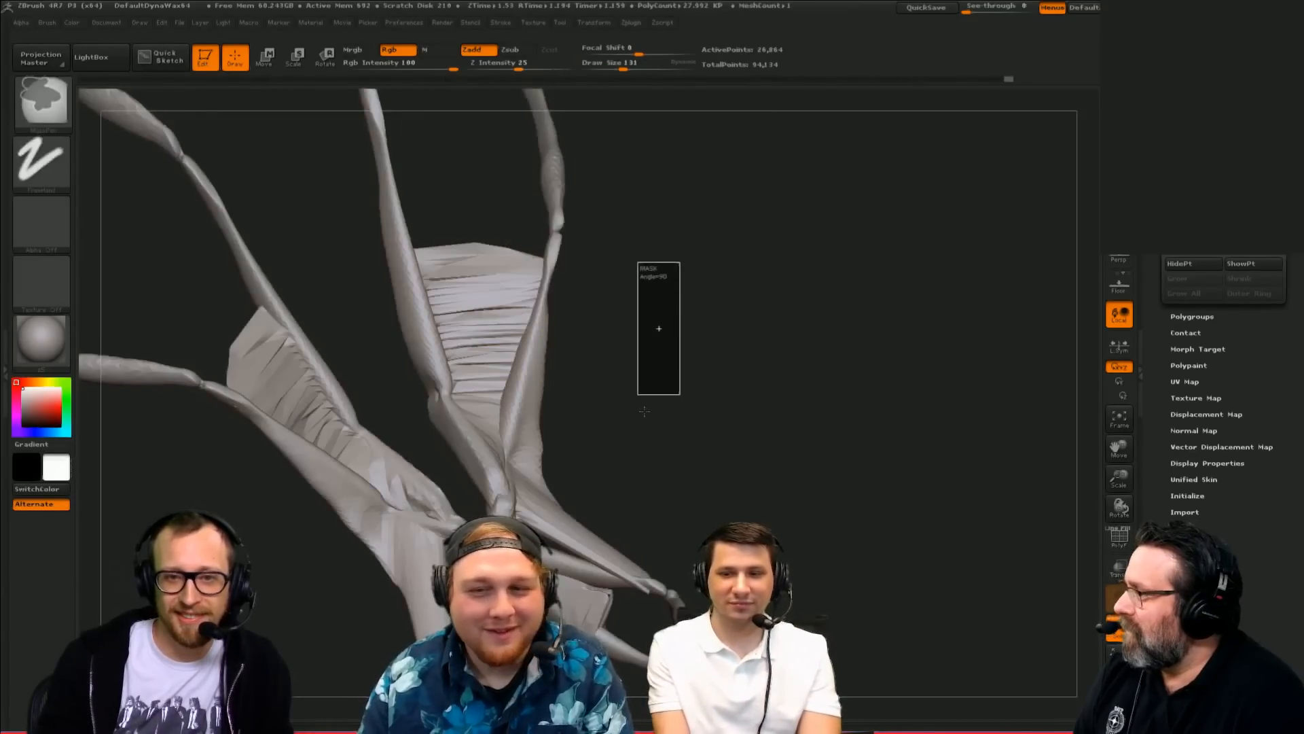
mouse_move(731, 394)
mouse_down()
mouse_move(725, 405)
mouse_move(792, 414)
mouse_move(900, 329)
mouse_move(883, 248)
mouse_move(794, 192)
mouse_move(780, 329)
mouse_move(762, 291)
mouse_move(772, 370)
mouse_move(743, 394)
mouse_up()
drag(468, 343, 757, 311)
drag(801, 360, 761, 347)
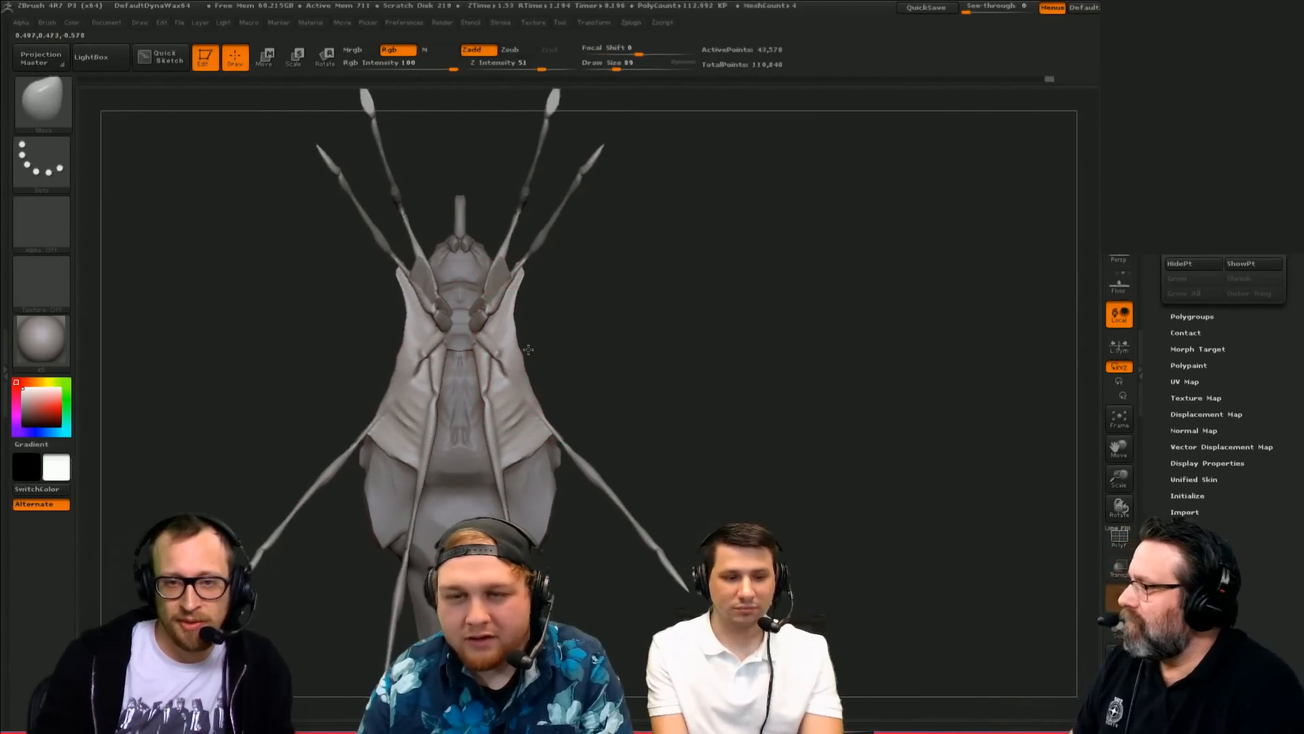
key(r)
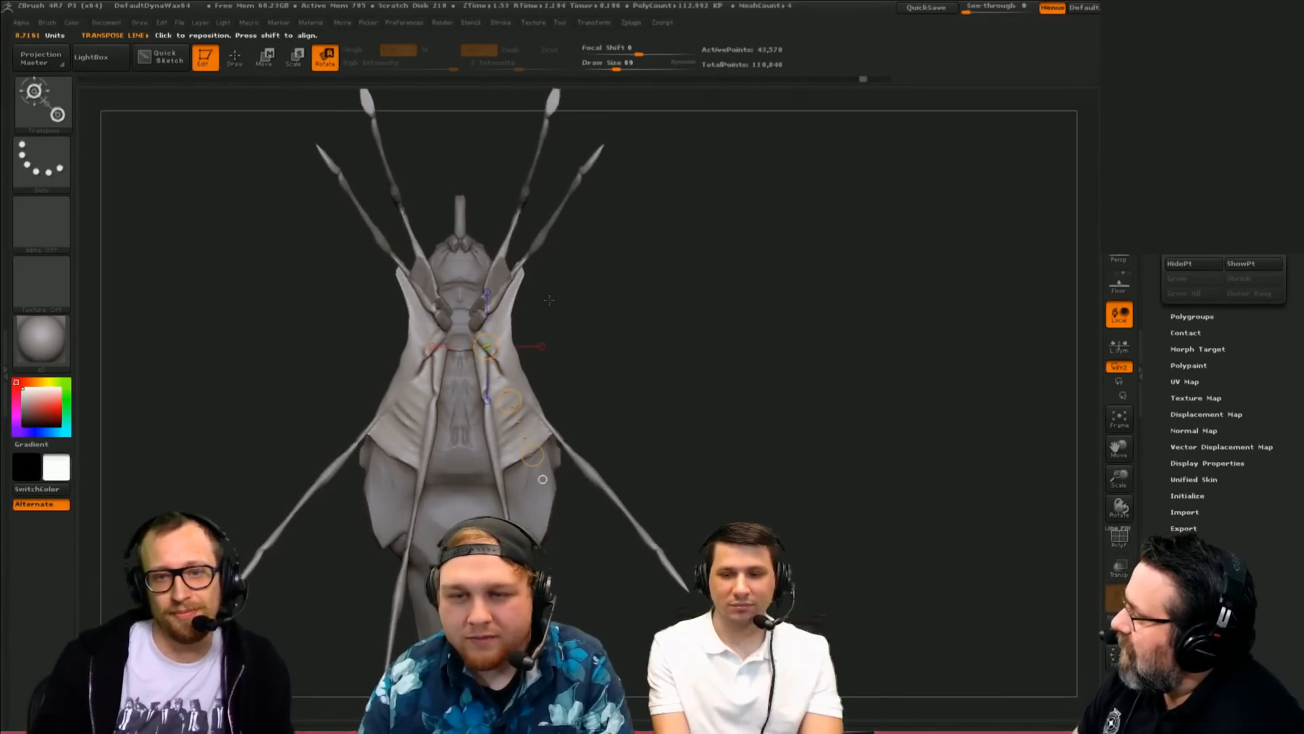
ctrl+drag(525, 265, 446, 116)
ctrl+click(446, 140)
key(q)
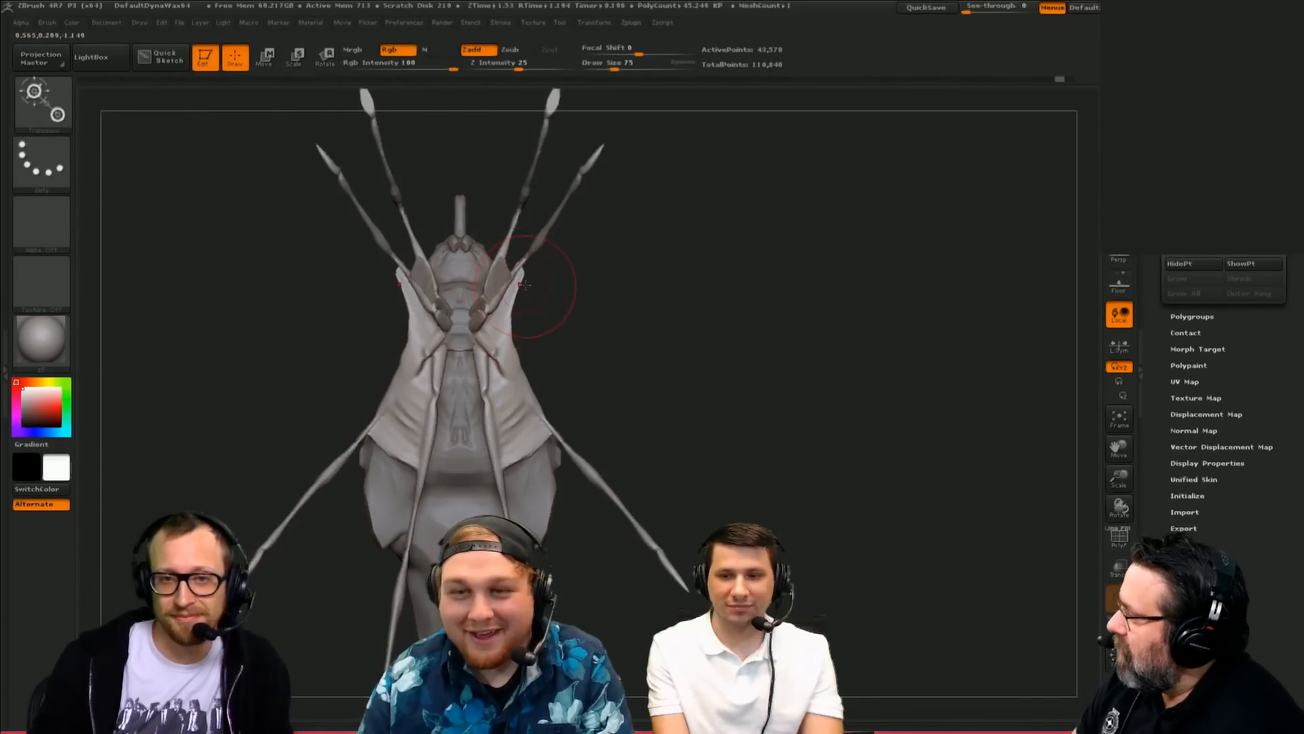
Step: Shape the outer edges of the flaps beside the thorax with the Move brush, reducing the draw size to 20
mouse_move(539, 269)
mouse_down()
mouse_move(582, 283)
mouse_move(531, 271)
mouse_move(539, 293)
mouse_move(434, 327)
mouse_move(515, 315)
mouse_up()
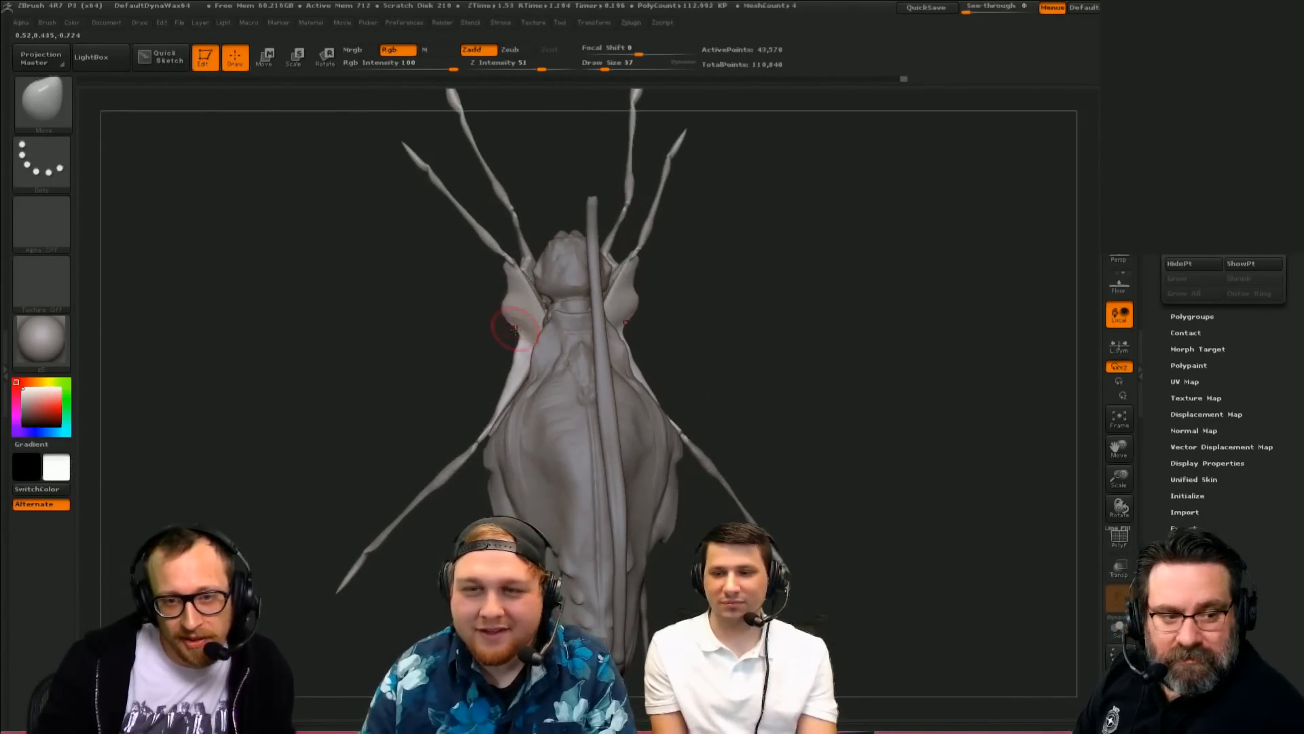
drag(507, 360, 497, 373)
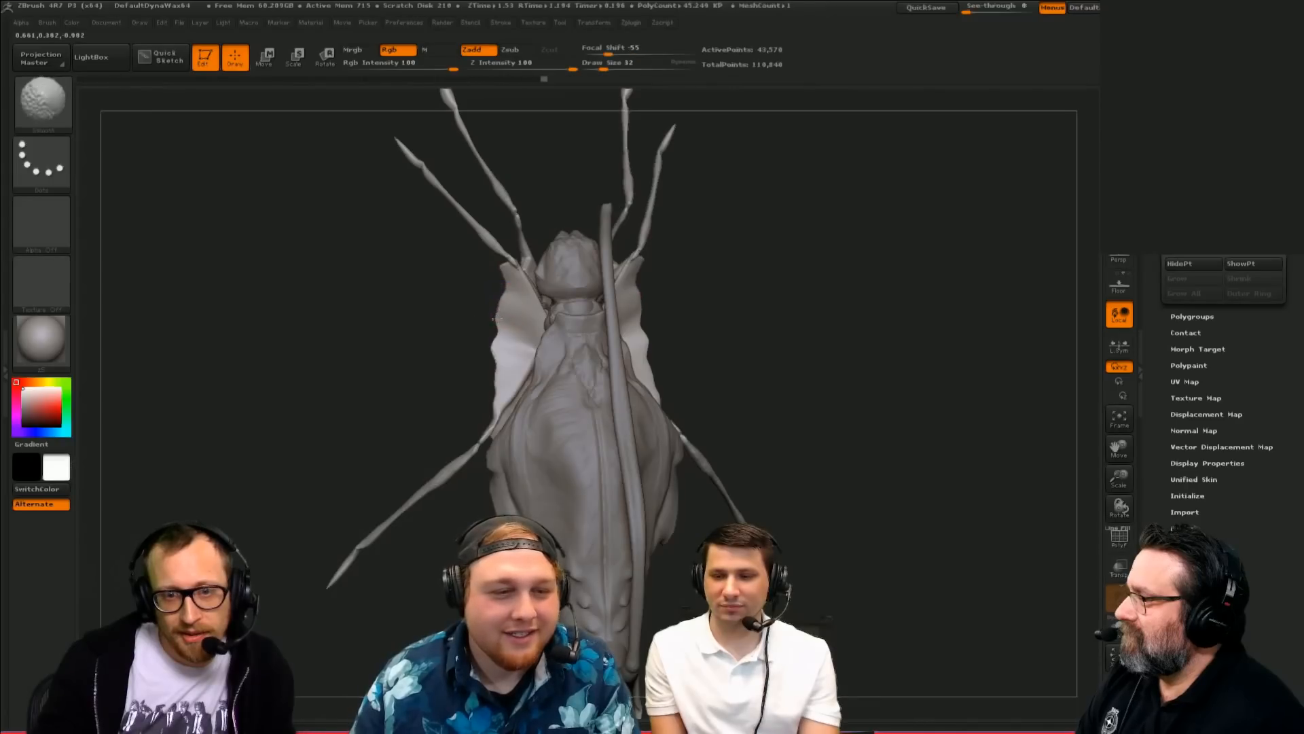
drag(482, 335, 499, 318)
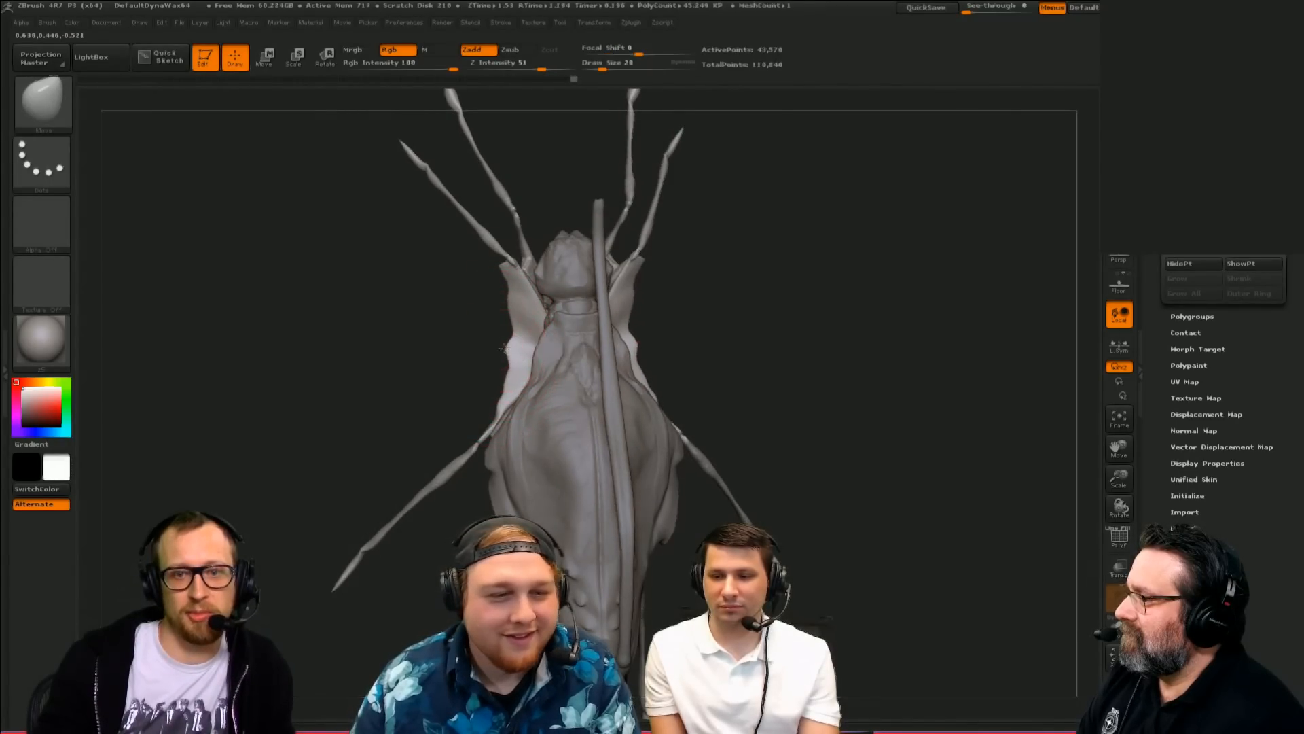
drag(464, 337, 491, 333)
Step: Switch to the Dam Standard brush and turn on the perspective view
key(b)
key(d)
key(s)
mouse_move(713, 299)
mouse_down()
mouse_move(981, 326)
mouse_move(780, 549)
mouse_move(621, 495)
mouse_move(862, 353)
mouse_move(864, 256)
mouse_move(948, 299)
mouse_move(865, 291)
mouse_move(924, 286)
mouse_move(895, 282)
mouse_move(918, 270)
mouse_move(902, 285)
mouse_move(969, 349)
mouse_move(818, 336)
mouse_up()
key(b)
key(c)
key(b)
click(1125, 260)
mouse_move(993, 282)
mouse_down()
mouse_move(960, 288)
mouse_move(962, 319)
mouse_move(794, 326)
mouse_up()
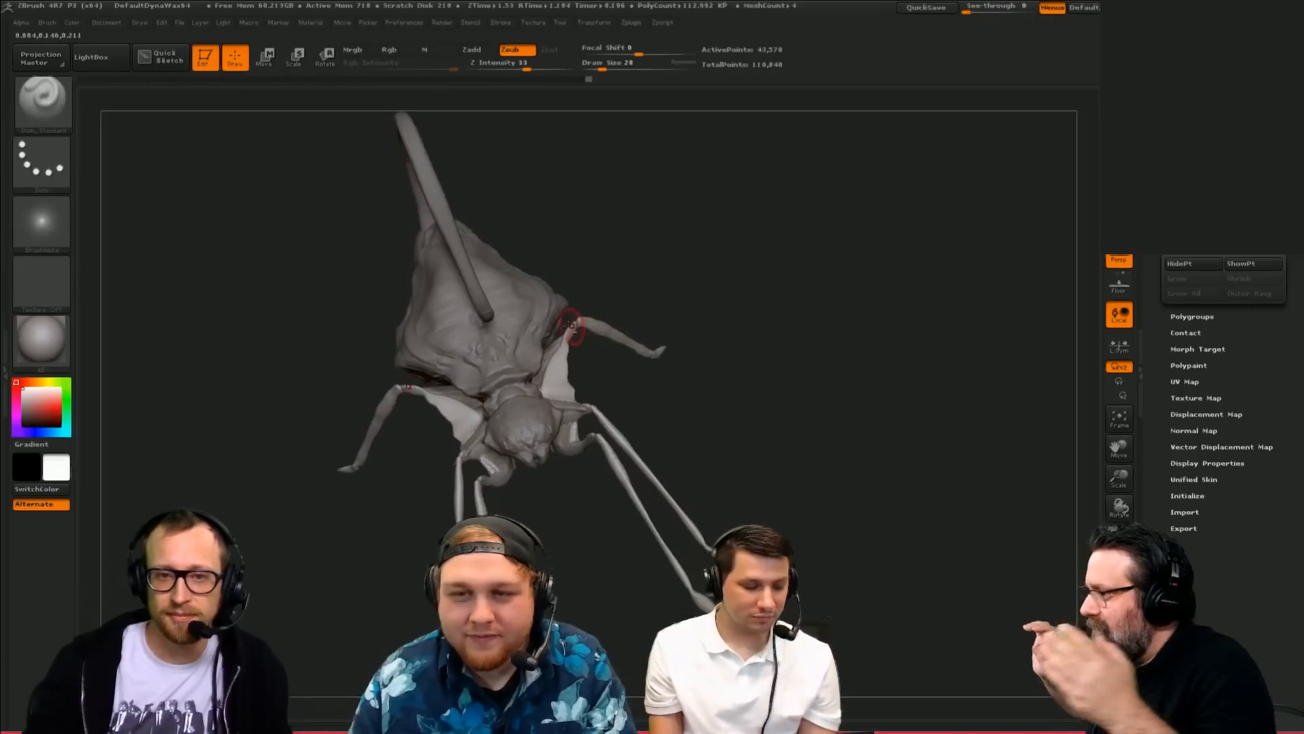
Step: Select the creature's body and append a Cube3D as a new subtool
alt+click(533, 319)
drag(669, 207, 714, 186)
drag(1257, 133, 1258, 355)
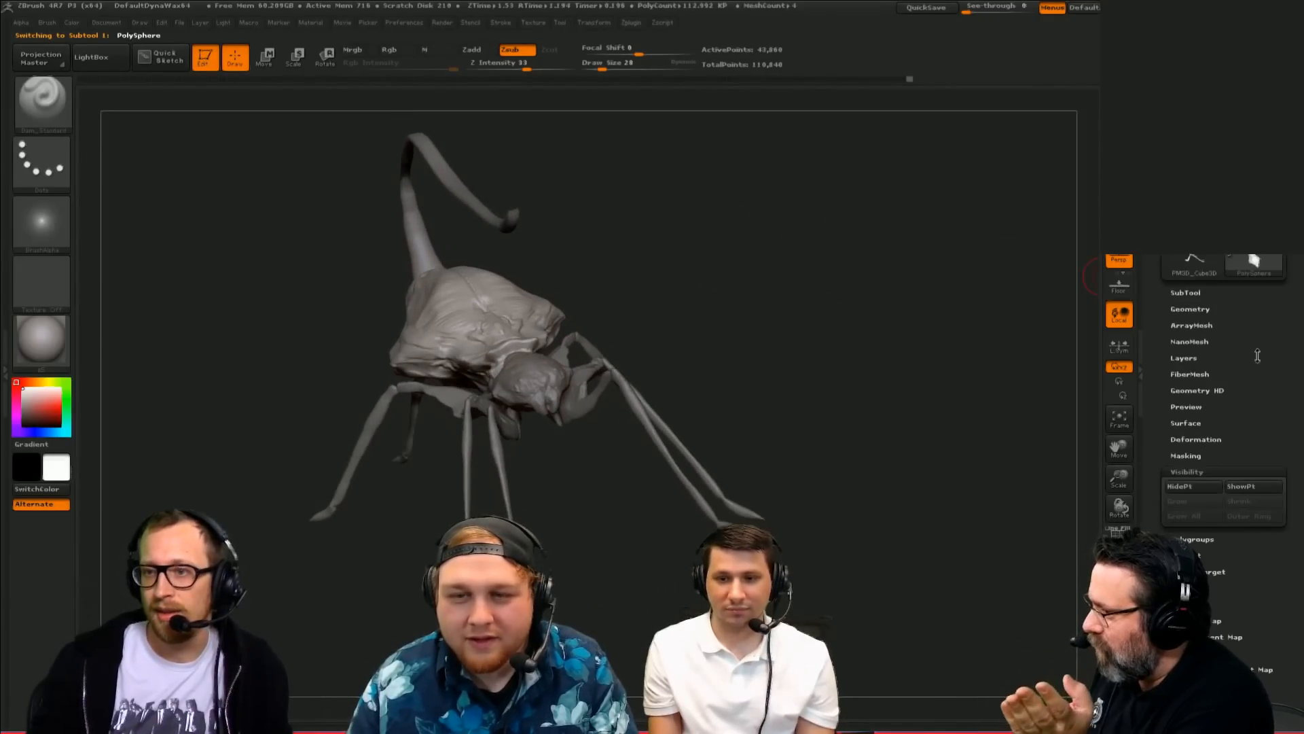
click(1221, 470)
mouse_move(923, 440)
mouse_down()
mouse_move(960, 387)
mouse_move(946, 448)
mouse_up()
click(1220, 294)
drag(1220, 294, 1221, 194)
mouse_move(1005, 381)
mouse_down()
mouse_move(911, 402)
mouse_move(994, 361)
mouse_up()
drag(999, 487, 1058, 406)
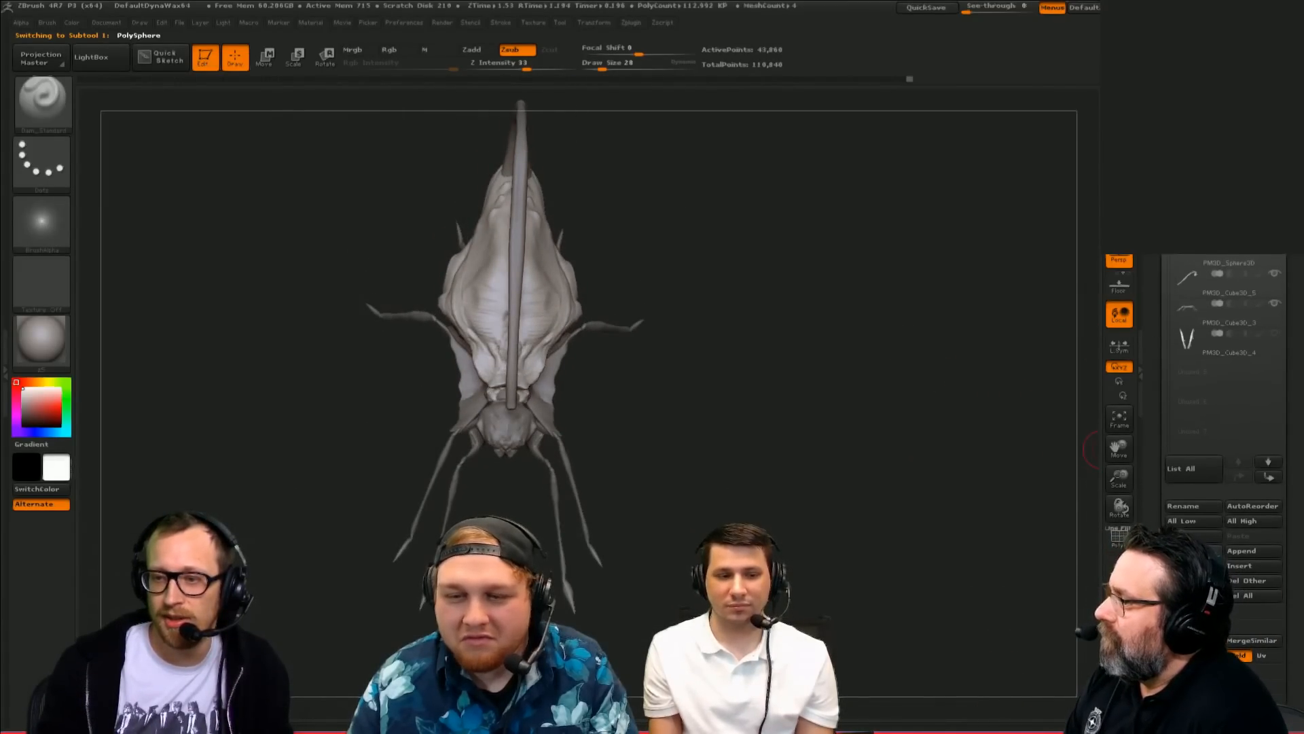
click(1250, 552)
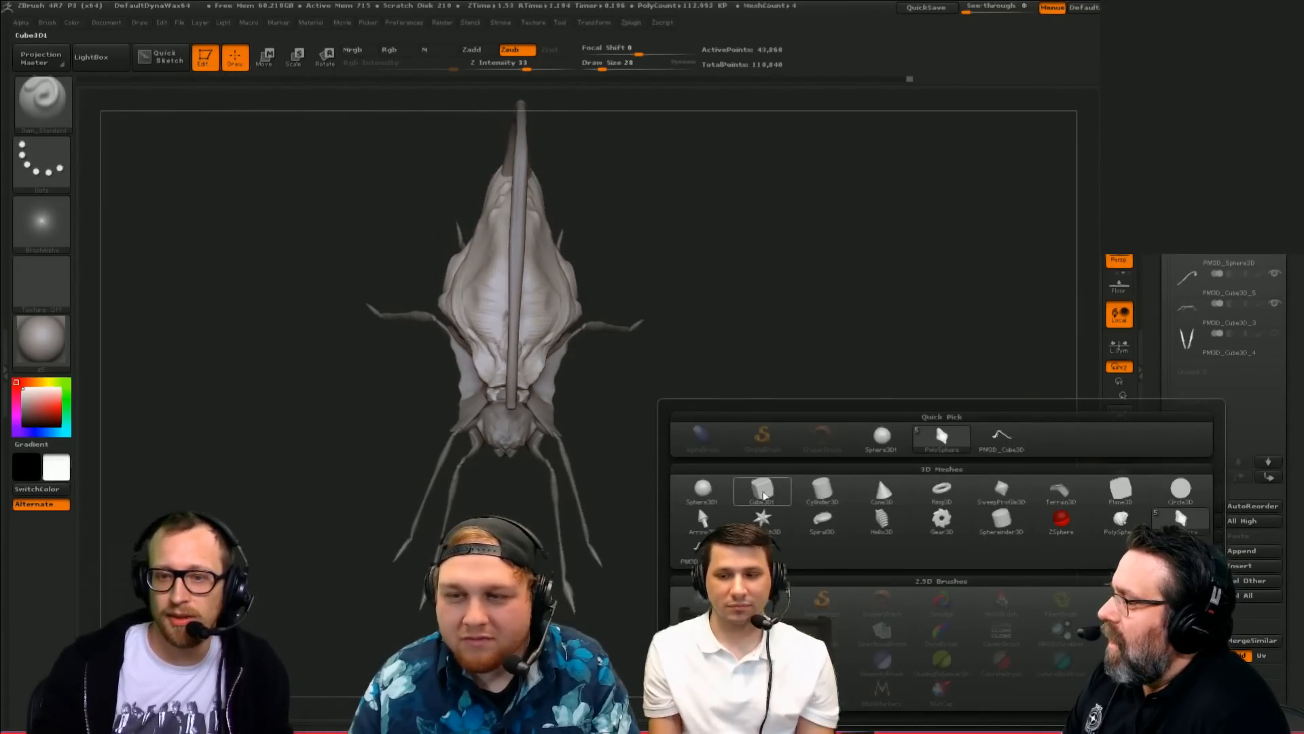
click(764, 496)
Step: Select the appended cube and move it out of the body to the creature's side
shift+drag(801, 434, 740, 438)
alt+click(544, 360)
key(w)
drag(525, 378, 747, 379)
drag(637, 378, 838, 406)
Step: Flatten the cube vertically into a thin plate with transpose lines
shift+drag(719, 333, 711, 458)
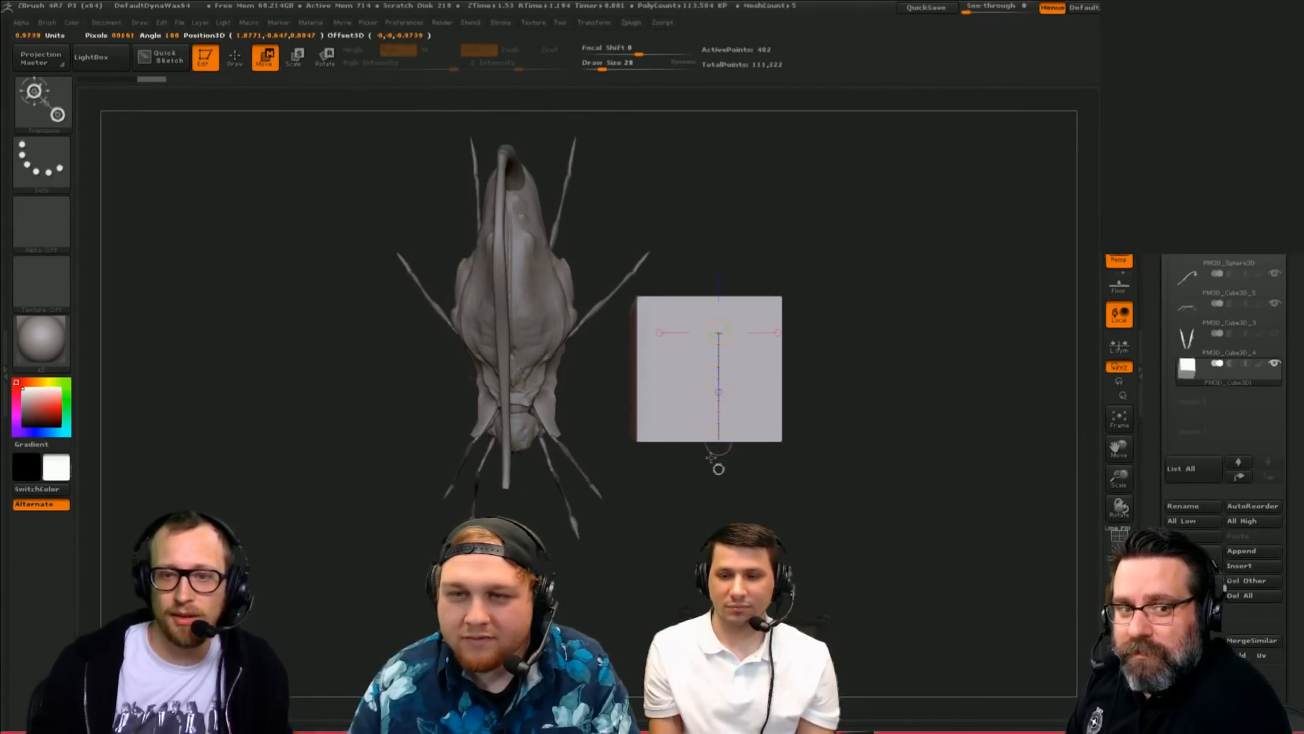
drag(719, 523, 720, 485)
shift+drag(825, 468, 771, 303)
mouse_move(721, 445)
shift+mouse_down()
mouse_move(721, 693)
mouse_move(721, 611)
shift+mouse_up()
drag(721, 544, 720, 452)
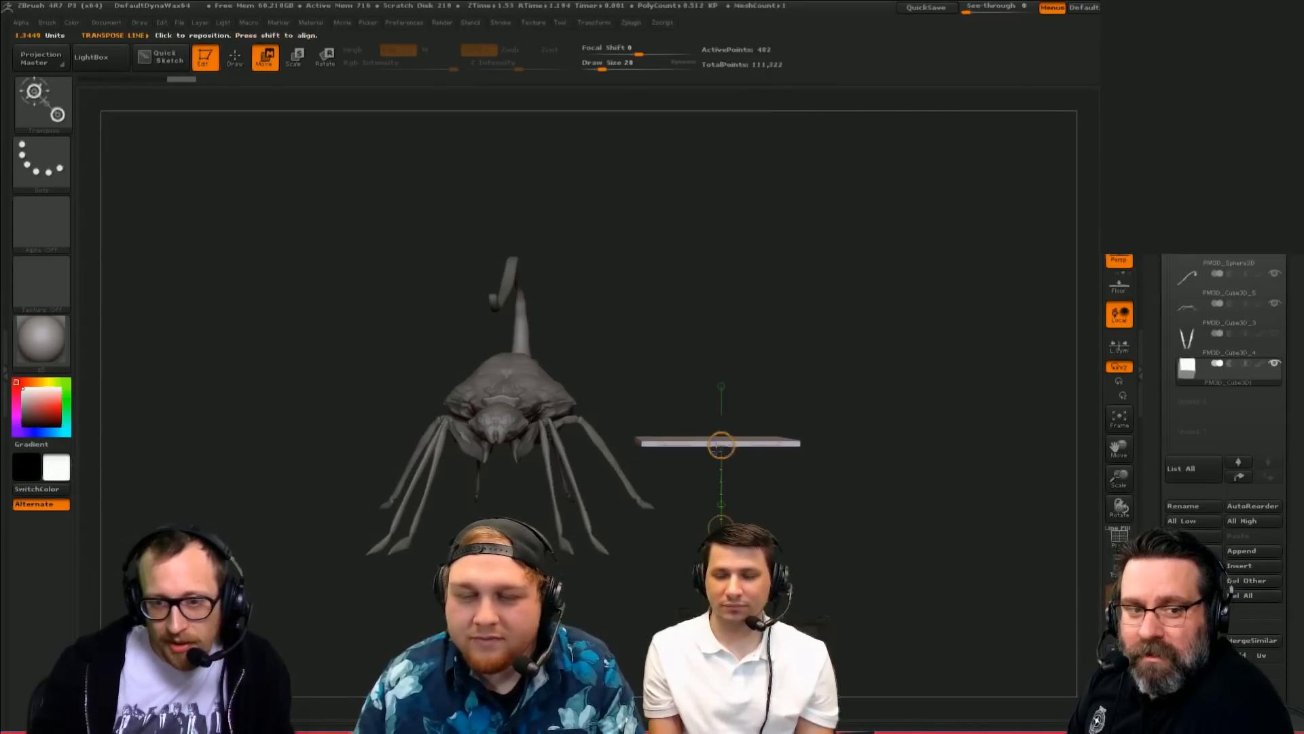
Step: Stretch the plate sideways into a long rectangle beside the creature's body
shift+drag(792, 312, 794, 383)
drag(683, 381, 780, 524)
shift+drag(642, 429, 1065, 445)
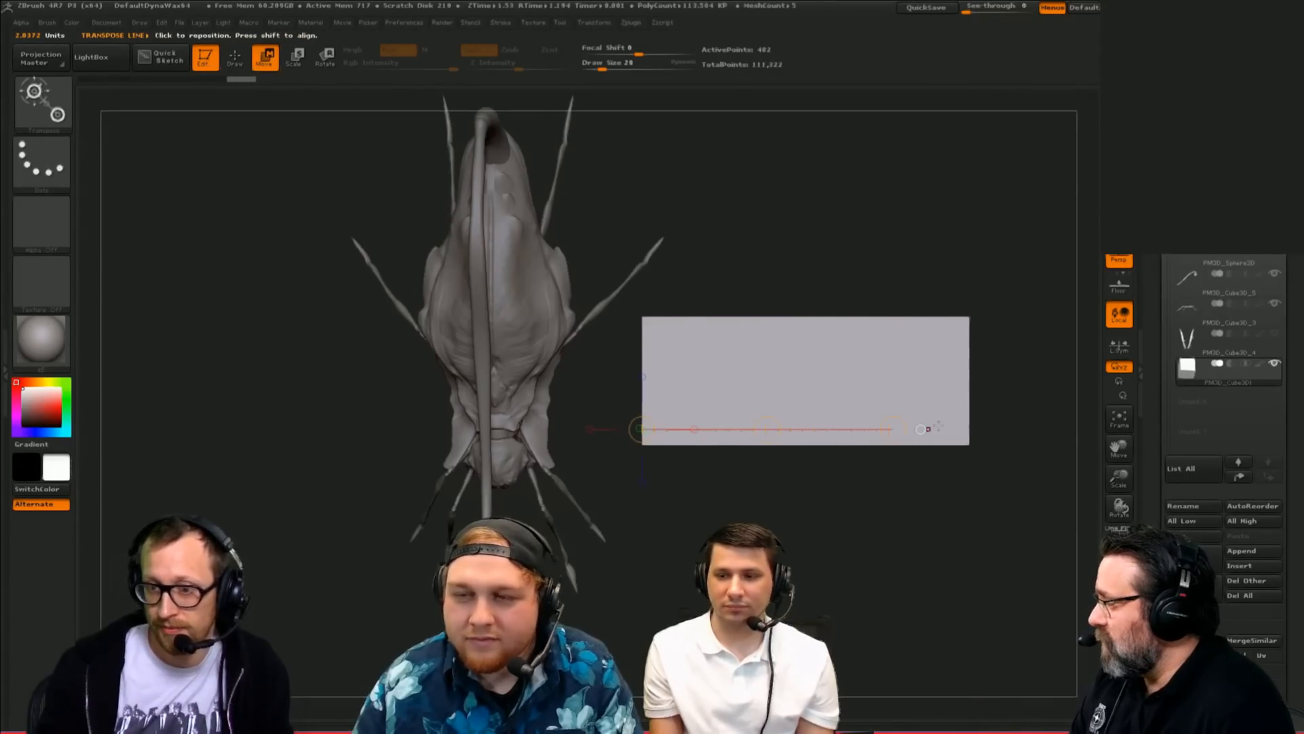
mouse_move(921, 428)
mouse_down()
mouse_move(894, 428)
mouse_move(947, 429)
mouse_up()
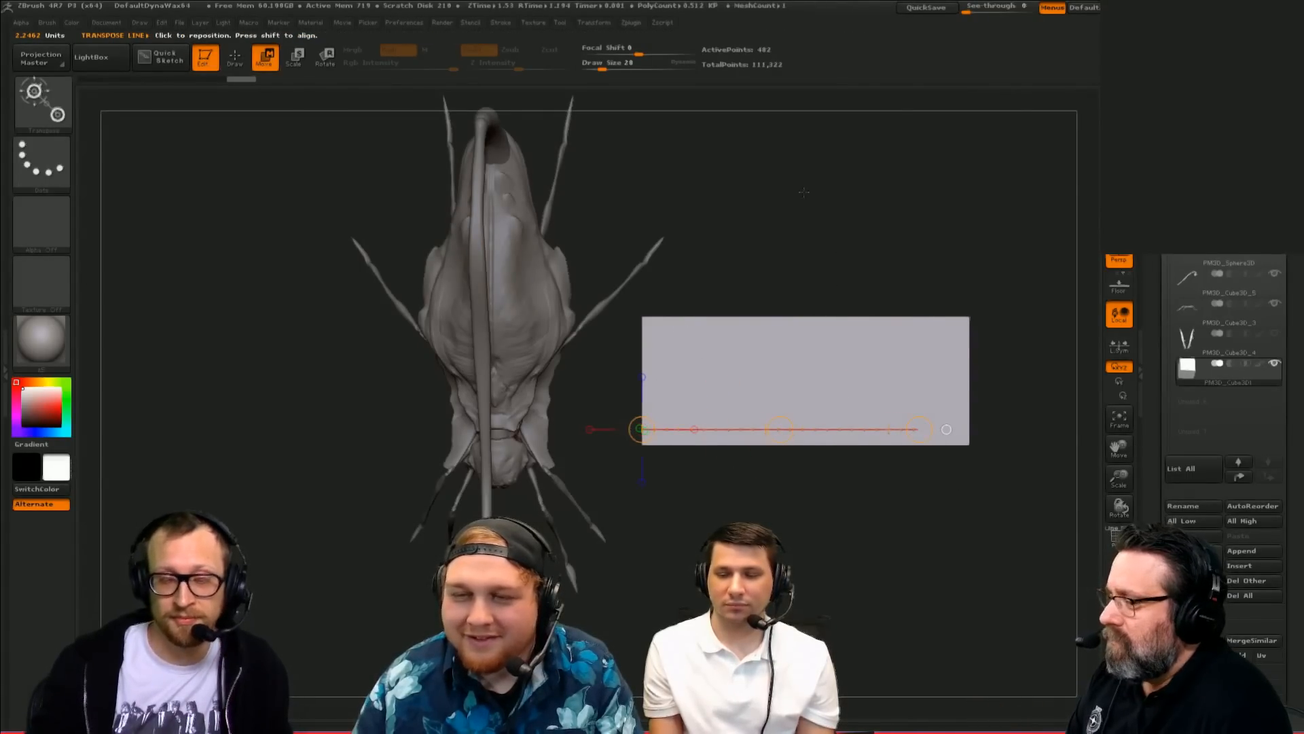
Step: Check the plate's wireframe and convert it to a DynaMesh at resolution 128
key(q)
key(shift+f)
key(w)
drag(967, 593, 992, 516)
key(q)
drag(1141, 687, 1140, 413)
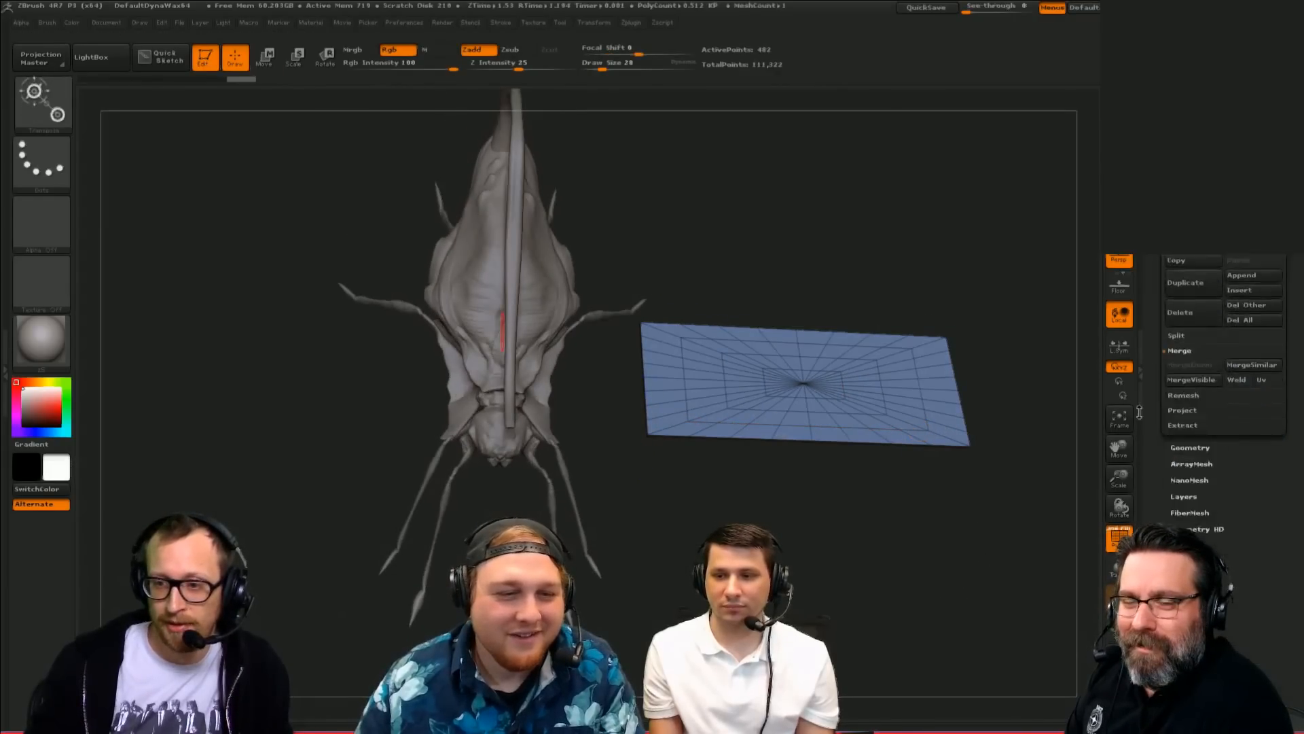
scroll(1169, 403, down, 5)
click(1196, 292)
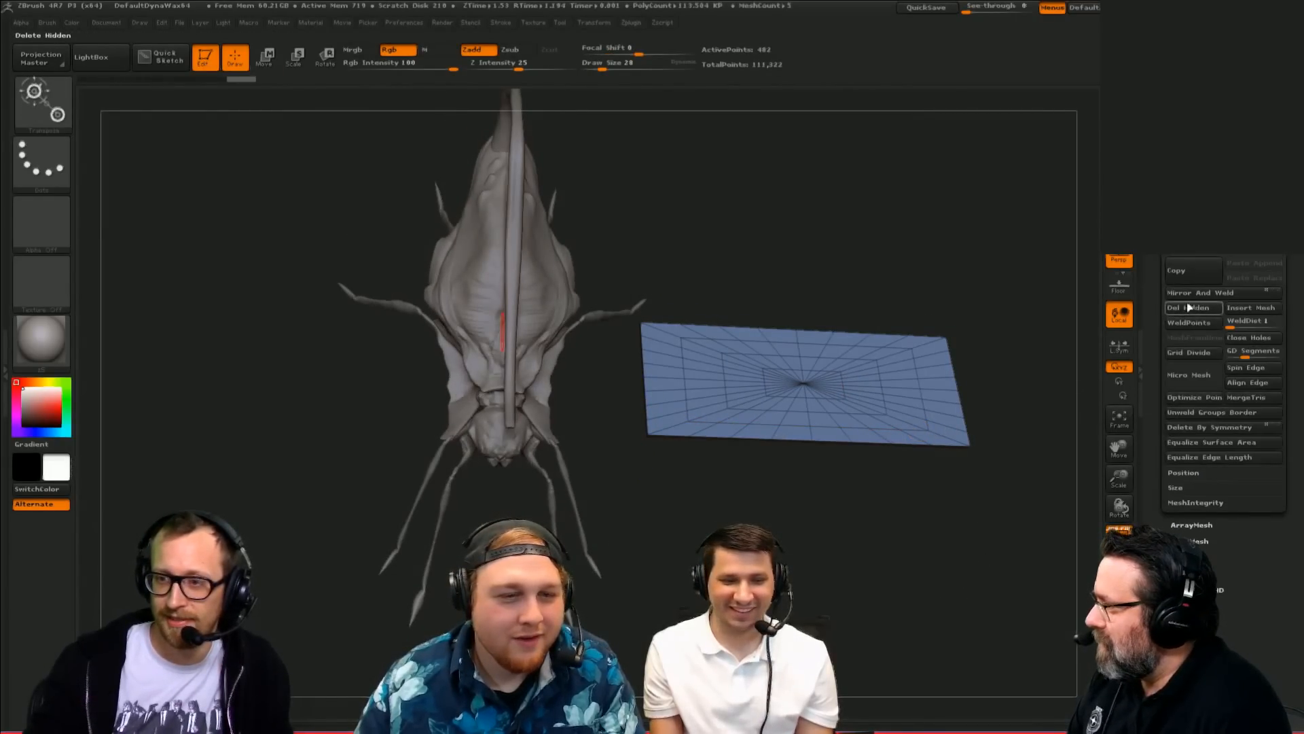
drag(1157, 326, 1158, 352)
click(1189, 254)
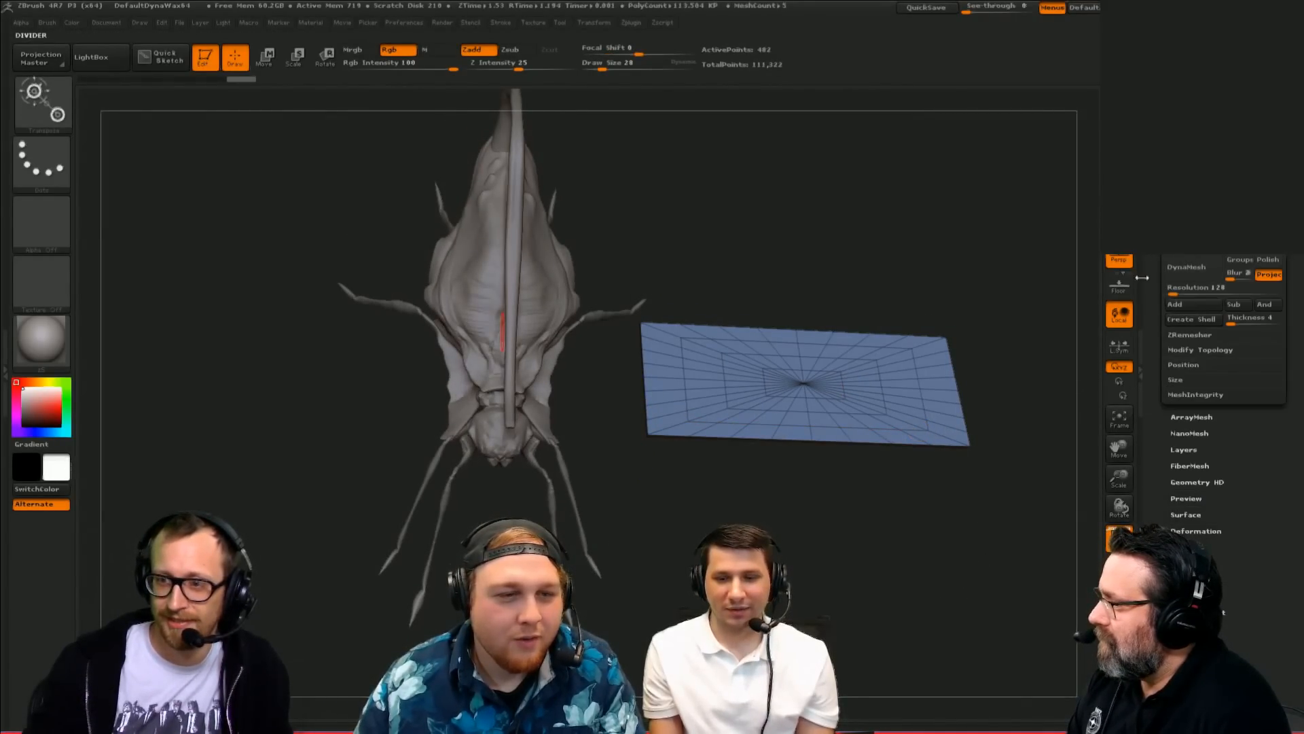
click(1196, 270)
drag(1036, 257, 988, 298)
key(shift+f)
Step: Select the stinger in side view and rotate it so its shaft swings down behind the abdomen
key(w)
key(q)
mouse_move(924, 216)
mouse_down()
mouse_move(911, 256)
mouse_move(935, 265)
mouse_move(953, 204)
mouse_move(1012, 211)
mouse_up()
key(w)
alt+drag(812, 316, 598, 305)
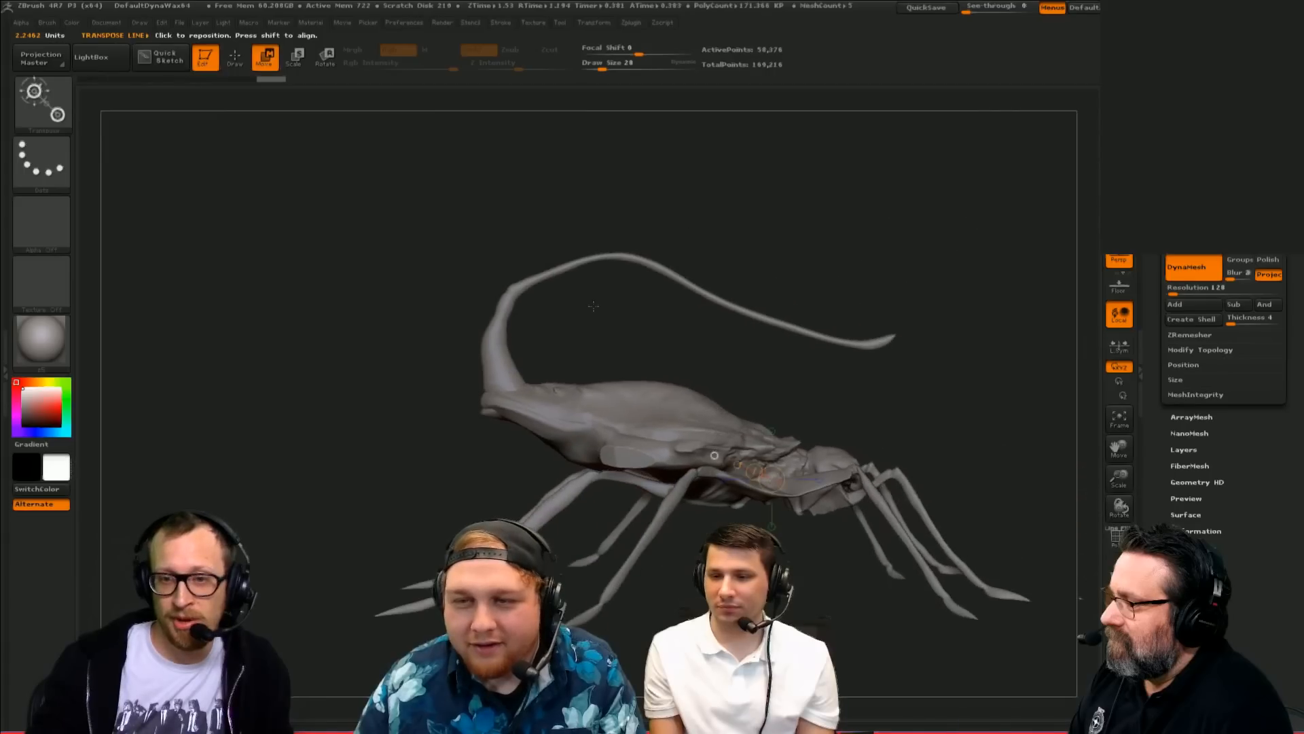
key(q)
alt+click(505, 378)
key(r)
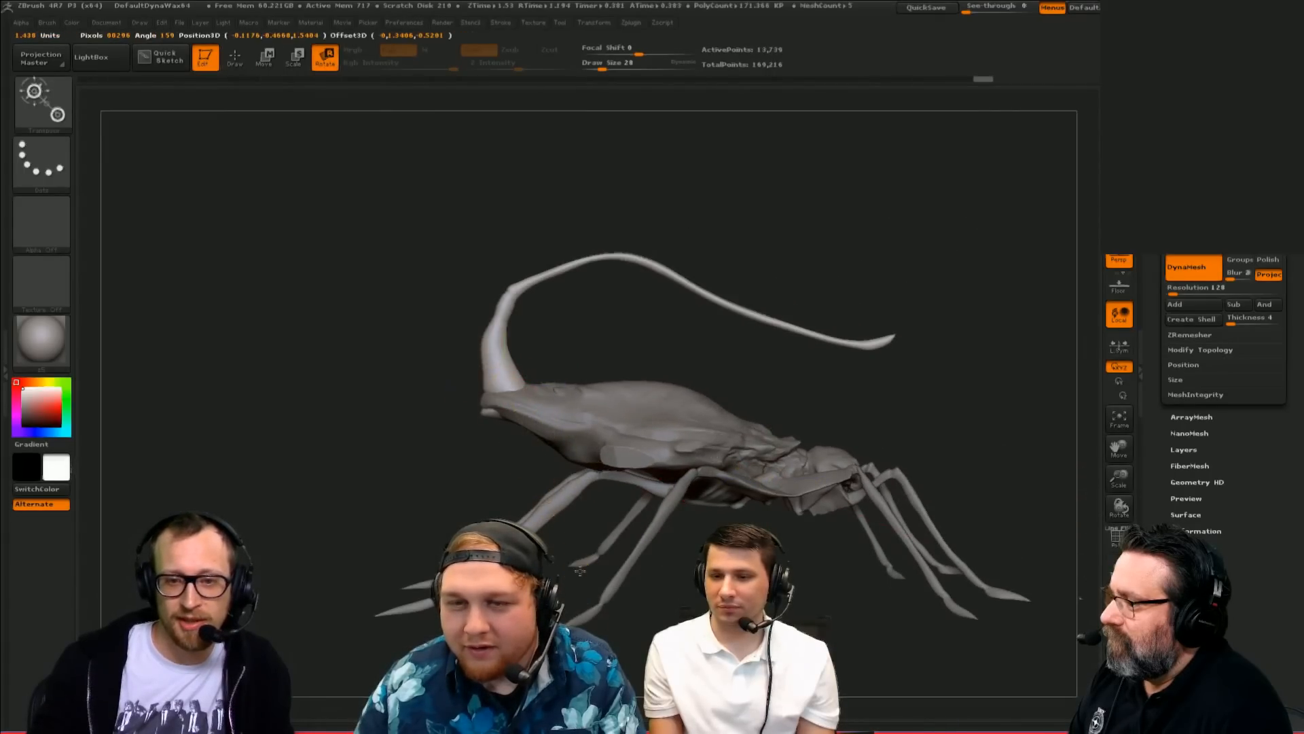
drag(580, 572, 694, 384)
mouse_move(589, 380)
mouse_down()
mouse_move(401, 402)
mouse_move(390, 355)
mouse_move(417, 341)
mouse_move(491, 341)
mouse_move(474, 436)
mouse_move(473, 406)
mouse_move(483, 445)
mouse_up()
Step: Try to swing the stinger out behind the abdomen and reposition its base at the abdomen's tip
key(w)
key(q)
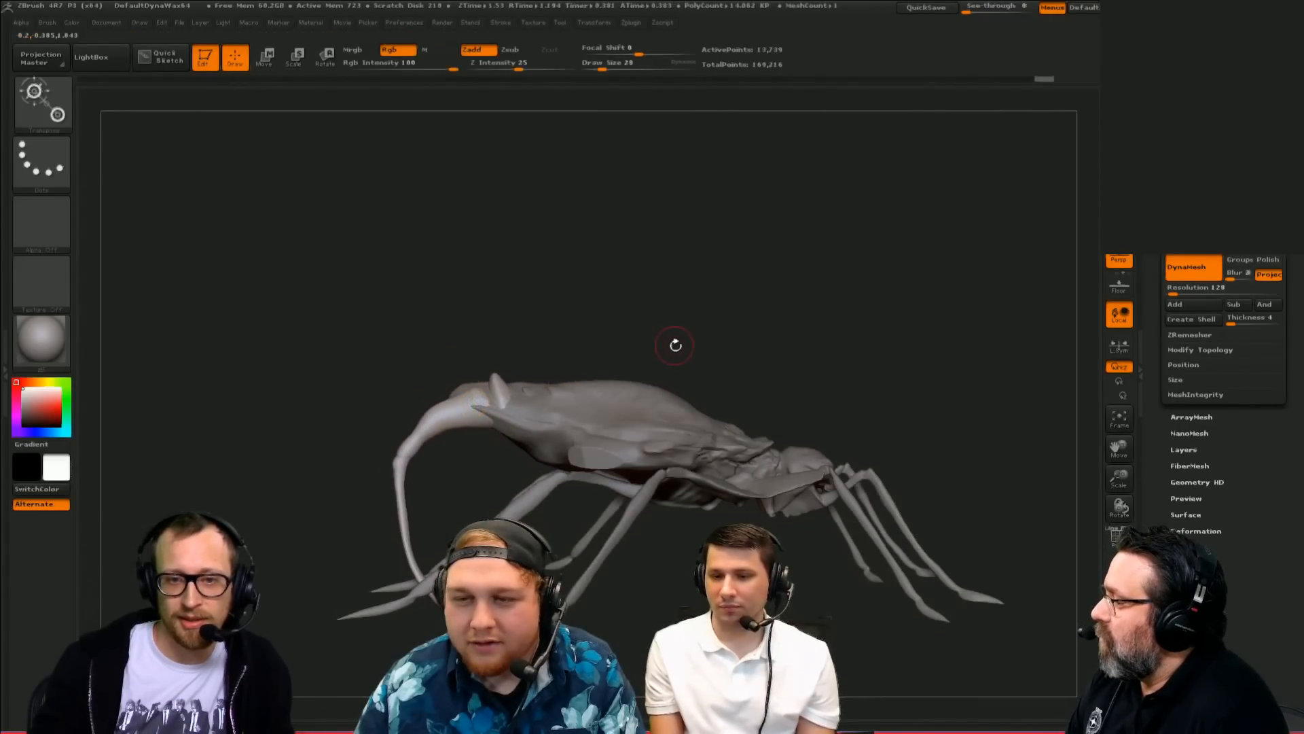
mouse_move(675, 344)
mouse_down()
mouse_move(635, 312)
mouse_move(579, 525)
mouse_up()
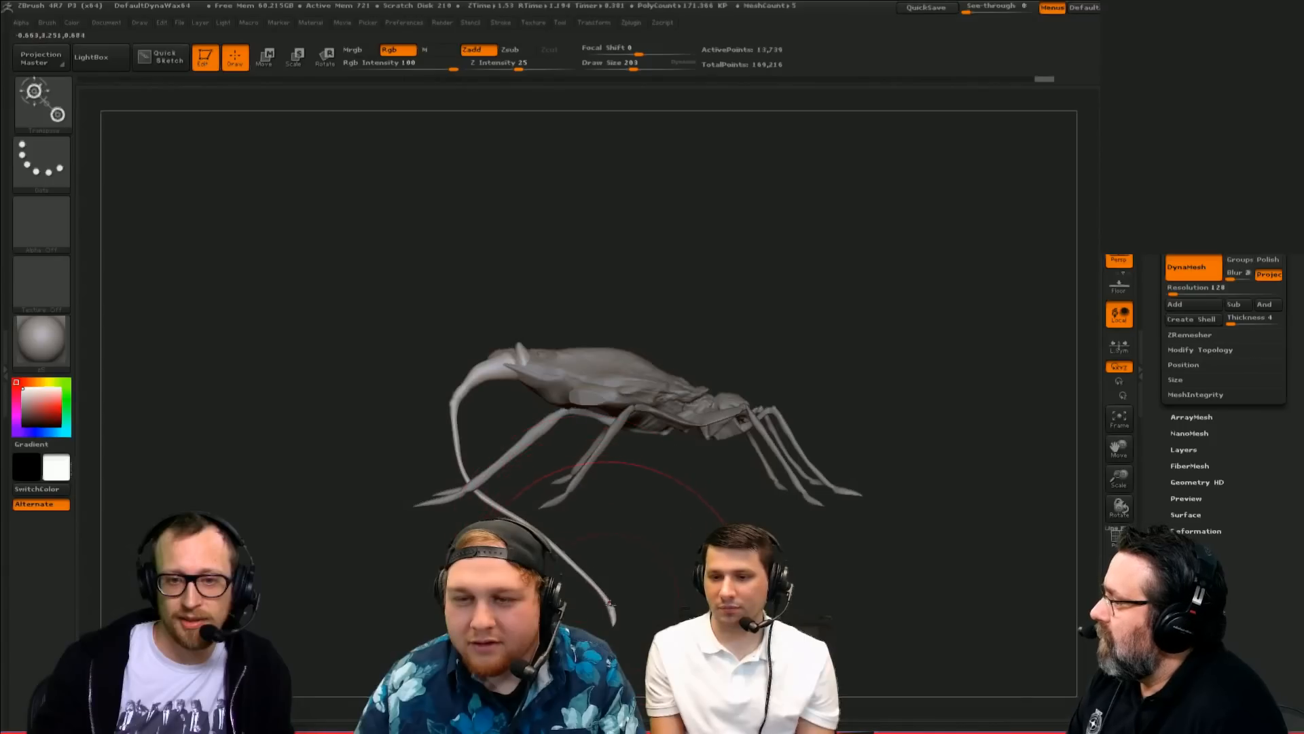
key(w)
mouse_move(483, 373)
mouse_down()
mouse_move(672, 360)
mouse_move(632, 484)
mouse_move(521, 529)
mouse_move(437, 520)
mouse_move(508, 480)
mouse_up()
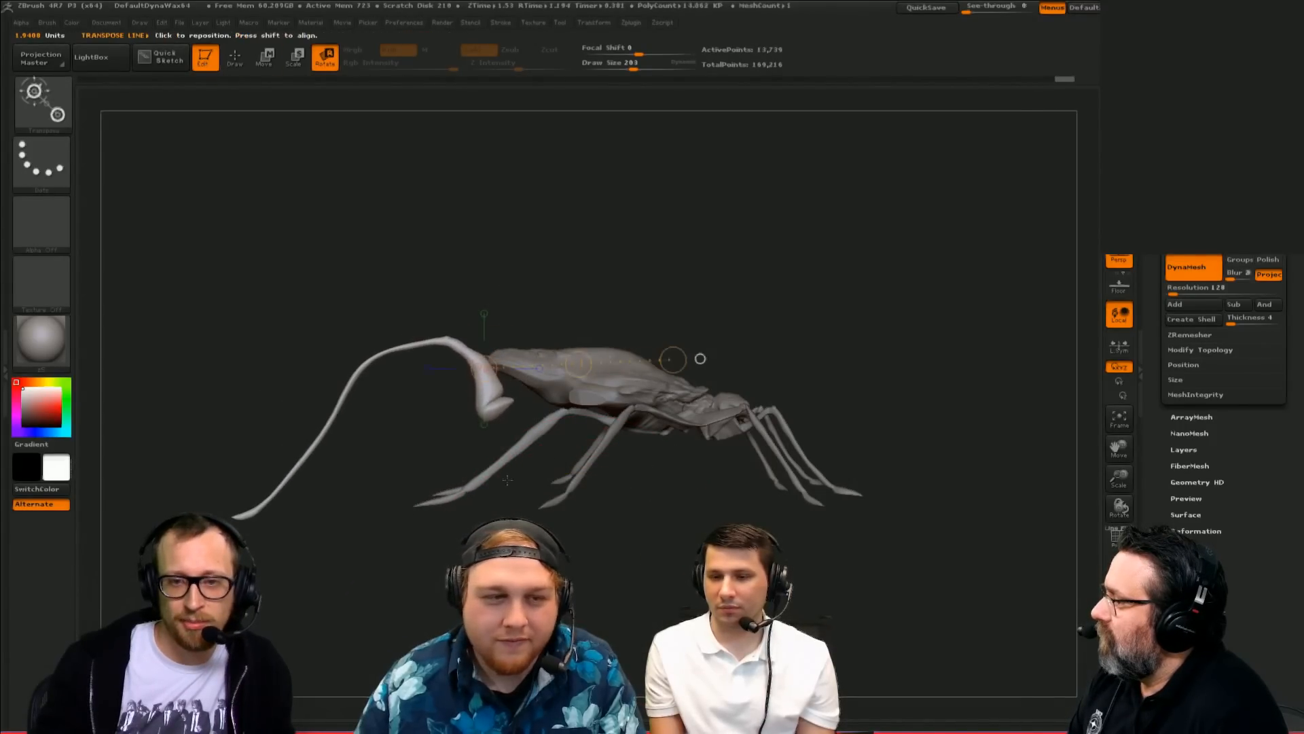
drag(578, 364, 632, 381)
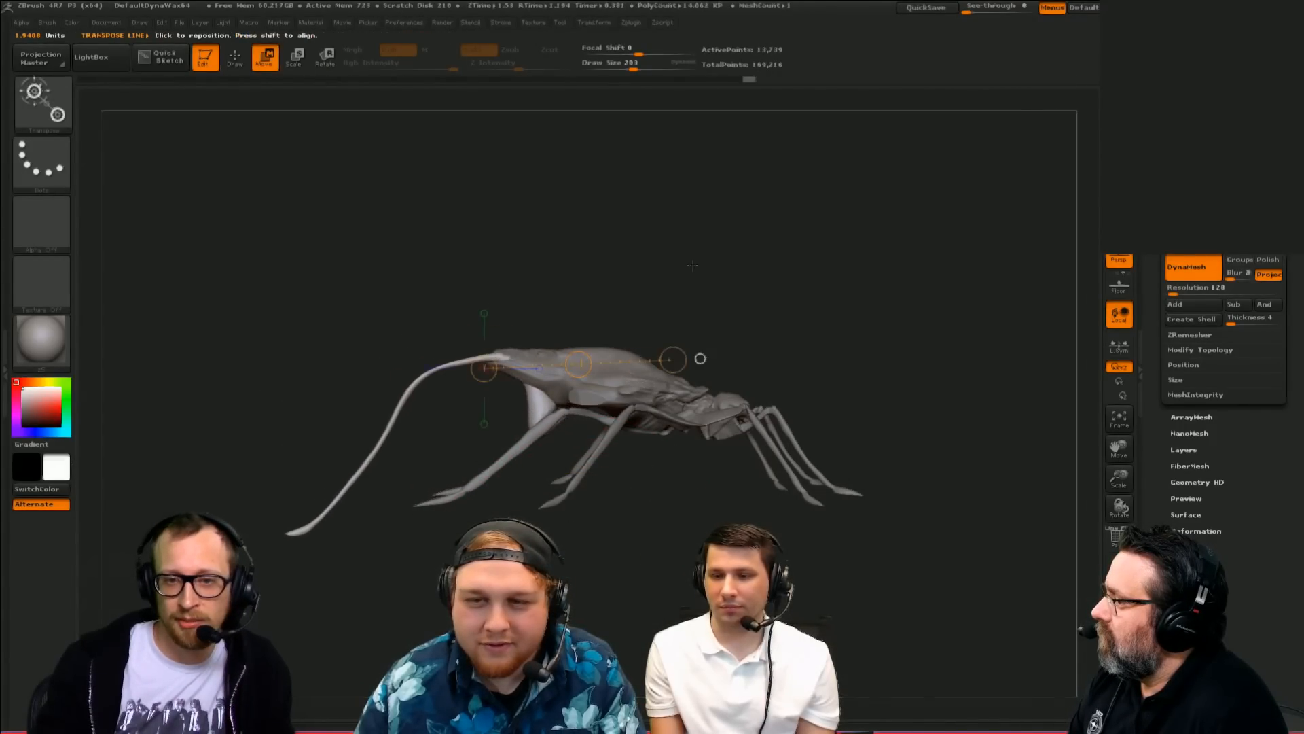
drag(738, 209, 780, 216)
key(q)
drag(581, 523, 604, 526)
key(bracketleft)
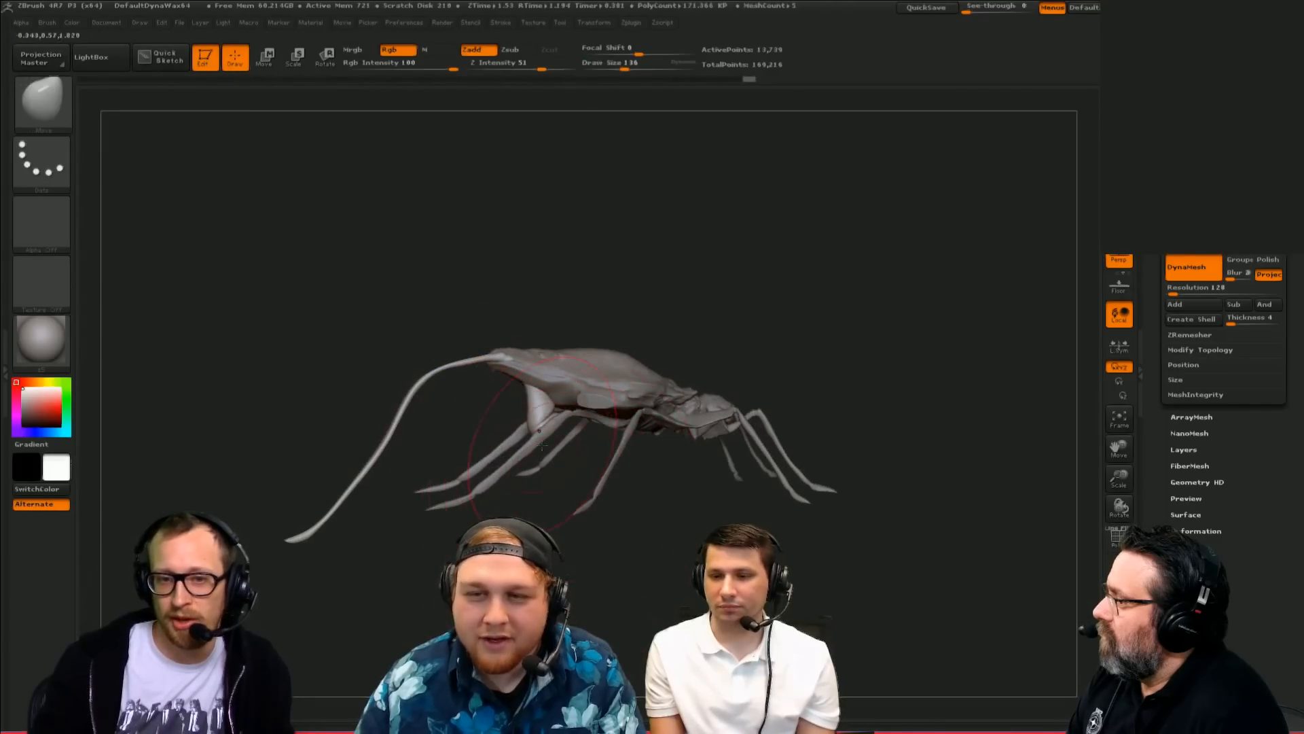
mouse_move(669, 307)
mouse_down()
mouse_move(765, 320)
mouse_move(745, 444)
mouse_move(703, 564)
mouse_move(553, 530)
mouse_move(598, 533)
mouse_move(600, 561)
mouse_move(622, 404)
mouse_move(650, 340)
mouse_up()
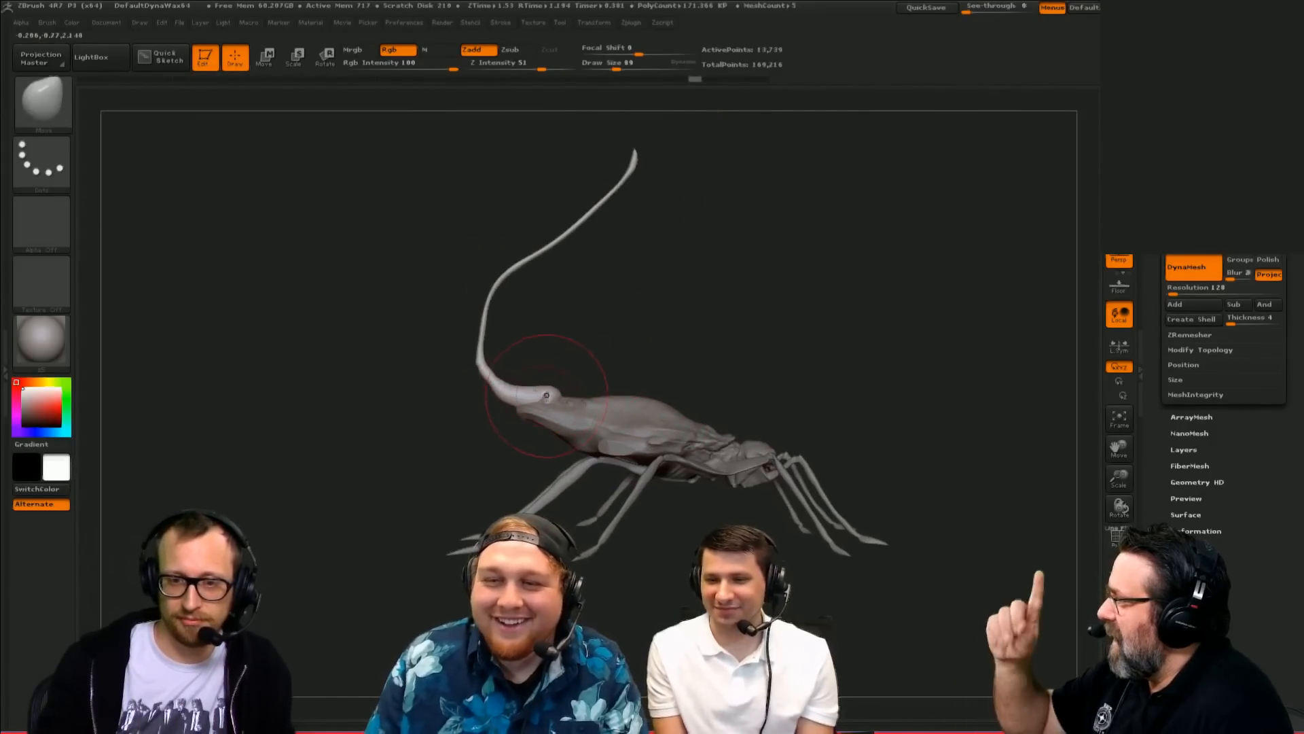
Step: Rotate the stinger from the rear view so its shaft hangs down behind the abdomen
shift+drag(731, 339, 628, 381)
alt+drag(684, 335, 651, 396)
key(r)
mouse_move(786, 409)
mouse_down()
mouse_move(786, 438)
mouse_move(444, 437)
mouse_move(443, 393)
mouse_move(450, 451)
mouse_move(641, 443)
mouse_up()
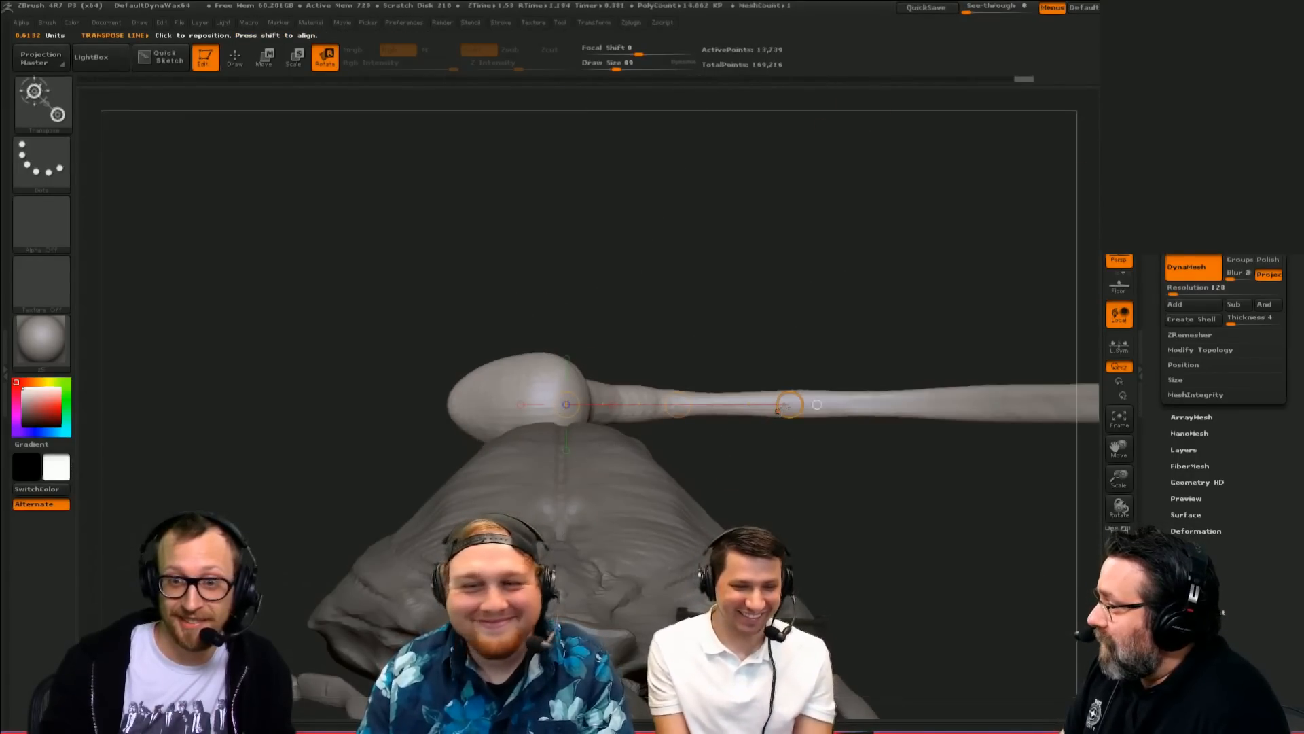
drag(778, 409, 583, 542)
shift+drag(828, 326, 693, 323)
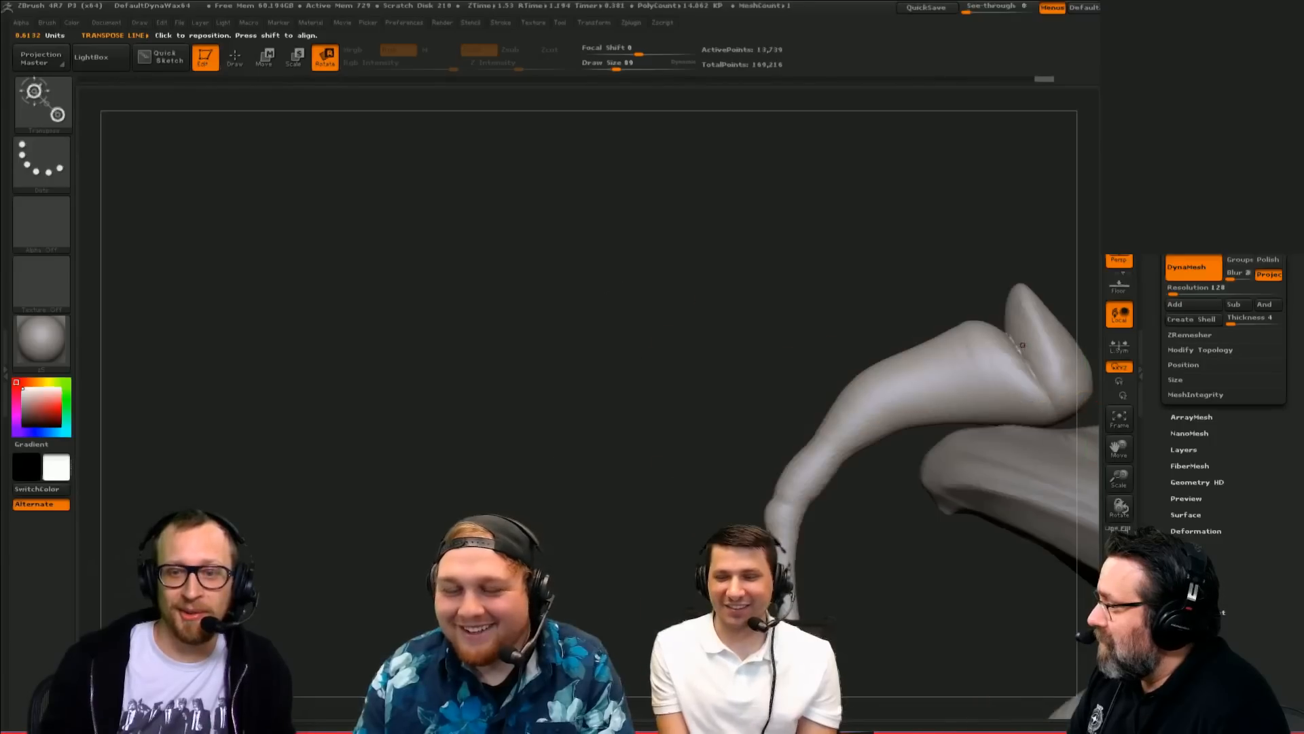
Step: Move the stinger so its base sits inside the abdomen's tip, redoing the first placement
mouse_move(768, 182)
alt+mouse_down()
mouse_move(480, 190)
mouse_move(381, 178)
alt+mouse_up()
mouse_move(628, 299)
mouse_down()
mouse_move(888, 266)
mouse_move(929, 353)
mouse_move(919, 378)
mouse_up()
key(w)
drag(760, 281, 790, 399)
key(ctrl+z)
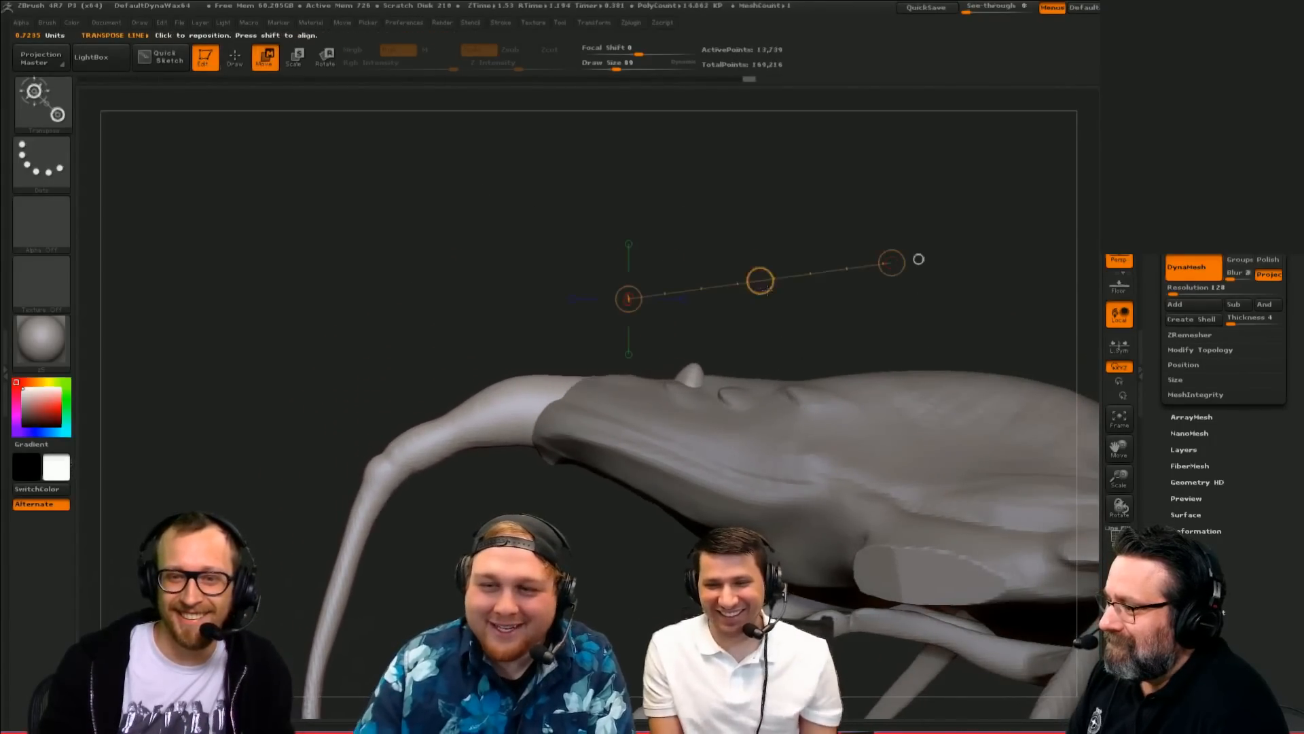
mouse_move(760, 280)
mouse_down()
mouse_move(777, 270)
mouse_move(770, 282)
mouse_up()
alt+drag(553, 527, 424, 215)
key(q)
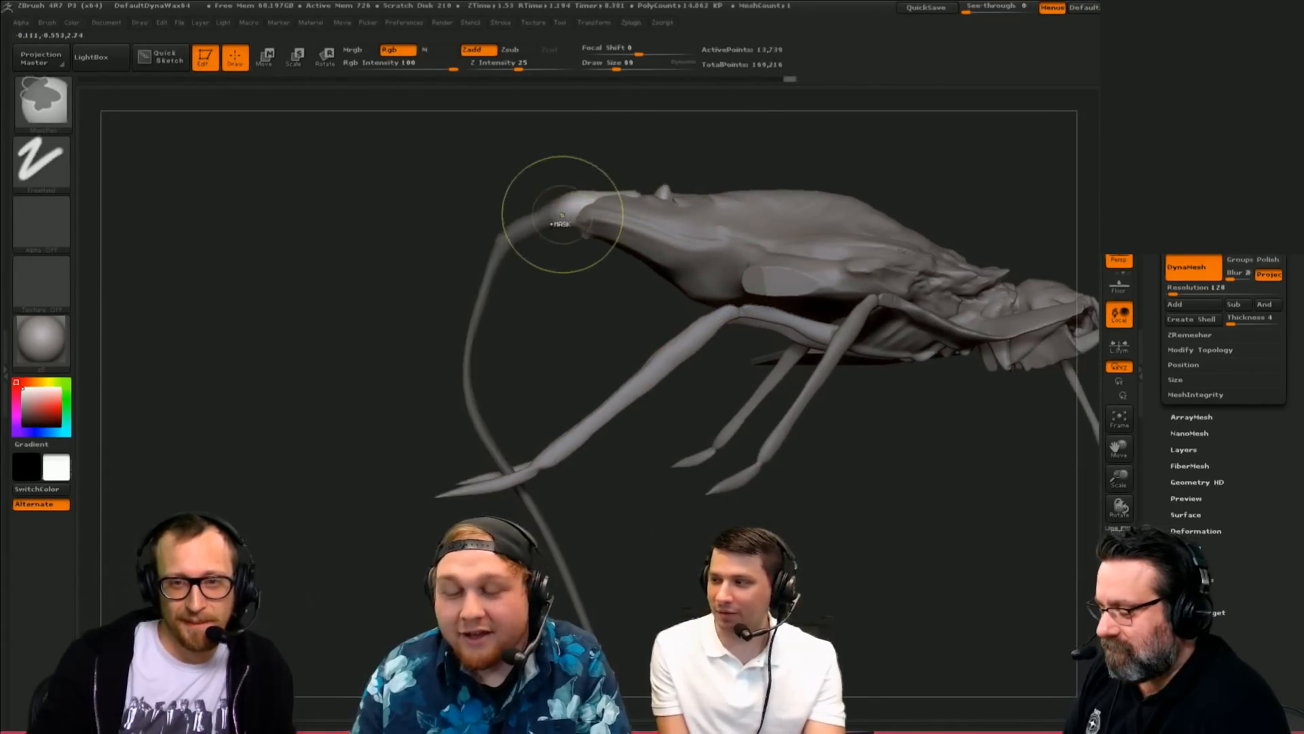
key(w)
drag(573, 309, 568, 339)
ctrl+click(568, 339)
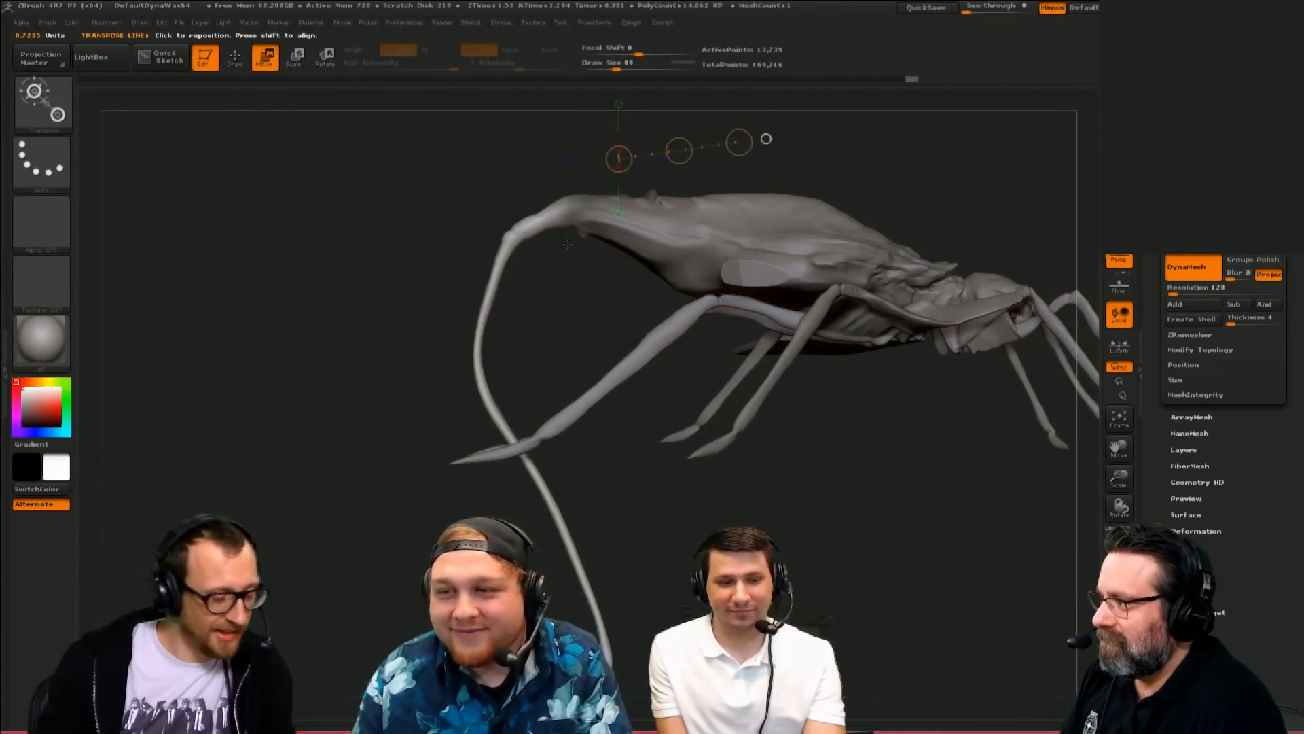
Step: Pull the stinger's long end out behind the creature with the SnakeHook brush, raising the draw size to 203
key(b)
key(s)
key(h)
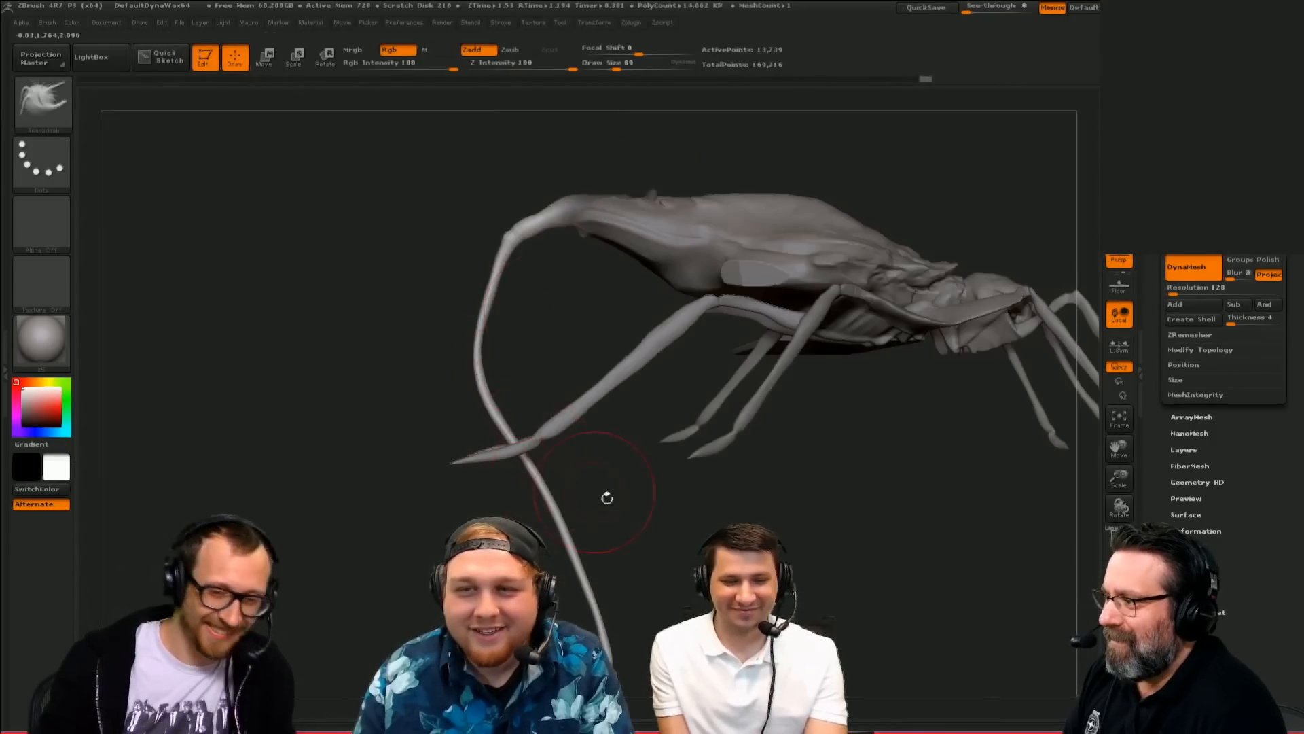
mouse_move(605, 496)
alt+mouse_down()
mouse_move(620, 554)
mouse_move(650, 557)
alt+mouse_up()
key(s)
mouse_move(586, 515)
mouse_down()
mouse_move(529, 523)
mouse_move(364, 445)
mouse_move(264, 372)
mouse_up()
key(s)
drag(421, 333, 393, 331)
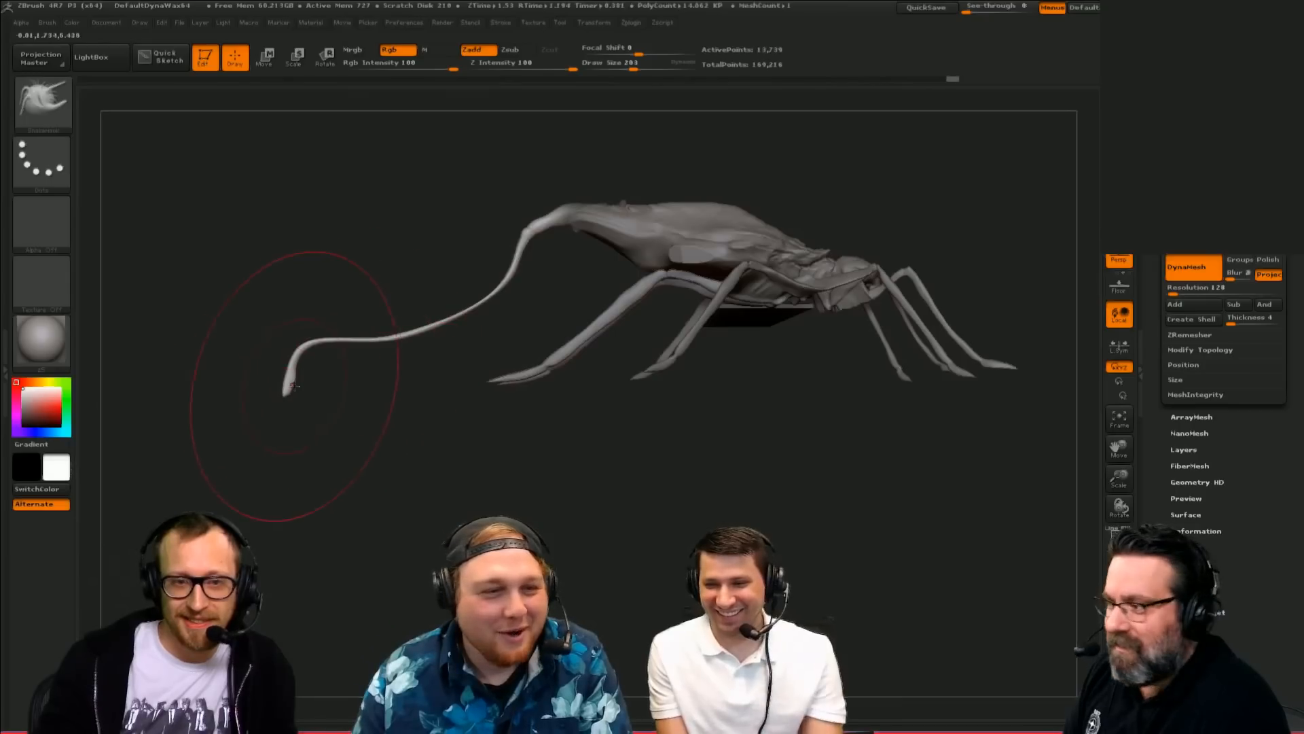
Step: Straighten the stinger's tip into a gentle backward curve with the SnakeHook brush at draw size 160
key(s)
mouse_move(293, 386)
mouse_down()
mouse_move(280, 395)
mouse_move(306, 356)
mouse_up()
drag(340, 280, 345, 307)
drag(349, 358, 360, 372)
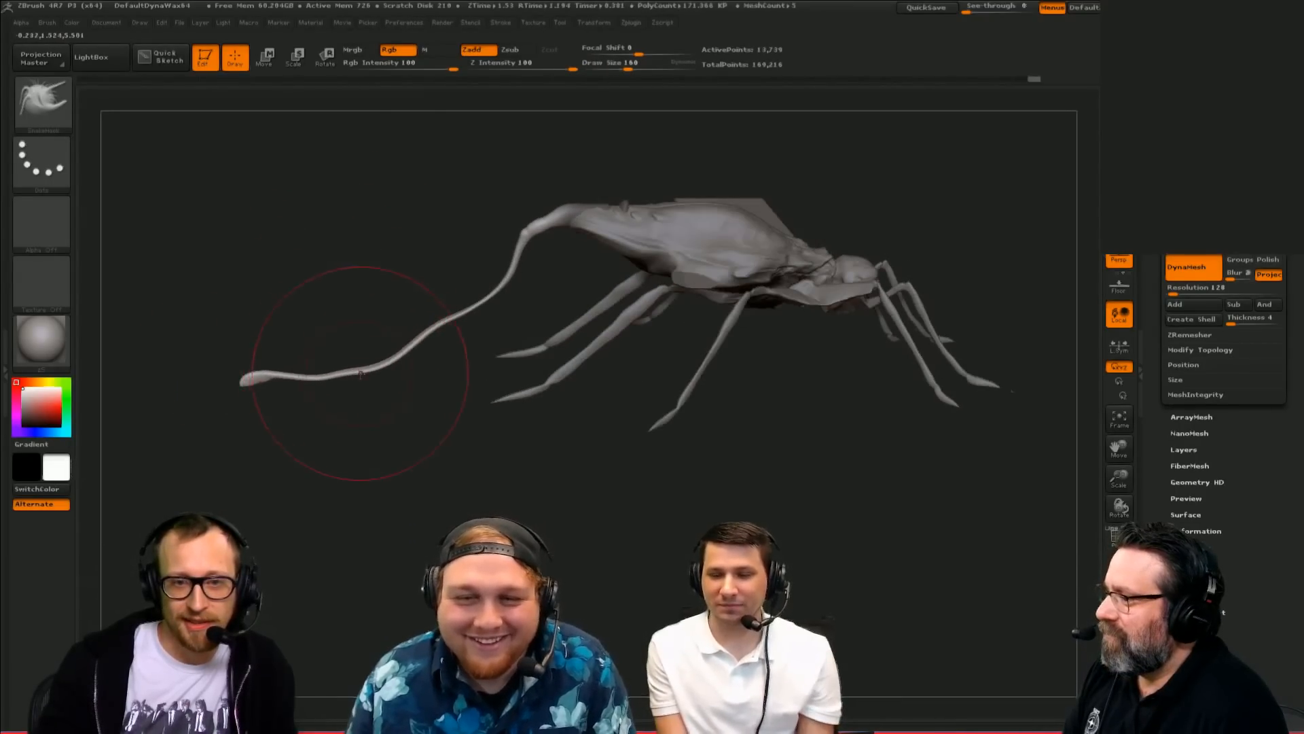
drag(368, 267, 404, 448)
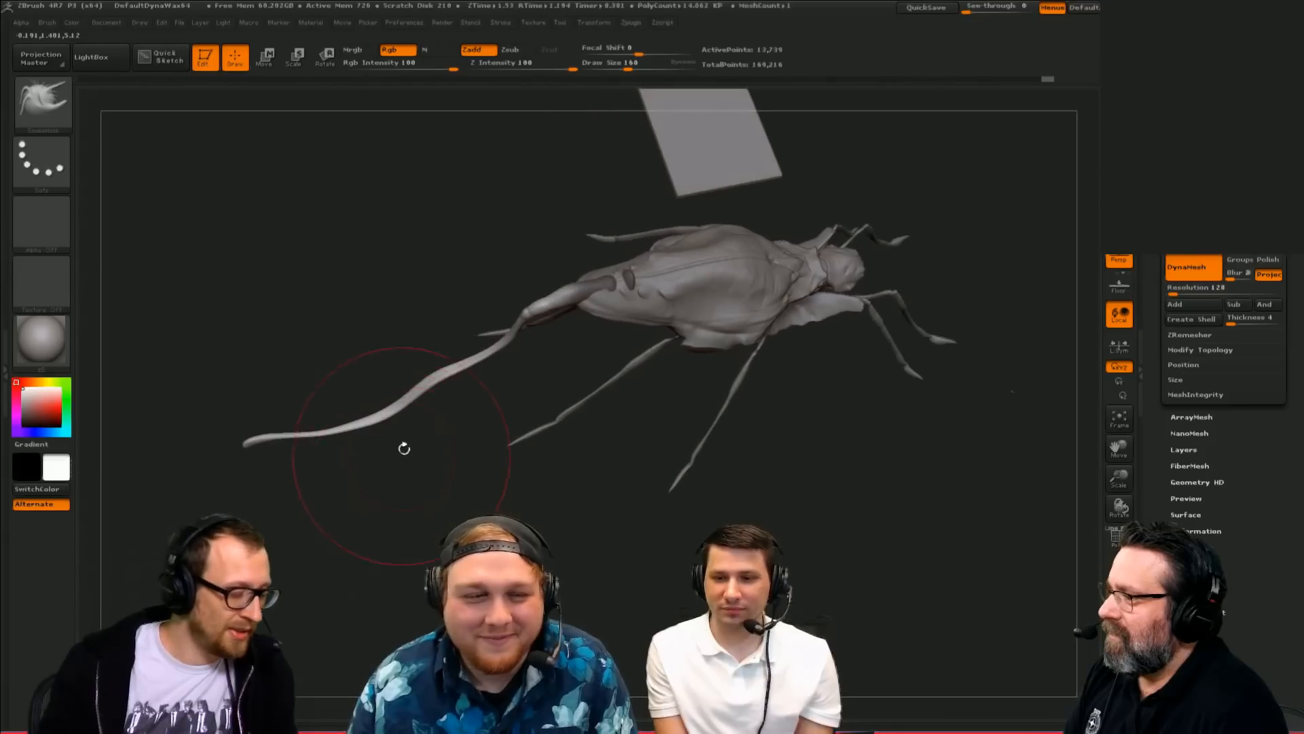
Step: Thicken the stinger's base and upper shaft with the Inflate brush at draw size 160
key(b)
key(i)
key(n)
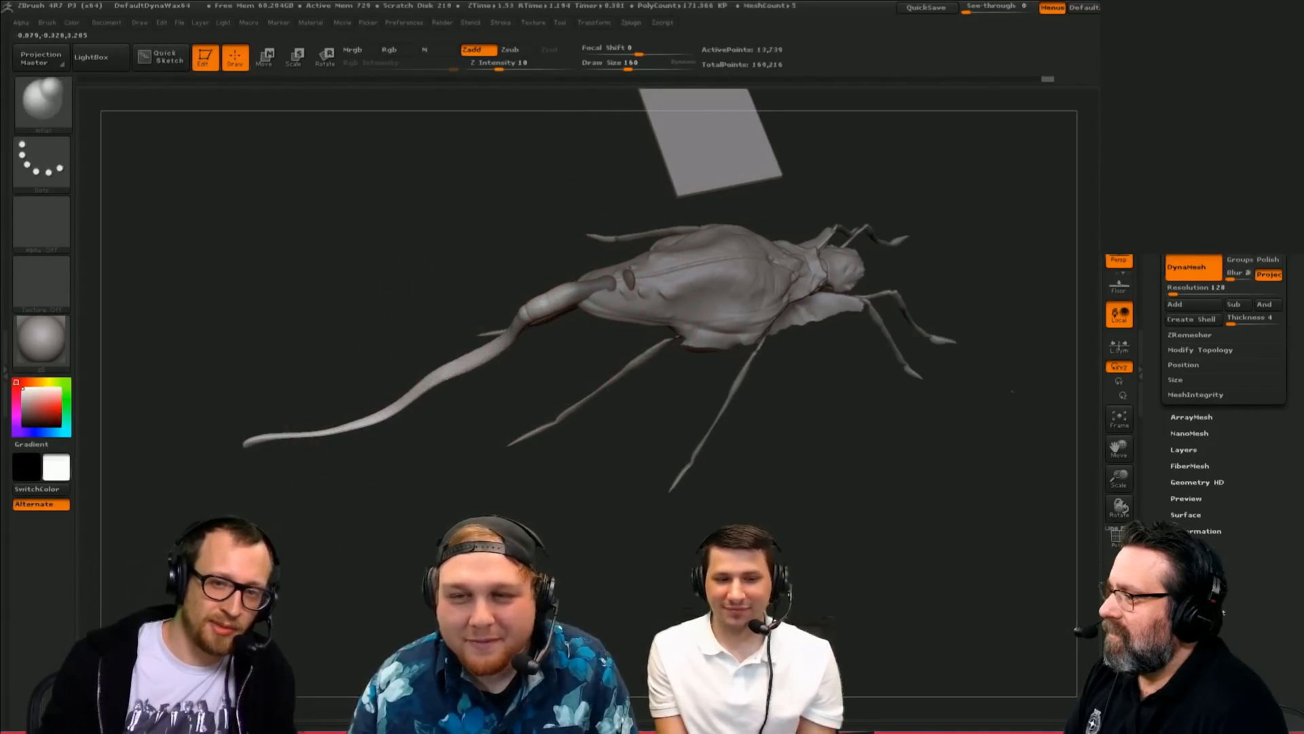
drag(549, 365, 579, 320)
drag(643, 294, 617, 277)
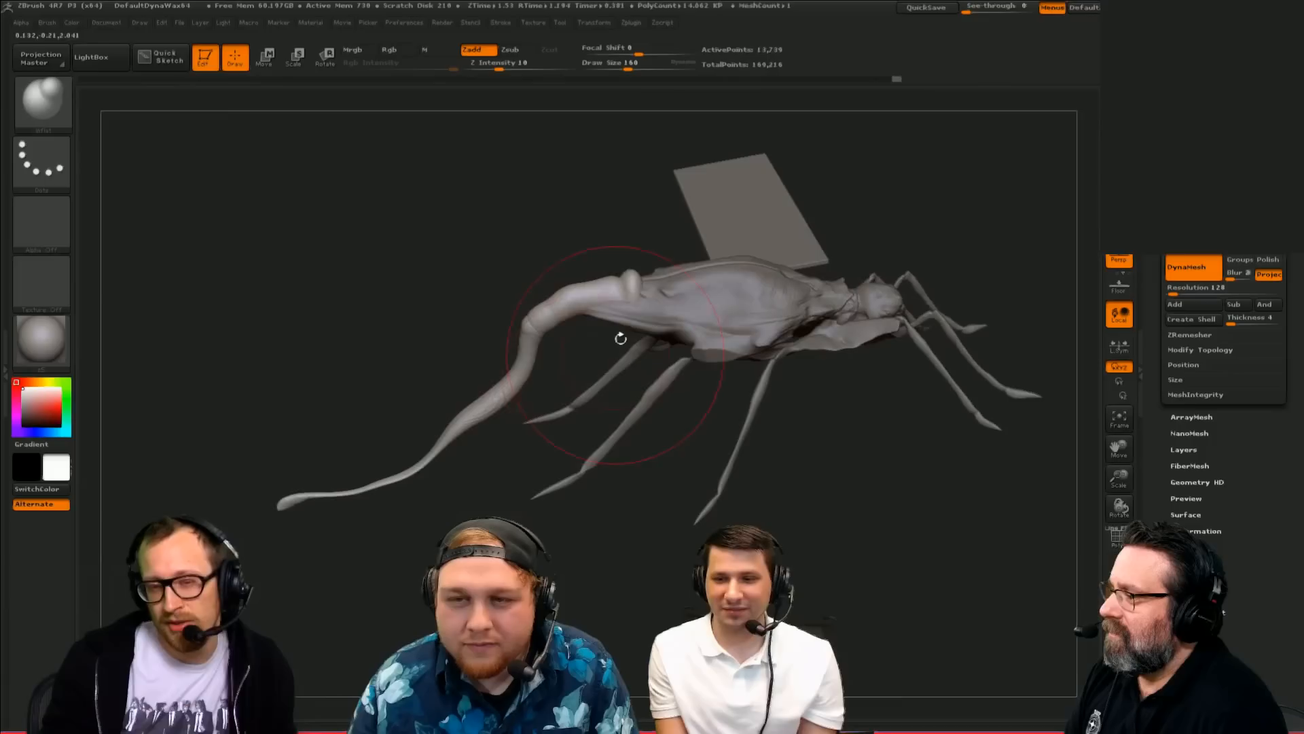
Step: Set the Inflate draw size to 150 and thicken the stinger's shaft toward its tip
key(s)
click(625, 300)
shift+drag(551, 378, 542, 340)
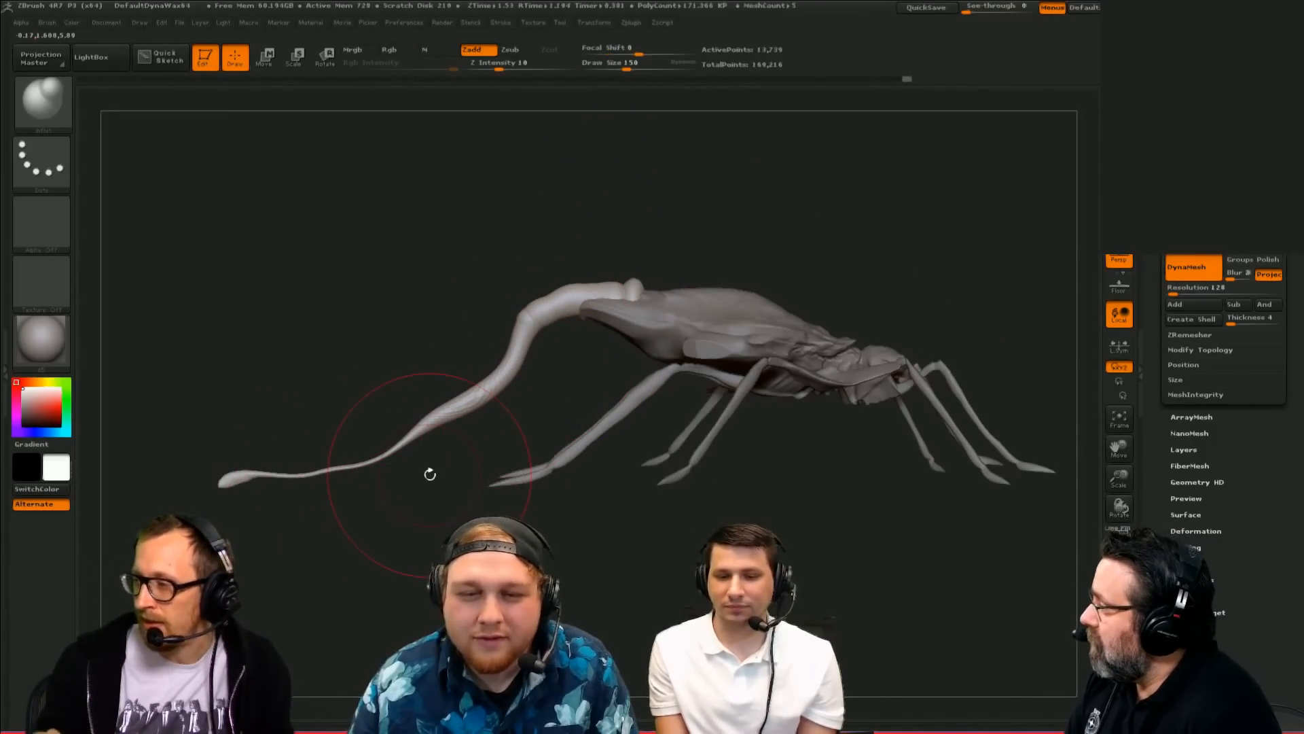
drag(331, 442, 317, 420)
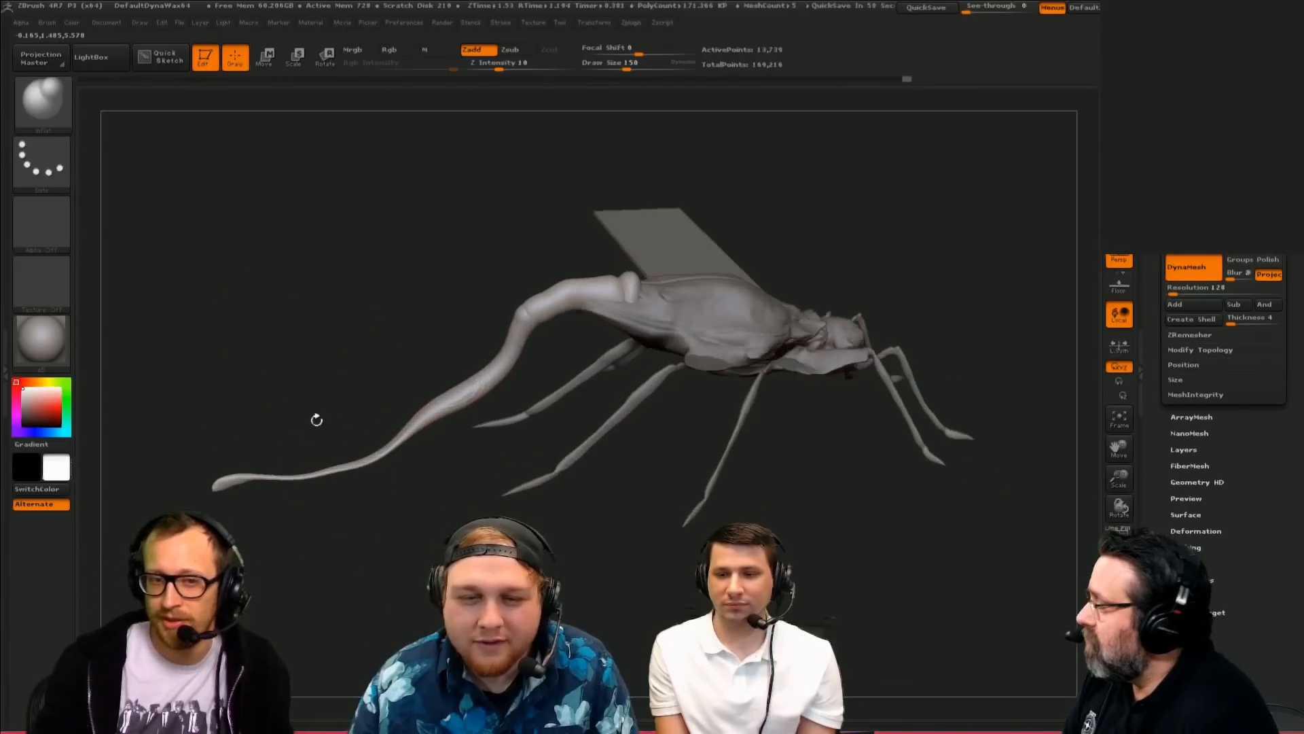
Step: Thicken the stinger's thin lower section near the tip with the Inflate brush at draw size 56
key(s)
click(211, 480)
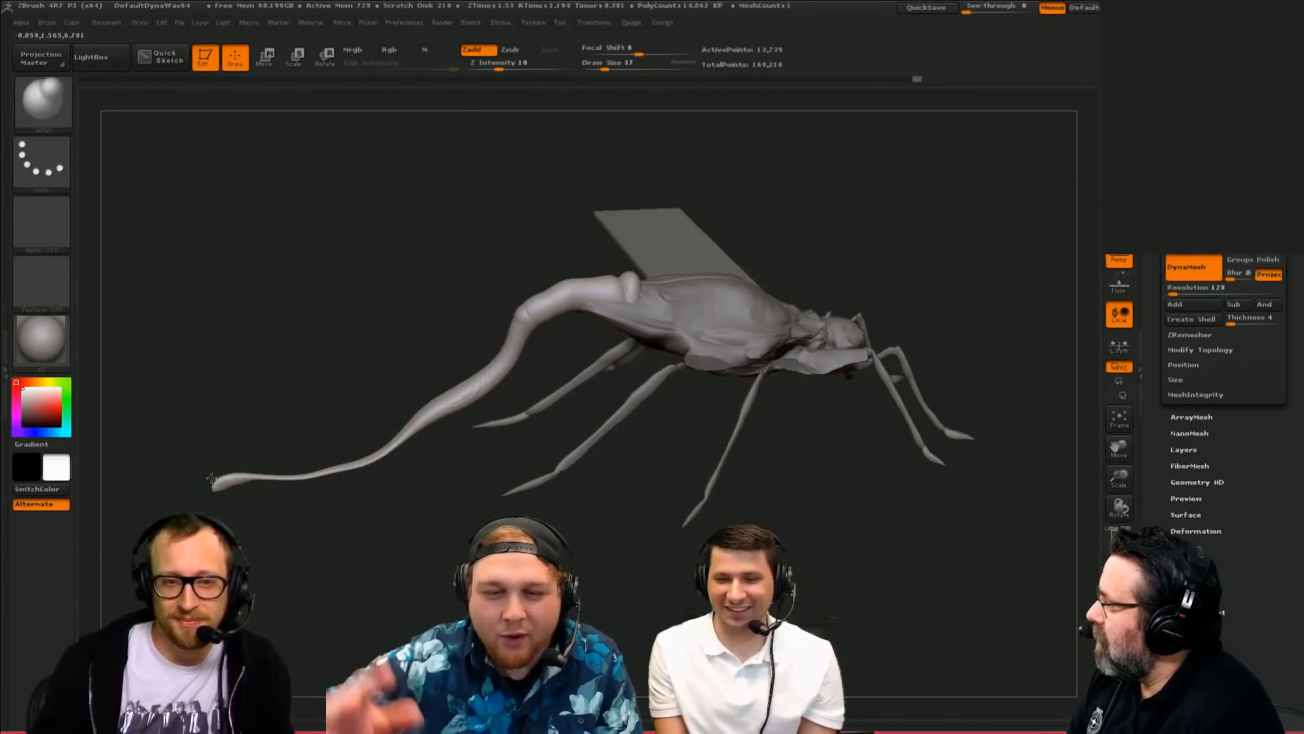
drag(370, 501, 378, 495)
key(s)
click(364, 458)
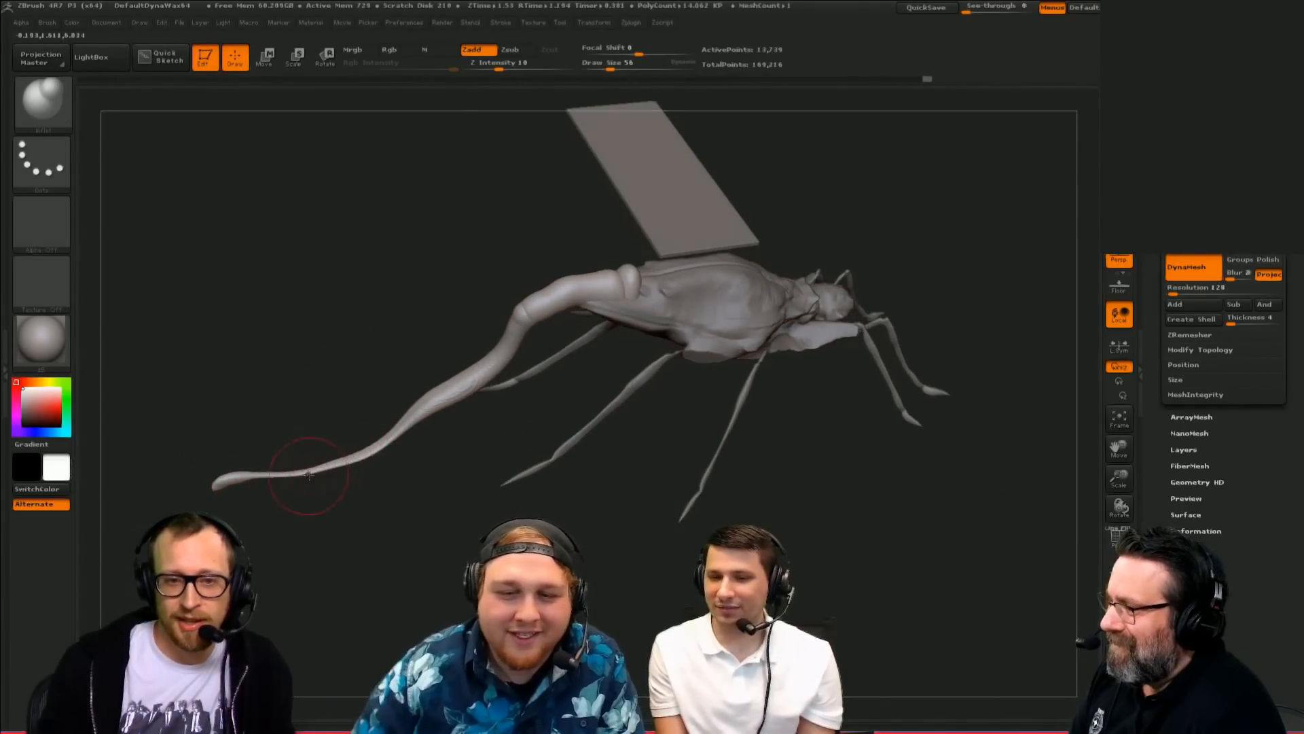
drag(312, 472, 375, 451)
Step: Smooth the stinger's shaft and reduce the bulge where its base meets the abdomen
drag(362, 484, 356, 522)
key(shift)
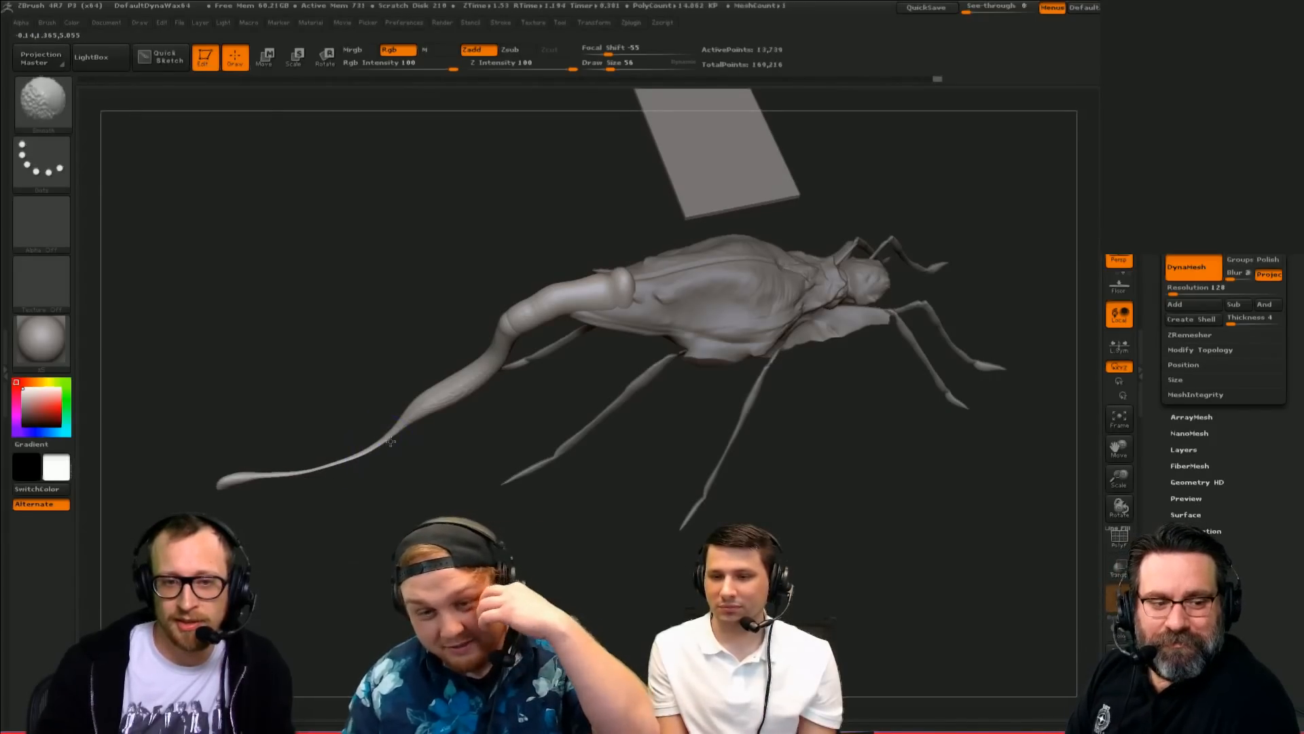
drag(442, 460, 490, 375)
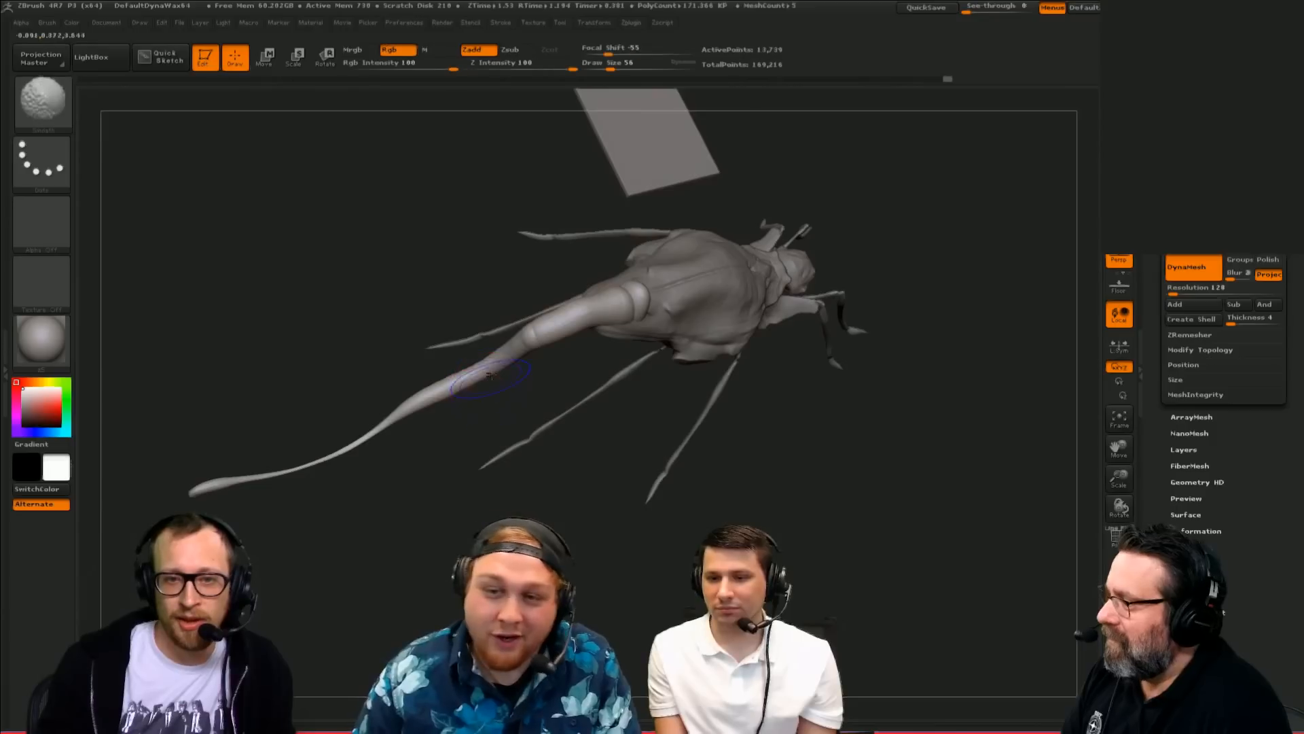
mouse_move(398, 480)
mouse_down()
mouse_move(369, 253)
mouse_move(580, 399)
mouse_move(658, 378)
mouse_move(637, 437)
mouse_up()
key(shift)
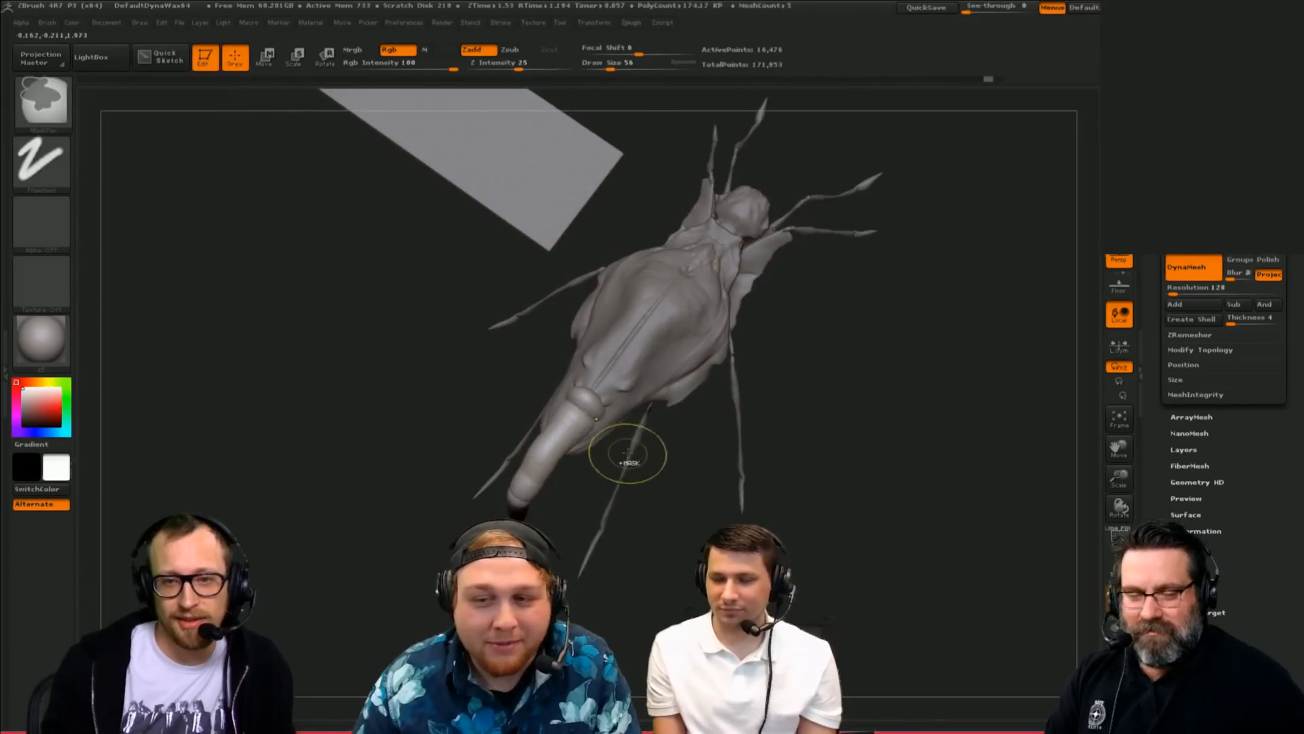
key(shift)
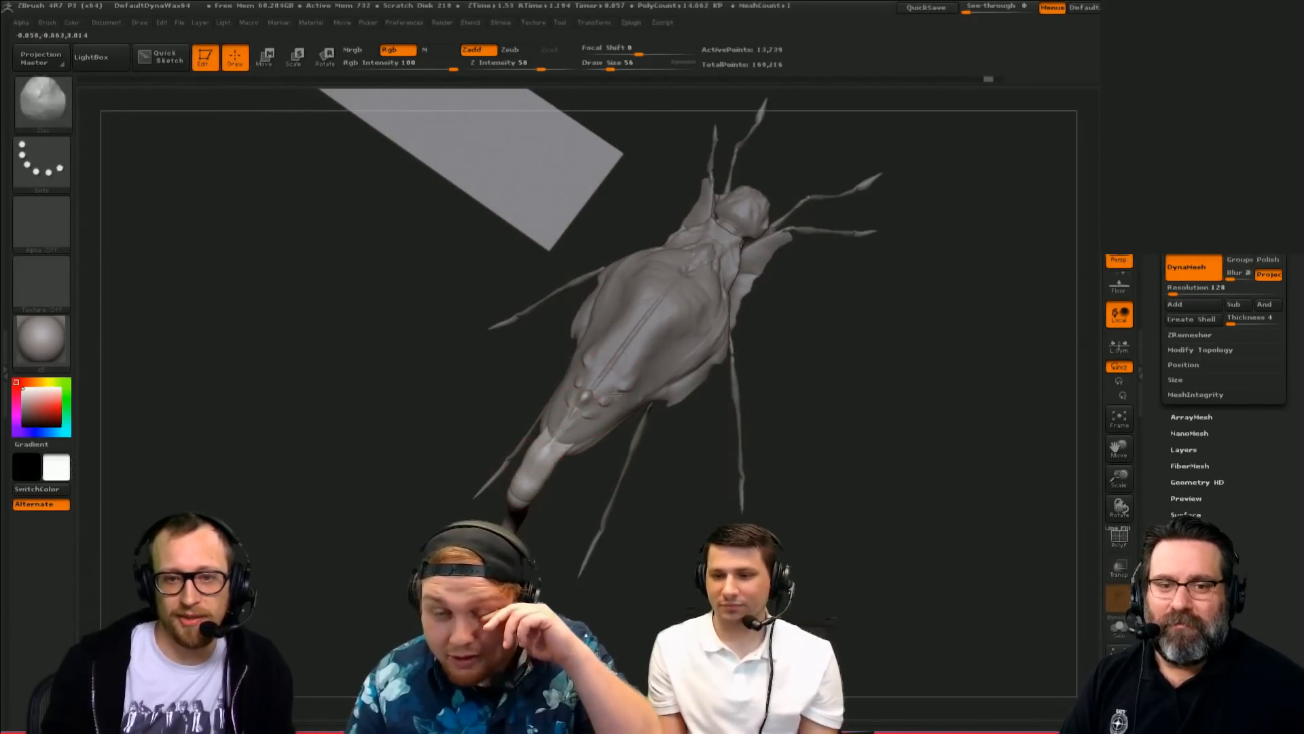
Step: Select the body and fit the abdomen's tip around the stinger's base with the Move brush at draw size 93
mouse_move(592, 523)
mouse_down()
mouse_move(562, 540)
mouse_move(499, 476)
mouse_move(494, 457)
mouse_move(522, 458)
mouse_up()
key(s)
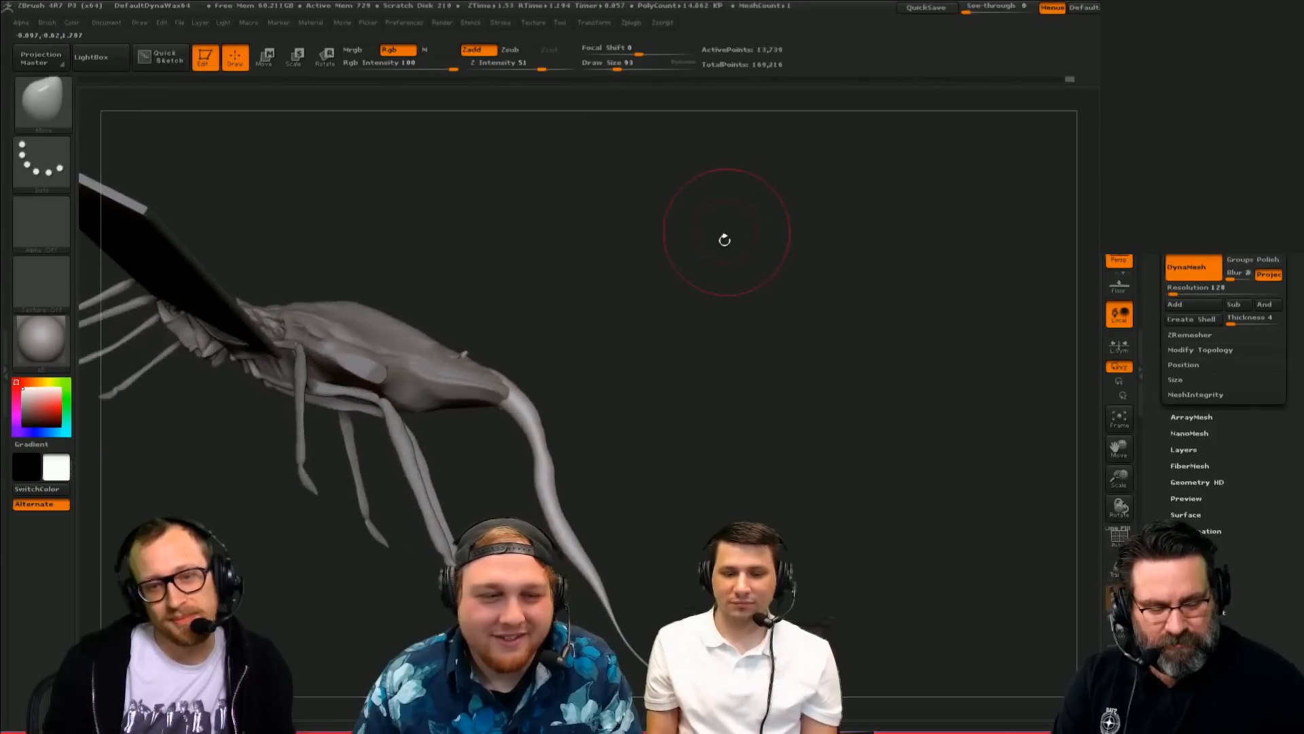
drag(809, 190, 690, 437)
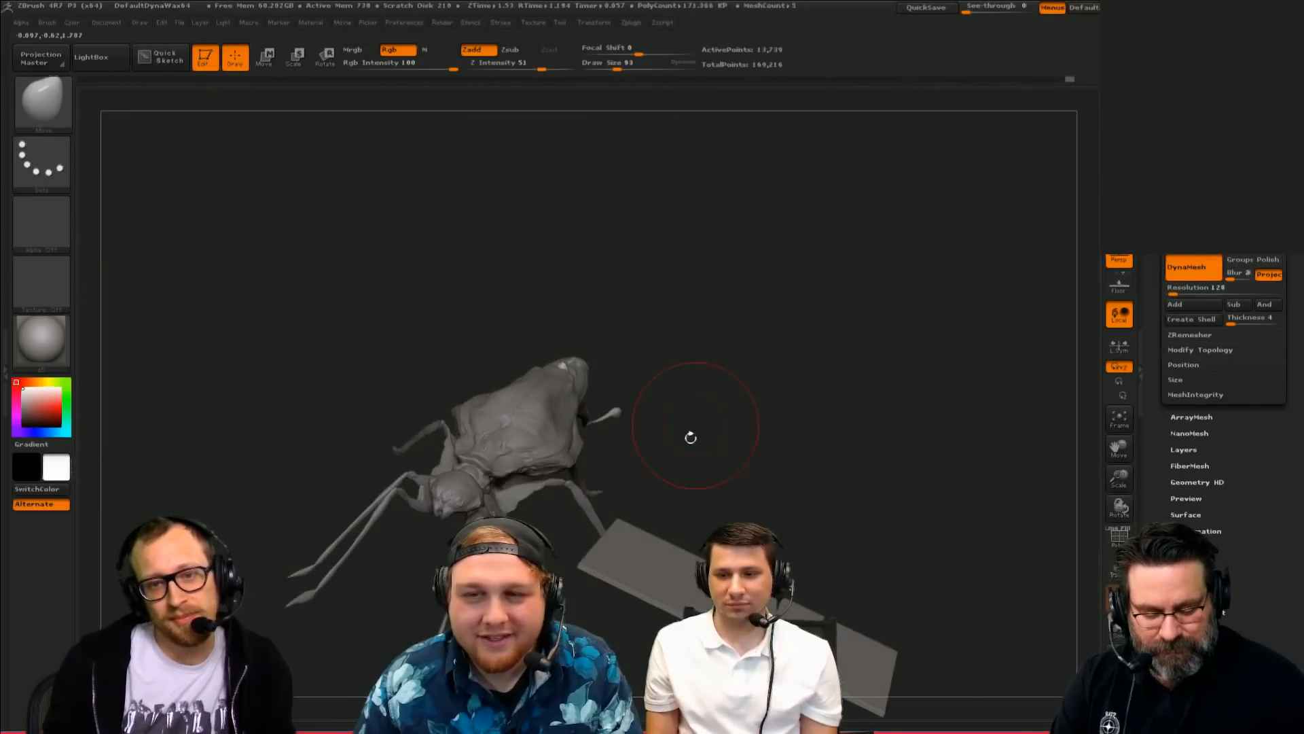
alt+click(655, 551)
mouse_move(766, 370)
mouse_down()
mouse_move(781, 299)
mouse_move(772, 309)
mouse_move(842, 238)
mouse_move(824, 116)
mouse_move(801, 251)
mouse_move(746, 300)
mouse_move(744, 326)
mouse_up()
key(bracketleft)
key(bracketright)
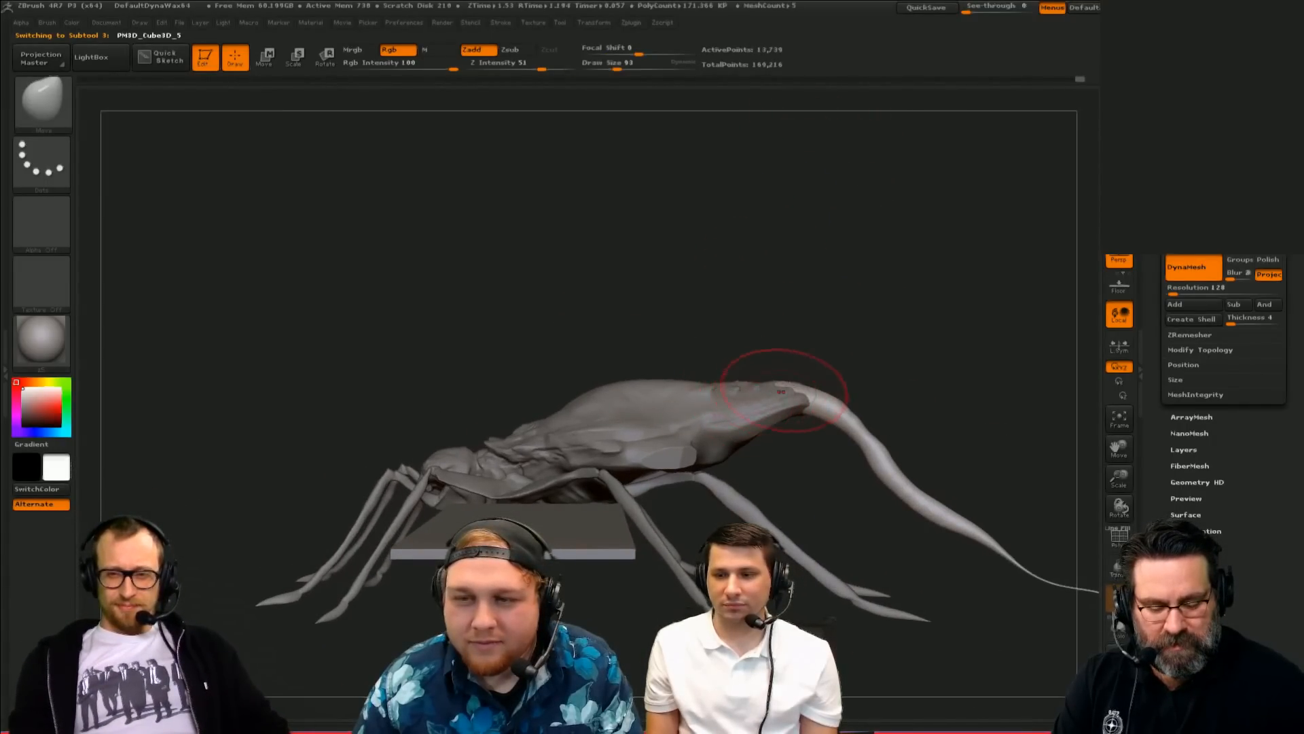
mouse_move(771, 378)
mouse_down()
mouse_move(923, 292)
mouse_move(900, 227)
mouse_move(958, 214)
mouse_move(897, 436)
mouse_up()
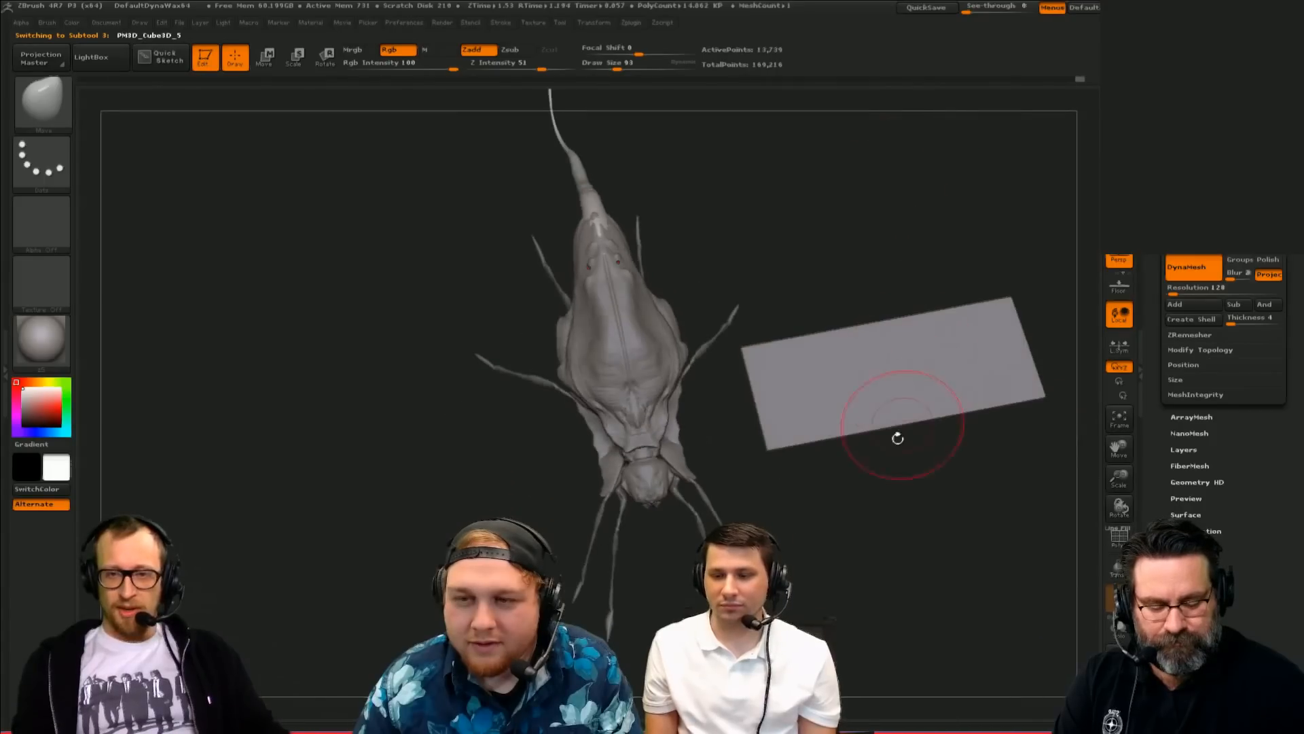
Step: Clip the flat plate's corners with the ClipCurve brush into an elongated, tapered wing outline
alt+click(864, 407)
shift+drag(937, 504, 935, 505)
alt+drag(935, 505, 862, 595)
alt+drag(824, 546, 690, 548)
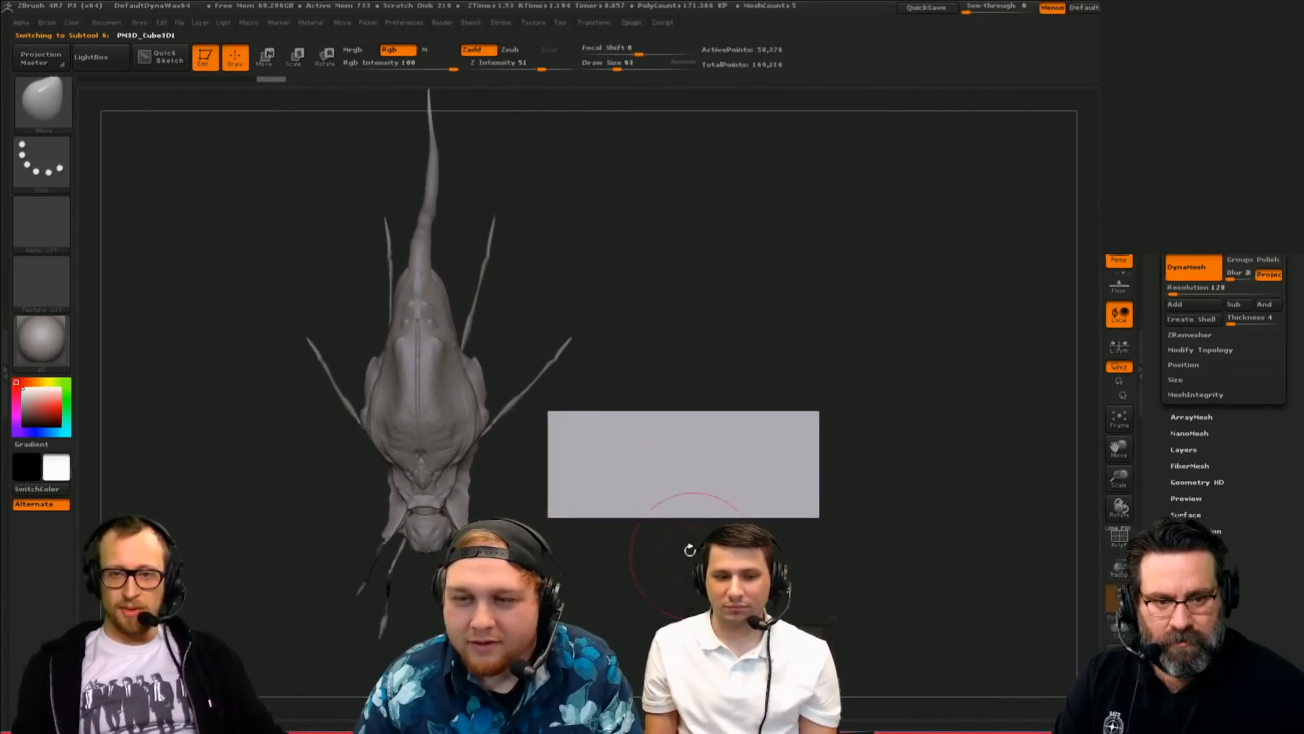
ctrl+shift+click(35, 108)
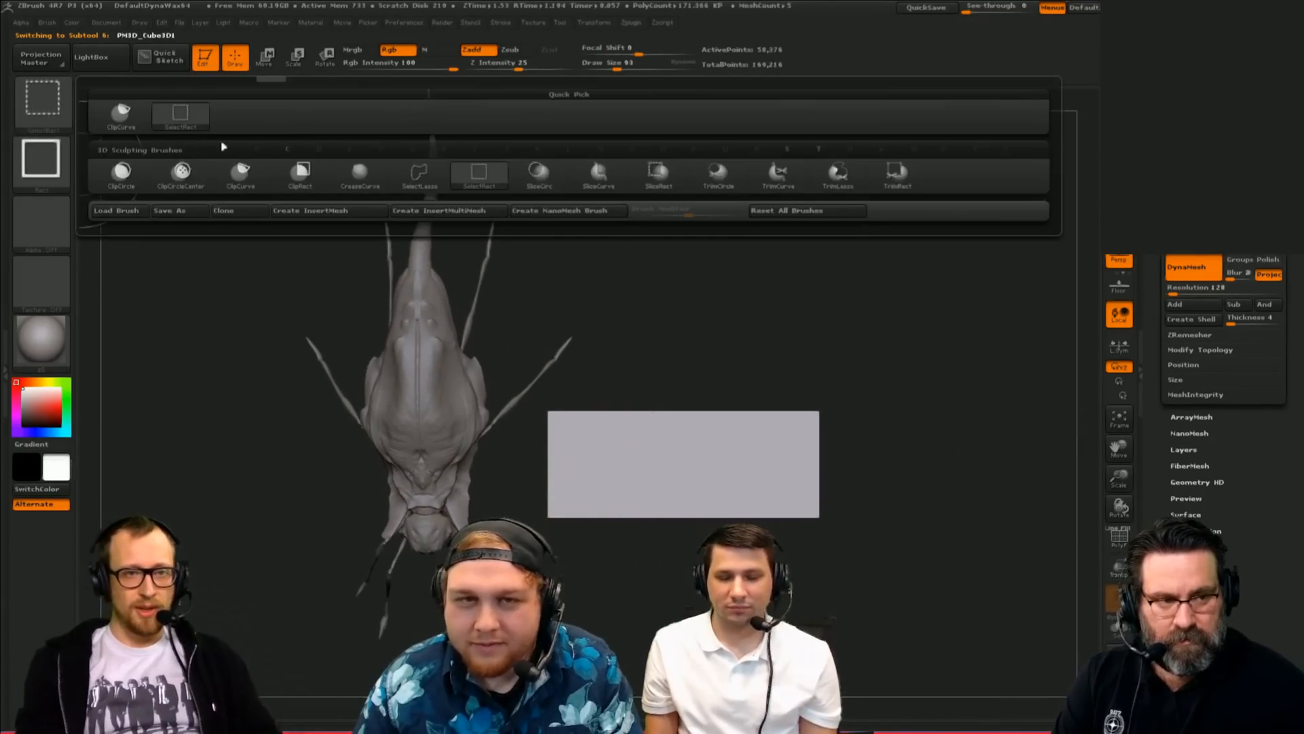
click(134, 121)
ctrl+shift+drag(553, 449, 801, 313)
mouse_move(637, 345)
ctrl+shift+mouse_down()
mouse_move(983, 374)
mouse_move(926, 420)
ctrl+shift+mouse_up()
ctrl+shift+drag(699, 326, 856, 493)
mouse_move(941, 367)
ctrl+shift+mouse_down()
mouse_move(719, 522)
mouse_move(551, 540)
ctrl+shift+mouse_up()
ctrl+shift+drag(727, 509, 576, 522)
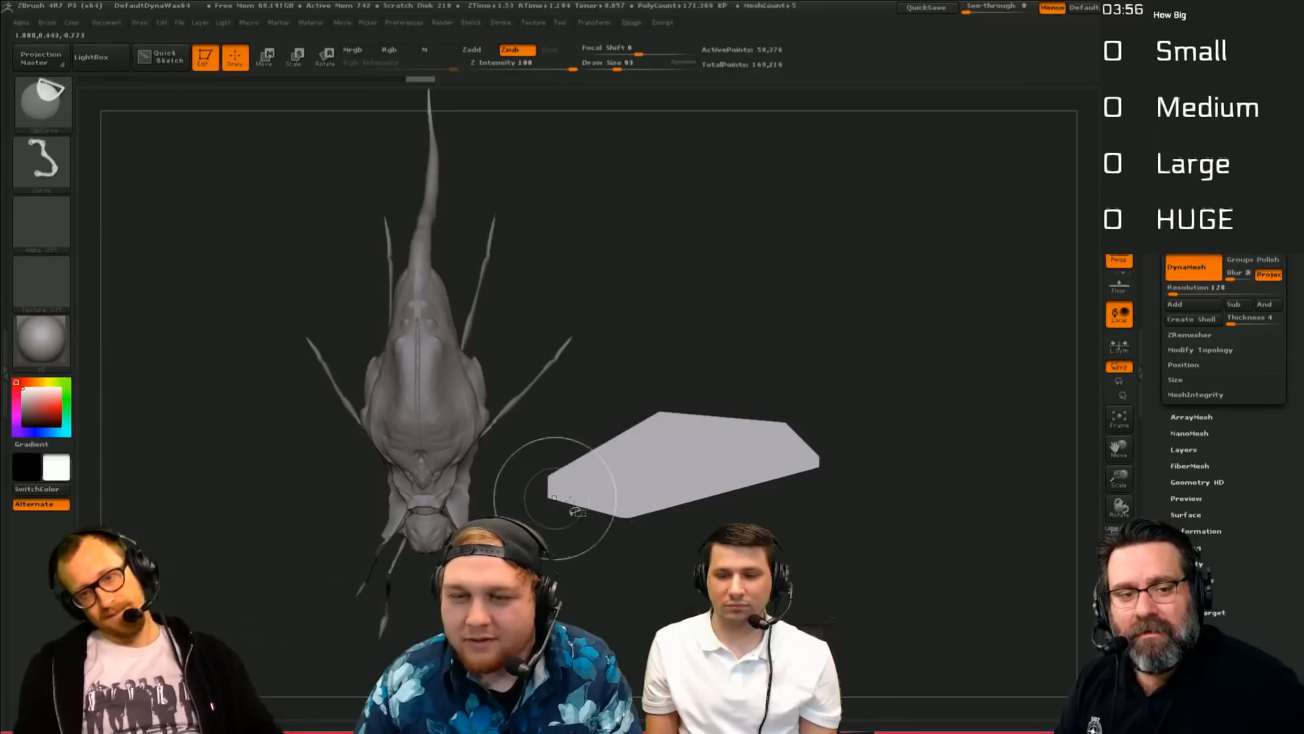
mouse_move(532, 486)
ctrl+shift+mouse_down()
mouse_move(594, 471)
mouse_move(575, 555)
mouse_move(597, 598)
mouse_move(614, 475)
mouse_move(627, 476)
ctrl+shift+mouse_up()
key(ctrl+z)
key(ctrl+shift+z)
Step: Rotate the wing plate so it points backward alongside the body, with its narrow root near the thorax
key(r)
drag(574, 545, 567, 512)
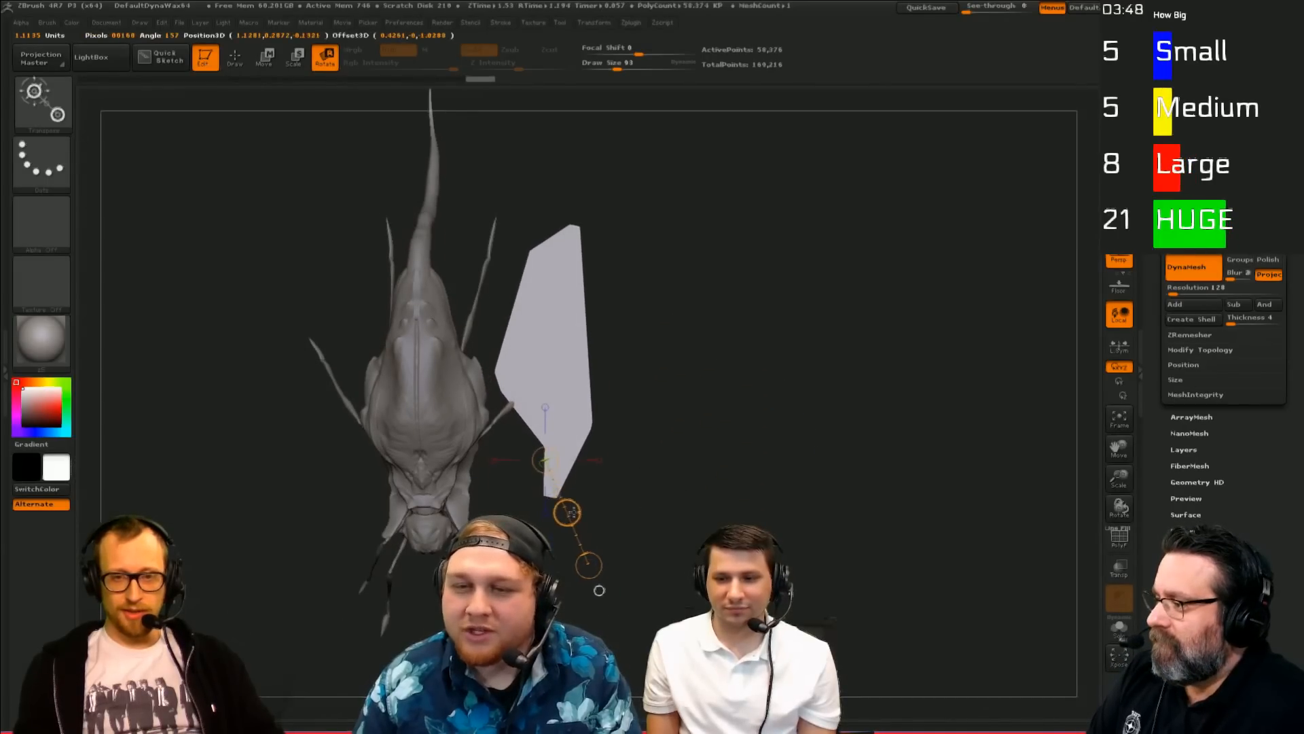
key(w)
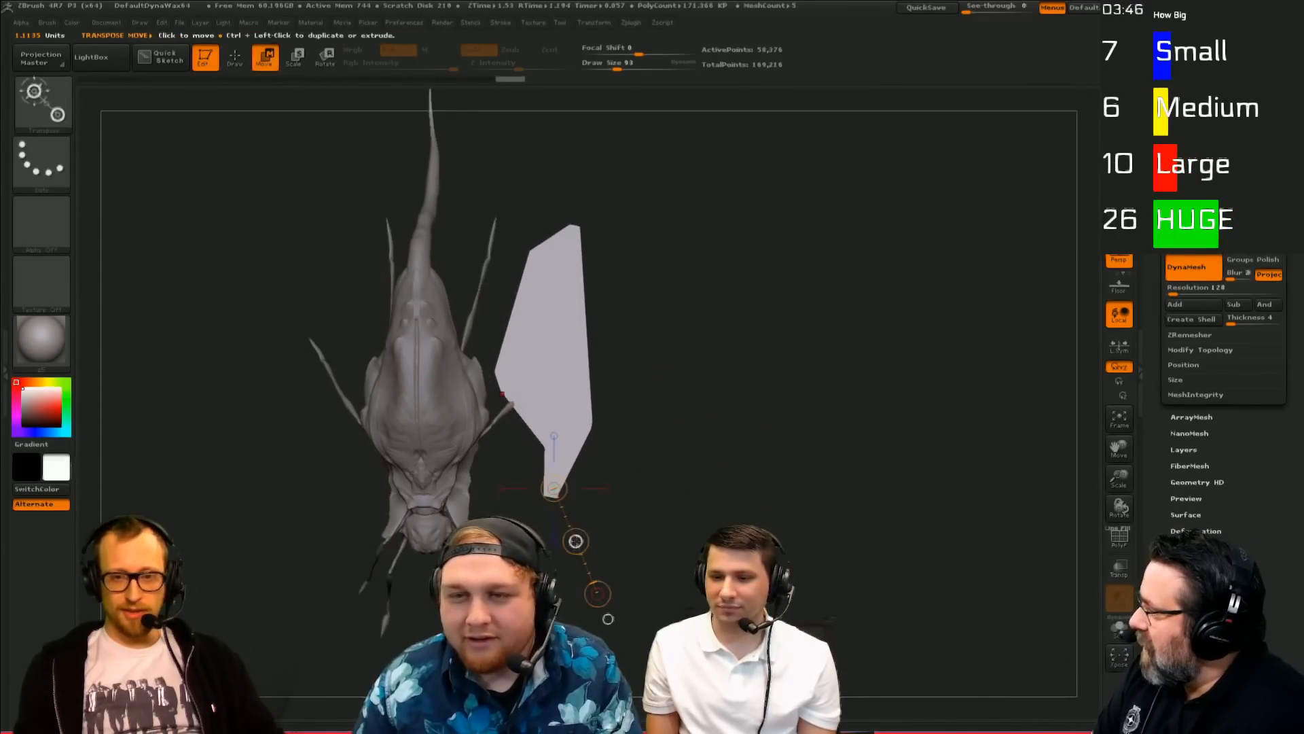
drag(562, 495, 612, 415)
Step: Raise the wing plate onto the creature's back and tilt it to follow the abdomen
key(w)
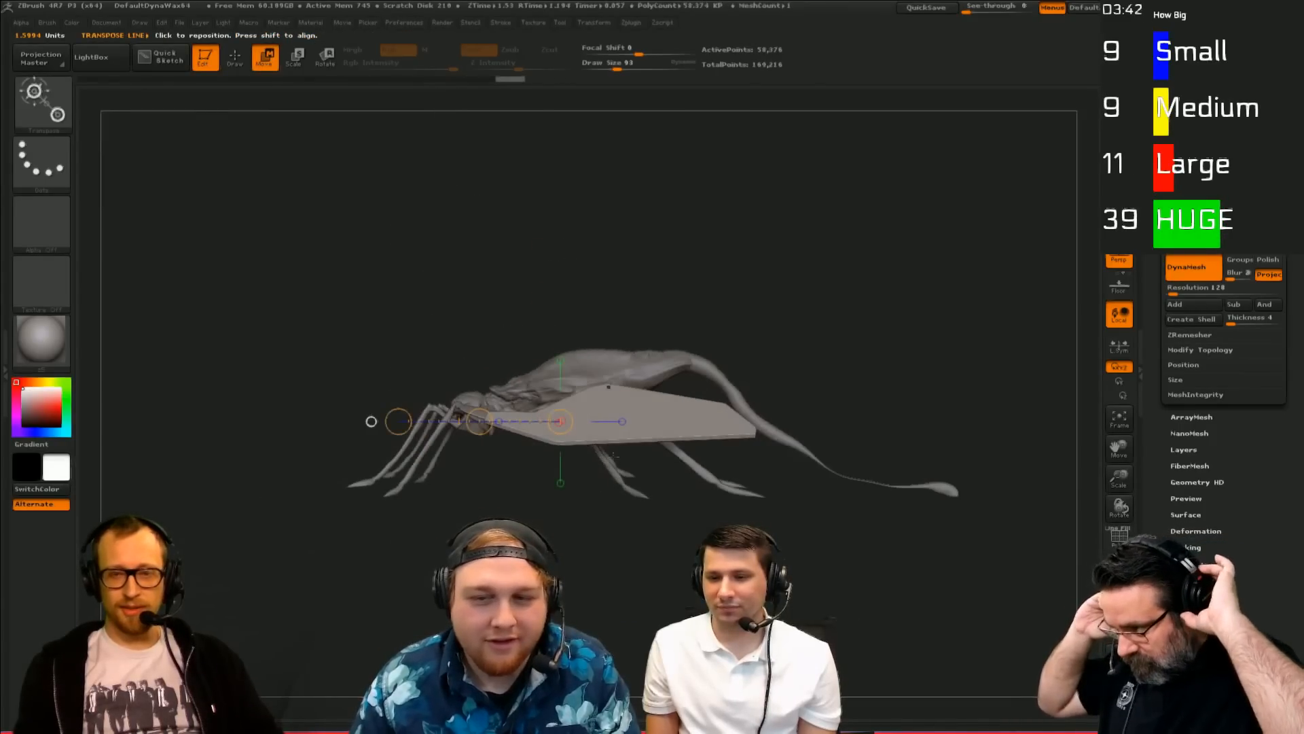
drag(626, 436, 626, 597)
drag(670, 450, 781, 476)
drag(669, 542, 573, 574)
drag(656, 597, 720, 450)
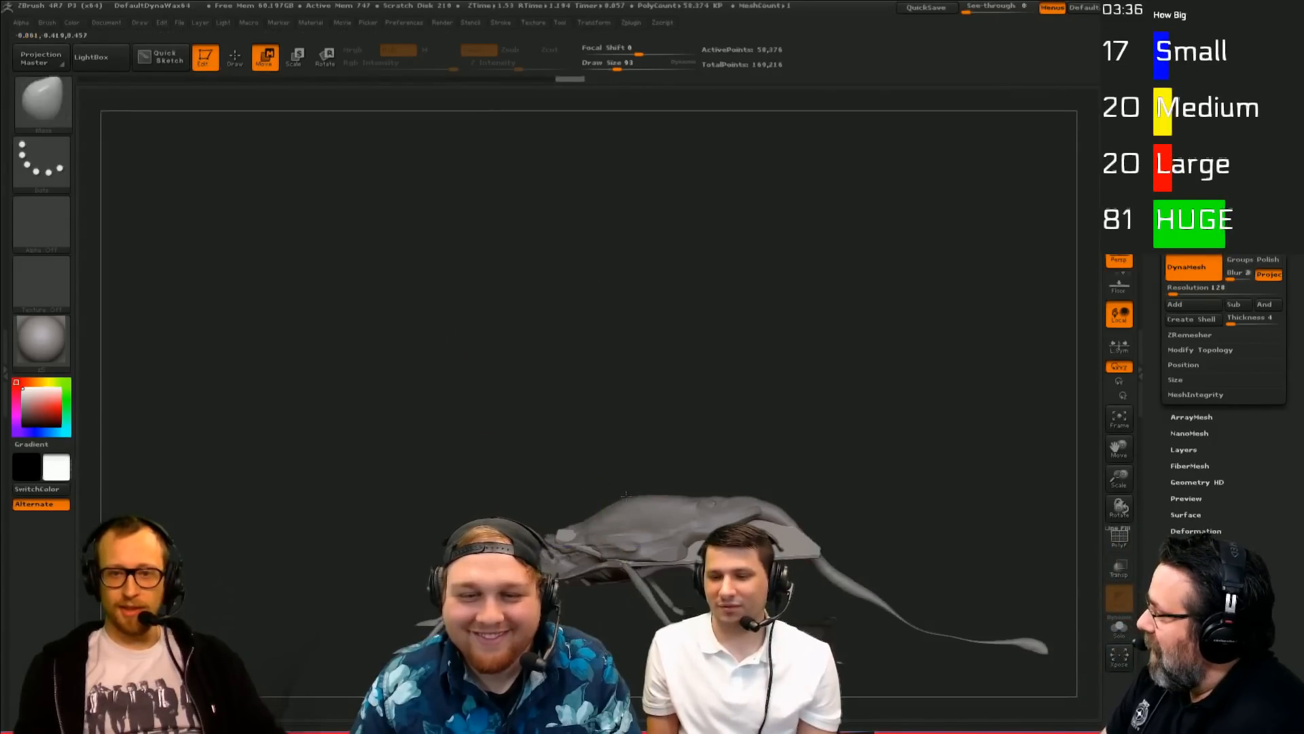
key(q)
key(r)
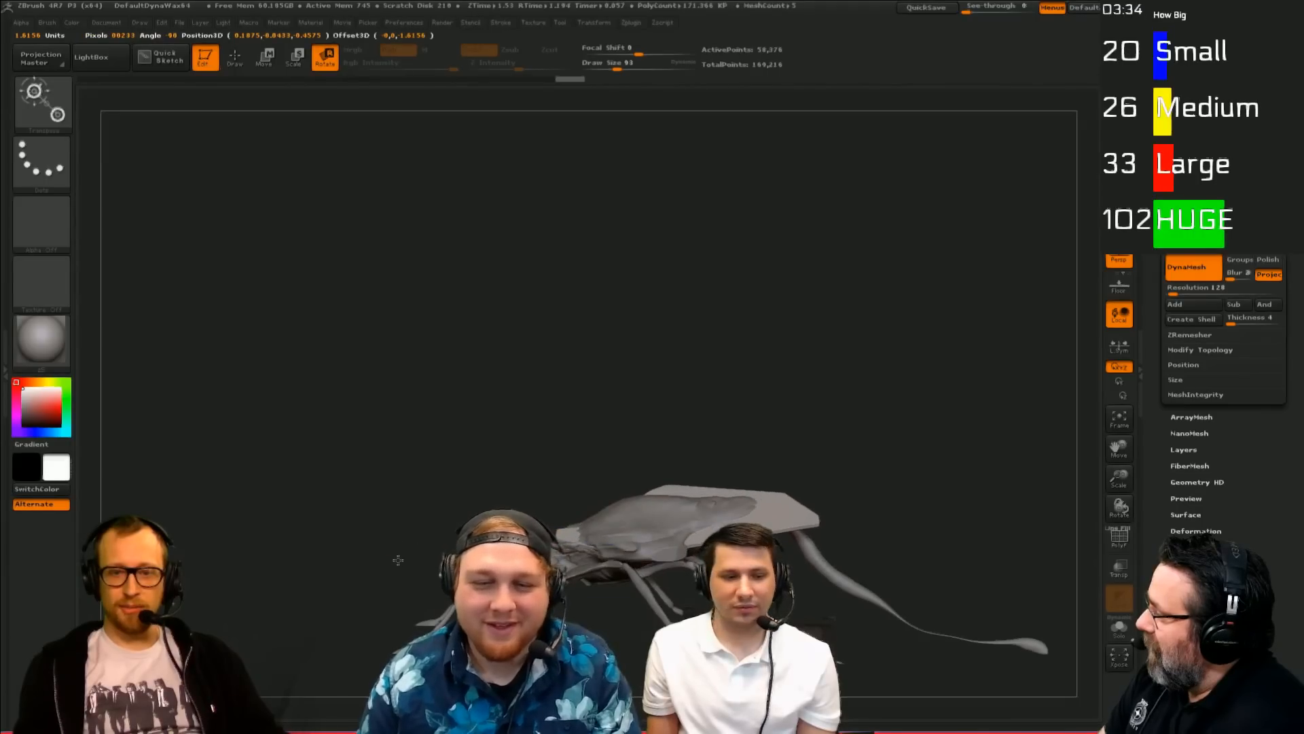
key(q)
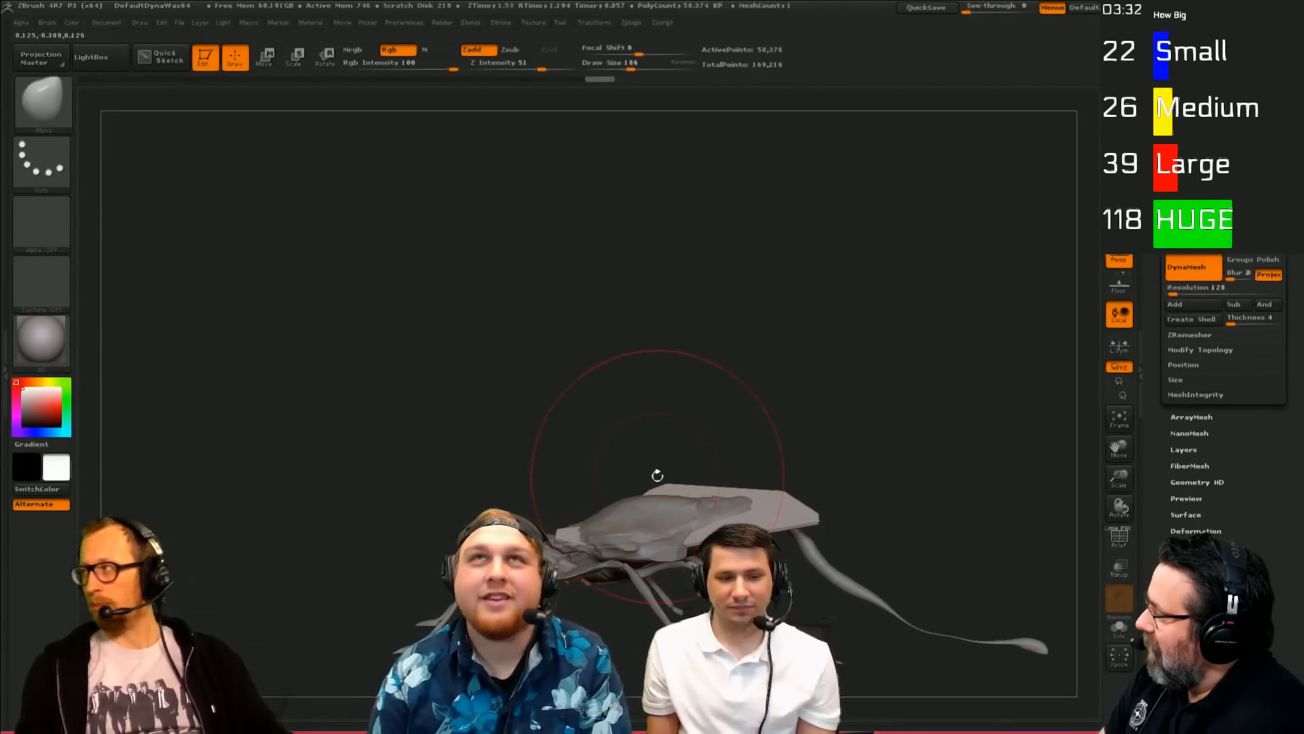
Step: Bend the wing plate toward the back's contour with the Move brush, starting at draw size 186
drag(608, 351, 628, 360)
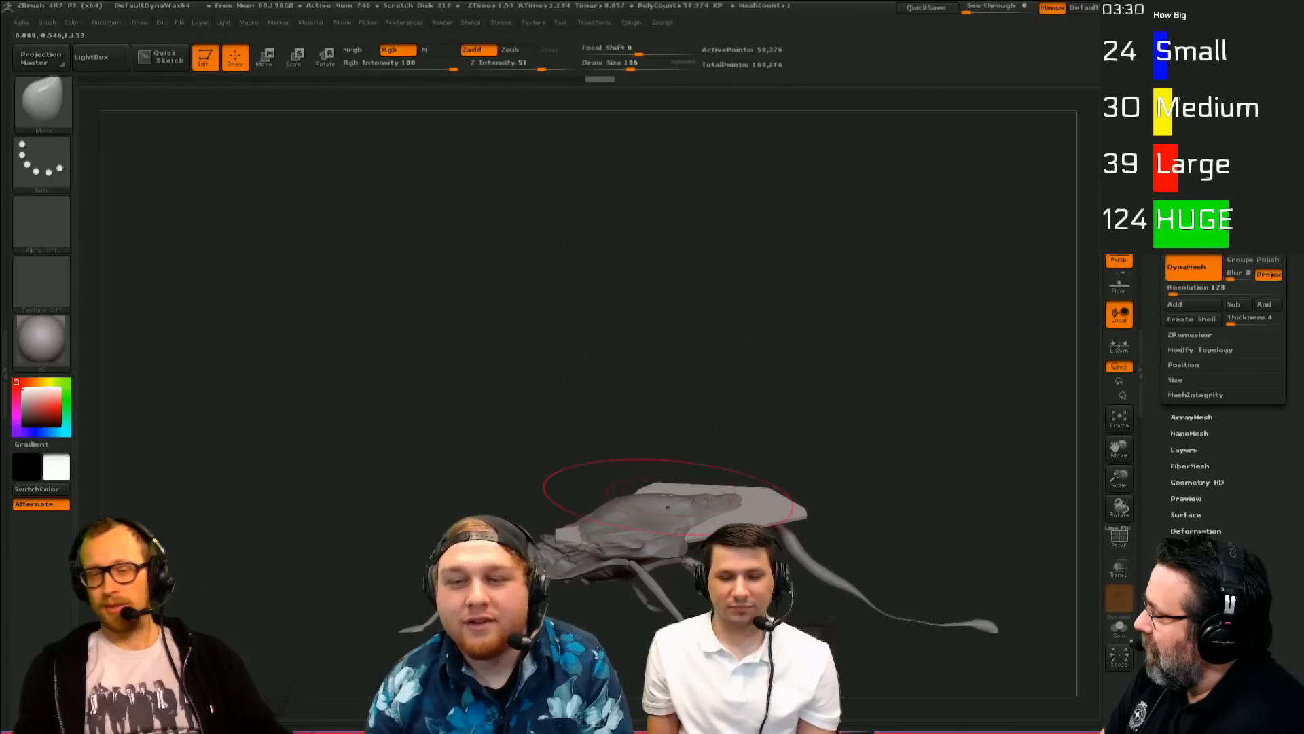
drag(651, 534, 647, 506)
drag(636, 401, 591, 474)
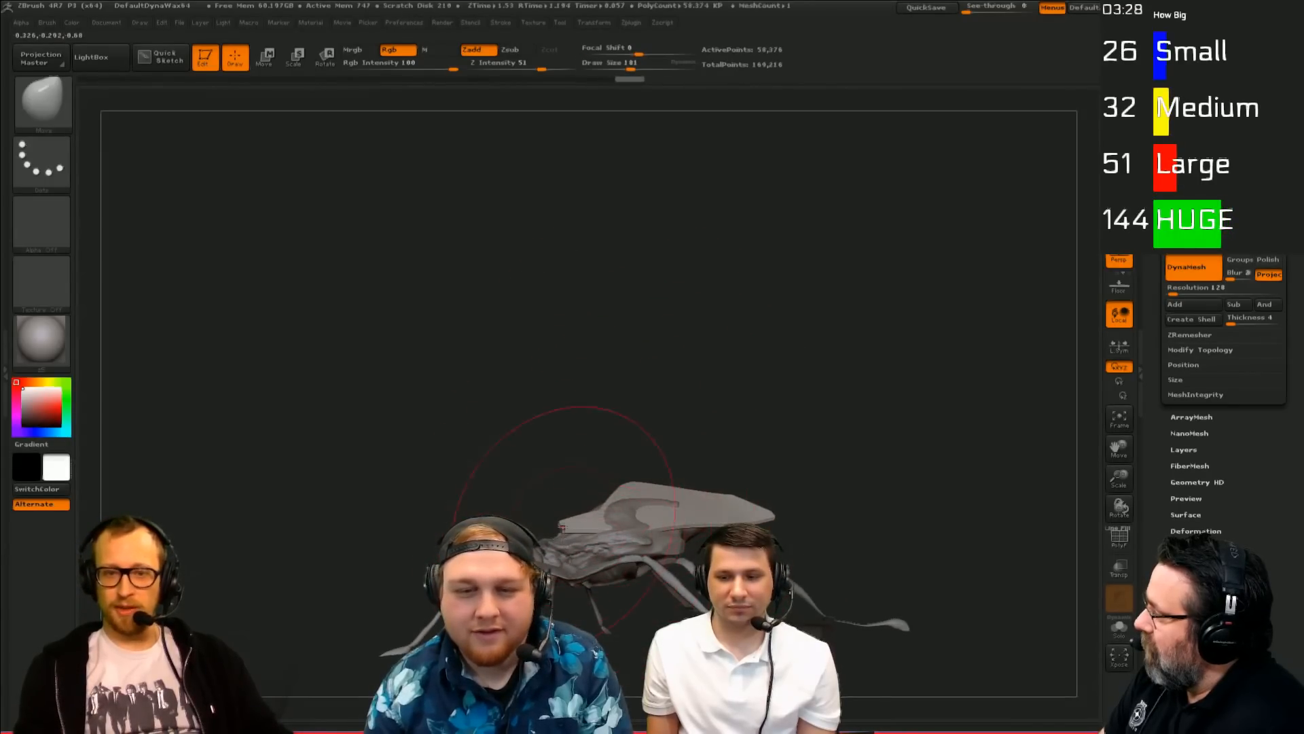
drag(551, 558, 547, 554)
drag(536, 468, 632, 465)
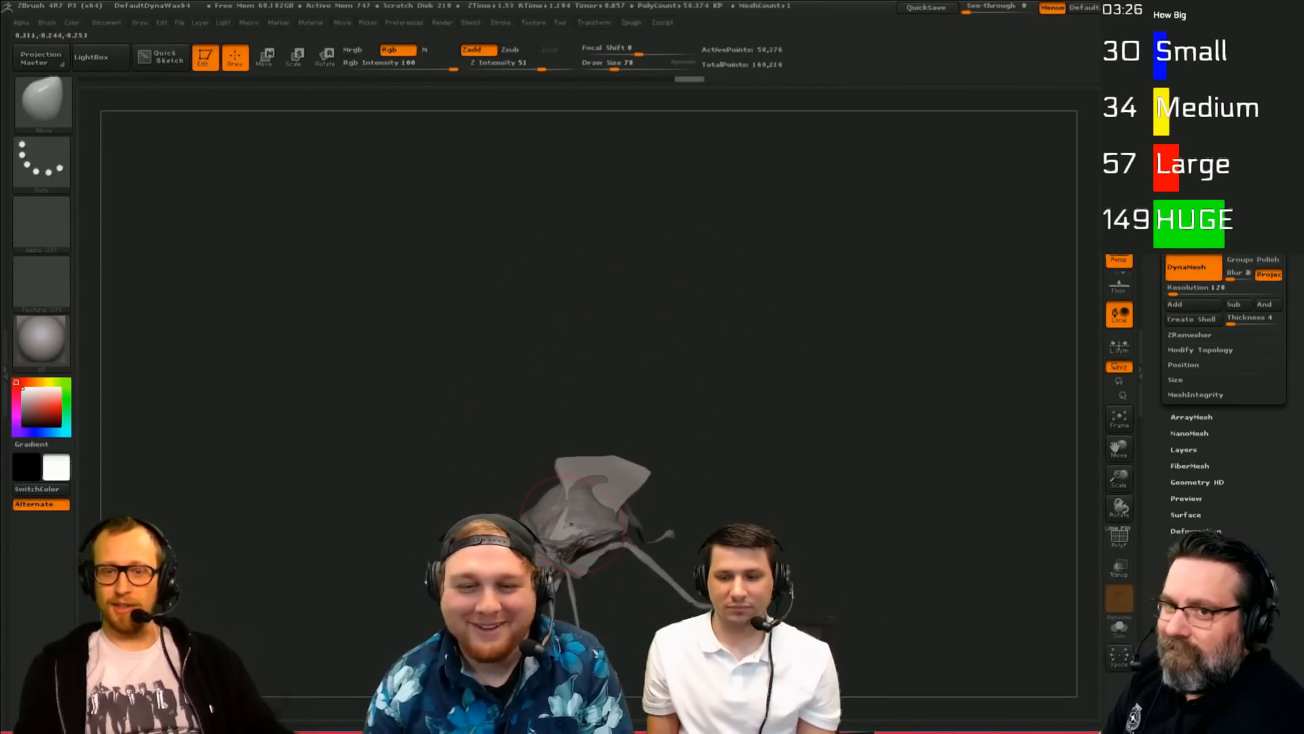
Step: Push the wing plate's inner edge toward the body with the Move brush at draw size 113
key(bracketright)
key(bracketright)
mouse_move(715, 394)
mouse_down()
mouse_move(553, 466)
mouse_move(655, 327)
mouse_move(775, 406)
mouse_move(722, 411)
mouse_up()
key(shift+f)
key(shift+f)
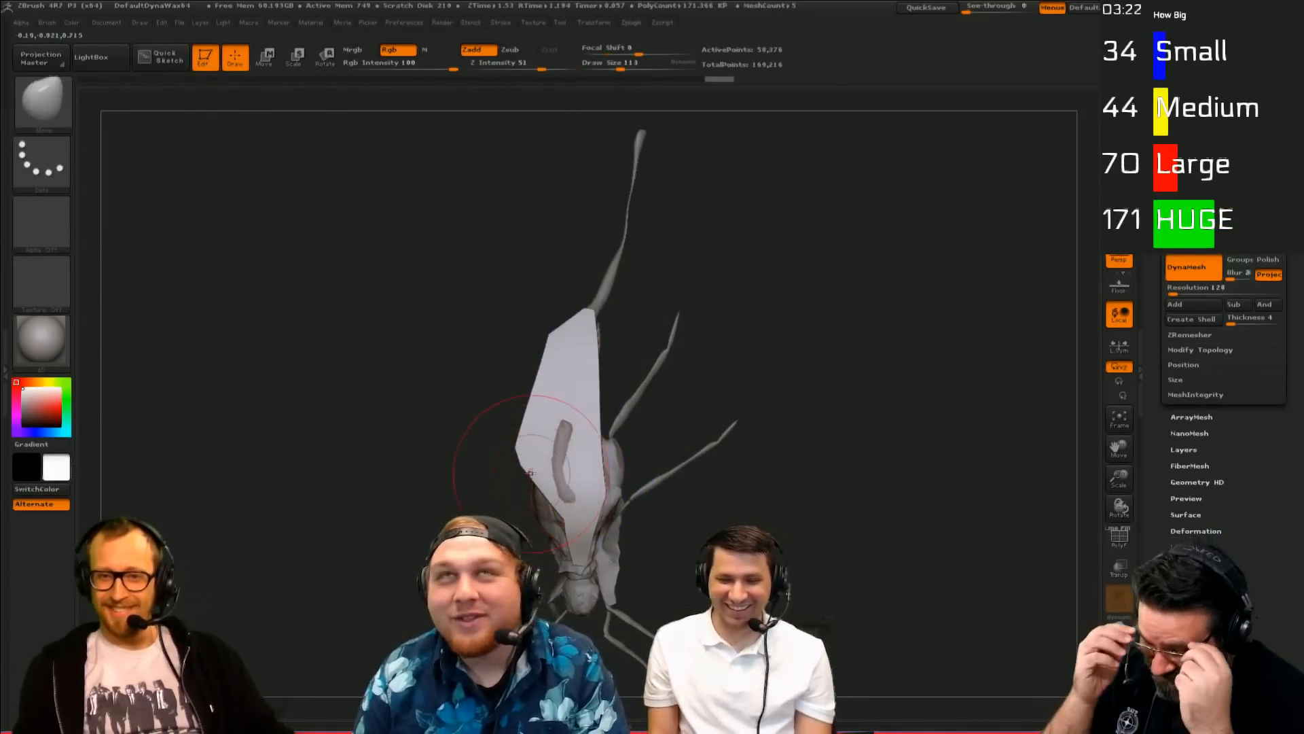
drag(480, 457, 520, 469)
Step: Clip the wing's inner edge straight along the body's centerline with the ClipCurve brush
ctrl+shift+drag(557, 625, 563, 234)
drag(805, 330, 700, 286)
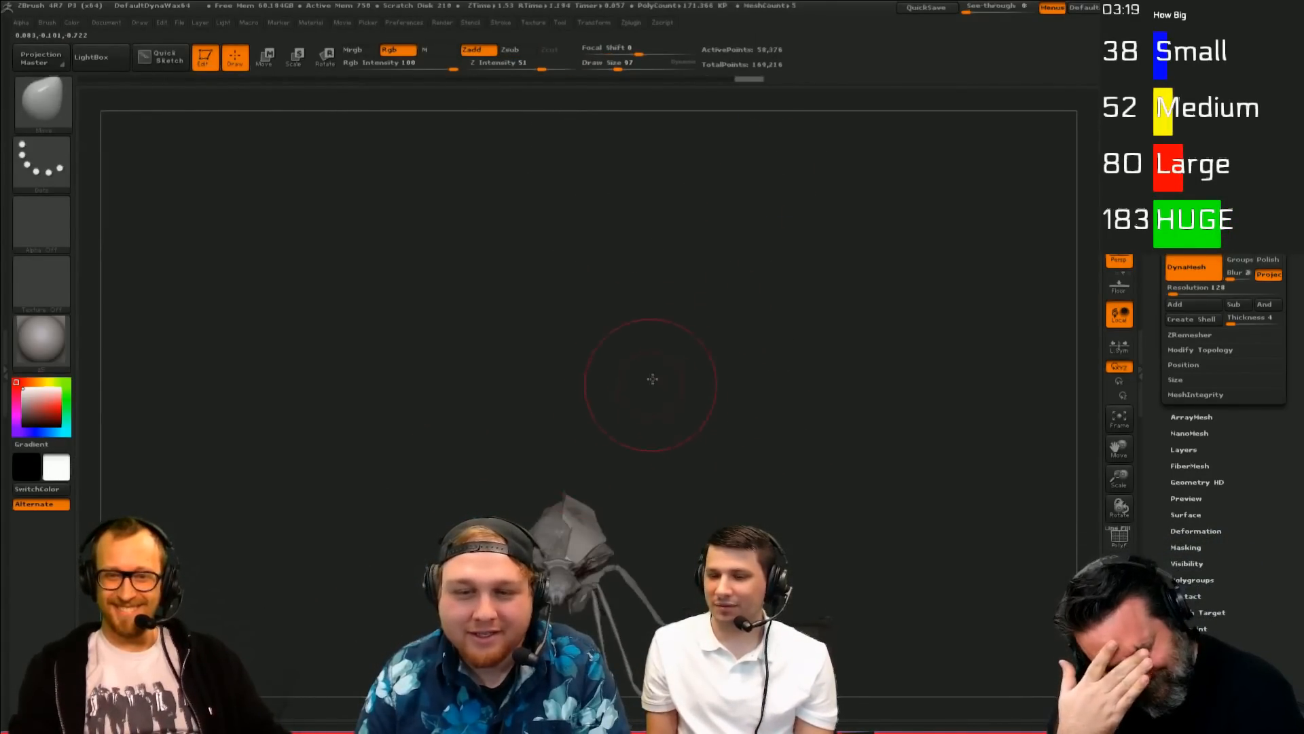
drag(652, 379, 783, 289)
ctrl+shift+drag(480, 511, 646, 449)
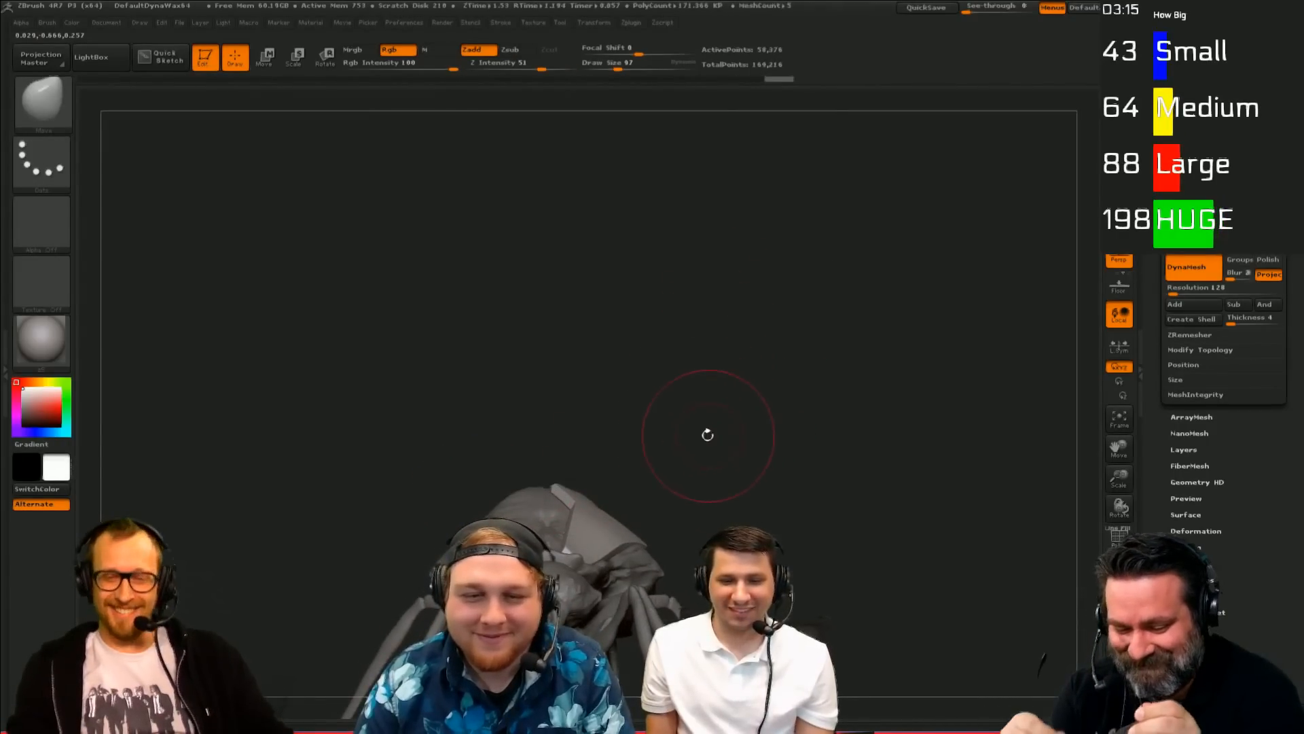
drag(751, 428, 722, 393)
drag(794, 363, 614, 346)
drag(782, 313, 669, 433)
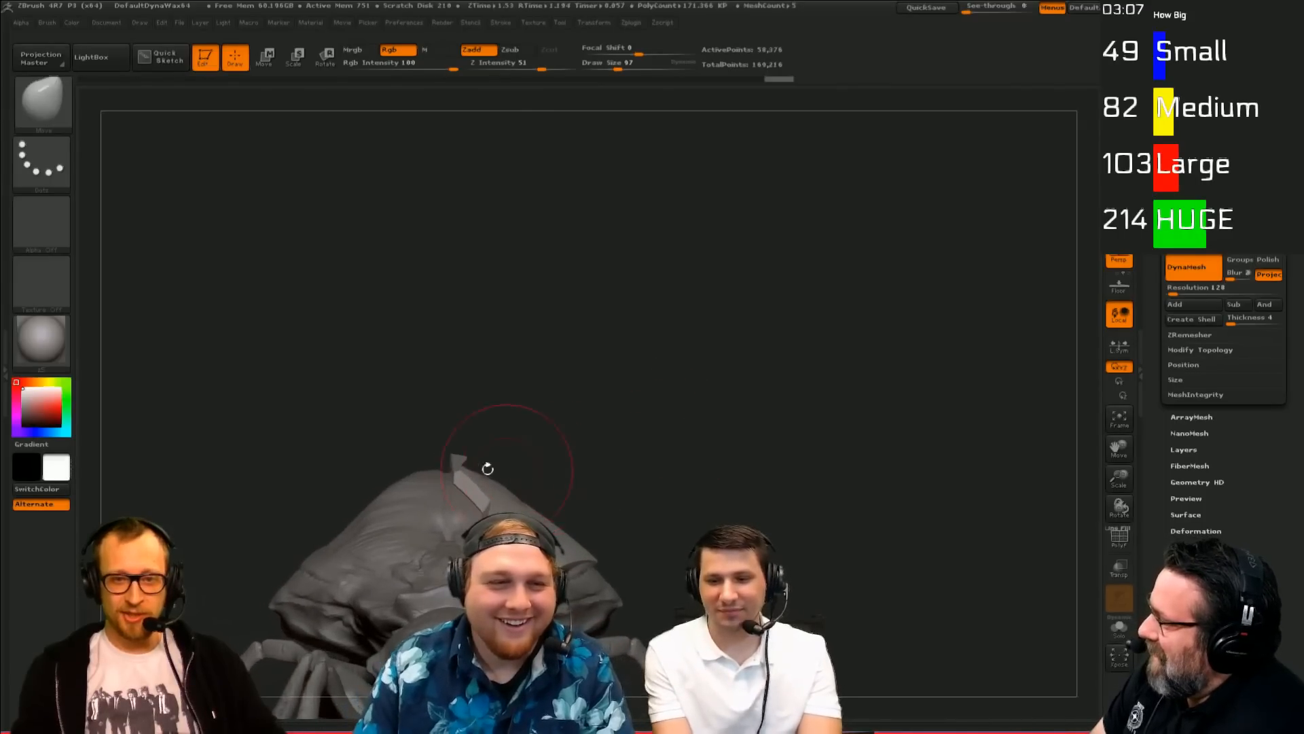
ctrl+shift+drag(442, 463, 568, 450)
drag(620, 370, 713, 345)
Step: Remesh the clipped wing with DynaMesh and check it in isolation from the body
key(shift)
mouse_move(808, 326)
mouse_down()
mouse_move(850, 370)
mouse_move(809, 435)
mouse_move(736, 419)
mouse_up()
key(alt+s)
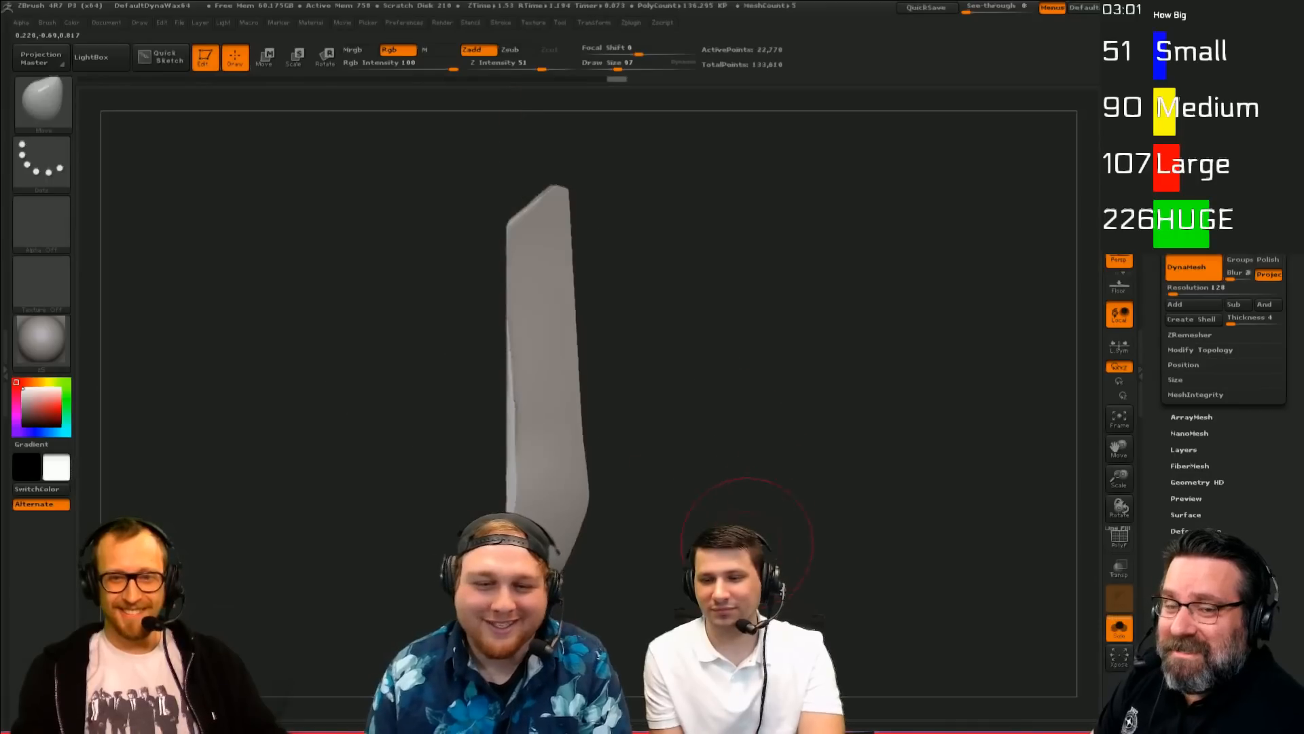
key(alt+s)
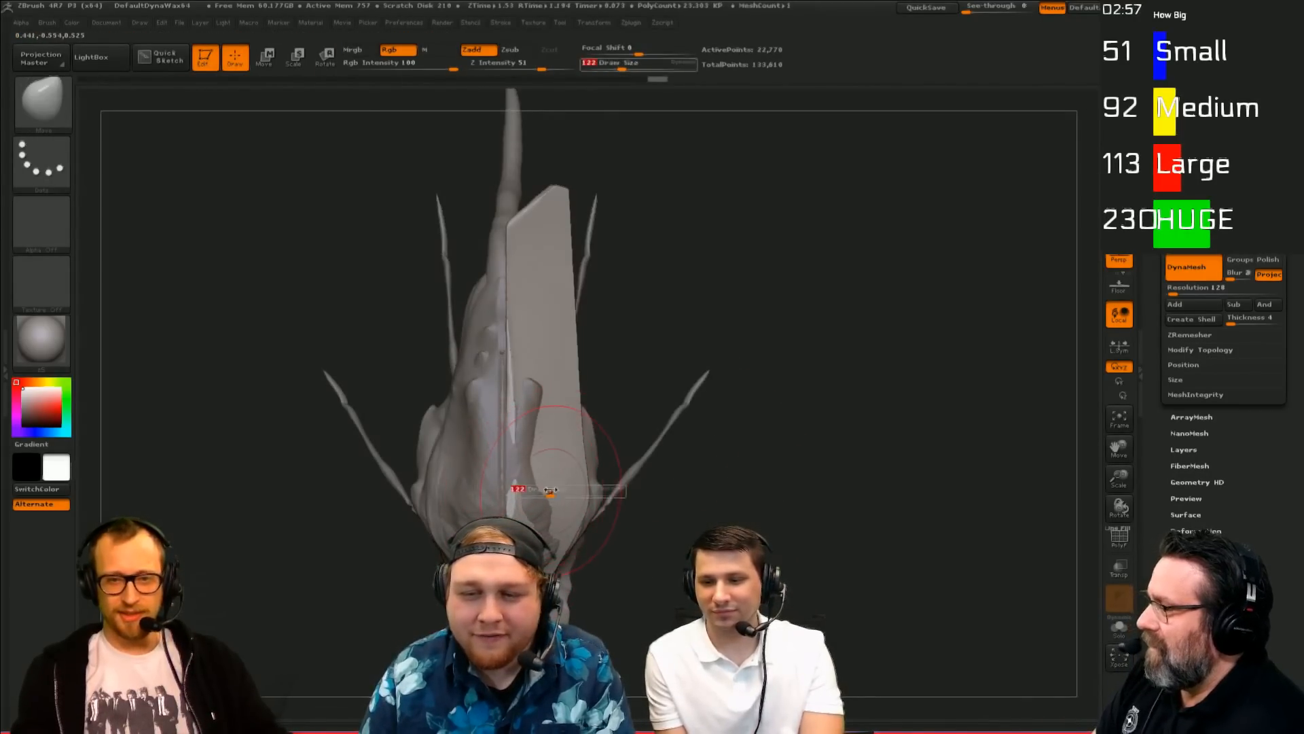
key(r)
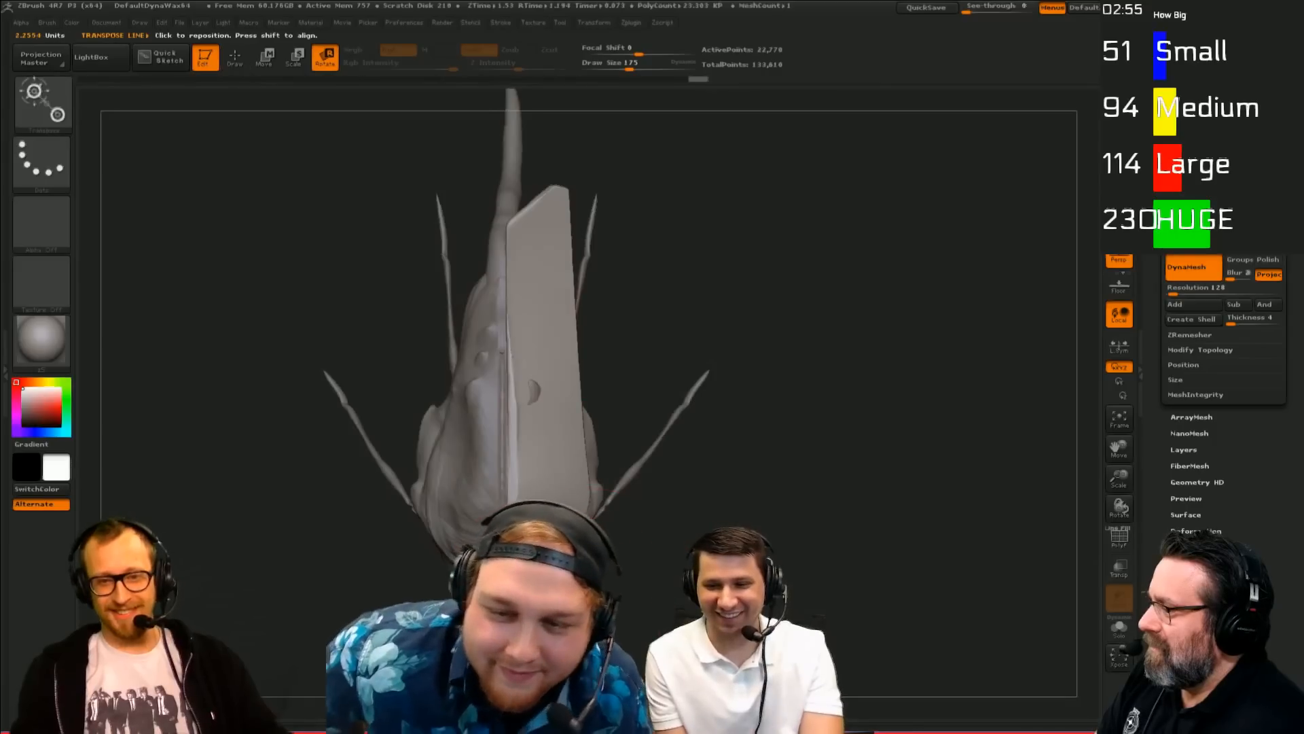
mouse_move(546, 599)
mouse_down()
mouse_move(784, 565)
mouse_move(781, 657)
mouse_move(759, 710)
mouse_up()
key(ctrl+z)
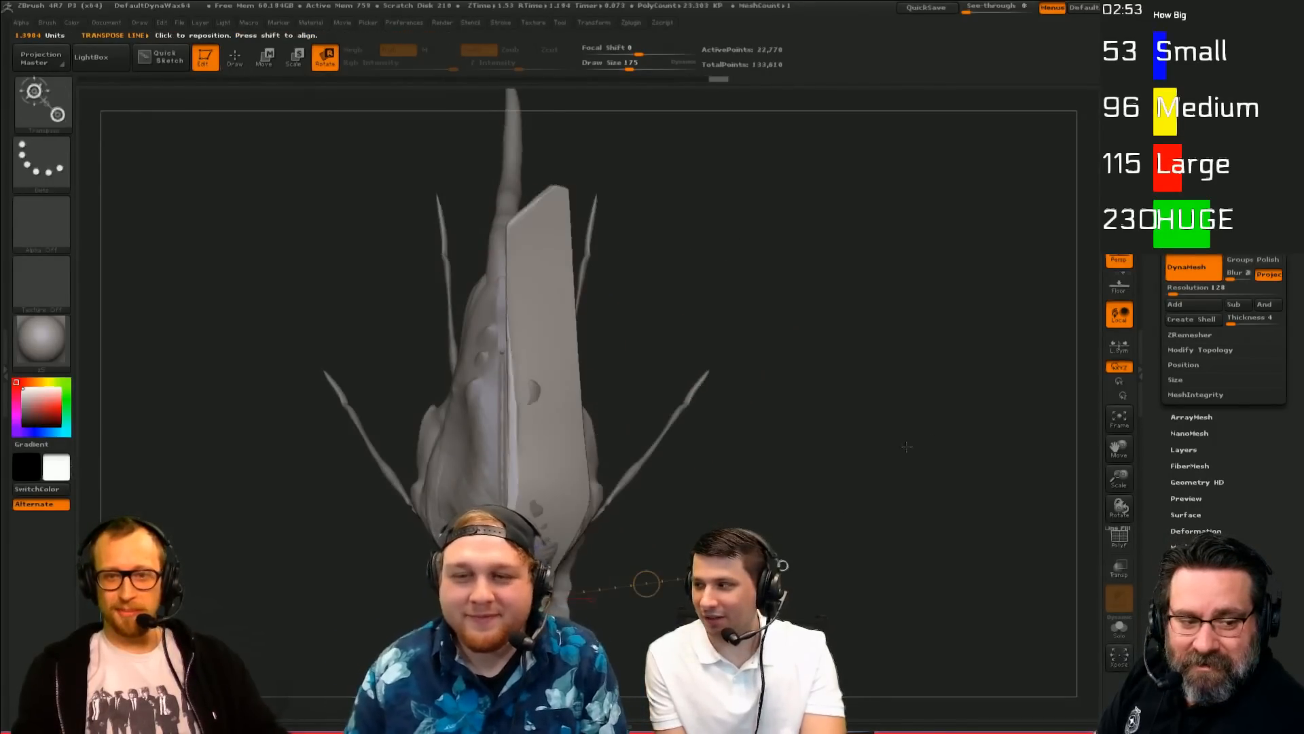
Step: Move the wing up off the back so less of the body pokes through it
alt+drag(821, 497, 885, 464)
drag(873, 429, 861, 399)
drag(1254, 453, 1254, 478)
mouse_move(832, 520)
alt+mouse_down()
mouse_move(835, 510)
mouse_move(836, 564)
alt+mouse_up()
shift+drag(642, 451, 812, 443)
key(w)
drag(725, 451, 729, 452)
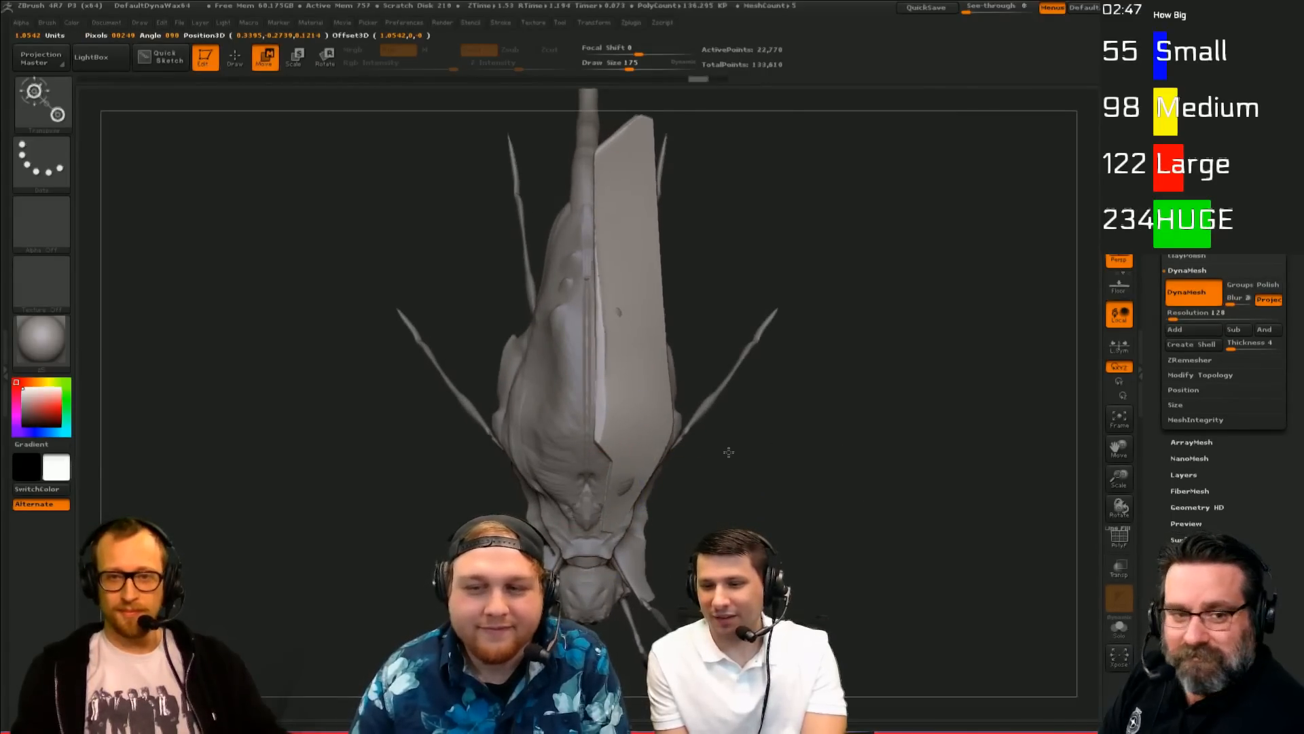
Step: Adjust the wing's root over the thorax with the Move brush, reducing the draw size to 42
key(q)
drag(837, 451, 808, 486)
key(bracketleft)
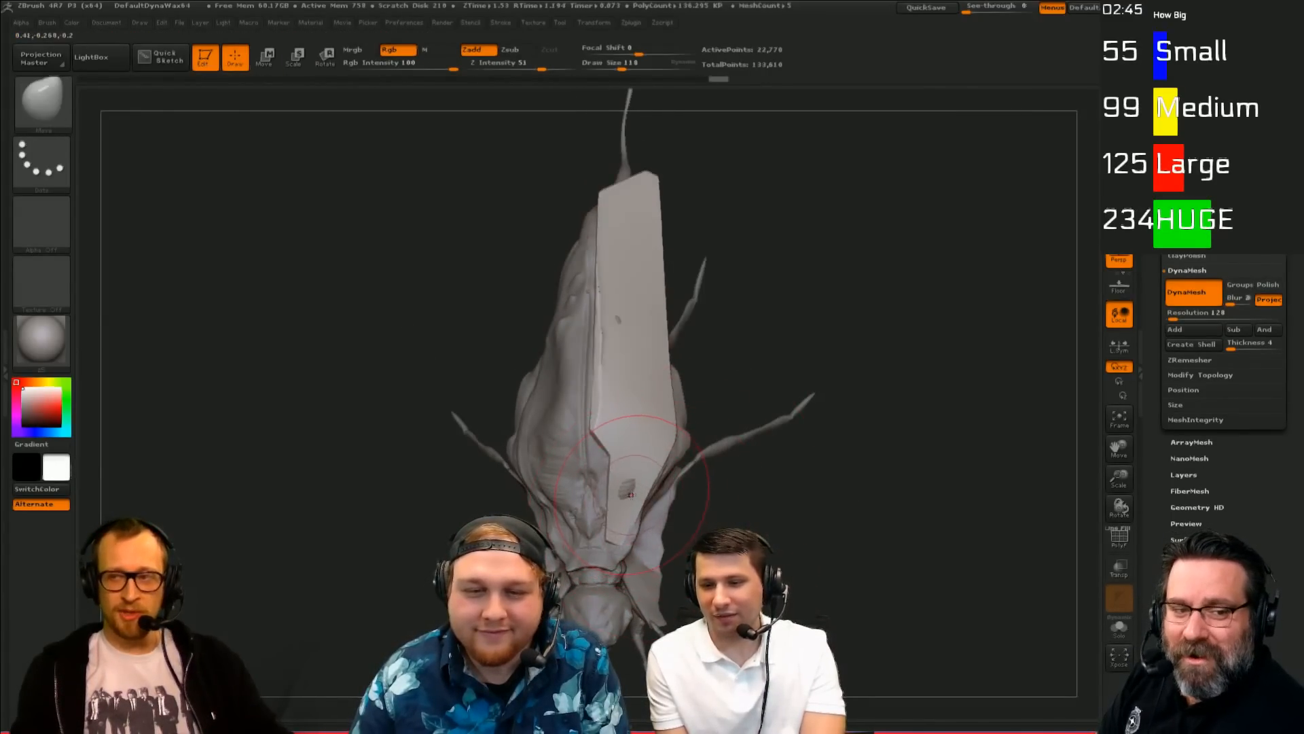
key(bracketleft)
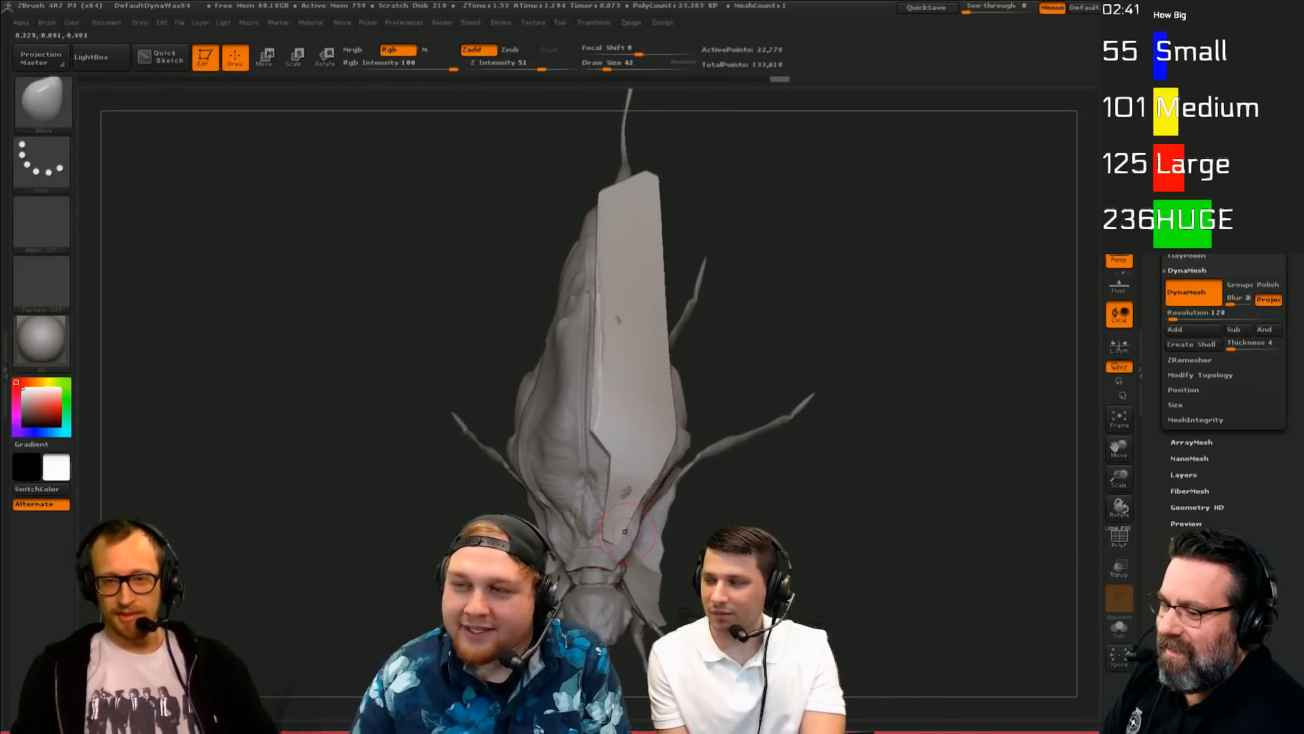
drag(722, 374, 646, 404)
Step: Update the wing's DynaMesh to even out its reshaped surface
drag(898, 493, 913, 516)
drag(1188, 504, 1188, 733)
mouse_move(1031, 507)
mouse_down()
mouse_move(988, 447)
mouse_move(886, 382)
mouse_move(822, 455)
mouse_up()
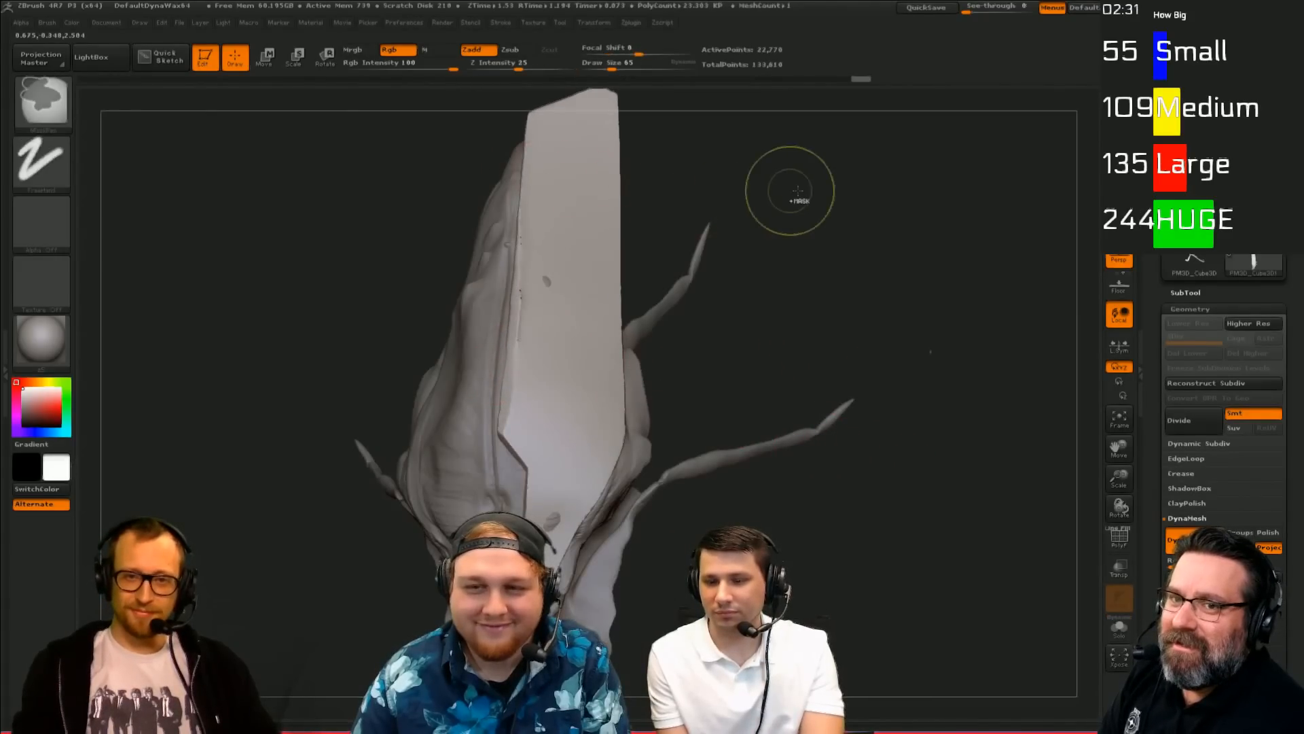
ctrl+drag(792, 194, 826, 195)
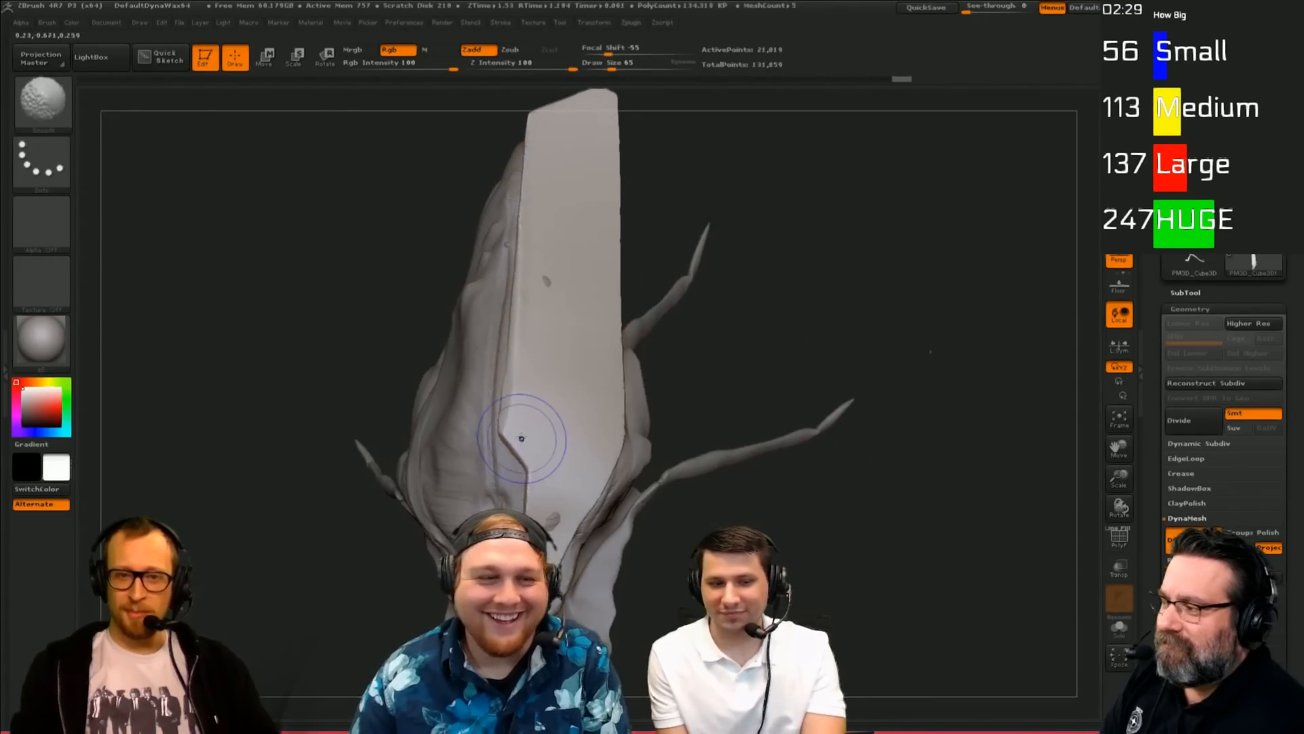
Step: Smooth the wing's surface toward its outer edge near the root
shift+drag(608, 438, 615, 435)
Step: Try to trim the wing's outer edge into a narrower, notched outline with the ClipCurve brush, and undo the cut
mouse_move(873, 328)
mouse_down()
mouse_move(748, 274)
mouse_move(754, 320)
mouse_up()
alt+drag(732, 243, 670, 238)
mouse_move(655, 164)
ctrl+shift+mouse_down()
mouse_move(617, 320)
mouse_move(595, 323)
ctrl+shift+mouse_up()
ctrl+shift+drag(607, 409, 608, 409)
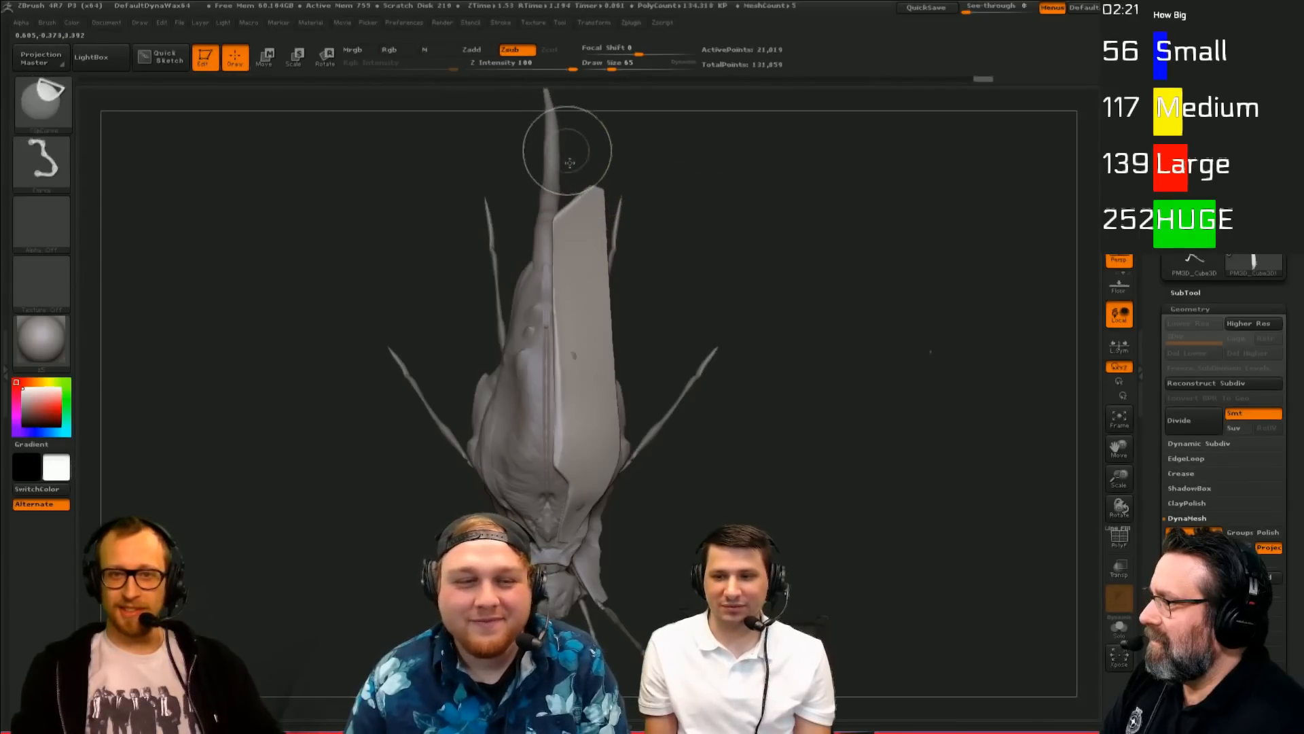
ctrl+shift+drag(569, 154, 579, 237)
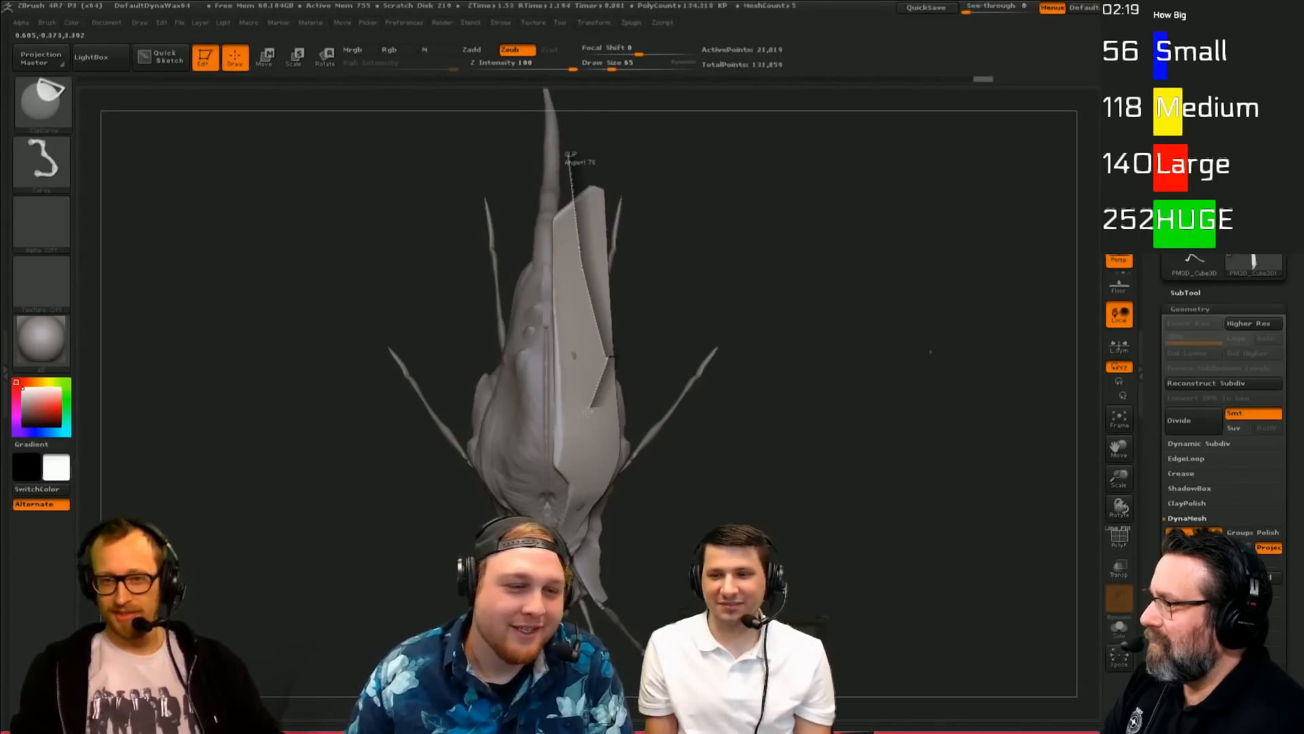
ctrl+shift+drag(587, 412, 695, 572)
drag(742, 498, 746, 414)
drag(801, 331, 794, 369)
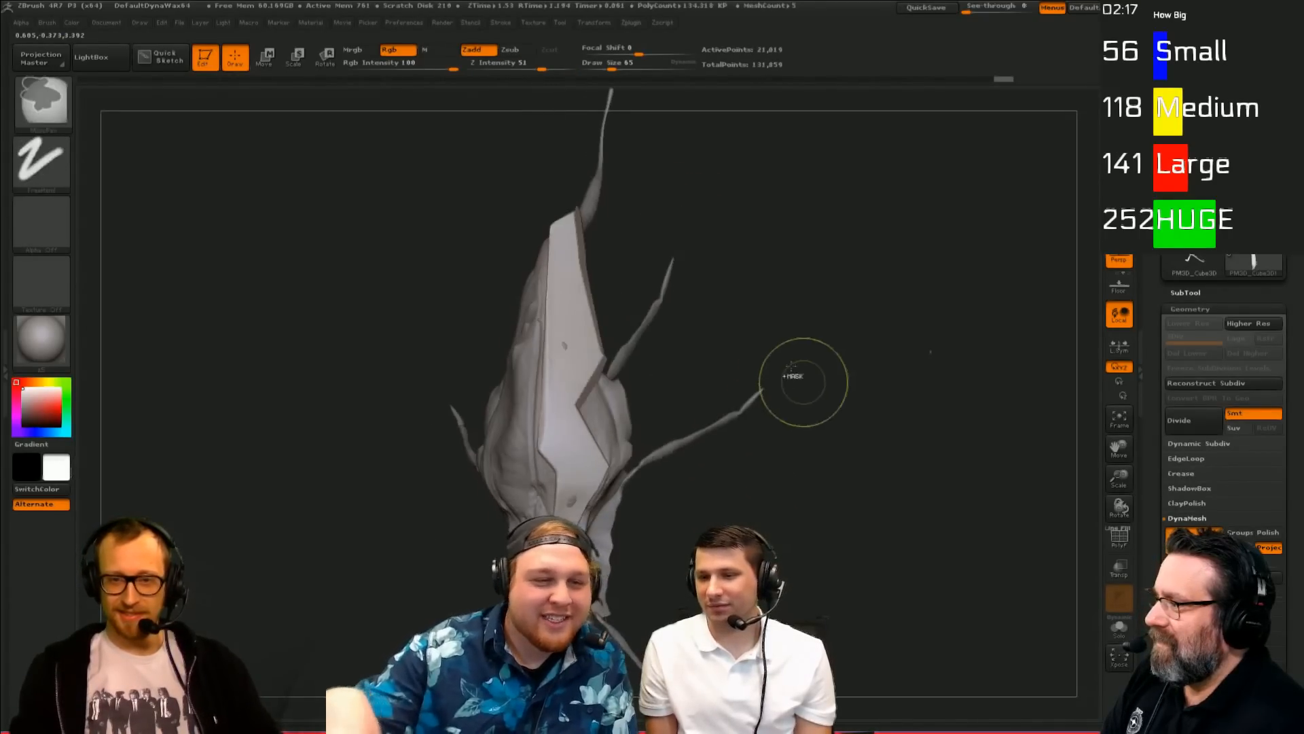
key(ctrl+z)
Step: Check the wing's fit over the body from above and the front, and open the SubTool options
drag(818, 312, 761, 284)
drag(844, 284, 872, 315)
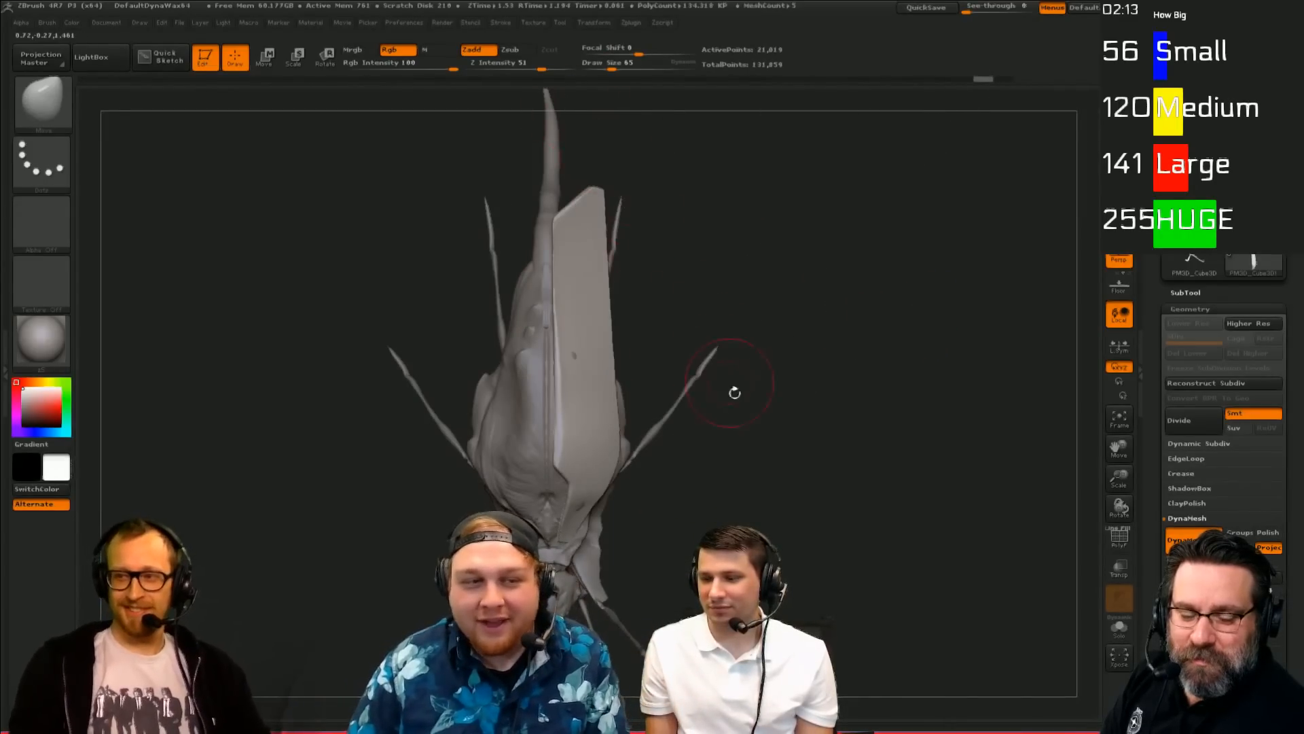
drag(735, 393, 915, 314)
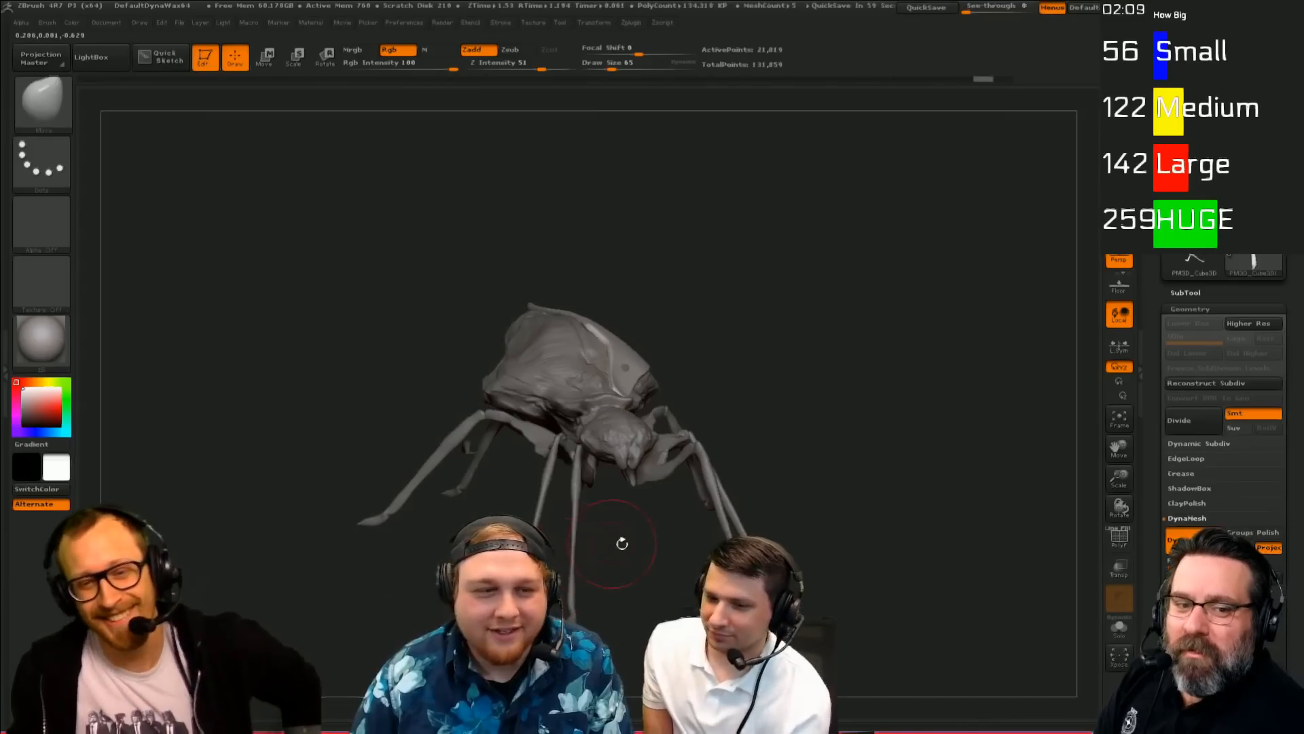
mouse_move(877, 388)
mouse_down()
mouse_move(850, 334)
mouse_move(877, 392)
mouse_up()
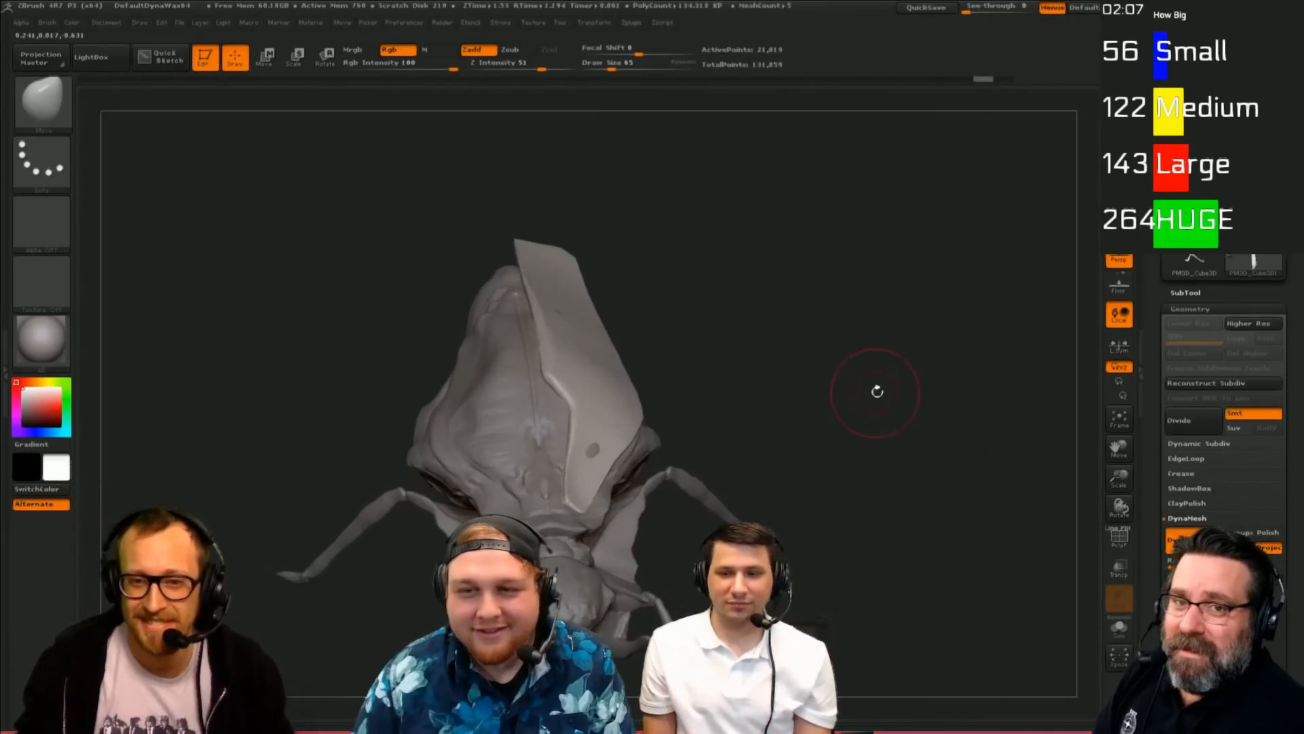
click(1199, 291)
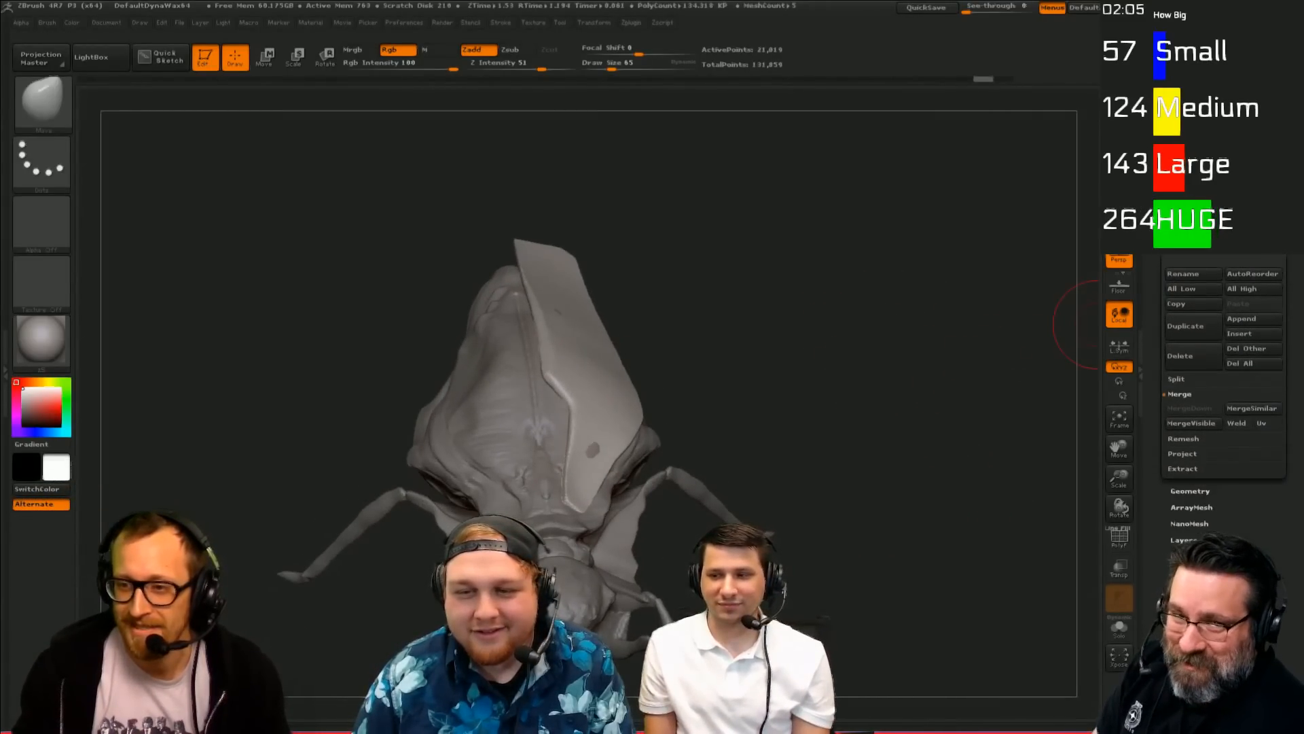
Step: Mirror the wing case across the X axis with SubTool Master, merging both halves into one SubTool
click(1242, 319)
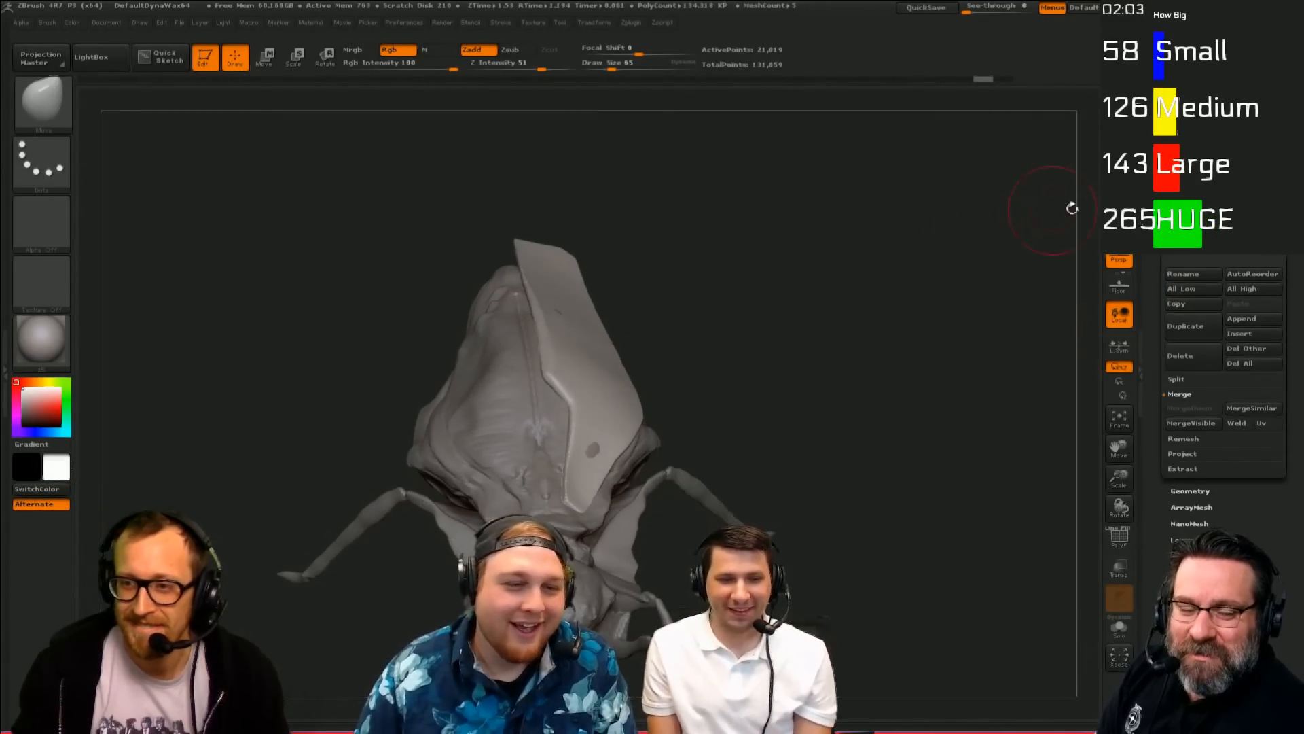
click(630, 25)
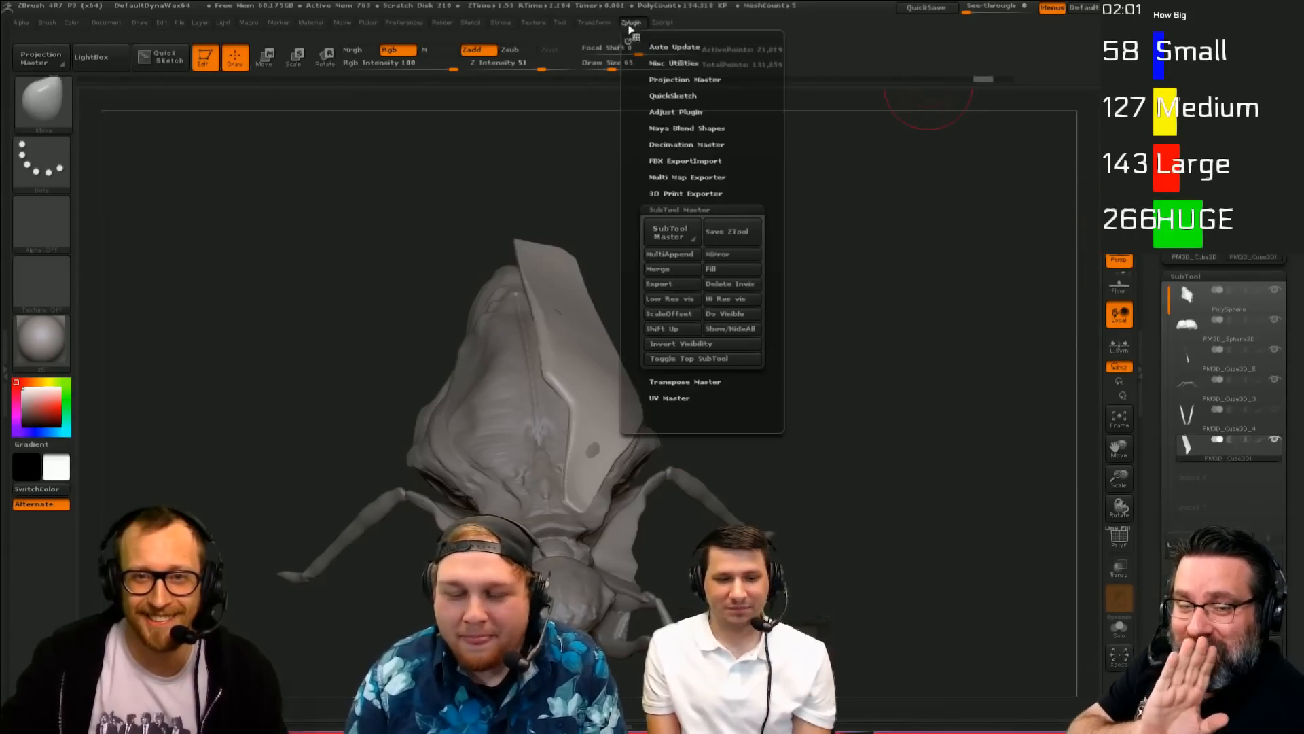
click(722, 255)
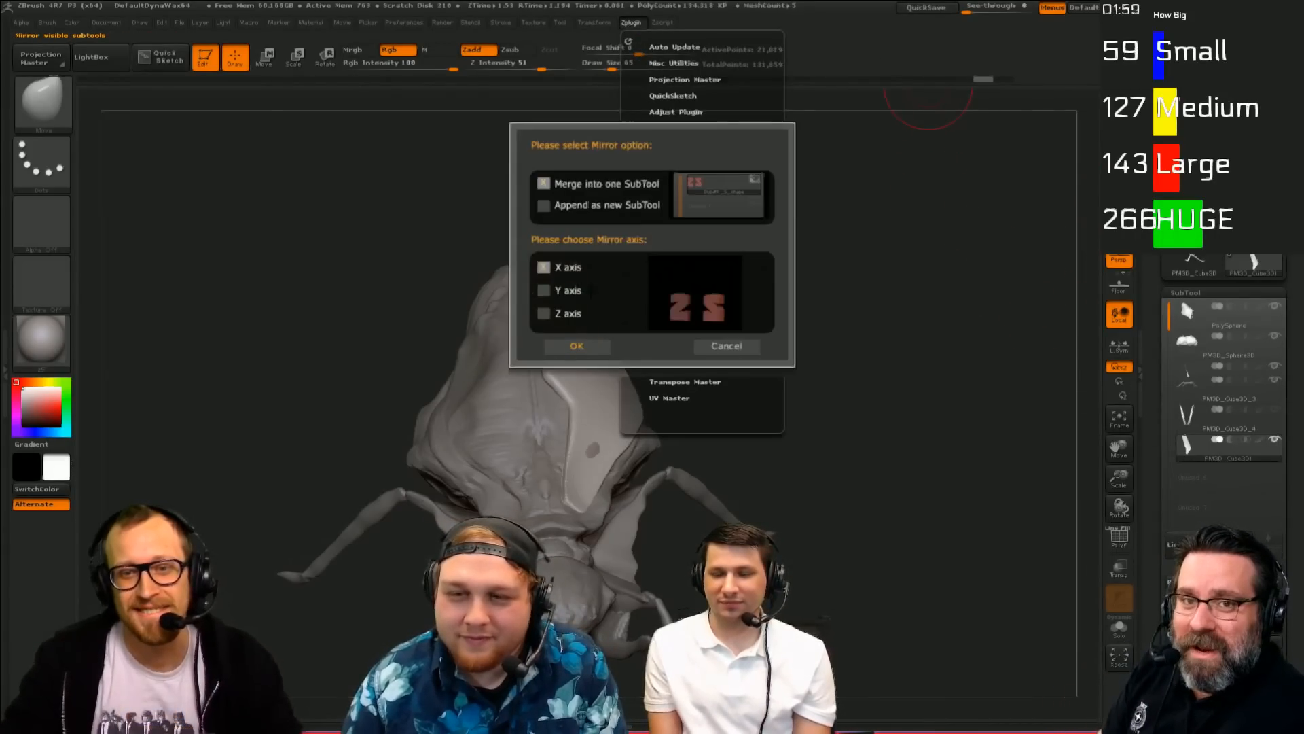
click(574, 347)
Step: Build up the raised inner edge of the wing cases near the notch with the ClayBuildup brush at draw size 24
mouse_move(797, 341)
mouse_down()
mouse_move(824, 379)
mouse_move(781, 283)
mouse_move(836, 257)
mouse_move(876, 291)
mouse_move(802, 305)
mouse_move(763, 340)
mouse_move(902, 349)
mouse_move(657, 464)
mouse_up()
drag(840, 481, 768, 442)
key(b)
key(c)
key(b)
key(s)
click(673, 433)
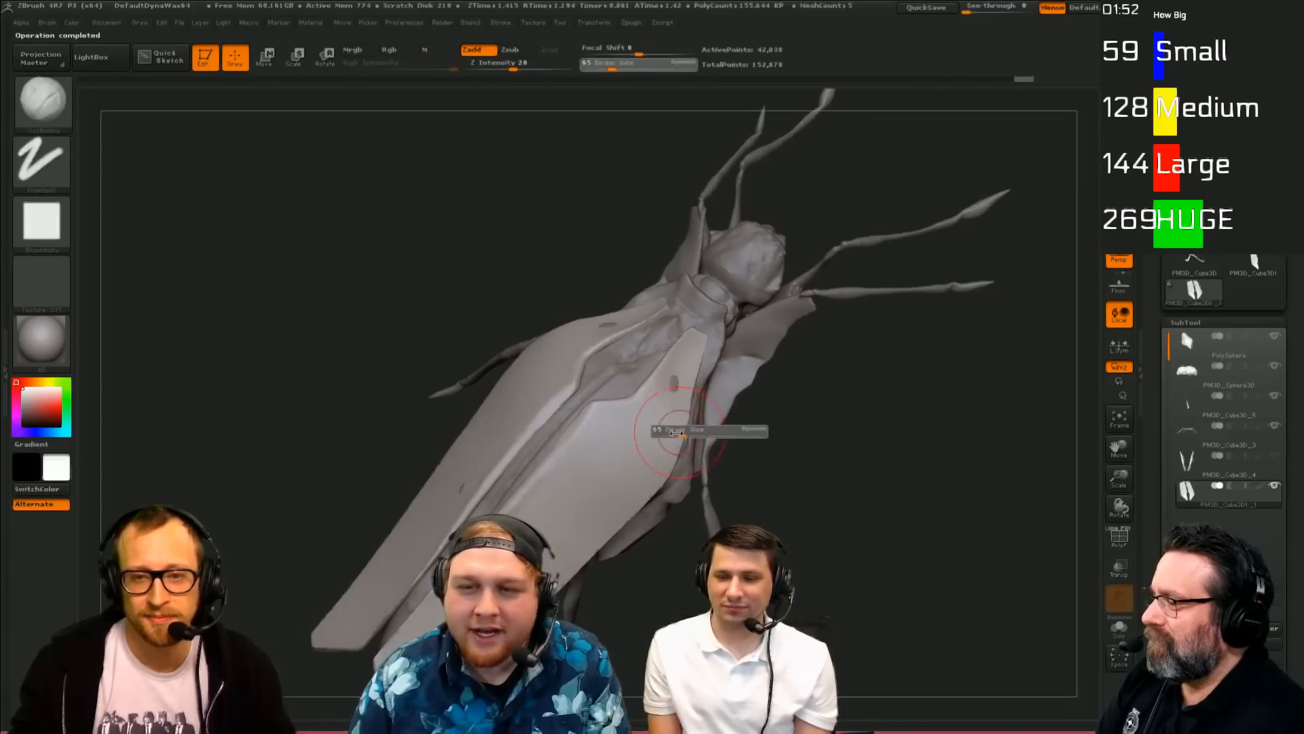
alt+drag(829, 410, 832, 442)
drag(833, 441, 763, 414)
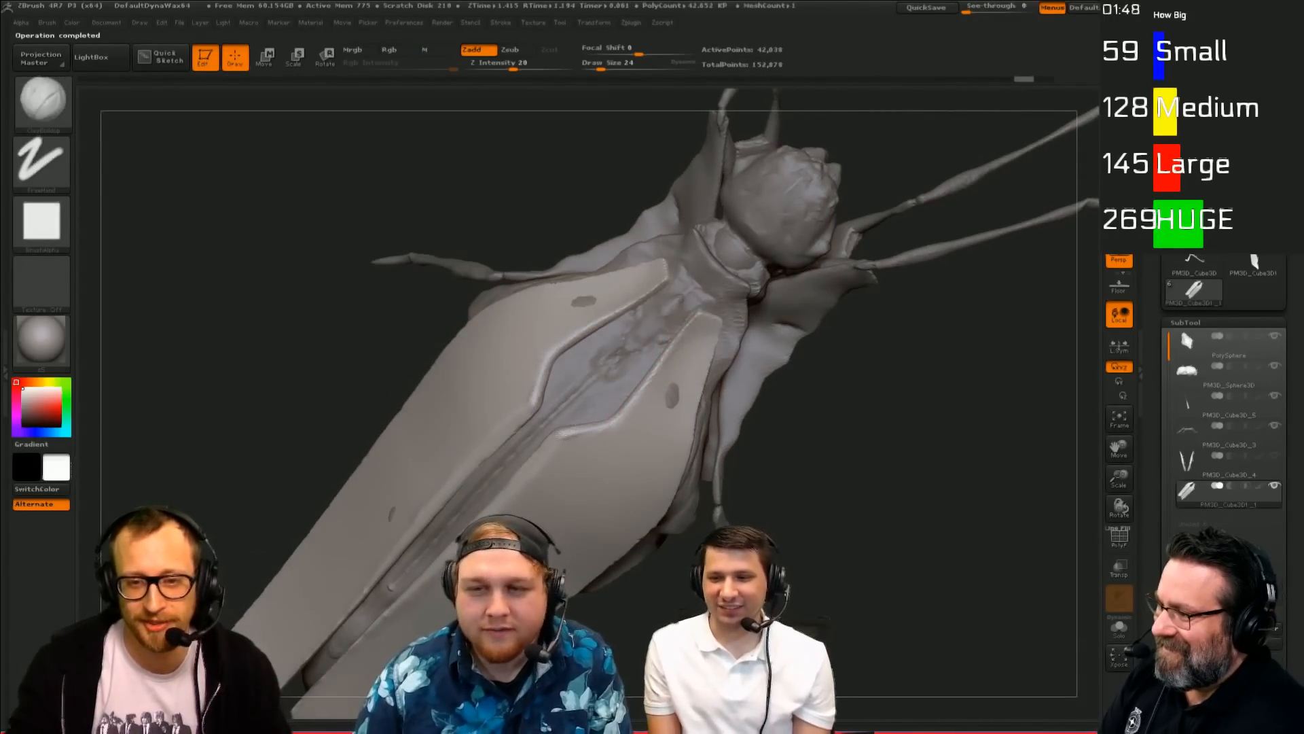
drag(567, 443, 572, 442)
drag(572, 445, 549, 470)
drag(911, 424, 871, 399)
Step: Try sculpting lengthwise ridges on the front of the wing cases at draw size 39, and undo the strokes
drag(696, 306, 680, 359)
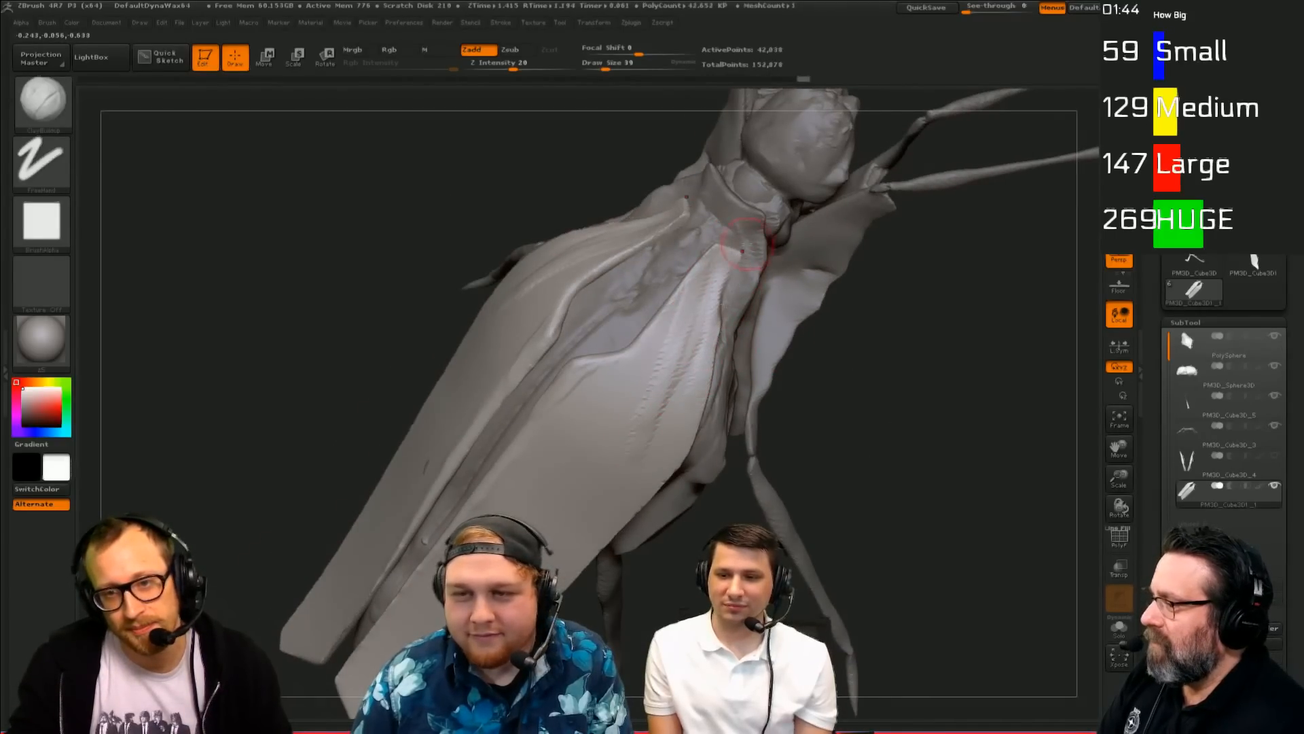
drag(652, 381, 633, 414)
key(ctrl+z)
key(ctrl+z)
key(ctrl+z)
key(ctrl+z)
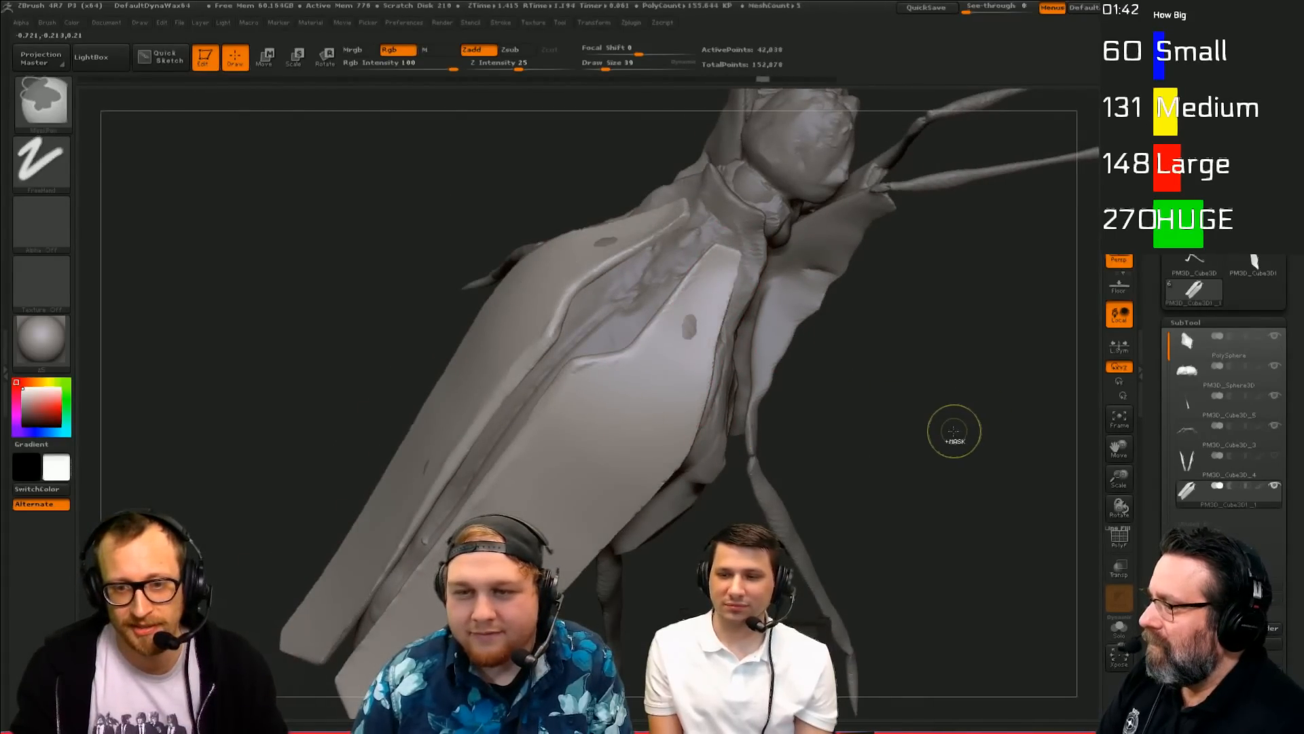
key(ctrl+z)
key(ctrl+z)
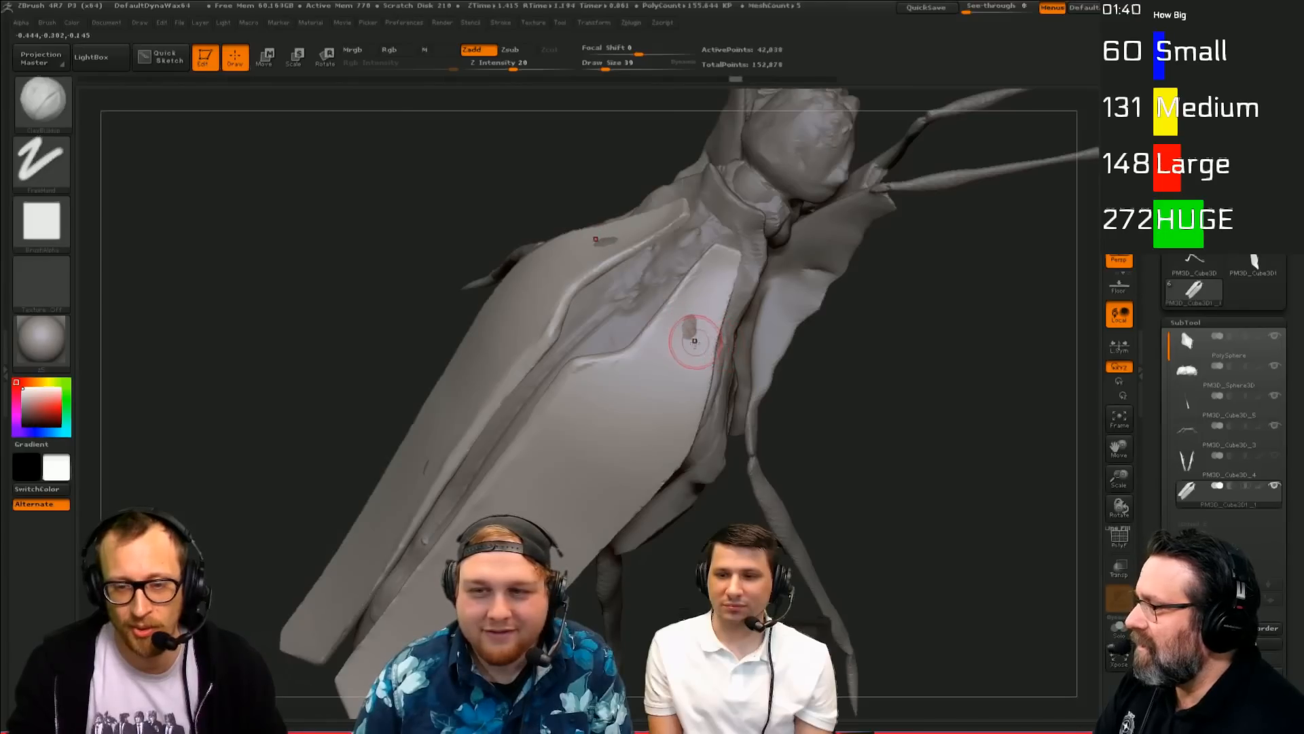
Step: Restore the undone wing ridges for comparison and undo them again
key(ctrl+shift+z)
key(ctrl+shift+z)
key(ctrl+shift+z)
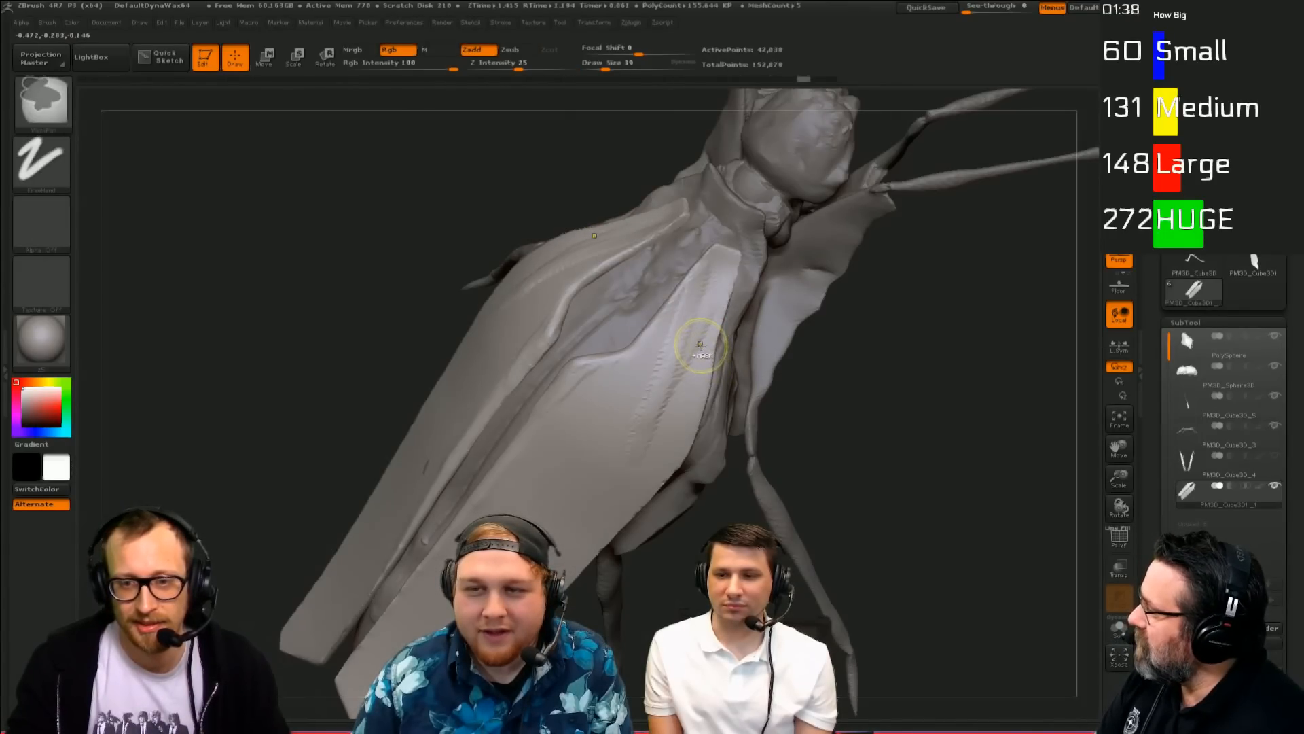
key(ctrl+z)
key(ctrl+z)
key(ctrl+z)
Step: Add ClayBuildup strokes at draw size 39 along the inner rim and front surface of the wing cases
mouse_move(669, 334)
mouse_down()
mouse_move(664, 365)
mouse_move(630, 391)
mouse_up()
mouse_move(894, 399)
mouse_down()
mouse_move(924, 456)
mouse_move(725, 302)
mouse_up()
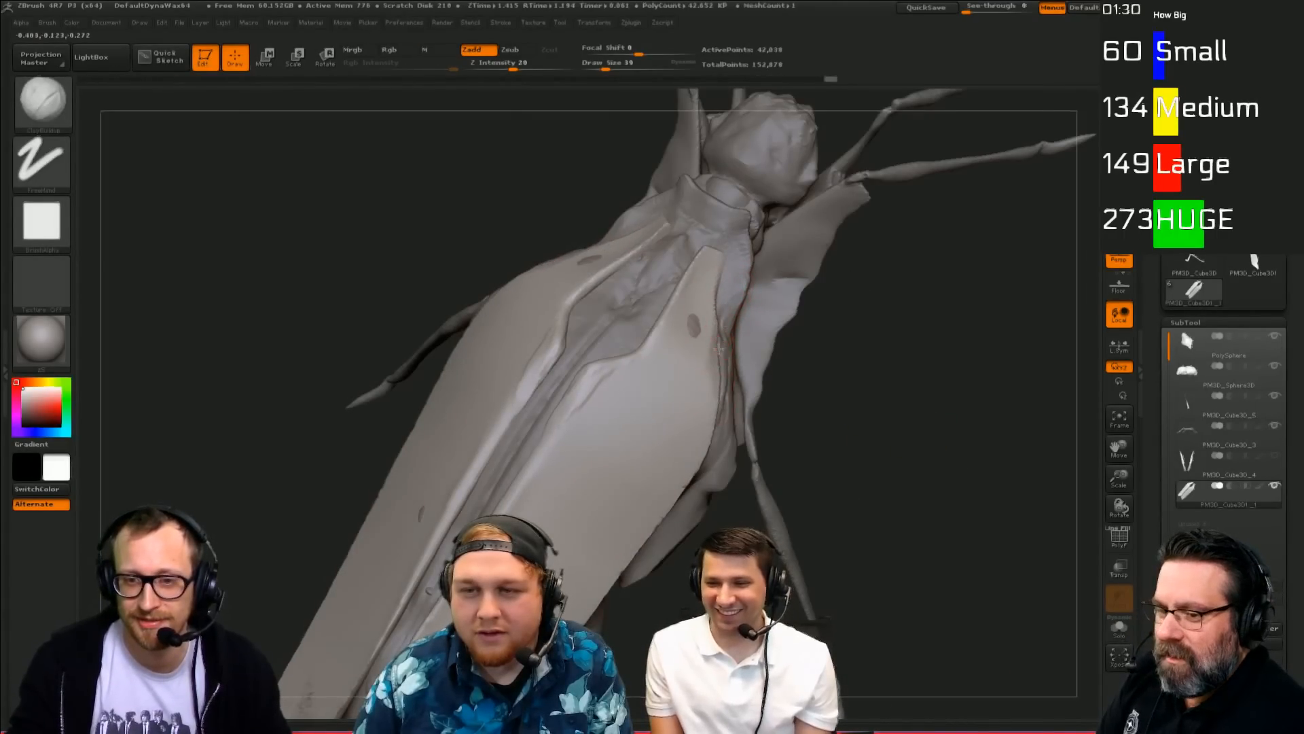
drag(718, 348, 716, 382)
drag(886, 394, 866, 330)
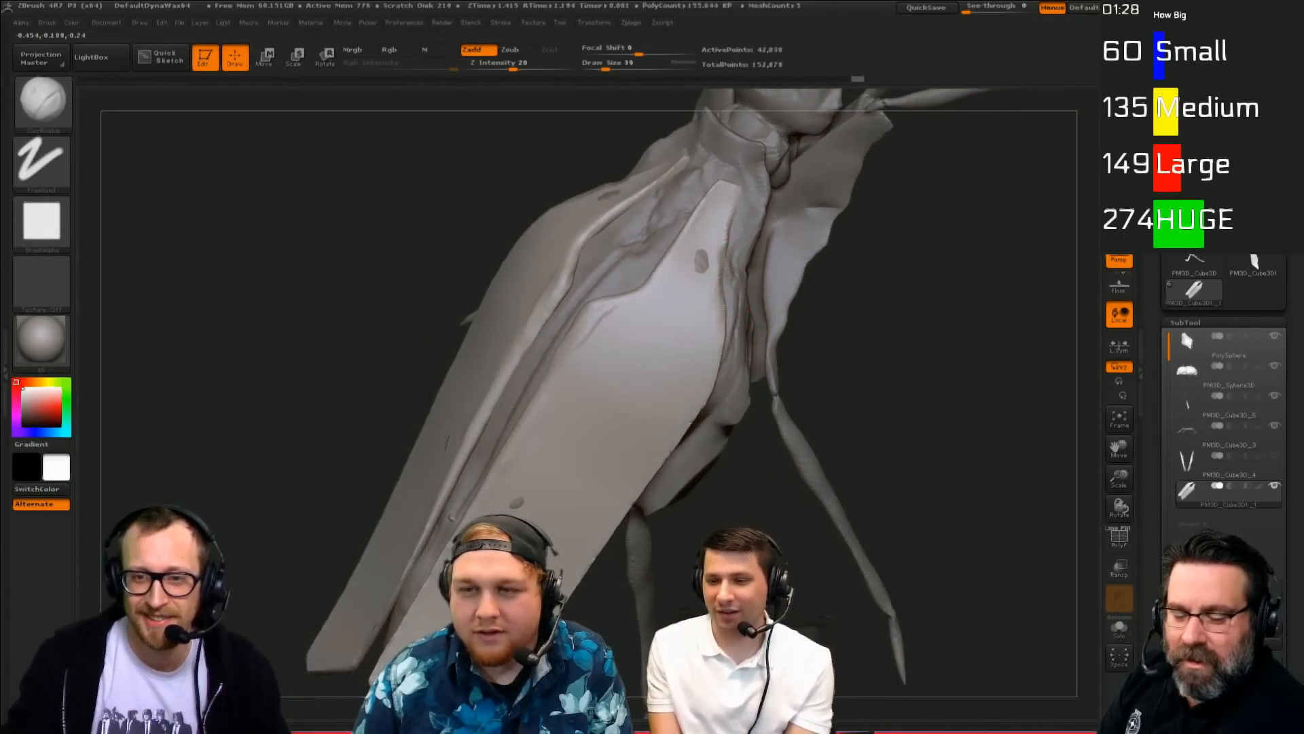
drag(700, 415, 705, 397)
Step: Sculpt lengthwise ridges down the middle of the wing cases with ClayBuildup at draw size 39
drag(796, 454, 900, 321)
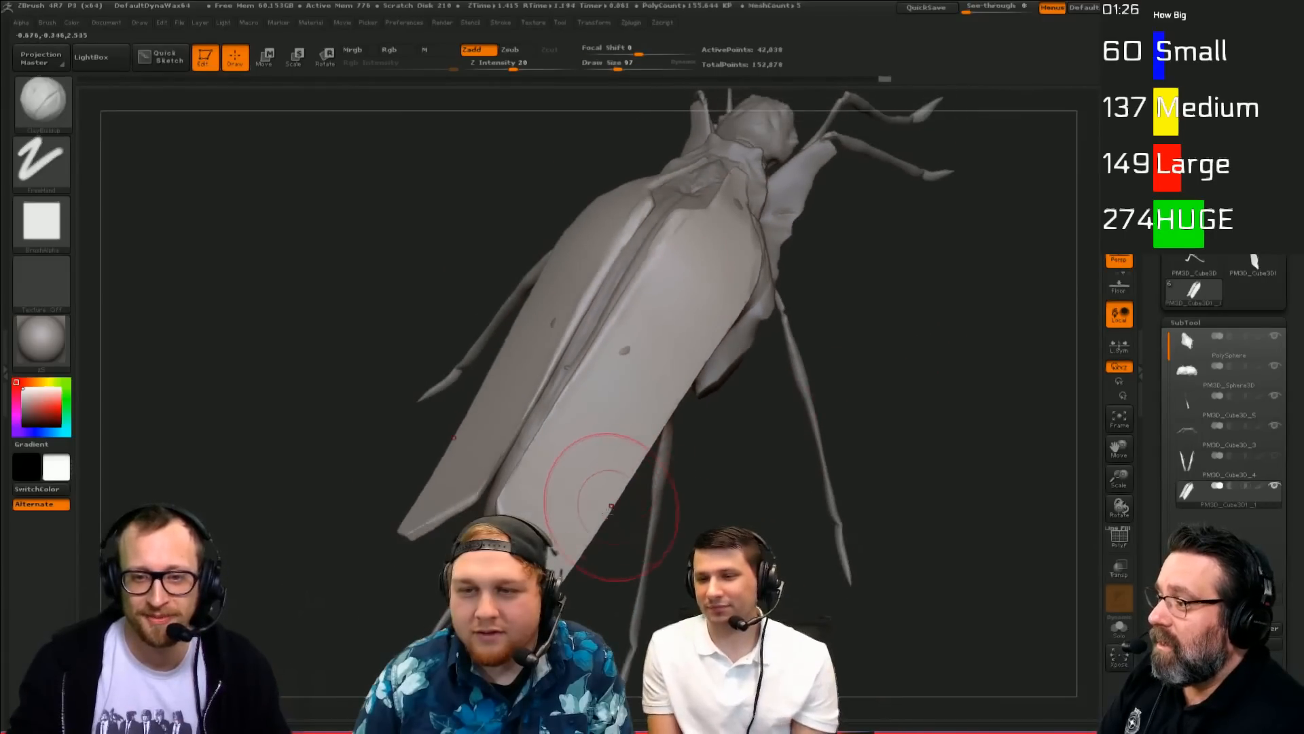
mouse_move(605, 565)
mouse_down()
mouse_move(565, 547)
mouse_move(561, 527)
mouse_up()
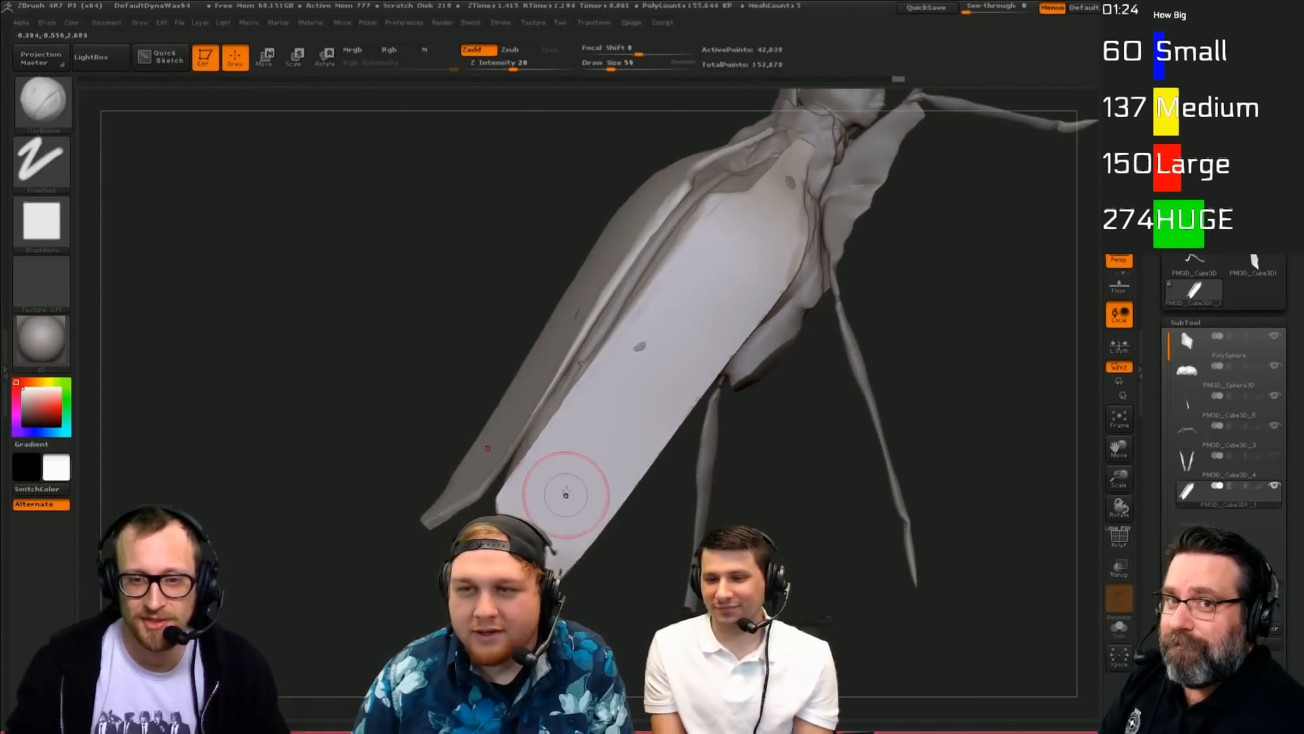
key(s)
drag(600, 446, 588, 445)
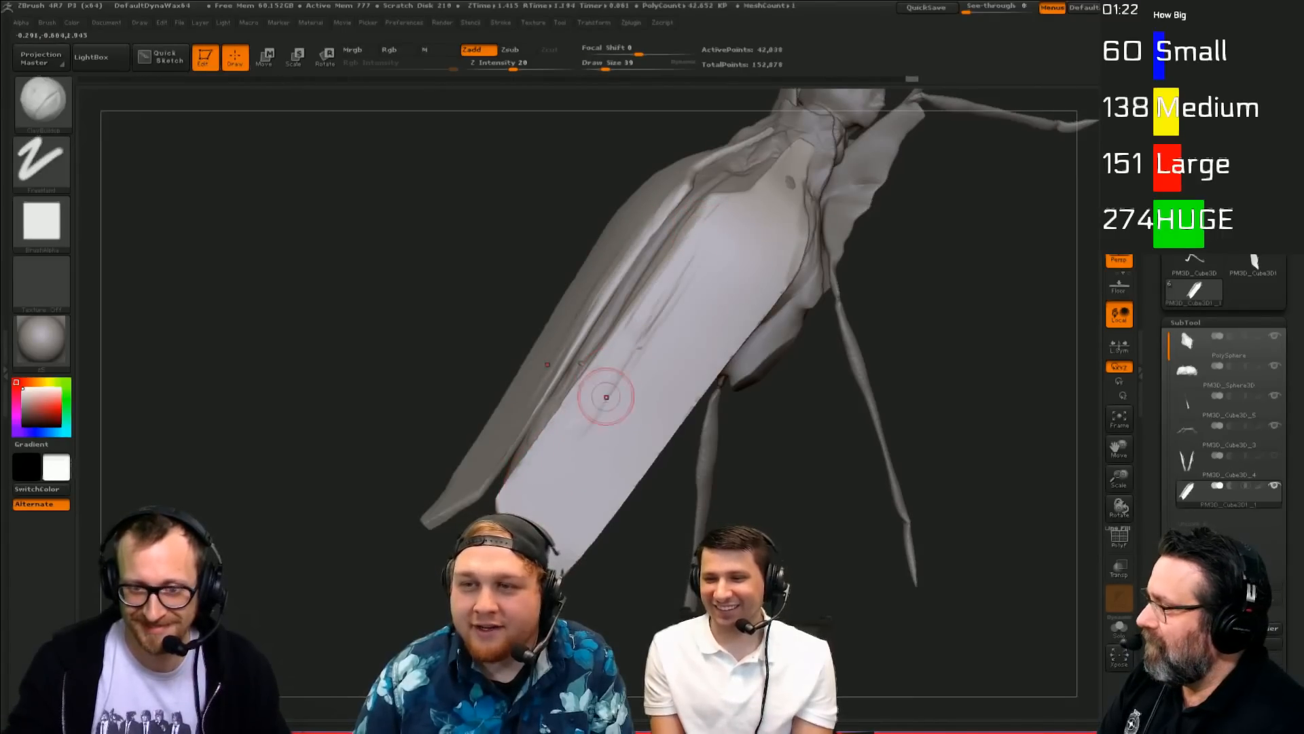
mouse_move(977, 356)
alt+mouse_down()
mouse_move(868, 471)
mouse_move(957, 399)
mouse_move(755, 587)
alt+mouse_up()
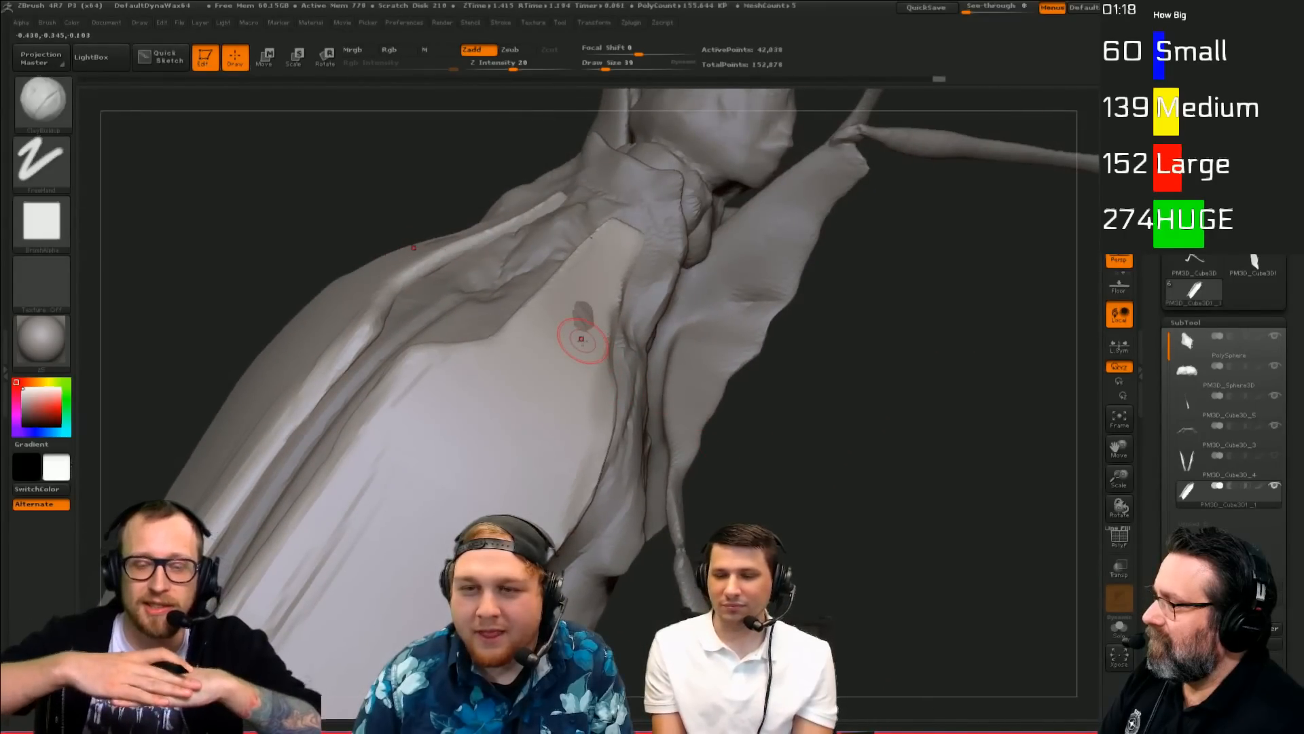
mouse_move(868, 294)
mouse_down()
mouse_move(834, 452)
mouse_move(553, 224)
mouse_move(503, 270)
mouse_move(841, 465)
mouse_move(795, 518)
mouse_move(642, 309)
mouse_up()
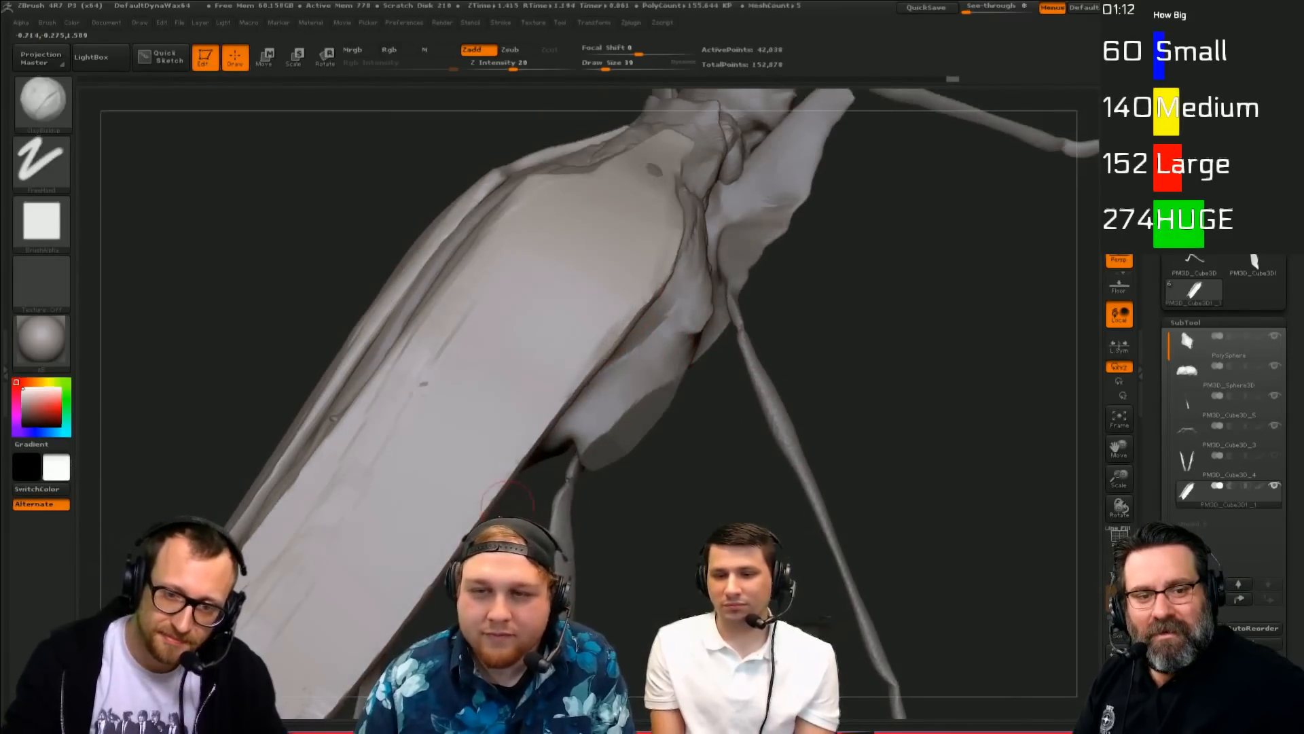
Step: Build up the outer edges and rear tips of the wing cases with ClayBuildup, varying the brush between draw sizes 50 and 39
drag(509, 503, 543, 514)
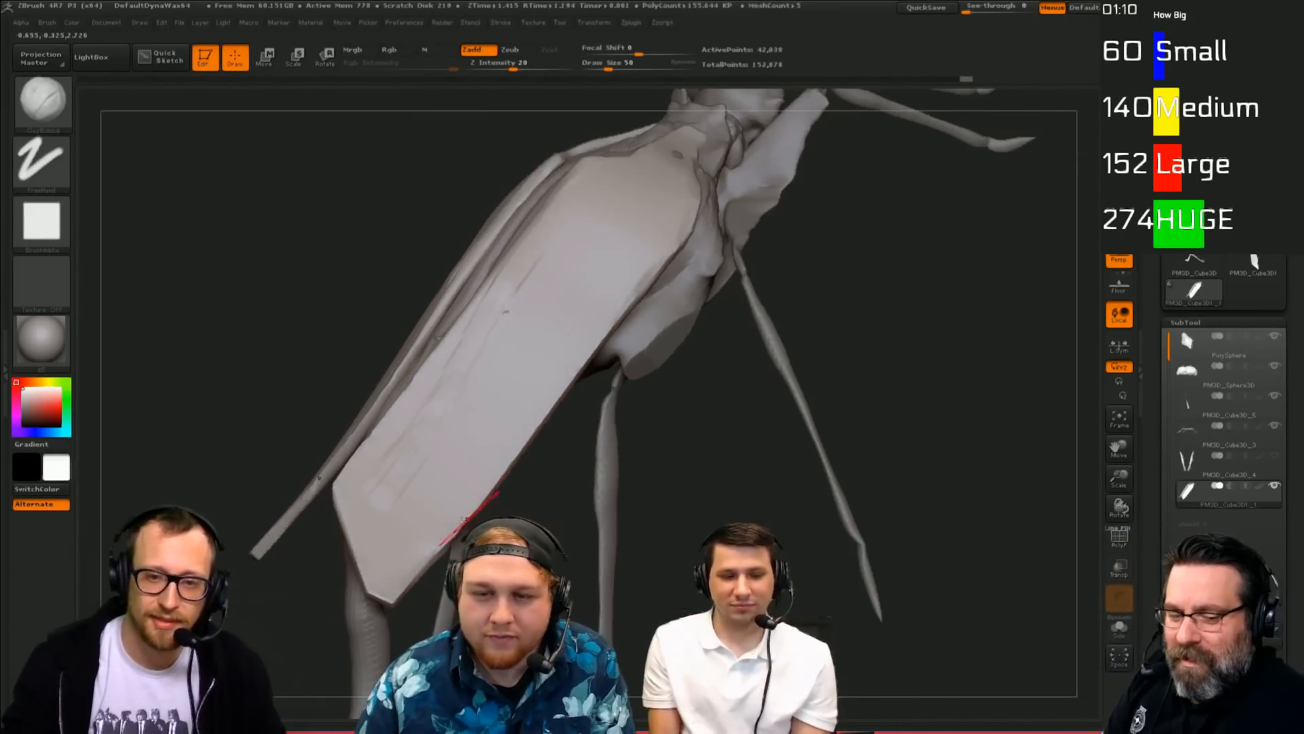
drag(642, 415, 762, 371)
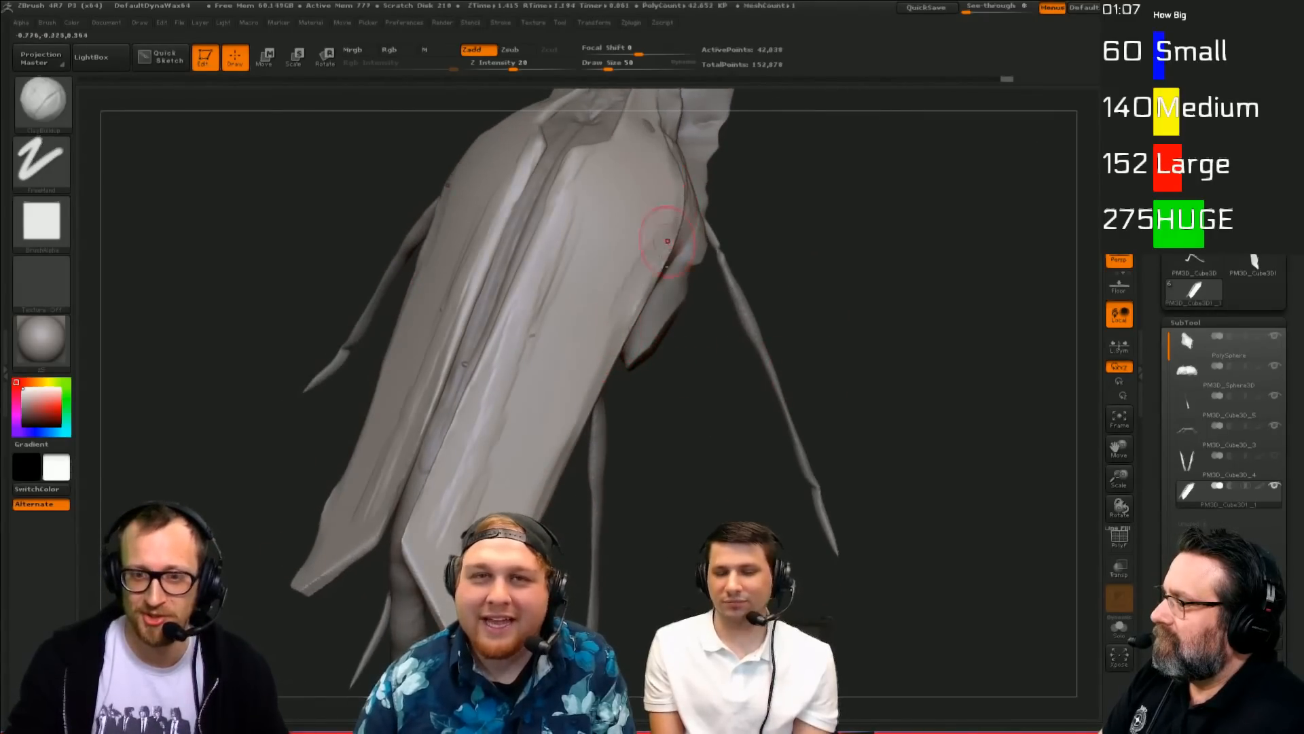
drag(311, 551, 269, 585)
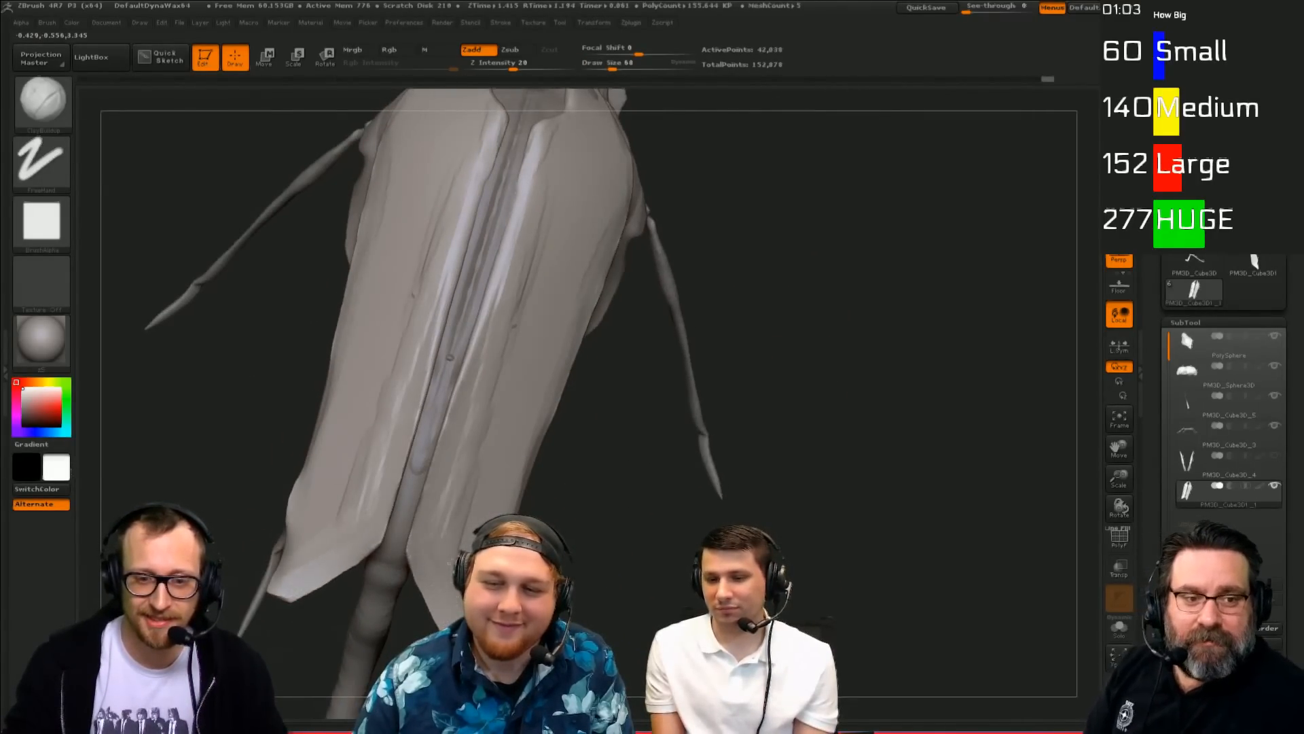
drag(802, 407, 876, 408)
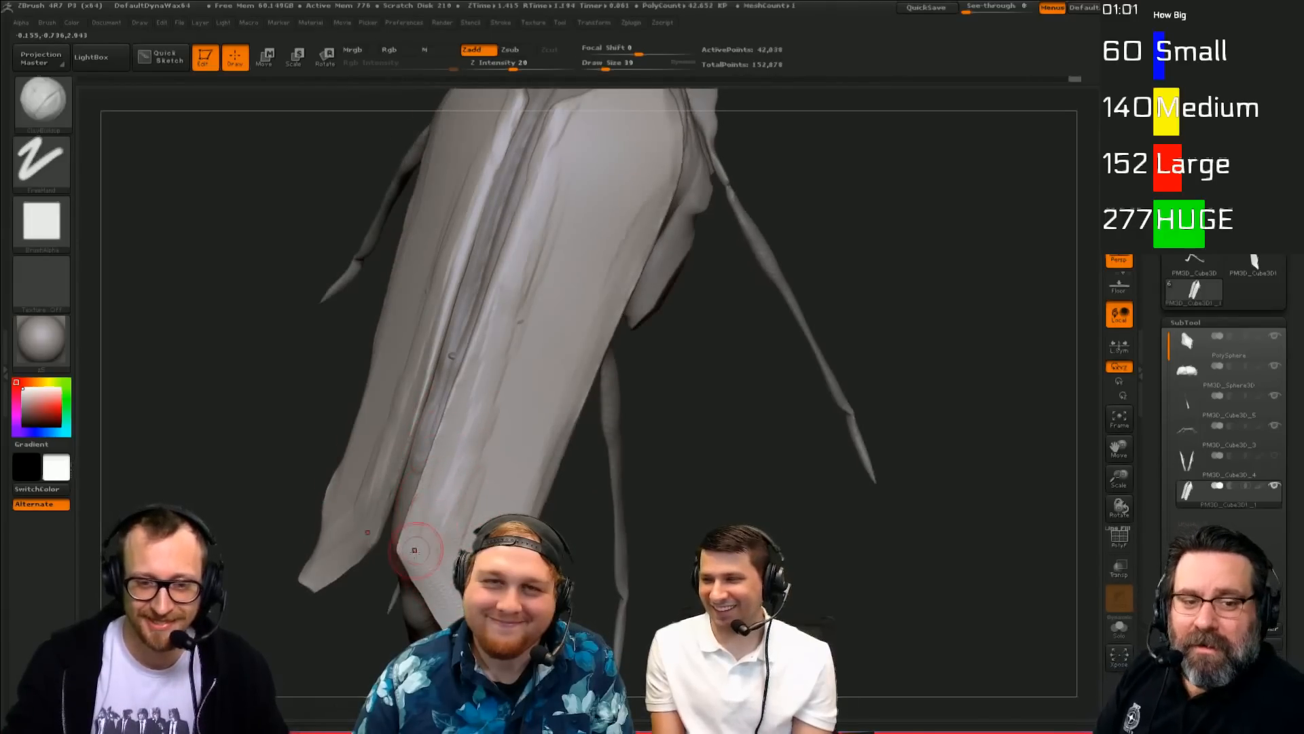
drag(414, 598, 393, 635)
Step: Check the wing cases in isolation and adjust their shape with the Move brush at draw size 62
key(alt+s)
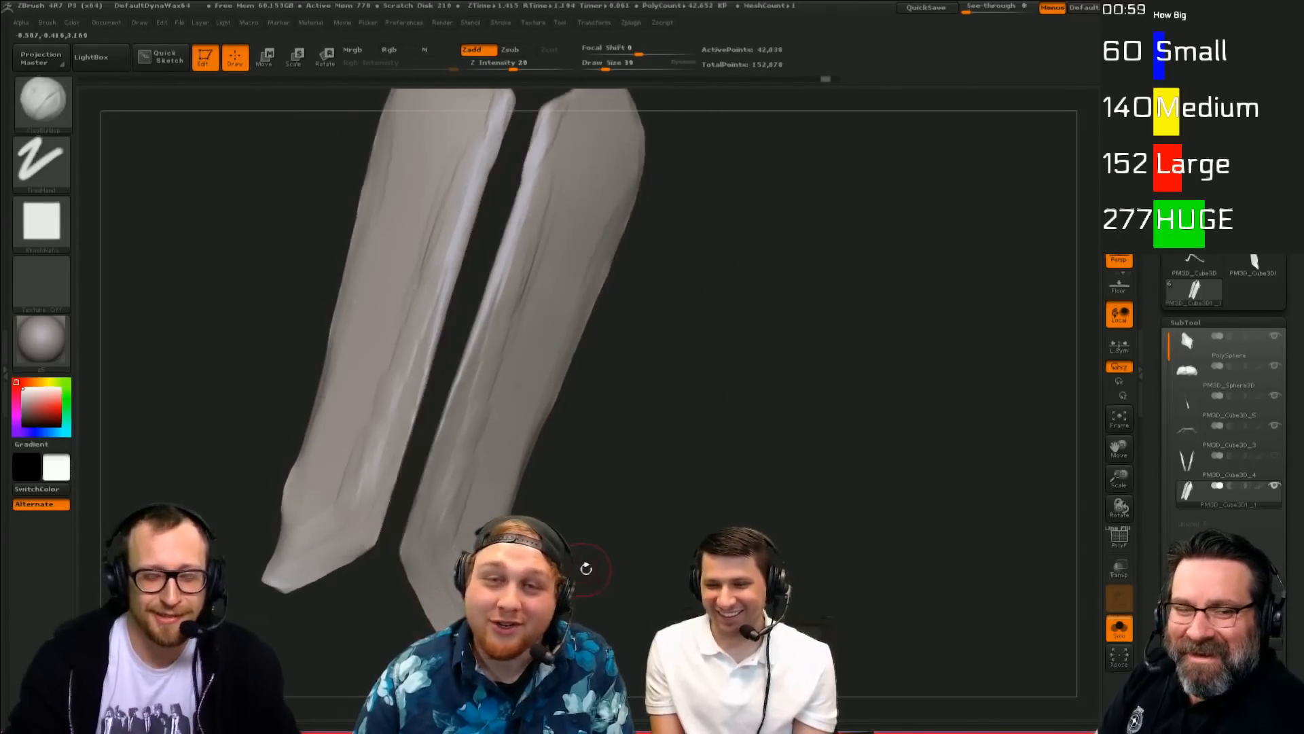
shift+drag(585, 568, 650, 480)
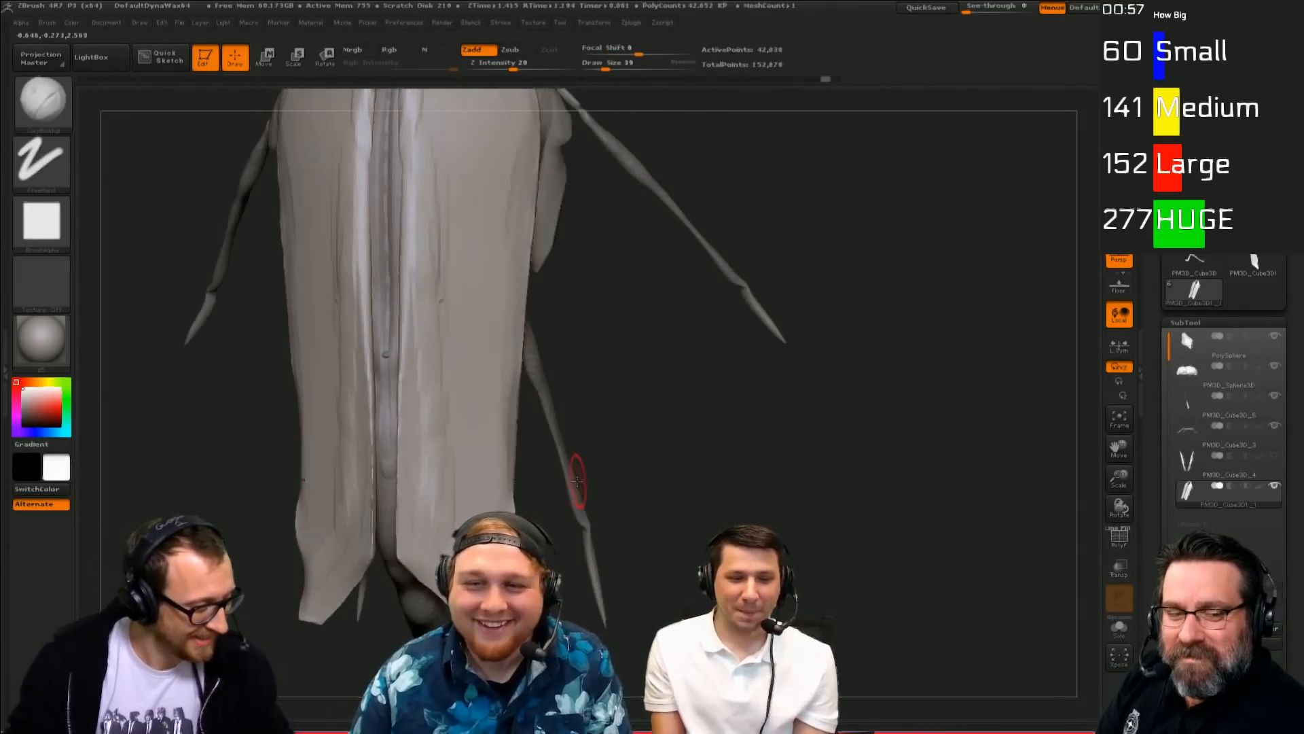
key(b)
drag(832, 268, 774, 265)
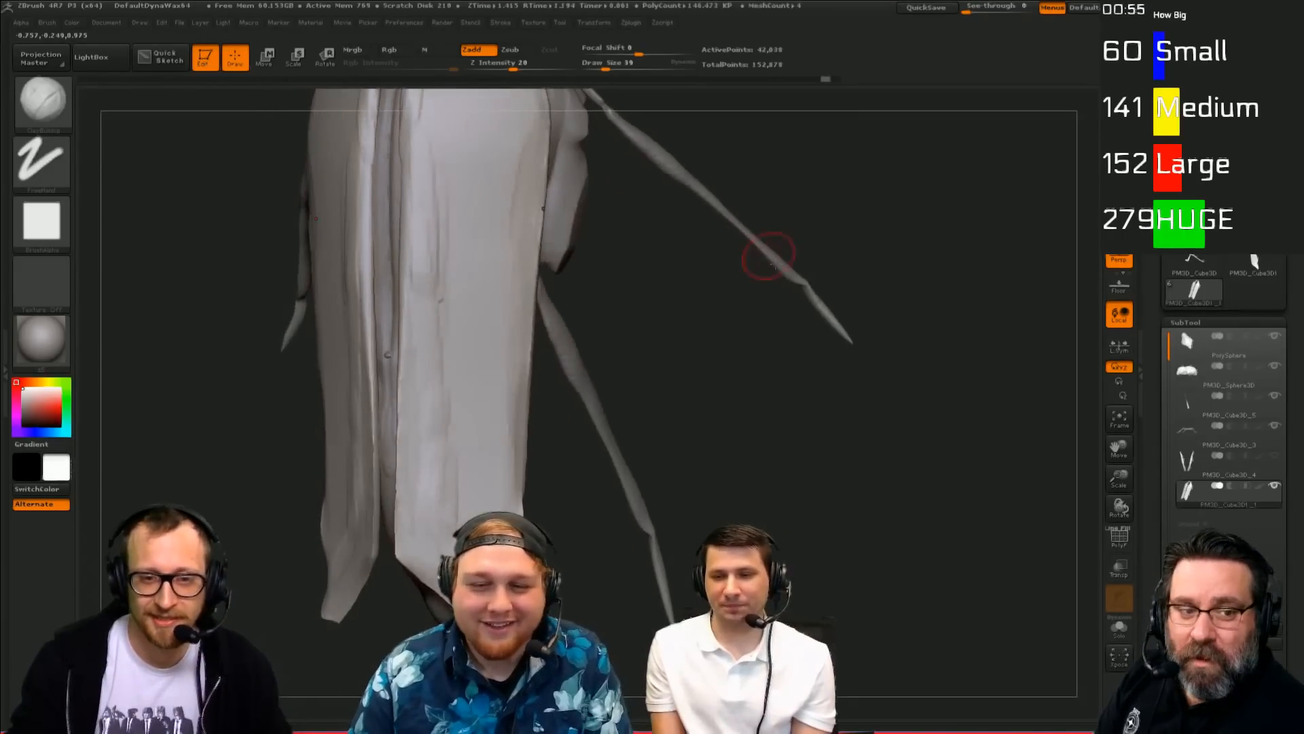
drag(699, 465, 558, 446)
key(b)
key(m)
key(v)
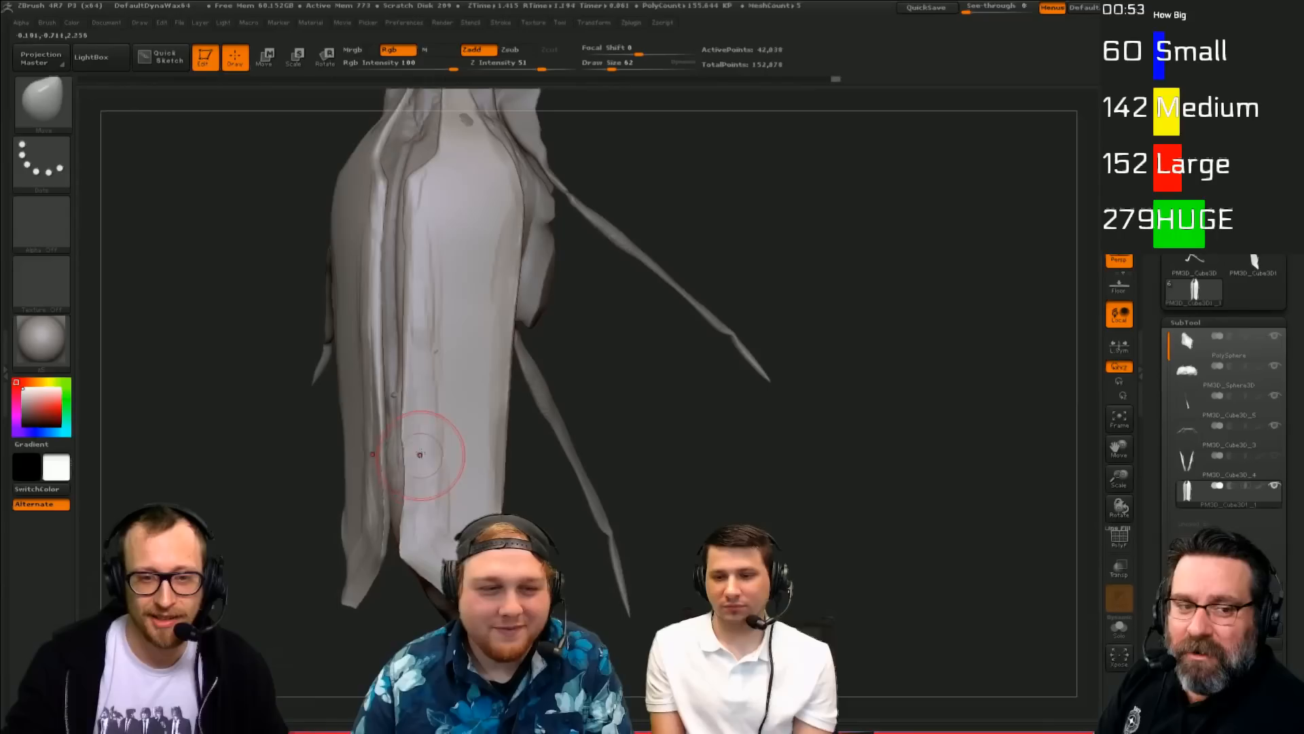
drag(628, 409, 683, 412)
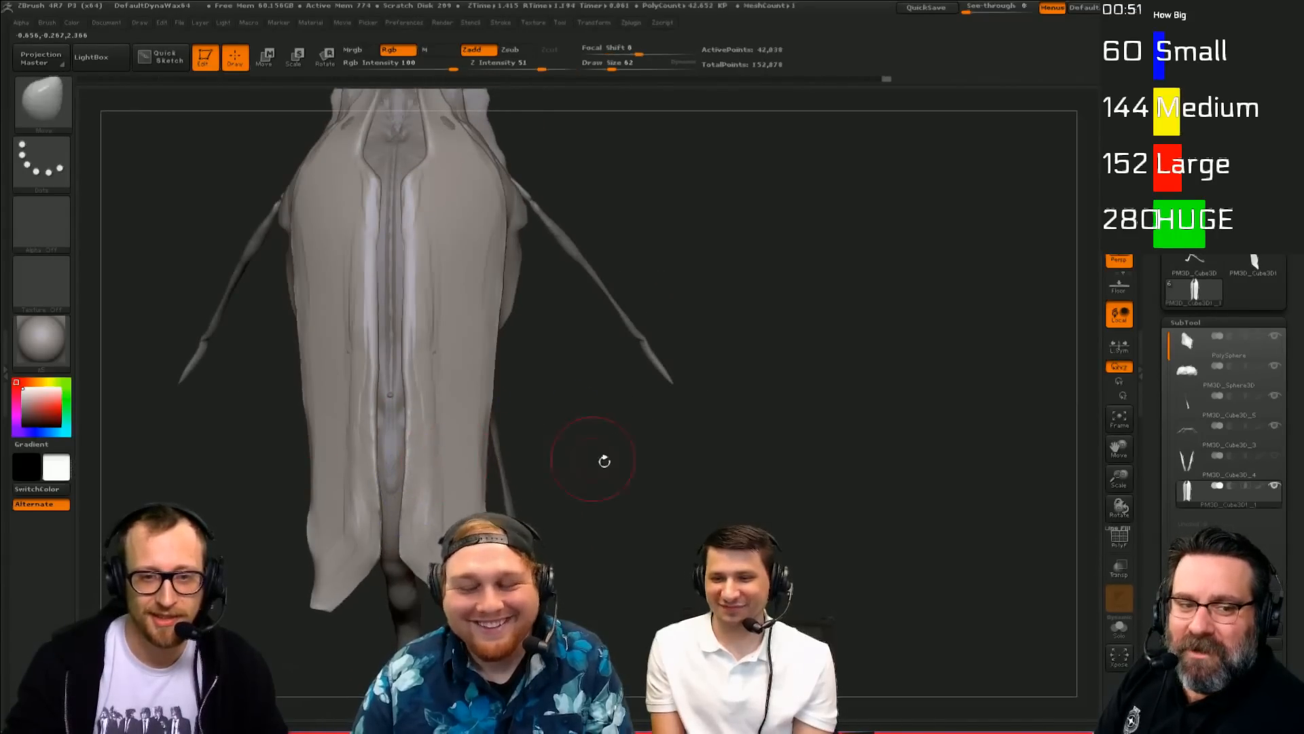
Step: Switch back to ClayBuildup at draw size 39 and add more lengthwise ridges along the wing cases
alt+drag(604, 461, 627, 477)
key(b)
key(c)
key(b)
alt+drag(699, 206, 588, 317)
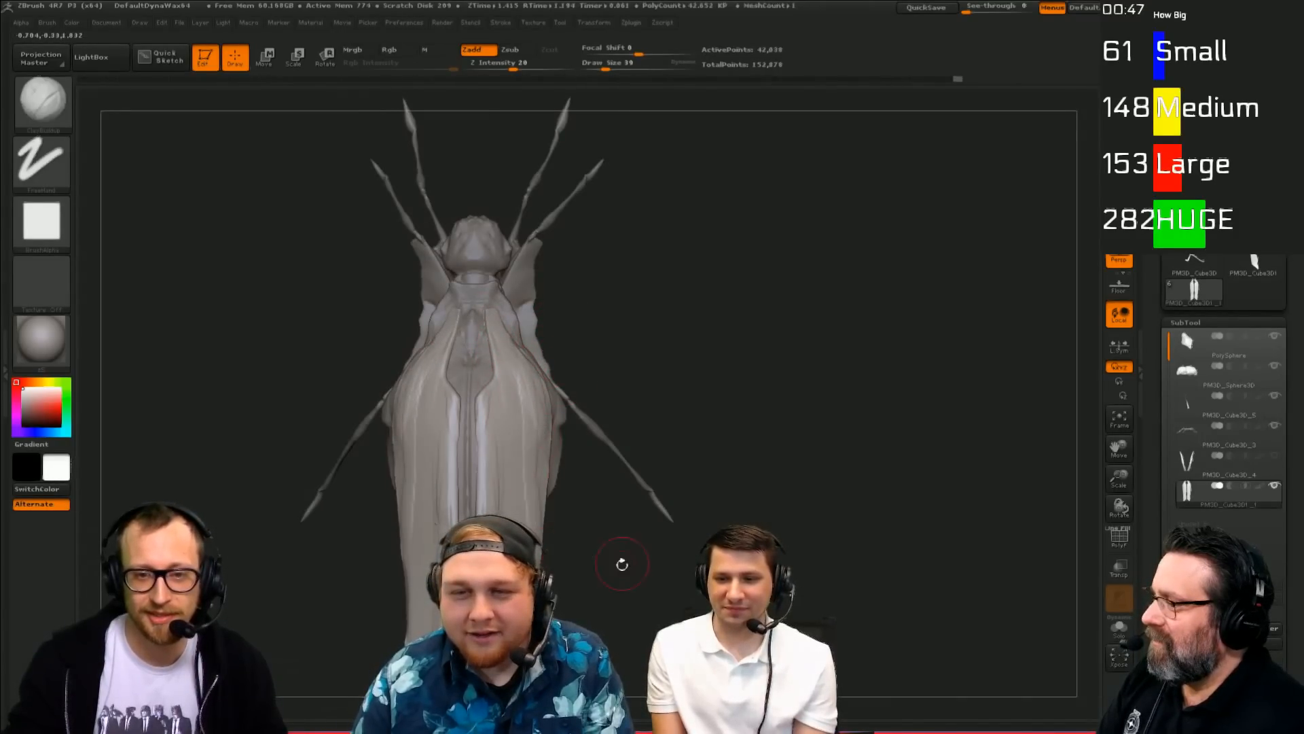
drag(622, 564, 549, 365)
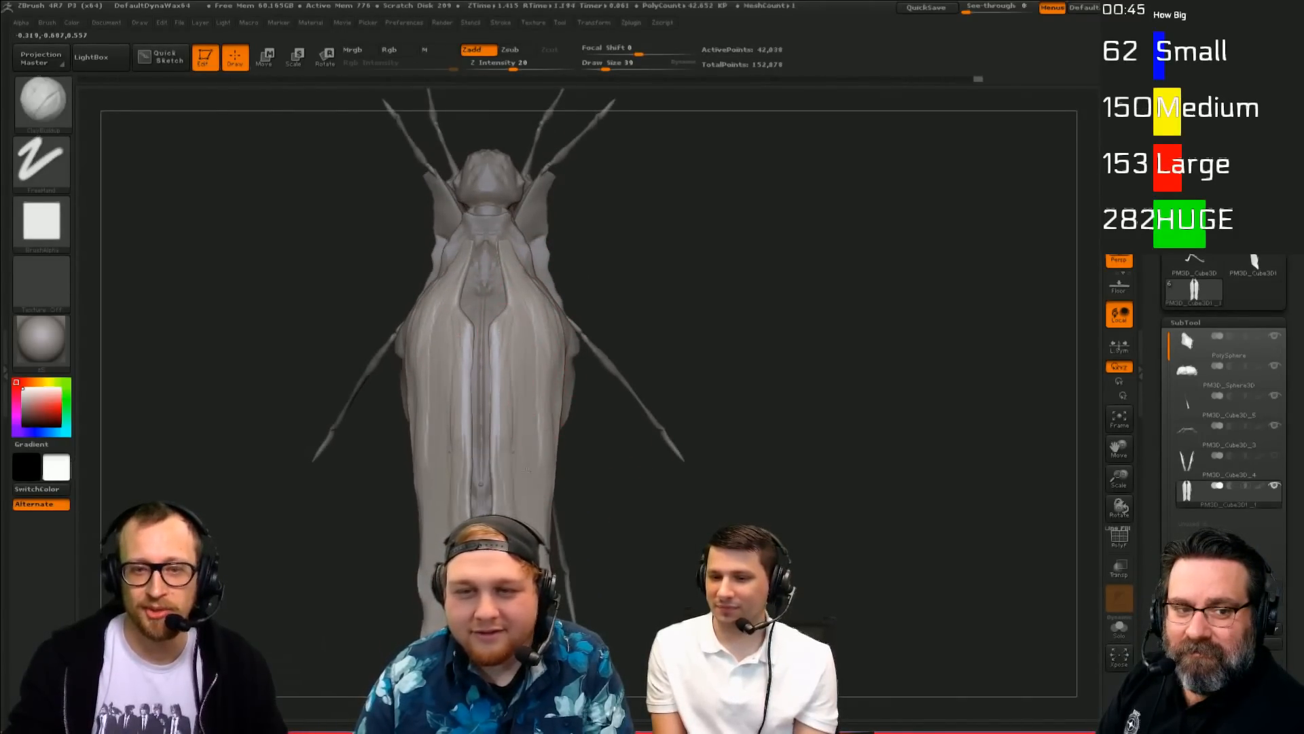
alt+drag(723, 285, 679, 271)
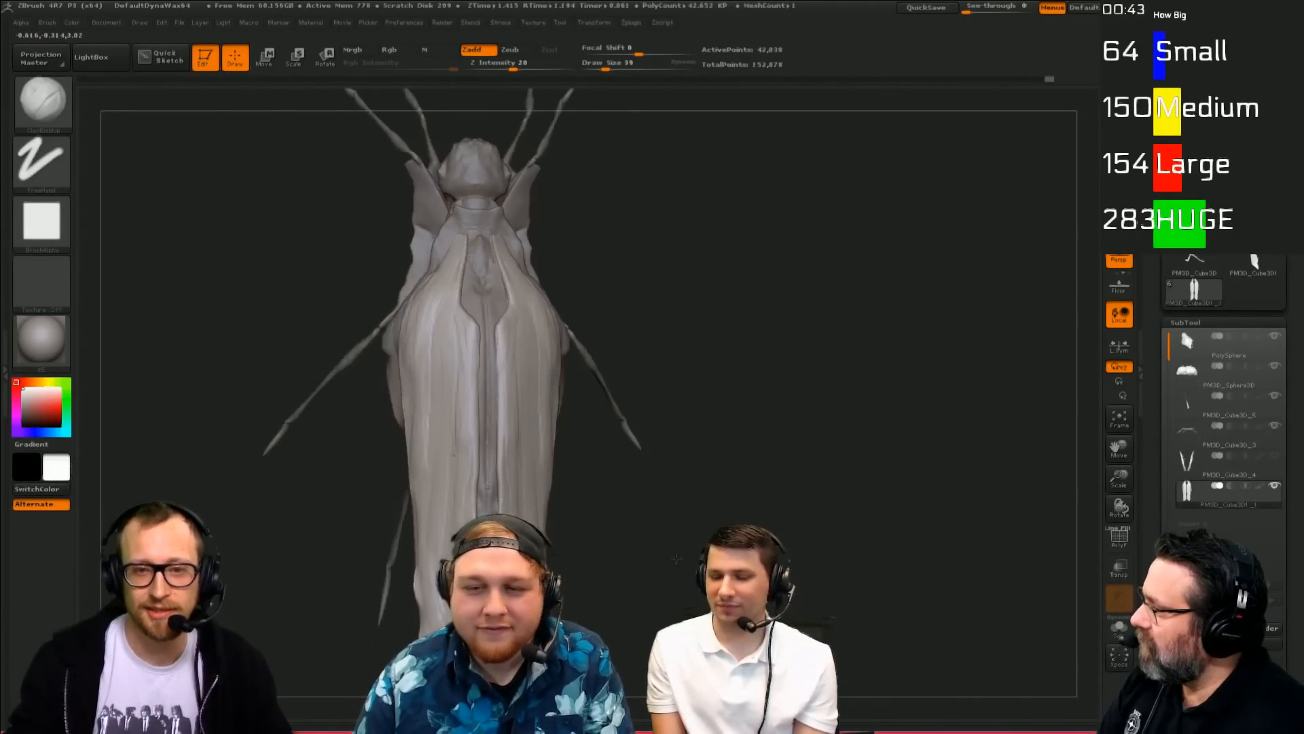
Step: Switch to the Dam_Standard brush and examine the insect's wing cases, sides and legs from several angles
key(b)
key(d)
key(s)
mouse_move(713, 129)
mouse_down()
mouse_move(748, 209)
mouse_move(757, 390)
mouse_move(786, 291)
mouse_up()
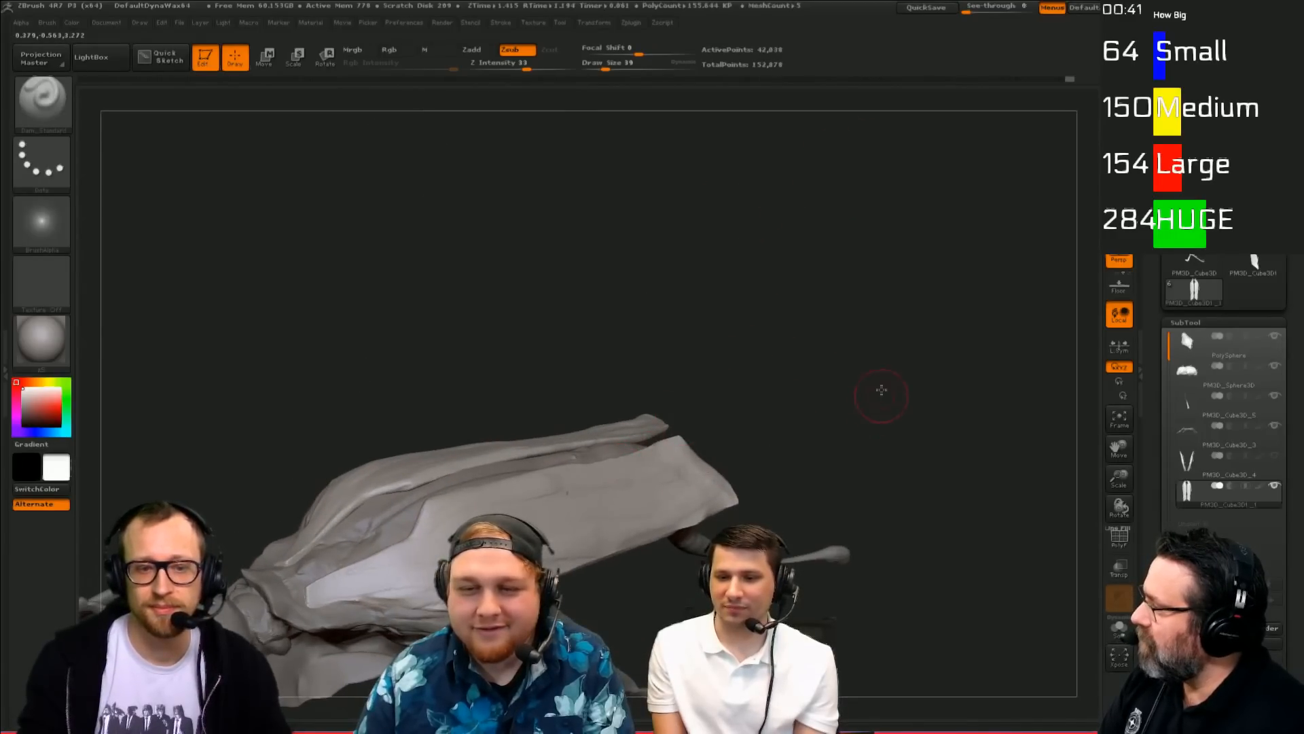
drag(882, 390, 832, 248)
drag(356, 440, 815, 483)
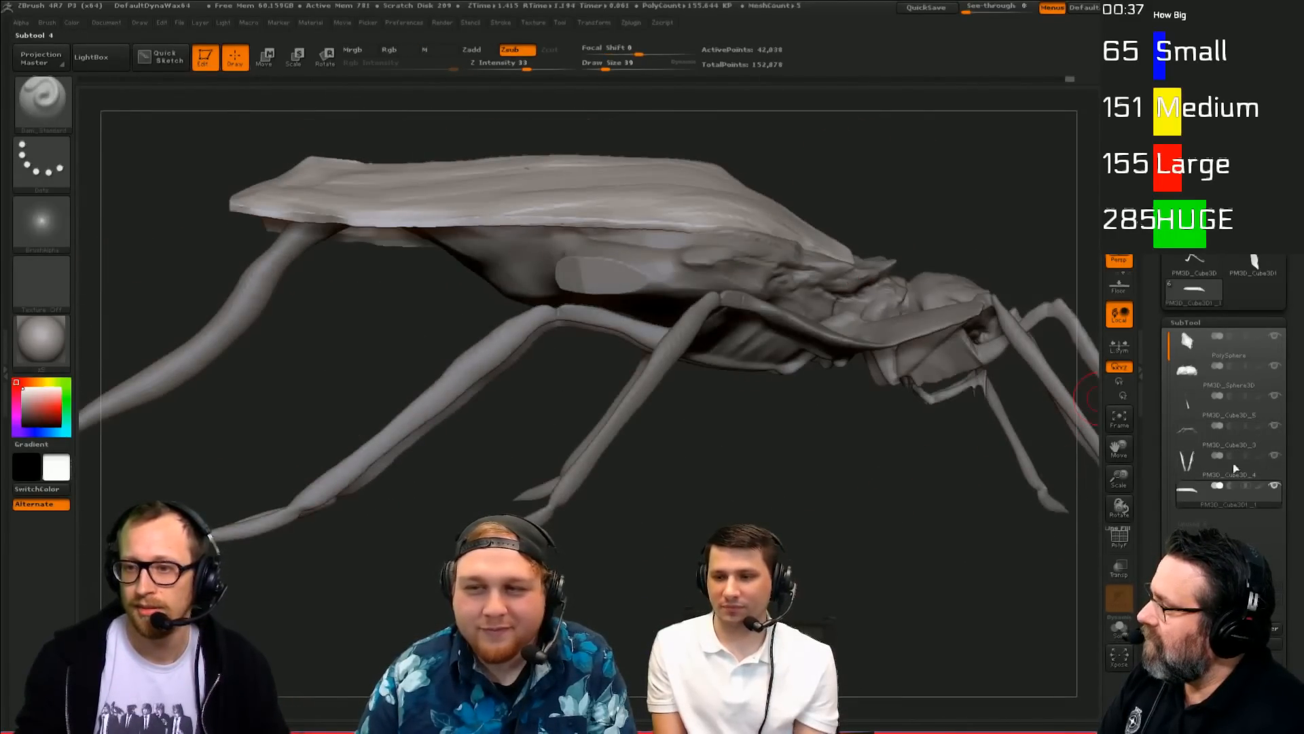
key(f)
drag(931, 532, 874, 573)
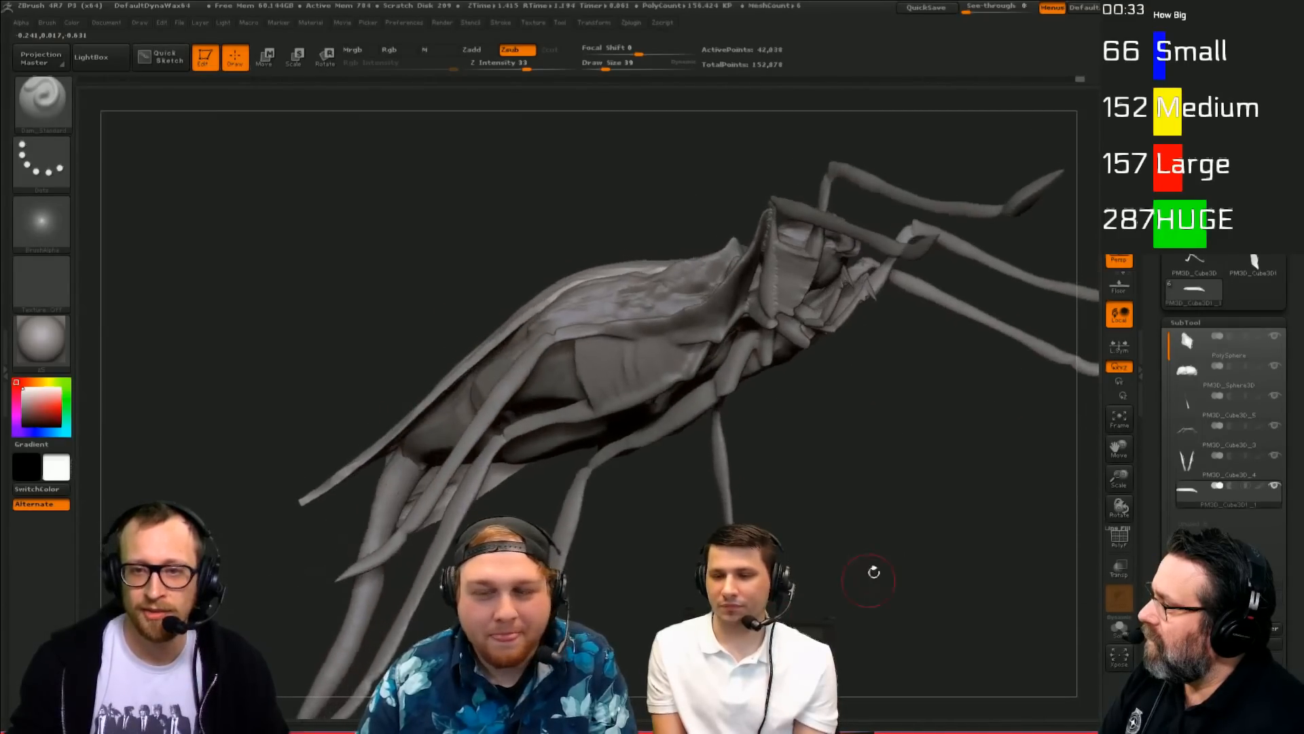
Step: Select the small mouth prongs SubTool PM3D_Cube3D_4 and place a Move transpose line on the prongs
alt+click(824, 319)
drag(932, 442, 952, 551)
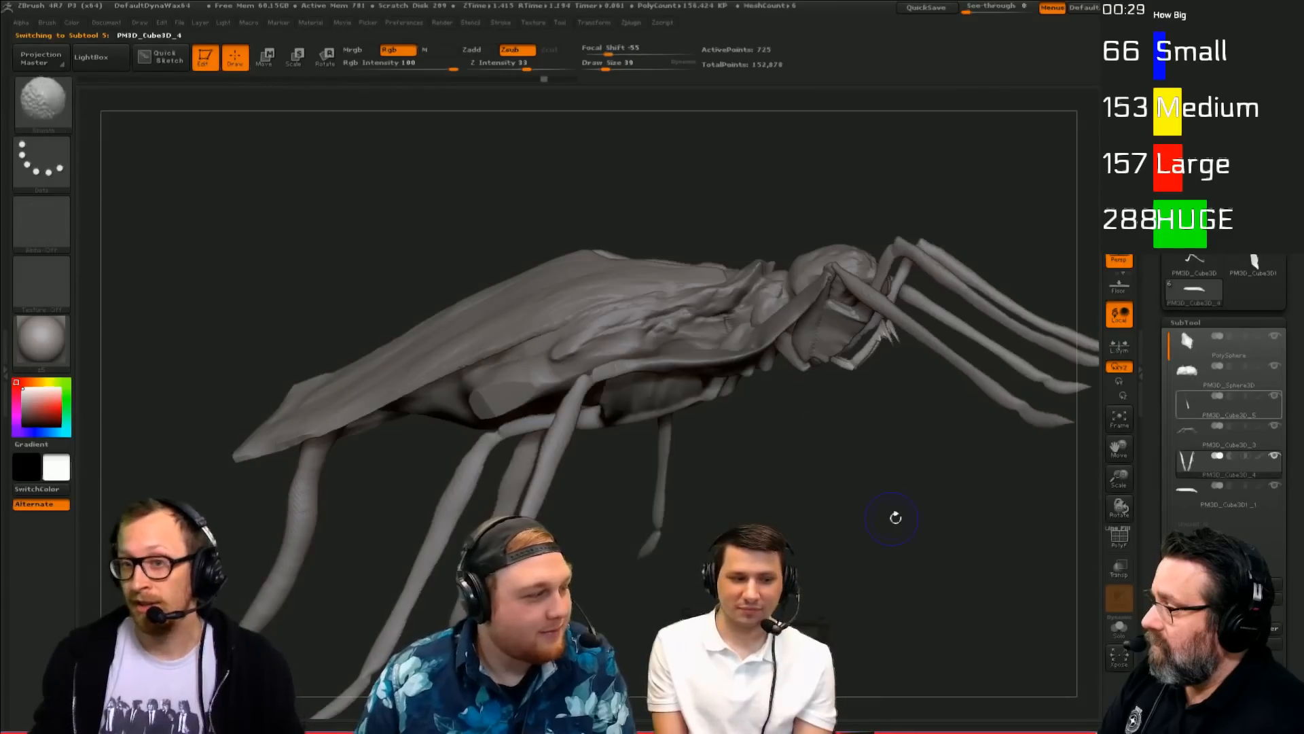
alt+drag(894, 516, 584, 544)
key(w)
mouse_move(492, 465)
mouse_down()
mouse_move(494, 517)
mouse_move(538, 490)
mouse_move(581, 428)
mouse_up()
mouse_move(882, 265)
mouse_down()
mouse_move(845, 256)
mouse_move(888, 191)
mouse_move(694, 146)
mouse_up()
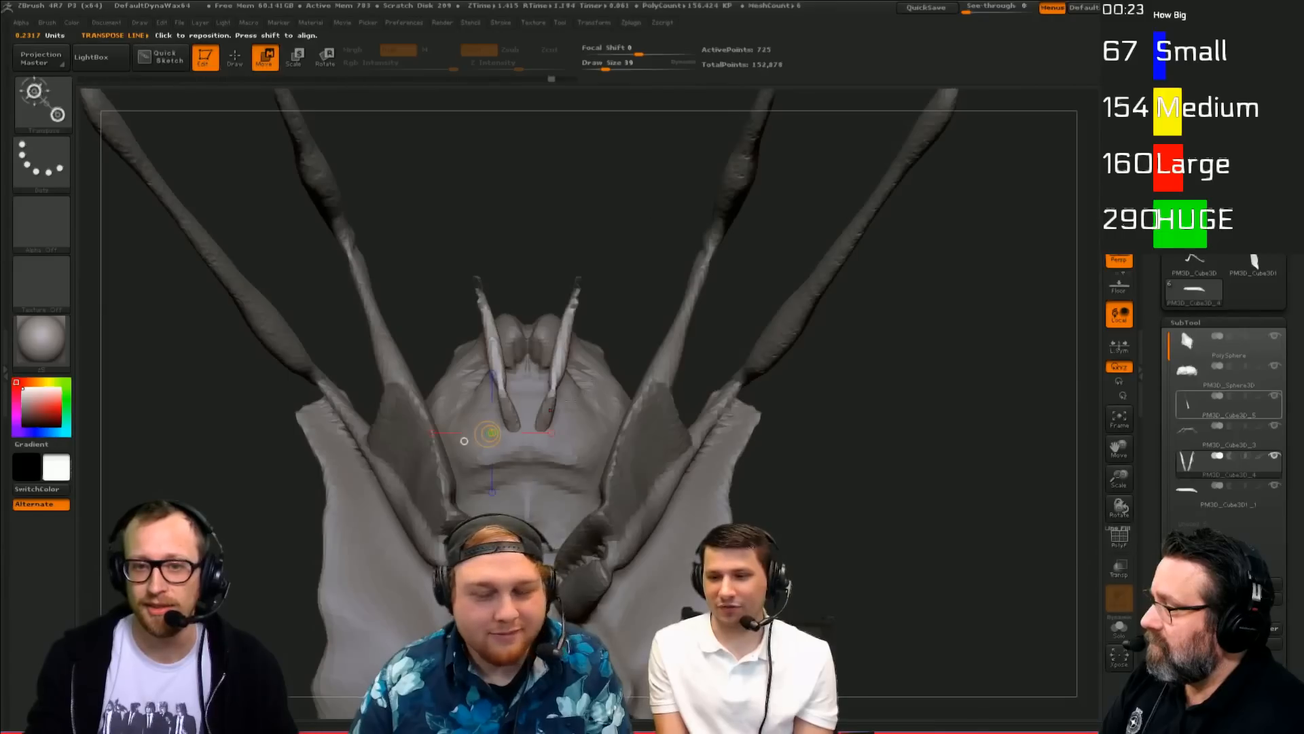
Step: Try repositioning the mouth prongs with the transpose line, and undo the last move
drag(551, 413, 658, 272)
drag(605, 343, 622, 361)
key(ctrl+z)
Step: Show all SubTools and adjust the mouth prongs' position and angle against the head with transpose move and rotate
drag(781, 367, 951, 346)
click(1119, 627)
drag(786, 425, 744, 515)
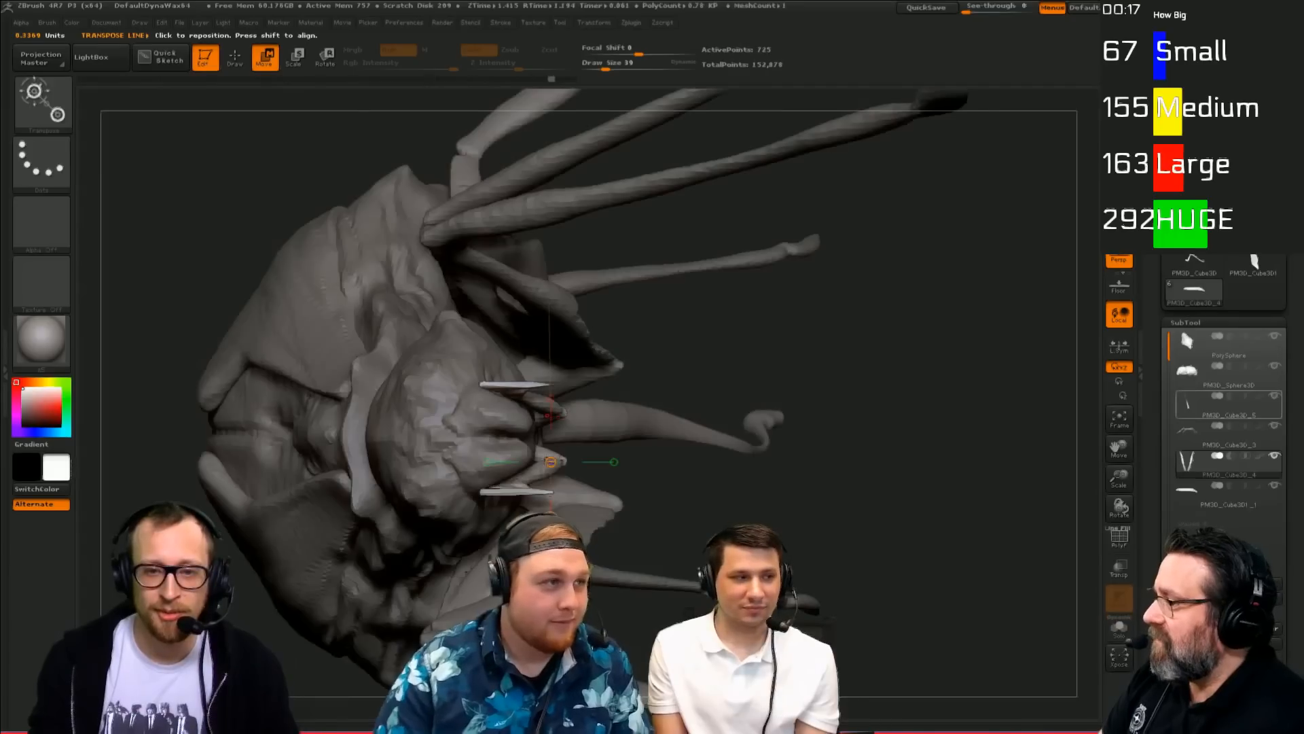
drag(512, 499, 786, 486)
mouse_move(511, 499)
mouse_down()
mouse_move(769, 515)
mouse_move(830, 496)
mouse_move(826, 518)
mouse_move(833, 489)
mouse_up()
key(r)
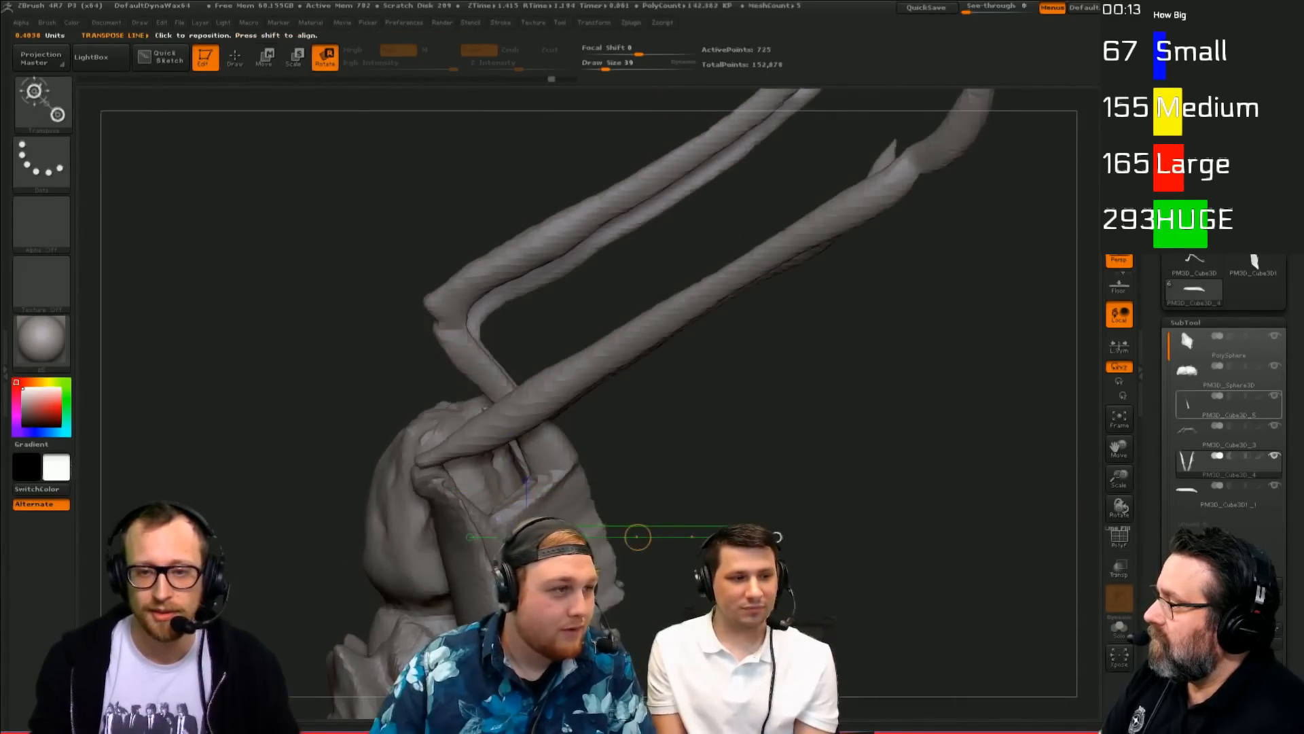
mouse_move(802, 438)
mouse_down()
mouse_move(866, 433)
mouse_move(815, 503)
mouse_move(808, 448)
mouse_move(951, 452)
mouse_move(923, 509)
mouse_up()
key(q)
Step: Select the tail SubTool PM3D_Cube3D_5 and thicken its base with the Inflat brush at draw size 75
alt+click(659, 255)
alt+drag(833, 163, 817, 267)
drag(817, 266, 926, 430)
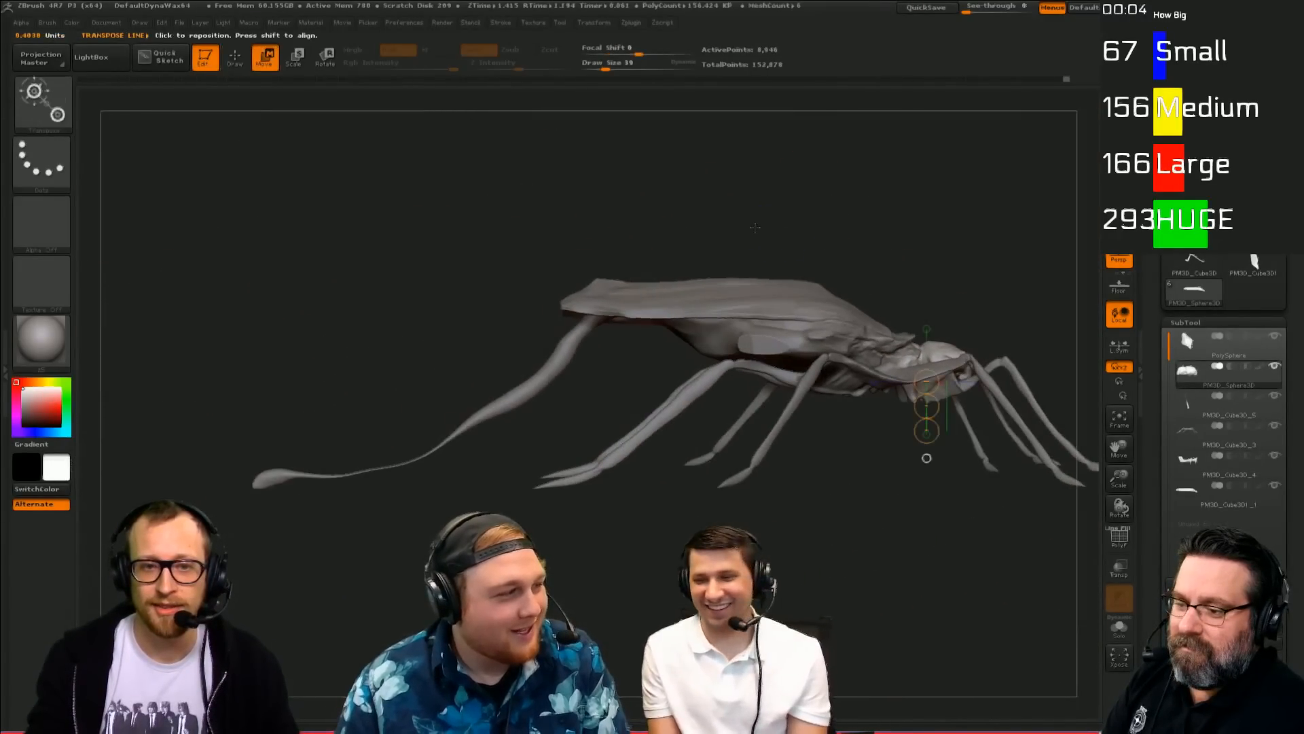
alt+click(577, 344)
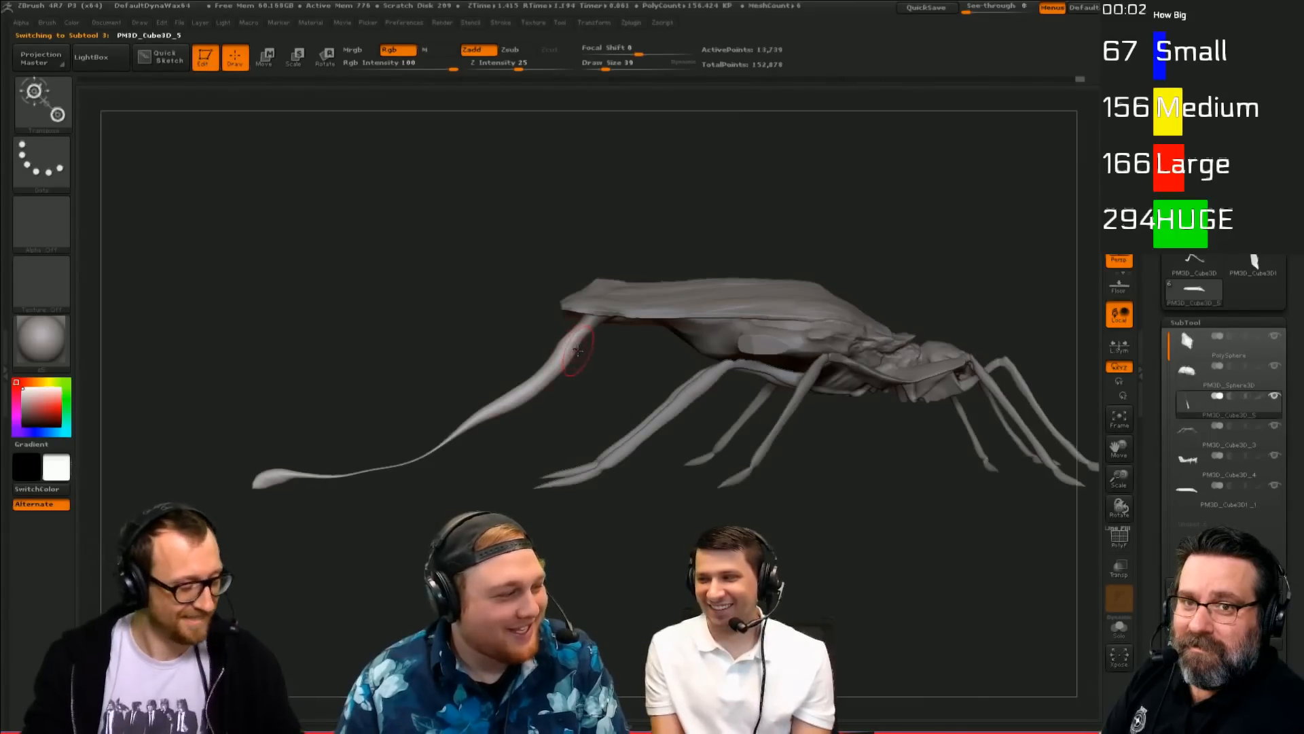
key(b)
key(i)
key(n)
mouse_move(591, 378)
mouse_down()
mouse_move(602, 346)
mouse_move(597, 371)
mouse_move(617, 348)
mouse_up()
key(s)
drag(518, 269, 544, 317)
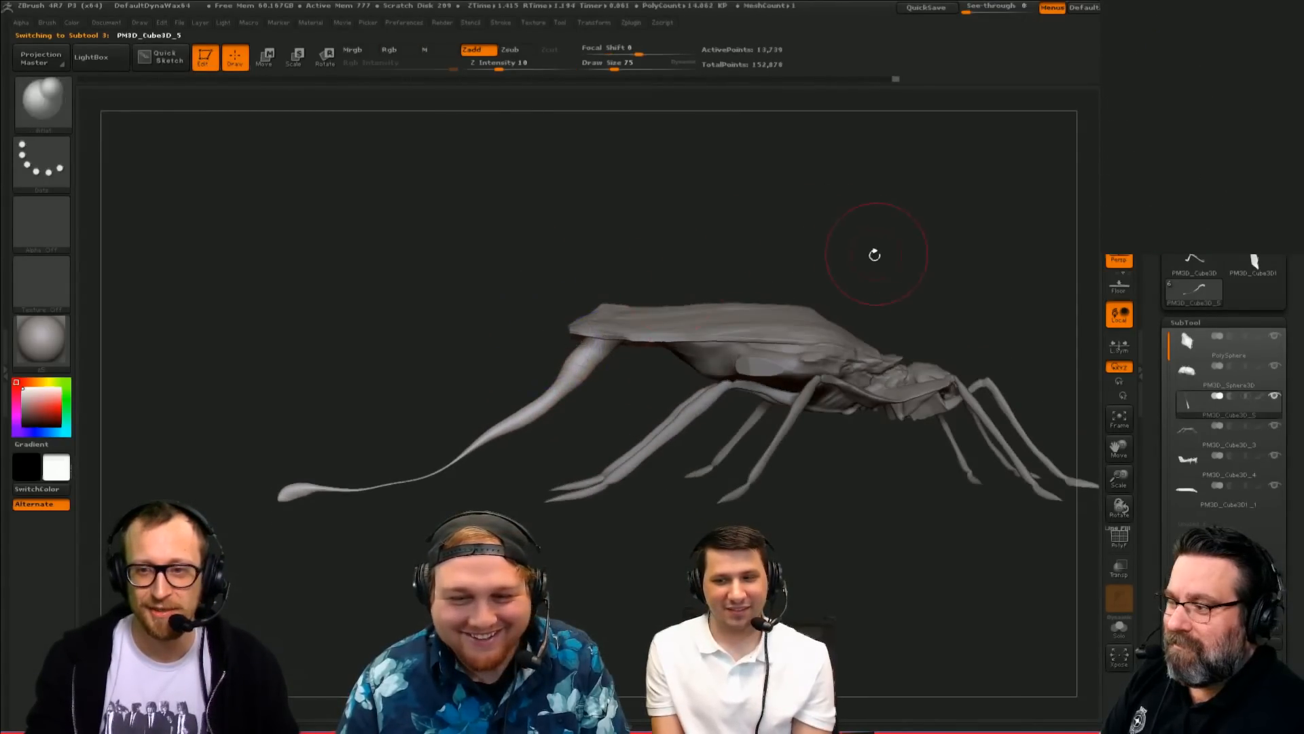
Step: Try to reposition the mouth prongs beneath the head with a transpose line, and undo the changes
alt+drag(870, 253, 683, 248)
drag(866, 269, 754, 261)
alt+drag(754, 261, 645, 292)
alt+click(431, 305)
alt+drag(680, 208, 765, 270)
drag(745, 346, 726, 377)
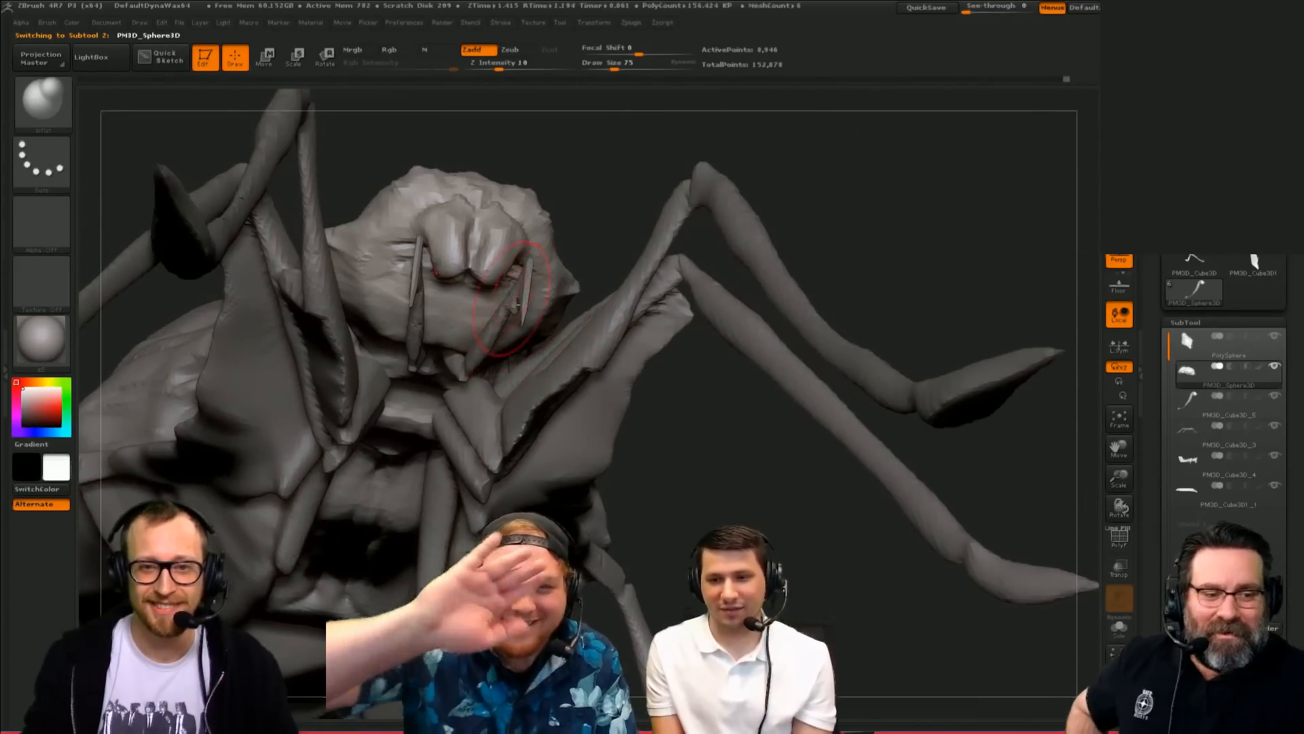
alt+click(515, 305)
drag(644, 234, 637, 133)
key(w)
mouse_move(439, 403)
mouse_down()
mouse_move(565, 239)
mouse_move(669, 367)
mouse_move(679, 353)
mouse_up()
key(r)
key(w)
key(ctrl+z)
key(ctrl+z)
key(q)
Step: Select the head SubTool PM3D_Sphere3D and carve creases into its side with Dam_Standard at draw size 24
alt+click(497, 350)
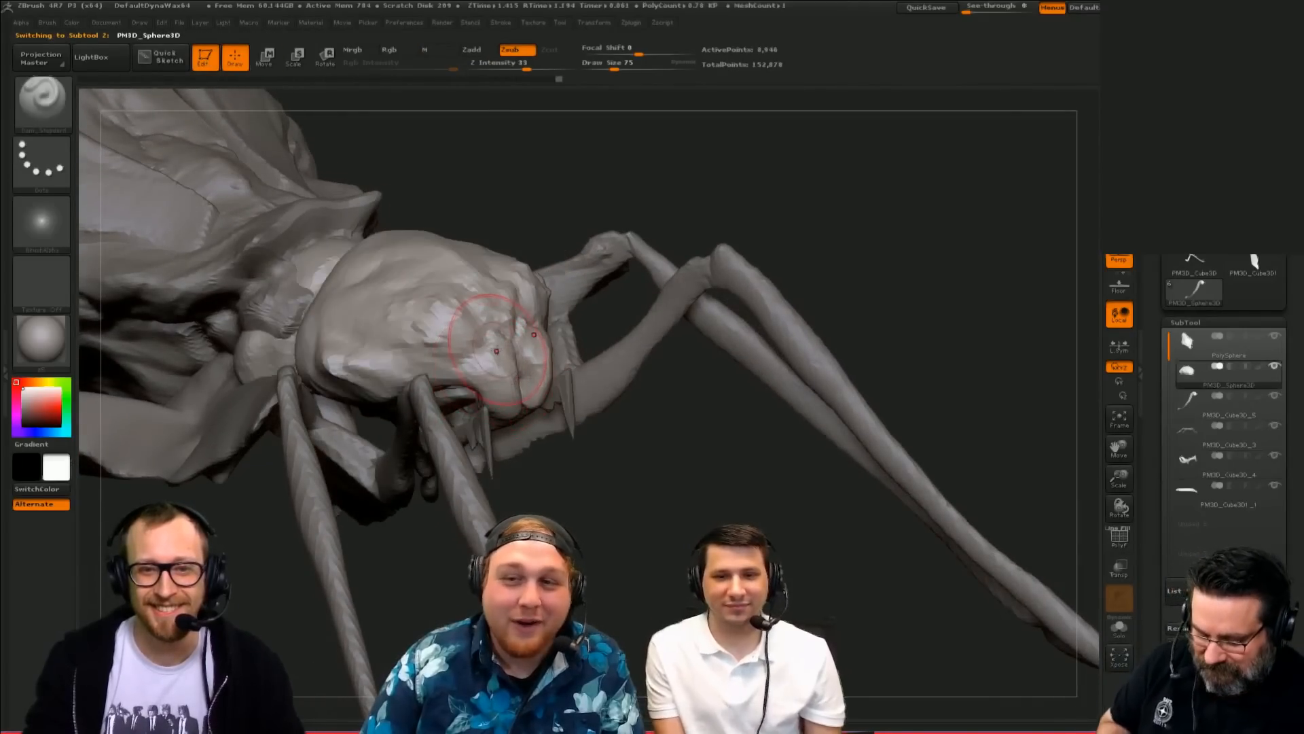
key(w)
key(q)
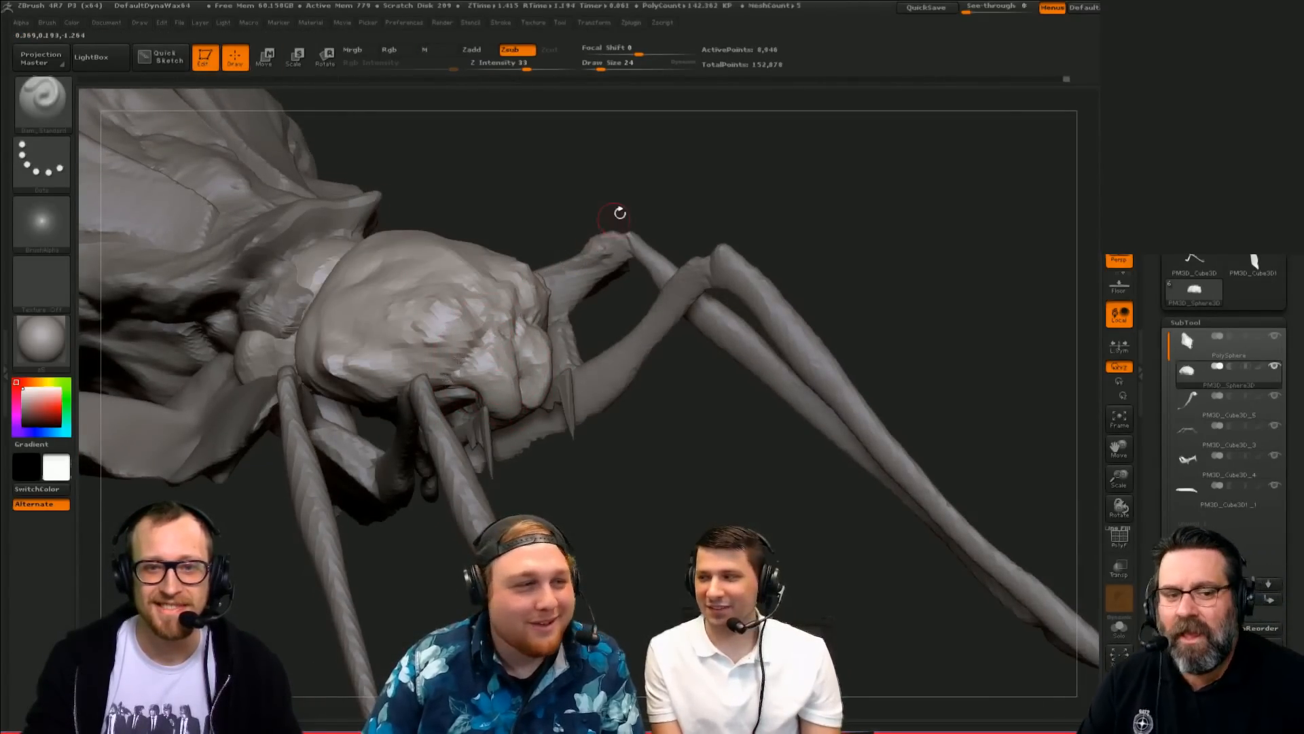
drag(619, 212, 652, 212)
drag(491, 348, 435, 379)
mouse_move(739, 177)
mouse_down()
mouse_move(770, 171)
mouse_move(641, 210)
mouse_move(657, 276)
mouse_up()
Step: Isolate the head briefly, and build up the neck area behind it with the ClayBuildup brush
key(b)
key(c)
key(b)
key(alt+s)
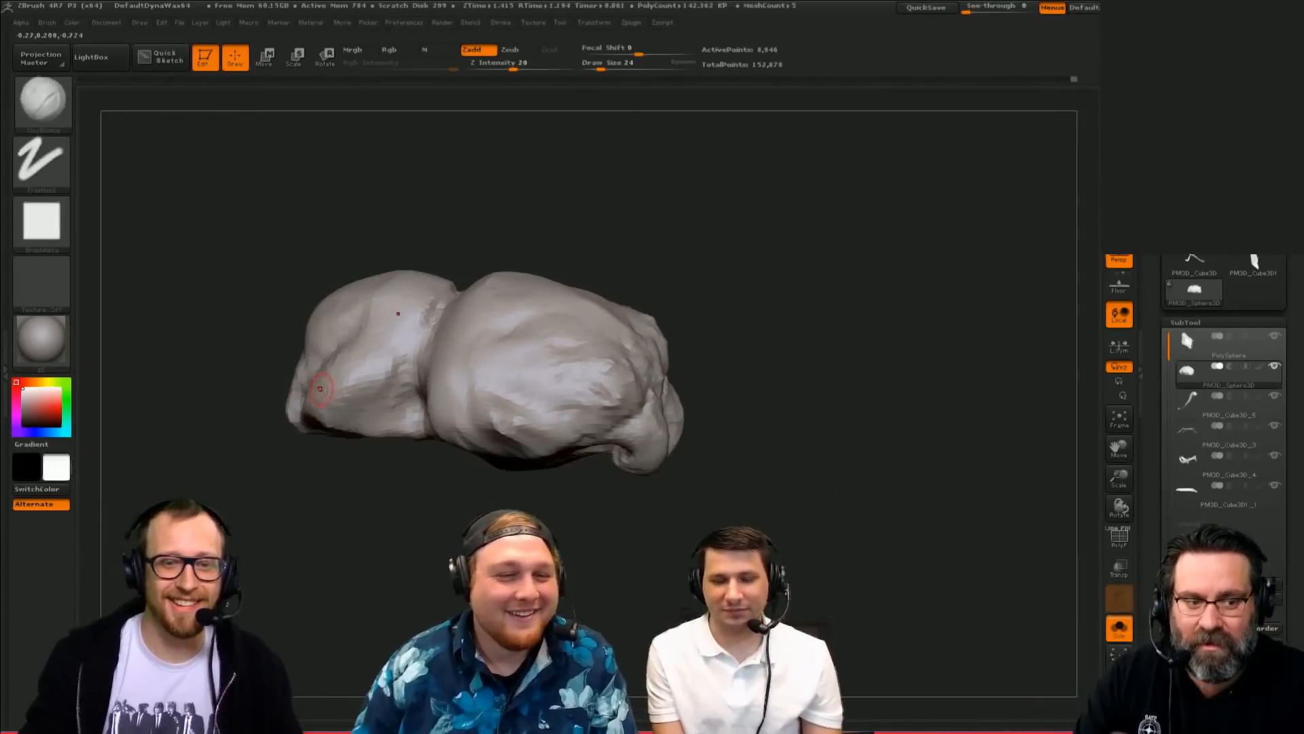
key(alt+s)
key(s)
click(334, 391)
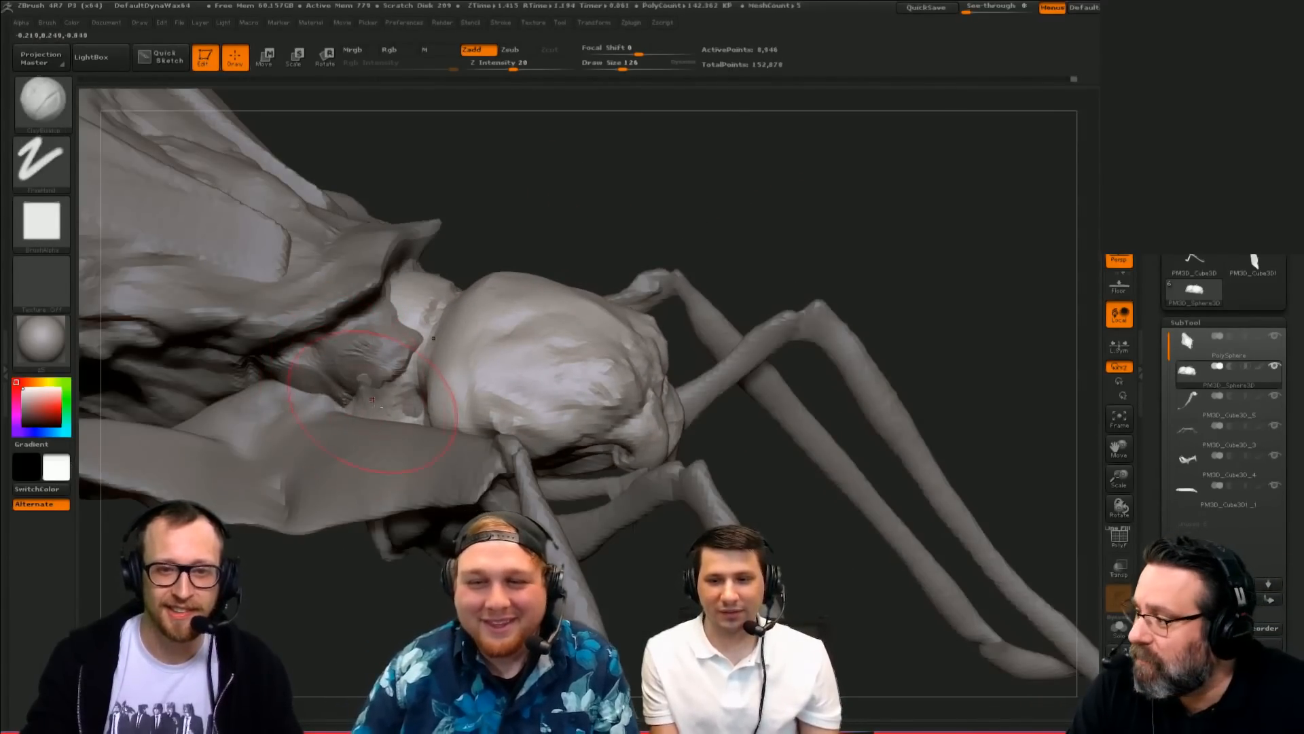
mouse_move(355, 375)
mouse_down()
mouse_move(412, 360)
mouse_move(393, 360)
mouse_move(399, 348)
mouse_up()
drag(446, 248, 390, 305)
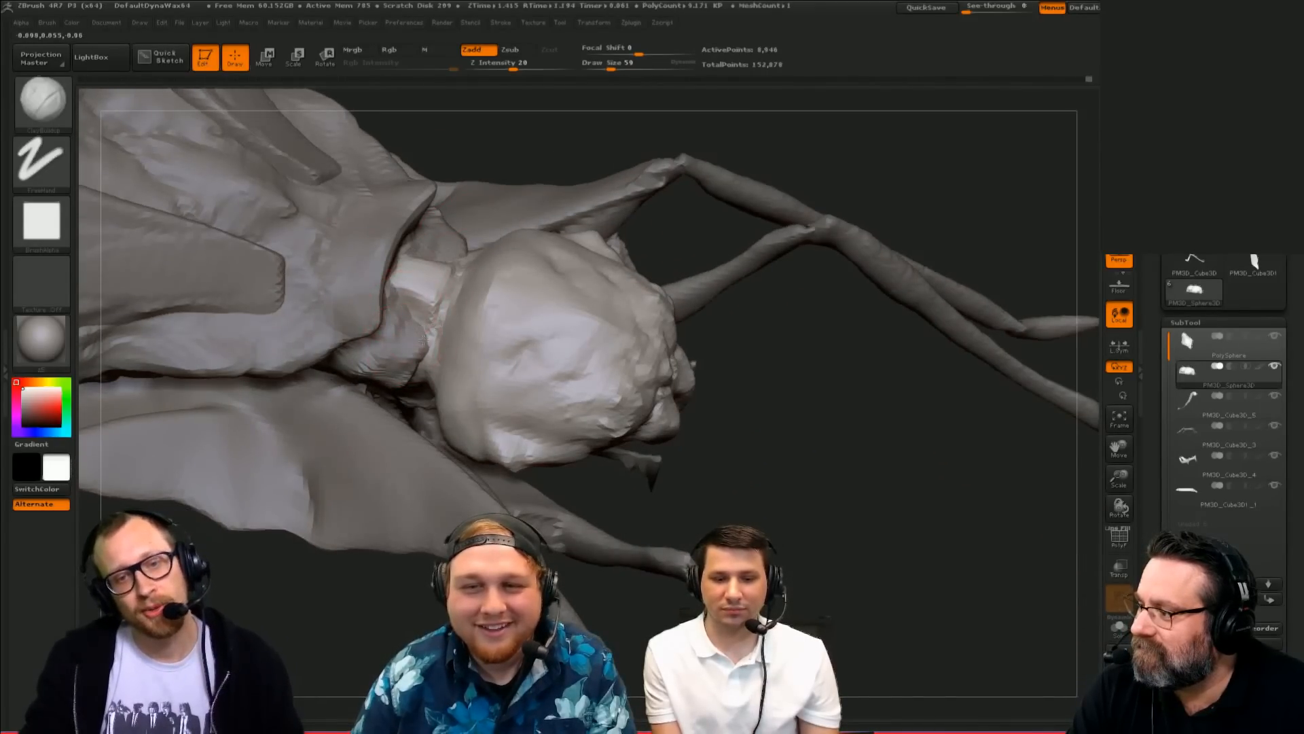
Step: Select the wing cases SubTool PM3D_Cube3D1_1 and reshape their rear edge with the Move brush
alt+click(393, 374)
key(f)
key(f)
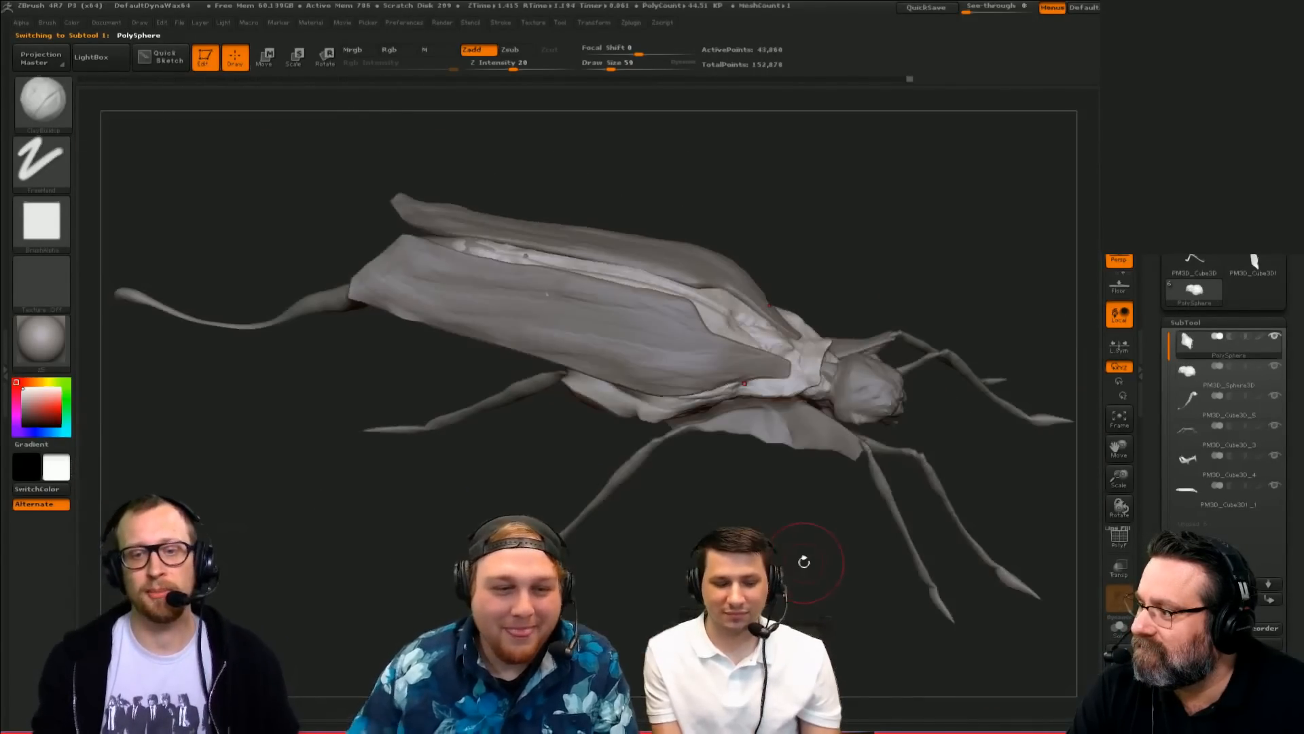
drag(803, 562, 802, 543)
alt+click(540, 343)
drag(541, 413, 530, 381)
key(s)
drag(530, 379, 527, 345)
key(b)
key(m)
key(v)
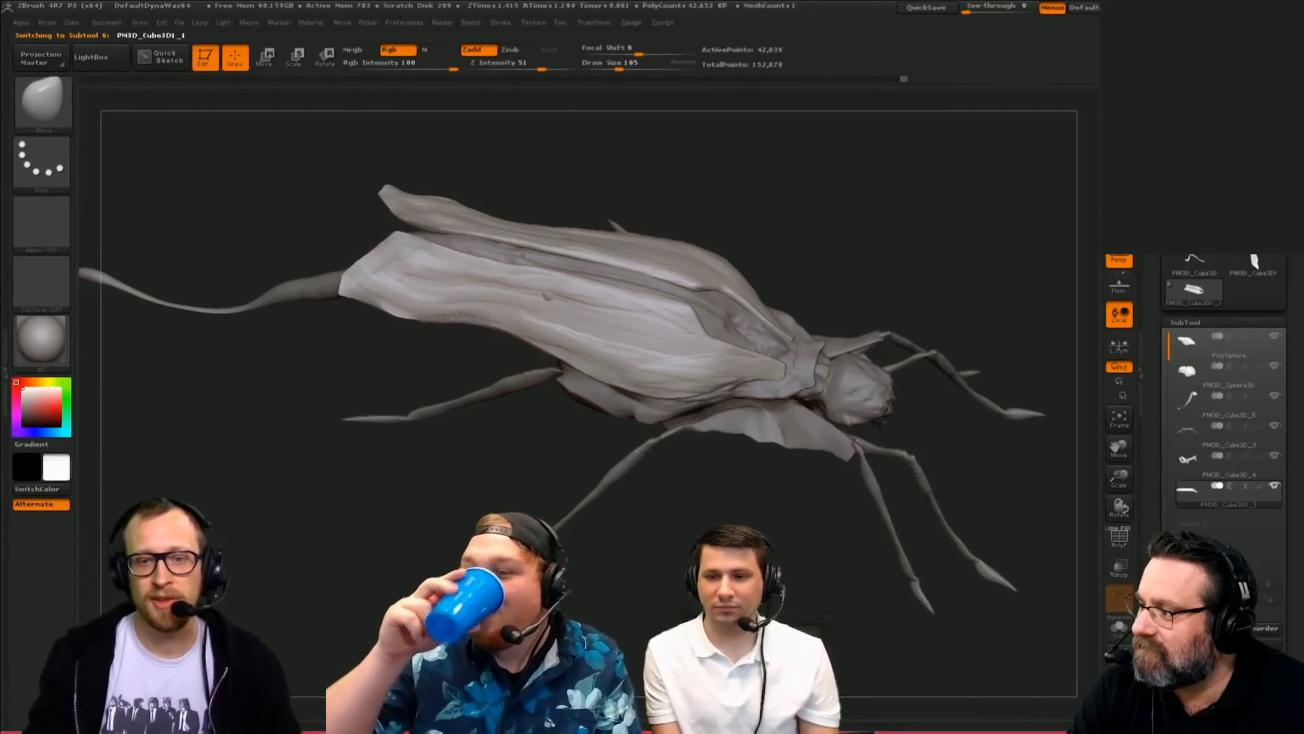
mouse_move(403, 305)
mouse_down()
mouse_move(393, 293)
mouse_move(393, 457)
mouse_move(439, 485)
mouse_move(482, 275)
mouse_up()
drag(524, 160, 826, 199)
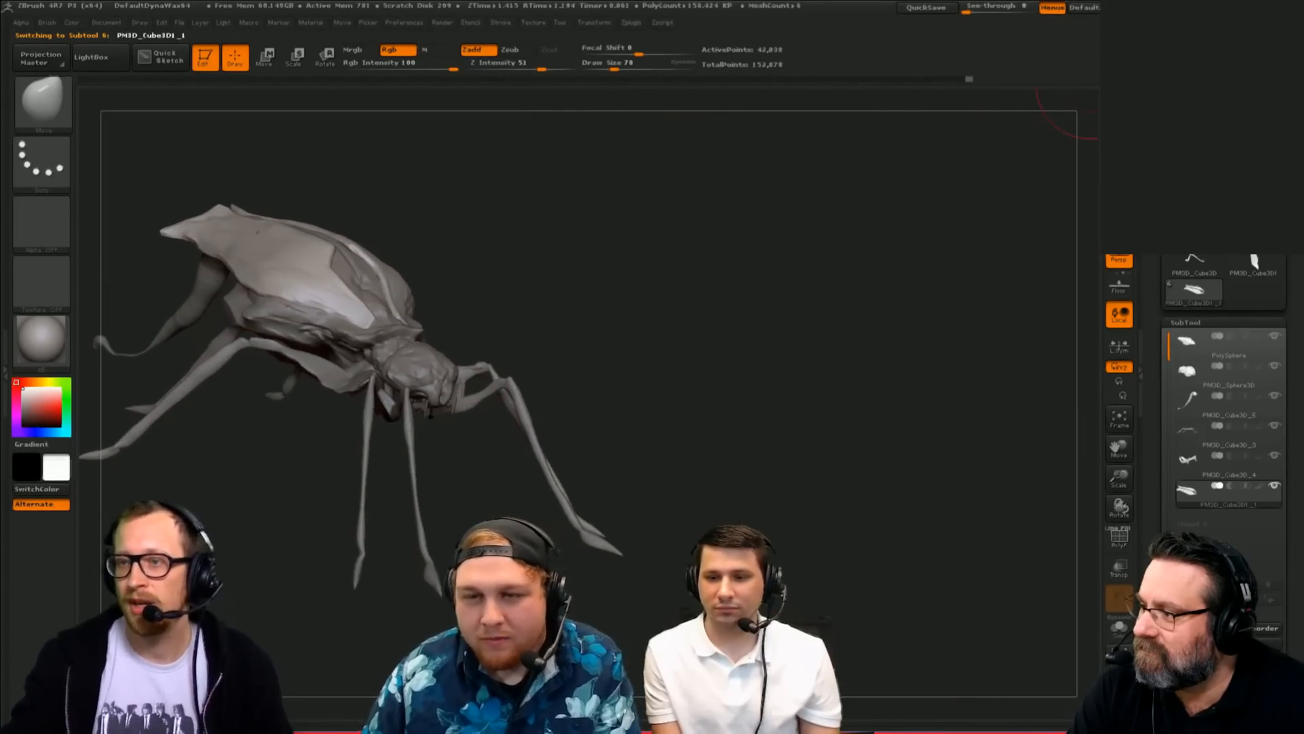
Step: Save the insect as PolySphere.ztl in the New folder directory on the Desktop
key(ctrl+shift+t)
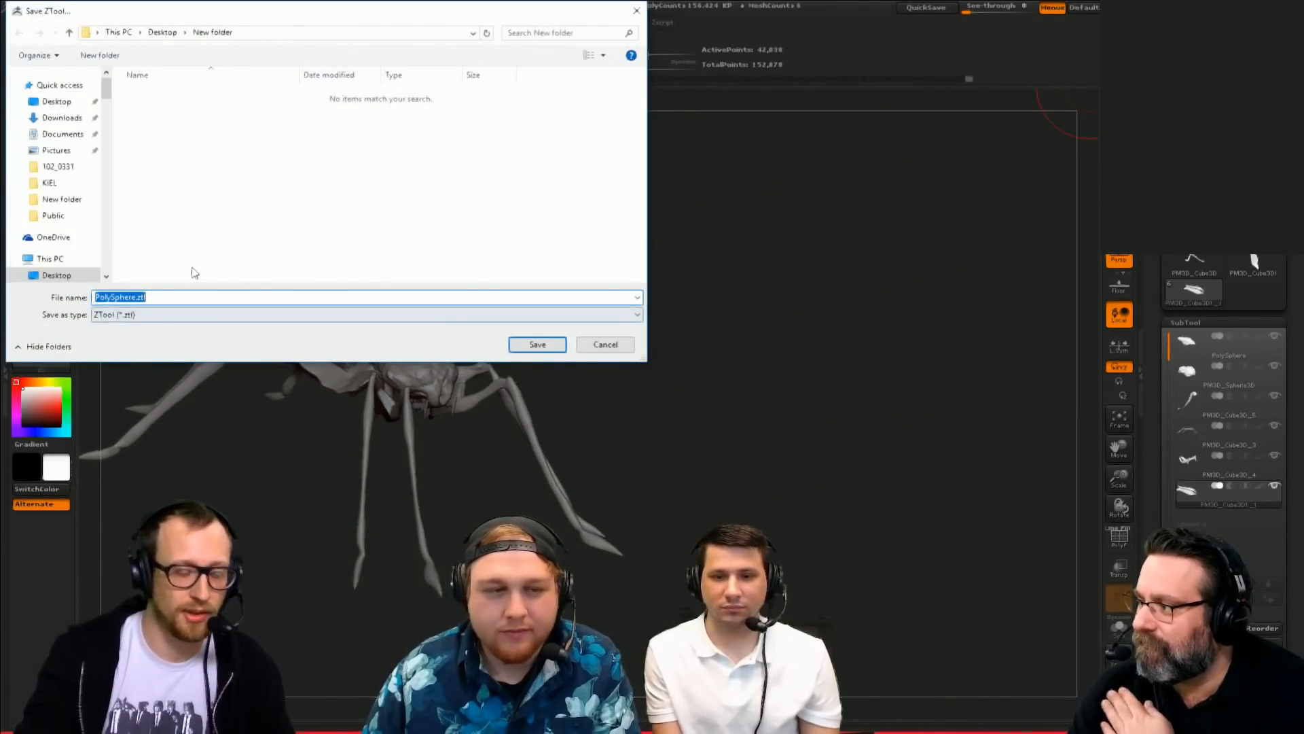
key(Return)
drag(856, 316, 915, 275)
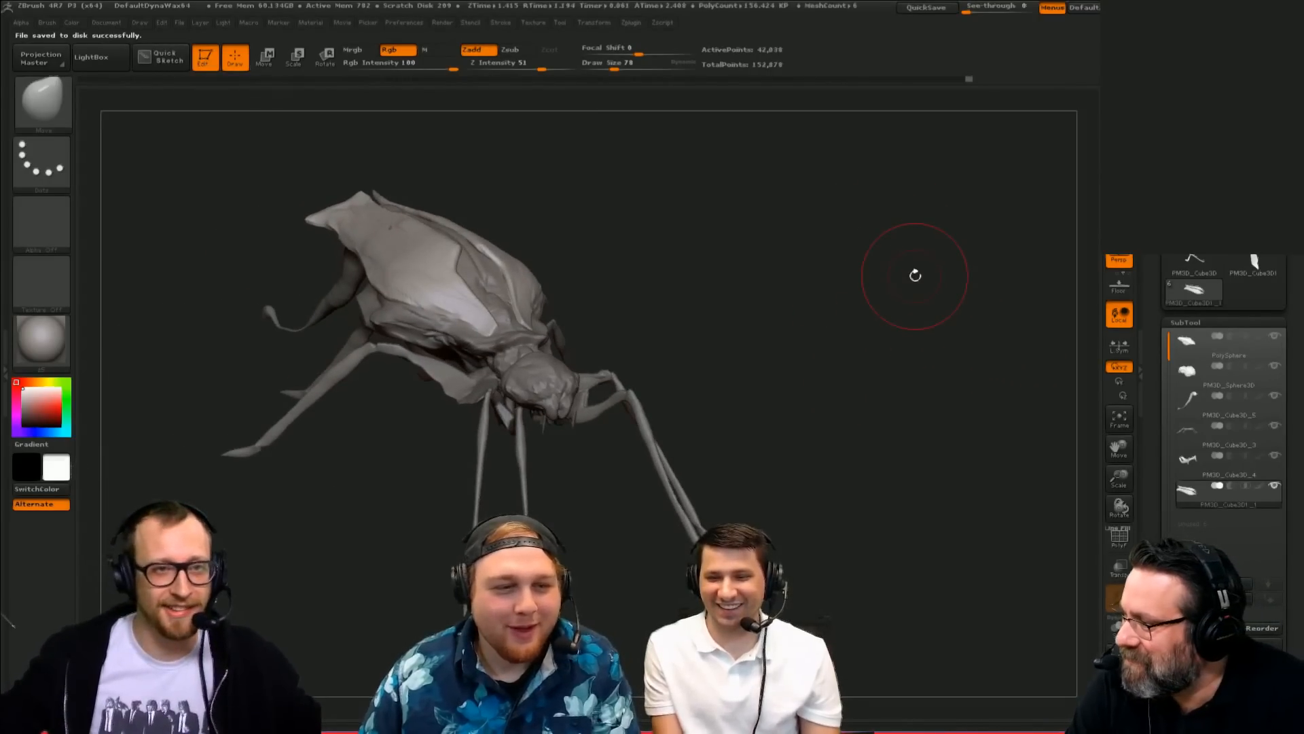
alt+drag(856, 390, 961, 408)
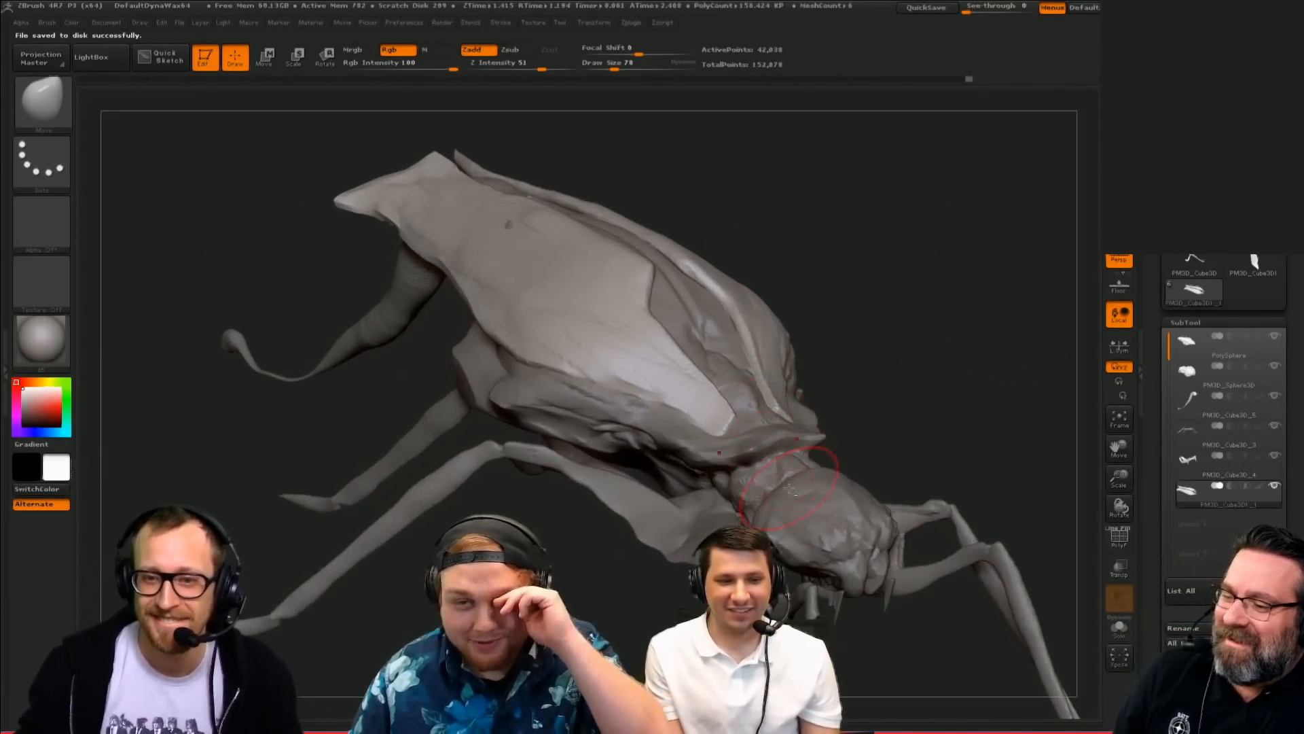
Step: Examine the insect's SubTools one at a time in Solo mode, and show the whole creature again
alt+click(812, 489)
alt+drag(910, 367, 737, 171)
click(631, 23)
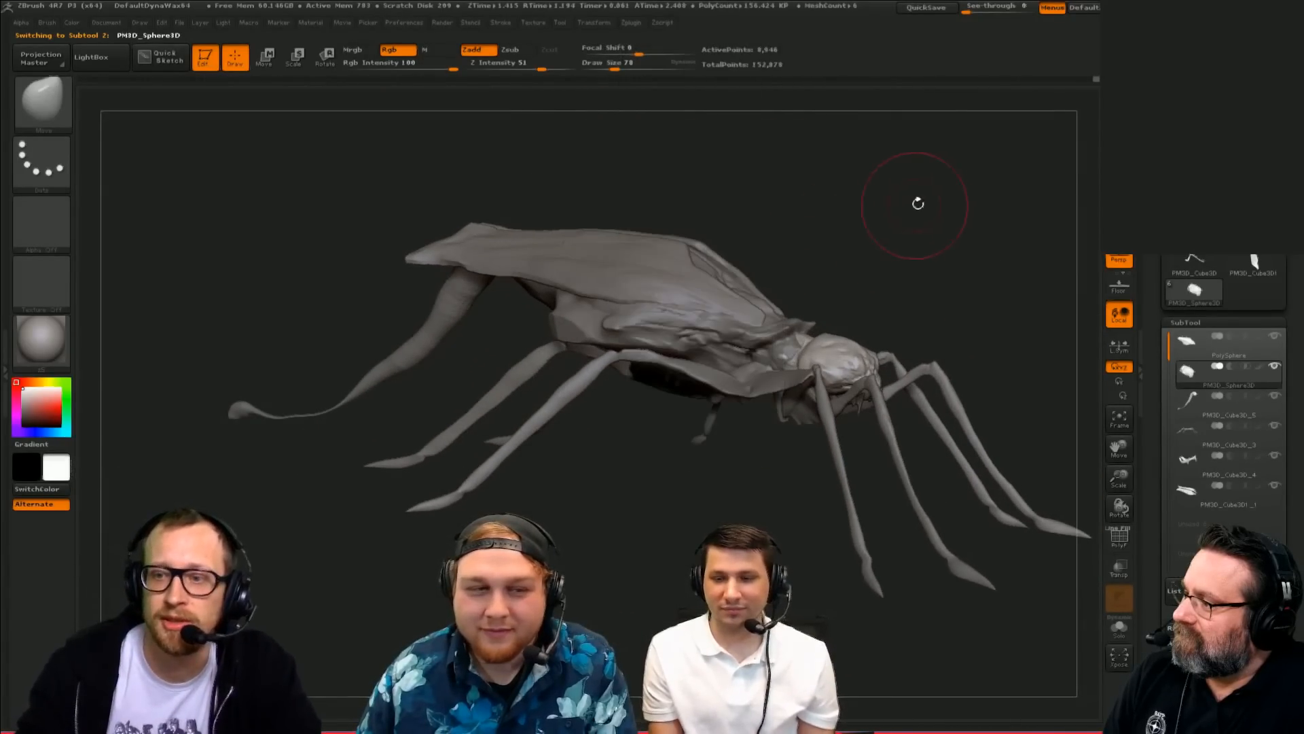
click(1199, 349)
click(1121, 632)
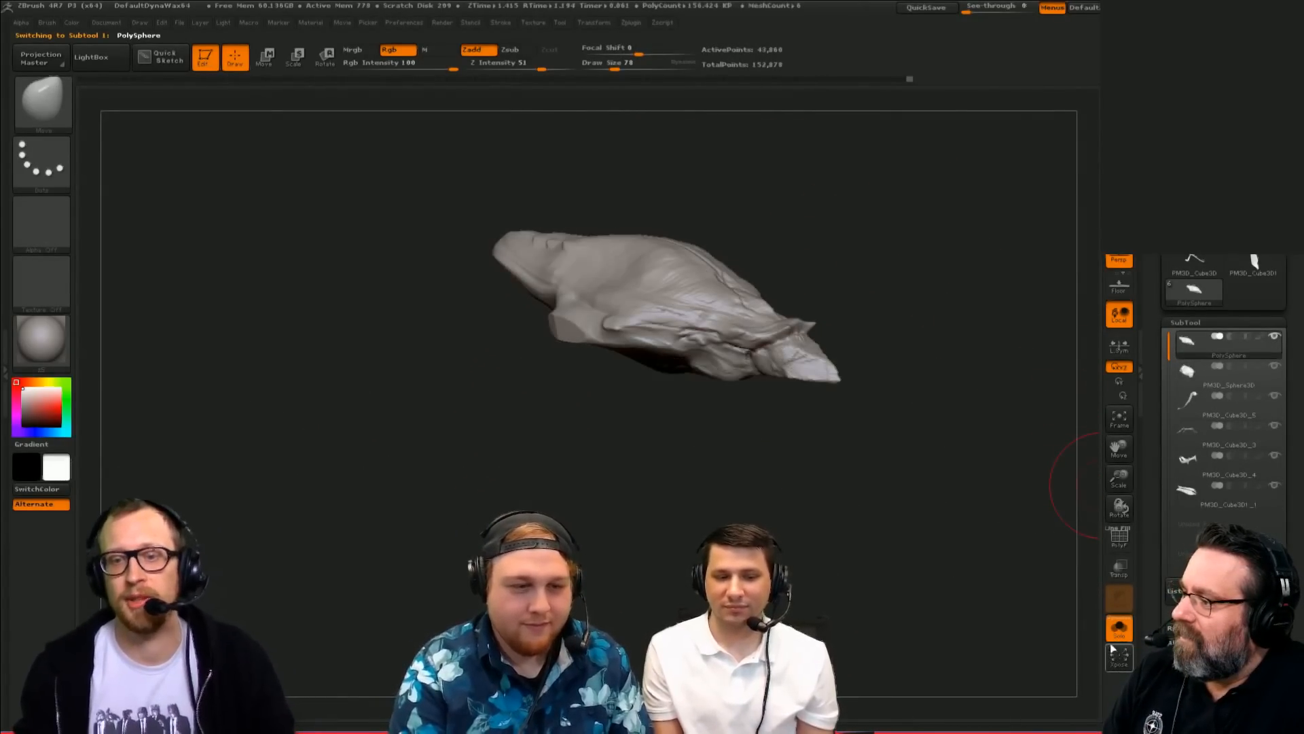
key(Down)
key(Down)
key(Down)
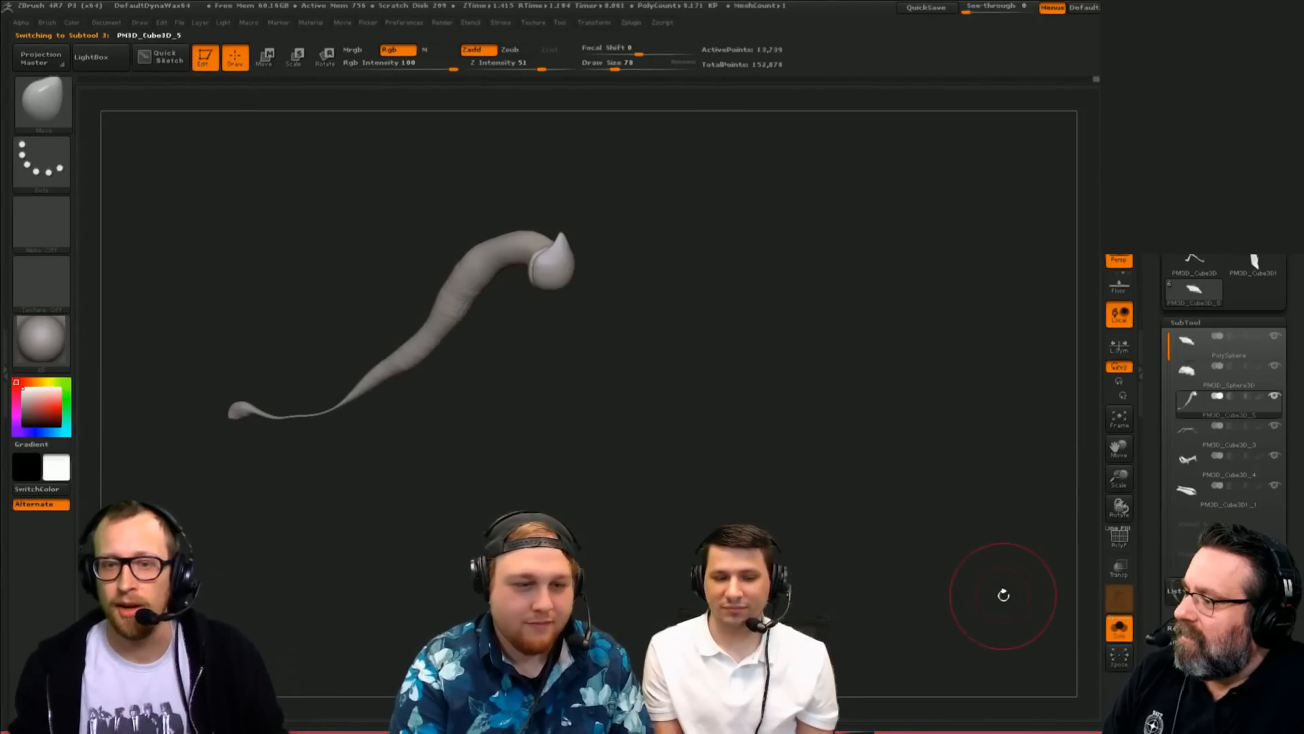
key(Up)
key(Down)
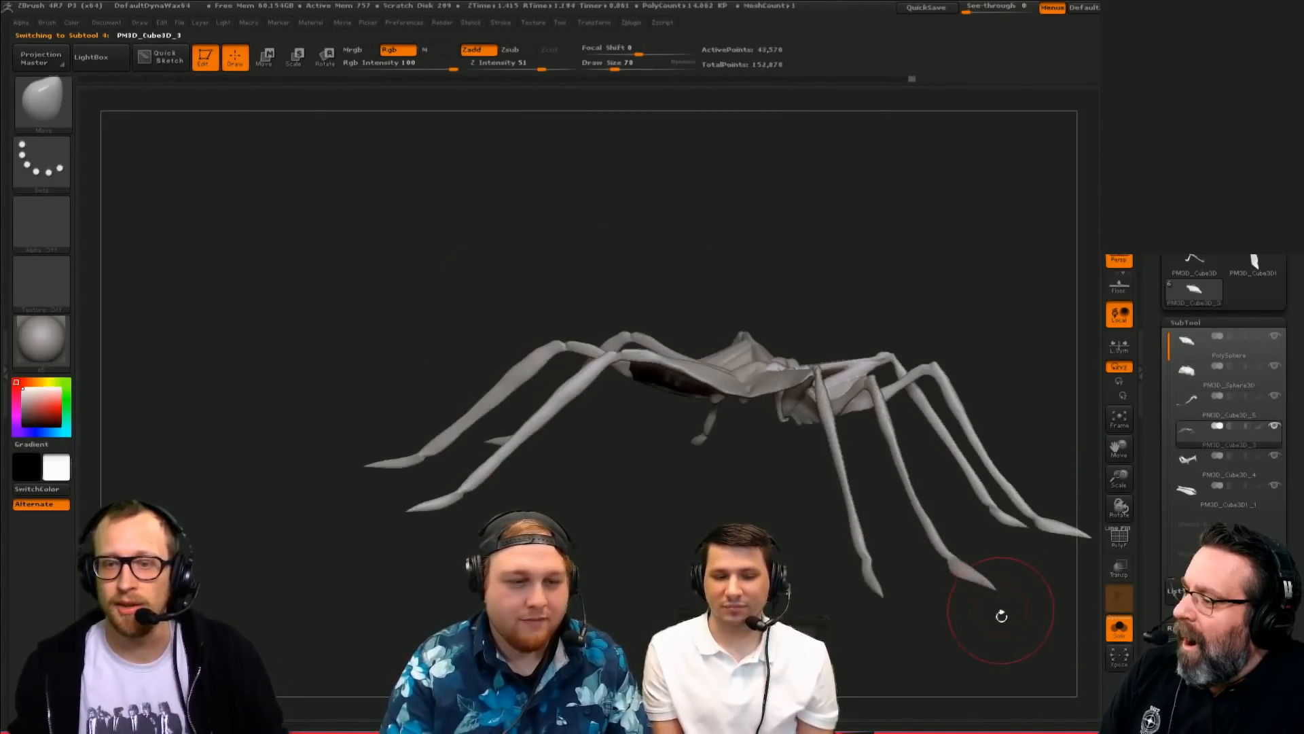
key(Down)
key(Down)
key(Up)
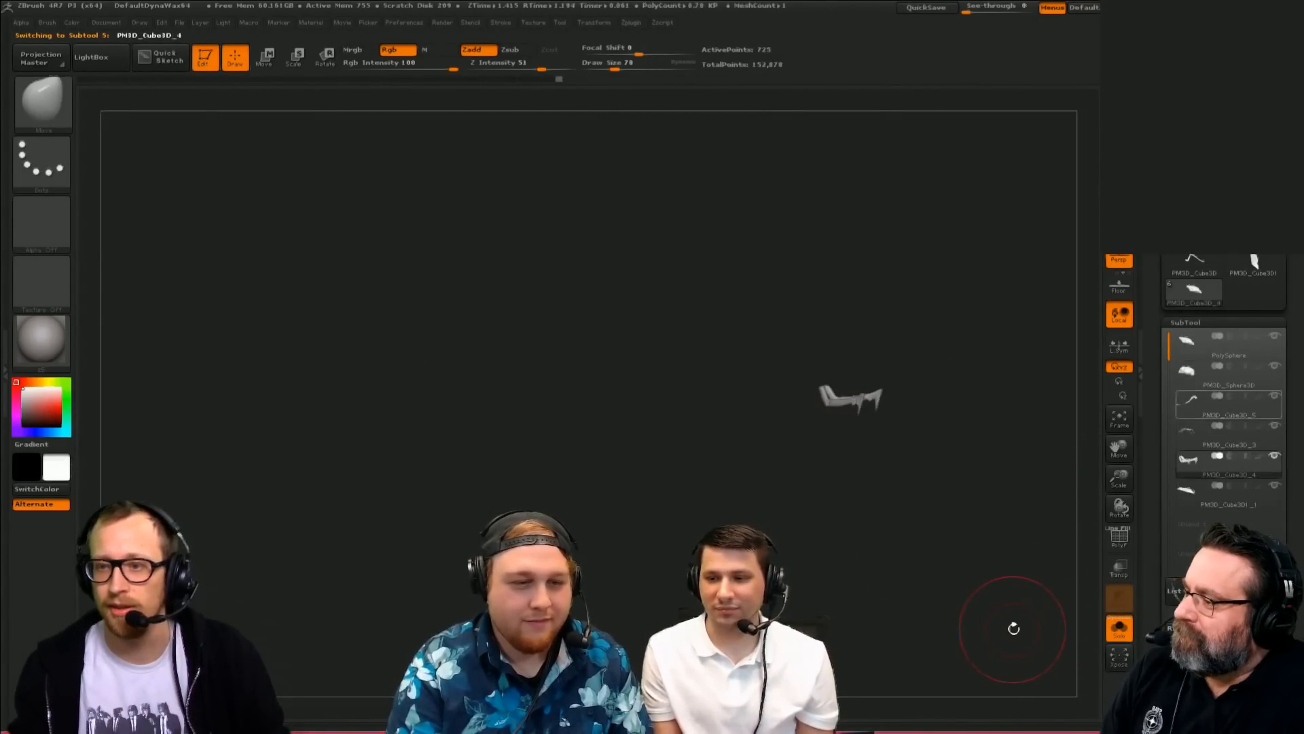
key(Up)
key(Up)
key(Up)
key(Up)
click(1121, 625)
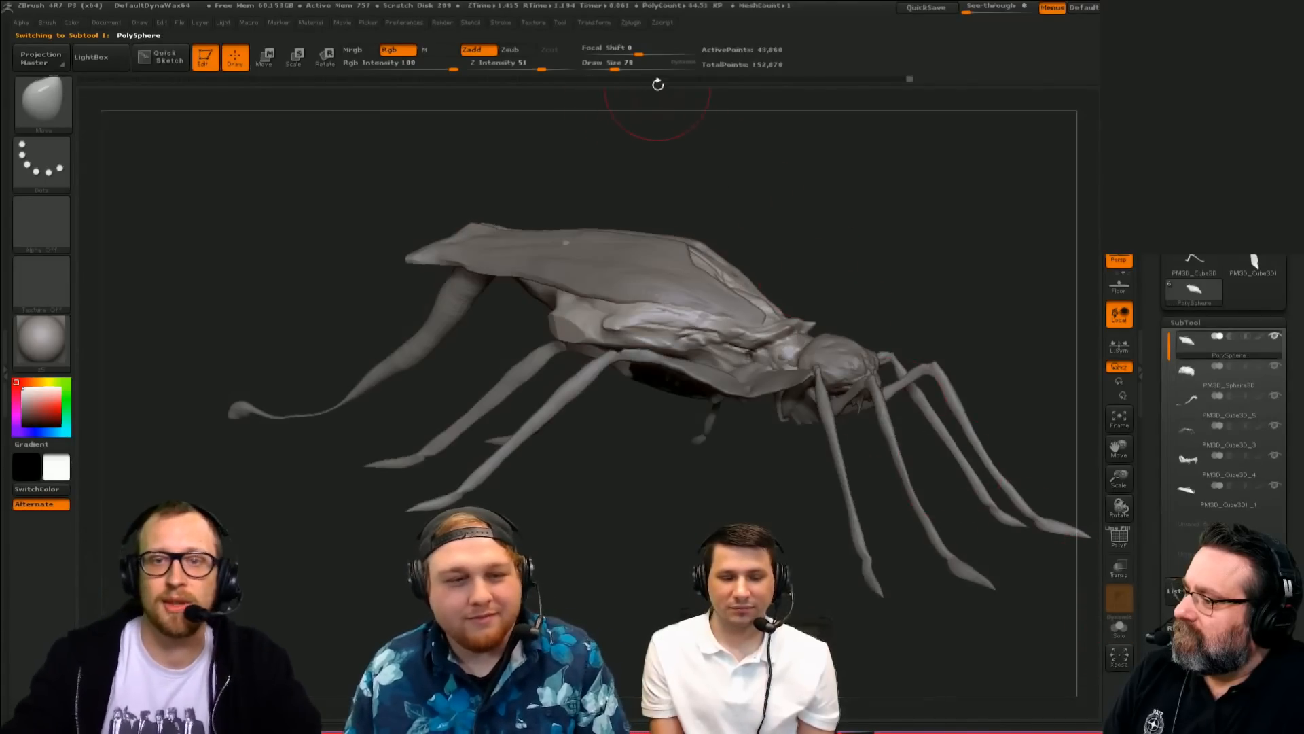
Step: Combine all the SubTools into one posing mesh with Transpose Master's TPoseMesh
click(631, 23)
click(675, 208)
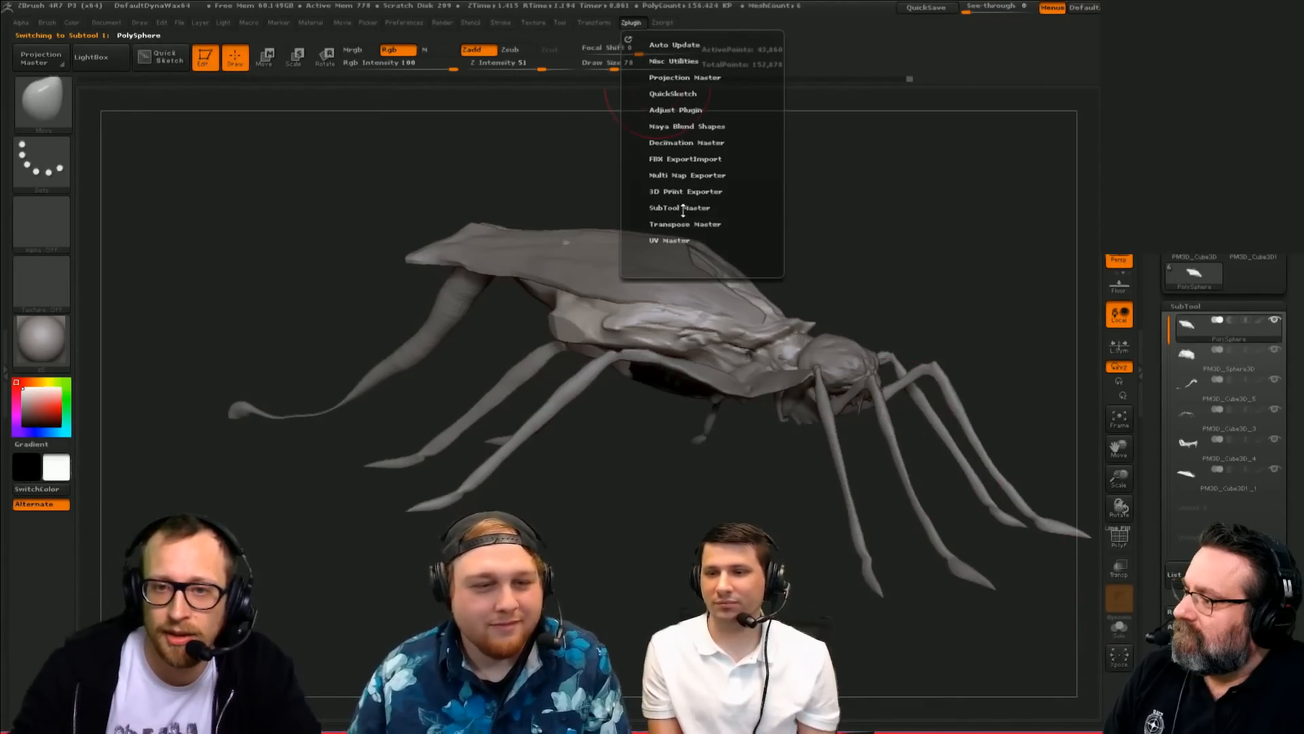
click(677, 226)
click(671, 203)
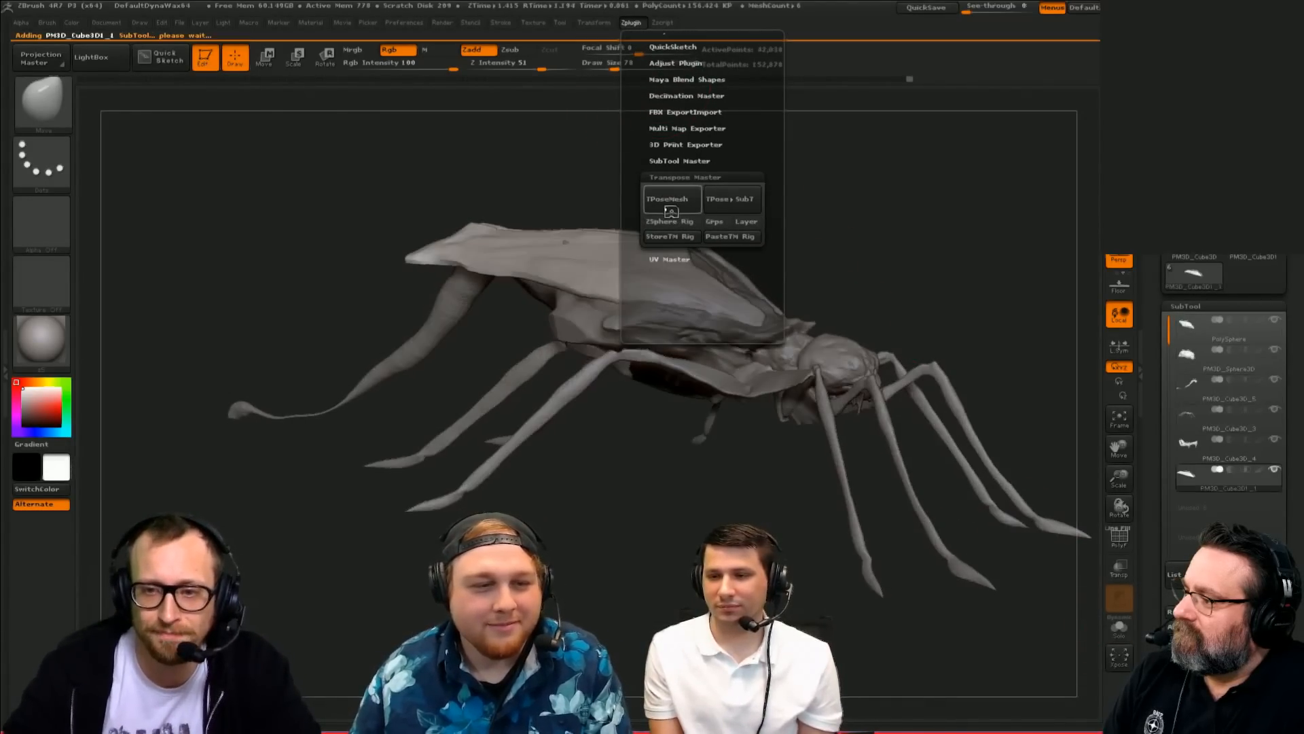
drag(645, 504, 713, 574)
drag(835, 299, 928, 254)
alt+drag(927, 201, 648, 275)
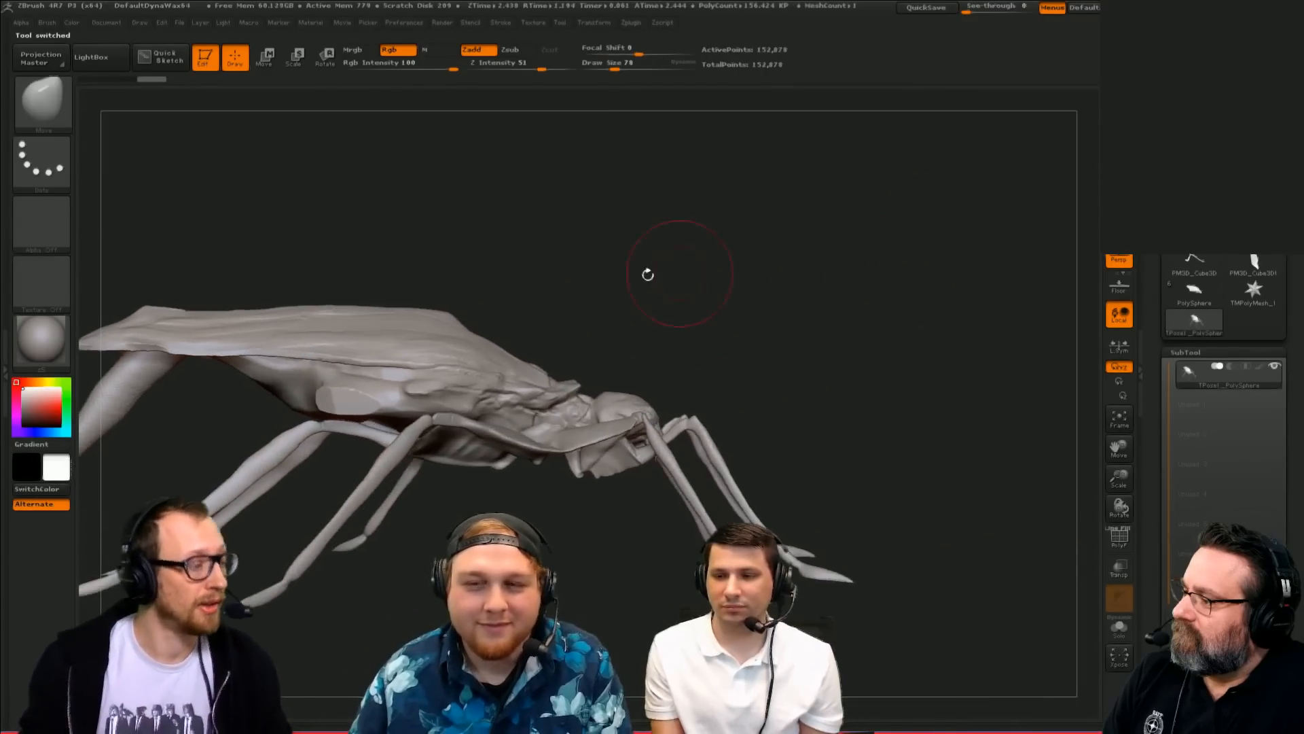
mouse_move(726, 280)
alt+mouse_down()
mouse_move(619, 403)
mouse_move(639, 401)
alt+mouse_up()
Step: Try swelling the insect's abdomen and wing cases with a large Inflat brush on the combined mesh
key(s)
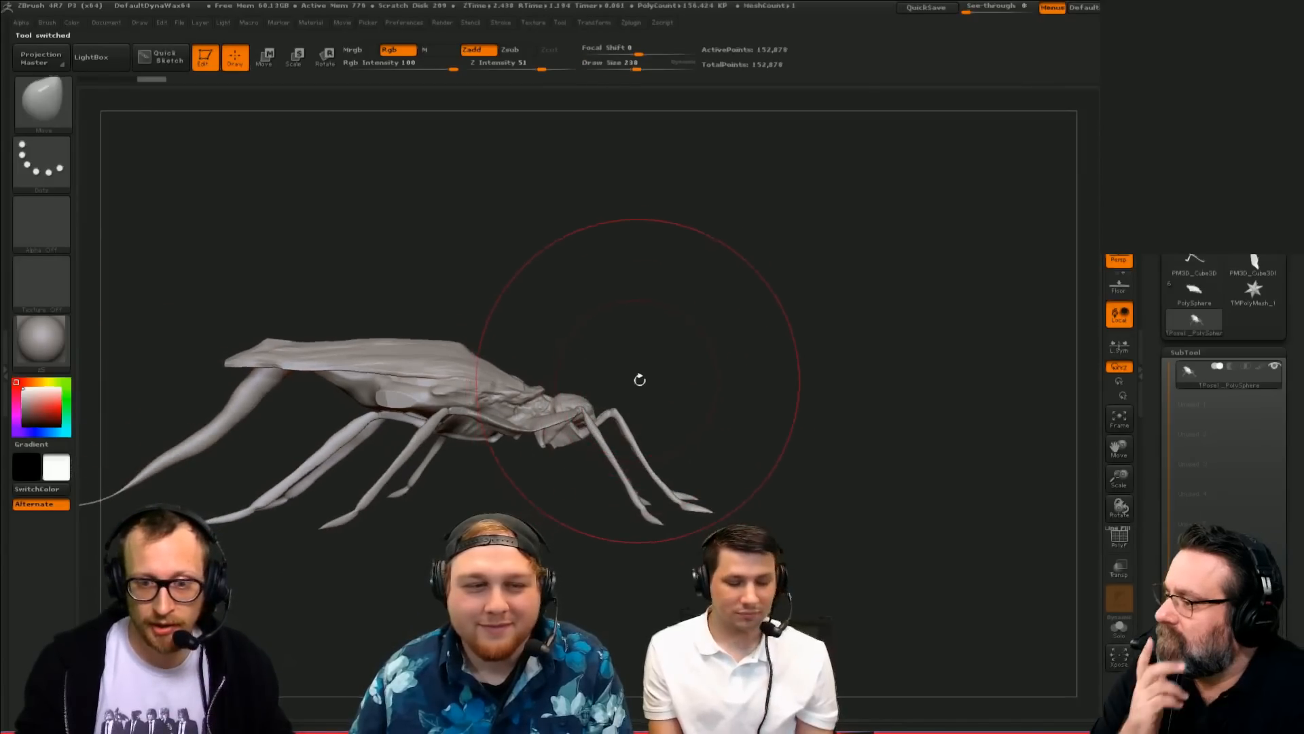
mouse_move(641, 335)
alt+mouse_down()
mouse_move(634, 398)
mouse_move(654, 399)
mouse_move(710, 461)
alt+mouse_up()
key(s)
mouse_move(730, 299)
mouse_down()
mouse_move(675, 361)
mouse_move(789, 337)
mouse_move(764, 306)
mouse_up()
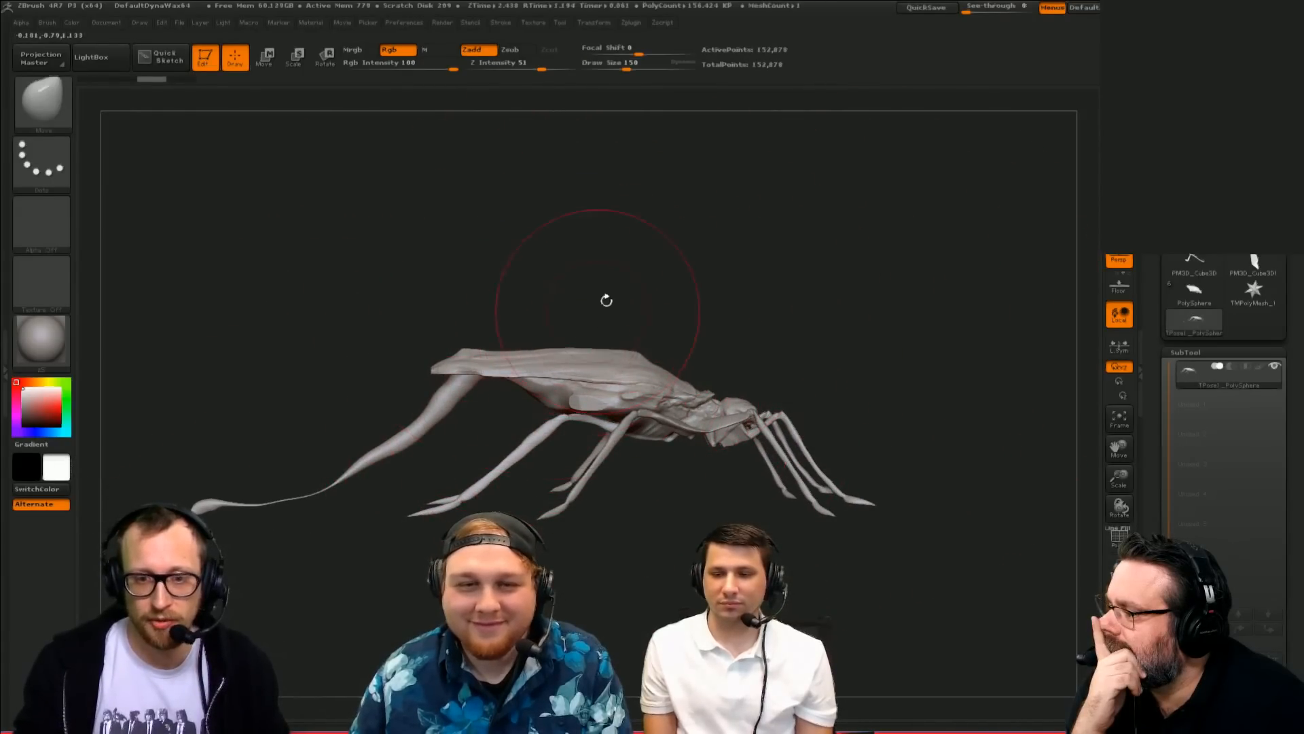
mouse_move(606, 300)
mouse_down()
mouse_move(608, 317)
mouse_move(597, 309)
mouse_up()
key(bracketright)
mouse_move(663, 237)
mouse_down()
mouse_move(724, 300)
mouse_move(732, 326)
mouse_up()
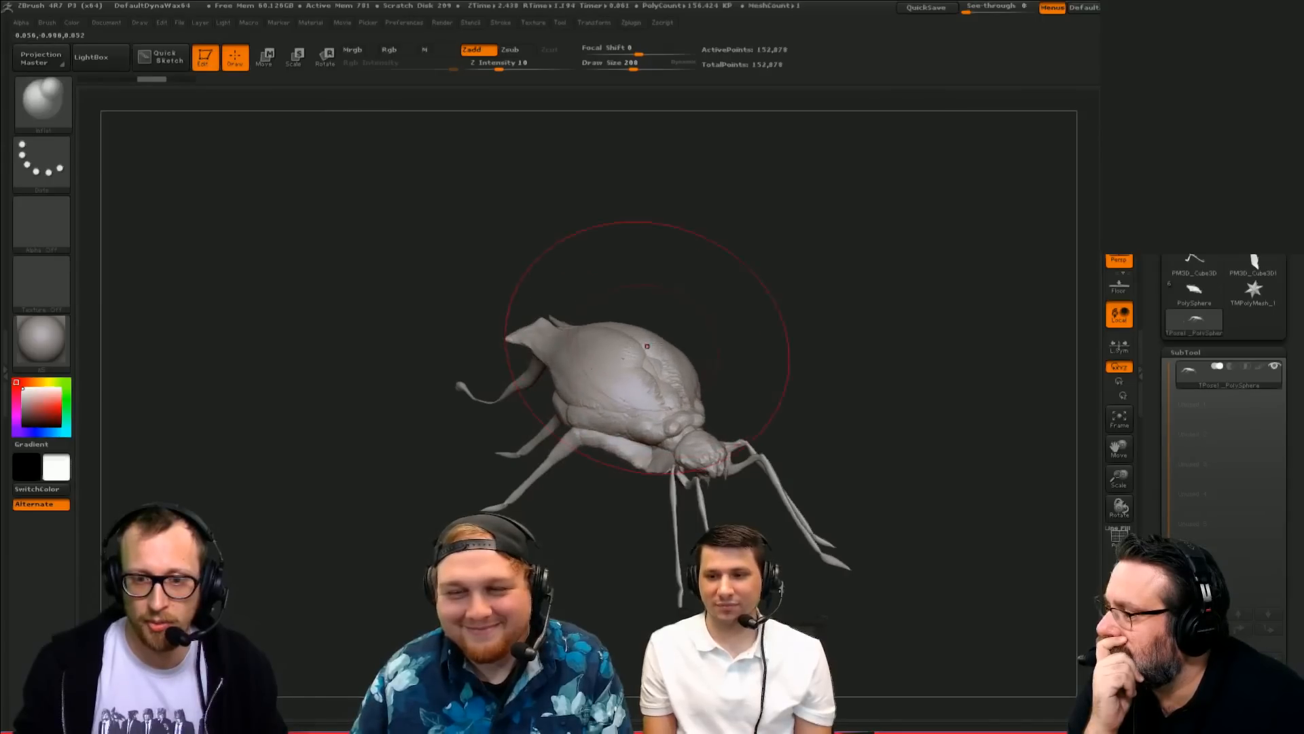
drag(647, 346, 833, 317)
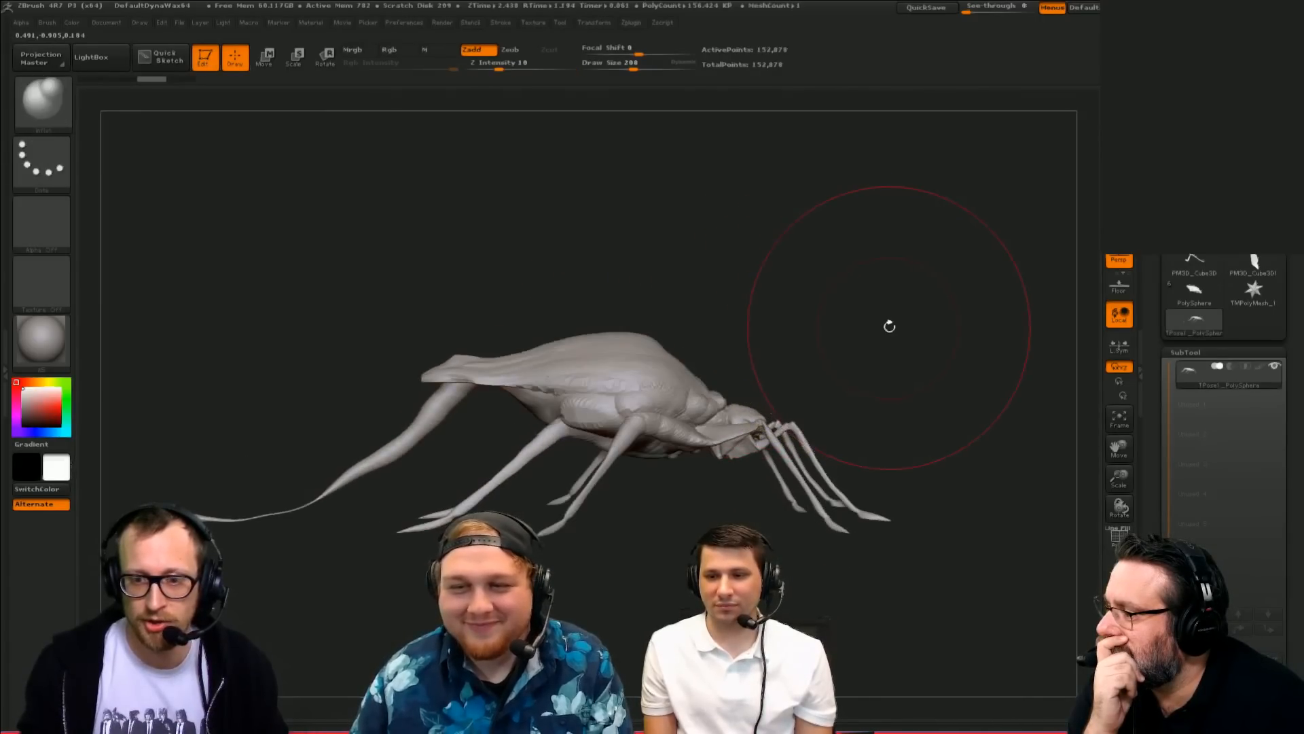
Step: Examine the insect's black silhouette, comparing the body shape before and after inflating
key(v)
alt+drag(917, 338, 874, 288)
key(ctrl+z)
key(ctrl+shift+z)
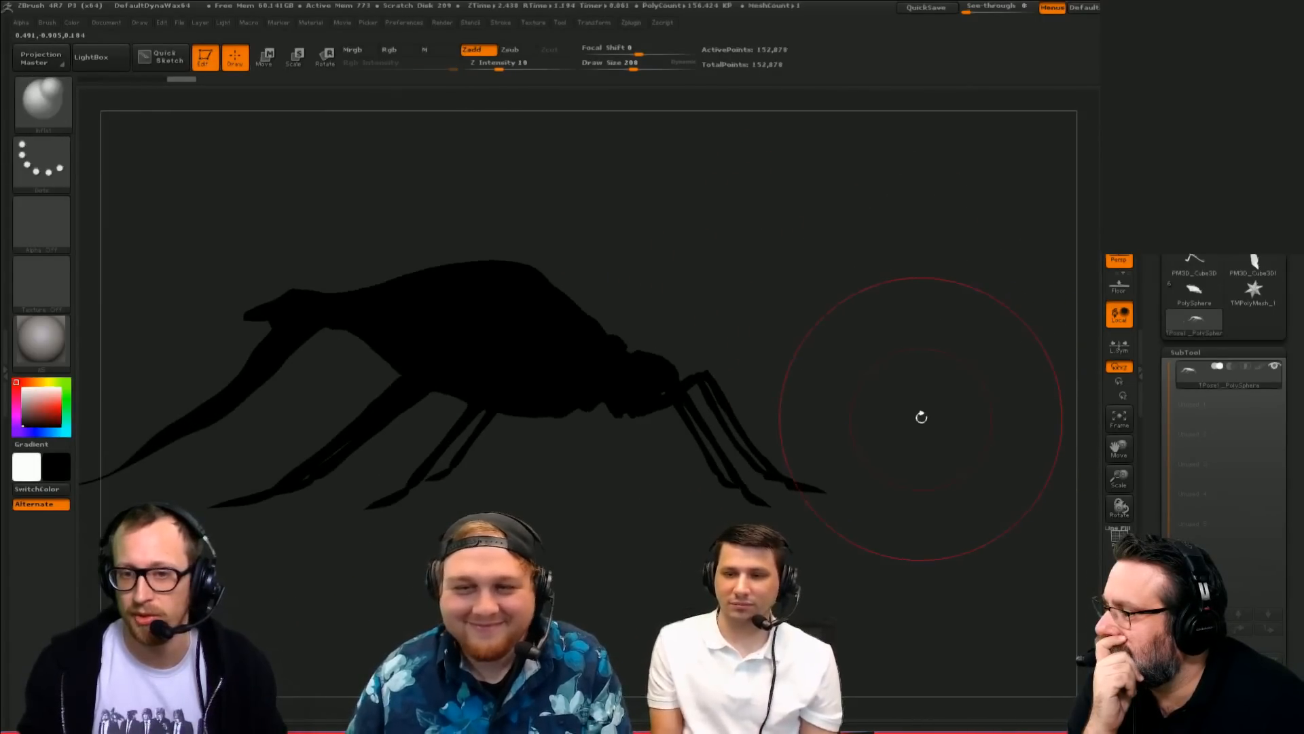
key(v)
mouse_move(894, 381)
mouse_down()
mouse_move(850, 355)
mouse_move(859, 333)
mouse_move(899, 433)
mouse_up()
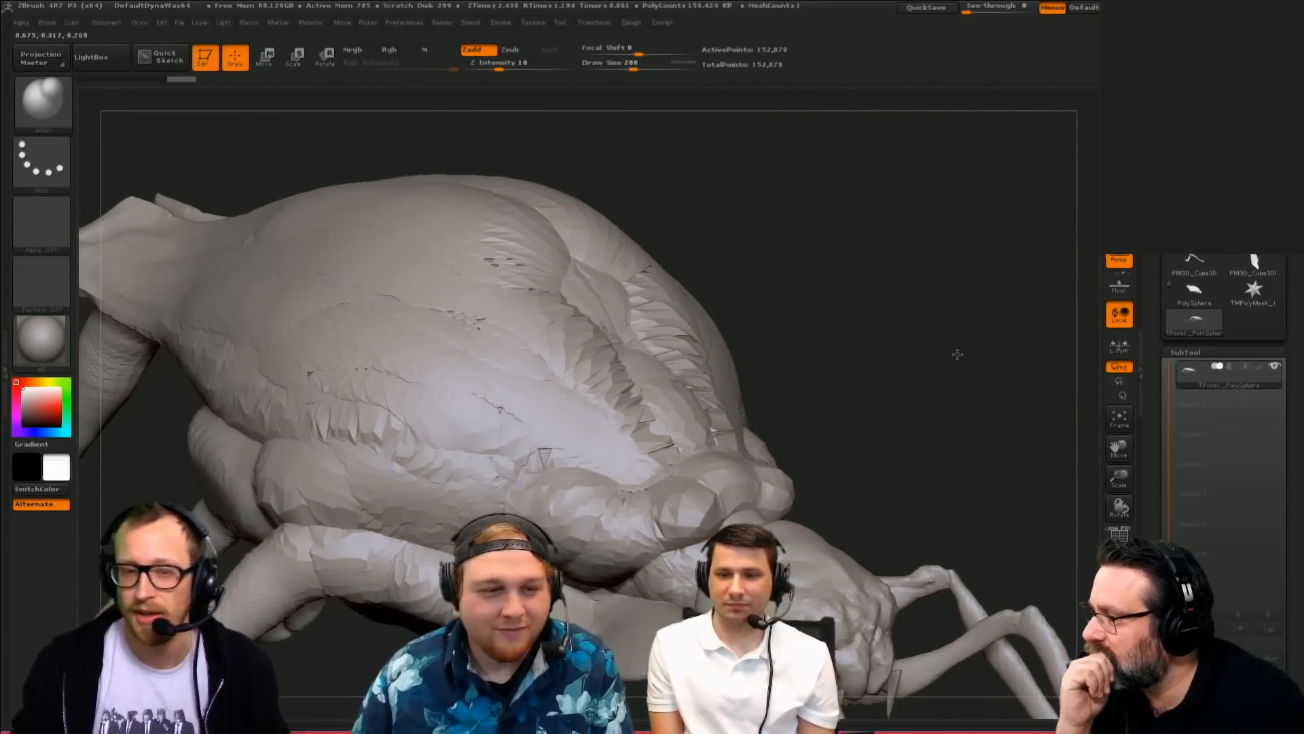
Step: Undo the abdomen inflation, and inflate the body again with the Inflat brush at draw size 434
alt+drag(958, 355, 927, 296)
key(ctrl+z)
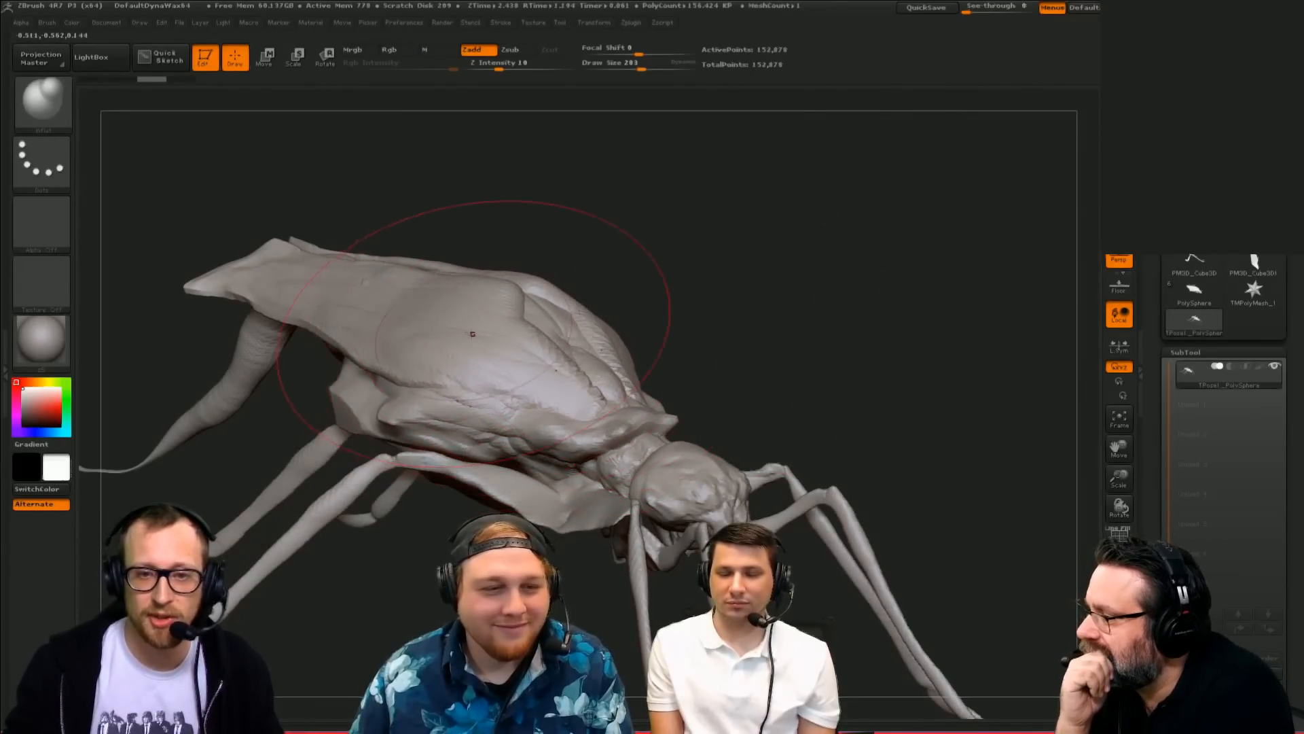
key(ctrl+z)
key(s)
drag(484, 325, 454, 317)
mouse_move(435, 339)
mouse_down()
mouse_move(435, 366)
mouse_move(489, 354)
mouse_up()
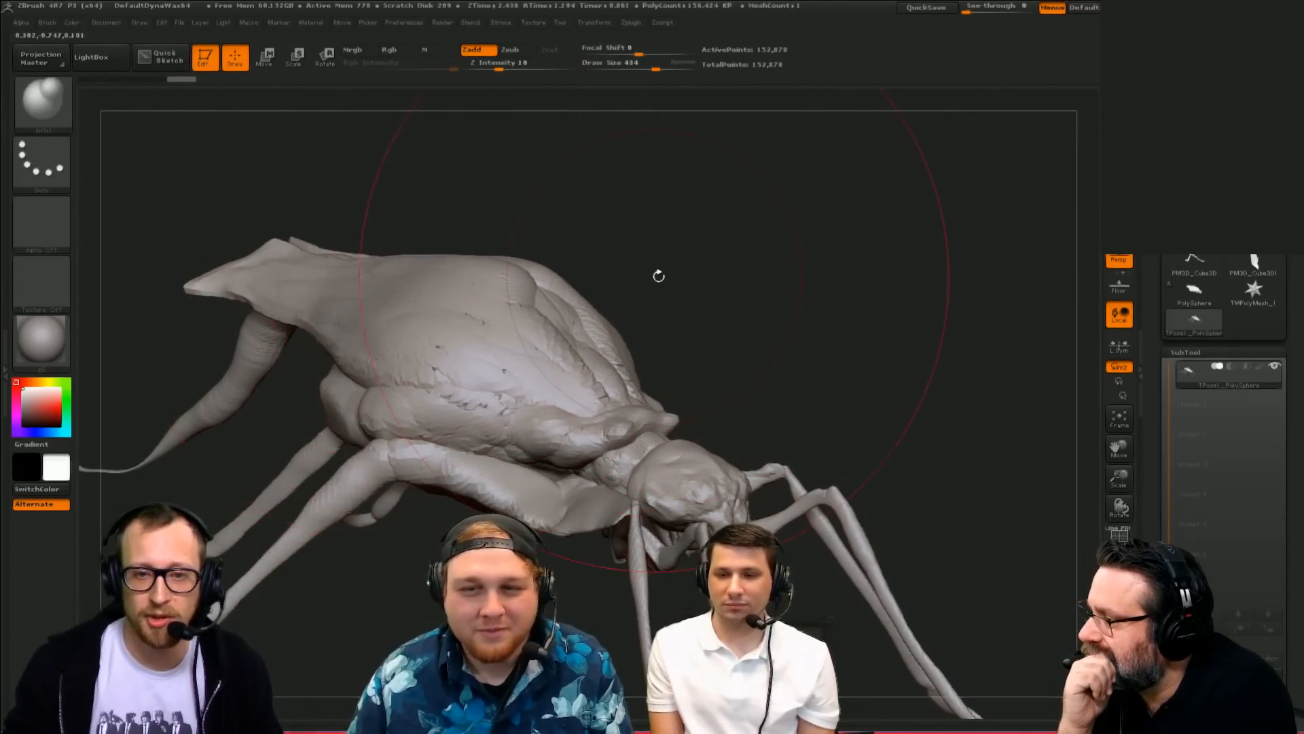
drag(659, 275, 792, 283)
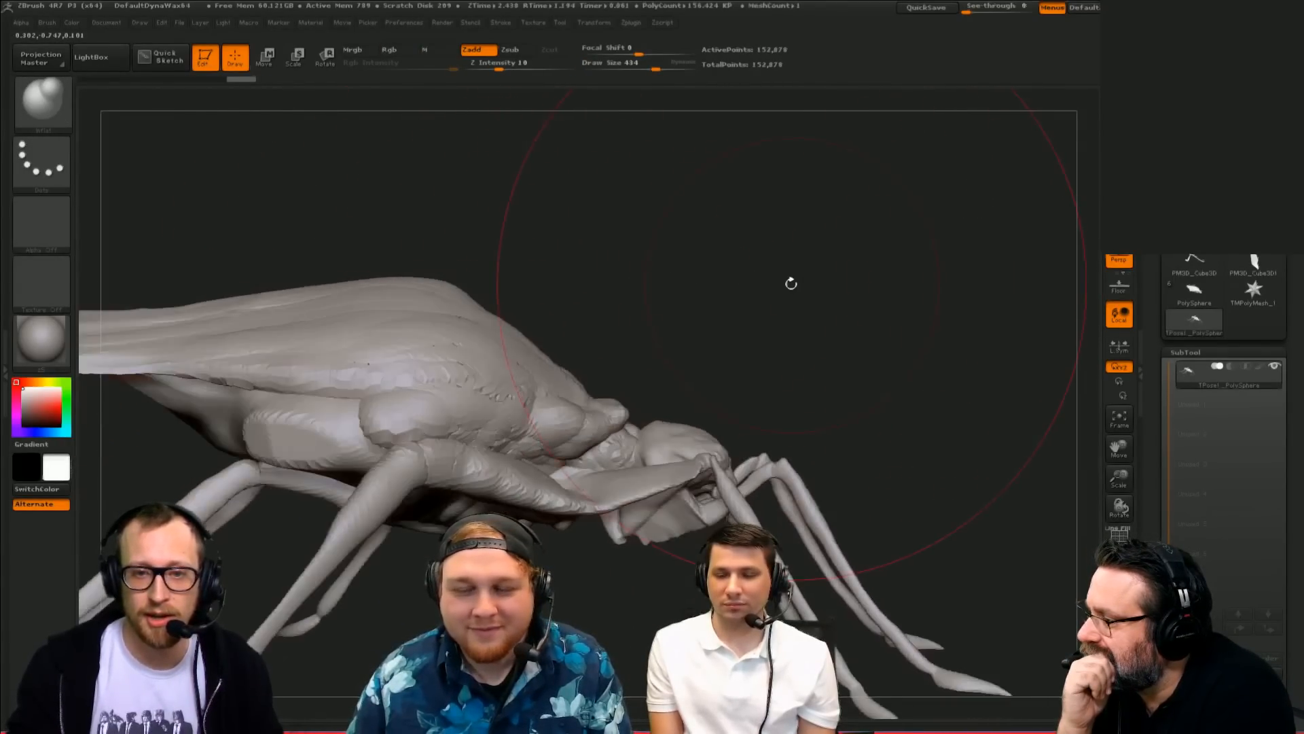
Step: Examine the insect's black silhouette from the side to compare the inflated body with the head and legs
key(v)
mouse_move(821, 379)
alt+mouse_down()
mouse_move(783, 329)
mouse_move(792, 320)
mouse_move(777, 295)
mouse_move(693, 315)
mouse_move(852, 328)
alt+mouse_up()
key(v)
key(v)
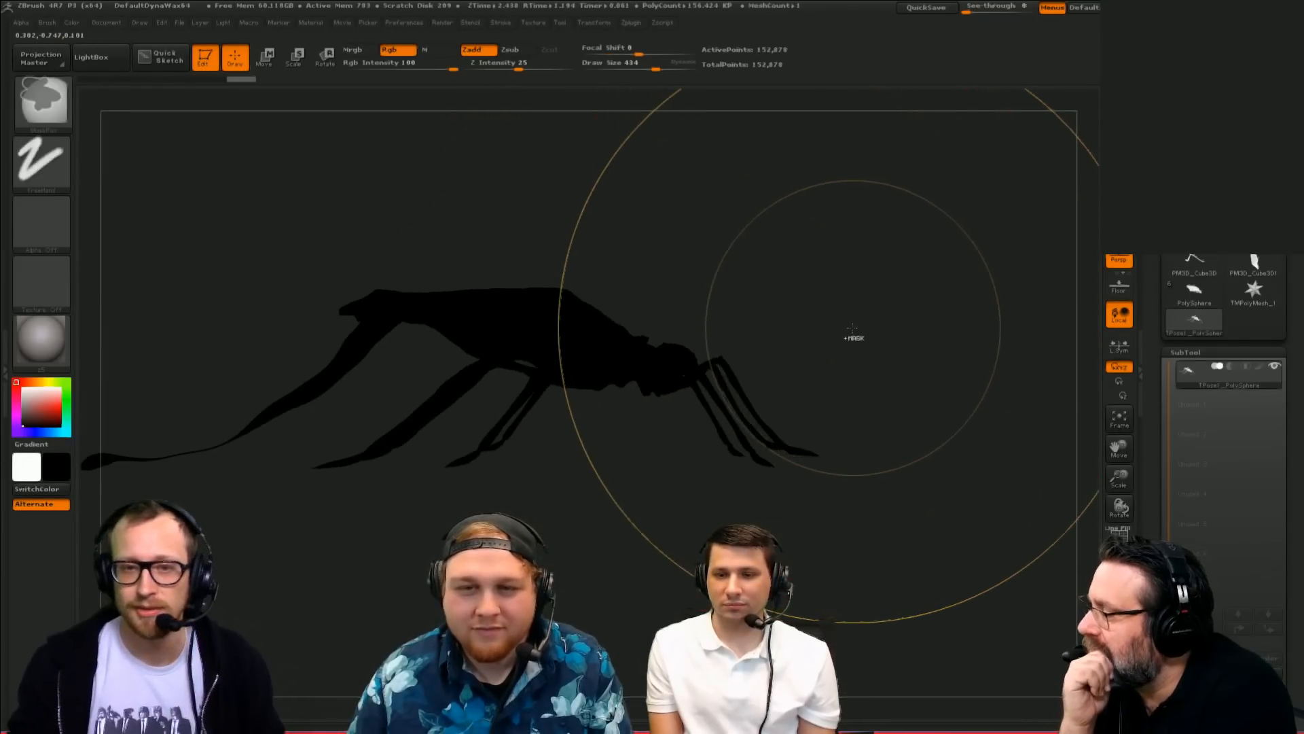
key(v)
key(space)
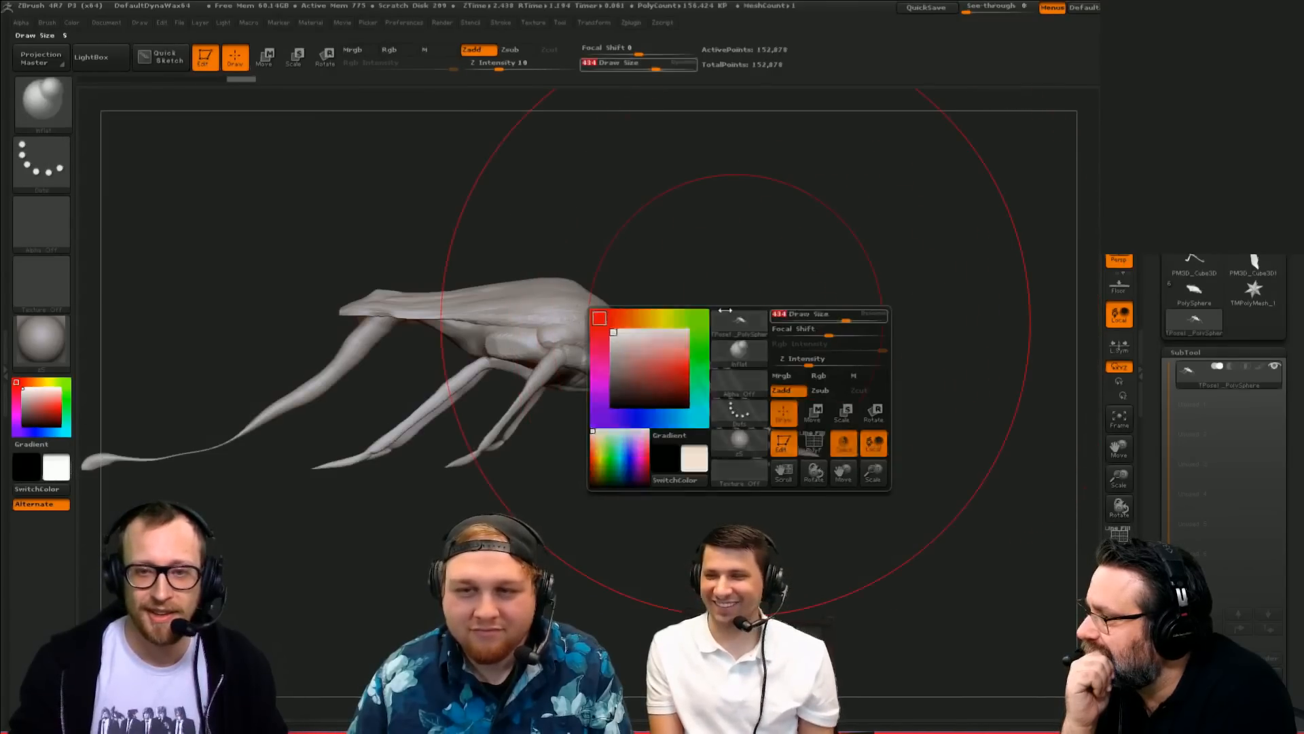
Step: Reshape the insect's head and neck area from the side and above with the Move Elastic brush at draw sizes 97 and 59
key(b)
key(m)
key(v)
key(s)
mouse_move(785, 304)
mouse_down()
mouse_move(588, 283)
mouse_move(804, 301)
mouse_move(578, 399)
mouse_up()
key(b)
key(m)
key(e)
mouse_move(646, 371)
mouse_down()
mouse_move(630, 403)
mouse_move(645, 386)
mouse_up()
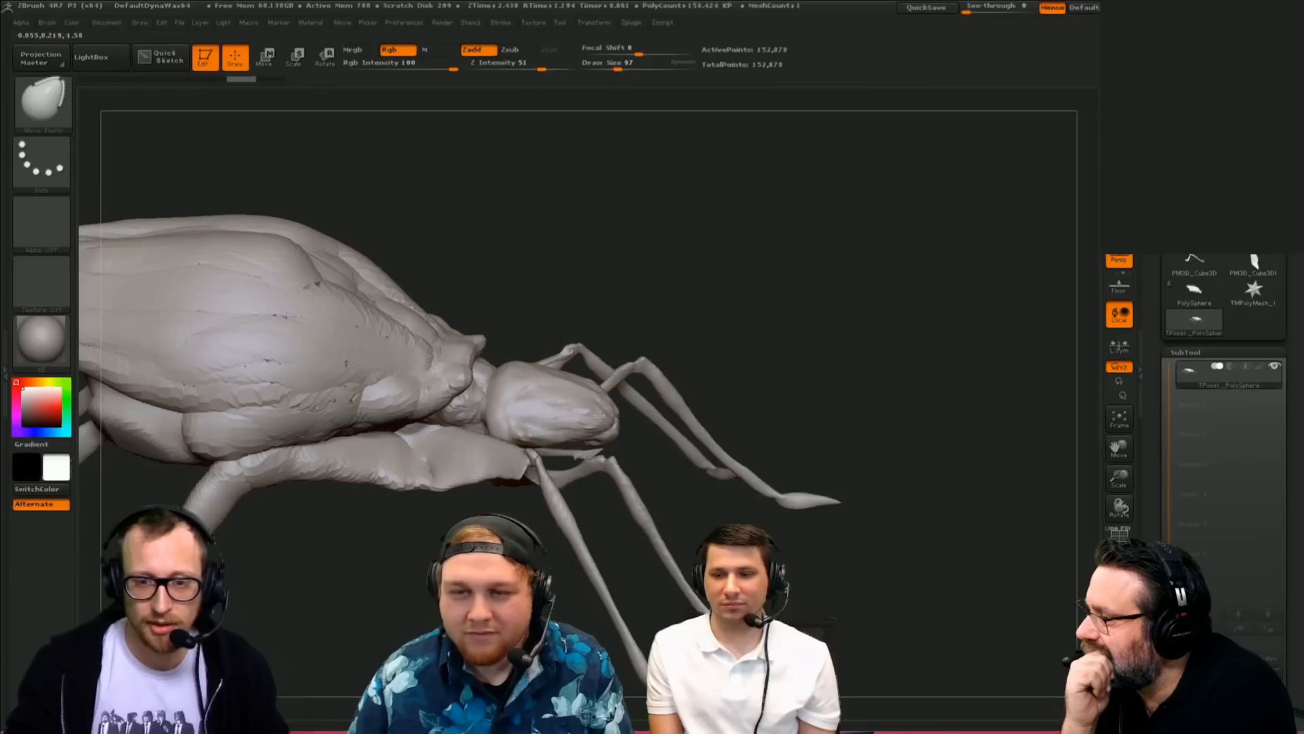
mouse_move(620, 300)
mouse_down()
mouse_move(652, 192)
mouse_move(704, 422)
mouse_move(611, 431)
mouse_move(568, 407)
mouse_up()
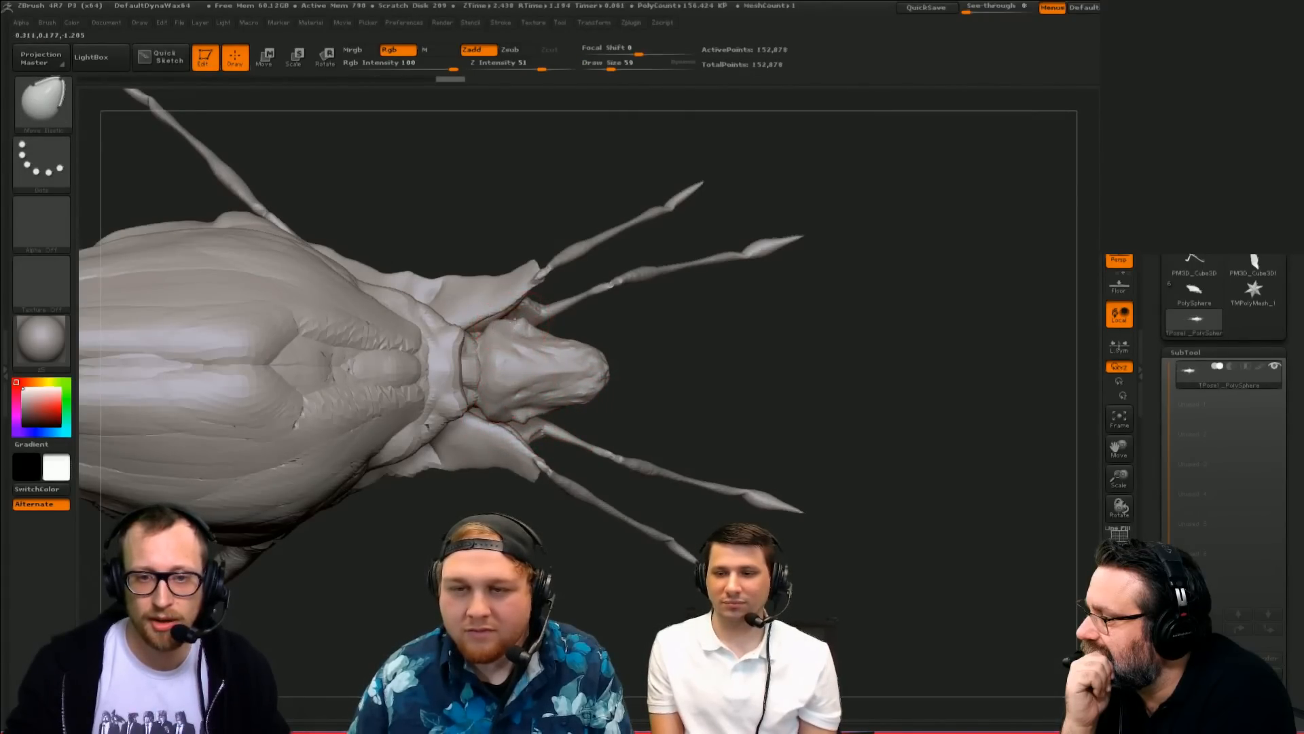
drag(530, 307, 660, 280)
drag(614, 384, 619, 375)
mouse_move(752, 240)
mouse_down()
mouse_move(713, 258)
mouse_move(794, 204)
mouse_move(573, 297)
mouse_move(729, 221)
mouse_move(582, 344)
mouse_move(498, 351)
mouse_move(543, 530)
mouse_up()
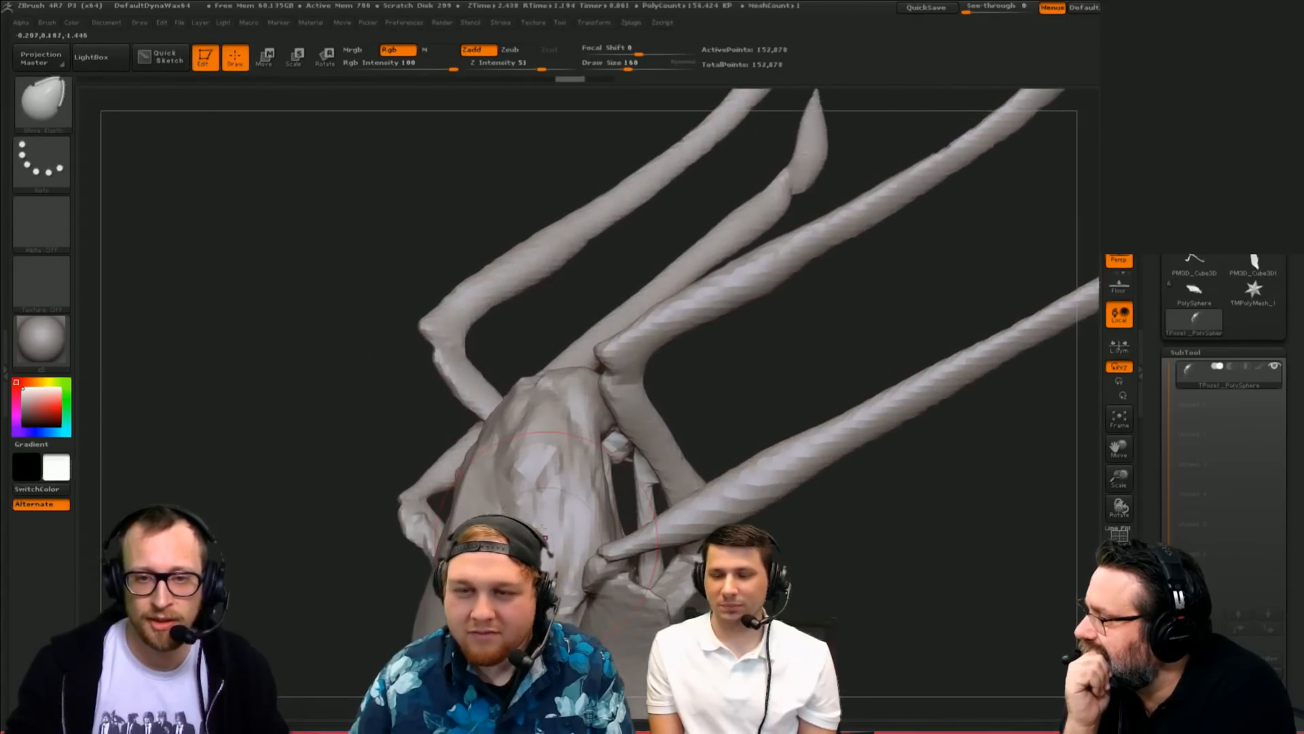
alt+drag(309, 487, 1022, 489)
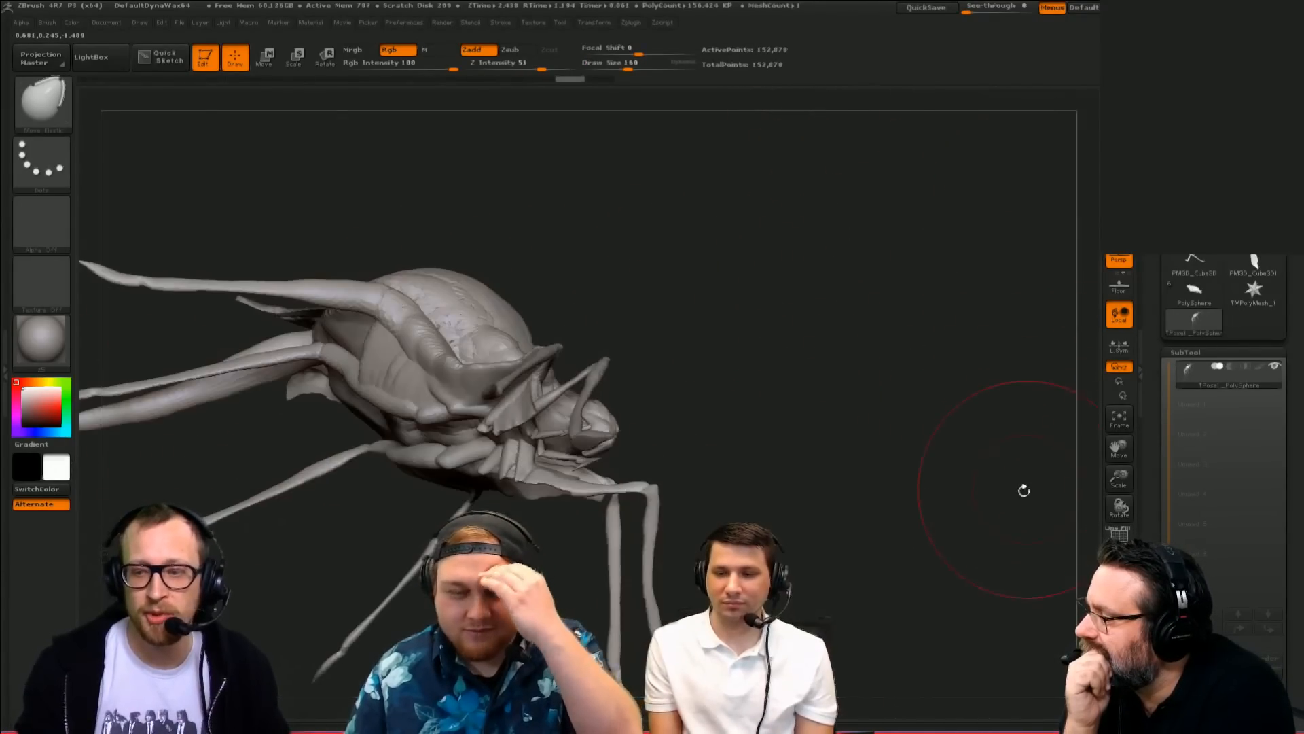
Step: Lengthen the insect's front legs by pulling their tips forward with the Move Topological brush, finishing at draw size 318
mouse_move(862, 299)
mouse_down()
mouse_move(908, 330)
mouse_move(894, 291)
mouse_move(720, 297)
mouse_move(874, 326)
mouse_move(817, 333)
mouse_move(826, 292)
mouse_up()
key(b)
key(m)
key(t)
key(s)
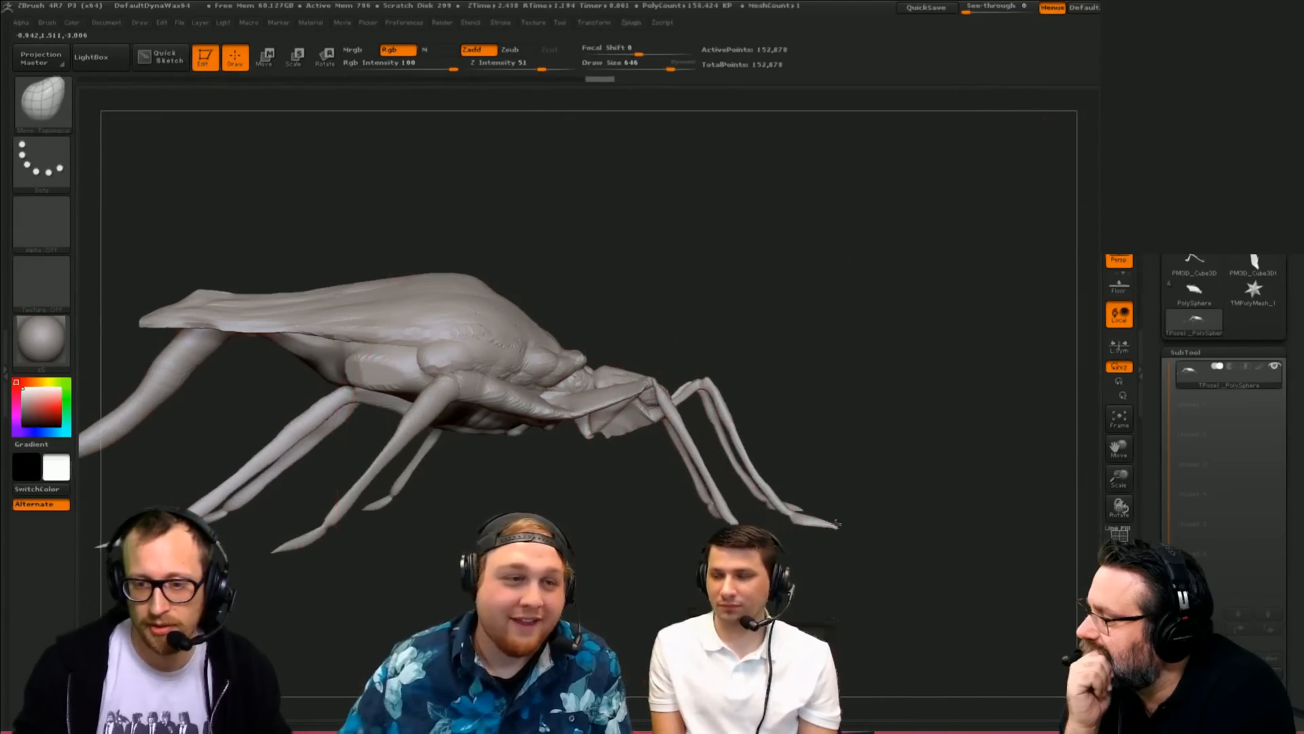
drag(837, 523, 809, 504)
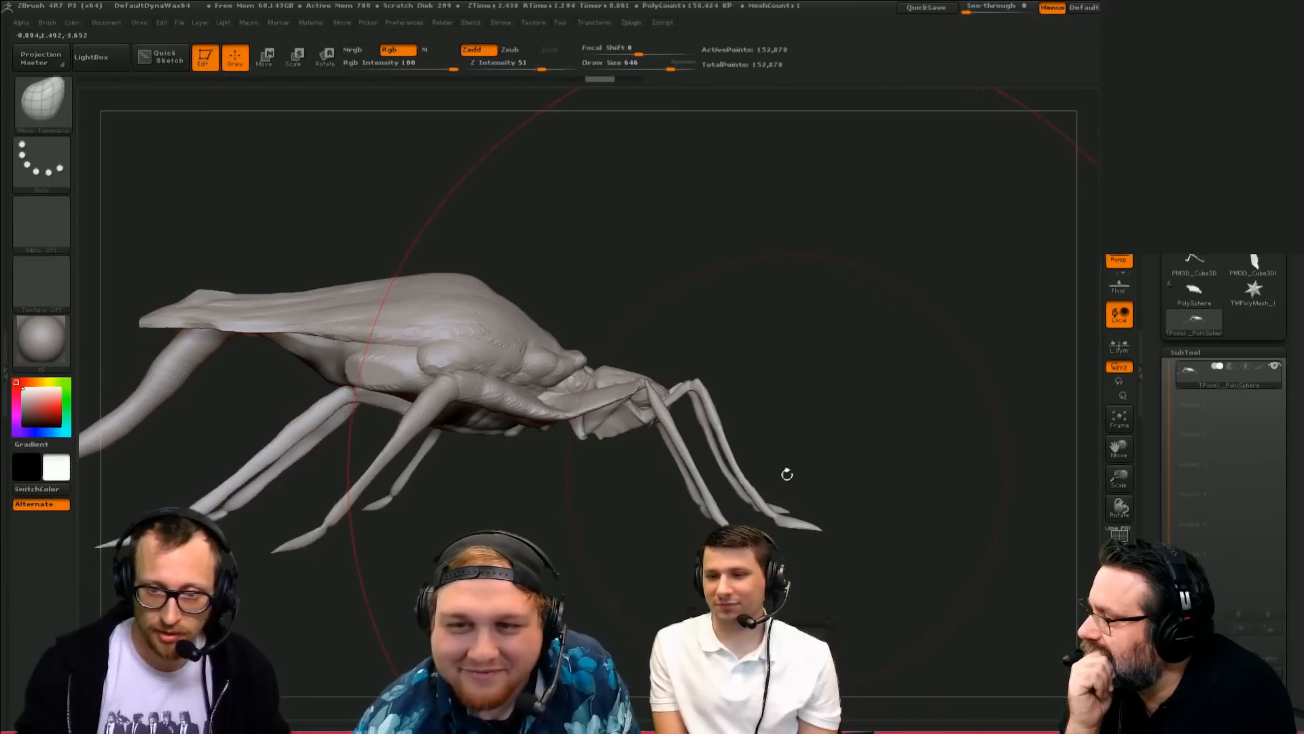
key(b)
key(m)
key(t)
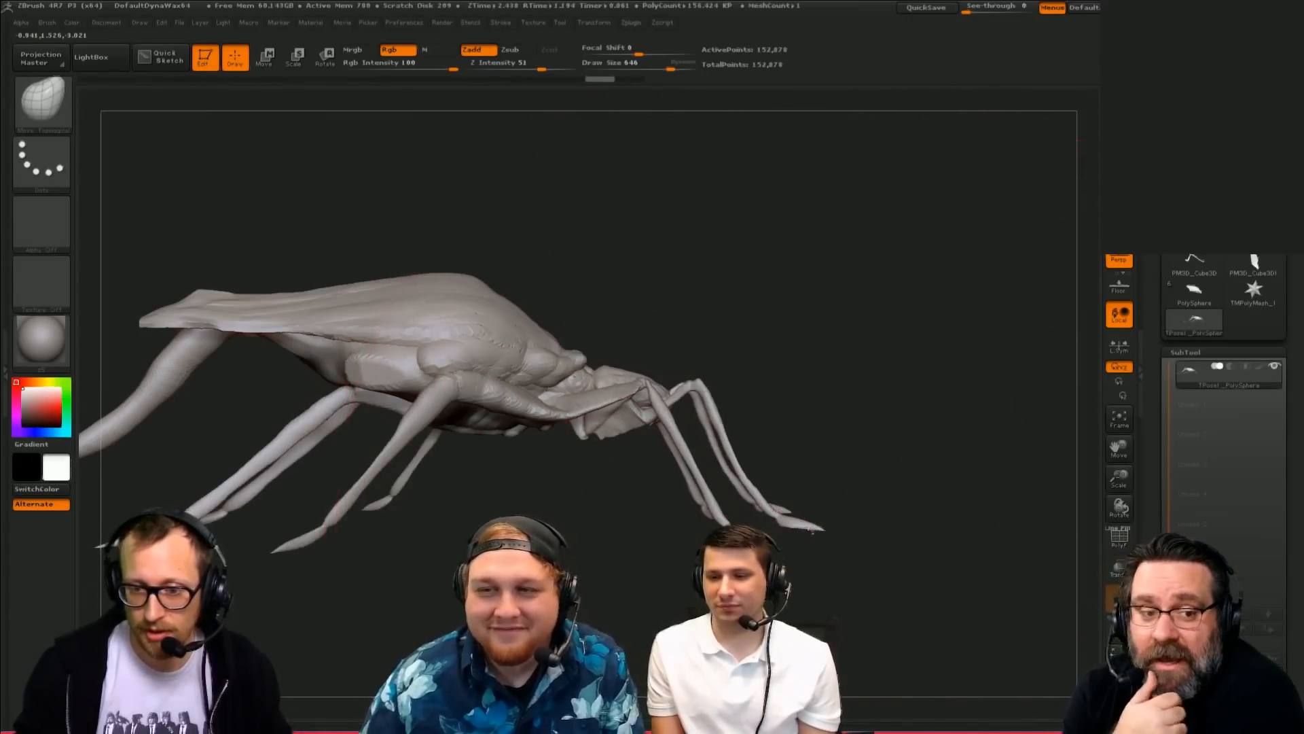
drag(858, 531, 837, 527)
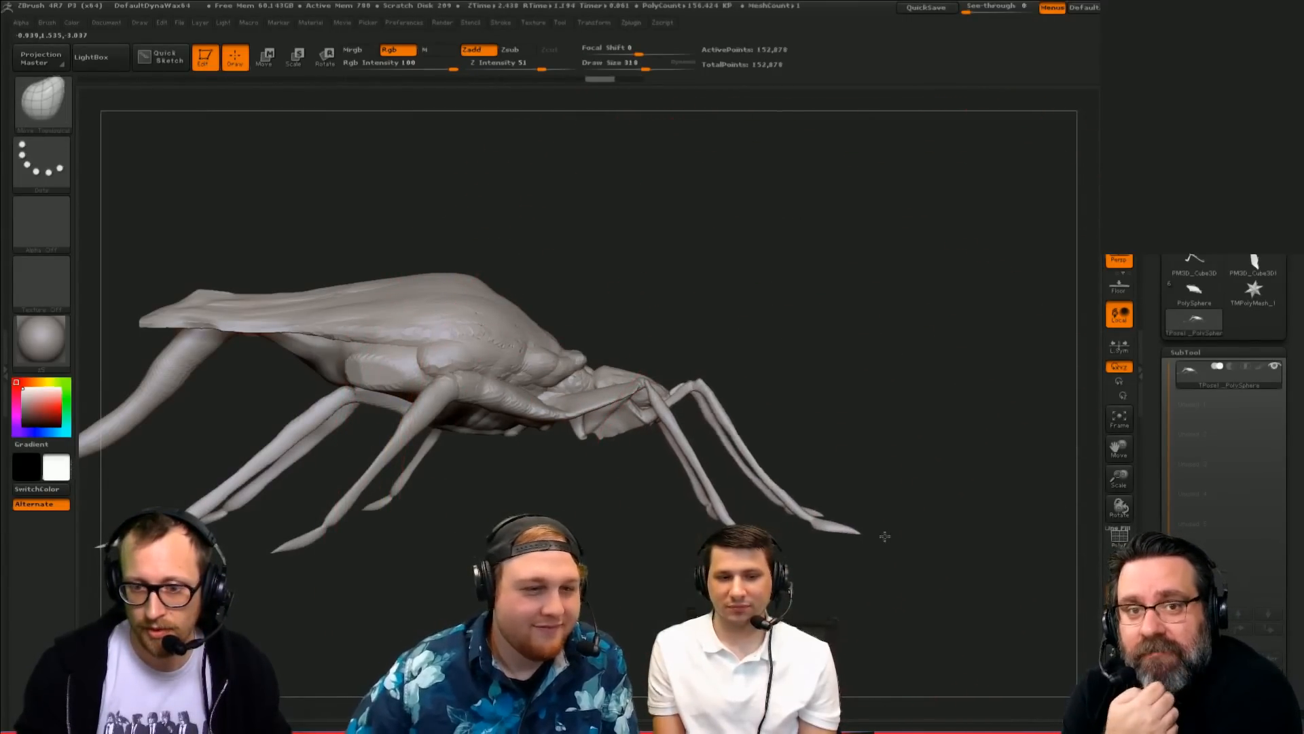
drag(967, 537, 881, 427)
drag(904, 360, 894, 297)
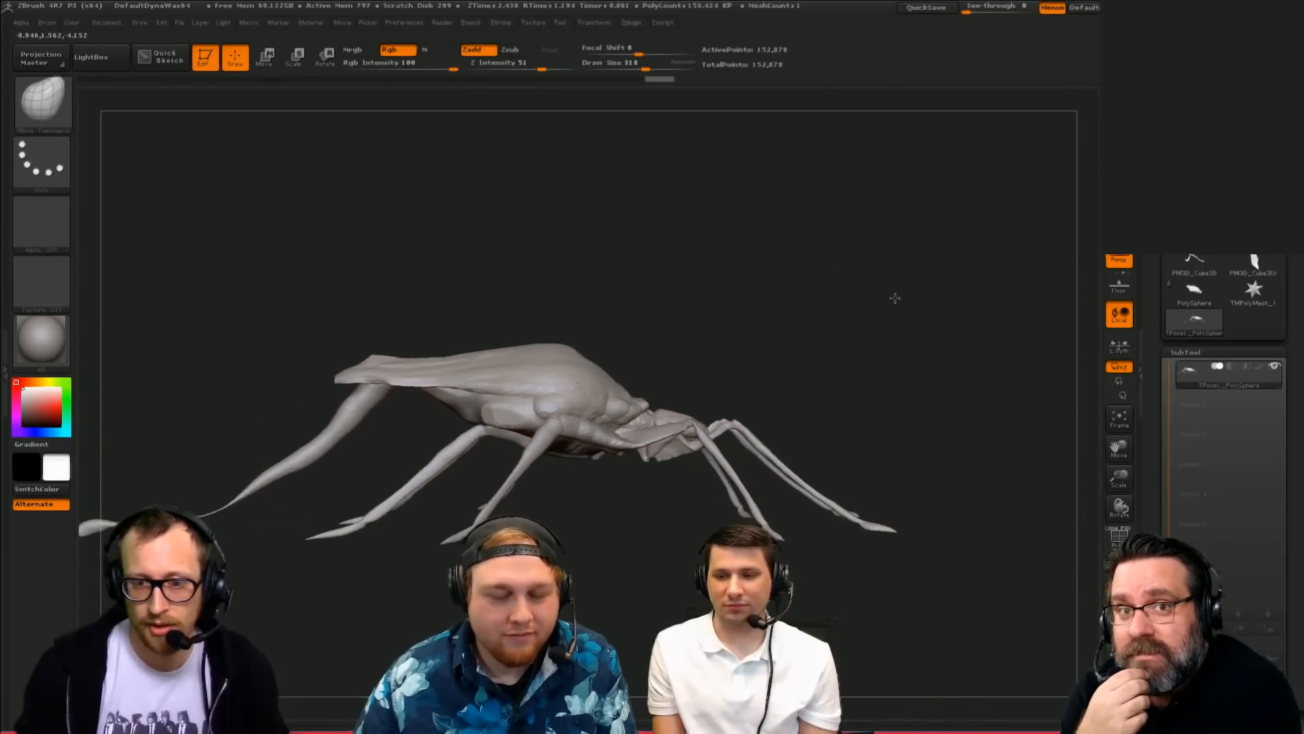
Step: Undo the last leg strokes and stretch the foot of the rear walking leg backward with Move Topological at draw size 318
key(ctrl+z)
key(ctrl+z)
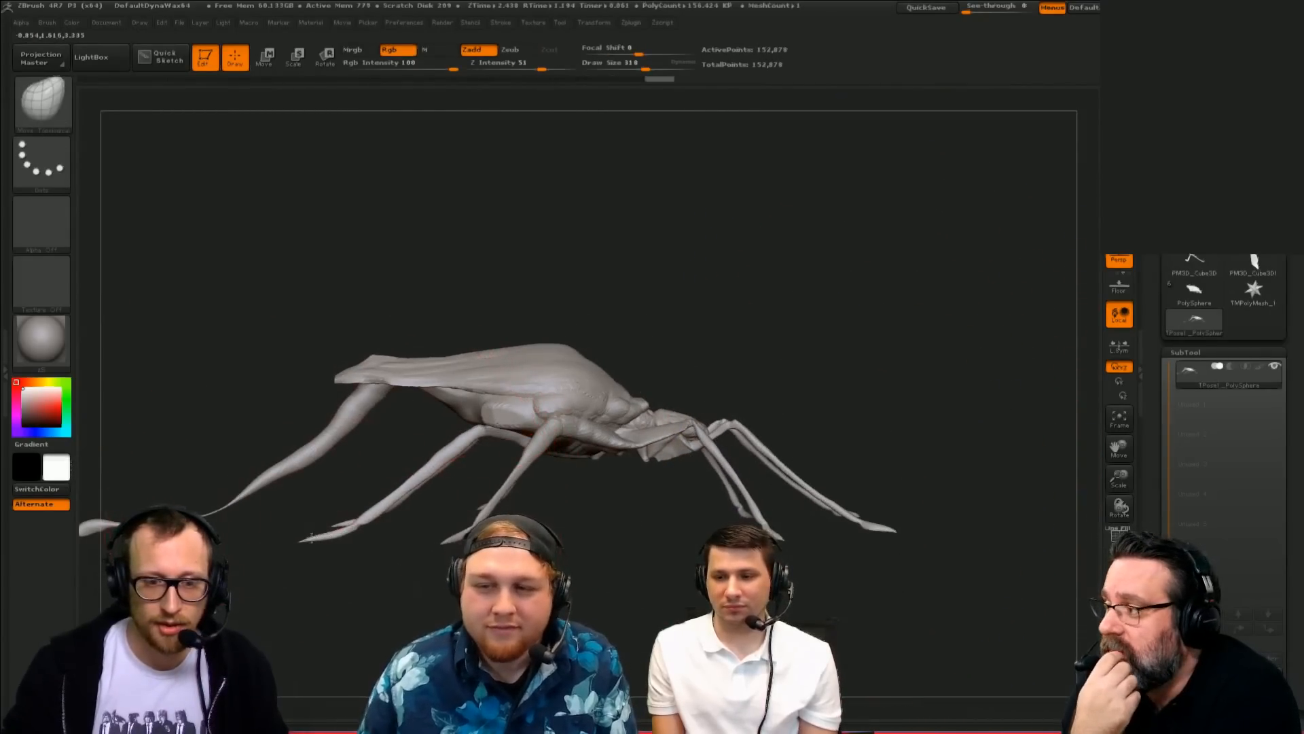
drag(312, 536, 246, 540)
drag(389, 462, 577, 458)
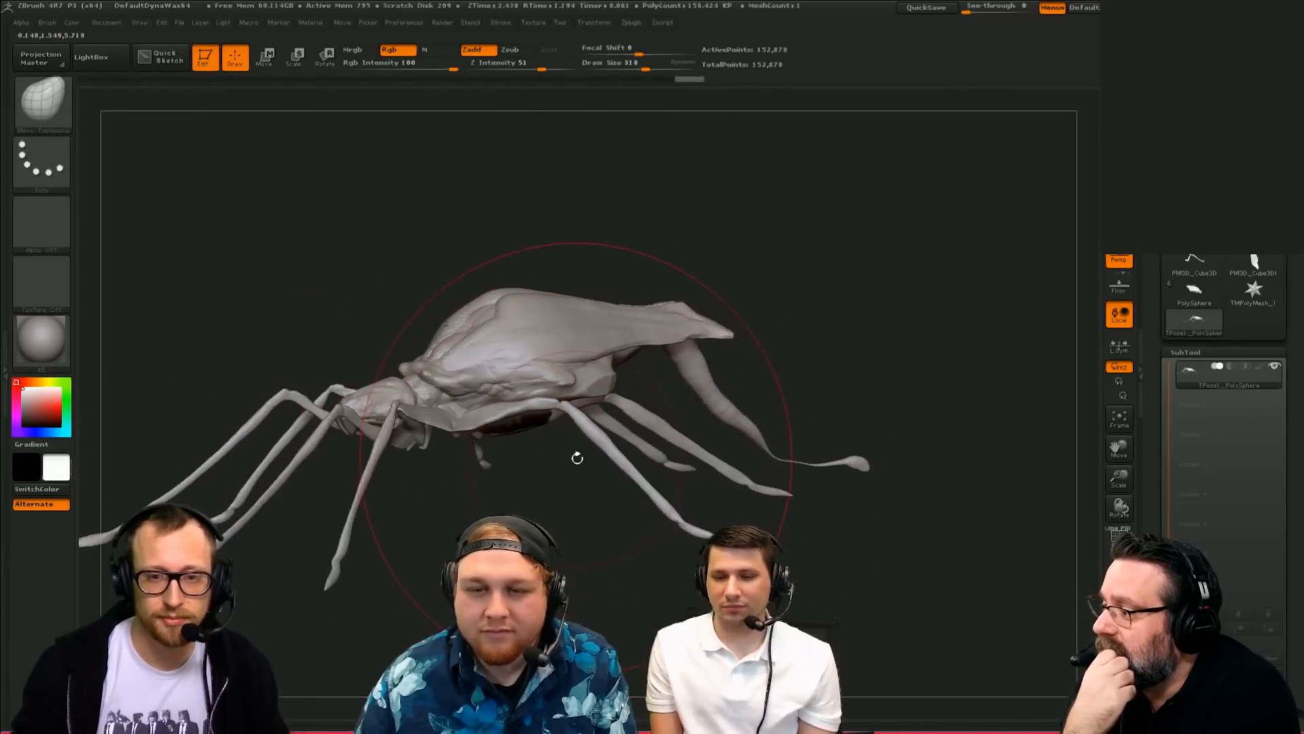
Step: Spread the insect's side legs outward from the front view with Move Topological, enlarging the draw size from 113 to 278
drag(679, 442, 602, 527)
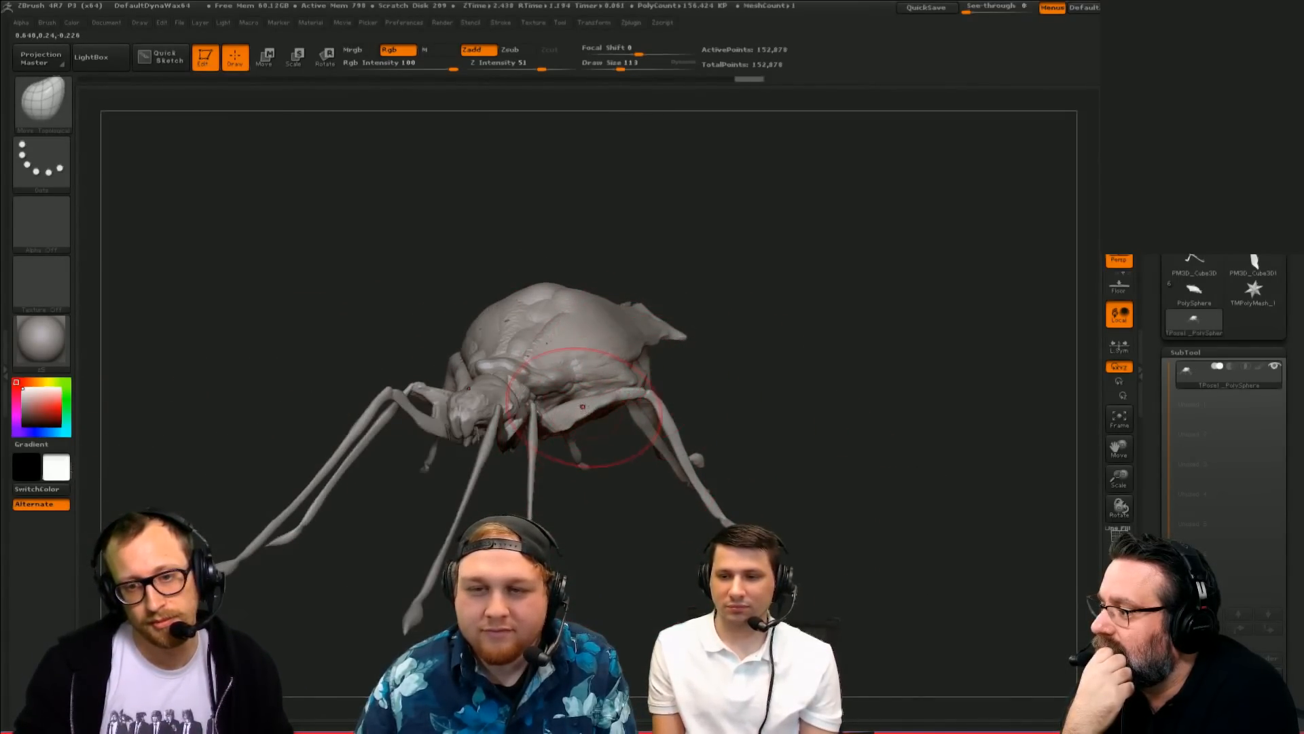
drag(583, 406, 592, 402)
key(])
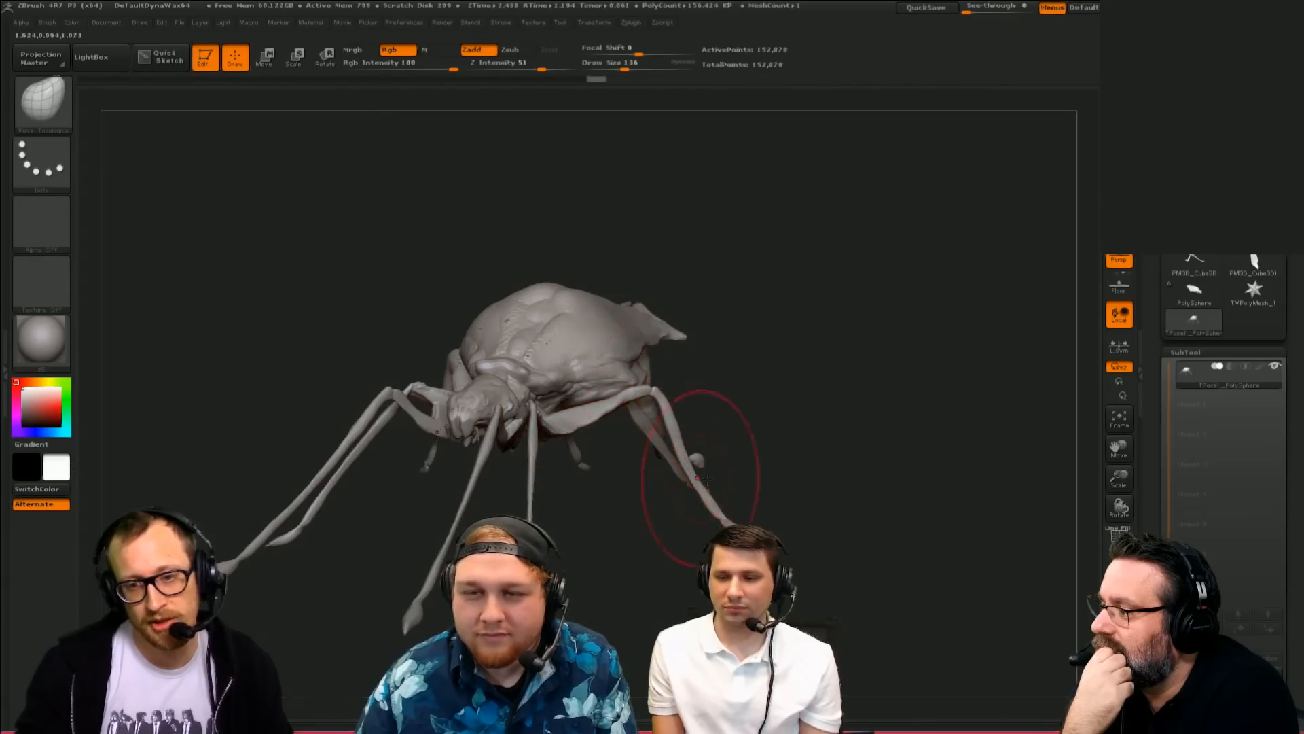
drag(720, 480, 817, 485)
key(])
mouse_move(760, 519)
mouse_down()
mouse_move(808, 496)
mouse_move(733, 489)
mouse_up()
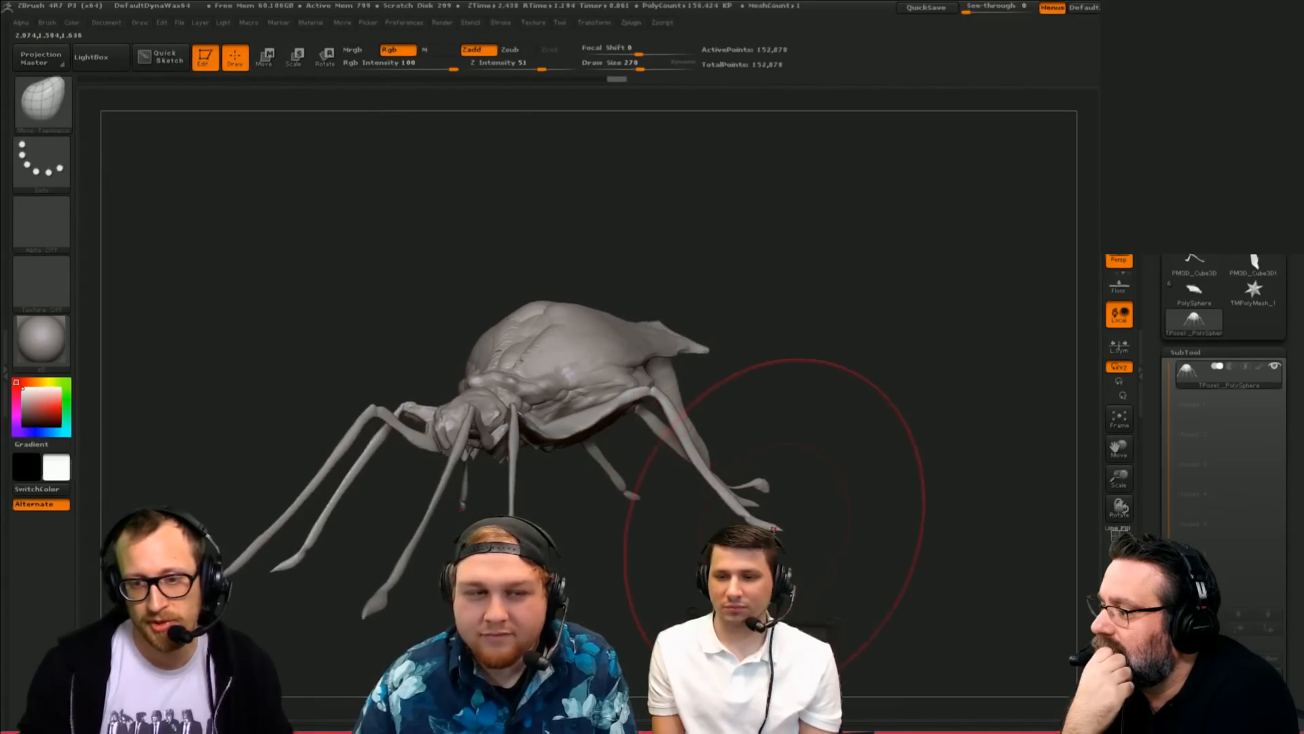
Step: Transfer the adjusted pose back to the separate SubTools with Transpose Master's TPose|SubT
mouse_move(781, 373)
mouse_down()
mouse_move(862, 370)
mouse_move(844, 402)
mouse_move(894, 277)
mouse_move(956, 264)
mouse_move(830, 212)
mouse_move(815, 247)
mouse_move(779, 131)
mouse_up()
click(636, 23)
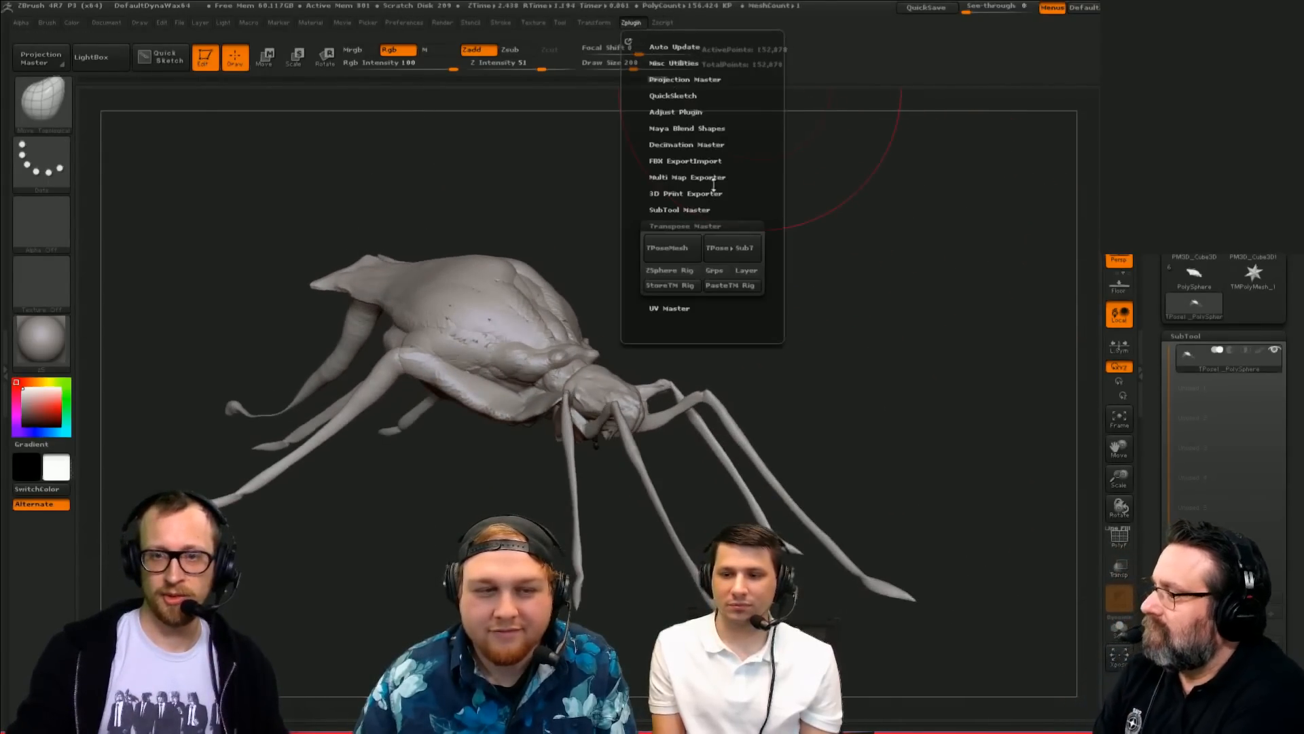
click(719, 250)
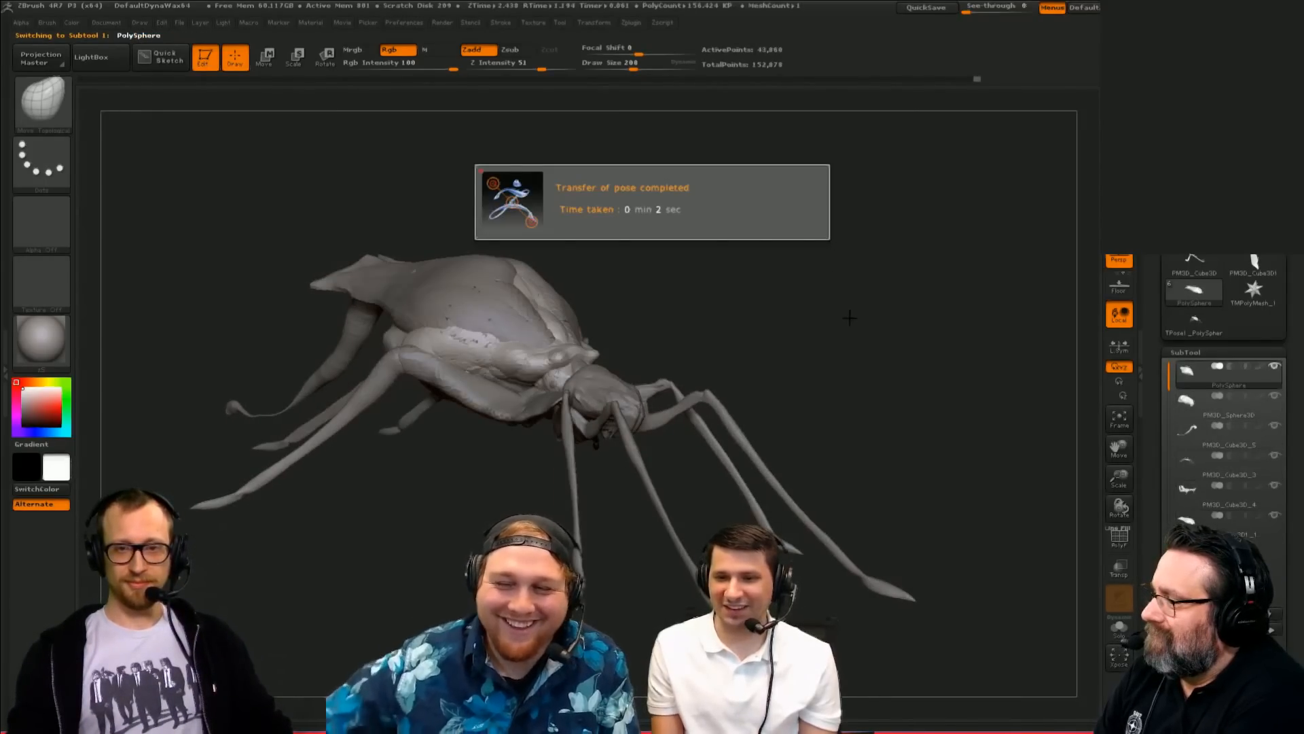
drag(862, 335, 898, 341)
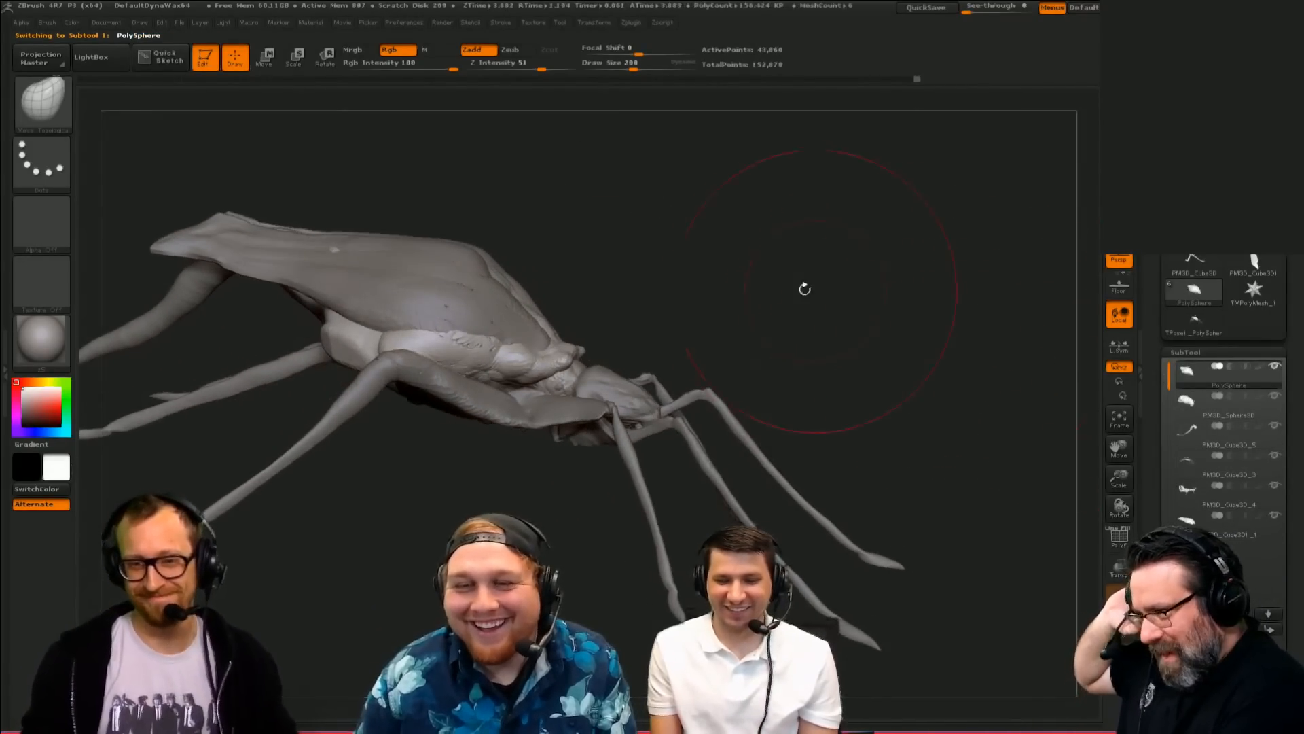
mouse_move(805, 289)
mouse_down()
mouse_move(752, 281)
mouse_move(775, 262)
mouse_move(762, 313)
mouse_move(827, 282)
mouse_move(844, 224)
mouse_up()
Step: Make the insect's head the active SubTool and bring up its Geometry subdivision settings
alt+click(610, 392)
click(856, 320)
drag(902, 367, 884, 305)
alt+drag(884, 305, 925, 251)
drag(1153, 533, 1148, 381)
click(1184, 474)
drag(1217, 519, 1220, 645)
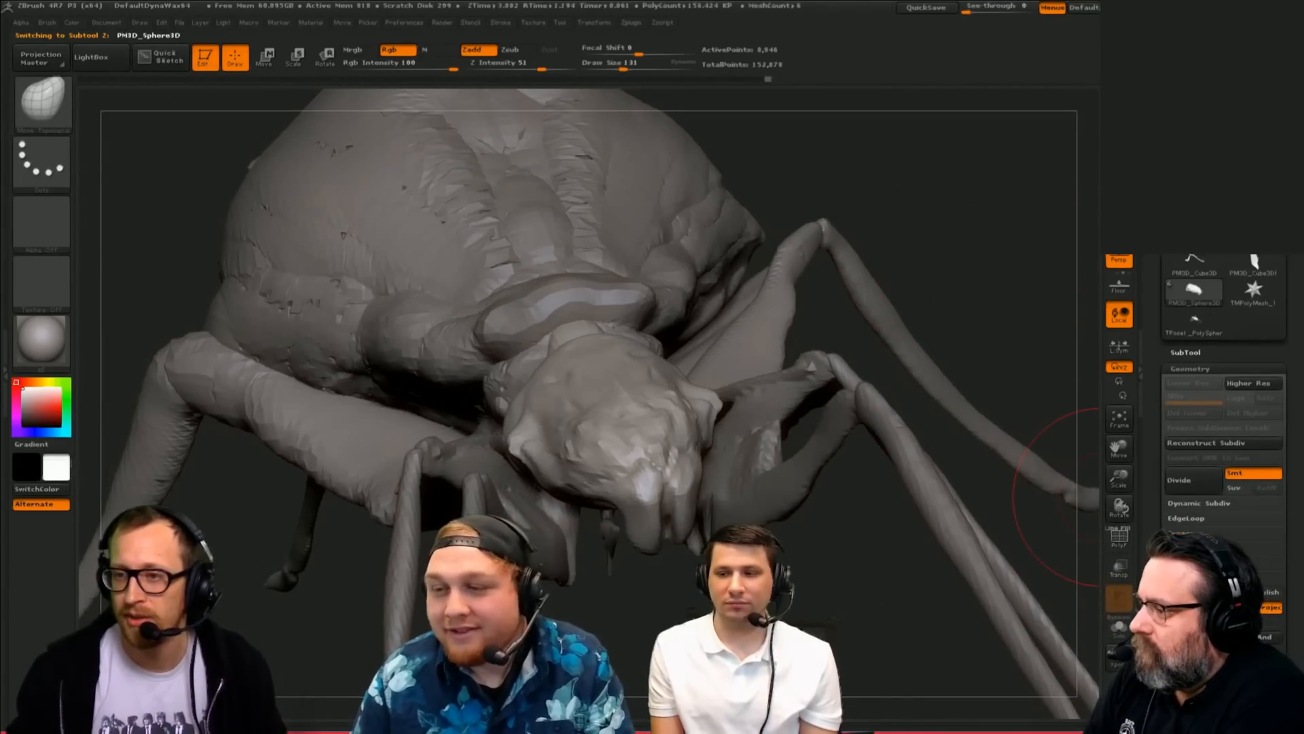
Step: Save the tool as PolySphere.ZTL, overwriting the existing file in New folder
key(ctrl+shift+t)
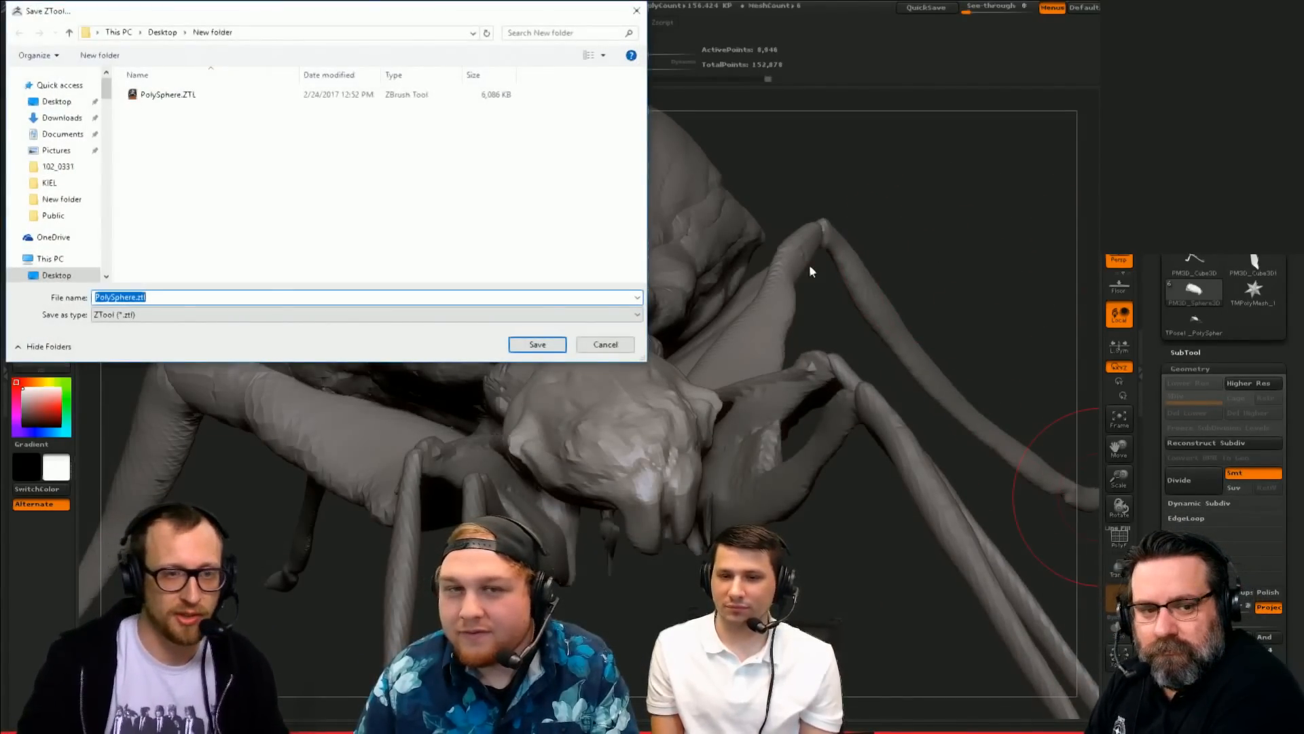
key(Return)
key(y)
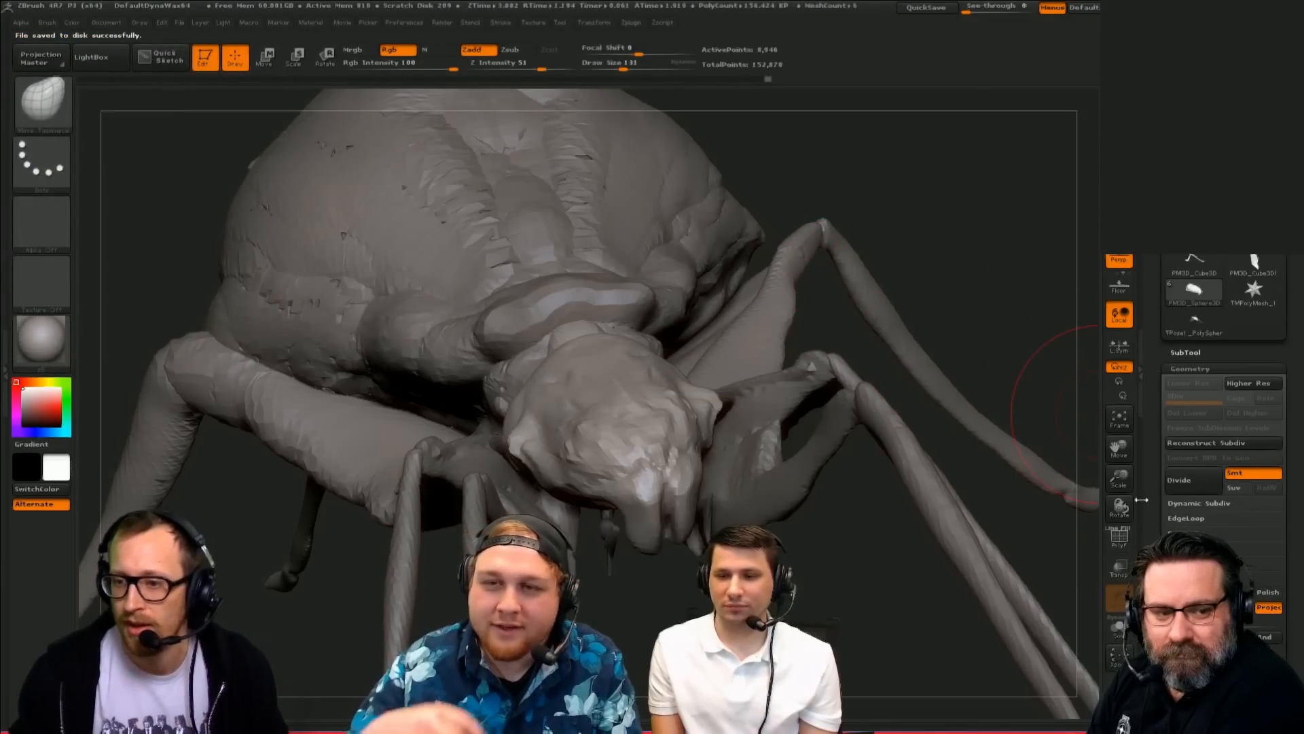
Step: Examine the head's polygon wireframe from several angles to judge its mesh density
drag(1059, 382, 993, 558)
key(shift+f)
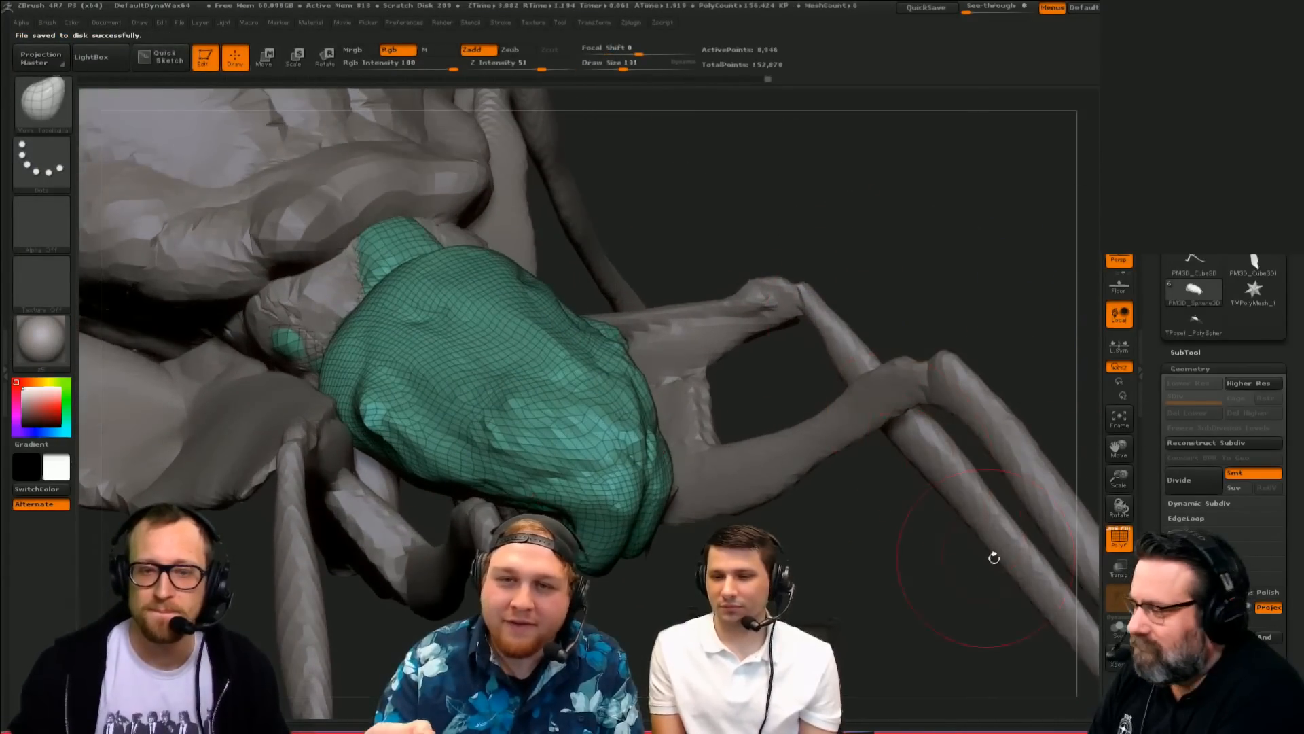
key(shift+f)
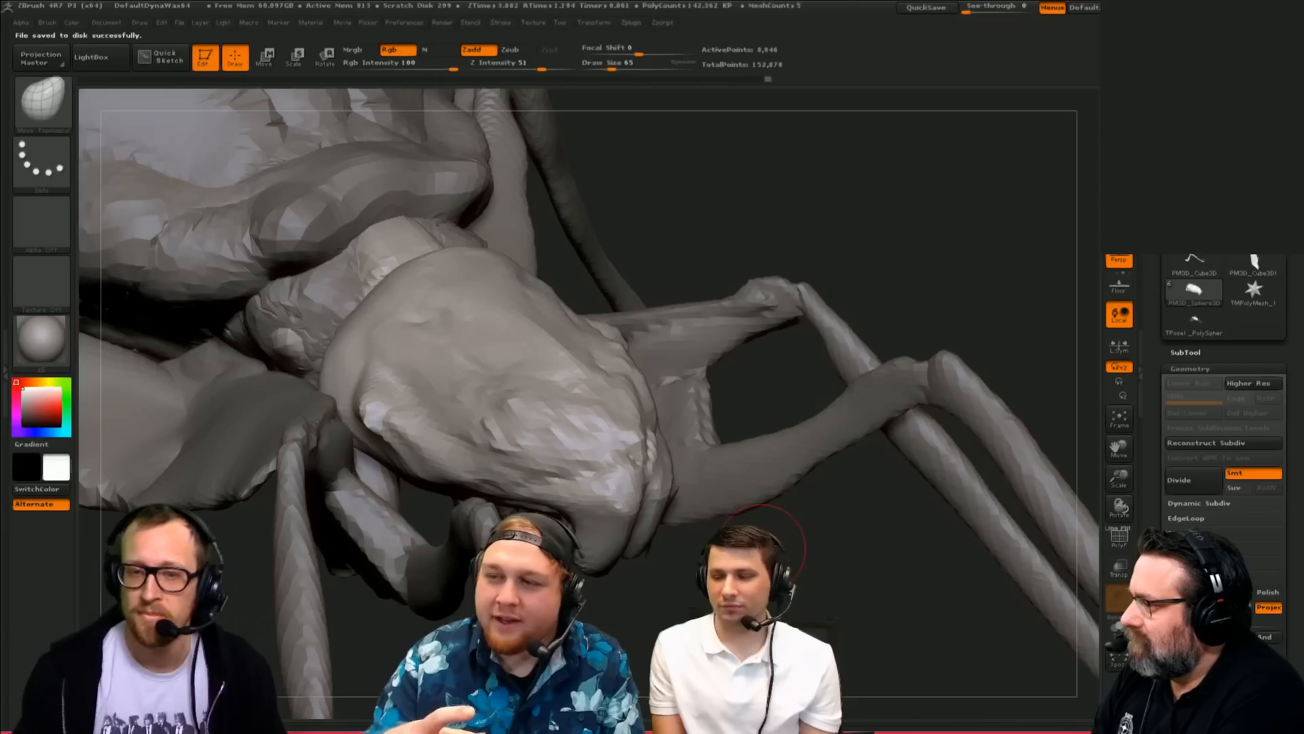
drag(764, 543, 992, 577)
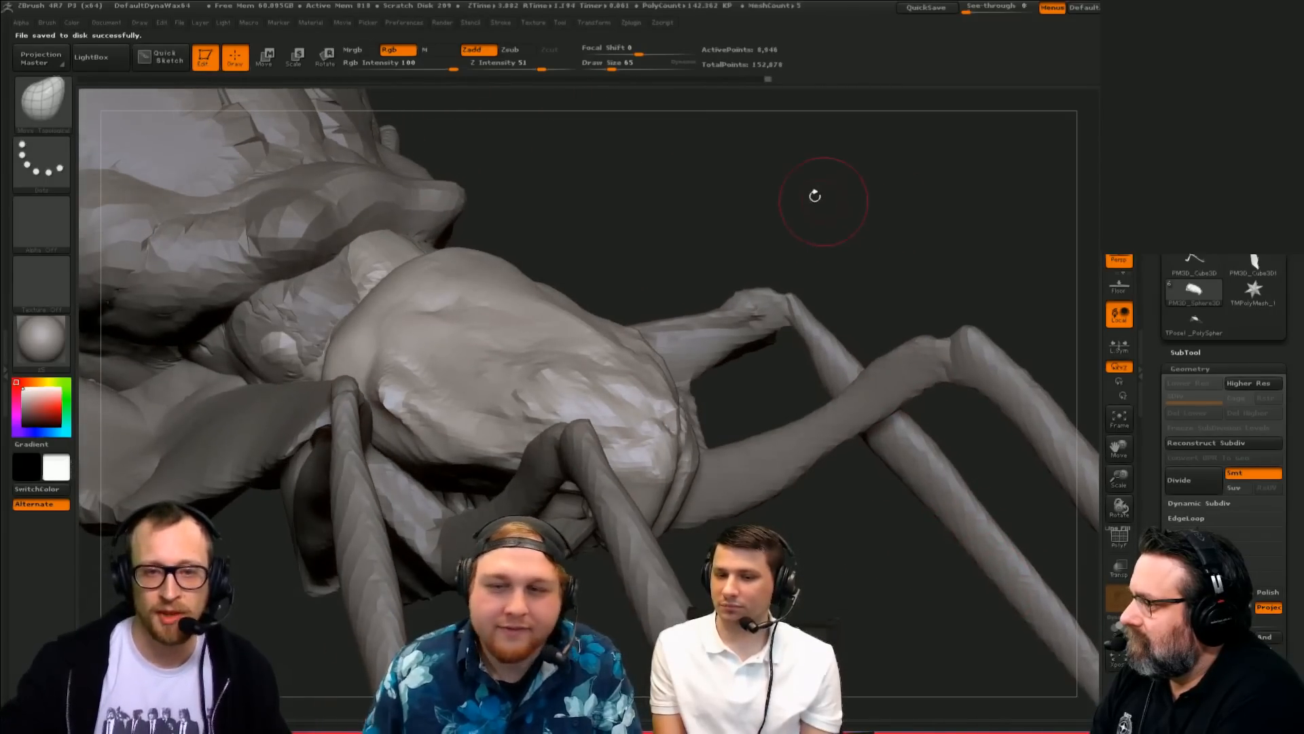
drag(819, 195, 1022, 357)
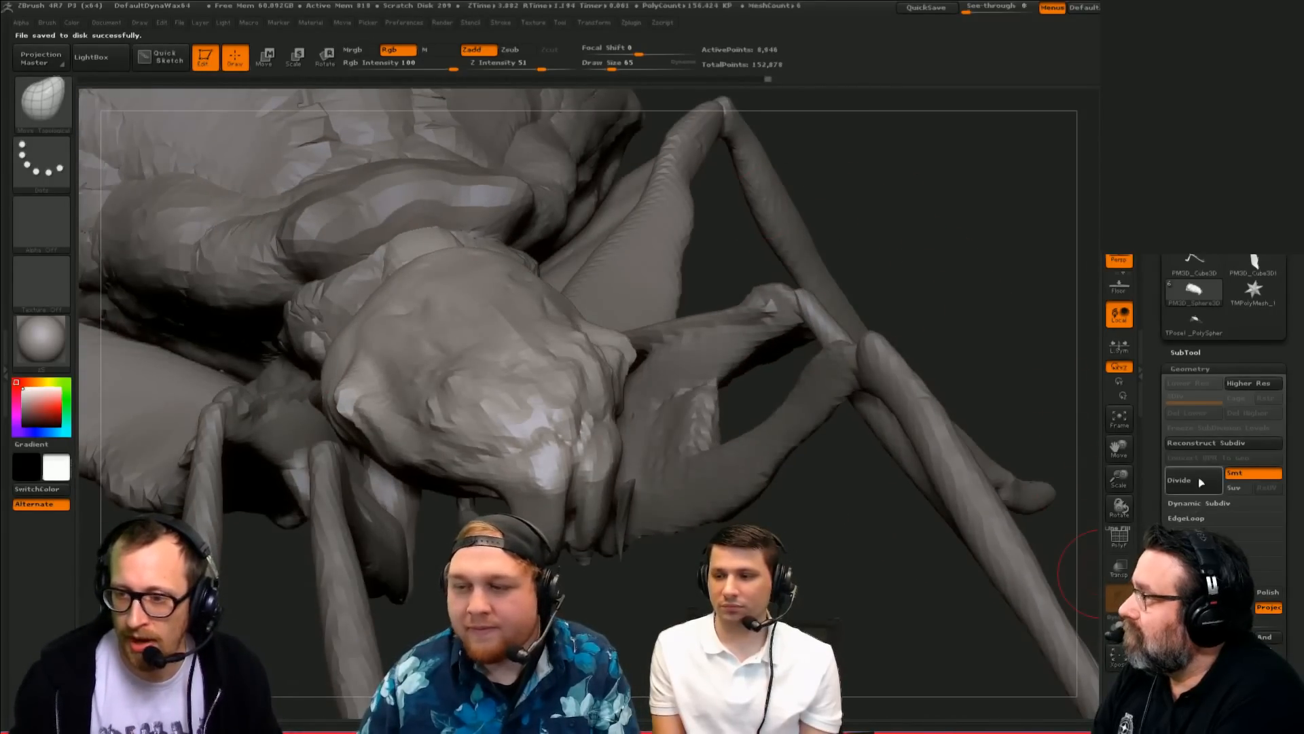
key(shift+f)
key(shift+f)
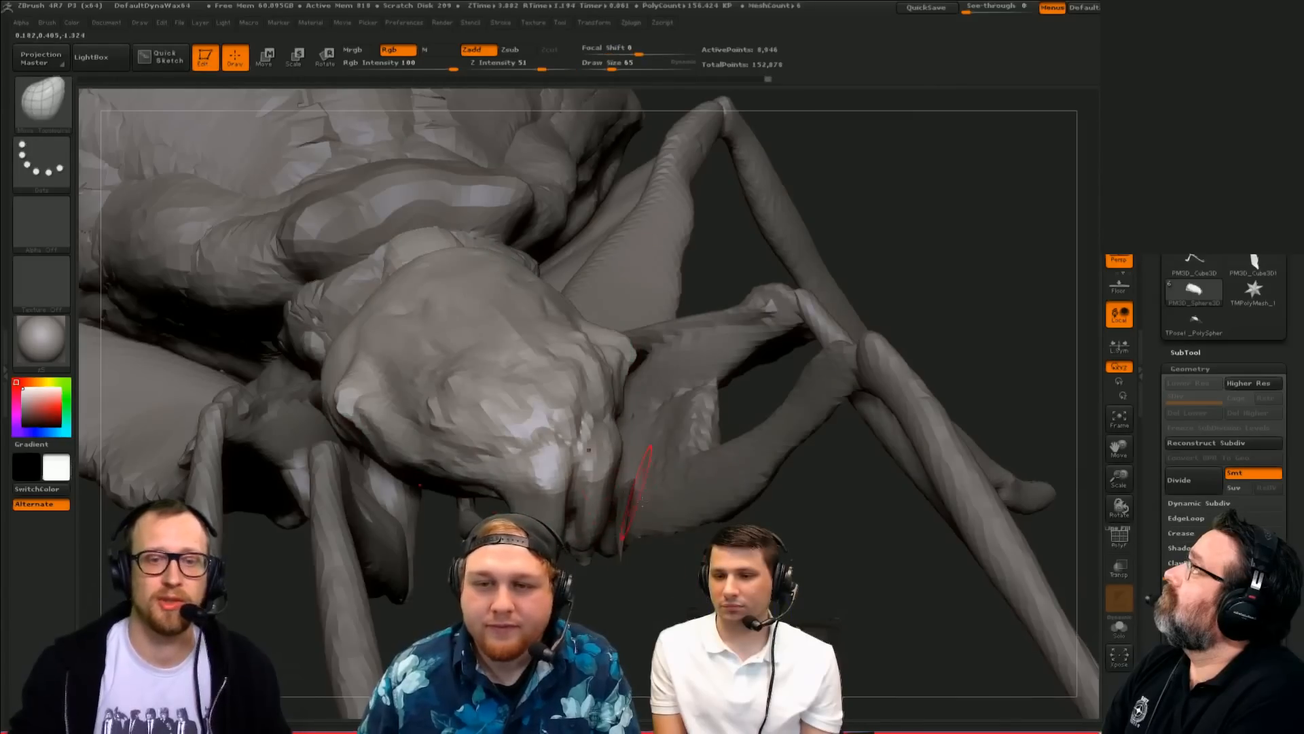
Step: Try subdividing the head twice with smoothing on, comparing the smoothed surface with the undivided one
key(ctrl+d)
key(ctrl+d)
drag(768, 543, 882, 669)
key(ctrl+z)
key(ctrl+z)
key(ctrl+shift+z)
key(ctrl+shift+z)
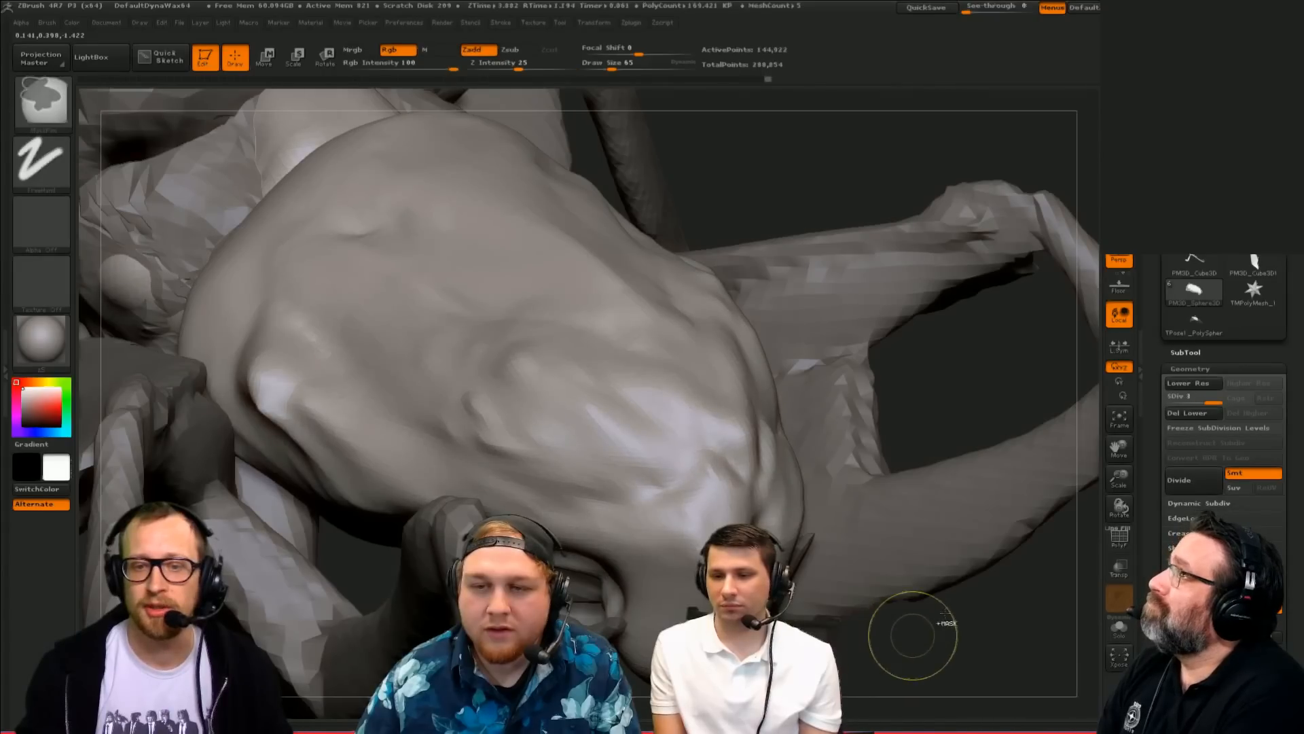
key(shift+d)
key(shift+d)
Step: Subdivide the head once with Smt turned off and twice with Smt on, up to SDiv level 4
click(1240, 472)
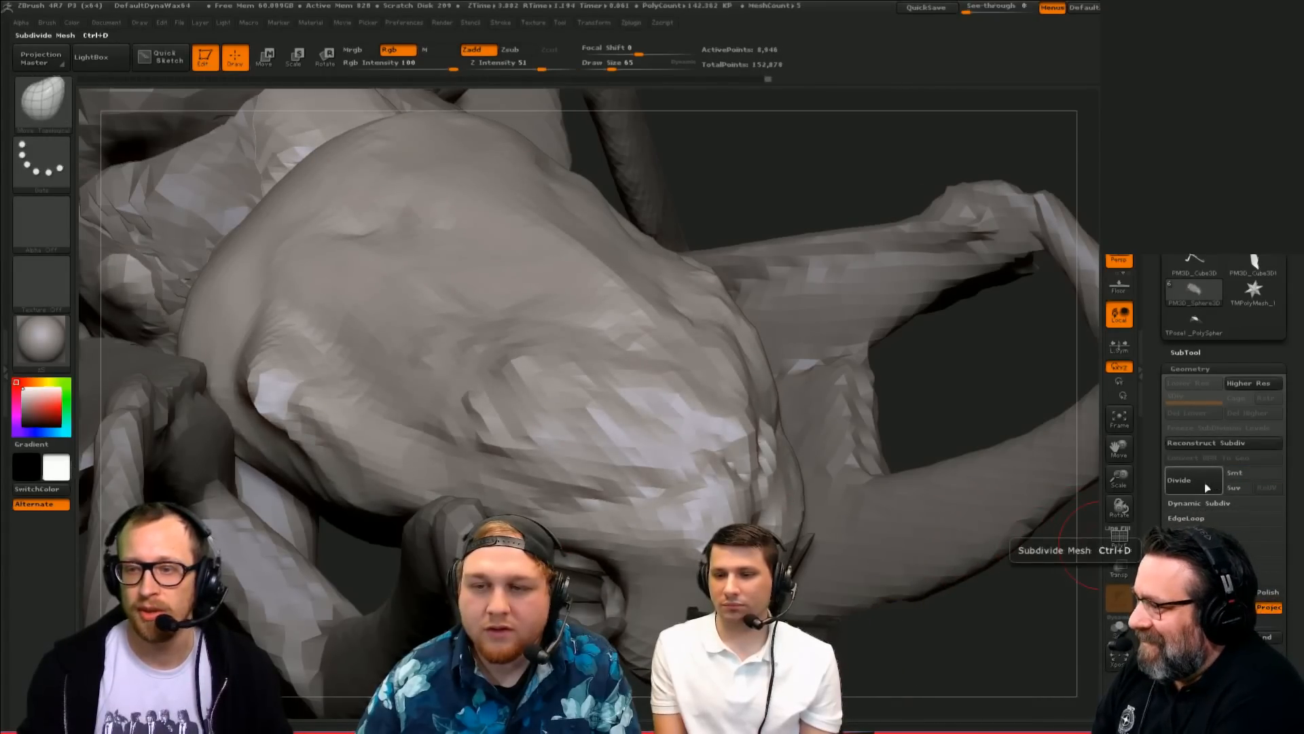
click(1194, 480)
key(shift+f)
key(shift+f)
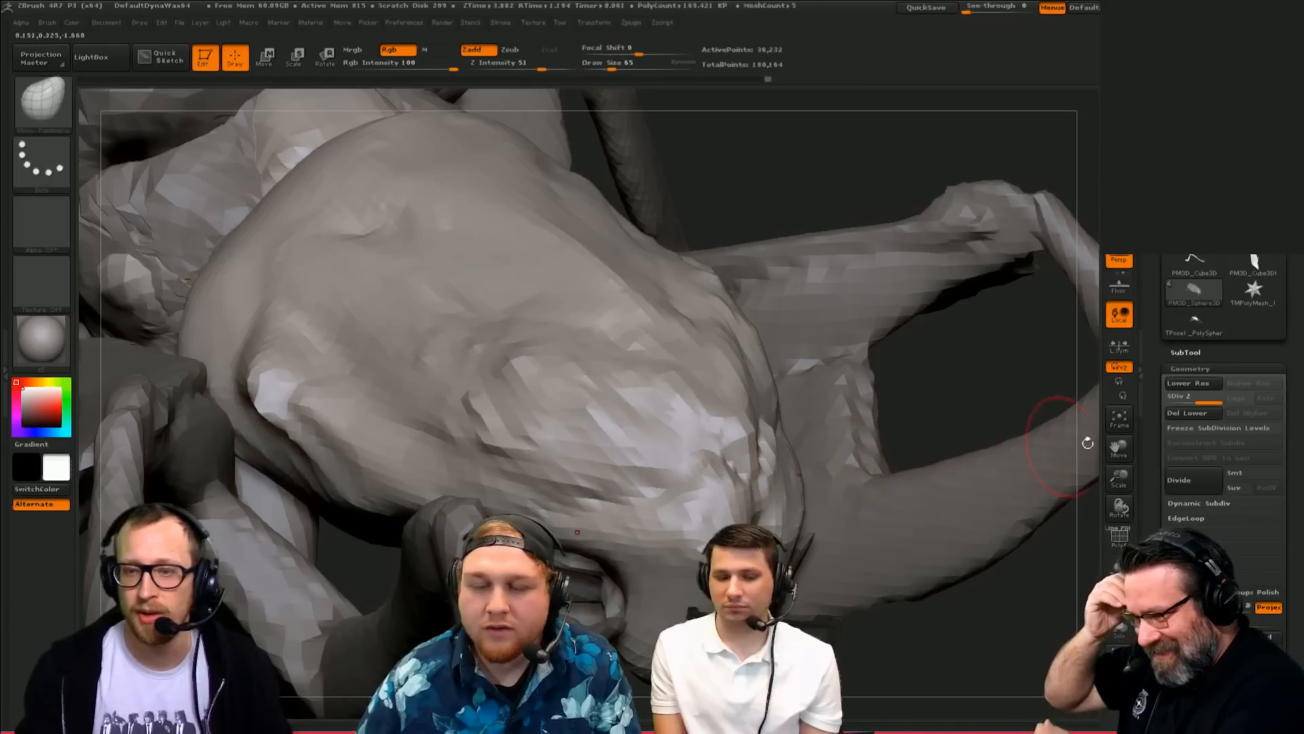
click(1238, 473)
click(1197, 479)
click(1197, 478)
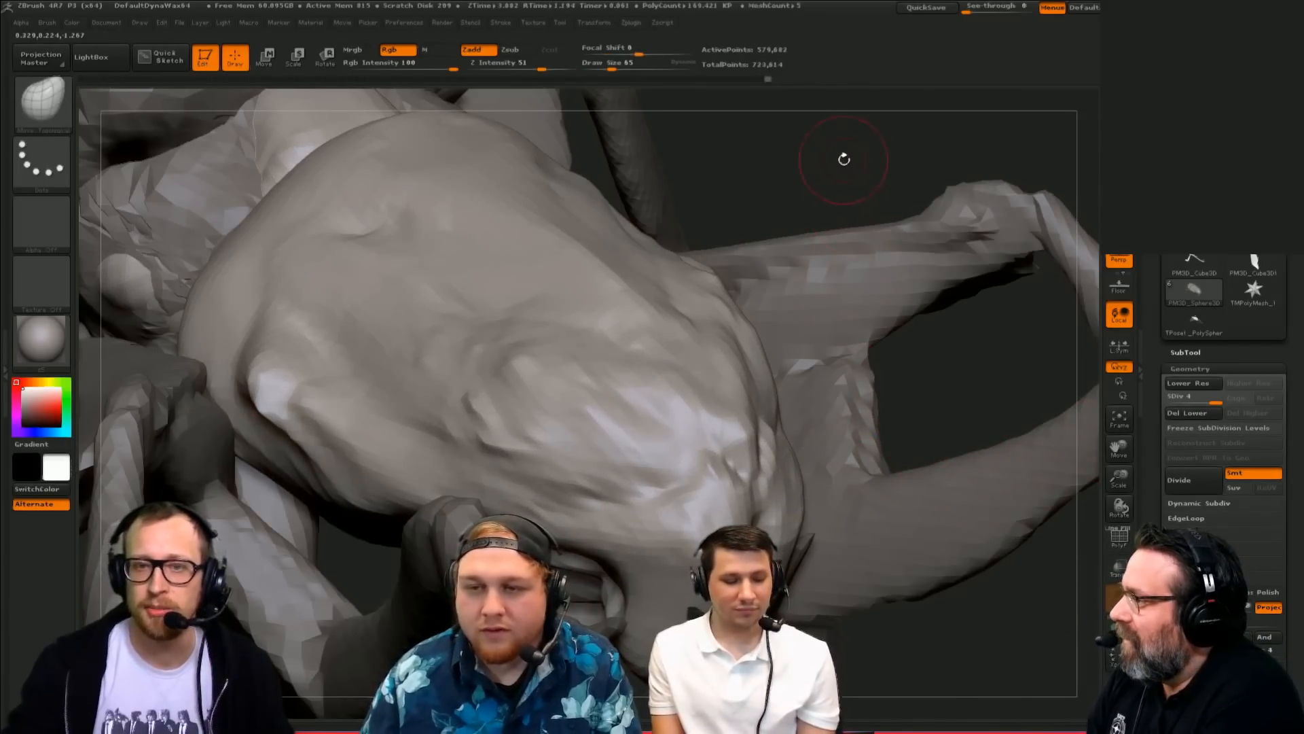
Step: Carve a crease across the tip of the head with the Dam Standard brush at draw sizes 19 and 30, smoothing the first marks
alt+drag(844, 158, 845, 145)
key(b)
key(d)
key(s)
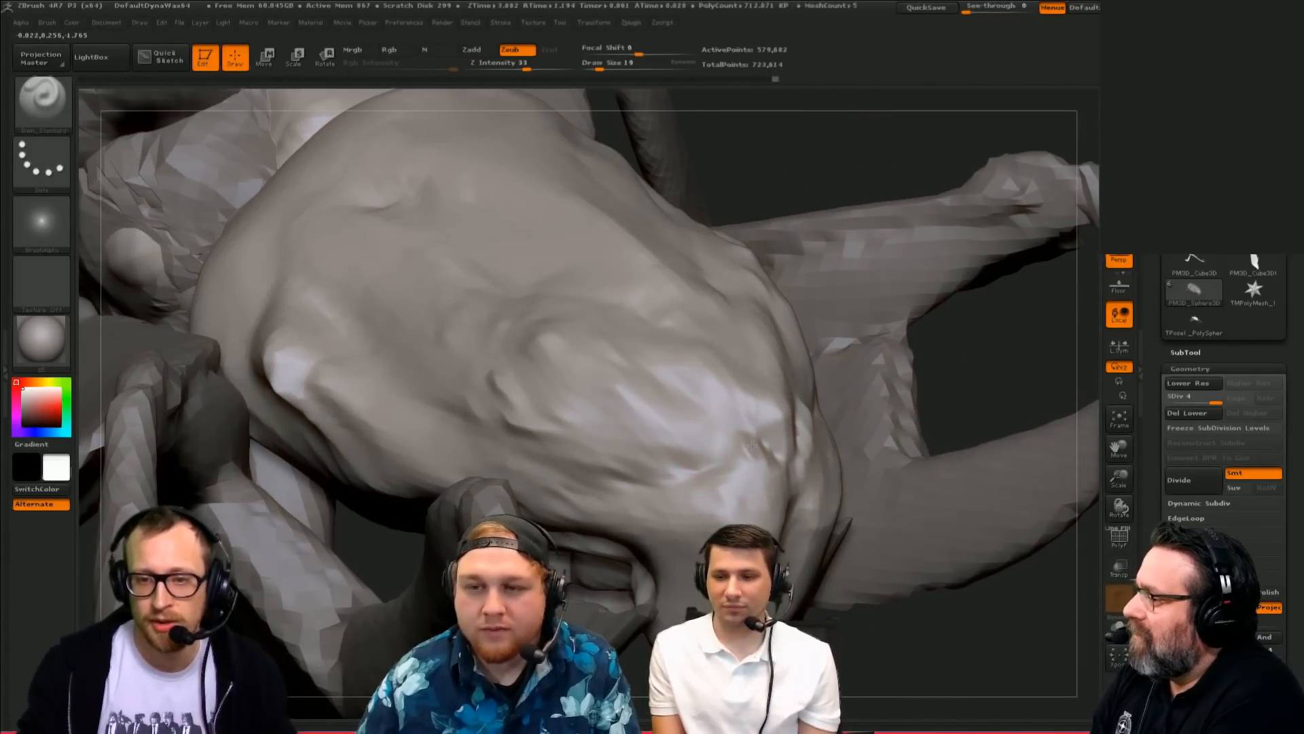
alt+drag(842, 161, 839, 136)
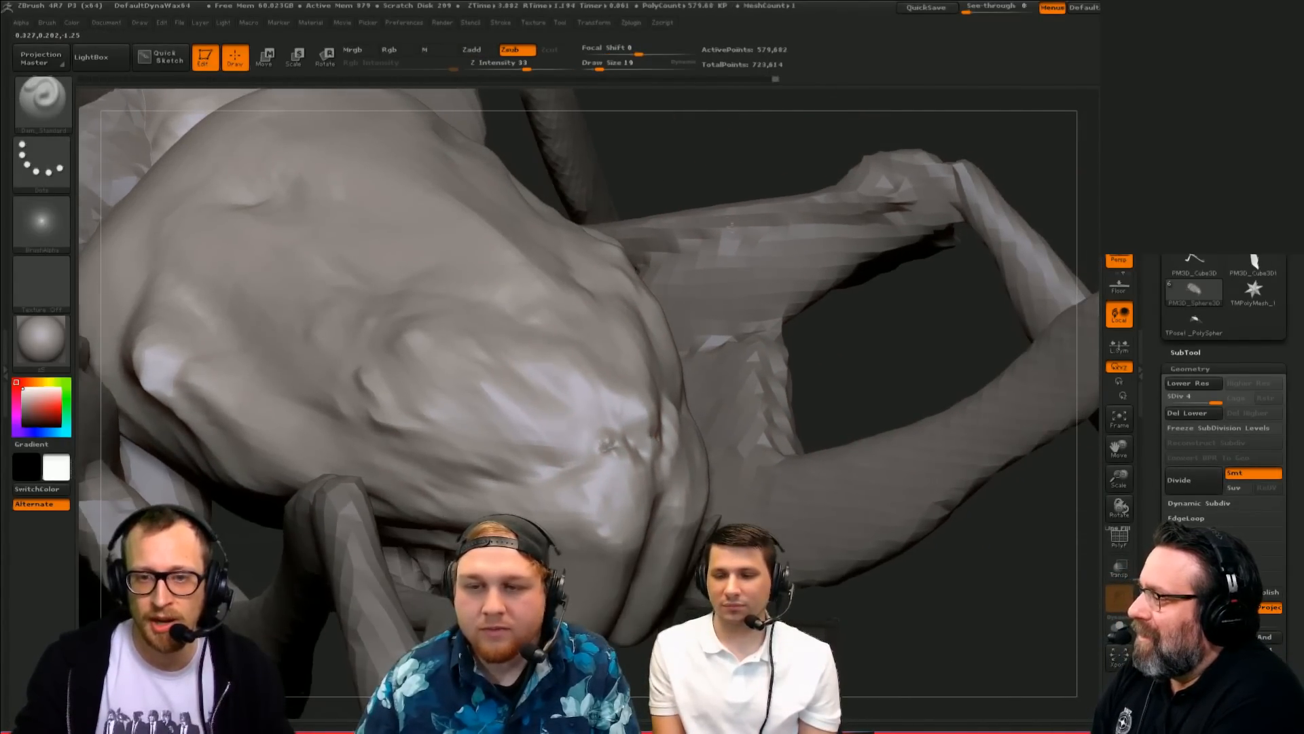
alt+drag(951, 258, 951, 305)
key(bracketright)
mouse_move(626, 466)
shift+mouse_down()
mouse_move(609, 443)
mouse_move(548, 453)
shift+mouse_up()
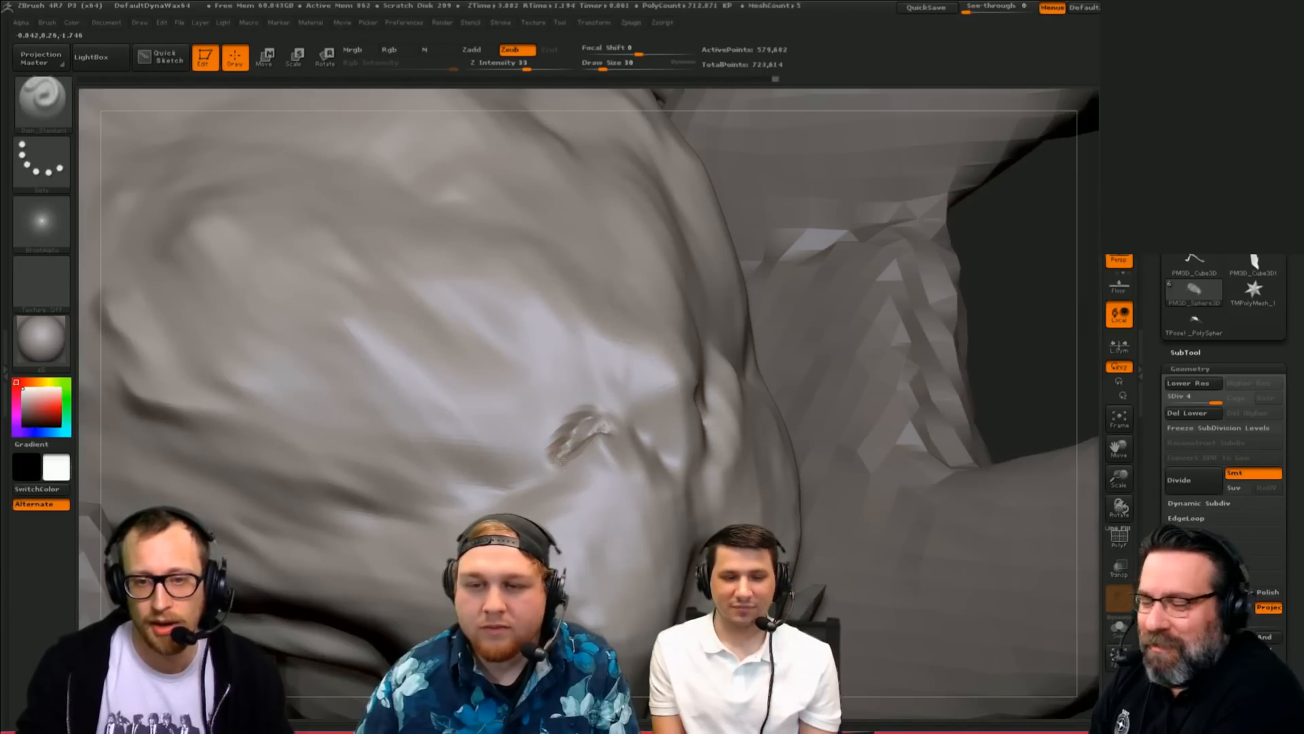
drag(704, 416, 738, 422)
mouse_move(506, 473)
mouse_down()
mouse_move(591, 430)
mouse_move(694, 407)
mouse_move(642, 448)
mouse_up()
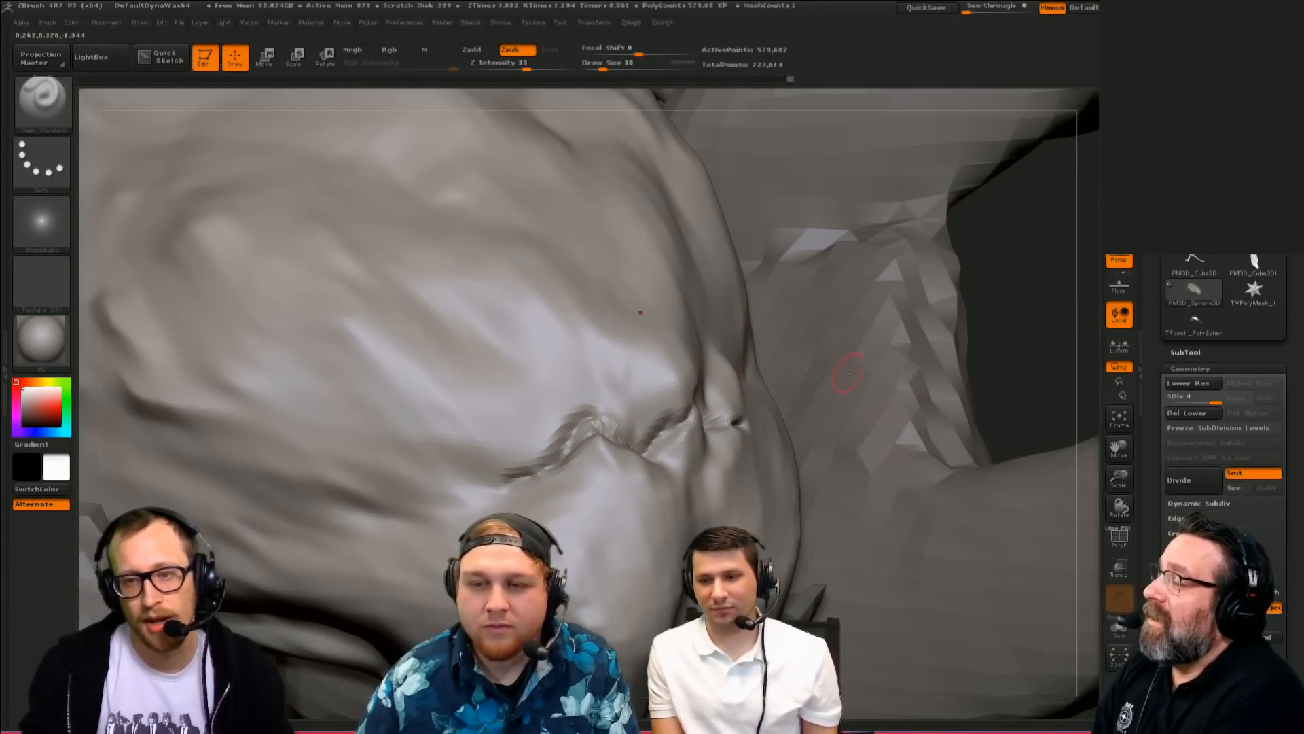
Step: Undo the head's last two subdivisions and step it down to its lowest subdivision level
key(f)
drag(951, 367, 850, 285)
mouse_move(958, 194)
mouse_down()
mouse_move(890, 204)
mouse_move(917, 211)
mouse_up()
key(bracketleft)
key(bracketleft)
drag(722, 330, 780, 297)
mouse_move(802, 653)
mouse_down()
mouse_move(792, 594)
mouse_move(794, 664)
mouse_up()
key(f)
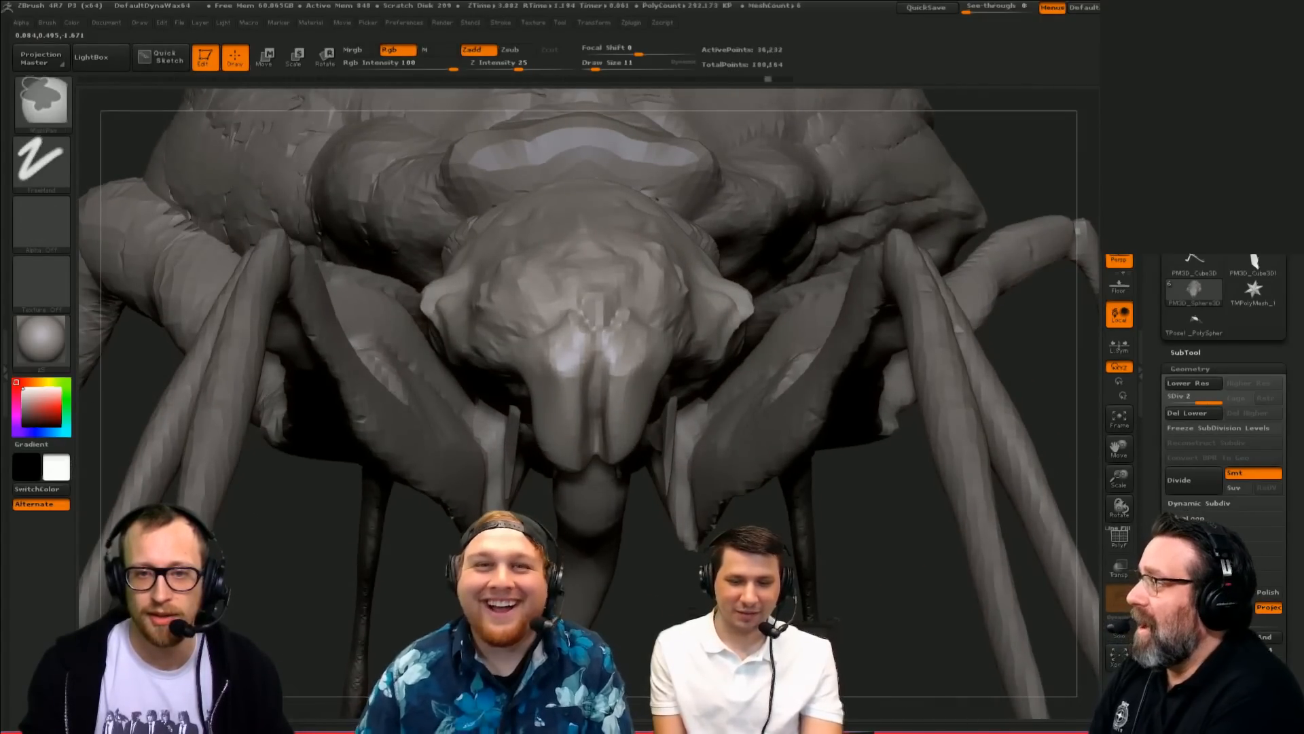
key(ctrl+z)
key(ctrl+shift+z)
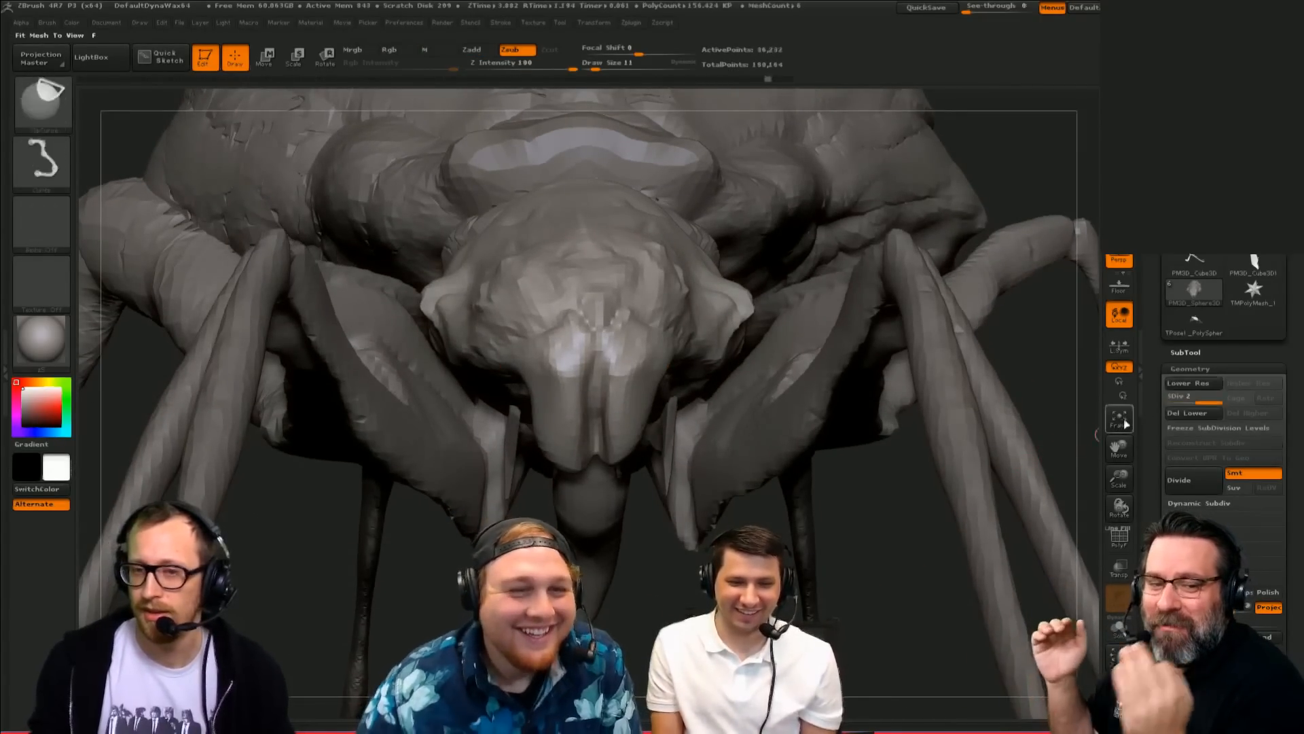
key(shift+d)
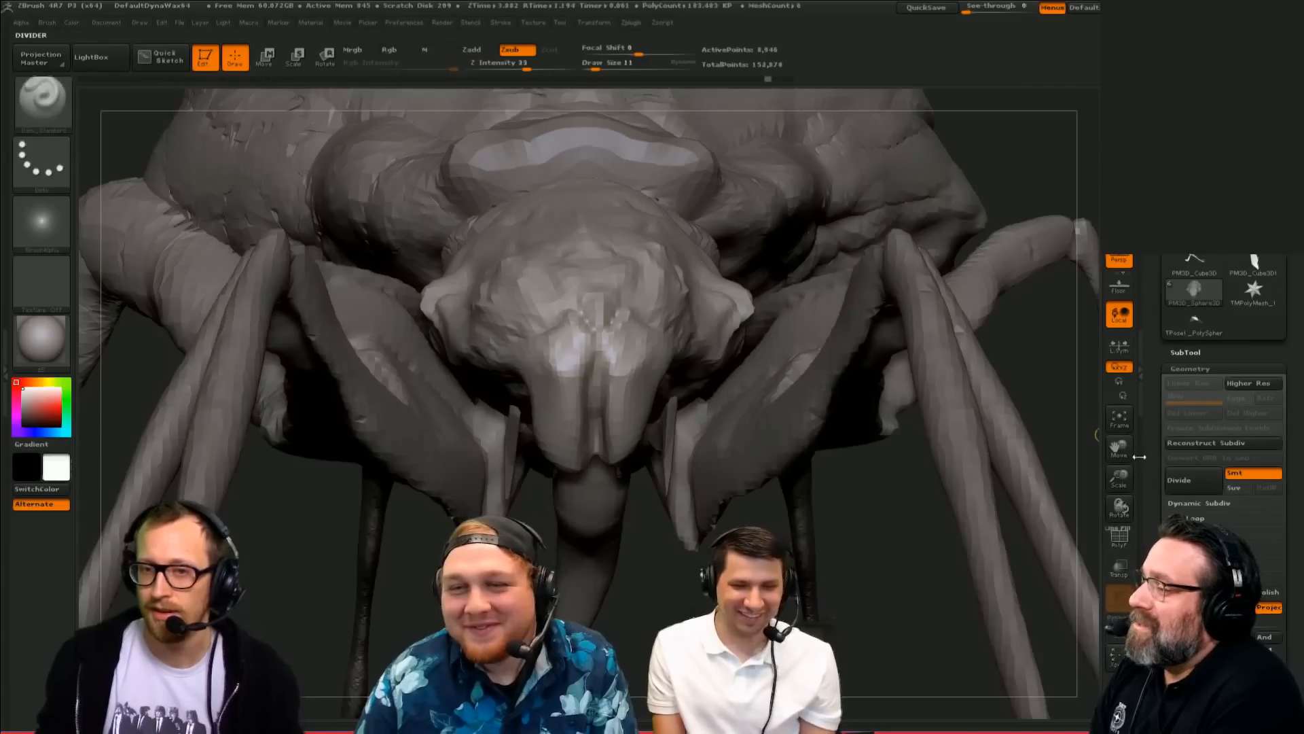
Step: Try applying Mirror And Weld to the head's geometry and undo it
drag(1157, 436, 1153, 350)
click(1189, 421)
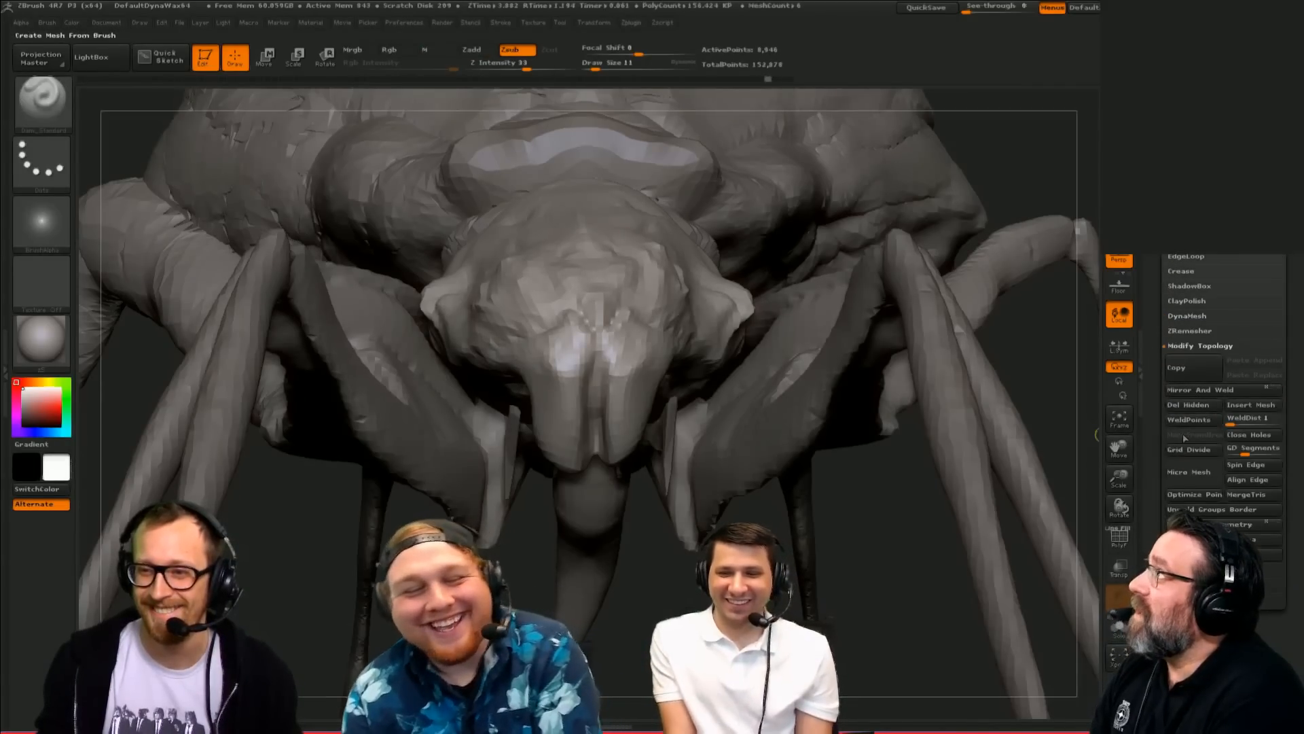
click(1200, 389)
drag(927, 574, 871, 487)
key(ctrl+z)
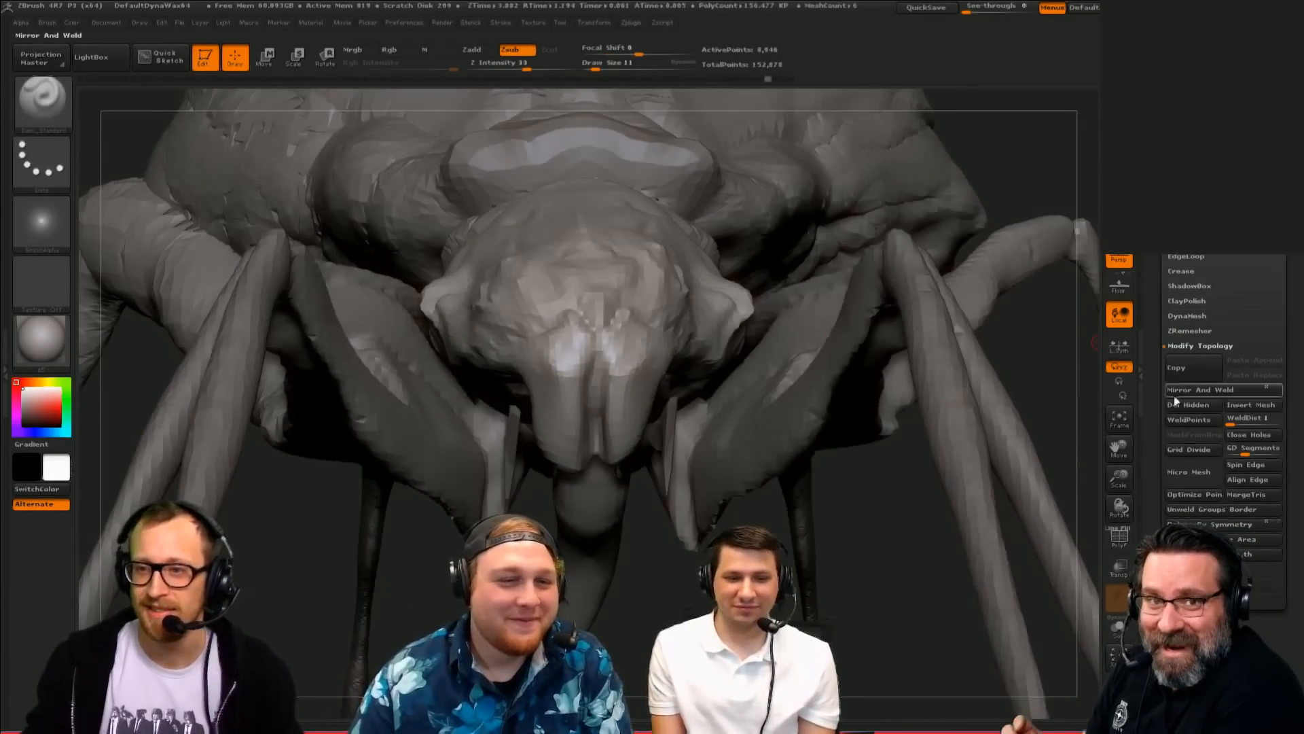
Step: Apply Mirror And Weld to the head to rebuild it as a symmetrical shape
drag(1161, 470, 1201, 321)
click(1202, 306)
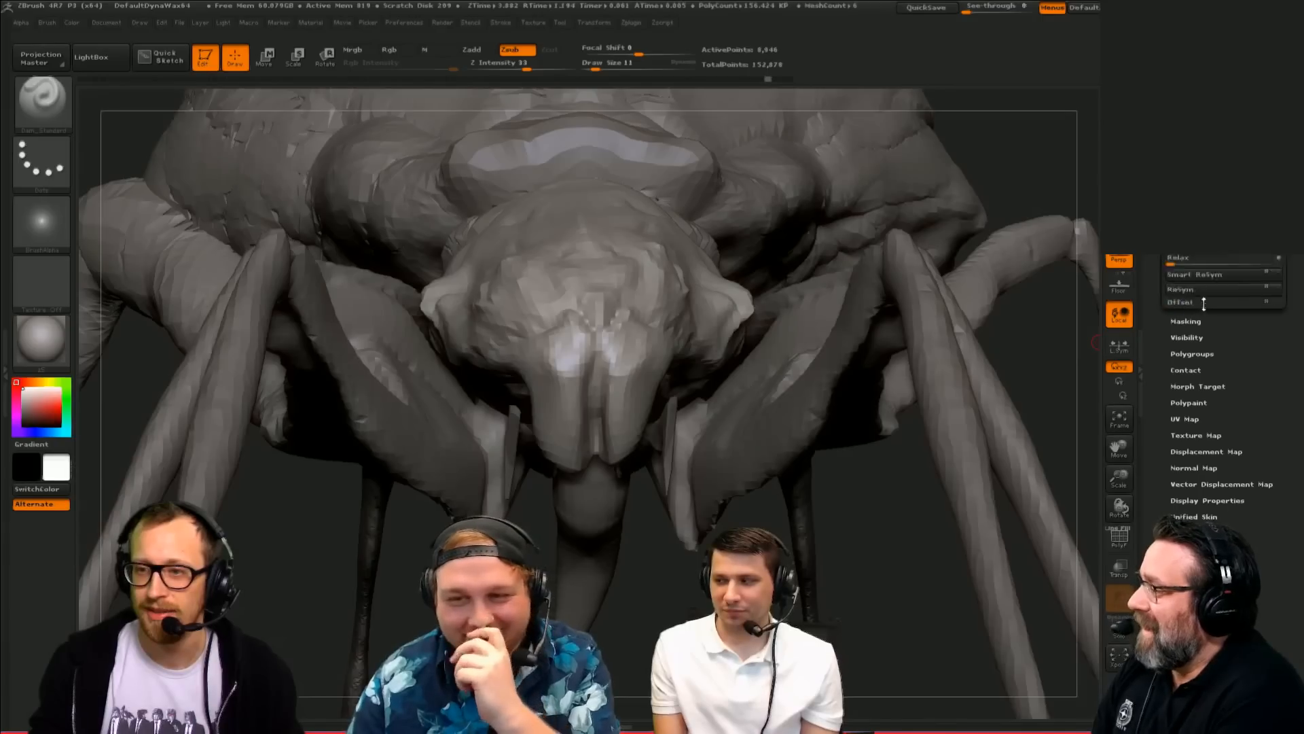
click(1249, 41)
drag(1172, 41, 1191, 210)
click(1186, 261)
click(1190, 440)
click(1190, 486)
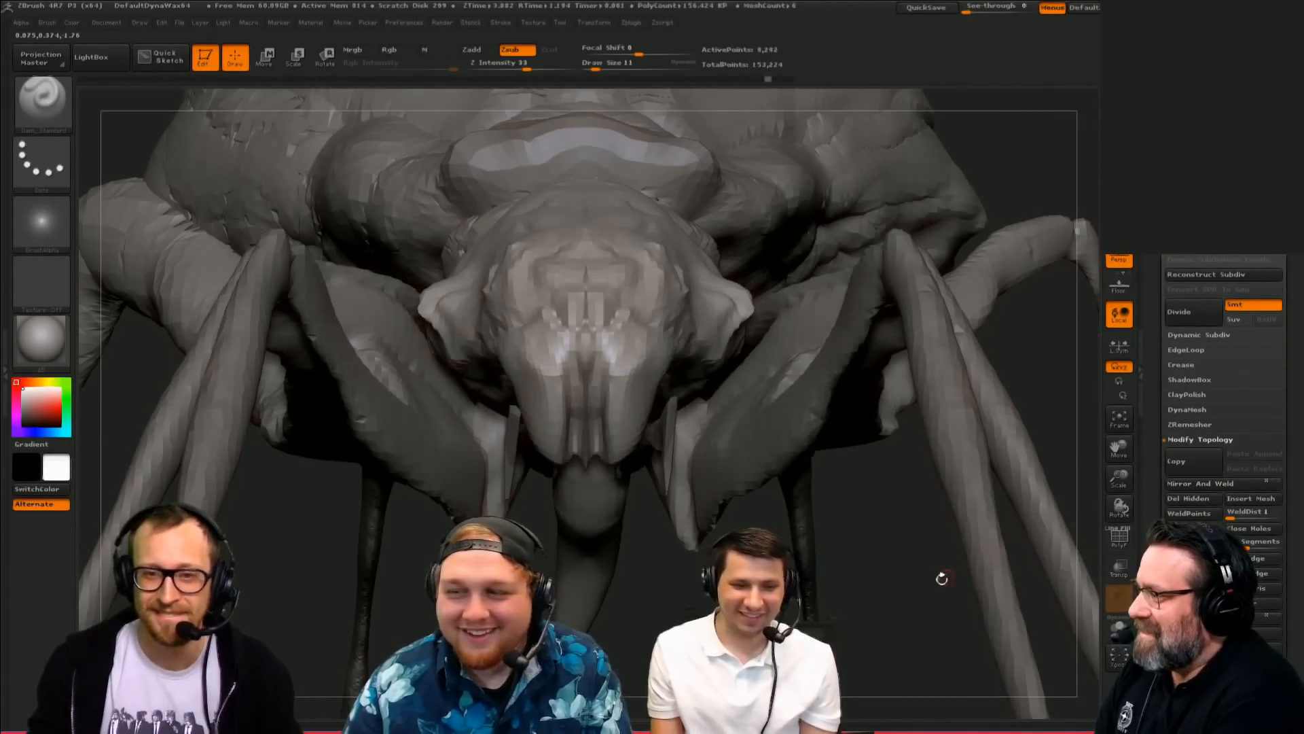
Step: Try remeshing the head with DynaMesh at resolution 128
drag(942, 578, 1057, 300)
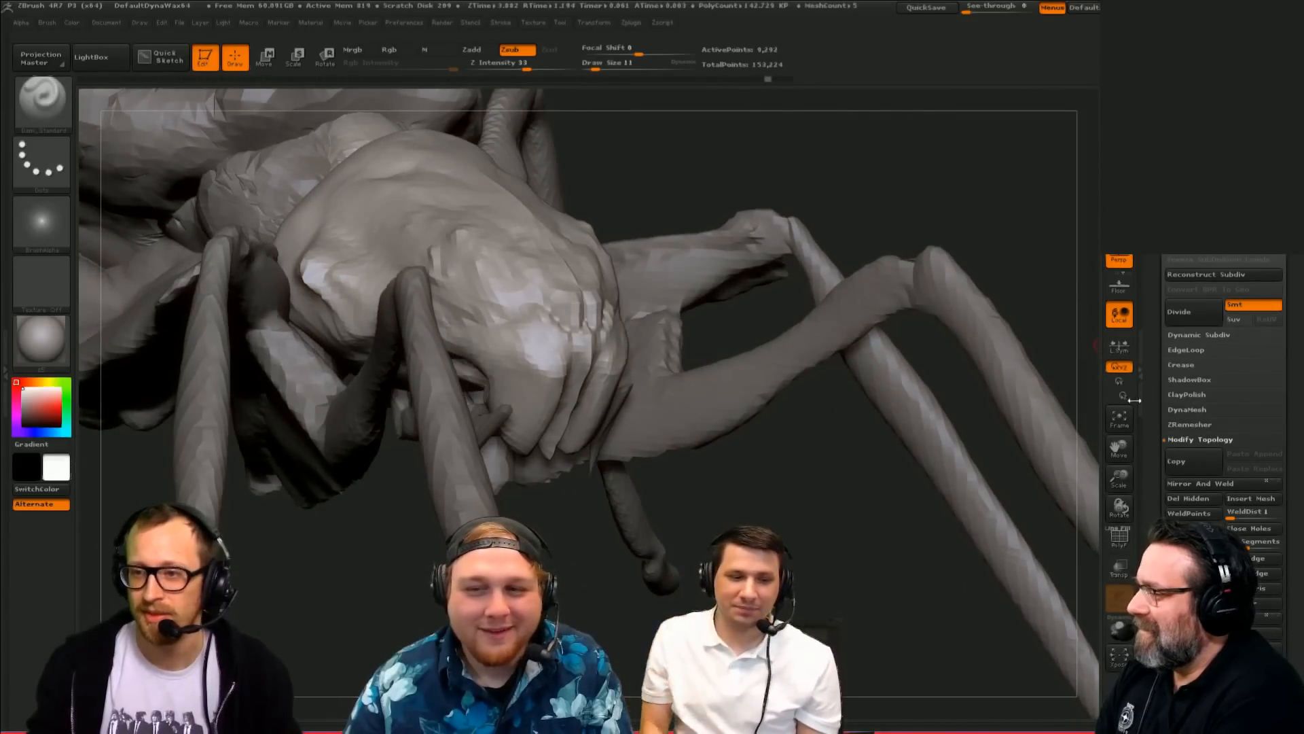
click(1188, 409)
click(1193, 431)
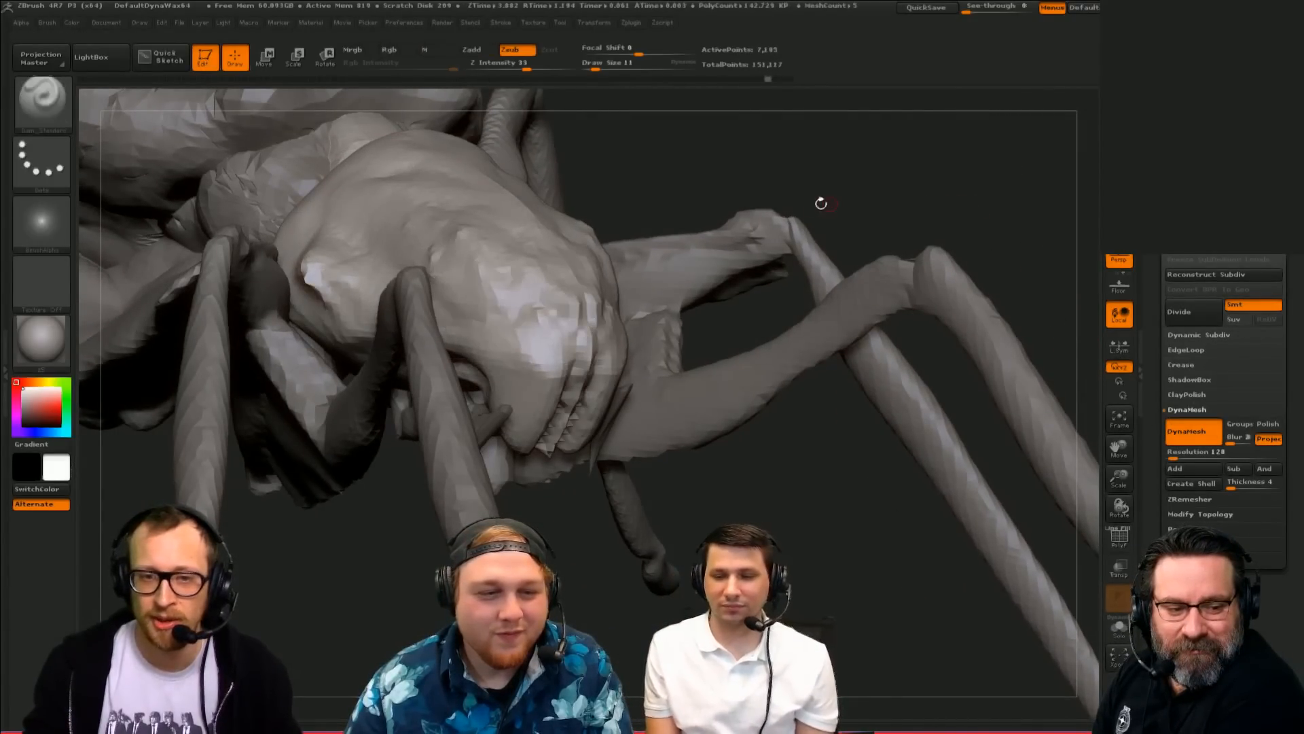
key(ctrl+z)
Step: Build up and smooth the ridges along the front of the head with the Clay Buildup brush at draw size 22
mouse_move(849, 639)
mouse_down()
mouse_move(807, 551)
mouse_move(842, 516)
mouse_up()
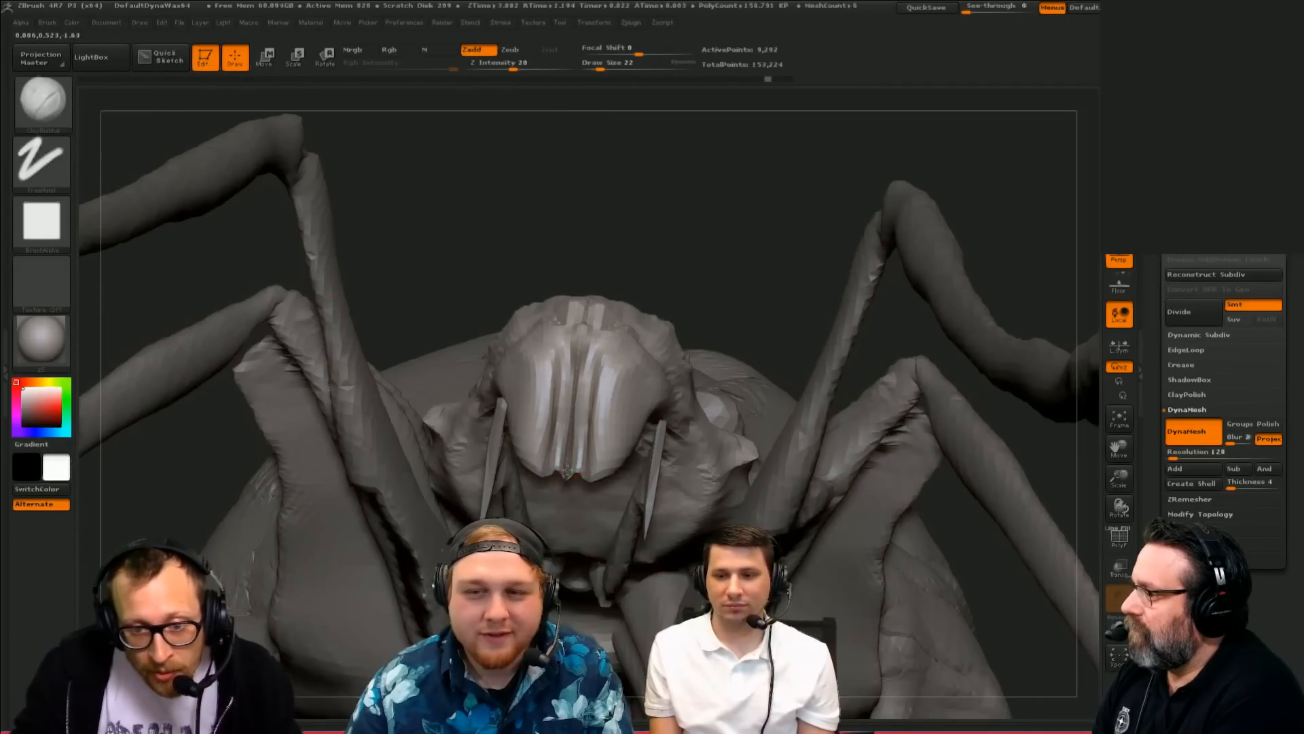
drag(731, 211, 741, 116)
mouse_move(571, 438)
shift+mouse_down()
mouse_move(568, 465)
mouse_move(570, 444)
shift+mouse_up()
drag(706, 224, 754, 292)
mouse_move(573, 408)
mouse_down()
mouse_move(572, 438)
mouse_move(577, 355)
mouse_up()
shift+drag(573, 436, 575, 372)
drag(850, 578, 860, 706)
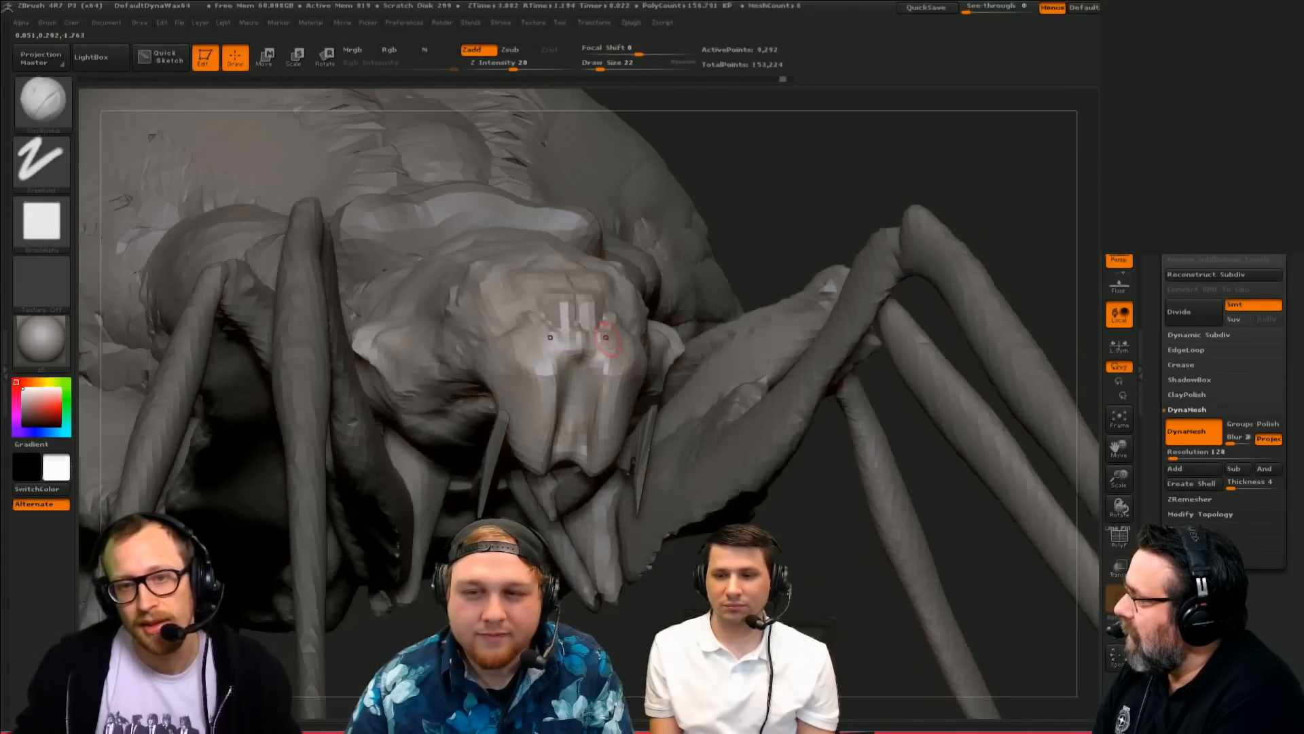
shift+drag(597, 346, 586, 302)
Step: Remesh the head with DynaMesh at resolution 584 and check the new mesh density in wireframe
mouse_move(801, 230)
mouse_down()
mouse_move(1032, 373)
mouse_move(882, 210)
mouse_move(1062, 410)
mouse_move(1066, 514)
mouse_move(1043, 441)
mouse_up()
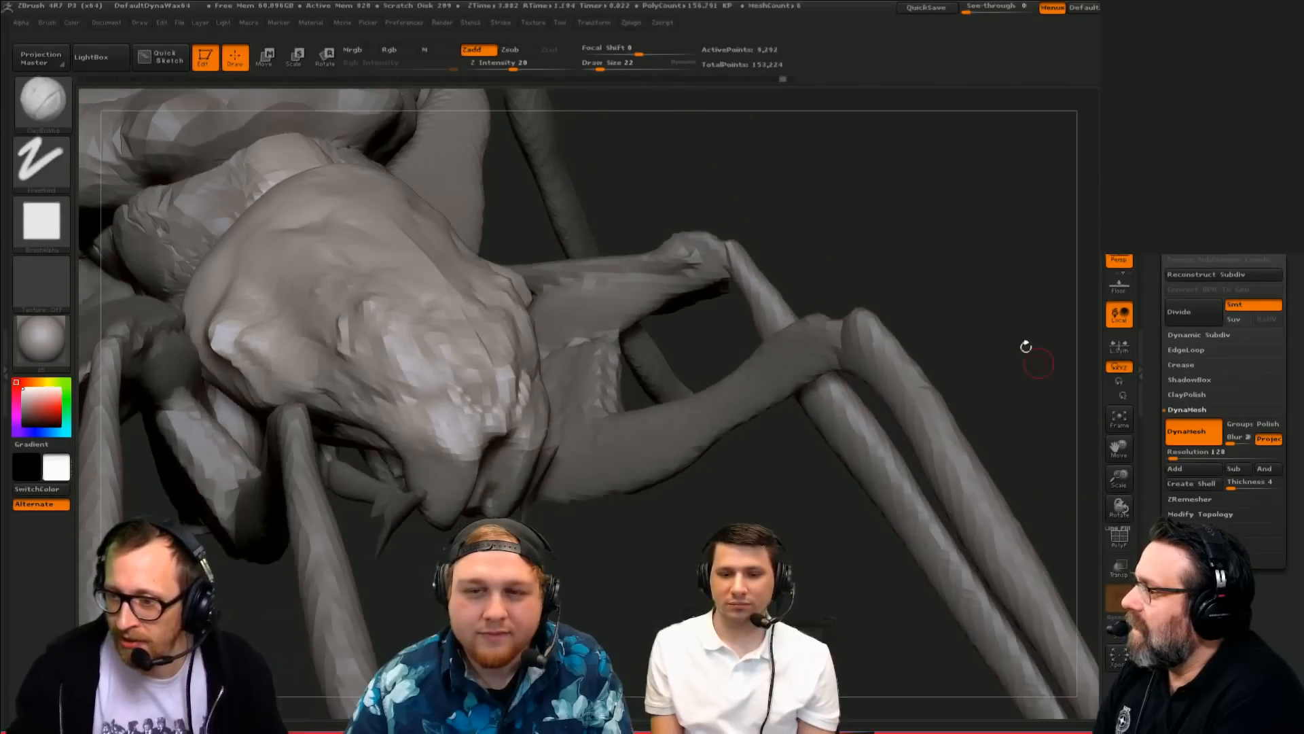
key(shift+f)
key(shift+f)
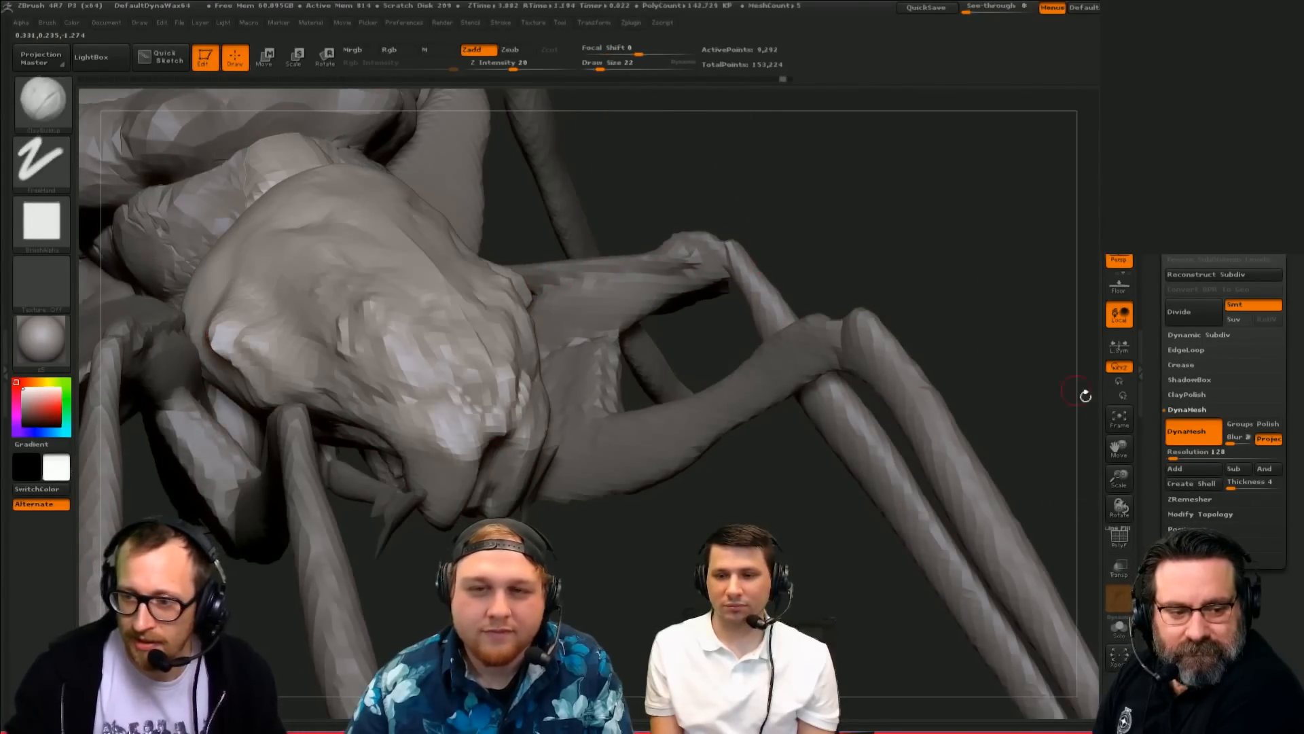
click(1181, 458)
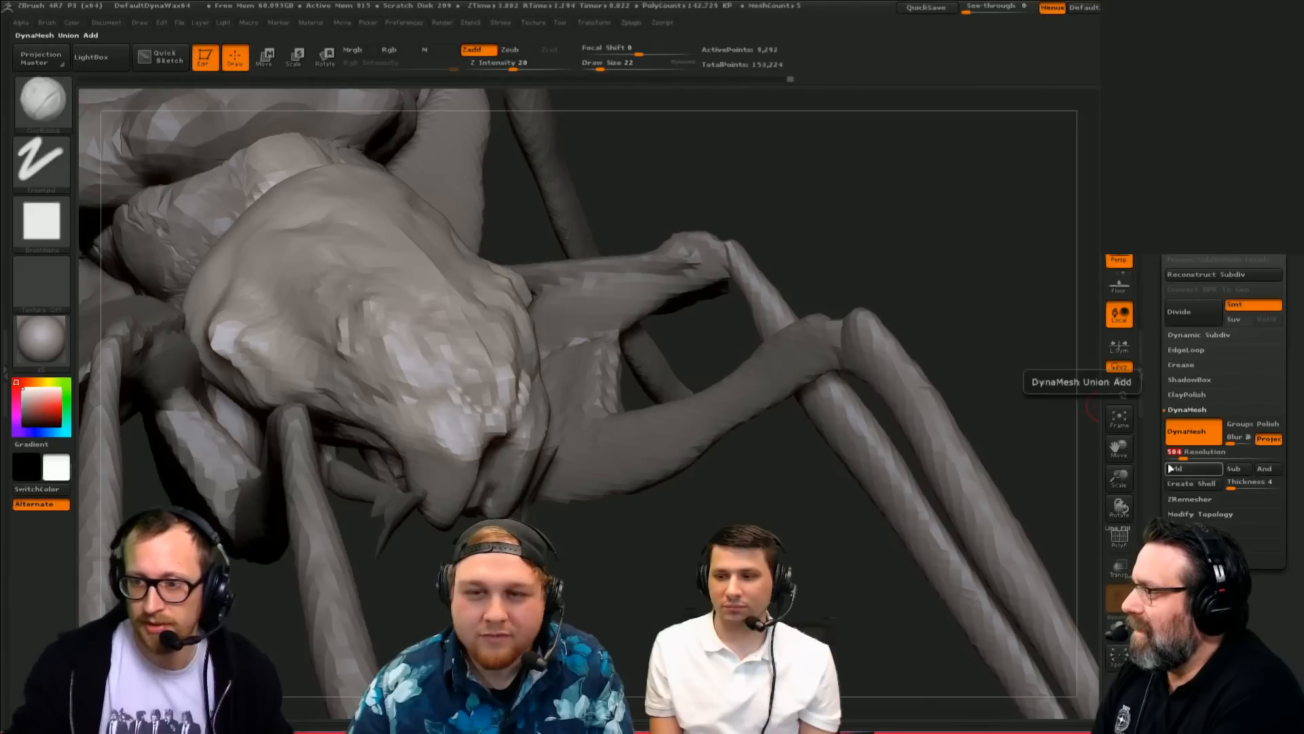
ctrl+drag(939, 189, 985, 253)
key(shift+f)
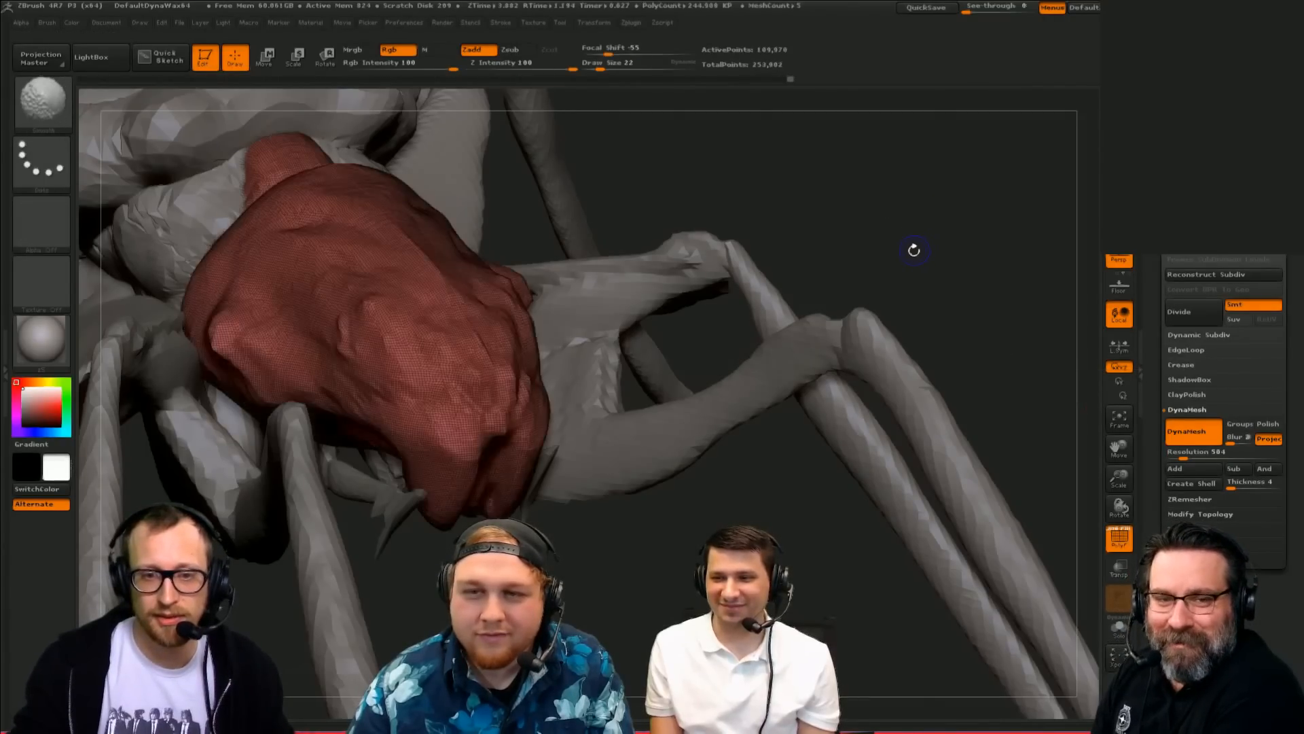
key(shift+f)
Step: Isolate the head from the other parts and set the Dam Standard brush's draw size to 32
mouse_move(830, 204)
alt+mouse_down()
mouse_move(847, 230)
mouse_move(866, 373)
alt+mouse_up()
key(b)
key(d)
key(s)
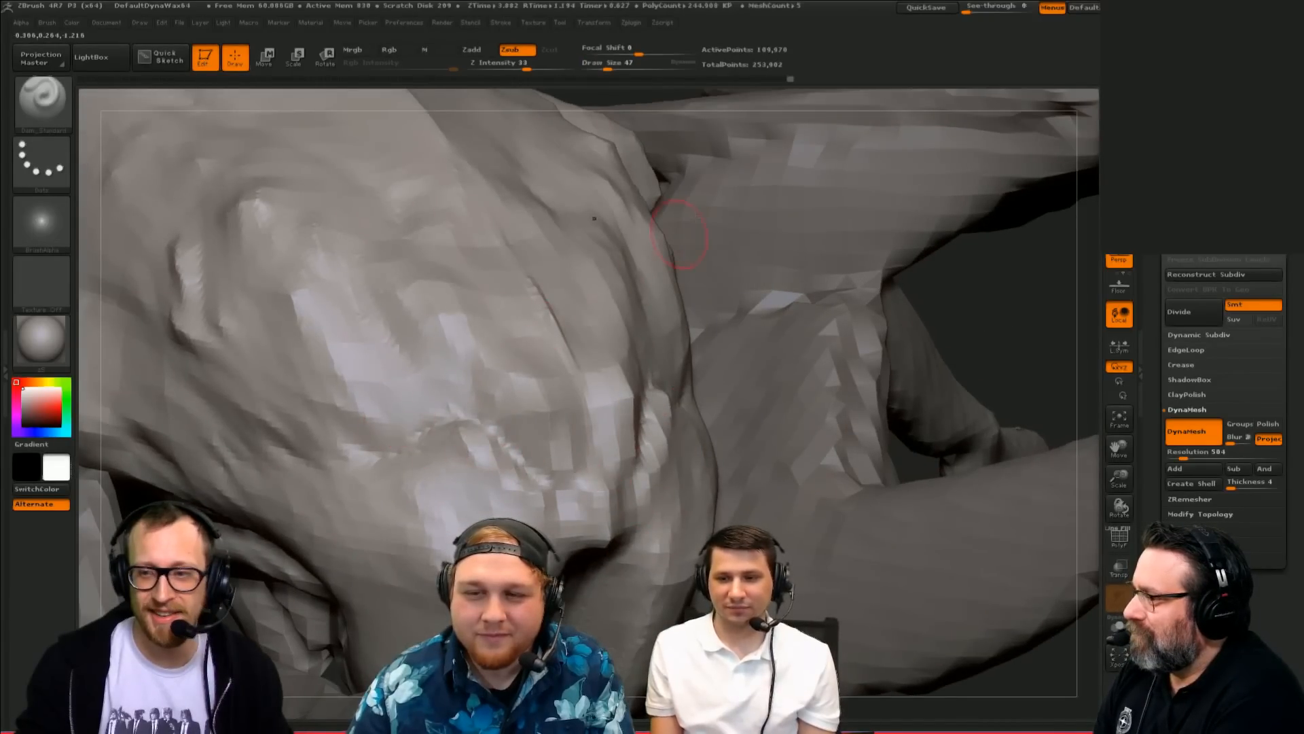
drag(970, 328, 923, 338)
drag(267, 283, 435, 286)
key(alt+s)
drag(914, 293, 968, 231)
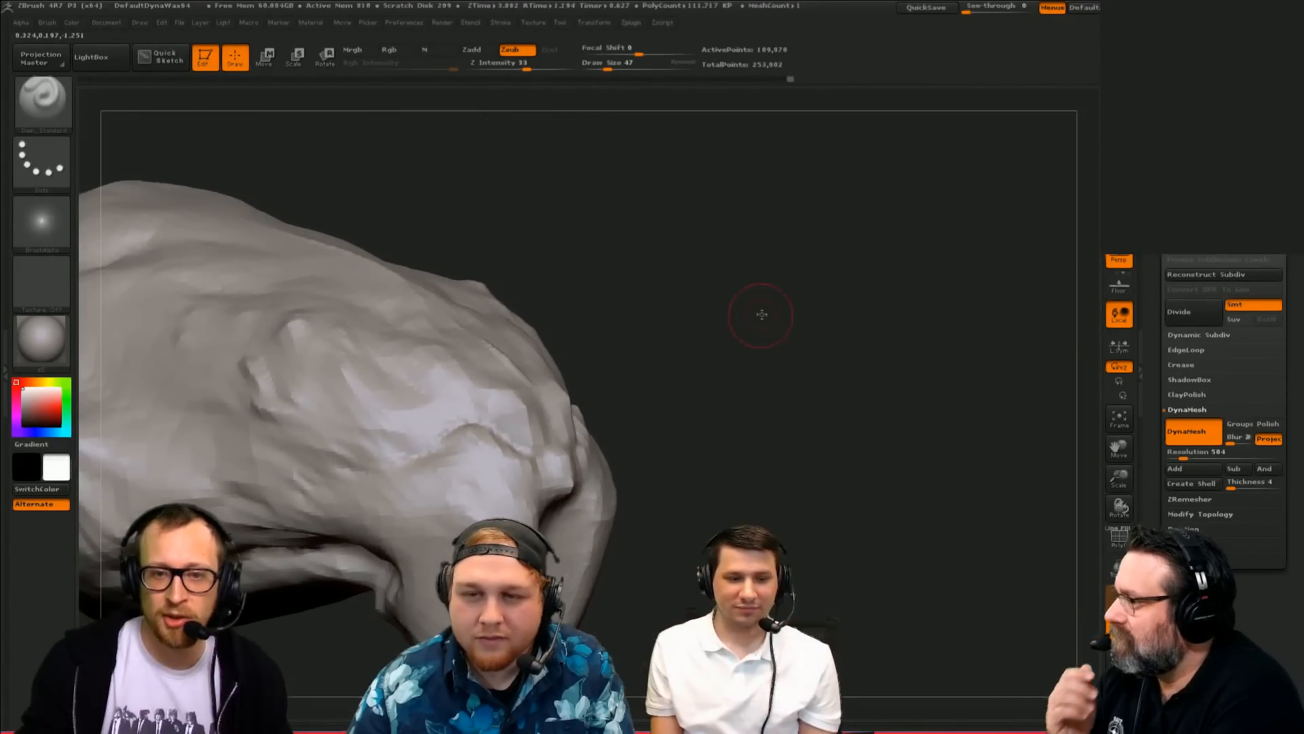
mouse_move(763, 315)
alt+mouse_down()
mouse_move(898, 290)
mouse_move(512, 294)
mouse_move(537, 299)
alt+mouse_up()
key(s)
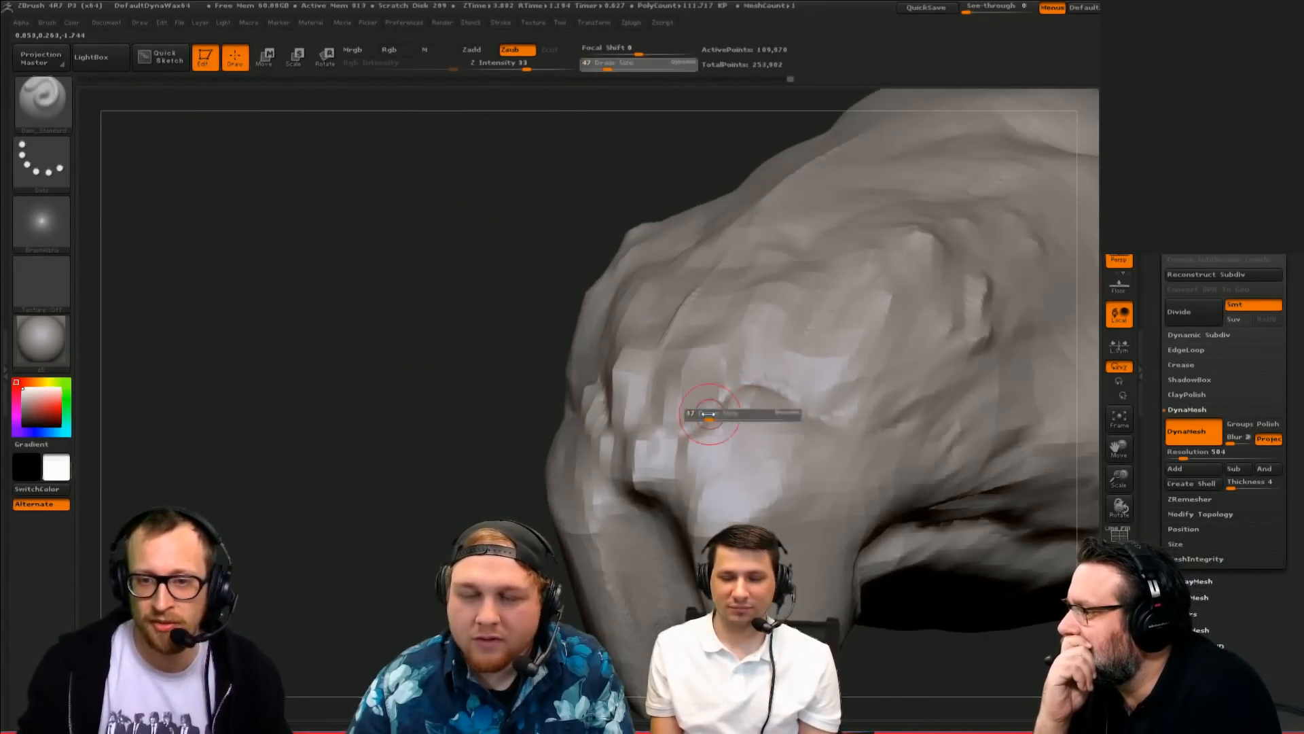
drag(711, 412, 705, 411)
key(b)
key(c)
key(b)
click(1182, 186)
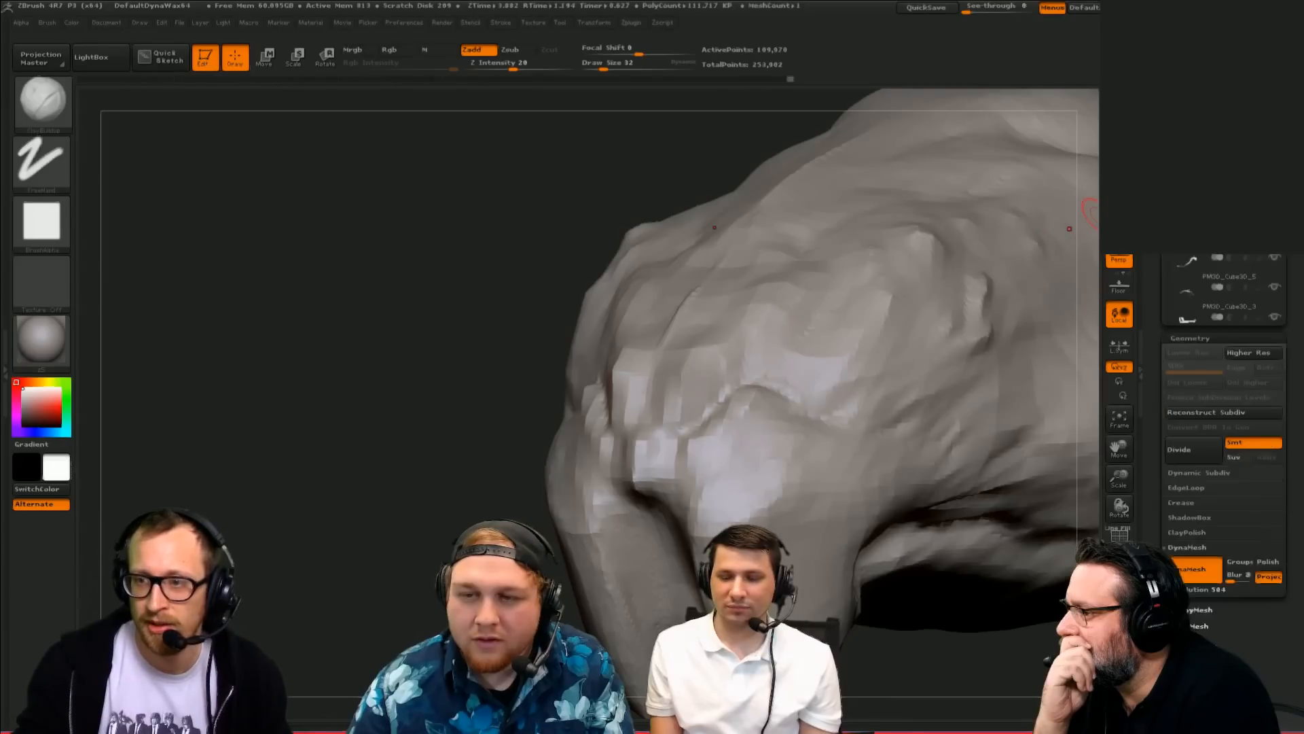
drag(1008, 607, 1043, 638)
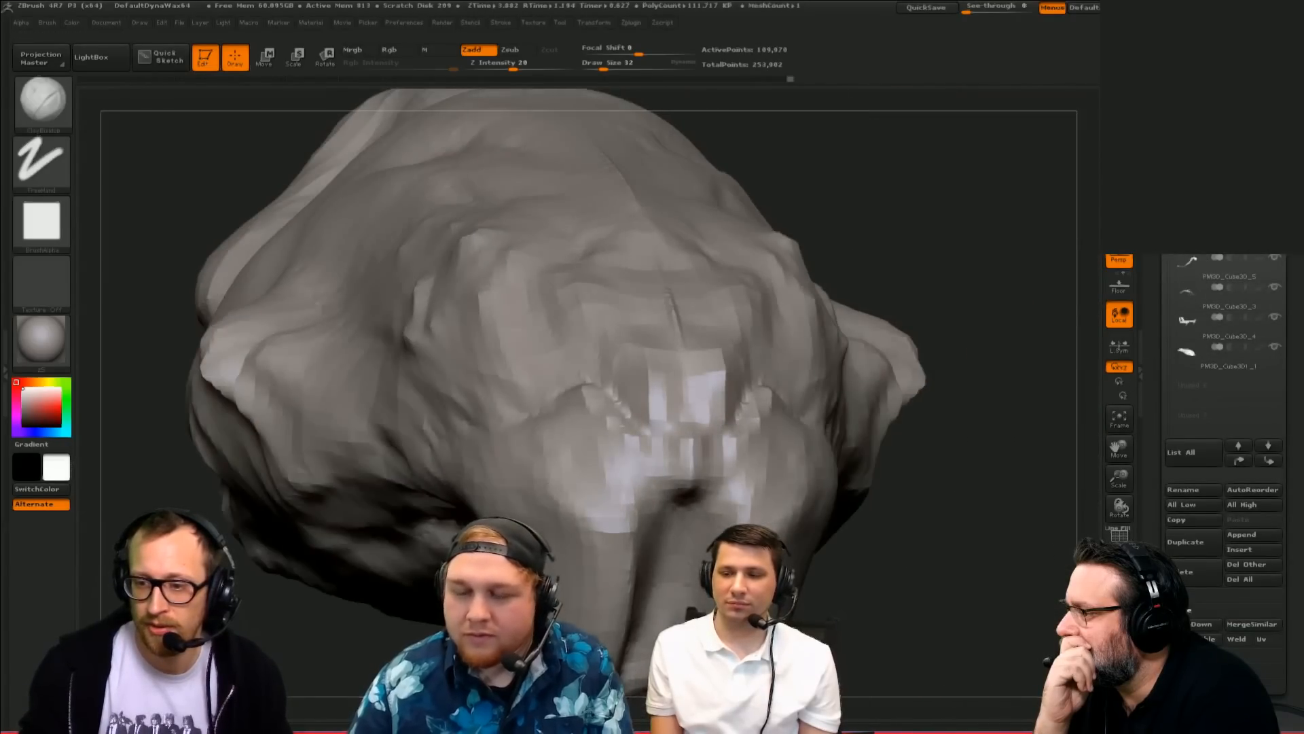
drag(1197, 654, 1196, 421)
click(1190, 471)
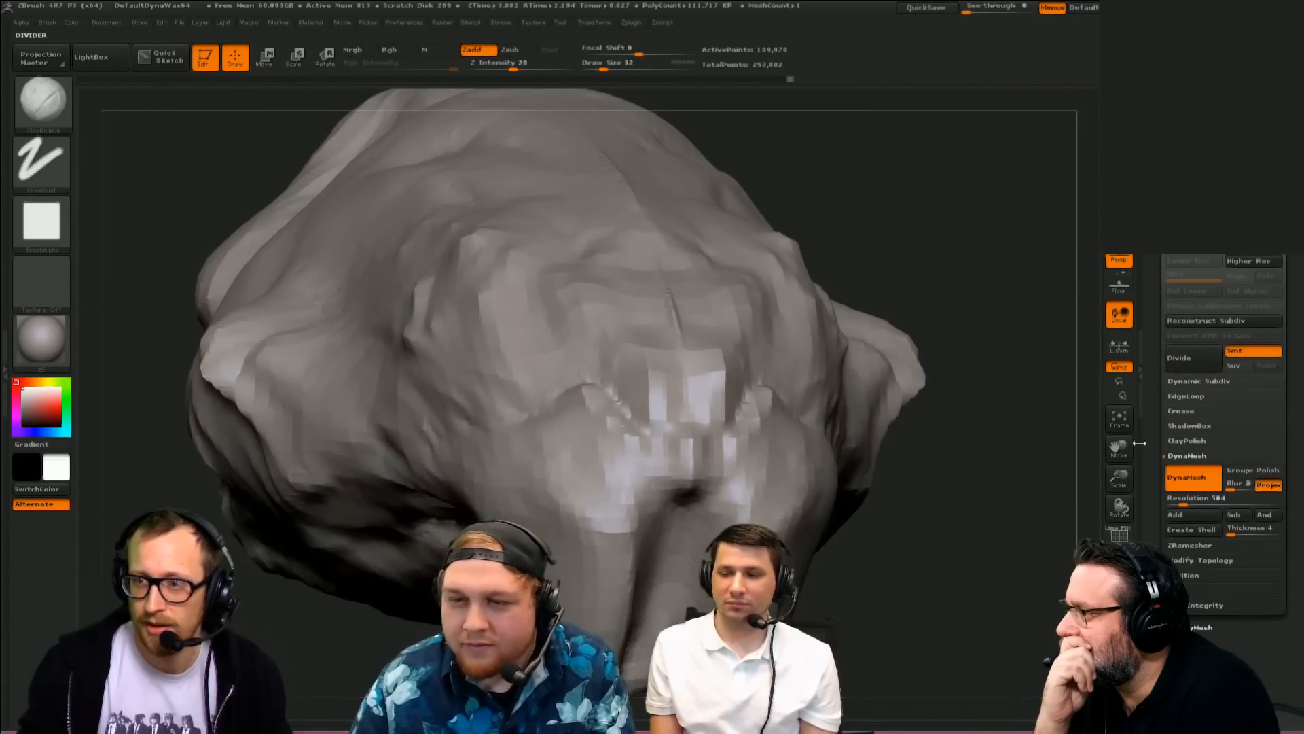
drag(931, 557, 911, 541)
Step: Try placing a mirrored pair of small eye spheres on the front of the head with the InsertSphere brush
key(b)
key(i)
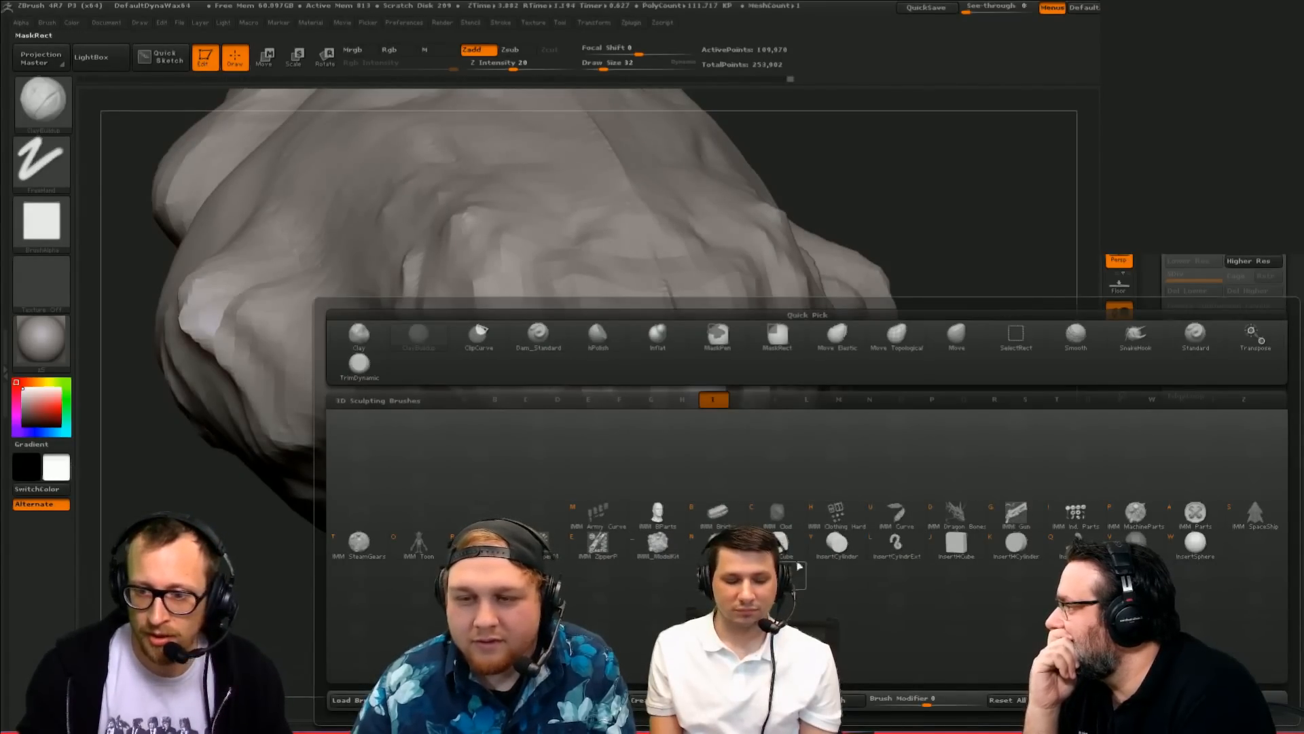
click(1072, 543)
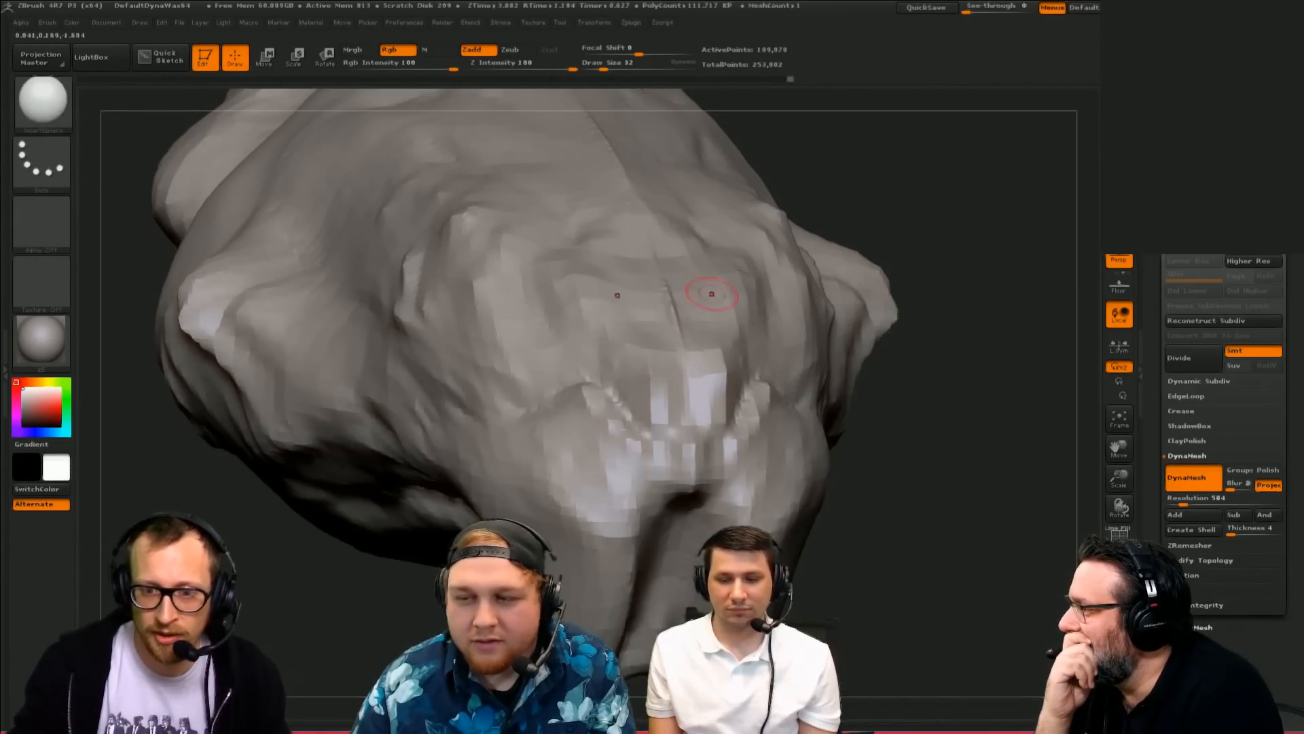
drag(946, 190, 1013, 191)
drag(645, 376, 643, 391)
drag(972, 248, 907, 250)
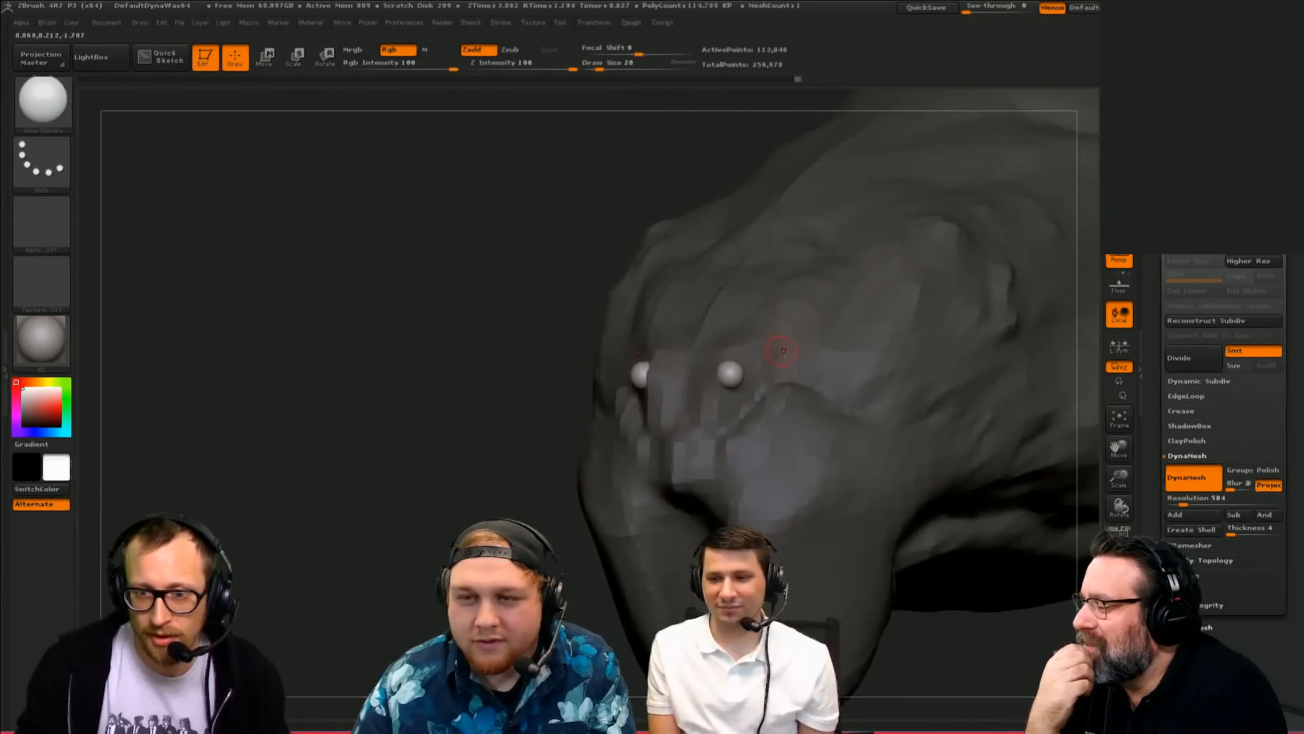
Step: Try adding a larger mirrored pair of eye spheres farther out on the head and a smaller pair between them
alt+drag(453, 499, 445, 457)
key(s)
drag(803, 355, 807, 356)
drag(807, 352, 801, 396)
key(s)
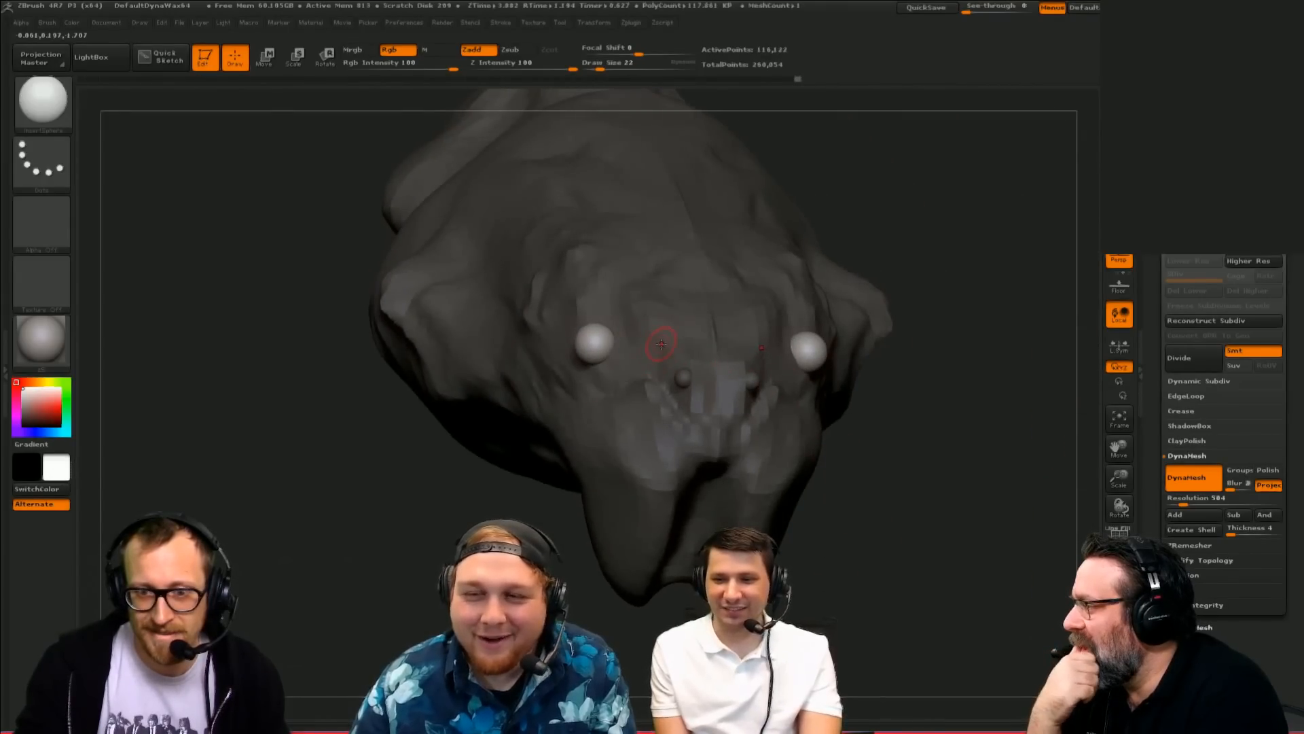
drag(661, 345, 656, 354)
drag(941, 306, 985, 306)
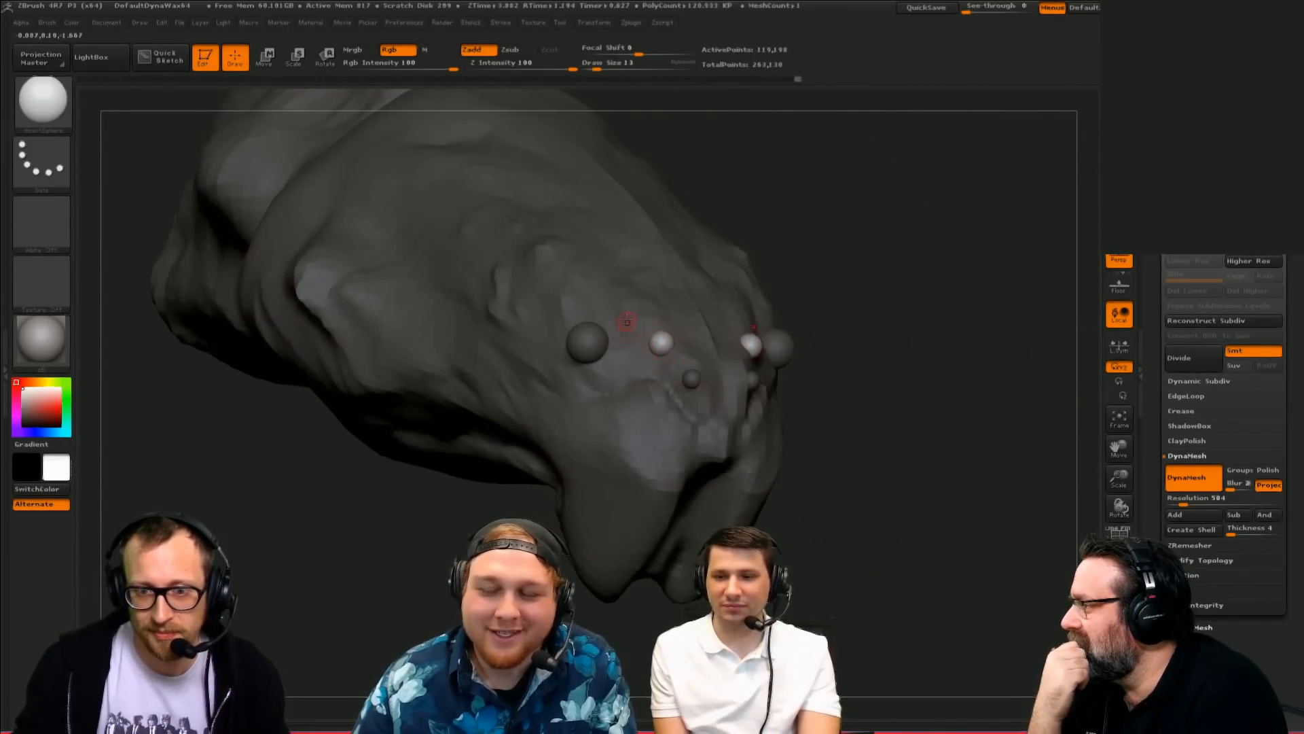
Step: Try two different positions for another pair of small eye spheres, undoing each placement
drag(632, 308, 631, 327)
drag(920, 440, 802, 435)
key(ctrl+z)
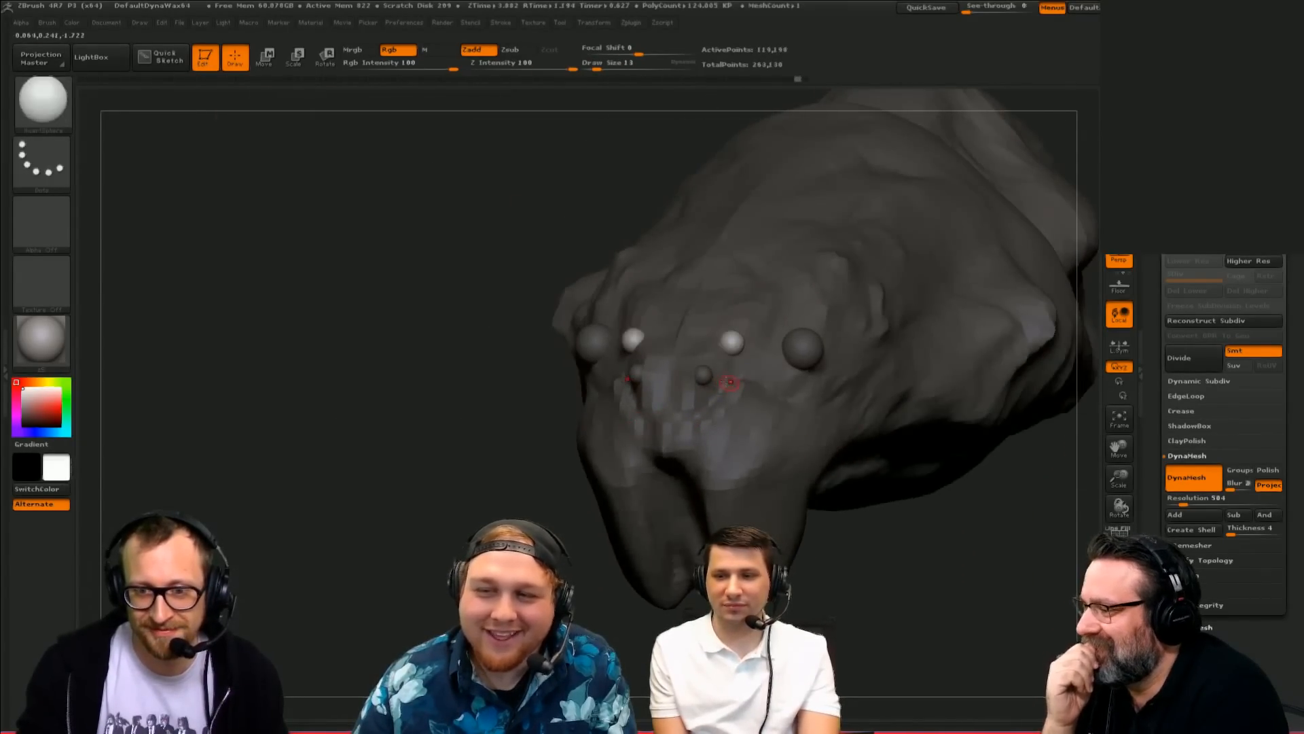
drag(676, 341, 674, 366)
drag(540, 515, 628, 513)
key(ctrl+z)
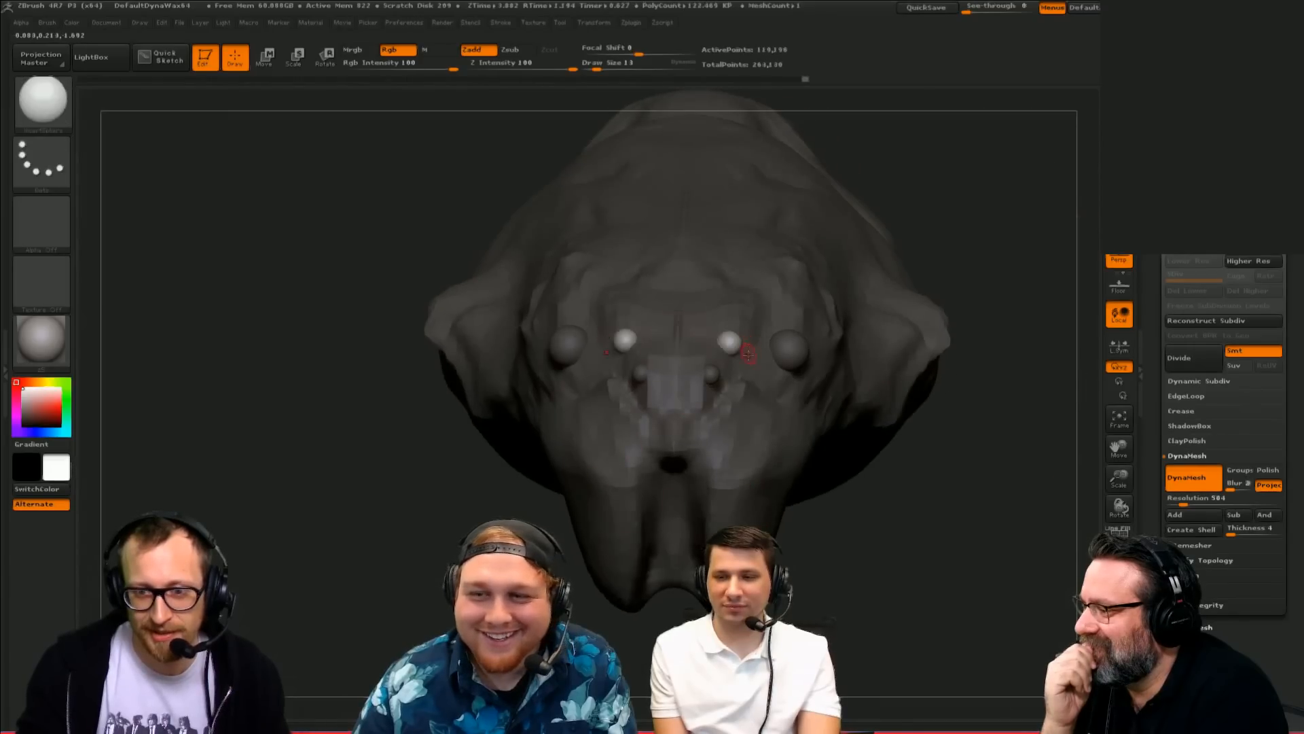
Step: Try clustering more small mirrored spheres around the large eye spheres on both sides of the head
drag(752, 327, 754, 350)
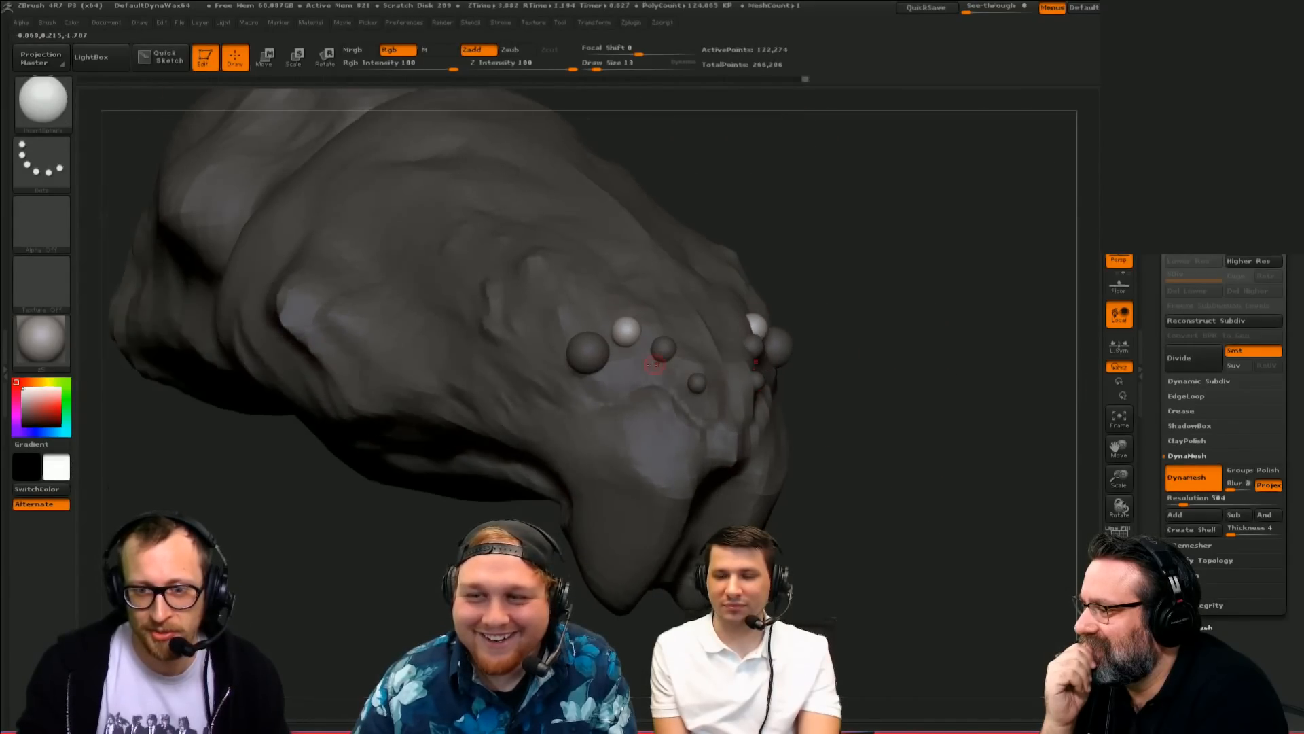
drag(621, 365, 623, 370)
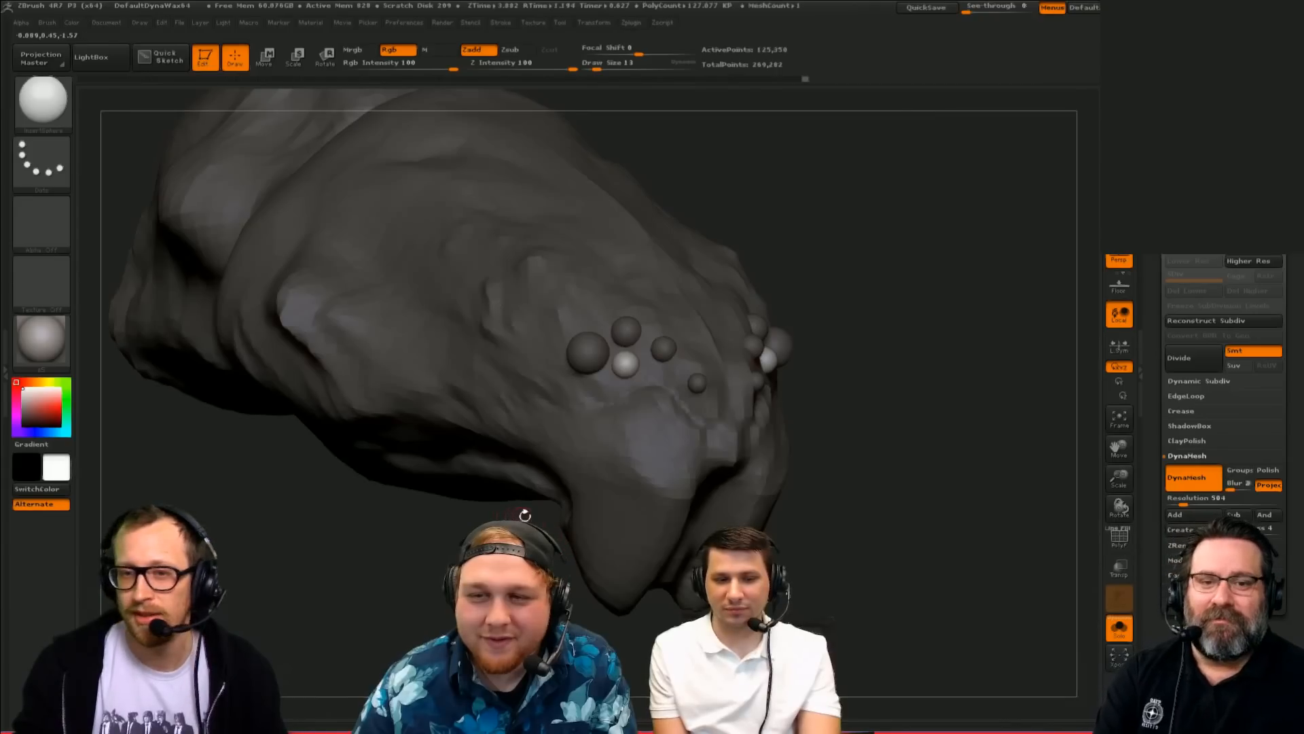
key(ctrl+shift)
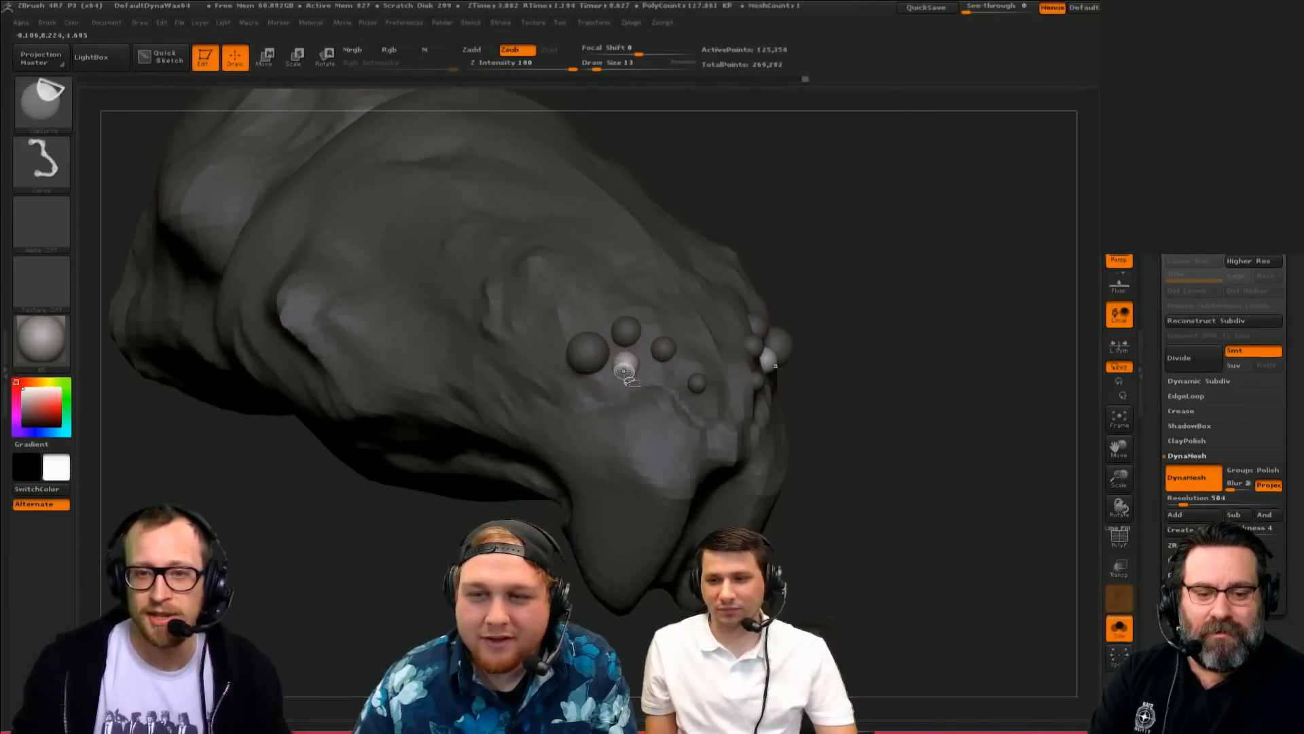
mouse_move(654, 367)
mouse_down()
mouse_move(684, 349)
mouse_move(654, 371)
mouse_move(646, 348)
mouse_up()
mouse_move(826, 281)
mouse_down()
mouse_move(607, 307)
mouse_move(577, 339)
mouse_up()
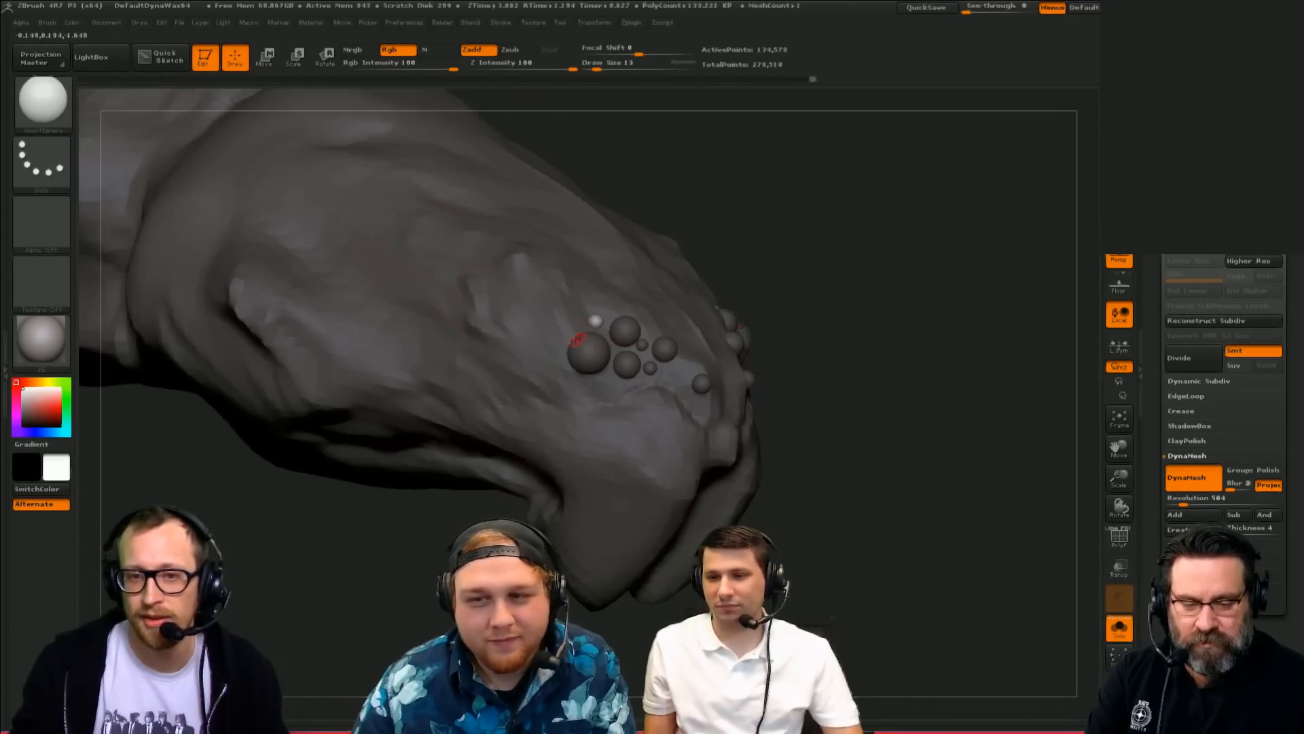
mouse_move(849, 272)
mouse_down()
mouse_move(645, 292)
mouse_move(550, 272)
mouse_up()
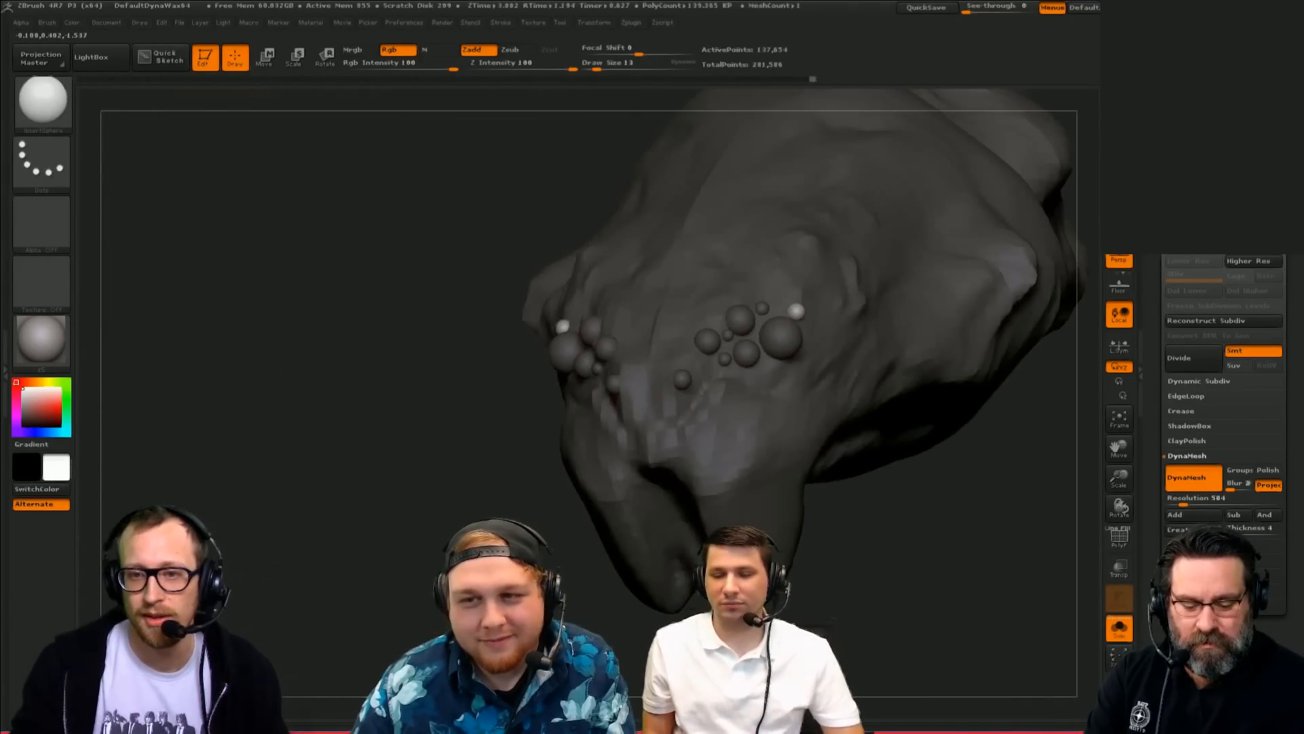
Step: Discard the inserted eye spheres and set up the Dam Standard brush at draw size 19 facing the head's front
mouse_move(285, 448)
alt+mouse_down()
mouse_move(259, 326)
mouse_move(392, 418)
mouse_move(442, 414)
alt+mouse_up()
mouse_move(772, 279)
alt+mouse_down()
mouse_move(863, 475)
mouse_move(924, 443)
alt+mouse_up()
key(b)
key(m)
key(v)
mouse_move(843, 441)
mouse_down()
mouse_move(824, 442)
mouse_move(897, 466)
mouse_move(810, 443)
mouse_move(764, 457)
mouse_up()
key(b)
key(d)
key(s)
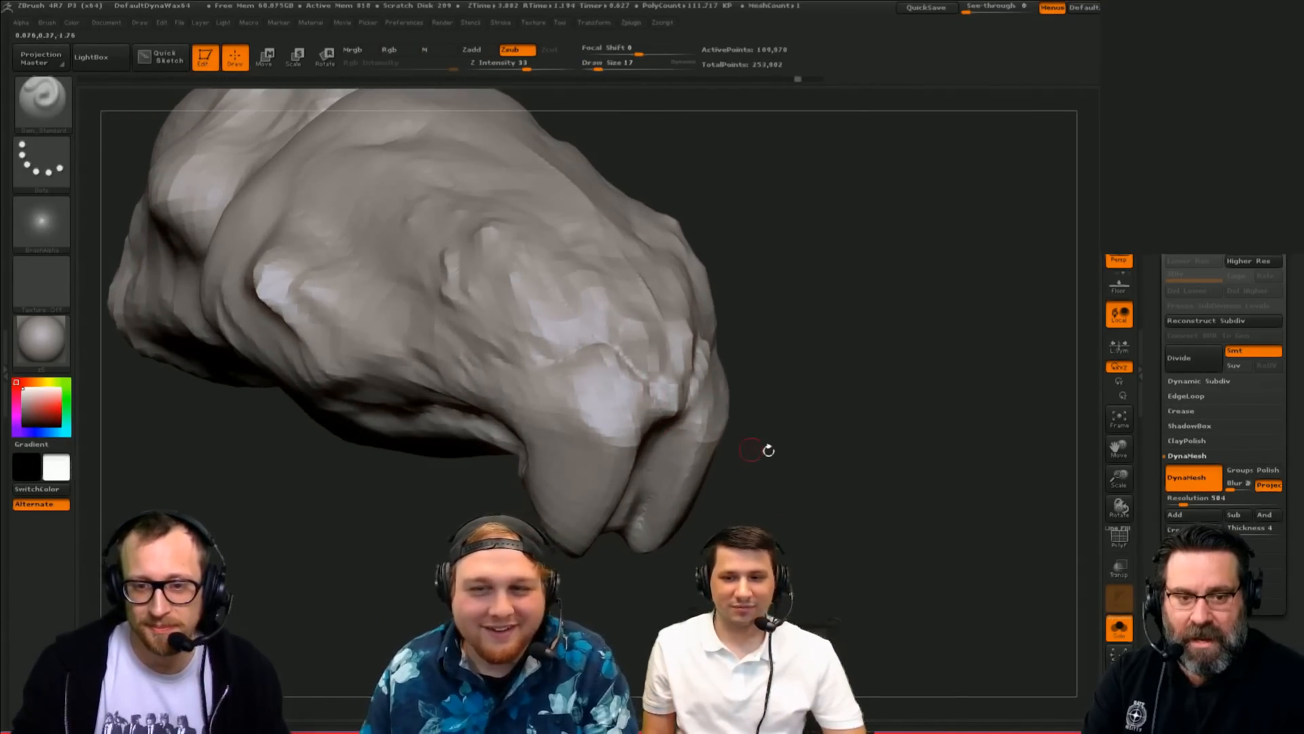
key(f)
drag(650, 604, 656, 506)
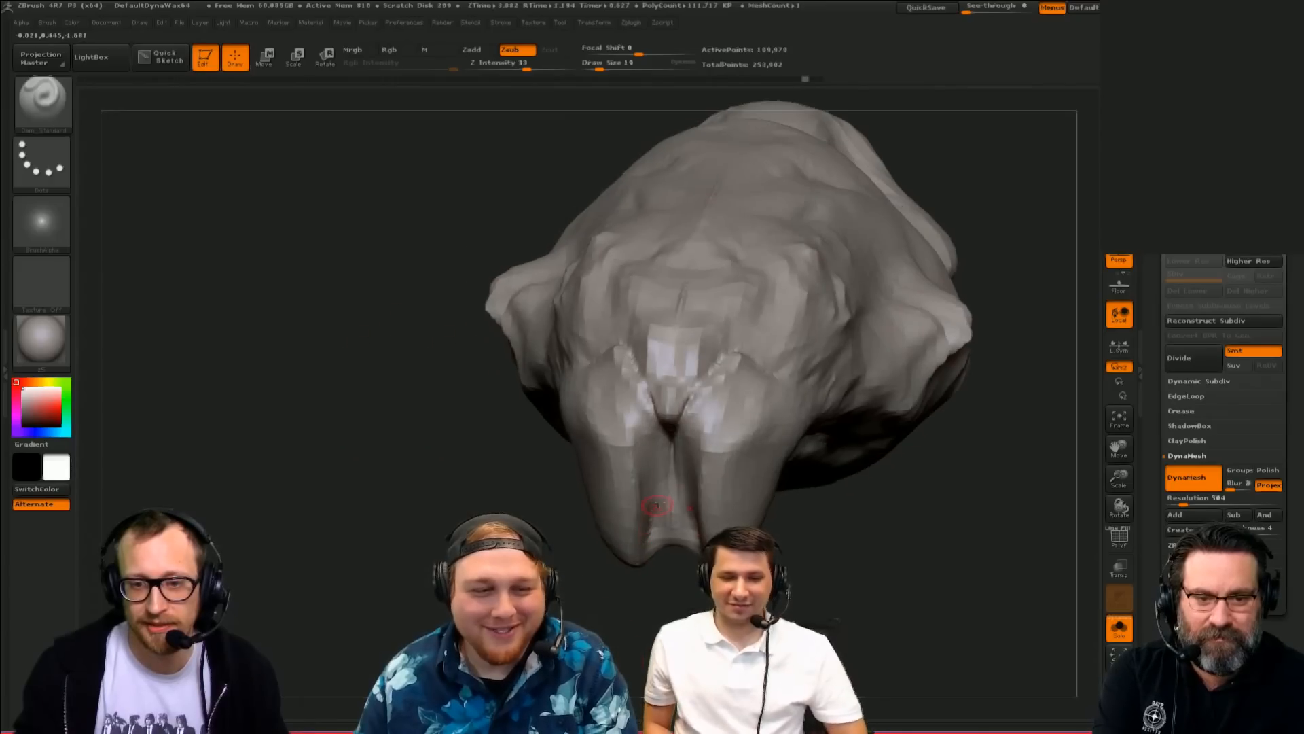
Step: Carve a crease between the two front mandibles with Dam Standard and set up the Clay brush with RGB painting off
drag(649, 596, 656, 538)
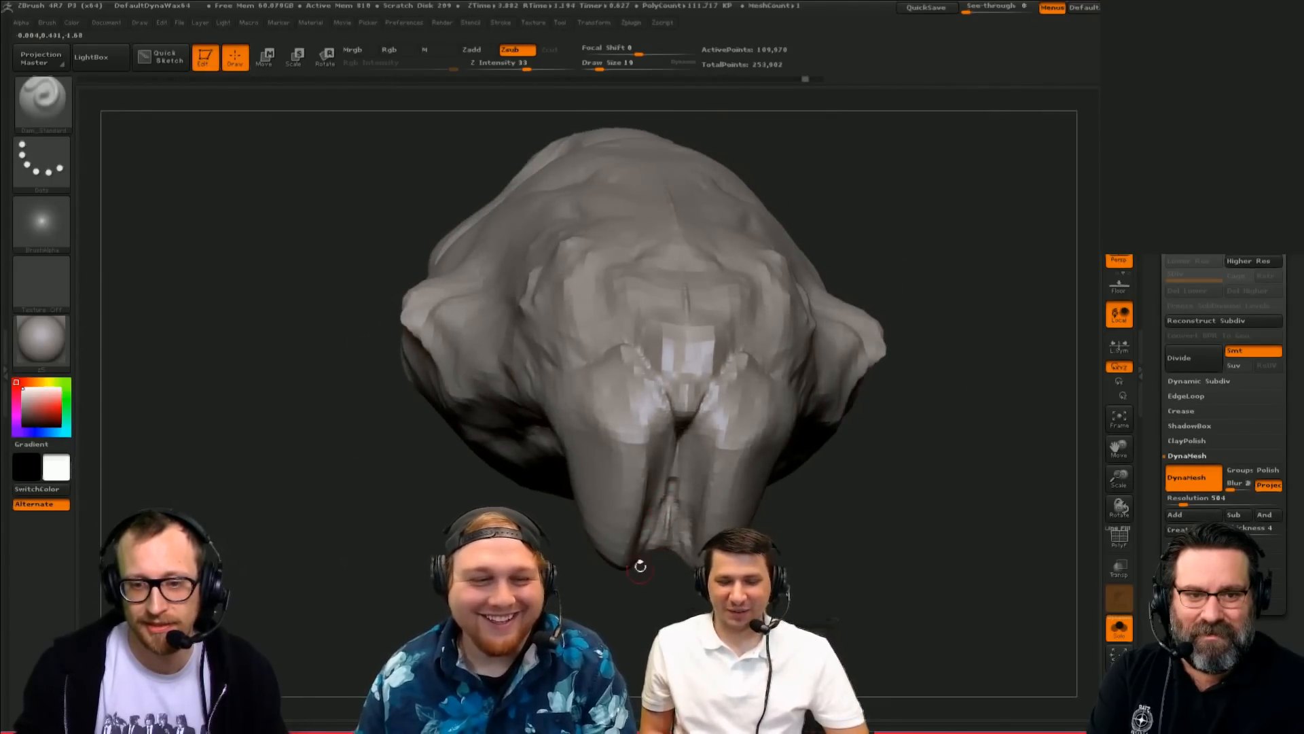
key(b)
key(c)
key(l)
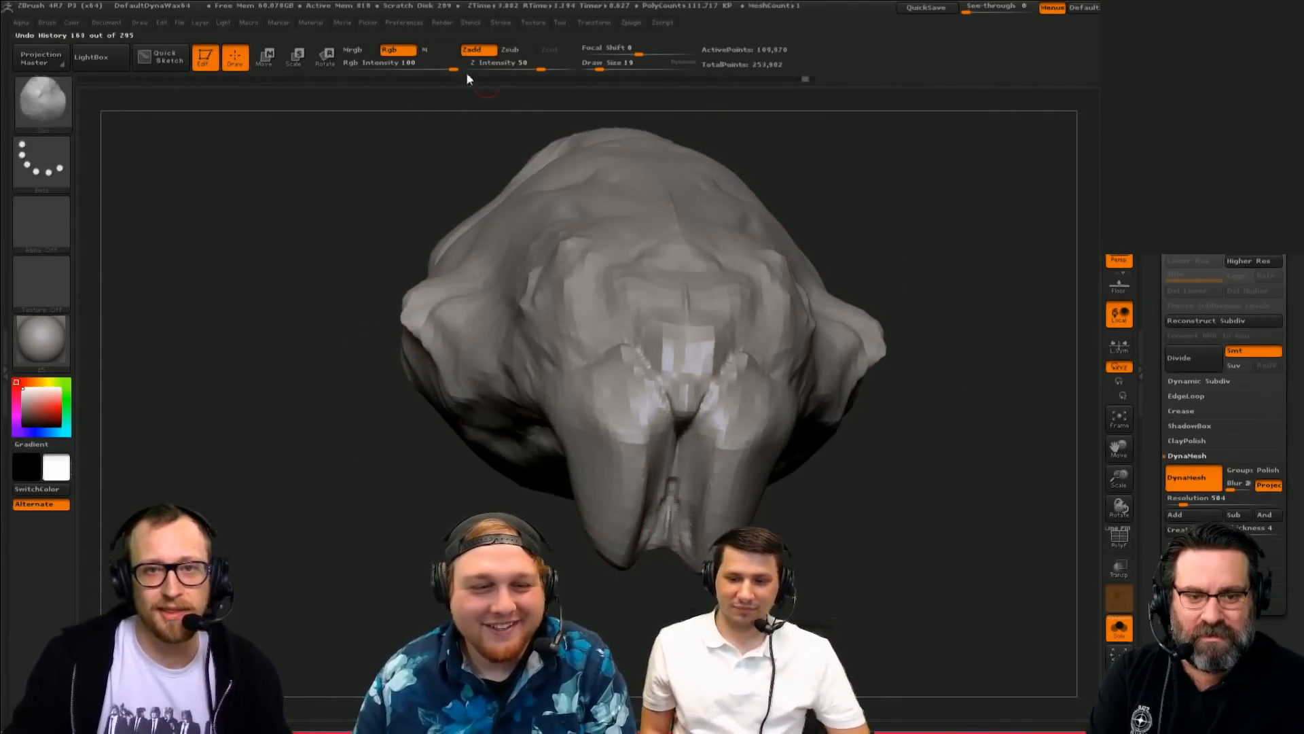
click(398, 52)
drag(403, 208, 347, 163)
drag(589, 637, 673, 629)
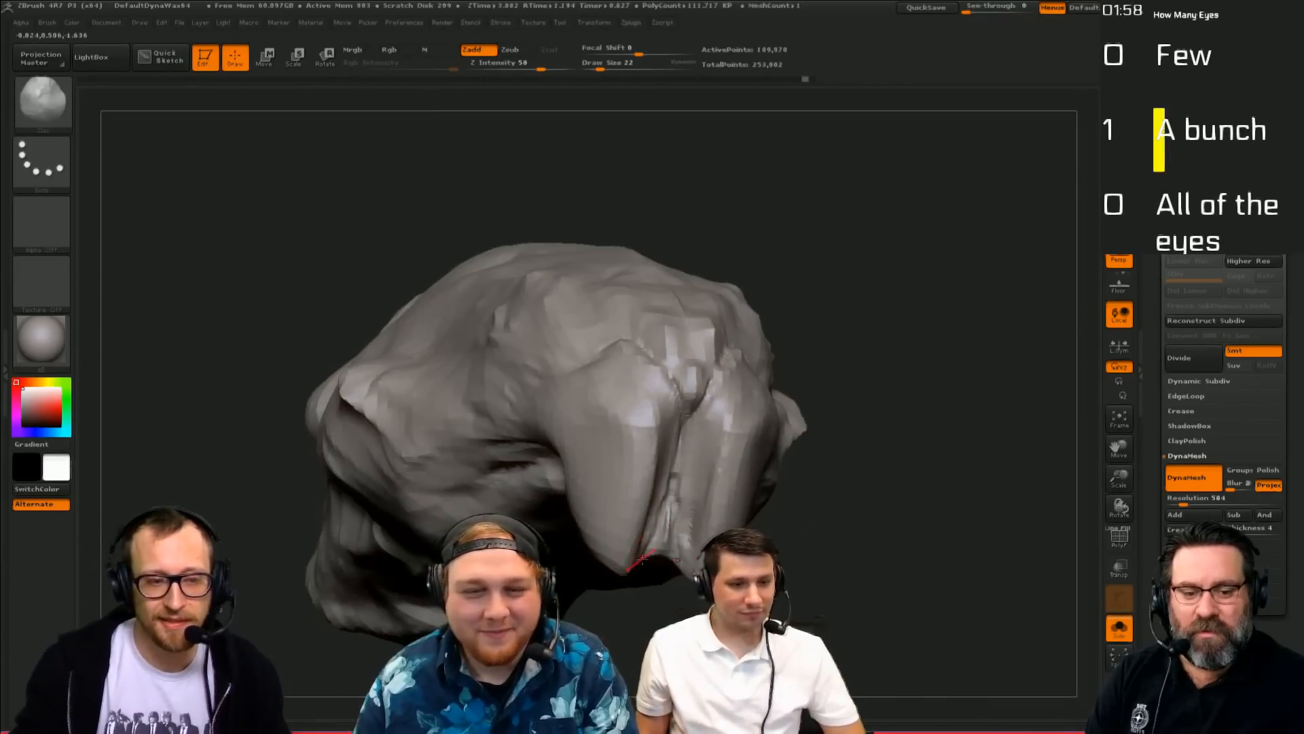
Step: Carve creases into the top of the snout with Dam Standard at draw size 22 and show the whole creature
mouse_move(885, 298)
mouse_down()
mouse_move(865, 312)
mouse_move(868, 373)
mouse_up()
key(b)
key(d)
key(s)
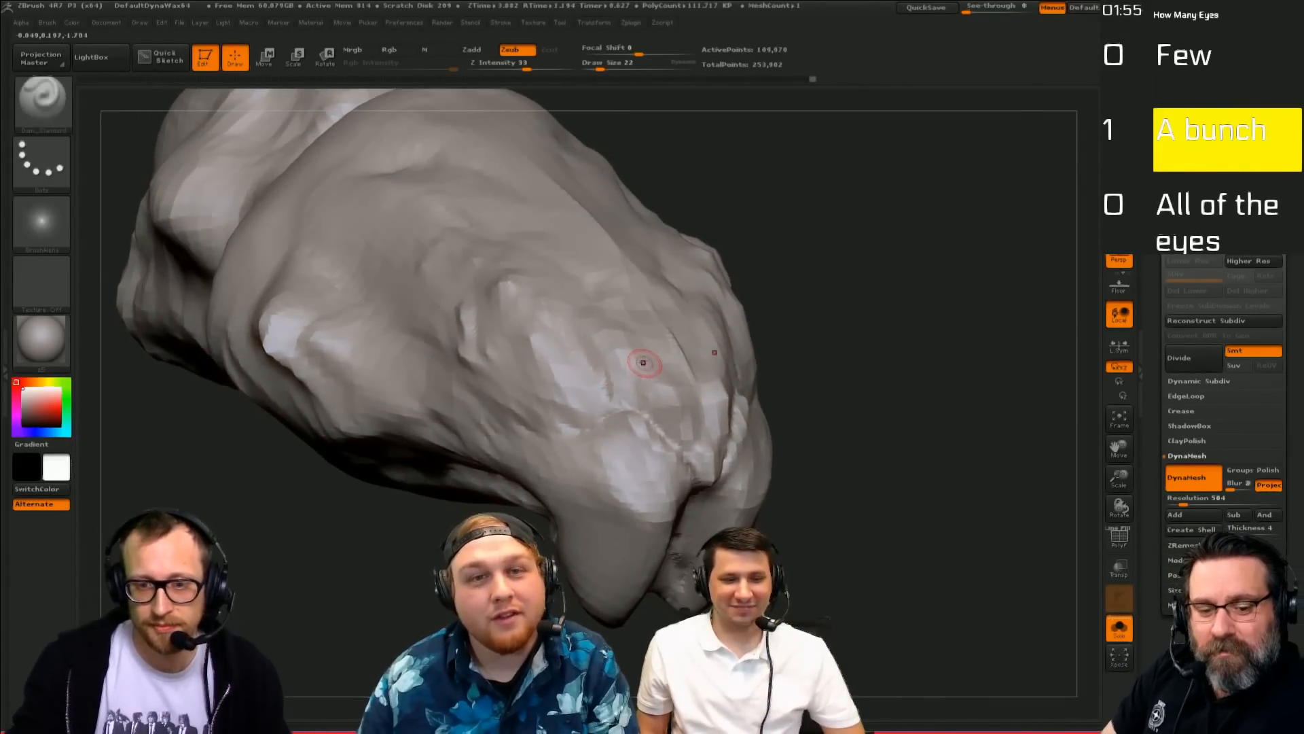
key(b)
key(s)
key(t)
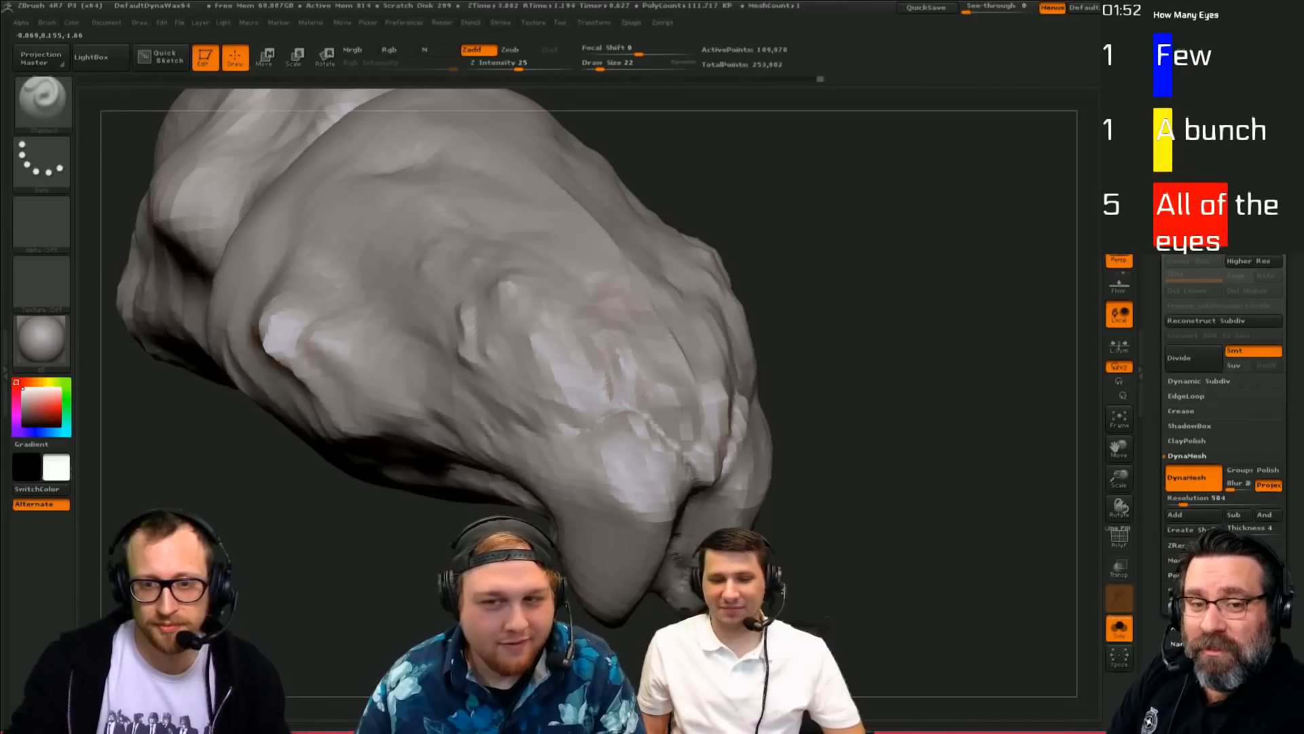
key(alt+s)
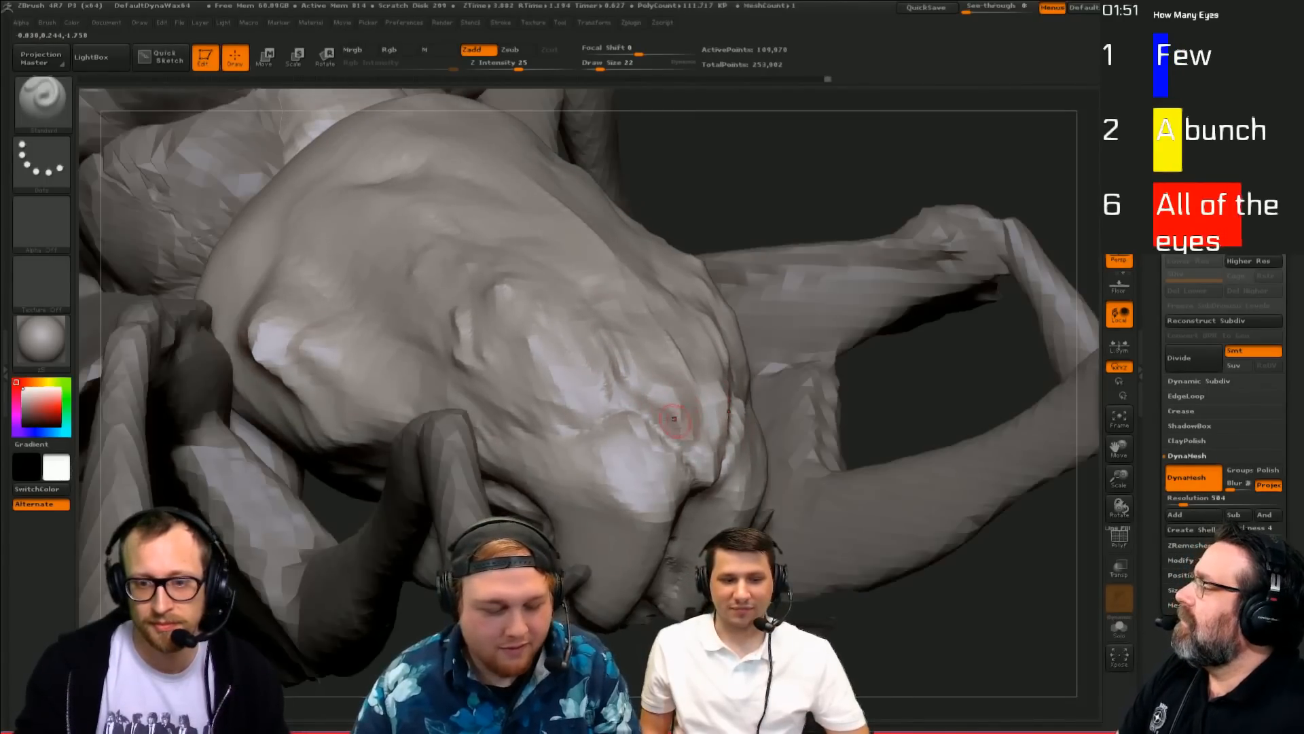
Step: Build up small raised wrinkles on the snout above the mandibles with the ClayBuildup brush at draw sizes 19 and 22
key(b)
key(c)
key(b)
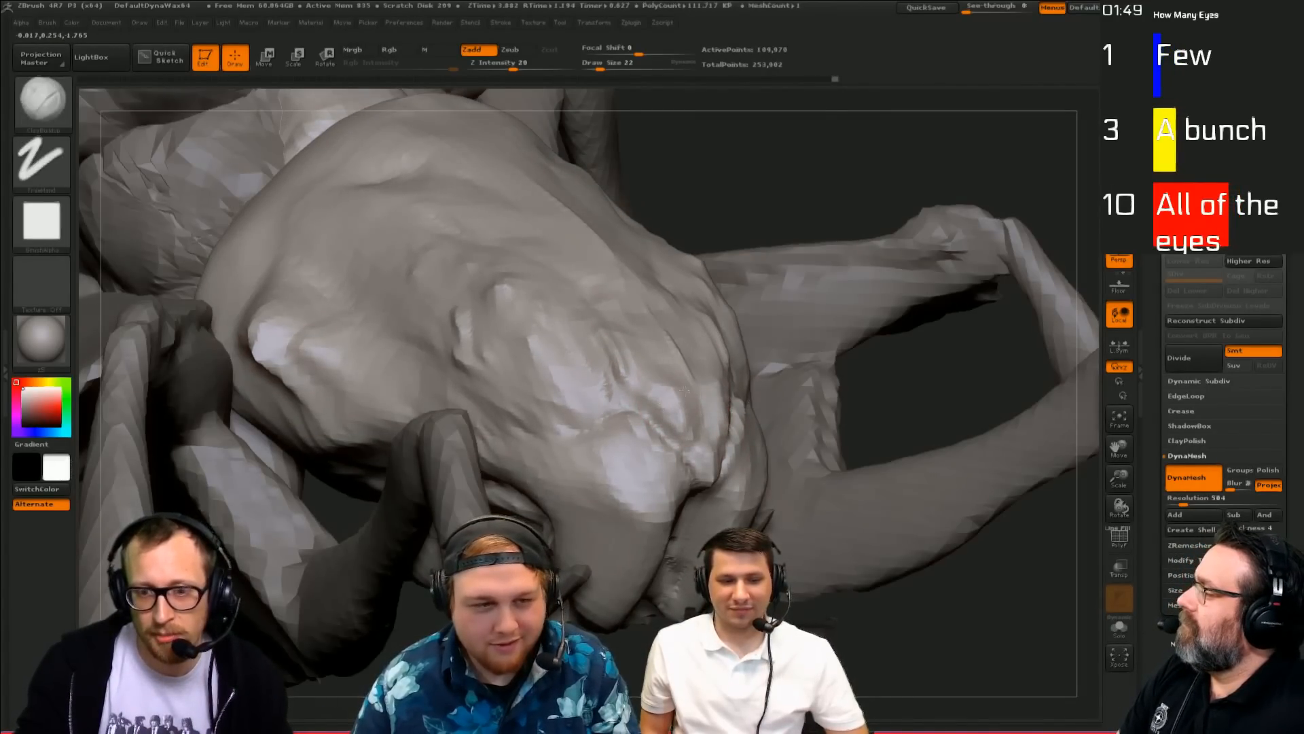
drag(745, 238, 740, 299)
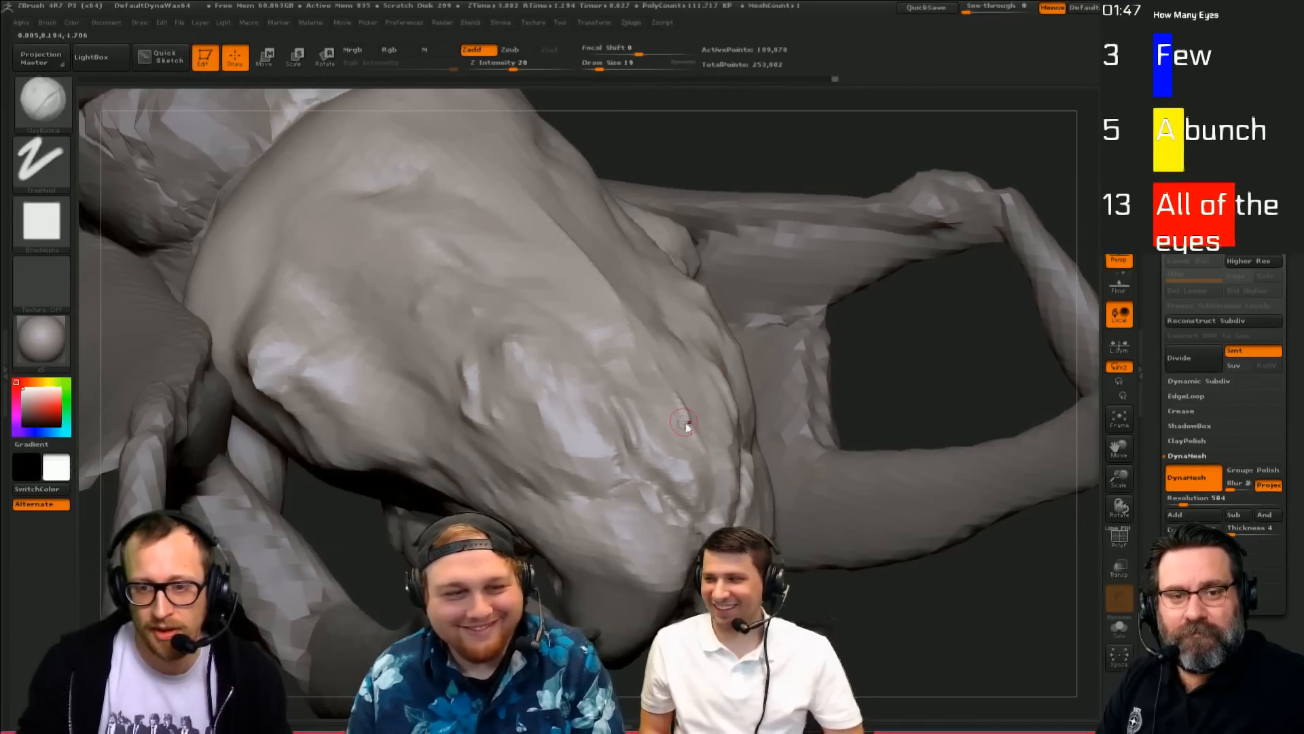
drag(685, 423, 720, 450)
key(bracketright)
key(bracketright)
key(bracketright)
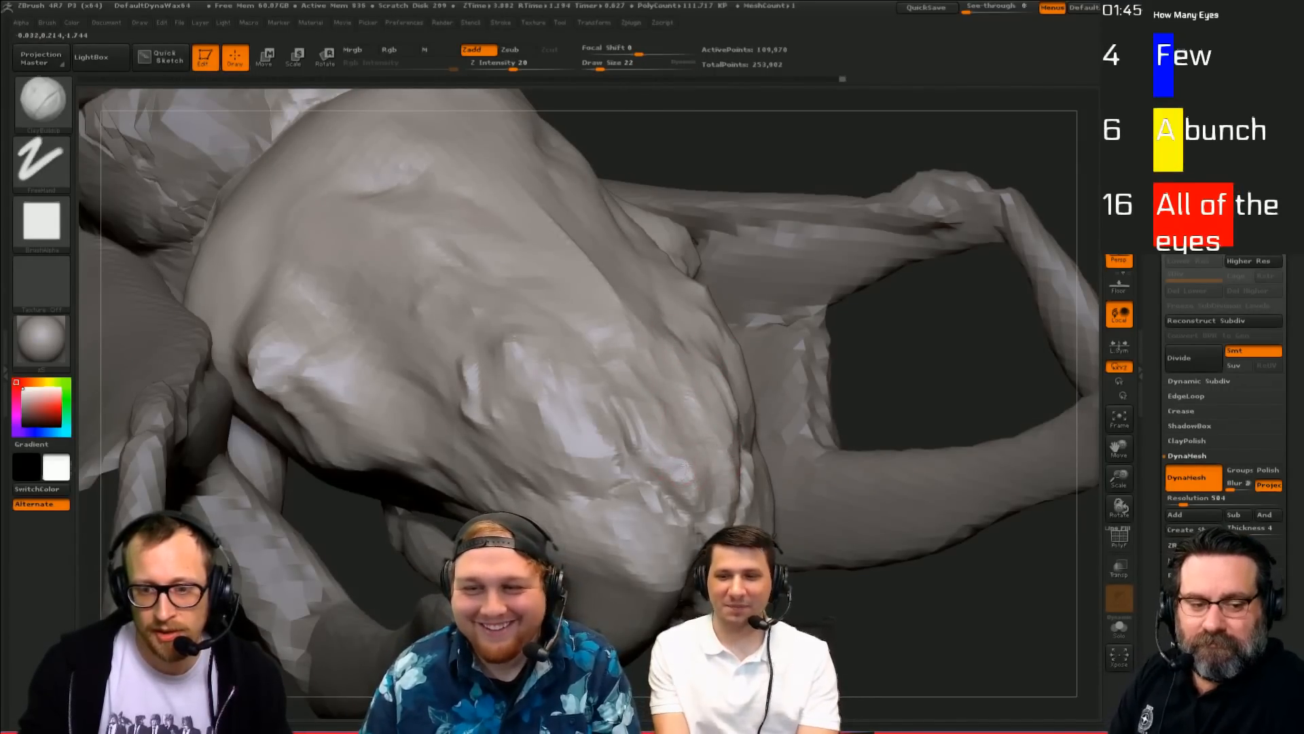
drag(644, 412, 650, 426)
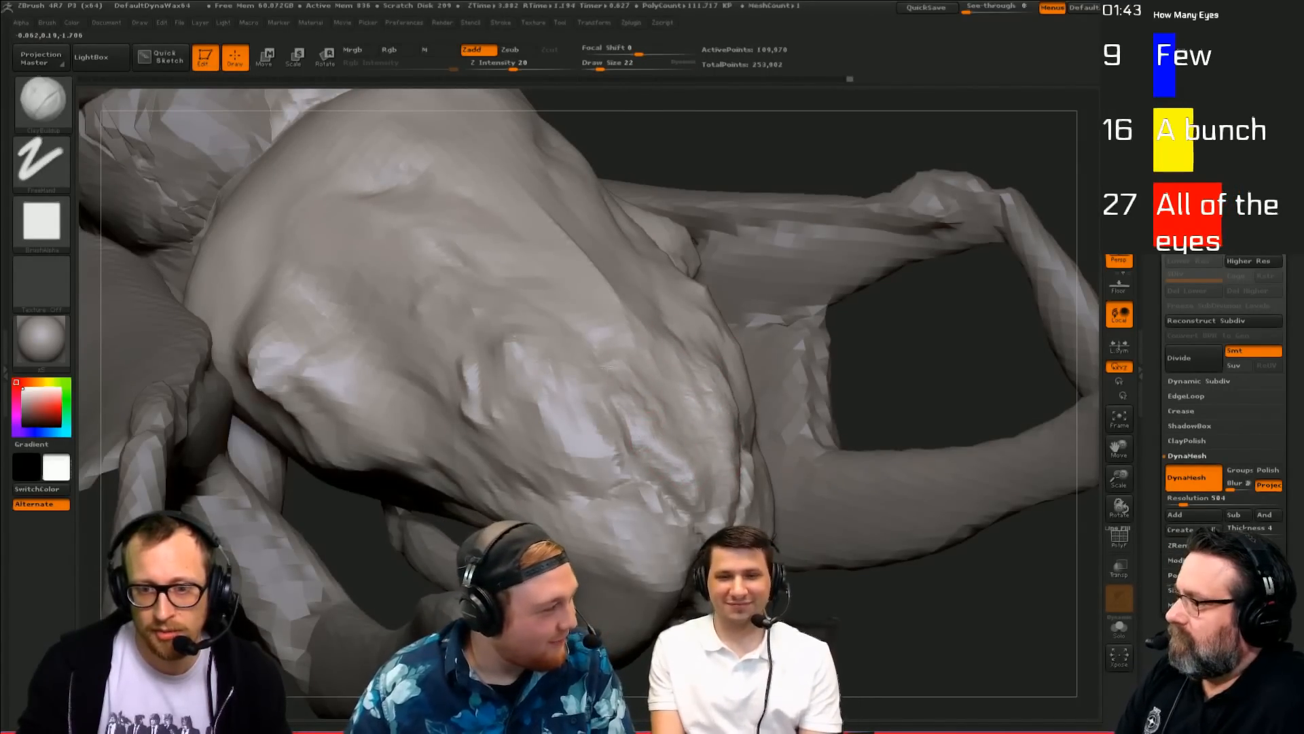
Step: Build up long ridges across the top of the head with ClayBuildup at draw sizes 62 and 42
mouse_move(747, 132)
mouse_down()
mouse_move(756, 117)
mouse_move(759, 181)
mouse_move(781, 225)
mouse_up()
key(bracketright)
key(bracketright)
key(bracketright)
key(bracketright)
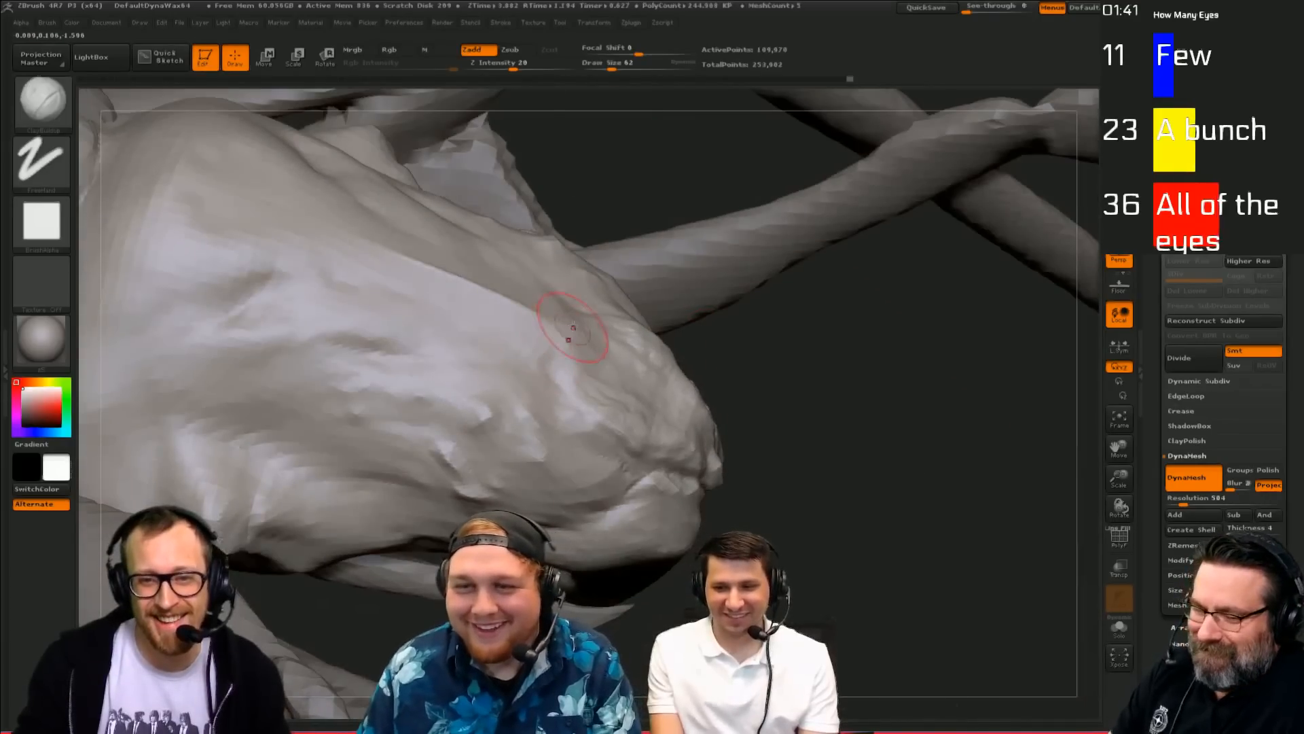
mouse_move(877, 353)
mouse_down()
mouse_move(894, 472)
mouse_move(883, 408)
mouse_up()
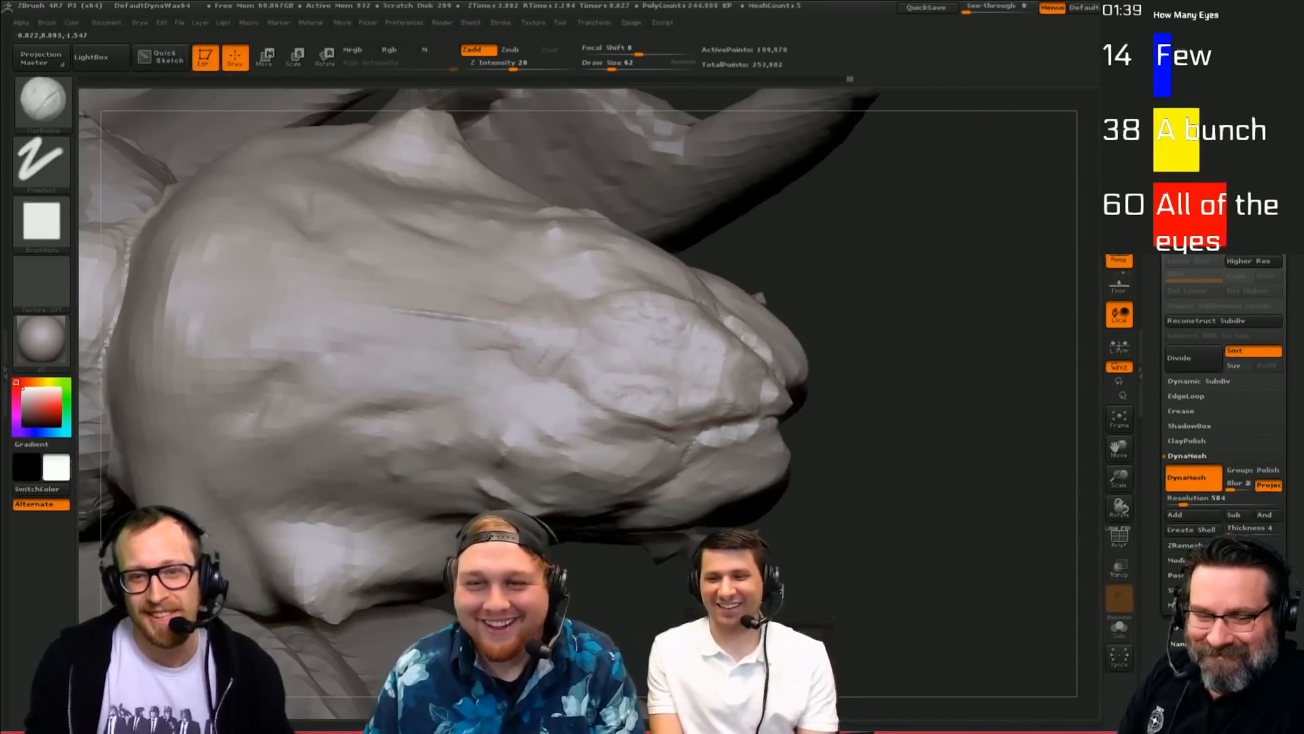
key(bracketleft)
key(bracketleft)
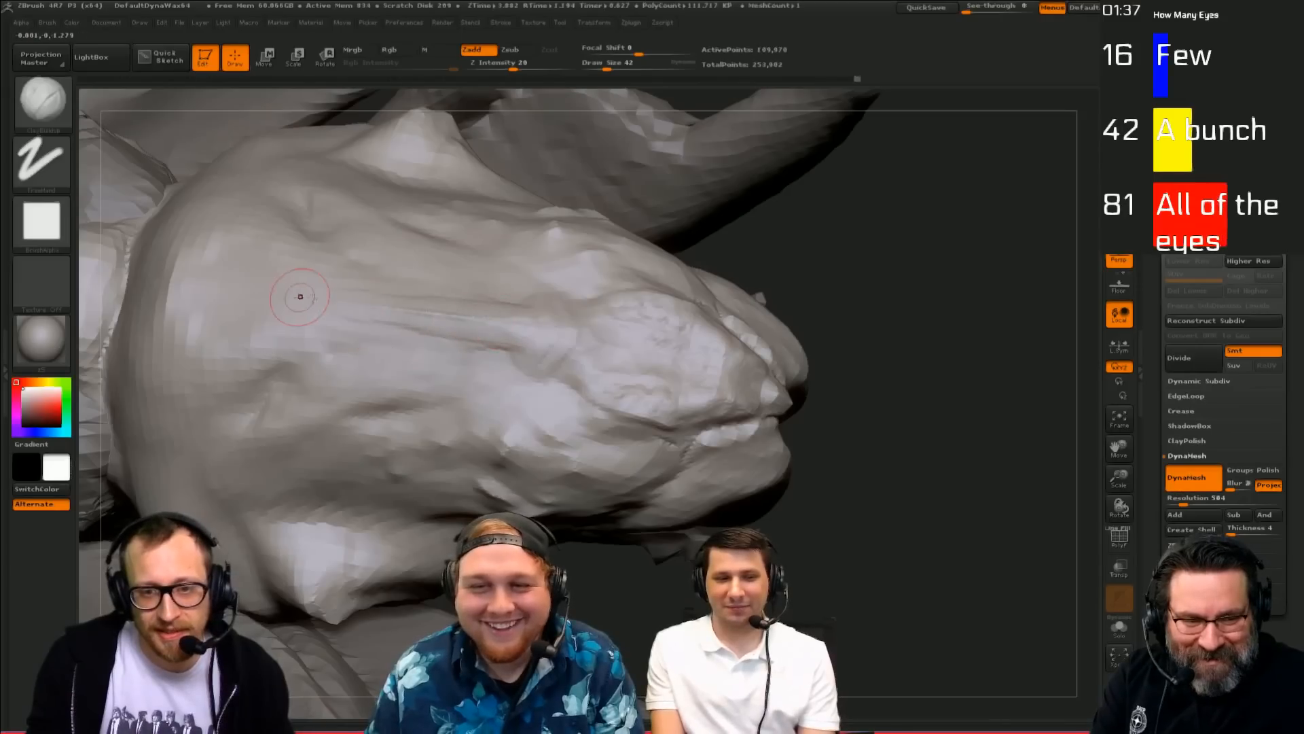
Step: Shape the folds on the side of the head with the Standard brush and with ClayBuildup at draw size 50
key(b)
key(s)
key(t)
key(s)
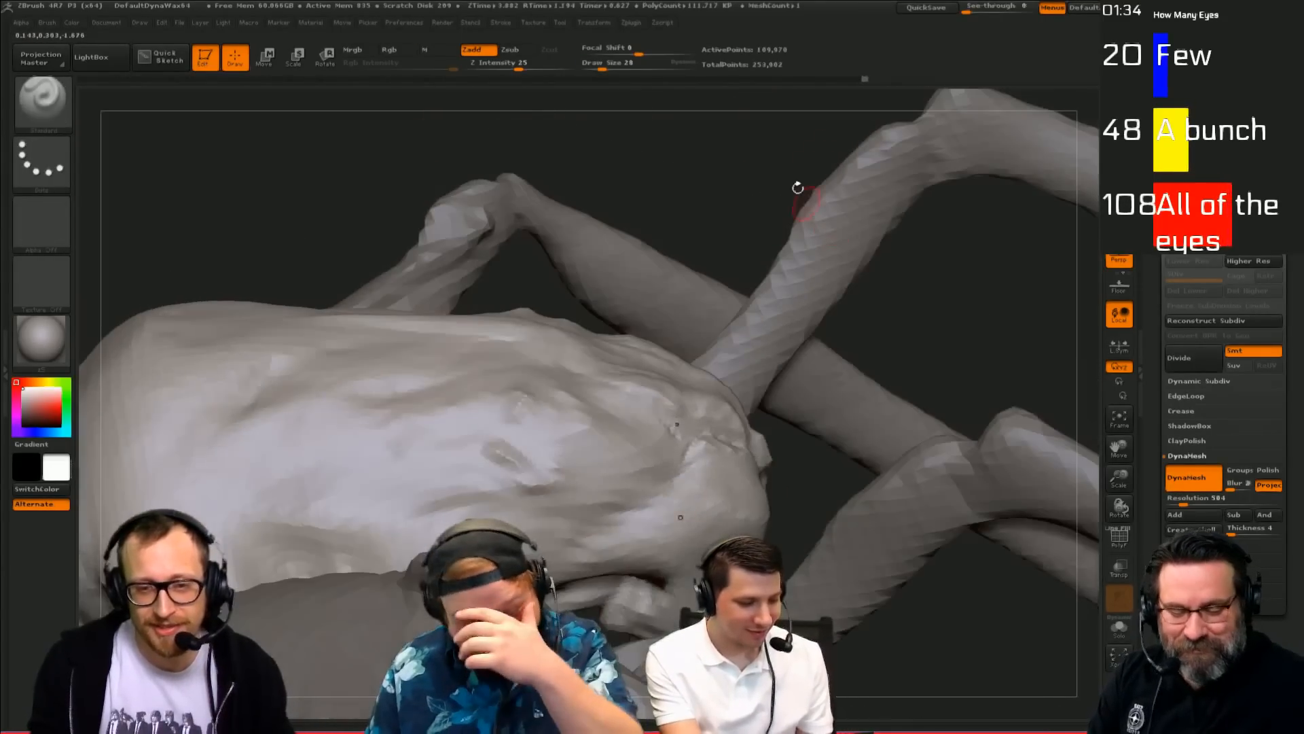
mouse_move(795, 187)
mouse_down()
mouse_move(778, 276)
mouse_move(726, 399)
mouse_up()
key(bracketright)
key(bracketright)
key(bracketright)
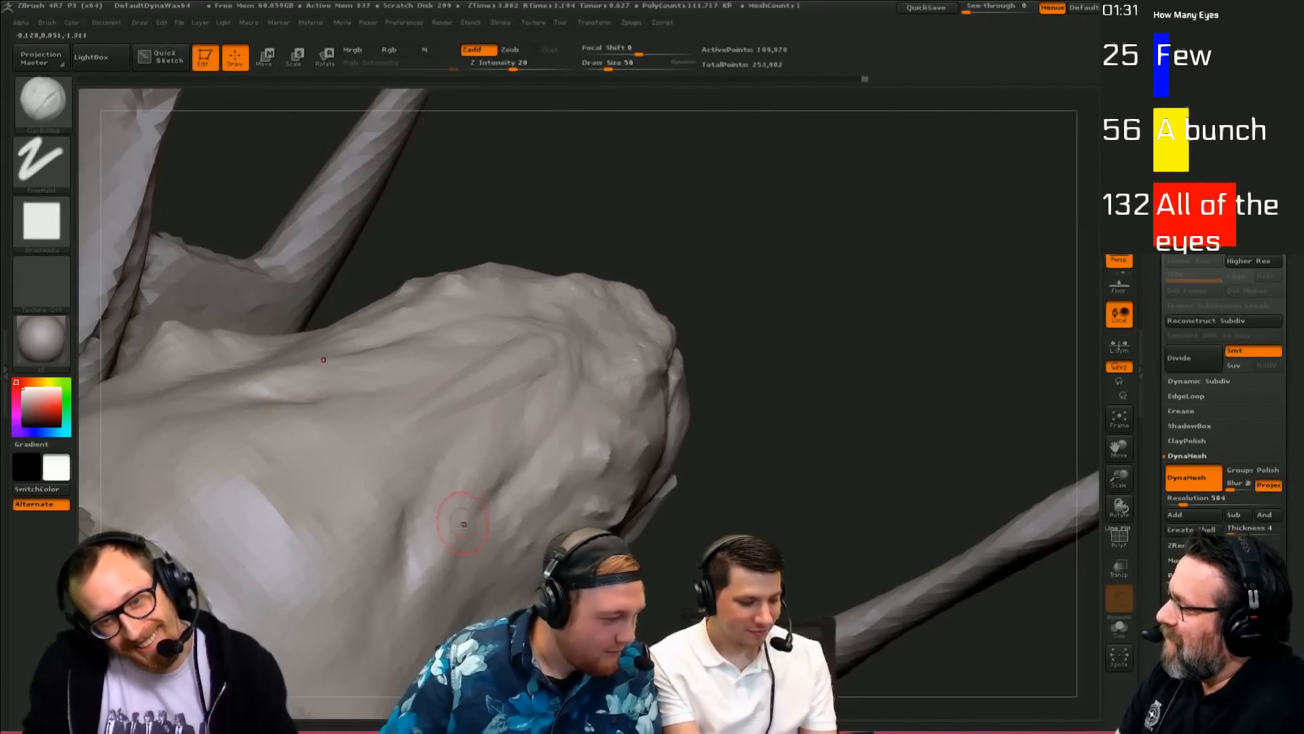
Step: Carve creases between the folds on the side of the head with Dam Standard at a reduced draw size
key(b)
key(d)
key(s)
key(bracketleft)
key(bracketleft)
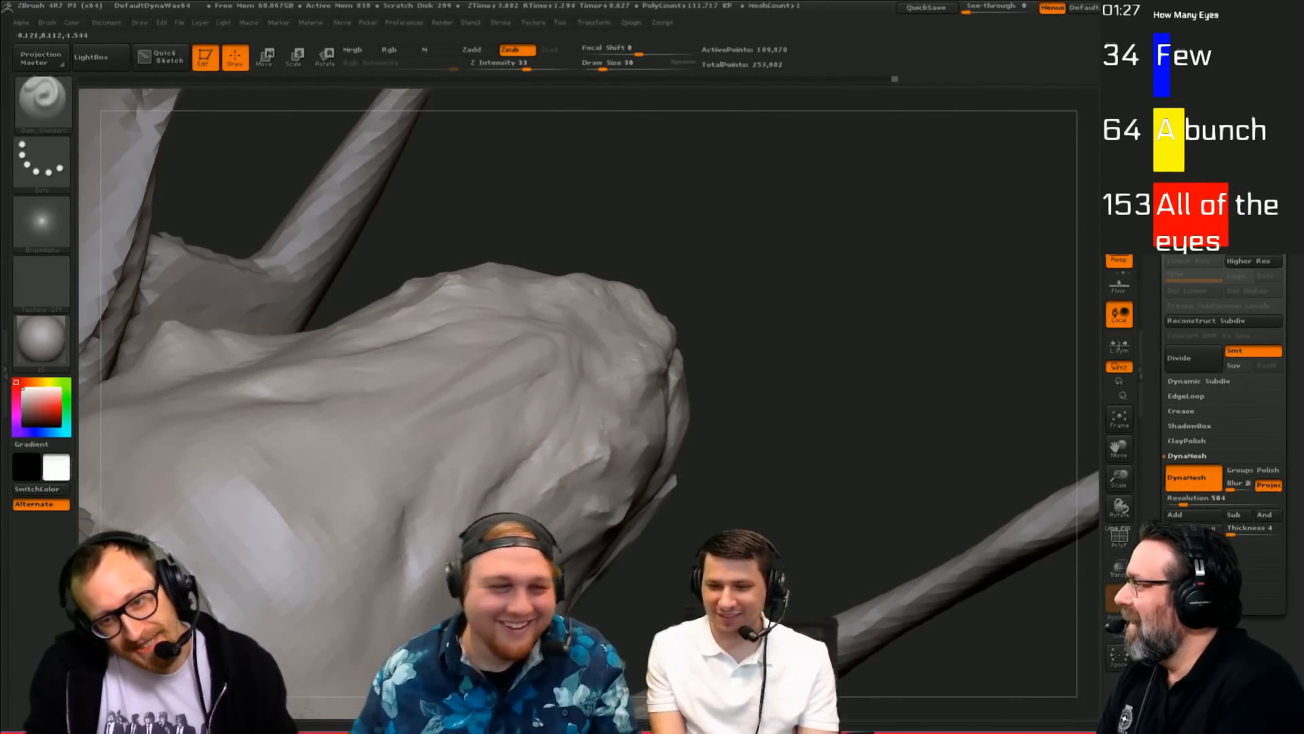
mouse_move(713, 405)
mouse_down()
mouse_move(714, 426)
mouse_move(835, 344)
mouse_move(873, 340)
mouse_up()
Step: Build up raised folds on the side of the head behind the mandible with ClayBuildup at draw size 45
key(bracketright)
key(bracketright)
key(b)
key(c)
key(b)
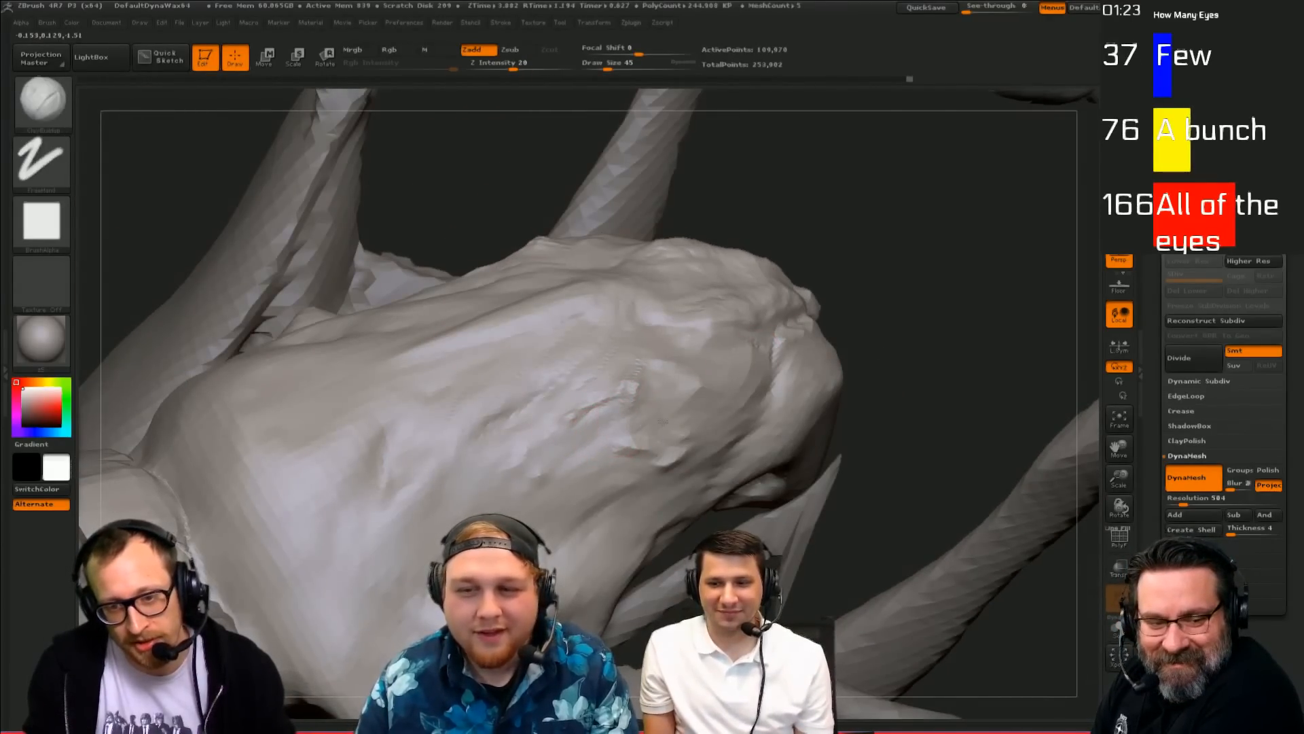
drag(925, 433, 735, 432)
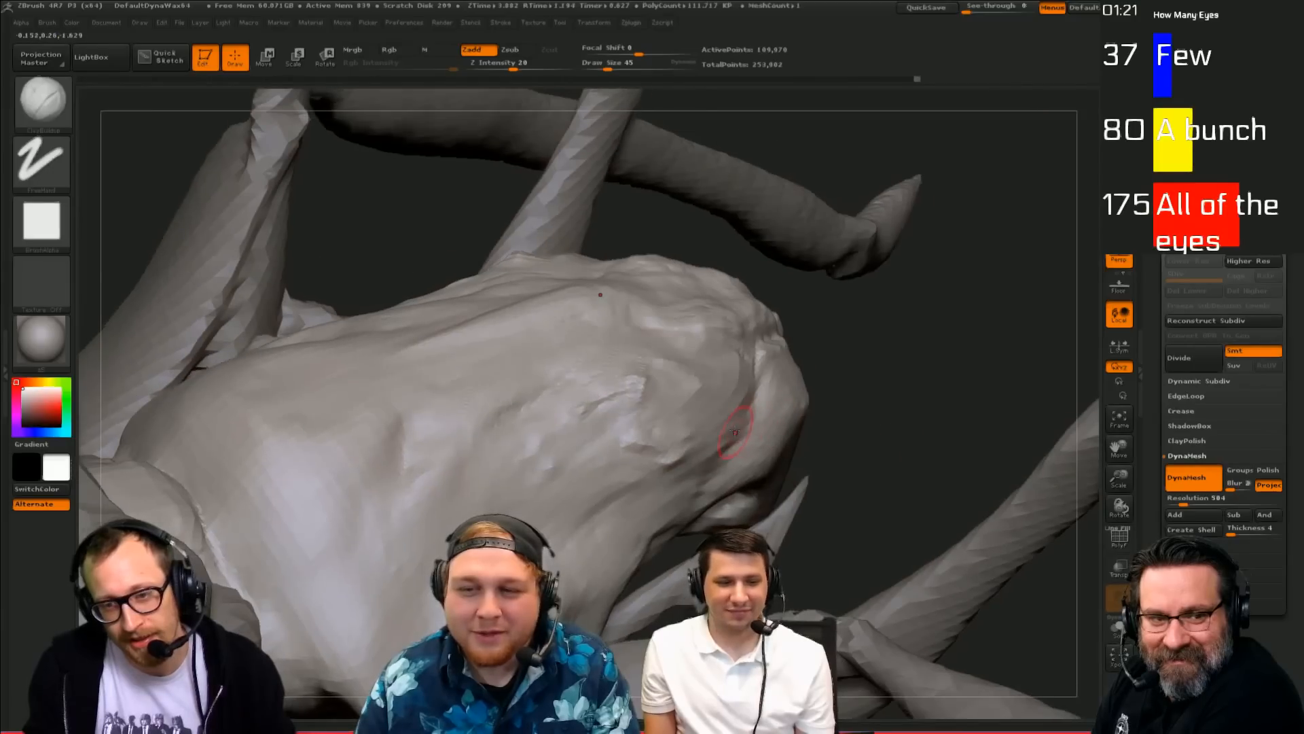
Step: Carve a broad crease where the mandible meets the side of the head with Dam Standard at draw size 72
key(b)
key(d)
key(s)
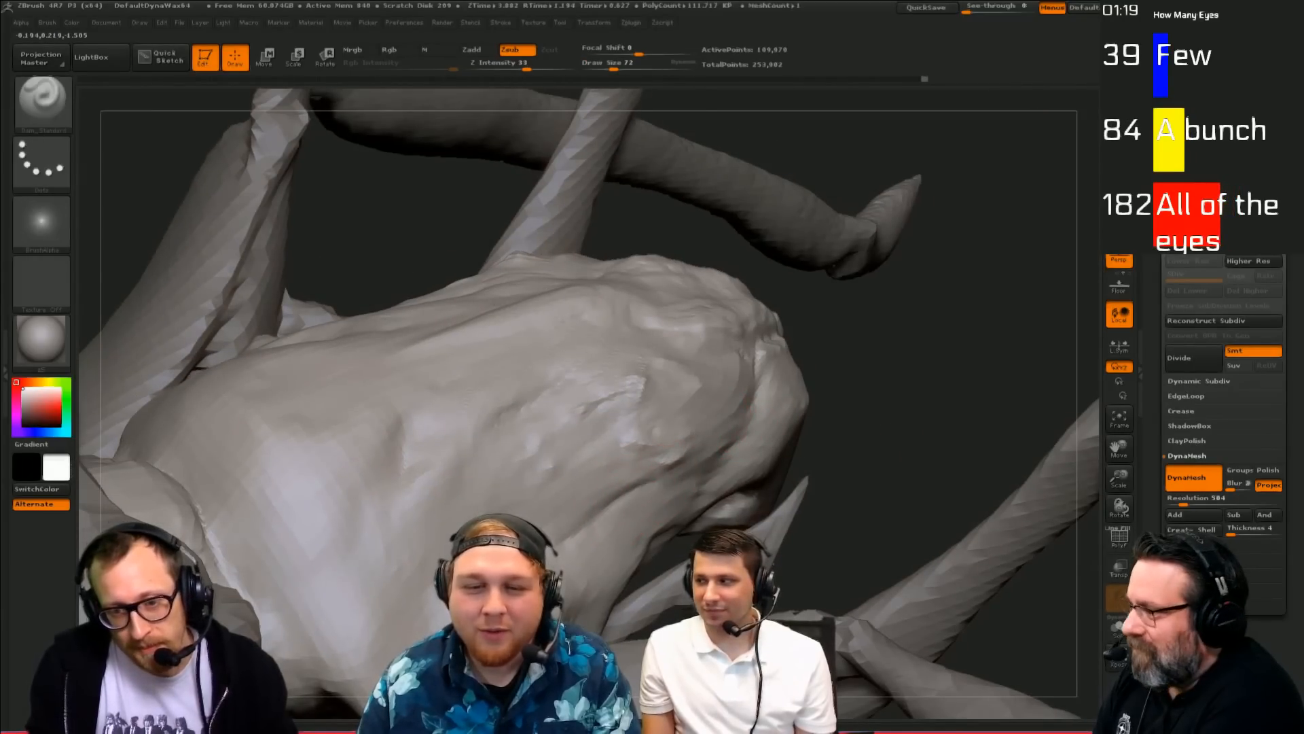
mouse_move(788, 499)
mouse_down()
mouse_move(919, 256)
mouse_move(906, 457)
mouse_move(1001, 308)
mouse_move(903, 428)
mouse_up()
Step: Add volume to the folds on the head's upper surface and cheek with ClayBuildup, starting at draw size 35
drag(868, 369, 882, 299)
key(b)
key(c)
key(b)
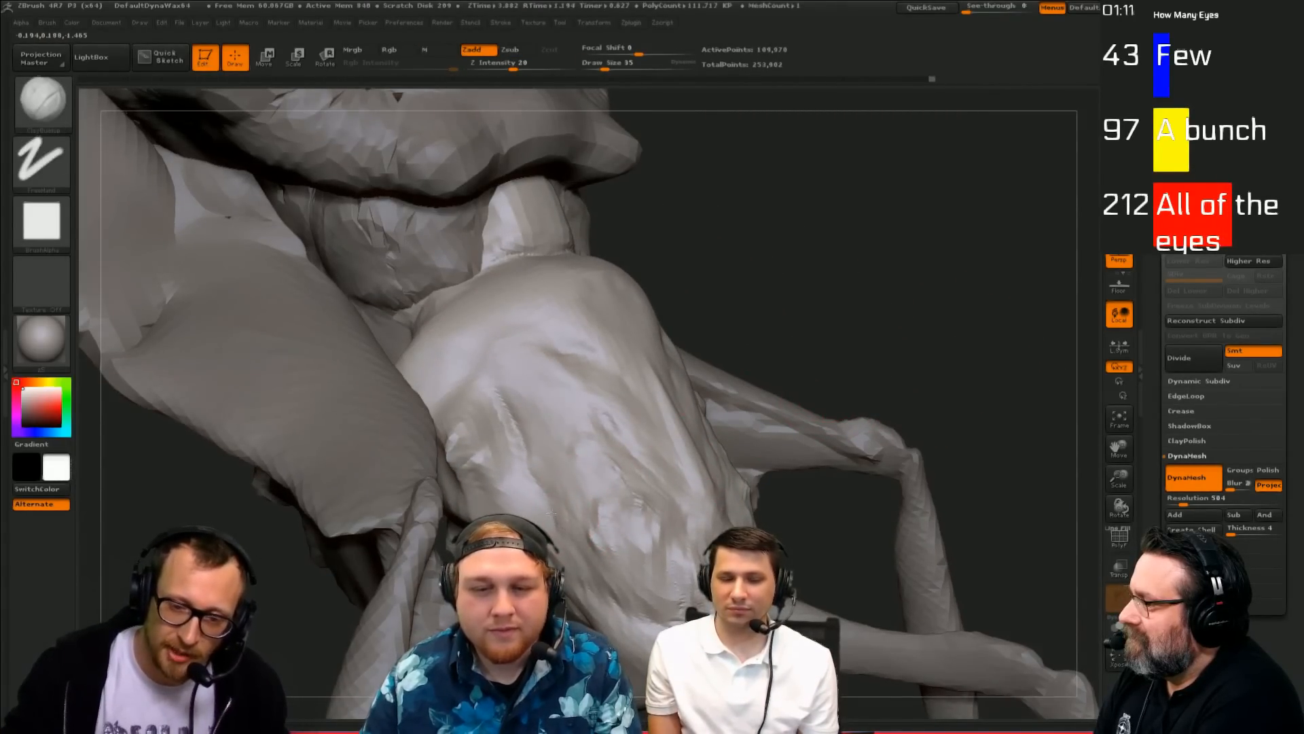
drag(796, 305, 597, 378)
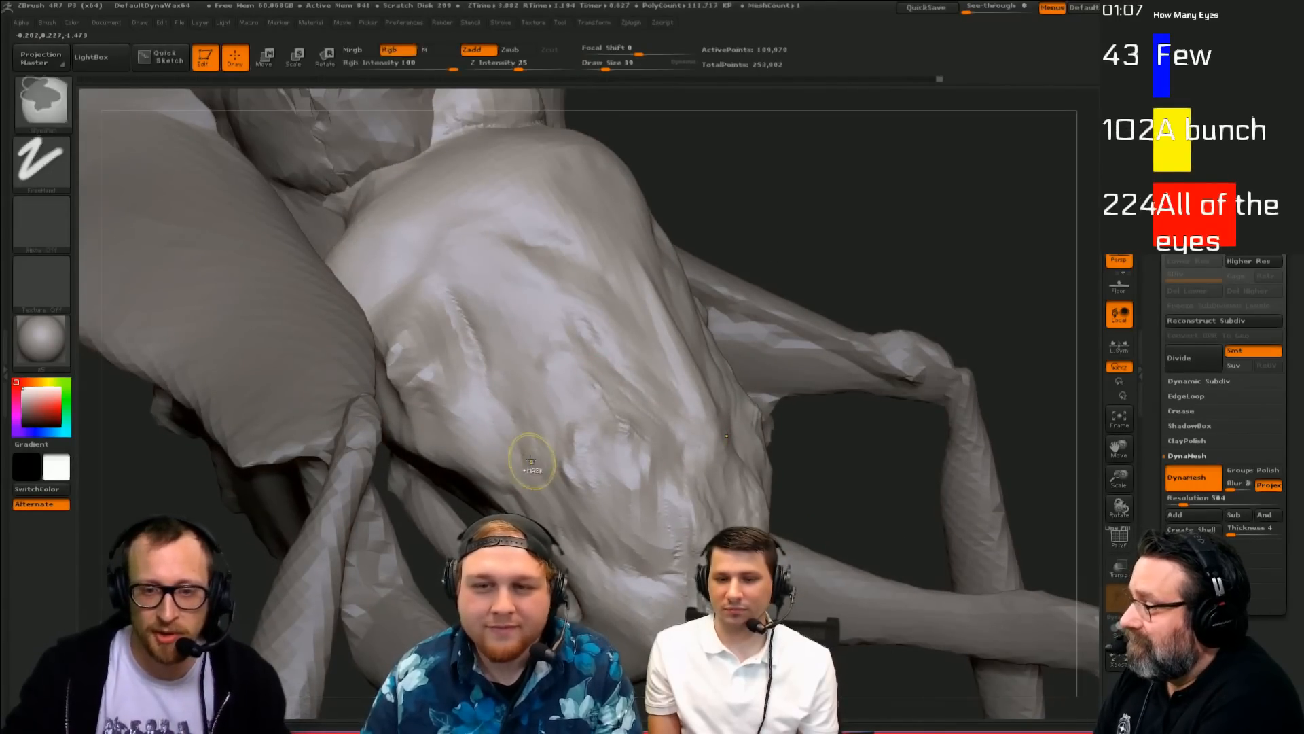
key(s)
drag(545, 463, 549, 464)
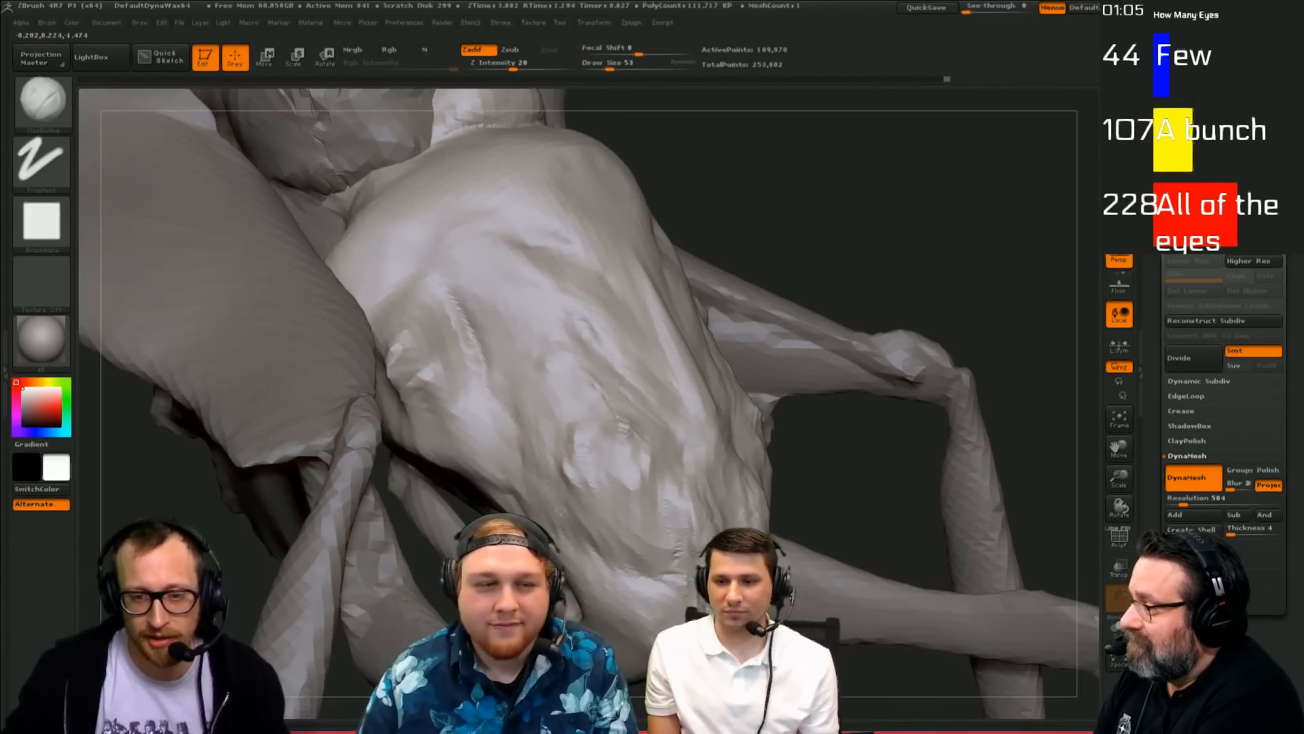
Step: Carve fine creases along the cheek edge above the mandible with Dam Standard at draw sizes 15 and 22
key(b)
key(d)
key(s)
mouse_move(856, 508)
mouse_down()
mouse_move(845, 365)
mouse_move(815, 360)
mouse_up()
key(s)
drag(648, 457, 644, 457)
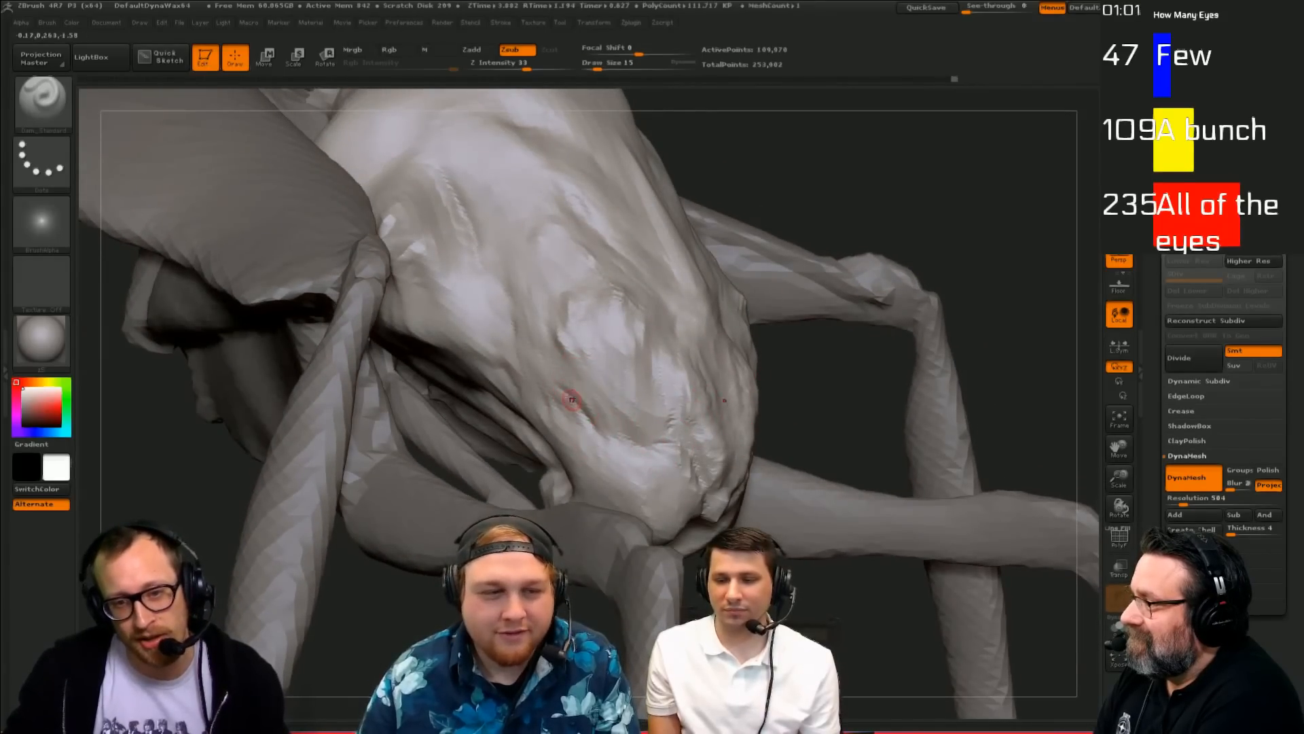
key(s)
drag(561, 392, 519, 367)
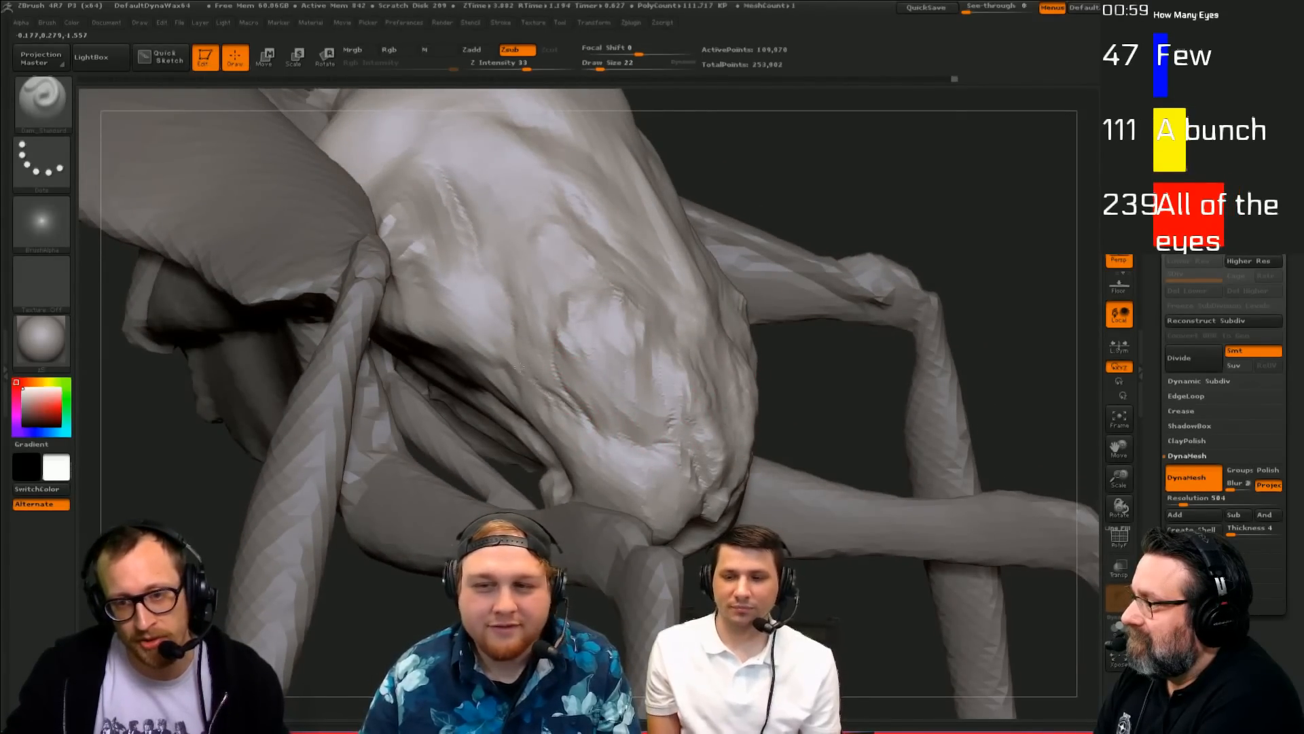
Step: Deepen the creases around the mandible joint and the side bump of the head with Dam Standard at draw size 42
mouse_move(836, 428)
mouse_down()
mouse_move(647, 637)
mouse_move(725, 333)
mouse_move(768, 343)
mouse_up()
drag(856, 502, 841, 424)
key(bracketright)
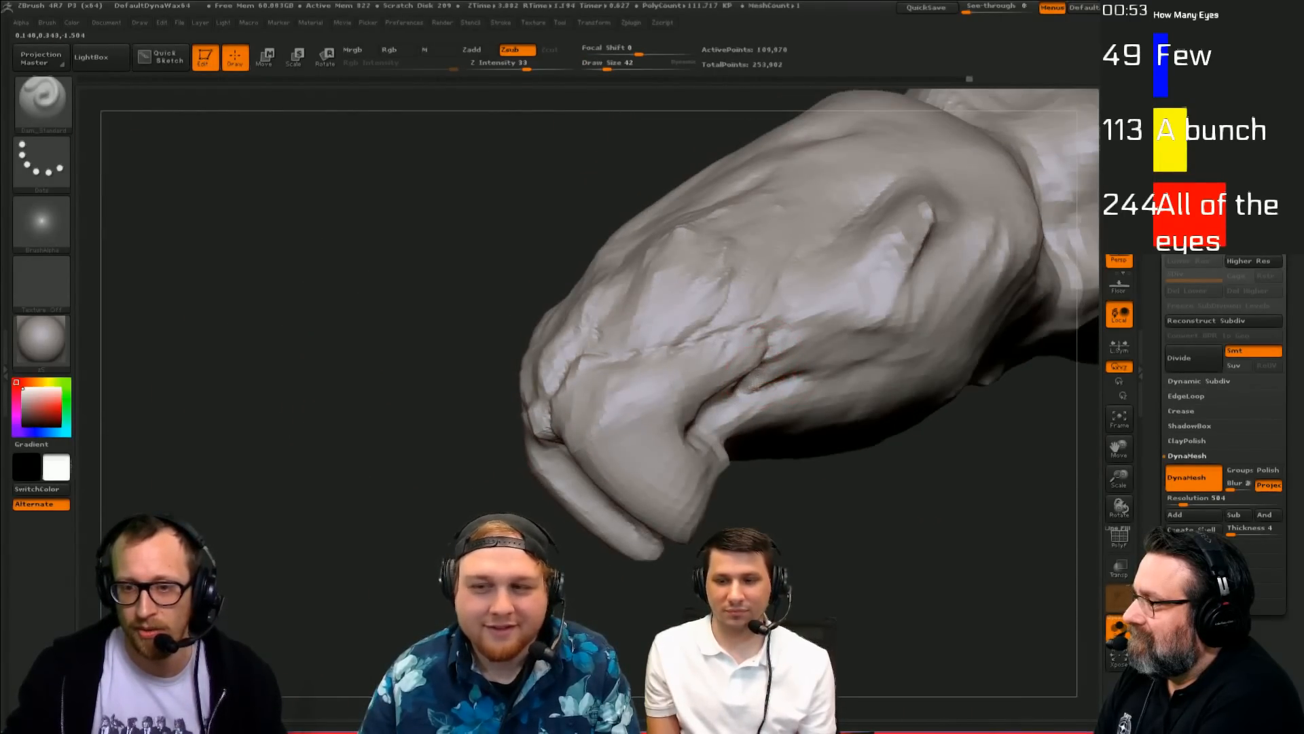
drag(756, 383, 778, 368)
mouse_move(844, 502)
mouse_down()
mouse_move(841, 535)
mouse_move(788, 559)
mouse_up()
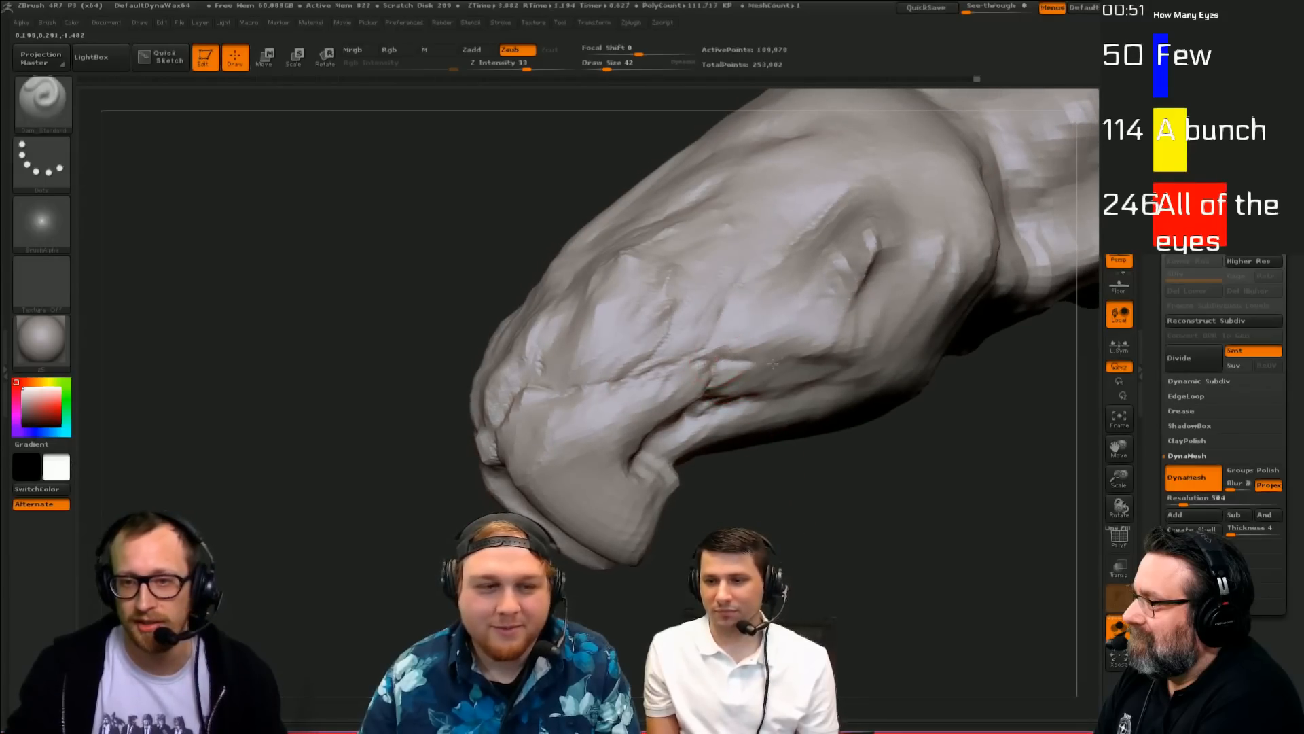
drag(887, 397, 860, 275)
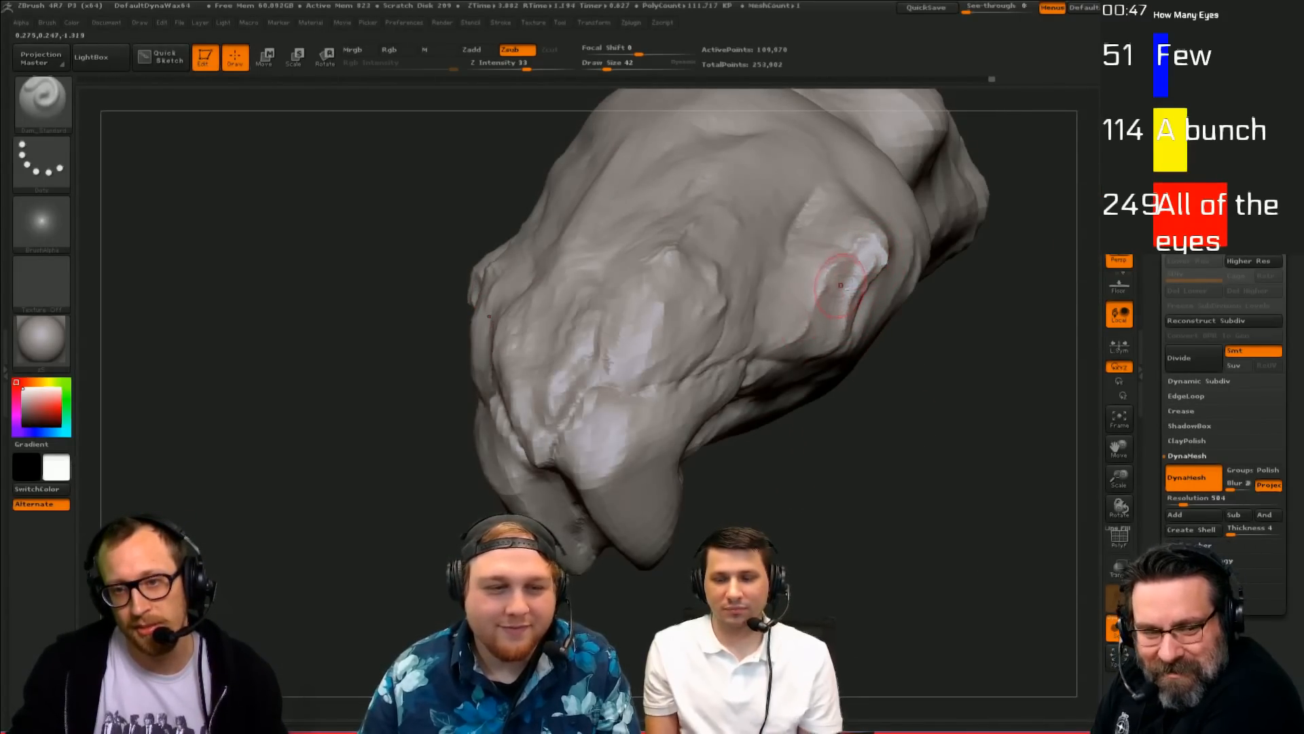
drag(823, 327, 821, 335)
Step: Build up more folds across the top of the head with ClayBuildup at draw size 42, undoing the last stroke
right_drag(764, 312, 769, 298)
right_drag(546, 353, 646, 392)
key(b)
key(c)
key(b)
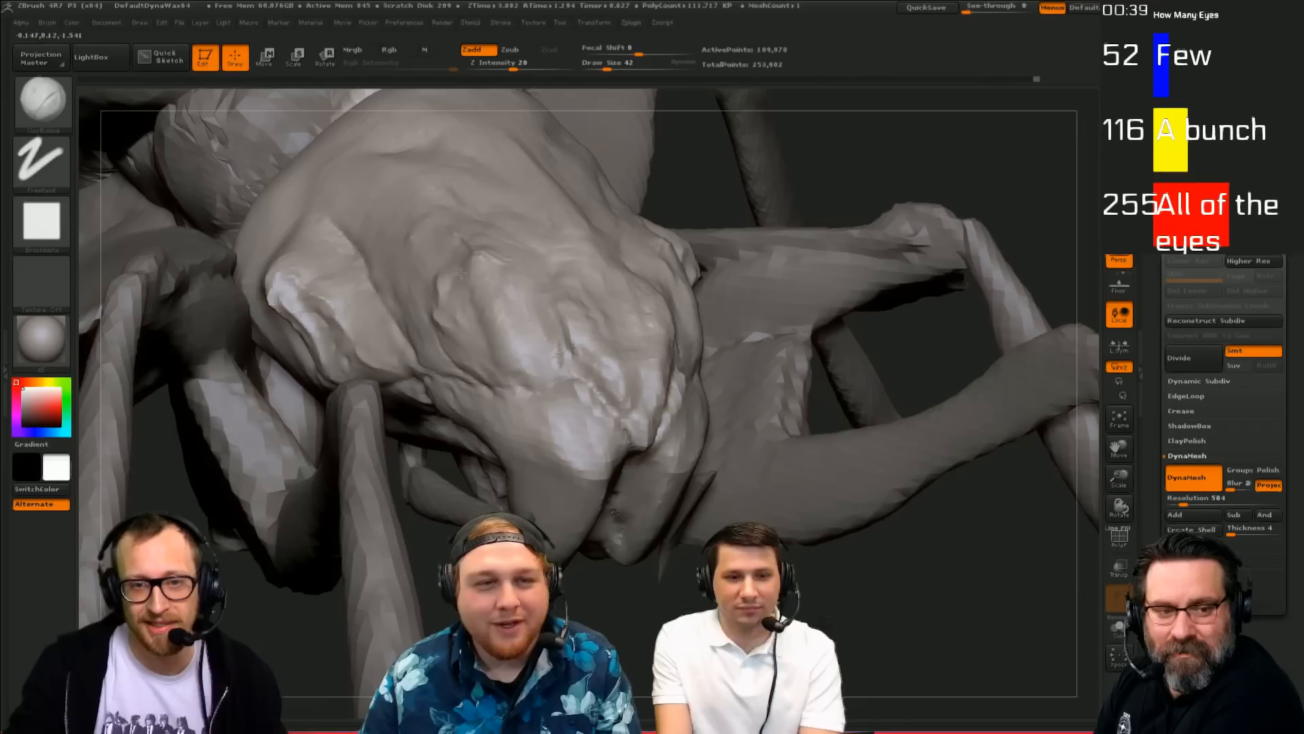
right_drag(612, 543, 537, 439)
mouse_move(752, 160)
right_down()
mouse_move(782, 194)
mouse_move(777, 512)
mouse_move(801, 541)
mouse_move(859, 289)
mouse_move(772, 189)
mouse_move(461, 350)
right_up()
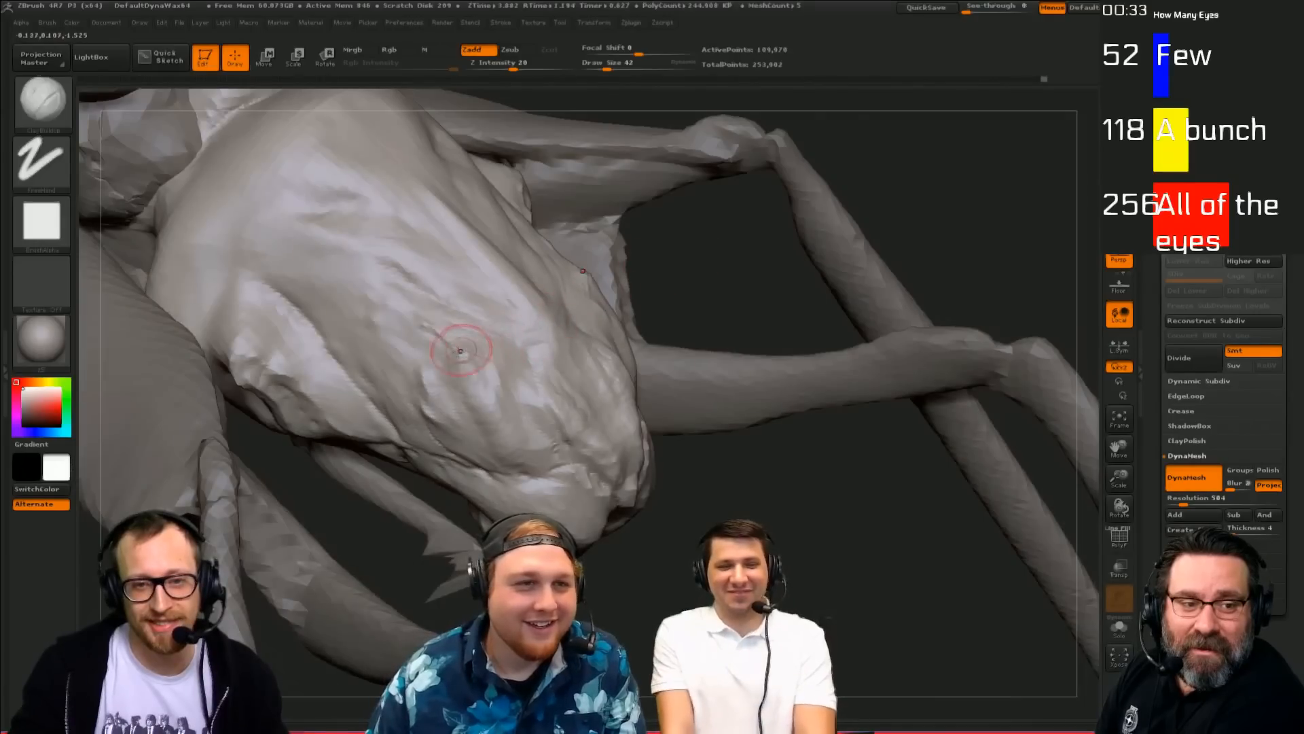
key(ctrl+z)
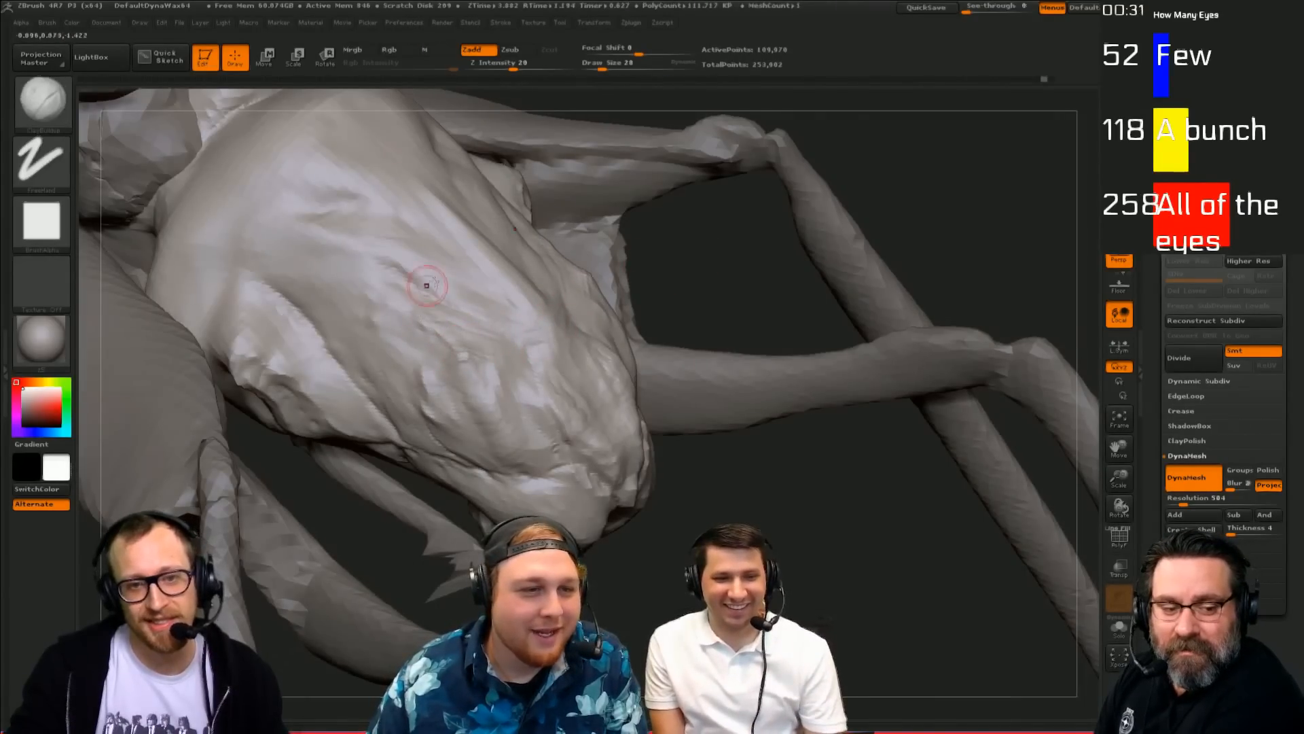
Step: Build up ridges toward the back of the head with ClayBuildup, raising the draw size to 45
drag(693, 299, 688, 340)
drag(672, 238, 628, 271)
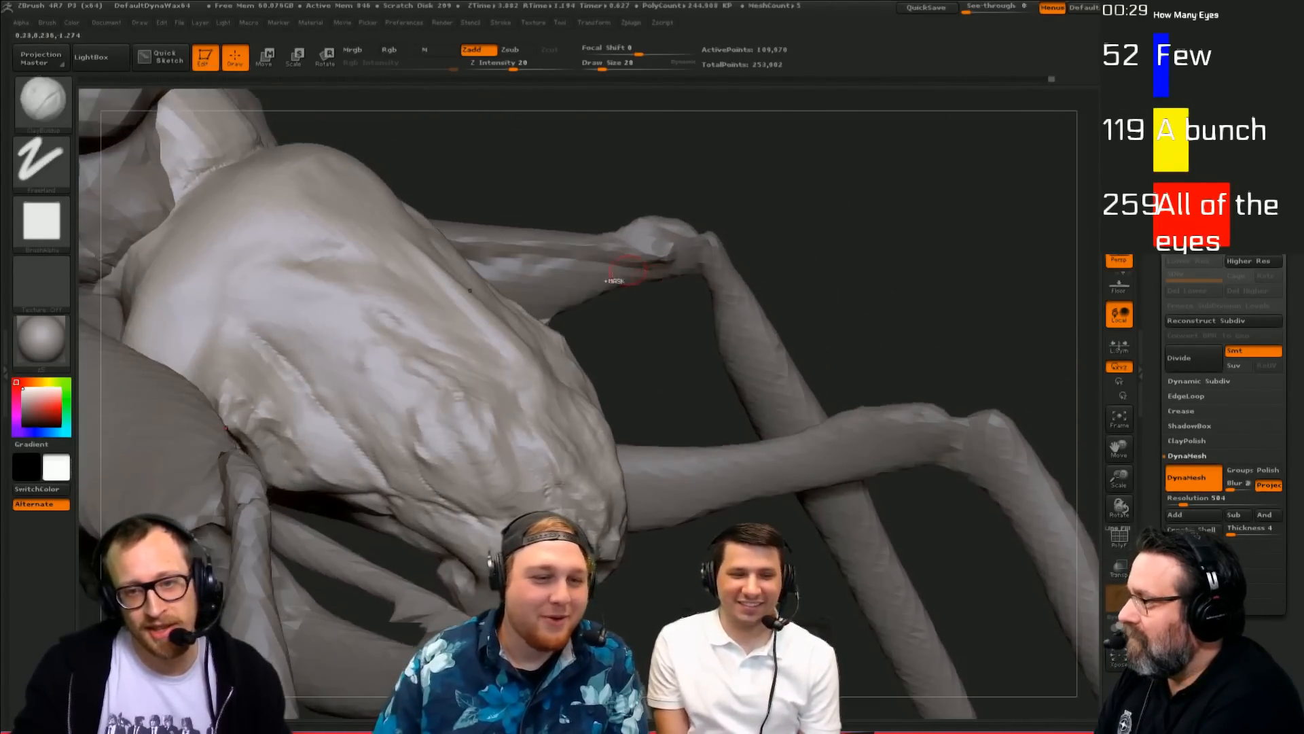
mouse_move(901, 231)
mouse_down()
mouse_move(349, 247)
mouse_move(541, 179)
mouse_move(582, 355)
mouse_move(574, 394)
mouse_move(669, 406)
mouse_up()
key(s)
drag(230, 498, 234, 504)
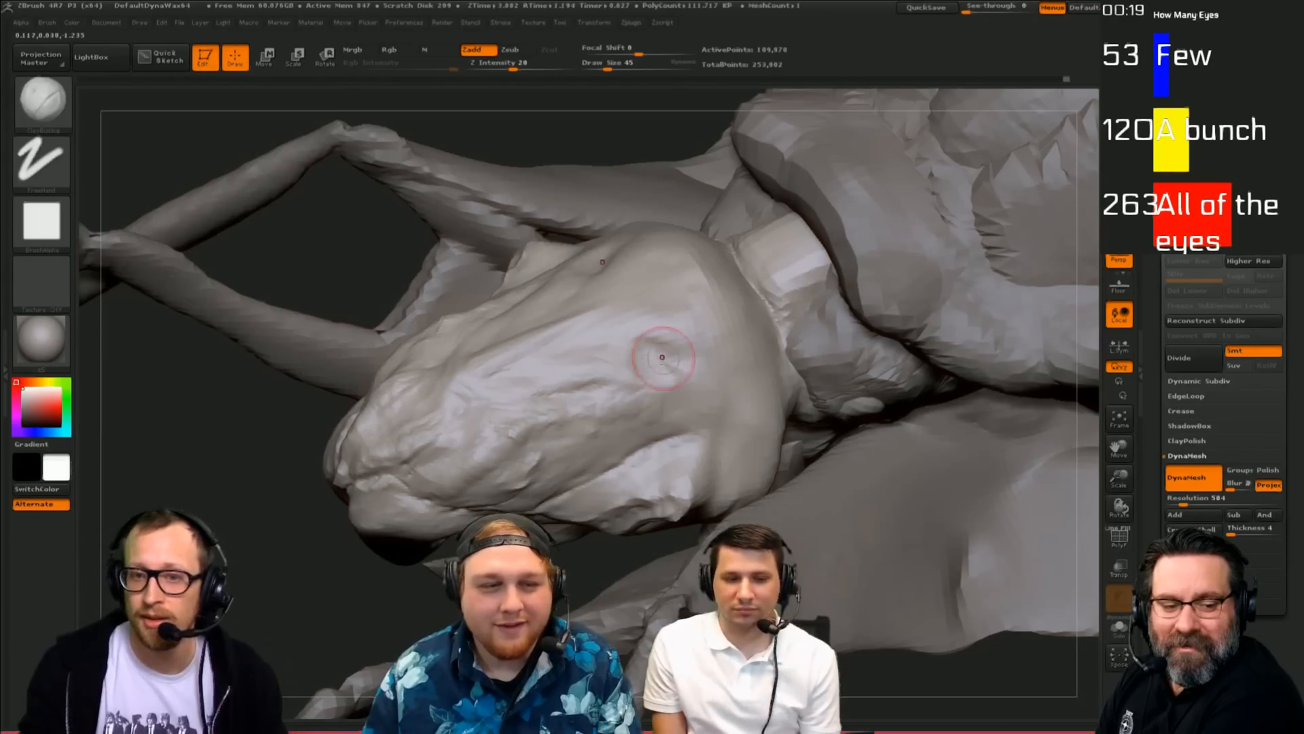
Step: Smooth the bumps at the back of the head and cut a recess into the same area
shift+drag(677, 350, 639, 342)
drag(406, 537, 407, 491)
alt+drag(672, 340, 611, 345)
alt+drag(301, 648, 288, 680)
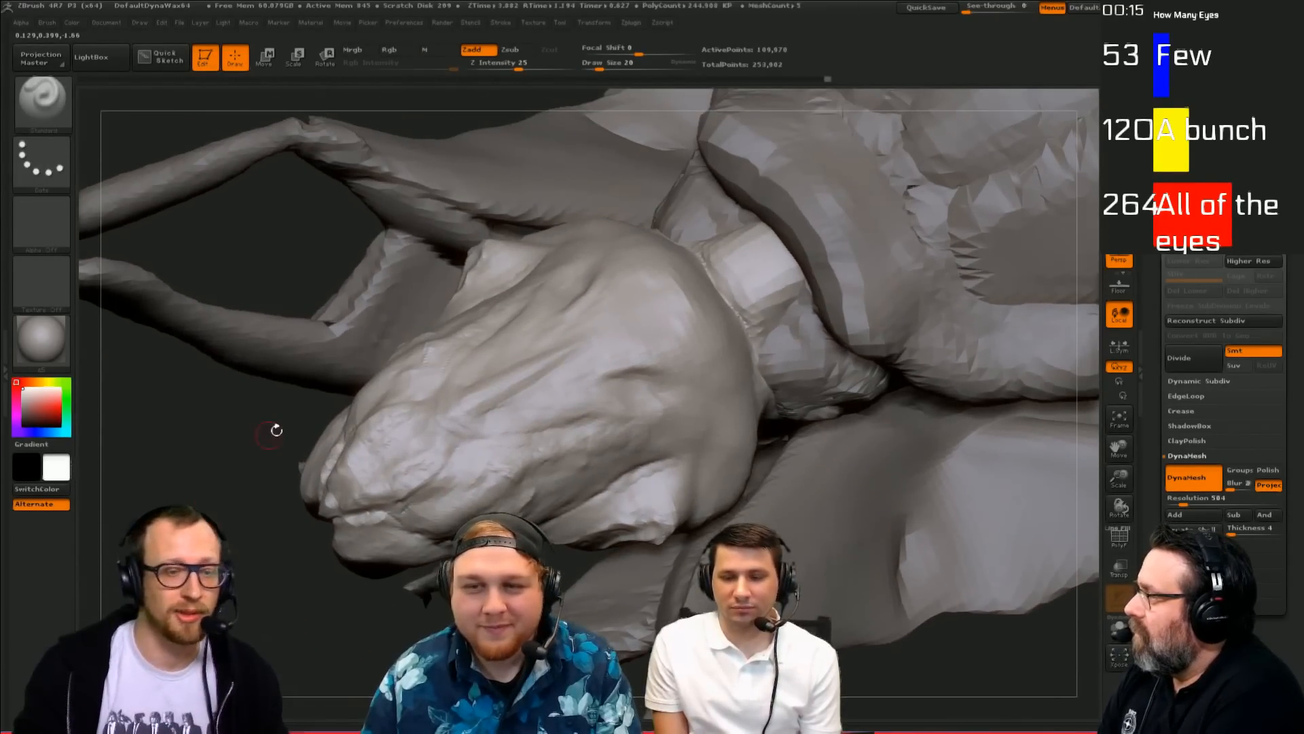
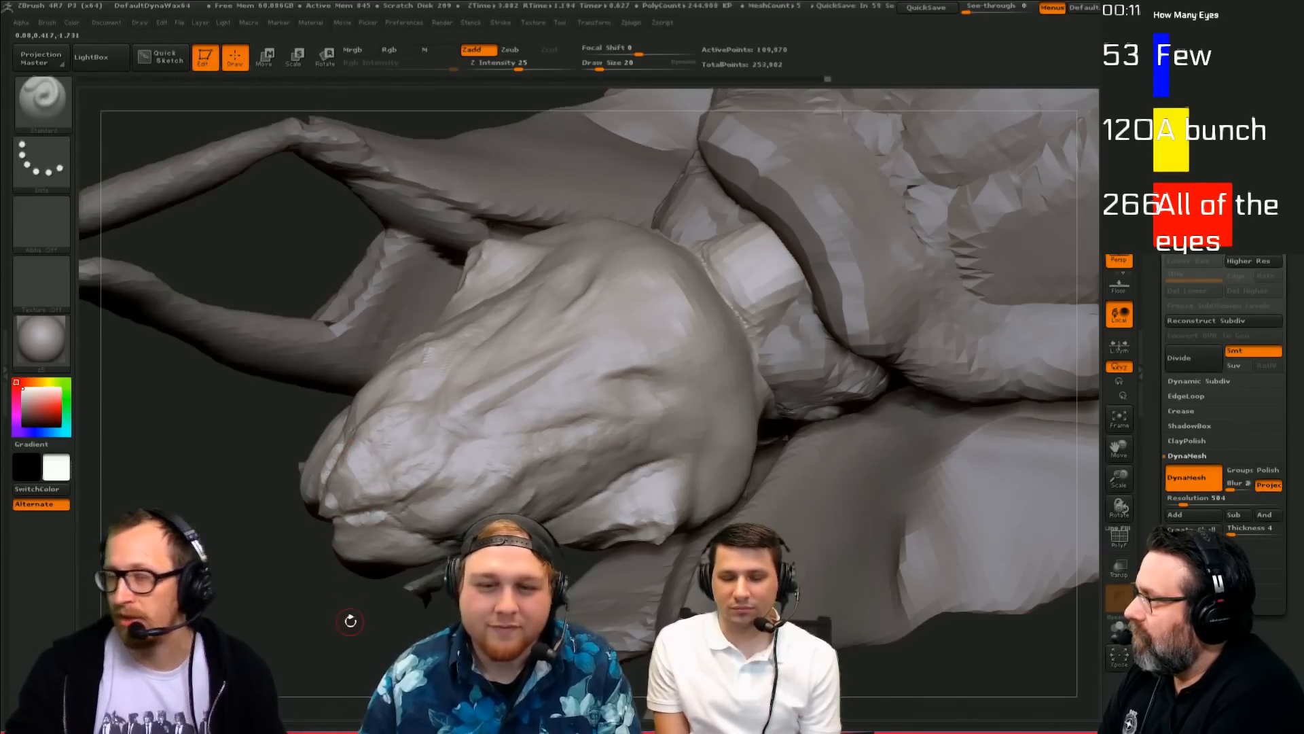
drag(306, 329, 510, 492)
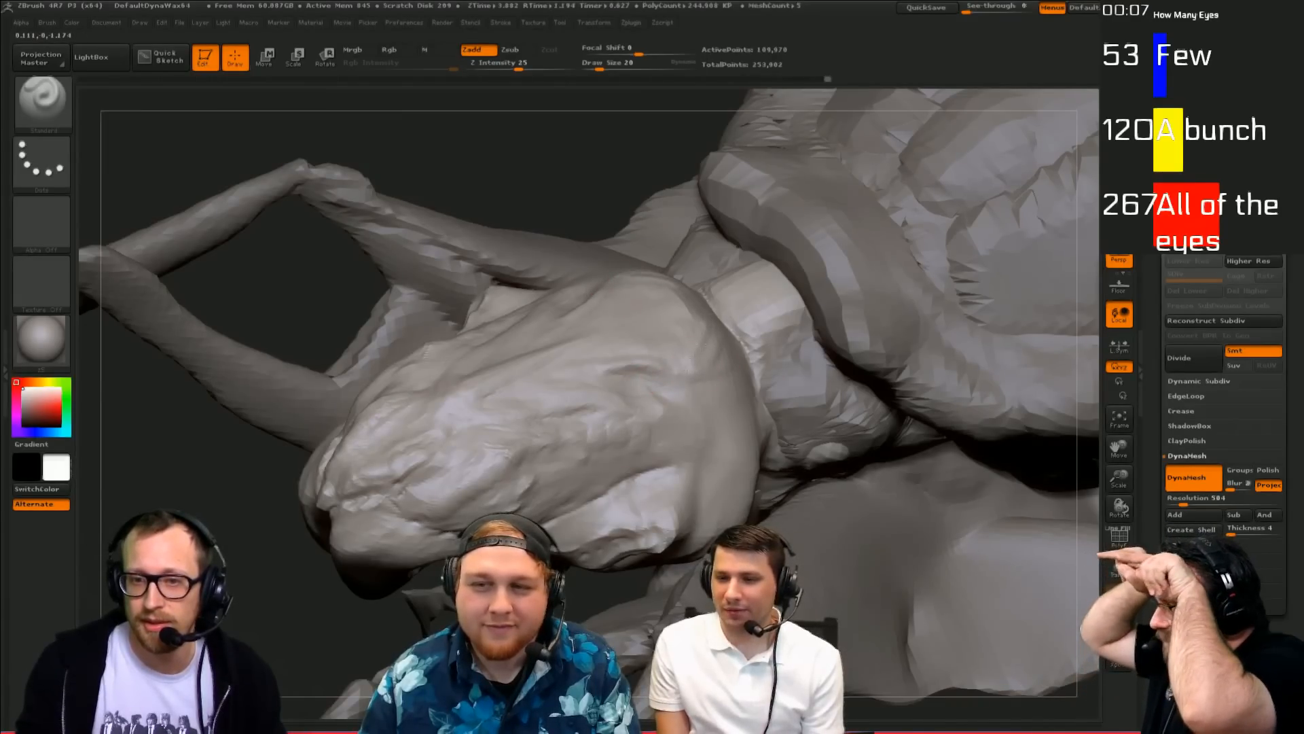
Step: Isolate the head and build up the folds on its side with ClayBuildup at draw size 32, then show the whole creature
drag(230, 628, 278, 536)
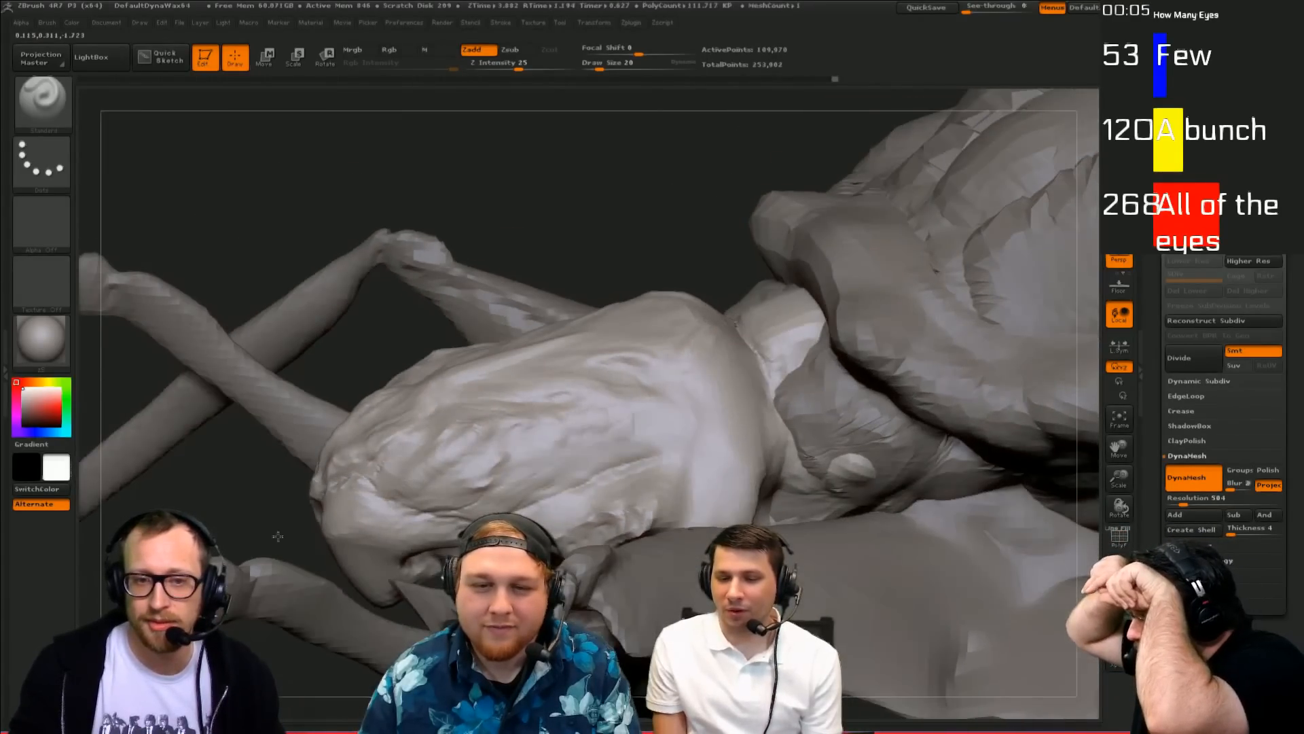
mouse_move(313, 687)
mouse_down()
mouse_move(403, 552)
mouse_move(773, 166)
mouse_up()
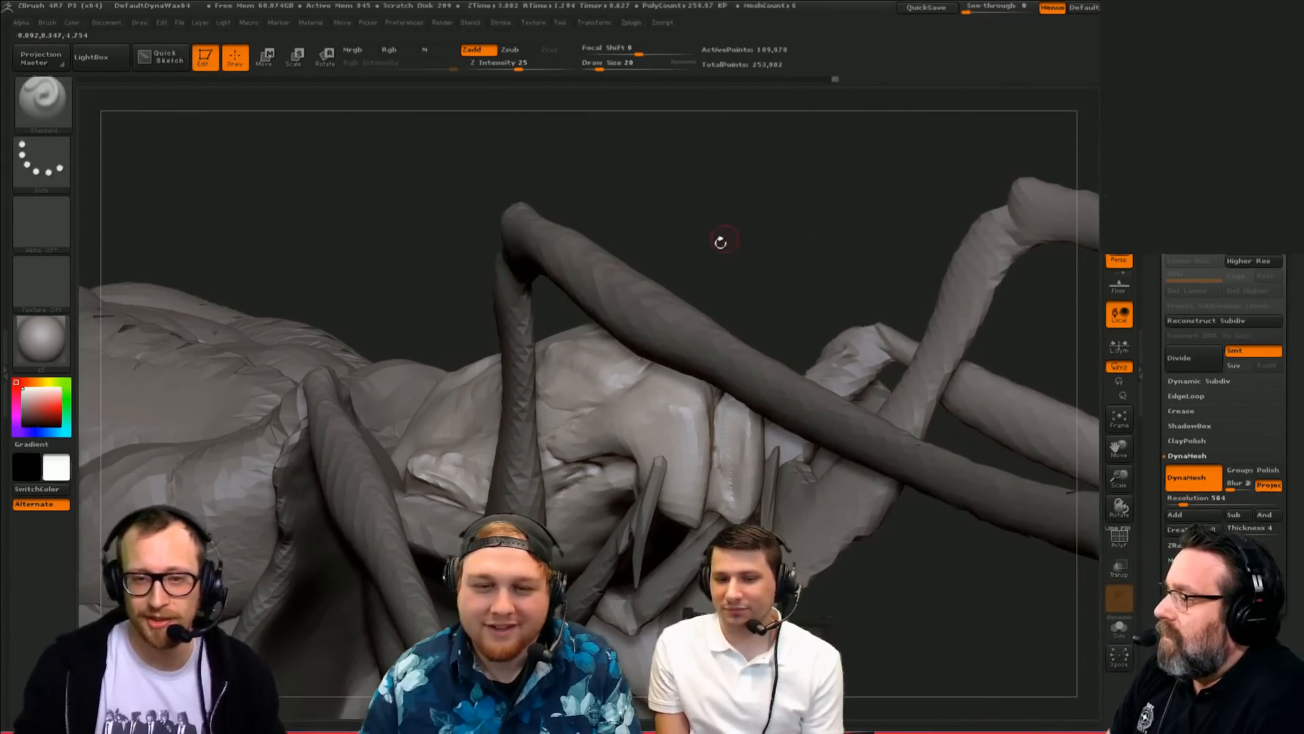
key(alt+s)
alt+drag(757, 269, 711, 381)
key(b)
key(c)
key(b)
drag(801, 491, 849, 542)
drag(703, 554, 640, 466)
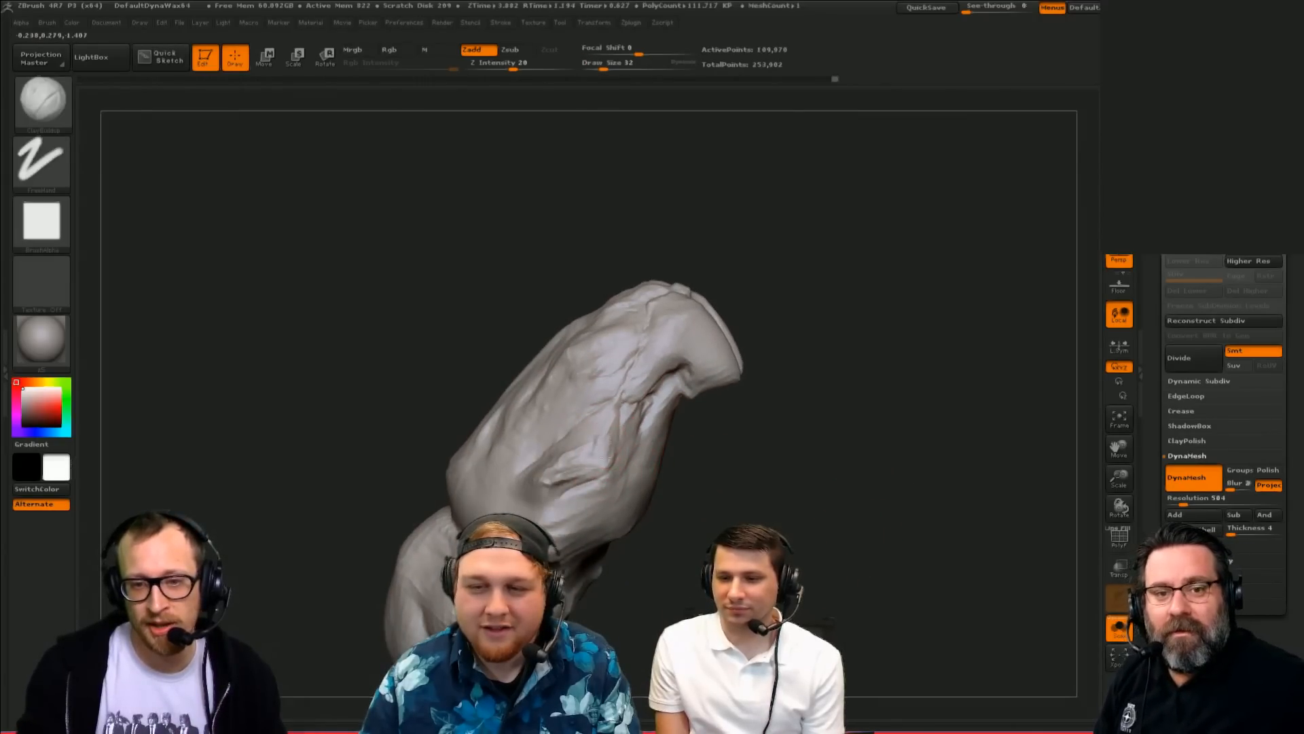
mouse_move(605, 459)
right_down()
mouse_move(629, 421)
mouse_move(604, 442)
right_up()
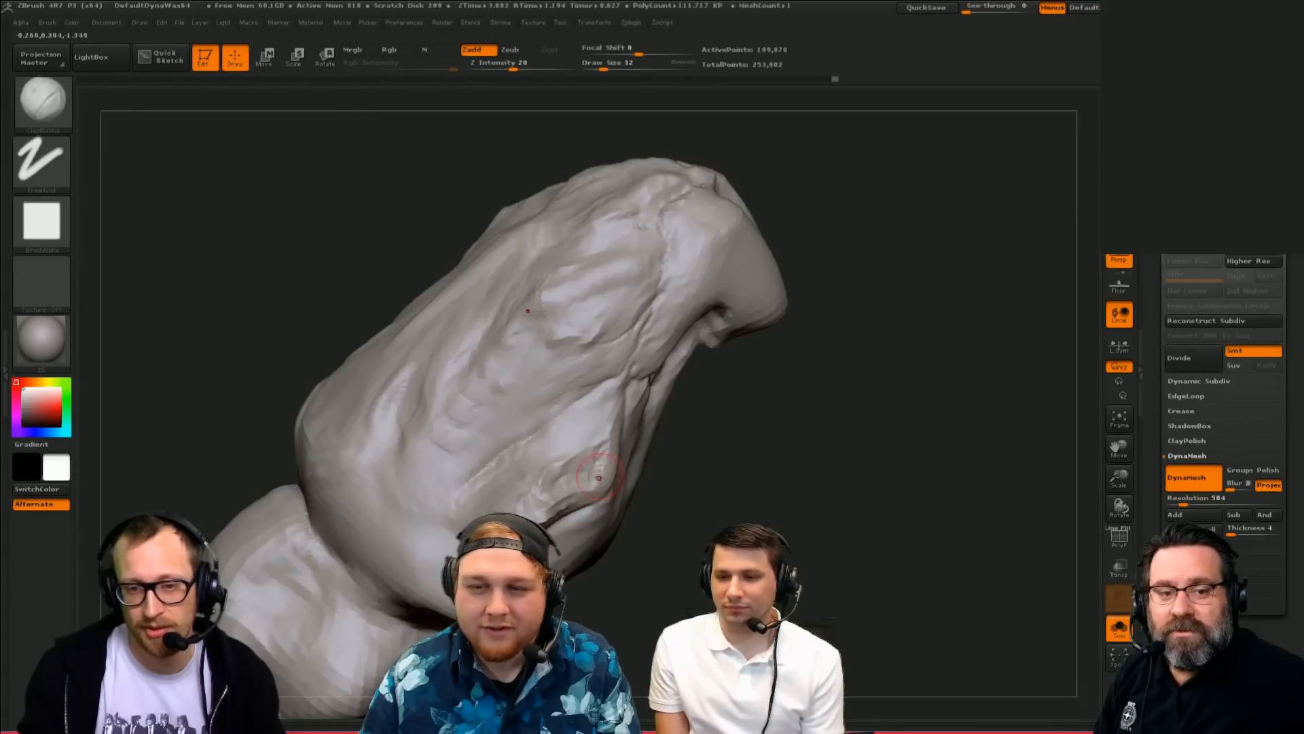
drag(540, 435, 589, 442)
mouse_move(720, 486)
mouse_down()
mouse_move(824, 558)
mouse_move(579, 438)
mouse_move(577, 482)
mouse_up()
mouse_move(741, 479)
mouse_down()
mouse_move(802, 496)
mouse_move(781, 469)
mouse_up()
key(alt+s)
mouse_move(876, 380)
mouse_down()
mouse_move(890, 212)
mouse_move(832, 154)
mouse_up()
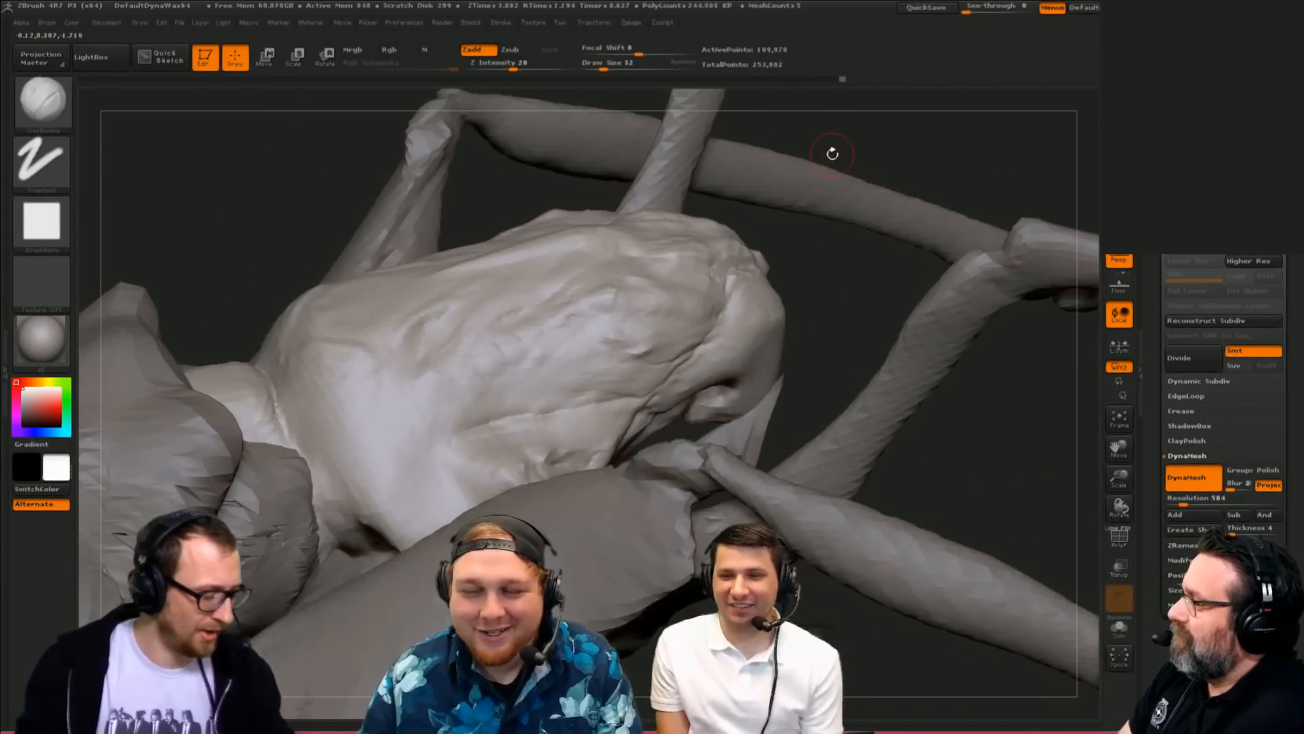
Step: Try a single large InsertSphere eye on the front of the head, repositioned with Transpose Move
key(b)
key(i)
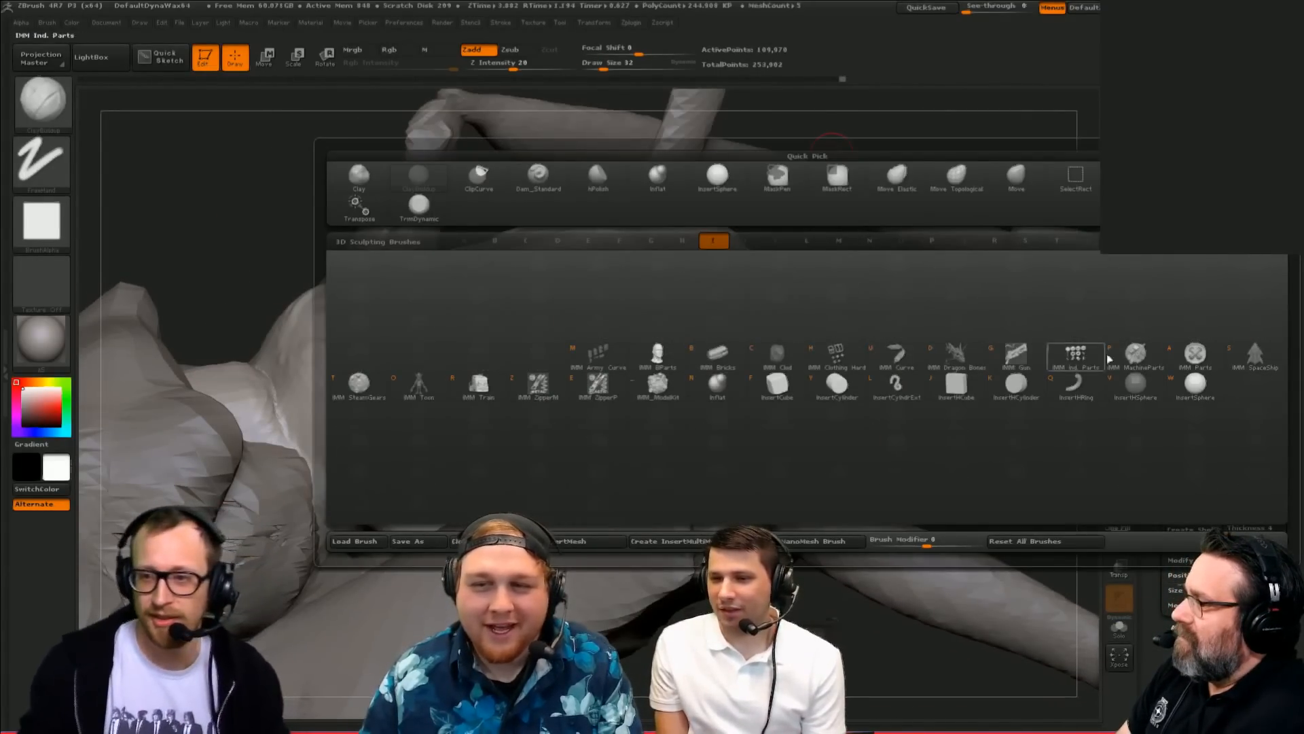
click(1181, 392)
mouse_move(944, 428)
mouse_down()
mouse_move(865, 213)
mouse_move(823, 418)
mouse_move(765, 446)
mouse_move(754, 508)
mouse_up()
mouse_move(720, 489)
right_down()
mouse_move(795, 460)
mouse_move(901, 282)
right_up()
key(w)
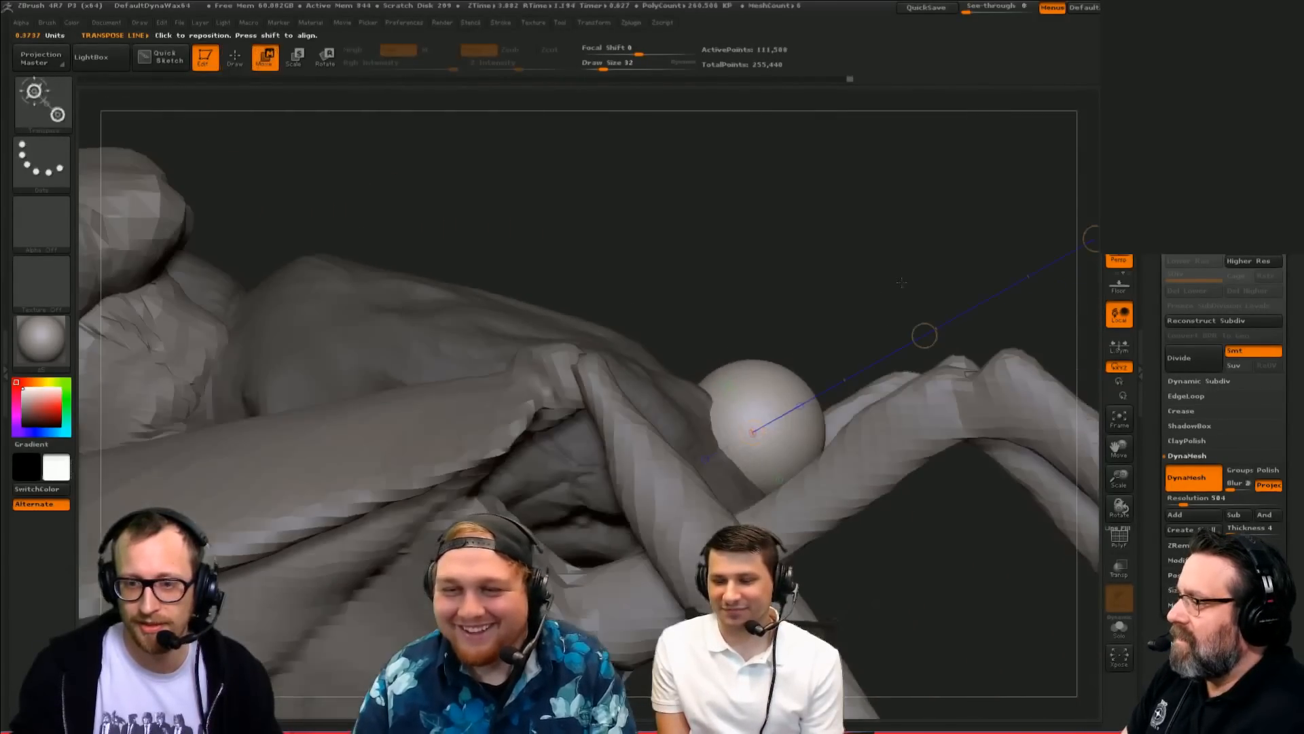
drag(730, 390, 856, 445)
drag(742, 386, 905, 278)
drag(823, 332, 730, 287)
right_drag(875, 249, 748, 214)
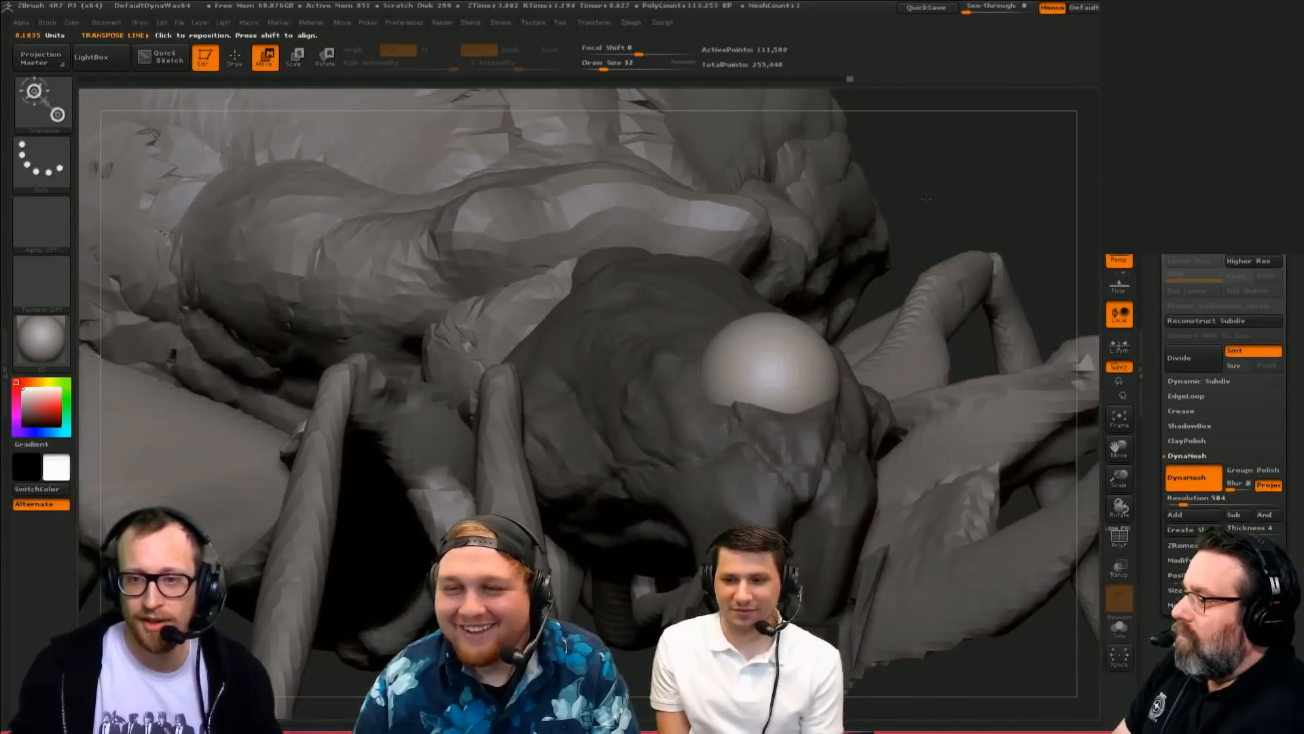
alt+right_drag(977, 220, 664, 258)
key(ctrl+z)
key(ctrl+z)
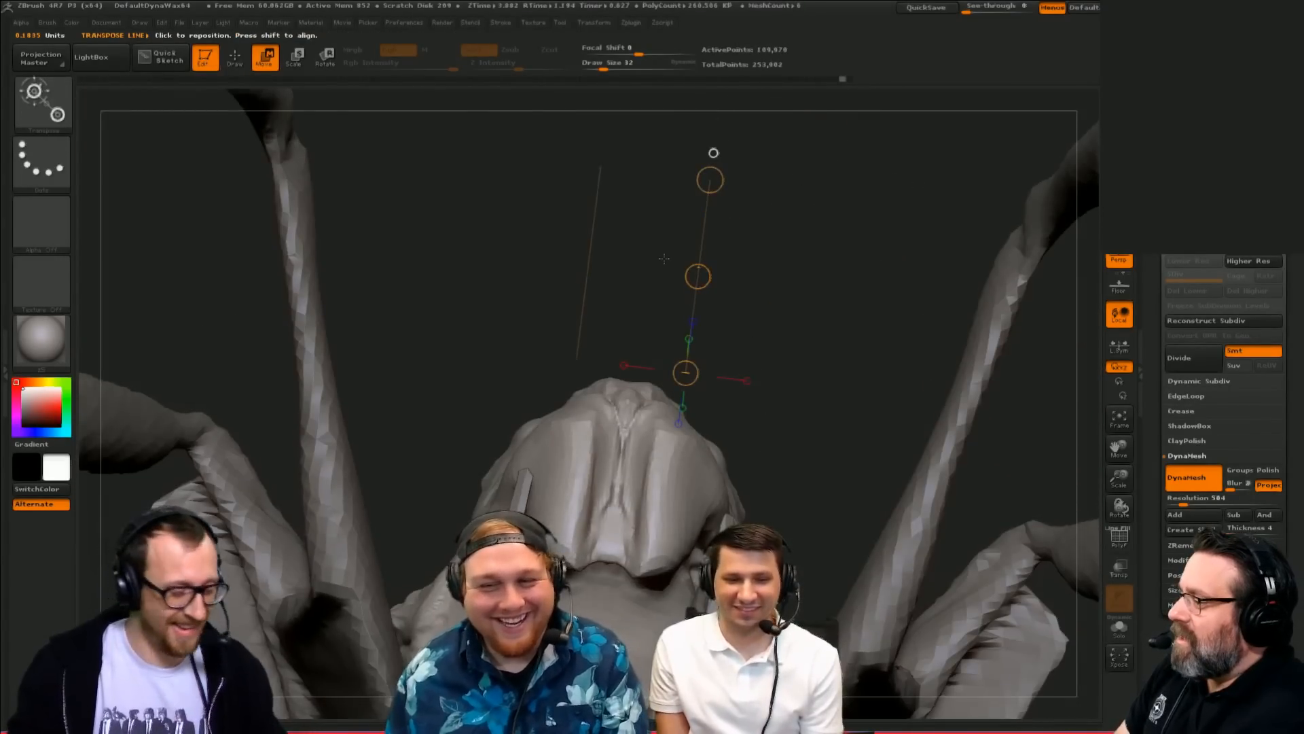
Step: Insert mirrored eye spheres at the side of the isolated head with InsertSphere at draw size 22
key(b)
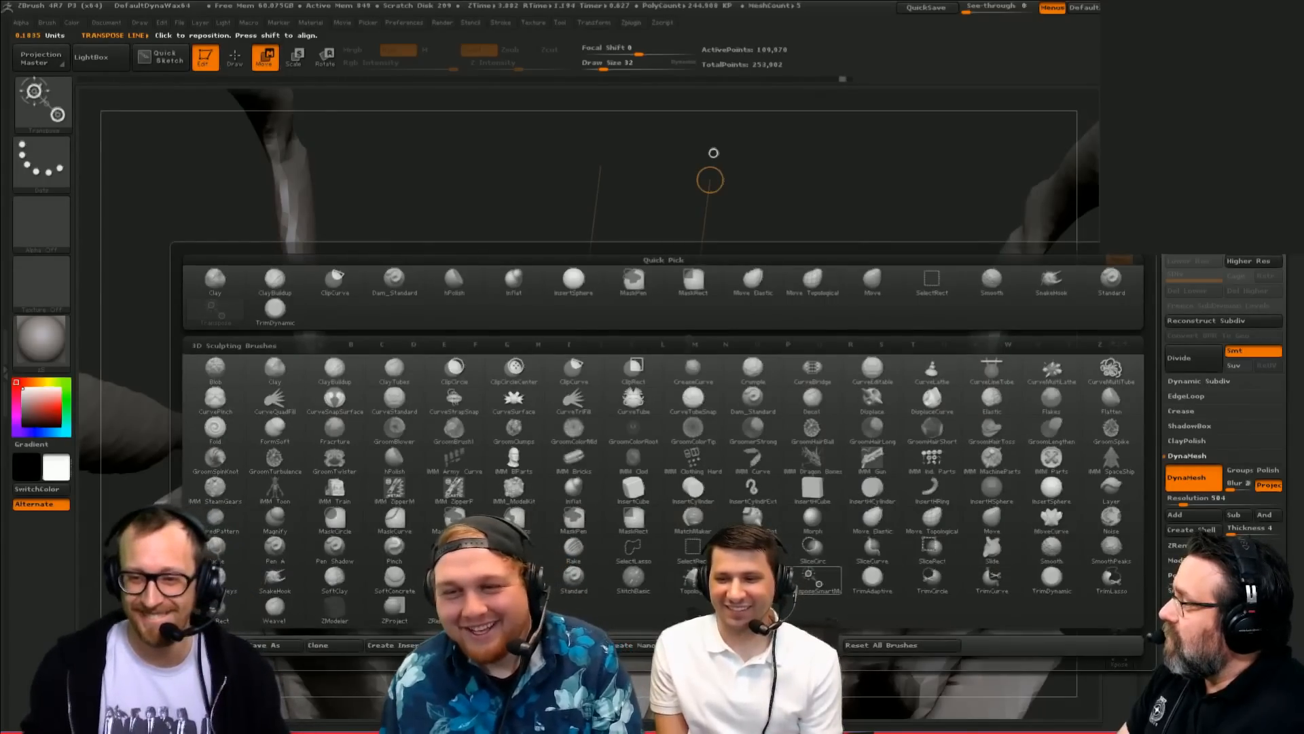
key(i)
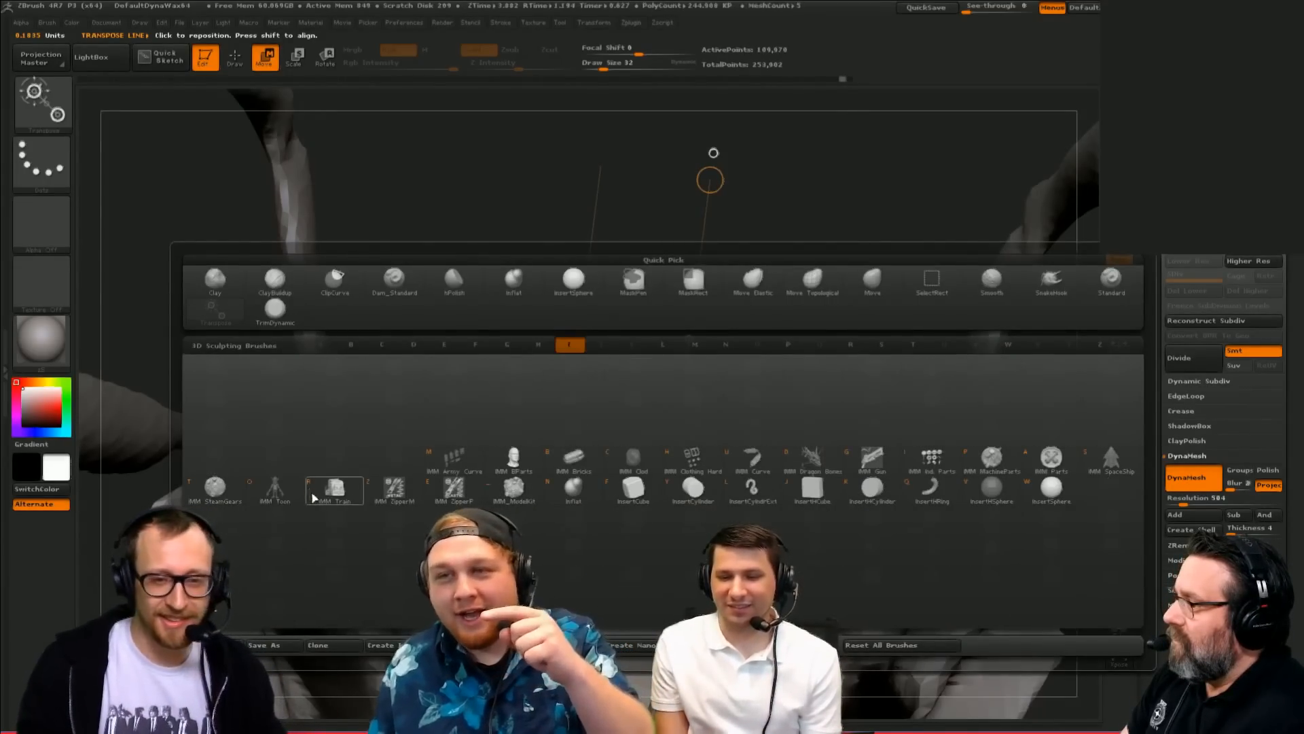
click(1057, 497)
mouse_move(740, 292)
mouse_down()
mouse_move(725, 310)
mouse_move(749, 201)
mouse_move(825, 228)
mouse_up()
key(bracketleft)
drag(856, 537, 914, 543)
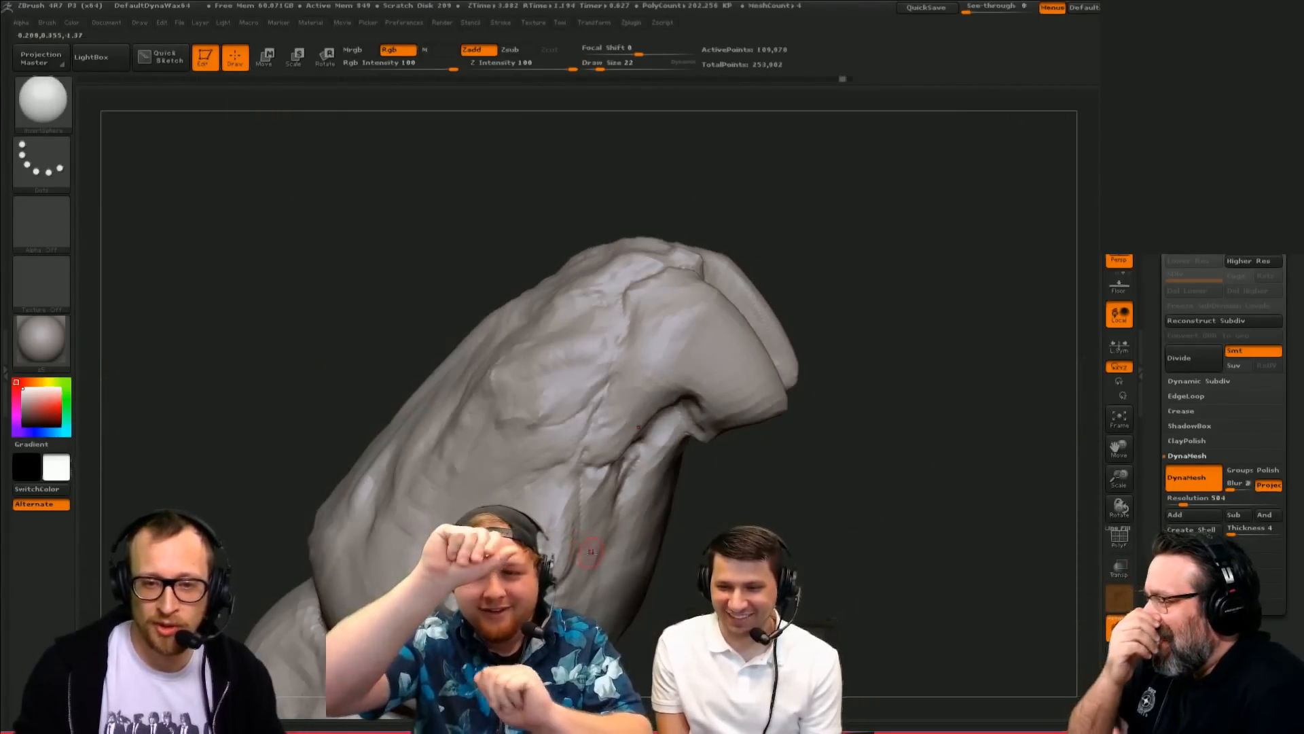
drag(571, 547, 560, 570)
key(ctrl+z)
drag(570, 521, 553, 598)
drag(856, 516, 872, 514)
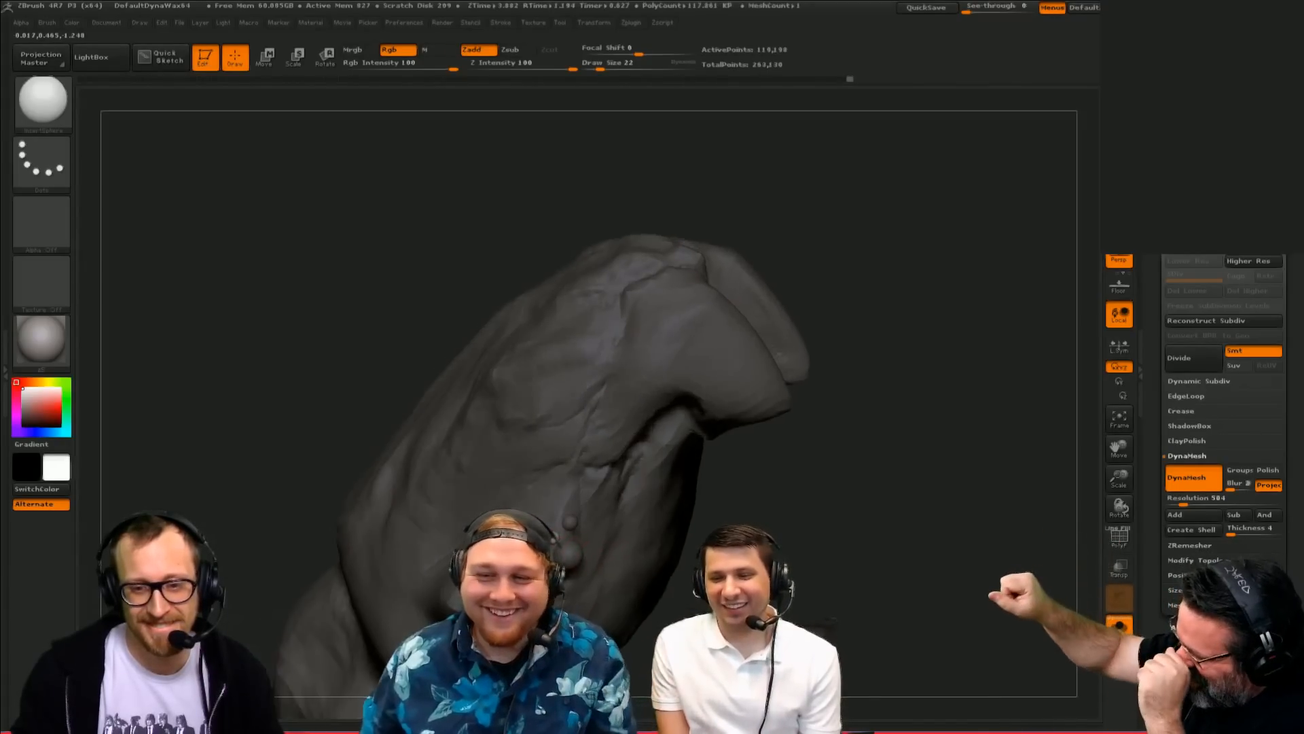
Step: Add smaller spheres around the first ones to form an eye cluster on each side of the head
drag(551, 534, 551, 517)
drag(856, 520, 897, 519)
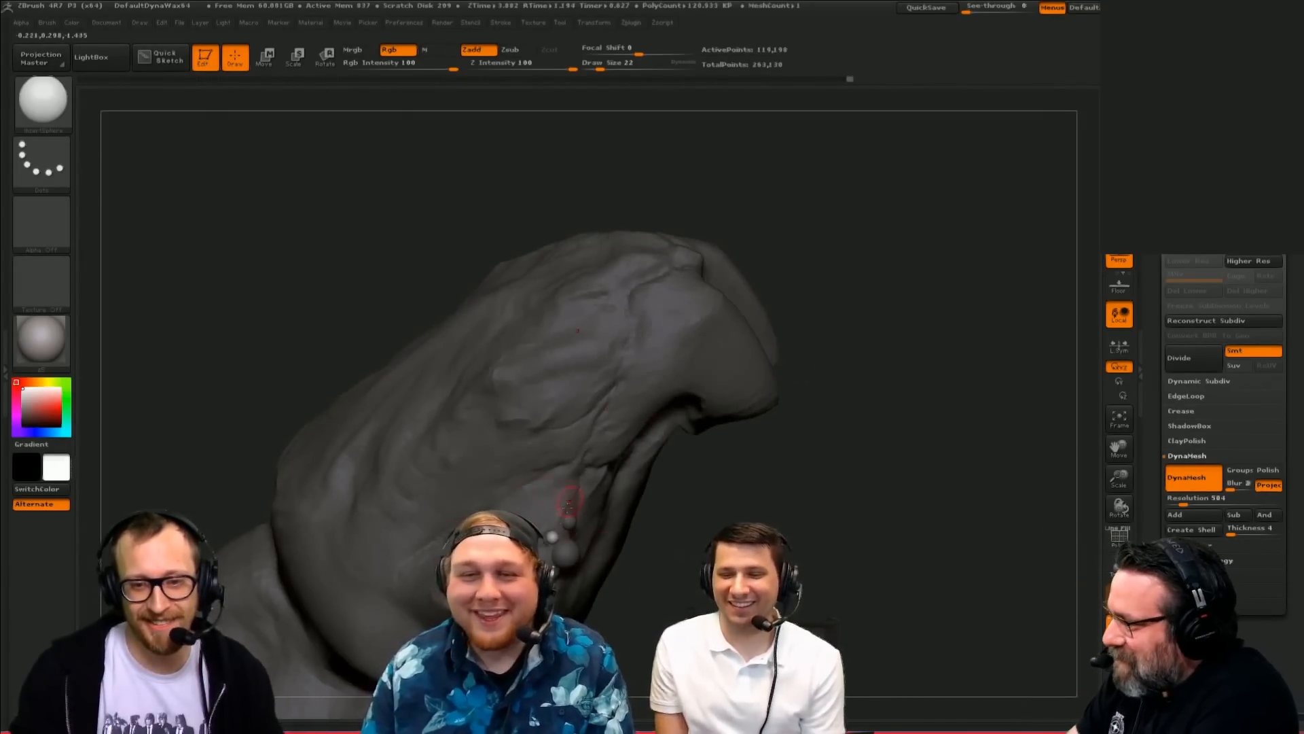
drag(544, 517, 545, 509)
drag(856, 520, 893, 520)
key(ctrl+z)
key(ctrl+z)
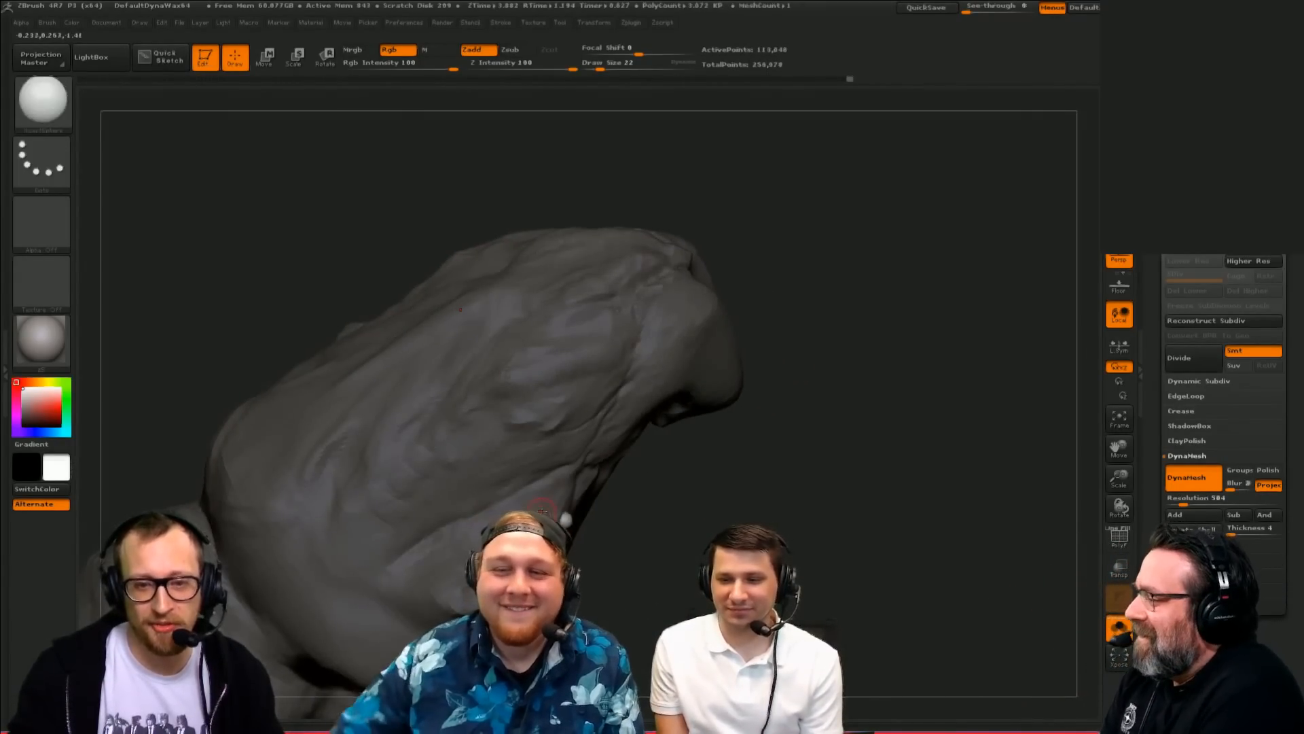
mouse_move(548, 506)
mouse_down()
mouse_move(557, 500)
mouse_move(546, 515)
mouse_up()
Step: Start a mirrored cluster of large and small eye spheres on the front of the head, reducing the draw size to 11
drag(645, 516, 698, 391)
drag(864, 388, 669, 299)
key(ctrl+z)
drag(621, 423, 619, 394)
key(ctrl+z)
alt+drag(860, 318, 851, 348)
key(bracketleft)
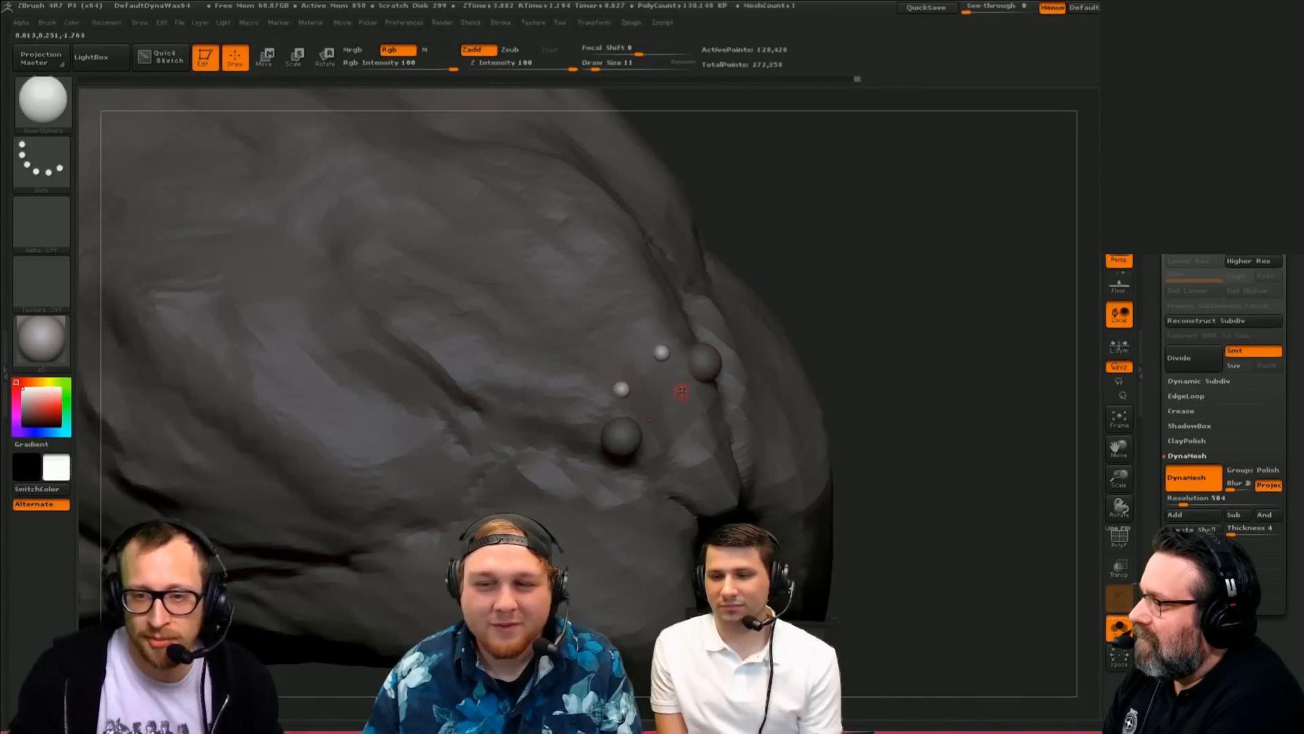
drag(679, 378, 702, 398)
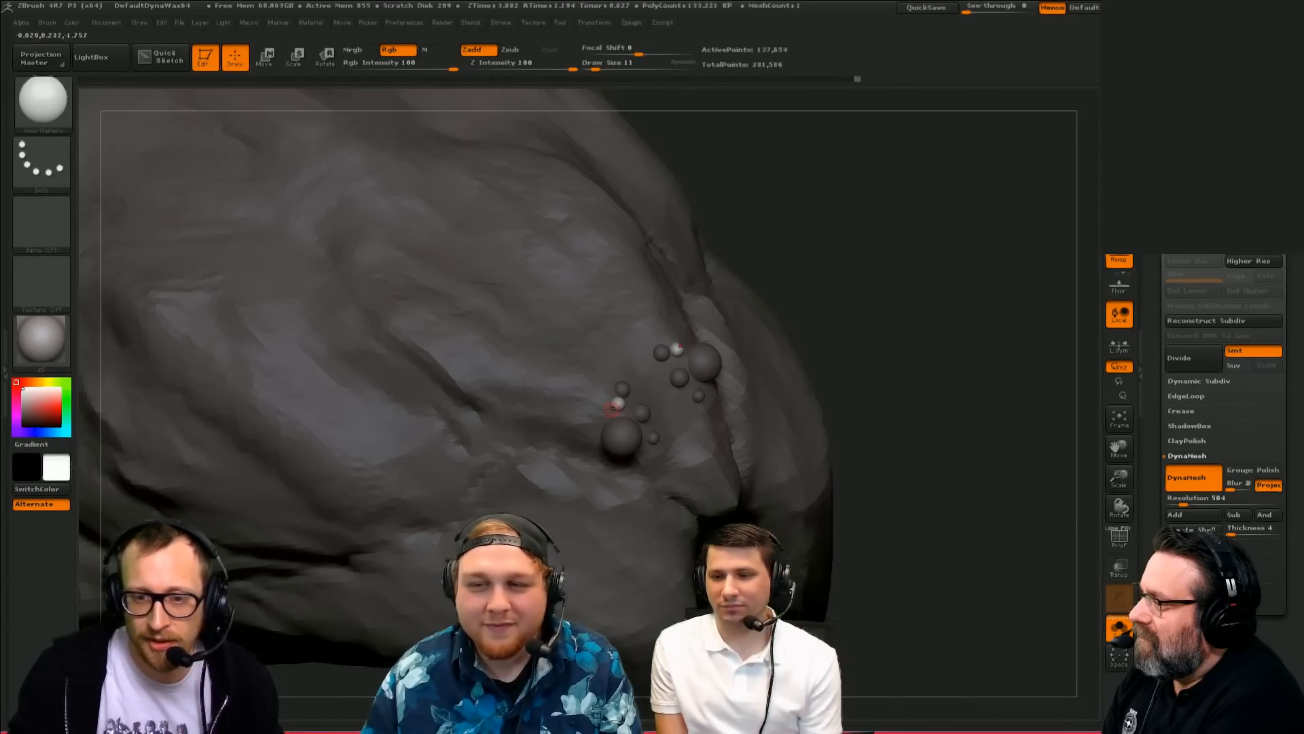
Step: Fill out the front eye cluster with more mirrored spheres of varied size and one on the centre line
drag(883, 339, 859, 357)
mouse_move(869, 231)
mouse_down()
mouse_move(780, 288)
mouse_move(737, 383)
mouse_move(690, 411)
mouse_move(744, 440)
mouse_up()
key(ctrl+z)
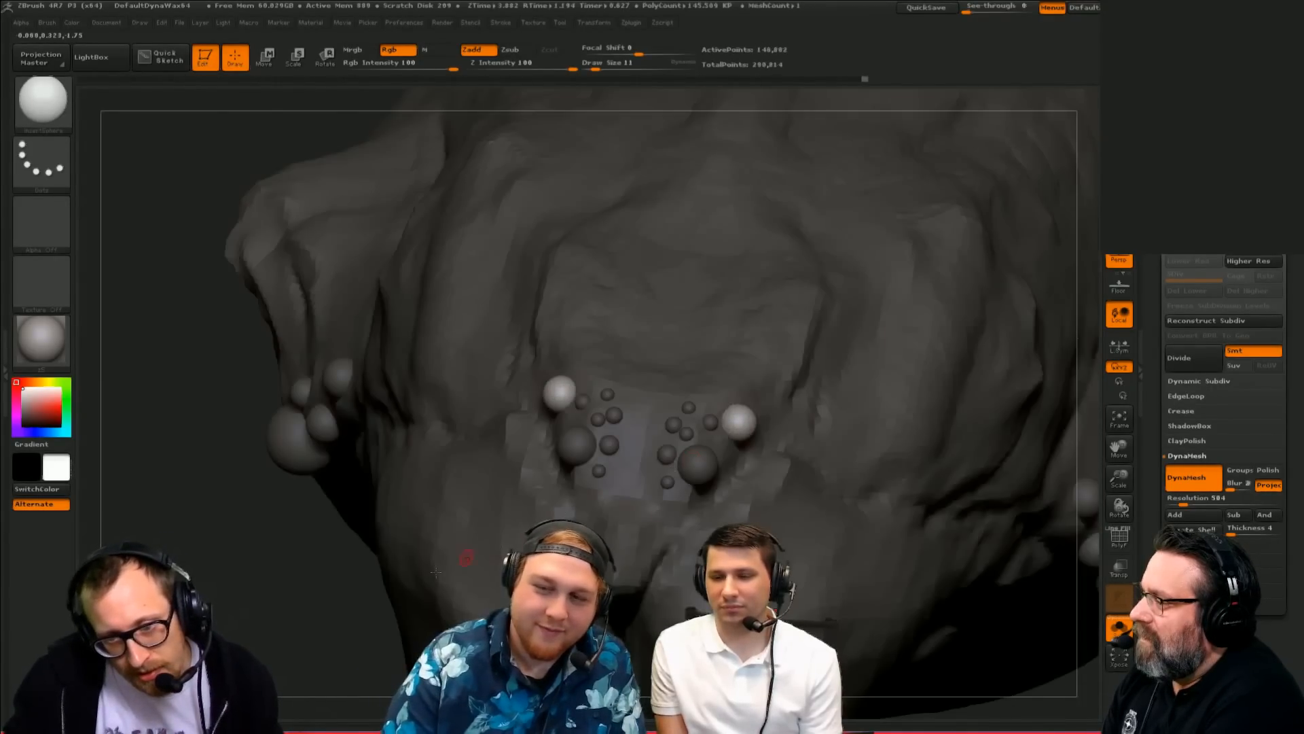
drag(347, 610, 306, 607)
drag(716, 450, 723, 458)
key(ctrl+z)
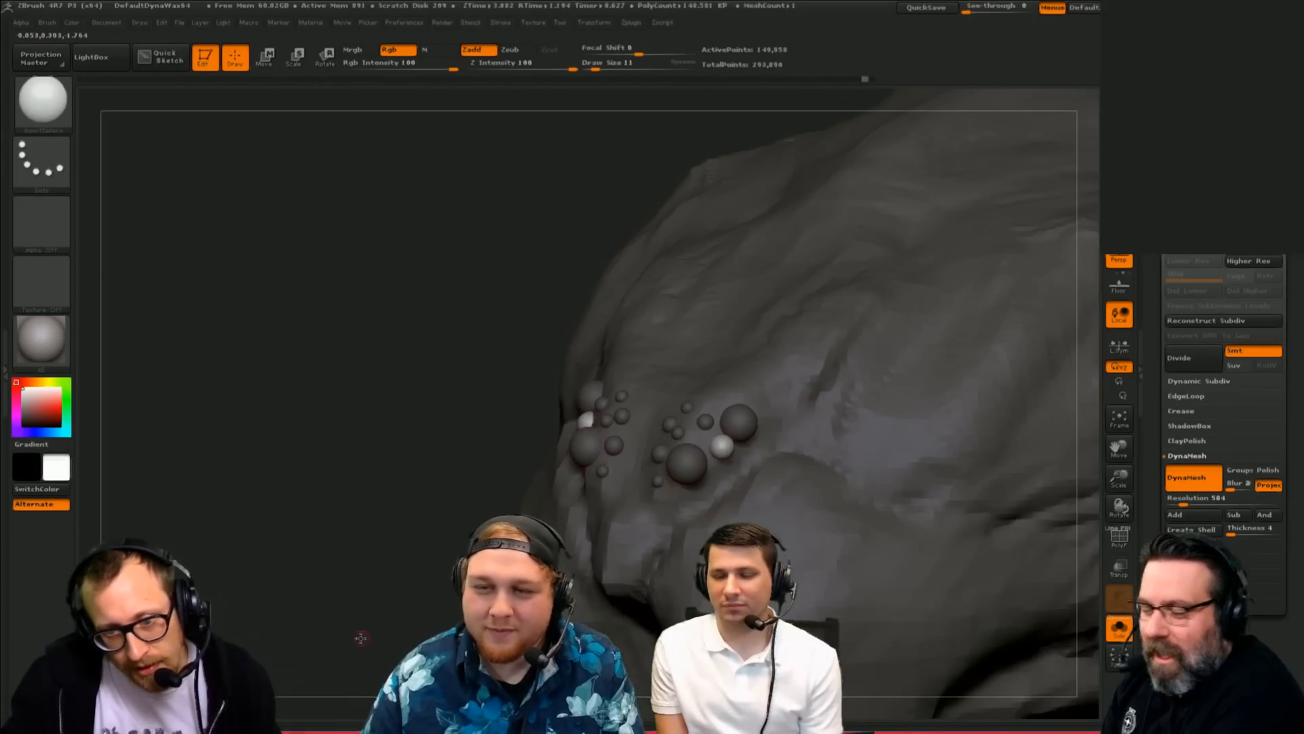
drag(712, 390, 650, 431)
drag(416, 591, 523, 586)
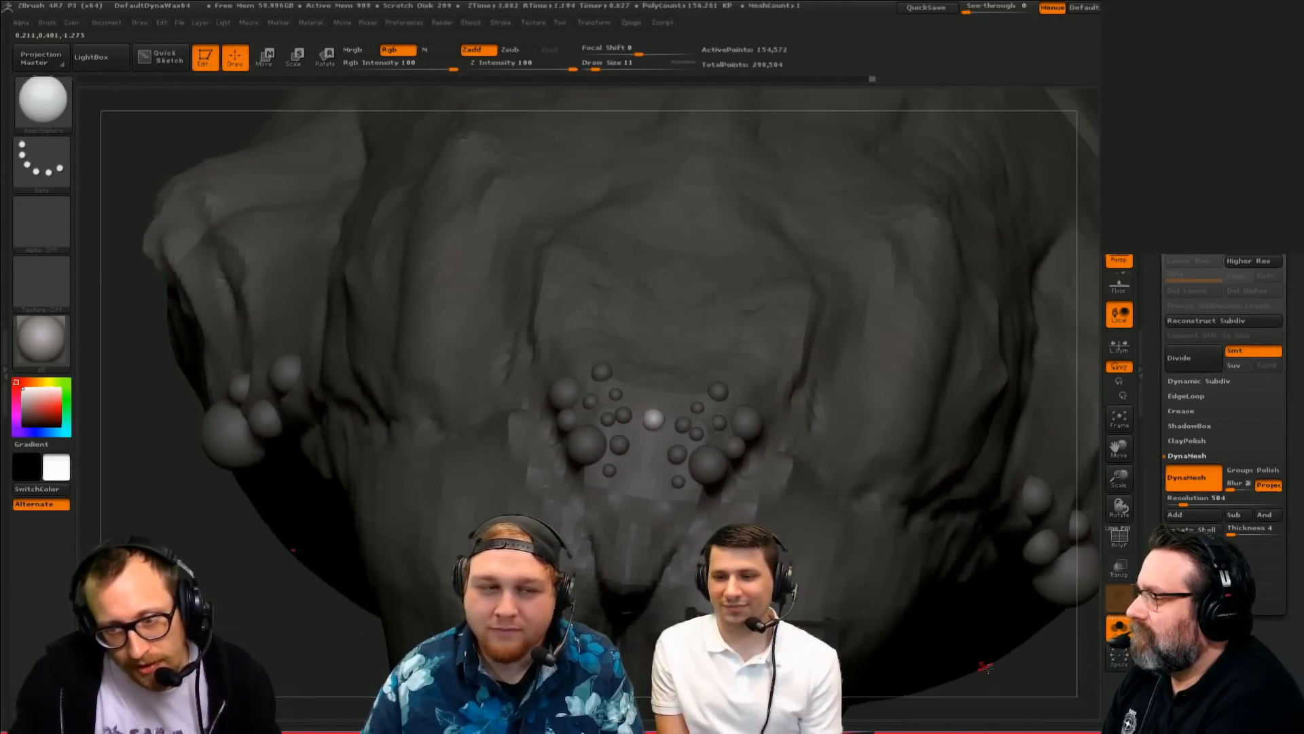
Step: Extend the front eye cluster up and outward along the brow with additional mirrored spheres
drag(985, 668, 966, 617)
drag(536, 370, 537, 381)
drag(507, 367, 508, 386)
drag(533, 329, 535, 344)
drag(556, 352, 582, 359)
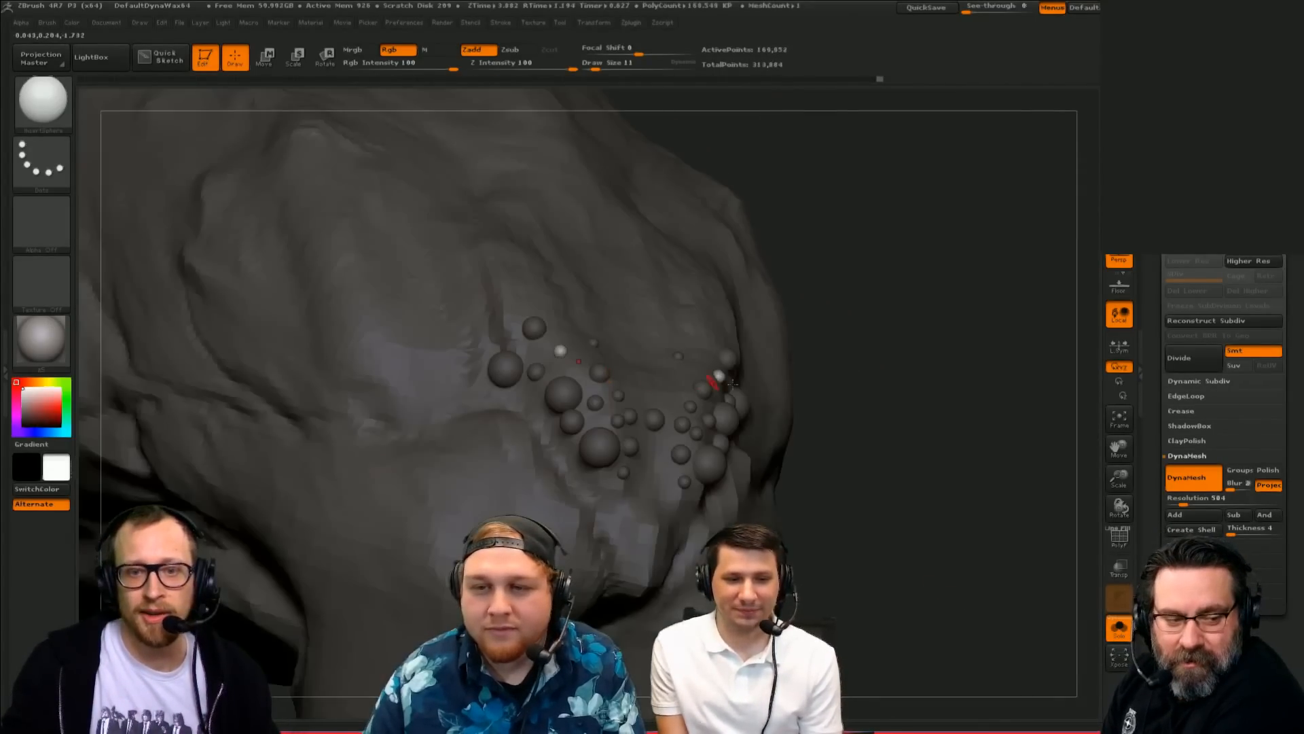
Step: Clear the mask on the head and mask all the inserted eye spheres using the Transpose tools
alt+drag(853, 308, 826, 396)
key(r)
drag(396, 424, 325, 430)
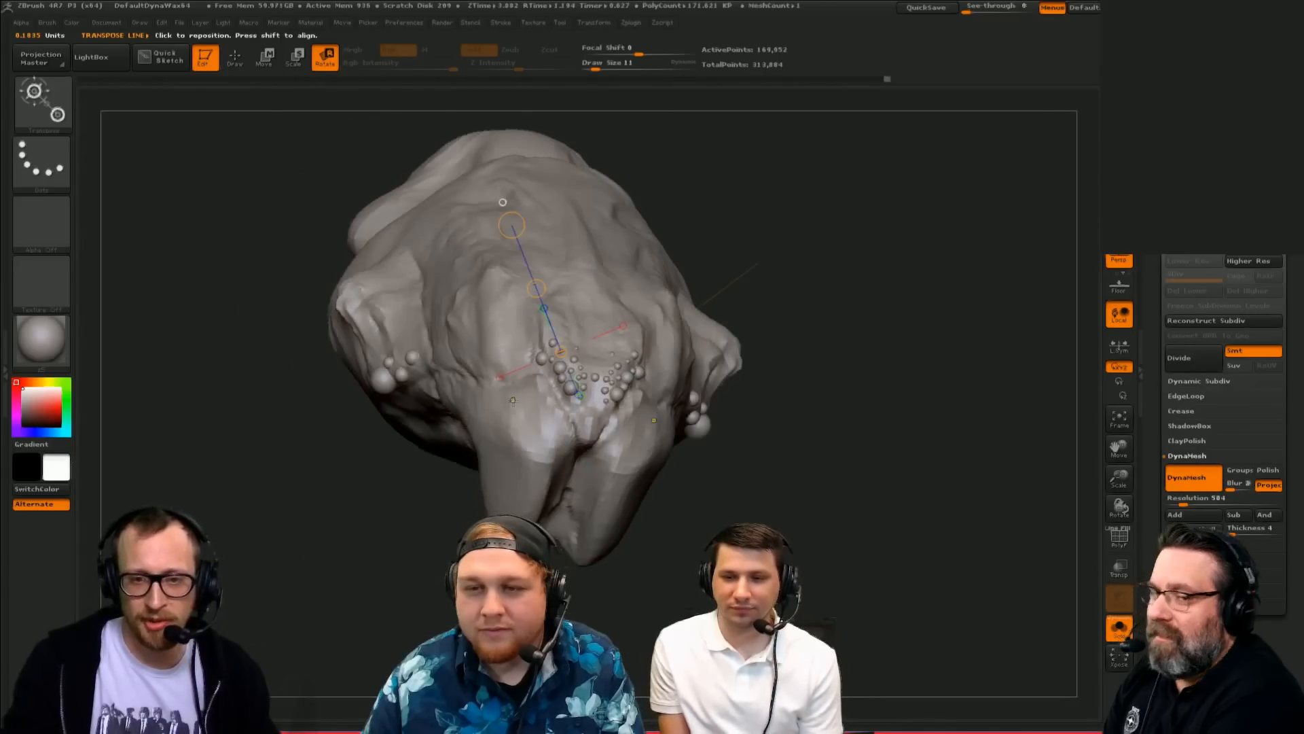
ctrl+drag(506, 399, 400, 378)
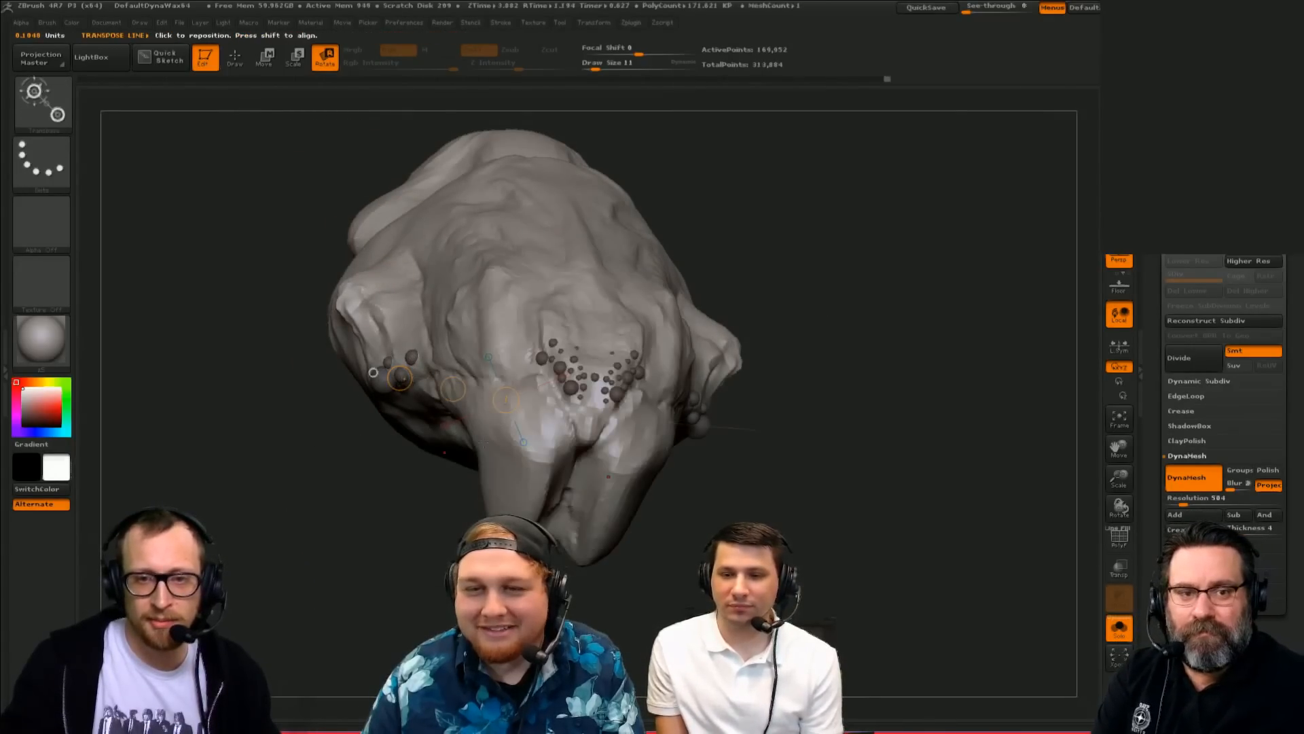
key(q)
mouse_move(1042, 288)
shift+mouse_down()
mouse_move(985, 335)
mouse_move(970, 329)
shift+mouse_up()
key(w)
drag(385, 394, 305, 160)
key(q)
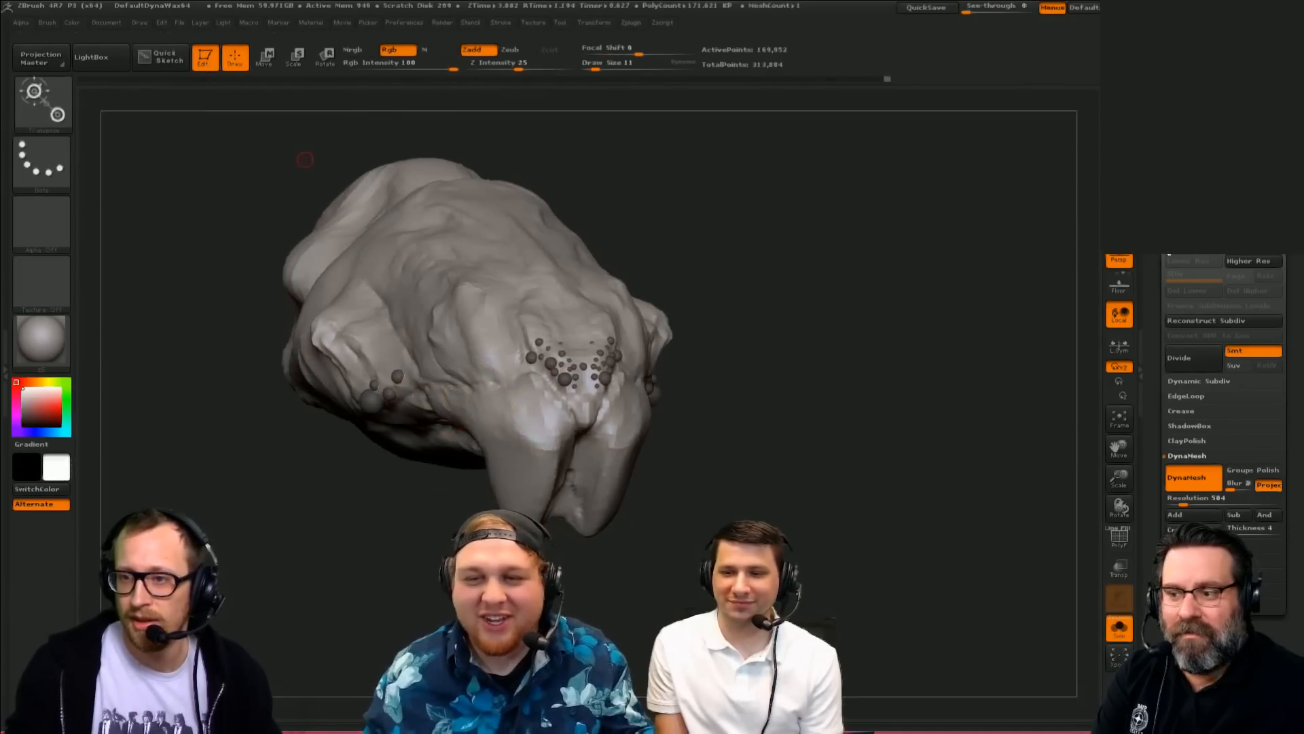
Step: Hide the eye spheres so only the head mesh shows, and open the polygroup options
click(1169, 255)
click(1171, 255)
drag(798, 308, 767, 305)
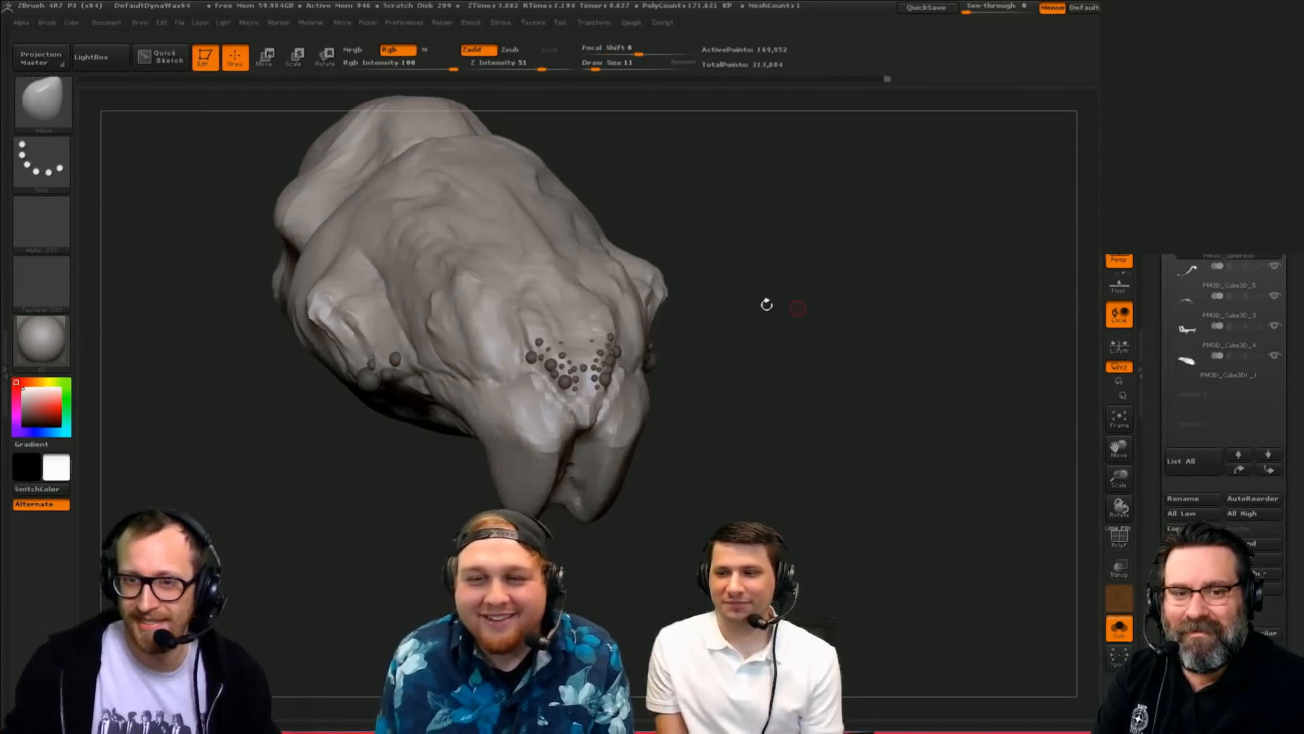
ctrl+shift+click(578, 275)
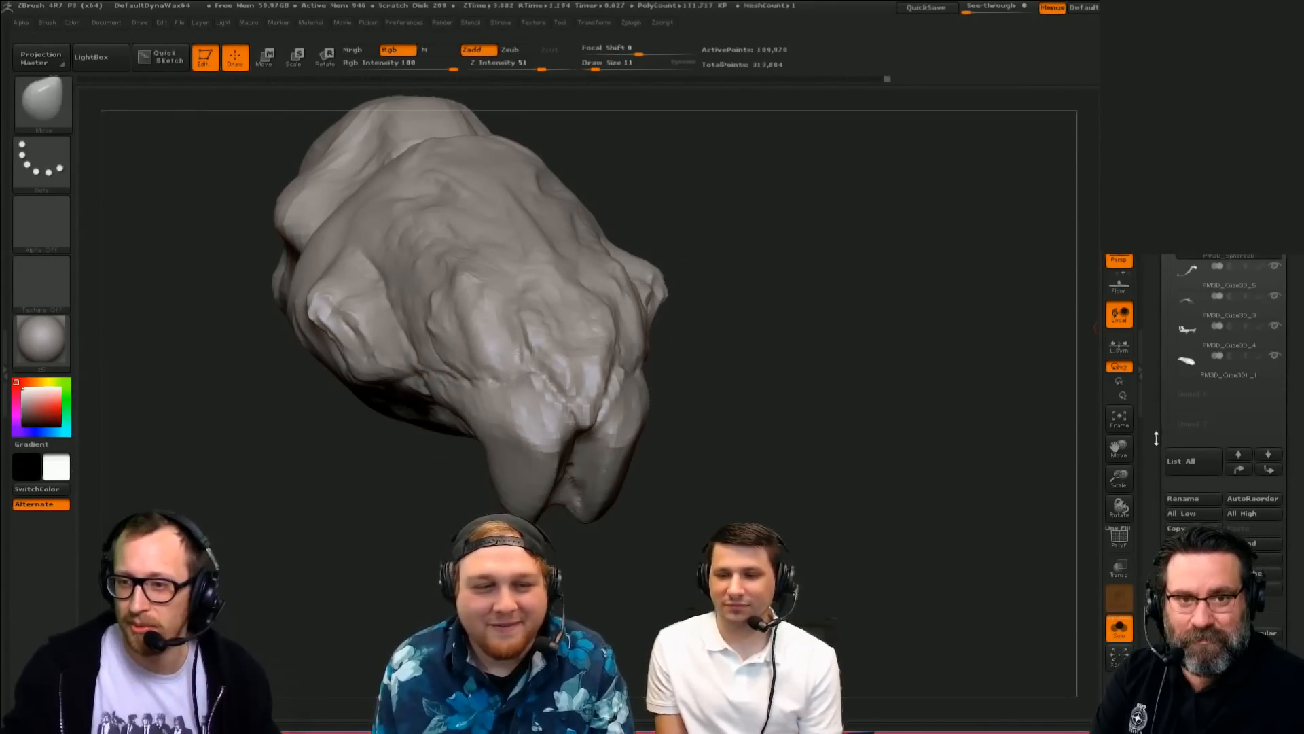
drag(1156, 438, 1160, 303)
drag(1226, 213, 1225, 262)
click(1203, 234)
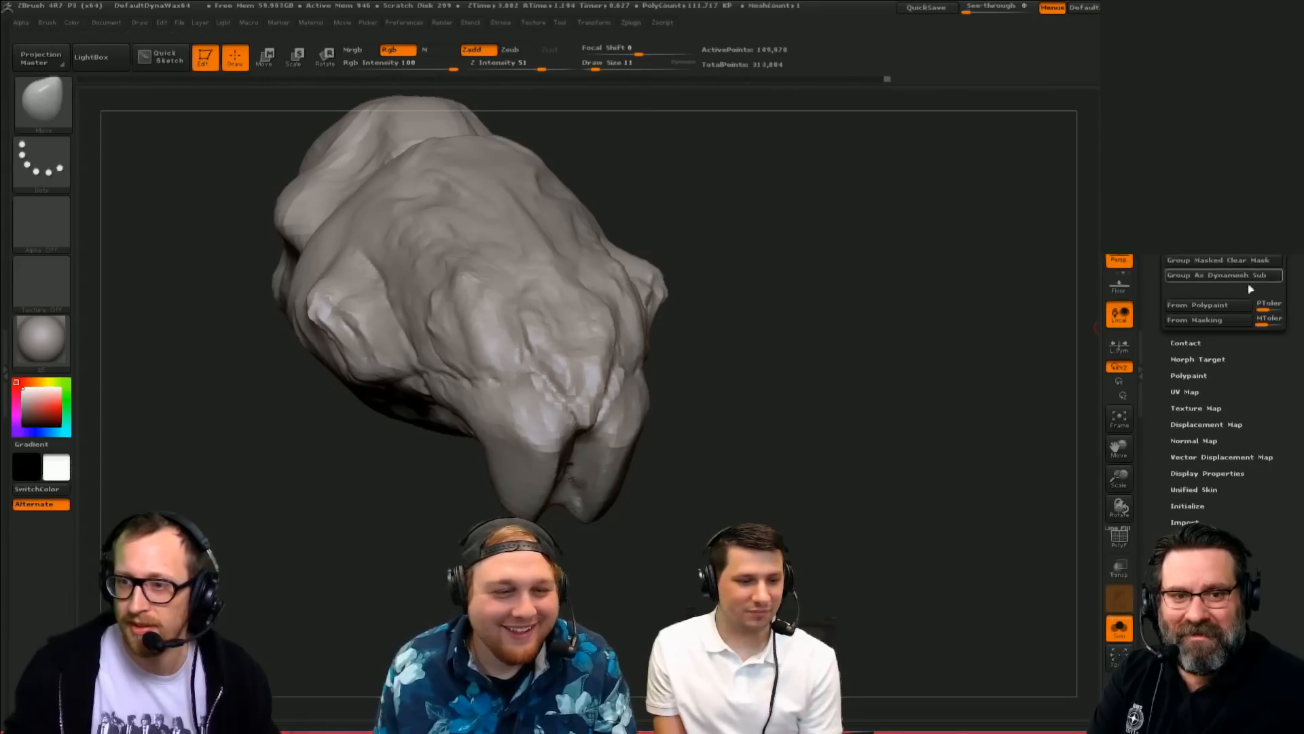
Step: Set the selection brush to SelectRect and check the eye spheres' polygroup with inverted visibility and the polyframe display
ctrl+shift+drag(987, 253, 949, 346)
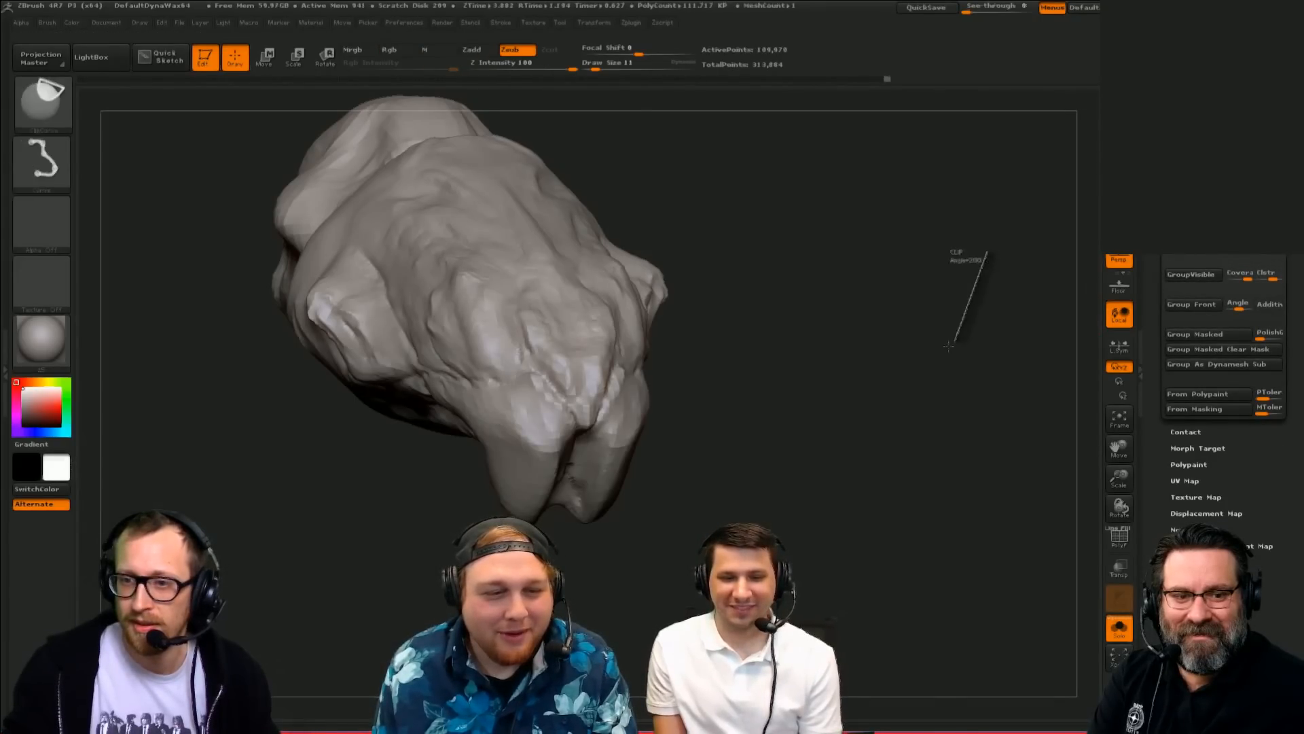
ctrl+shift+click(43, 103)
ctrl+shift+click(173, 124)
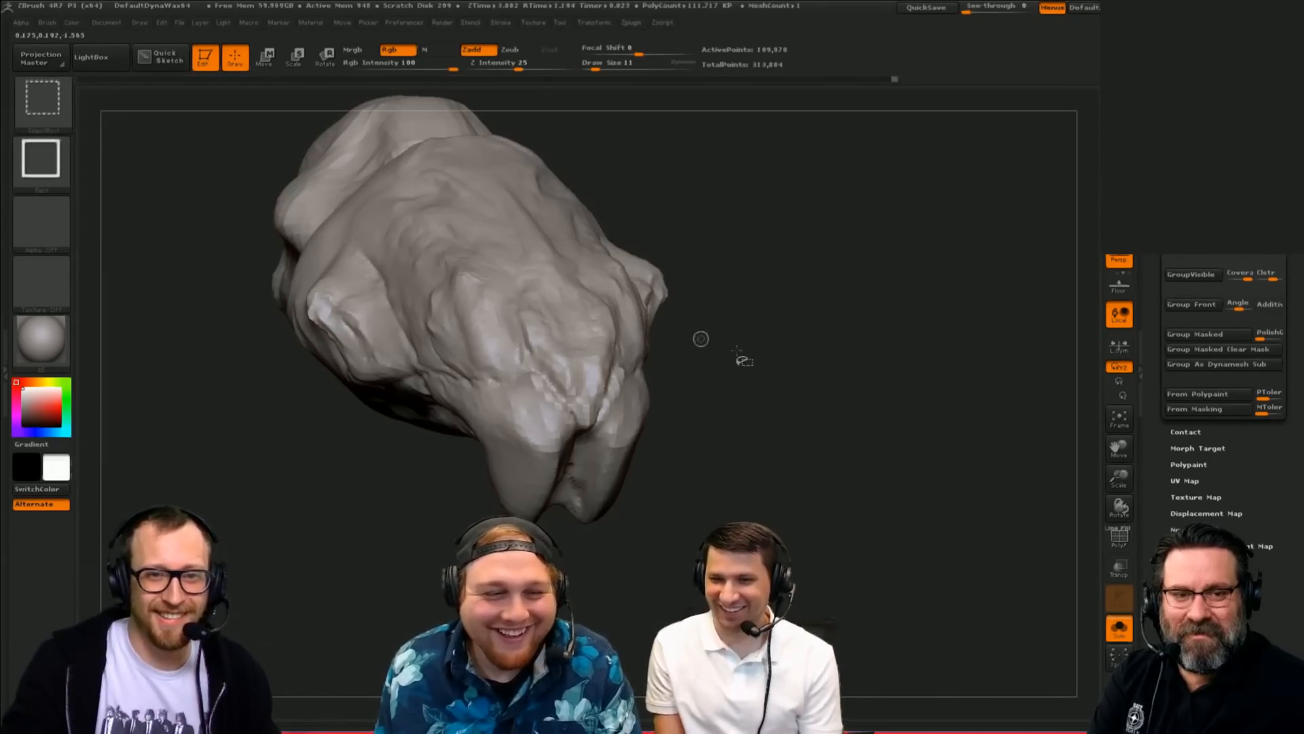
ctrl+shift+click(895, 316)
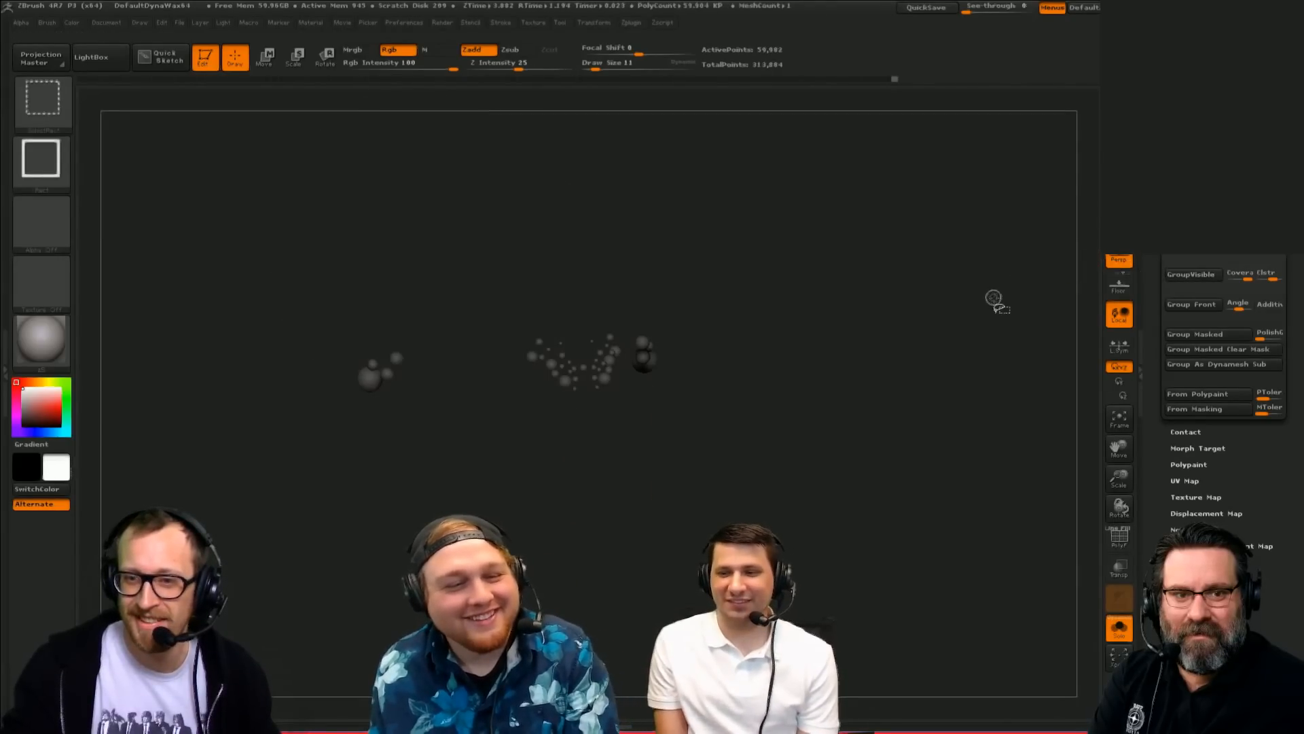
ctrl+shift+click(971, 301)
key(shift+f)
ctrl+right_drag(911, 290, 991, 481)
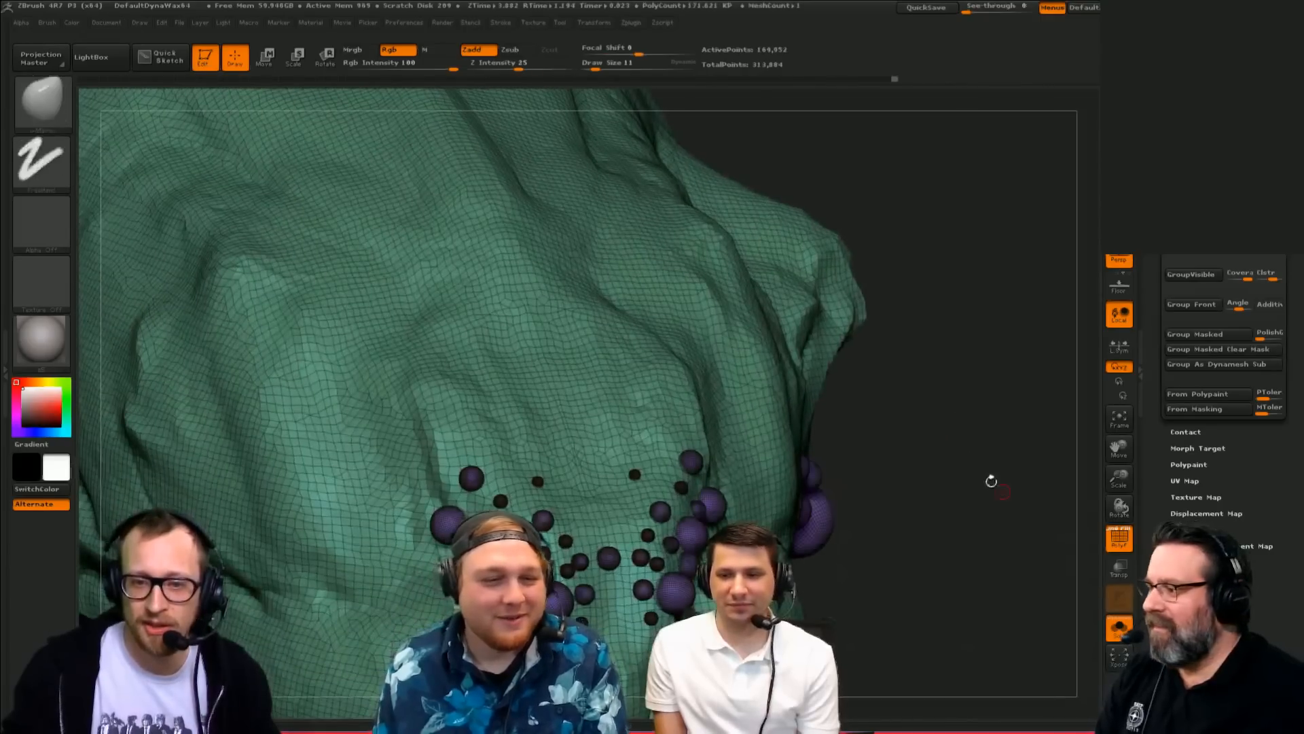
Step: Split the eye spheres from the head into their own SubTool and turn off the polyframe display
click(1189, 228)
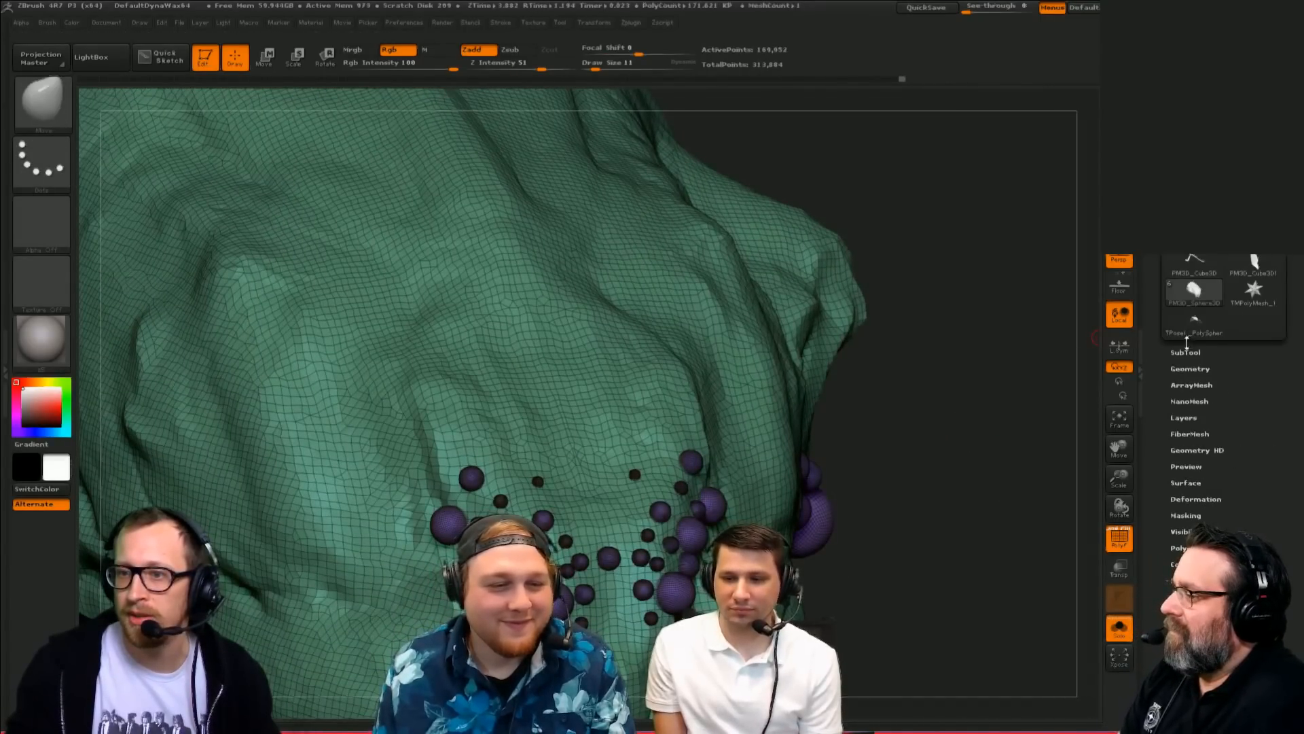
click(1186, 350)
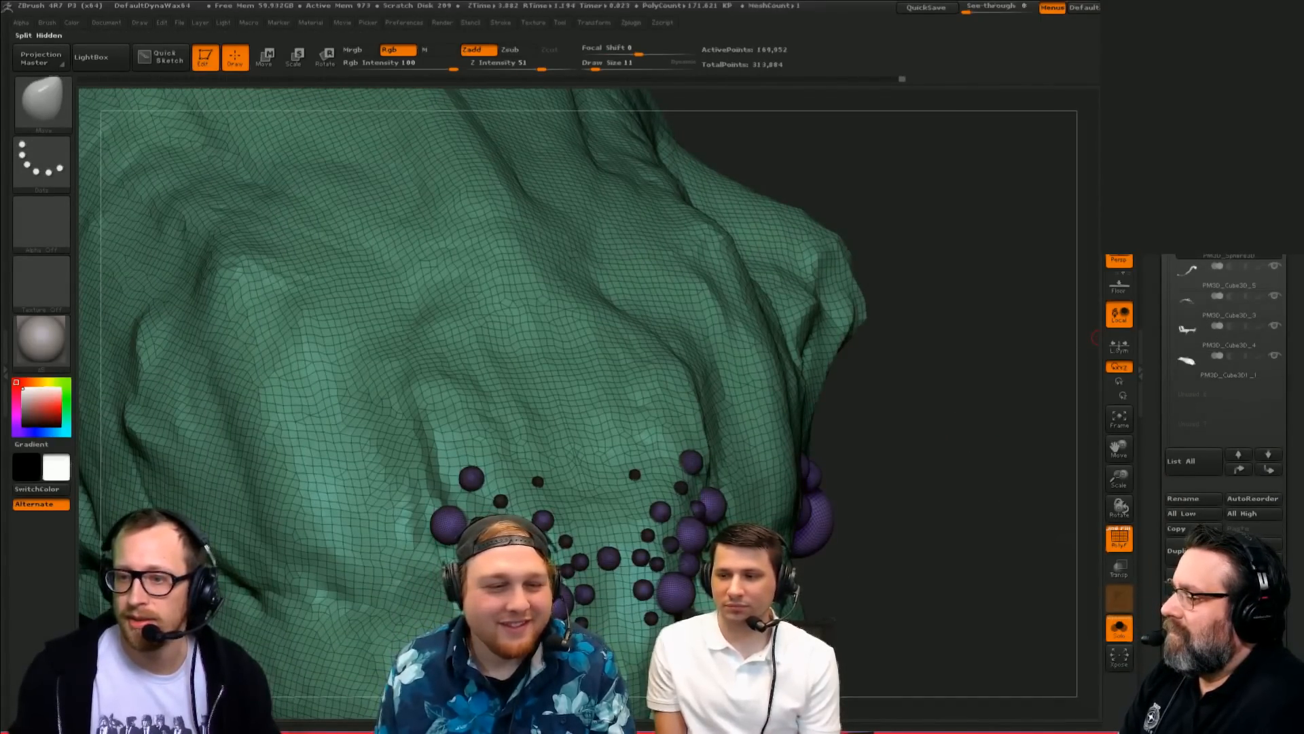
click(1022, 638)
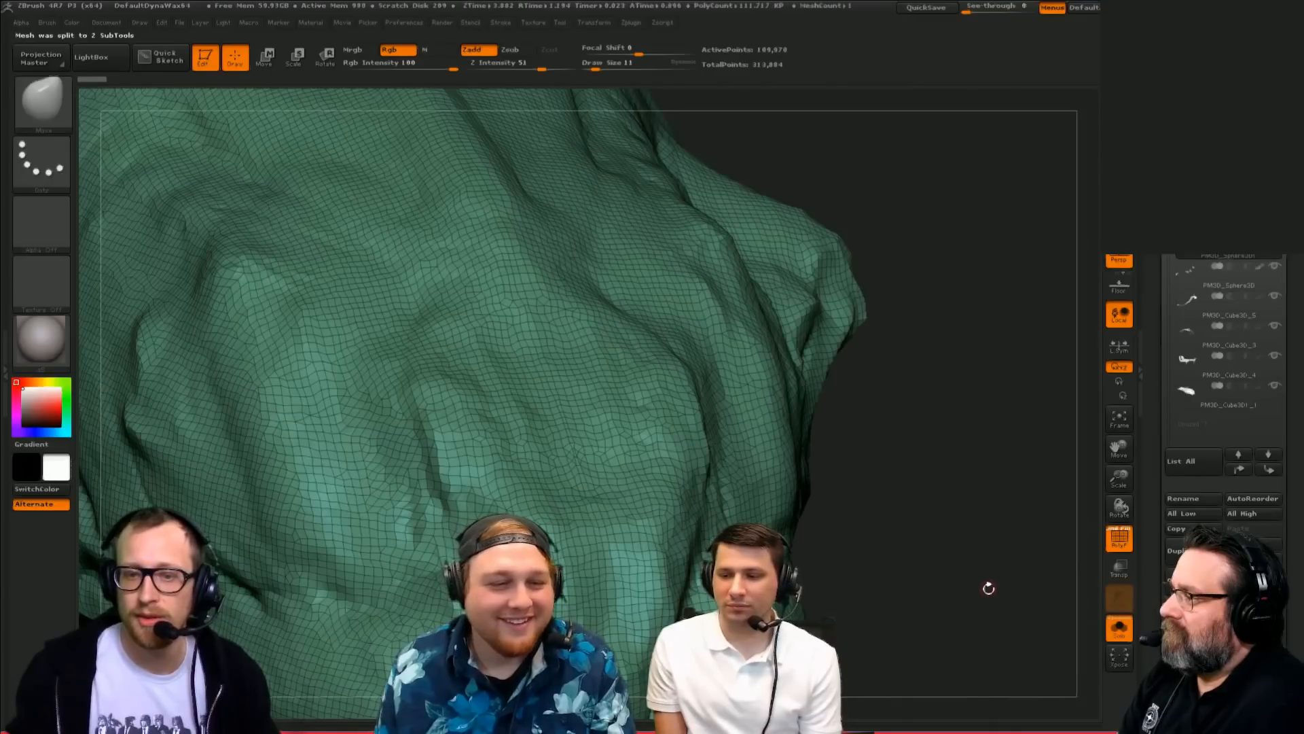
key(shift+f)
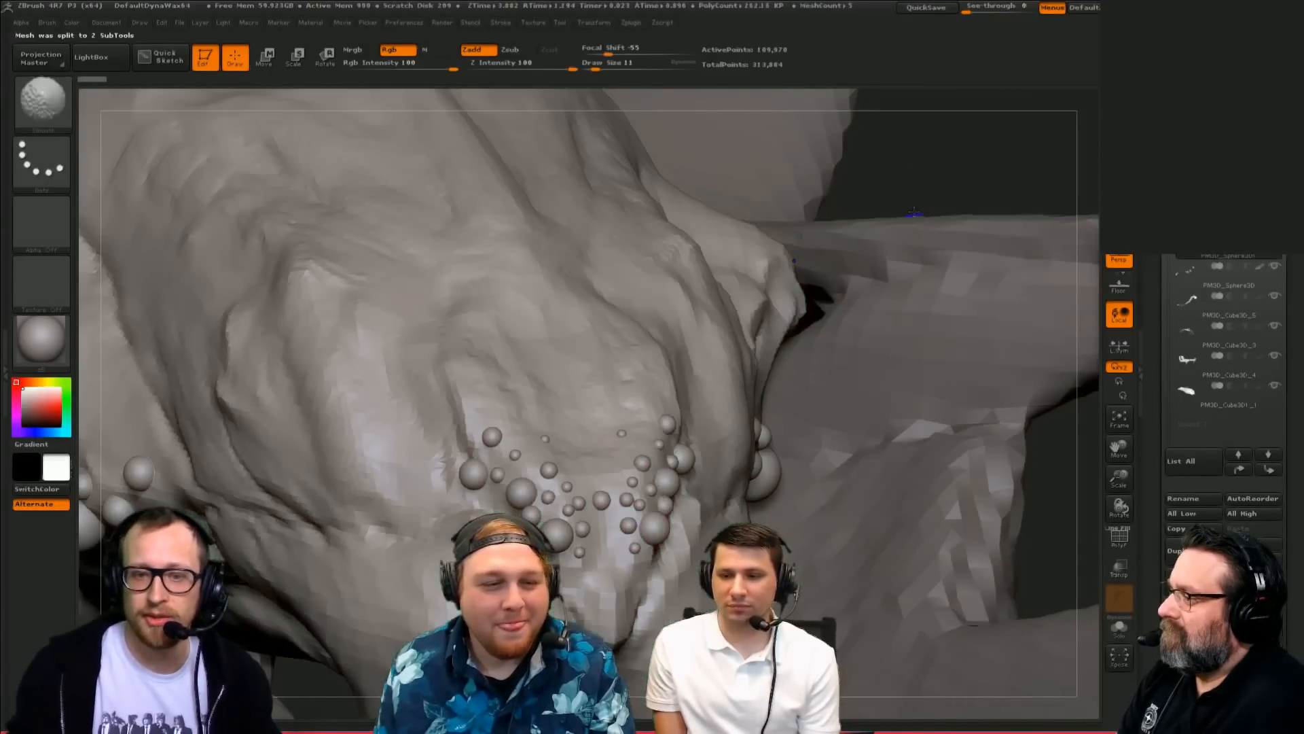
Step: Switch to the ClayBuildup brush, undo the test stroke near the front eyes, and subdivide the head mesh once
drag(933, 169, 986, 166)
key(b)
key(c)
key(b)
mouse_move(906, 149)
mouse_down()
mouse_move(920, 166)
mouse_move(910, 454)
mouse_up()
drag(907, 626, 945, 679)
mouse_move(308, 640)
alt+mouse_down()
mouse_move(390, 556)
mouse_move(414, 605)
alt+mouse_up()
key(s)
drag(669, 426, 674, 427)
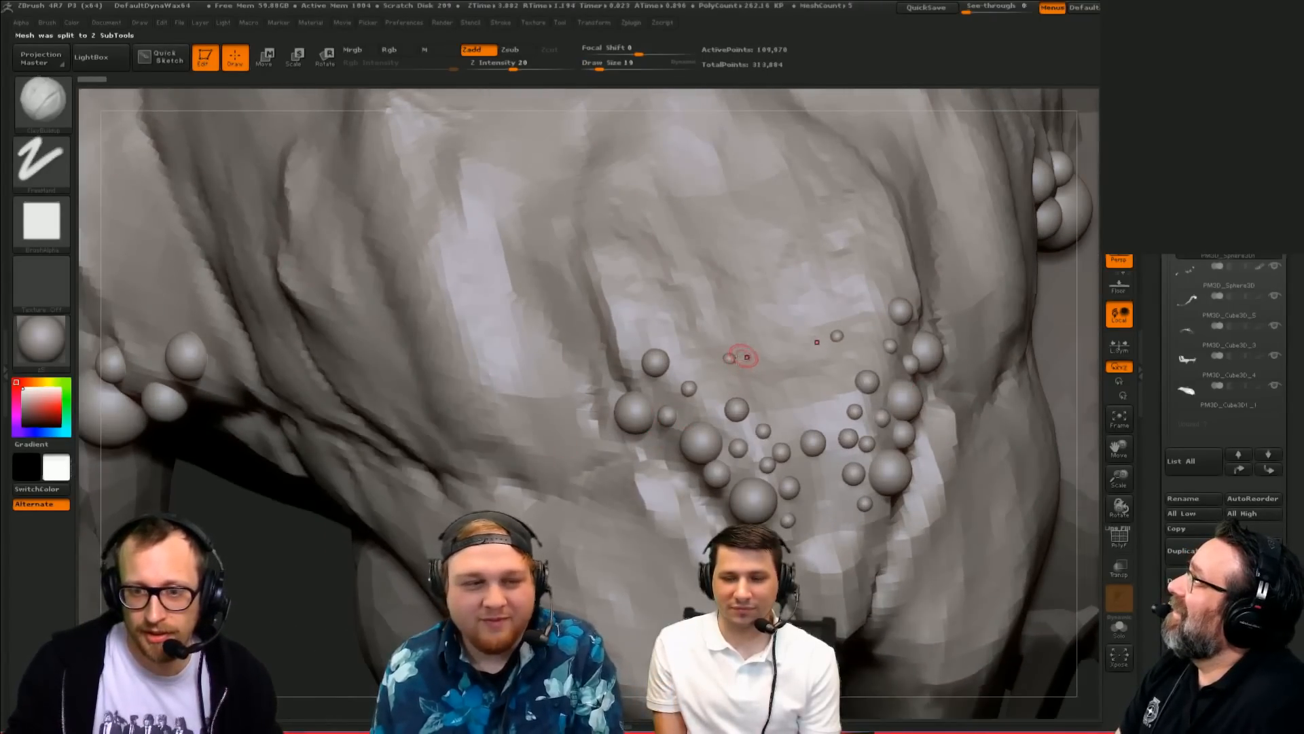
key(ctrl+z)
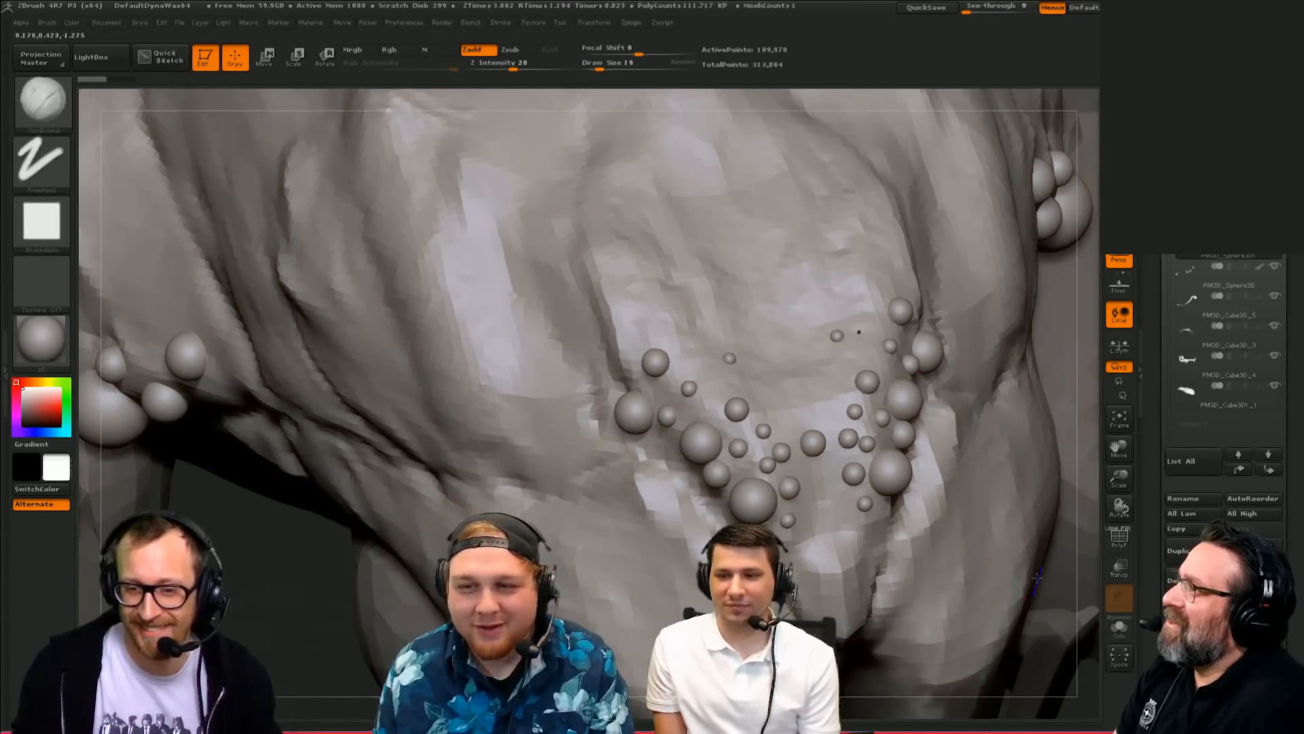
key(ctrl+d)
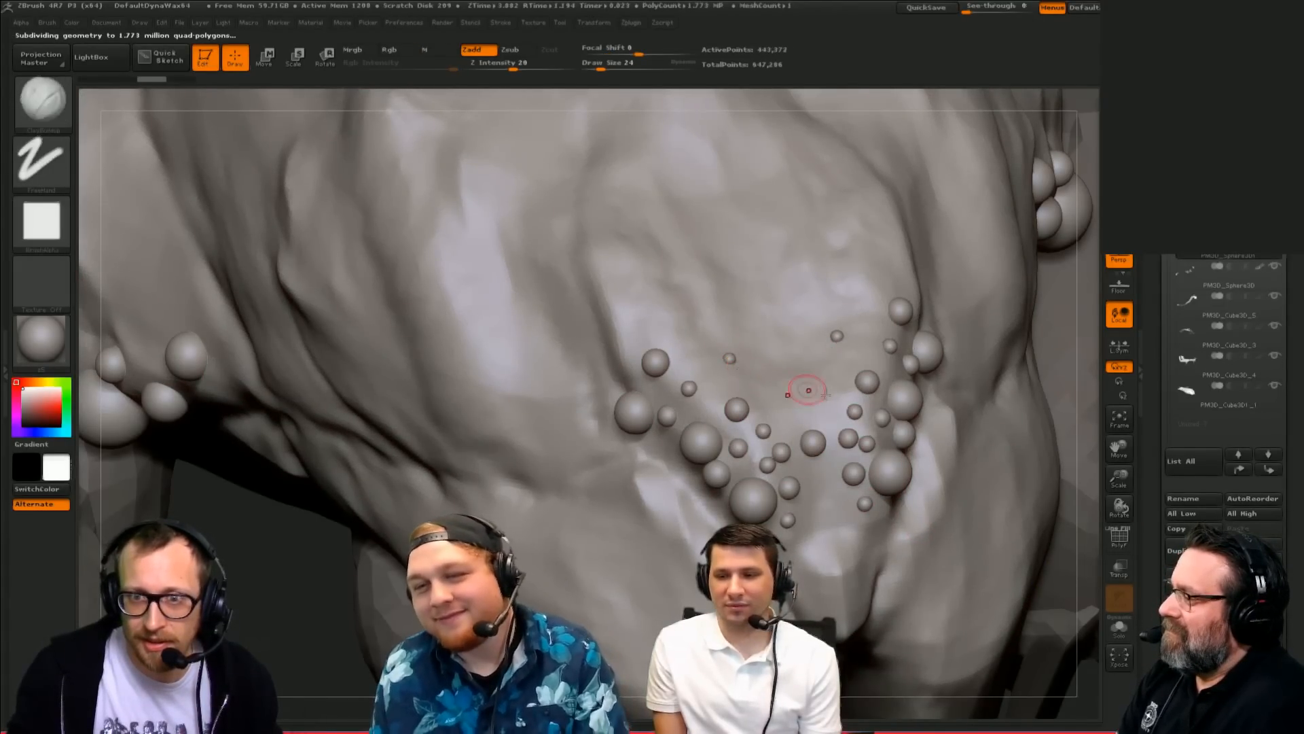
Step: Build up clay between and around the lowest front eye spheres with the ClayBuildup brush
drag(1157, 547, 1144, 440)
click(1190, 497)
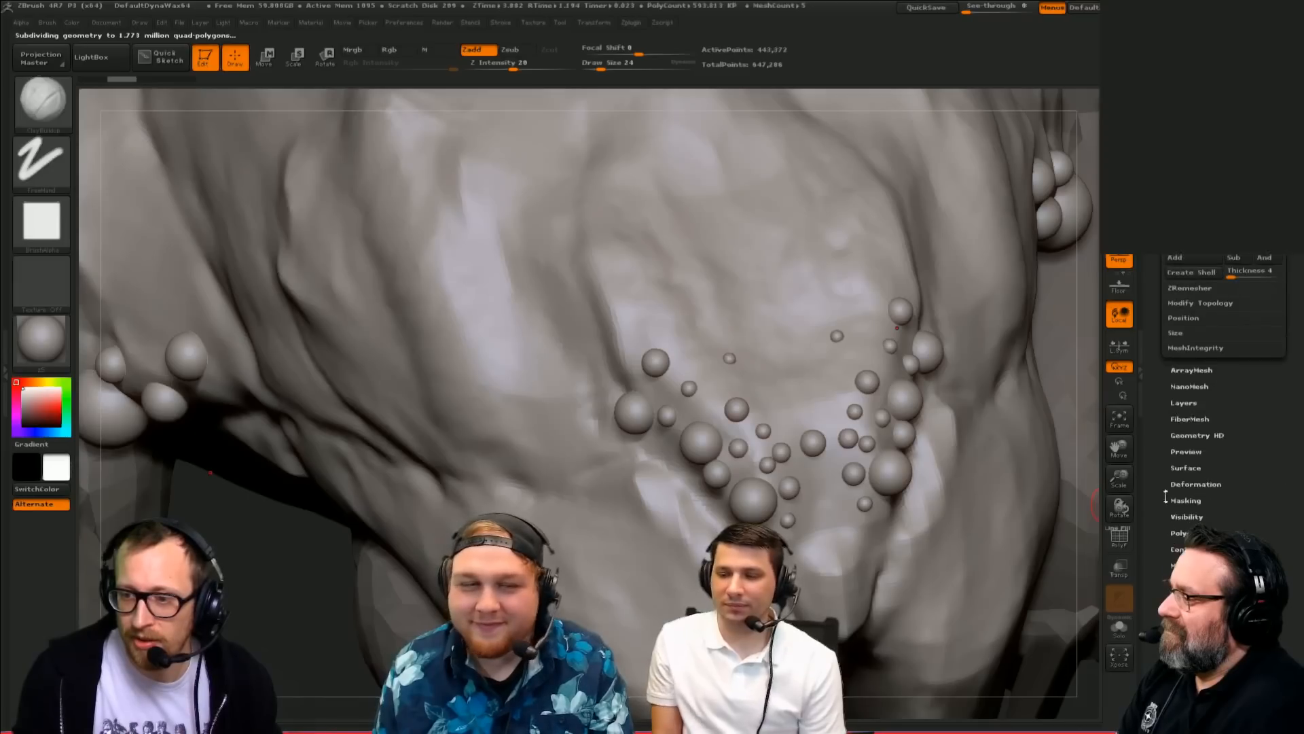
click(1199, 310)
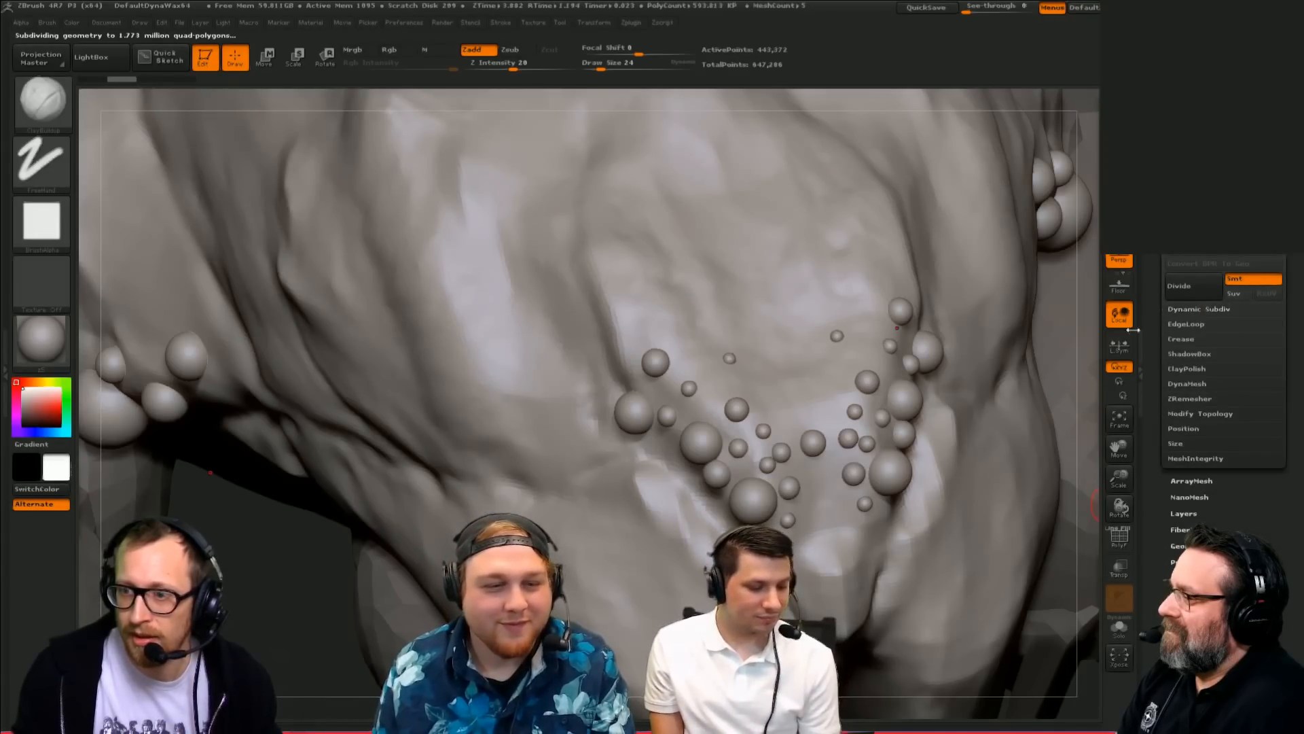
alt+drag(1046, 628, 912, 470)
key(s)
drag(623, 346, 637, 348)
mouse_move(621, 268)
mouse_down()
mouse_move(658, 368)
mouse_move(652, 311)
mouse_move(636, 360)
mouse_up()
key(s)
key(s)
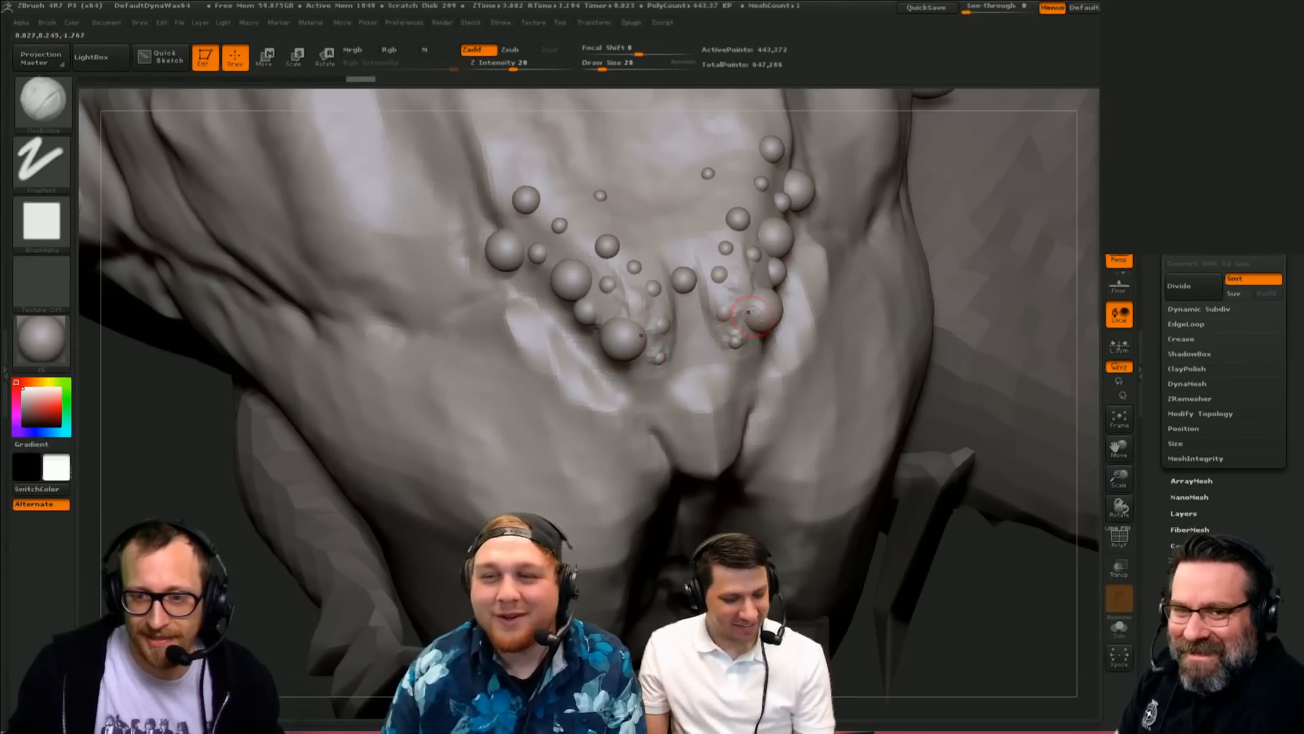
Step: Isolate the eye spheres, fill them with grey RGB 164, 164, 164, and return to the head SubTool with everything shown
click(1119, 626)
alt+drag(862, 608, 714, 445)
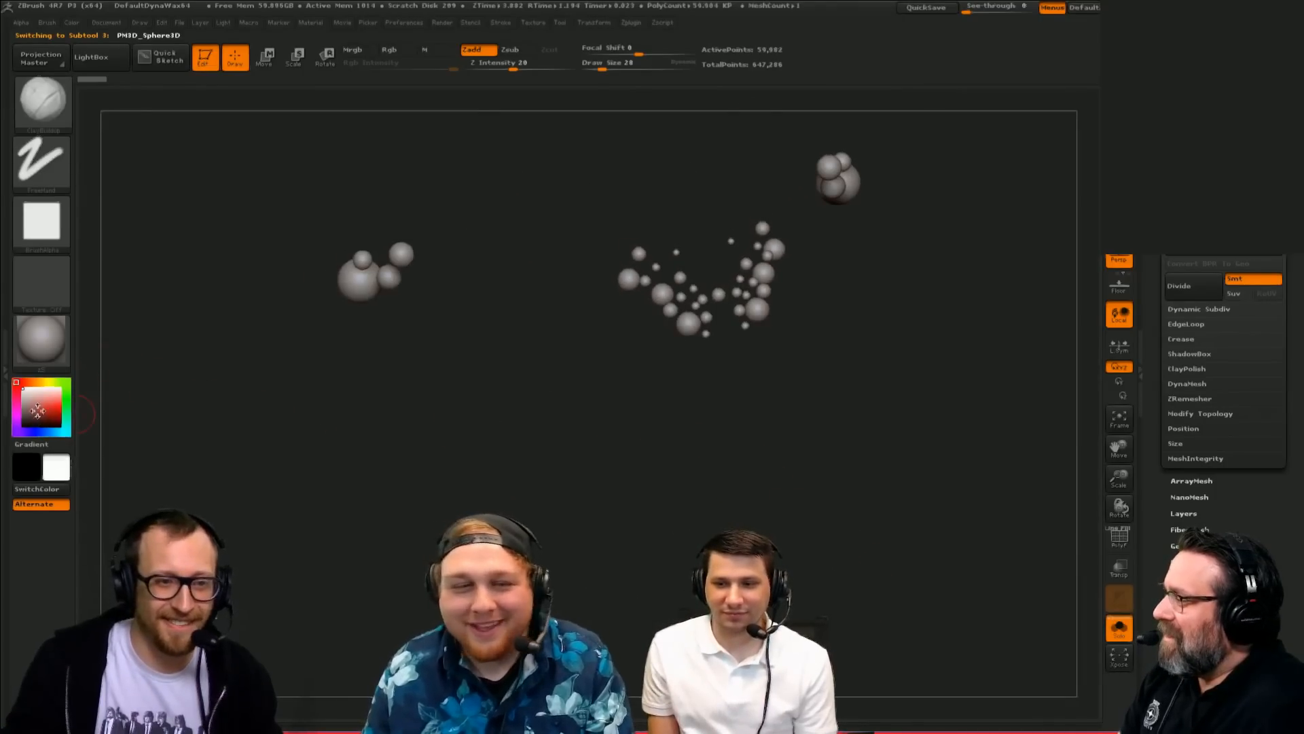
mouse_move(72, 24)
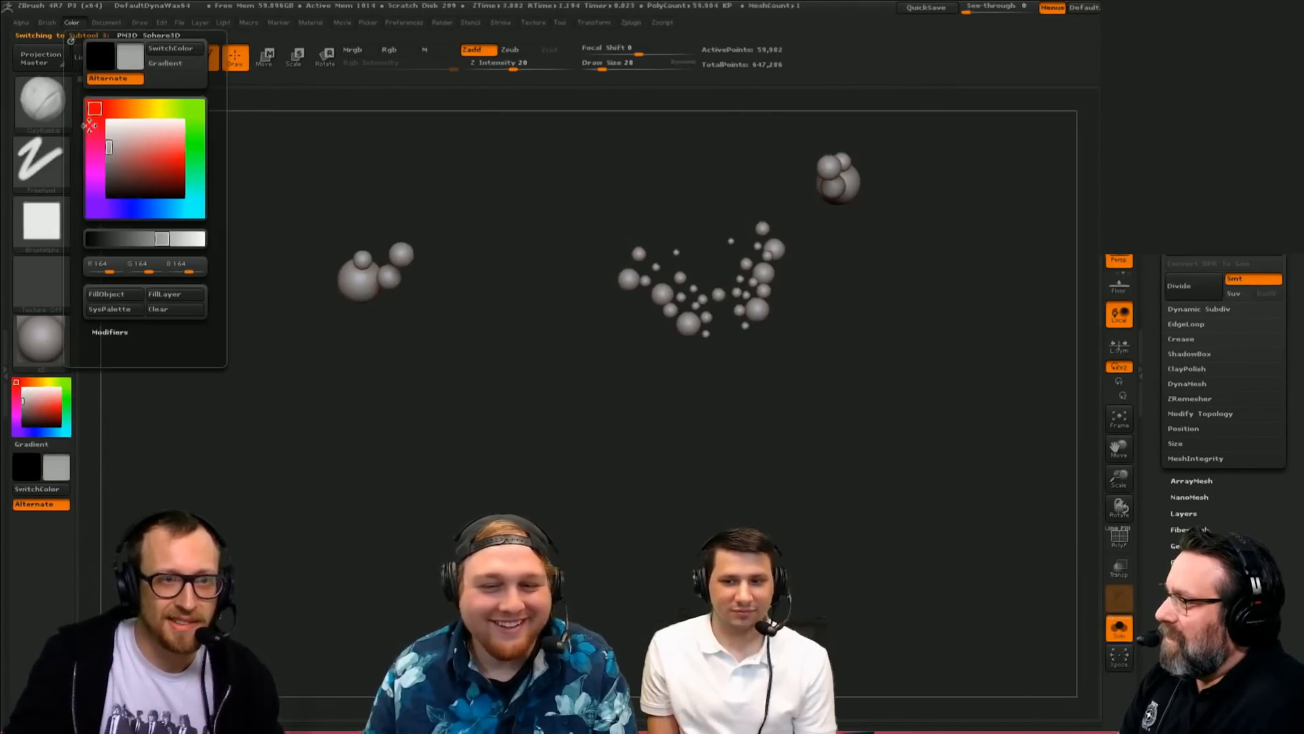
click(115, 297)
drag(233, 386, 260, 406)
click(1119, 626)
alt+click(802, 527)
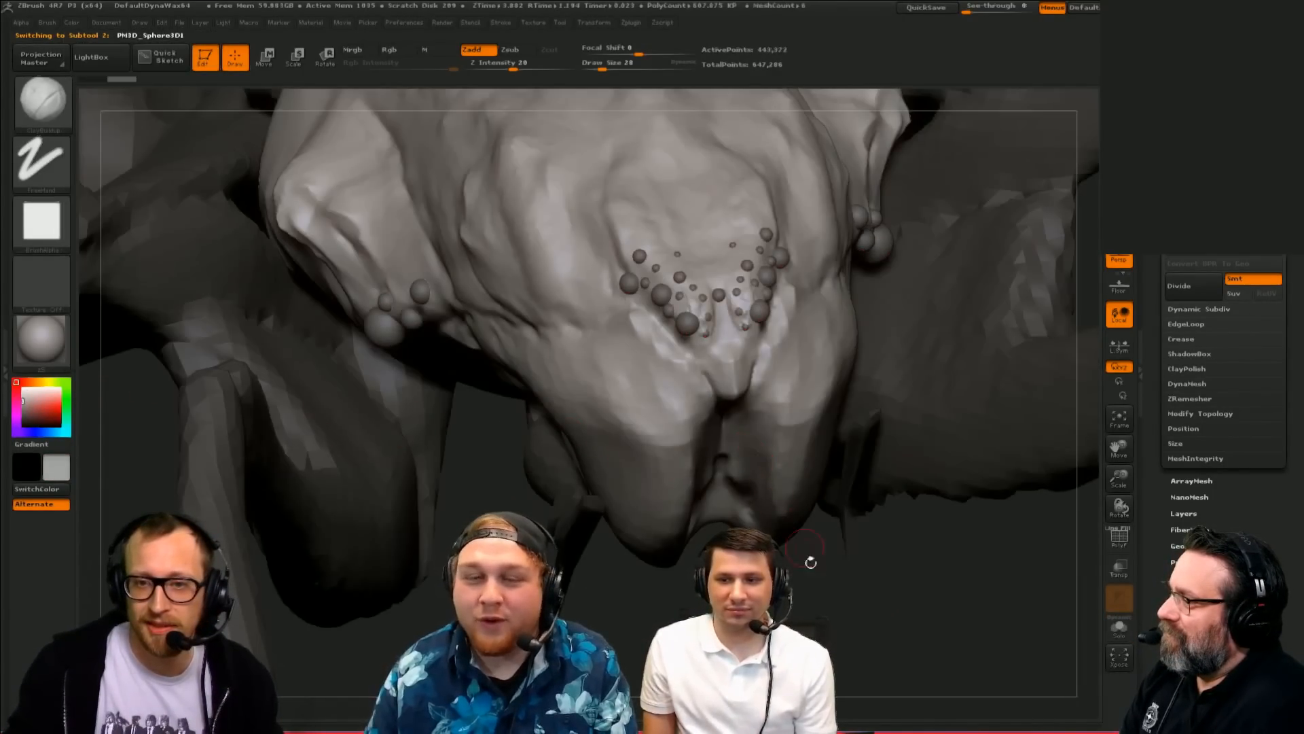
Step: Reset the active color to white and enlarge the brush to a draw size of about 39 for the front eyes
alt+drag(810, 562, 866, 703)
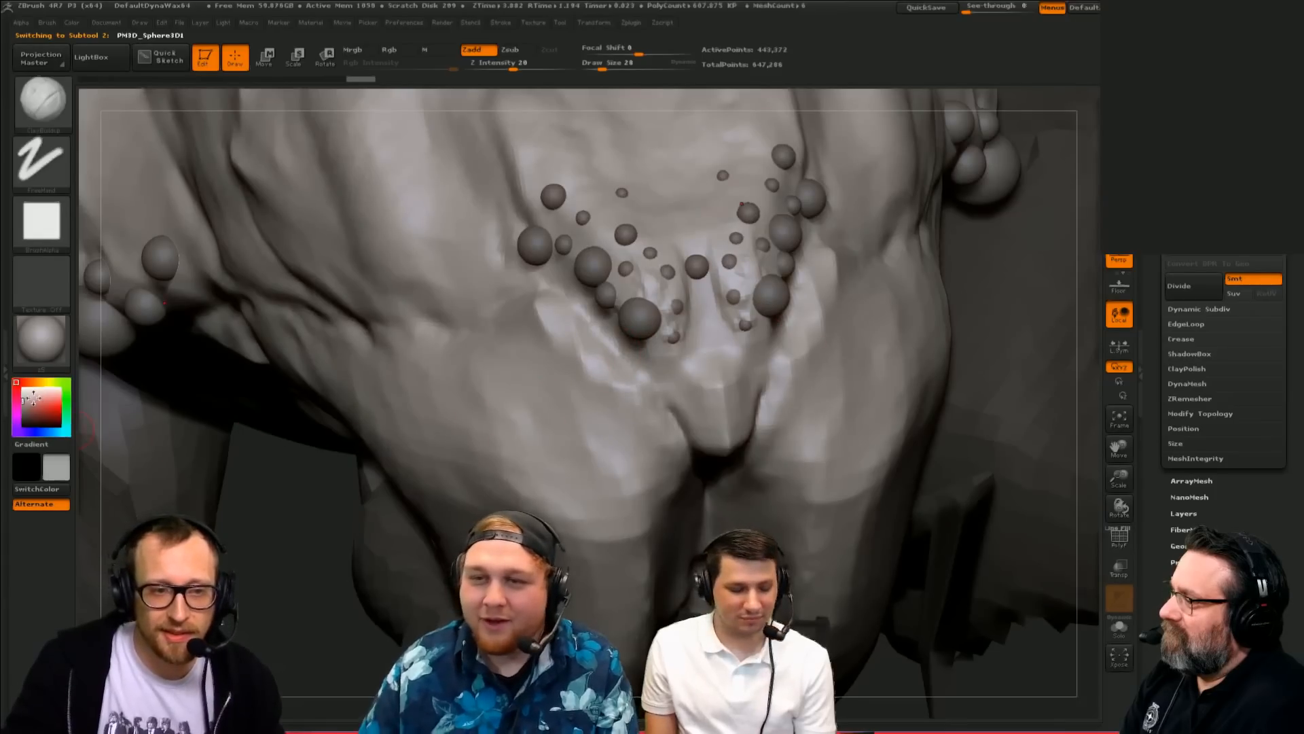
drag(33, 398, 13, 380)
drag(268, 475, 350, 484)
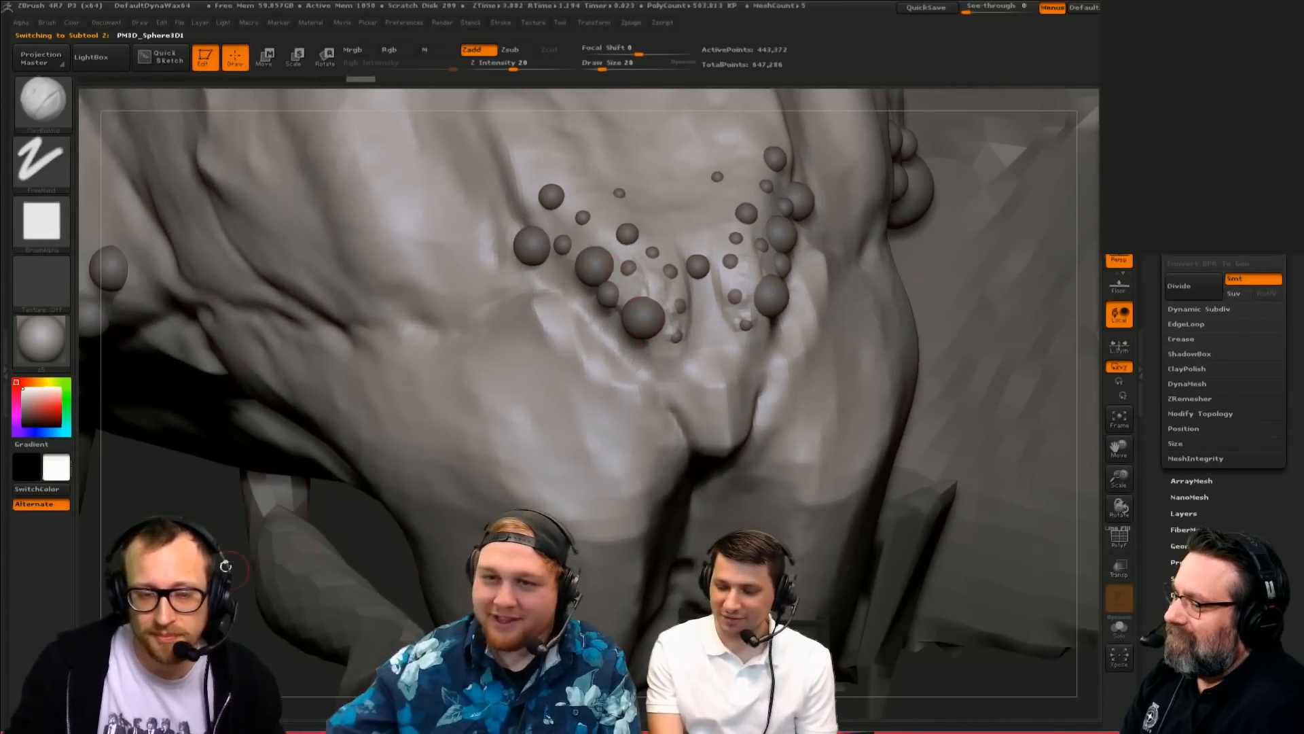
mouse_move(226, 565)
mouse_down()
mouse_move(585, 309)
mouse_move(641, 309)
mouse_move(658, 332)
mouse_move(670, 297)
mouse_move(668, 310)
mouse_move(628, 287)
mouse_up()
key(bracketright)
key(bracketright)
key(bracketright)
key(bracketright)
key(bracketright)
key(bracketleft)
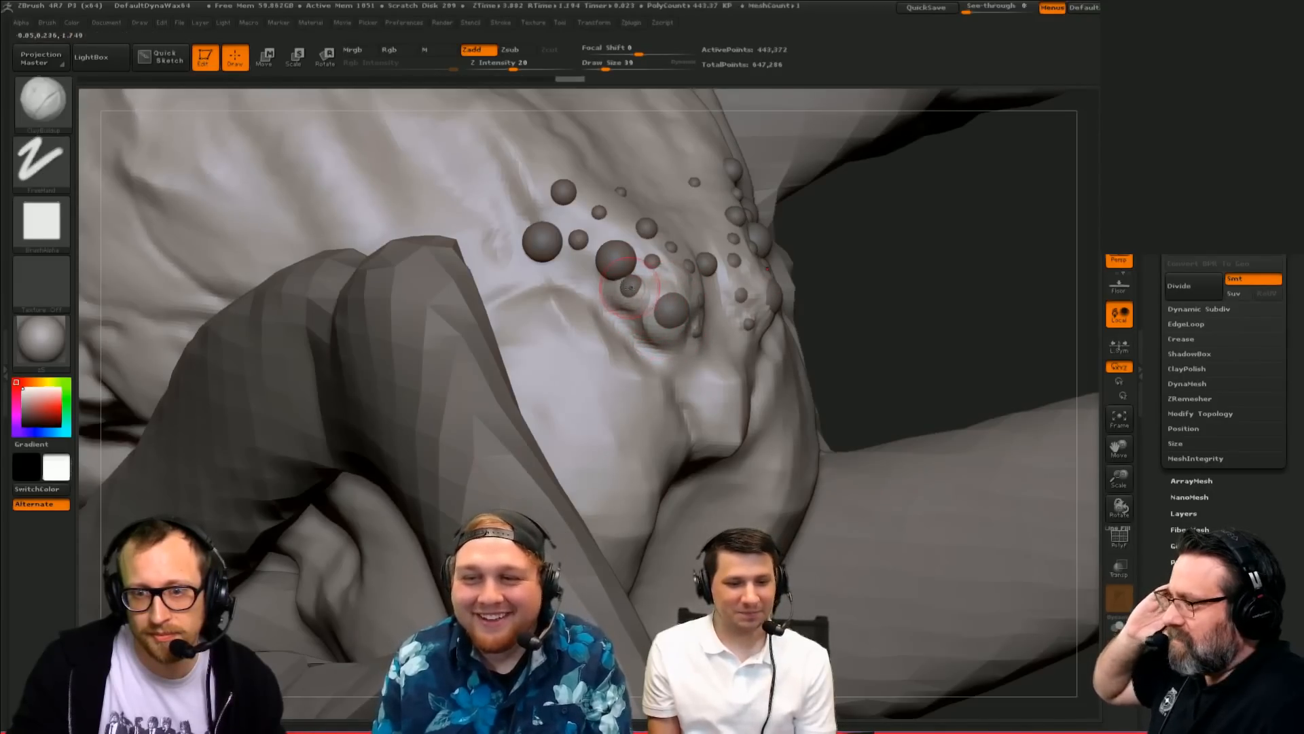
Step: Build up fleshy rims around the medium and large front eye spheres, adjusting the brush size for each eye
right_drag(634, 242, 662, 219)
drag(649, 224, 609, 262)
key(s)
click(621, 259)
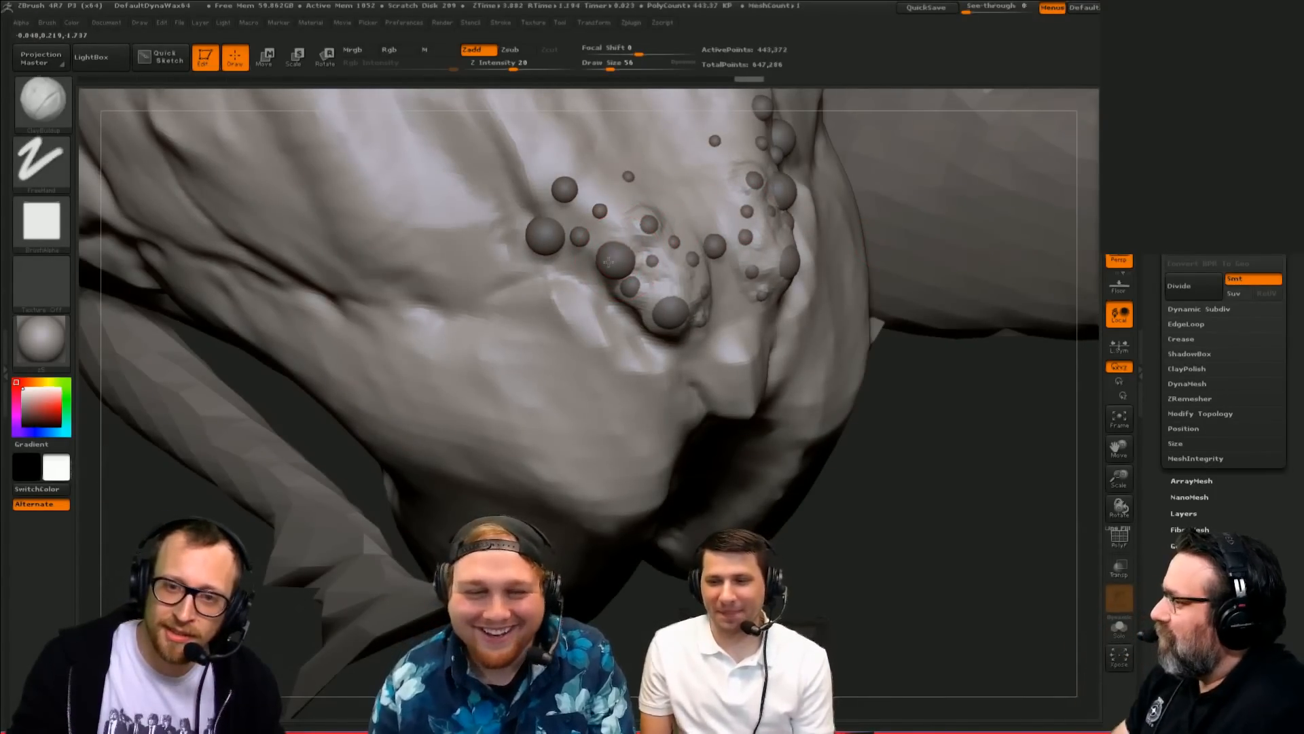
key(s)
click(623, 188)
mouse_move(606, 216)
mouse_down()
mouse_move(626, 166)
mouse_move(569, 197)
mouse_up()
key(ctrl+z)
key(bracketright)
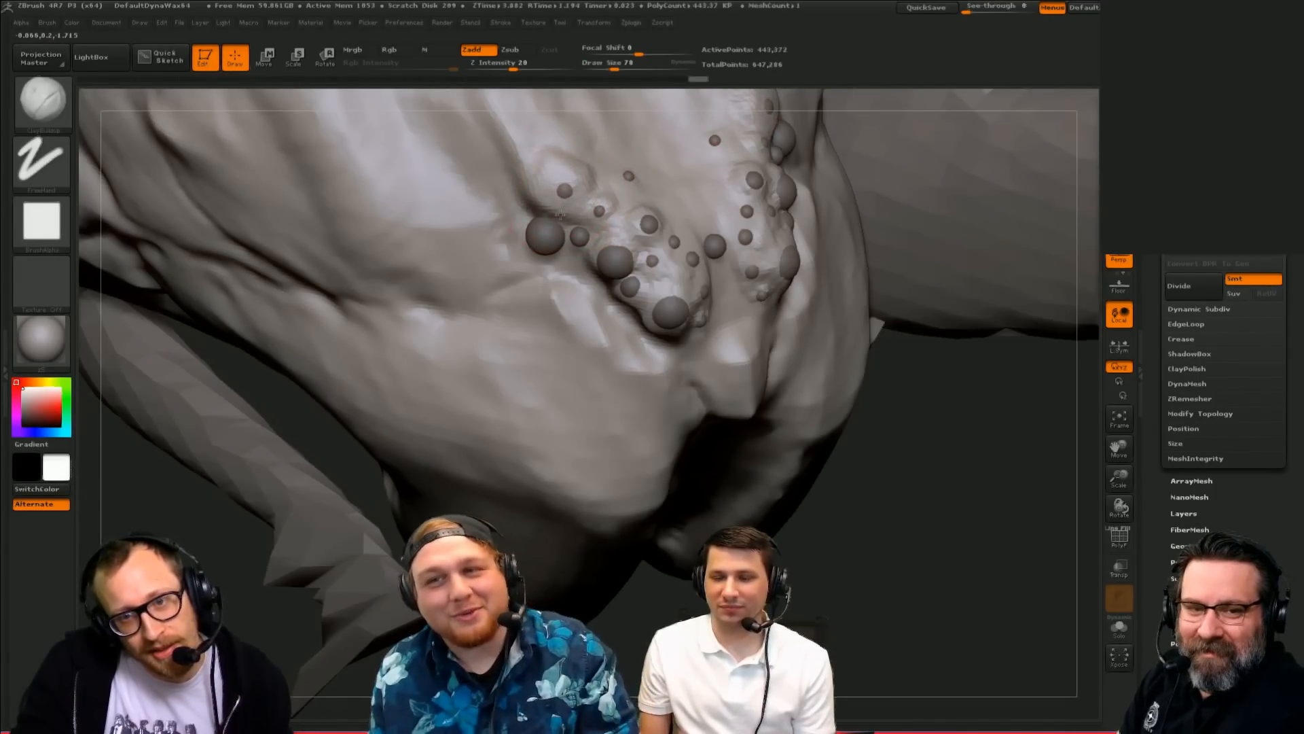
key(bracketleft)
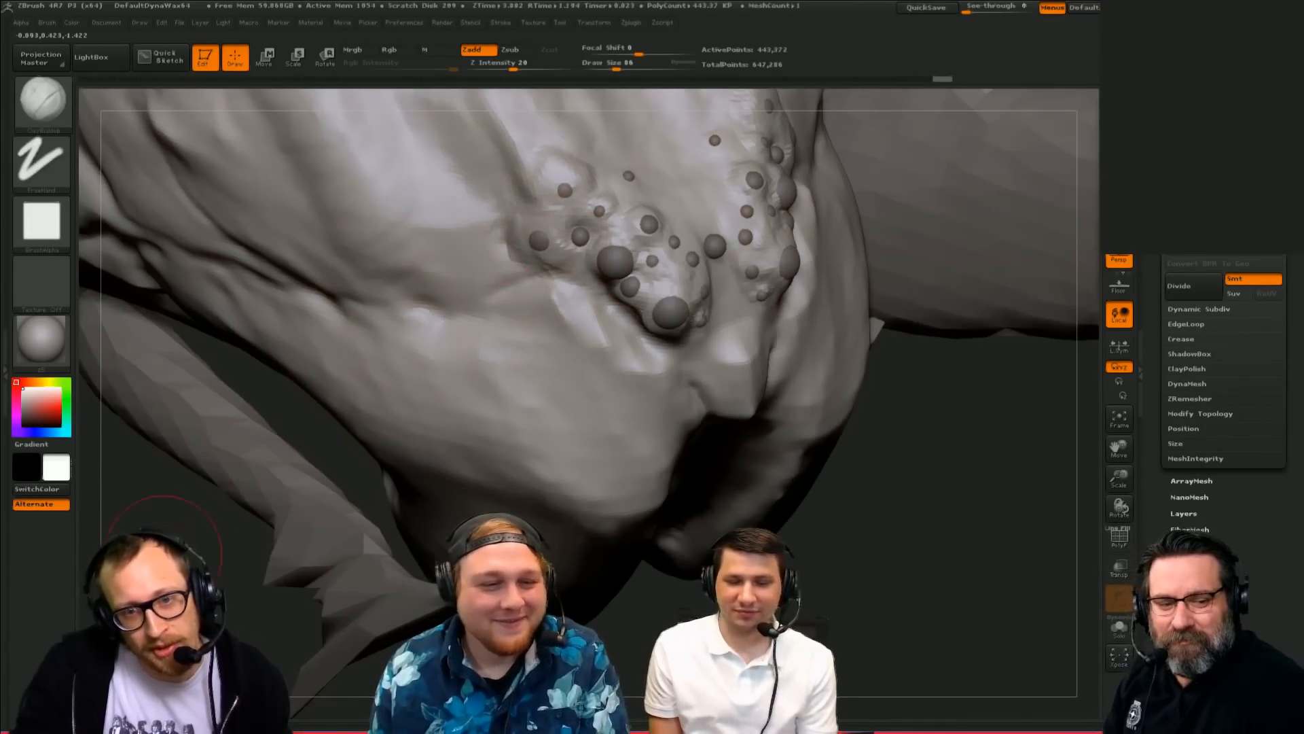
Step: Sculpt raised sockets around the cluster of eyes on the side of the head, undoing the stroke that buries the largest eye
mouse_move(165, 551)
mouse_down()
mouse_move(341, 550)
mouse_move(390, 507)
mouse_move(401, 520)
mouse_up()
mouse_move(251, 500)
mouse_down()
mouse_move(427, 507)
mouse_move(409, 490)
mouse_up()
mouse_move(583, 337)
mouse_down()
mouse_move(569, 326)
mouse_move(544, 373)
mouse_up()
drag(499, 472, 536, 386)
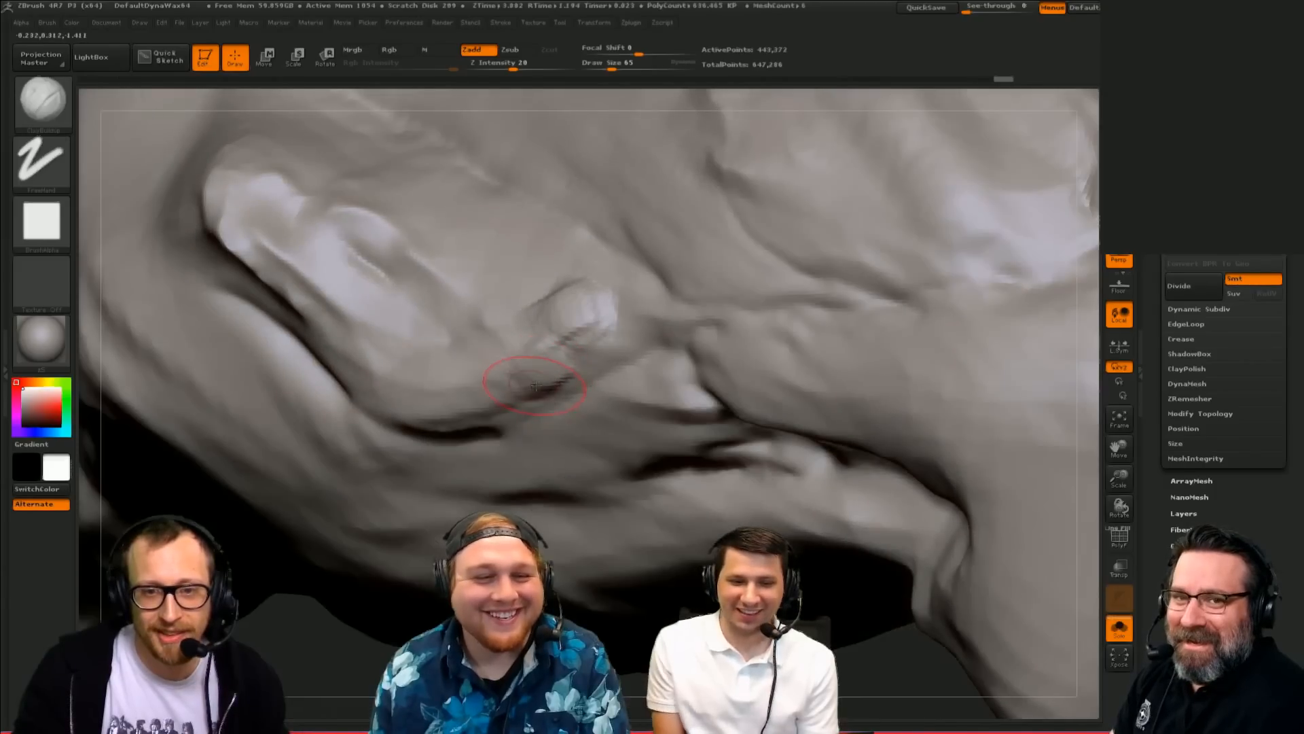
key(s)
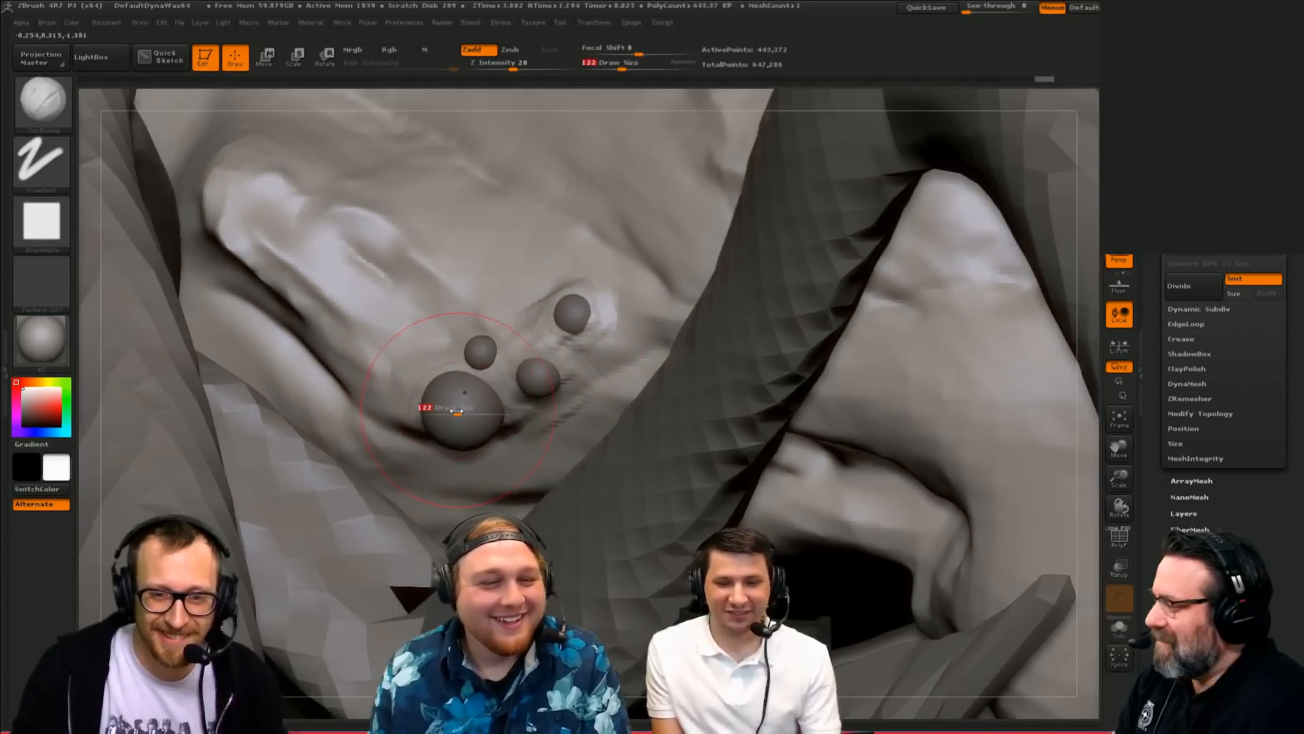
drag(445, 400, 462, 433)
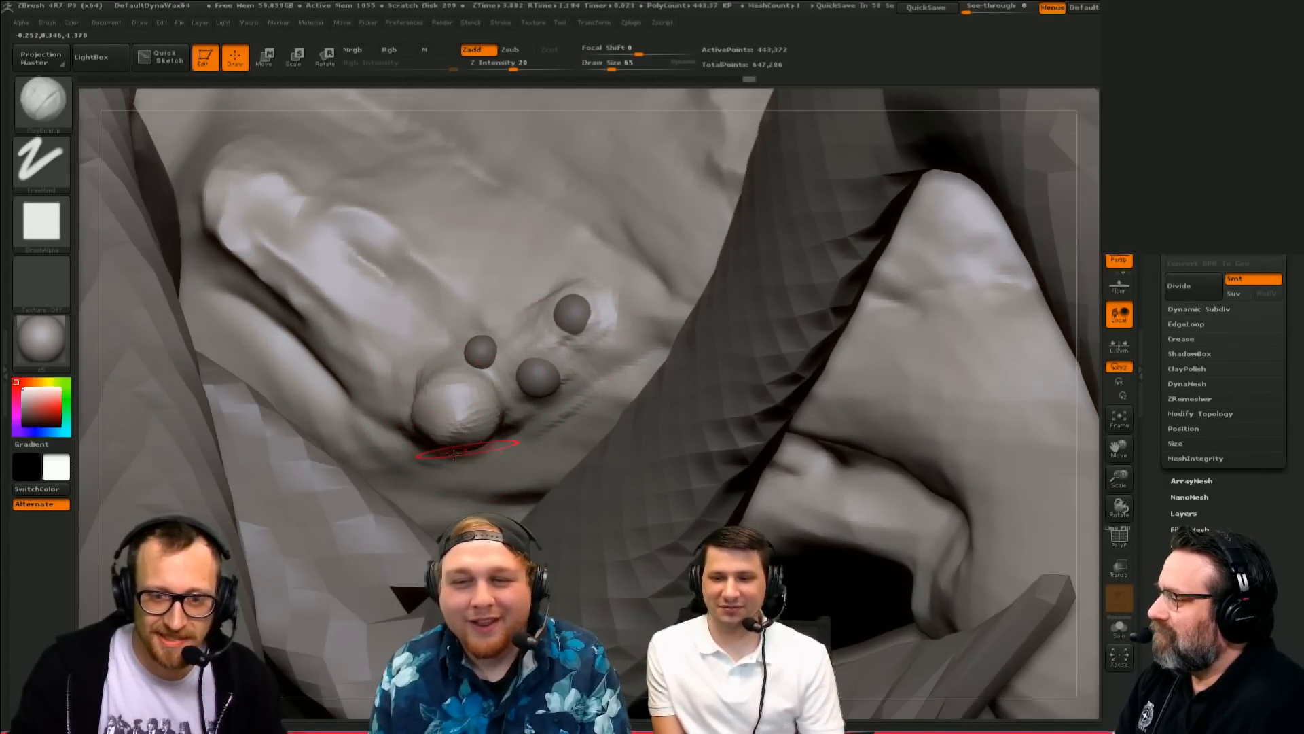
key(ctrl+z)
key(s)
drag(480, 329, 477, 350)
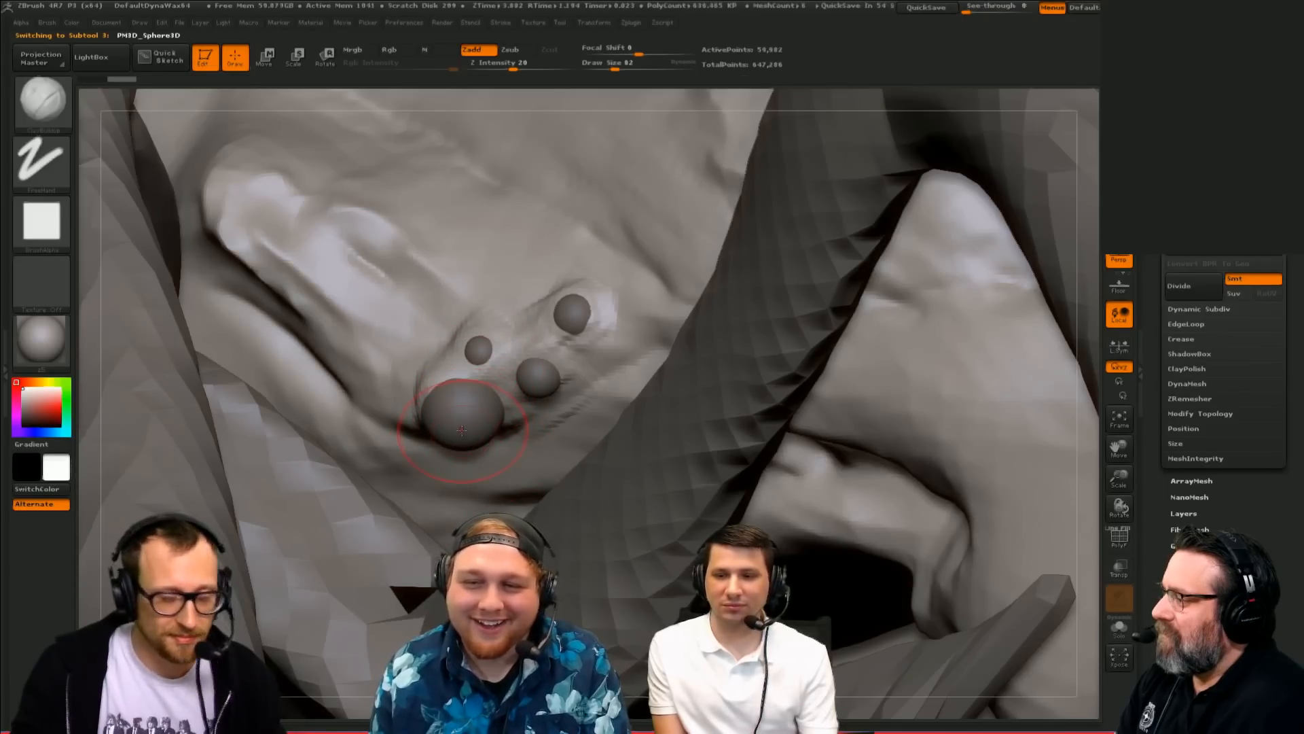
Step: Flatten the largest side eye in the eye spheres SubTool with the hPolish brush, and return to the head SubTool
key(b)
key(h)
key(p)
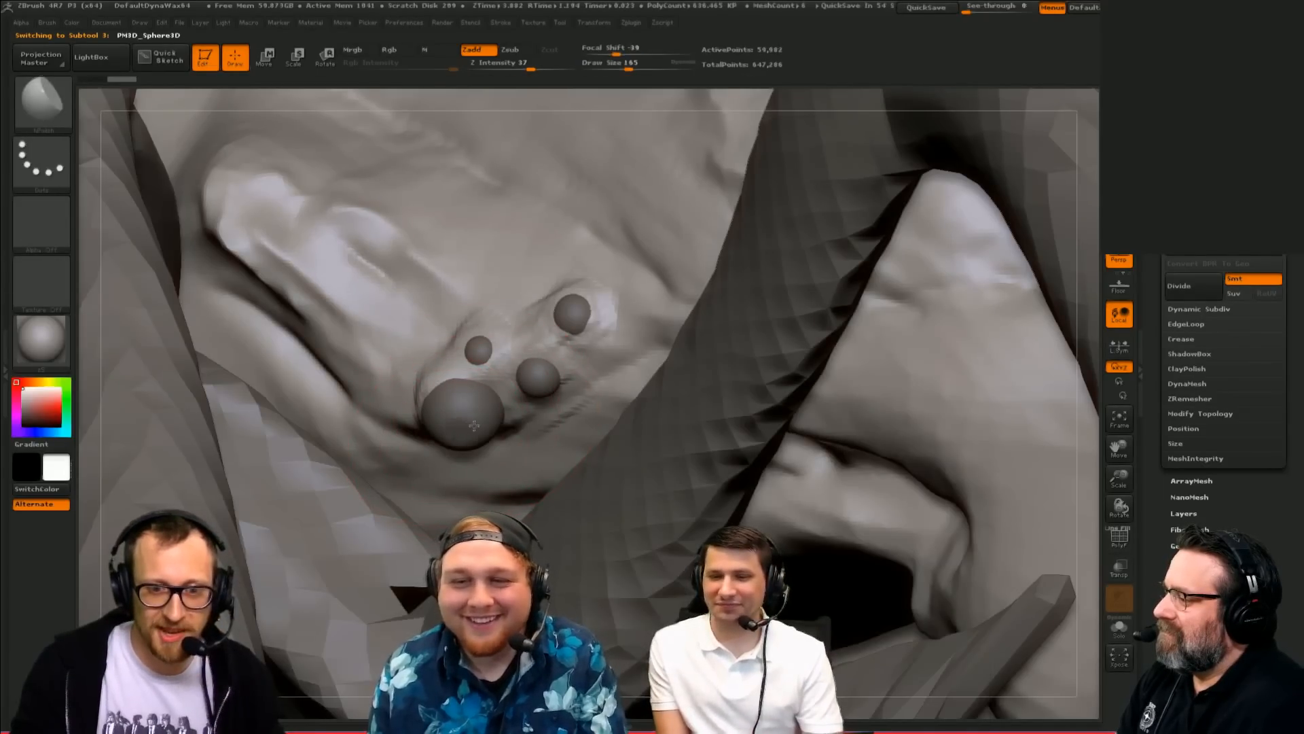
drag(441, 440, 490, 409)
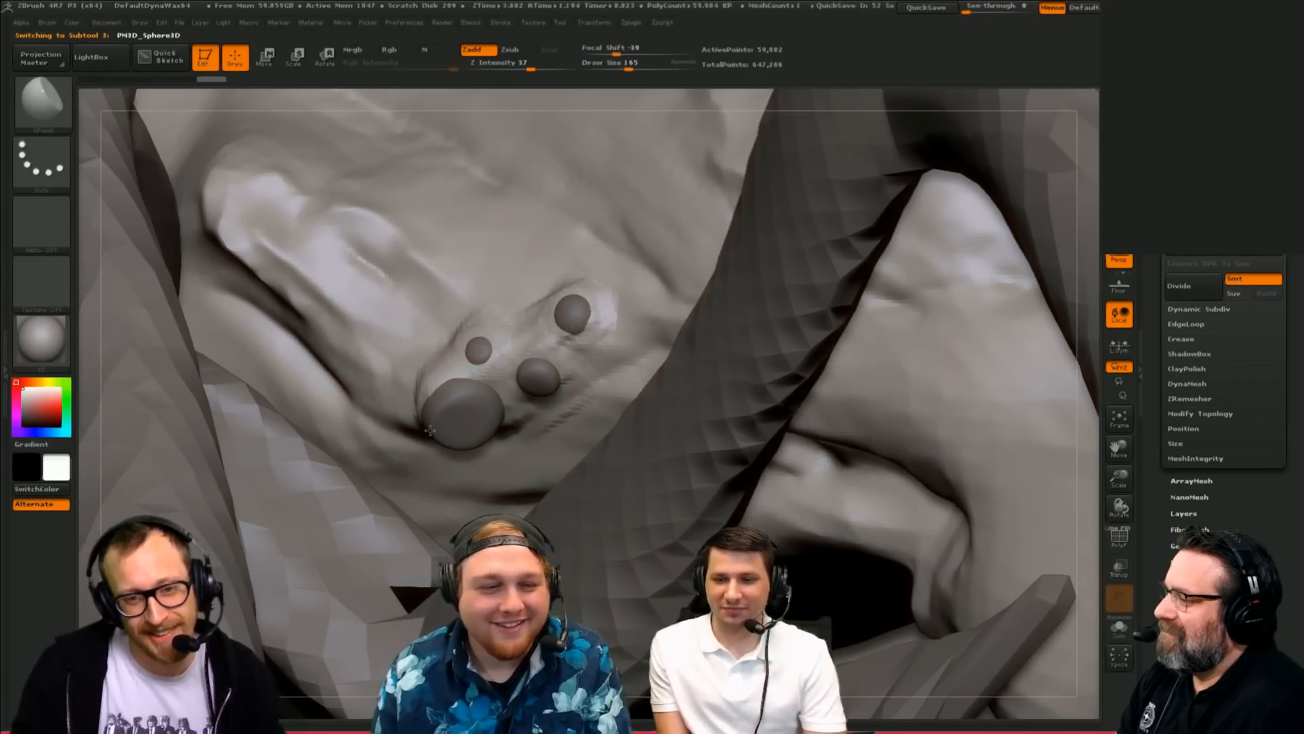
alt+click(502, 402)
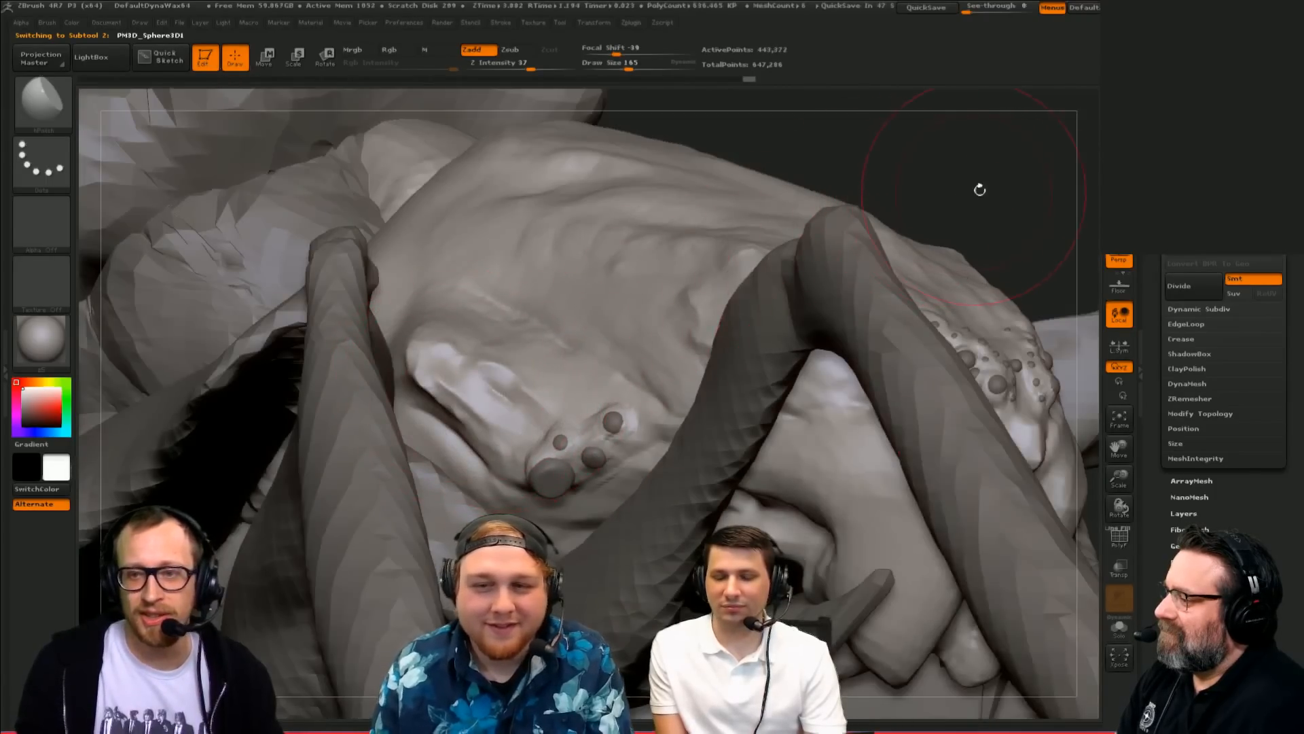
drag(980, 190, 1002, 205)
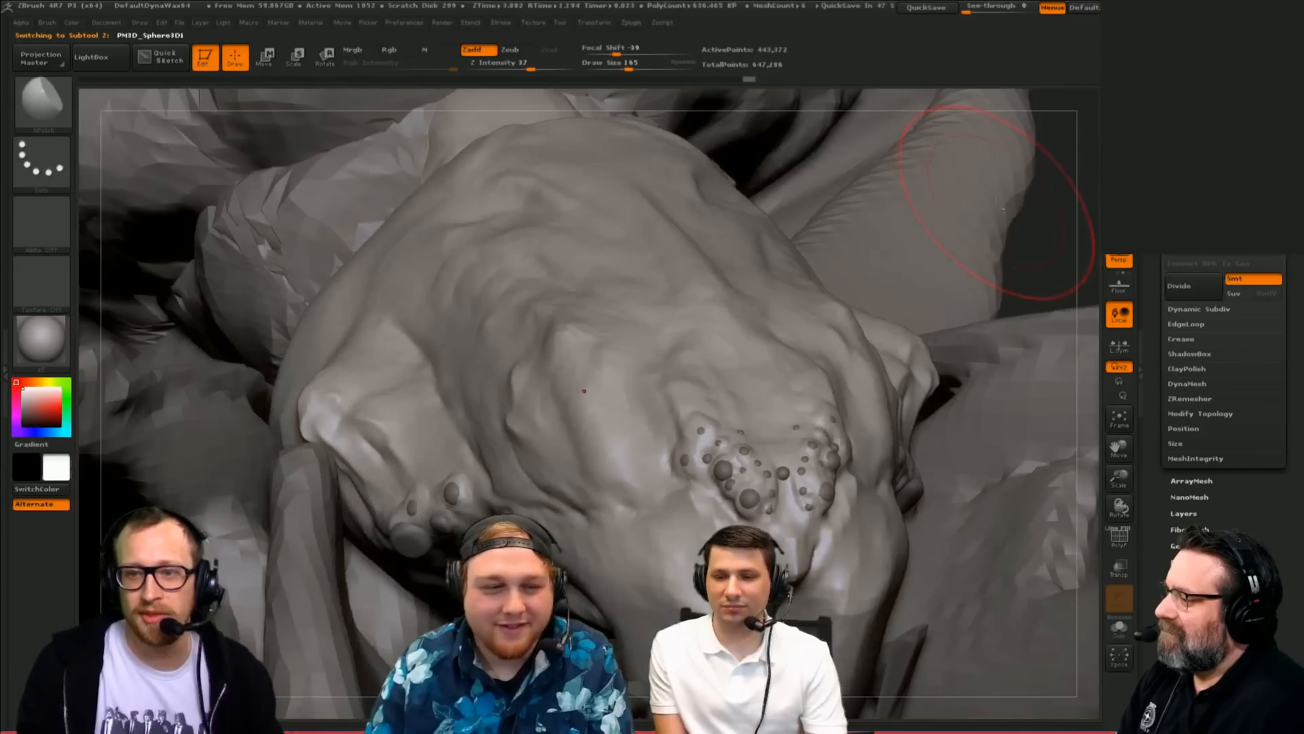
drag(1026, 261, 900, 177)
key(b)
key(d)
key(s)
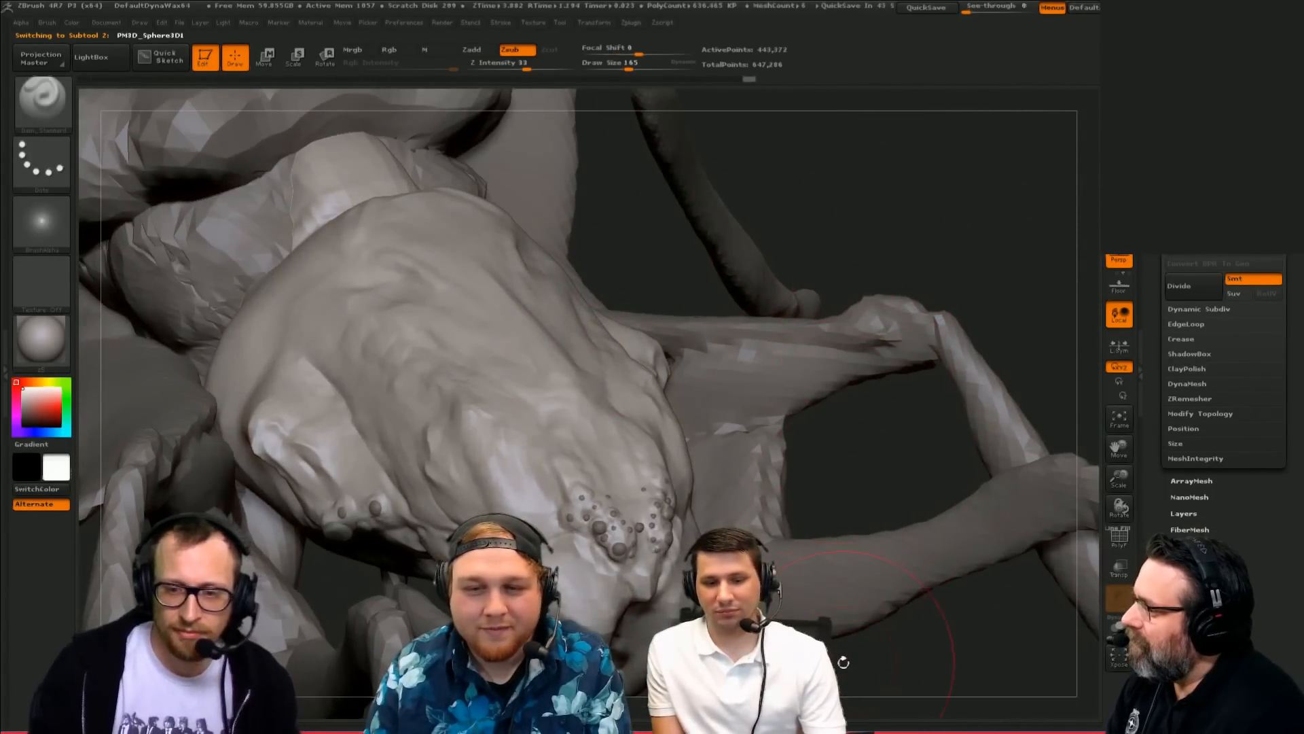
drag(843, 662, 527, 318)
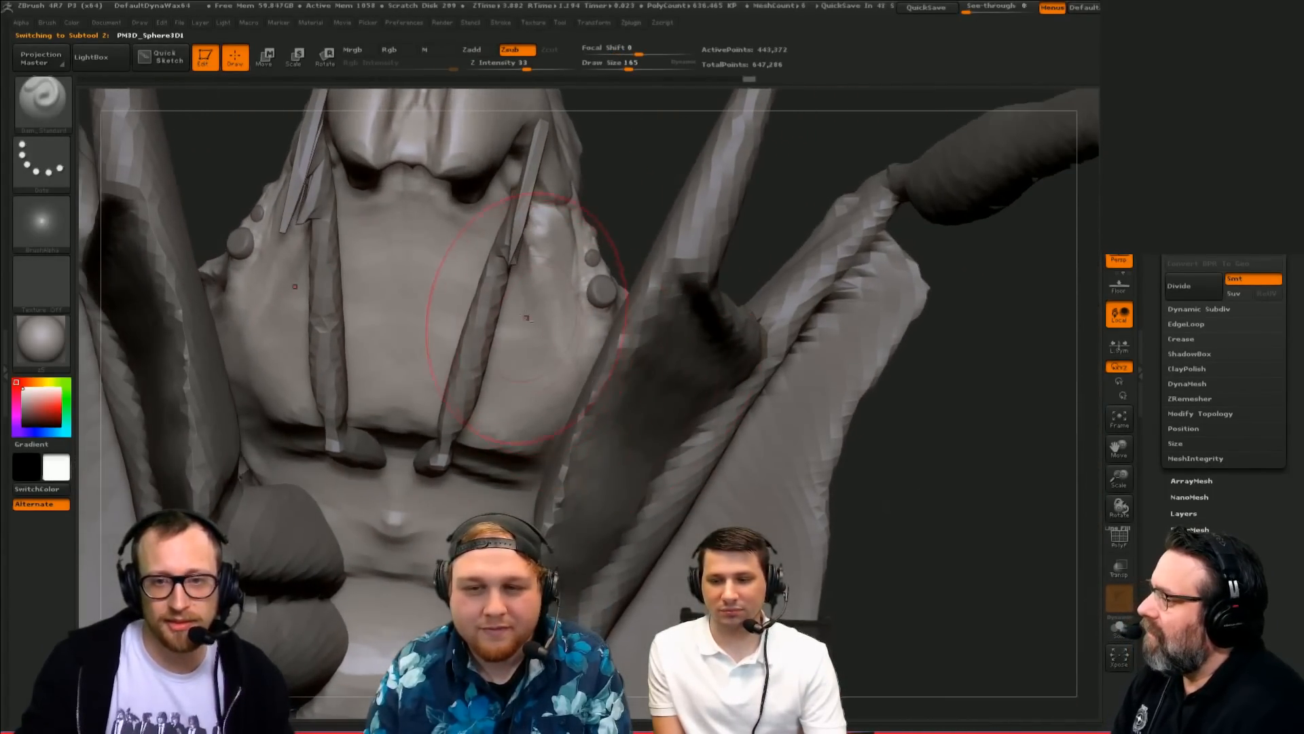
Step: Reshape the largest side eye in the eye spheres SubTool with the Move brush and smooth its surface
alt+click(604, 294)
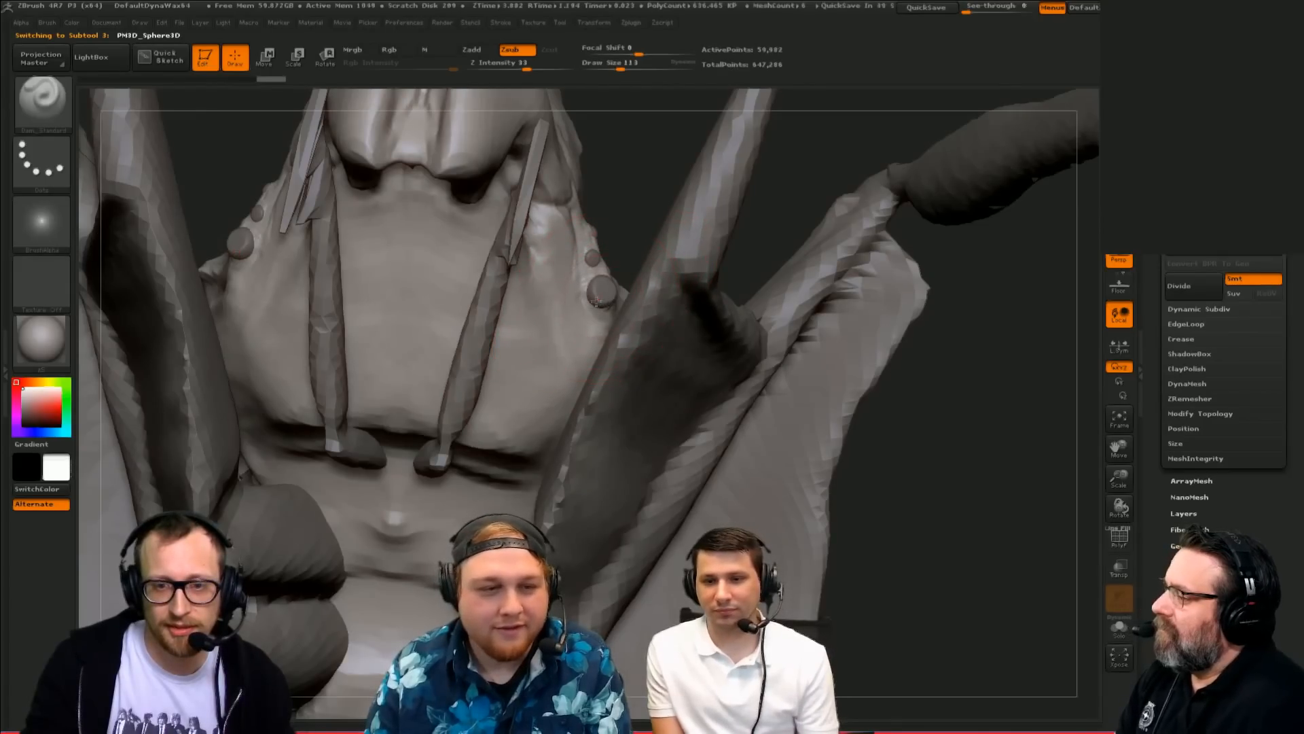
key(b)
key(m)
key(v)
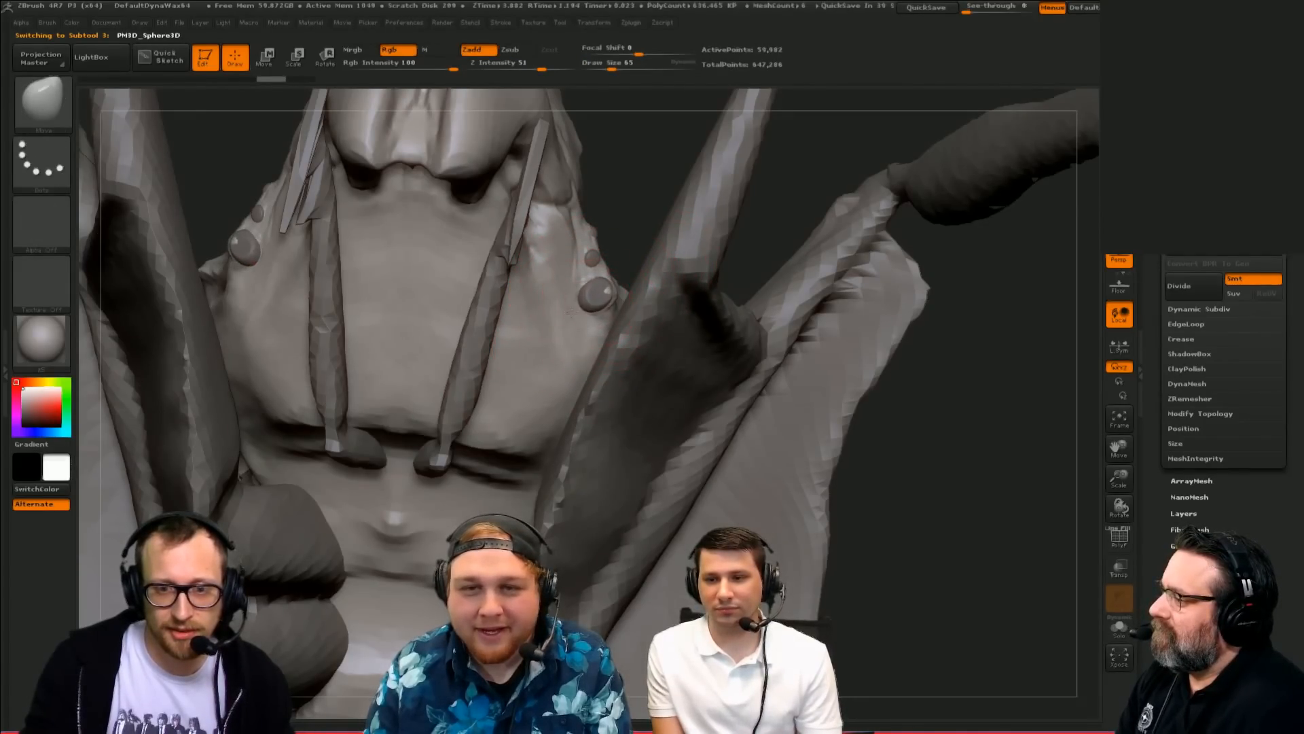
key(s)
mouse_move(602, 314)
mouse_down()
mouse_move(580, 306)
mouse_move(598, 298)
mouse_up()
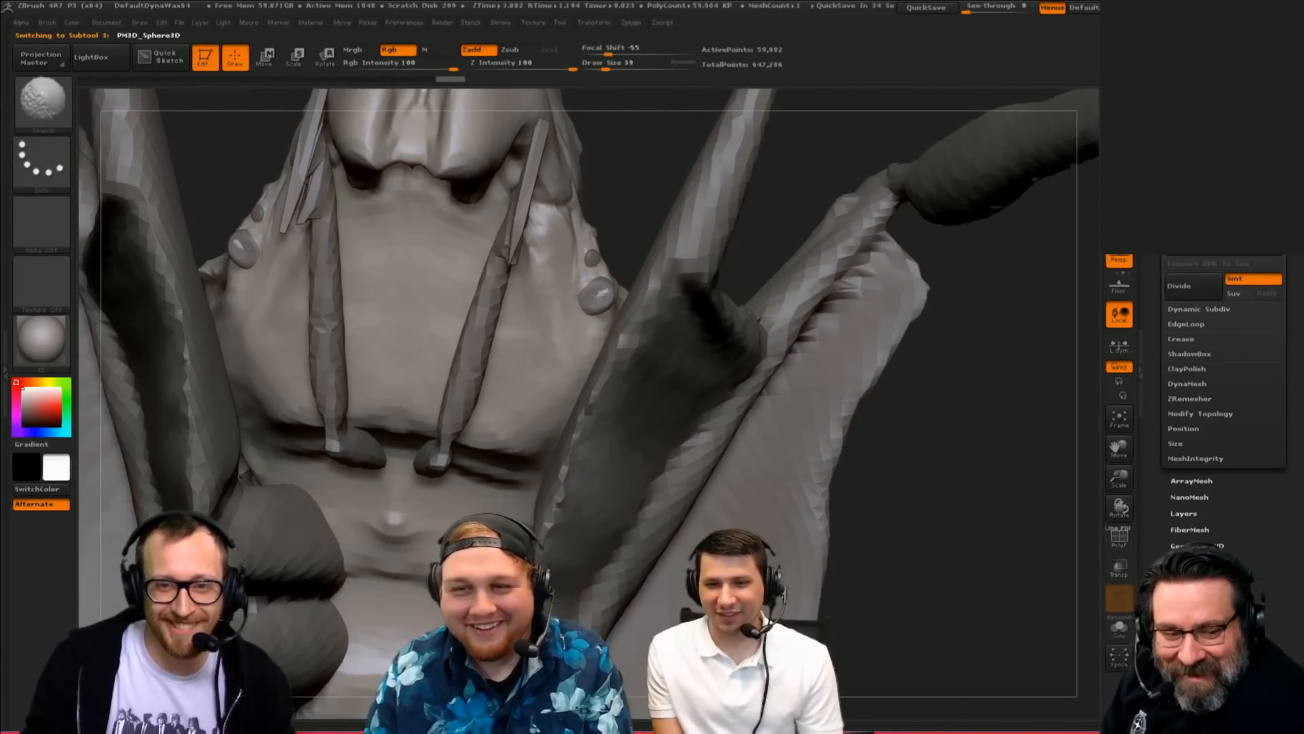
key(bracketright)
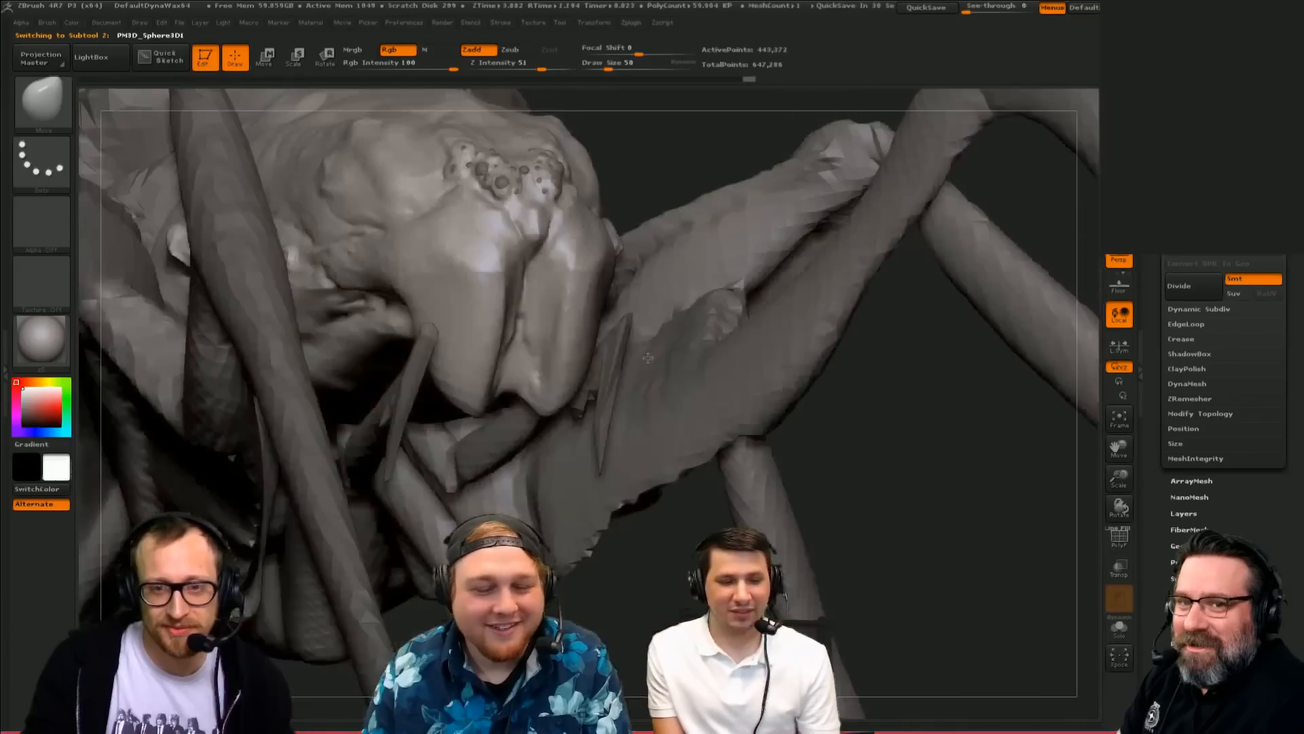
Step: Build up wrinkled ridges along the top of the head with the ClayBuildup brush at a draw size of 42
drag(584, 611, 679, 494)
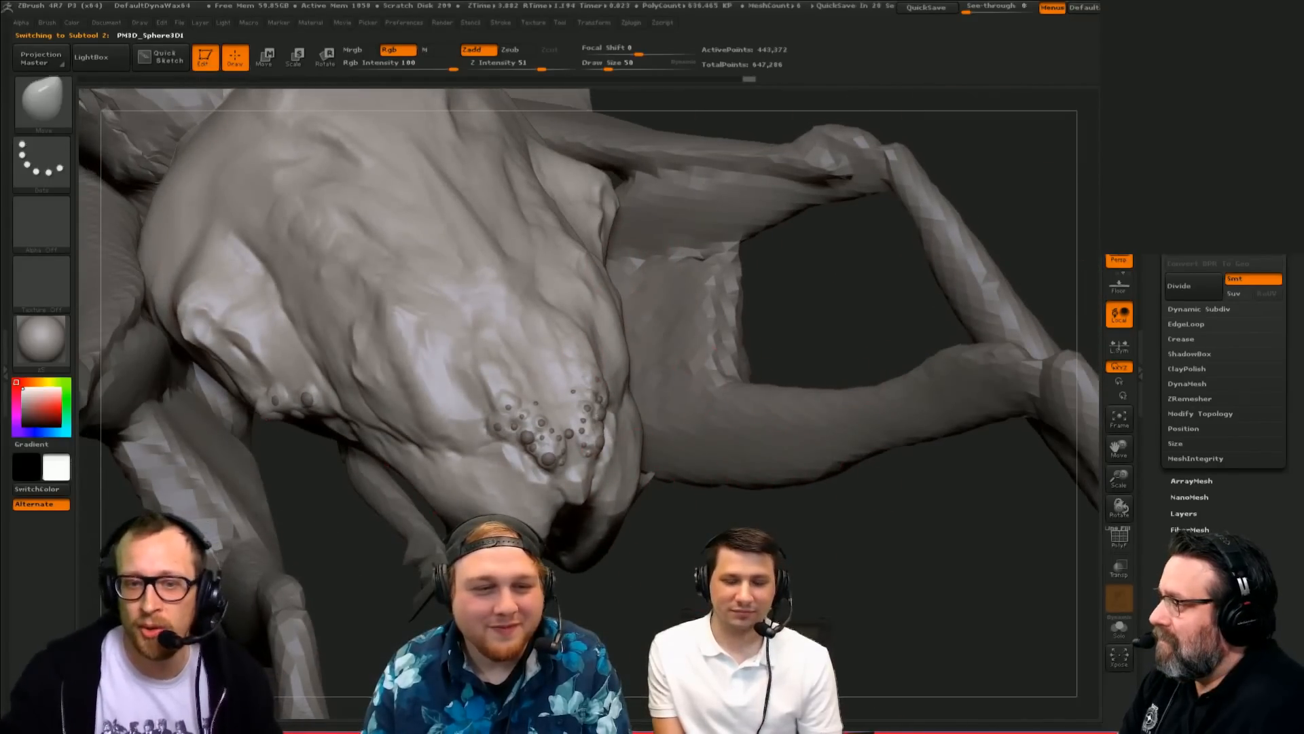
alt+drag(869, 509, 943, 527)
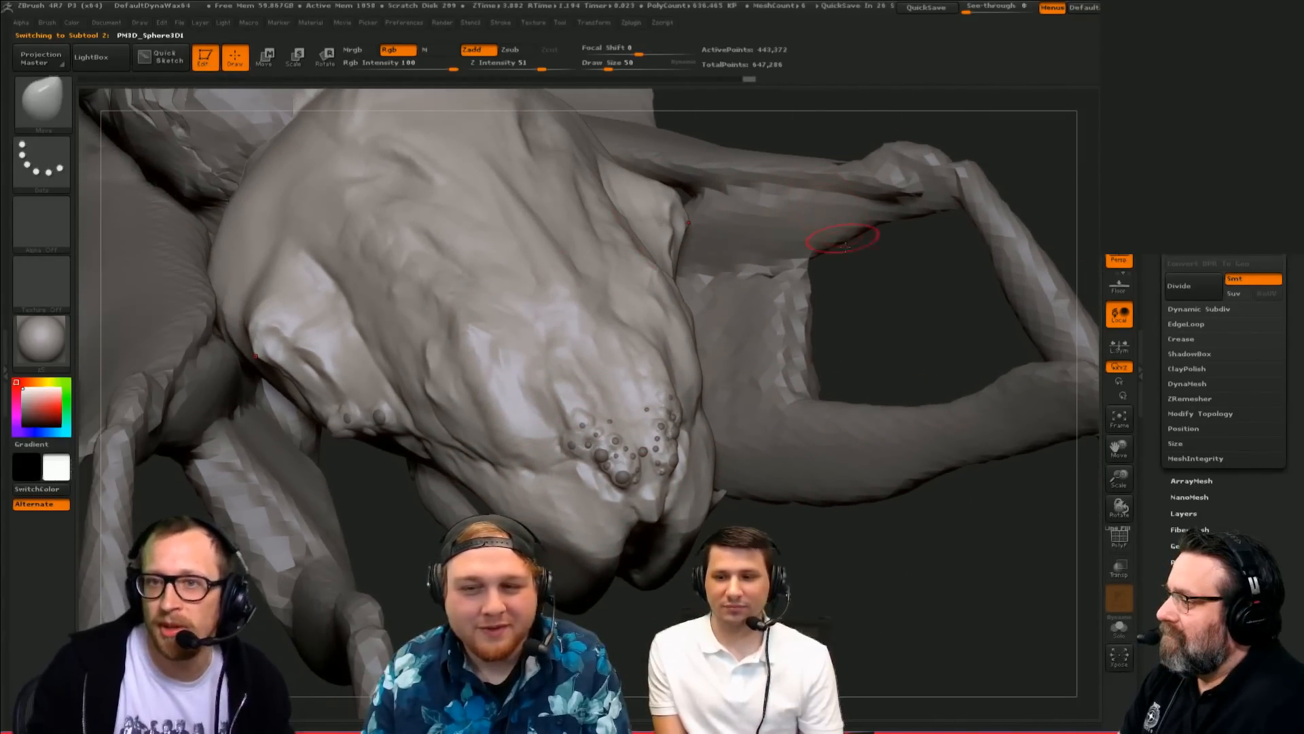
alt+drag(925, 322, 960, 418)
key(b)
key(c)
key(b)
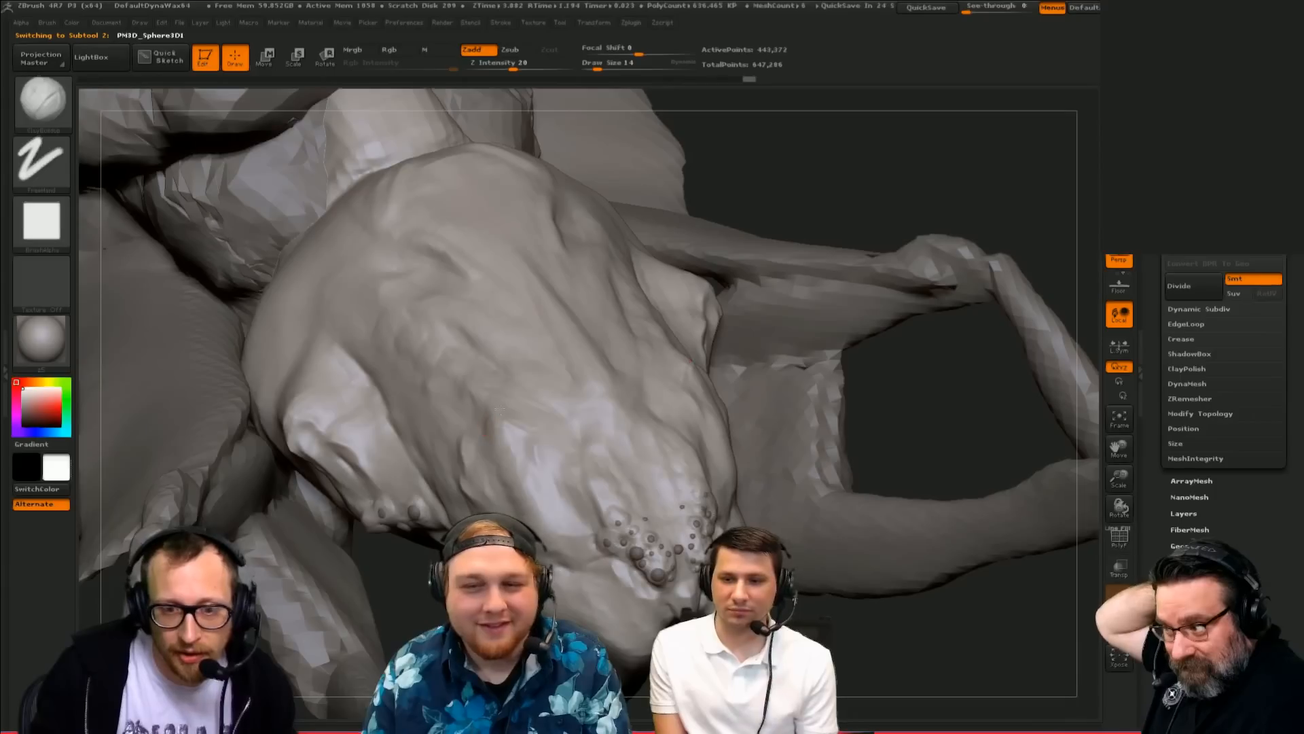
drag(485, 386, 523, 489)
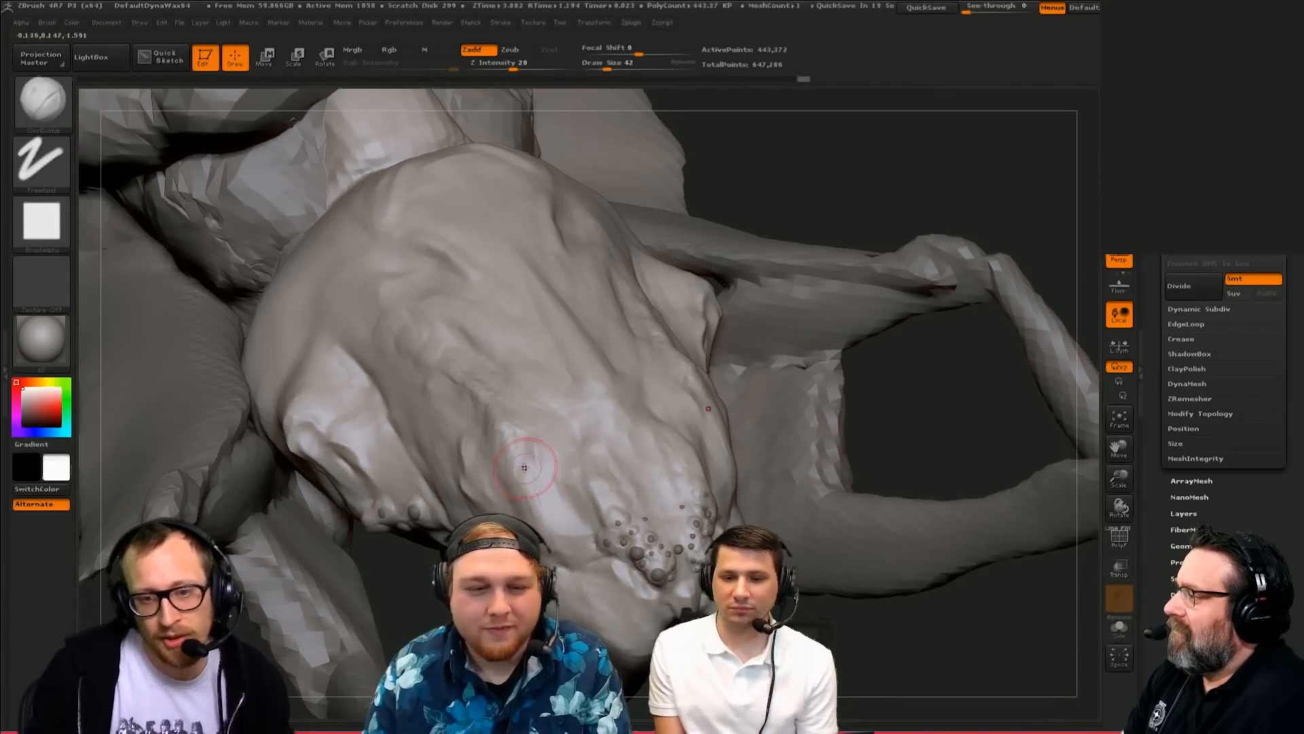
alt+drag(795, 597, 788, 545)
mouse_move(803, 638)
alt+mouse_down()
mouse_move(768, 574)
mouse_move(808, 547)
mouse_move(734, 540)
mouse_move(709, 570)
alt+mouse_up()
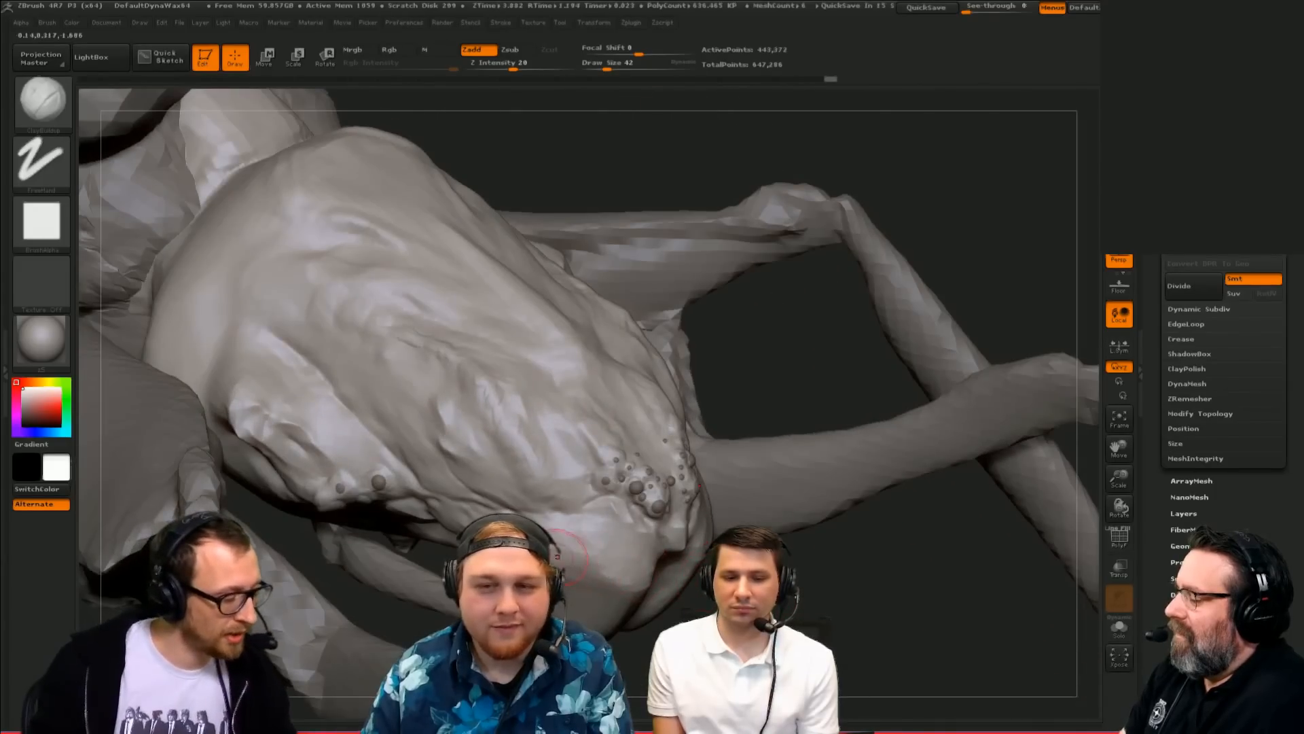
Step: Switch to the Standard brush and set its stroke type to Spray
key(b)
key(s)
key(t)
click(42, 160)
click(357, 175)
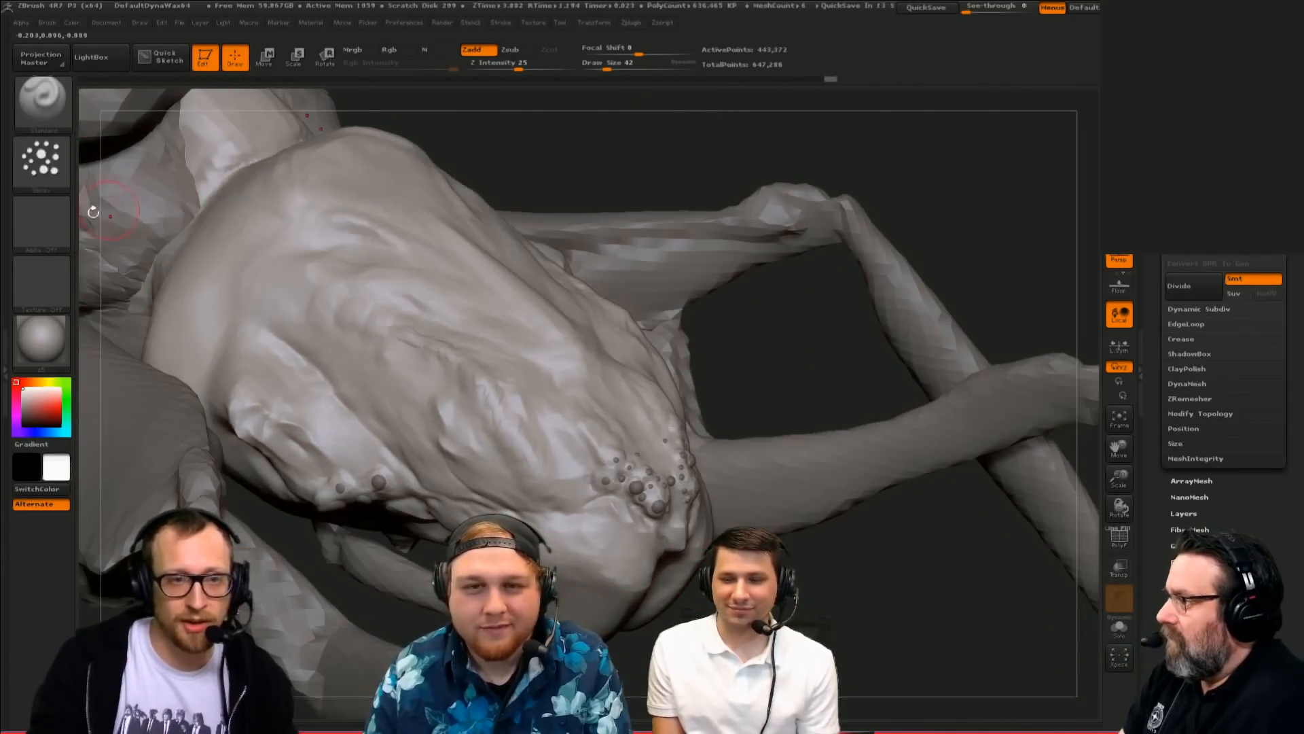
Step: Assign Alpha 07 to the Standard brush's spray stroke and enlarge the brush
click(42, 221)
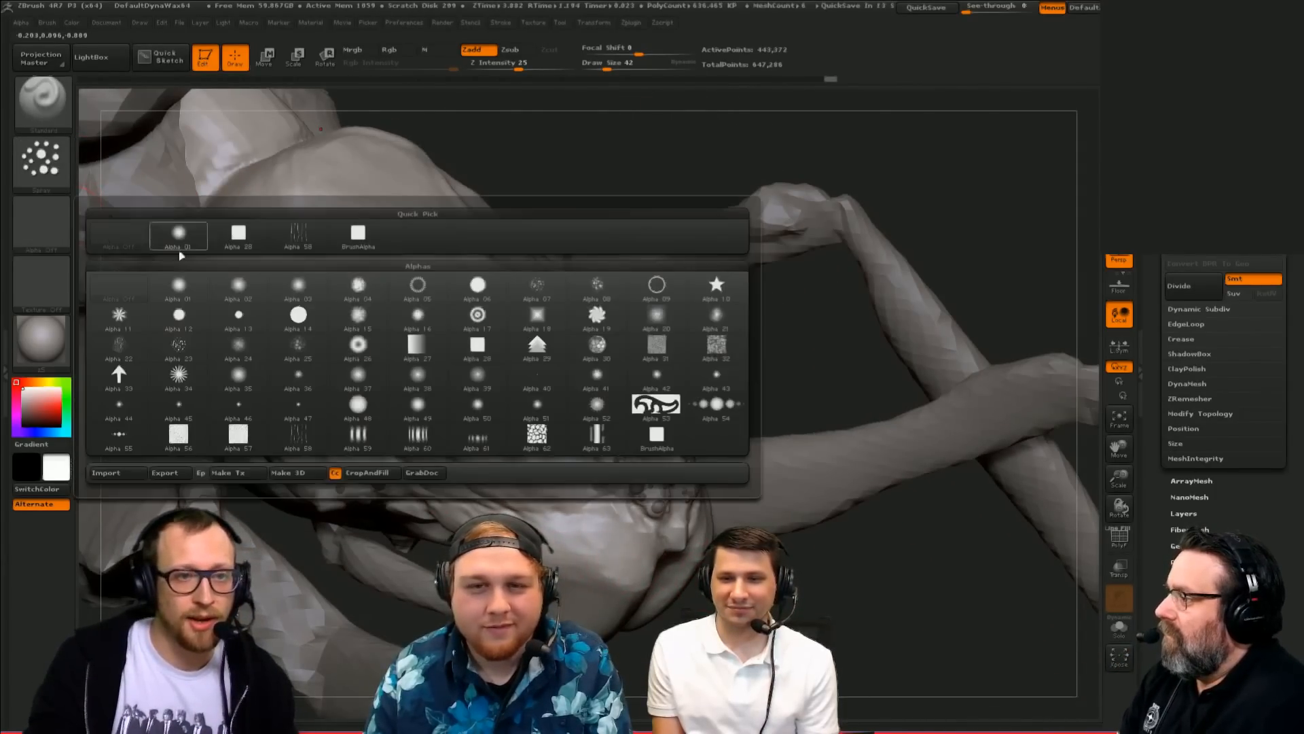
click(547, 302)
drag(780, 344, 805, 299)
key(bracketright)
key(bracketright)
key(bracketright)
key(bracketright)
key(bracketright)
key(bracketright)
key(bracketright)
key(bracketright)
Step: Try spraying pore texture across the top of the head with the brush enlarged to a draw size of 97
mouse_move(564, 396)
mouse_down()
mouse_move(506, 421)
mouse_move(410, 401)
mouse_move(275, 296)
mouse_move(251, 227)
mouse_up()
key(ctrl+z)
key(s)
drag(715, 358, 699, 358)
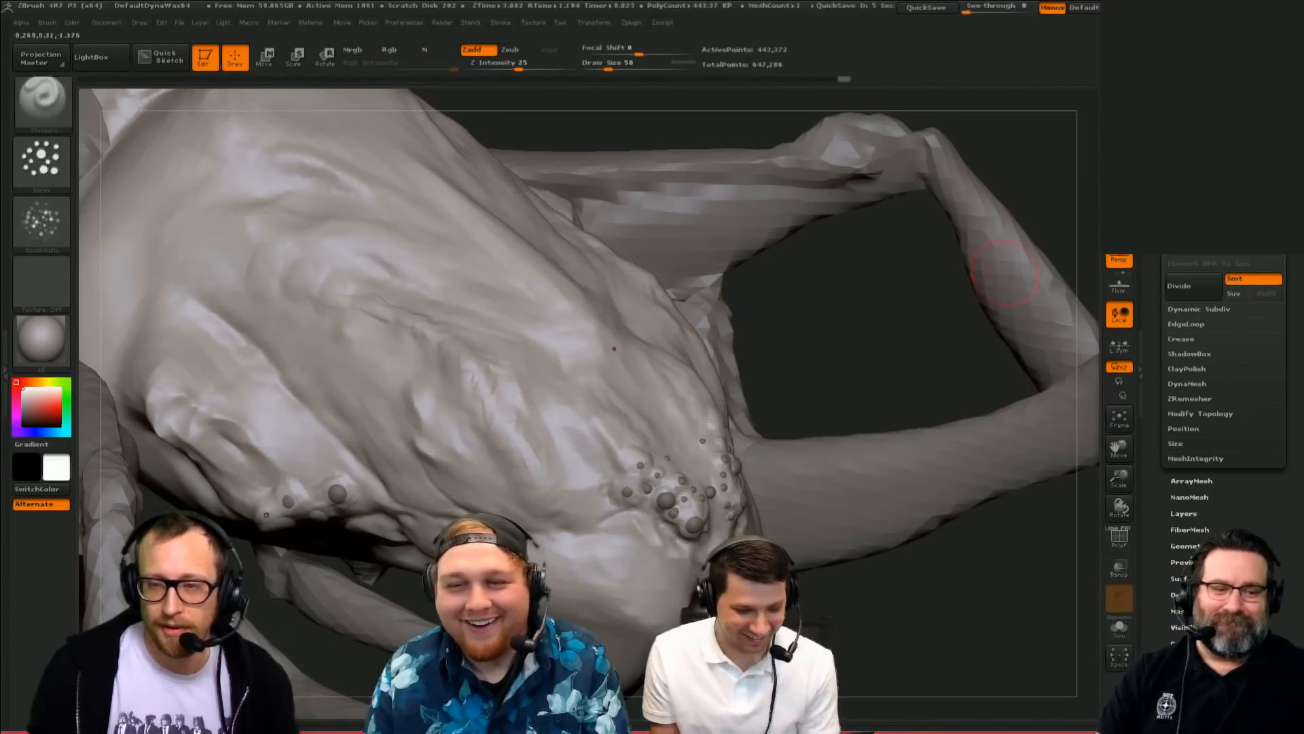
alt+drag(889, 335, 957, 350)
key(s)
drag(679, 455, 657, 456)
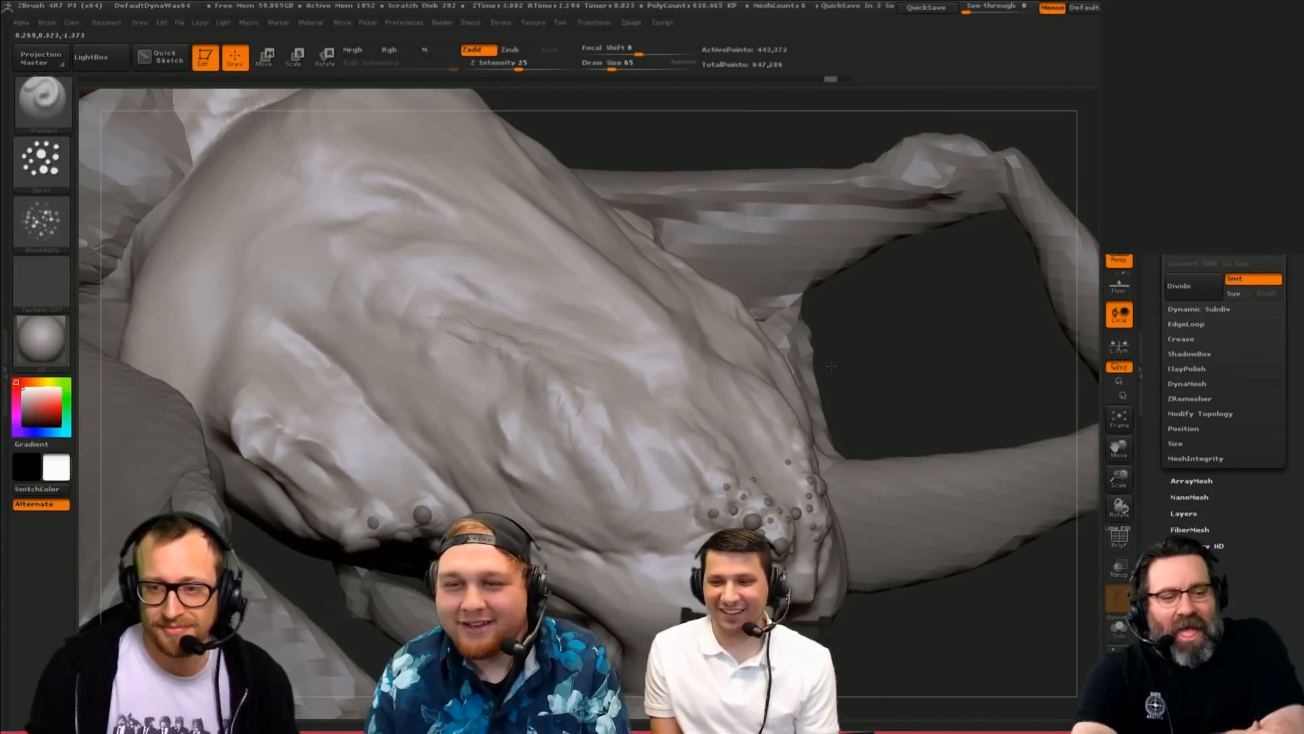
alt+drag(883, 340, 856, 299)
key(s)
drag(775, 408, 752, 408)
mouse_move(698, 457)
mouse_down()
mouse_move(611, 428)
mouse_move(469, 278)
mouse_up()
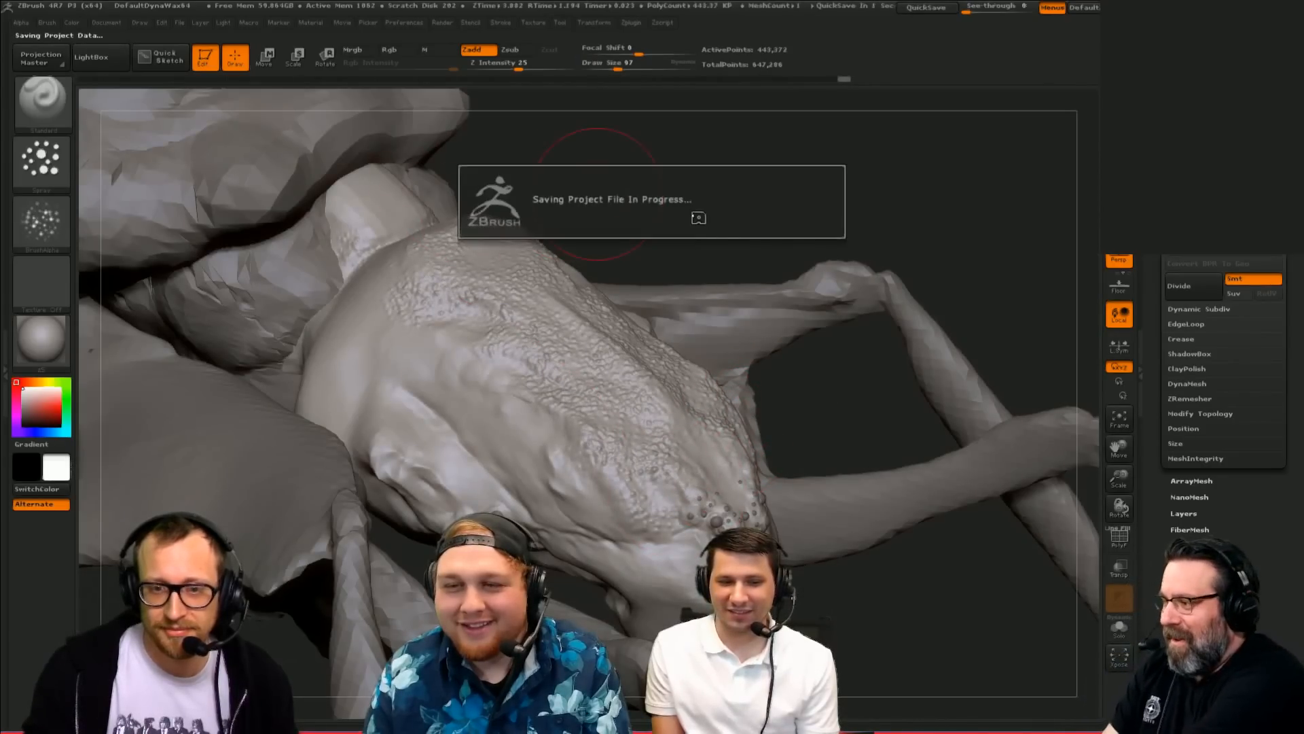
key(ctrl+z)
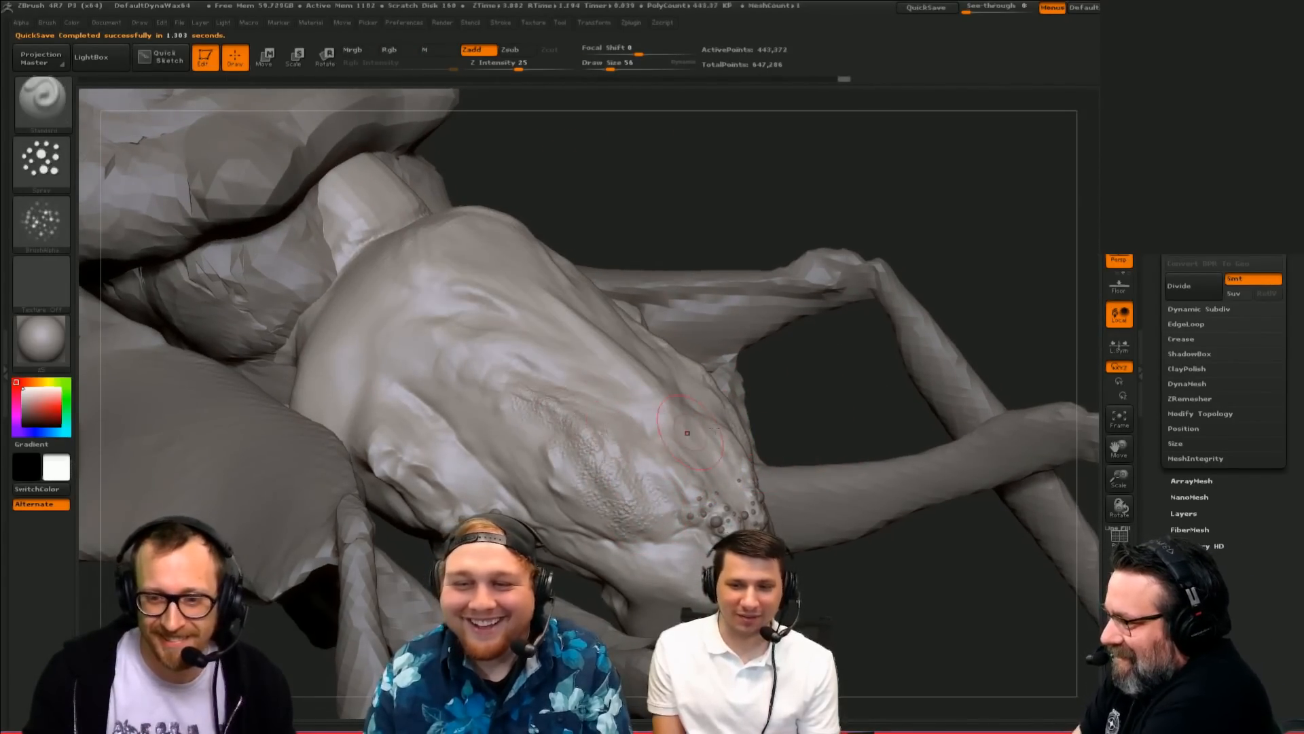
Step: Spray pore texture over the forehead ridges, around the eye cluster and onto the fangs at a draw size of 45
mouse_move(877, 394)
alt+mouse_down()
mouse_move(707, 370)
mouse_move(707, 425)
alt+mouse_up()
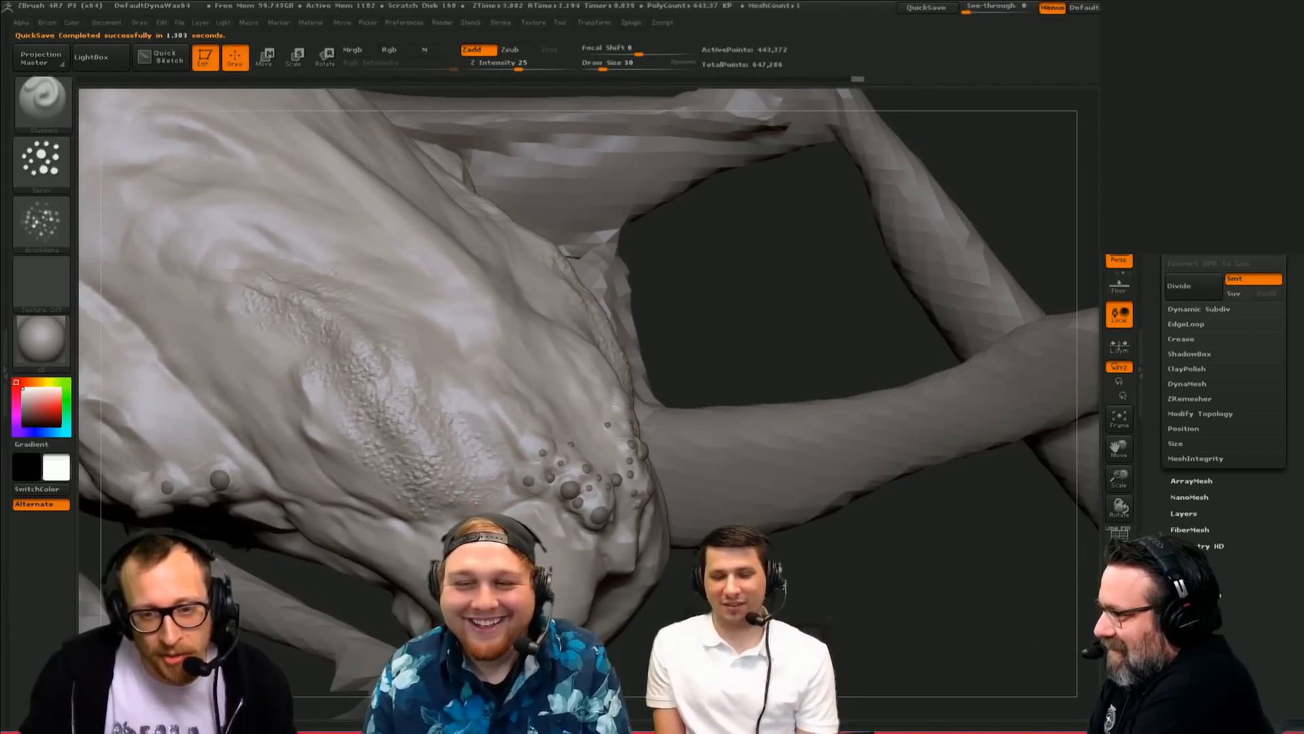
drag(744, 306, 558, 542)
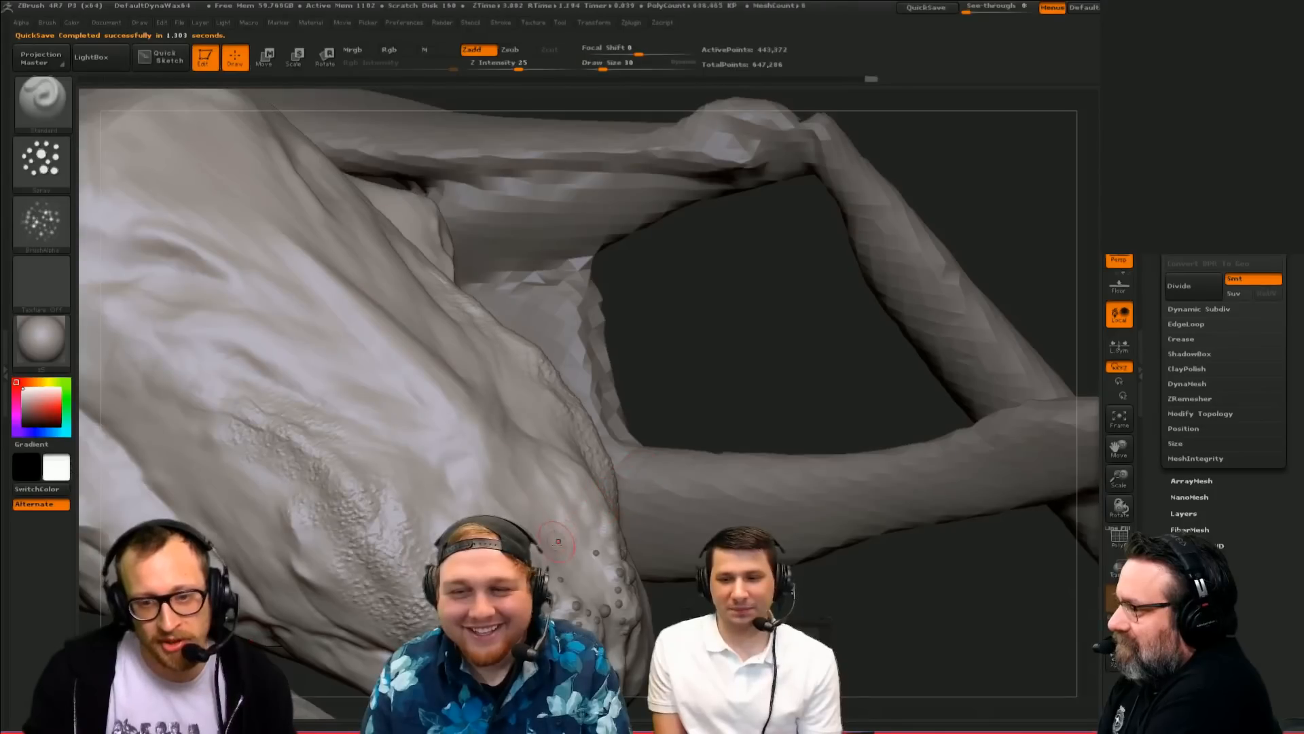
drag(484, 430, 476, 478)
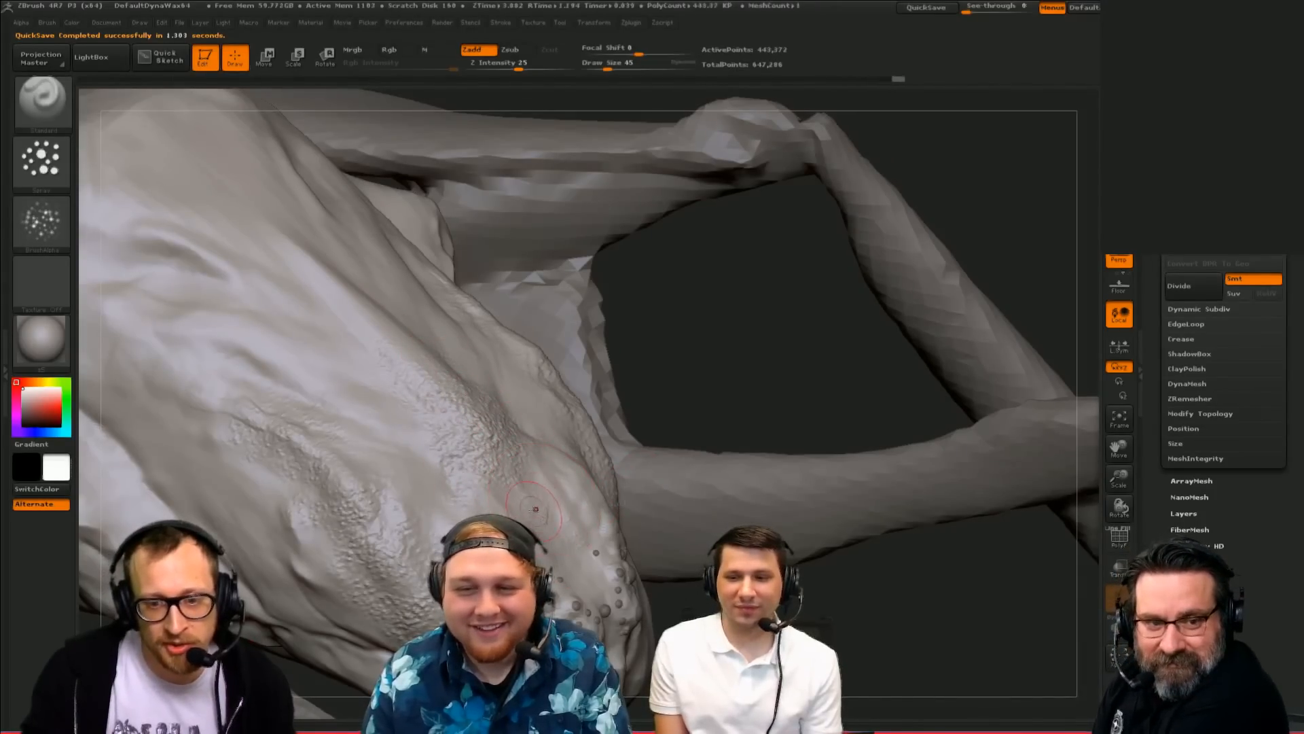
alt+drag(665, 635, 684, 428)
drag(611, 588, 558, 503)
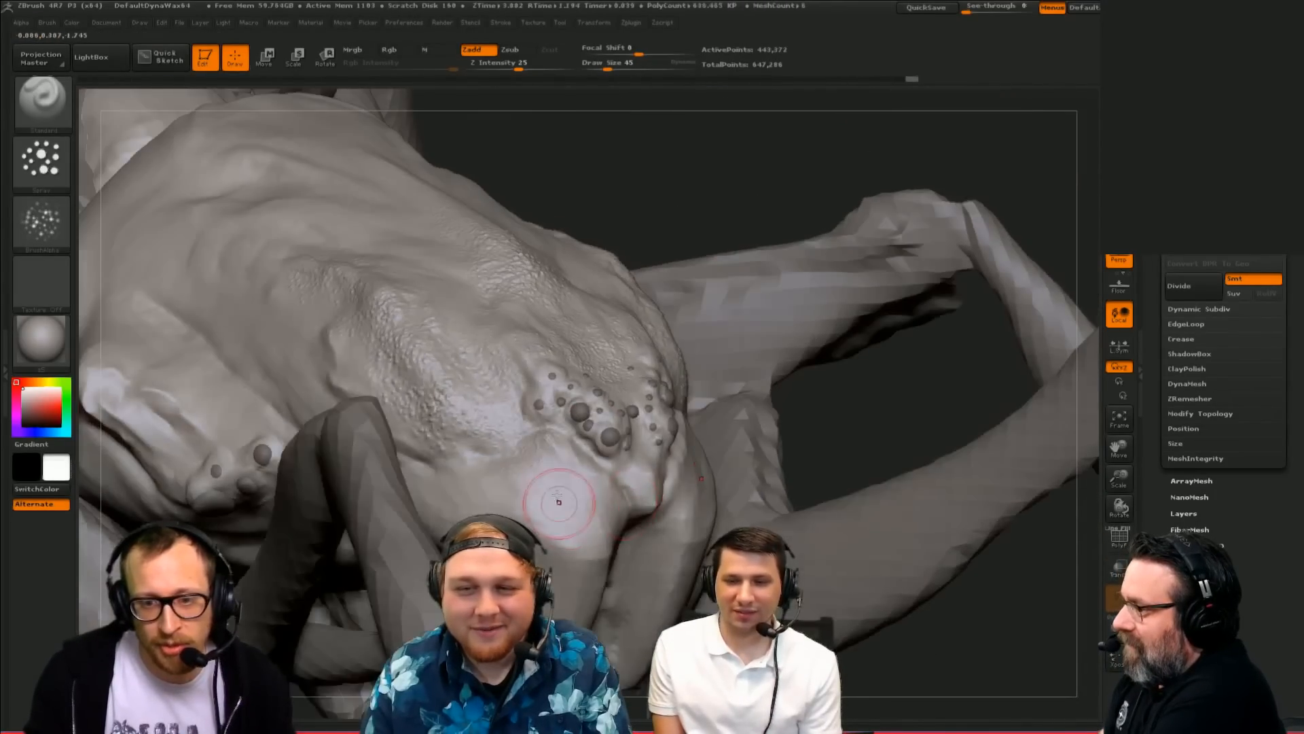
drag(728, 491, 813, 602)
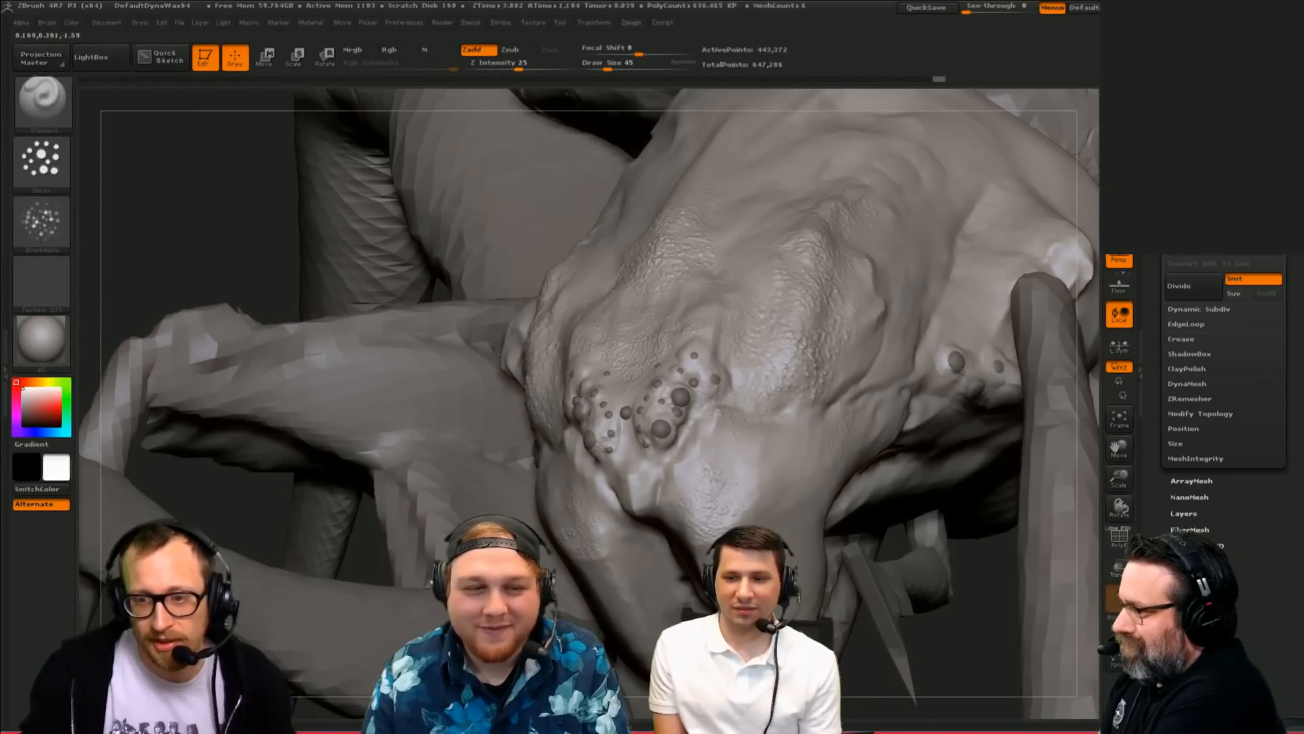
Step: Carve a crease where the fang meets the brow below the eye cluster with the Dam_Standard brush
key(b)
key(d)
key(s)
mouse_move(853, 389)
mouse_down()
mouse_move(774, 416)
mouse_move(715, 414)
mouse_up()
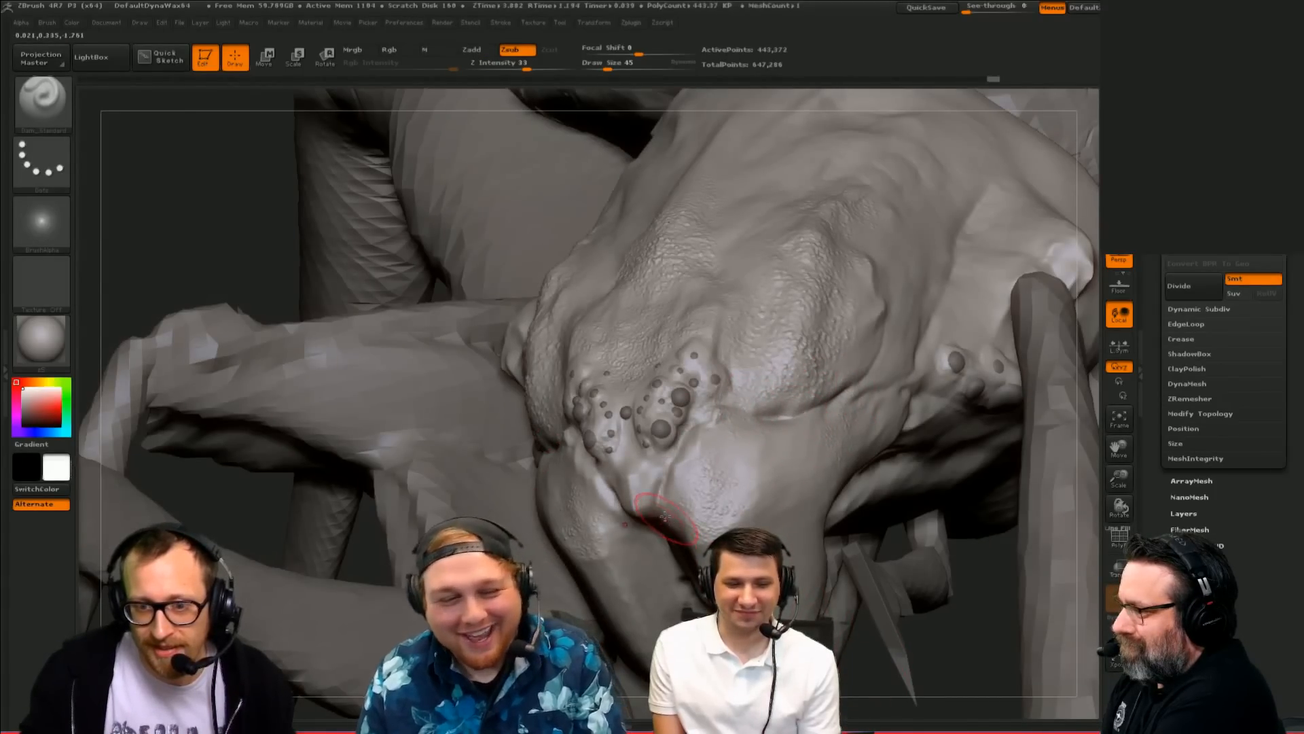
Step: Isolate the head and spray pore texture along its side and underside with the Standard brush at a draw size of 42
drag(949, 618, 928, 645)
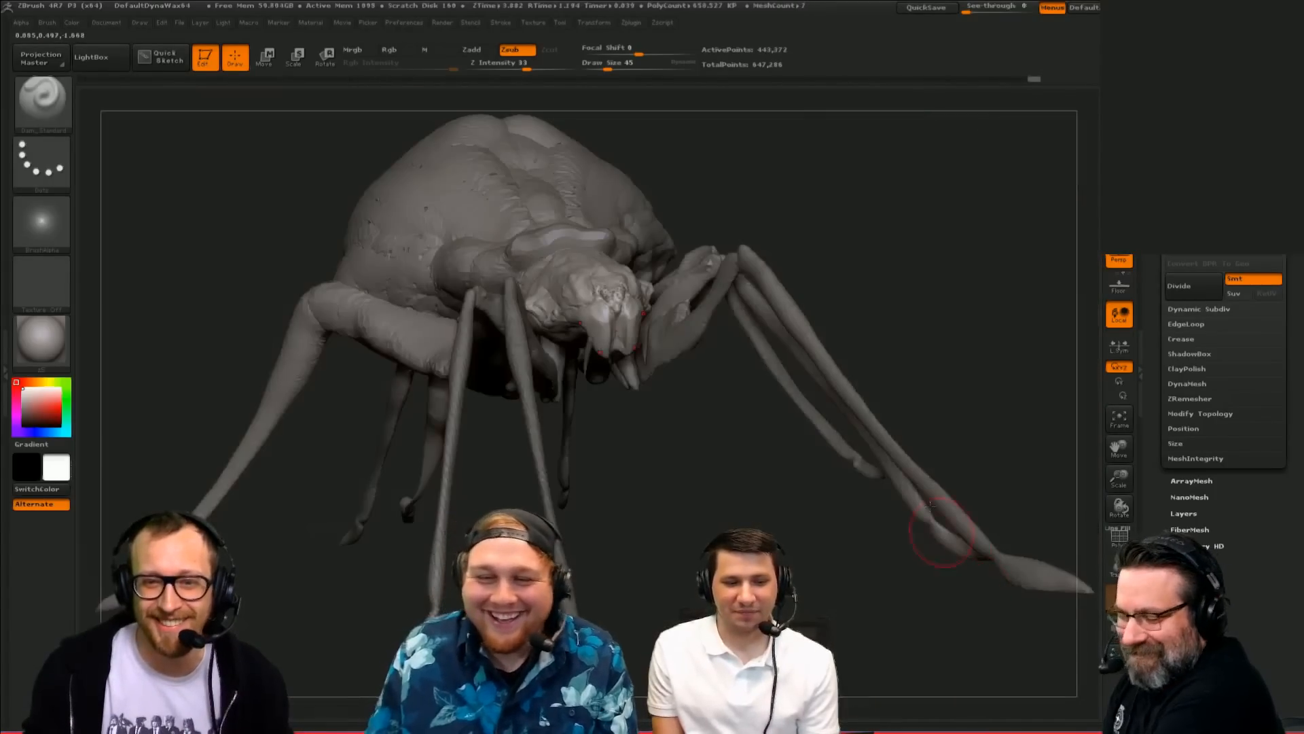
drag(931, 539, 687, 410)
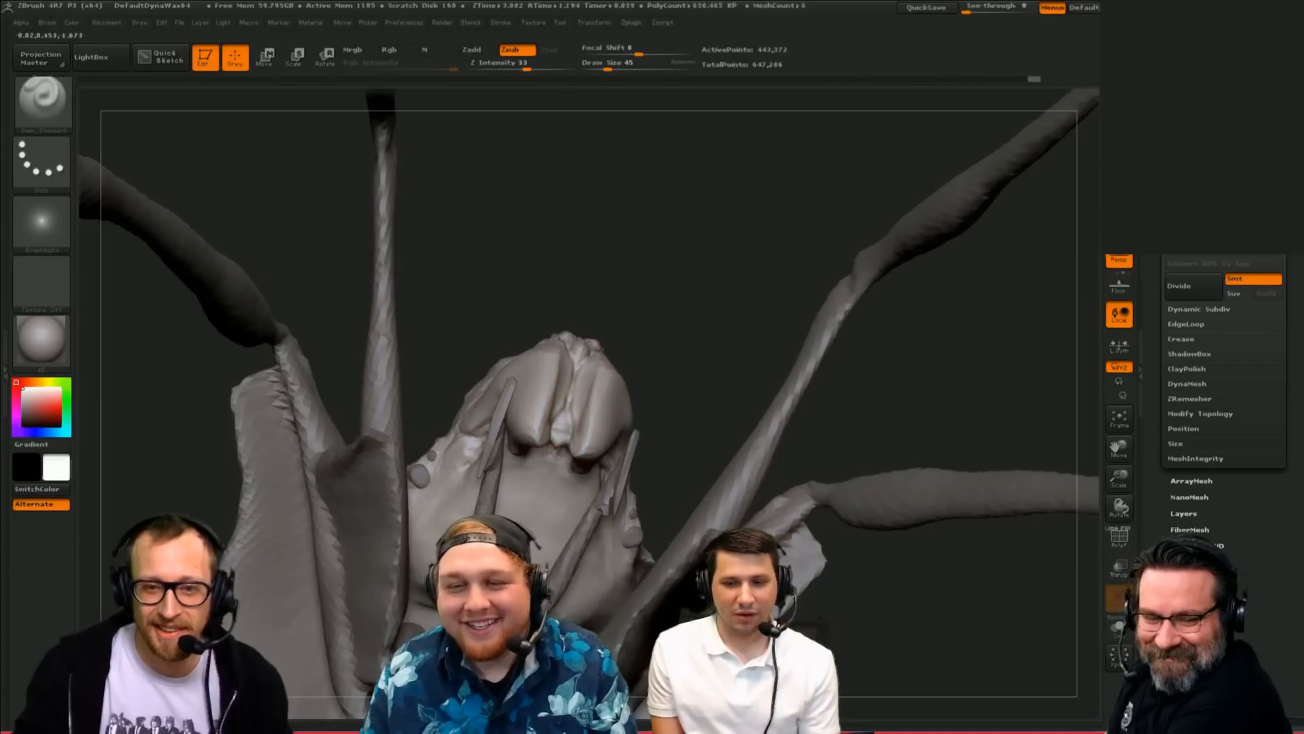
drag(554, 456, 571, 408)
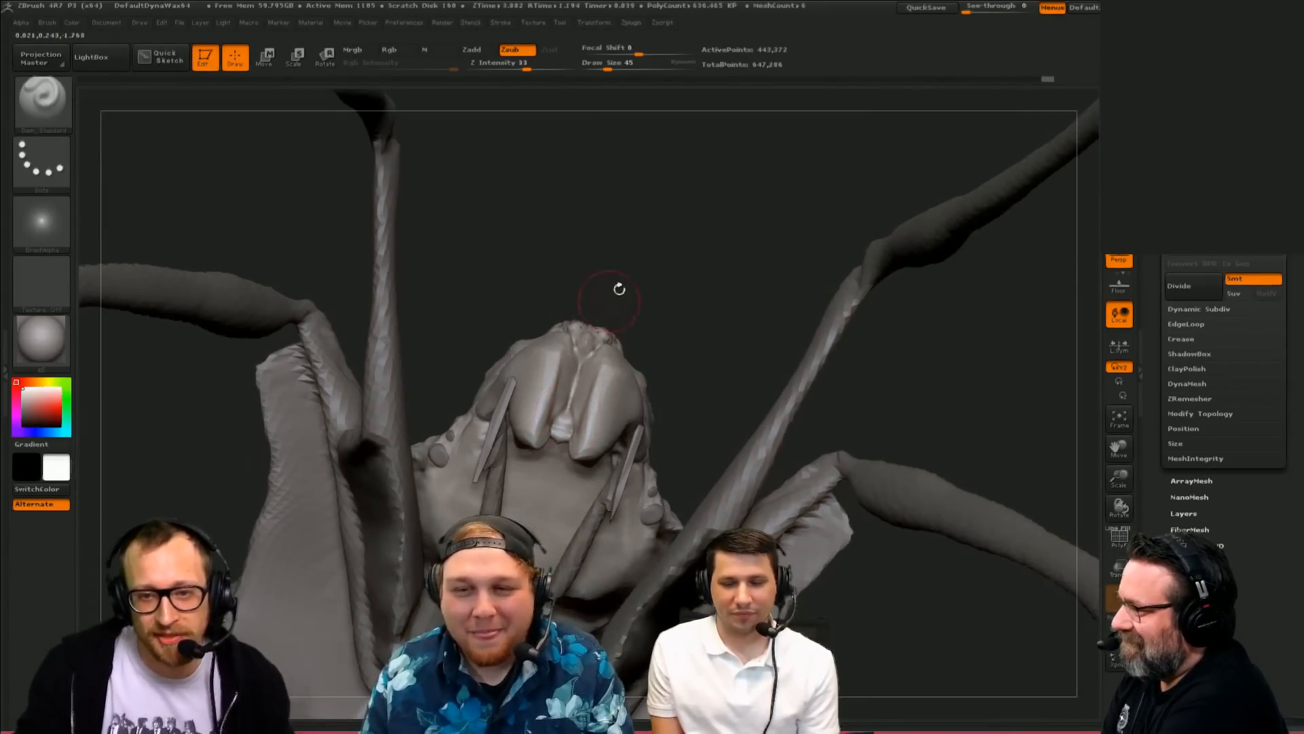
mouse_move(621, 288)
mouse_down()
mouse_move(571, 337)
mouse_move(554, 384)
mouse_up()
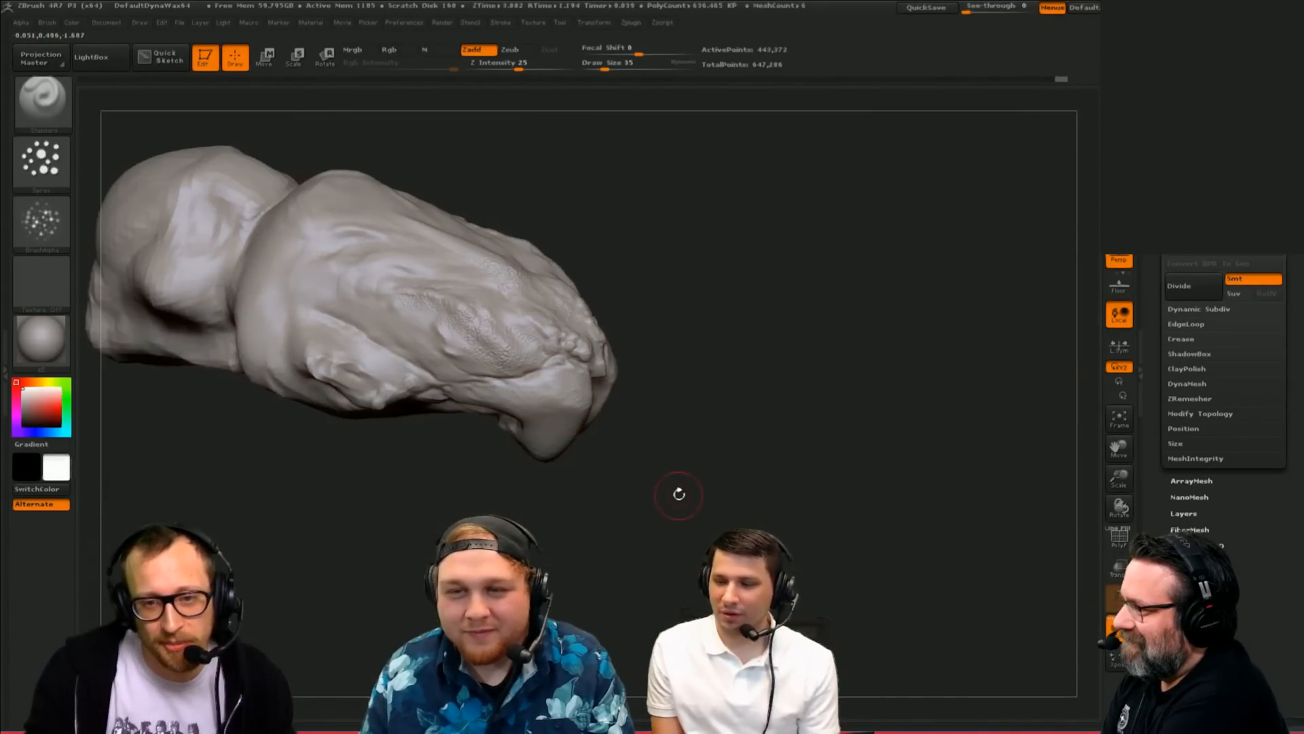
drag(414, 349, 361, 297)
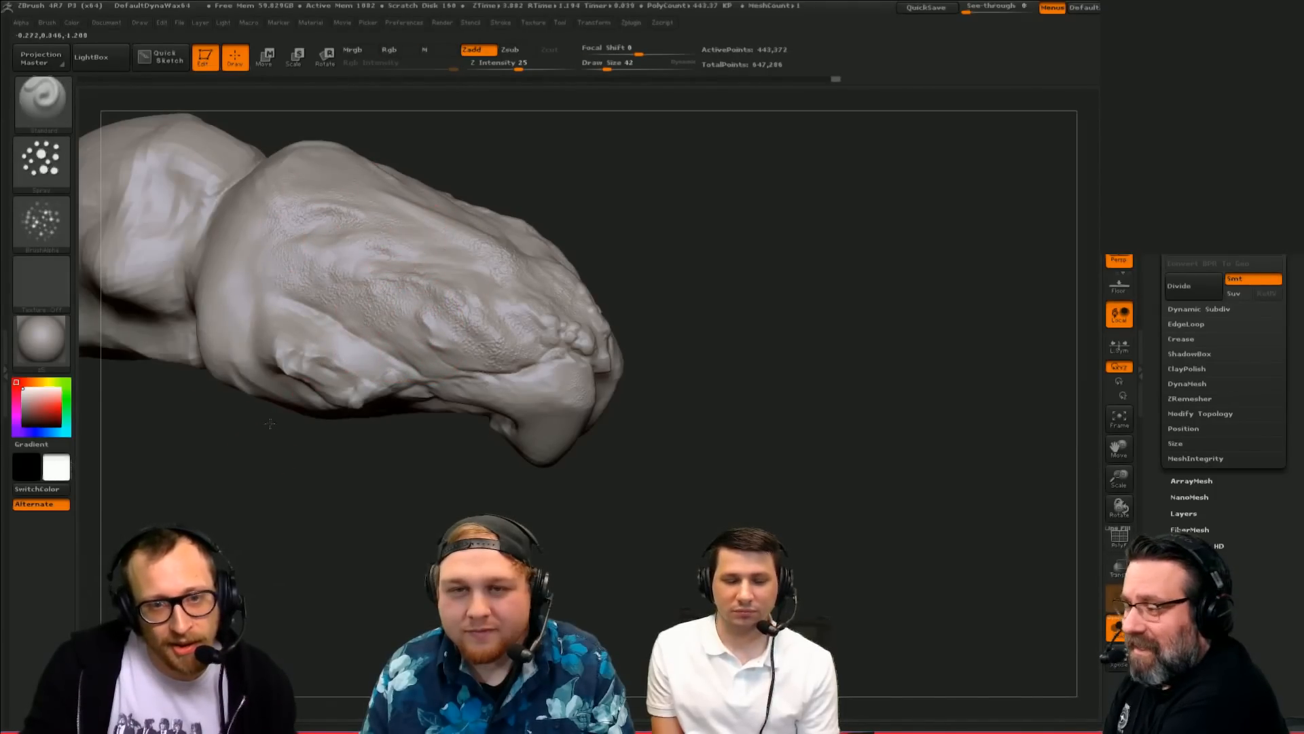
drag(270, 424, 240, 308)
drag(413, 429, 440, 344)
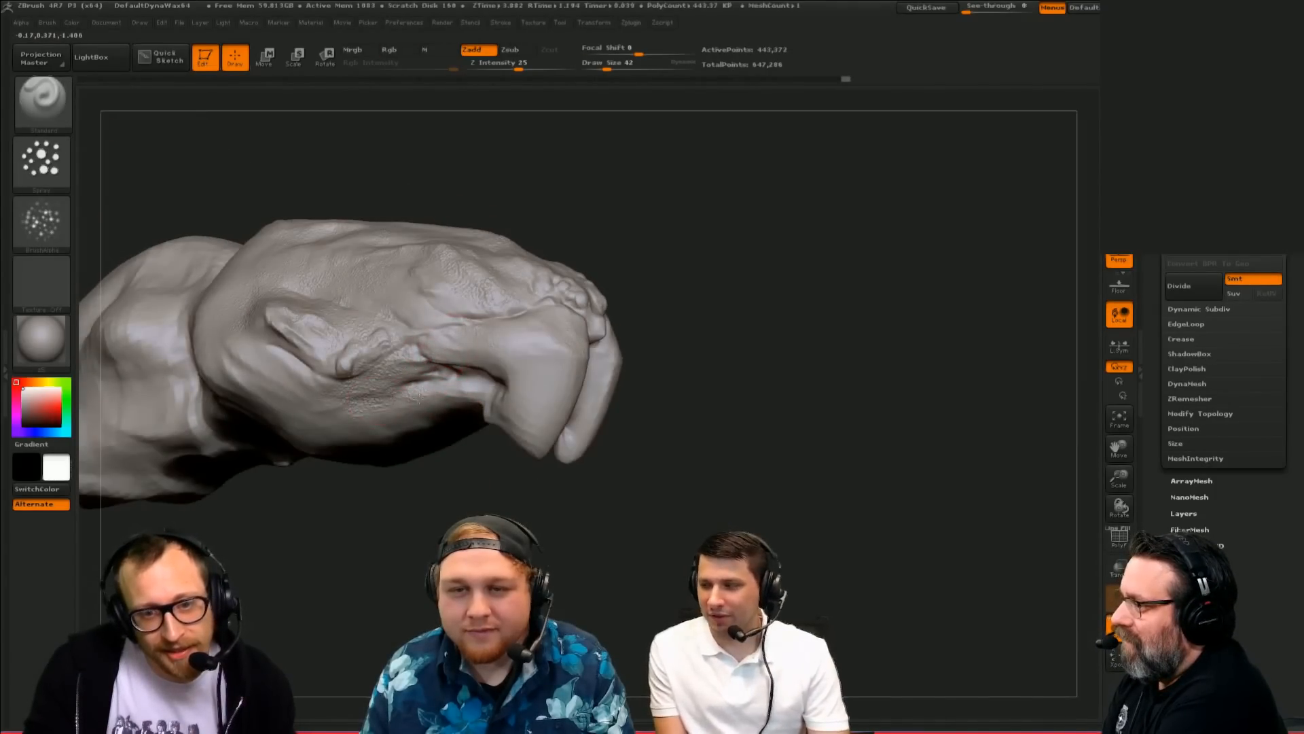
drag(724, 302, 705, 349)
click(1120, 628)
drag(687, 496, 644, 544)
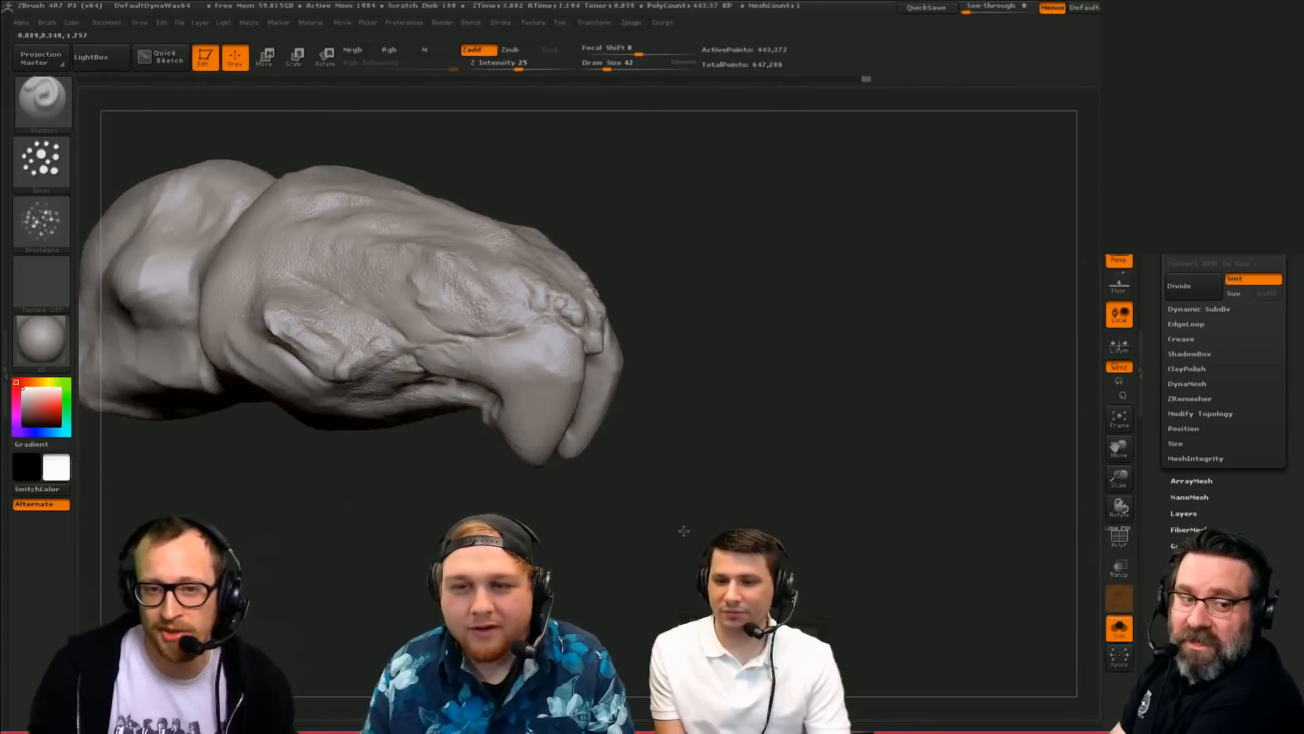
Step: Carve creases into the folds beside and beneath the fangs with the Dam_Standard brush at a draw size of 20
drag(544, 363, 461, 314)
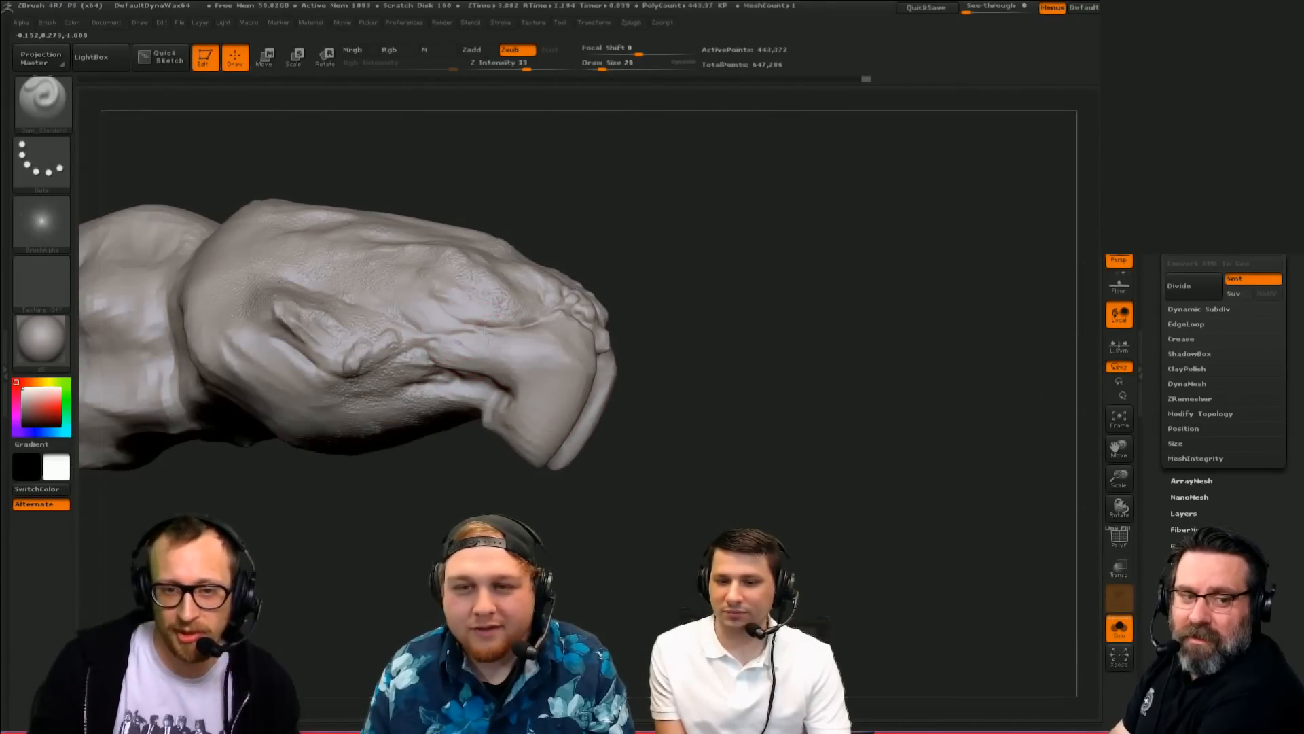
drag(439, 378, 499, 297)
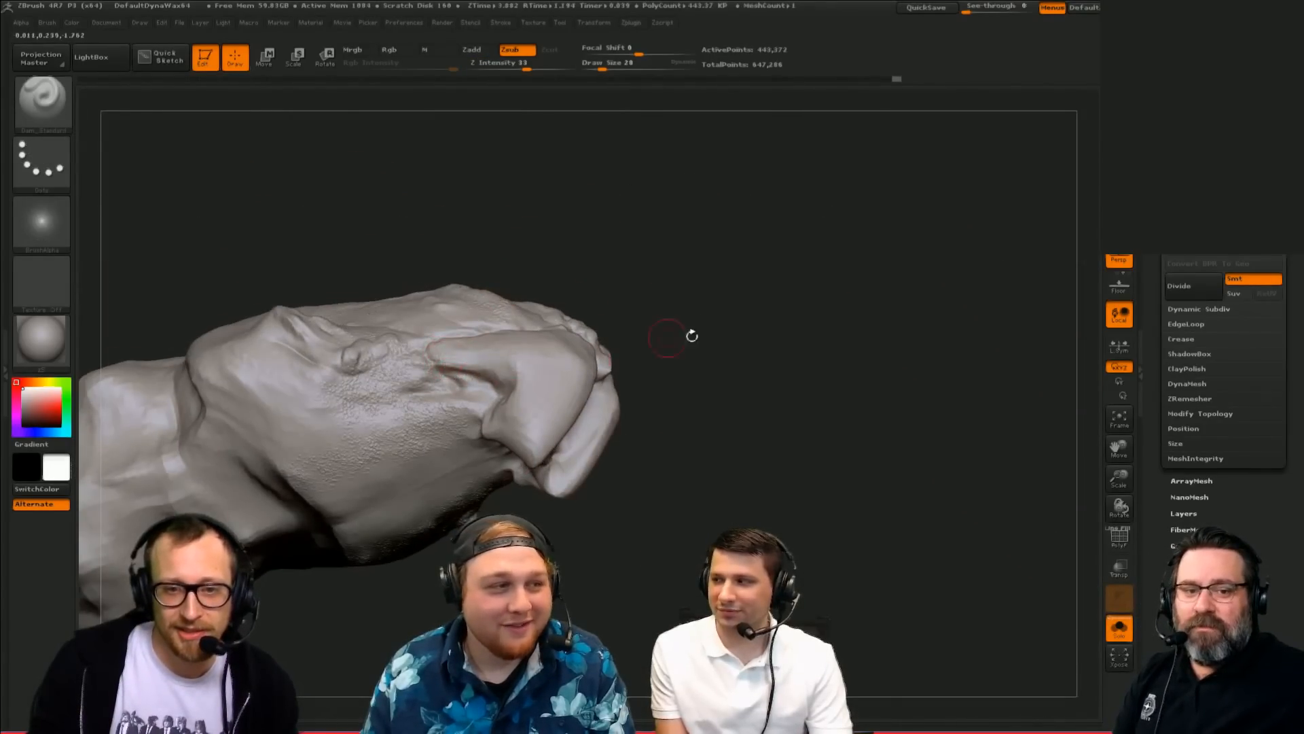
mouse_move(667, 337)
mouse_down()
mouse_move(584, 347)
mouse_move(476, 302)
mouse_move(521, 285)
mouse_move(501, 271)
mouse_move(518, 288)
mouse_up()
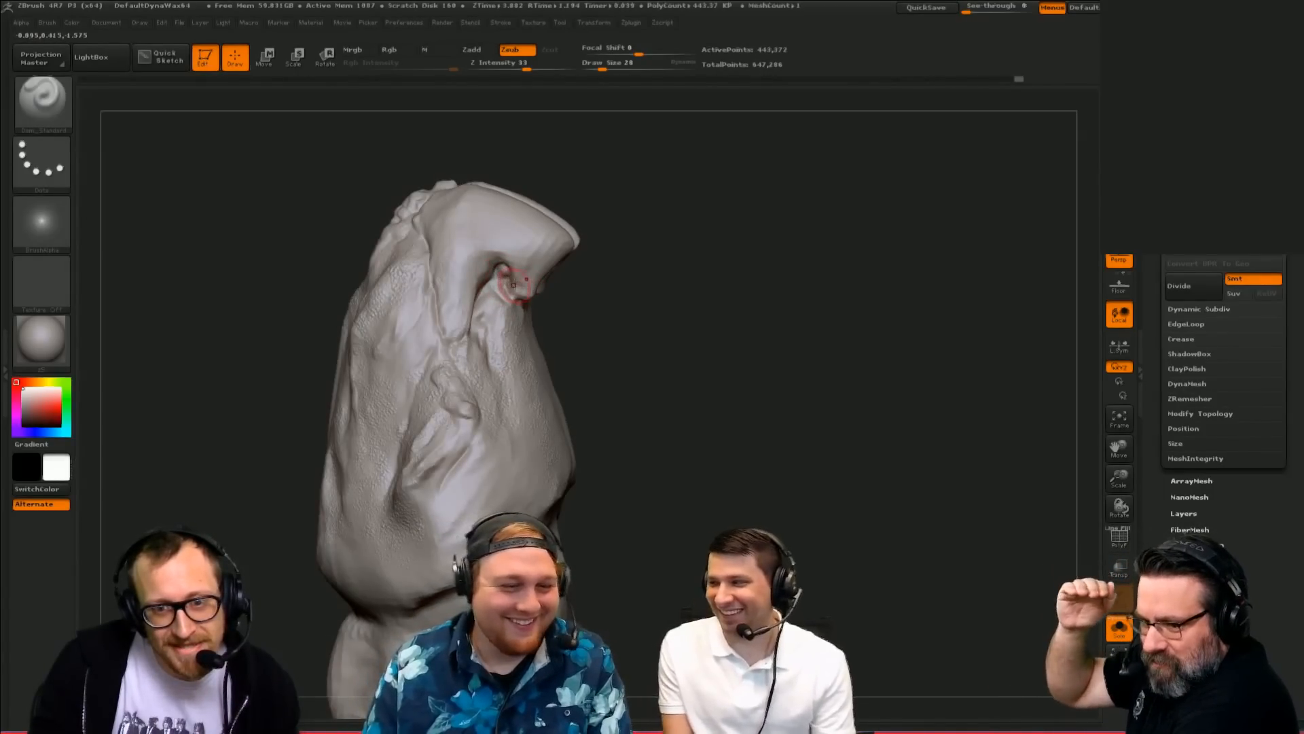
mouse_move(599, 304)
mouse_down()
mouse_move(567, 275)
mouse_move(533, 293)
mouse_up()
mouse_move(652, 319)
mouse_down()
mouse_move(516, 292)
mouse_move(546, 301)
mouse_up()
mouse_move(476, 275)
mouse_down()
mouse_move(458, 278)
mouse_move(502, 277)
mouse_up()
Step: Build up the folds under the fang base with the Clay brush
key(b)
key(c)
key(l)
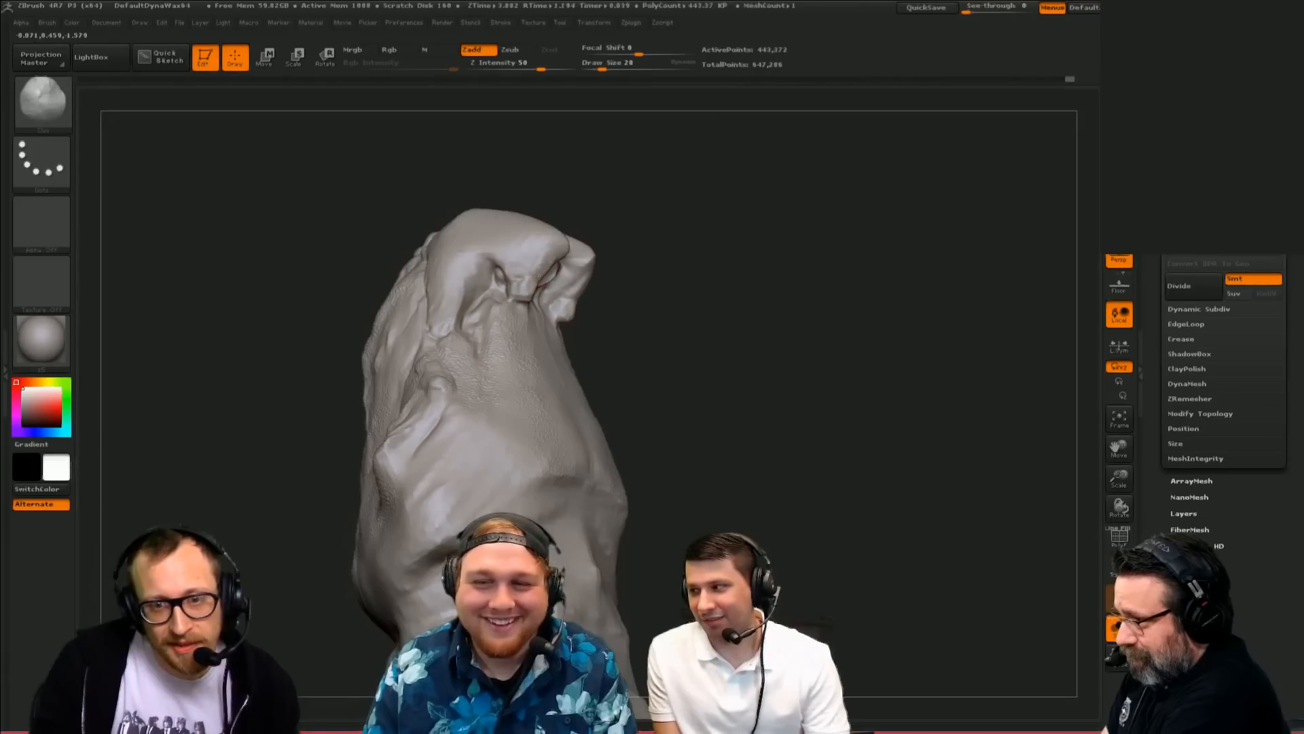
drag(604, 329, 558, 266)
Step: Deepen the creases around the inner base of the fangs on the head's underside with the Dam_Standard brush
key(b)
key(d)
key(s)
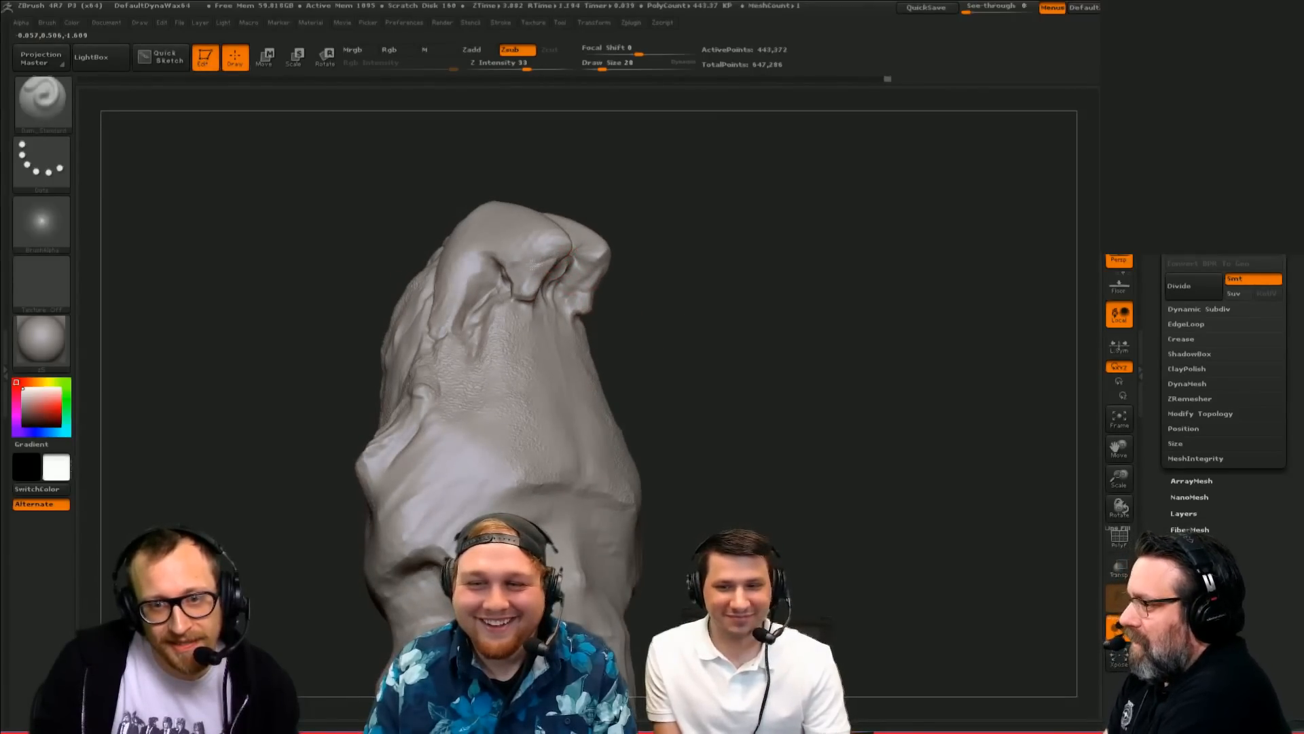
mouse_move(627, 142)
mouse_down()
mouse_move(513, 271)
mouse_move(582, 261)
mouse_move(529, 303)
mouse_up()
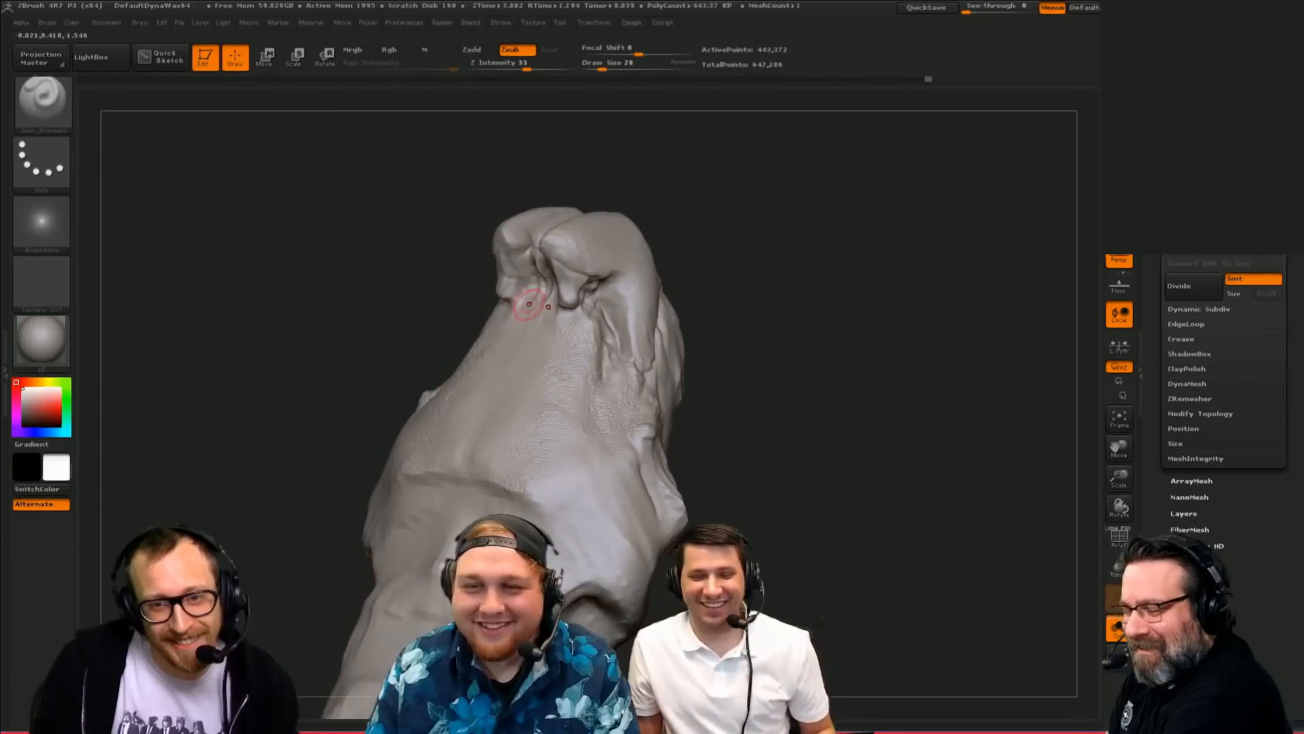
mouse_move(442, 312)
mouse_down()
mouse_move(554, 292)
mouse_move(801, 282)
mouse_move(806, 177)
mouse_move(866, 267)
mouse_move(780, 267)
mouse_move(571, 325)
mouse_up()
Step: Switch to the hPolish brush and show the full creature with all its SubTools
key(b)
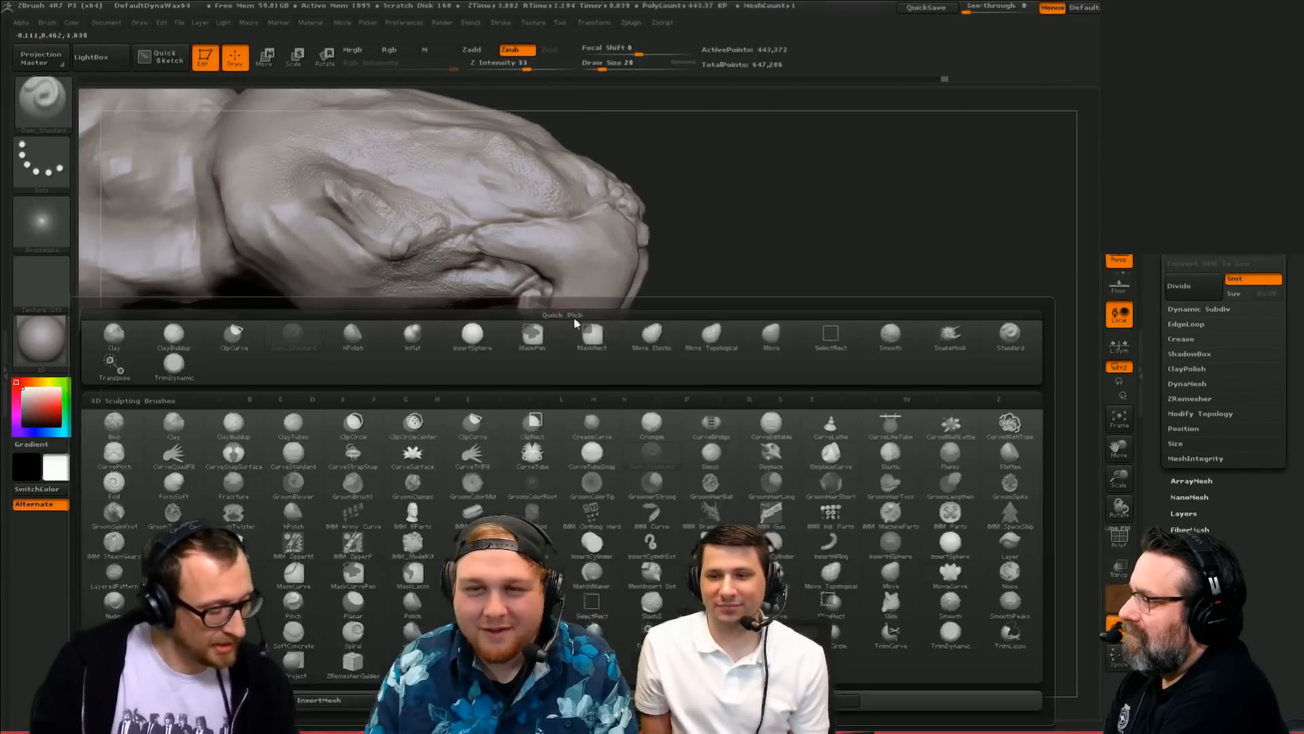
key(h)
key(p)
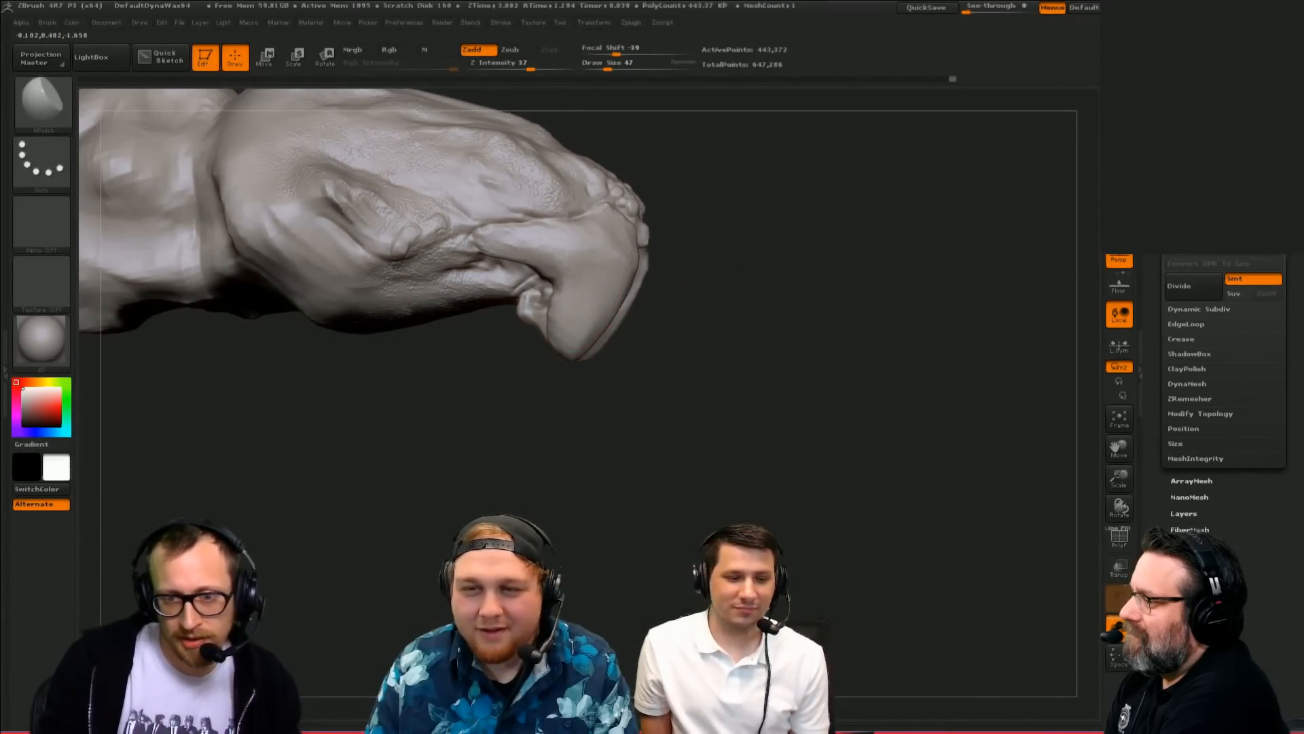
drag(775, 277, 845, 270)
key(f)
key(f)
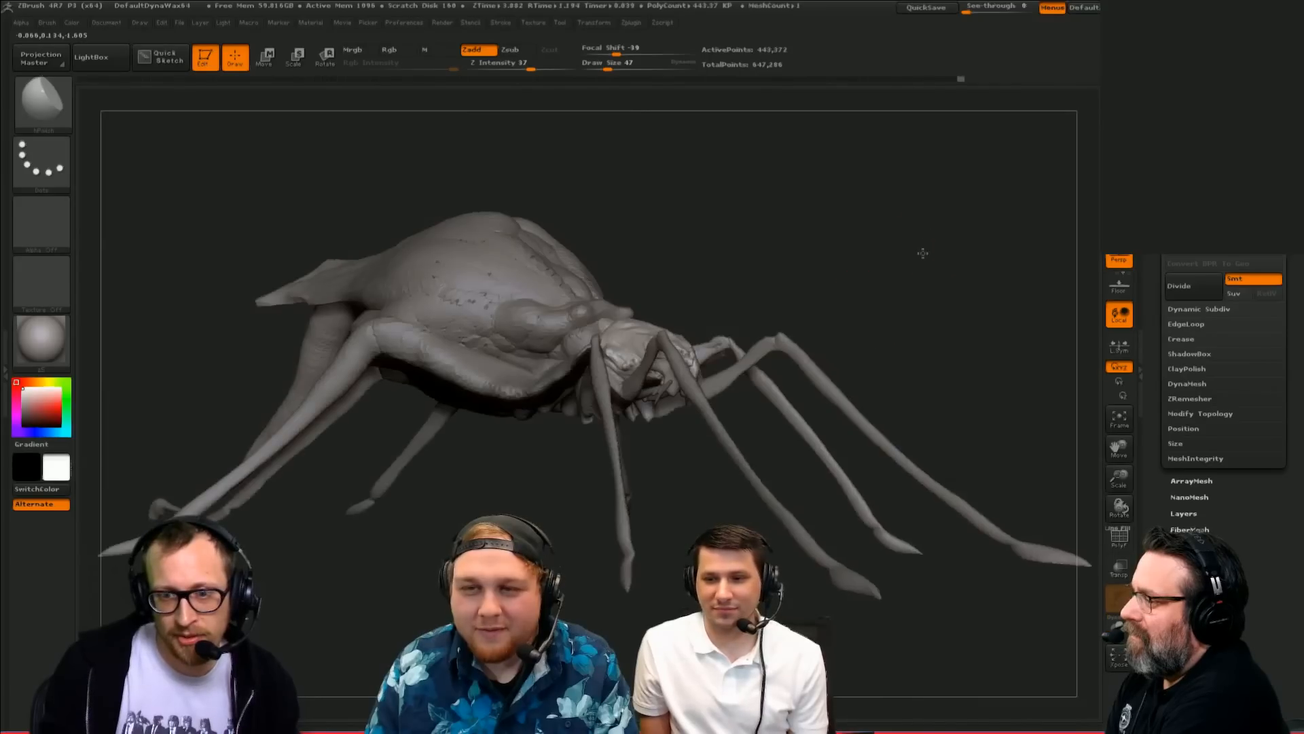
drag(922, 253, 960, 309)
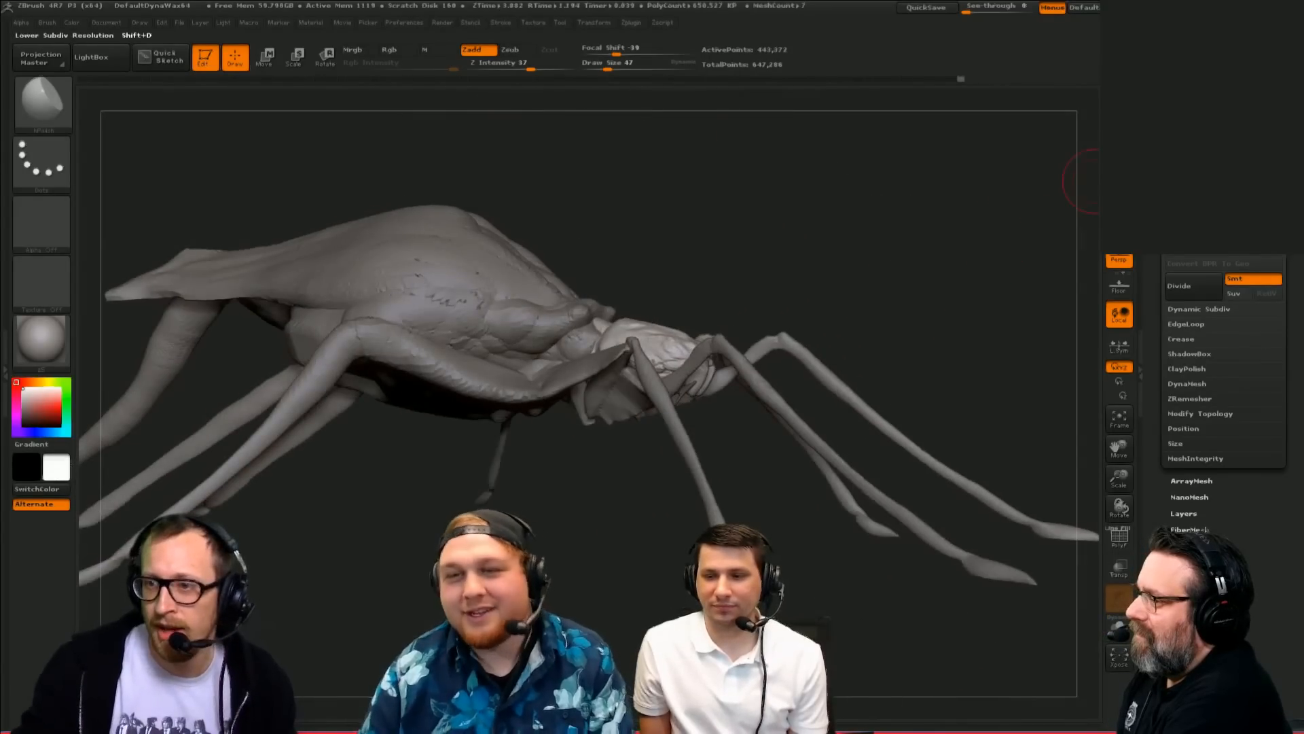
drag(1036, 191, 980, 218)
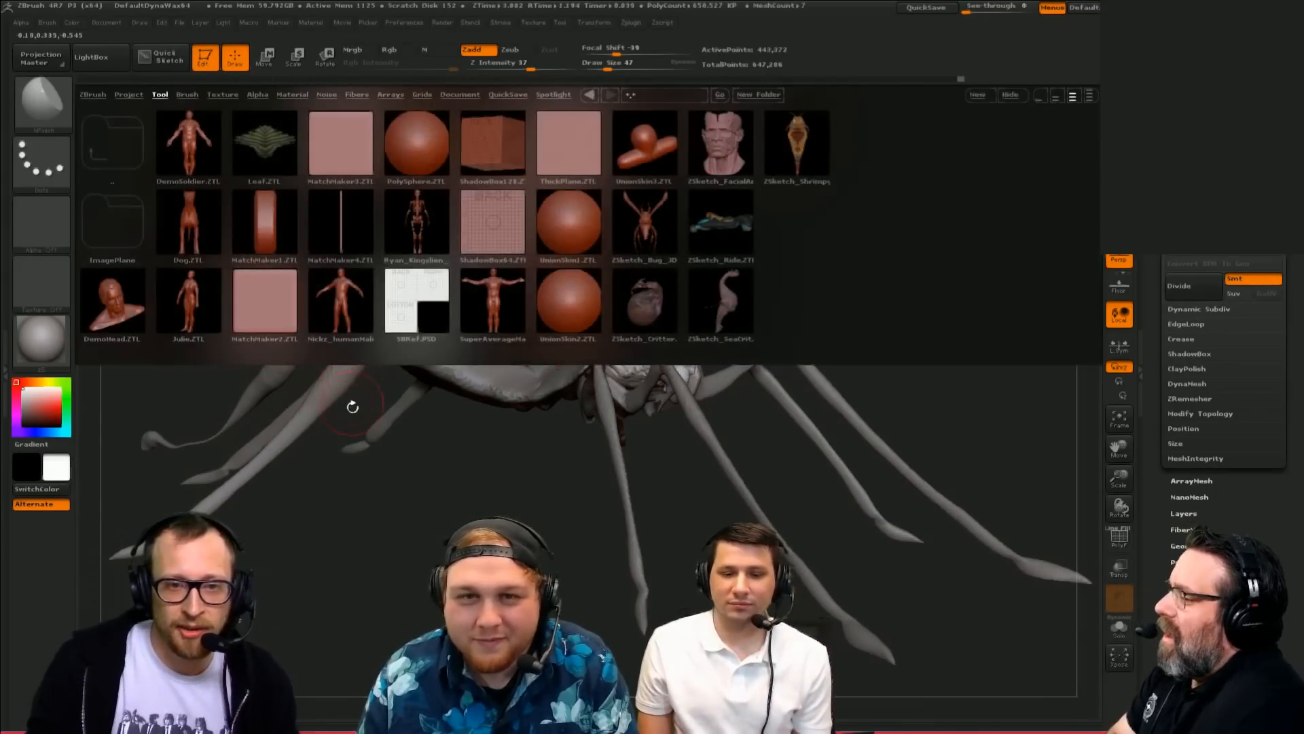
Step: Load the DemoSoldier tool from the sample tool library and bring up its SubTool list
drag(339, 504, 248, 430)
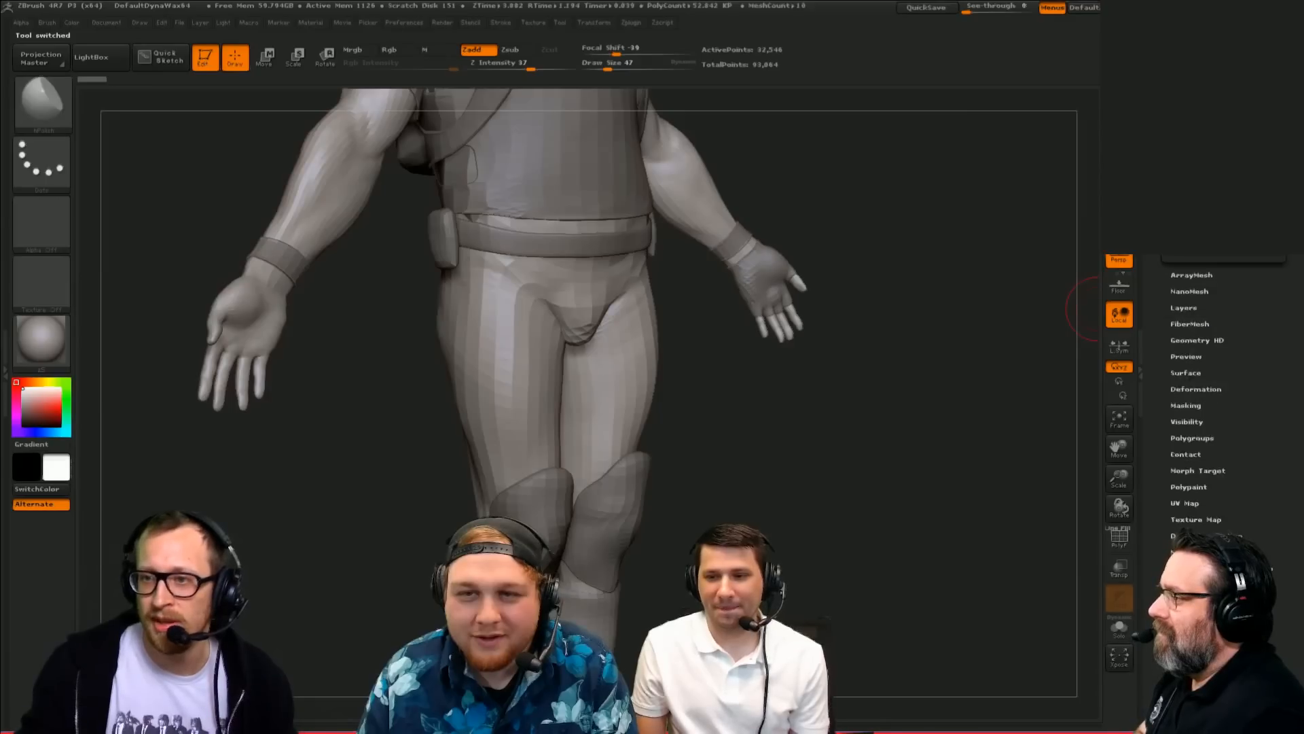
key(f)
drag(932, 290, 984, 296)
drag(1157, 272, 1156, 408)
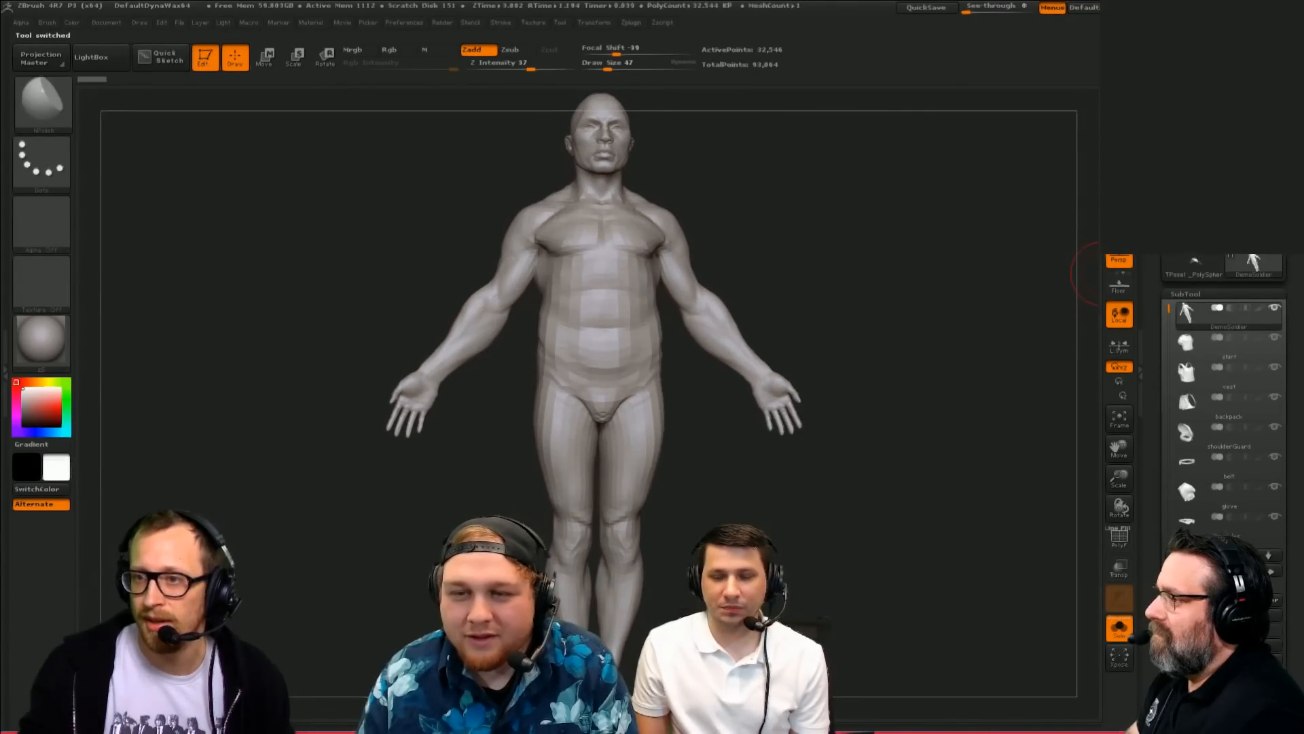
Step: Duplicate access to the soldier's body tool, return to the creature tool and show all its SubTools
click(1254, 265)
click(1193, 265)
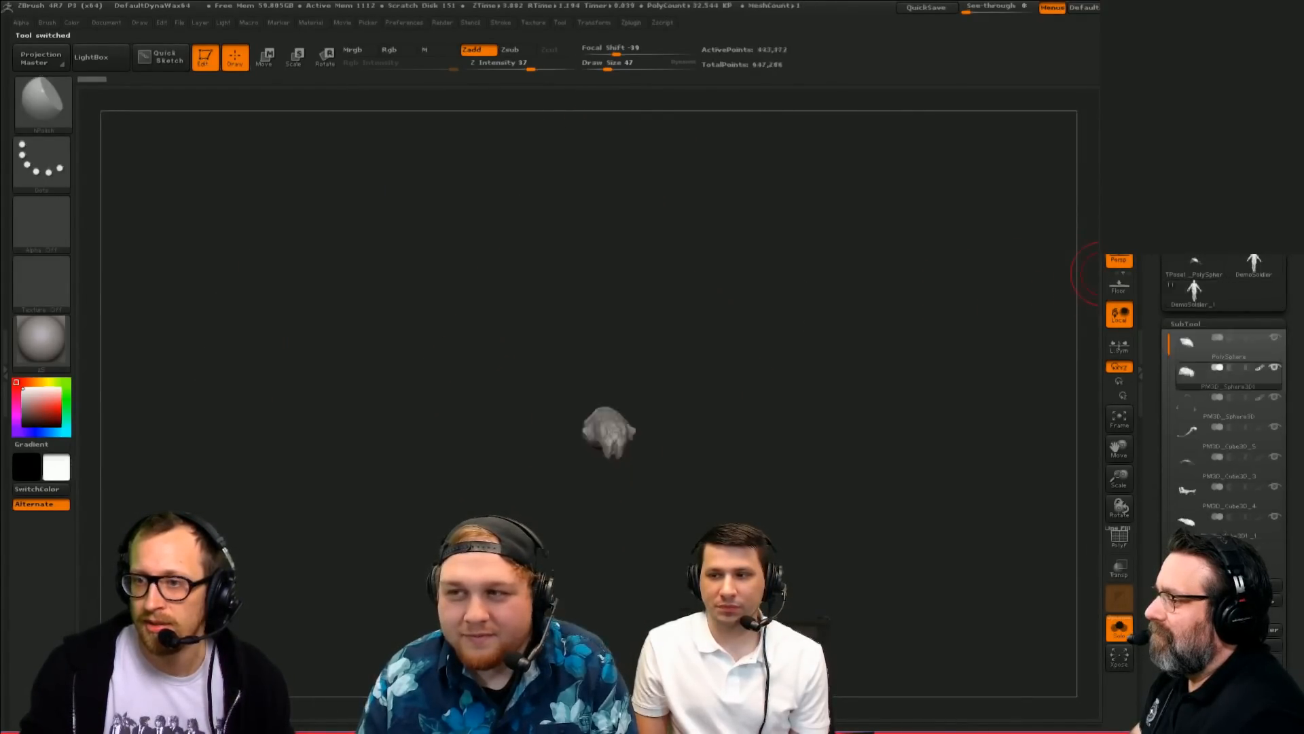
key(f)
click(1039, 352)
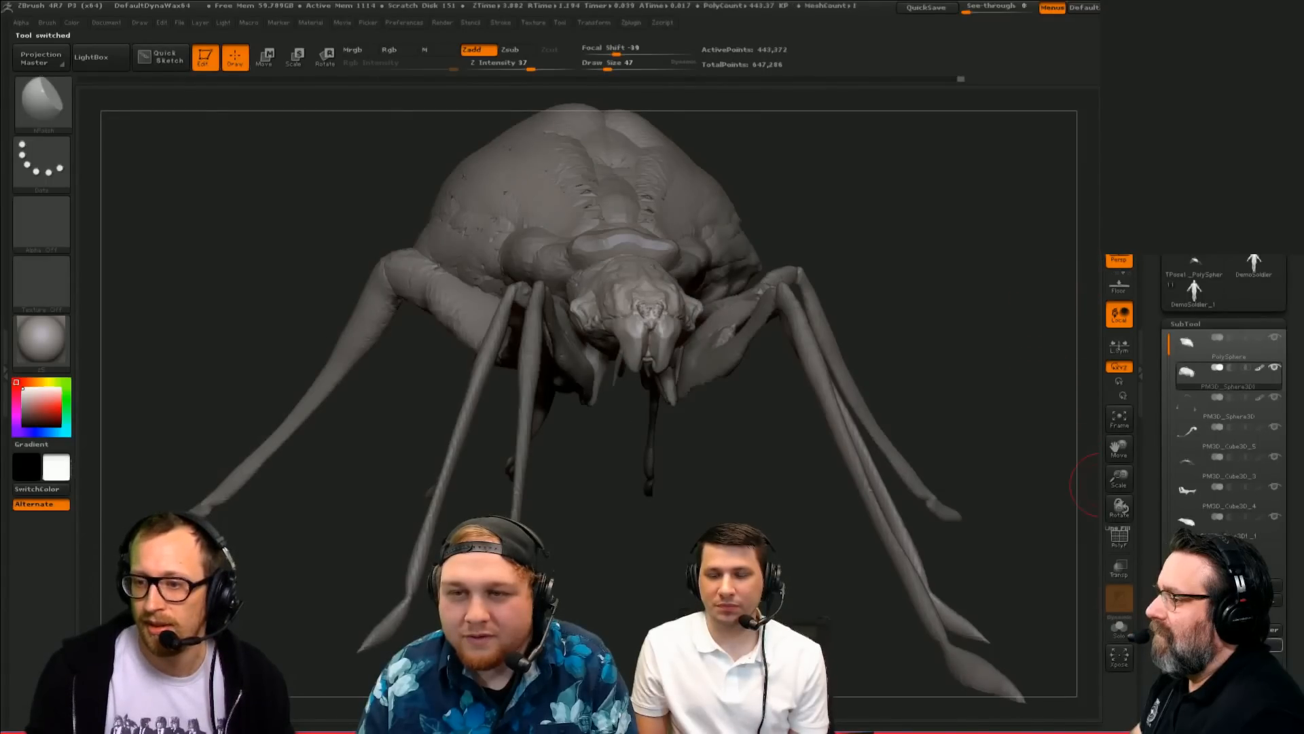
Step: Append the DemoSoldier body as a SubTool of the creature and select it
key(F1)
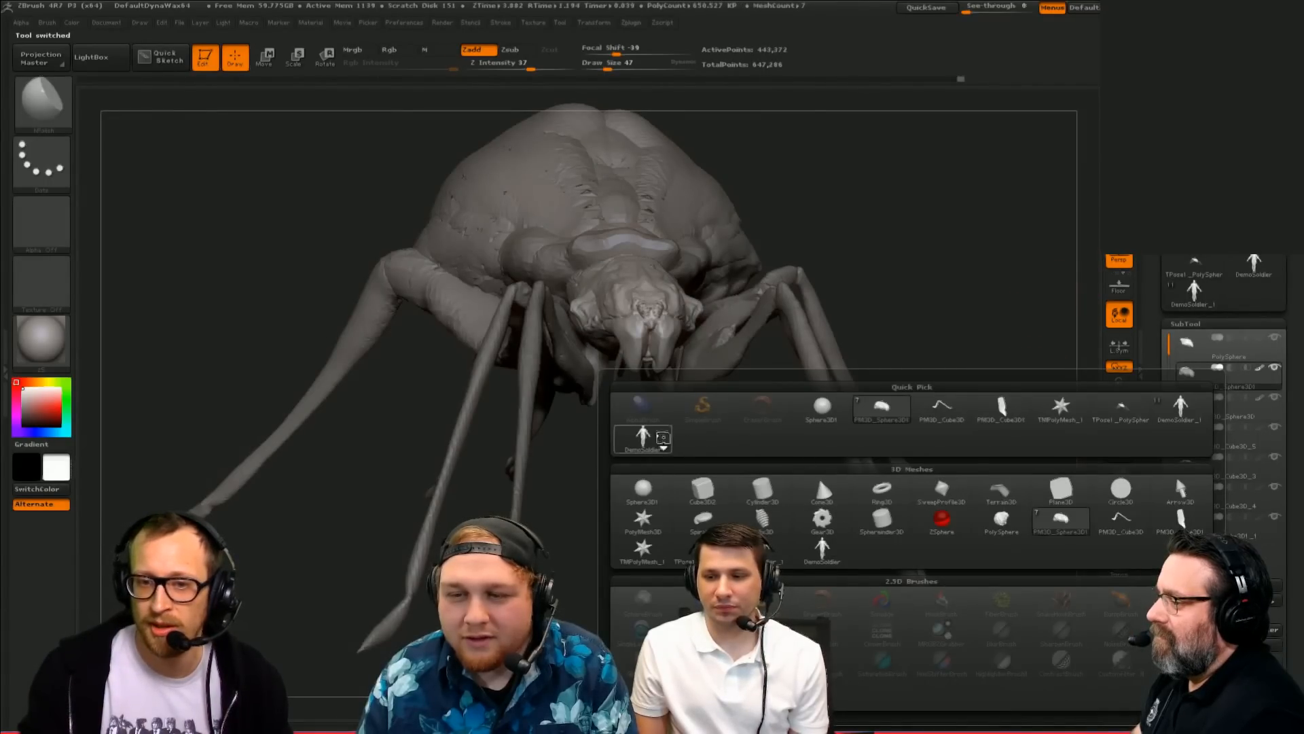
click(664, 438)
alt+drag(947, 382, 897, 306)
alt+click(699, 299)
Step: Scale the soldier down in repeated equal increments until it is clearly smaller than the creature
shift+drag(827, 443, 809, 451)
key(w)
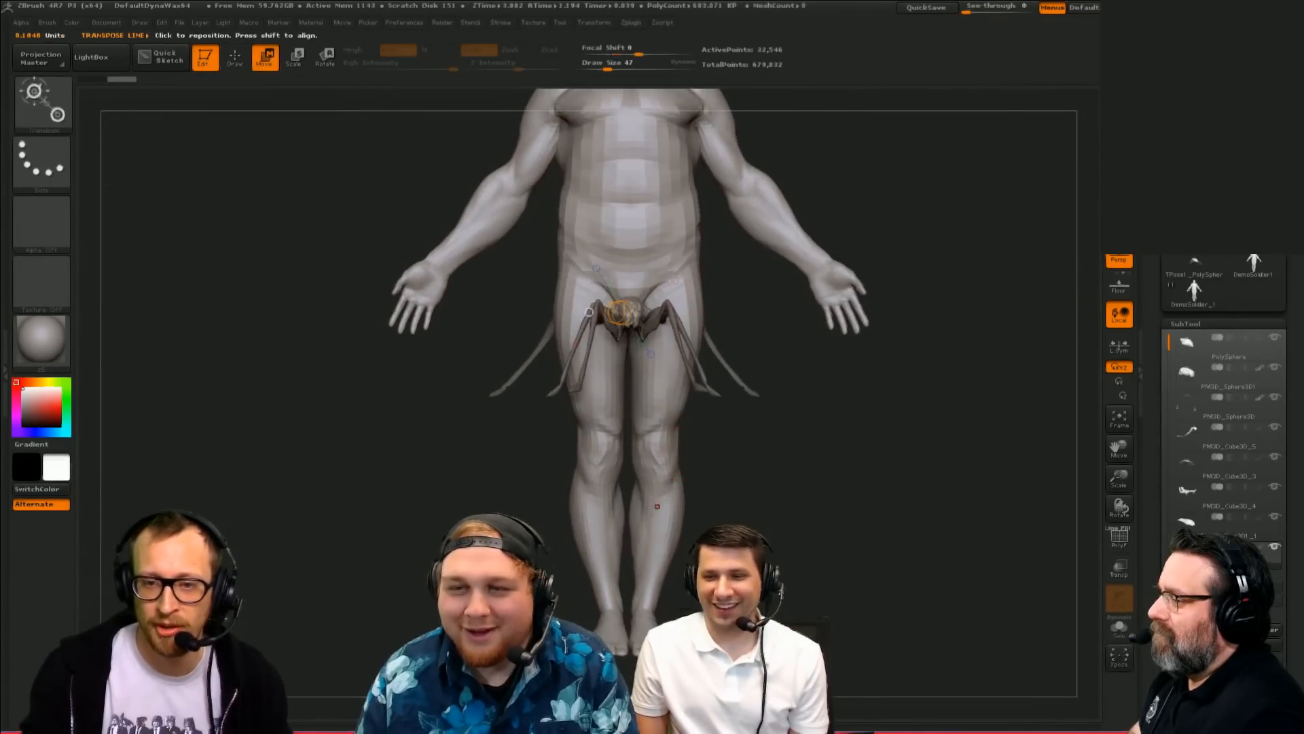
key(e)
mouse_move(661, 539)
mouse_down()
mouse_move(804, 477)
mouse_move(774, 487)
mouse_up()
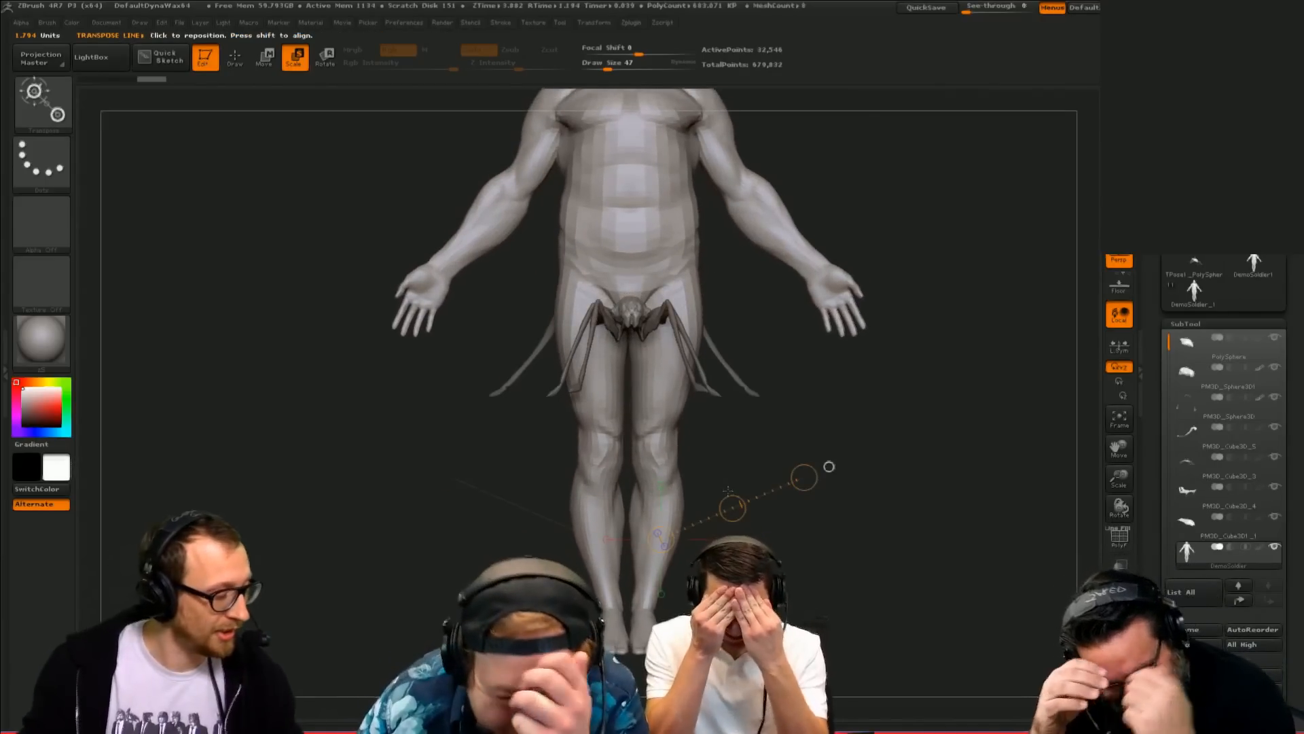
key(1)
key(1)
key(1)
key(1)
key(1)
key(1)
key(1)
key(1)
key(1)
key(1)
key(1)
key(1)
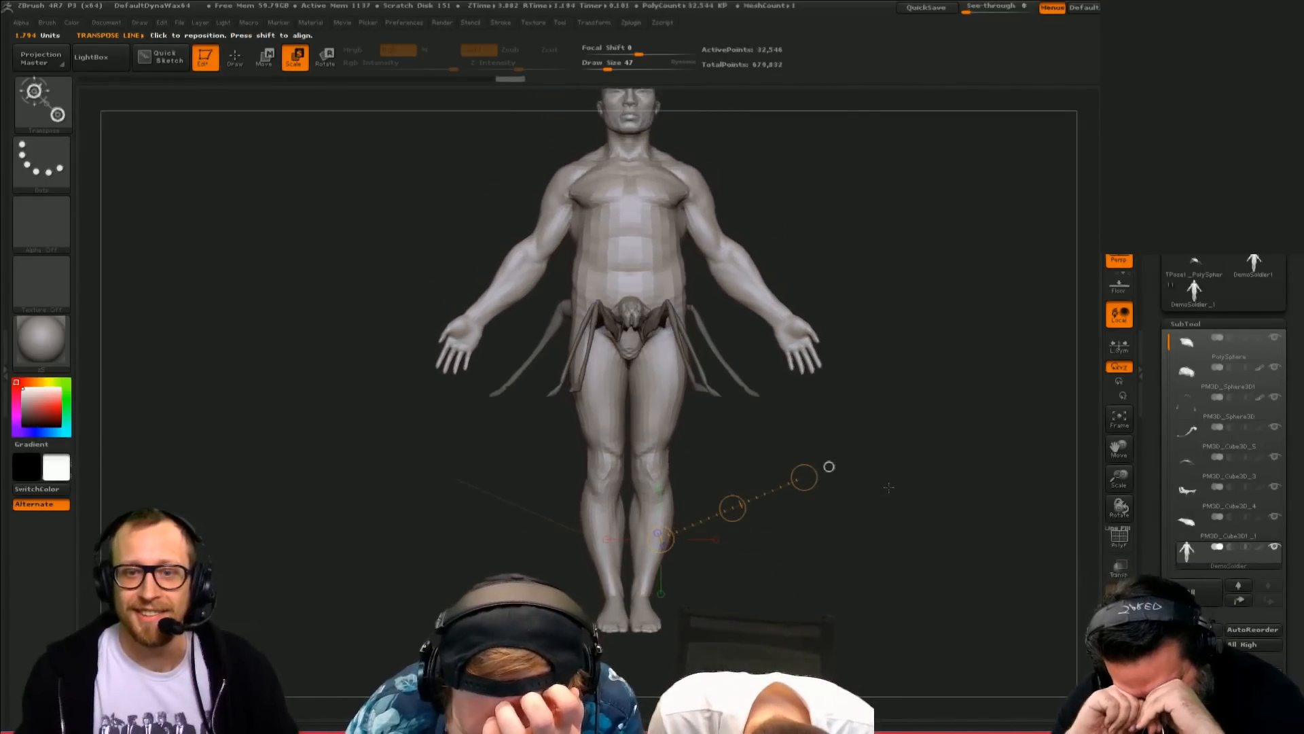
key(1)
key(1)
key(1)
key(1)
key(1)
key(1)
key(1)
key(1)
key(1)
key(1)
key(1)
key(1)
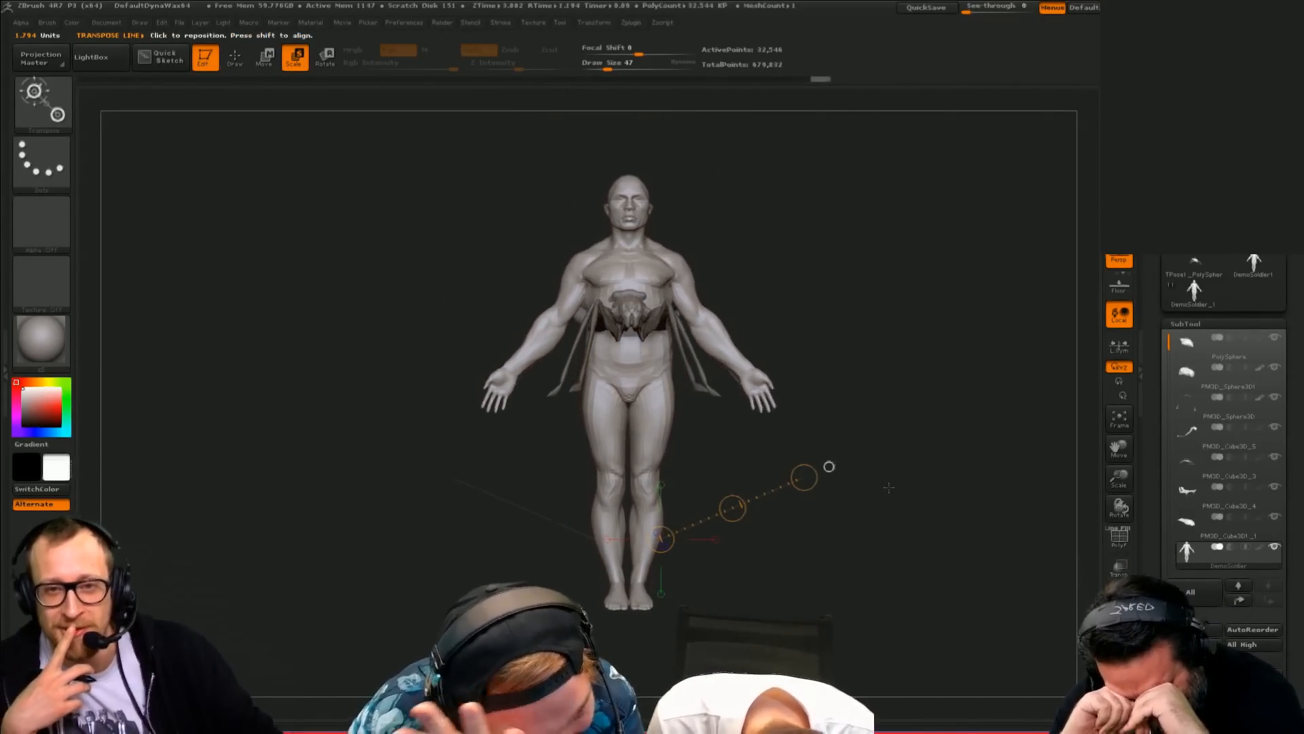
key(1)
key(1)
key(1)
key(1)
key(1)
key(1)
key(1)
key(1)
key(1)
key(1)
key(1)
key(1)
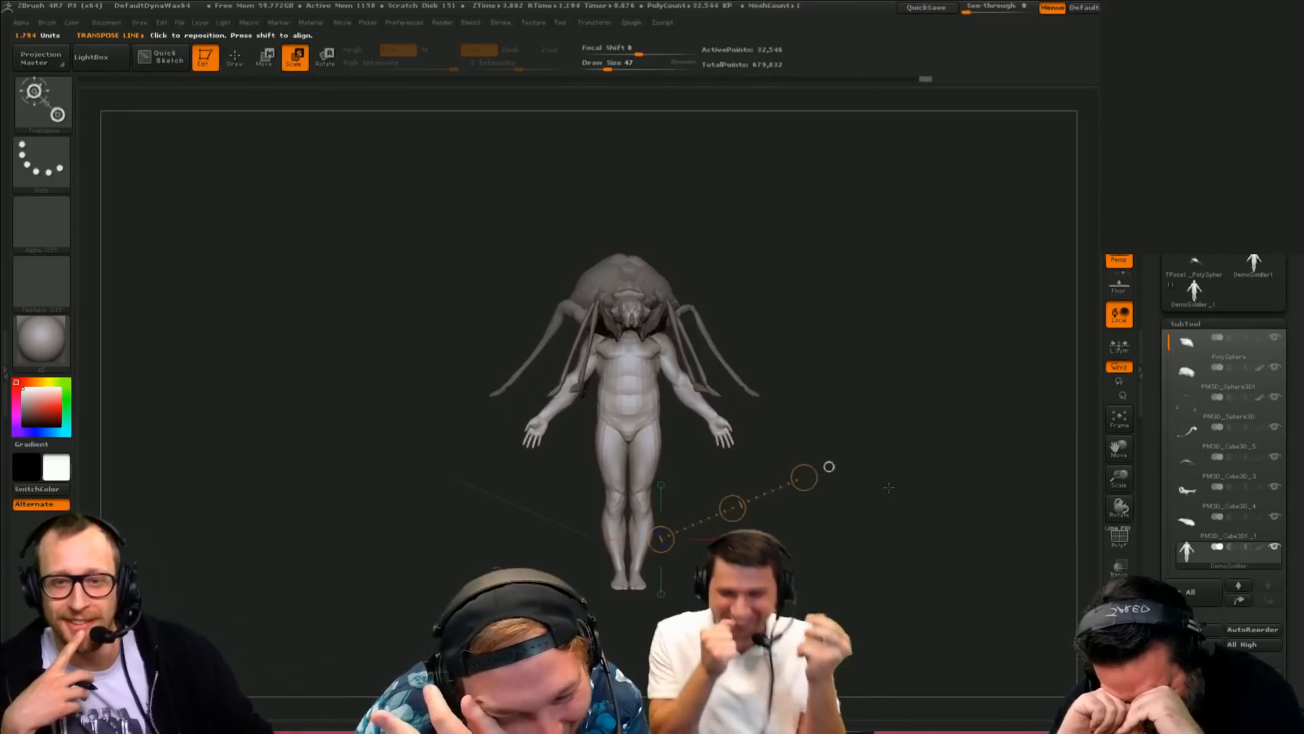
key(1)
key(1)
key(1)
key(1)
key(1)
key(1)
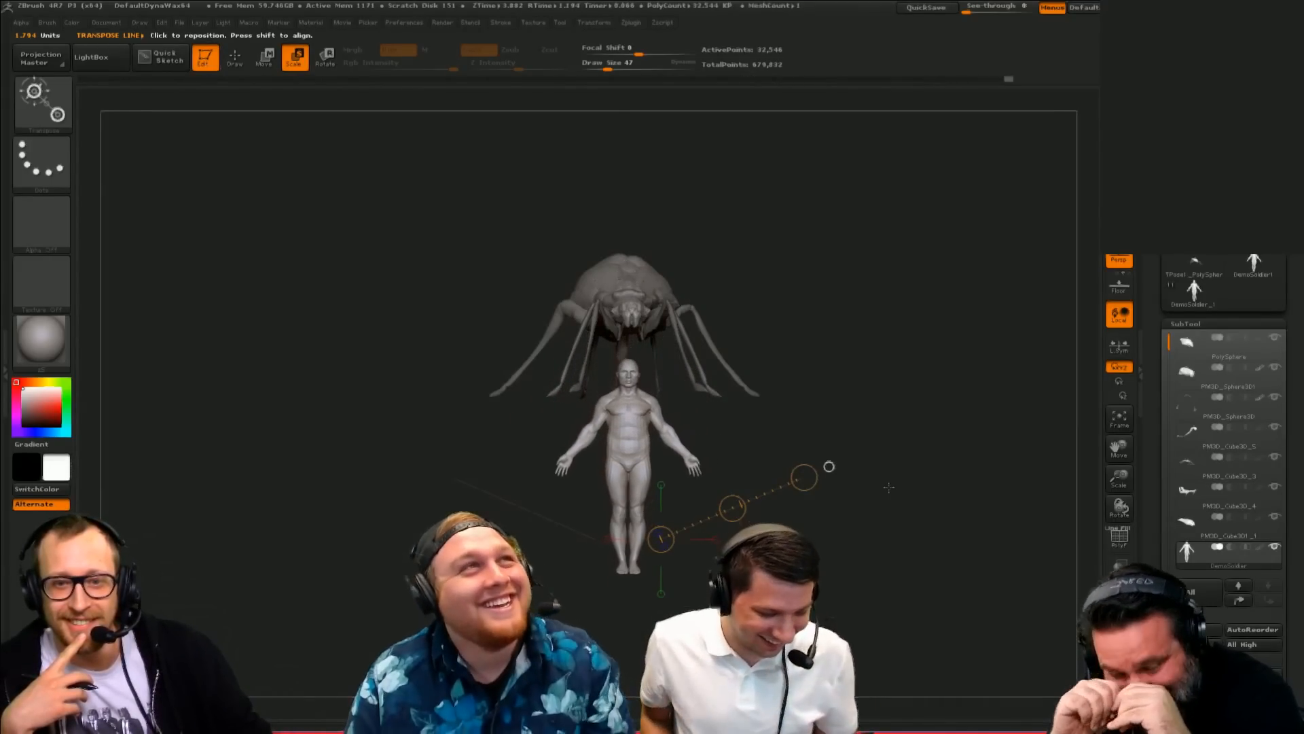
key(1)
key(1)
key(1)
key(1)
key(1)
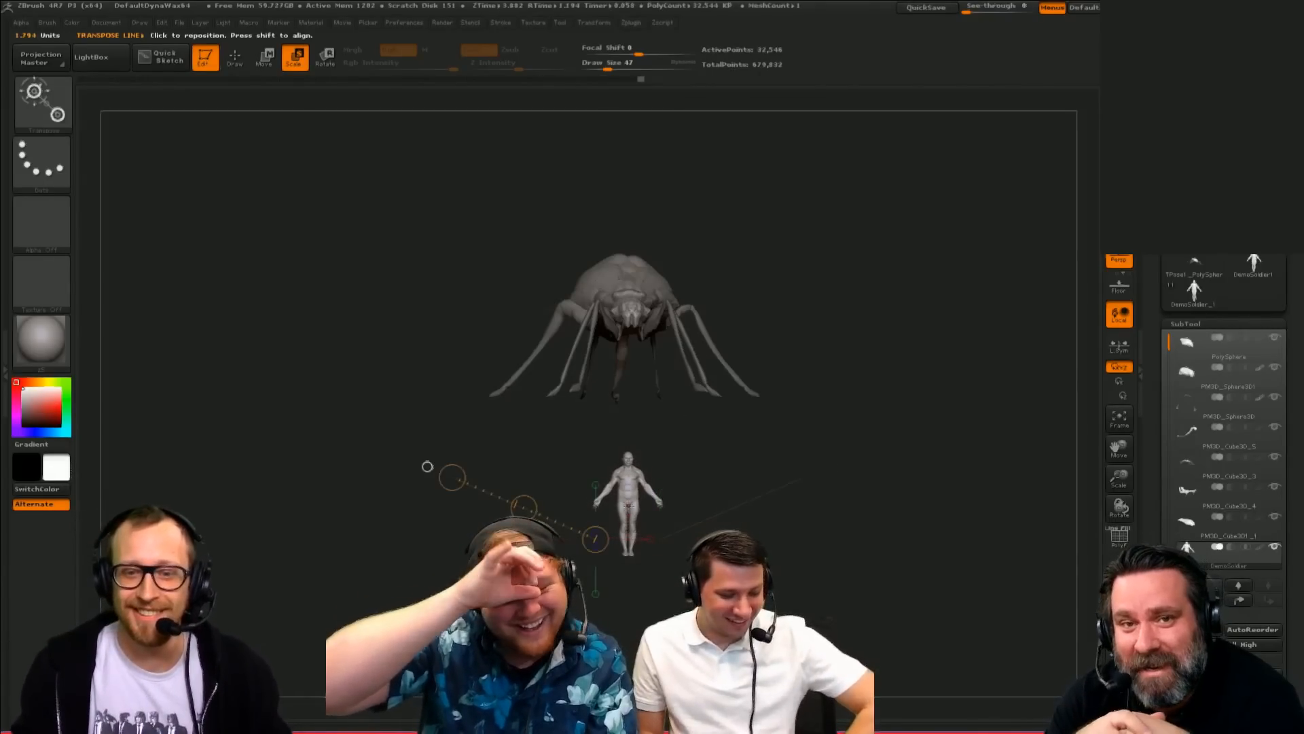
Step: Move the soldier up and forward so it stands in front of the creature's head at foot level
shift+drag(631, 512, 630, 242)
key(w)
shift+drag(655, 441, 710, 473)
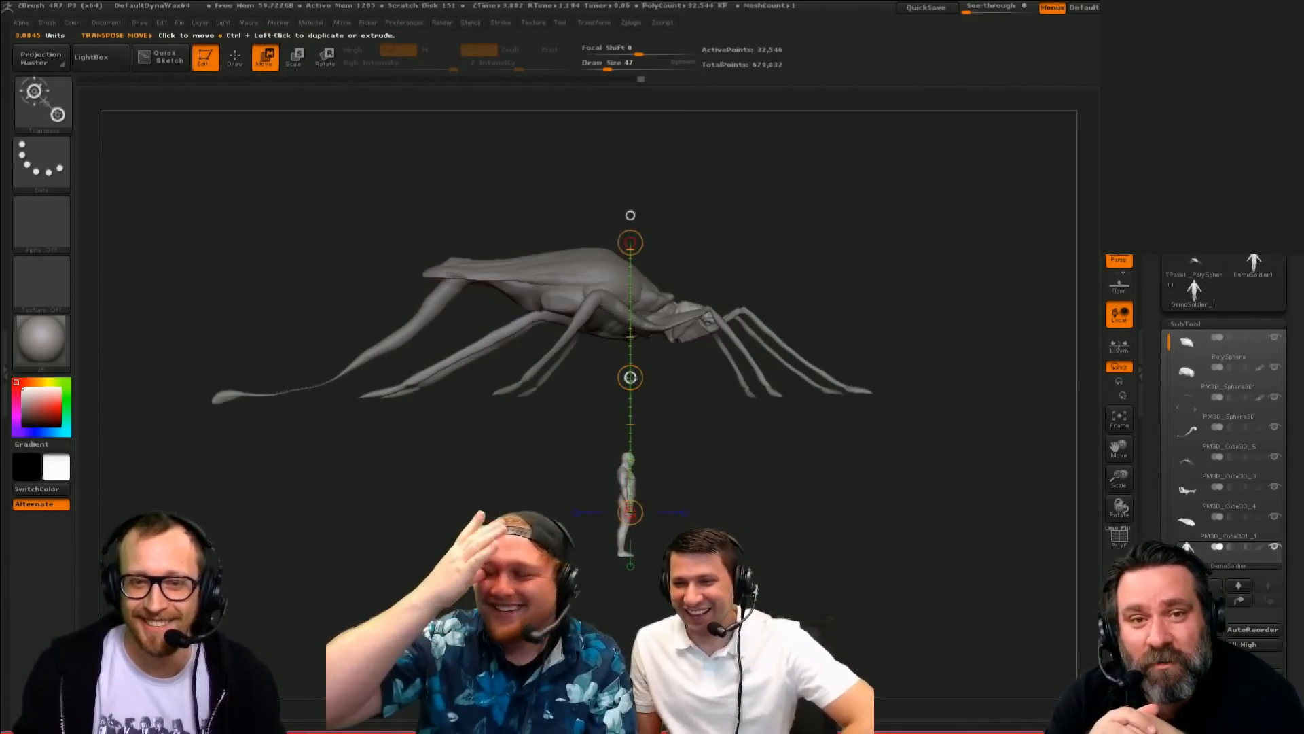
drag(630, 377, 801, 227)
drag(883, 245, 1006, 306)
drag(1005, 306, 836, 333)
mouse_move(409, 558)
mouse_down()
mouse_move(603, 428)
mouse_move(890, 320)
mouse_move(819, 354)
mouse_up()
key(e)
drag(734, 572, 864, 518)
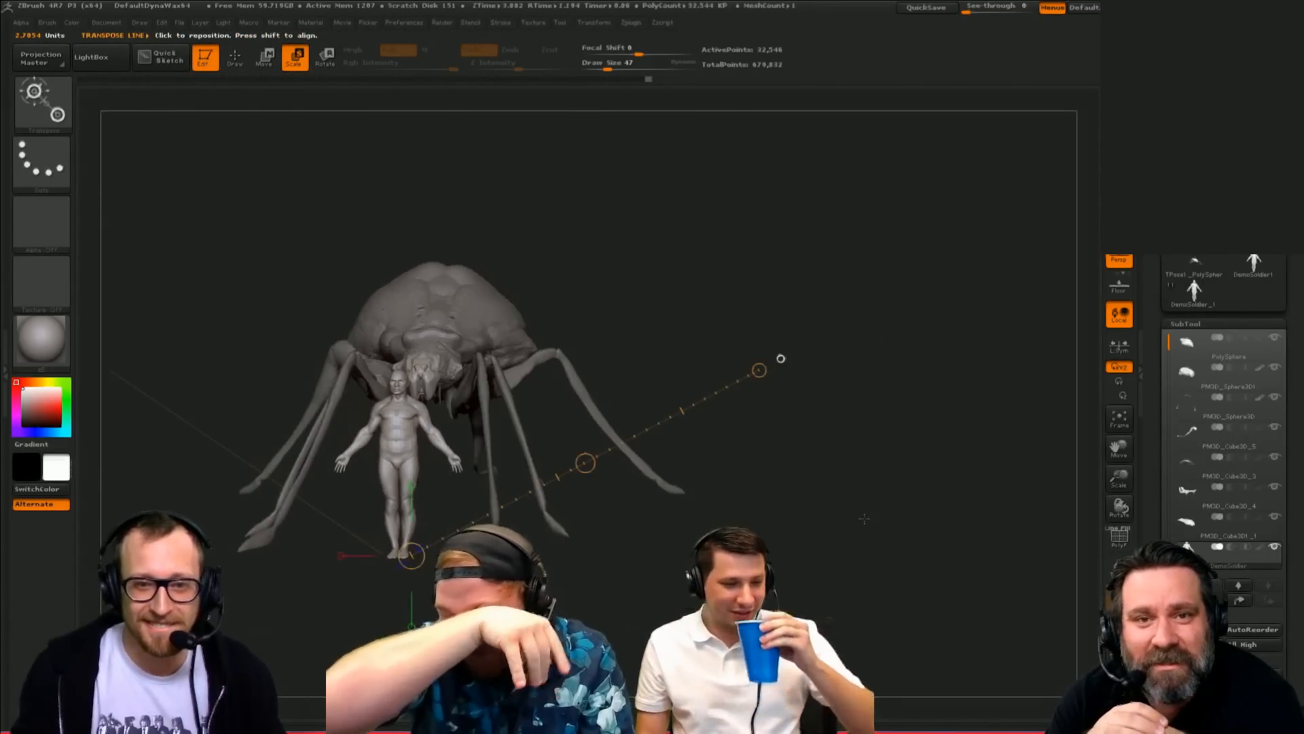
drag(780, 358, 781, 309)
Step: Append a Cube3D SubTool, flatten it into a thin slab, and undo the last change to it
click(1253, 688)
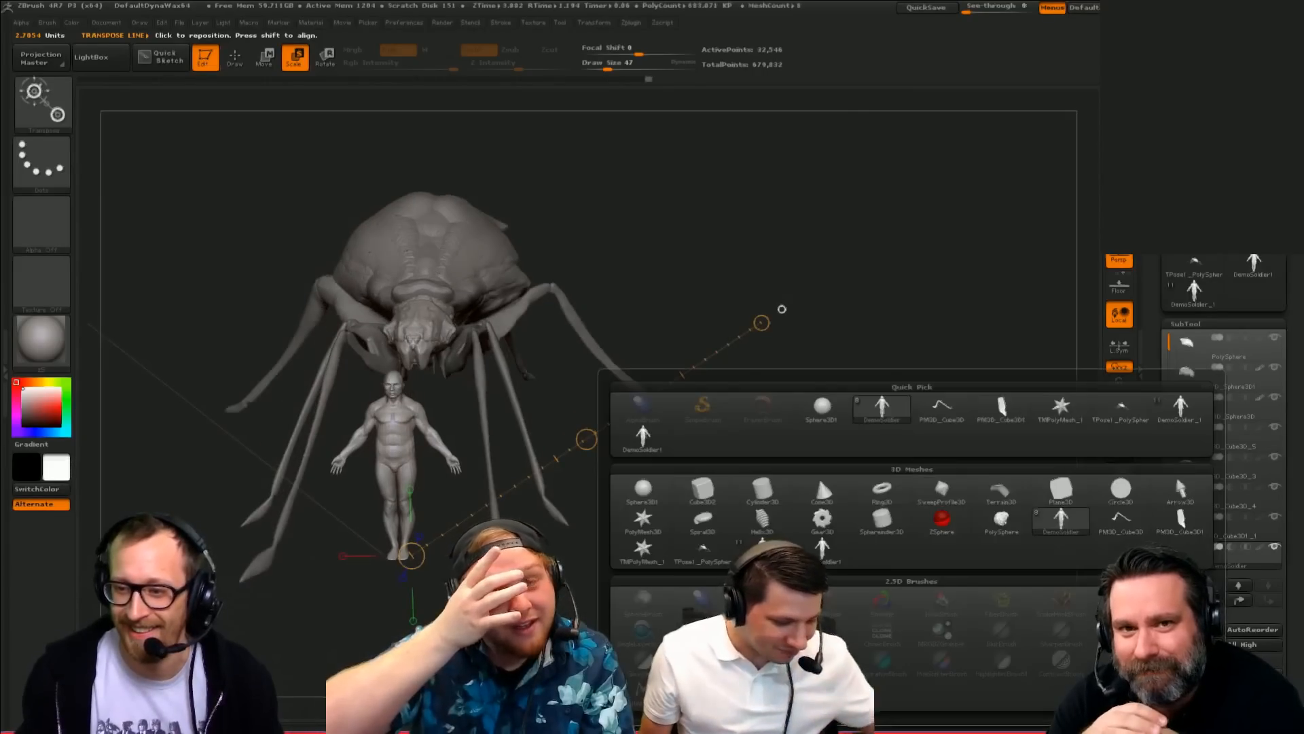
click(735, 492)
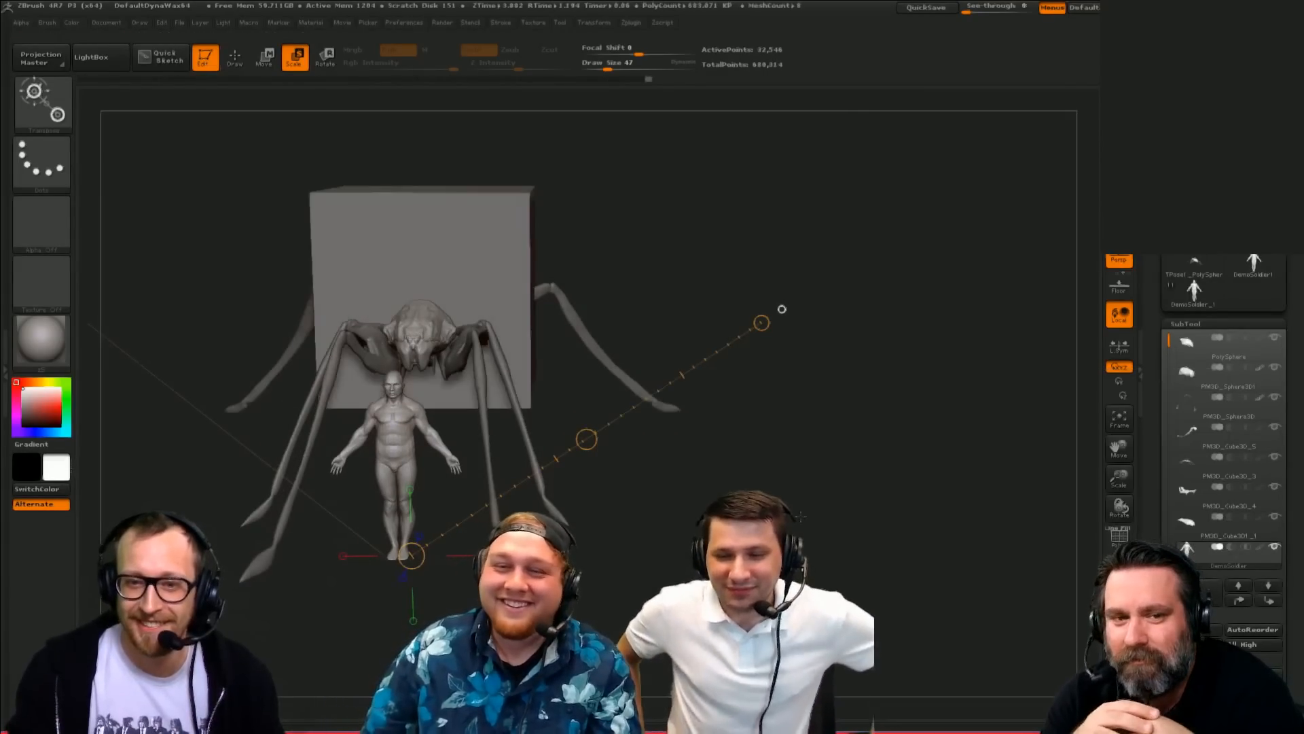
key(w)
alt+click(476, 368)
alt+drag(727, 255, 971, 169)
alt+drag(815, 175, 819, 234)
mouse_move(722, 420)
mouse_down()
mouse_move(696, 409)
mouse_move(722, 133)
mouse_move(734, 308)
mouse_move(734, 175)
mouse_move(730, 414)
mouse_up()
drag(643, 419, 915, 416)
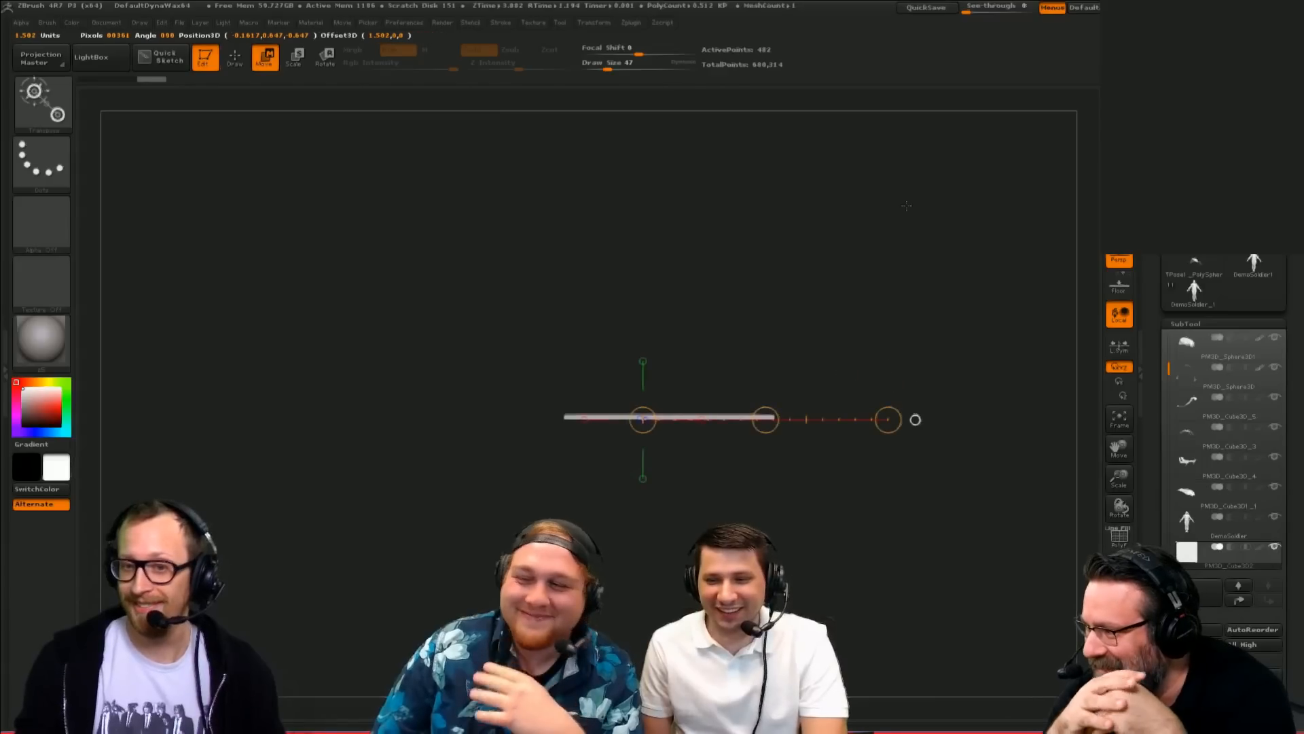
key(ctrl+z)
Step: Enlarge the slab and lower it beneath the feet of the creature and the soldier as a floor
mouse_move(696, 315)
mouse_down()
mouse_move(882, 367)
mouse_move(883, 383)
mouse_move(834, 368)
mouse_move(1012, 474)
mouse_up()
key(e)
mouse_move(872, 628)
mouse_down()
mouse_move(876, 441)
mouse_move(862, 367)
mouse_up()
key(w)
shift+drag(849, 306, 869, 508)
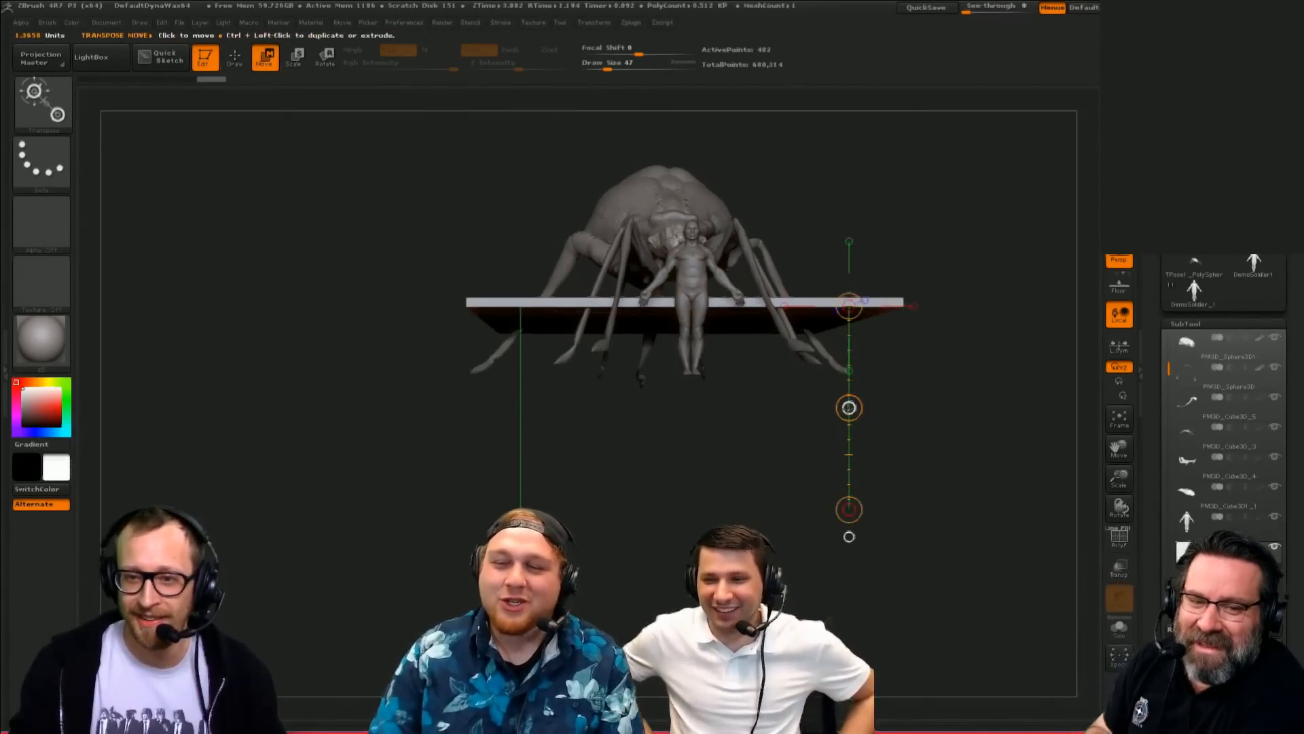
drag(849, 406, 860, 476)
alt+drag(854, 529, 937, 493)
shift+drag(708, 402, 708, 535)
mouse_move(707, 468)
mouse_down()
mouse_move(703, 455)
mouse_move(642, 591)
mouse_up()
Step: Isolate the floor slab and extend it to lie beneath the creature's full leg span and length
key(alt+s)
drag(625, 334, 1078, 441)
key(e)
key(ctrl+shift+z)
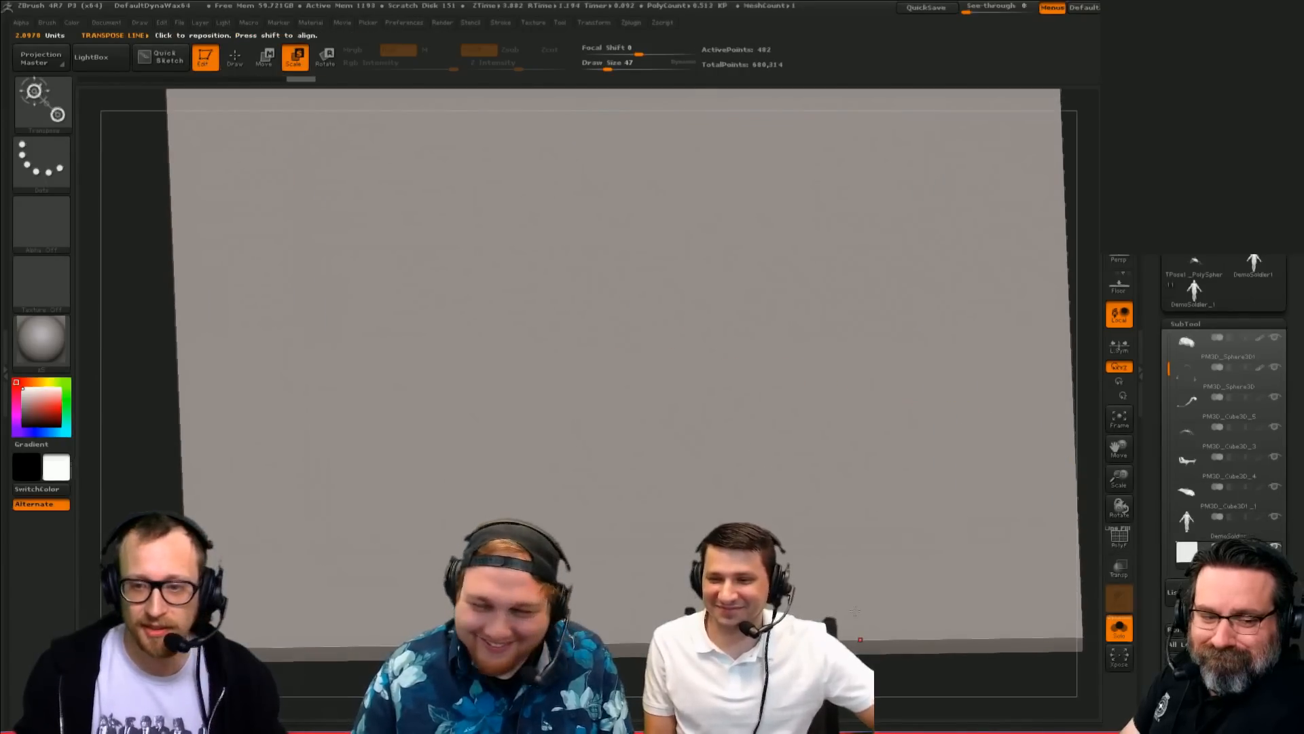
key(alt+s)
drag(909, 654, 815, 569)
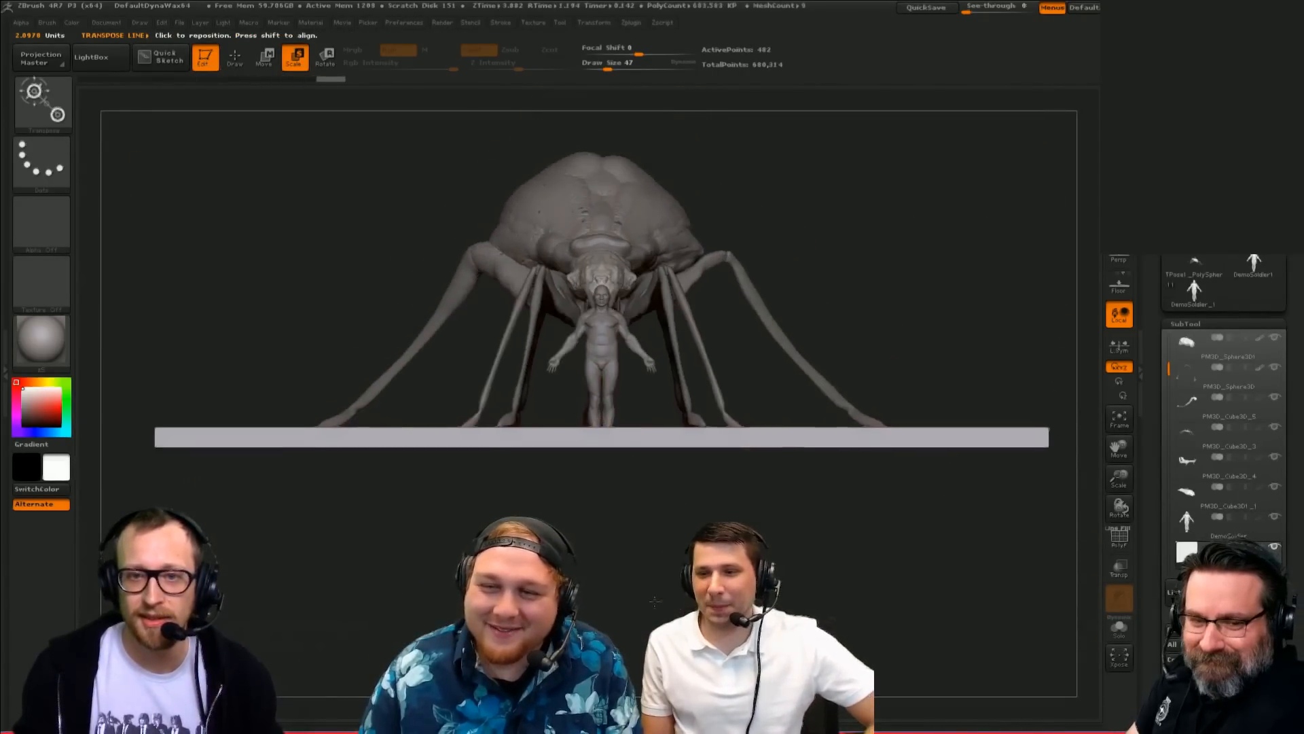
mouse_move(601, 440)
shift+mouse_down()
mouse_move(975, 439)
mouse_move(897, 444)
shift+mouse_up()
key(w)
key(q)
mouse_move(964, 273)
mouse_down()
mouse_move(931, 257)
mouse_move(963, 393)
mouse_move(972, 346)
mouse_move(906, 414)
mouse_up()
key(w)
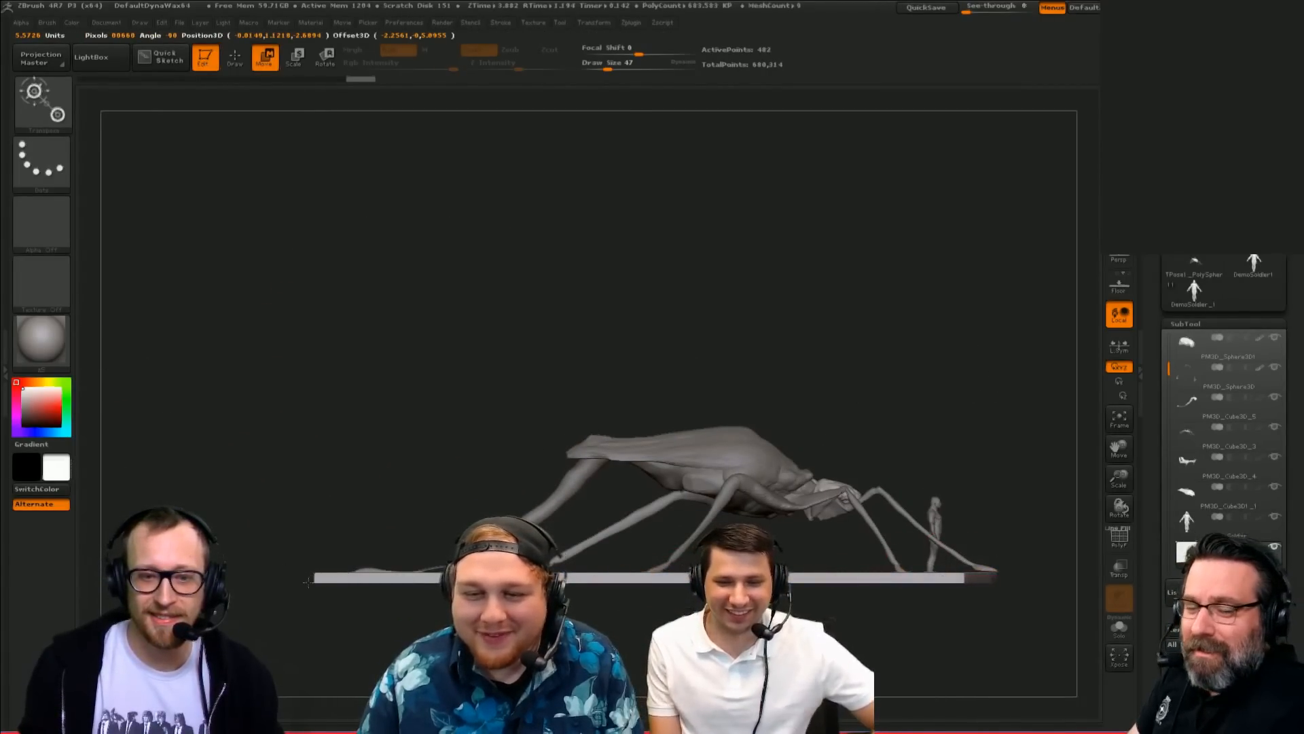
Step: Select the hind-leg SubTool, lift its feet onto the floor slab with the Move brush, and reduce the draw size to 131
alt+click(367, 578)
key(q)
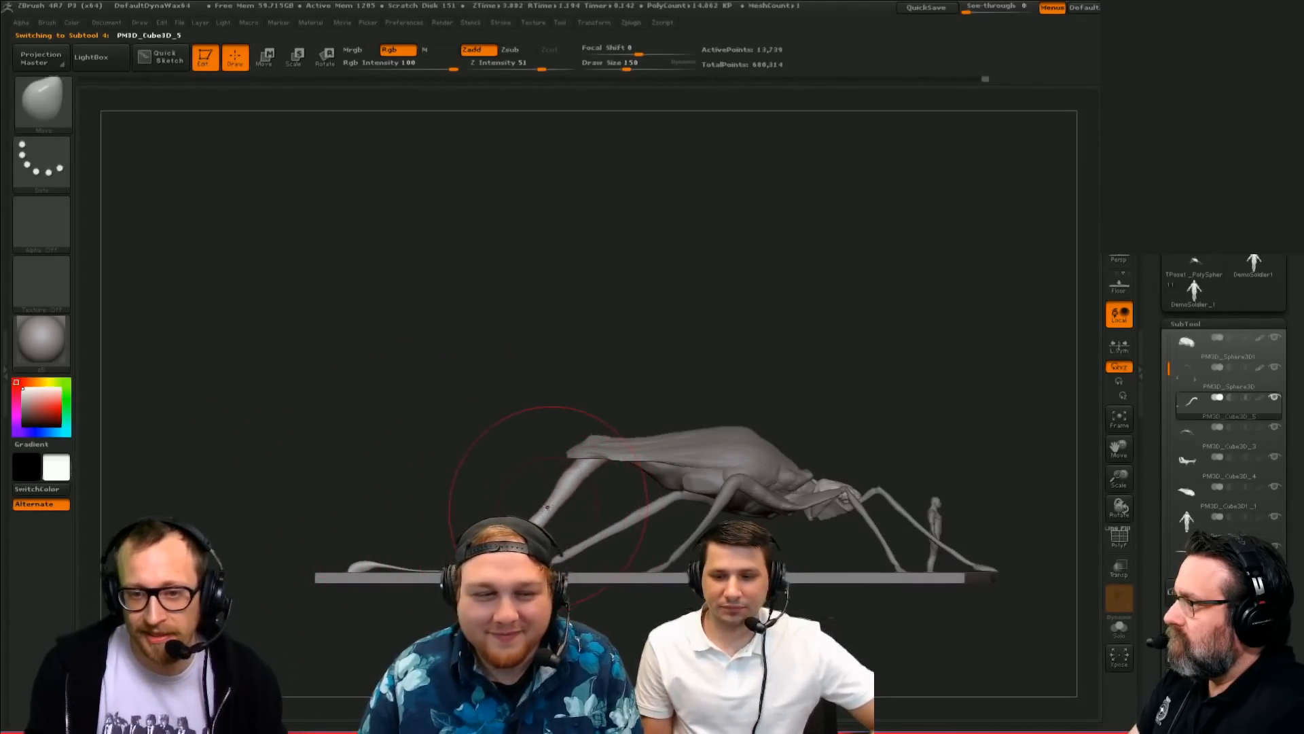
key(bracketleft)
Step: Select the soldier and stretch it vertically with its feet kept on the floor slab
drag(914, 345, 669, 313)
alt+click(778, 467)
mouse_move(792, 344)
alt+mouse_down()
mouse_move(687, 318)
mouse_move(833, 207)
mouse_move(716, 268)
mouse_move(1070, 277)
alt+mouse_up()
key(w)
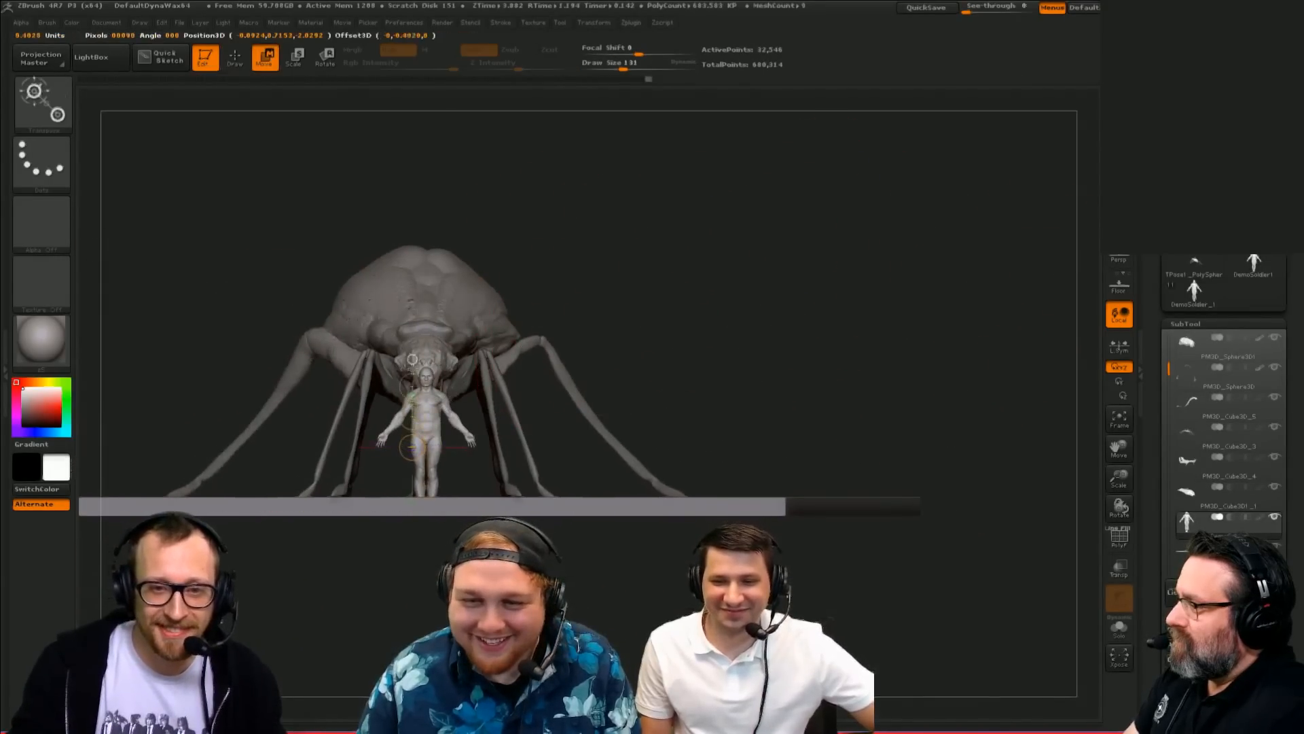
drag(440, 358, 440, 344)
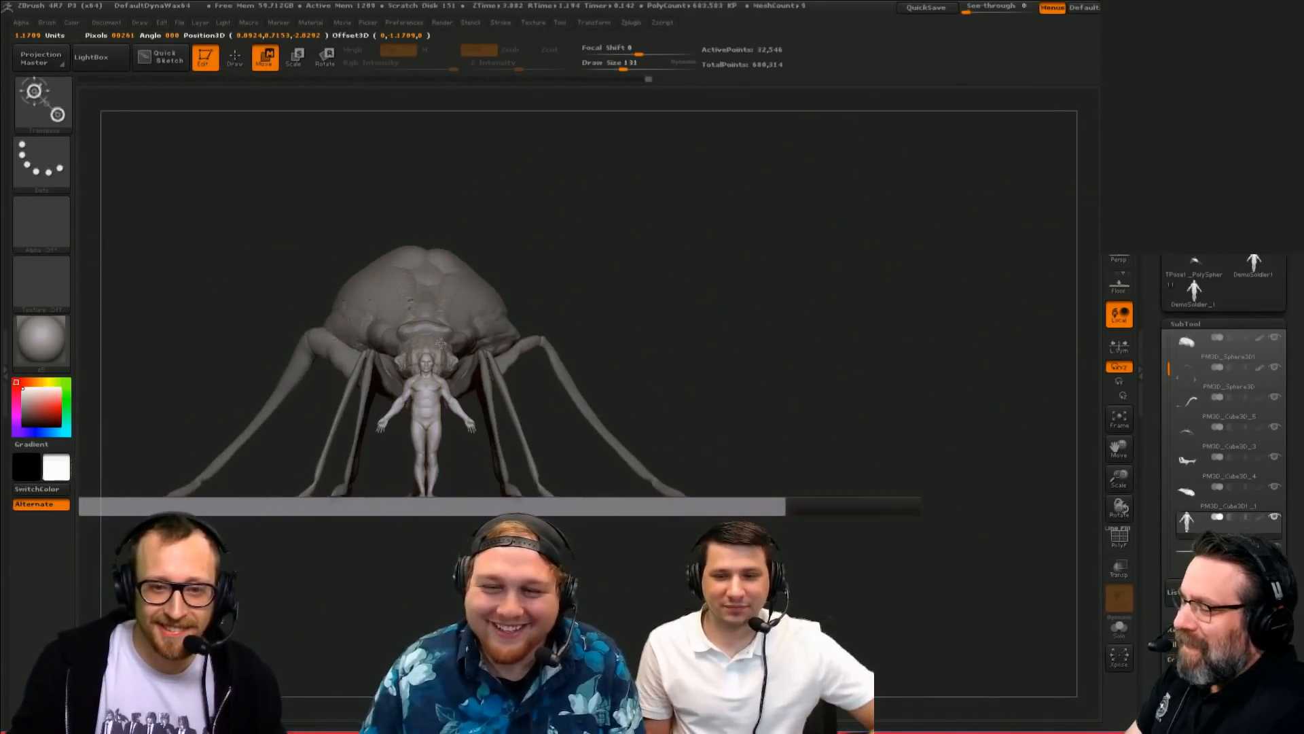
Step: Move the soldier sideways so it stands beside the creature's front legs
drag(604, 280, 719, 413)
shift+drag(534, 590, 535, 261)
shift+drag(720, 338, 576, 368)
drag(567, 425, 843, 424)
Step: Compare the soldier with the creature in perspective, and switch perspective off again
mouse_move(833, 616)
mouse_down()
mouse_move(1010, 384)
mouse_move(871, 494)
mouse_move(939, 436)
mouse_up()
key(e)
click(1125, 261)
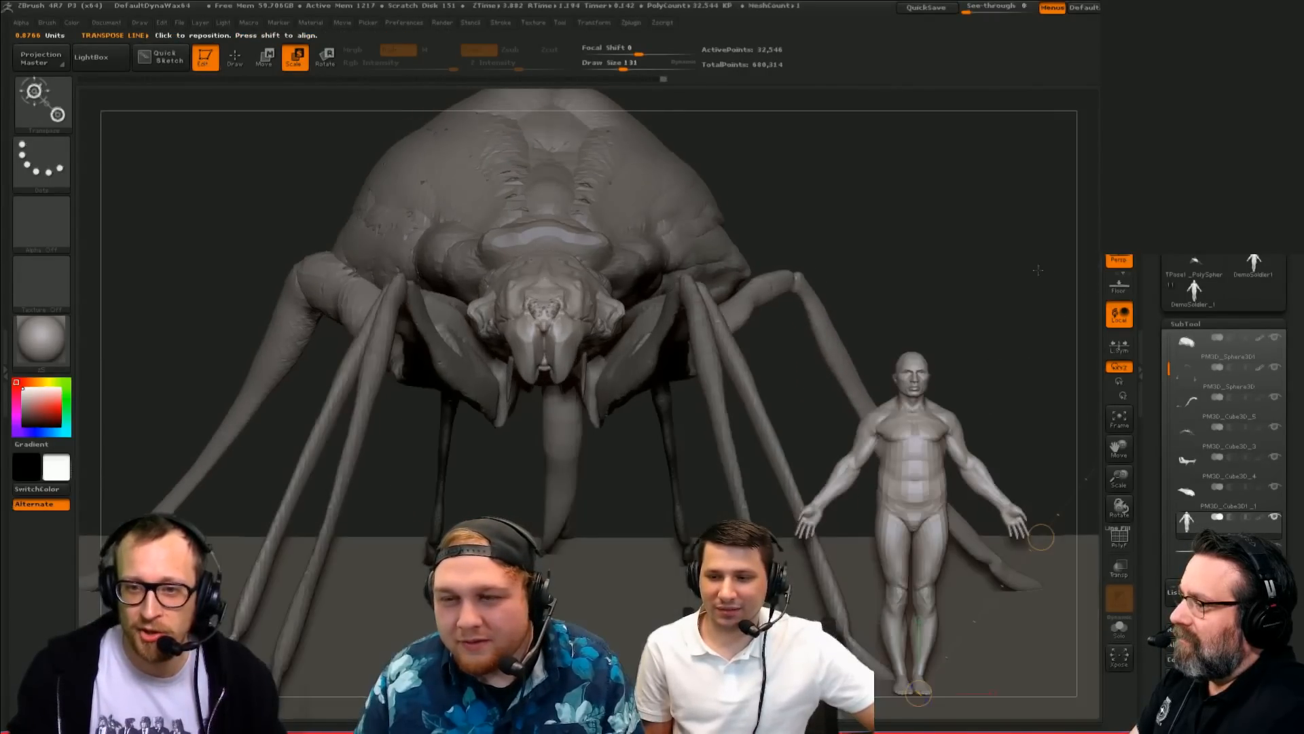
alt+drag(1000, 264, 914, 245)
click(1120, 260)
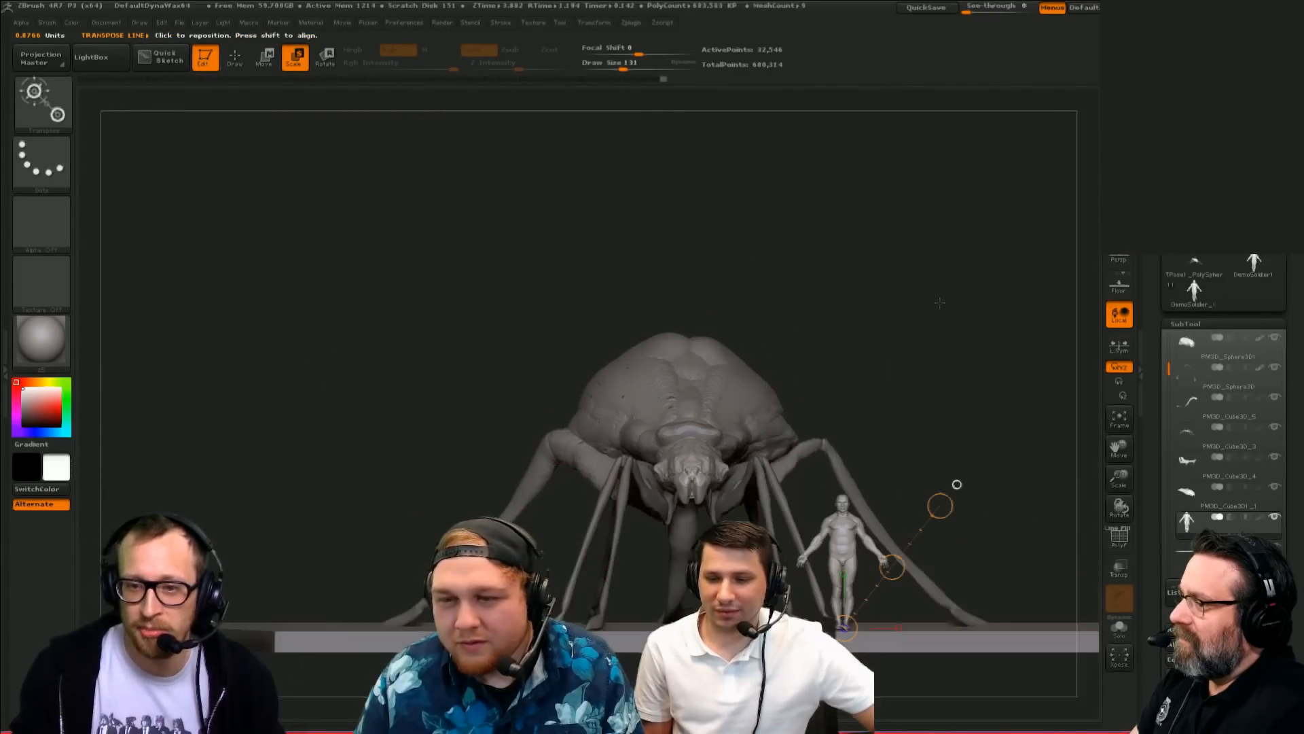
Step: Enlarge the soldier until it towers over the creature
alt+drag(985, 308, 876, 343)
key(ctrl+z)
drag(824, 405, 1063, 178)
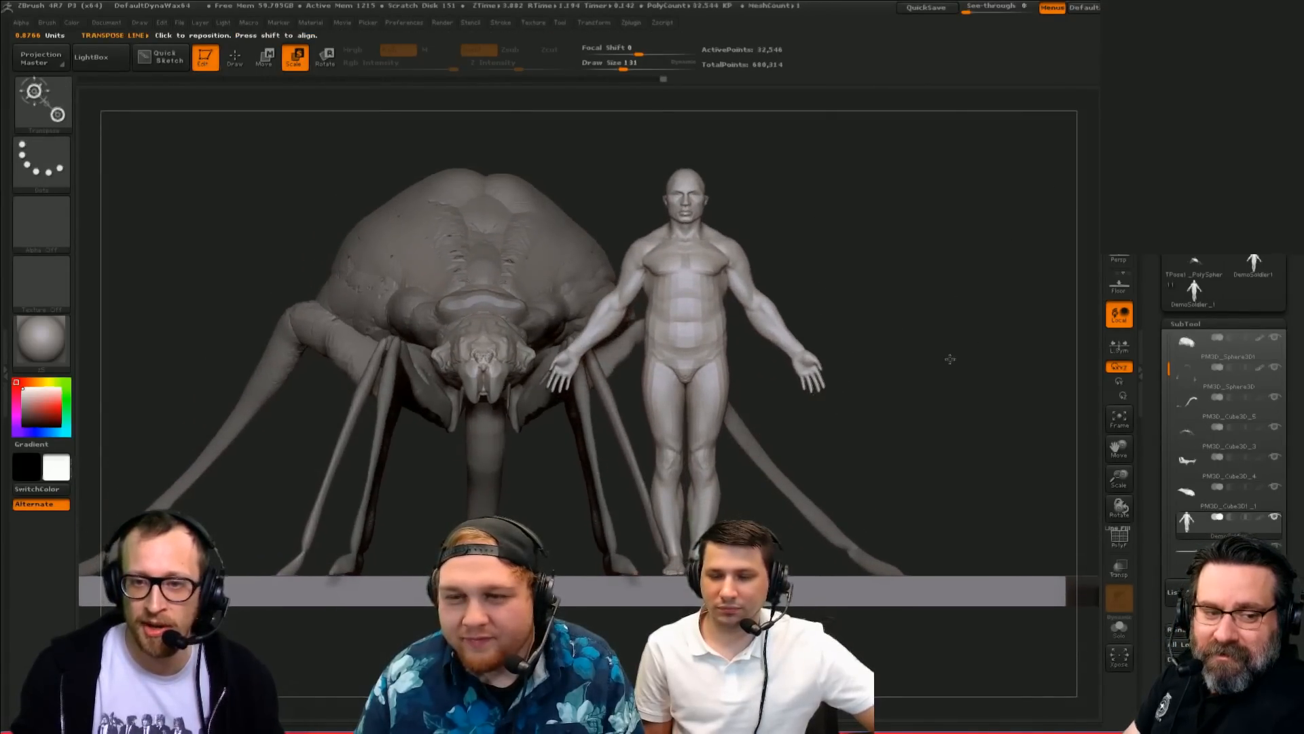
alt+drag(949, 358, 890, 289)
drag(760, 489, 1043, 241)
key(ctrl+z)
drag(886, 387, 910, 410)
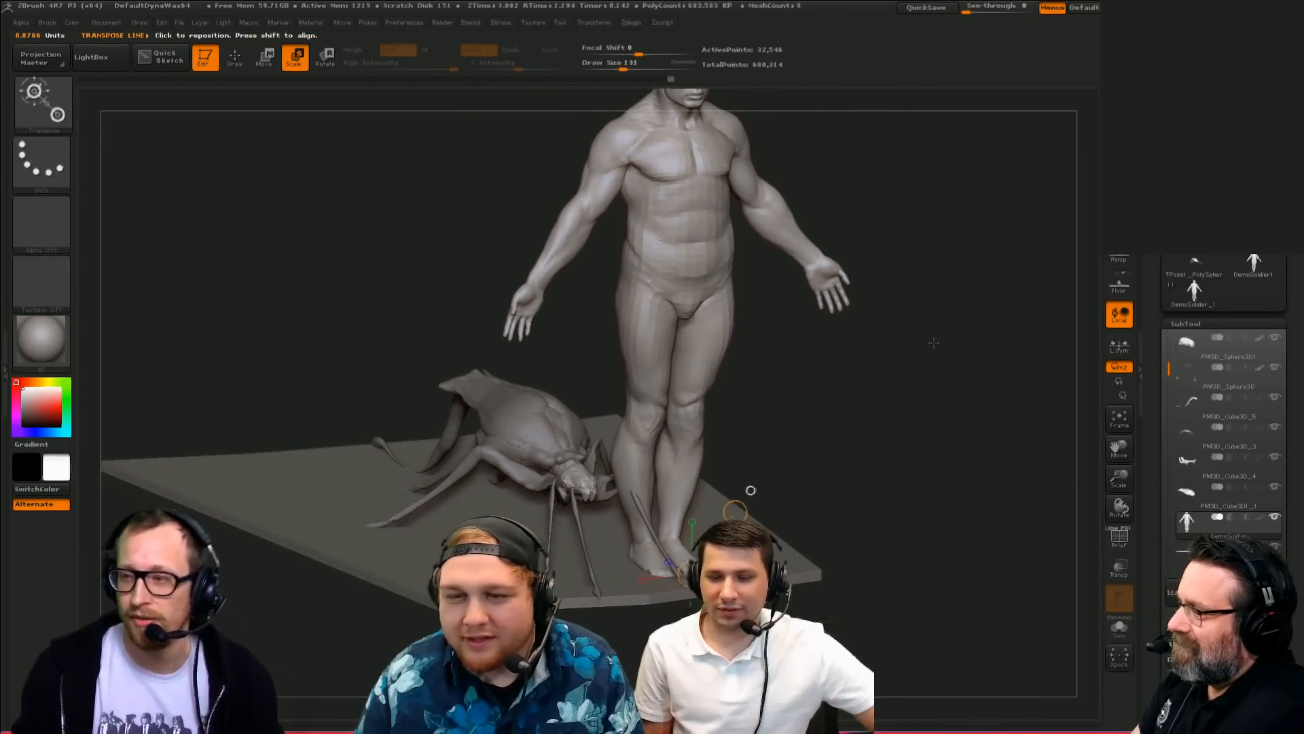
Step: Draw a longer scale line from the soldier's feet and shrink the figure in repeated increments
drag(750, 490, 709, 468)
mouse_move(744, 501)
right_down()
mouse_move(758, 499)
mouse_move(737, 506)
right_up()
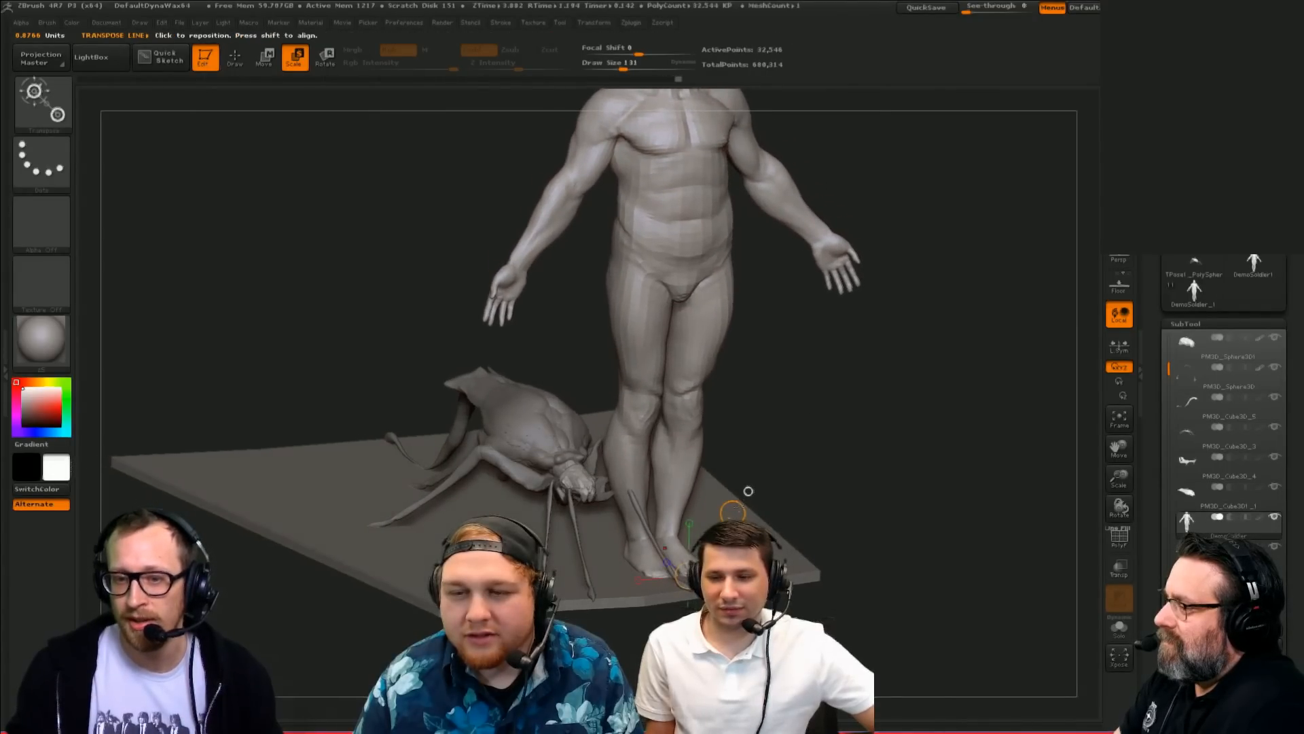
drag(985, 342, 779, 450)
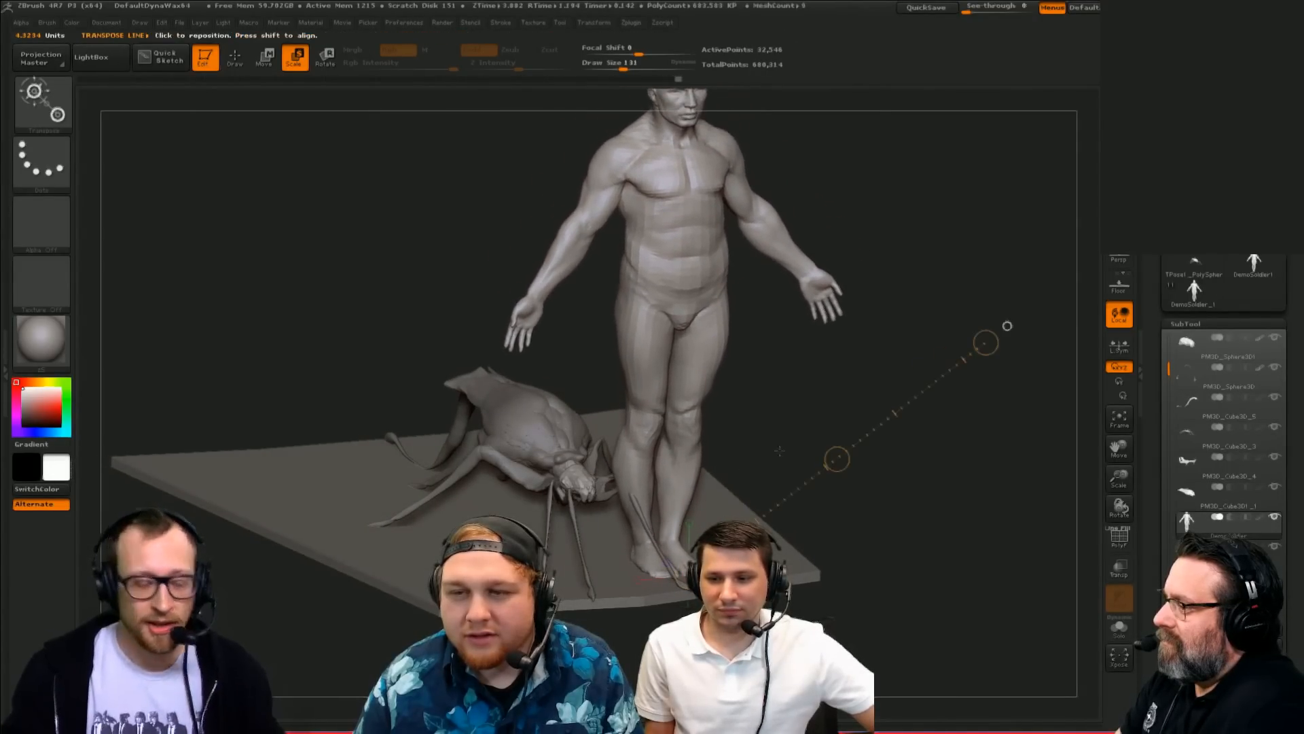
drag(981, 346, 761, 490)
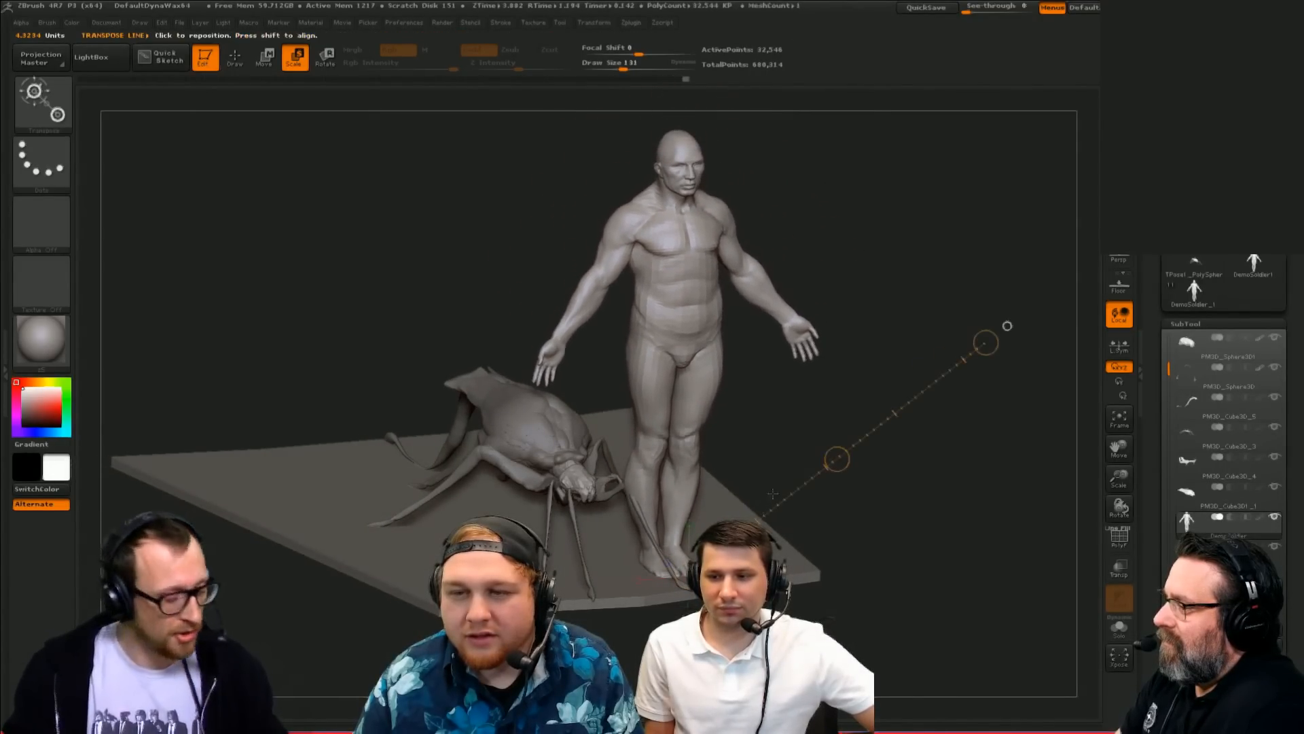
key(1)
key(1)
key(1)
key(1)
key(1)
right_drag(894, 536, 966, 542)
drag(966, 541, 919, 489)
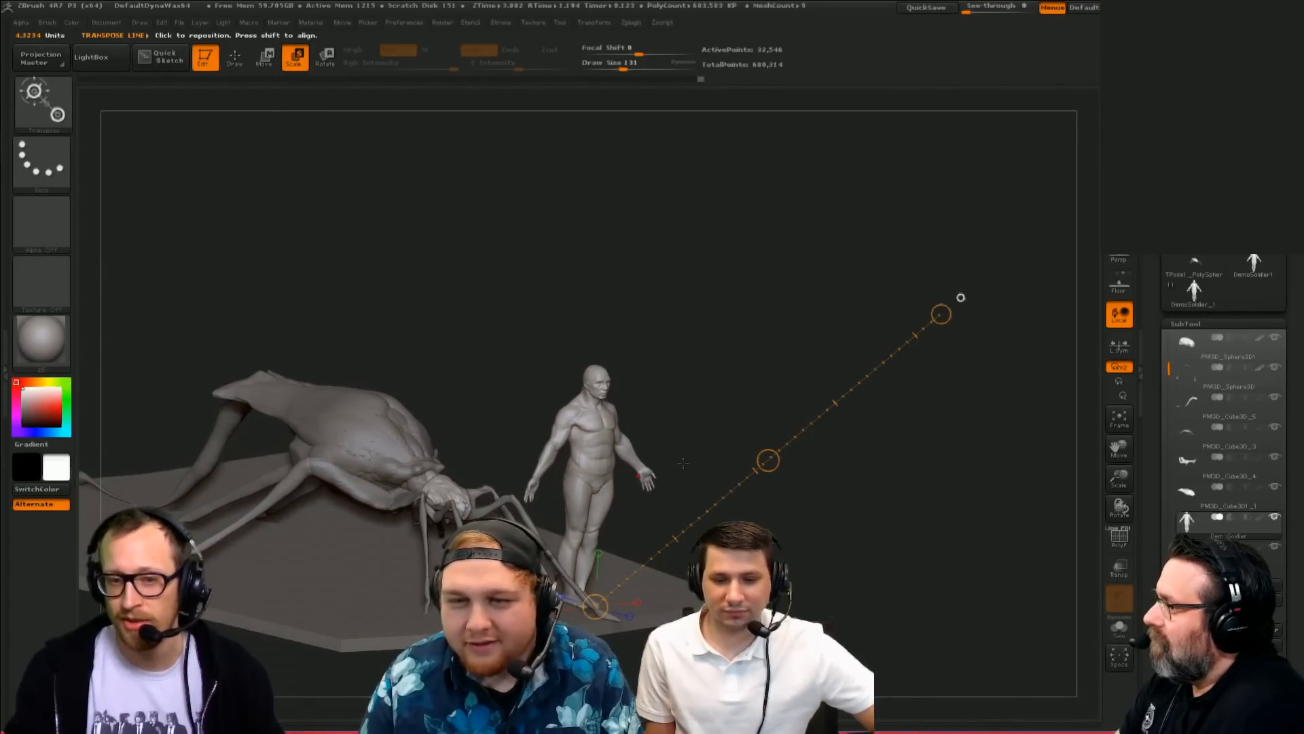
Step: Try the soldier at a tiny size, and set it to about half the creature's height
drag(941, 314, 761, 477)
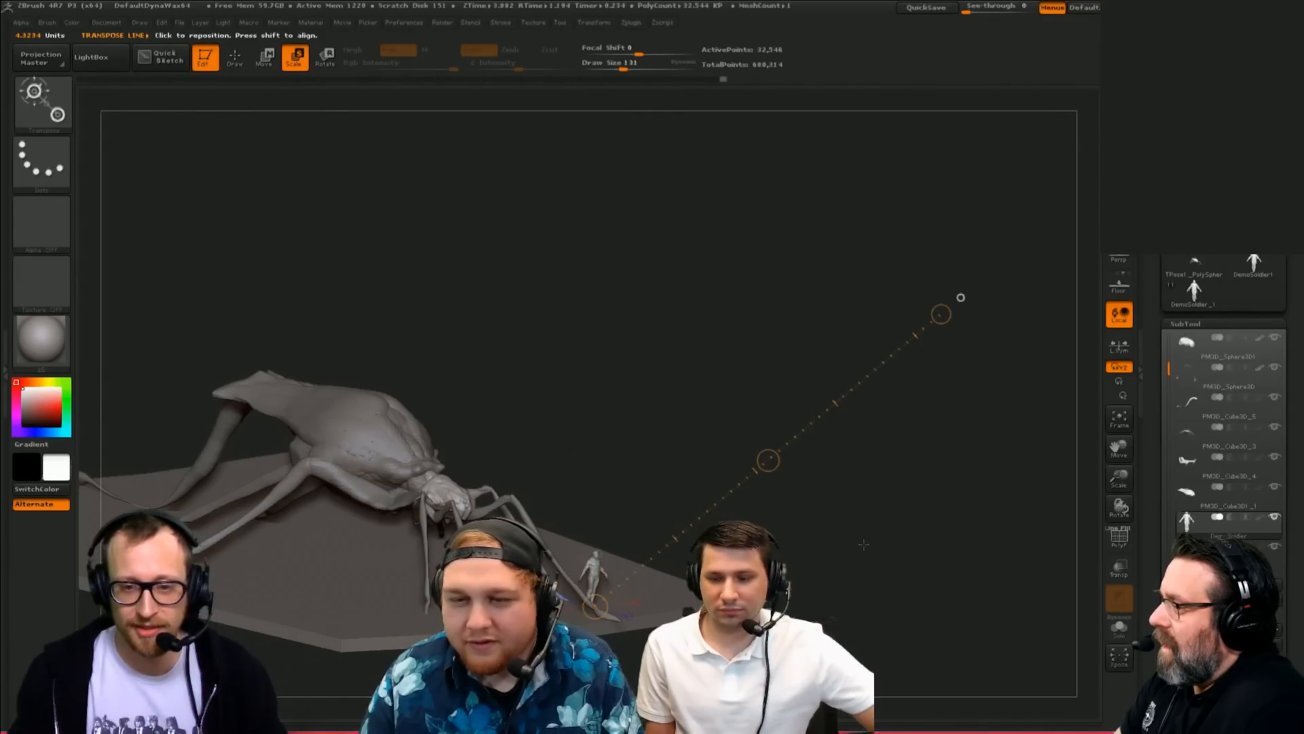
drag(864, 544, 912, 620)
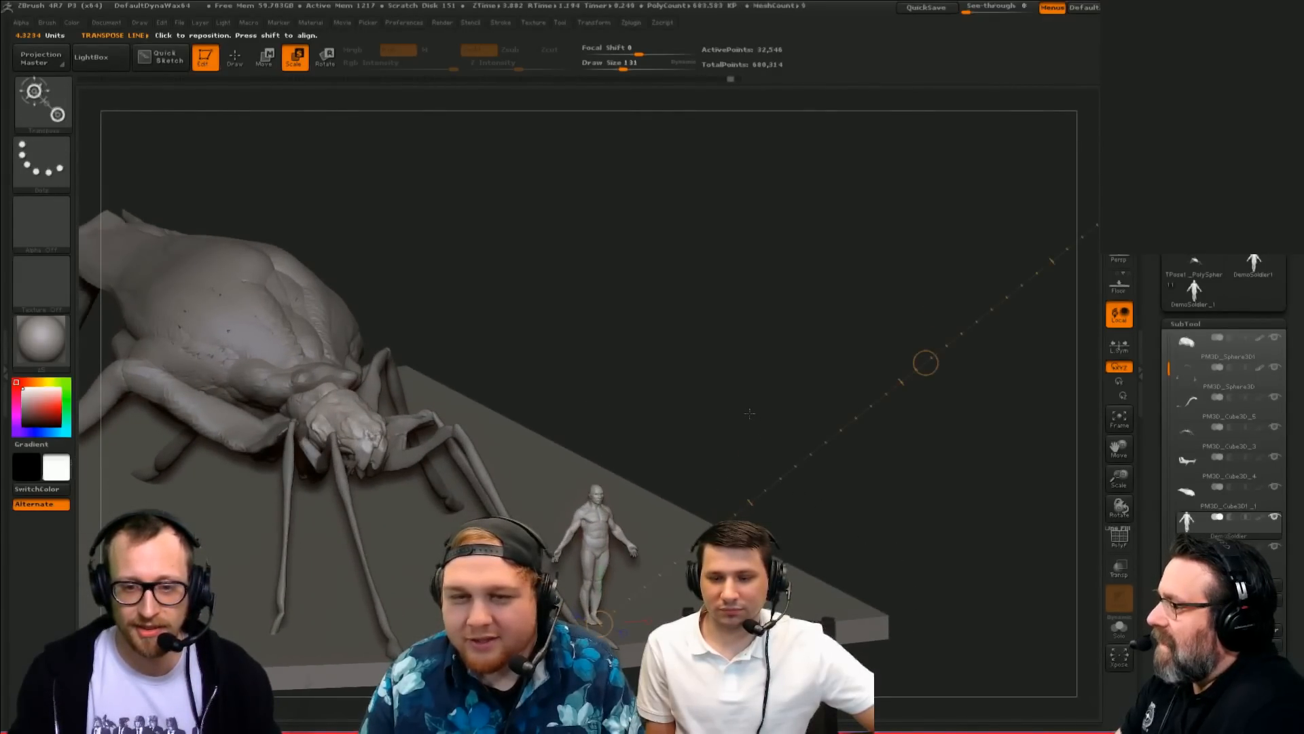
drag(749, 412, 779, 292)
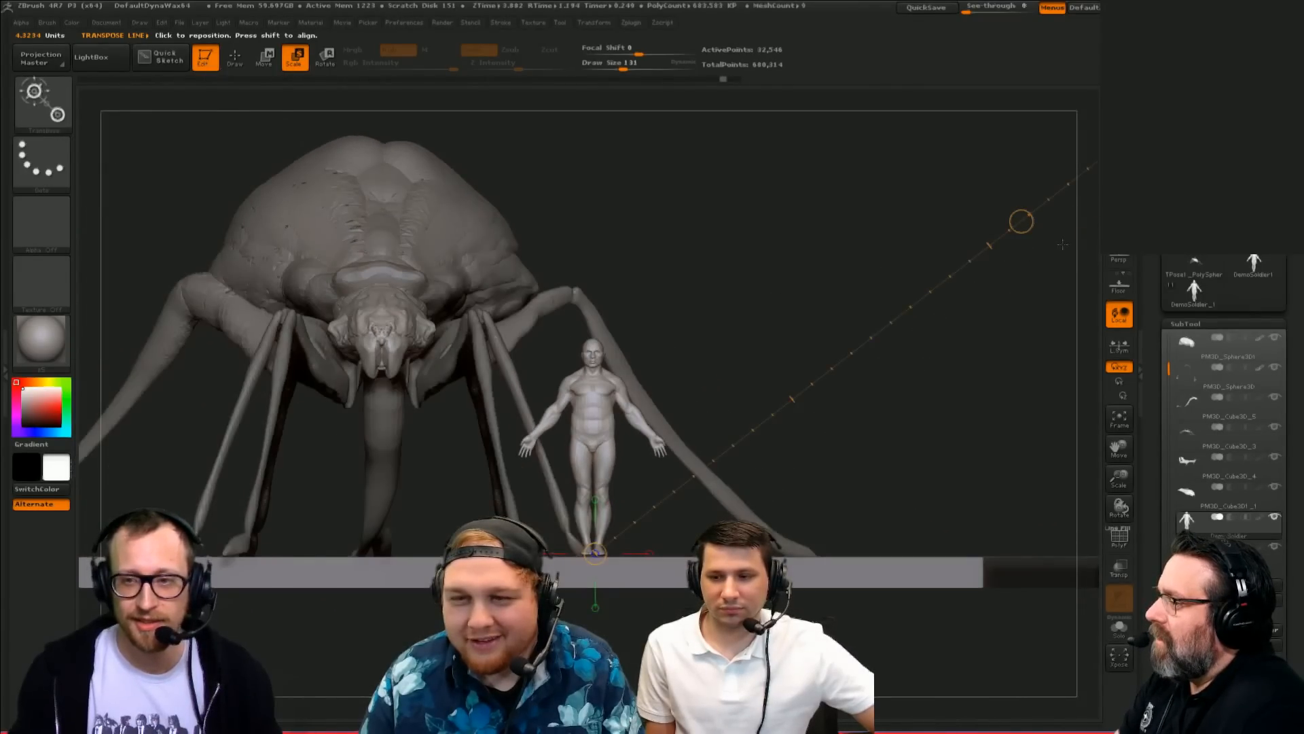
Step: Turn on perspective and examine the soldier's scale against the creature from the front and the side
key(q)
key(p)
mouse_move(1036, 278)
mouse_down()
mouse_move(918, 297)
mouse_move(958, 288)
mouse_move(940, 323)
mouse_move(963, 341)
mouse_move(833, 351)
mouse_up()
key(w)
key(q)
drag(978, 262, 789, 391)
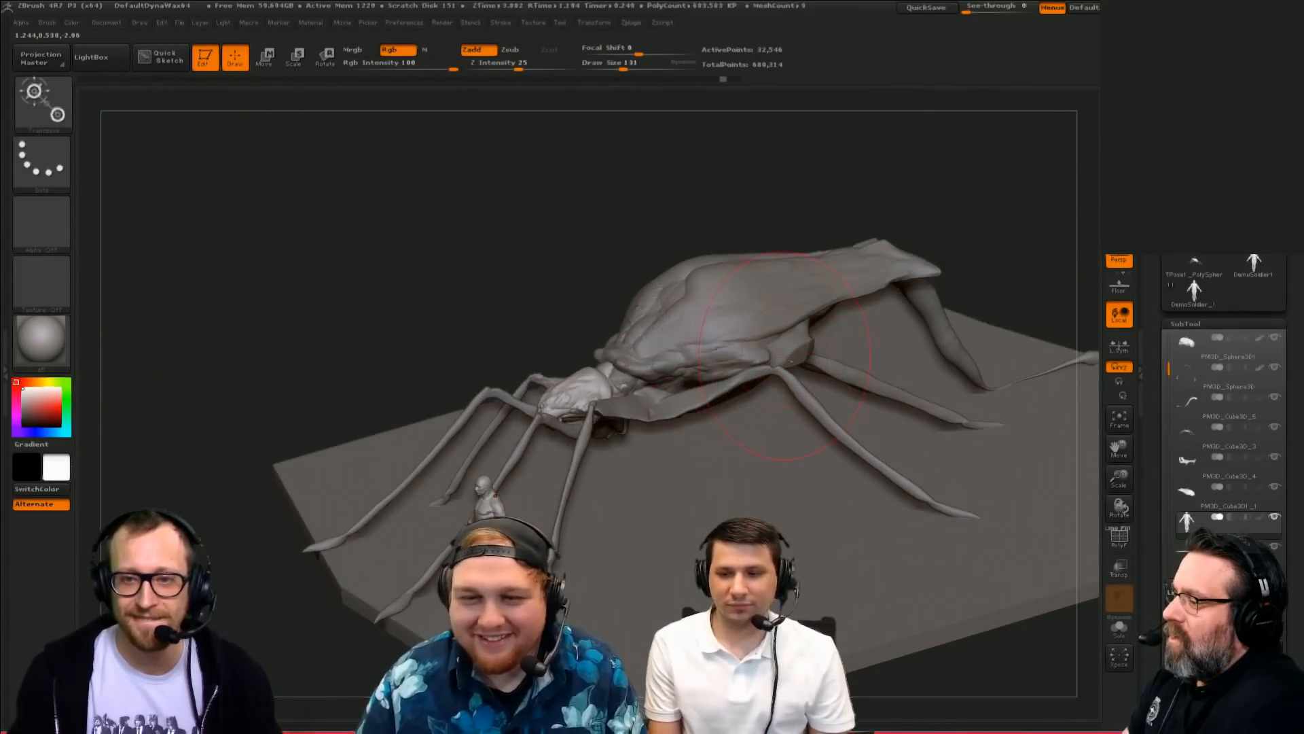
Step: Select the soldier and move it up over the creature's back, just behind the head
alt+click(784, 355)
mouse_move(698, 256)
mouse_down()
mouse_move(655, 218)
mouse_move(306, 254)
mouse_move(623, 199)
mouse_move(709, 259)
mouse_move(798, 210)
mouse_move(887, 291)
mouse_move(856, 399)
mouse_up()
key(w)
key(q)
alt+click(876, 584)
key(w)
mouse_move(890, 596)
mouse_down()
mouse_move(970, 595)
mouse_move(625, 402)
mouse_move(641, 409)
mouse_move(594, 465)
mouse_up()
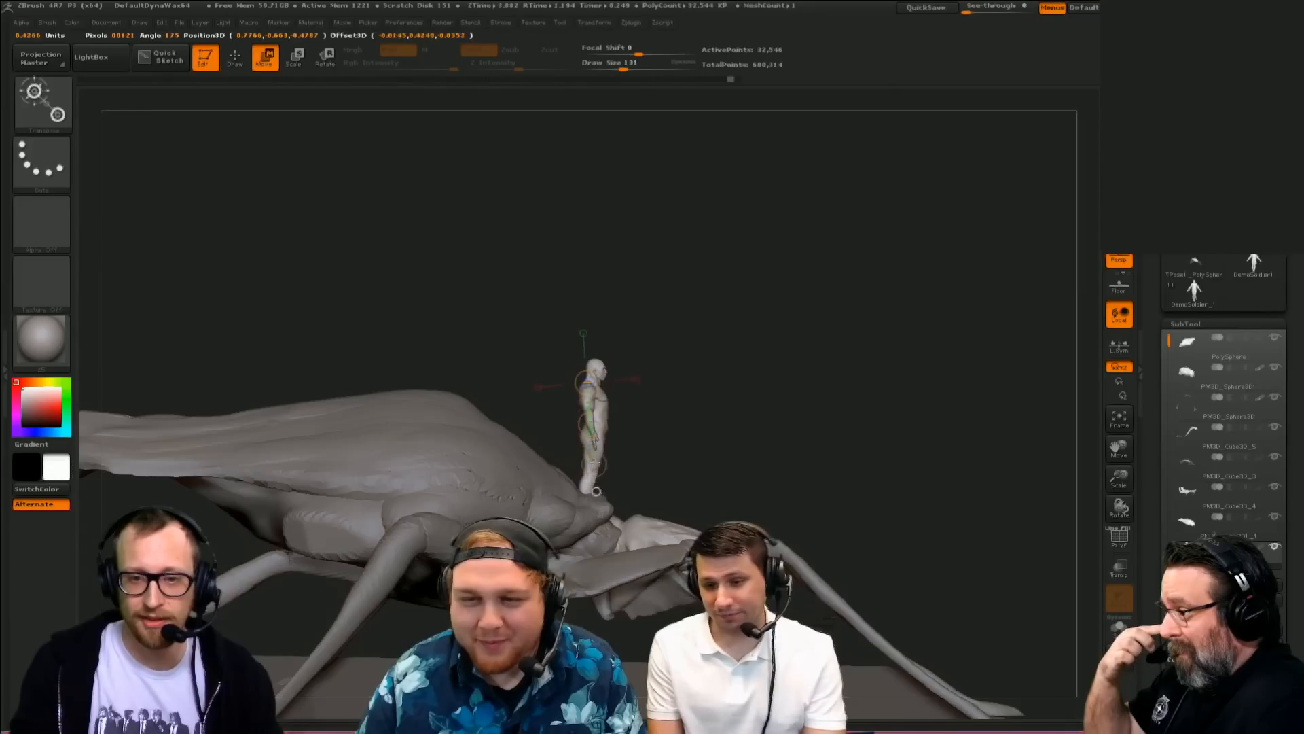
Step: Mask the soldier's upper body and rotate the legs forward at the hips into a seated pose
drag(730, 408, 624, 498)
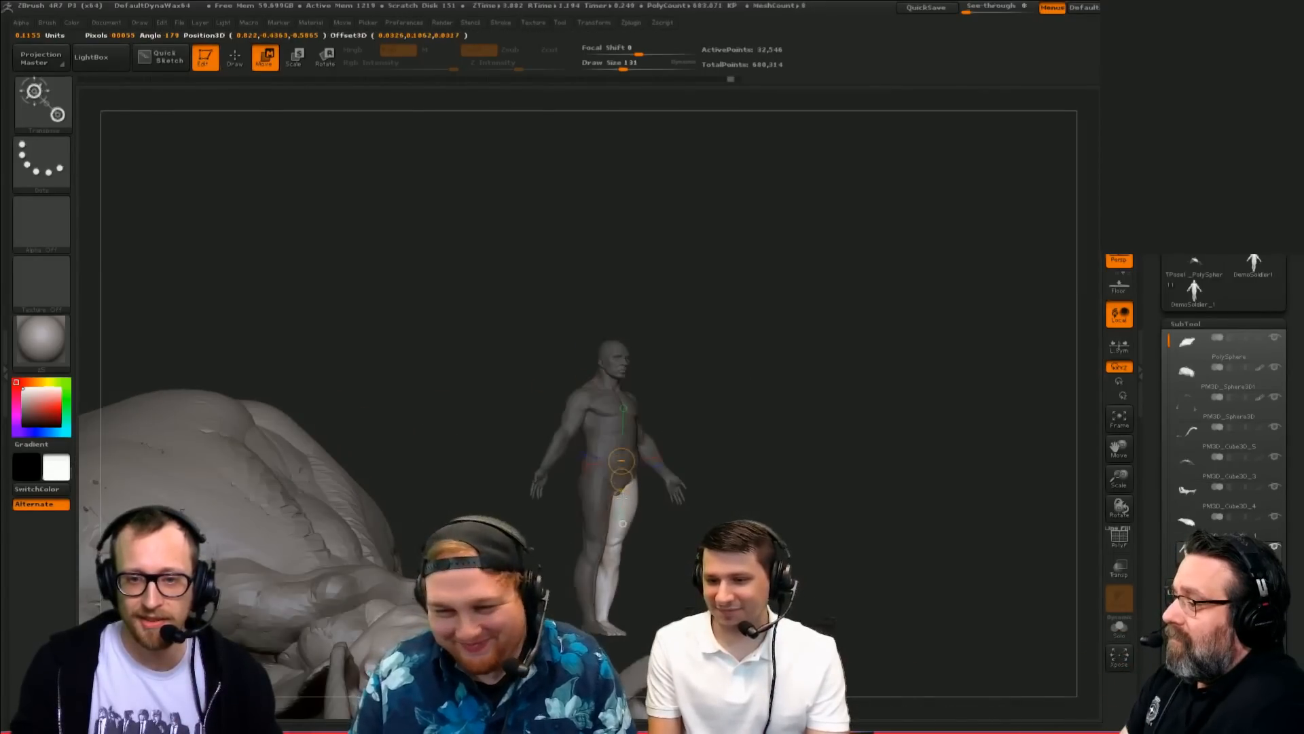
drag(715, 518, 646, 486)
drag(700, 521, 818, 519)
mouse_move(591, 392)
mouse_down()
mouse_move(600, 522)
mouse_move(672, 451)
mouse_move(663, 462)
mouse_up()
key(r)
key(ctrl+z)
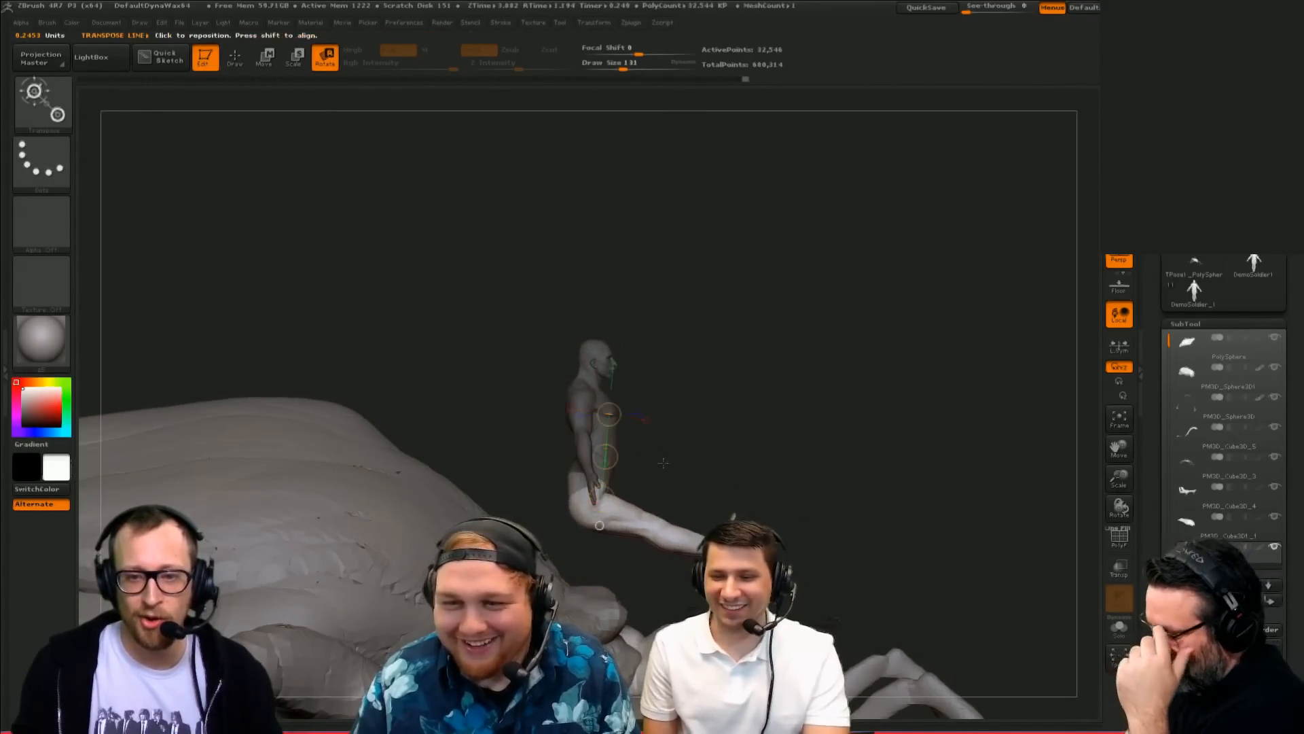
Step: Try to adjust the soldier's seated pose and lower it onto the creature's back
mouse_move(575, 489)
mouse_down()
mouse_move(655, 506)
mouse_move(577, 572)
mouse_up()
key(r)
key(w)
mouse_move(842, 442)
mouse_down()
mouse_move(754, 442)
mouse_move(826, 445)
mouse_up()
mouse_move(737, 483)
mouse_down()
mouse_move(803, 501)
mouse_move(644, 508)
mouse_move(502, 540)
mouse_move(491, 578)
mouse_up()
drag(760, 435, 850, 438)
drag(725, 480, 758, 472)
alt+drag(835, 442, 934, 372)
key(q)
Step: Undo the soldier's seated pose and its placement over the creature's back, returning to Draw mode
key(ctrl+z)
key(ctrl+z)
key(ctrl+z)
key(ctrl+z)
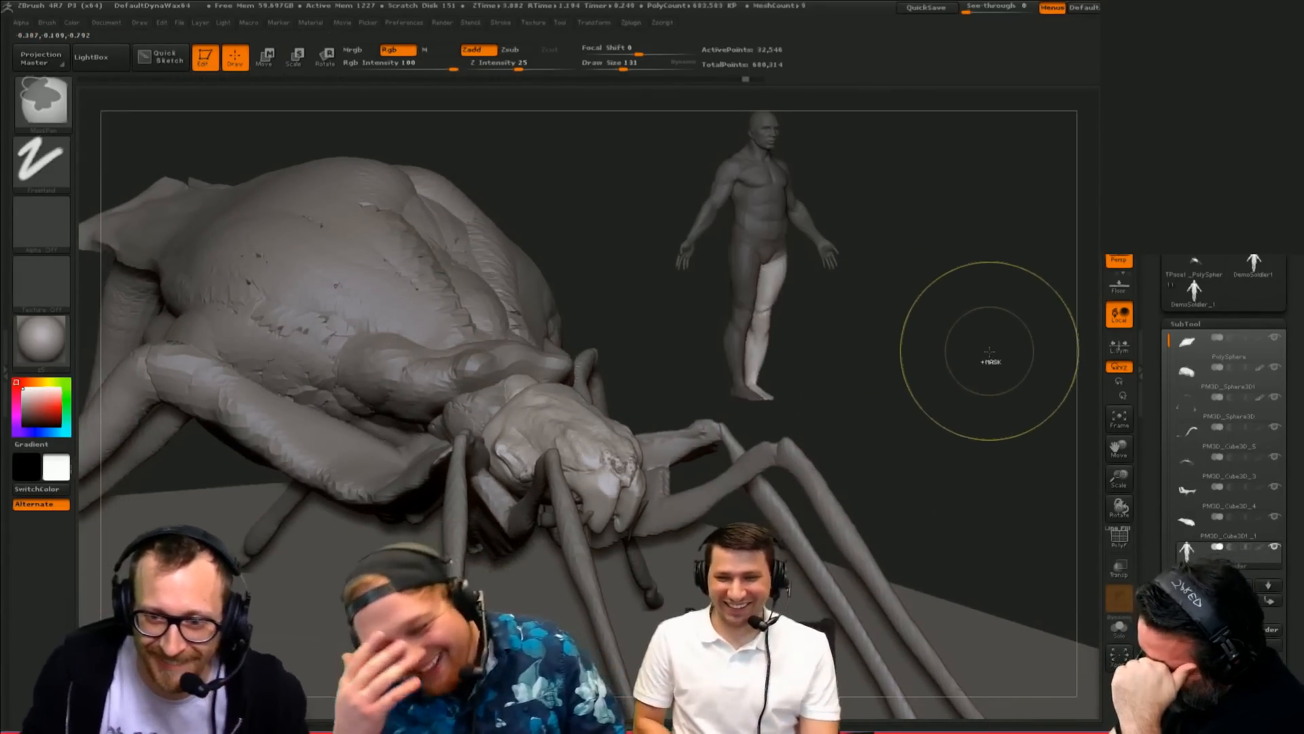
key(ctrl+z)
key(ctrl+z)
key(w)
key(ctrl+shift+z)
key(q)
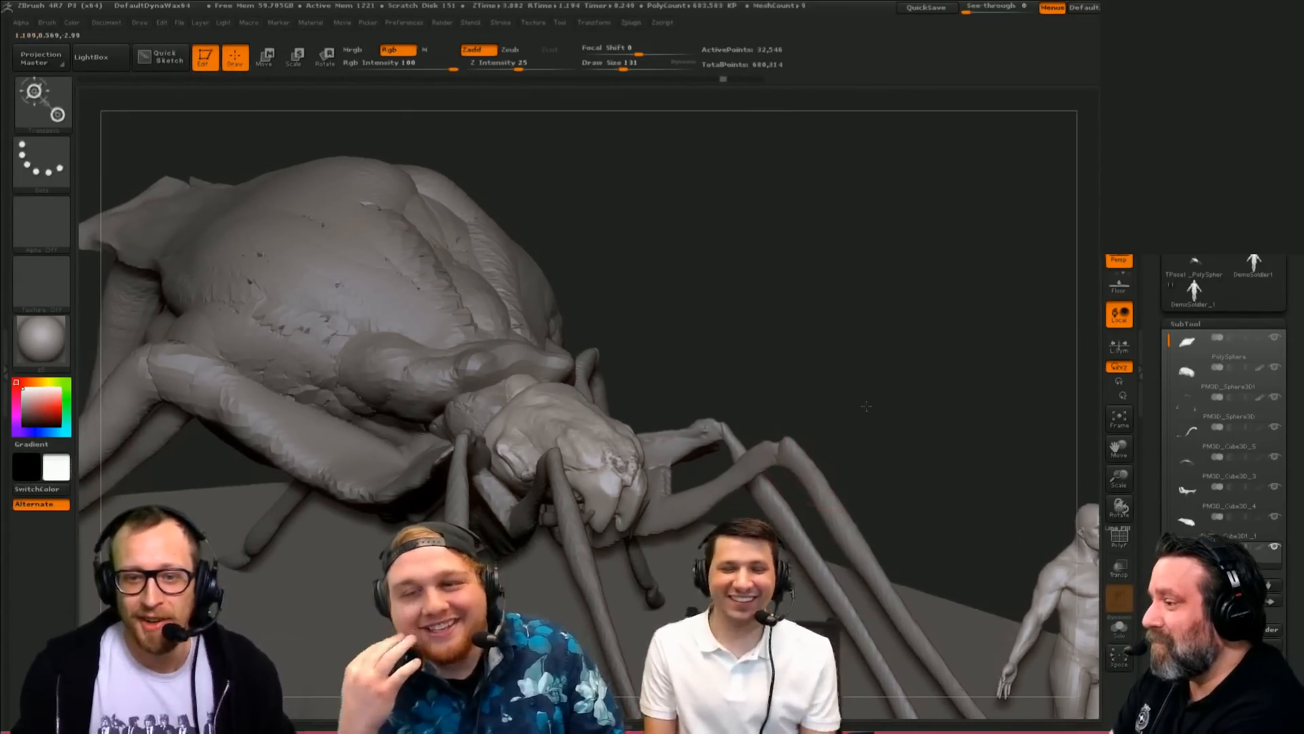
Step: Hide the soldier figure in the subtool list
alt+drag(867, 408, 887, 398)
alt+click(618, 427)
drag(894, 305, 846, 339)
alt+click(908, 238)
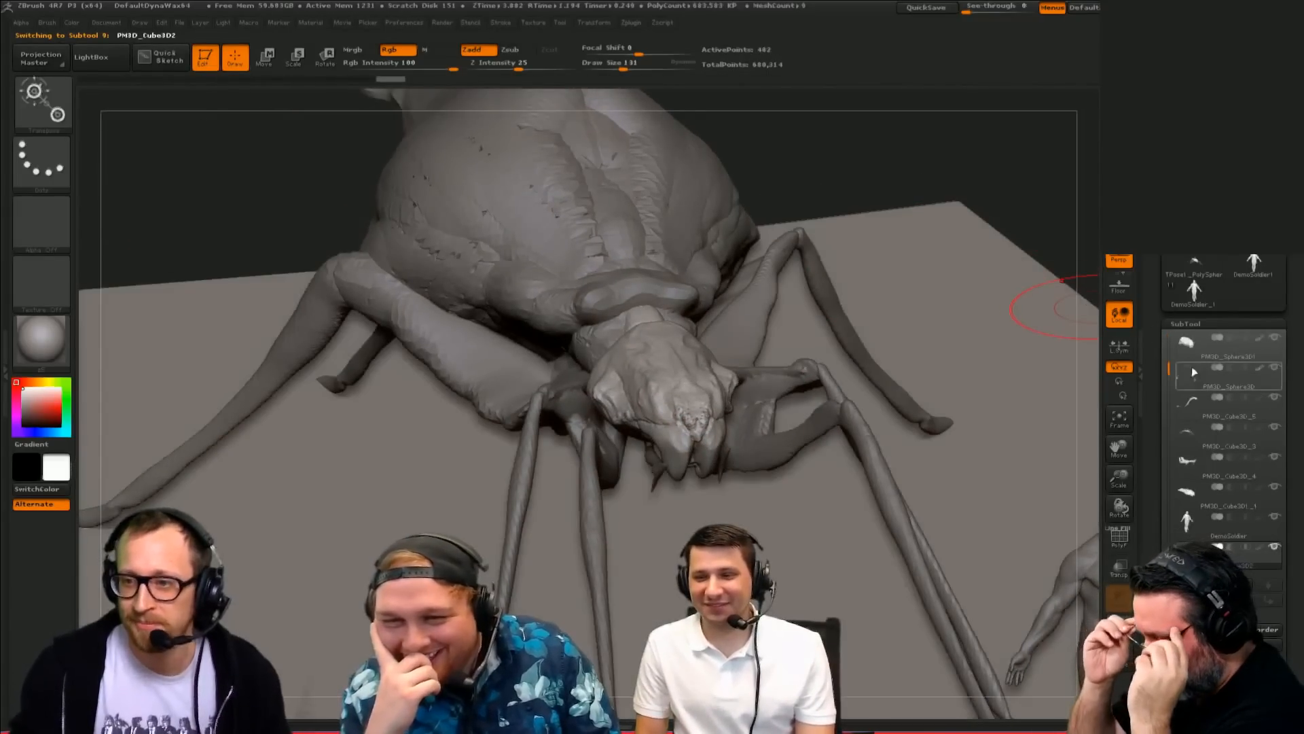
drag(1169, 370, 1170, 406)
click(1275, 457)
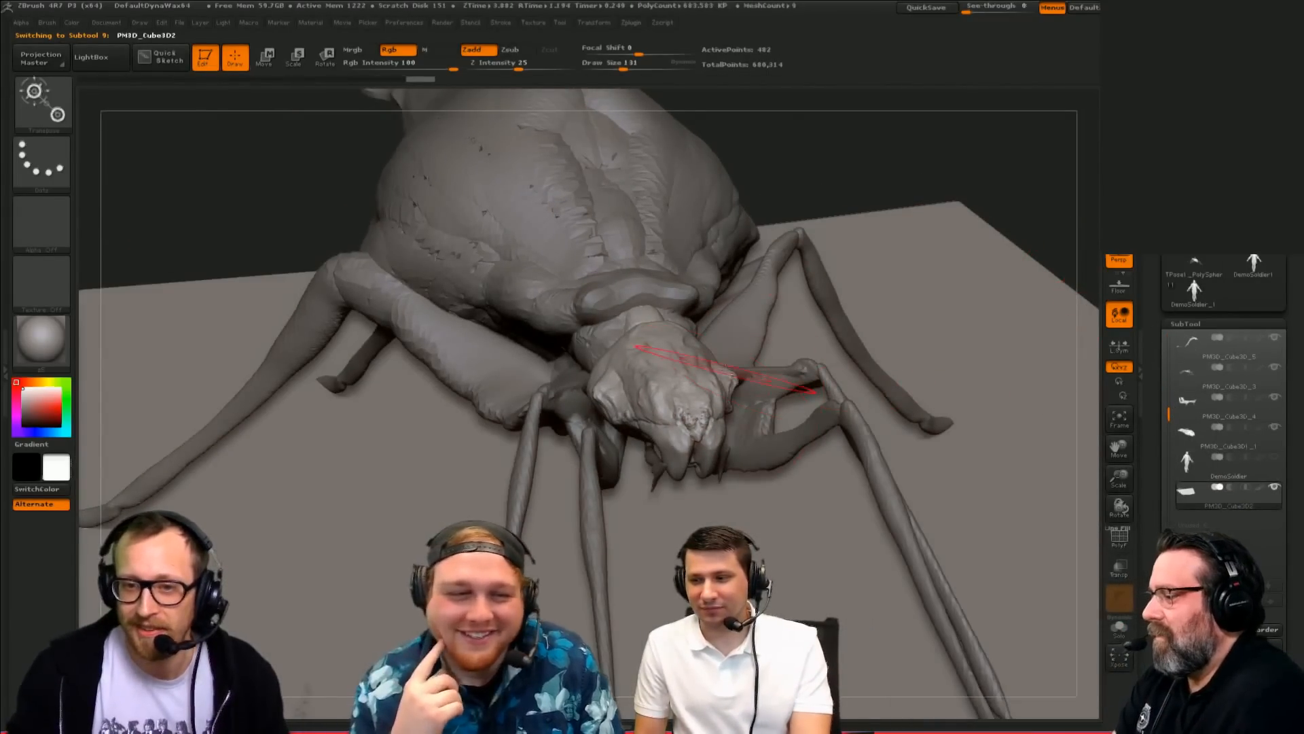
Step: Select the creature's back shell and examine it from both sides
alt+click(707, 370)
alt+drag(984, 170, 944, 218)
alt+click(543, 443)
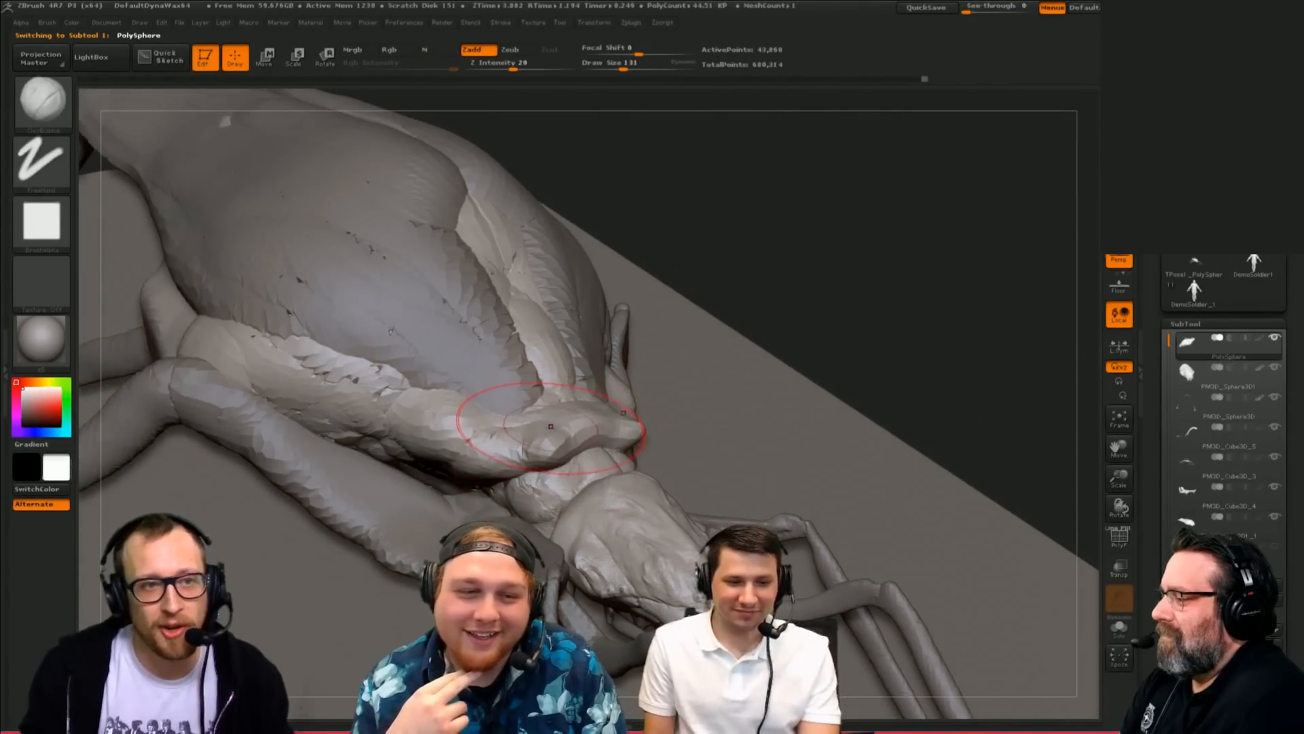
mouse_move(867, 262)
mouse_down()
mouse_move(765, 256)
mouse_move(562, 440)
mouse_up()
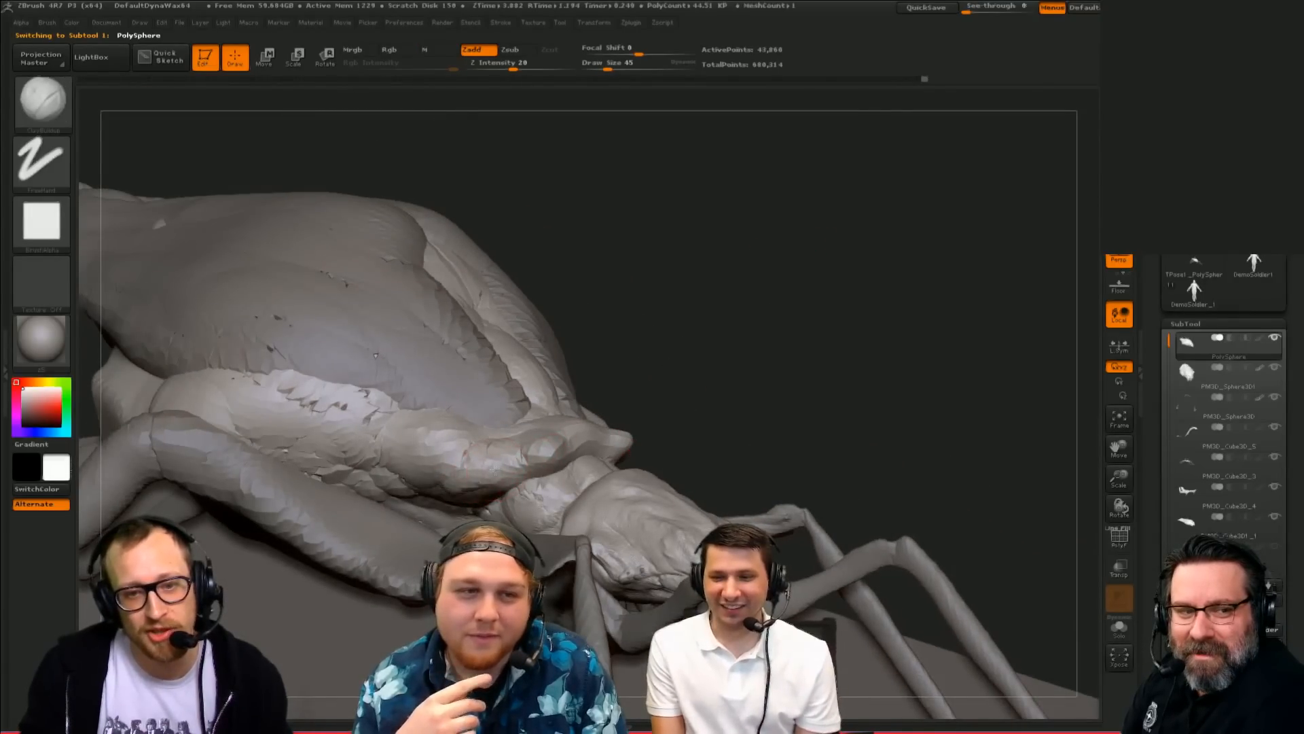
drag(333, 438, 278, 429)
mouse_move(706, 282)
alt+mouse_down()
mouse_move(576, 304)
mouse_move(627, 335)
alt+mouse_up()
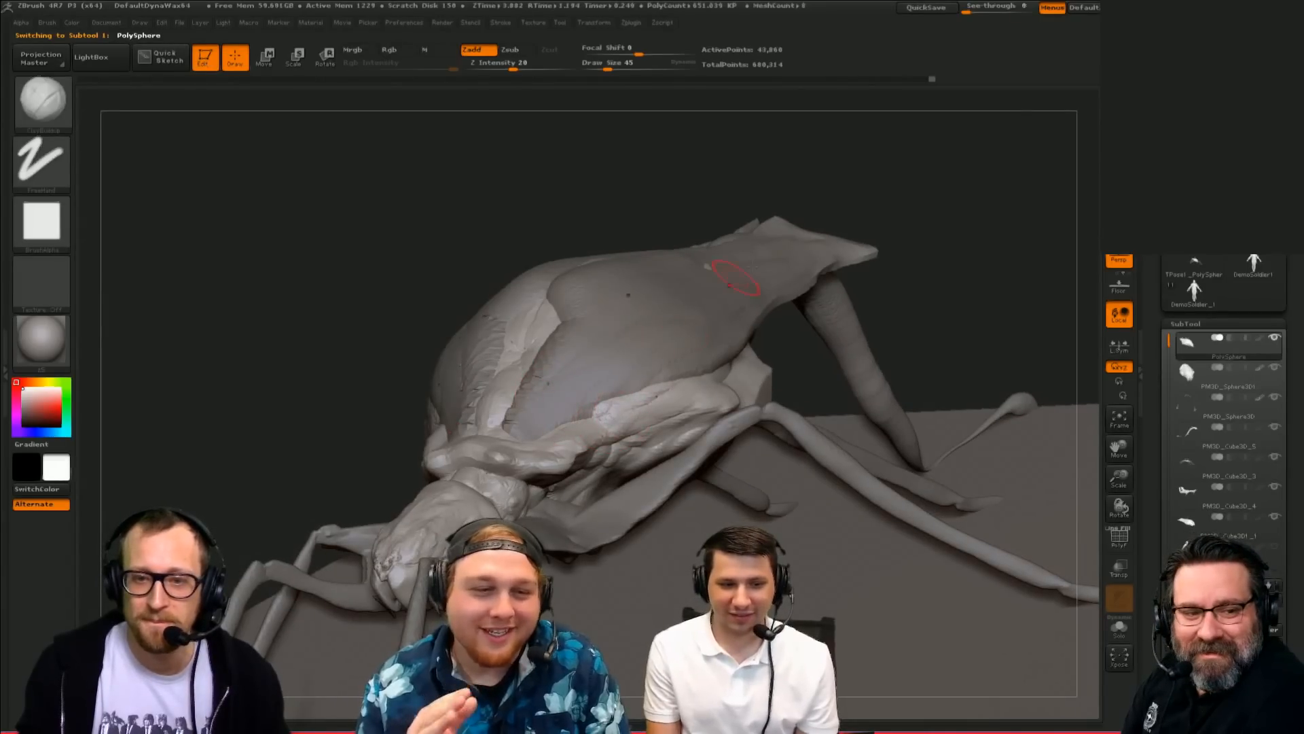
drag(900, 246, 737, 178)
Step: Select the main body, switch to the Dam_Standard brush and smooth a spot on top of the head
alt+click(639, 395)
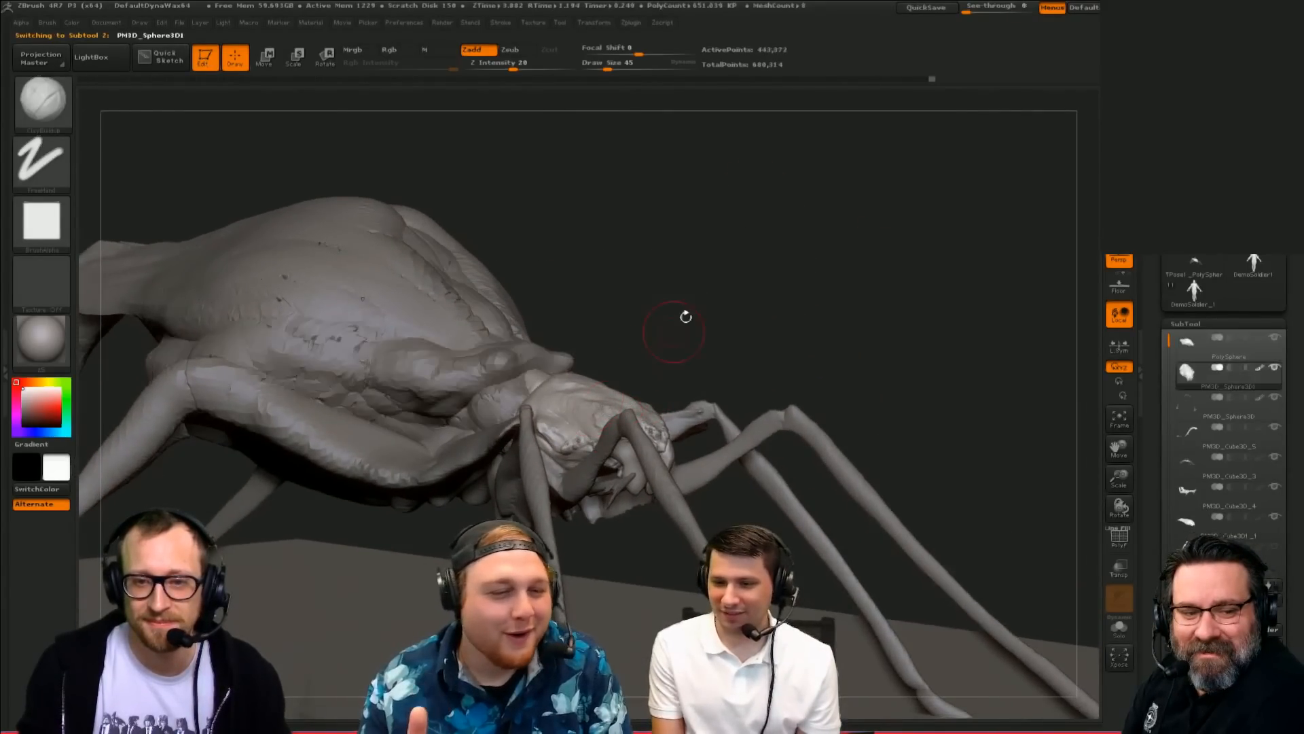
mouse_move(687, 314)
mouse_down()
mouse_move(707, 285)
mouse_move(705, 314)
mouse_up()
key(b)
key(d)
key(s)
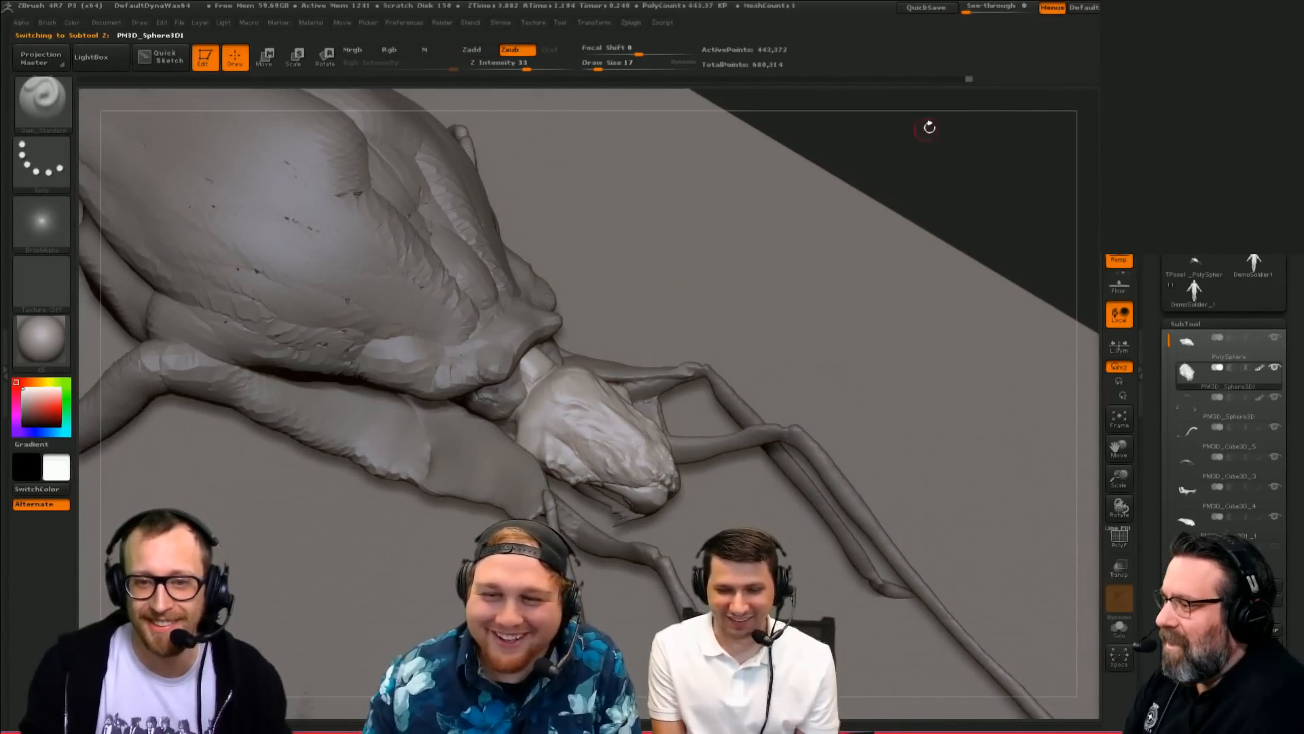
alt+drag(928, 125, 913, 197)
shift+drag(617, 442, 606, 466)
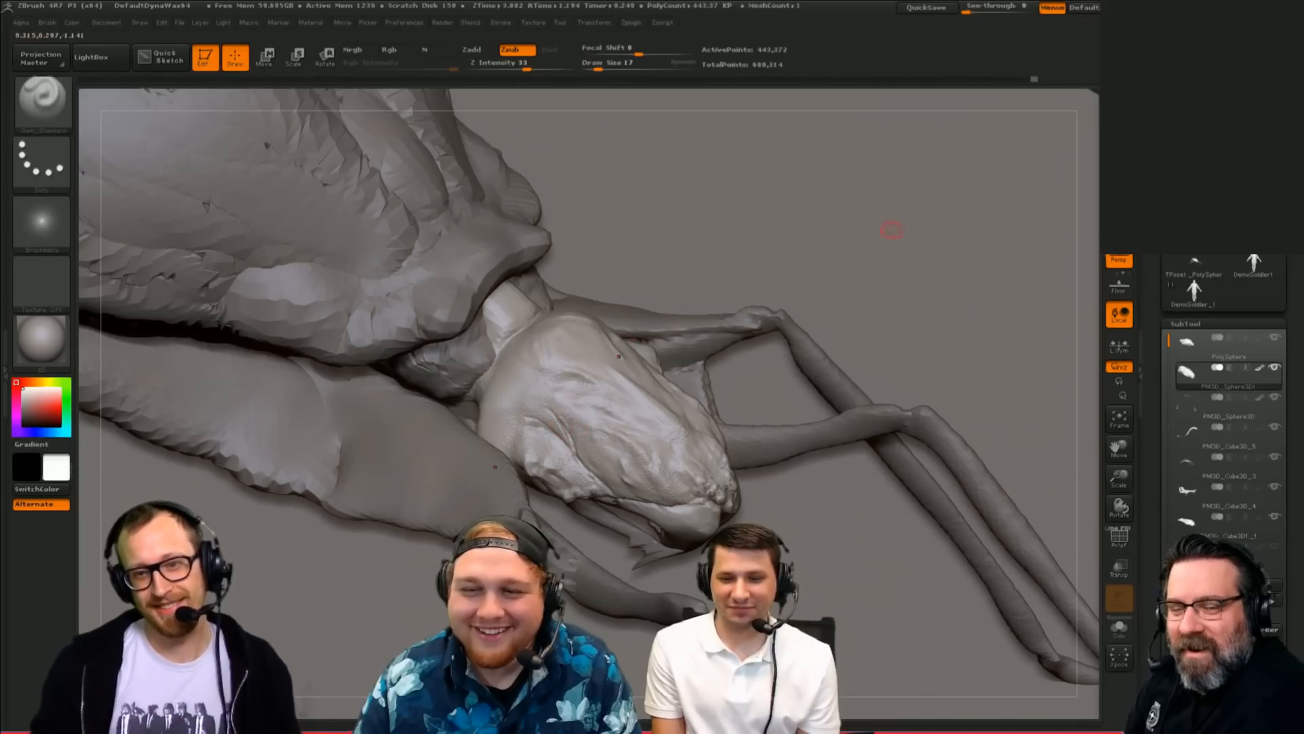
Step: Hide the floor slab and turn to the other side of the creature's head
drag(1170, 345, 1169, 388)
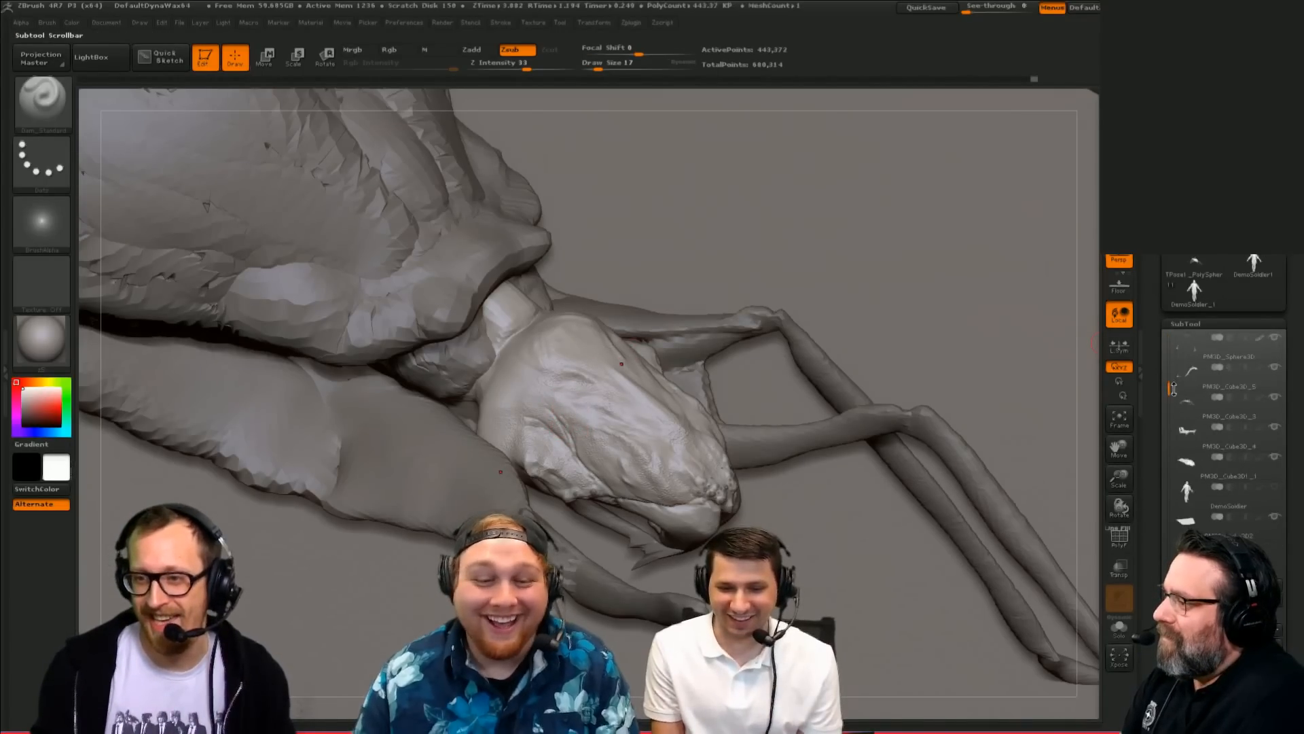
click(1275, 516)
drag(1048, 404, 506, 305)
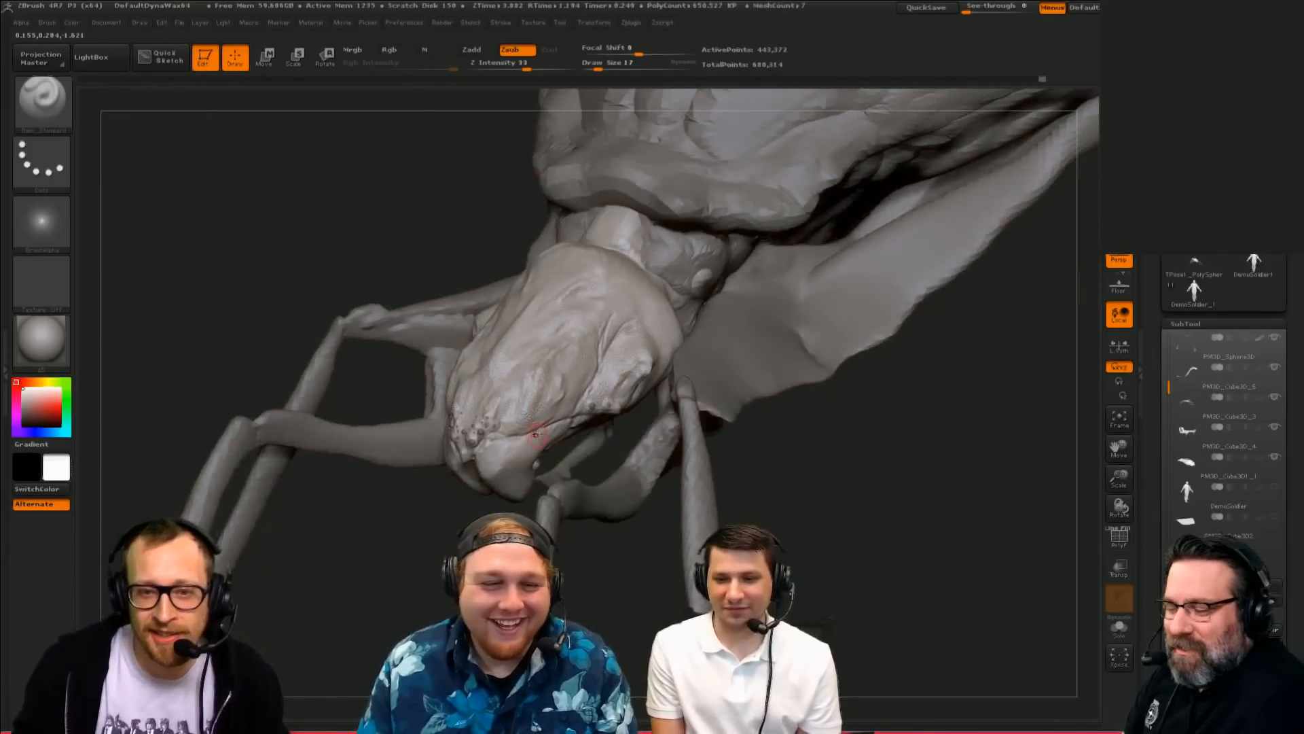
Step: Carve fine creases around the creature's snout and forehead with Dam_Standard at draw size 17, undoing unwanted strokes
drag(547, 423, 541, 428)
right_drag(541, 428, 540, 441)
drag(492, 460, 496, 468)
mouse_move(496, 468)
right_down()
mouse_move(507, 478)
mouse_move(495, 503)
mouse_move(510, 505)
right_up()
key(ctrl+z)
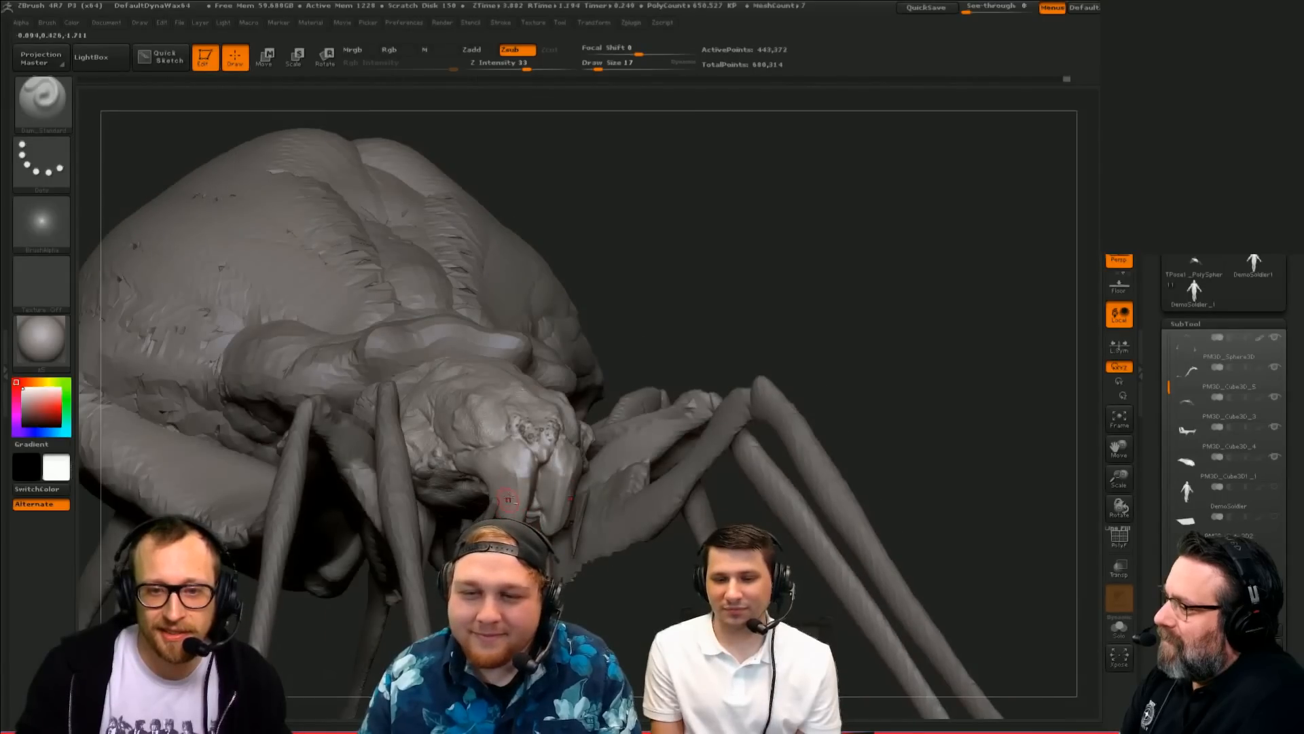
right_drag(477, 461, 616, 375)
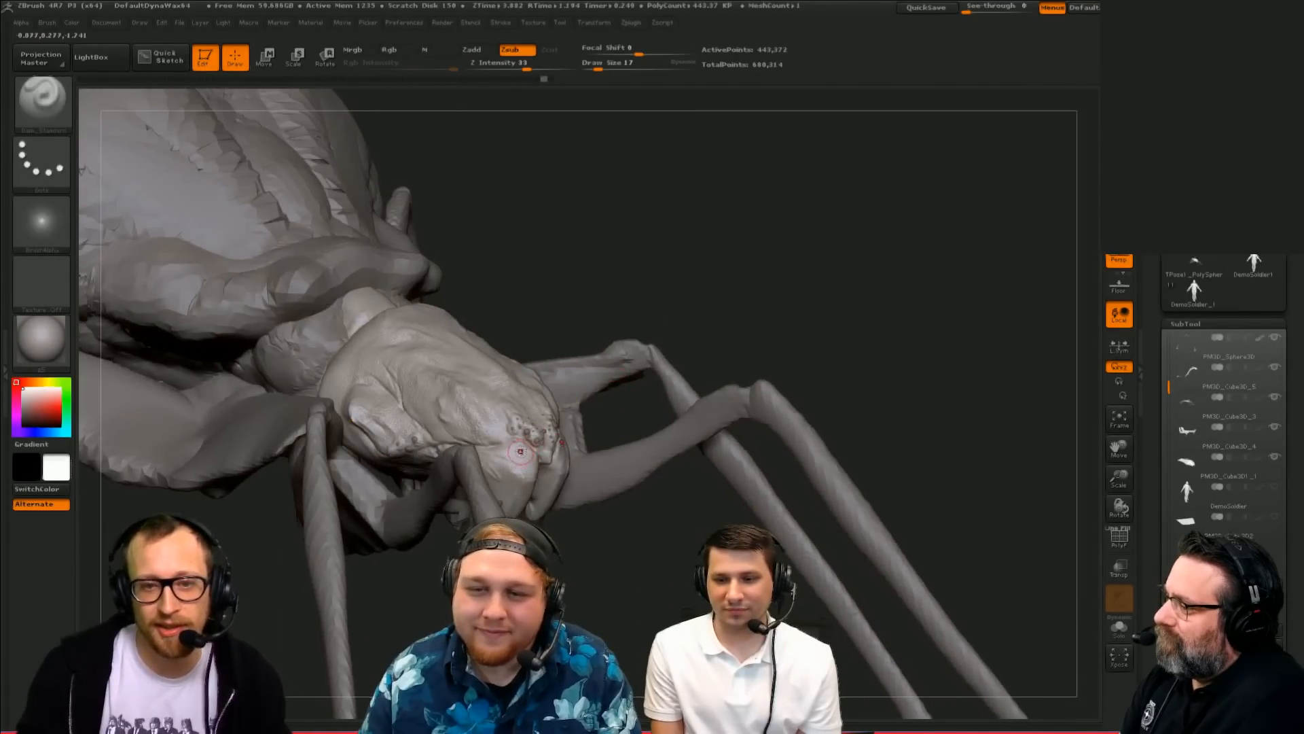
key(ctrl+z)
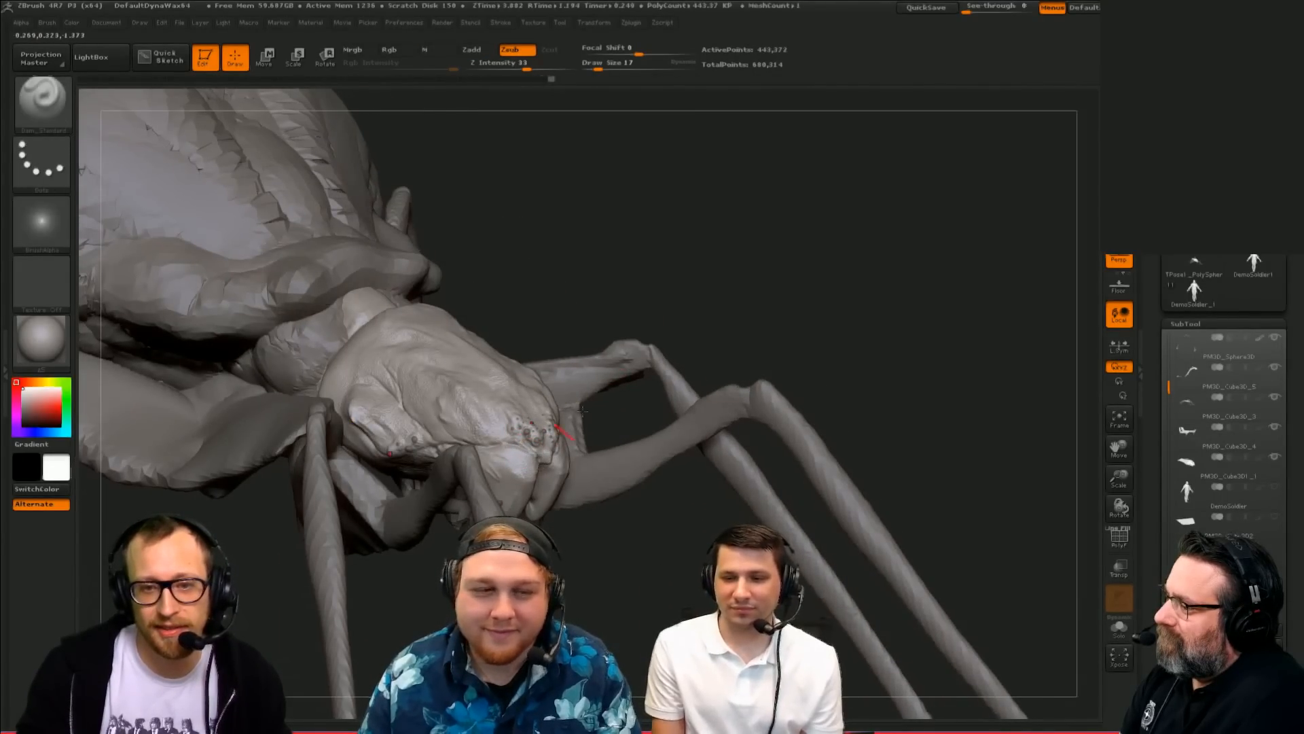
right_drag(583, 410, 547, 370)
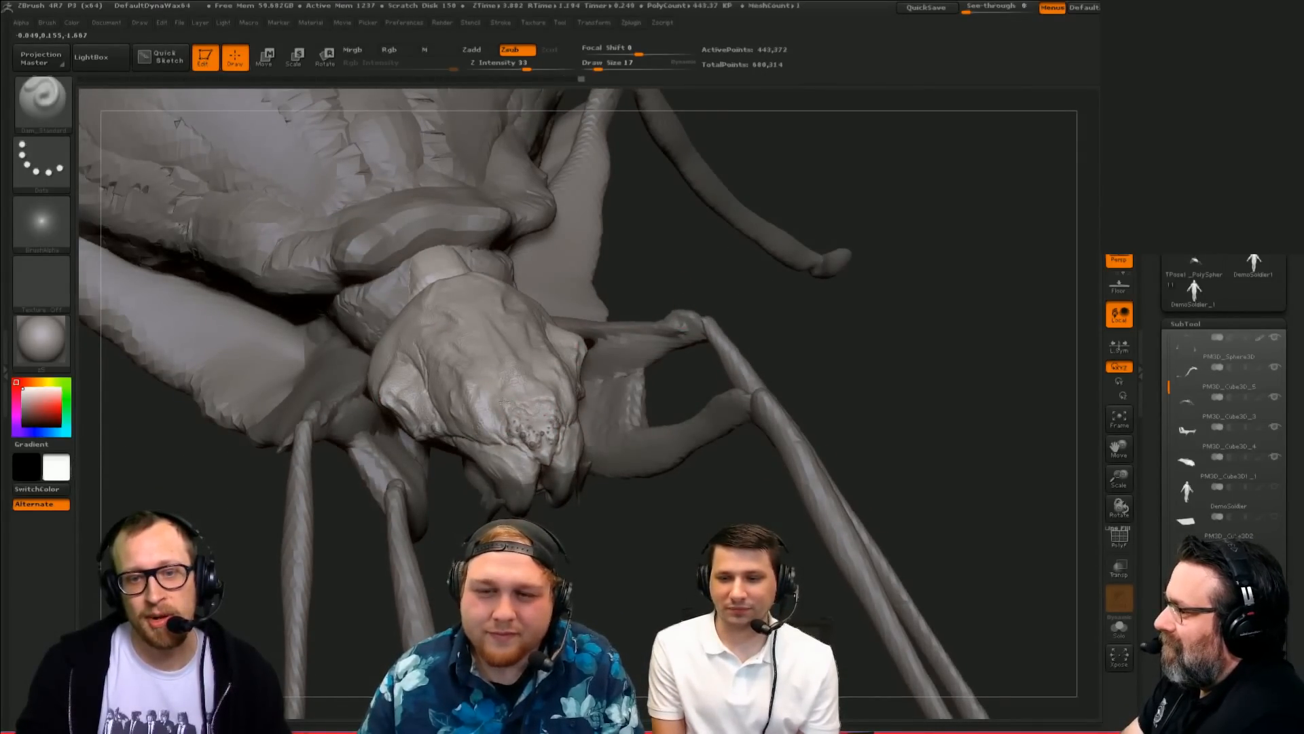
right_drag(764, 268, 559, 350)
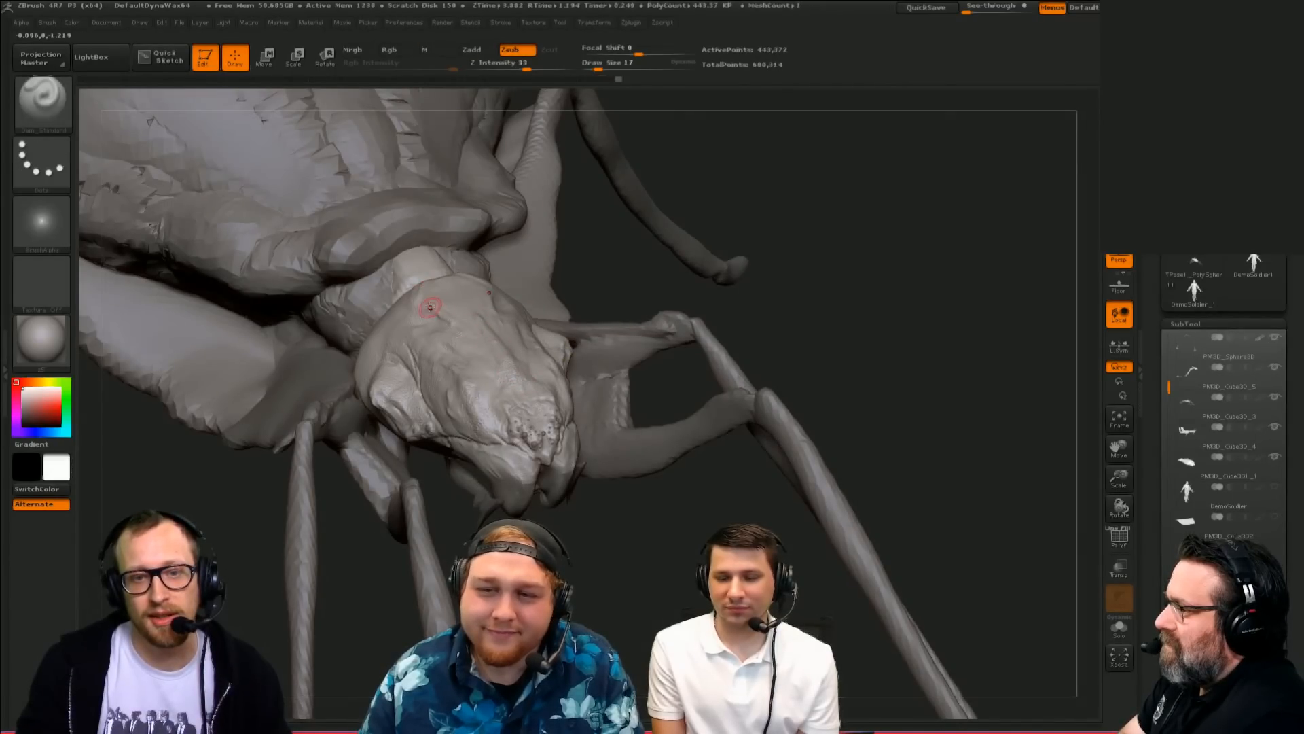
right_drag(566, 575, 605, 567)
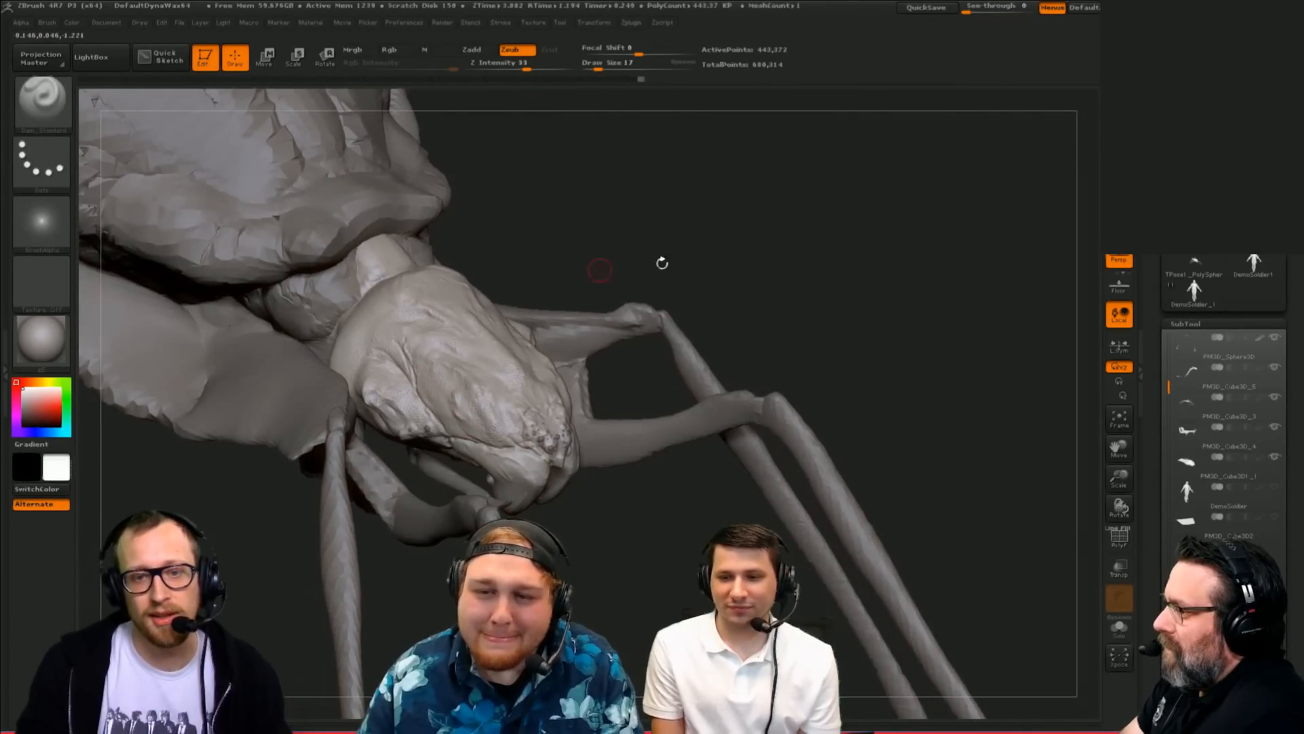
Step: Select the back shell with the whole creature framed and switch to the Move brush
ctrl+right_drag(663, 263, 525, 194)
key(f)
right_drag(750, 168, 688, 269)
alt+click(689, 271)
key(b)
key(c)
key(b)
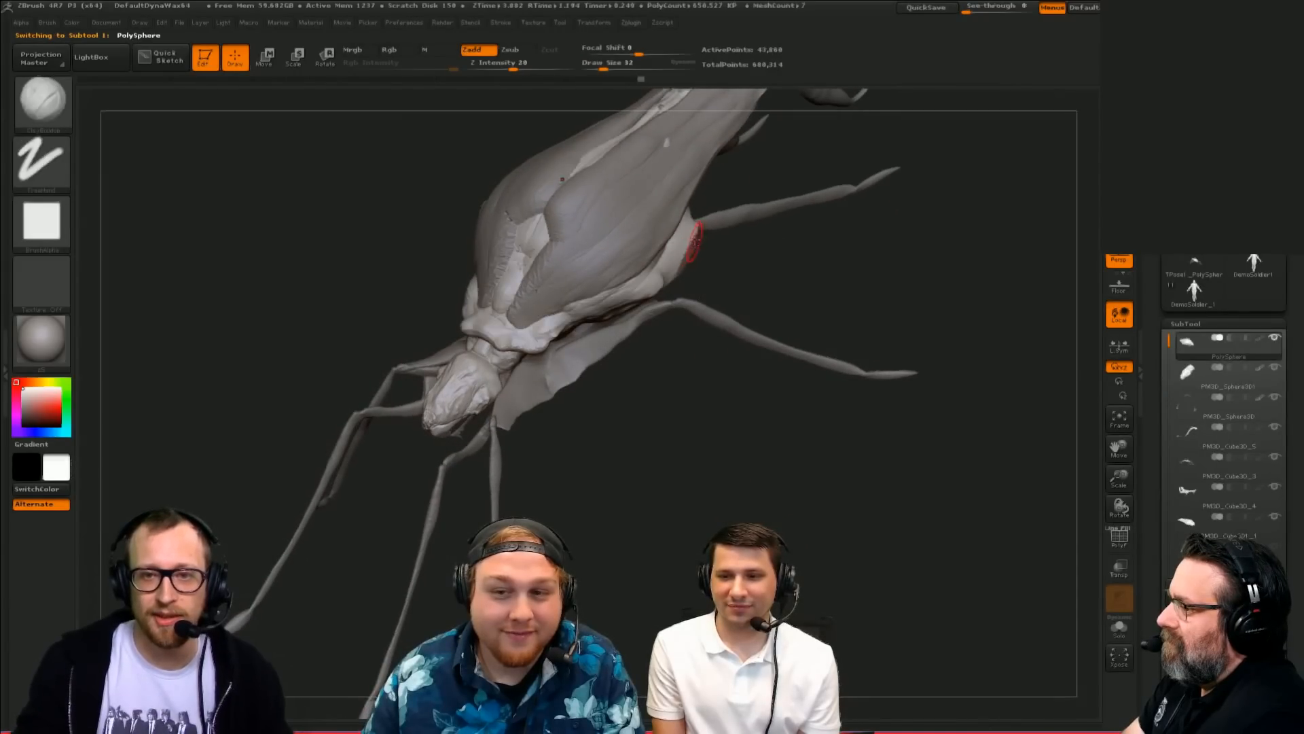
key(b)
key(m)
key(v)
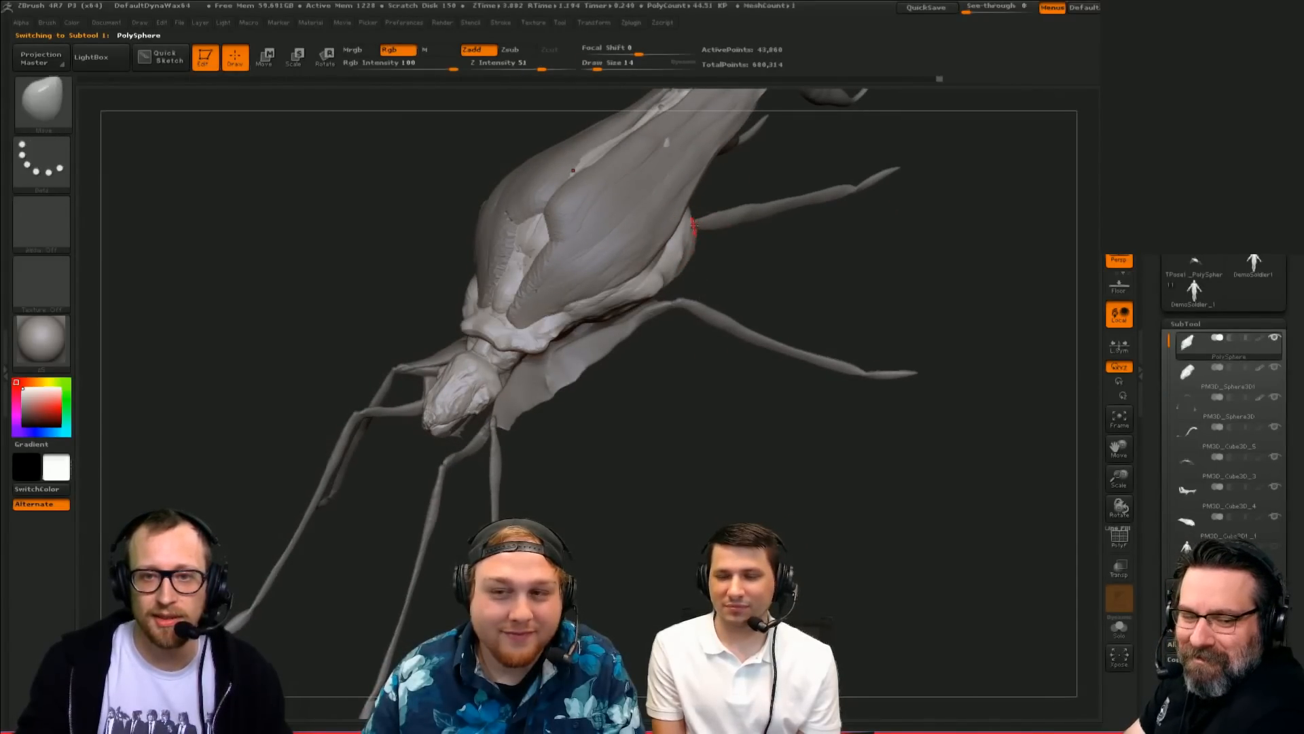
right_drag(698, 242, 686, 178)
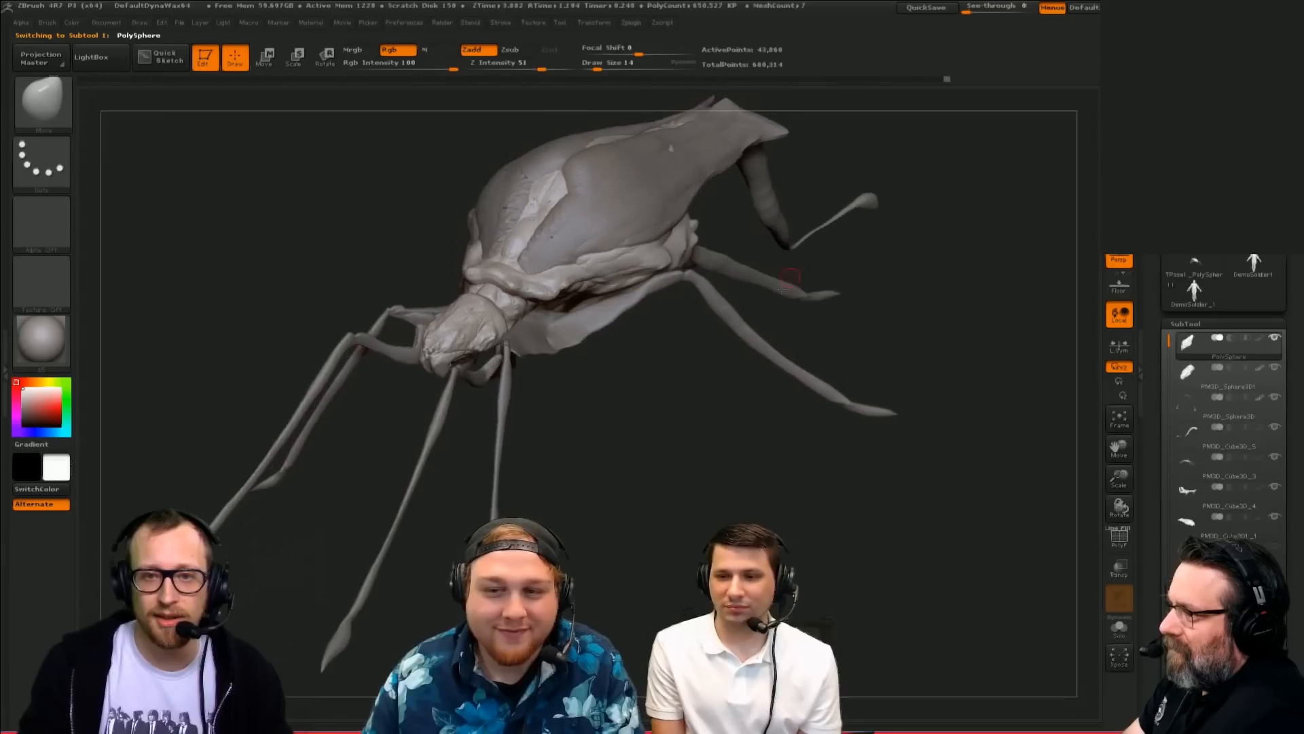
Step: Select the middle legs and save the tool over the existing PolySphere.ZTL file
alt+click(590, 323)
mouse_move(711, 495)
alt+right_down()
mouse_move(713, 506)
mouse_move(717, 494)
alt+right_up()
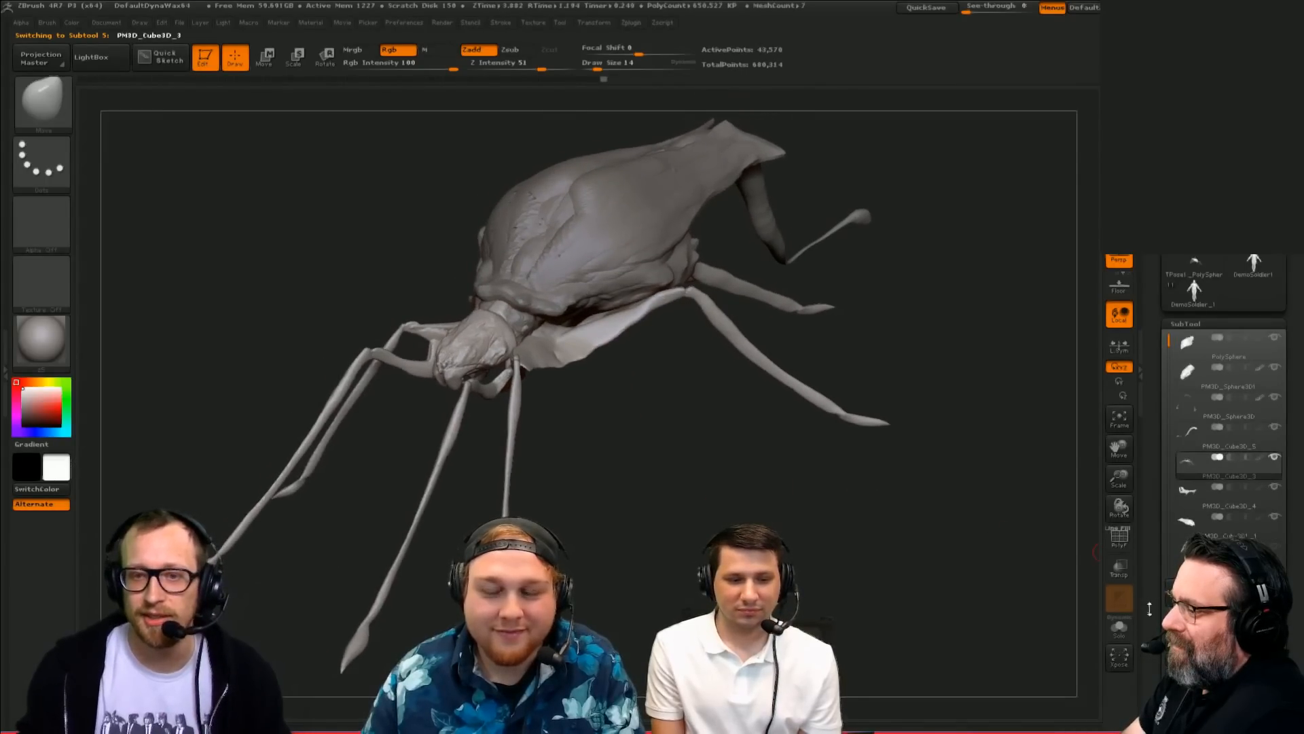
key(ctrl+s)
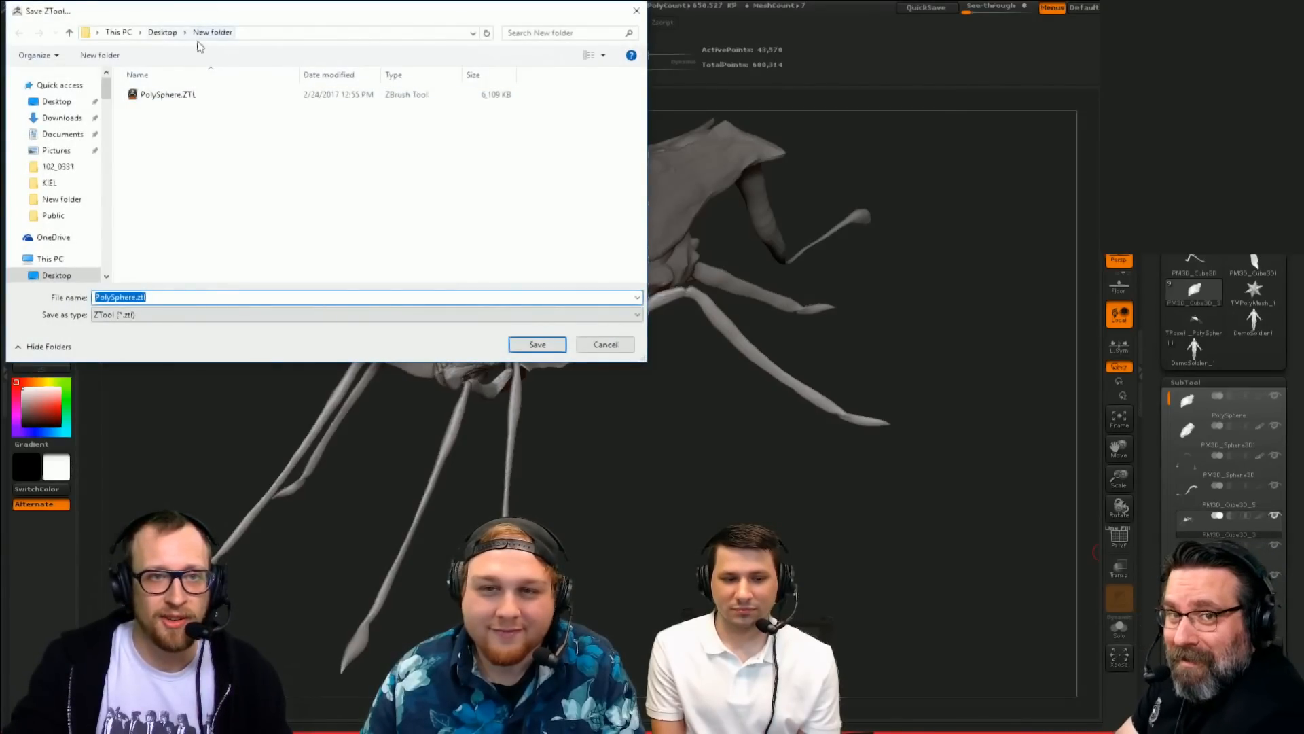
double_click(180, 94)
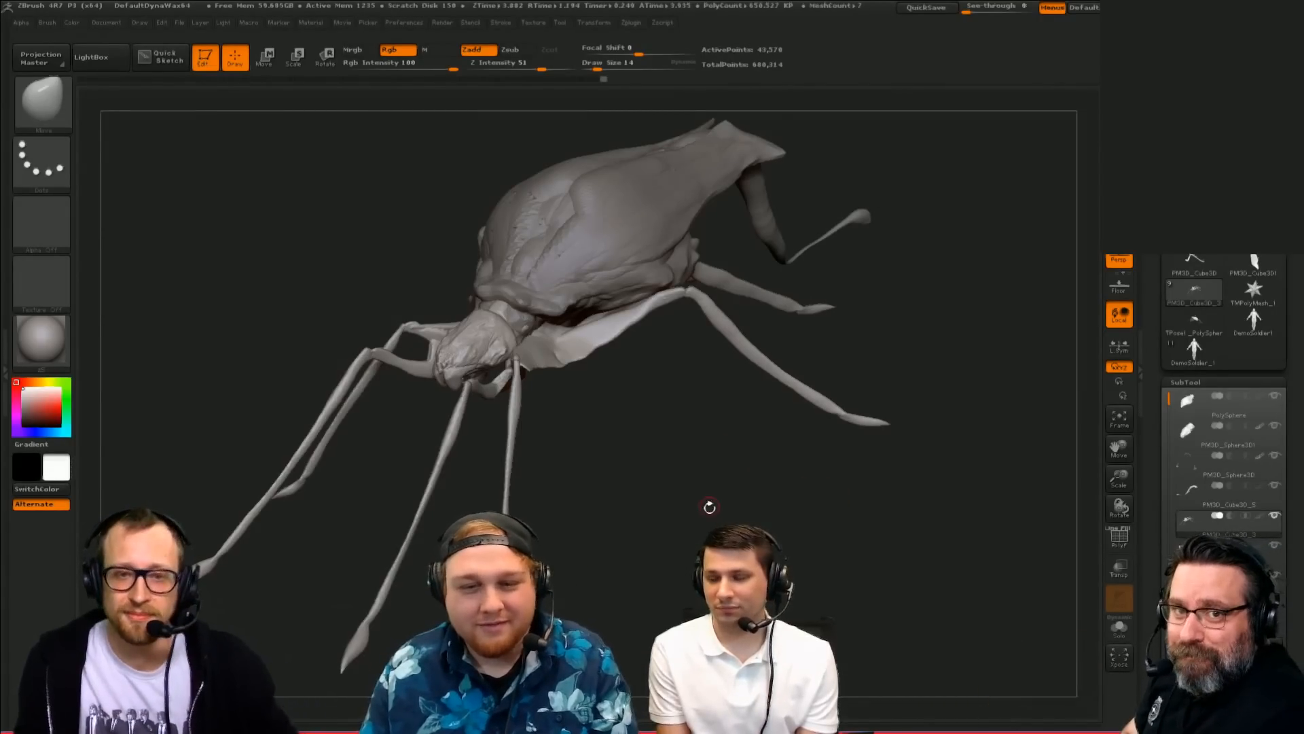
Step: Select the hind legs in side view, lay a Transpose rotation line under the body, and return to Draw mode
mouse_move(709, 507)
mouse_down()
mouse_move(906, 297)
mouse_move(911, 357)
mouse_move(888, 297)
mouse_move(911, 285)
mouse_move(931, 227)
mouse_move(934, 288)
mouse_move(891, 283)
mouse_move(883, 237)
mouse_up()
alt+click(843, 311)
key(r)
mouse_move(503, 350)
mouse_down()
mouse_move(549, 521)
mouse_move(574, 487)
mouse_up()
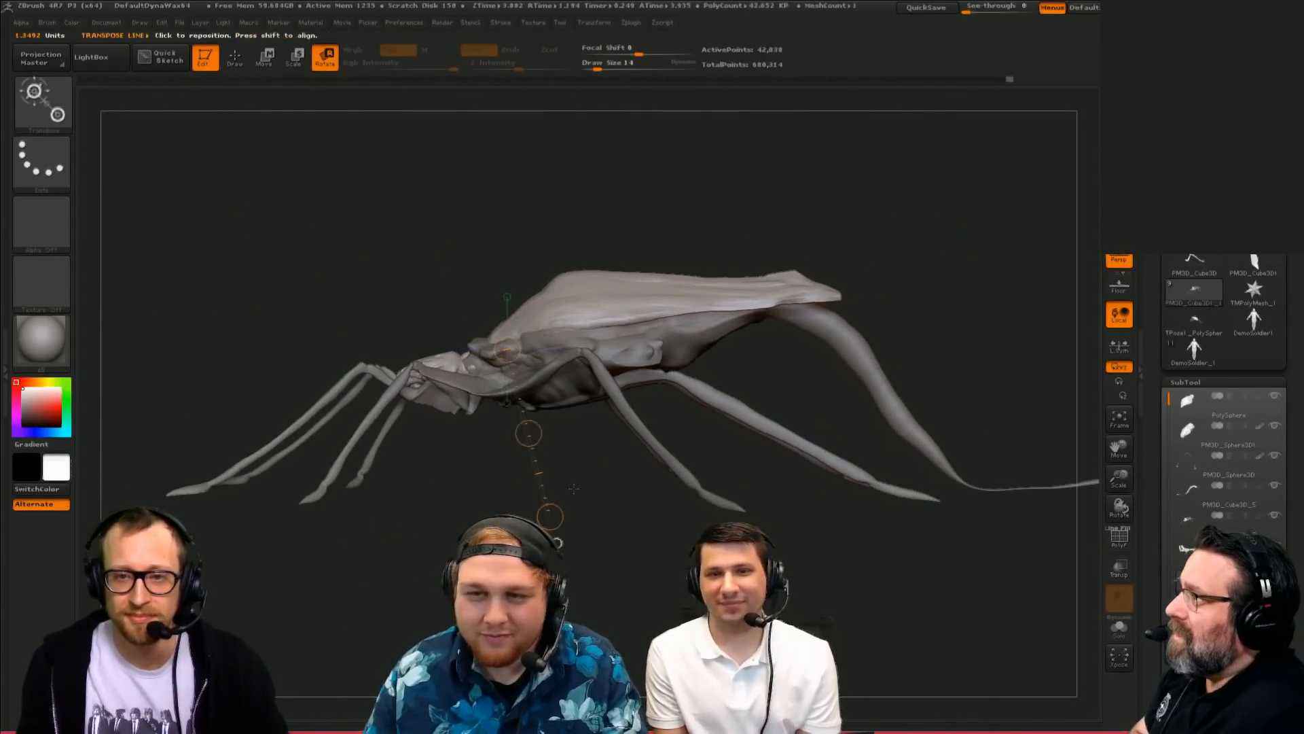
key(q)
Step: Reshape the hind legs with the Move brush at draw size 192 and compare the creature from several angles
key(s)
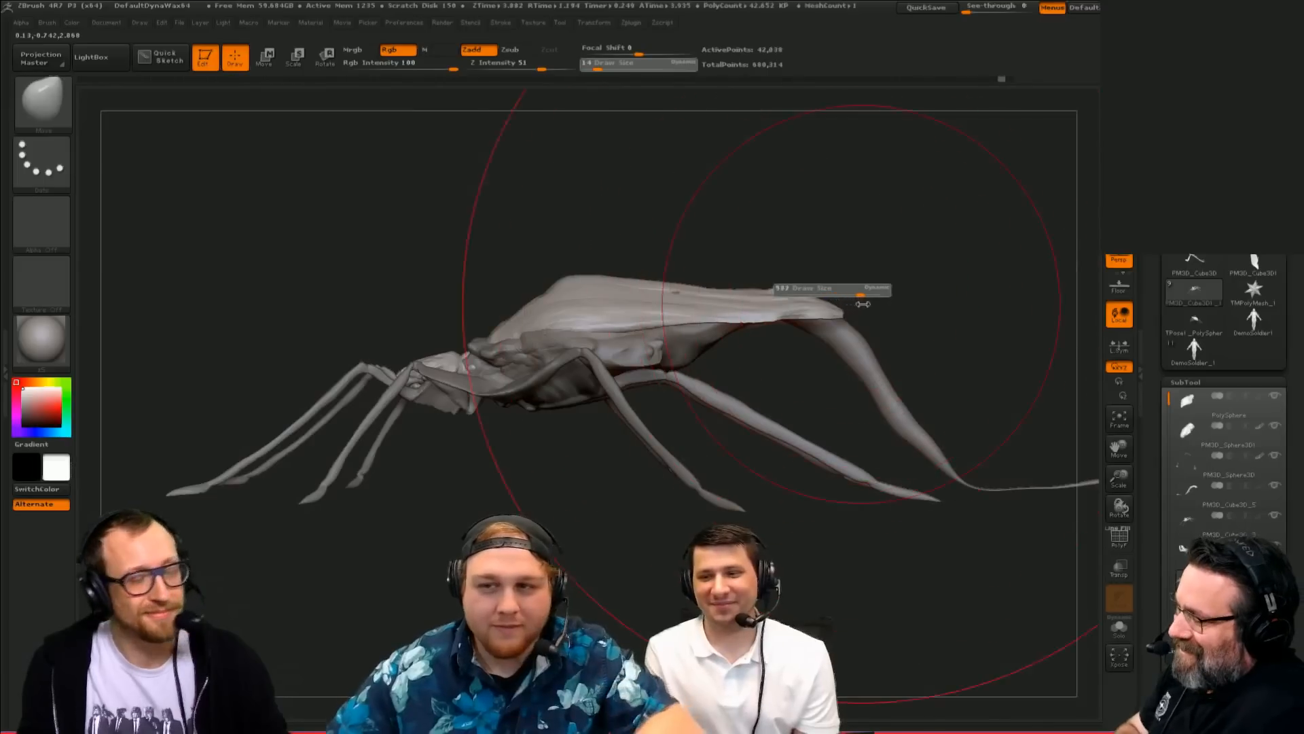
drag(862, 304, 864, 305)
key(s)
mouse_move(837, 313)
mouse_down()
mouse_move(853, 313)
mouse_move(830, 272)
mouse_up()
key(s)
mouse_move(678, 267)
mouse_down()
mouse_move(619, 276)
mouse_move(725, 272)
mouse_move(705, 273)
mouse_up()
key(s)
key(s)
drag(718, 272, 720, 283)
mouse_move(760, 435)
mouse_down()
mouse_move(785, 451)
mouse_move(781, 498)
mouse_move(743, 582)
mouse_move(873, 327)
mouse_move(909, 353)
mouse_move(841, 365)
mouse_up()
mouse_move(906, 317)
mouse_down()
mouse_move(1016, 305)
mouse_move(920, 344)
mouse_move(1004, 307)
mouse_move(1017, 320)
mouse_move(996, 303)
mouse_move(953, 307)
mouse_move(707, 358)
mouse_up()
key(f)
key(ctrl+shift+z)
key(ctrl+shift+z)
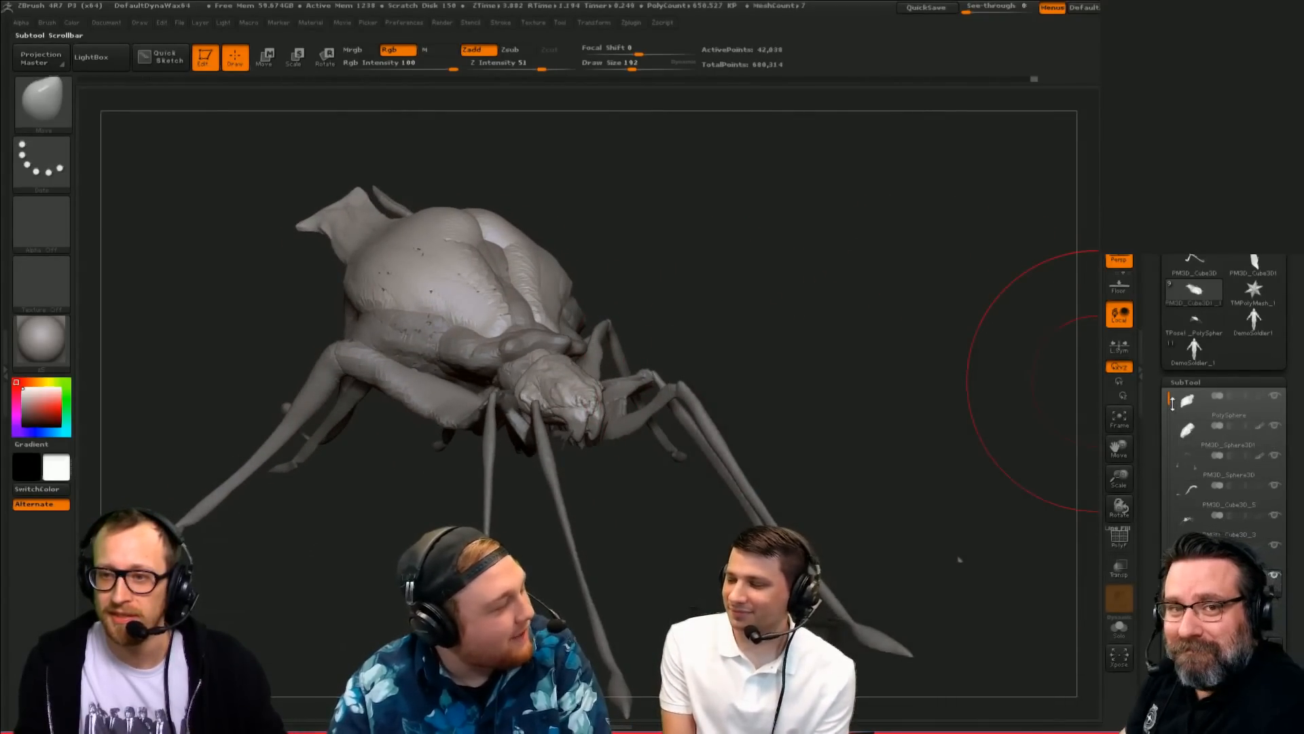
Step: Select the main body, turn on the floor grid and show the floor slab beneath the creature
alt+click(496, 292)
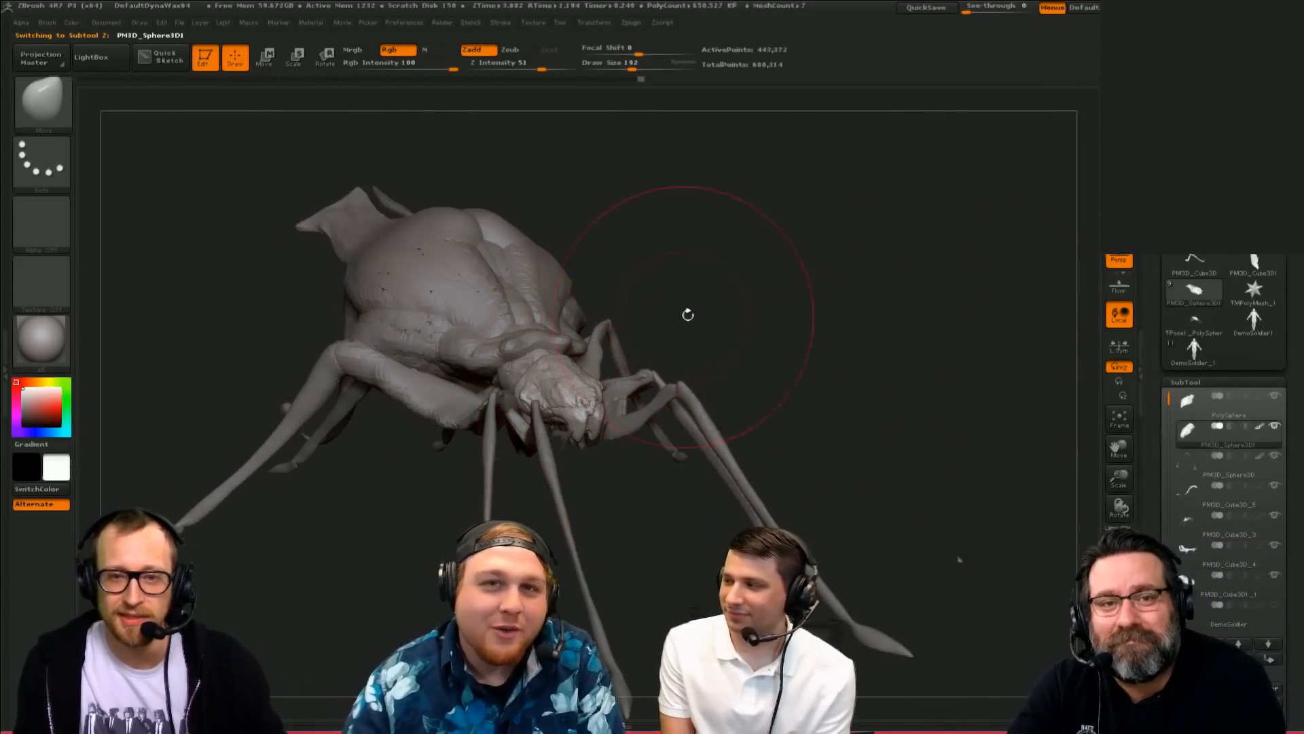
drag(688, 314, 1076, 299)
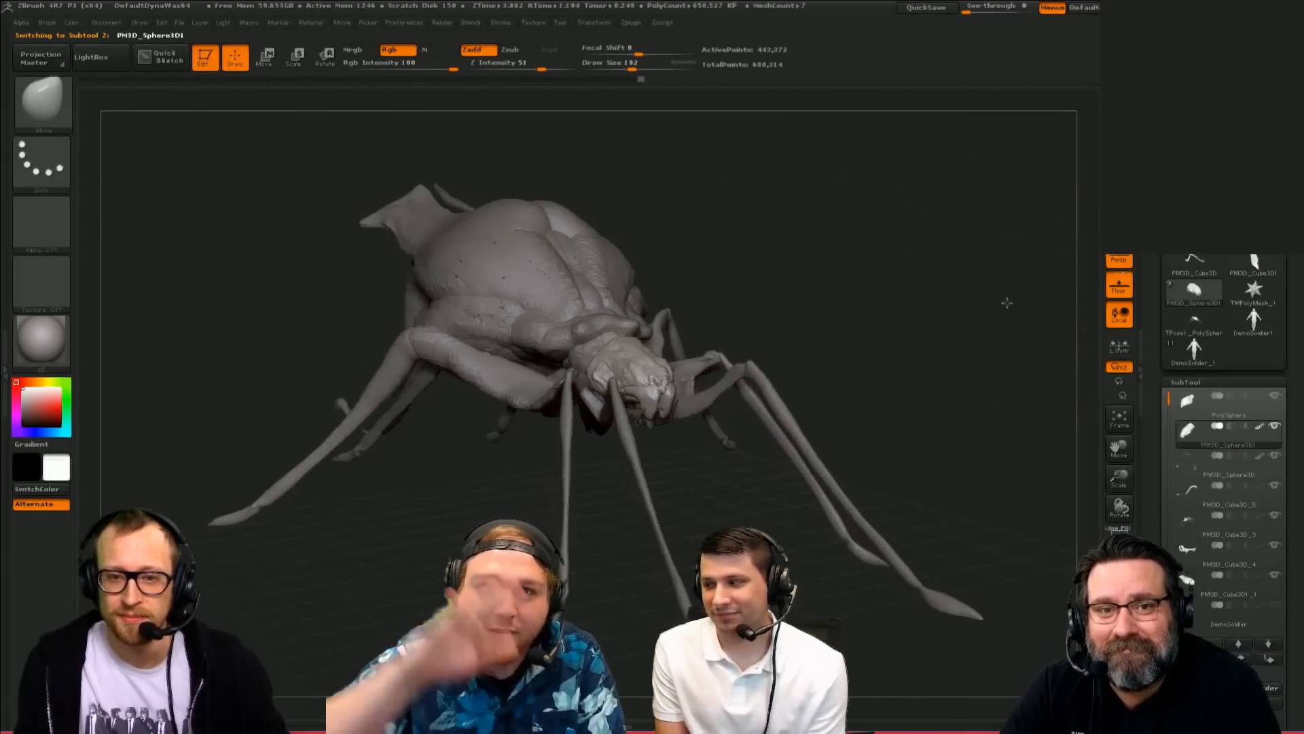
drag(1165, 401, 1179, 498)
click(1272, 518)
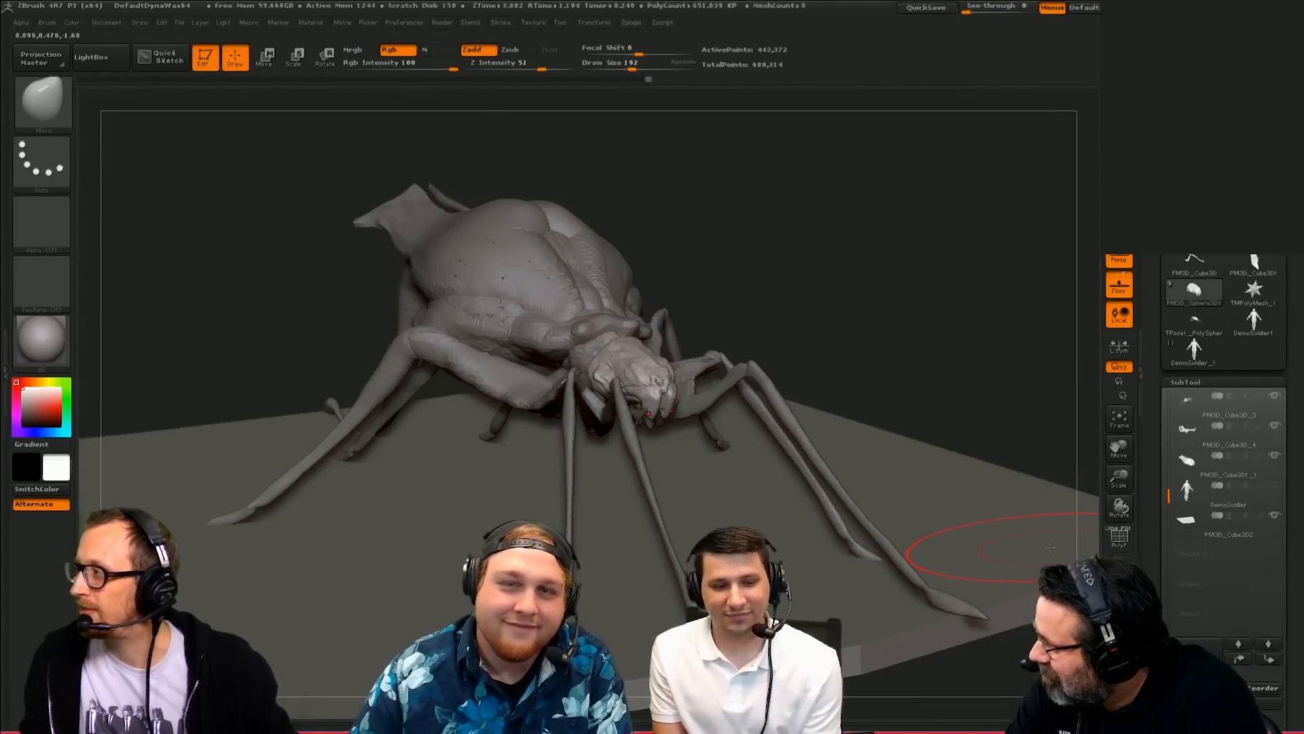
drag(872, 398, 990, 305)
mouse_move(993, 358)
mouse_down()
mouse_move(968, 348)
mouse_move(1044, 339)
mouse_up()
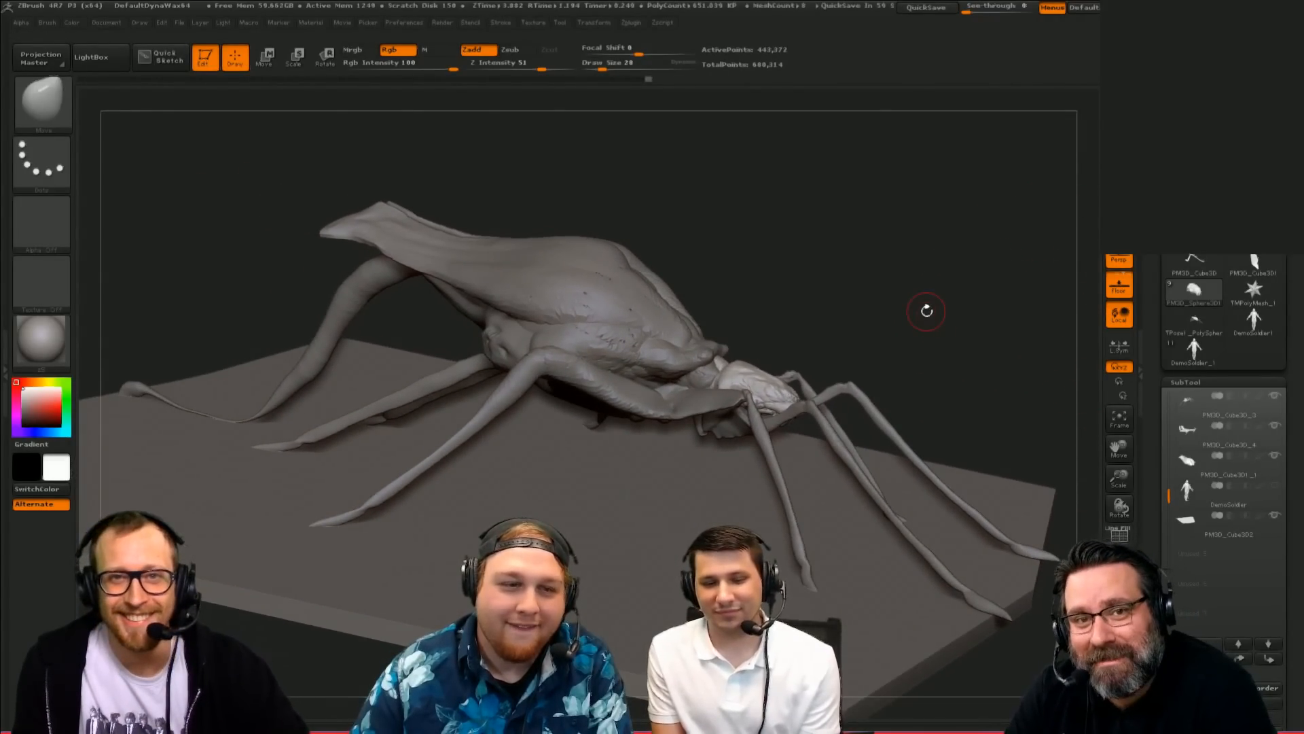
drag(991, 307, 1011, 294)
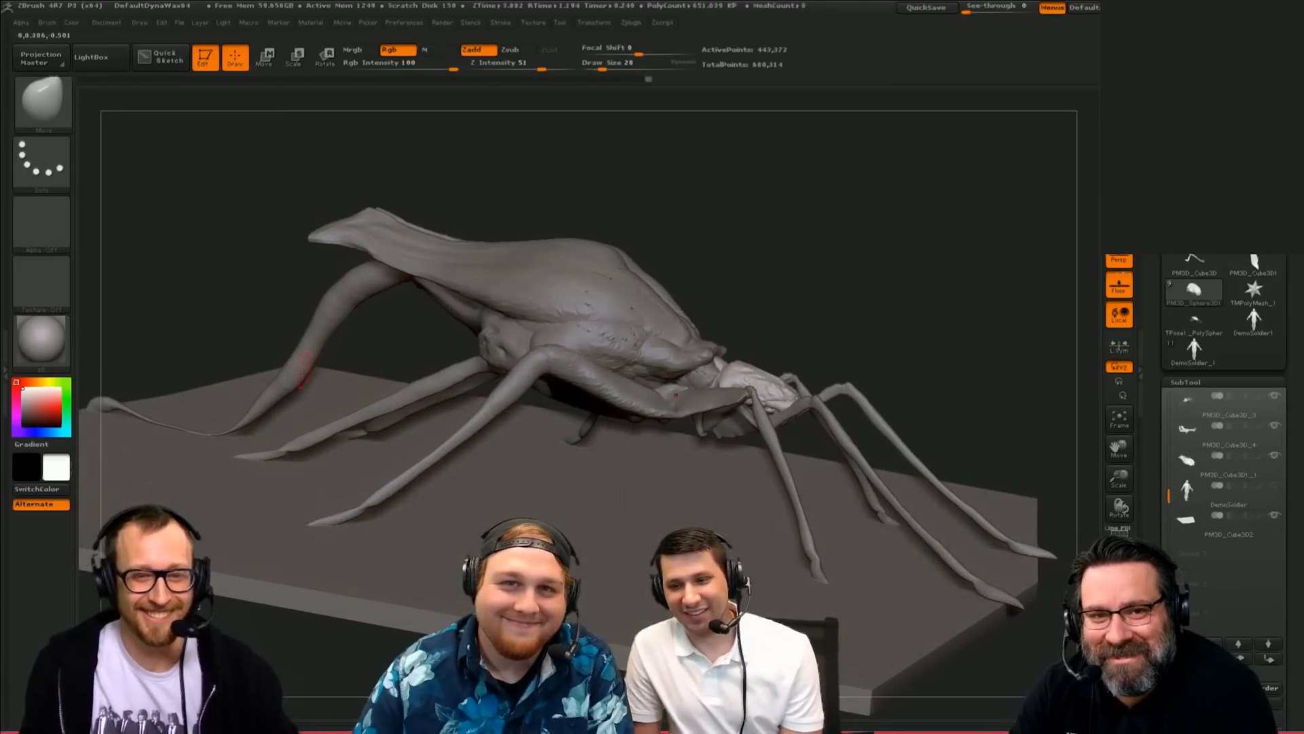
Step: Select the tail and set the Move brush to draw size 105 for adjusting its lower bend
alt+click(310, 367)
key(s)
drag(262, 409, 269, 406)
key(s)
drag(264, 400, 276, 404)
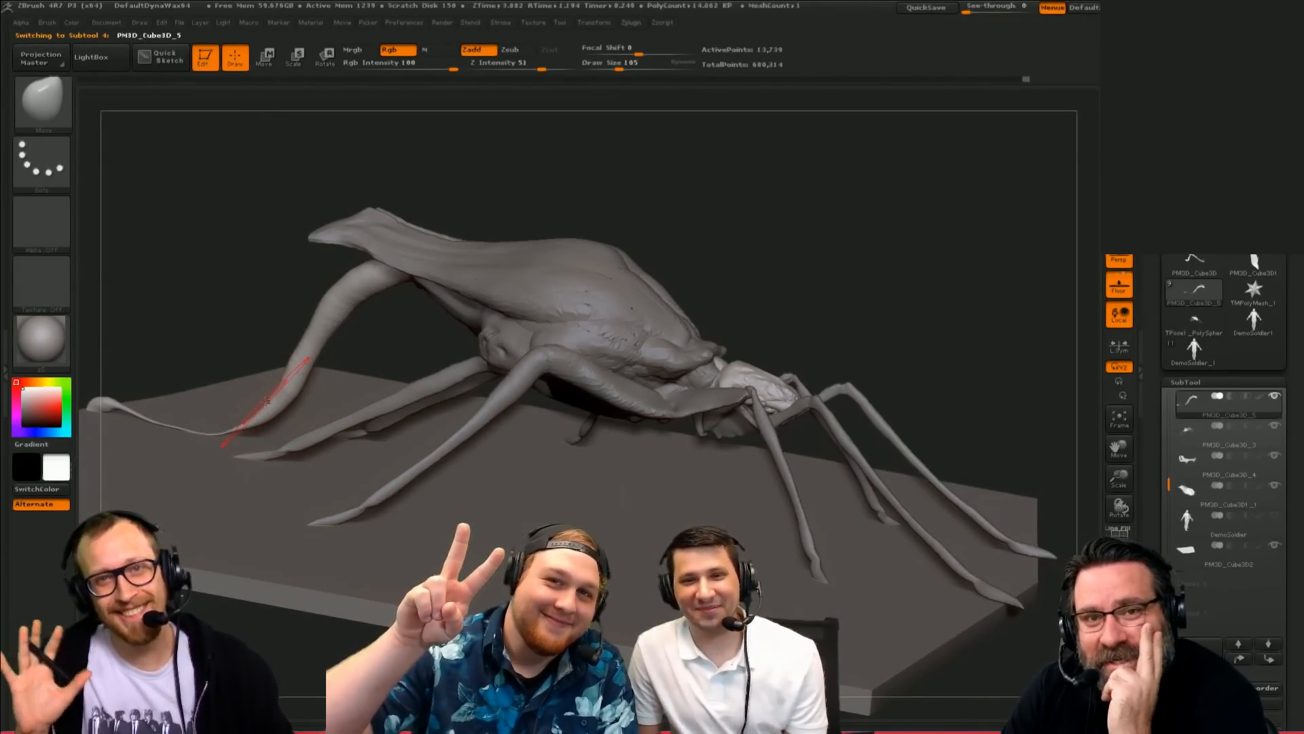
drag(939, 328, 1095, 199)
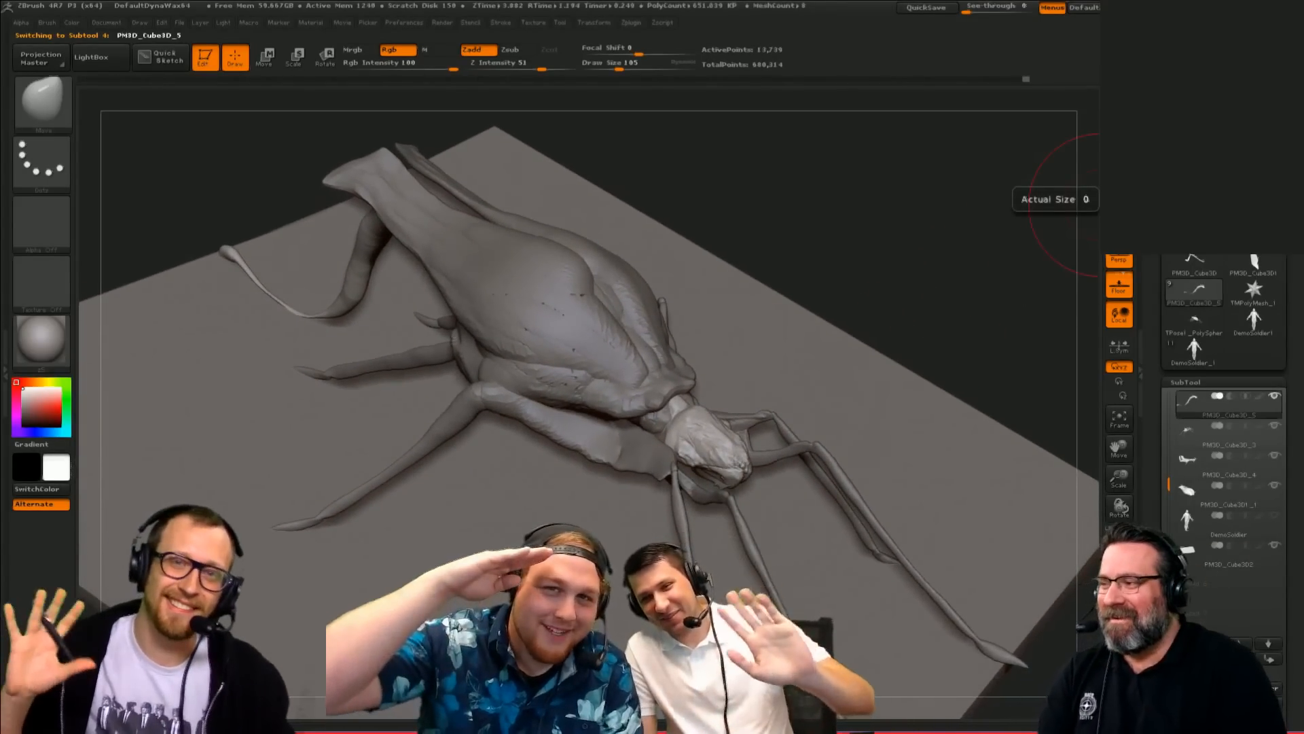